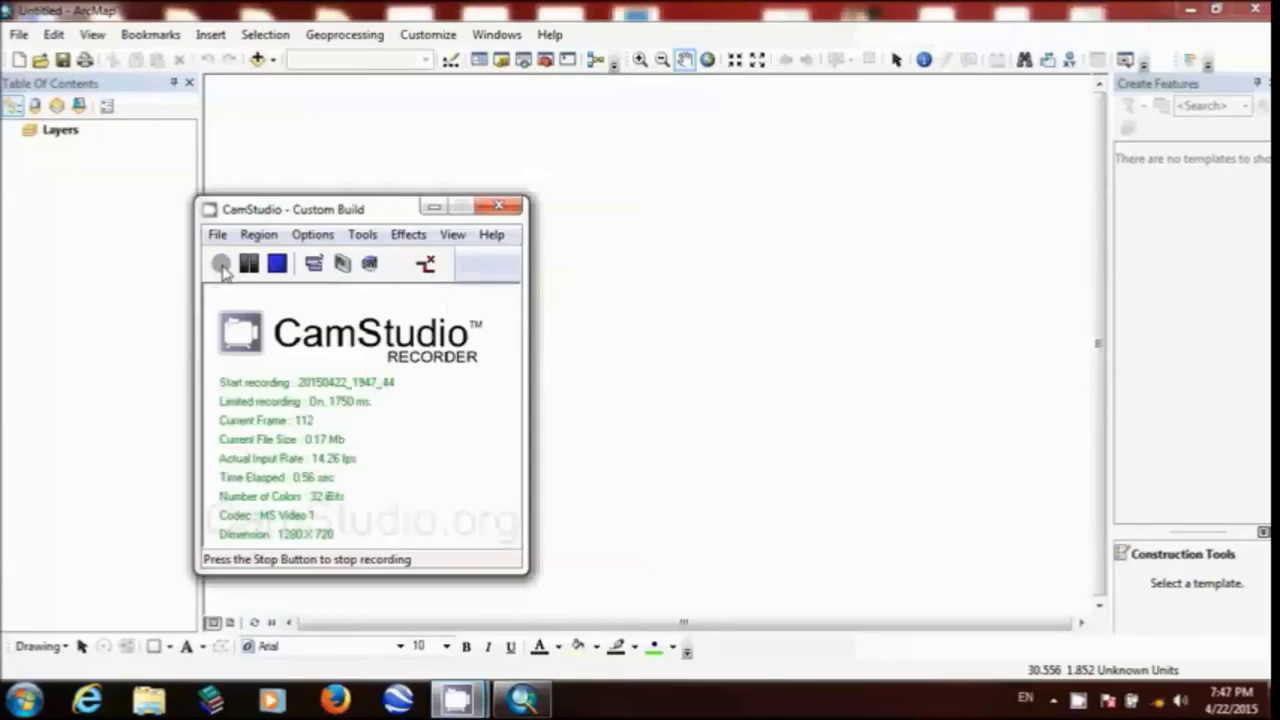
Step: Undock the Tools toolbar so that it floats over the map area
{"action": "left_click", "coordinate": [432, 207]}
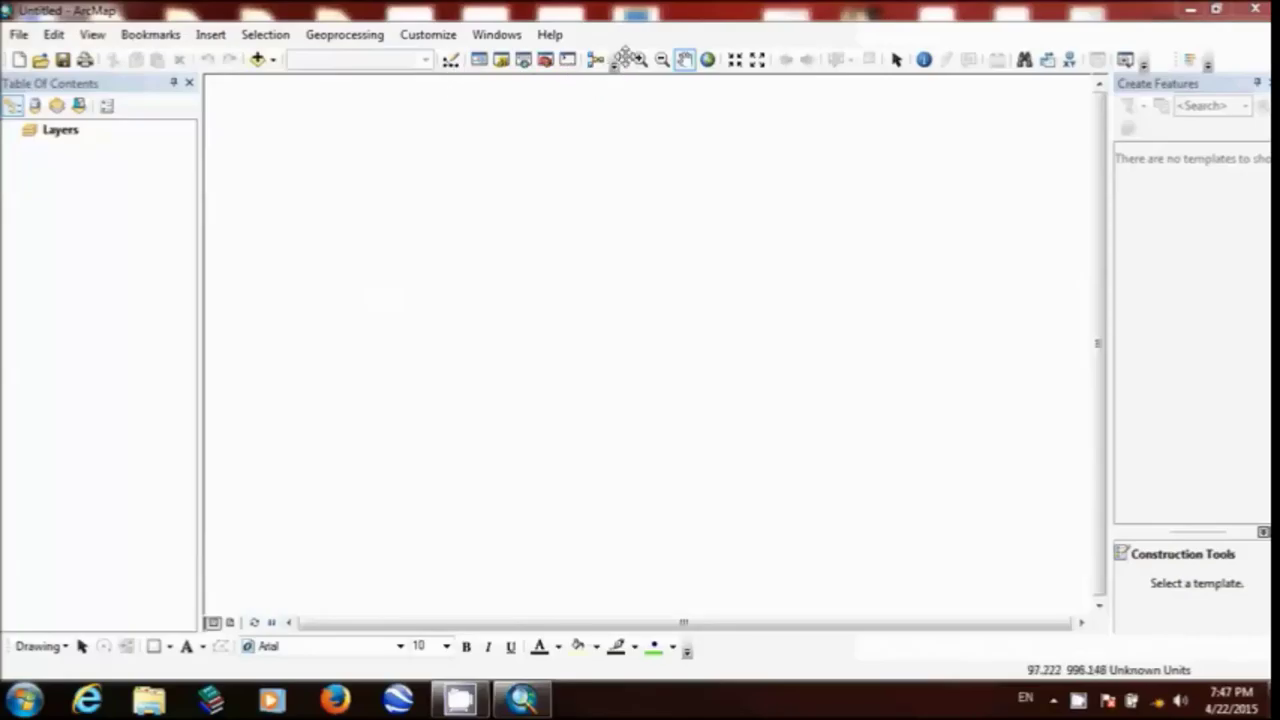
{"action": "left_click_drag", "start_coordinate": [624, 58], "coordinate": [477, 160]}
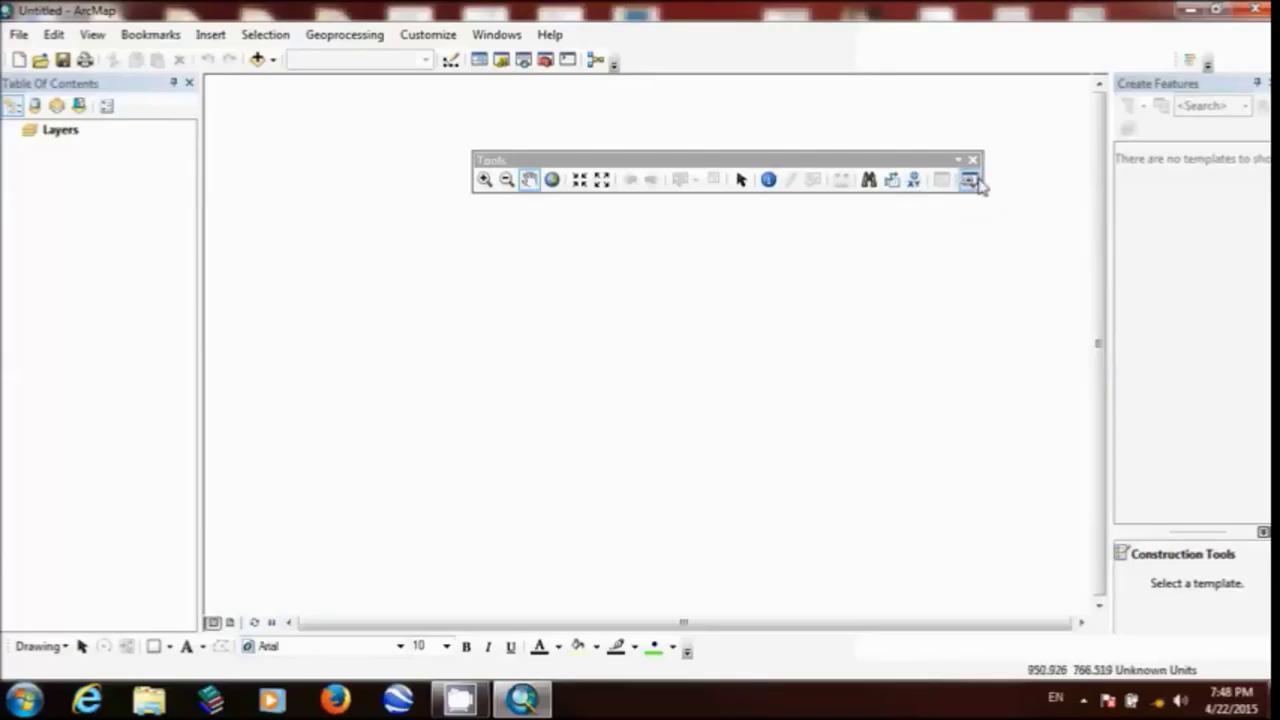
Step: Add the Built_in.shp shapefile from the GIS Course folder to the map
{"action": "left_click", "coordinate": [258, 60]}
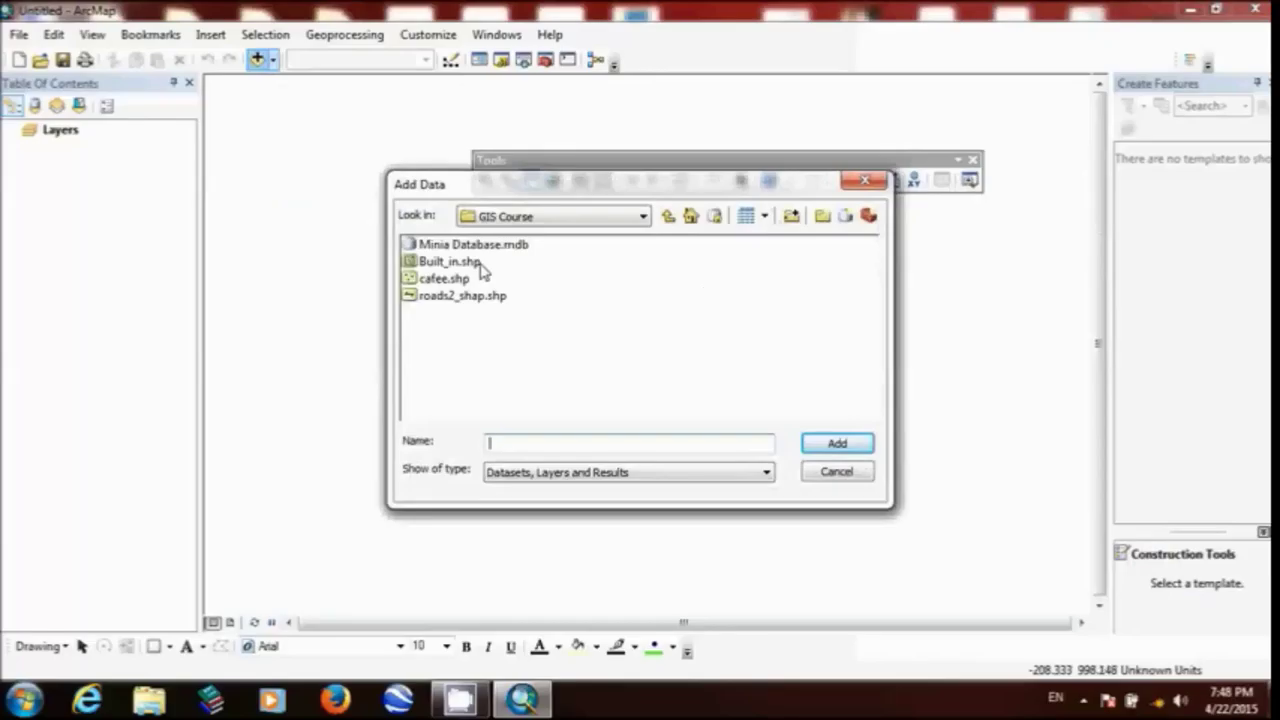
{"action": "left_click", "coordinate": [475, 262]}
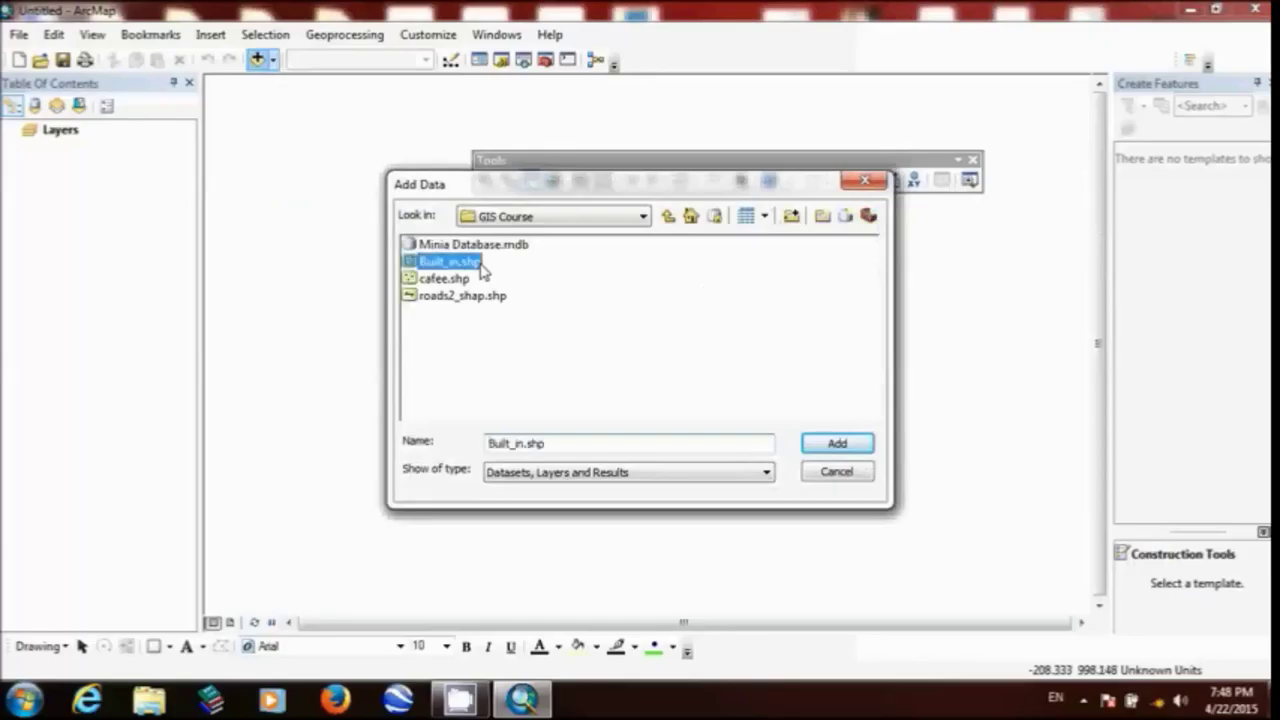
{"action": "left_click", "coordinate": [867, 443]}
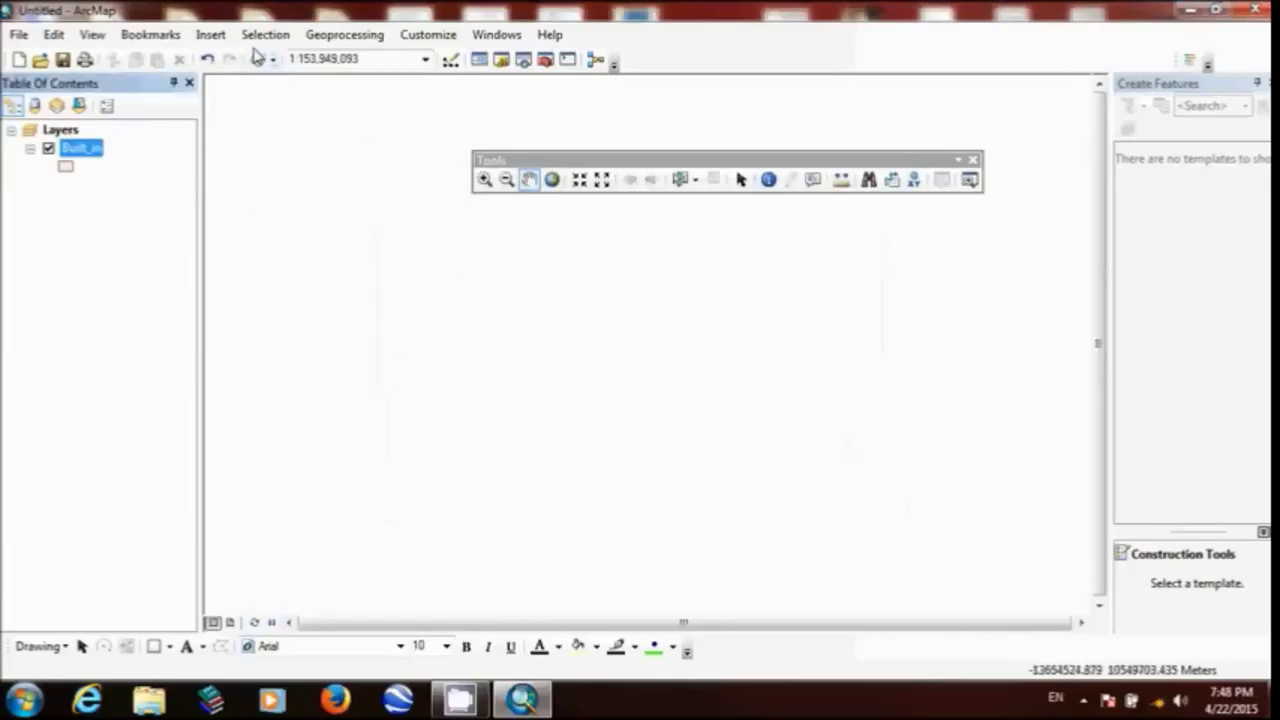
Step: Show the Editor toolbar and start an edit session for the Built_in layer
{"action": "left_click", "coordinate": [451, 59]}
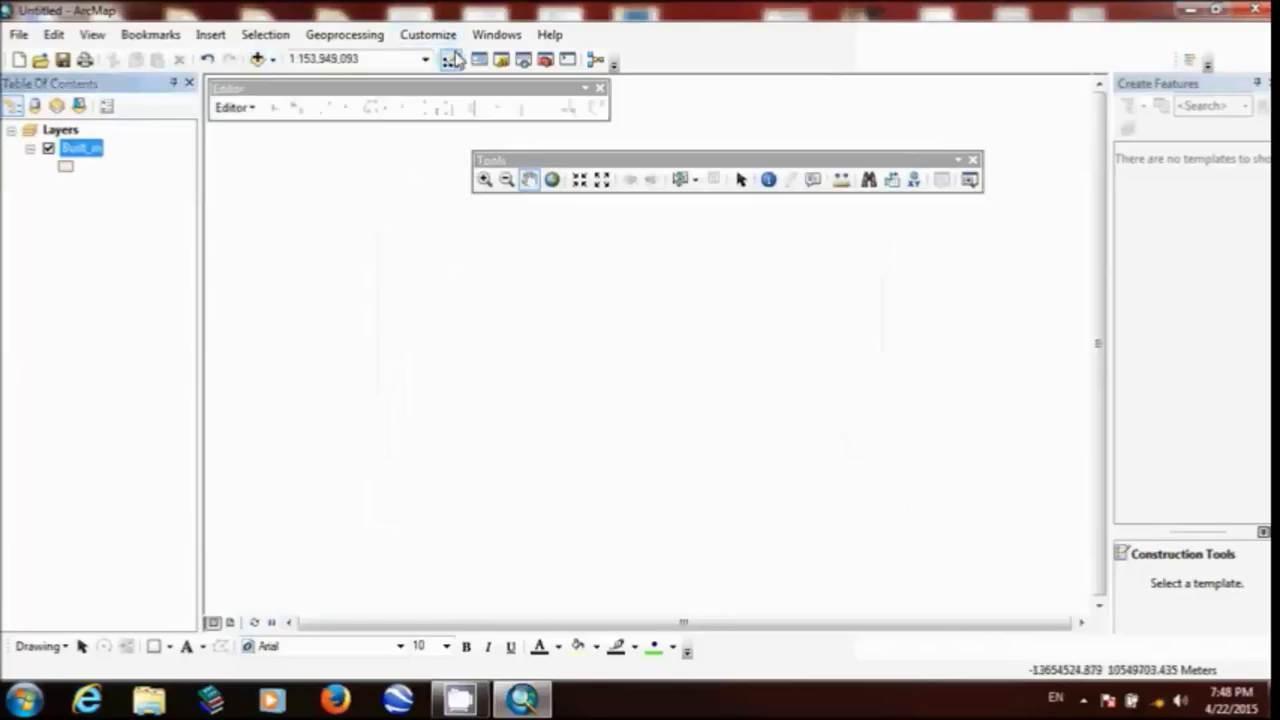
{"action": "left_click", "coordinate": [240, 108]}
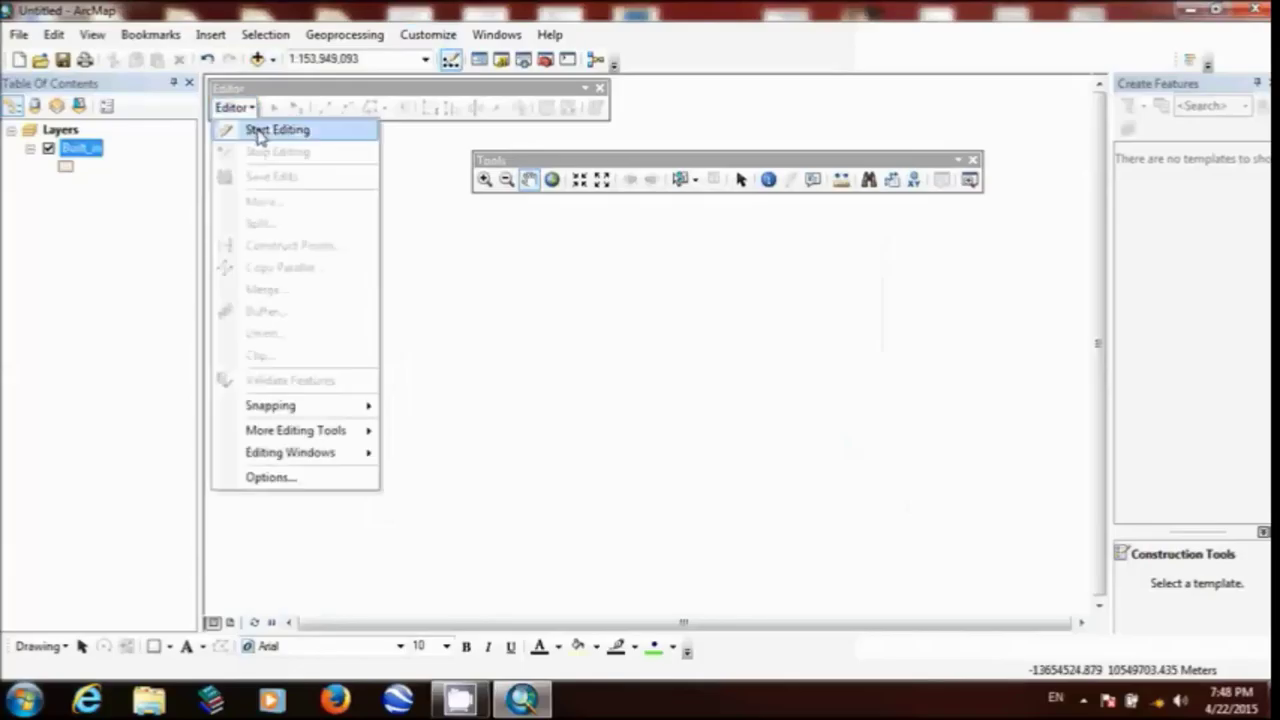
{"action": "left_click", "coordinate": [258, 134]}
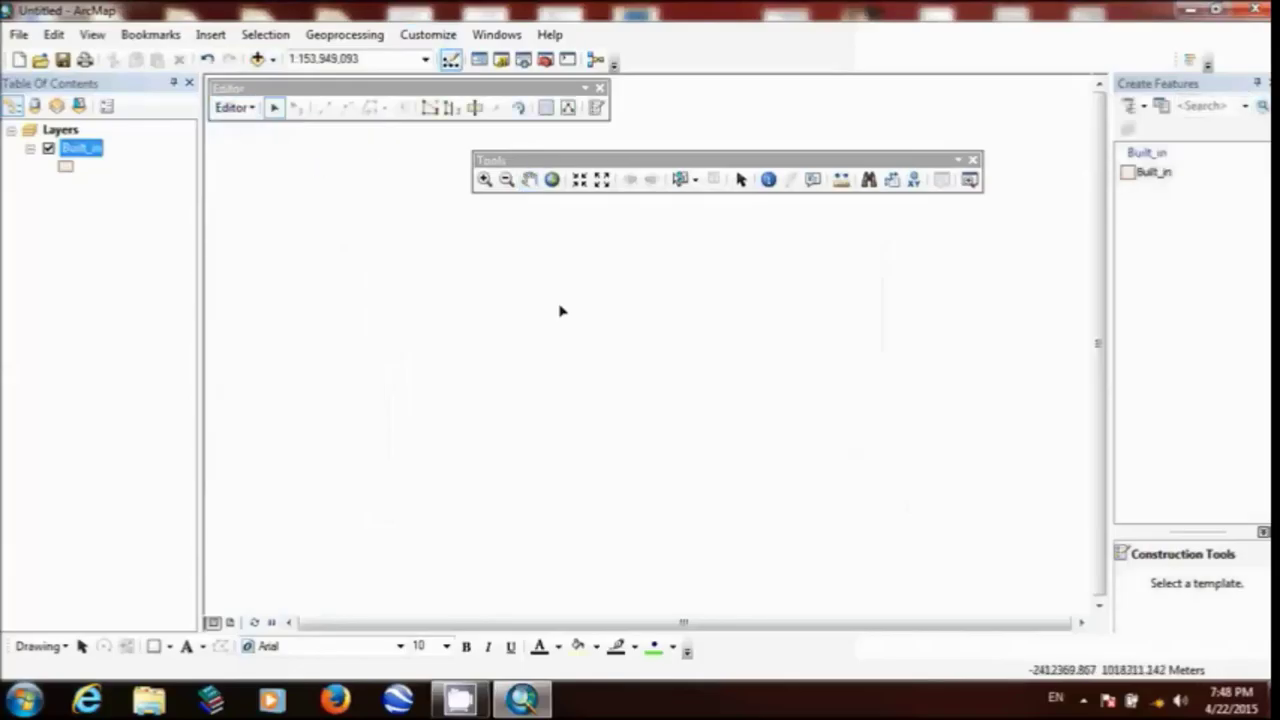
Step: Draw a four-sided Built_in polygon in the upper middle of the map with the Polygon construction tool
{"action": "left_click", "coordinate": [597, 108]}
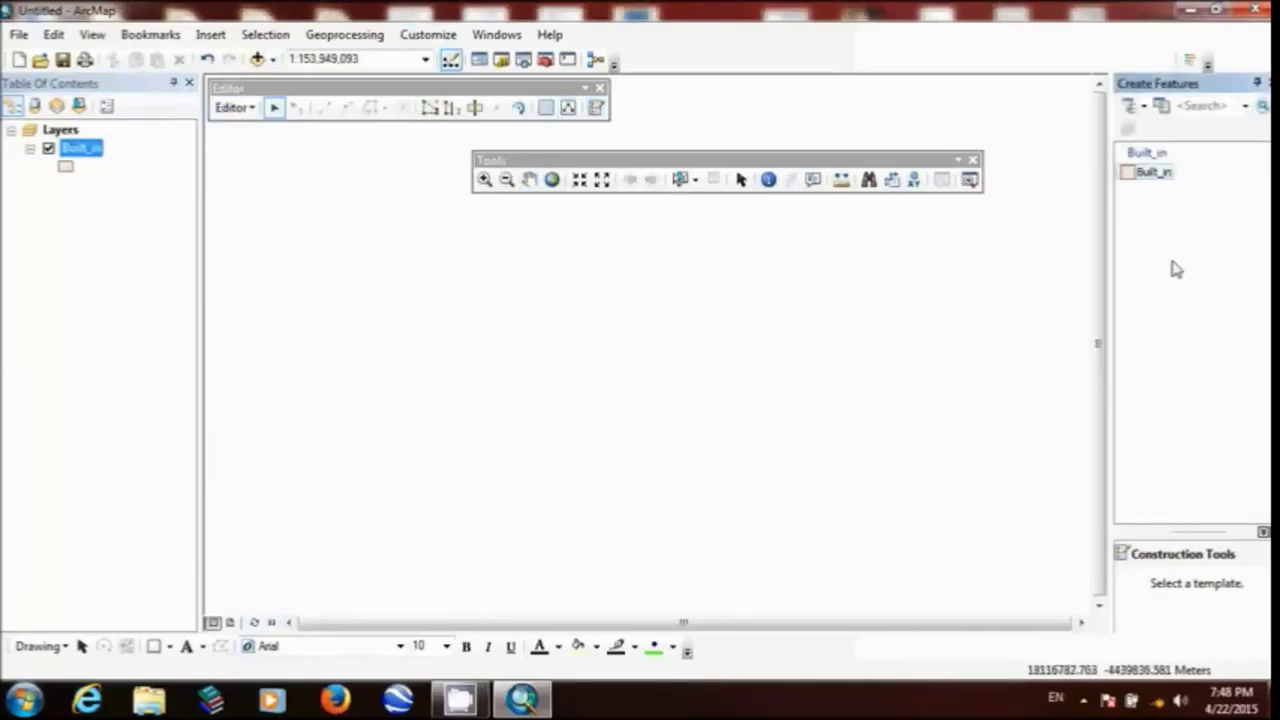
{"action": "left_click", "coordinate": [1154, 174]}
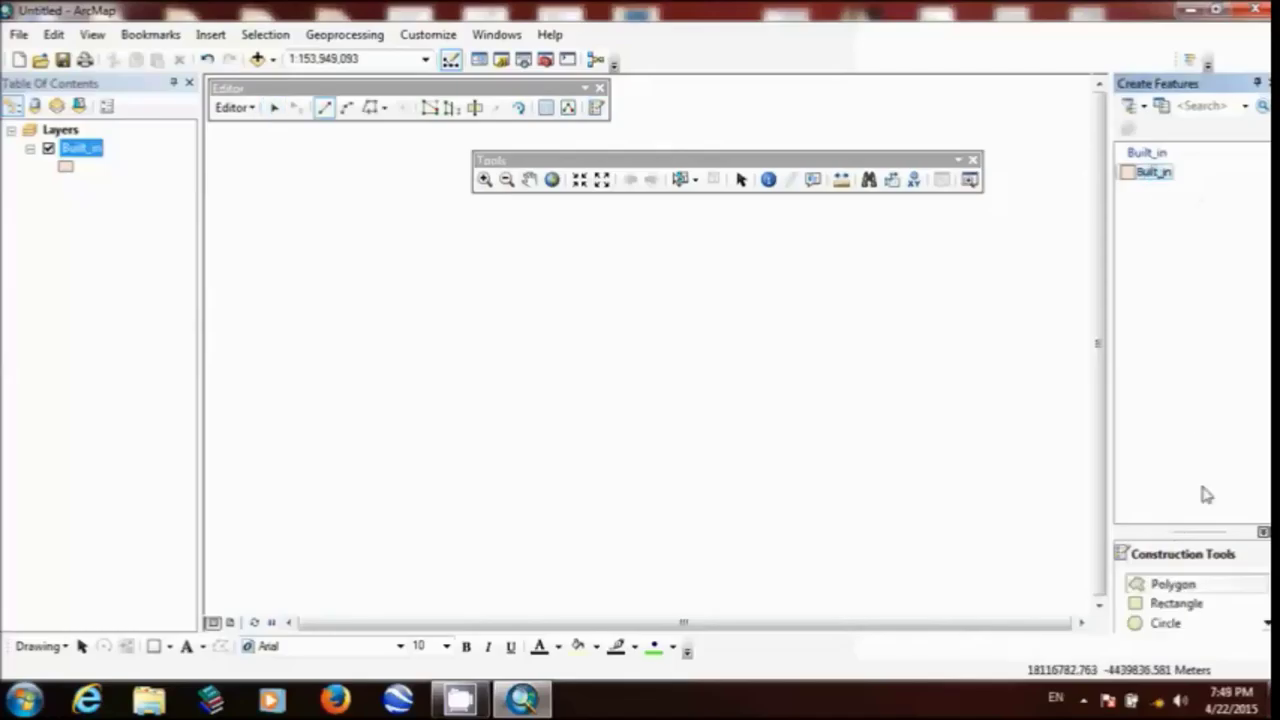
{"action": "left_click", "coordinate": [1178, 586]}
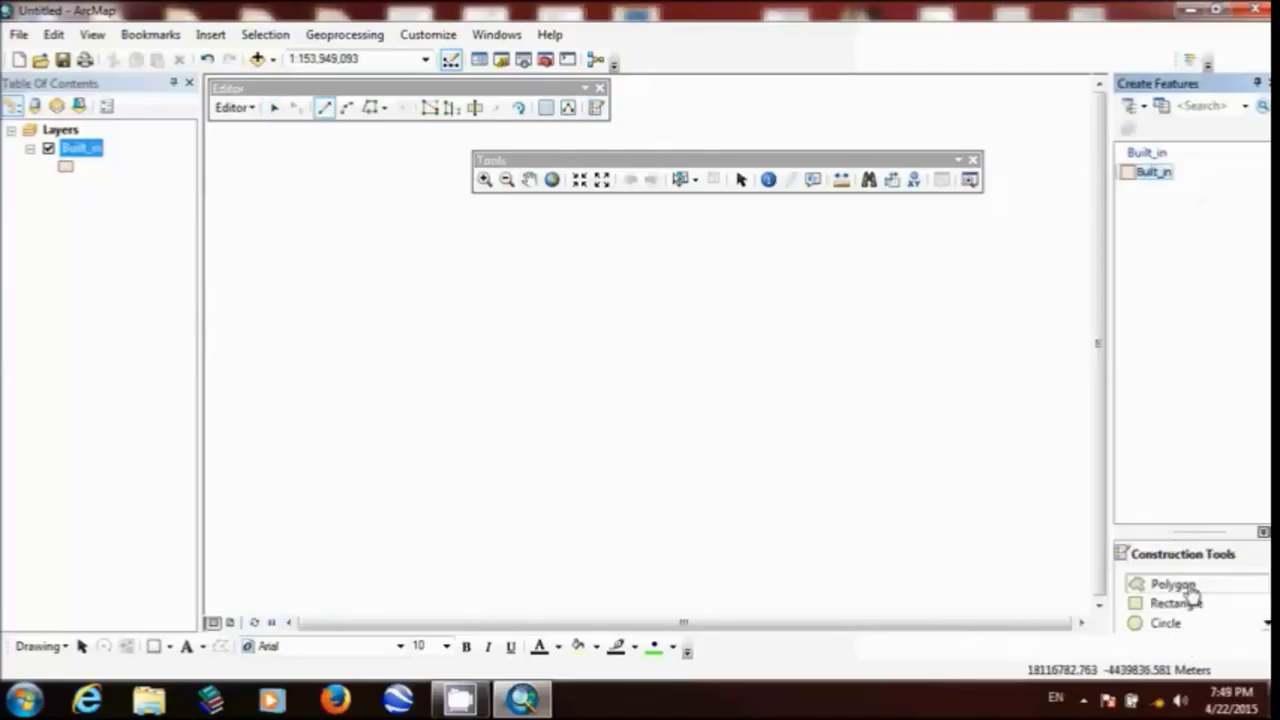
{"action": "left_click", "coordinate": [701, 242]}
{"action": "left_click", "coordinate": [558, 218]}
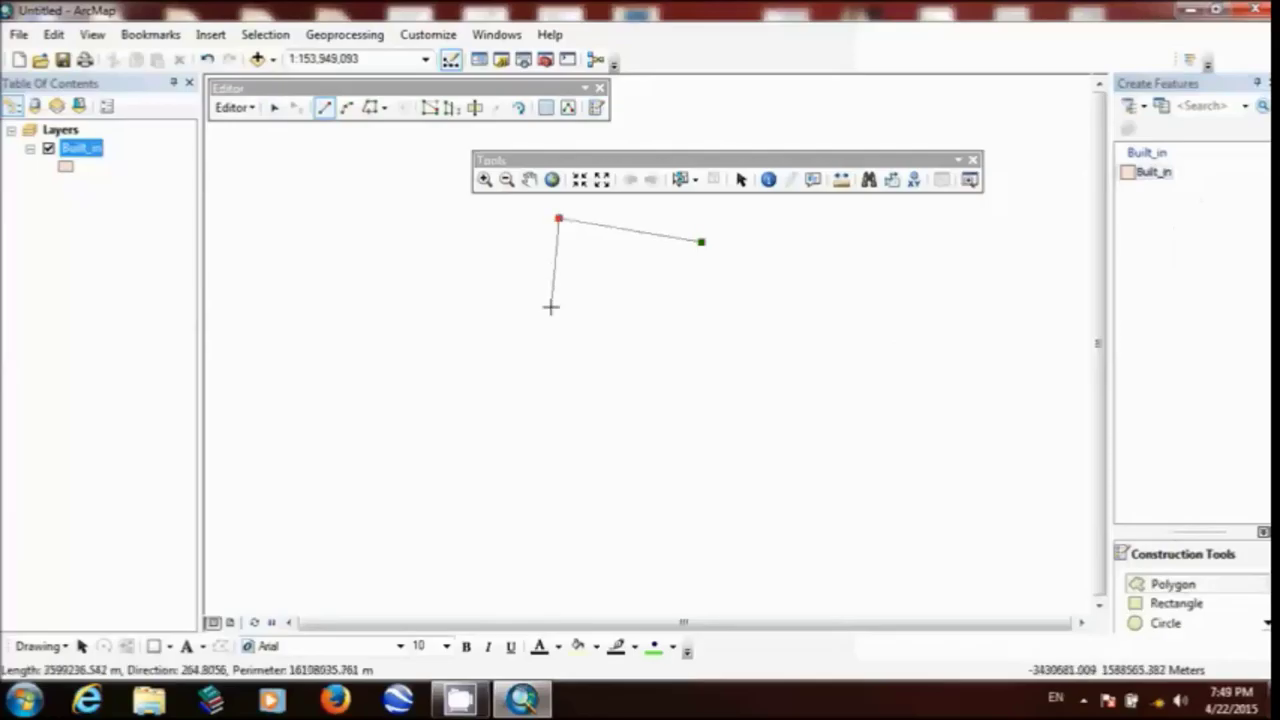
{"action": "left_click", "coordinate": [551, 309]}
{"action": "double_click", "coordinate": [663, 342]}
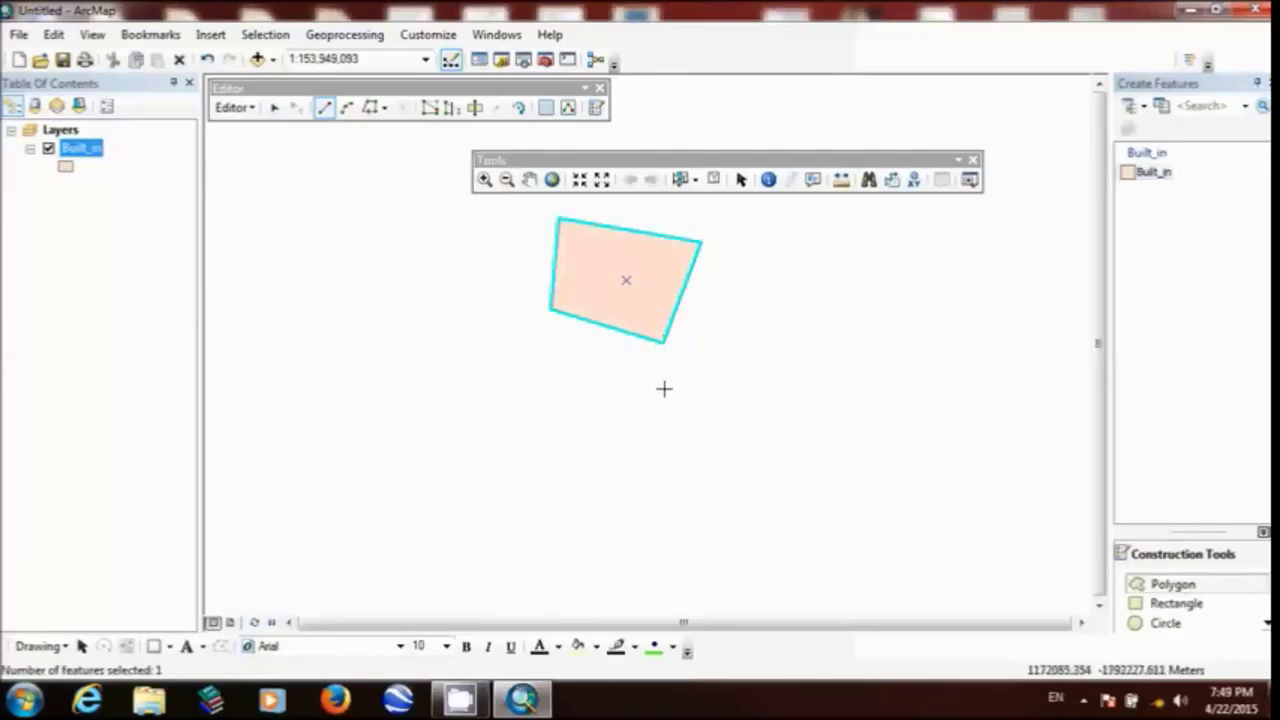
Step: Draw a larger triangular Built_in polygon to the left of the four-sided one
{"action": "left_click", "coordinate": [499, 270]}
{"action": "left_click", "coordinate": [349, 310]}
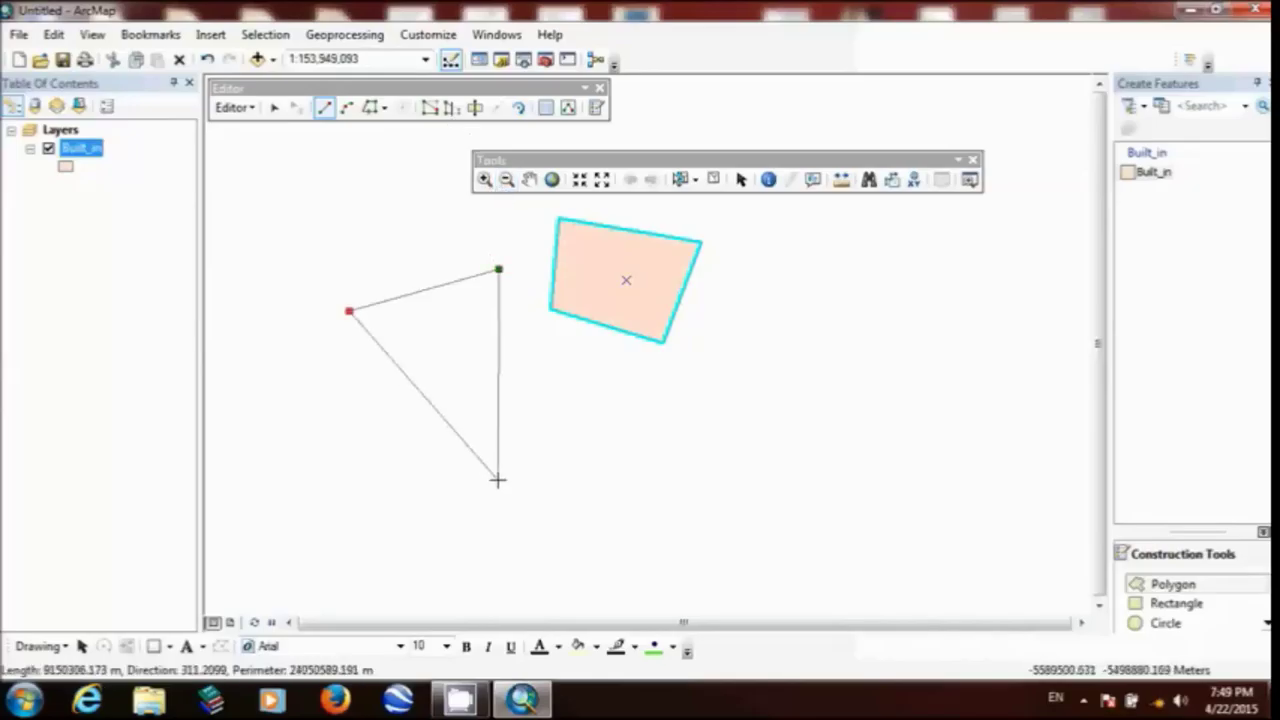
{"action": "double_click", "coordinate": [498, 479]}
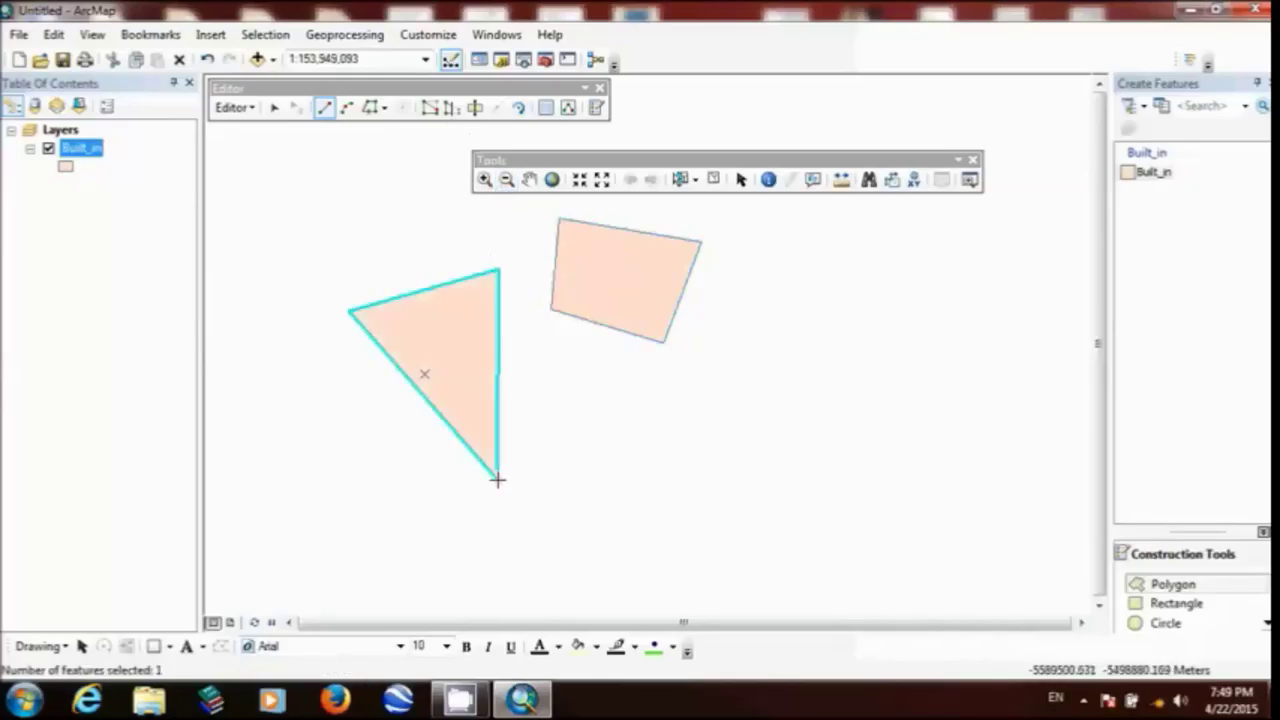
Step: Save the edits to the Built_in layer and stop editing
{"action": "left_click", "coordinate": [230, 107]}
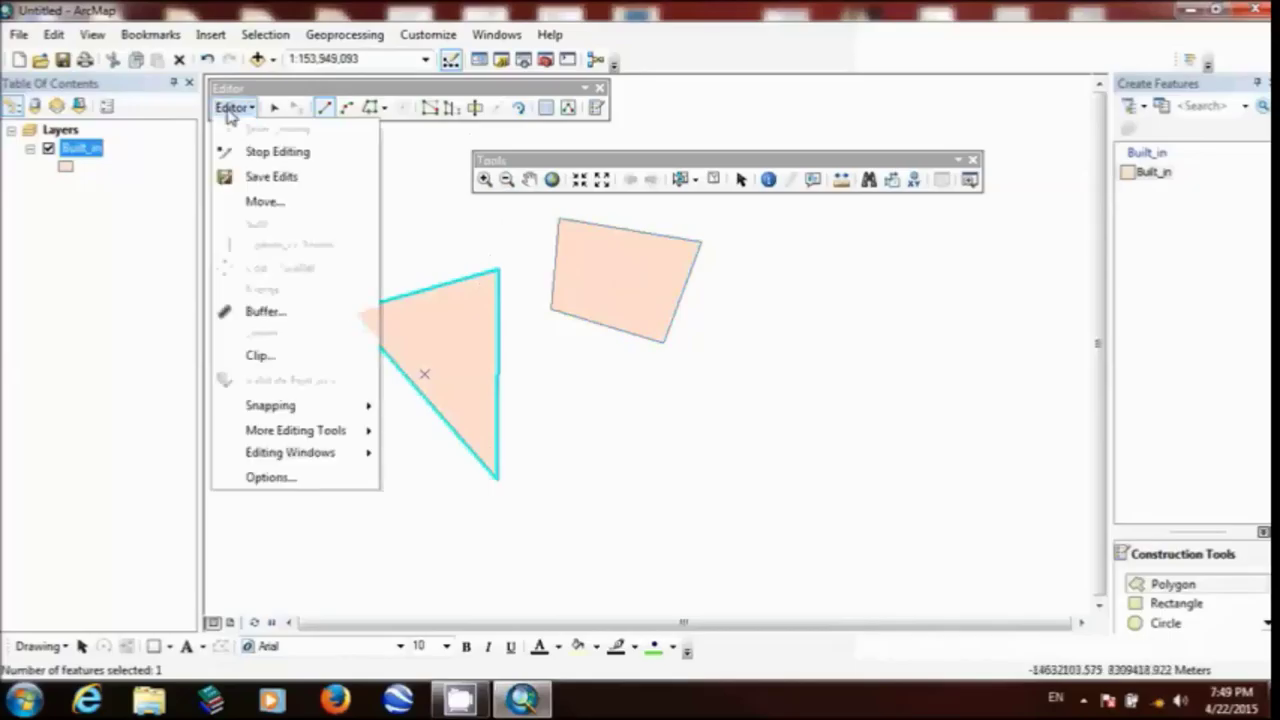
{"action": "left_click", "coordinate": [258, 176]}
{"action": "left_click", "coordinate": [236, 107]}
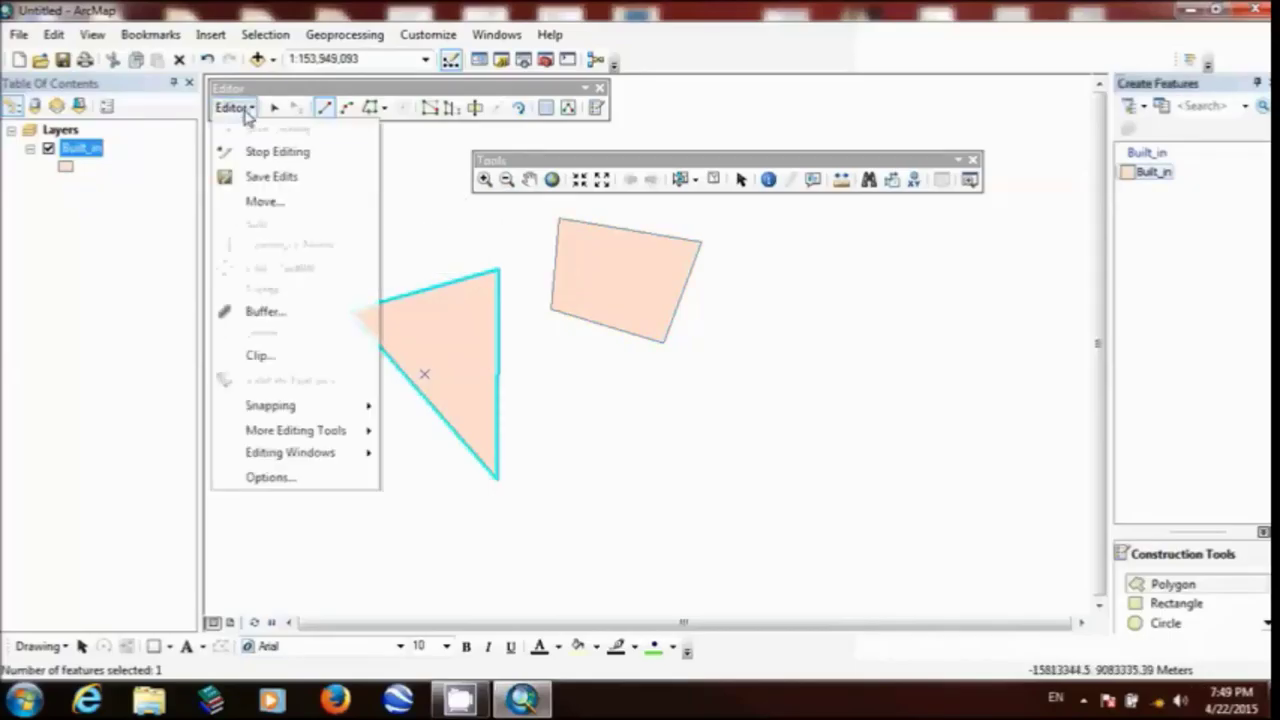
{"action": "left_click", "coordinate": [262, 155]}
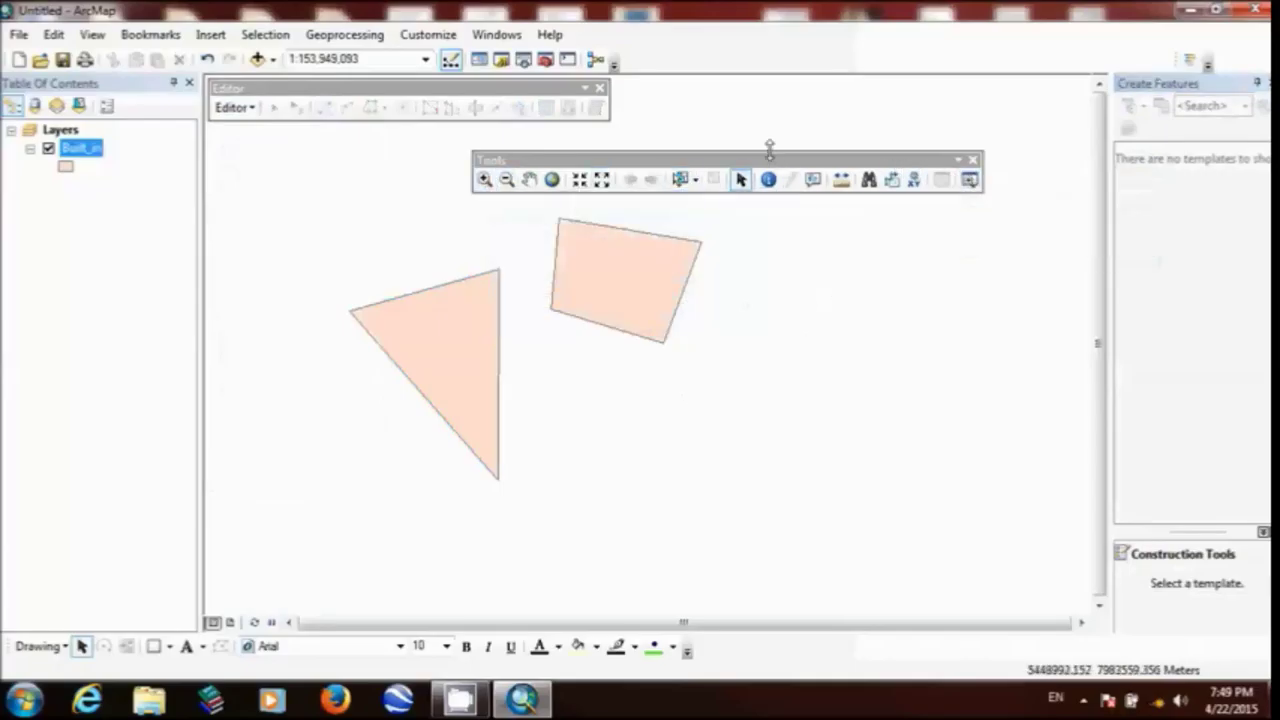
Step: Create a Viewer window of the four-sided polygon's upper-right corner and place it clear of both polygons
{"action": "left_click", "coordinate": [970, 186]}
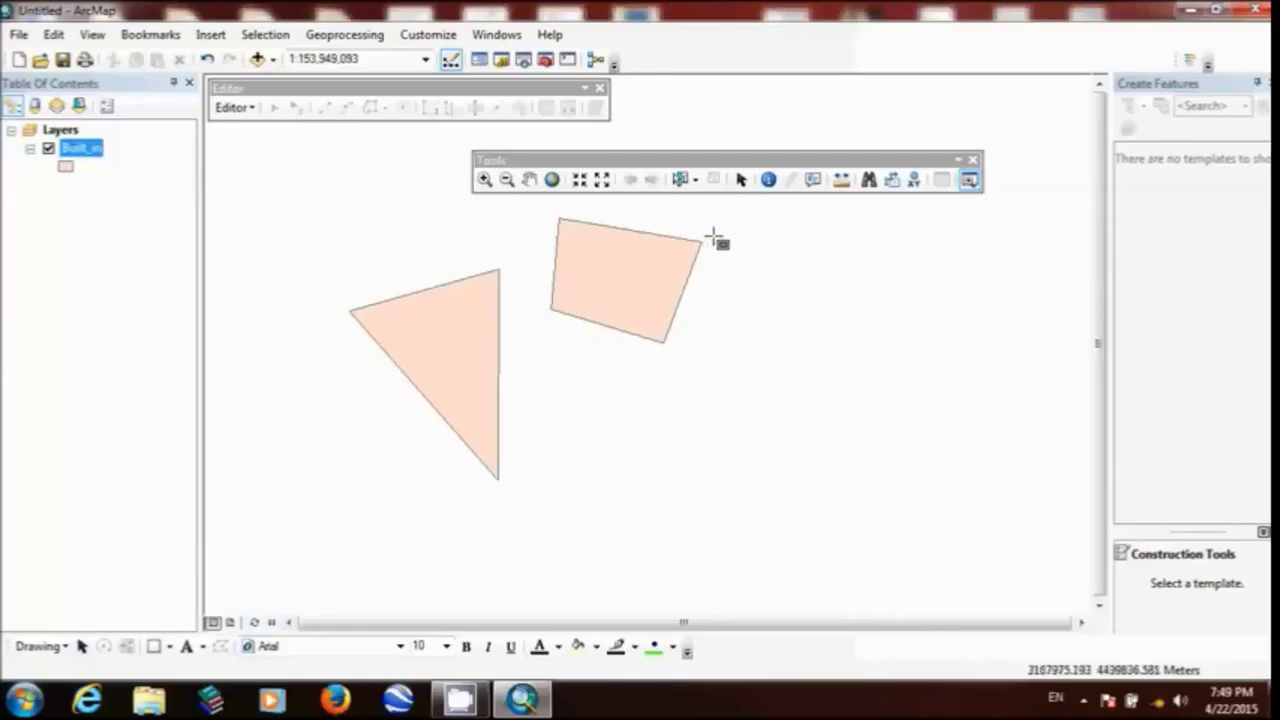
{"action": "left_click_drag", "start_coordinate": [712, 237], "coordinate": [638, 293]}
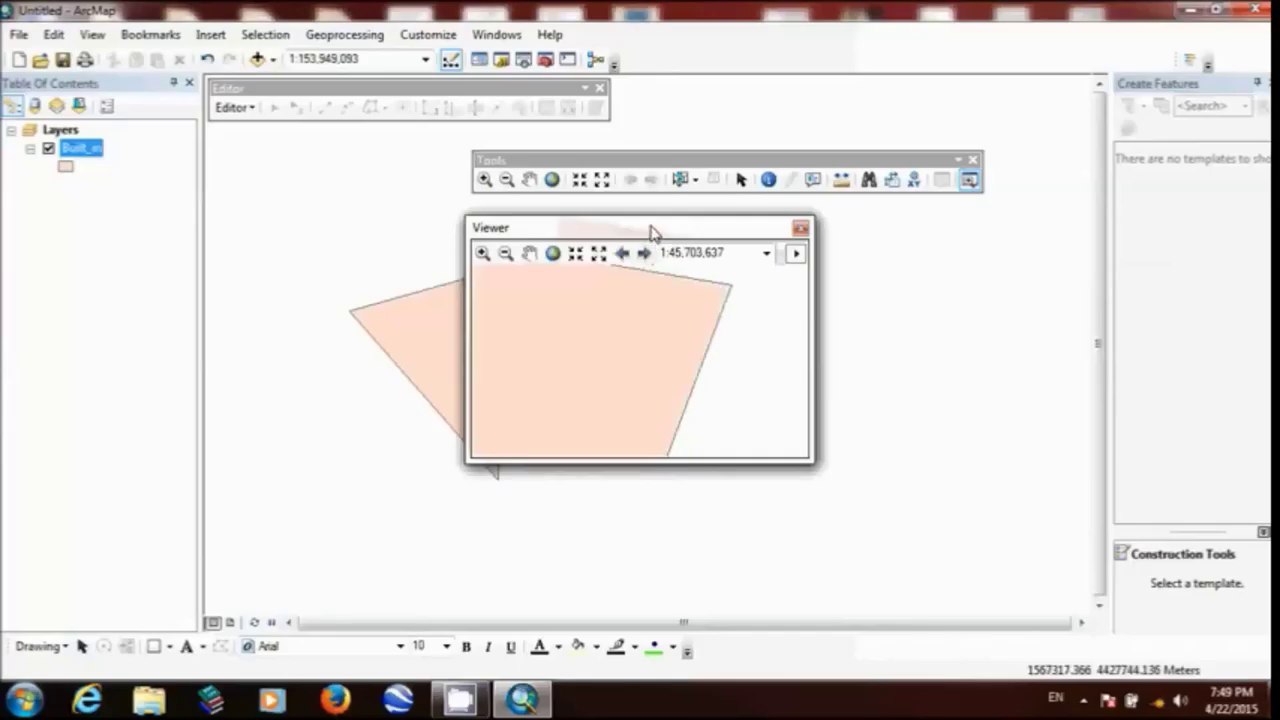
{"action": "left_click_drag", "start_coordinate": [658, 232], "coordinate": [960, 347]}
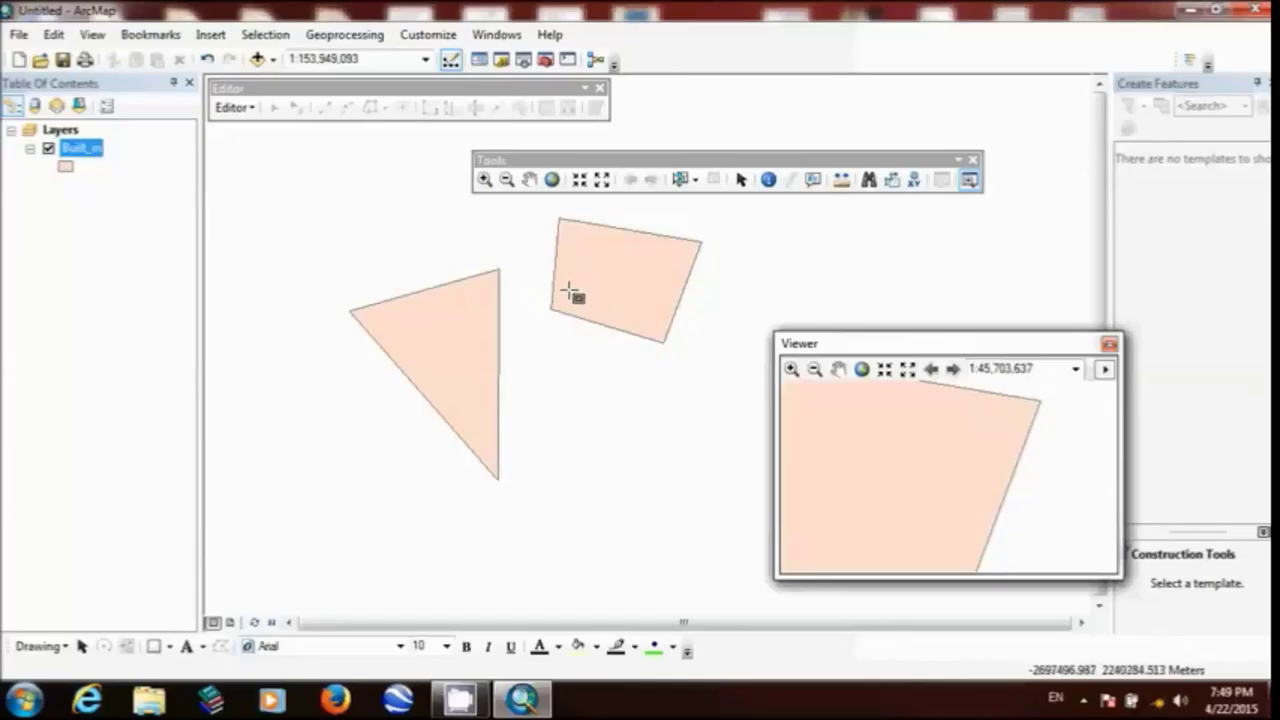
Step: Create a second Viewer window of the four-sided polygon's lower-left corner and move it below that polygon
{"action": "mouse_move", "coordinate": [568, 289]}
{"action": "left_mouse_down"}
{"action": "mouse_move", "coordinate": [532, 289]}
{"action": "mouse_move", "coordinate": [527, 323]}
{"action": "left_mouse_up"}
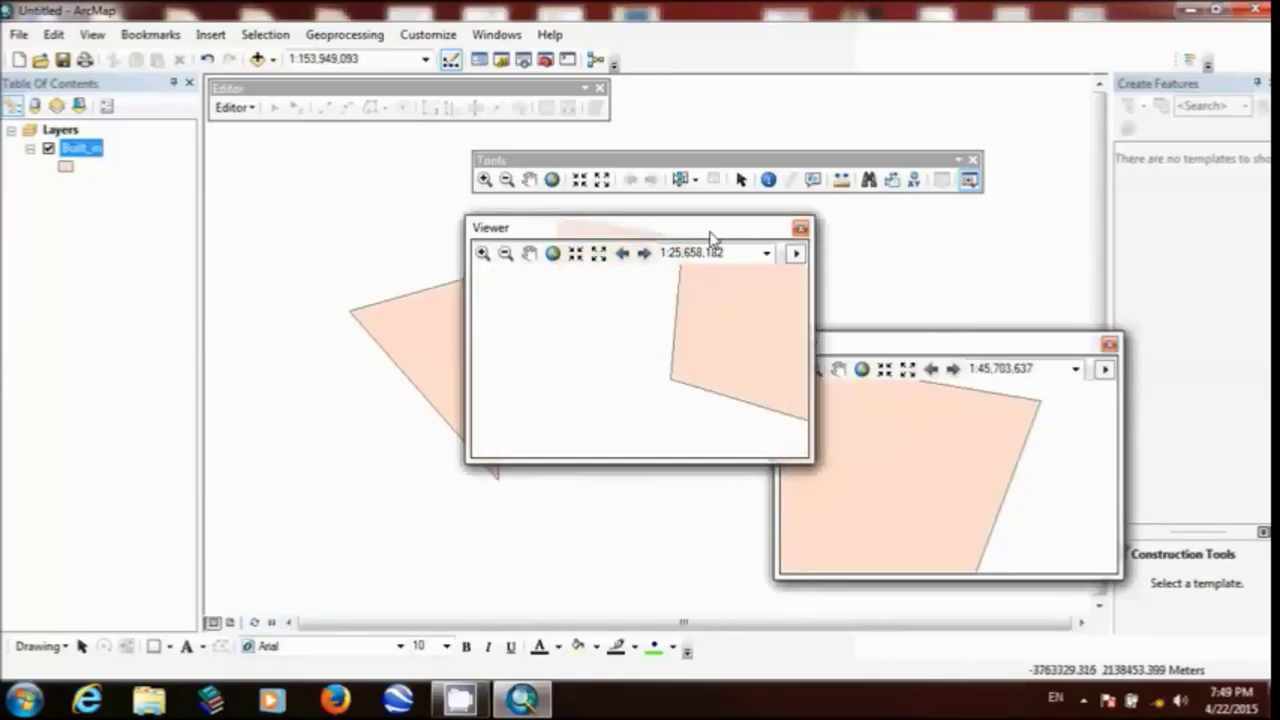
{"action": "left_click_drag", "start_coordinate": [710, 237], "coordinate": [495, 452]}
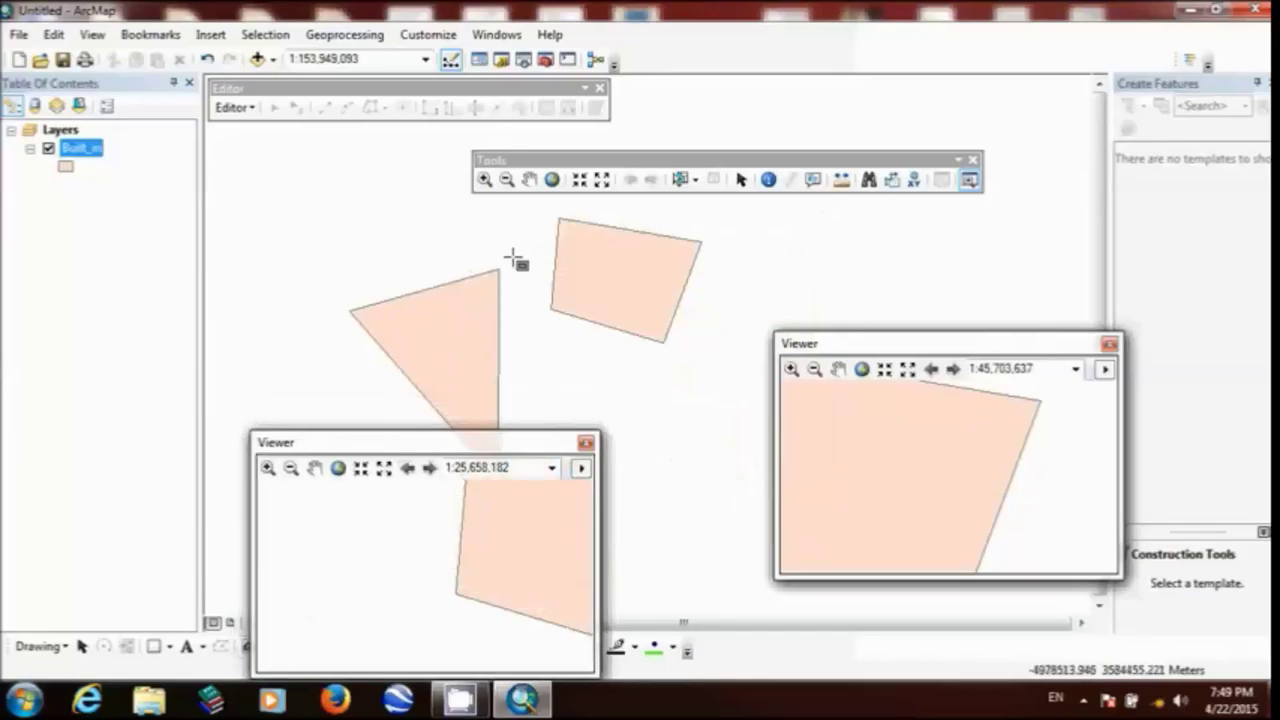
{"action": "left_click_drag", "start_coordinate": [508, 263], "coordinate": [392, 312]}
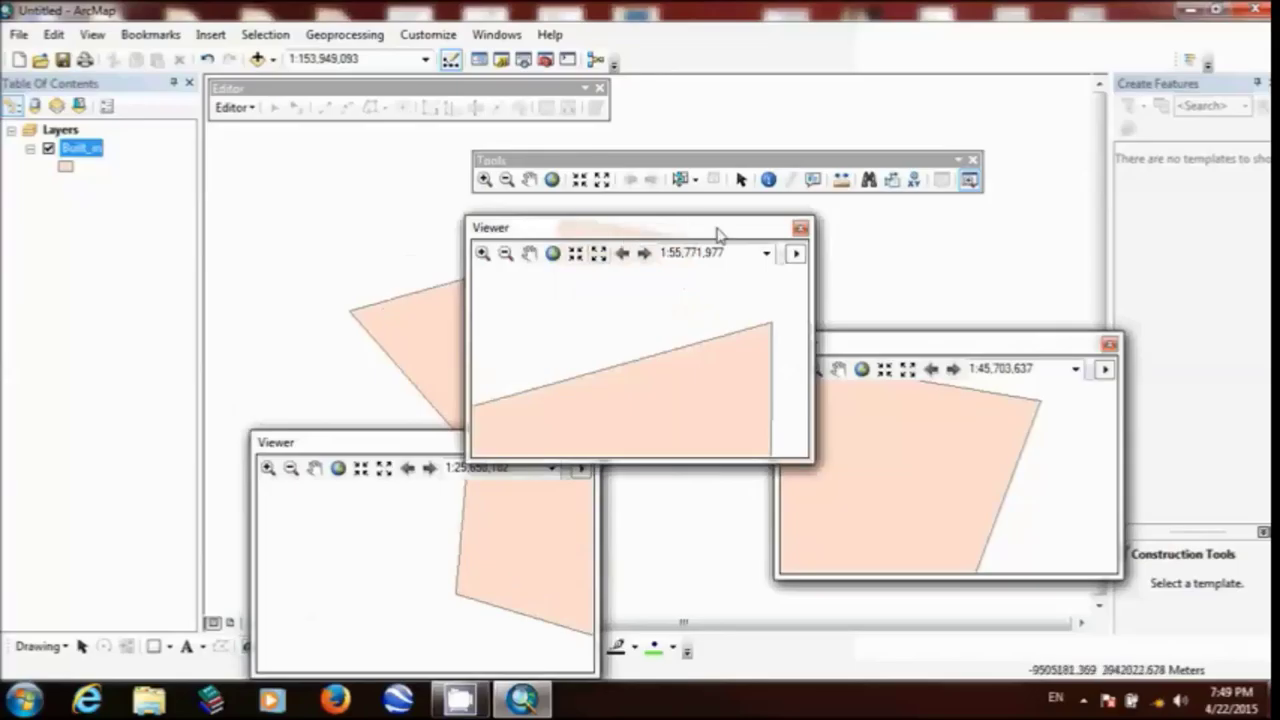
{"action": "left_click", "coordinate": [800, 228]}
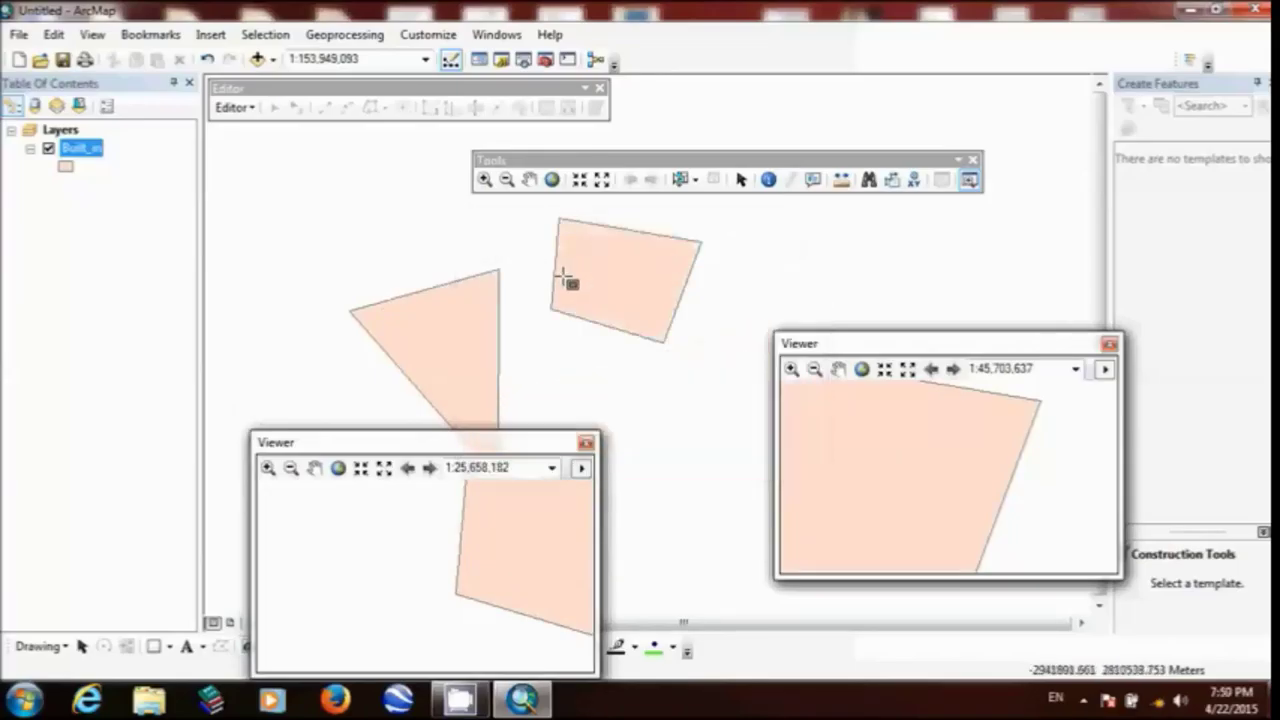
{"action": "left_click", "coordinate": [740, 184]}
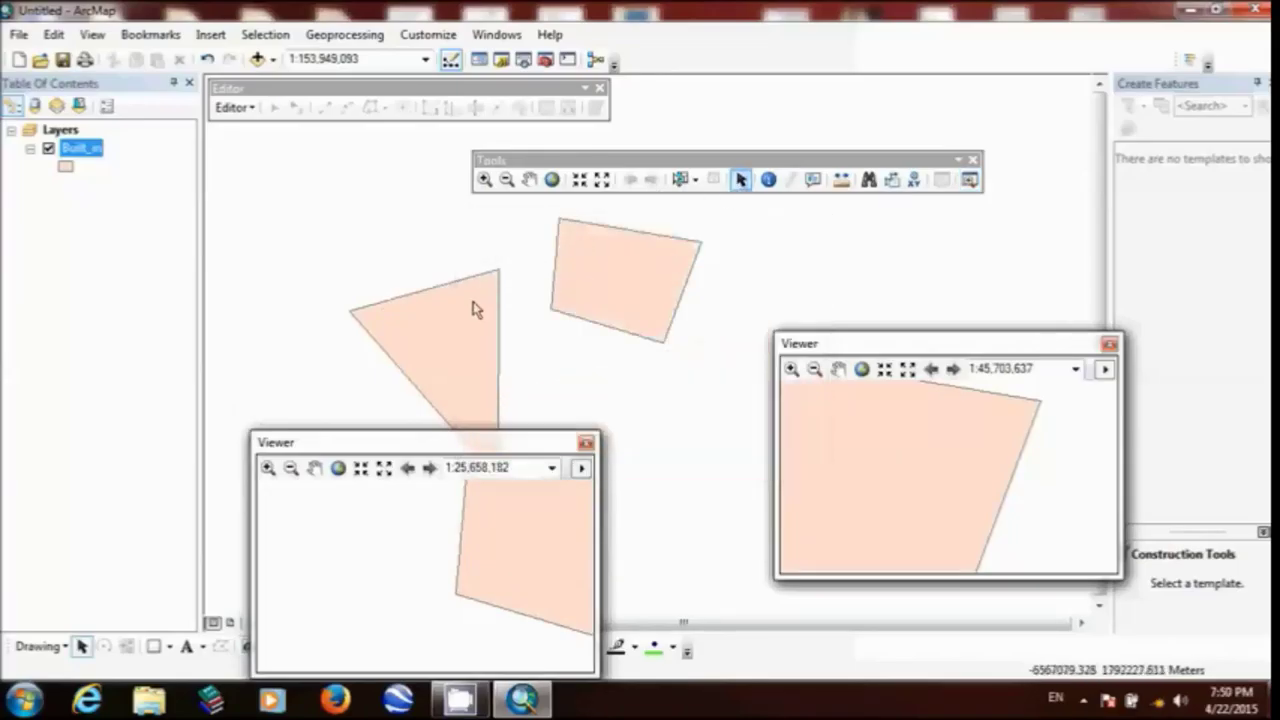
Step: Start editing the Built_in layer again and delete the triangular polygon
{"action": "left_click", "coordinate": [242, 108]}
{"action": "left_click", "coordinate": [262, 132]}
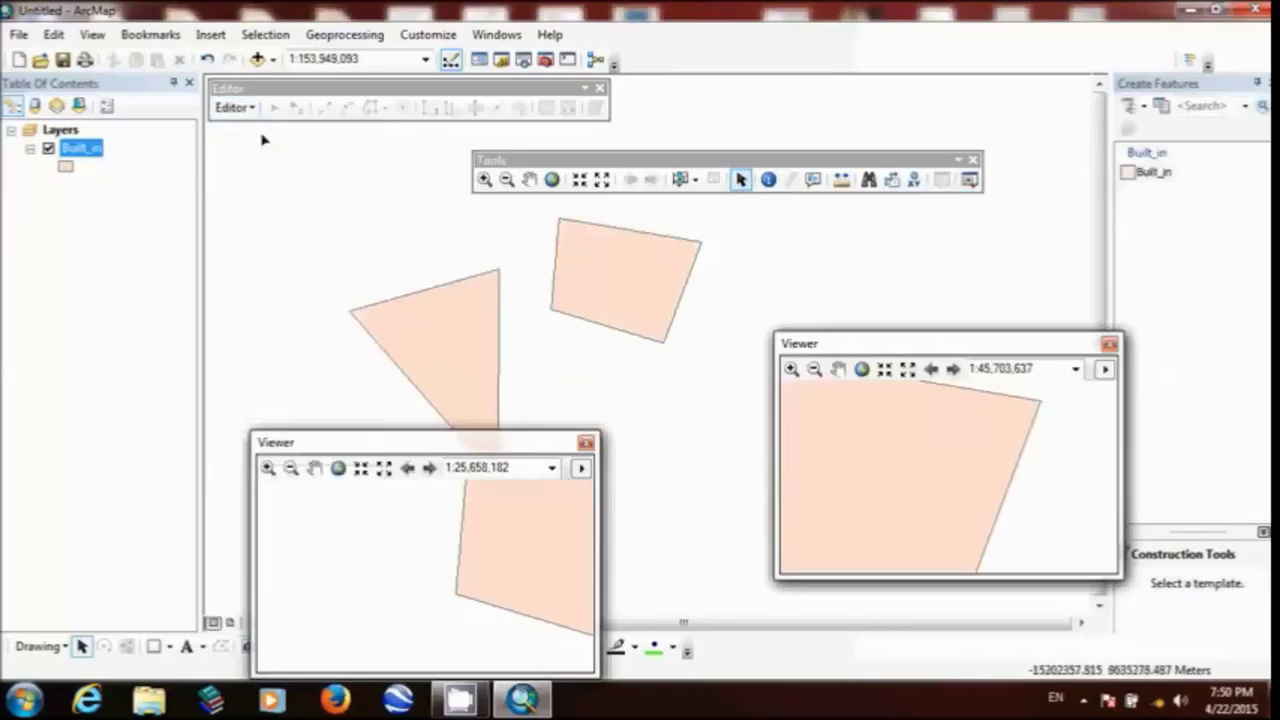
{"action": "left_click", "coordinate": [447, 316]}
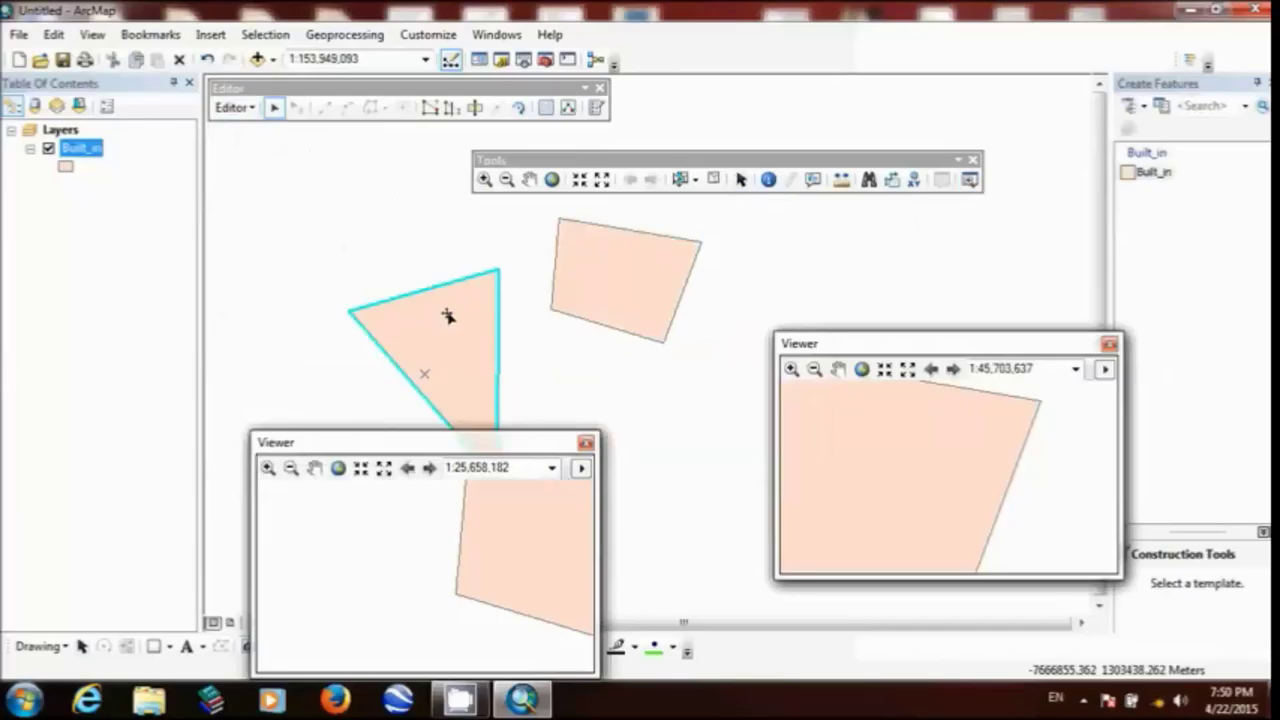
{"action": "key", "text": "Delete"}
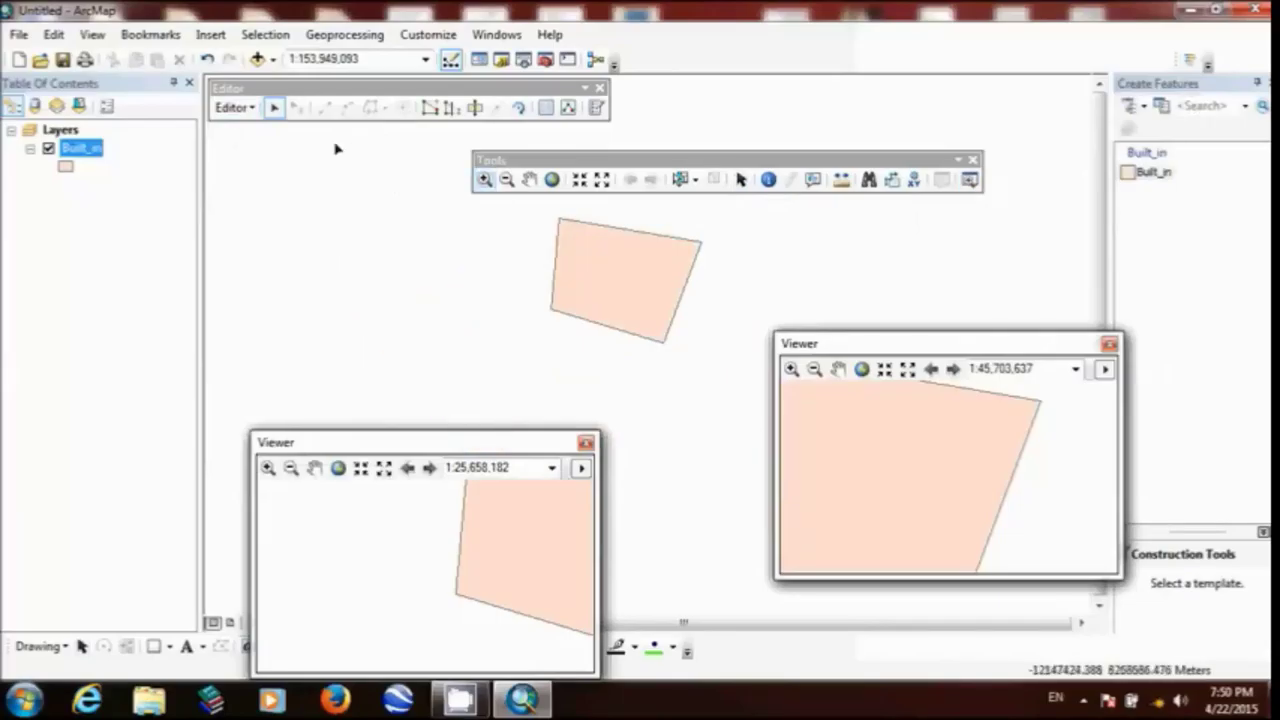
Step: Draw a second four-sided Built_in polygon adjoining the existing one, snapping to both vertices of its left edge
{"action": "left_click_drag", "start_coordinate": [600, 108], "coordinate": [846, 294]}
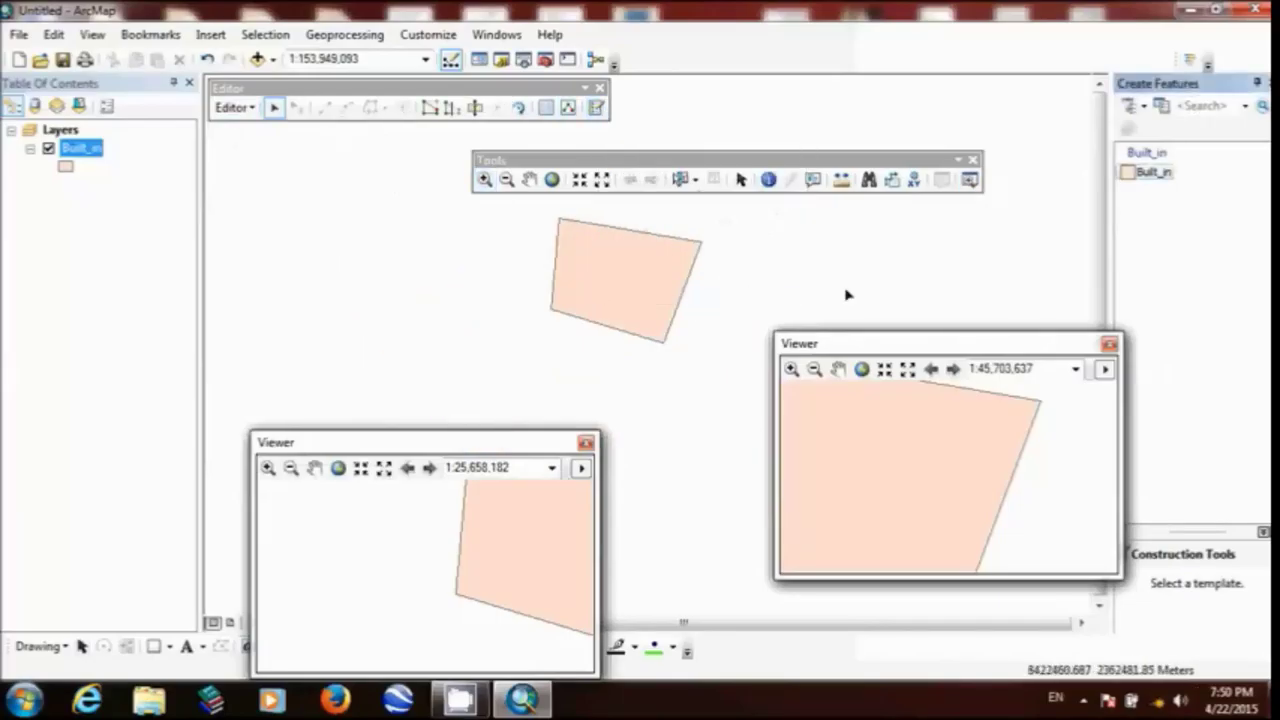
{"action": "left_click", "coordinate": [1150, 172]}
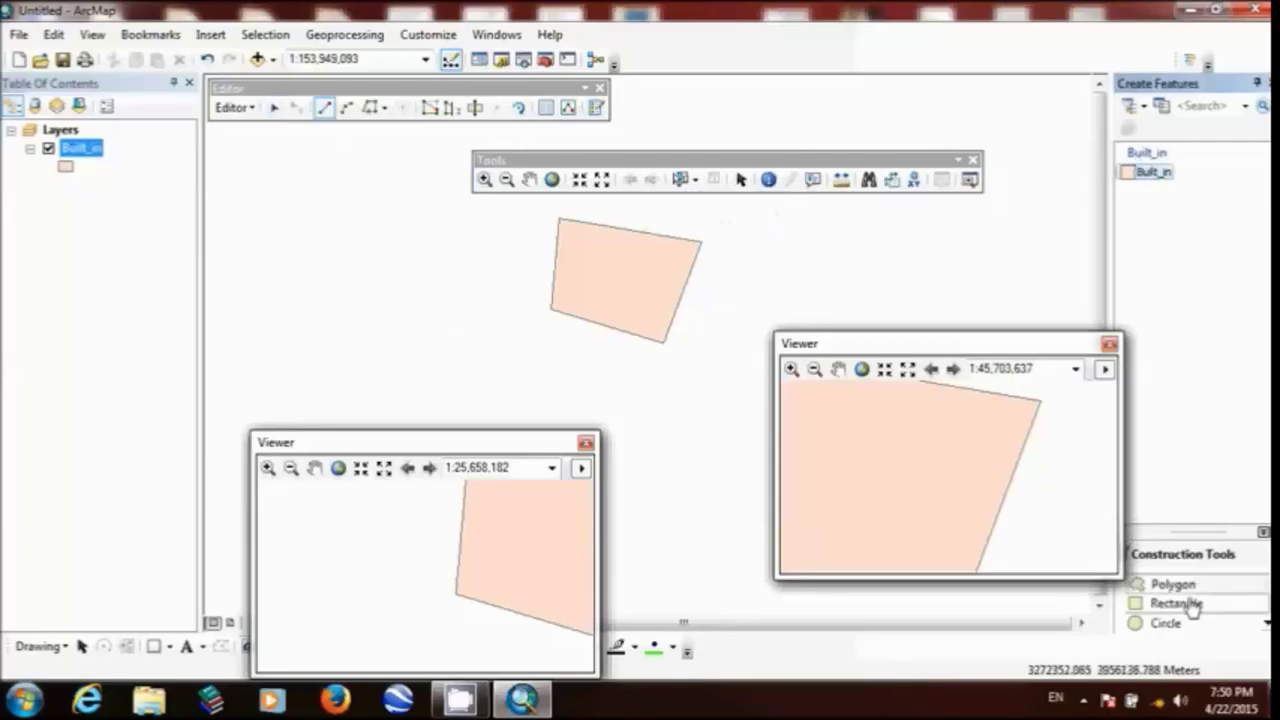
{"action": "left_click", "coordinate": [559, 221]}
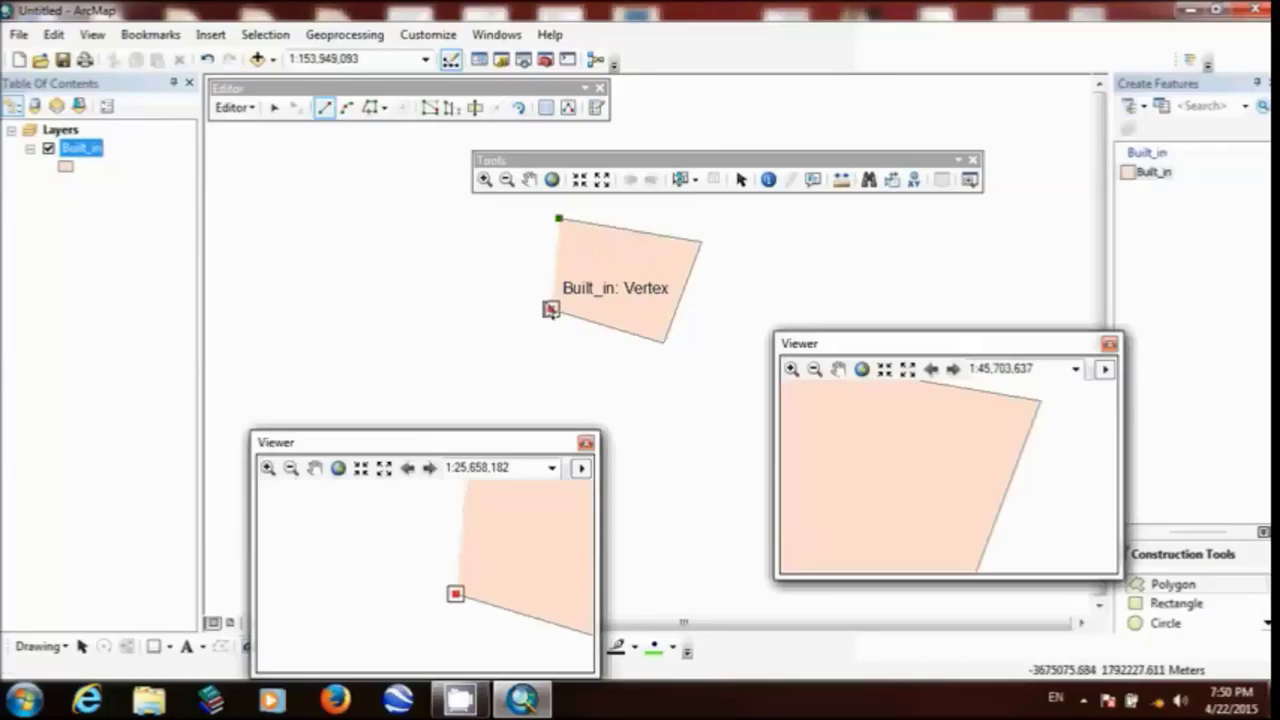
{"action": "left_click", "coordinate": [551, 310]}
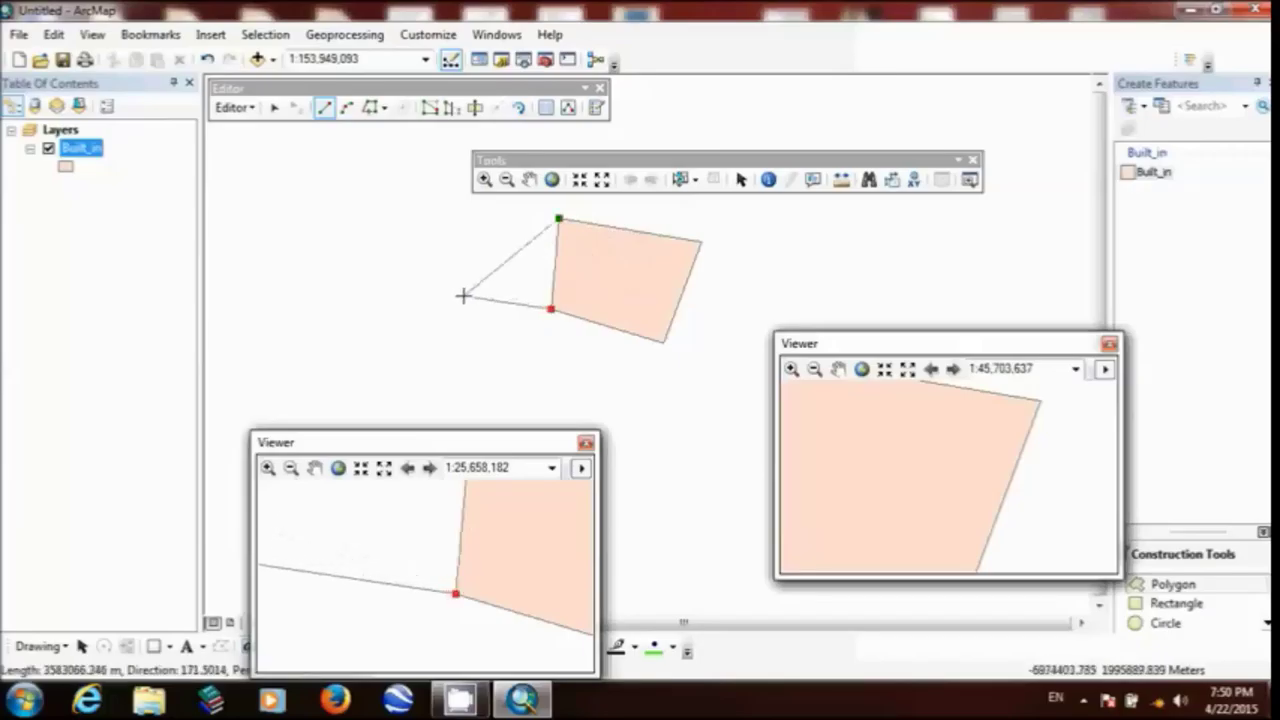
{"action": "left_click", "coordinate": [463, 295]}
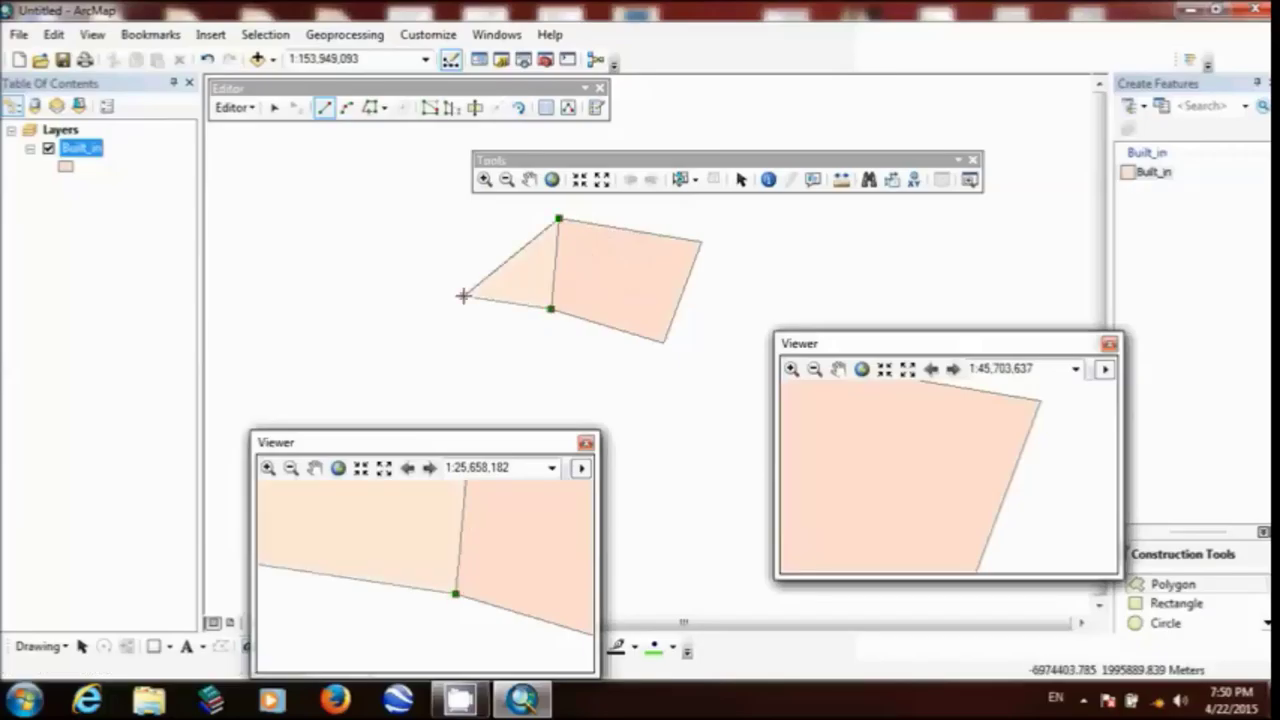
{"action": "double_click", "coordinate": [463, 213]}
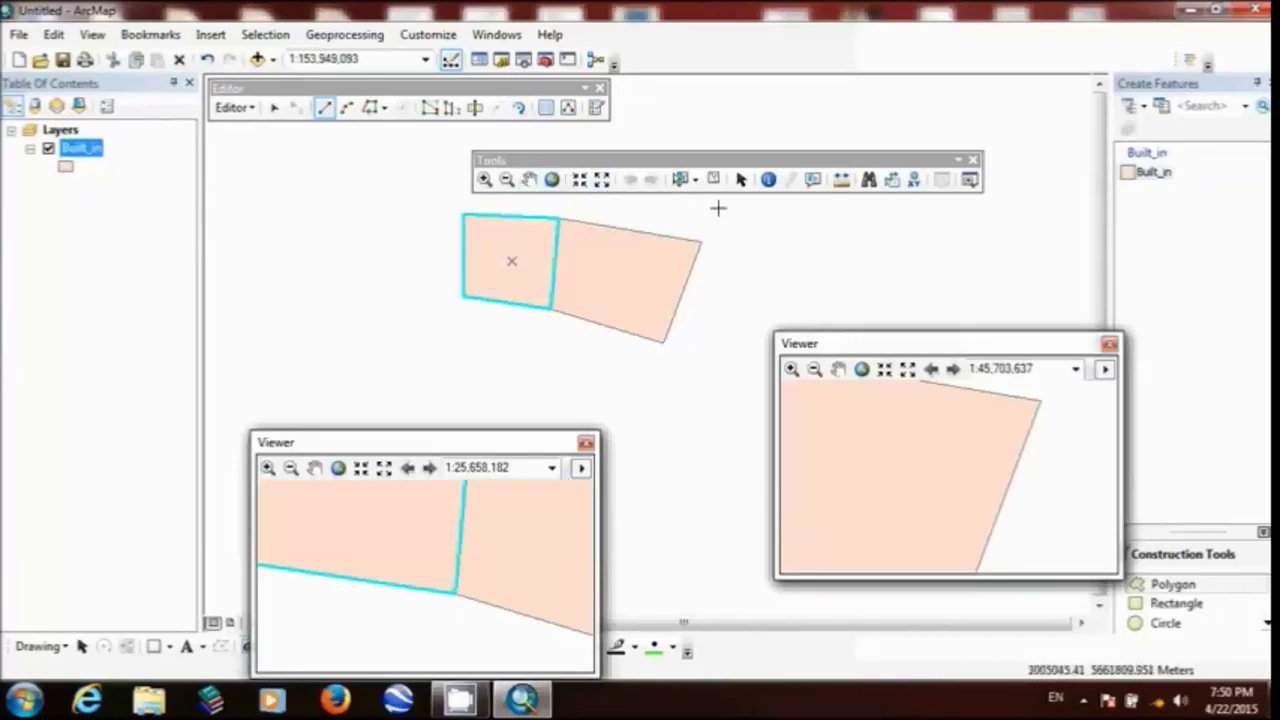
Step: Clear the selection of the newly drawn four-sided polygon
{"action": "left_click", "coordinate": [741, 182]}
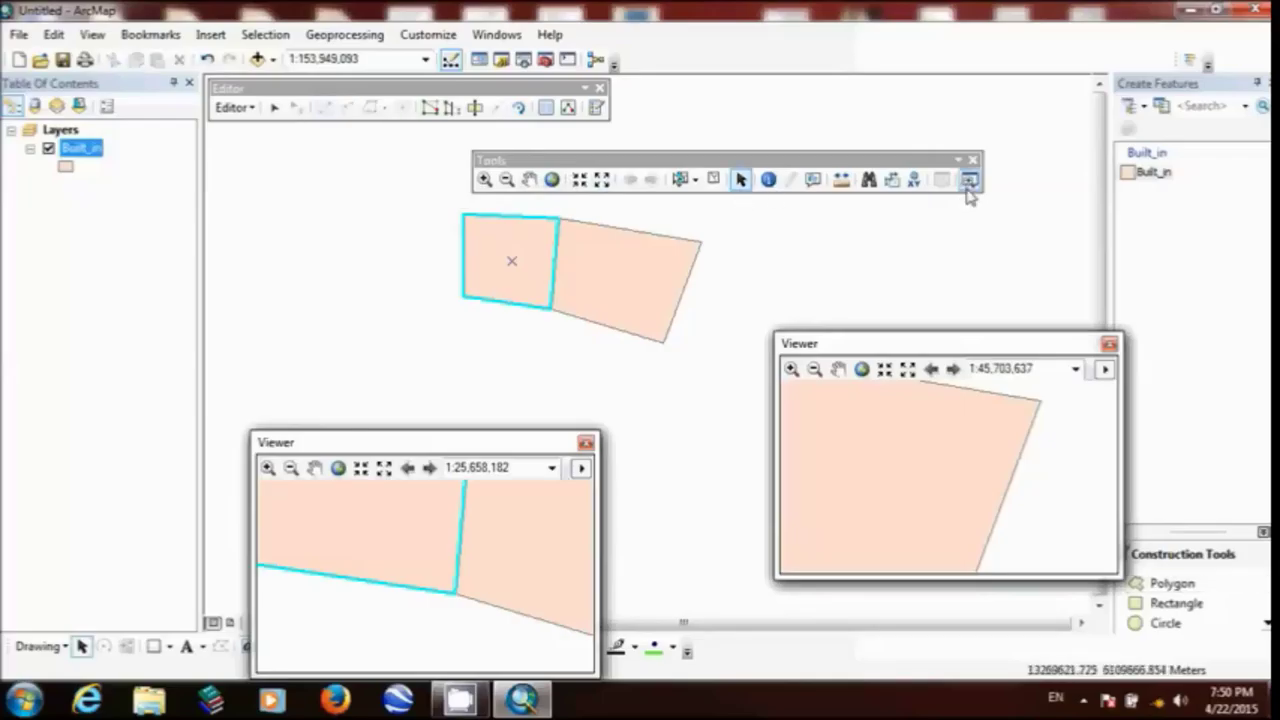
{"action": "left_click", "coordinate": [273, 108]}
{"action": "left_click", "coordinate": [334, 211]}
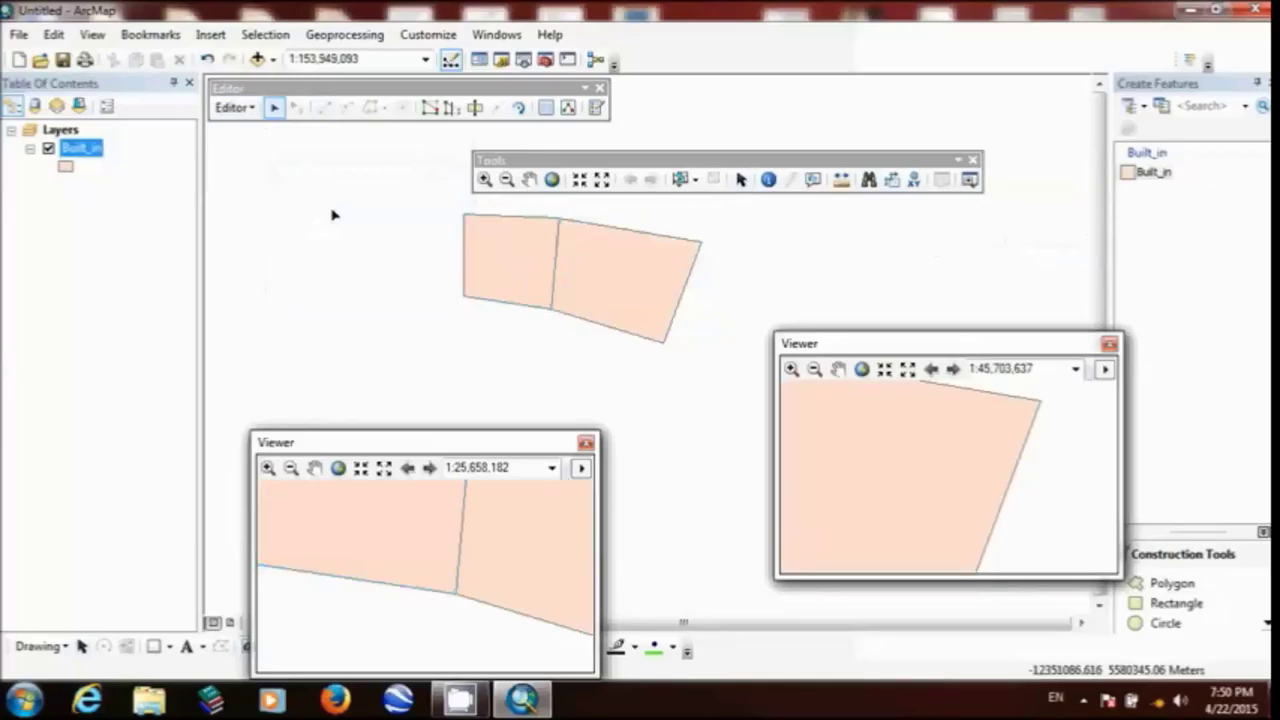
Step: Create a Viewer window around the edge shared by the two Built_in polygons, then close that window
{"action": "left_click", "coordinate": [969, 182]}
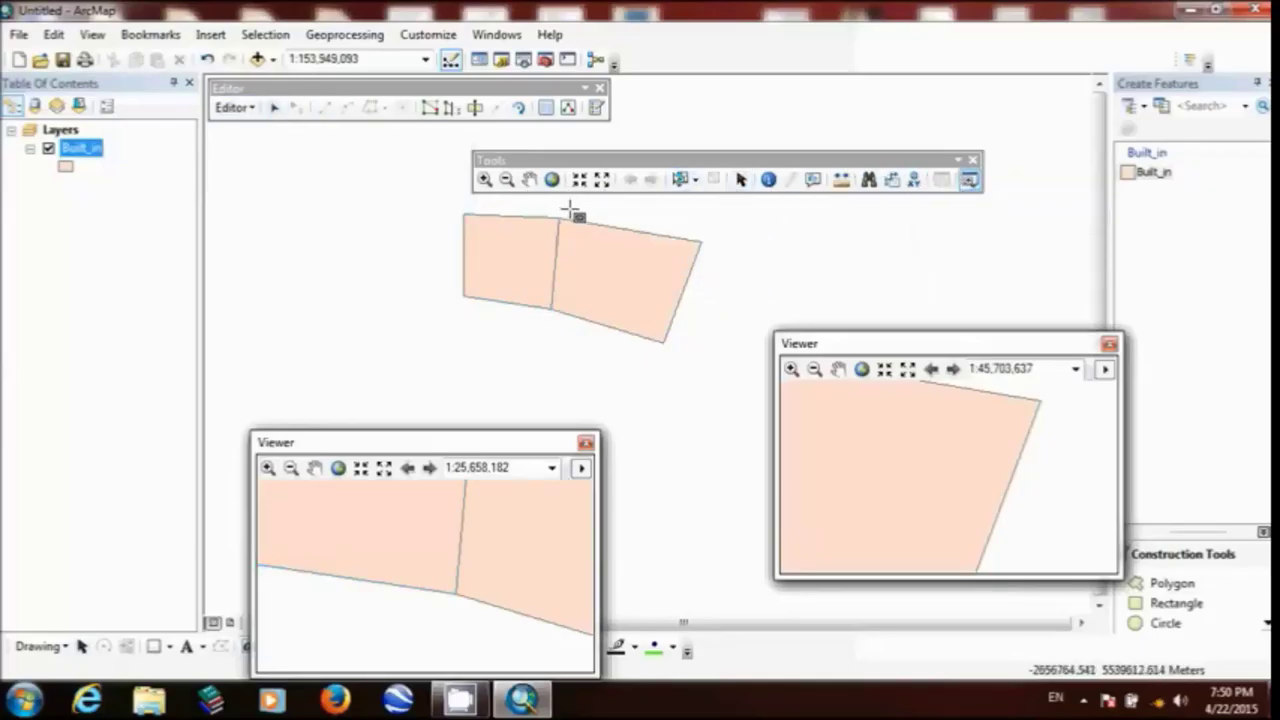
{"action": "left_click_drag", "start_coordinate": [568, 210], "coordinate": [533, 316]}
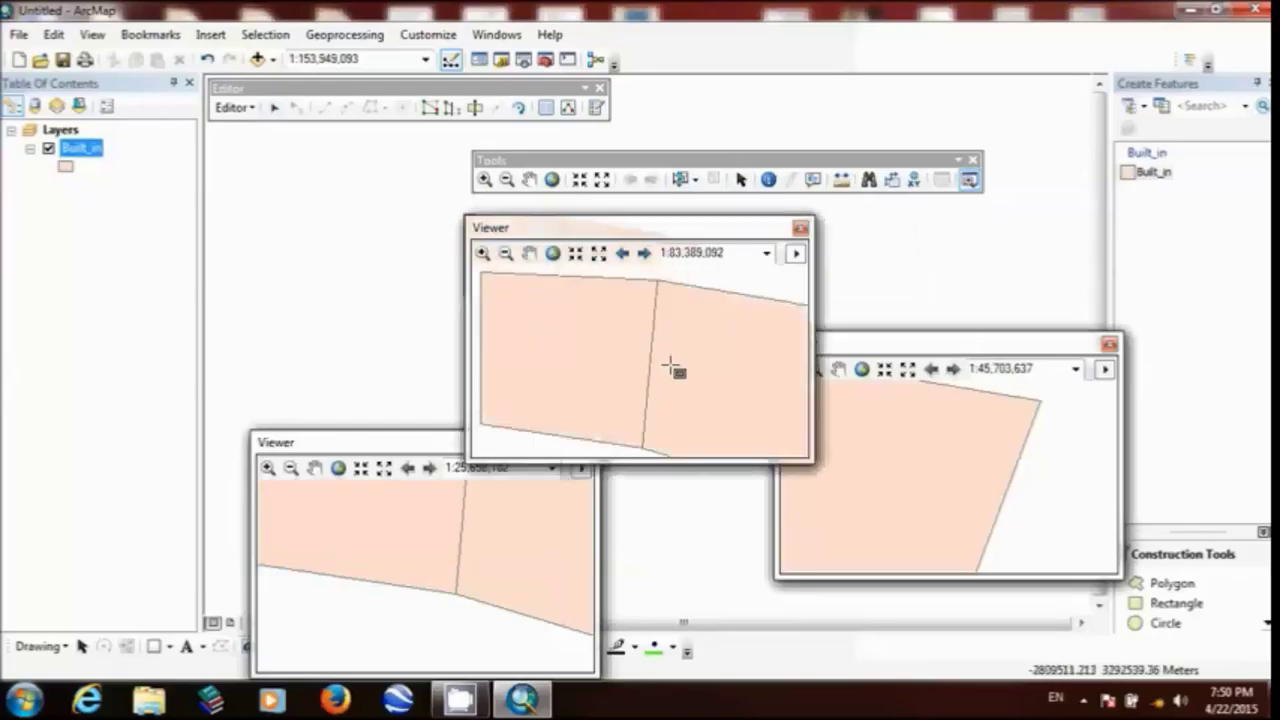
{"action": "left_click", "coordinate": [800, 229]}
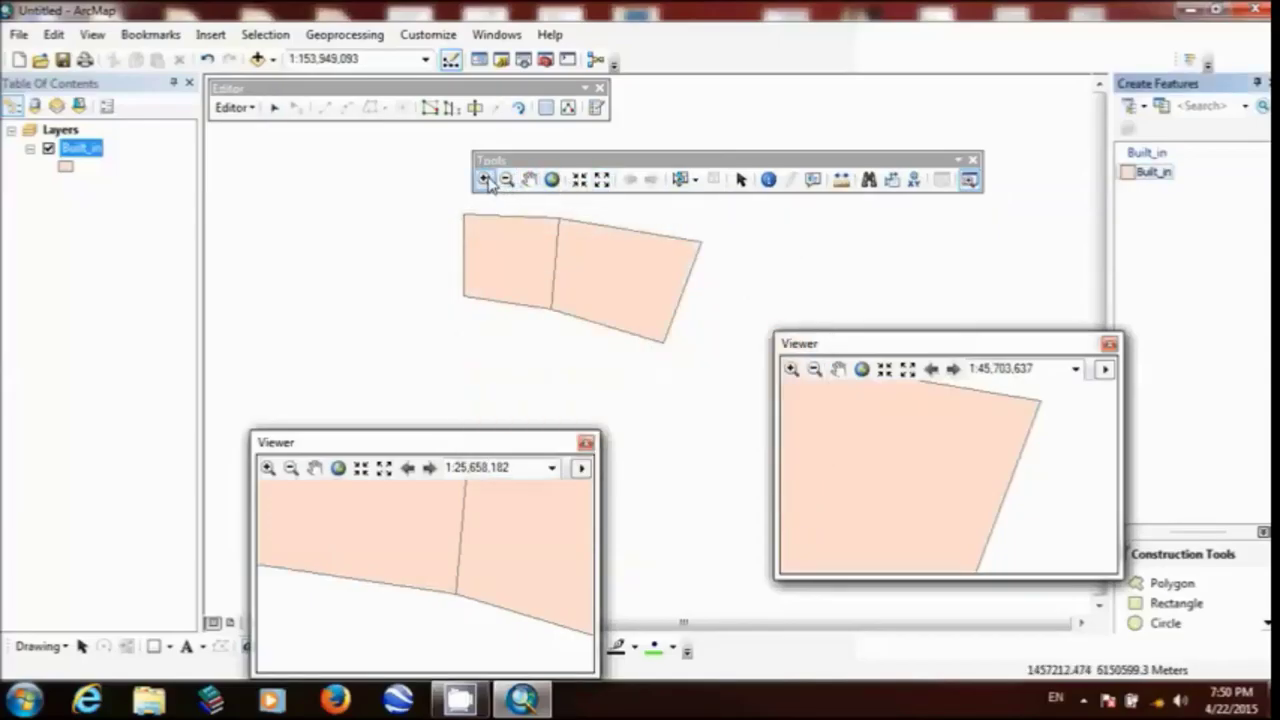
Step: Zoom the map in on the polygons' shared edge and create a closer Viewer window of a section of that edge
{"action": "left_click", "coordinate": [486, 180]}
{"action": "left_click_drag", "start_coordinate": [577, 214], "coordinate": [522, 312]}
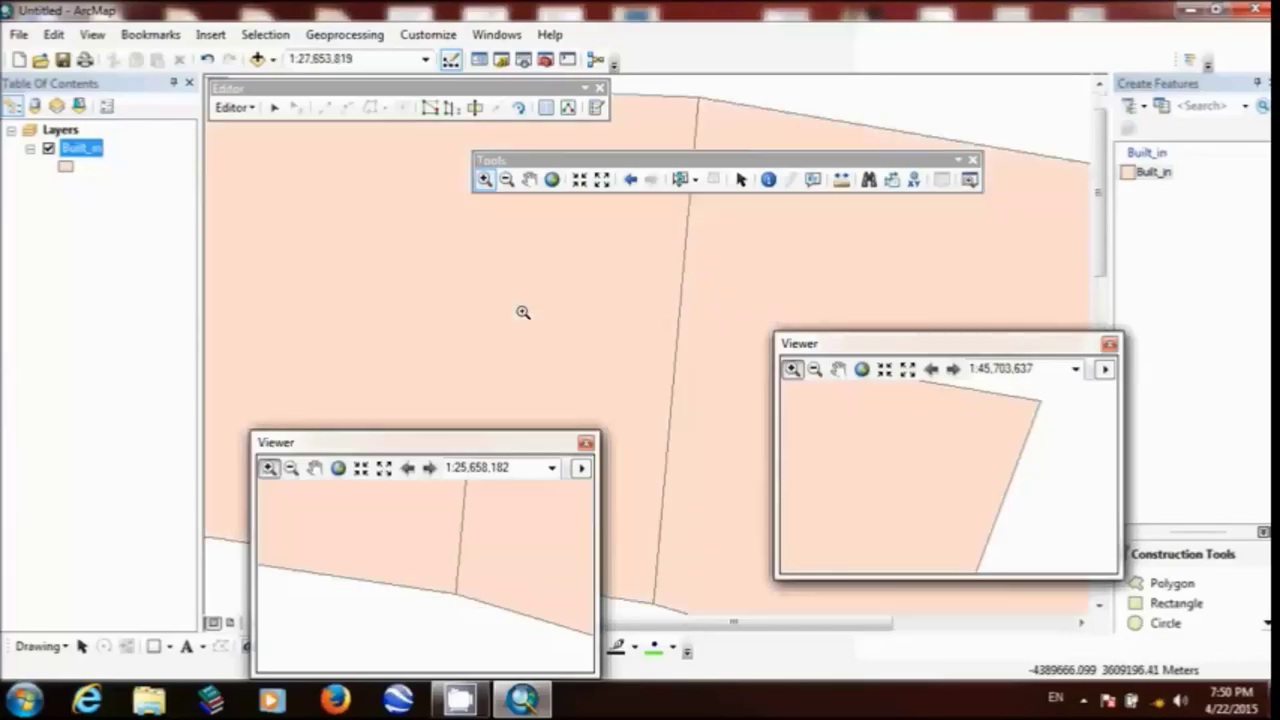
{"action": "left_click", "coordinate": [970, 179]}
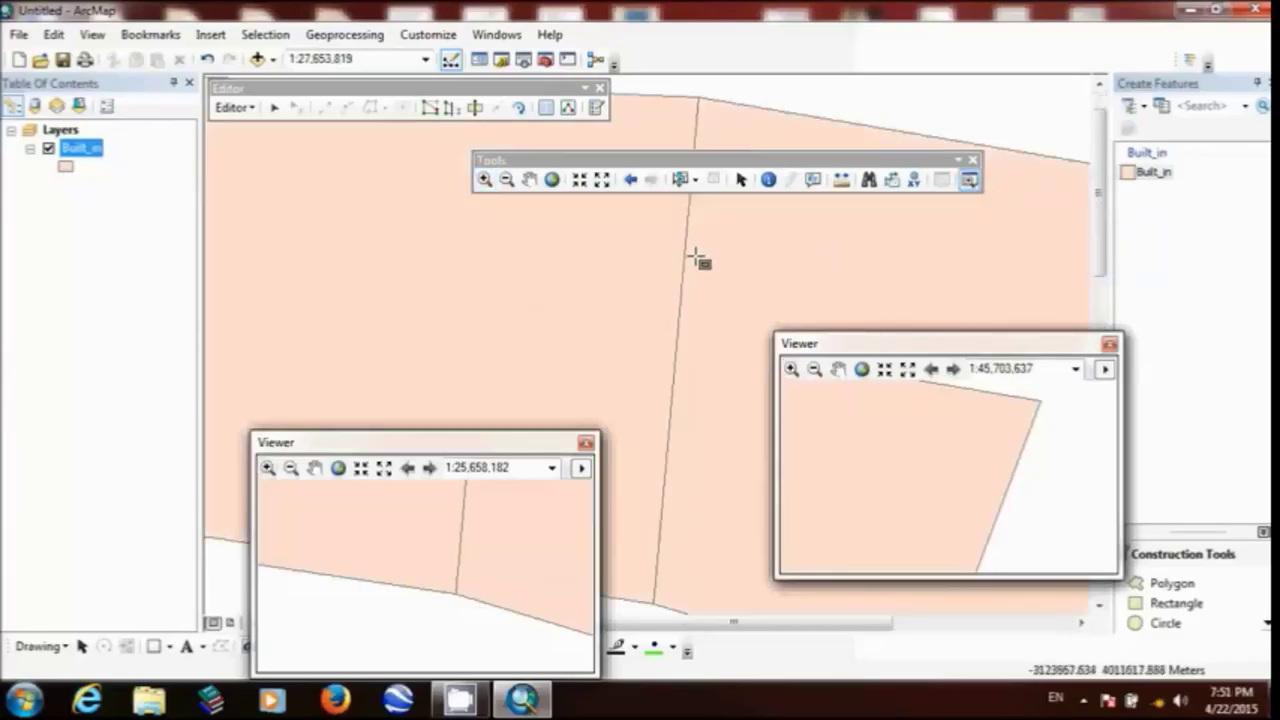
{"action": "left_click_drag", "start_coordinate": [695, 255], "coordinate": [663, 319]}
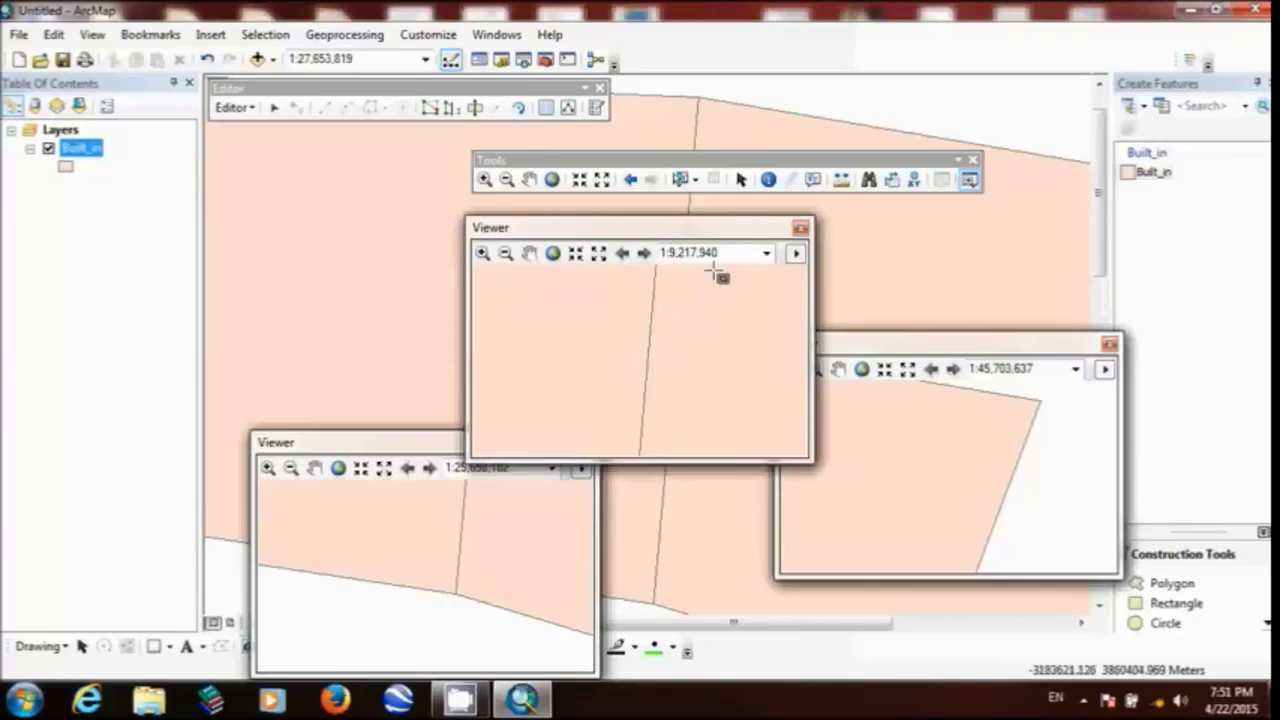
Step: Close all three open Viewer windows
{"action": "left_click", "coordinate": [801, 230]}
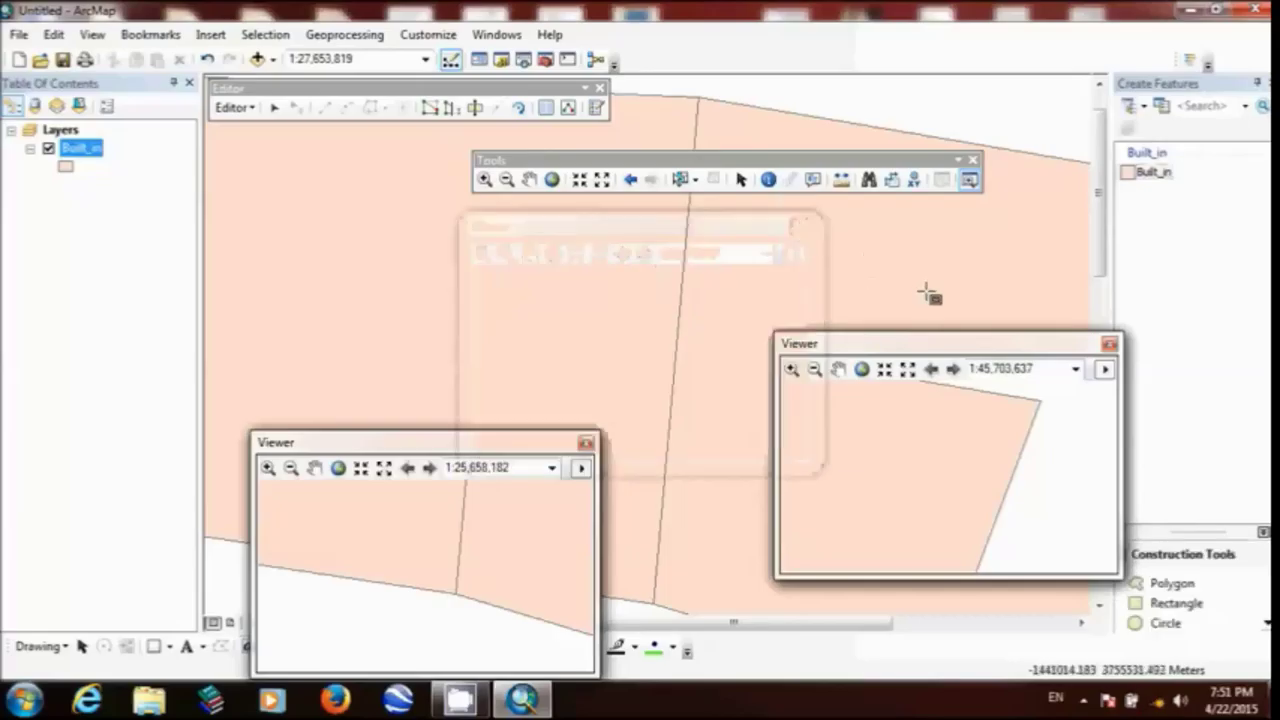
{"action": "left_click", "coordinate": [1111, 345]}
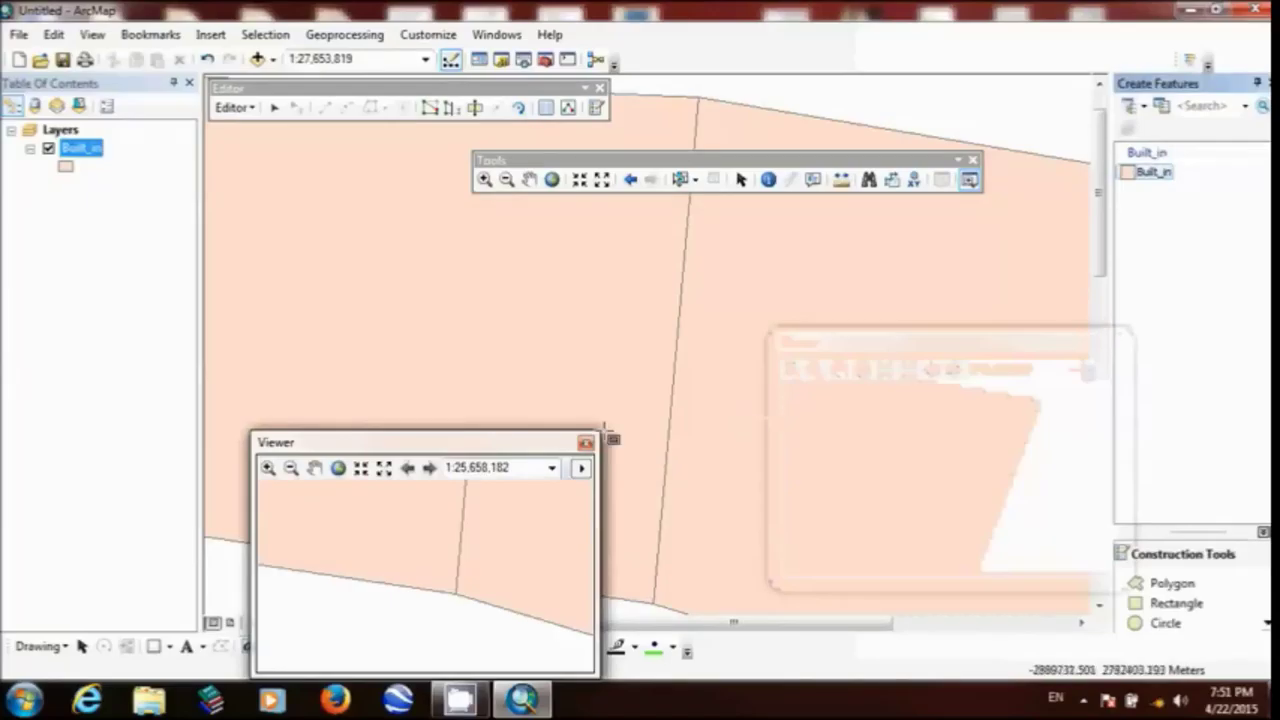
{"action": "left_click", "coordinate": [585, 442]}
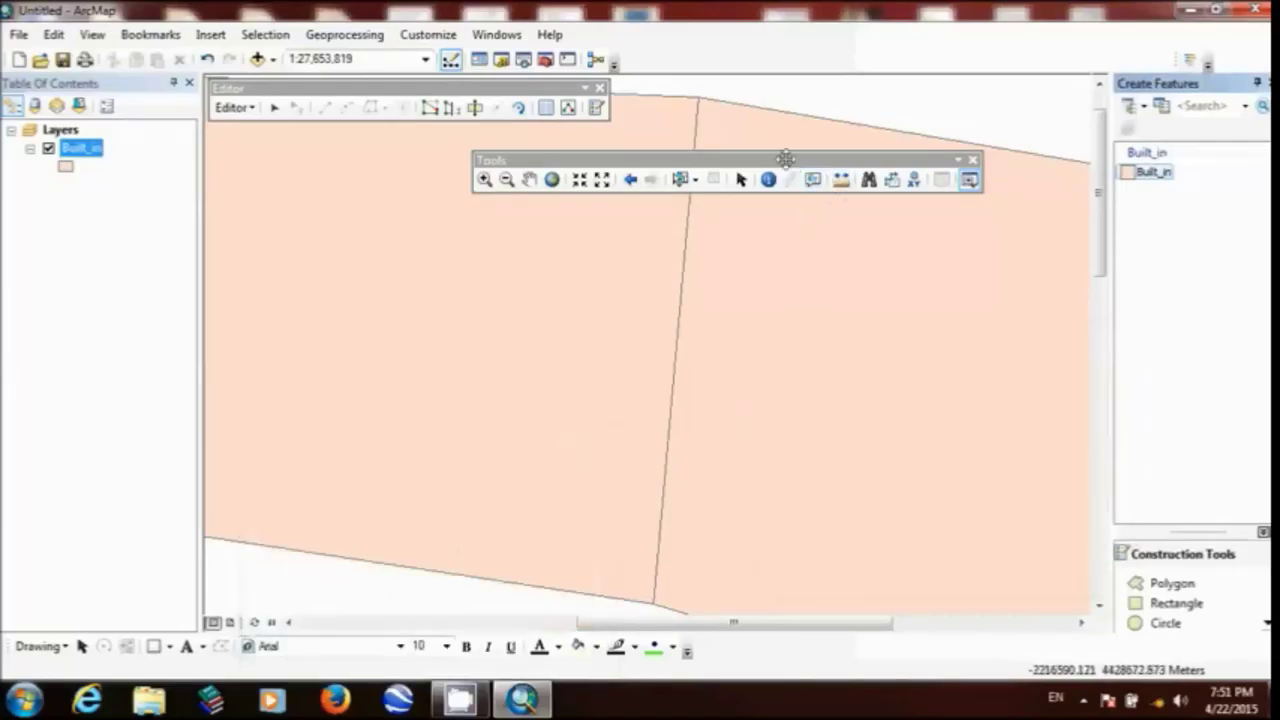
Step: Dock the floating Tools toolbar beside the Standard toolbar and close the Editor toolbar
{"action": "left_click_drag", "start_coordinate": [786, 160], "coordinate": [829, 64]}
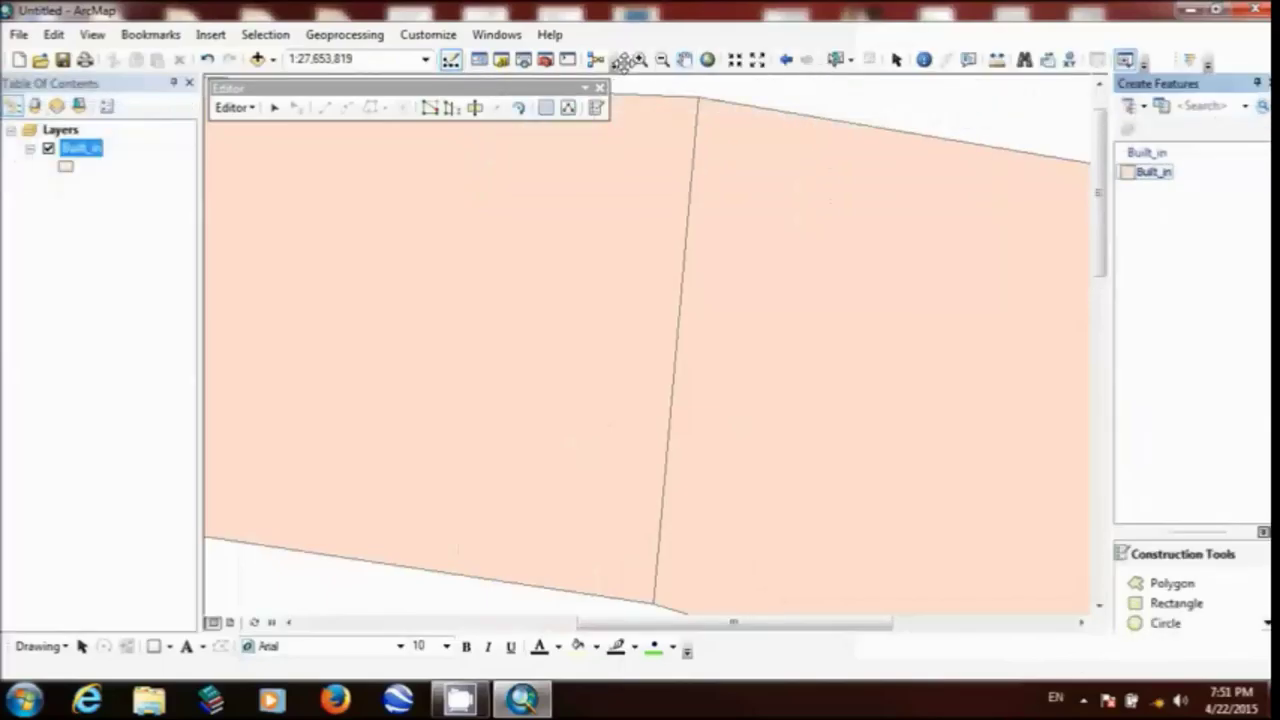
{"action": "left_click_drag", "start_coordinate": [621, 62], "coordinate": [532, 70]}
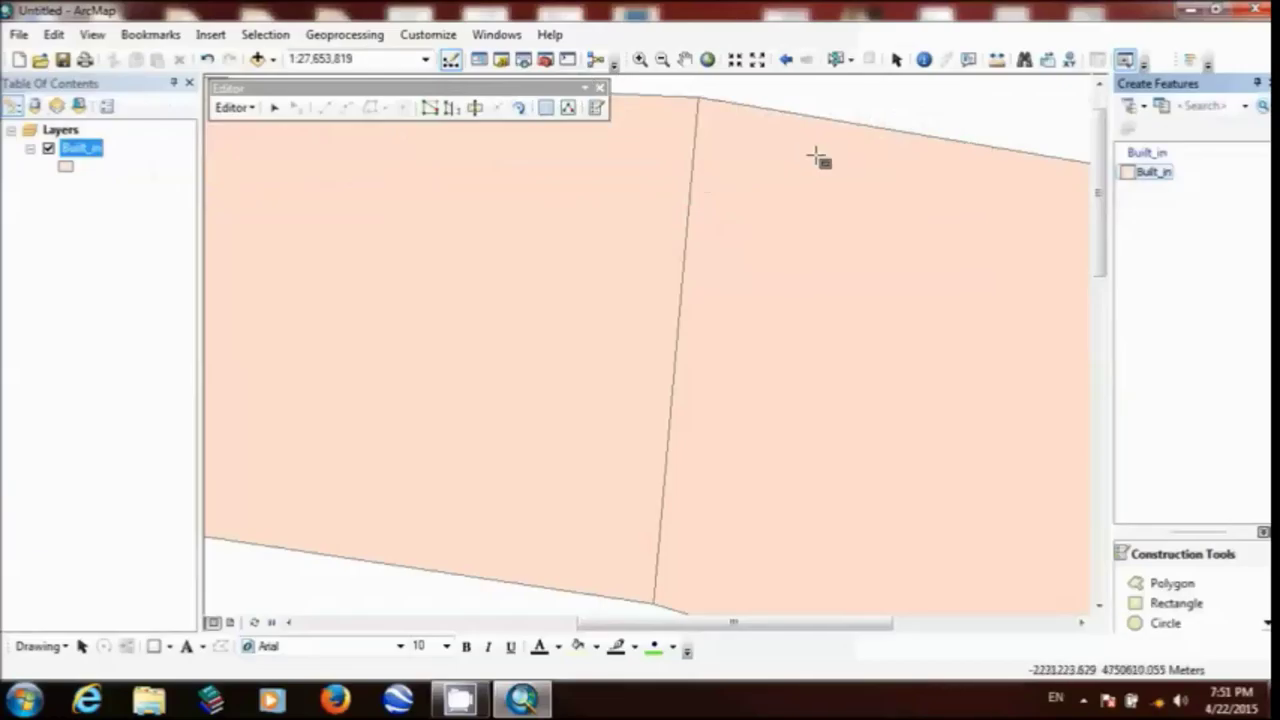
{"action": "left_click", "coordinate": [600, 88]}
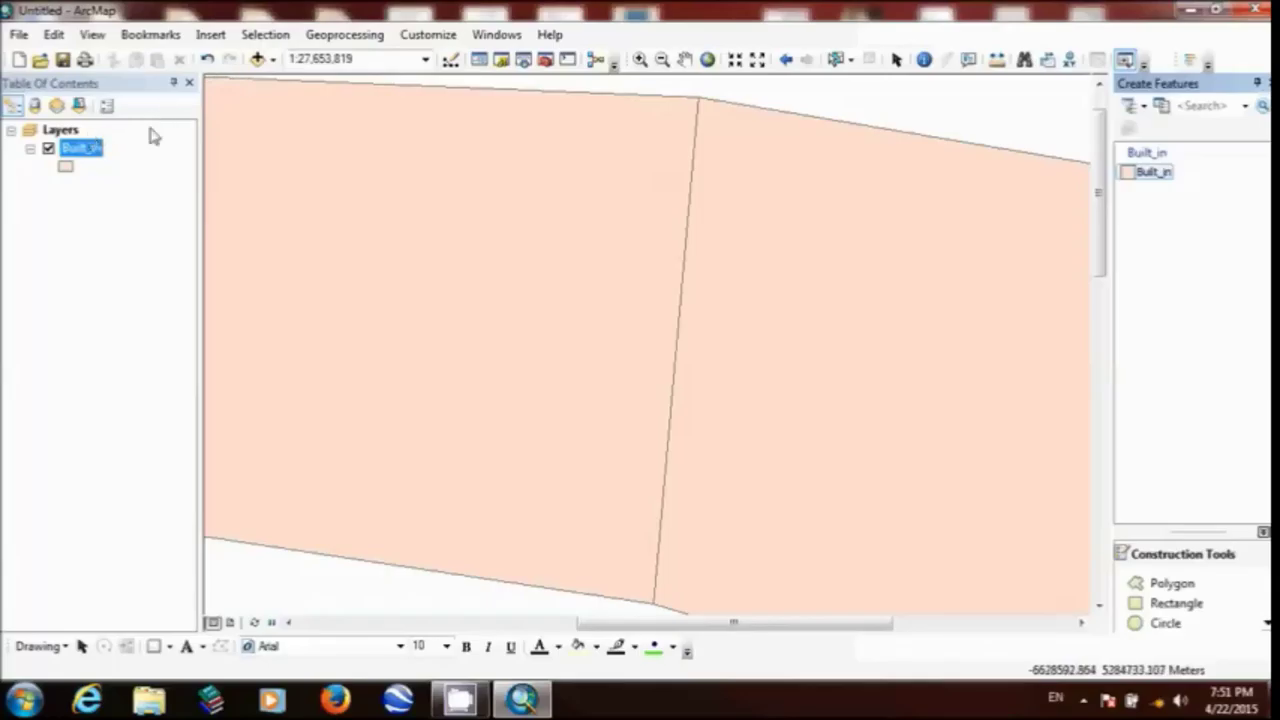
Step: Show and hide the Editor toolbar repeatedly, ending with it hidden
{"action": "left_click", "coordinate": [451, 61]}
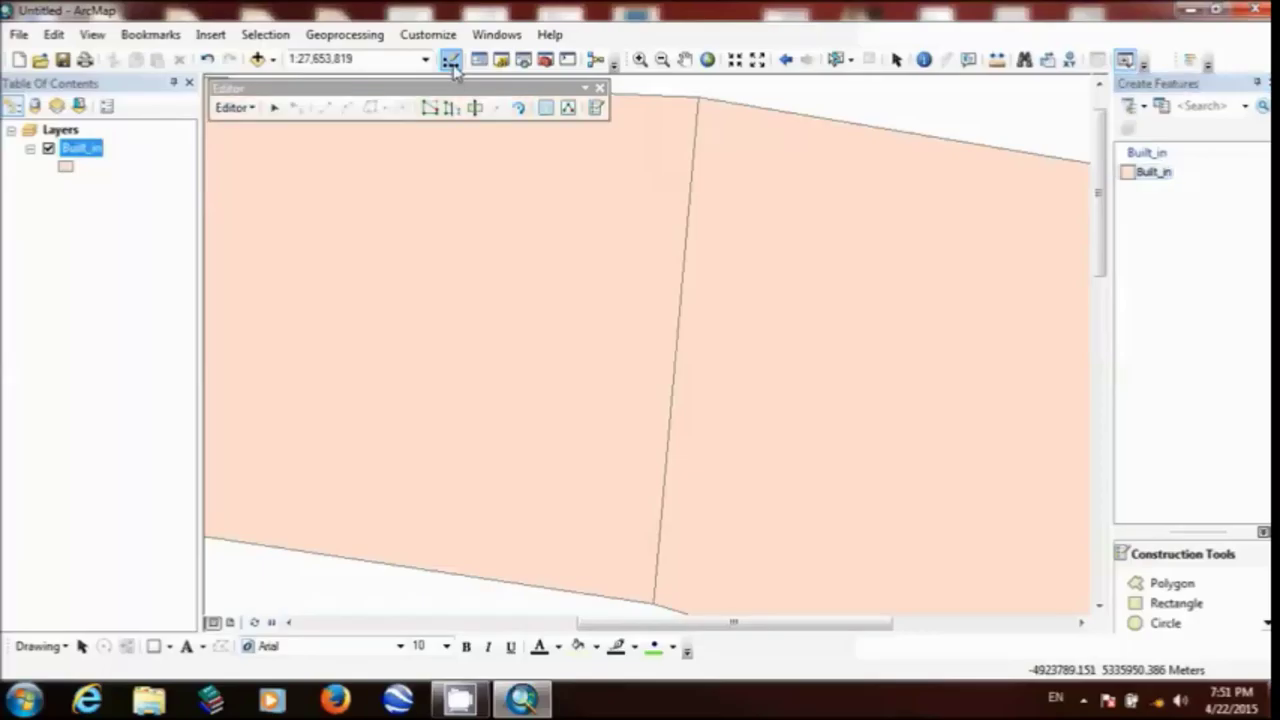
{"action": "left_click", "coordinate": [452, 63]}
{"action": "left_click", "coordinate": [452, 63]}
{"action": "left_click", "coordinate": [452, 63]}
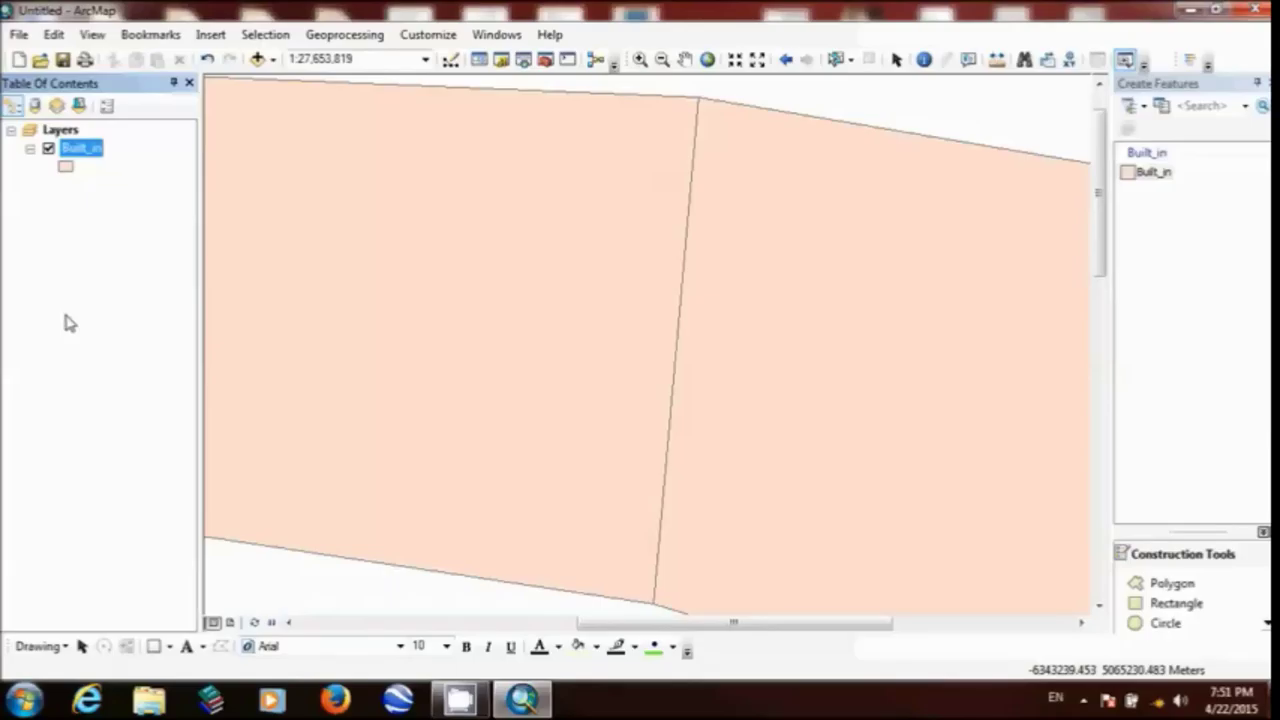
Step: Toggle the visibility of the Built_in layer off and on, ending with the layer hidden
{"action": "left_click_drag", "start_coordinate": [65, 166], "coordinate": [50, 156]}
{"action": "left_click", "coordinate": [49, 152]}
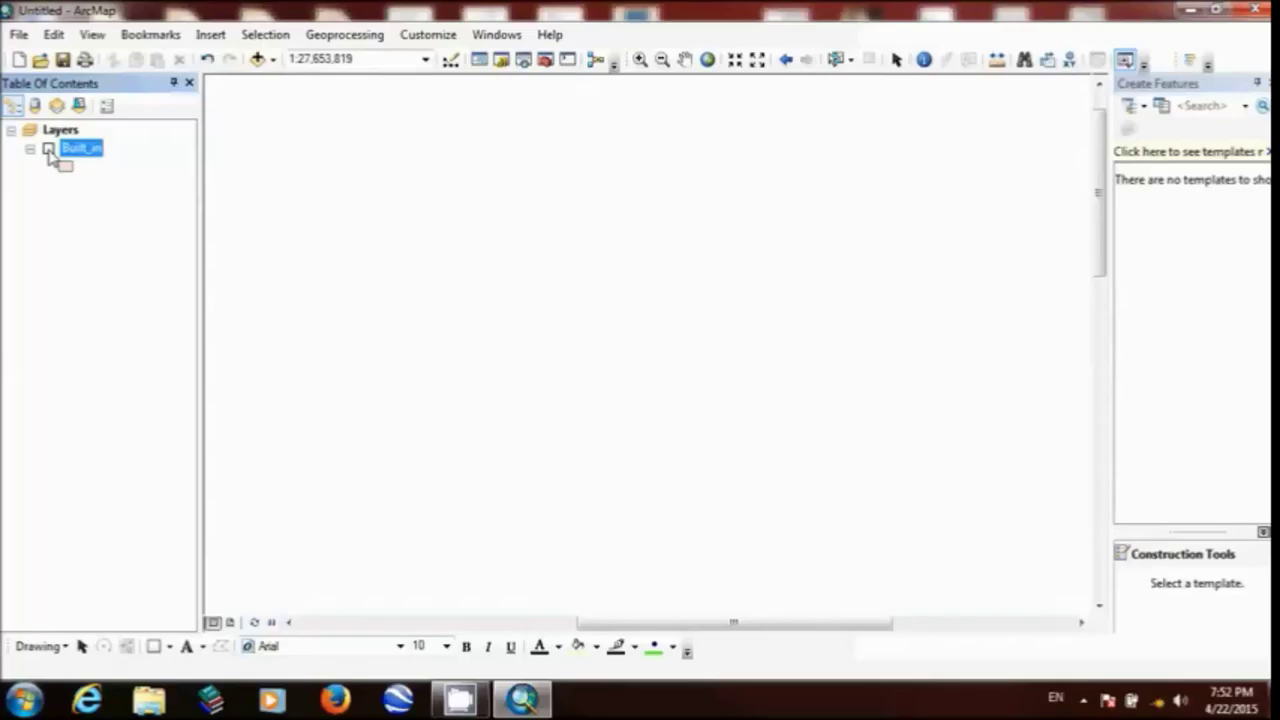
{"action": "left_click", "coordinate": [48, 149]}
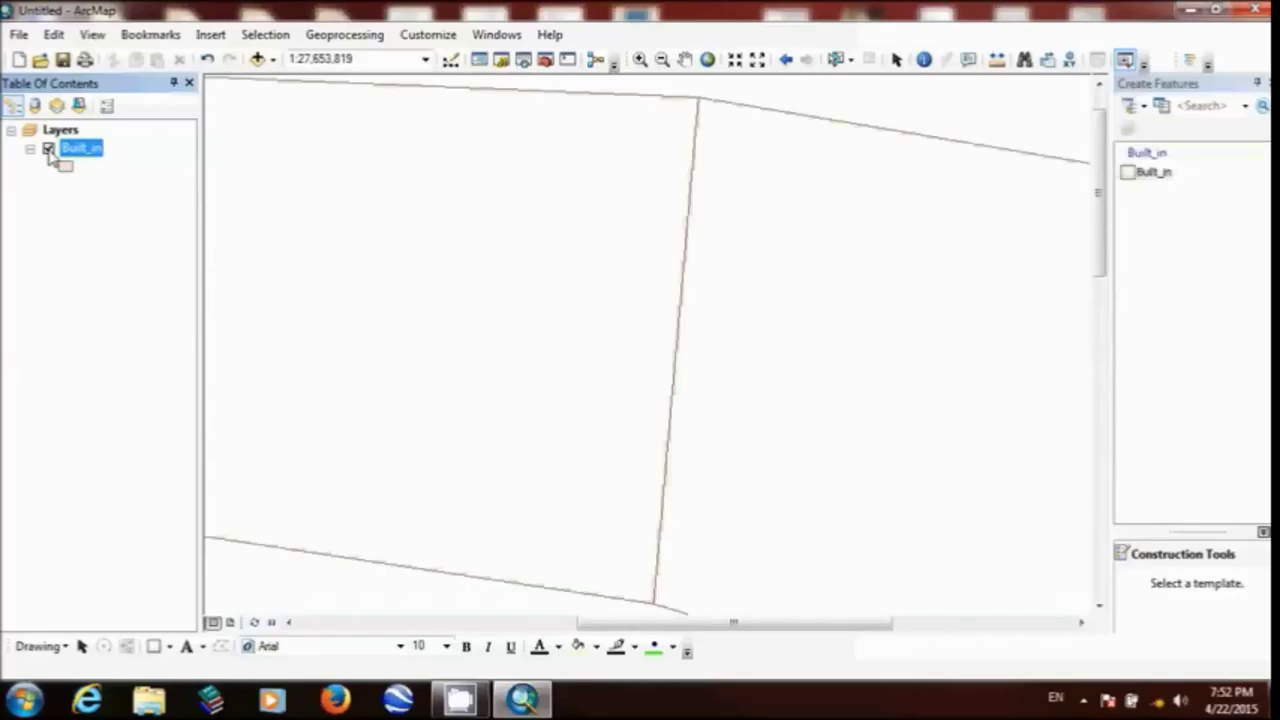
{"action": "left_click", "coordinate": [48, 149]}
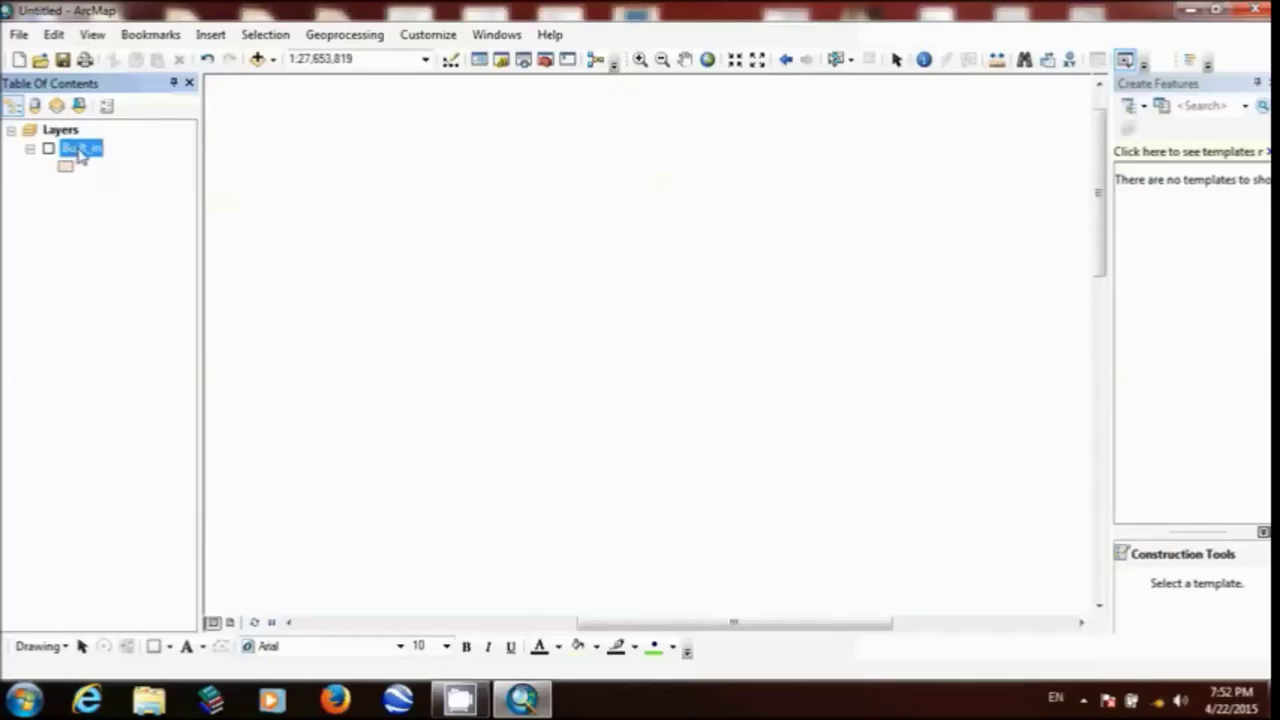
Step: Open the Built_in layer's properties and review its general settings, shapefile source and geometry type
{"action": "right_click", "coordinate": [80, 152]}
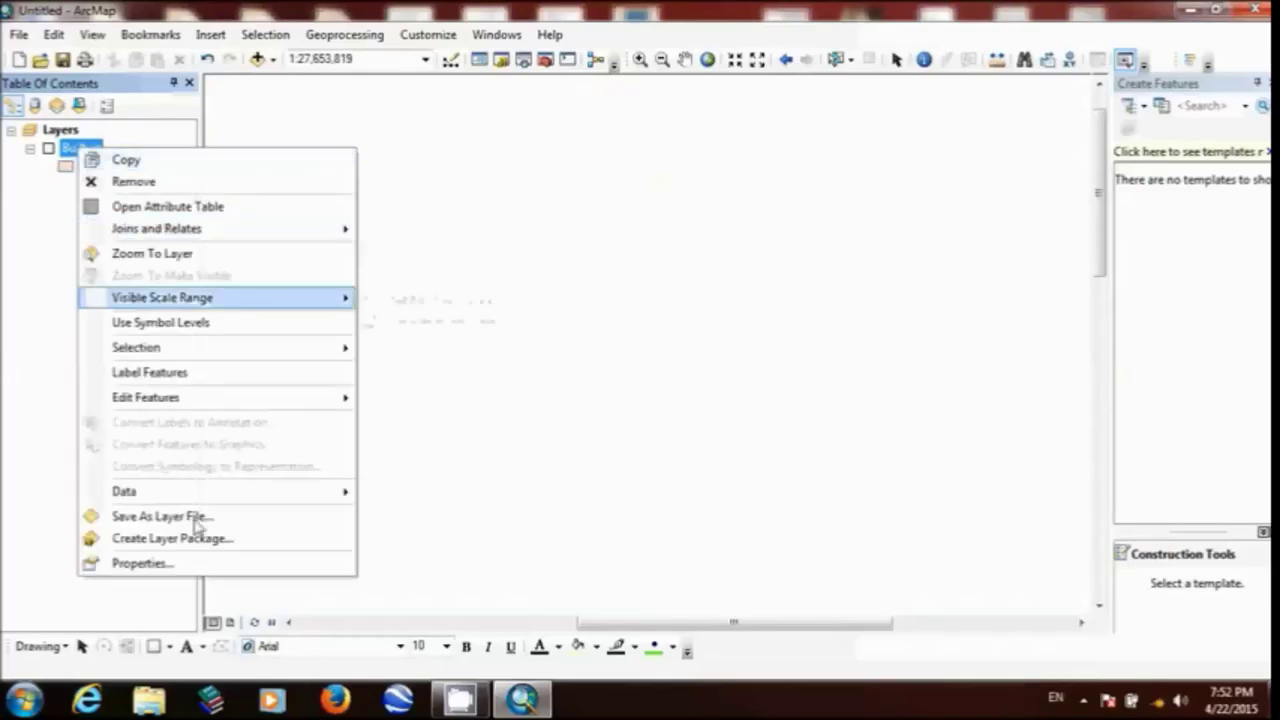
{"action": "left_click", "coordinate": [190, 568]}
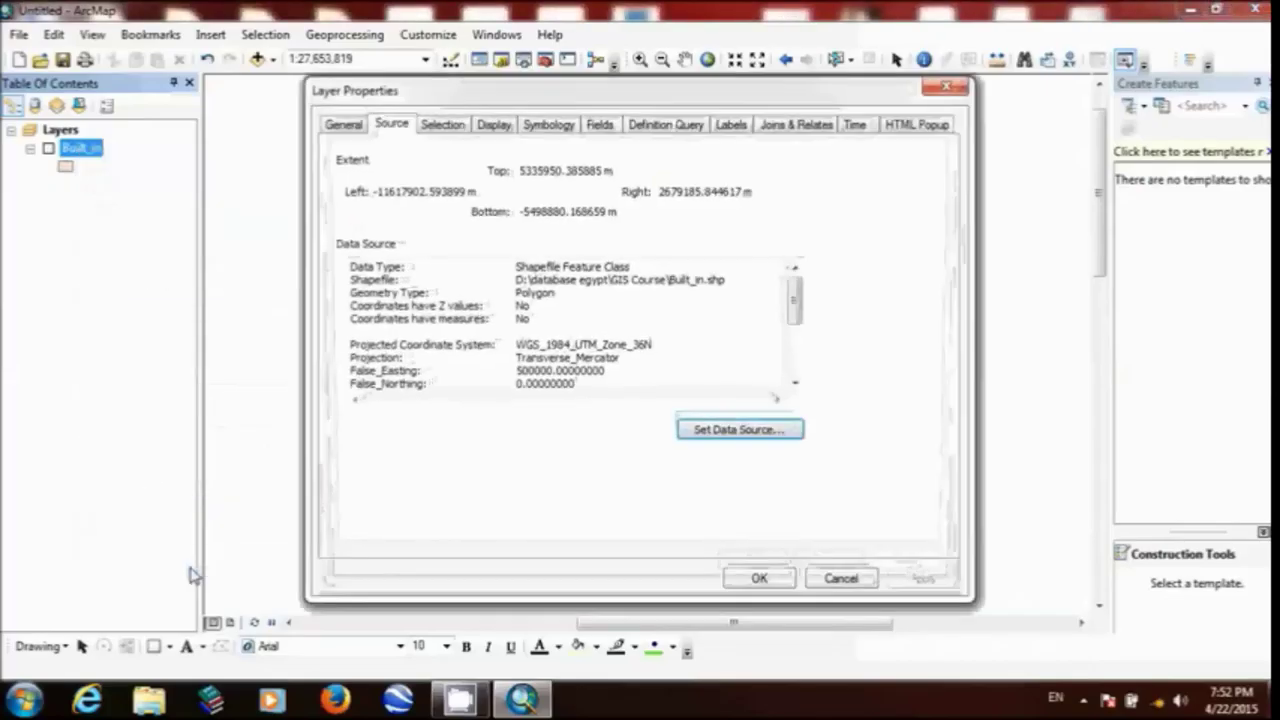
{"action": "left_click", "coordinate": [344, 124]}
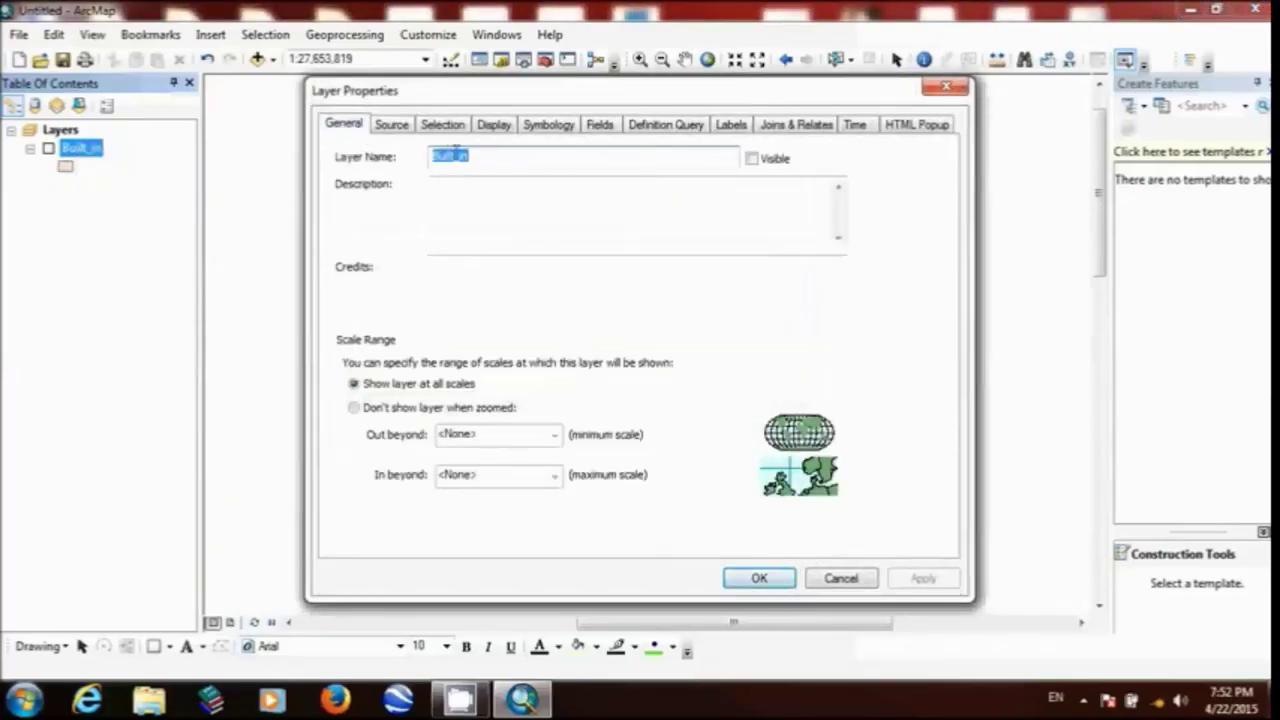
{"action": "left_click", "coordinate": [400, 128]}
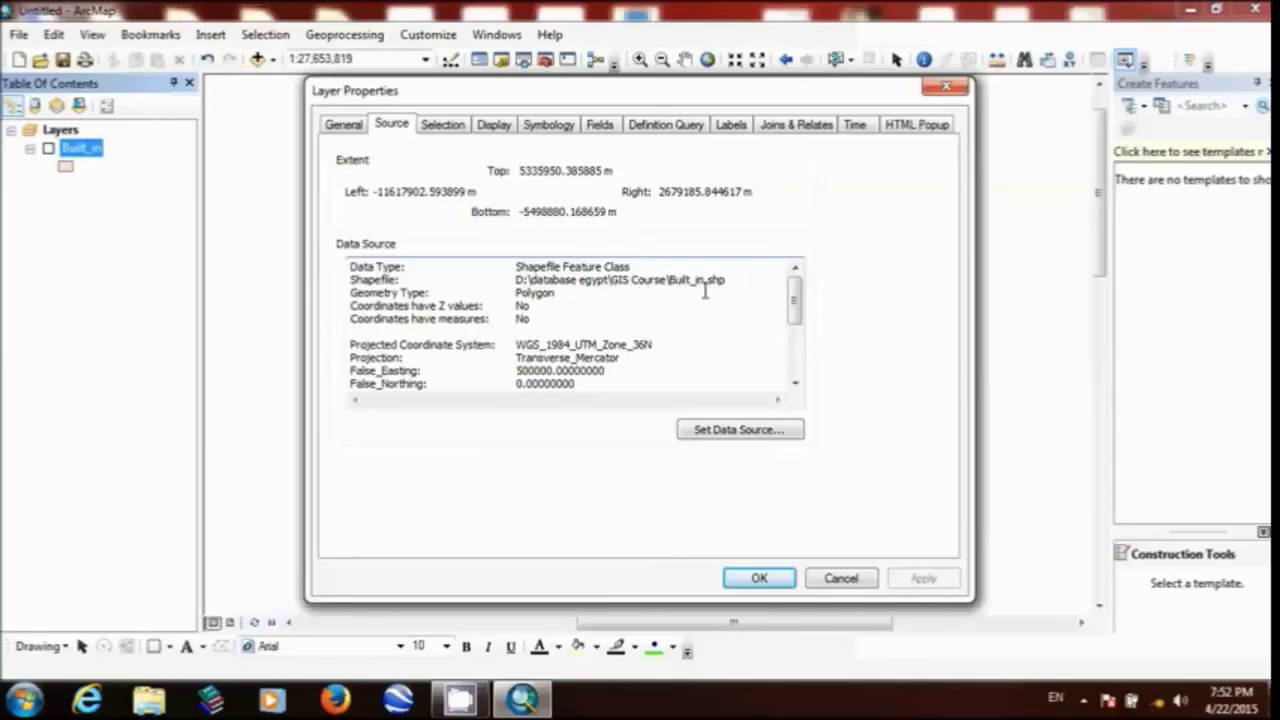
{"action": "double_click", "coordinate": [547, 303]}
{"action": "double_click", "coordinate": [537, 293]}
{"action": "left_click", "coordinate": [579, 310]}
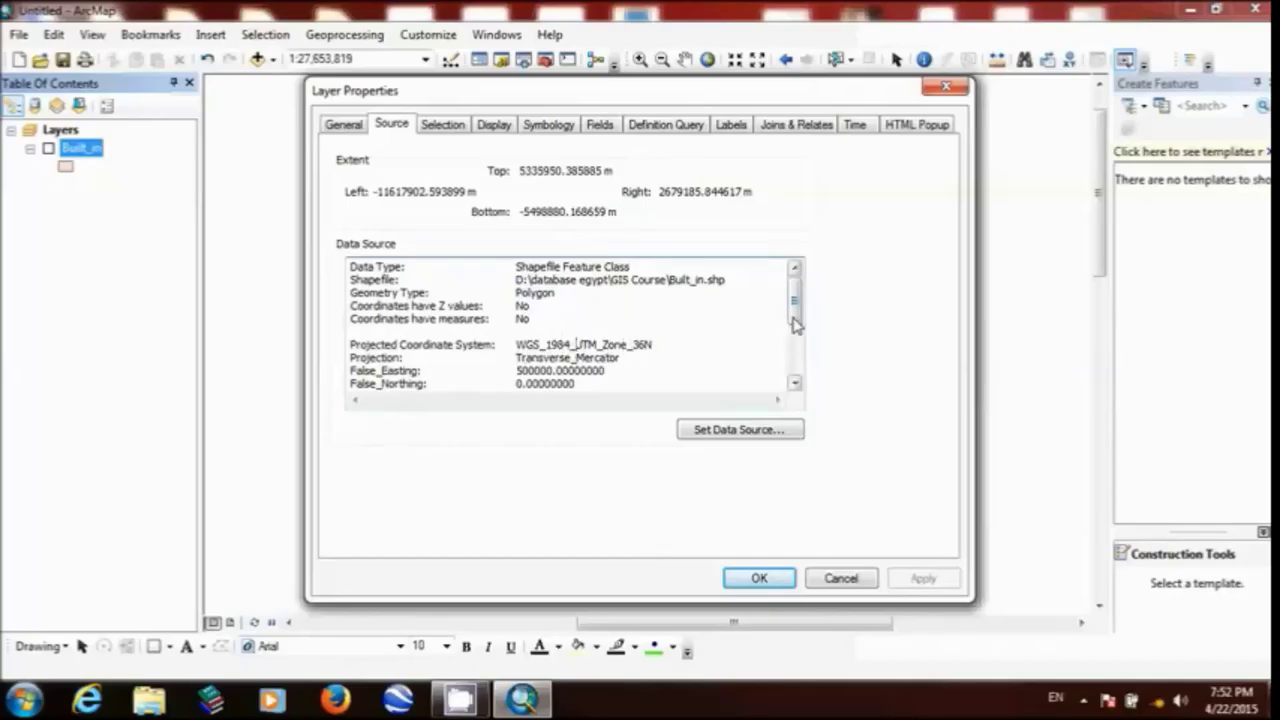
Step: Examine the linear unit and datum in the Built_in layer's data source details, then close the layer properties
{"action": "left_click_drag", "start_coordinate": [794, 323], "coordinate": [798, 356]}
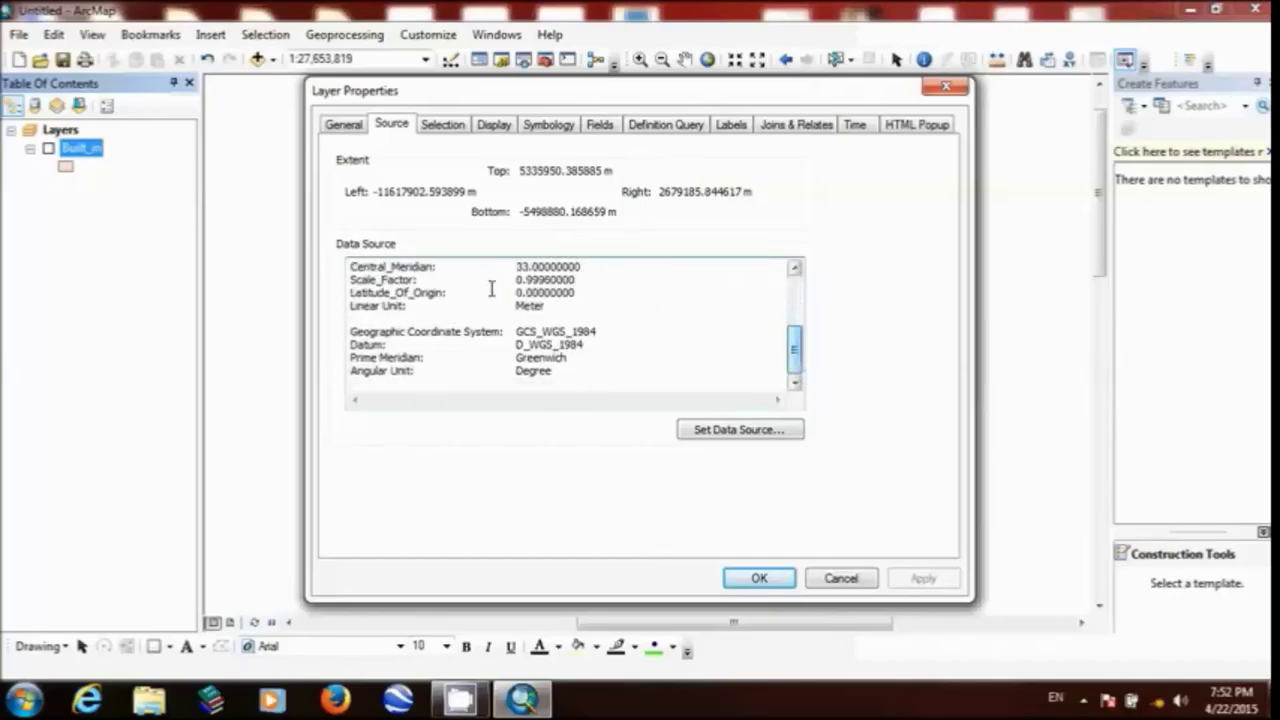
{"action": "double_click", "coordinate": [528, 306]}
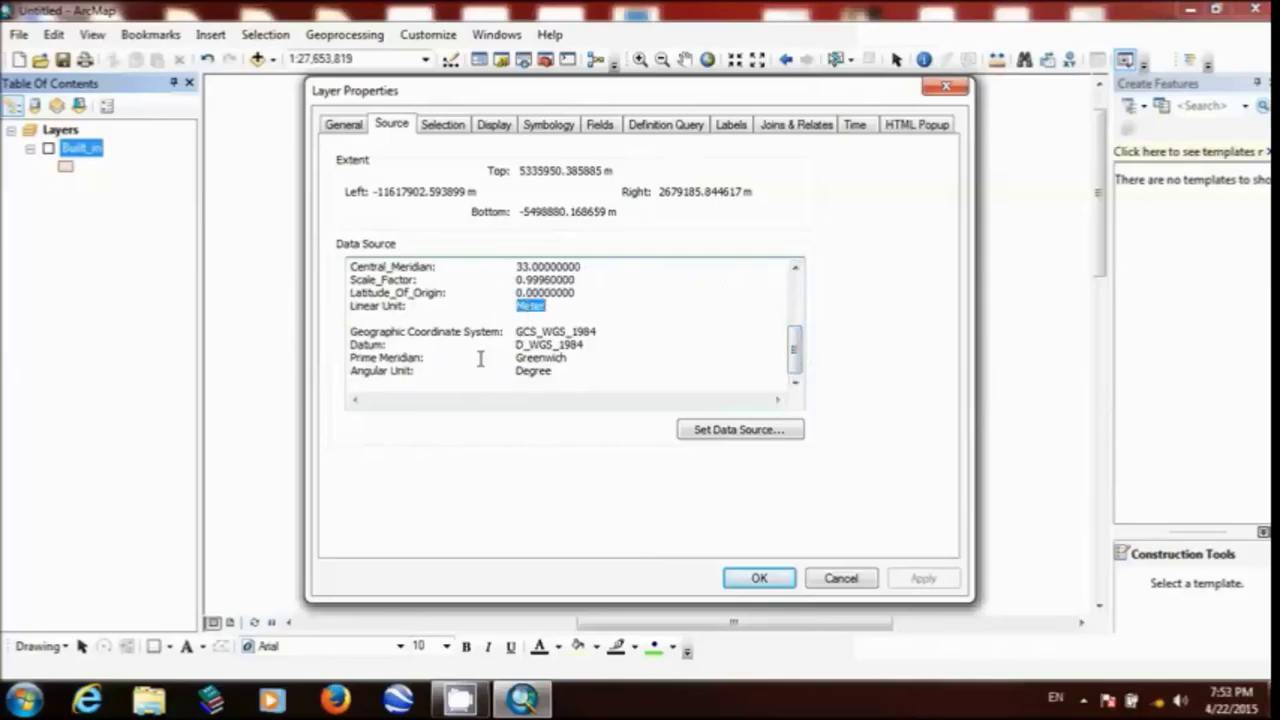
{"action": "double_click", "coordinate": [531, 343]}
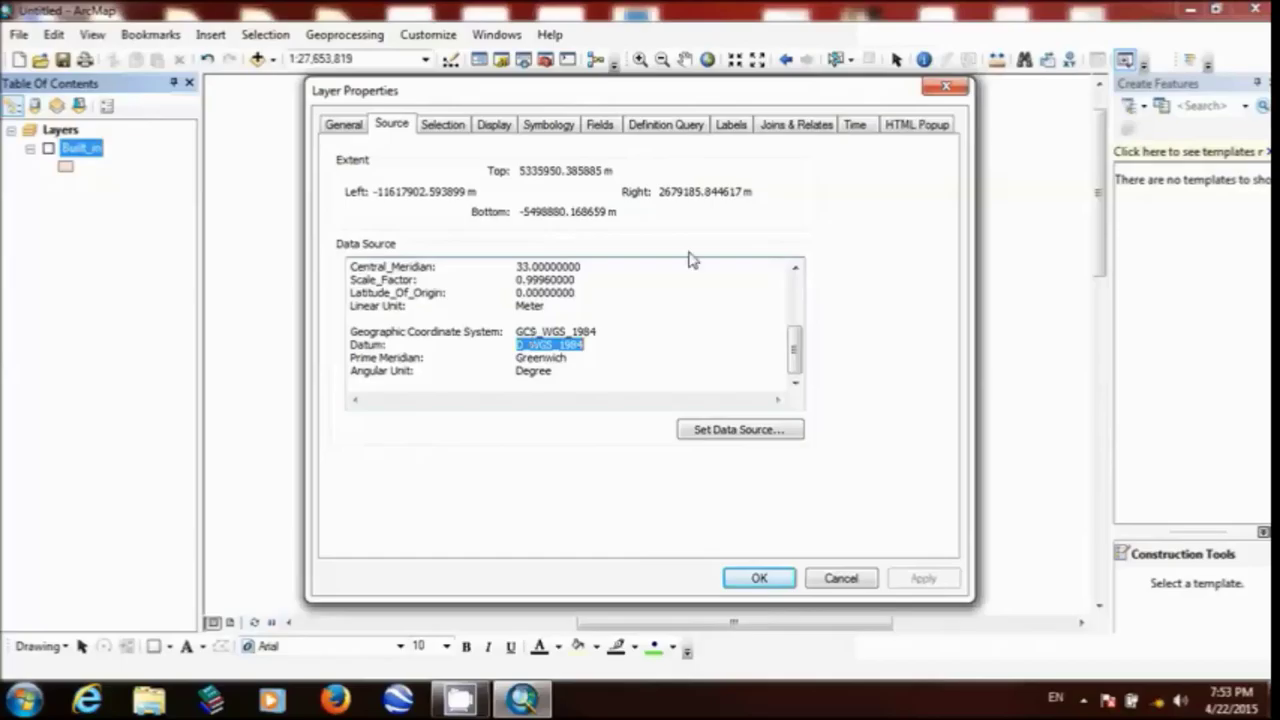
{"action": "left_click", "coordinate": [946, 89]}
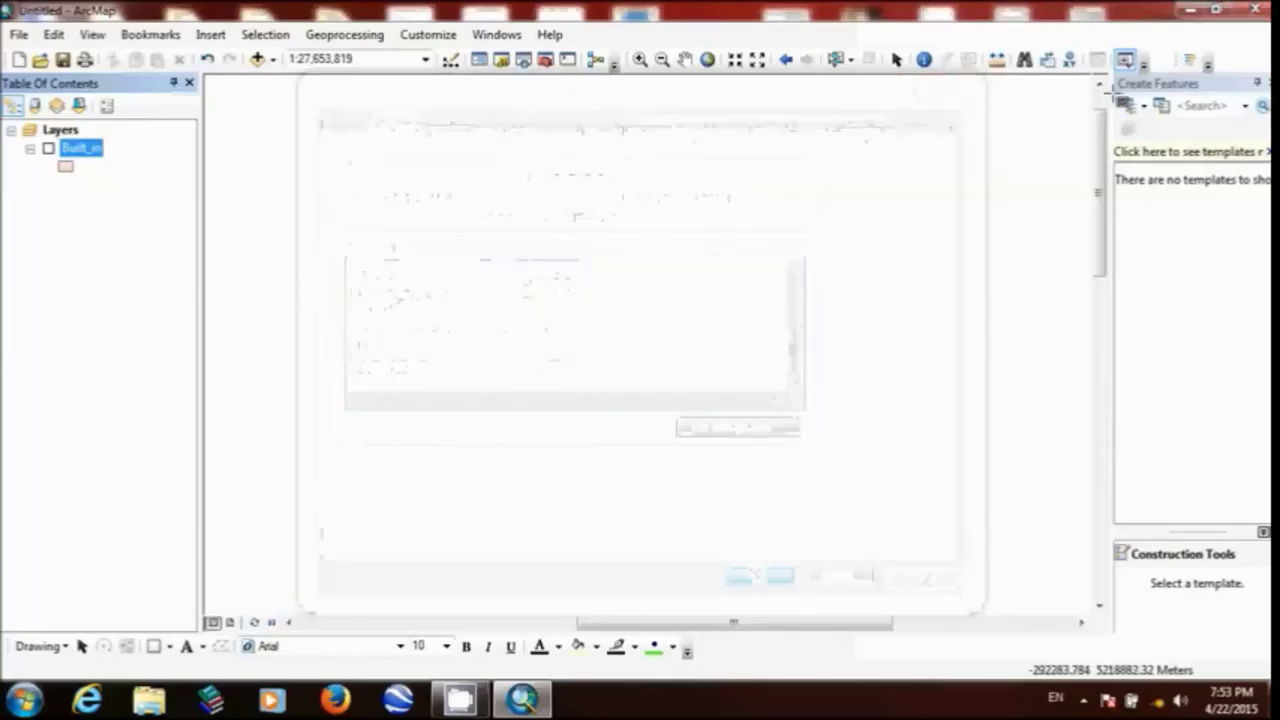
Step: Open the Catalog window and expand the D:\Trial folder connection to show its geodatabases and shapefiles
{"action": "left_click", "coordinate": [501, 61]}
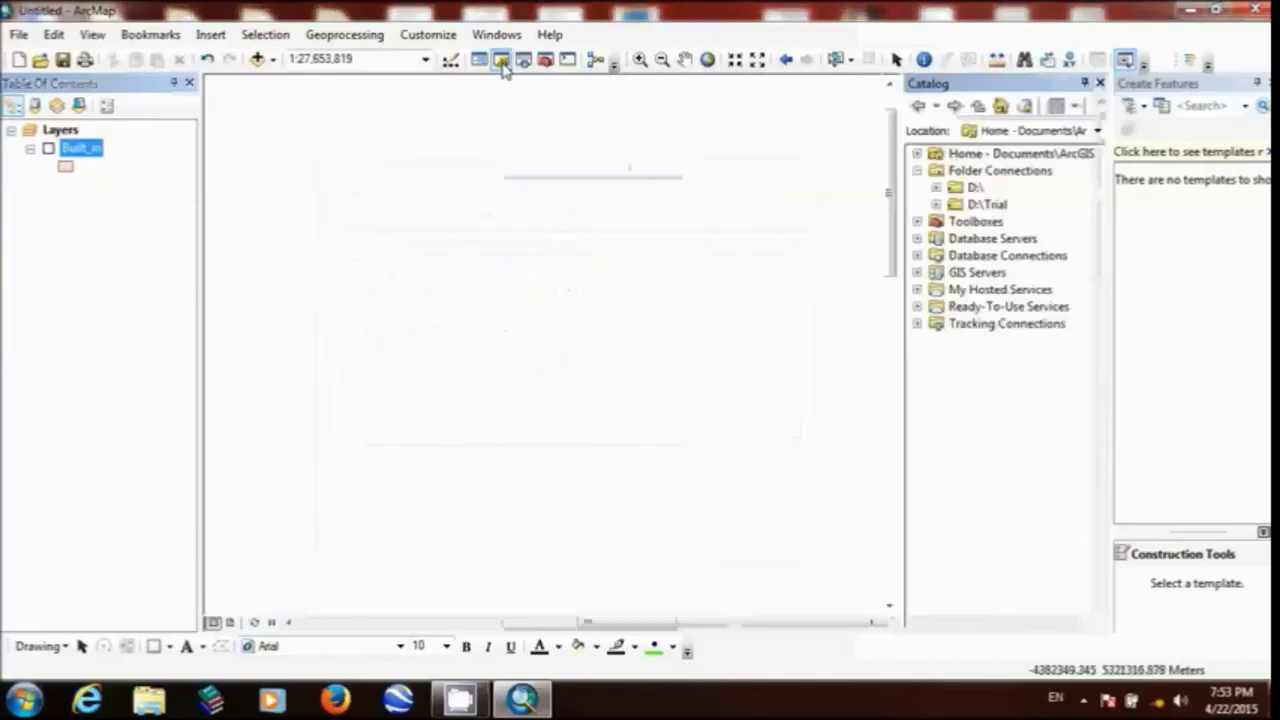
{"action": "left_click", "coordinate": [938, 188]}
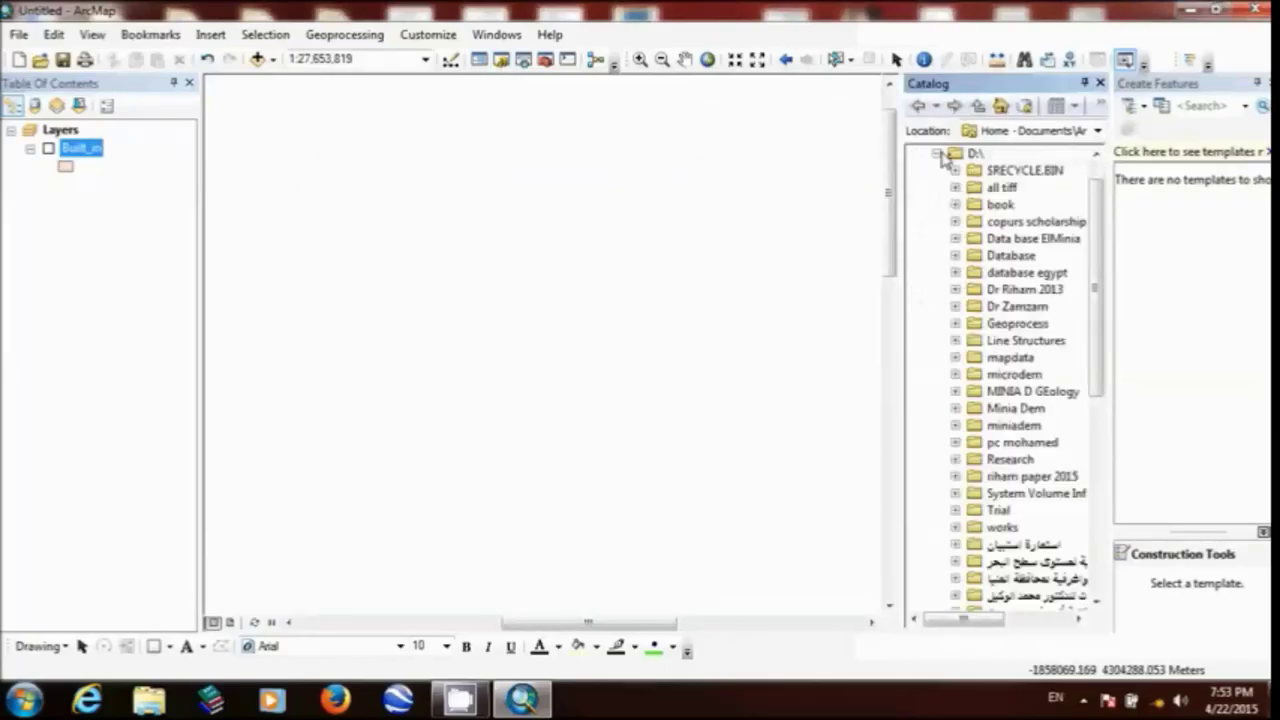
{"action": "left_click", "coordinate": [937, 154]}
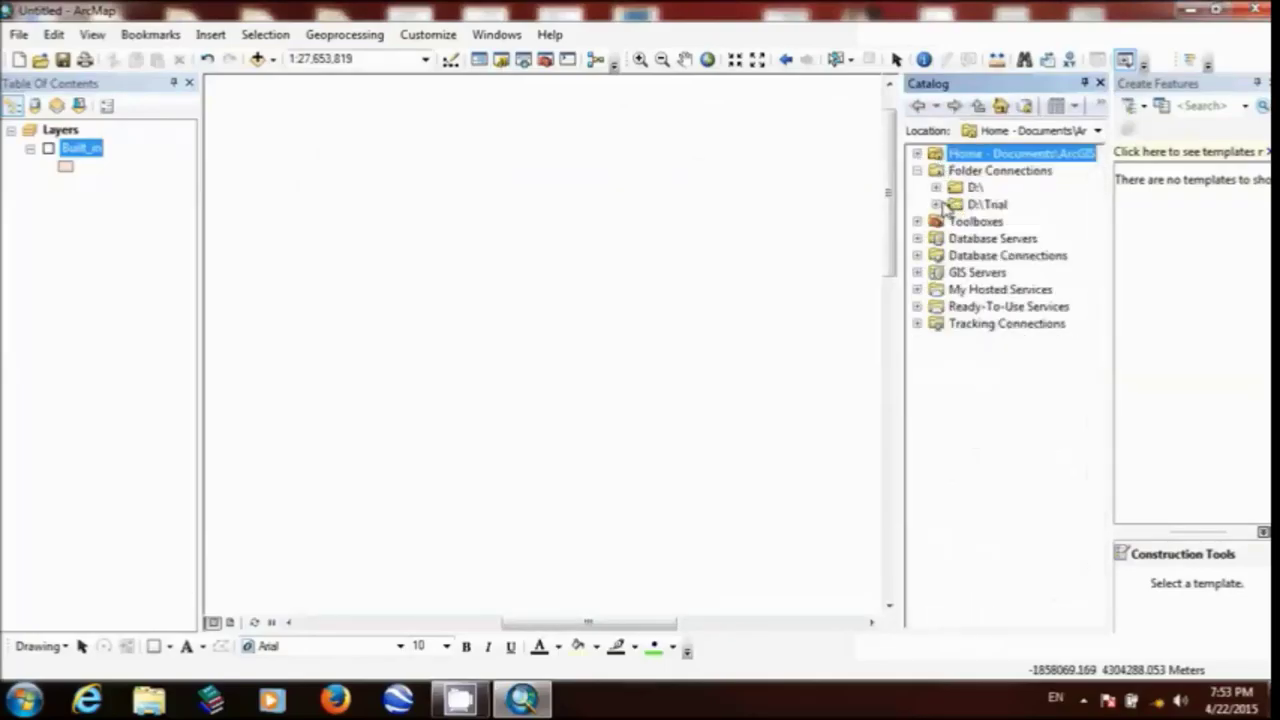
{"action": "left_click", "coordinate": [937, 205]}
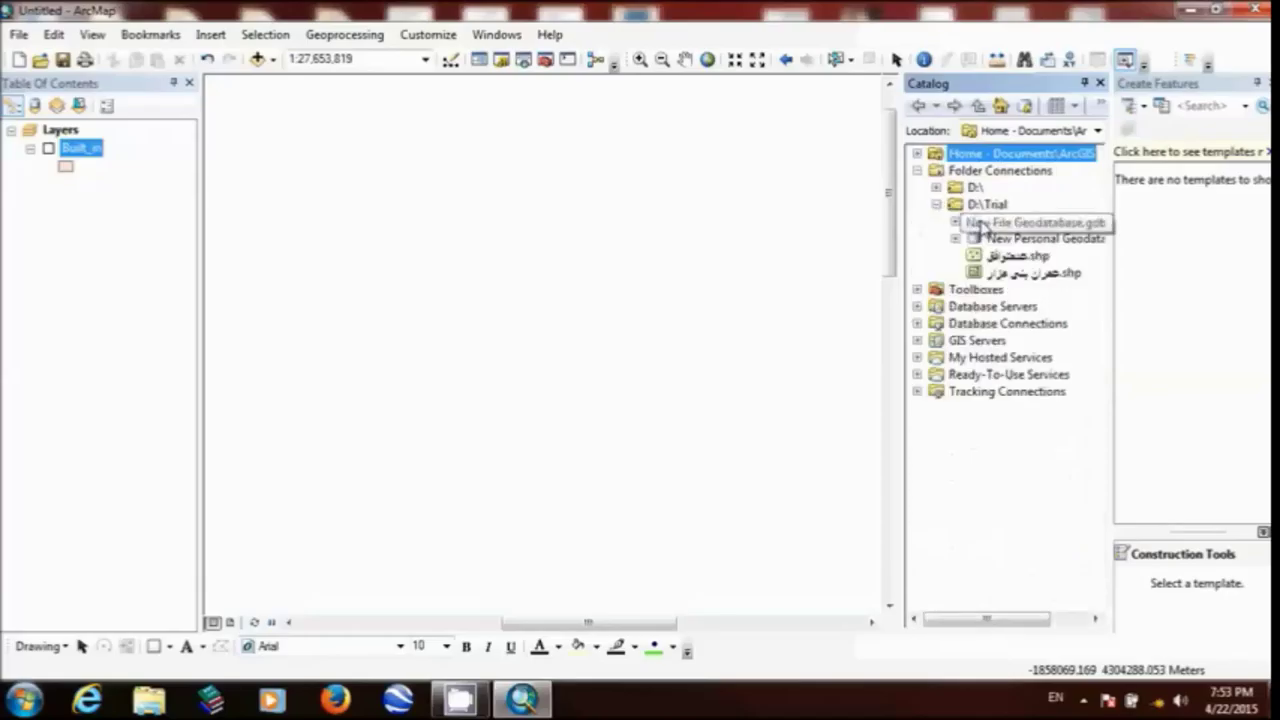
Step: Start a new polygon feature class named bbbb in New File Geodatabase and proceed to the coordinate system choice
{"action": "right_click", "coordinate": [980, 225]}
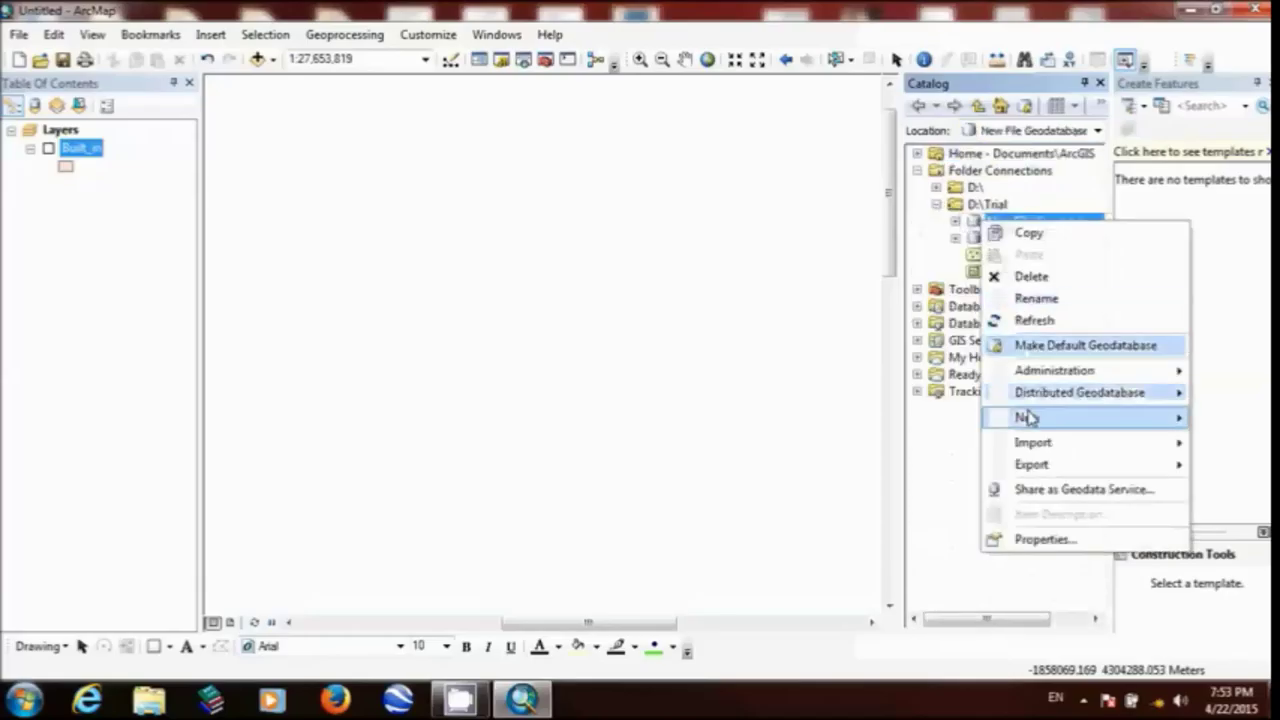
{"action": "mouse_move", "coordinate": [1028, 418]}
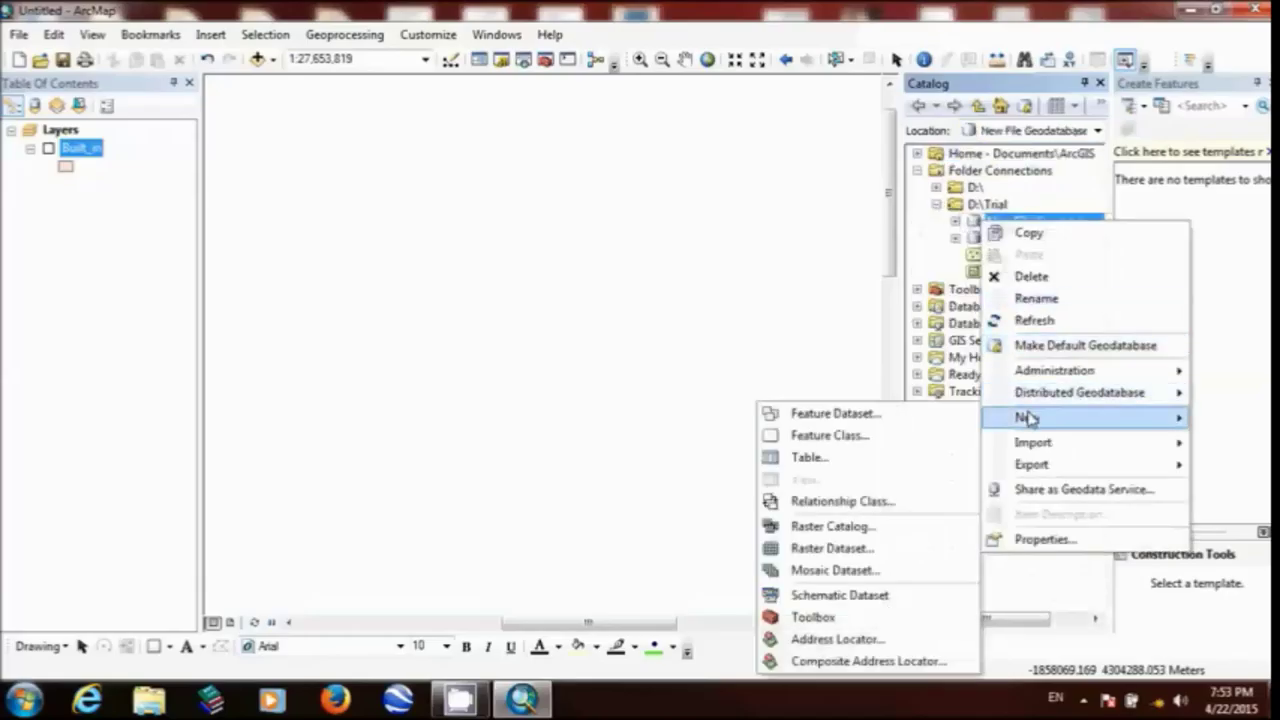
{"action": "left_click", "coordinate": [897, 443]}
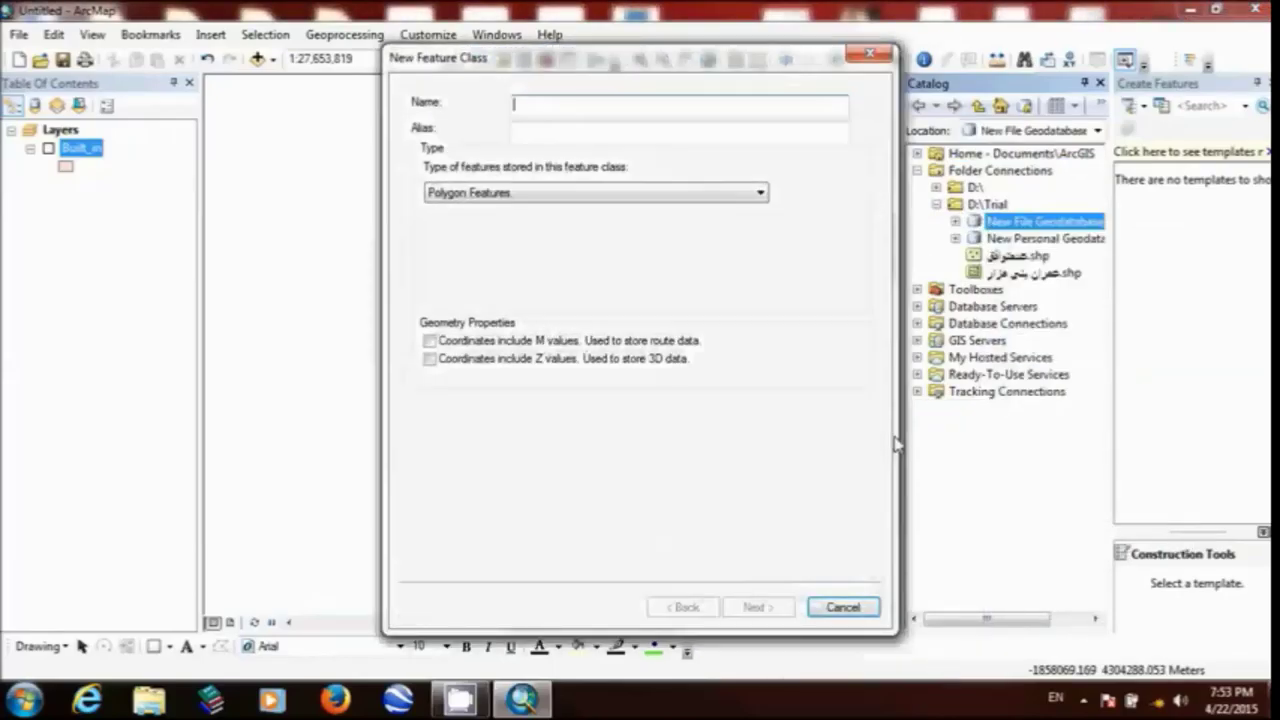
{"action": "type", "text": "bbbb"}
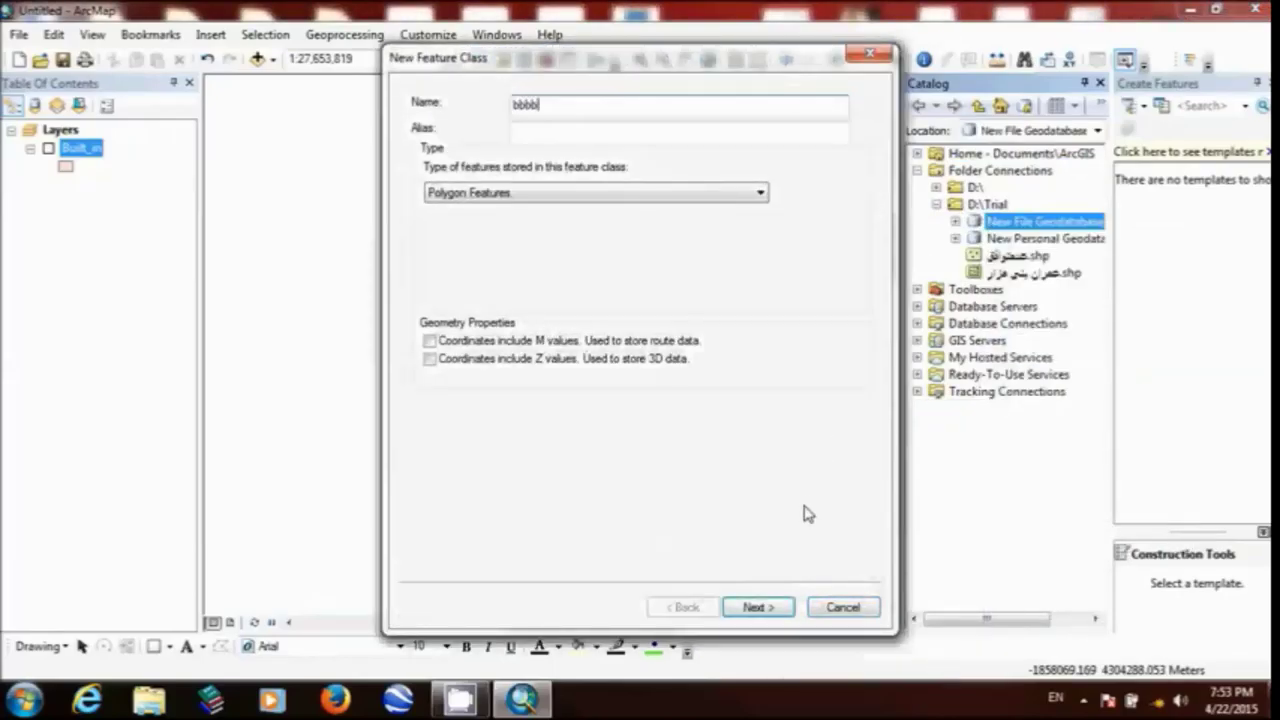
{"action": "left_click", "coordinate": [776, 610]}
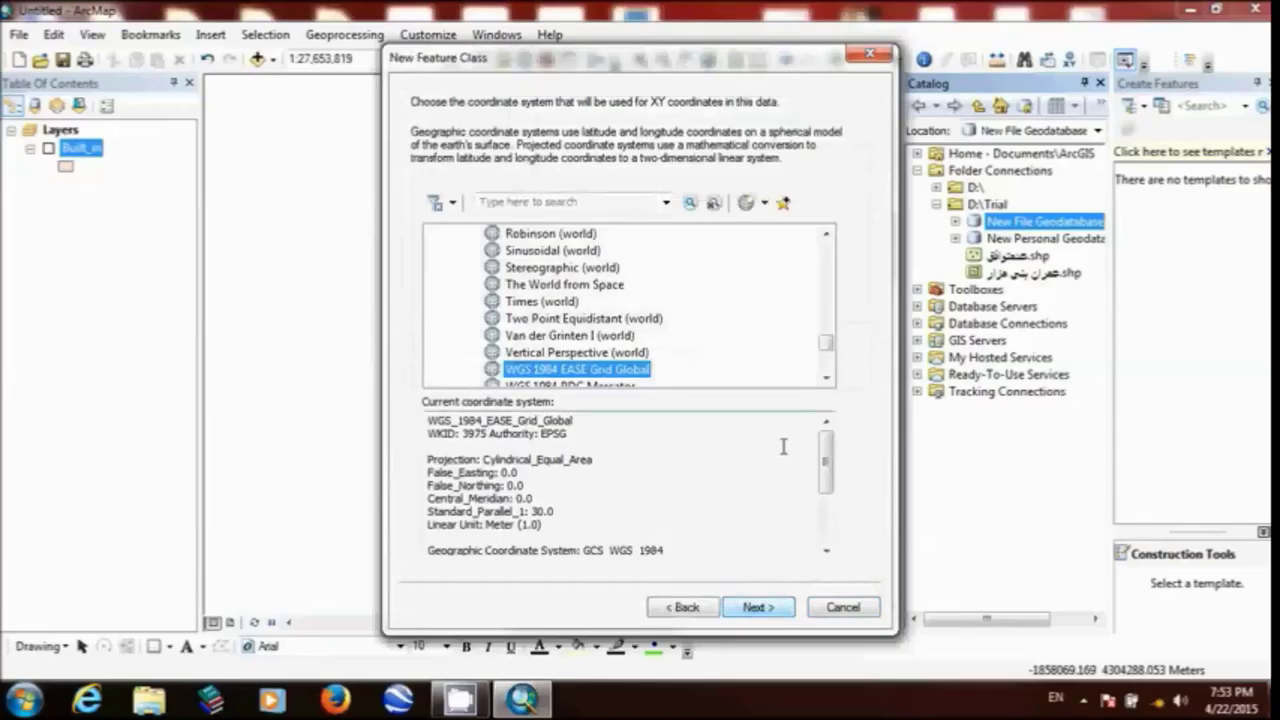
Step: Collapse the projected systems and compare the Geographic and Projected Coordinate Systems categories for the new feature class
{"action": "left_click_drag", "start_coordinate": [828, 349], "coordinate": [825, 245]}
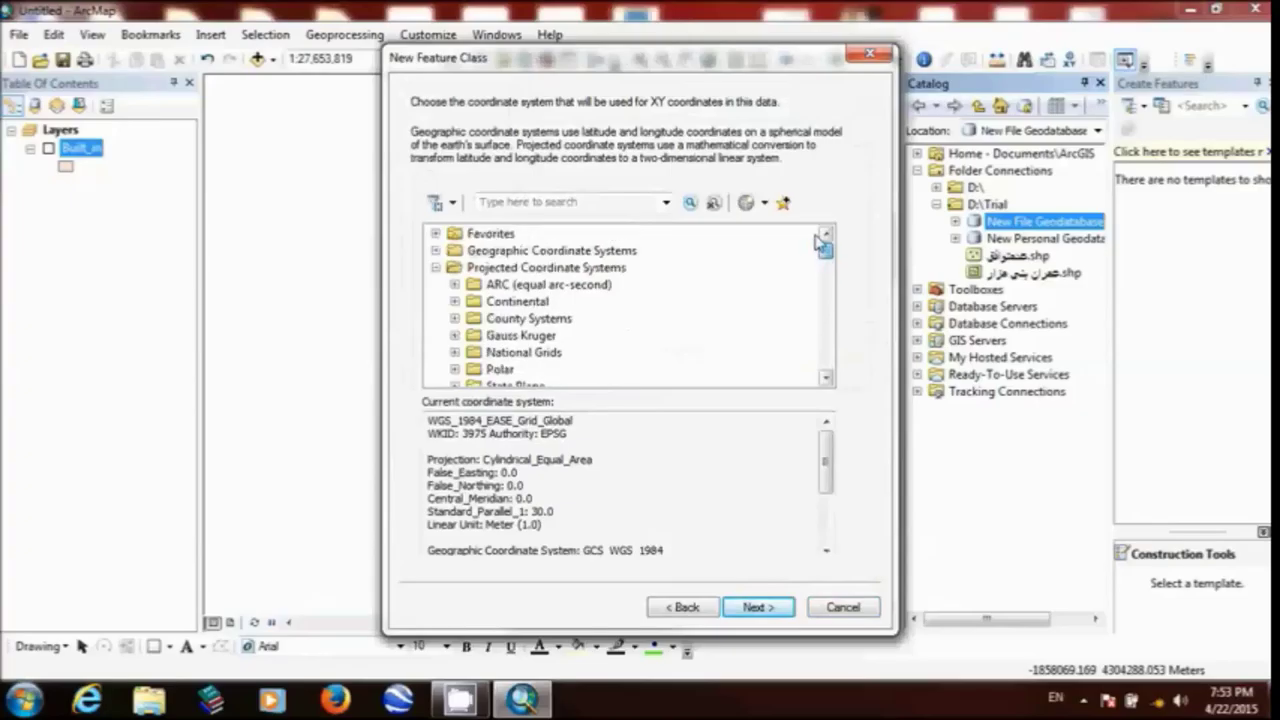
{"action": "left_click", "coordinate": [435, 267]}
{"action": "left_click", "coordinate": [485, 254]}
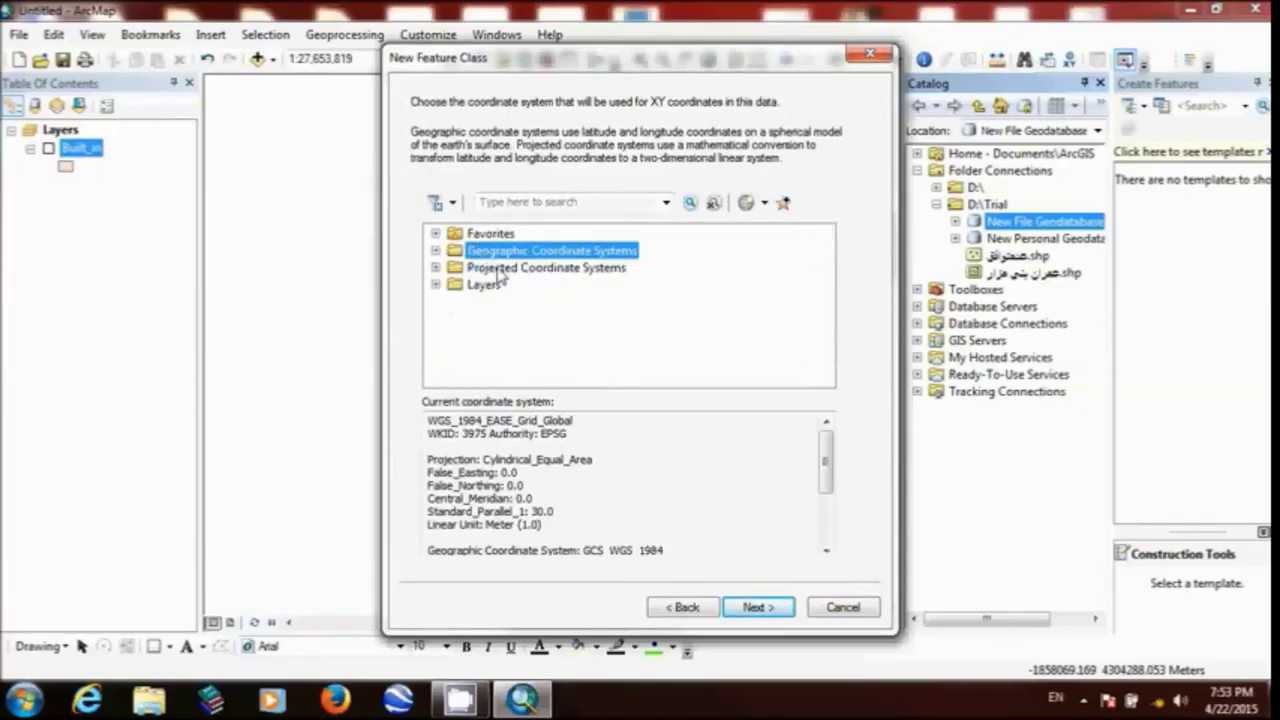
{"action": "left_click", "coordinate": [506, 270]}
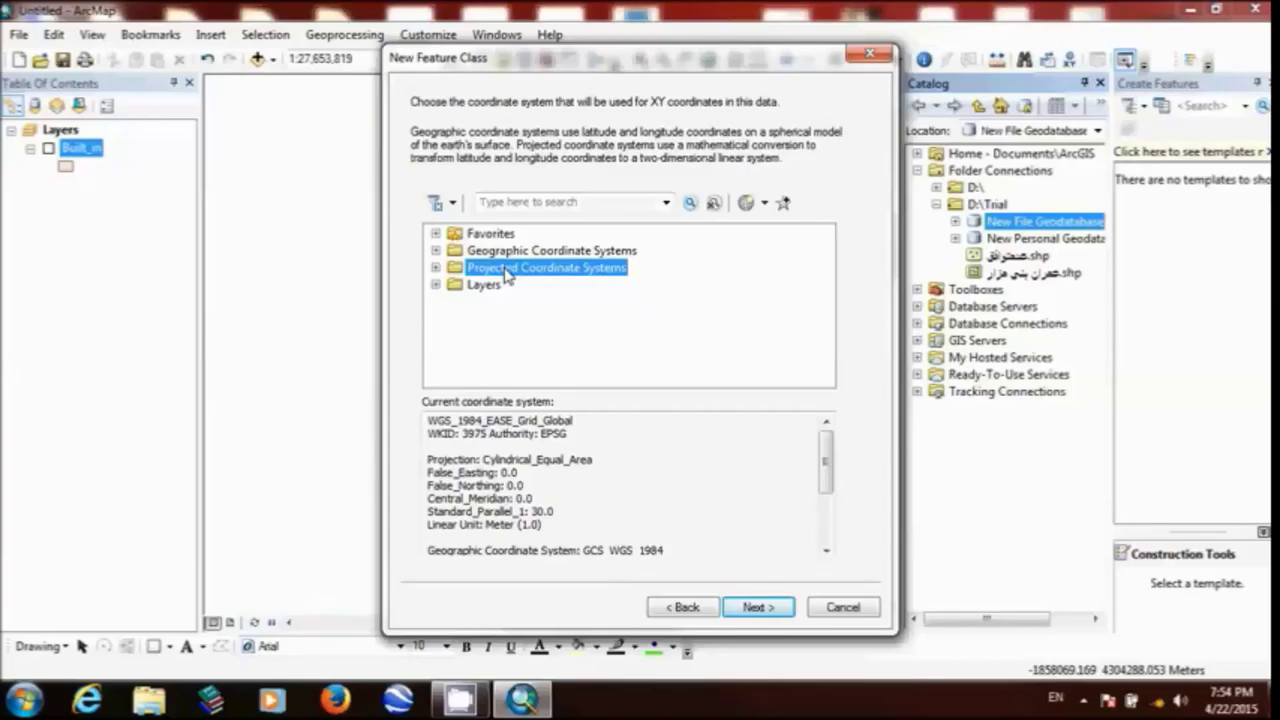
Step: Choose the World geographic coordinate system WGS 1984 for the new feature class
{"action": "left_click", "coordinate": [435, 250]}
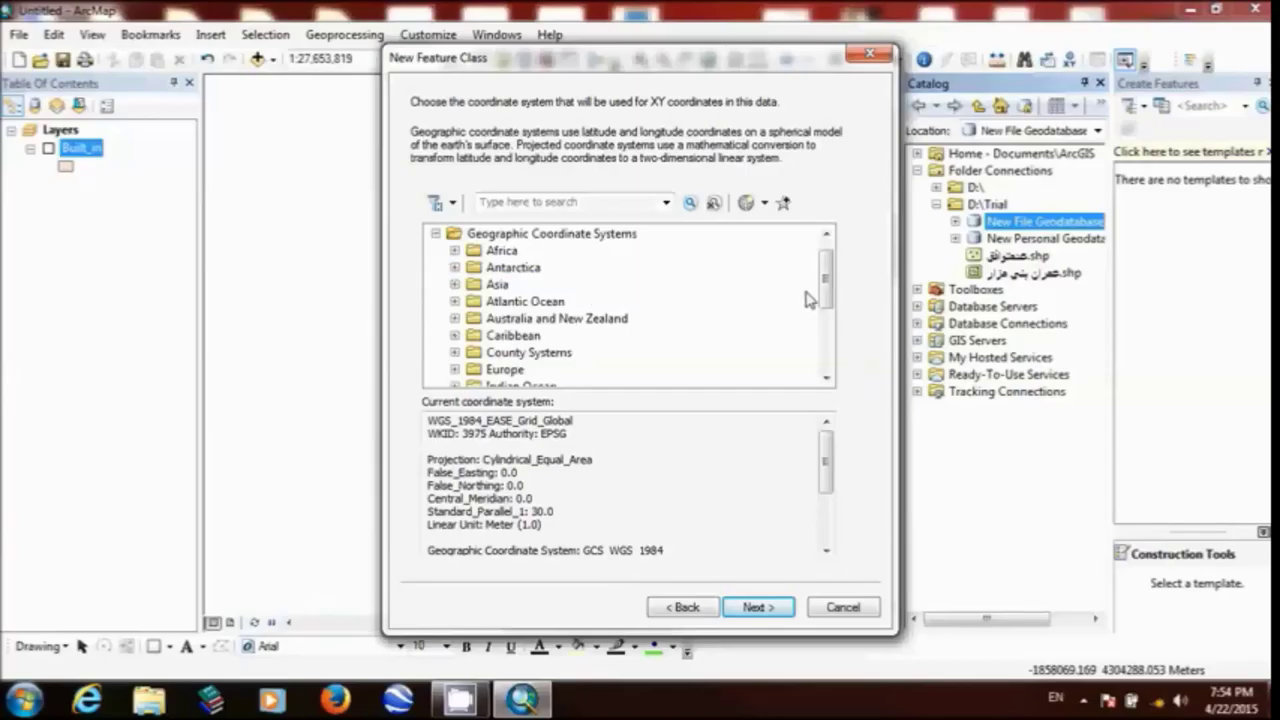
{"action": "left_click_drag", "start_coordinate": [832, 290], "coordinate": [828, 350]}
{"action": "scroll", "coordinate": [634, 346], "scroll_direction": "up", "scroll_amount": 3}
{"action": "left_click_drag", "start_coordinate": [827, 291], "coordinate": [828, 345]}
{"action": "left_click", "coordinate": [455, 335]}
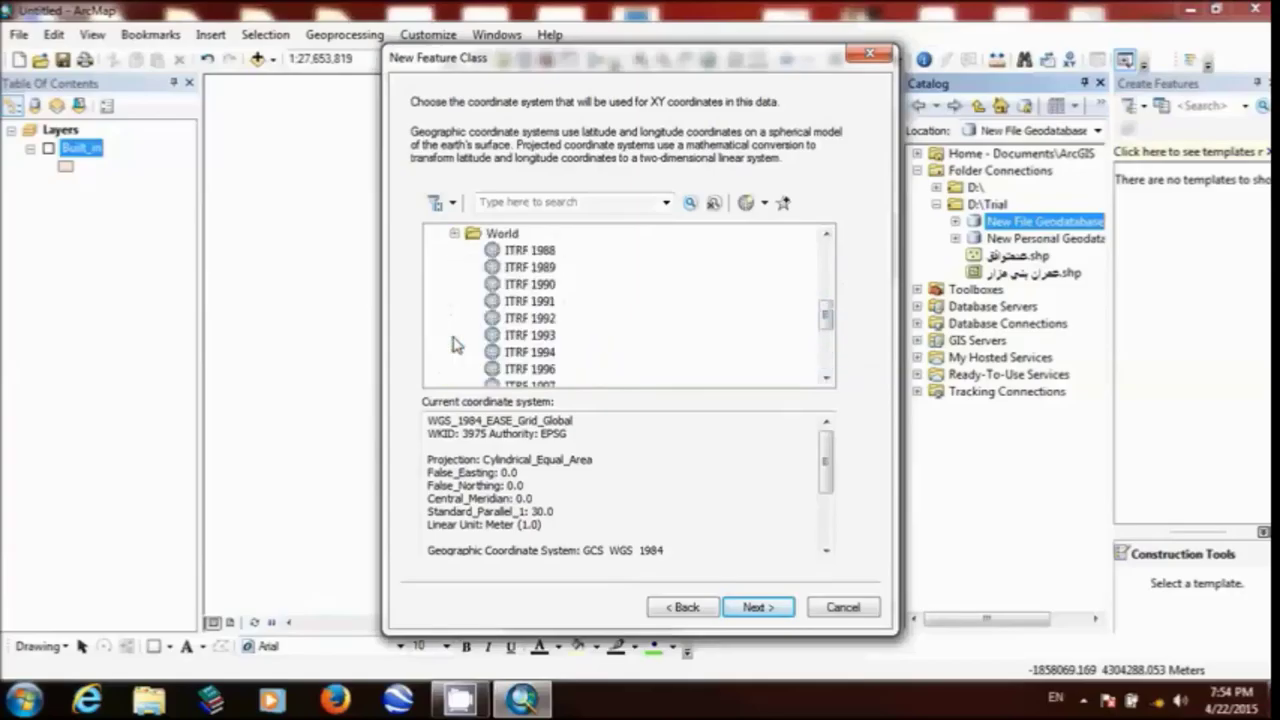
{"action": "left_click_drag", "start_coordinate": [826, 328], "coordinate": [830, 365]}
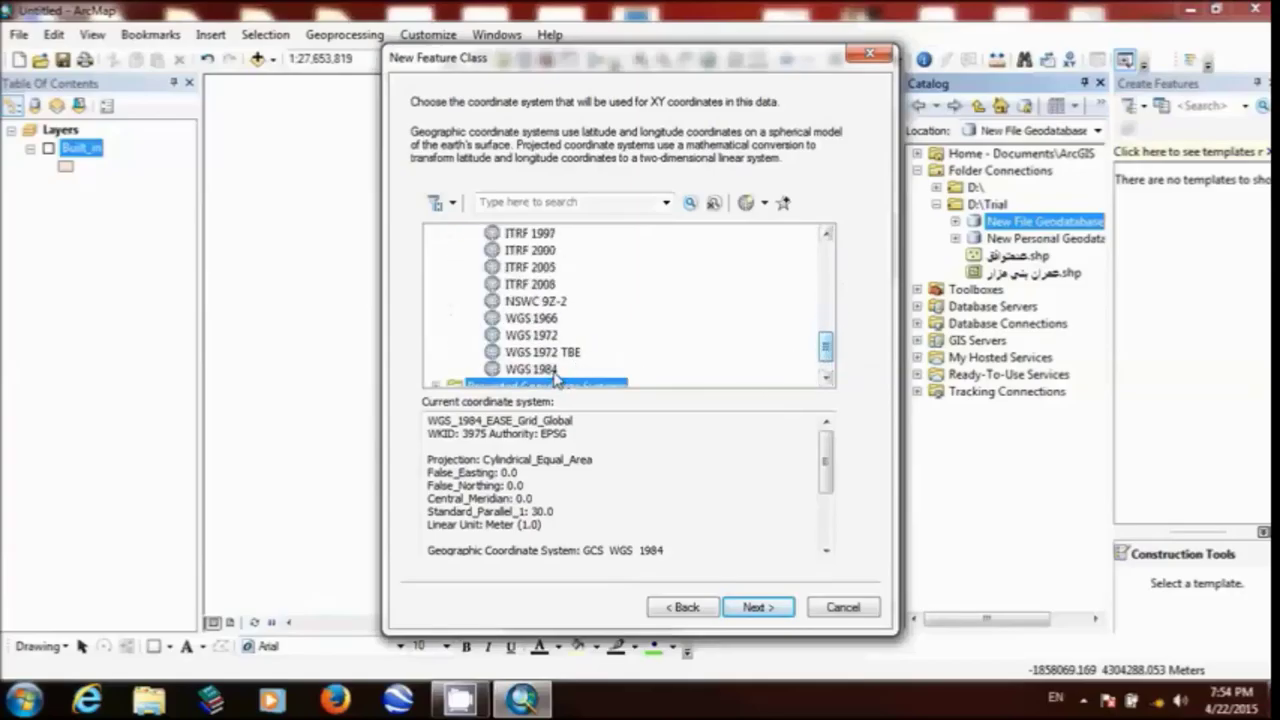
{"action": "left_click", "coordinate": [531, 369]}
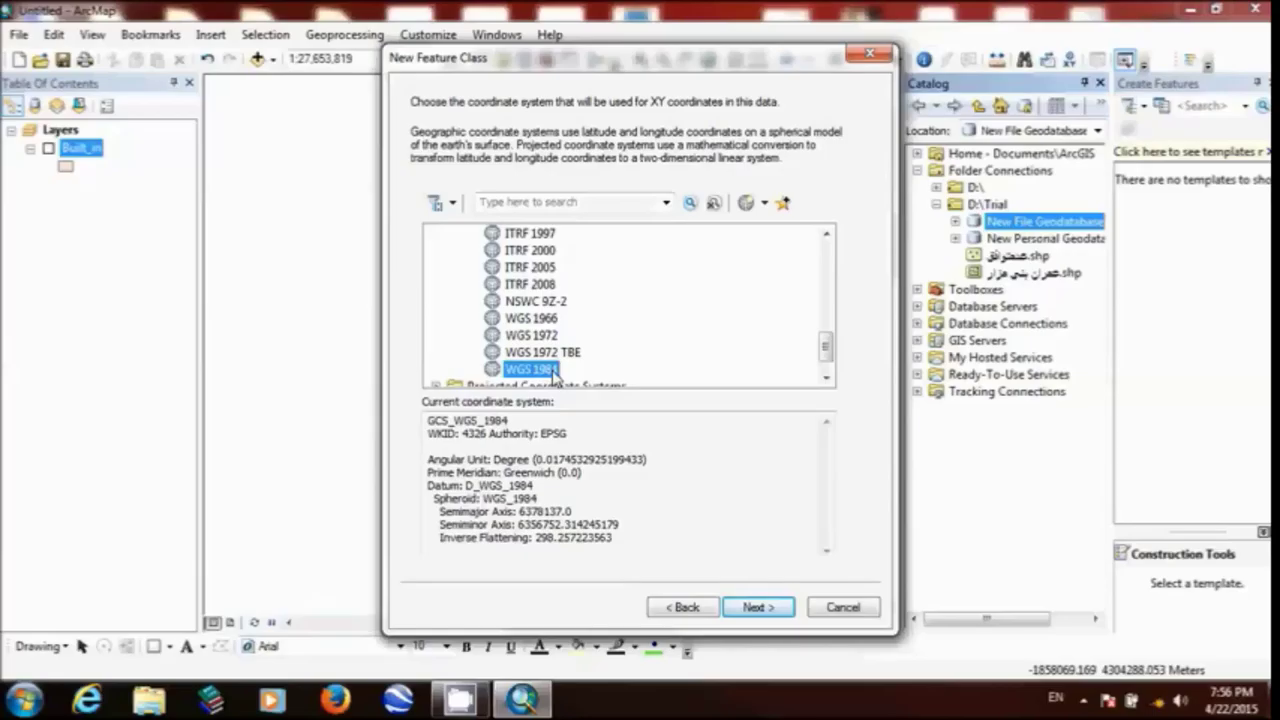
Step: Review the WGS 1984 datum, spheroid and angular unit properties, then close them and abandon the new feature class
{"action": "double_click", "coordinate": [533, 369]}
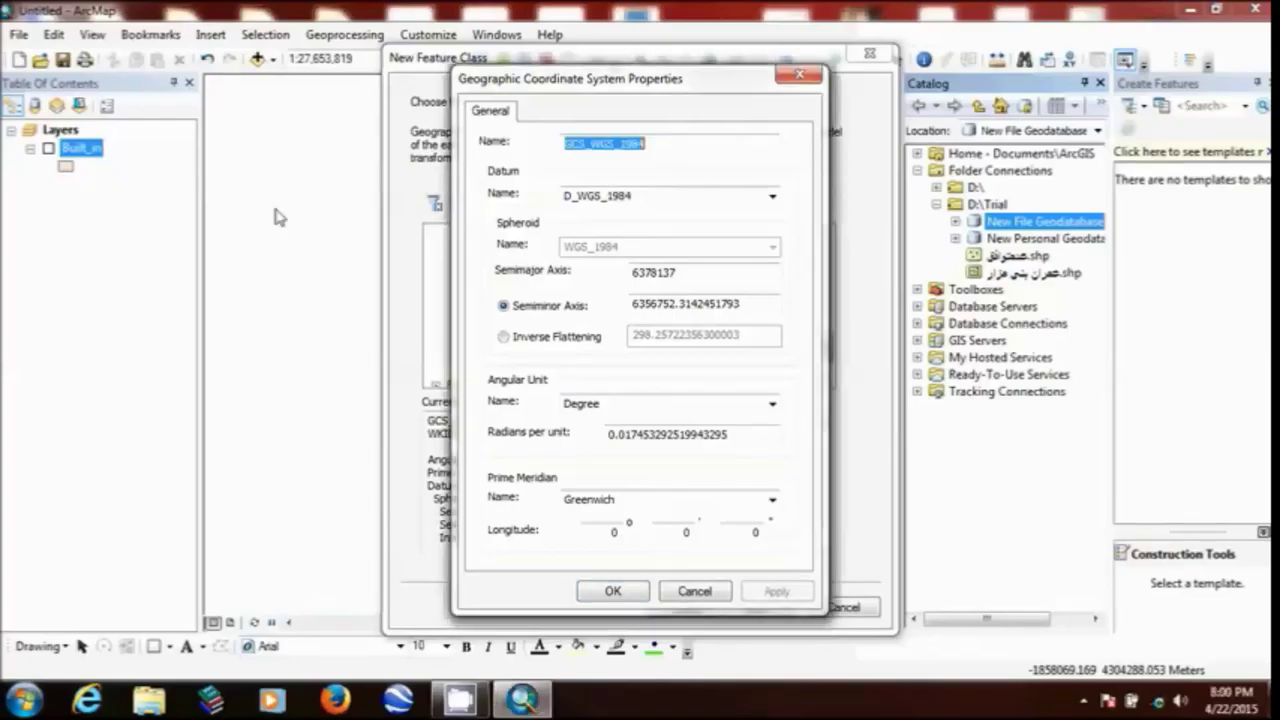
{"action": "left_click", "coordinate": [800, 75]}
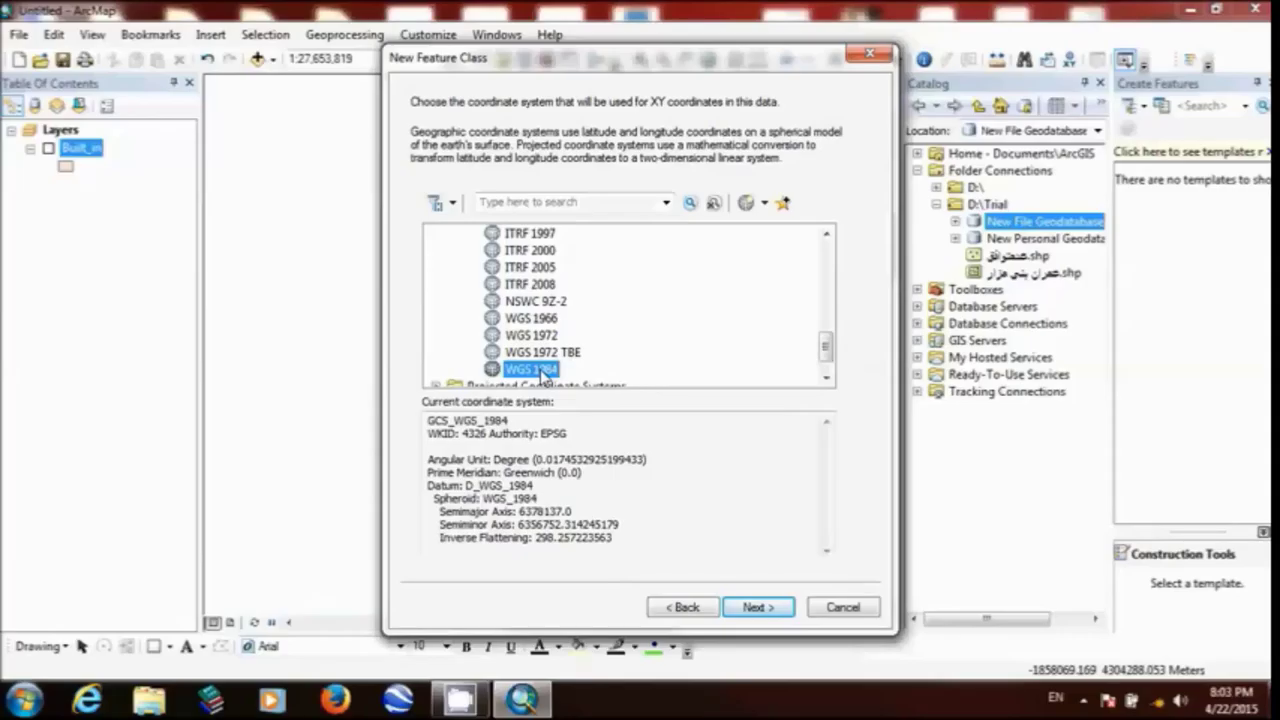
{"action": "left_click", "coordinate": [886, 55]}
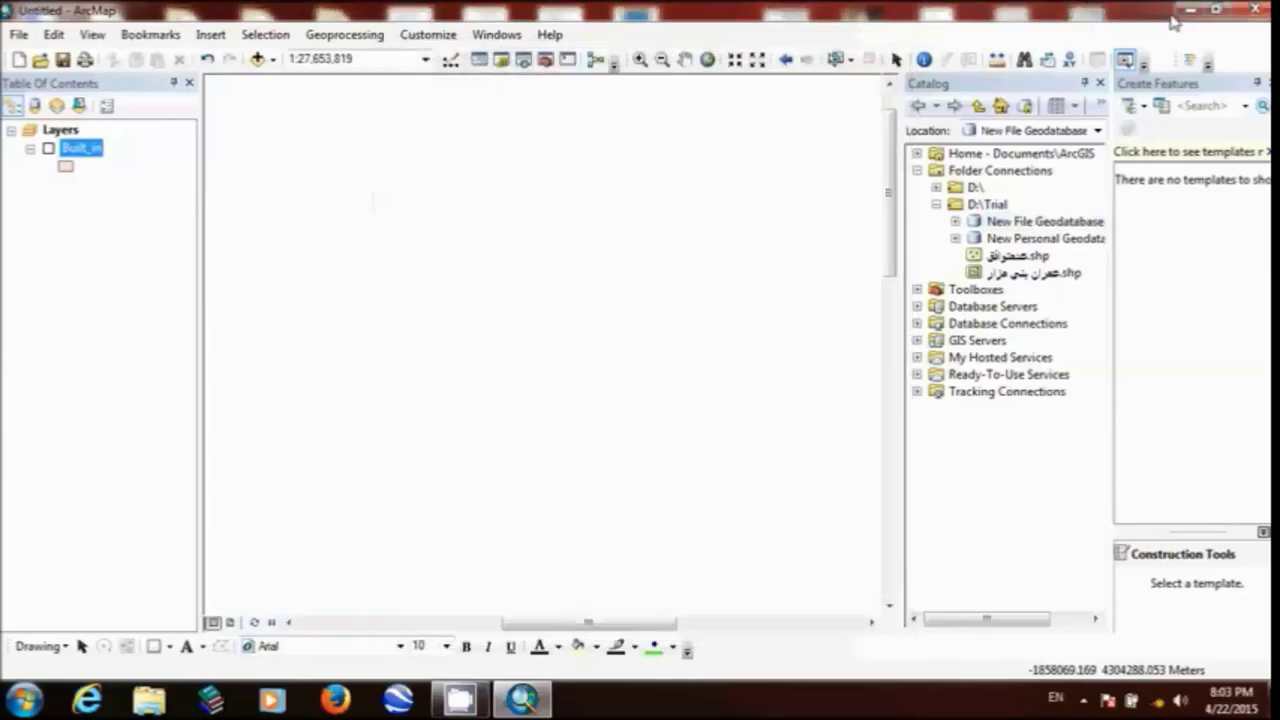
Step: Minimize ArcMap, view the utm_zones_world image from the desktop in Windows Photo Viewer, and close it
{"action": "left_click", "coordinate": [1188, 12]}
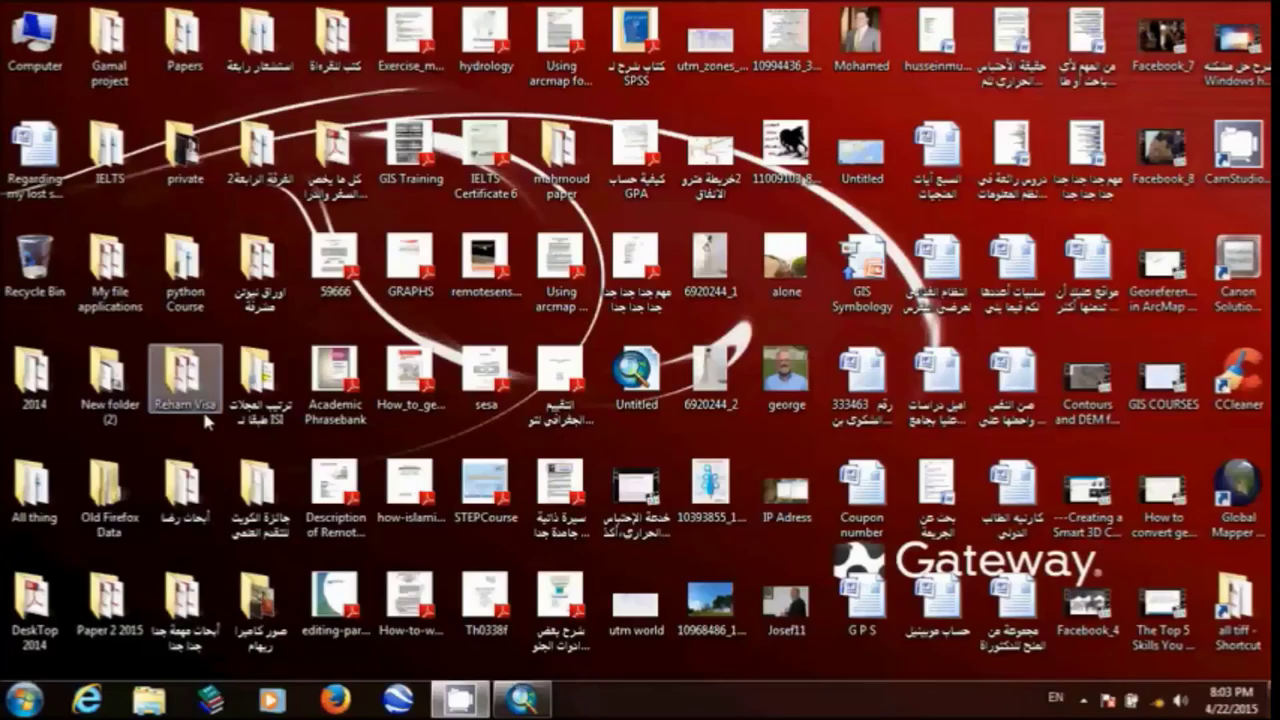
{"action": "double_click", "coordinate": [700, 42]}
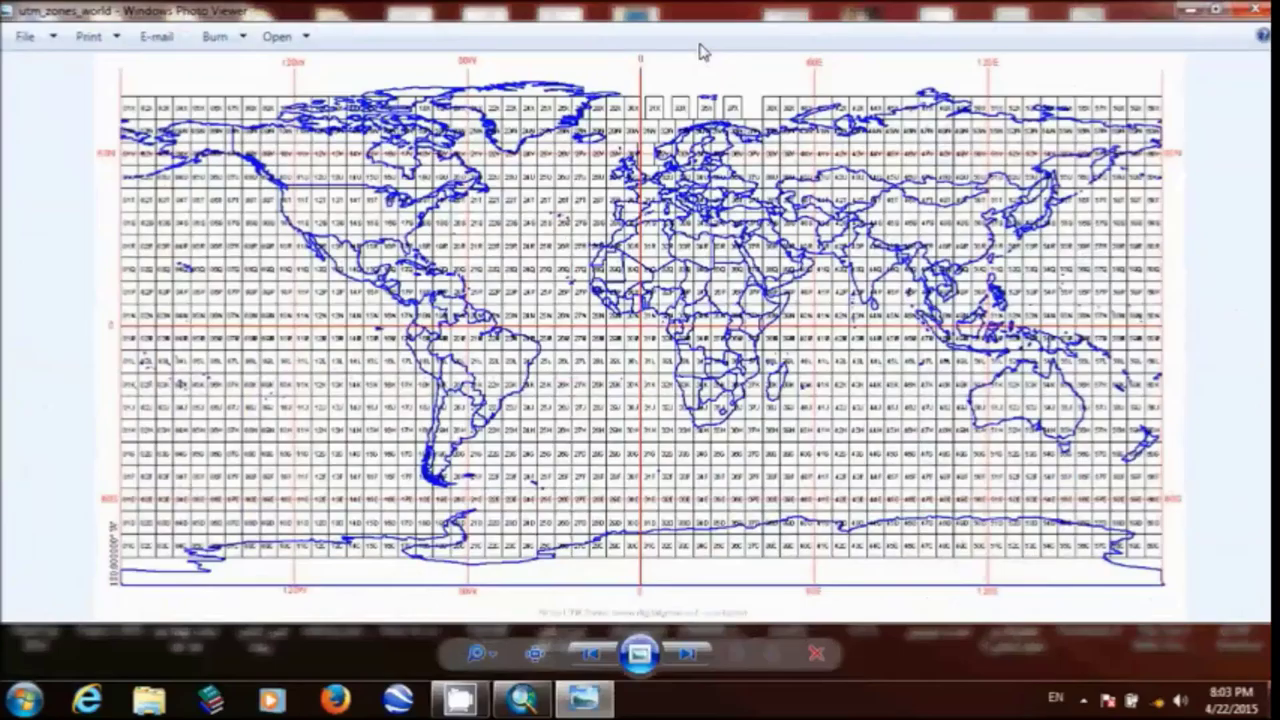
{"action": "left_click", "coordinate": [1256, 11]}
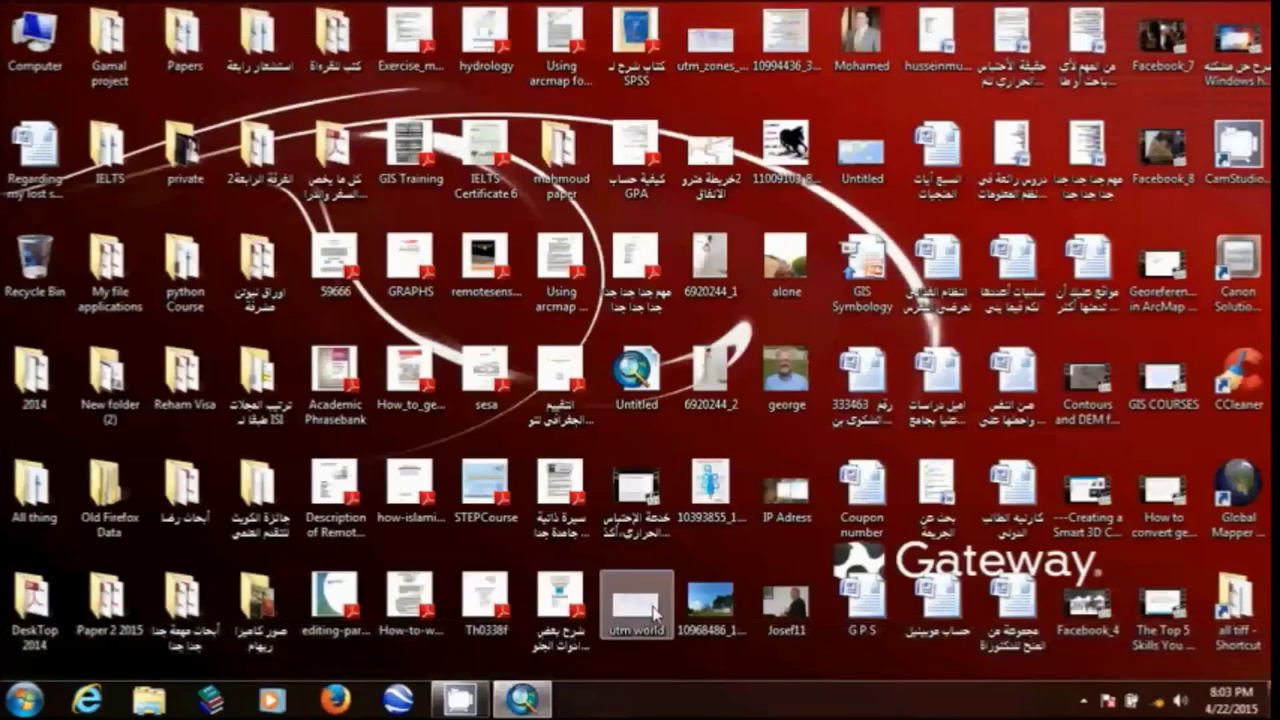
Step: Open the utm world image from the desktop and enlarge the western part of the zone grid
{"action": "double_click", "coordinate": [636, 605]}
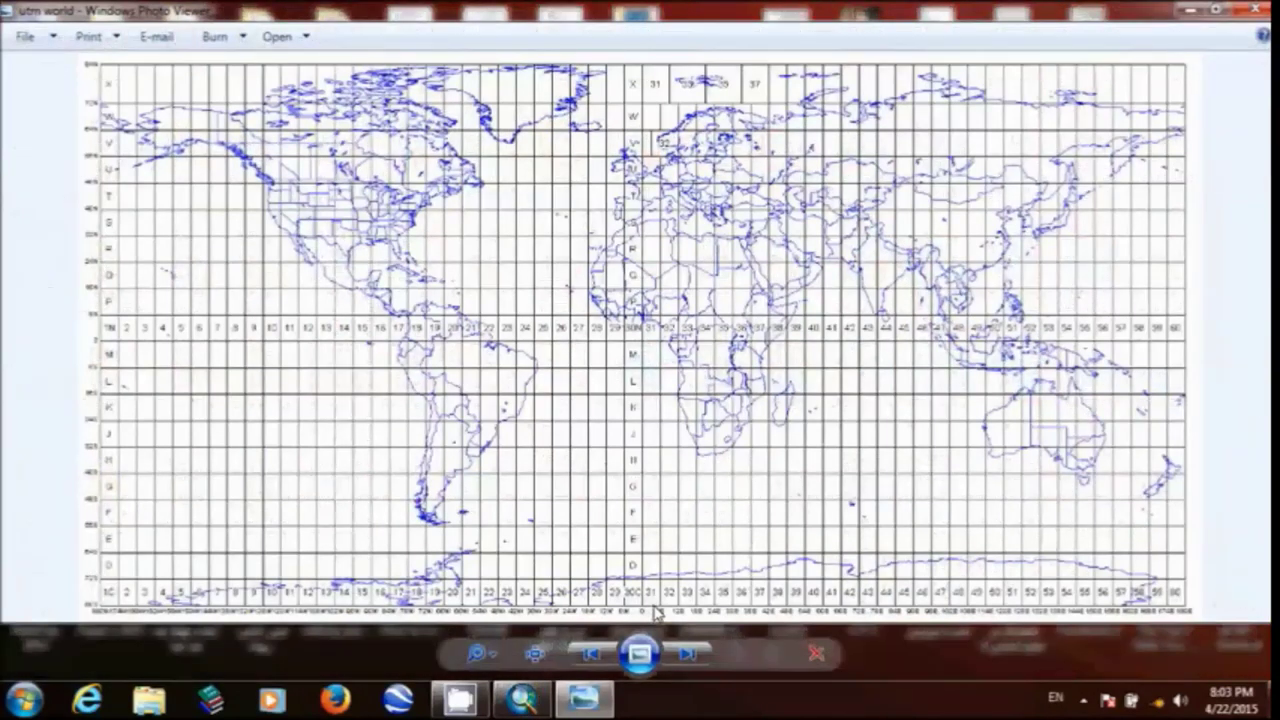
{"action": "left_click", "coordinate": [499, 655]}
{"action": "left_click_drag", "start_coordinate": [496, 659], "coordinate": [491, 643]}
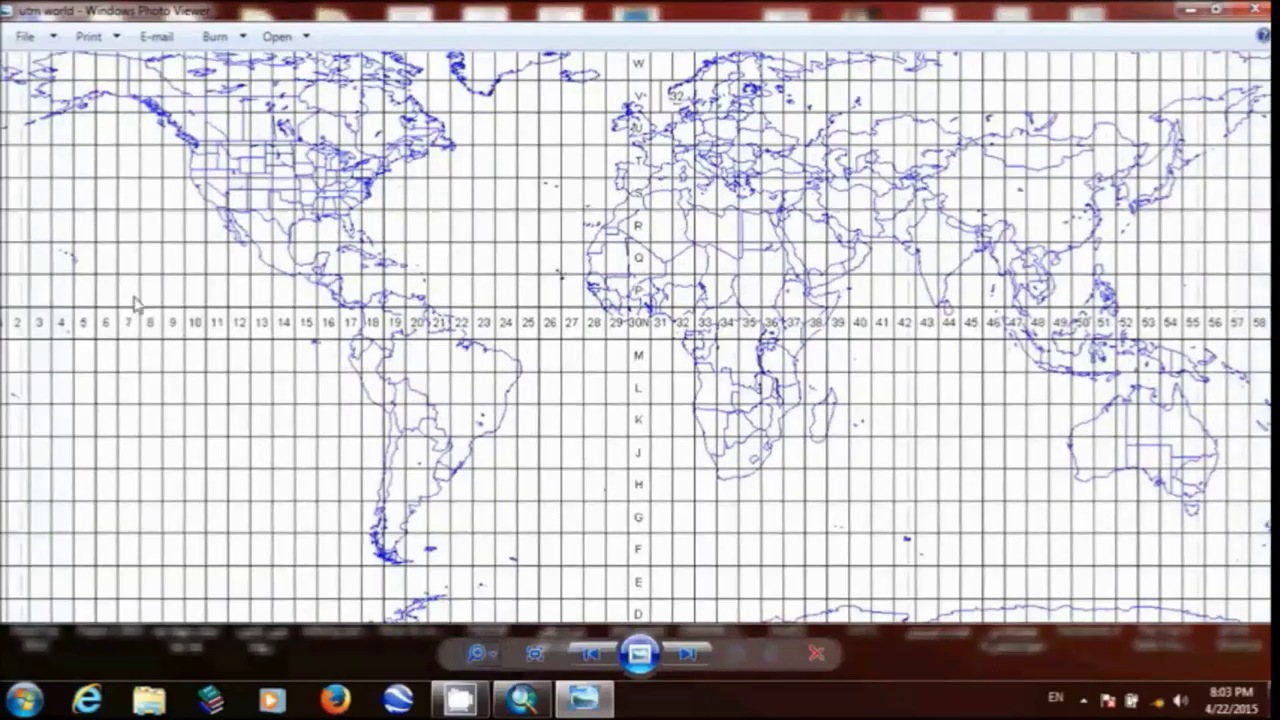
{"action": "left_click_drag", "start_coordinate": [135, 305], "coordinate": [175, 330]}
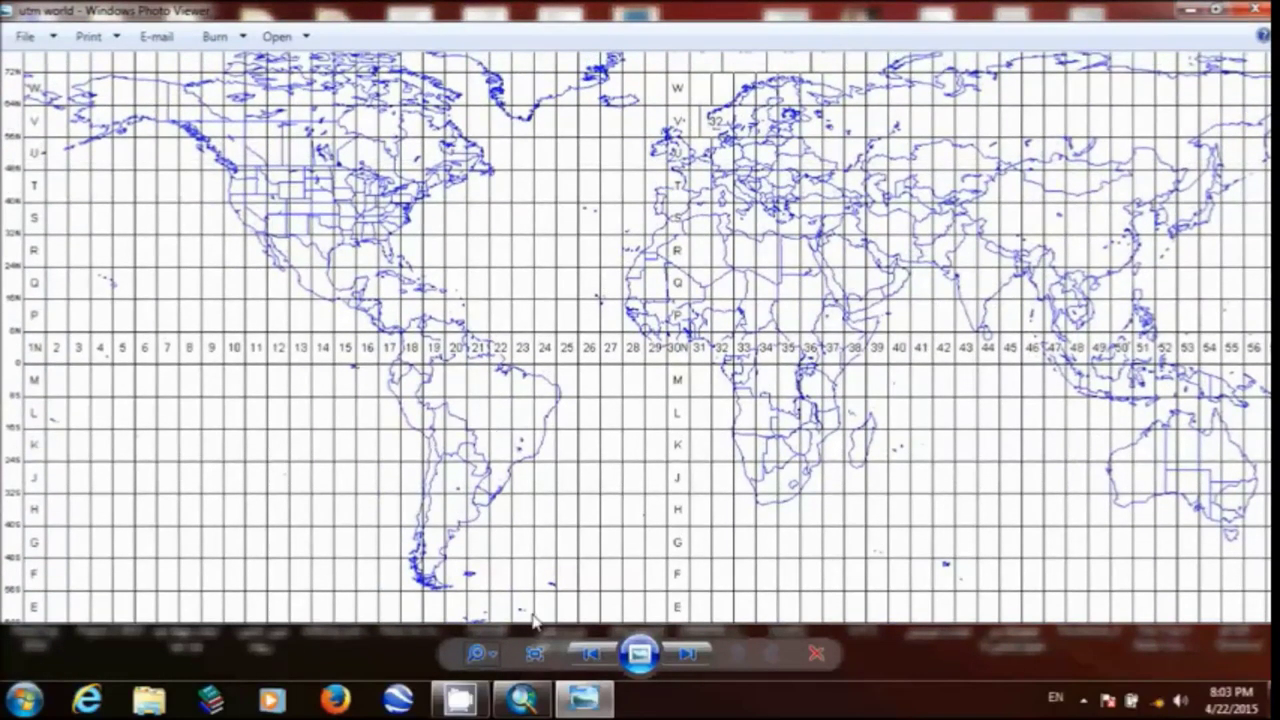
{"action": "left_click", "coordinate": [490, 656]}
{"action": "left_click_drag", "start_coordinate": [490, 656], "coordinate": [491, 645]}
Step: Examine the UTM zone numbers, latitude band letters and longitude labels from 180W to the prime meridian
{"action": "left_click_drag", "start_coordinate": [85, 352], "coordinate": [600, 354]}
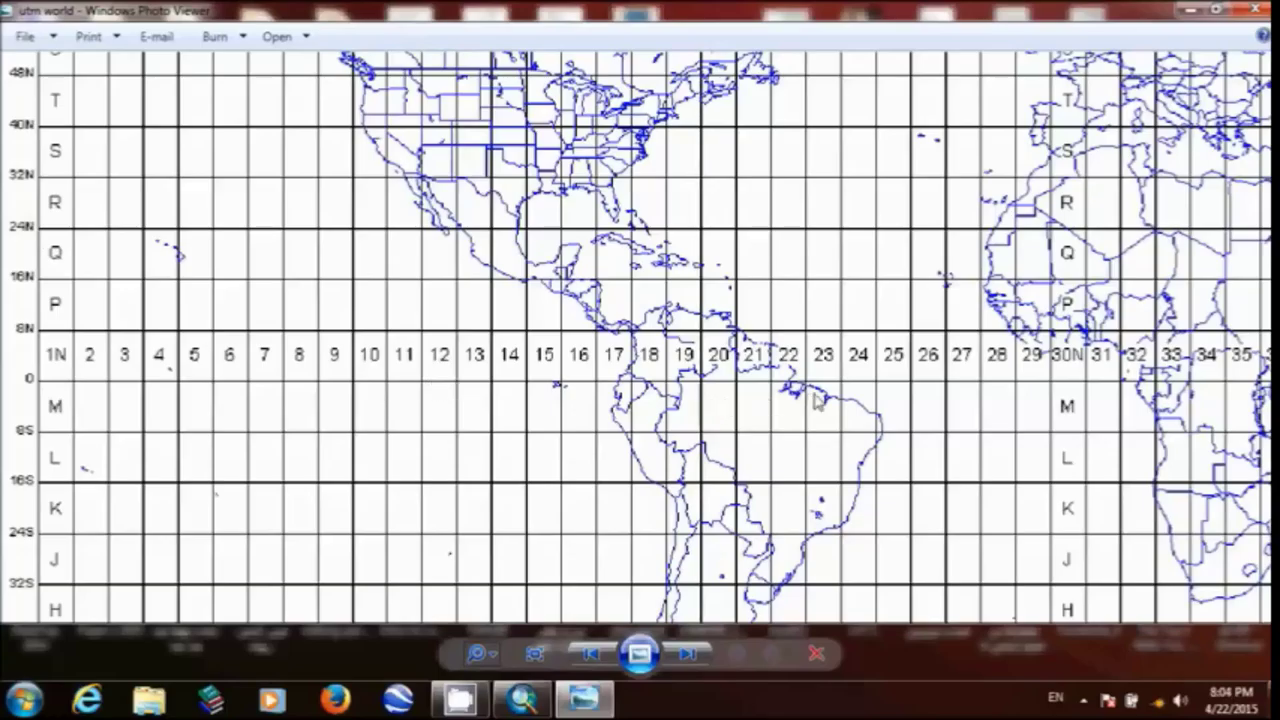
{"action": "left_click_drag", "start_coordinate": [815, 400], "coordinate": [800, 8]}
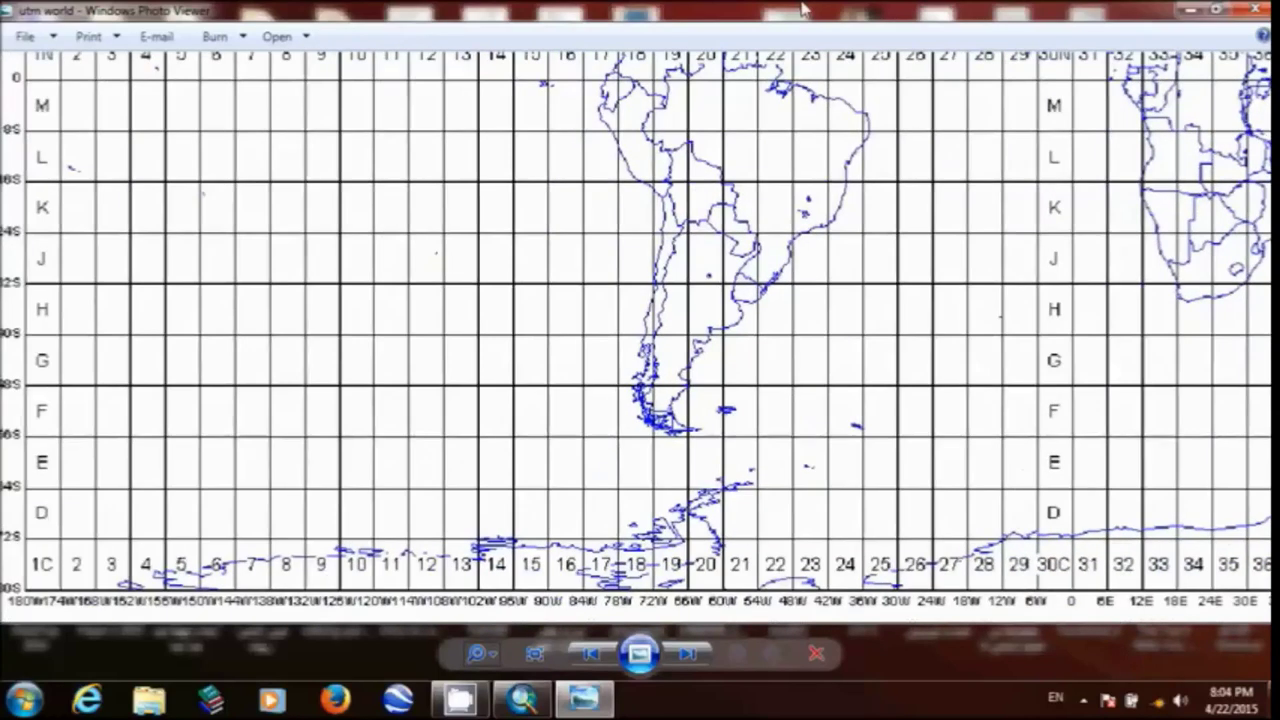
{"action": "left_click_drag", "start_coordinate": [314, 500], "coordinate": [333, 380]}
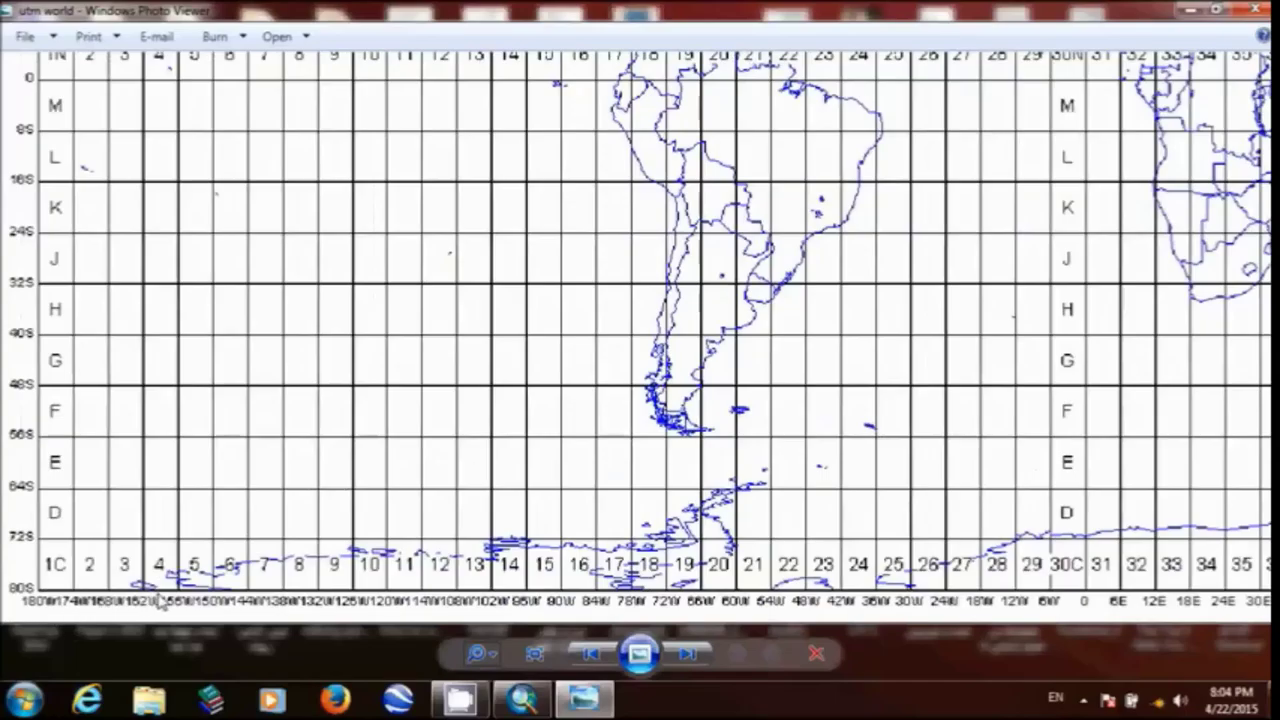
{"action": "left_click_drag", "start_coordinate": [967, 507], "coordinate": [523, 489]}
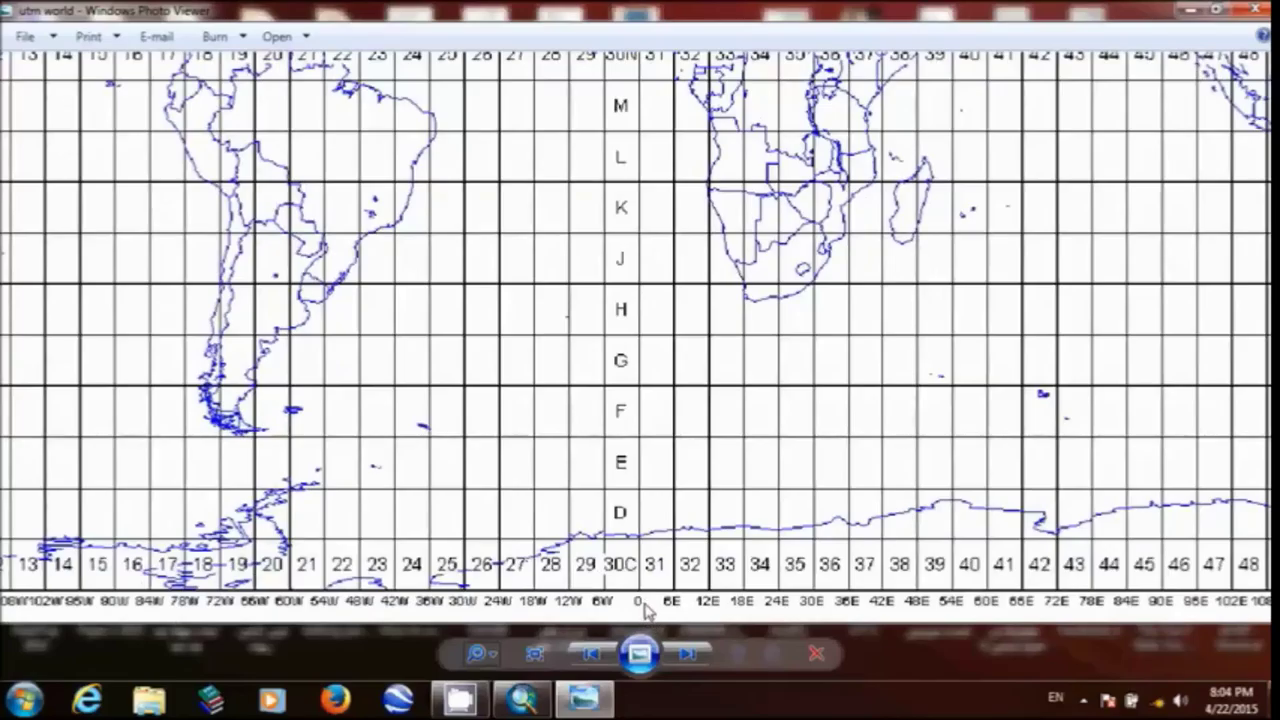
{"action": "left_click_drag", "start_coordinate": [645, 610], "coordinate": [651, 570]}
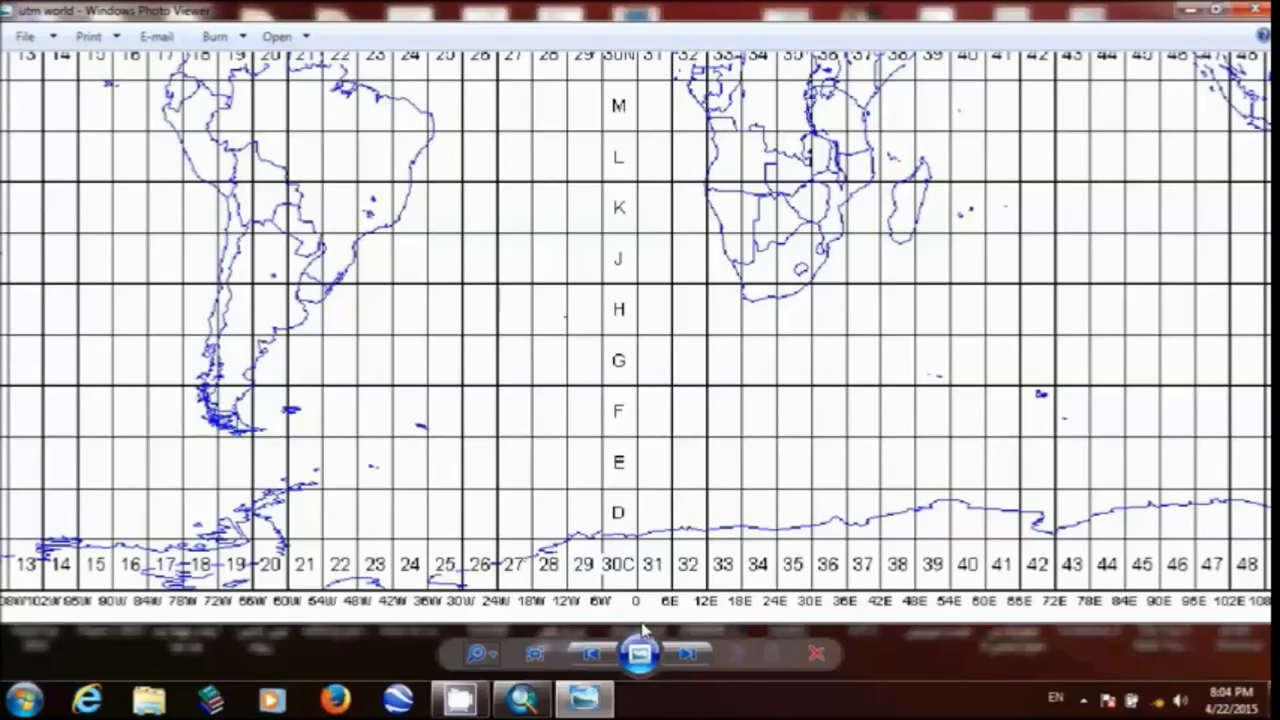
Step: View the whole UTM world map, then examine the equatorial zone numbers from 1 through 60 up close
{"action": "left_click", "coordinate": [497, 655]}
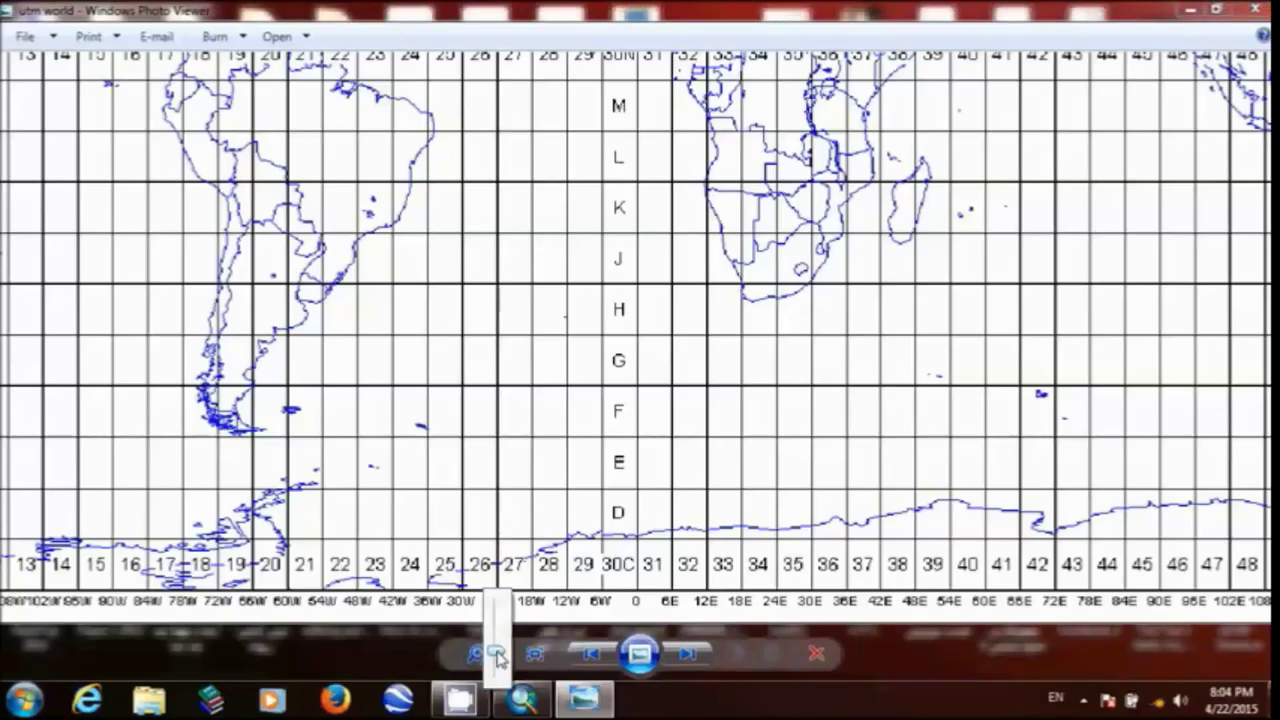
{"action": "left_click_drag", "start_coordinate": [497, 655], "coordinate": [503, 680]}
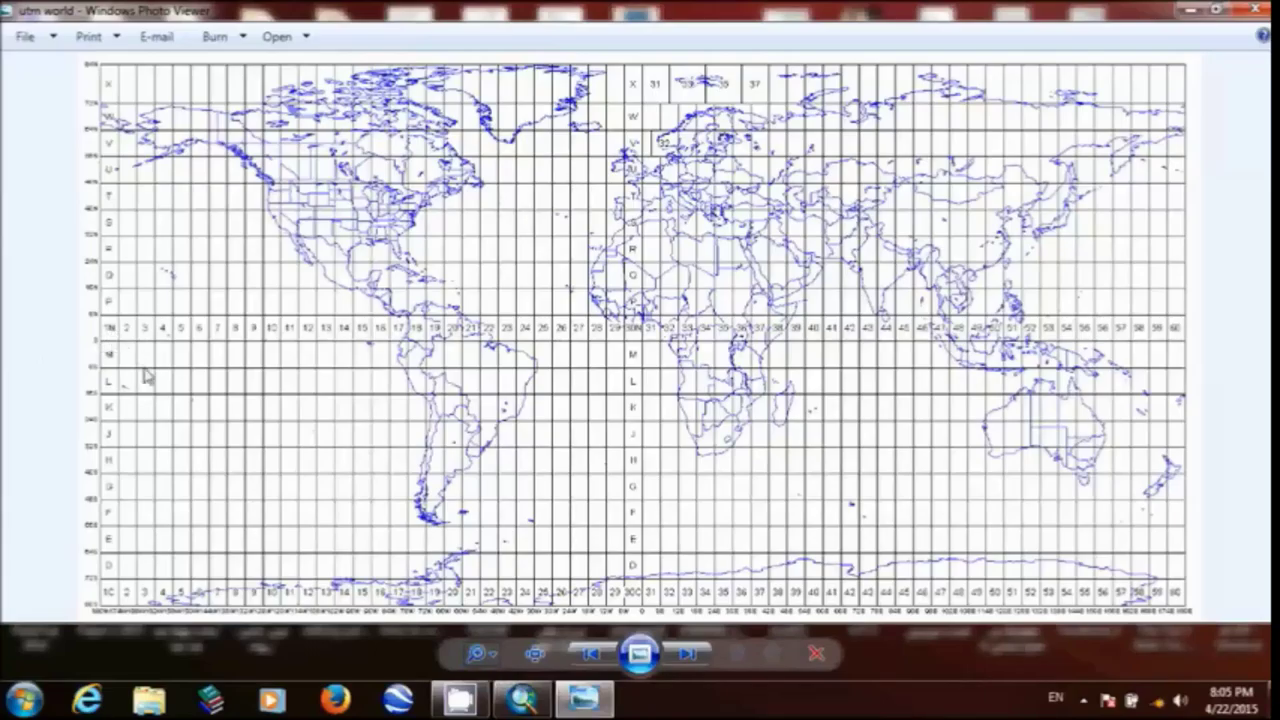
{"action": "left_click_drag", "start_coordinate": [498, 655], "coordinate": [500, 640]}
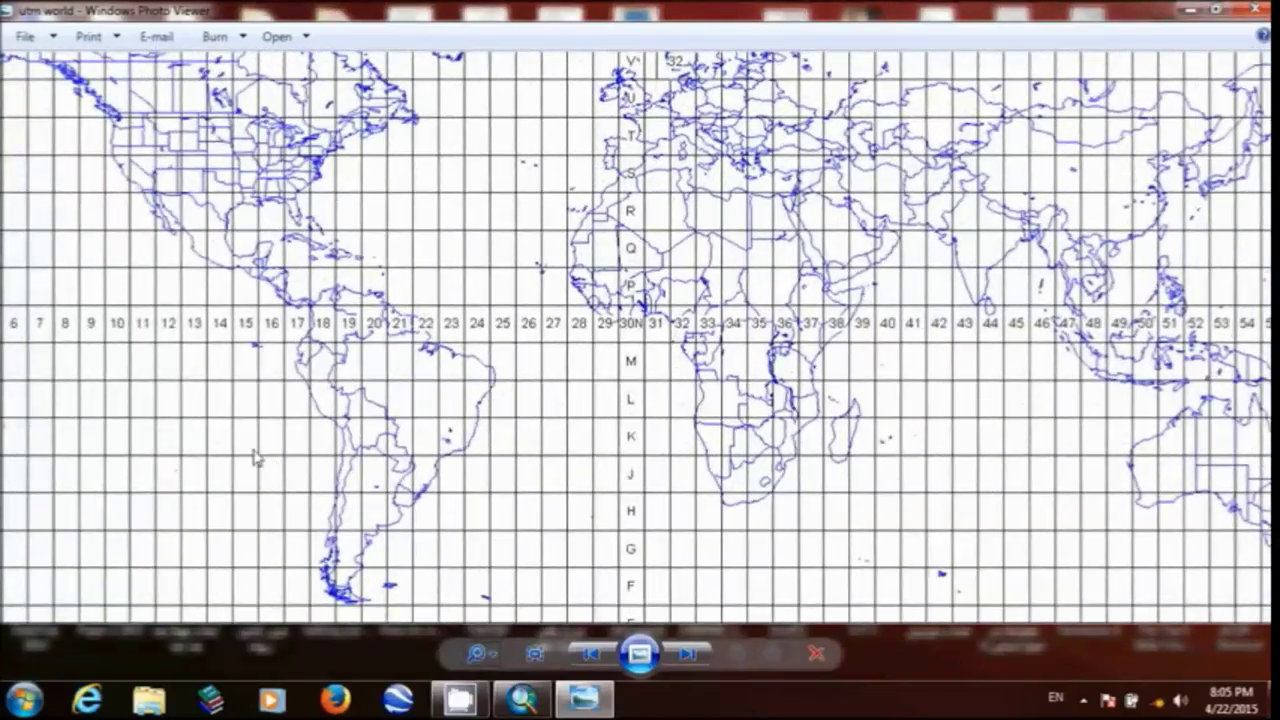
{"action": "left_click_drag", "start_coordinate": [74, 363], "coordinate": [262, 340]}
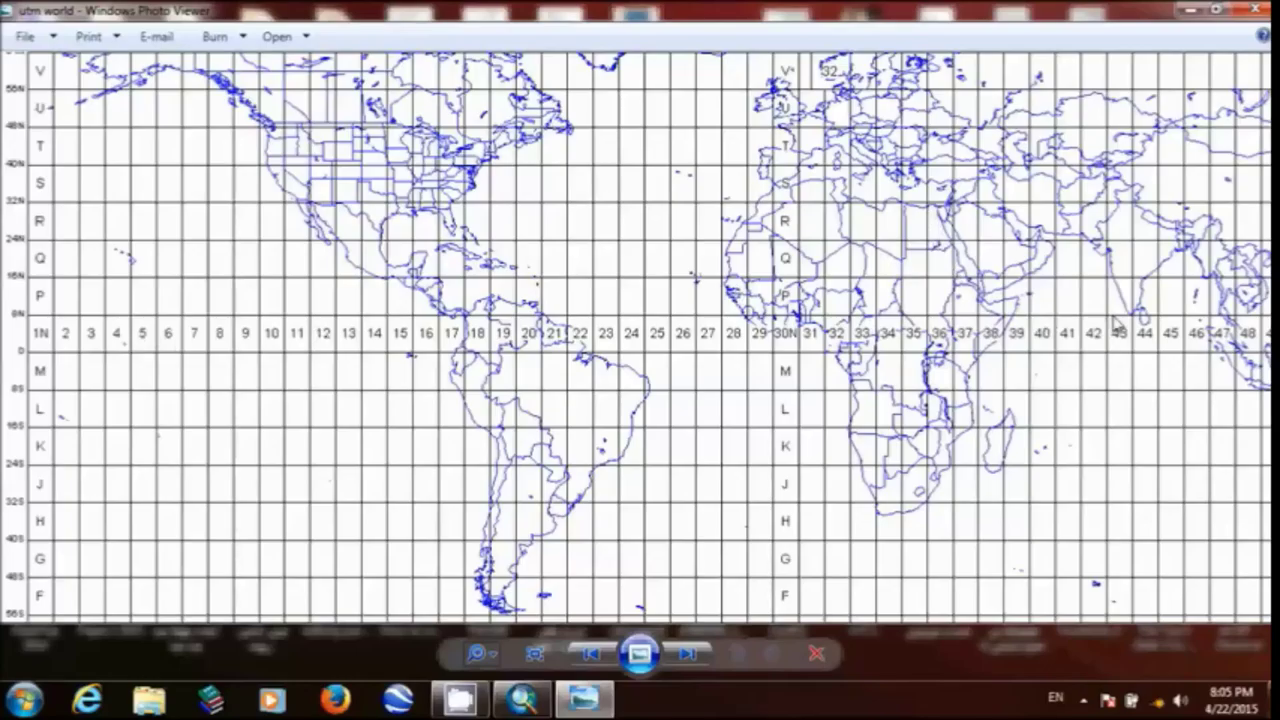
{"action": "left_click_drag", "start_coordinate": [1117, 321], "coordinate": [807, 263]}
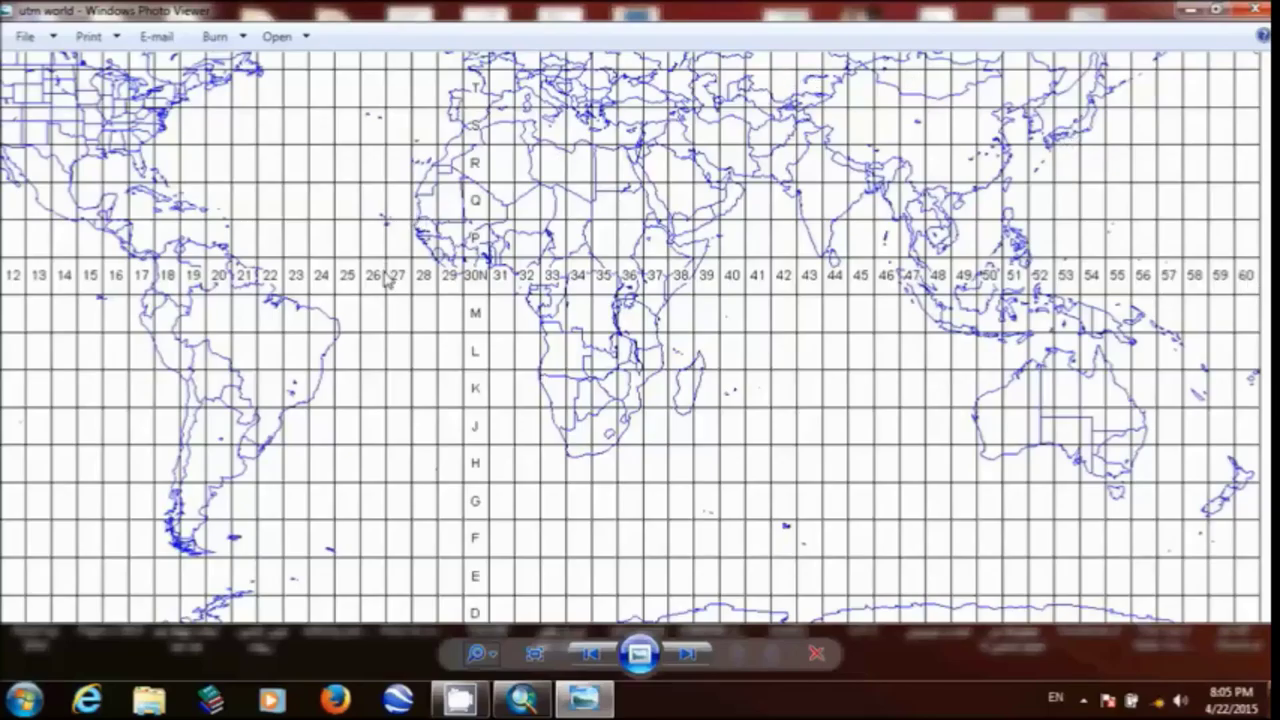
Step: View the northern latitude bands on the utm world image, close it, and switch back to ArcMap
{"action": "left_click_drag", "start_coordinate": [380, 283], "coordinate": [378, 428]}
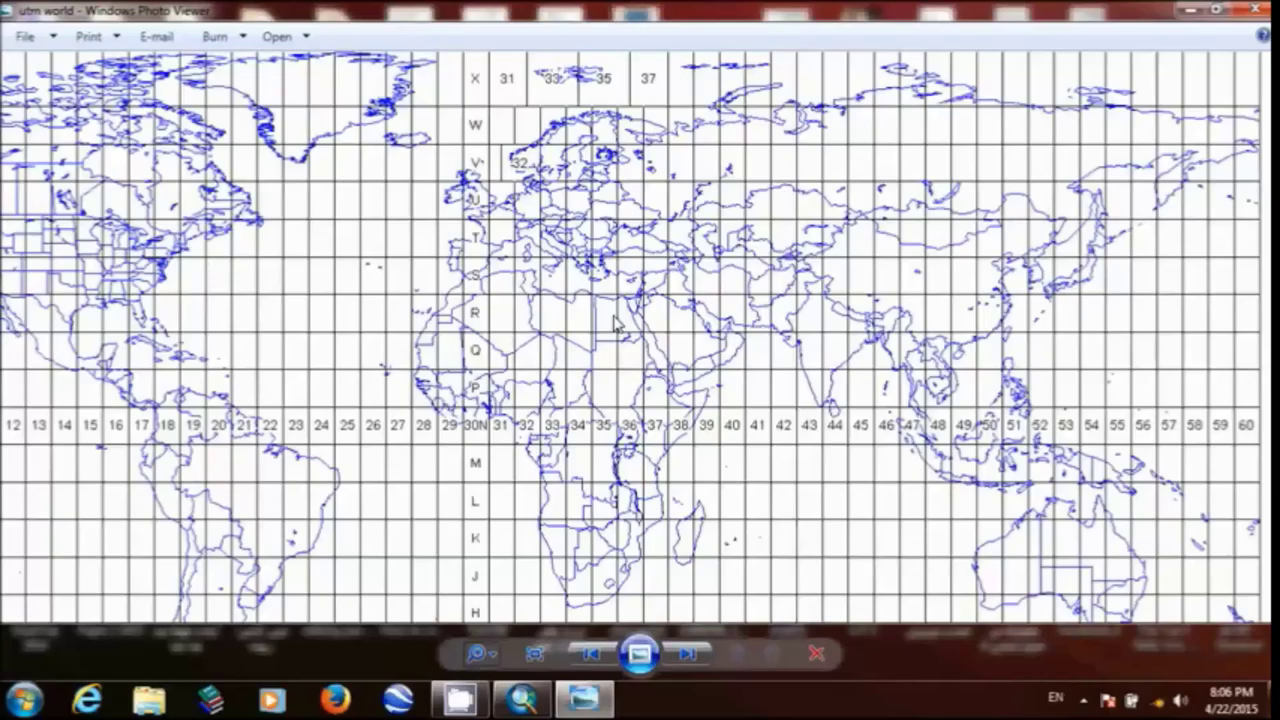
{"action": "left_click", "coordinate": [1260, 12]}
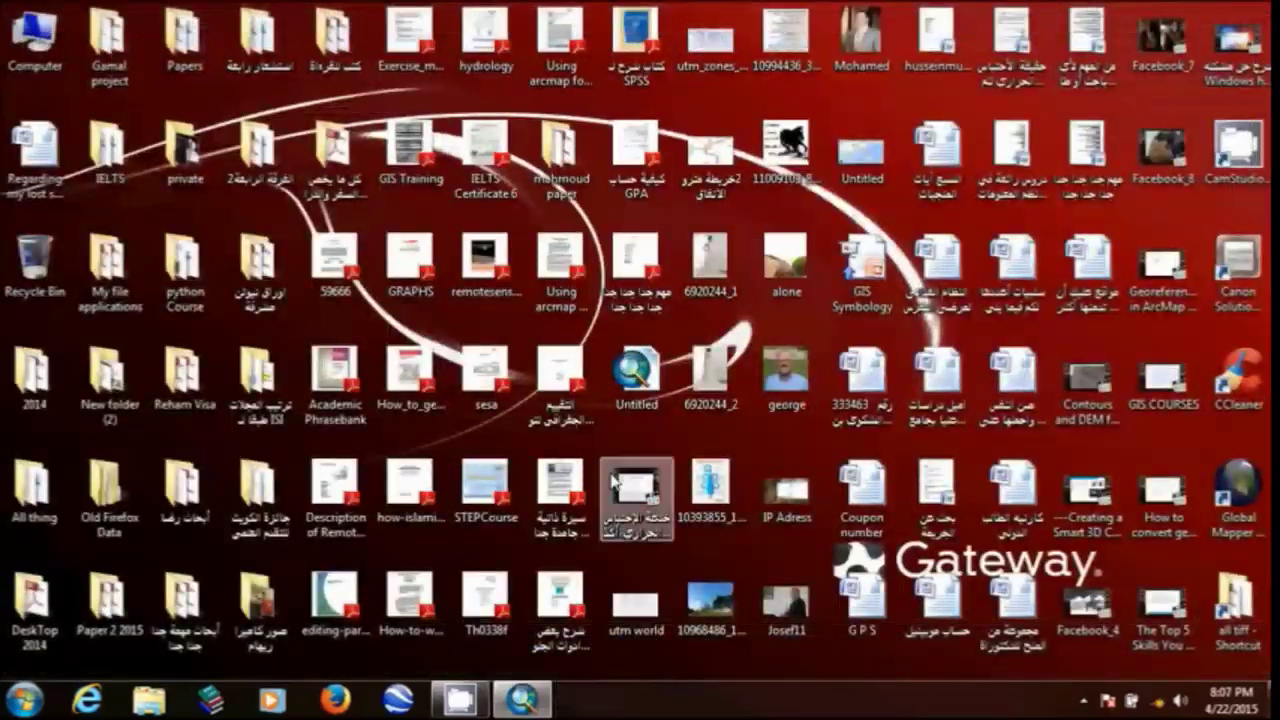
{"action": "left_click", "coordinate": [522, 698]}
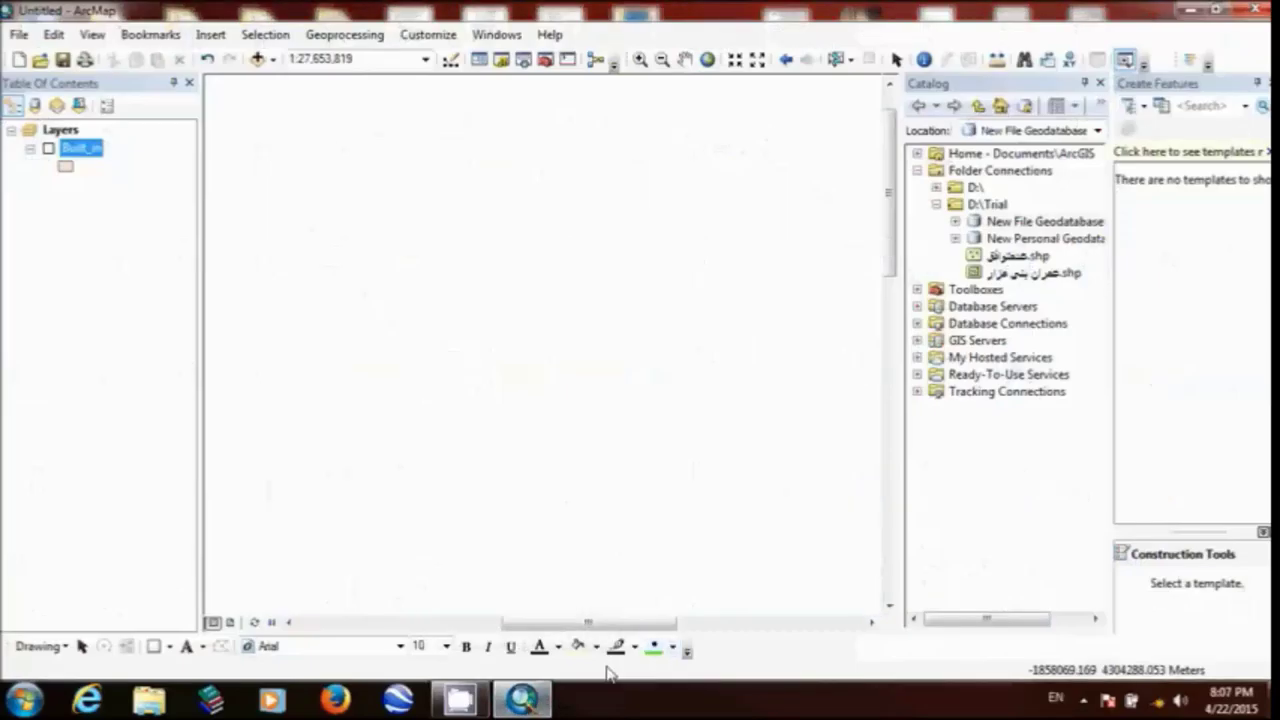
Step: Start a new polygon feature class named nnn in New File Geodatabase and proceed to its coordinate system choice
{"action": "right_click", "coordinate": [1036, 228]}
{"action": "mouse_move", "coordinate": [1080, 422]}
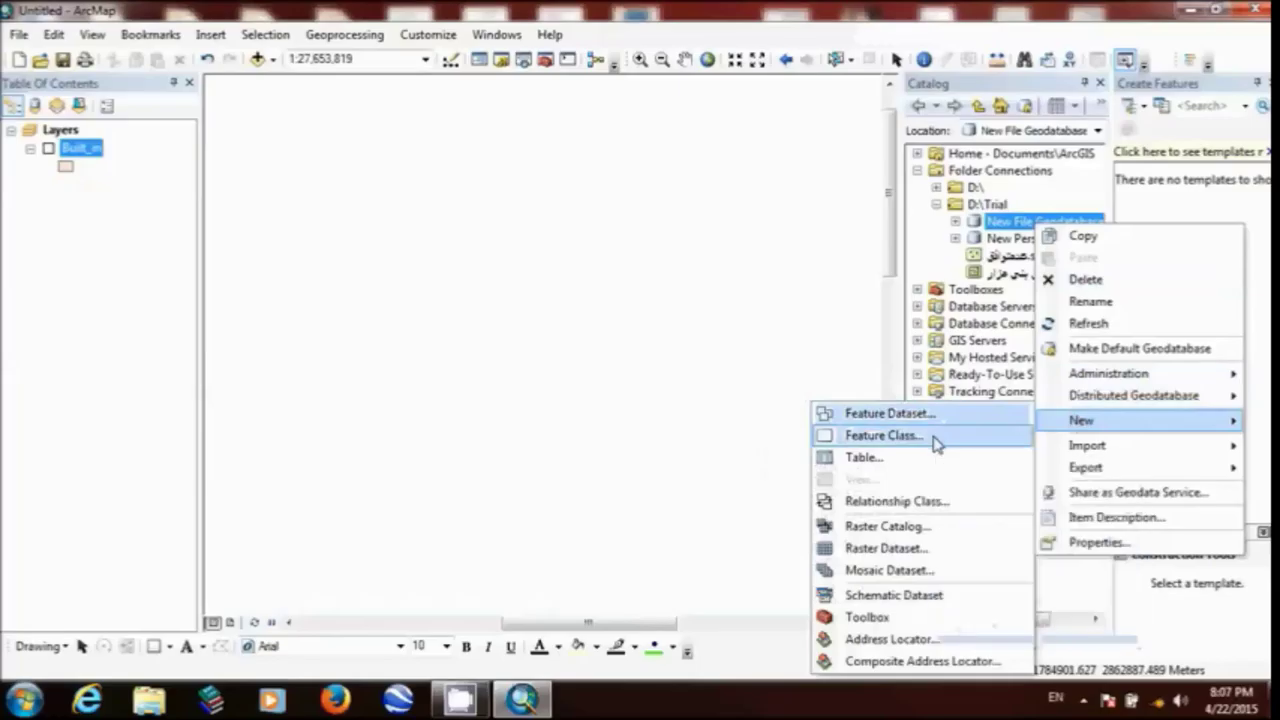
{"action": "left_click", "coordinate": [860, 435]}
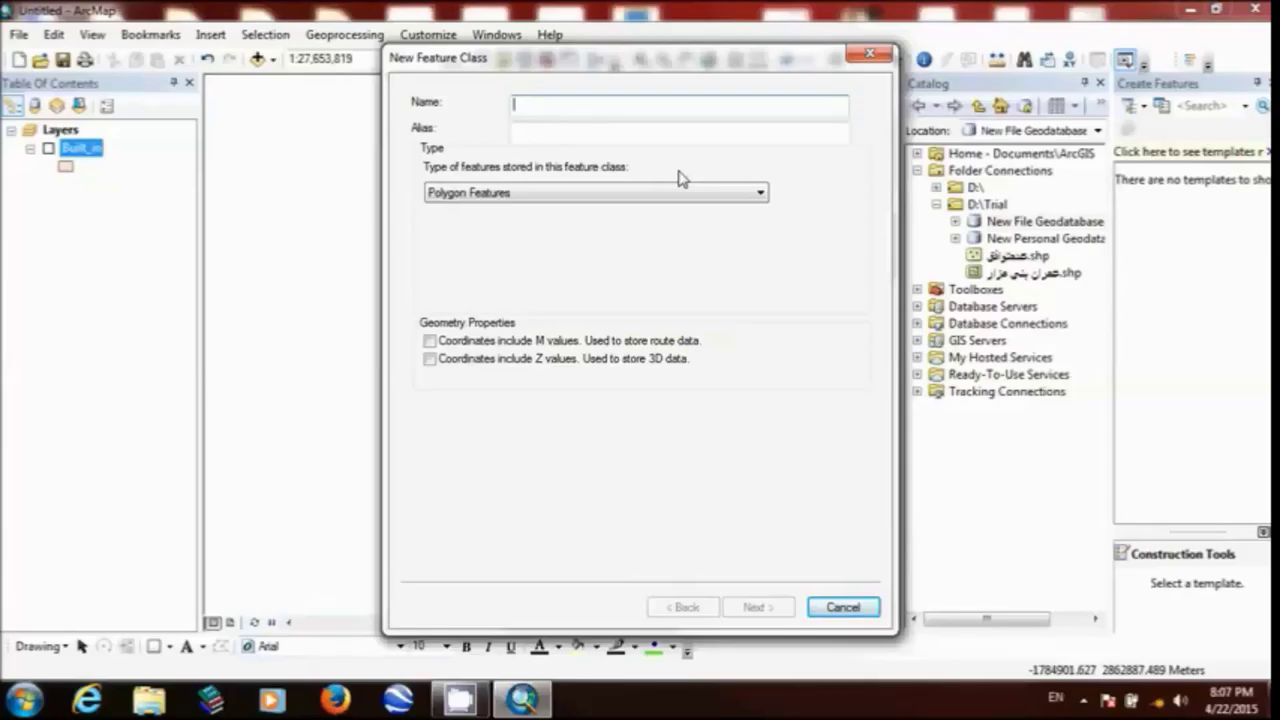
{"action": "type", "text": "nnn"}
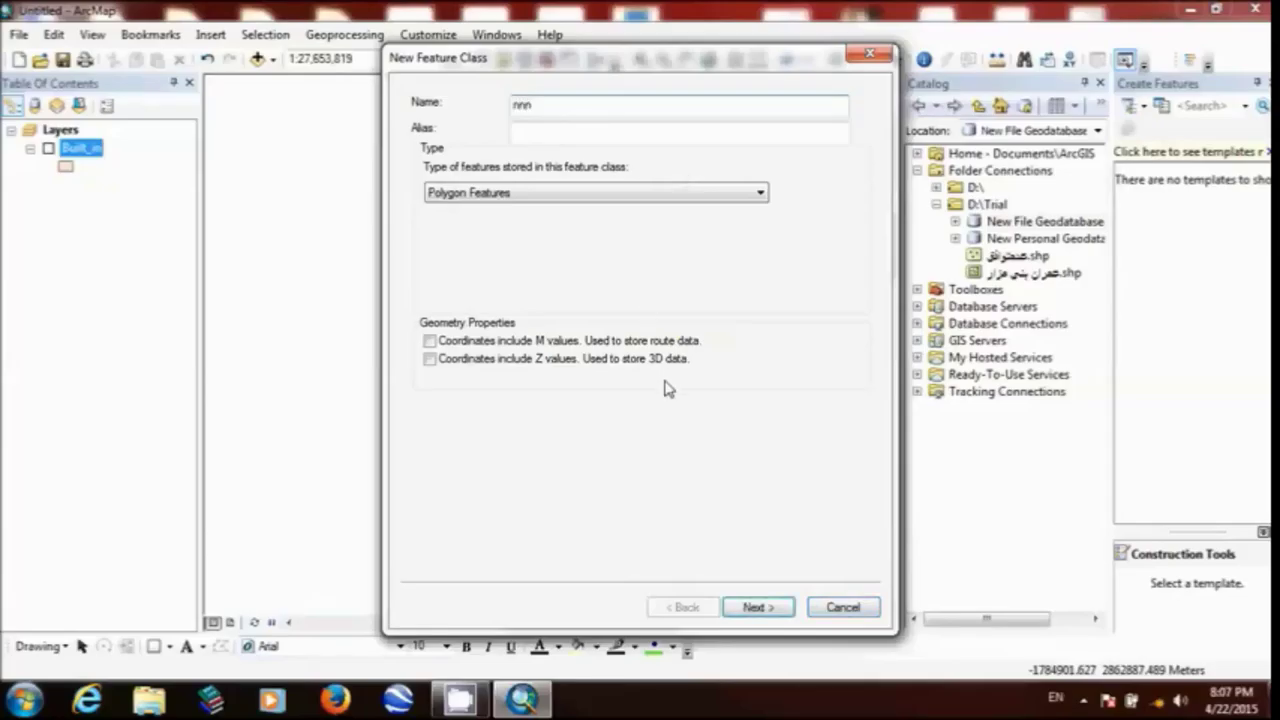
{"action": "left_click", "coordinate": [760, 608]}
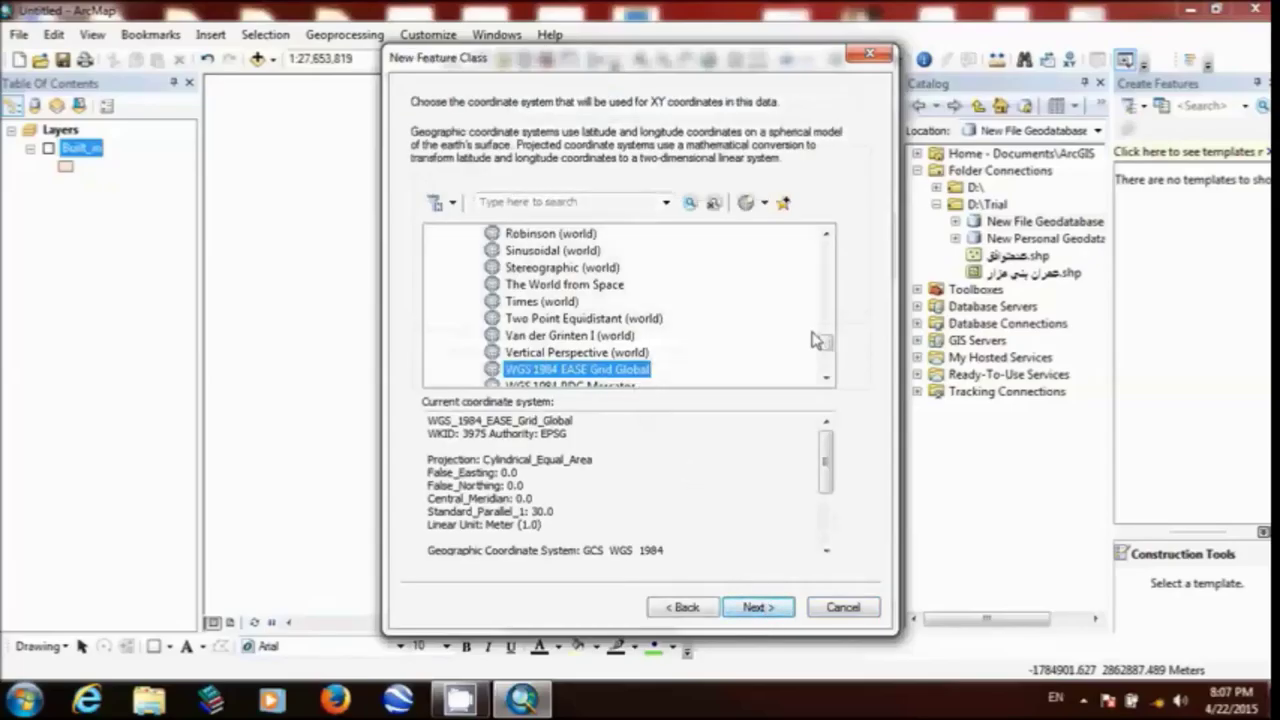
Step: Look through the World and World (Sphere-based) projected coordinate systems and collapse the Projected Coordinate Systems folders
{"action": "mouse_move", "coordinate": [826, 349]}
{"action": "left_mouse_down"}
{"action": "mouse_move", "coordinate": [826, 366]}
{"action": "mouse_move", "coordinate": [823, 353]}
{"action": "left_mouse_up"}
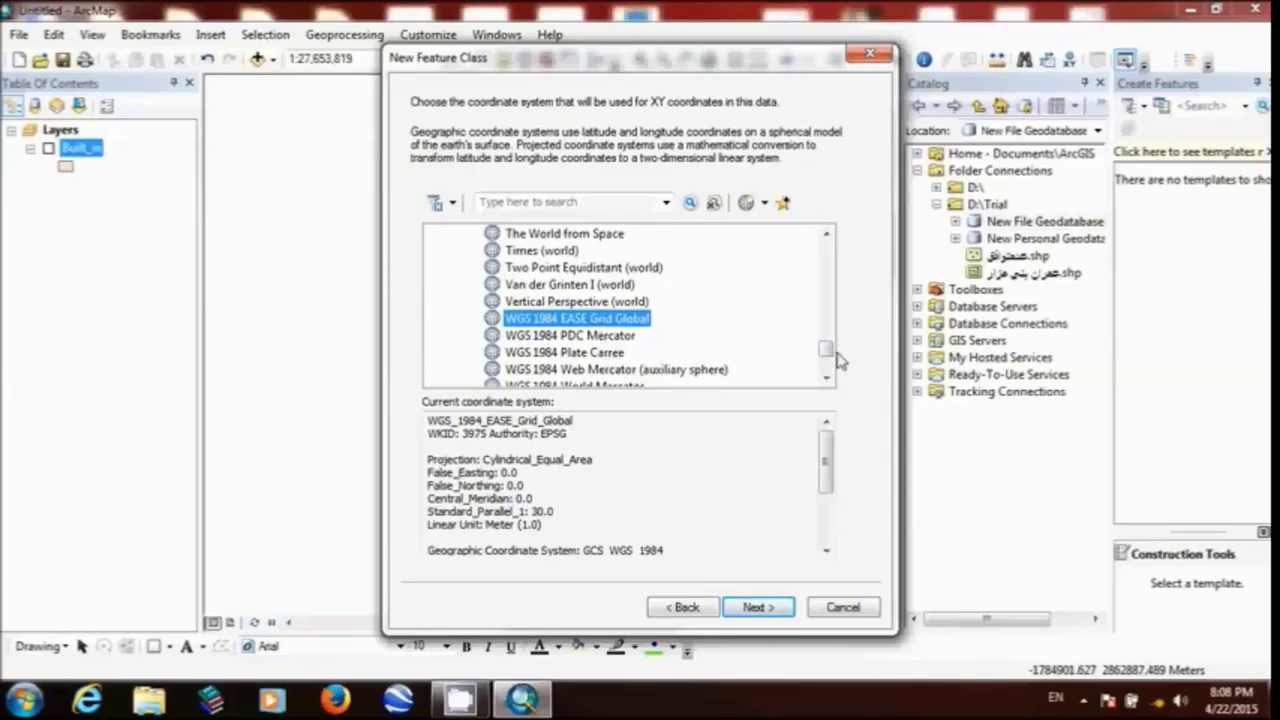
{"action": "left_click_drag", "start_coordinate": [829, 357], "coordinate": [829, 376]}
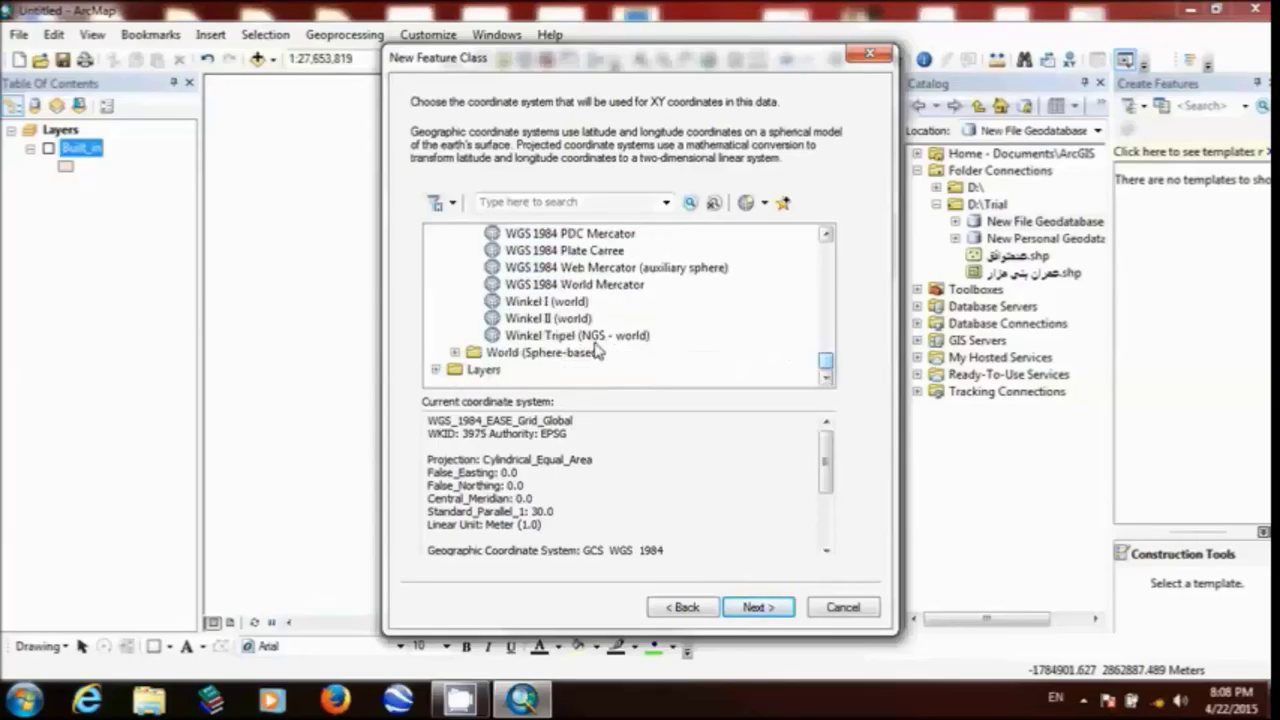
{"action": "left_click", "coordinate": [455, 353]}
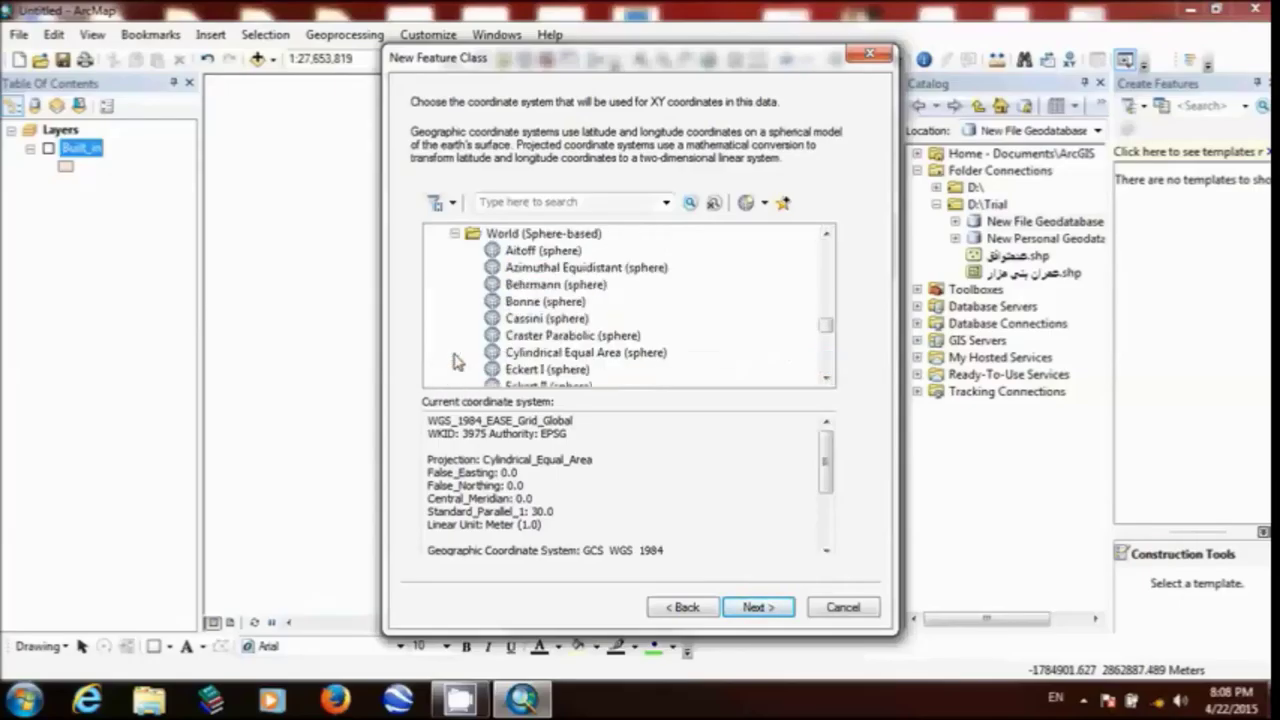
{"action": "mouse_move", "coordinate": [828, 329]}
{"action": "left_mouse_down"}
{"action": "mouse_move", "coordinate": [831, 369]}
{"action": "mouse_move", "coordinate": [829, 308]}
{"action": "mouse_move", "coordinate": [828, 322]}
{"action": "left_mouse_up"}
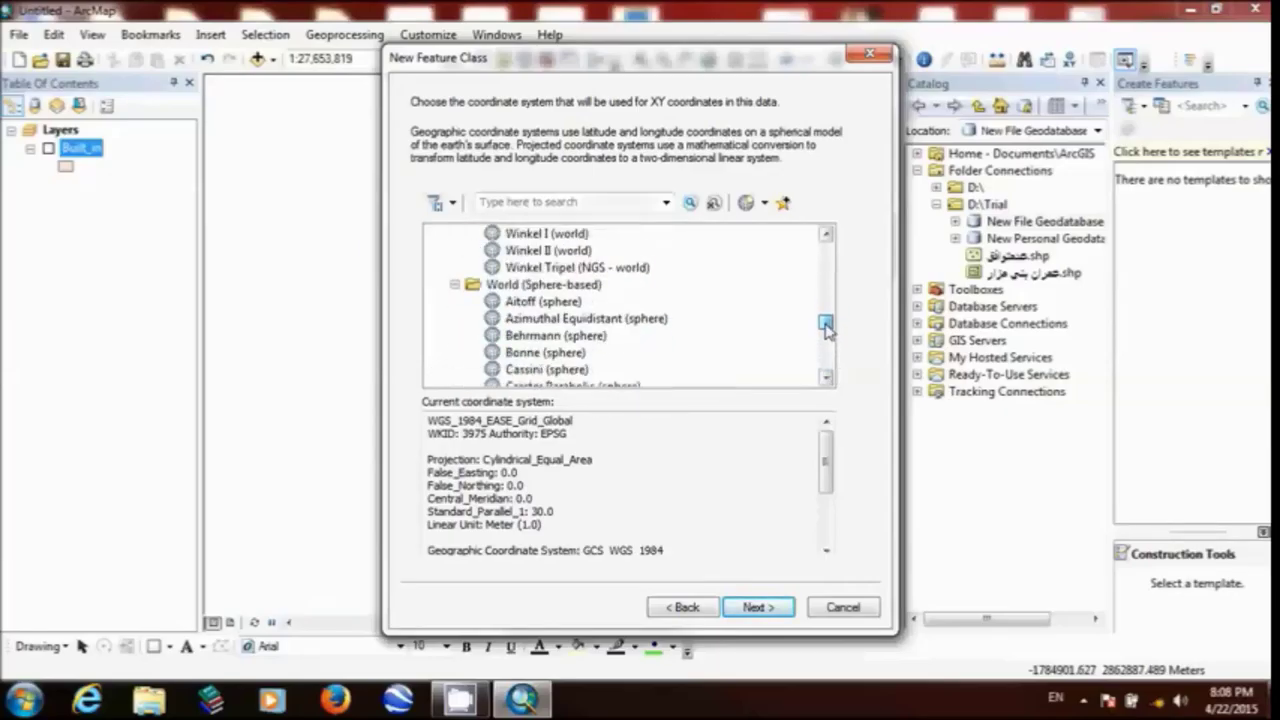
{"action": "left_click", "coordinate": [454, 286]}
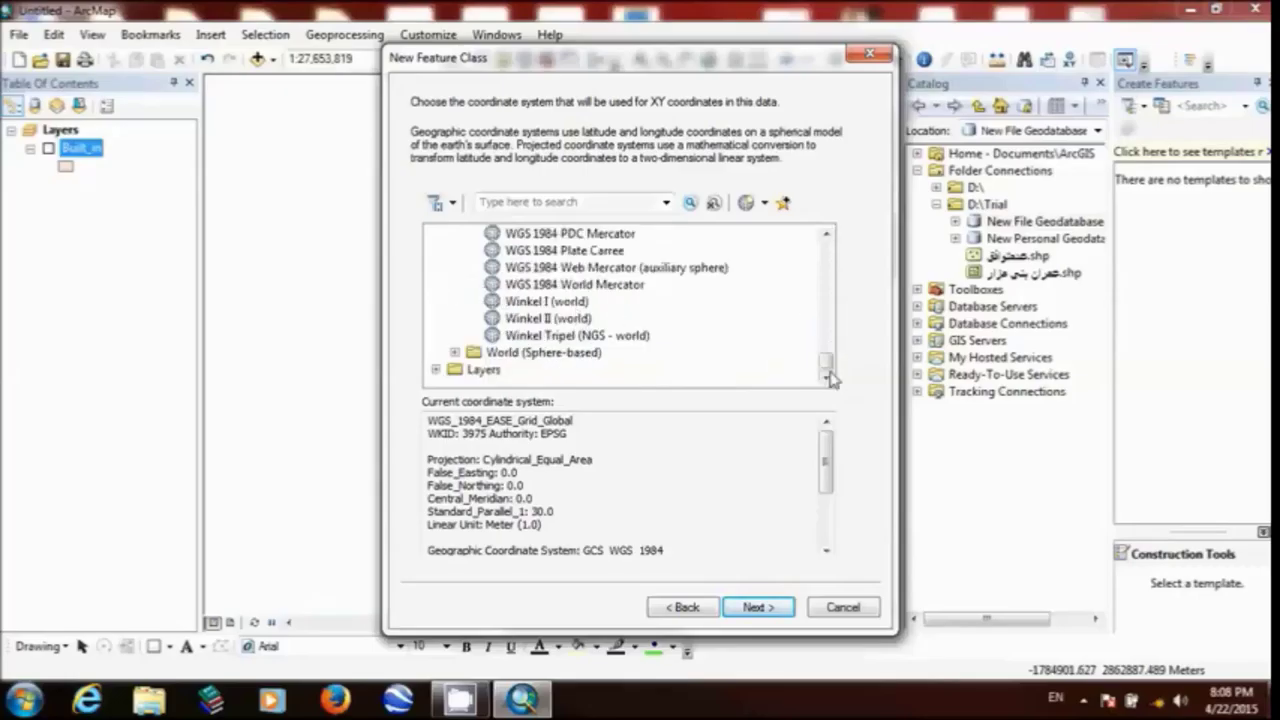
{"action": "left_click_drag", "start_coordinate": [829, 370], "coordinate": [826, 268]}
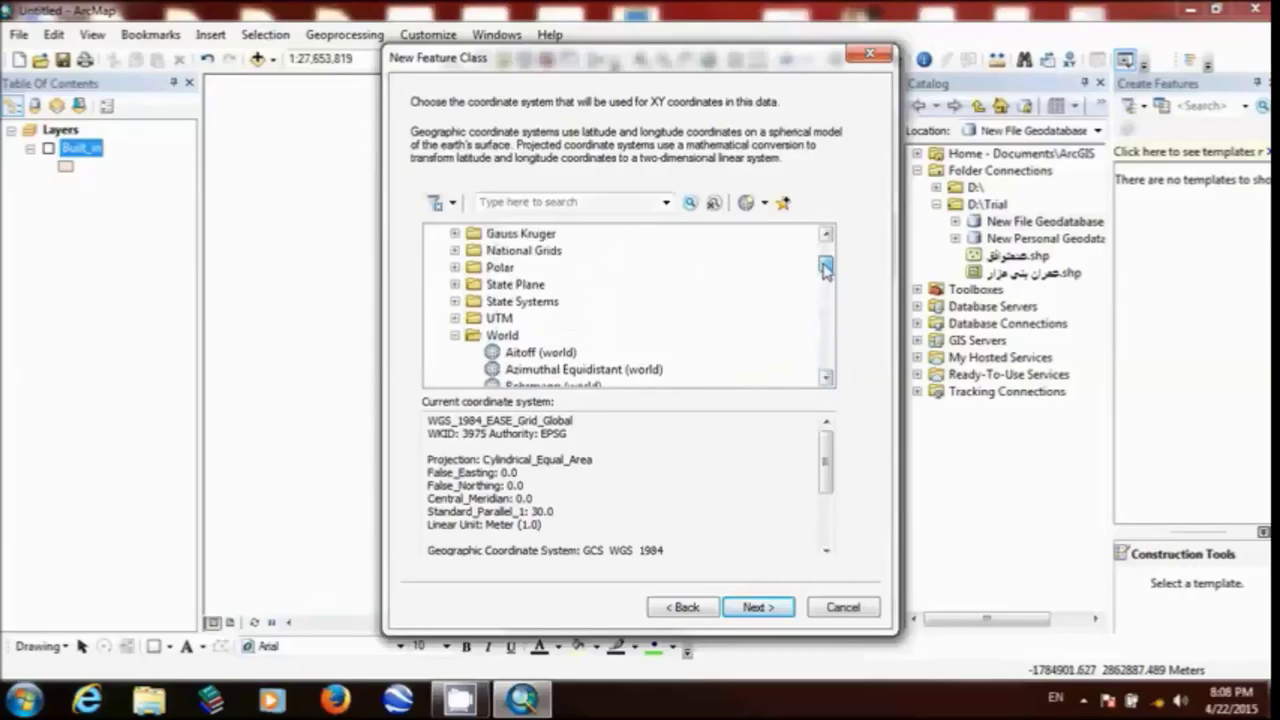
{"action": "left_click", "coordinate": [455, 336]}
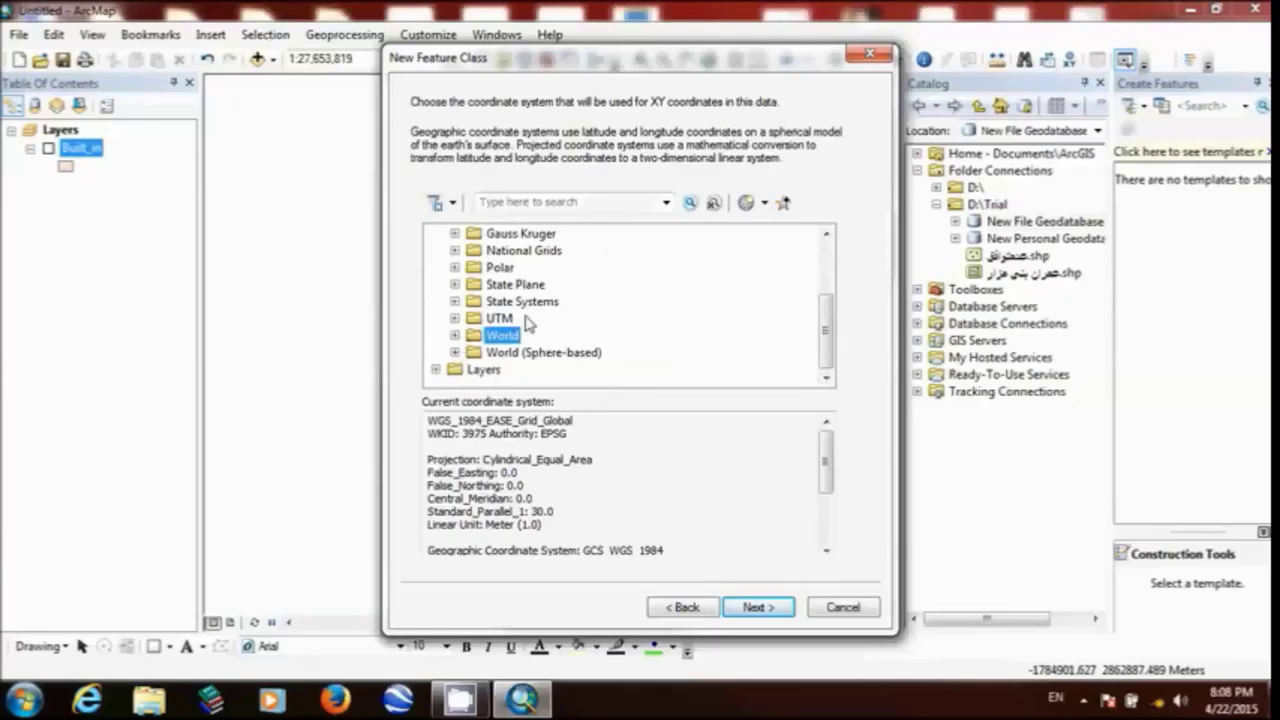
{"action": "scroll", "coordinate": [825, 338], "scroll_direction": "up", "scroll_amount": 2}
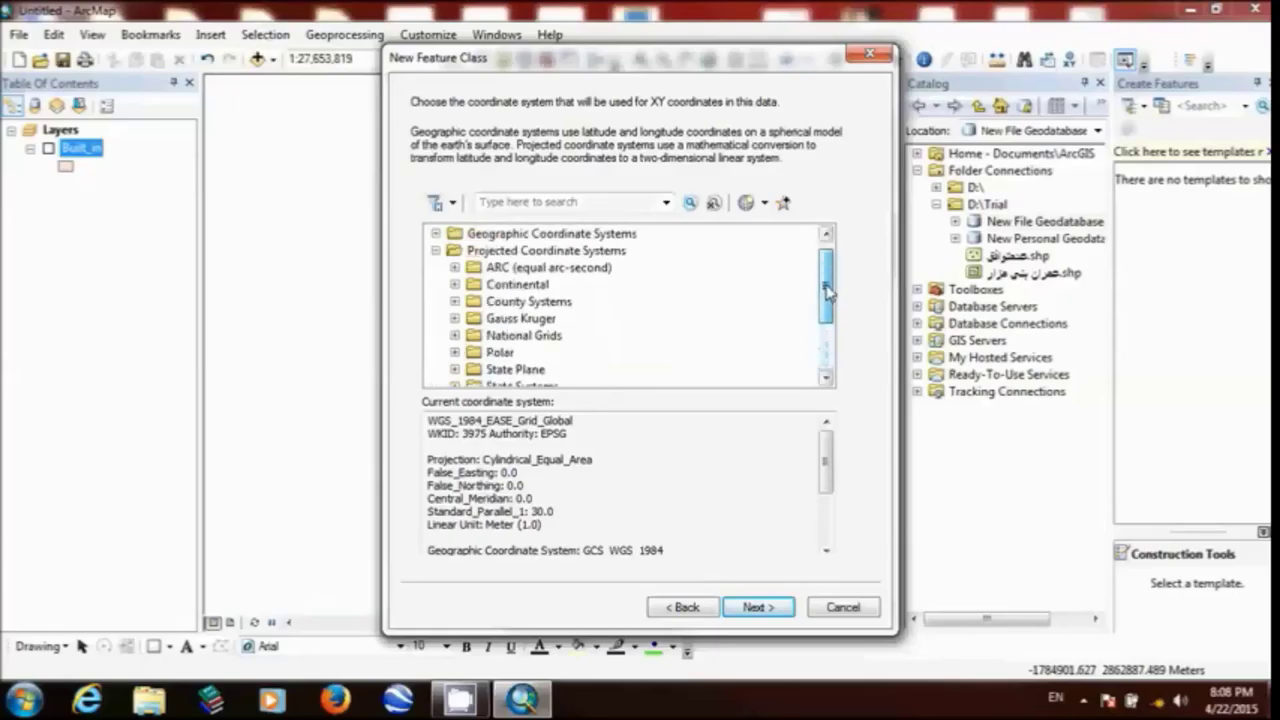
{"action": "left_click", "coordinate": [436, 251]}
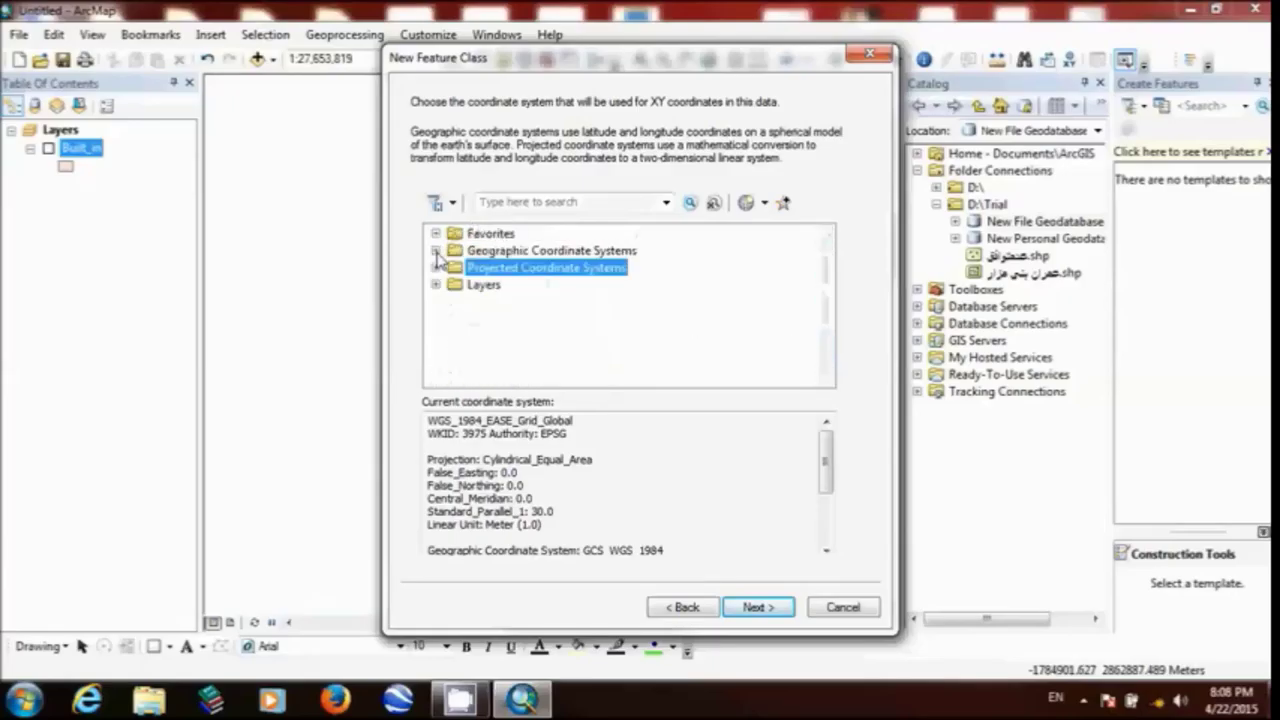
Step: Choose WGS 1984 from the World geographic coordinate systems for the feature class
{"action": "left_click", "coordinate": [436, 251]}
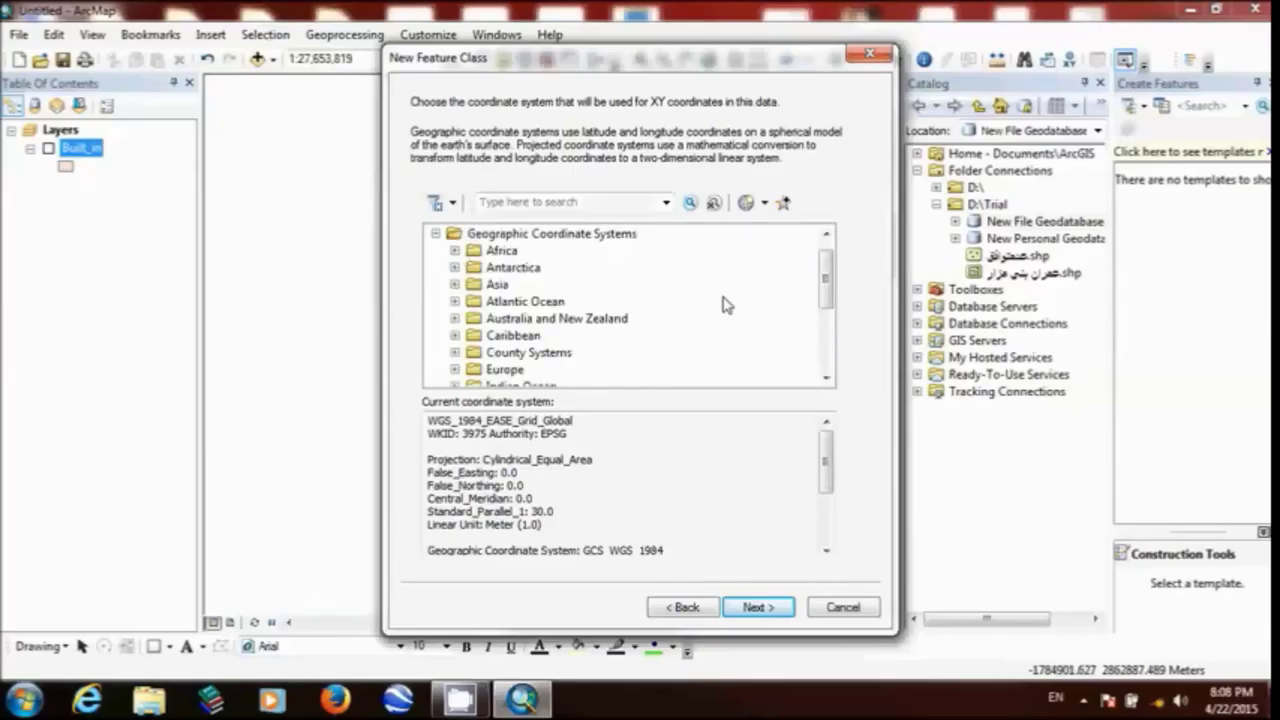
{"action": "left_click_drag", "start_coordinate": [830, 272], "coordinate": [829, 325]}
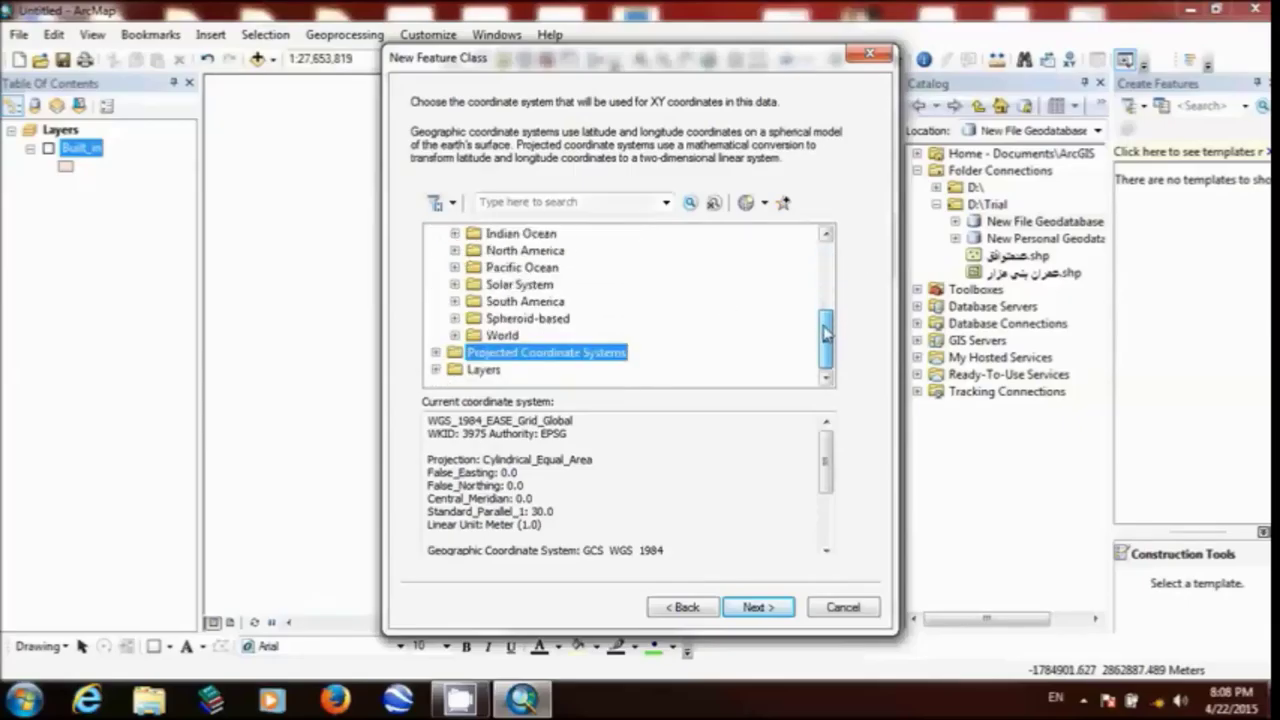
{"action": "left_click", "coordinate": [455, 336]}
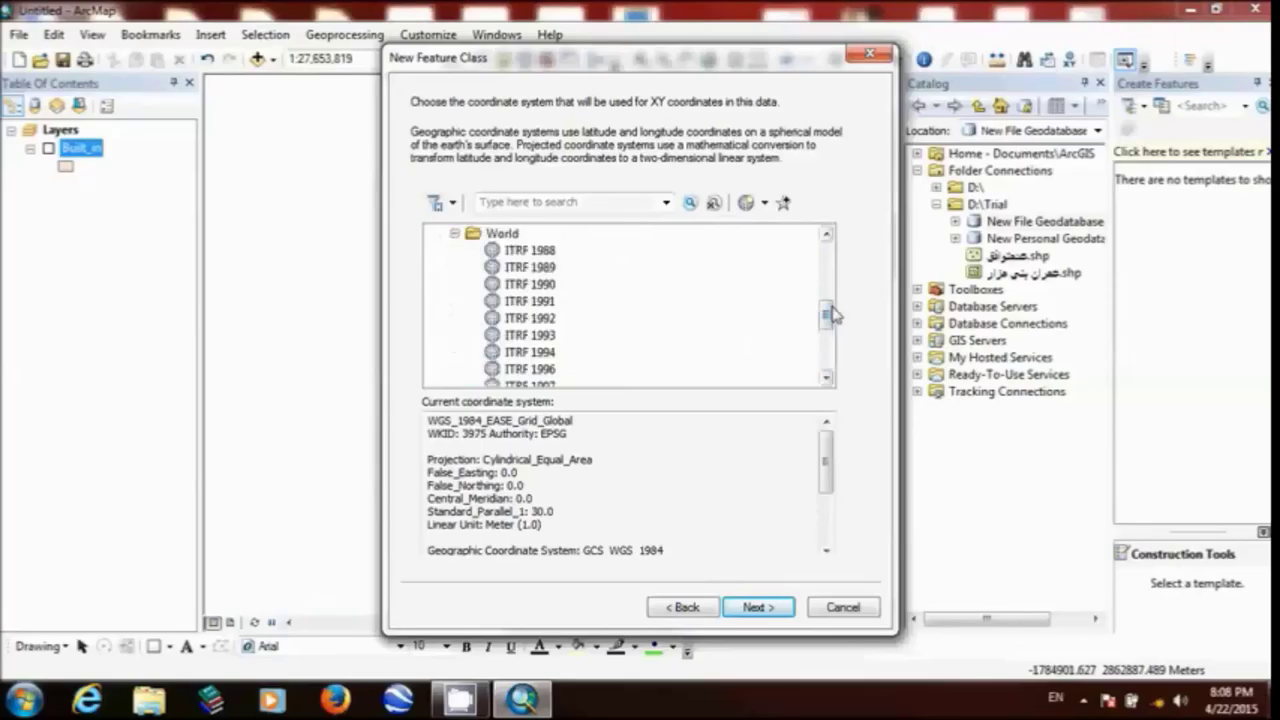
{"action": "left_click_drag", "start_coordinate": [829, 314], "coordinate": [824, 347]}
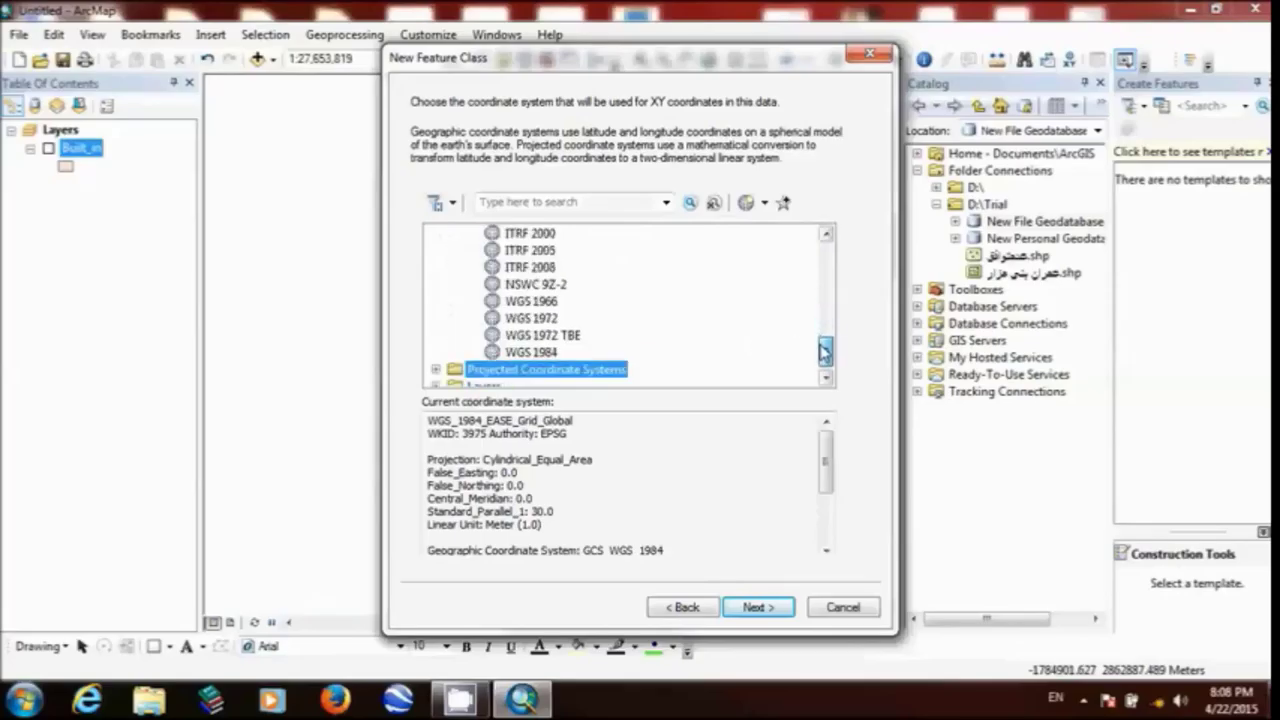
{"action": "left_click", "coordinate": [555, 350]}
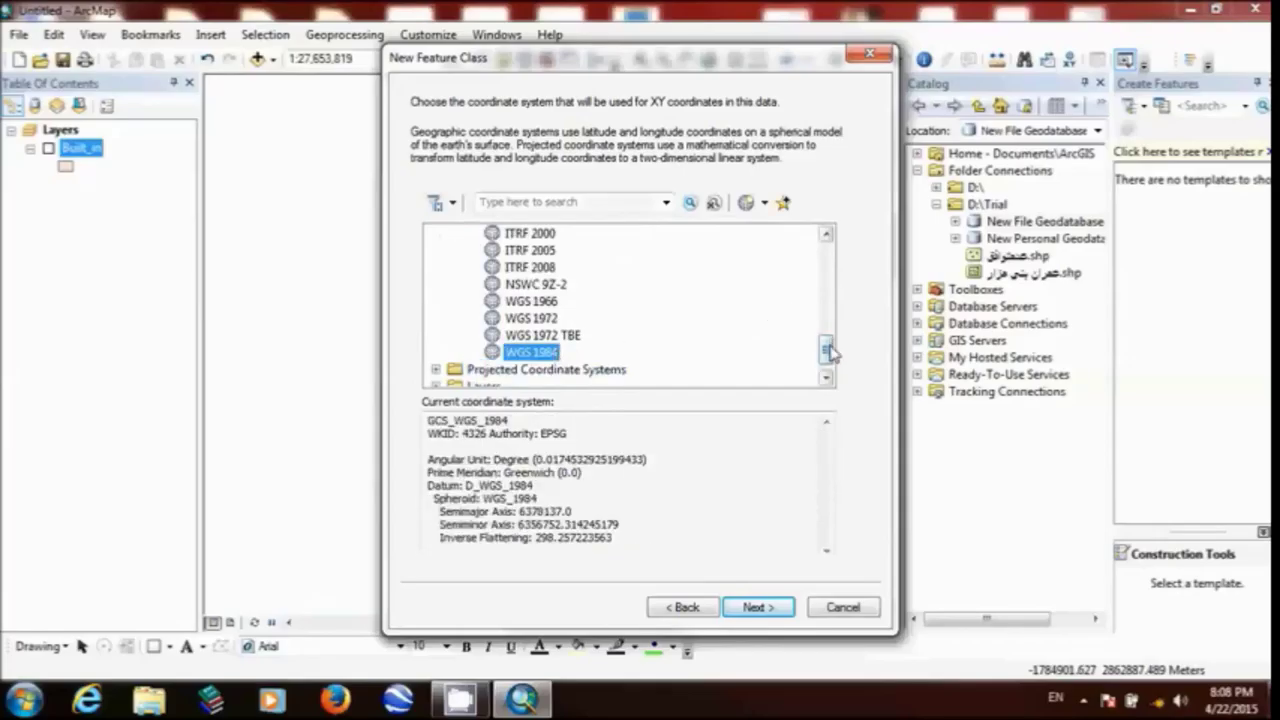
Step: Collapse the World geographic systems and choose Yemen NGN 1996 from the Africa geographic coordinate systems
{"action": "left_click_drag", "start_coordinate": [828, 350], "coordinate": [828, 292]}
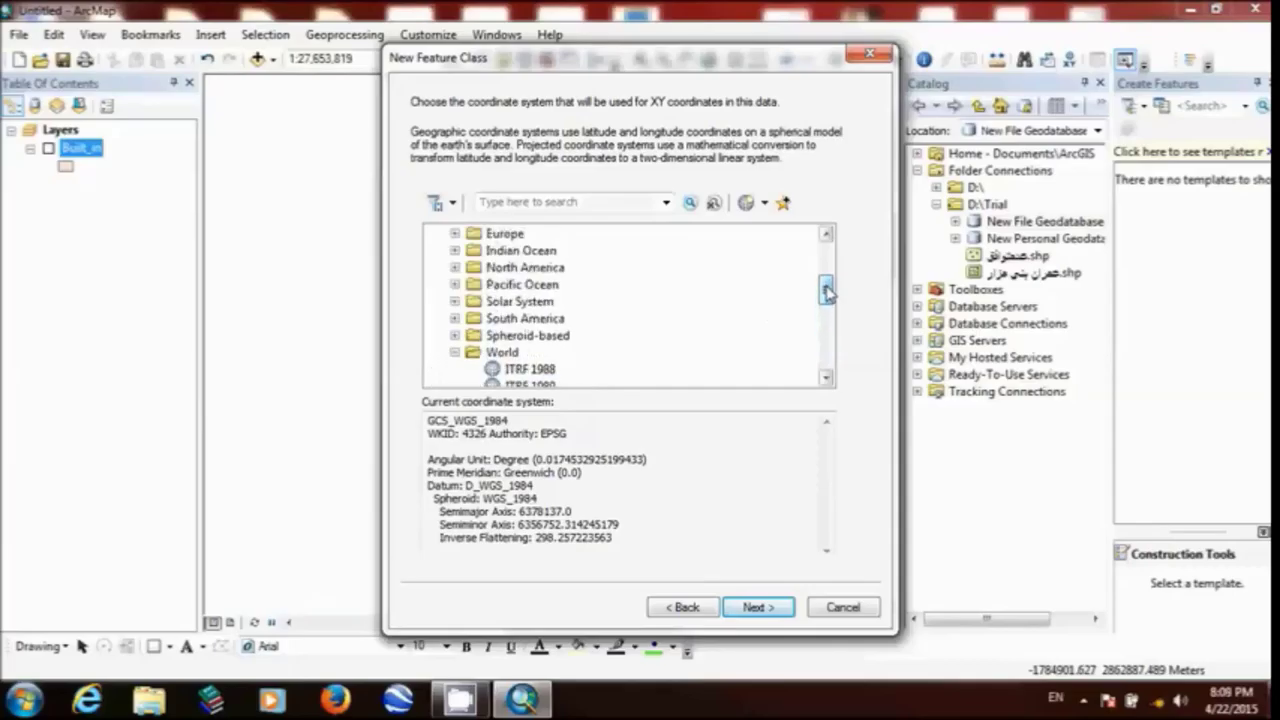
{"action": "left_click", "coordinate": [455, 354]}
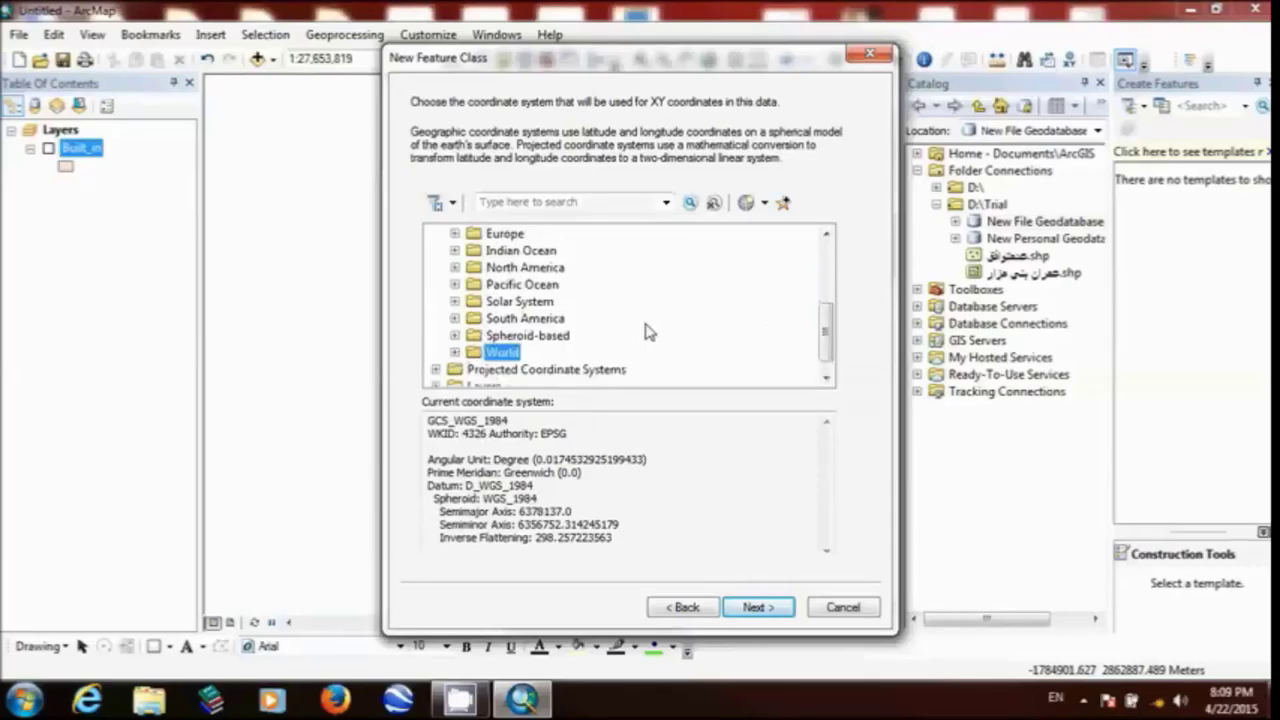
{"action": "left_click_drag", "start_coordinate": [826, 334], "coordinate": [826, 252]}
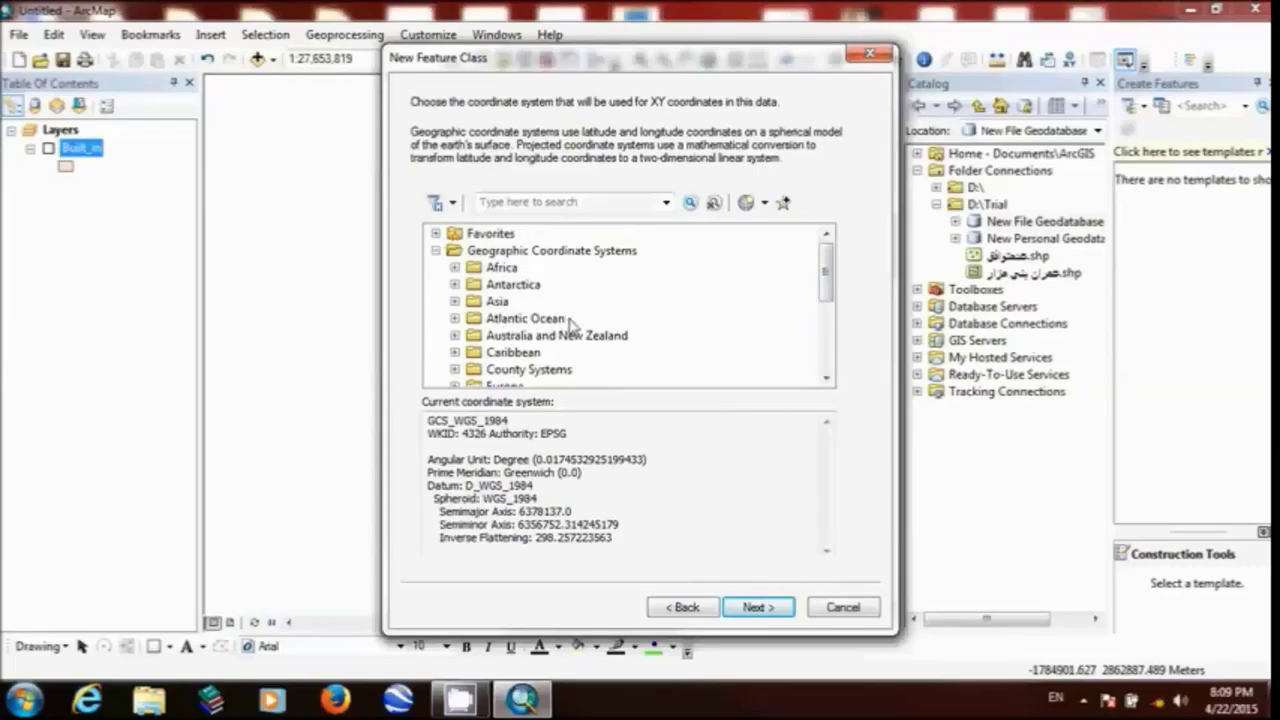
{"action": "left_click", "coordinate": [455, 268]}
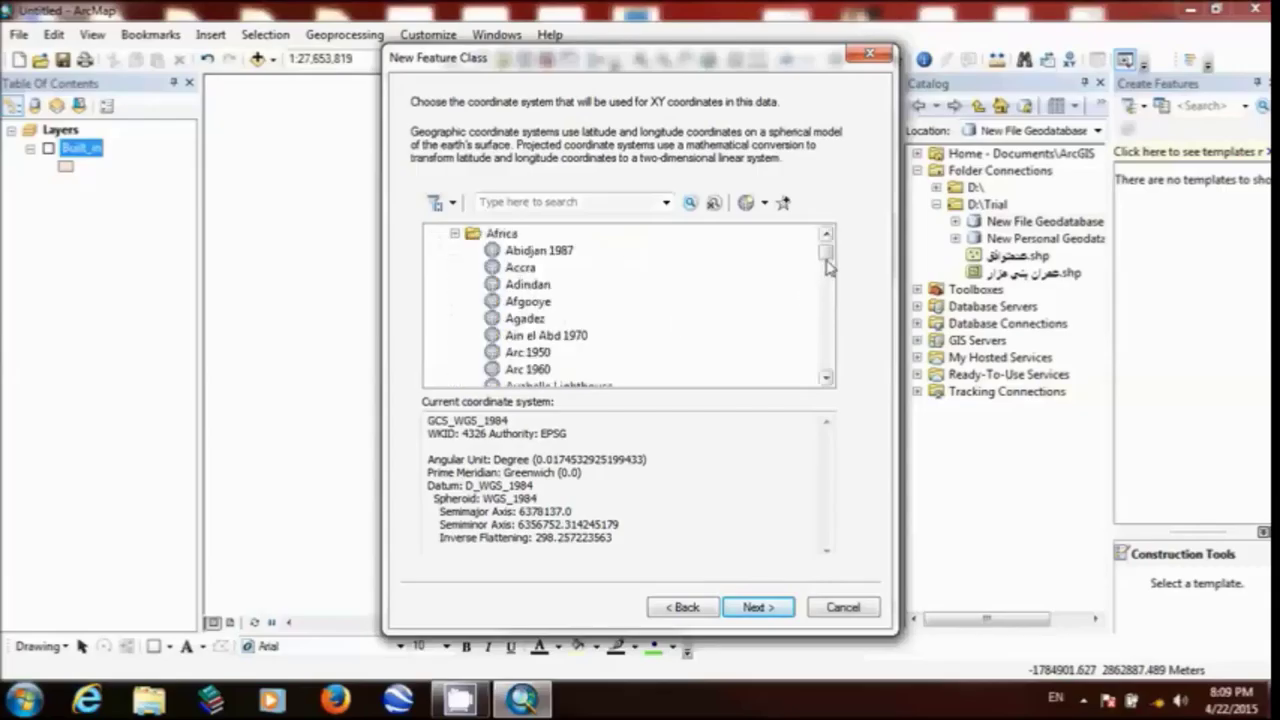
{"action": "left_click_drag", "start_coordinate": [827, 262], "coordinate": [835, 356]}
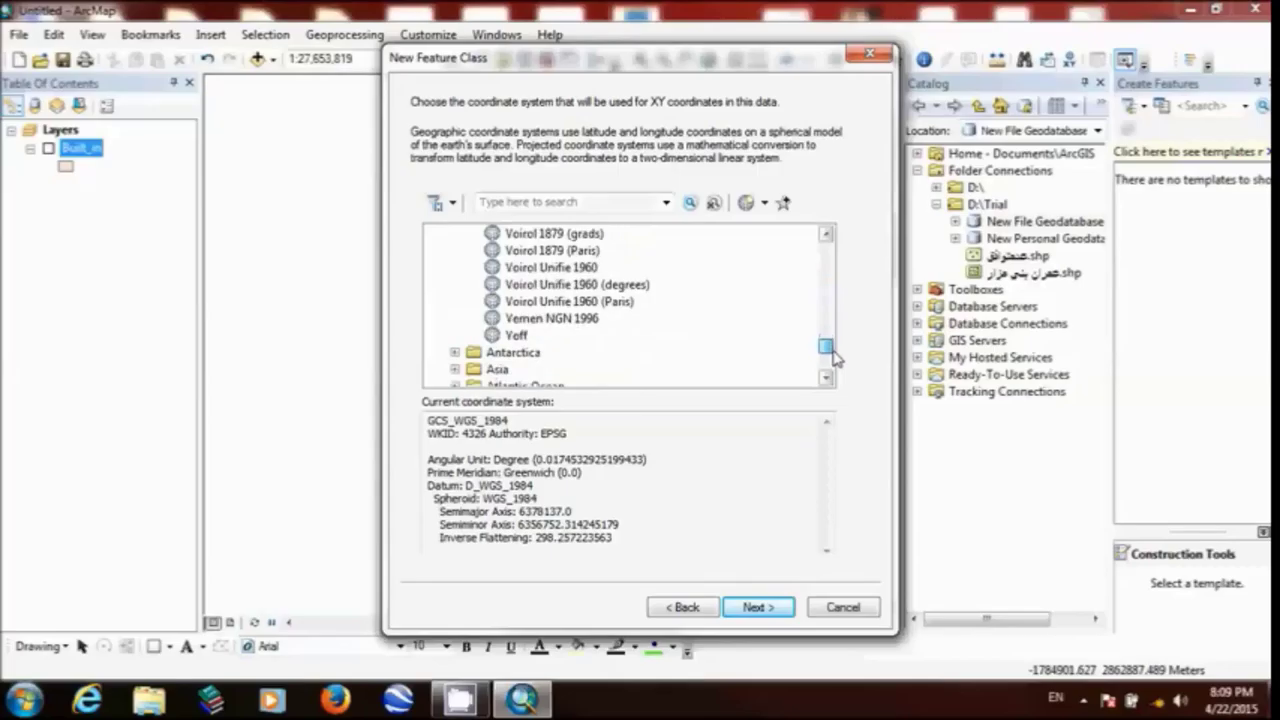
{"action": "left_click", "coordinate": [532, 321]}
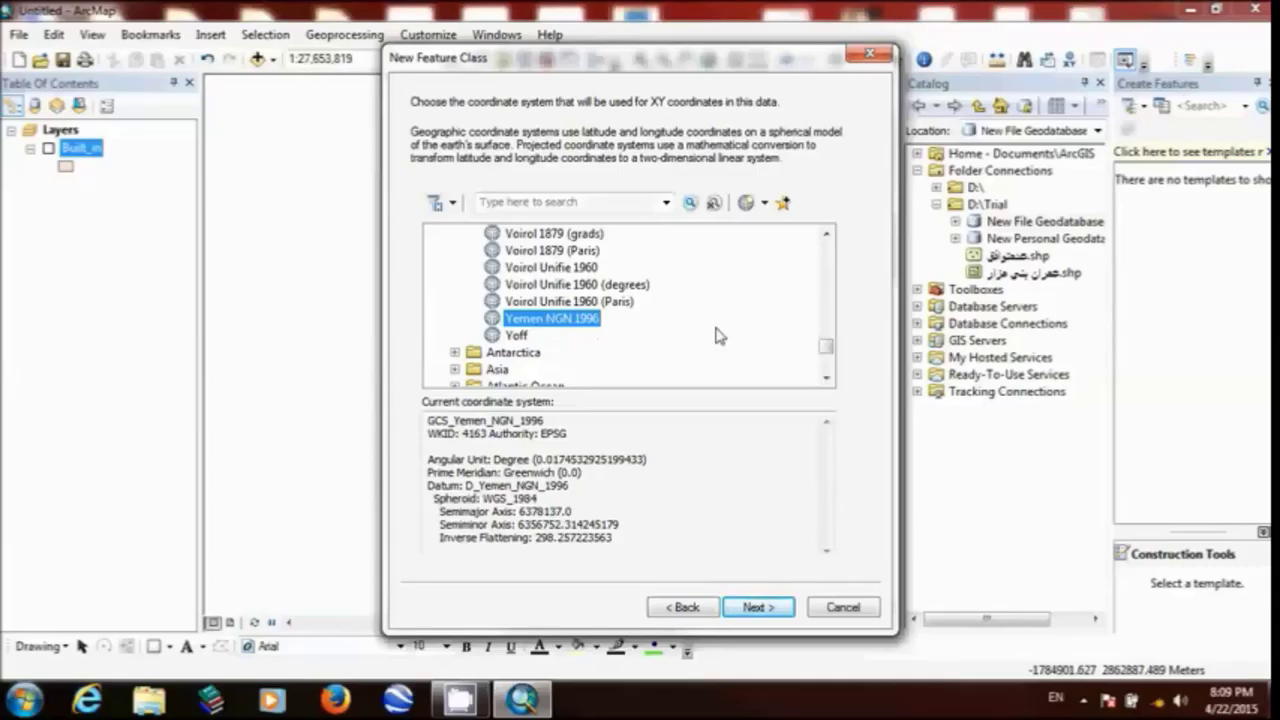
Step: Choose Egypt 1907 from the Africa geographic coordinate systems for the feature class
{"action": "scroll", "coordinate": [826, 346], "scroll_direction": "up", "scroll_amount": 1}
{"action": "left_click_drag", "start_coordinate": [826, 346], "coordinate": [829, 276]}
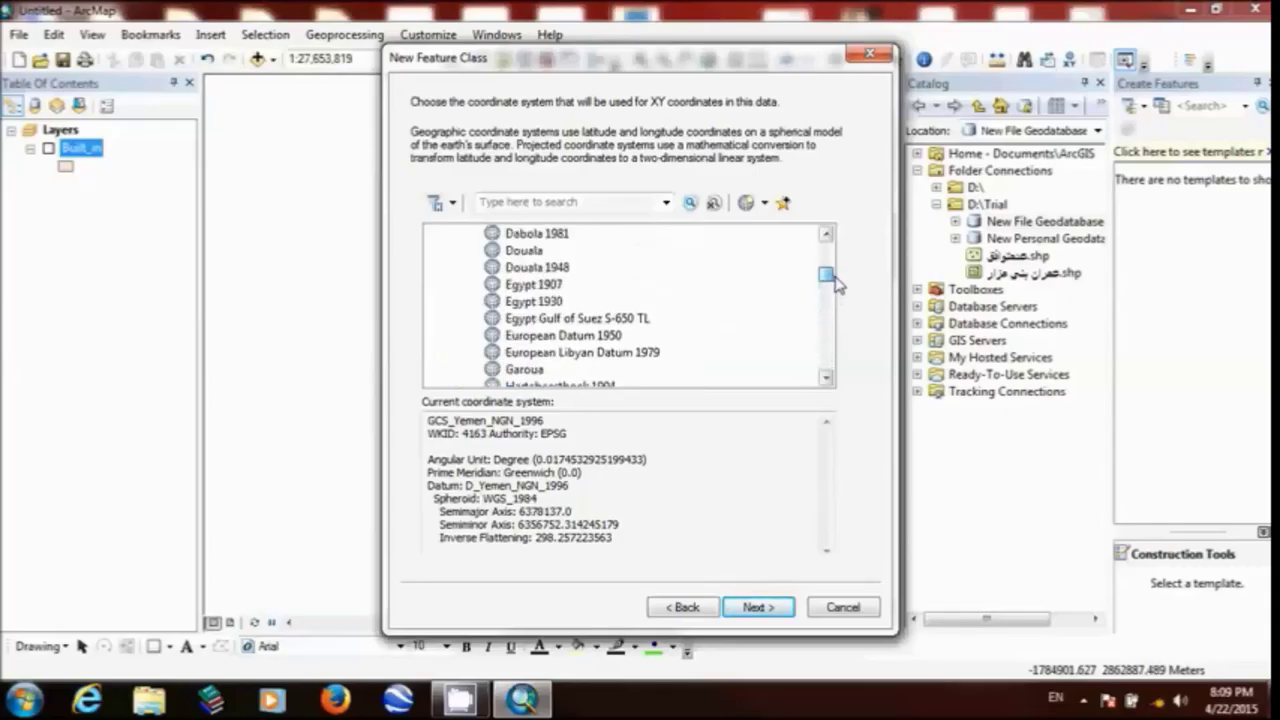
{"action": "left_click", "coordinate": [537, 289]}
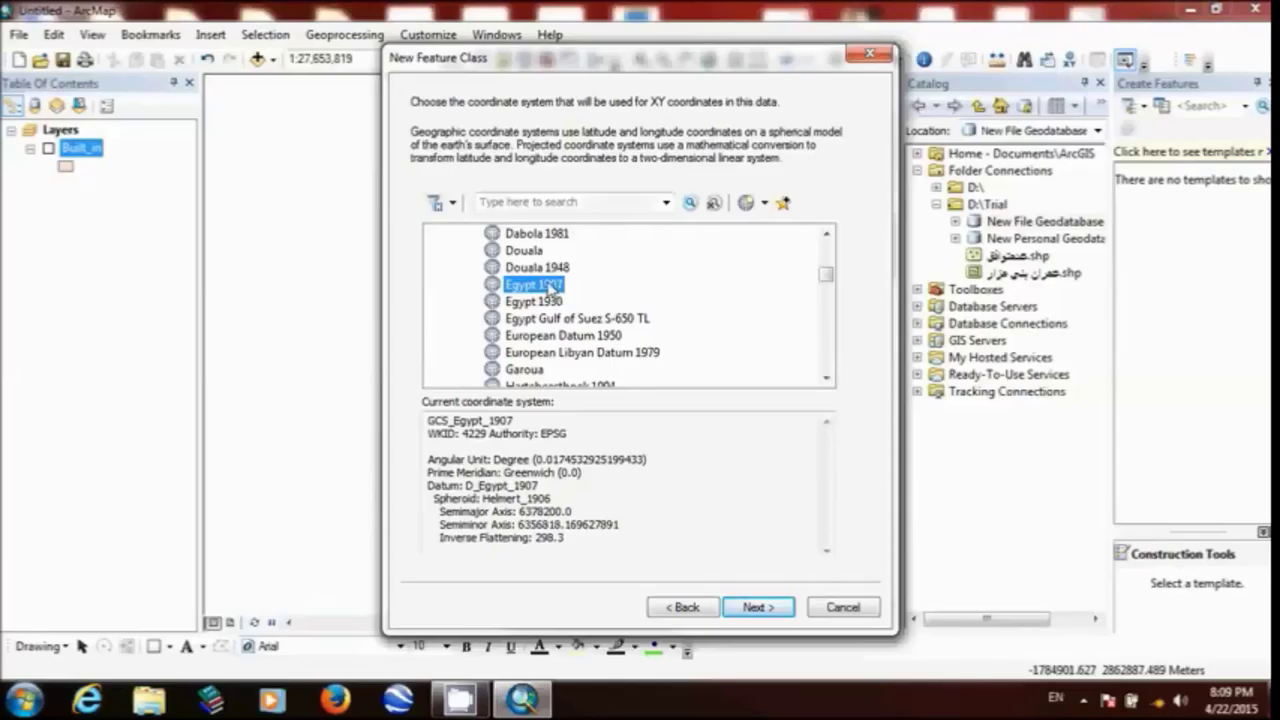
Step: Collapse the Africa and Geographic Coordinate Systems folders and expand Projected Coordinate Systems to reach the UTM folder
{"action": "left_click_drag", "start_coordinate": [826, 283], "coordinate": [836, 256]}
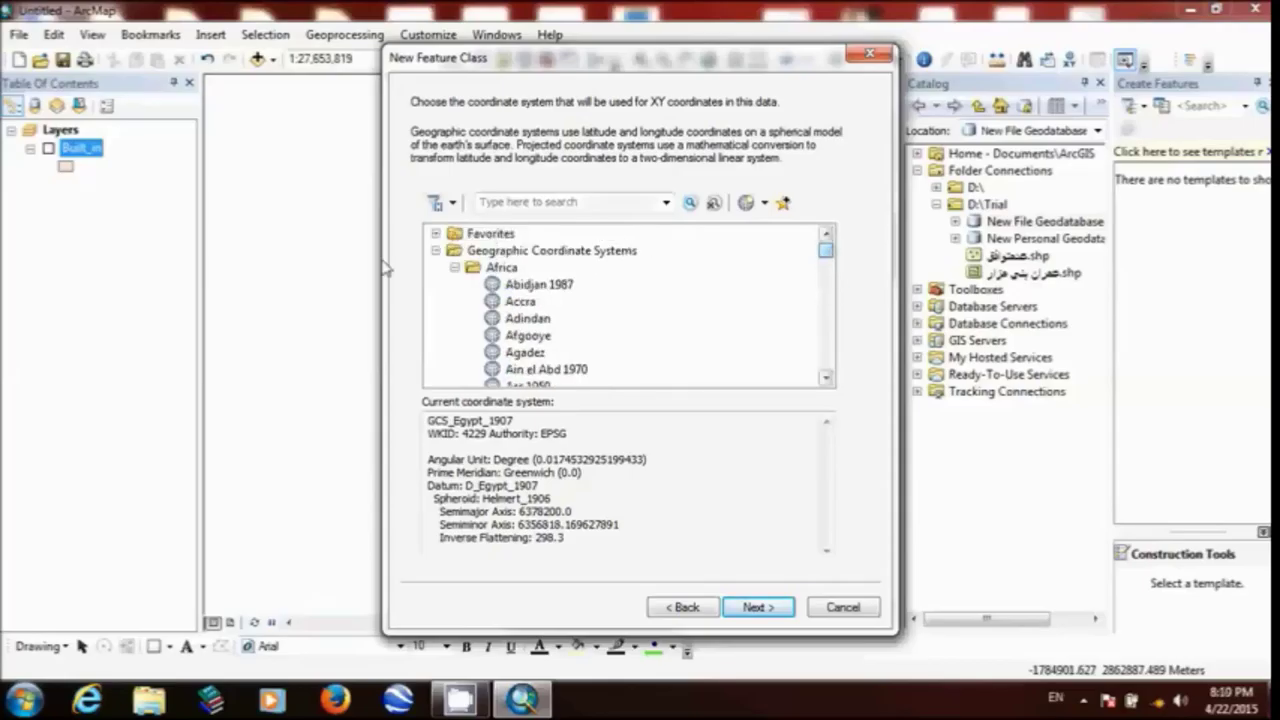
{"action": "left_click", "coordinate": [455, 267]}
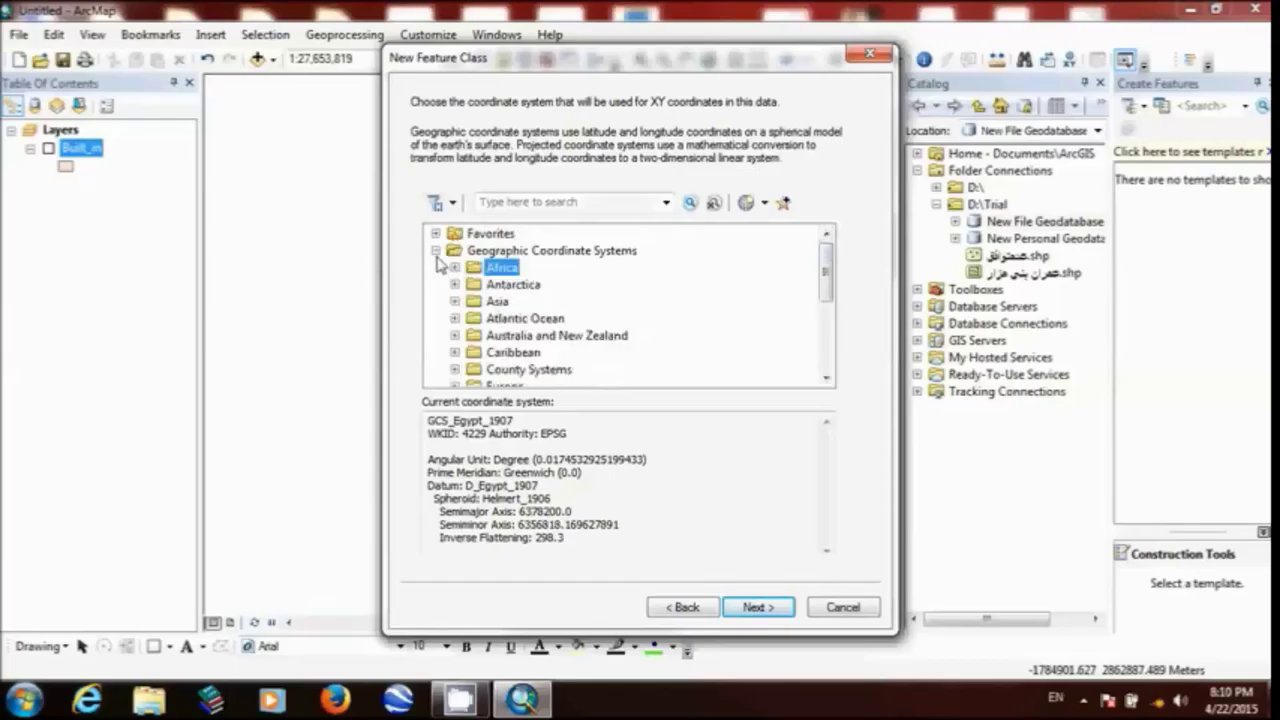
{"action": "left_click", "coordinate": [435, 251]}
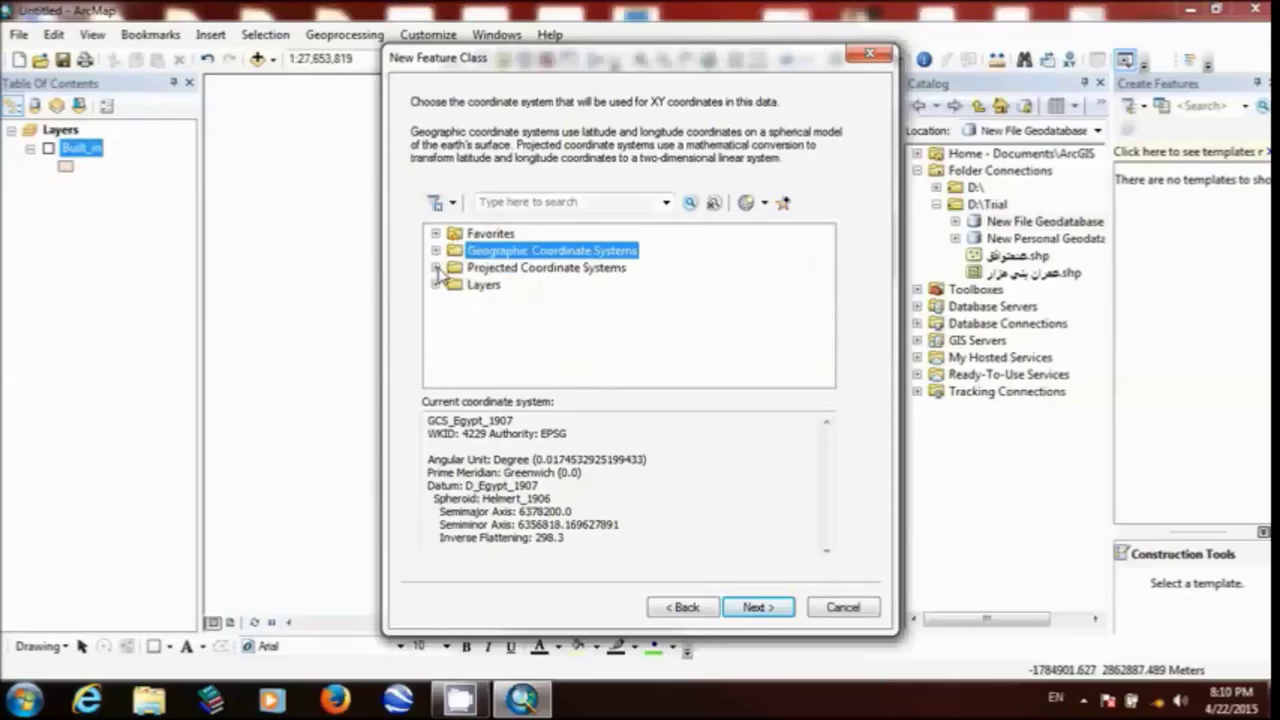
{"action": "left_click", "coordinate": [436, 268]}
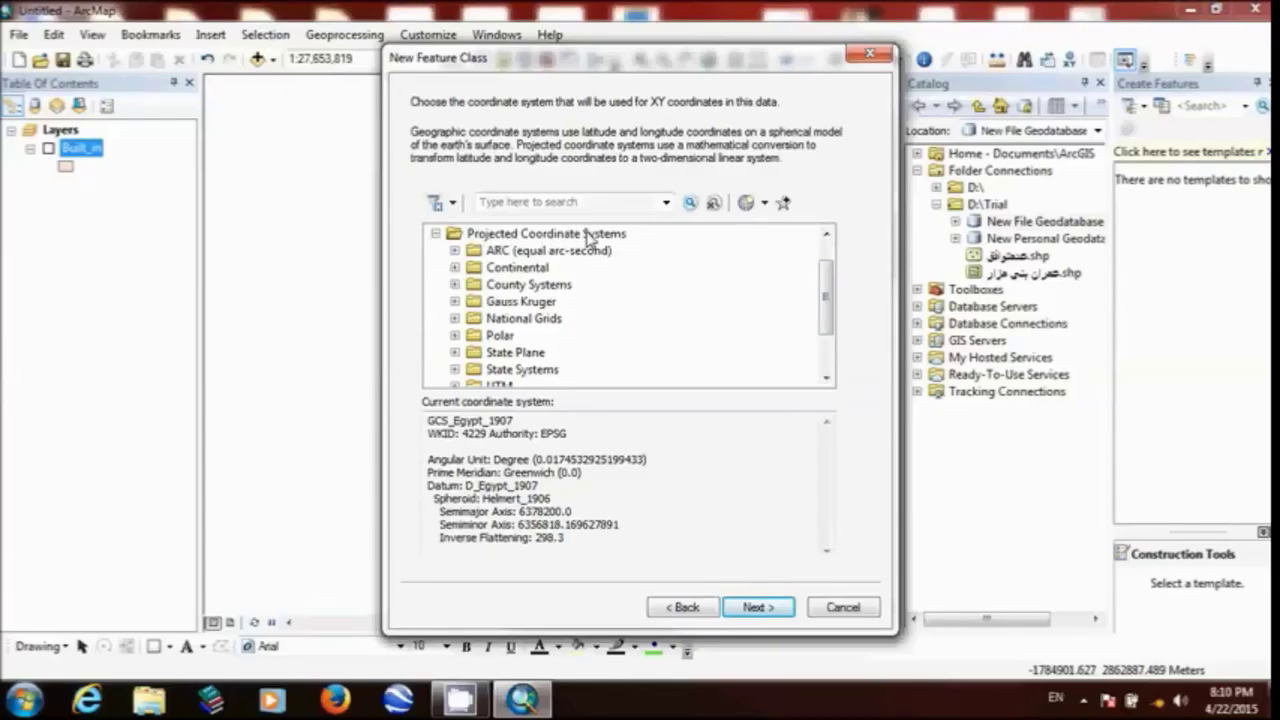
{"action": "left_click", "coordinate": [826, 378]}
{"action": "left_click", "coordinate": [826, 378]}
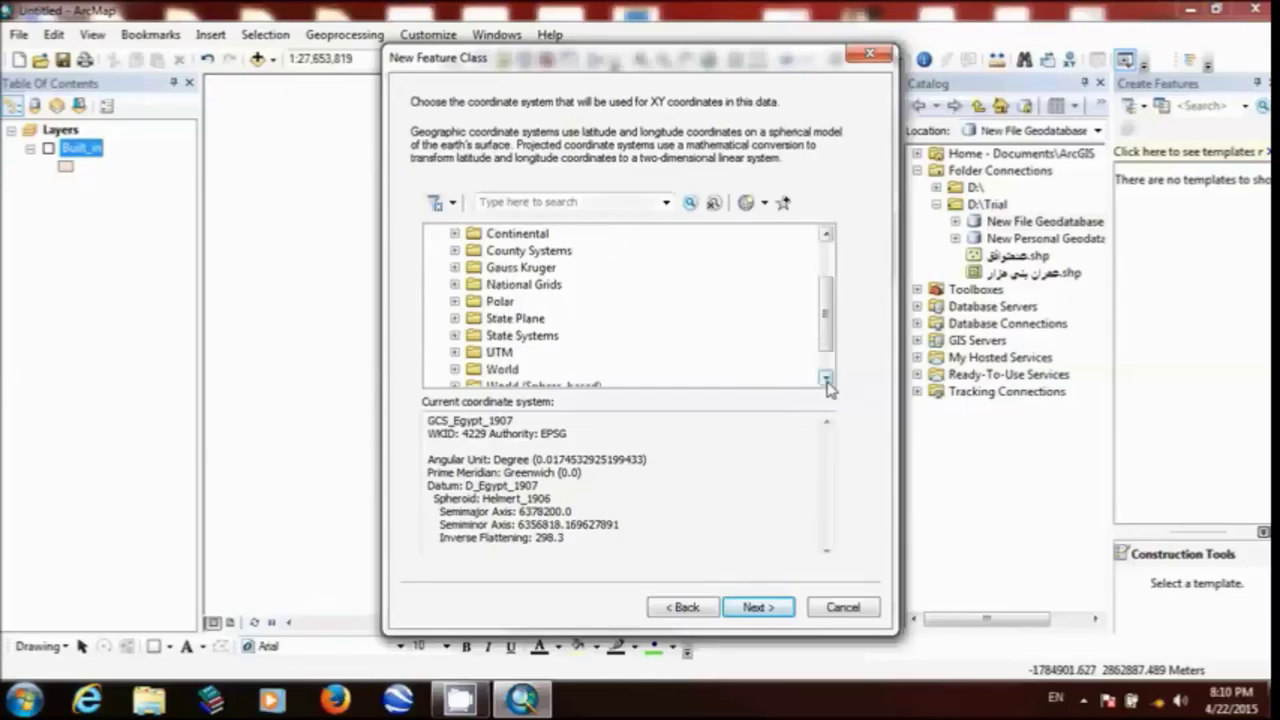
{"action": "left_click", "coordinate": [826, 378]}
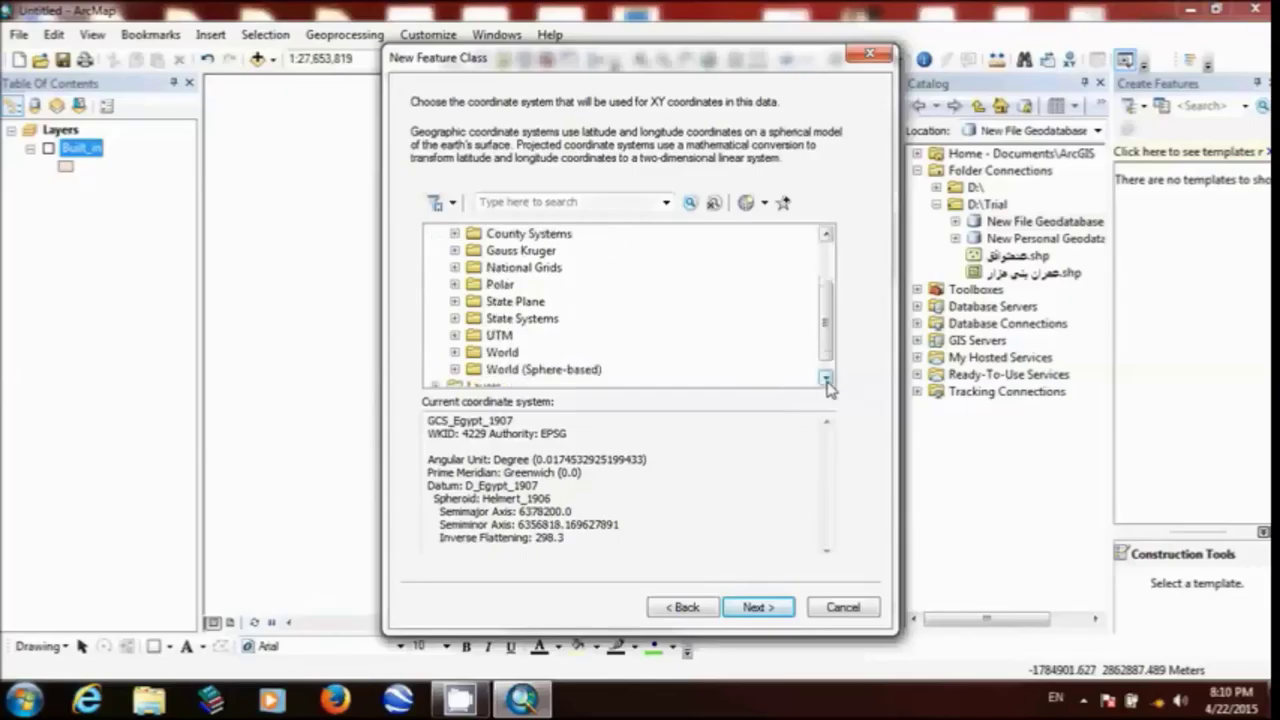
Step: Choose WGS 1984 UTM Zone 36N from the UTM WGS 1984 Northern Hemisphere systems and continue to the XY tolerance
{"action": "left_click", "coordinate": [455, 335]}
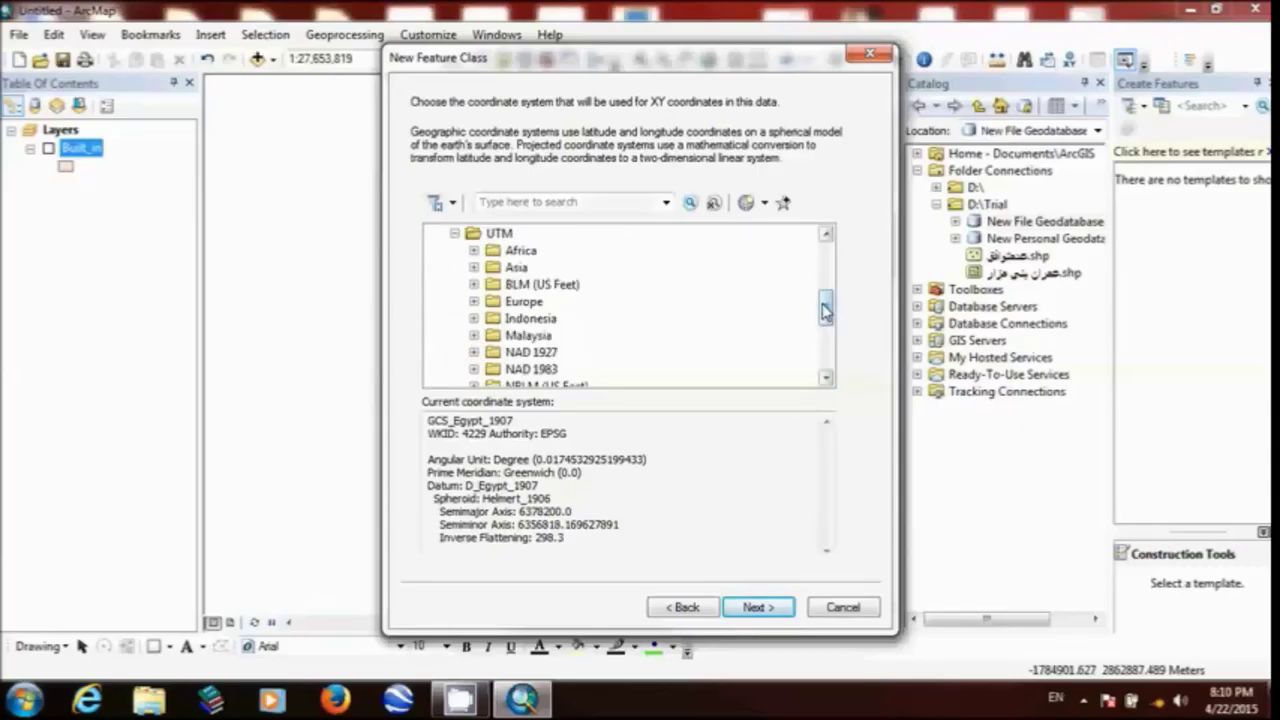
{"action": "left_click_drag", "start_coordinate": [824, 311], "coordinate": [822, 347]}
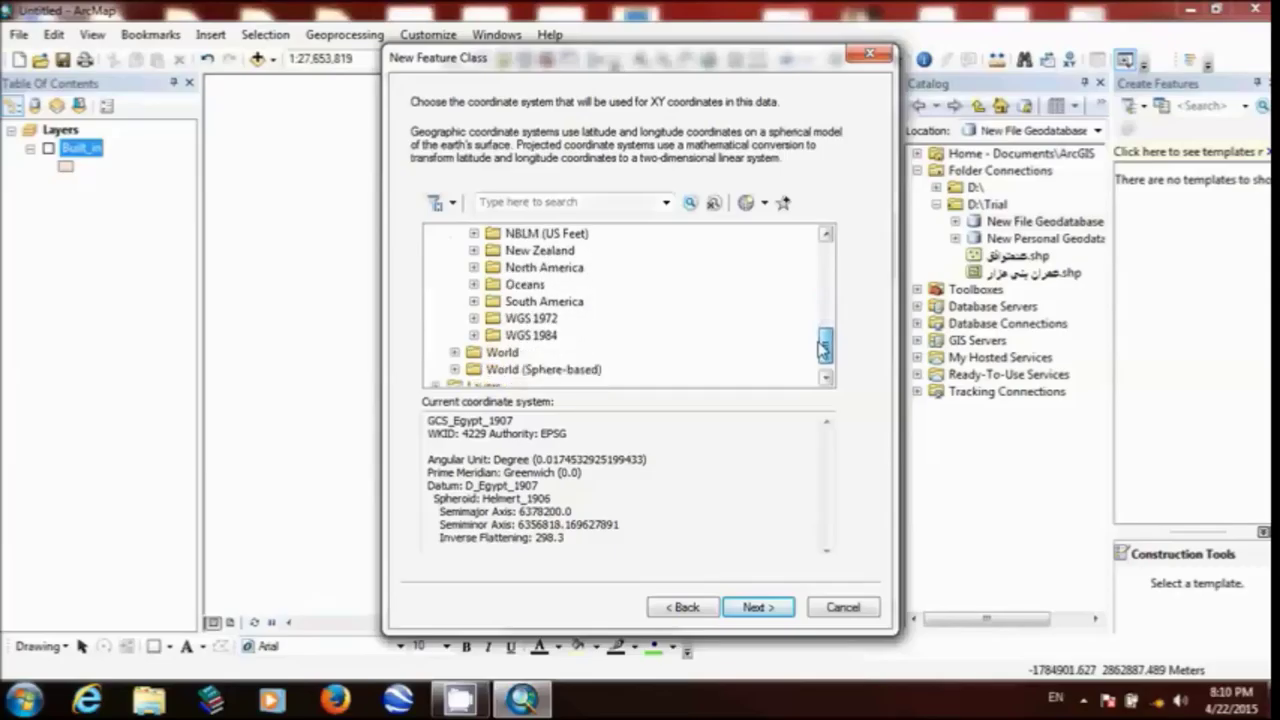
{"action": "left_click", "coordinate": [475, 336]}
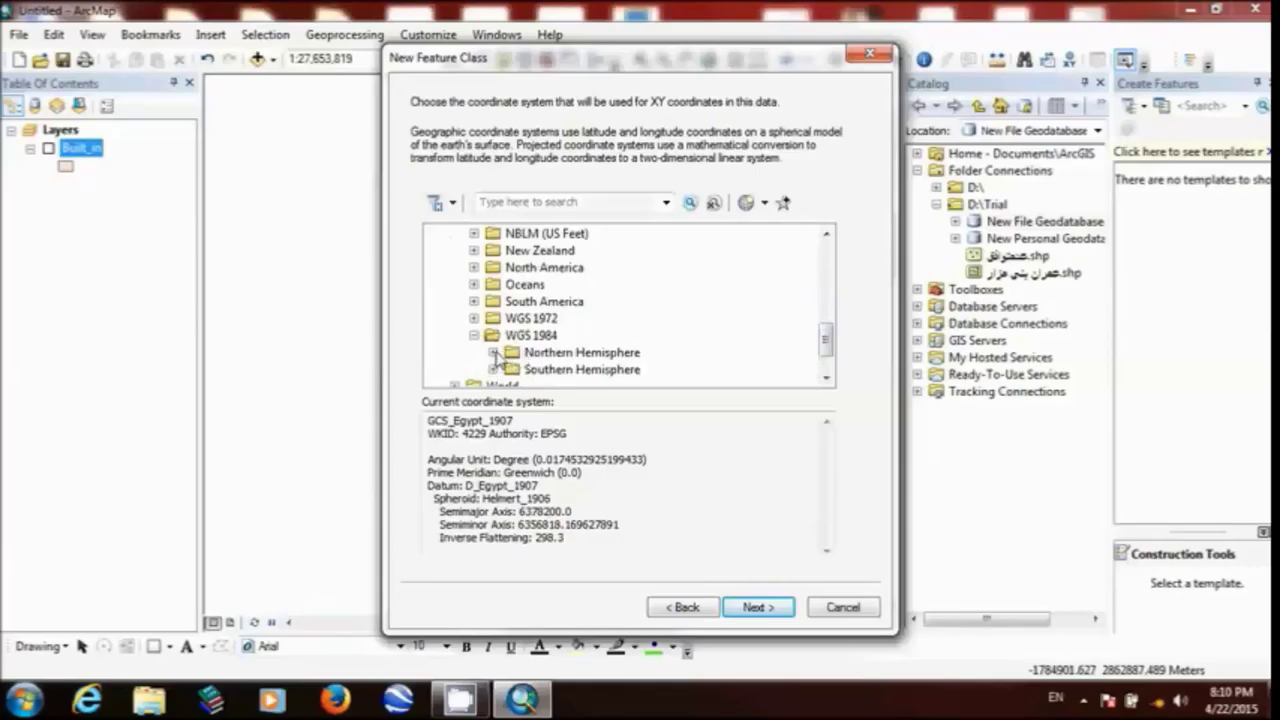
{"action": "left_click", "coordinate": [493, 353]}
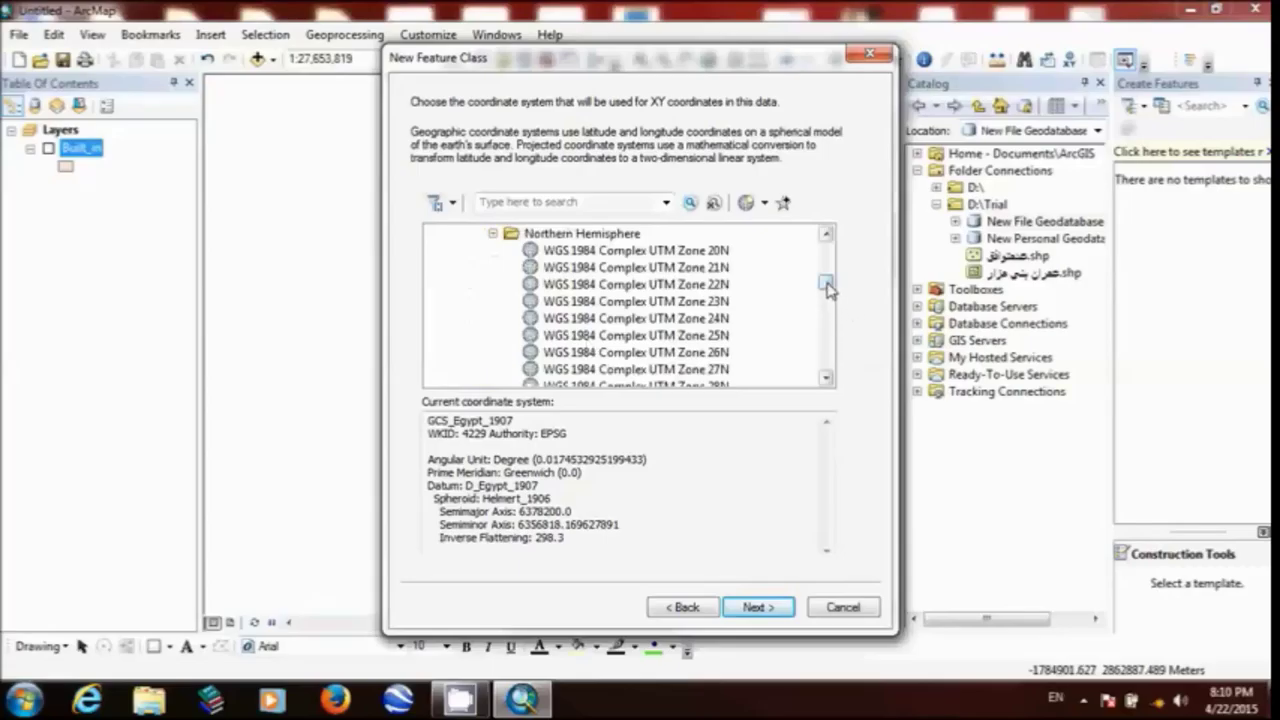
{"action": "left_click_drag", "start_coordinate": [826, 287], "coordinate": [826, 338]}
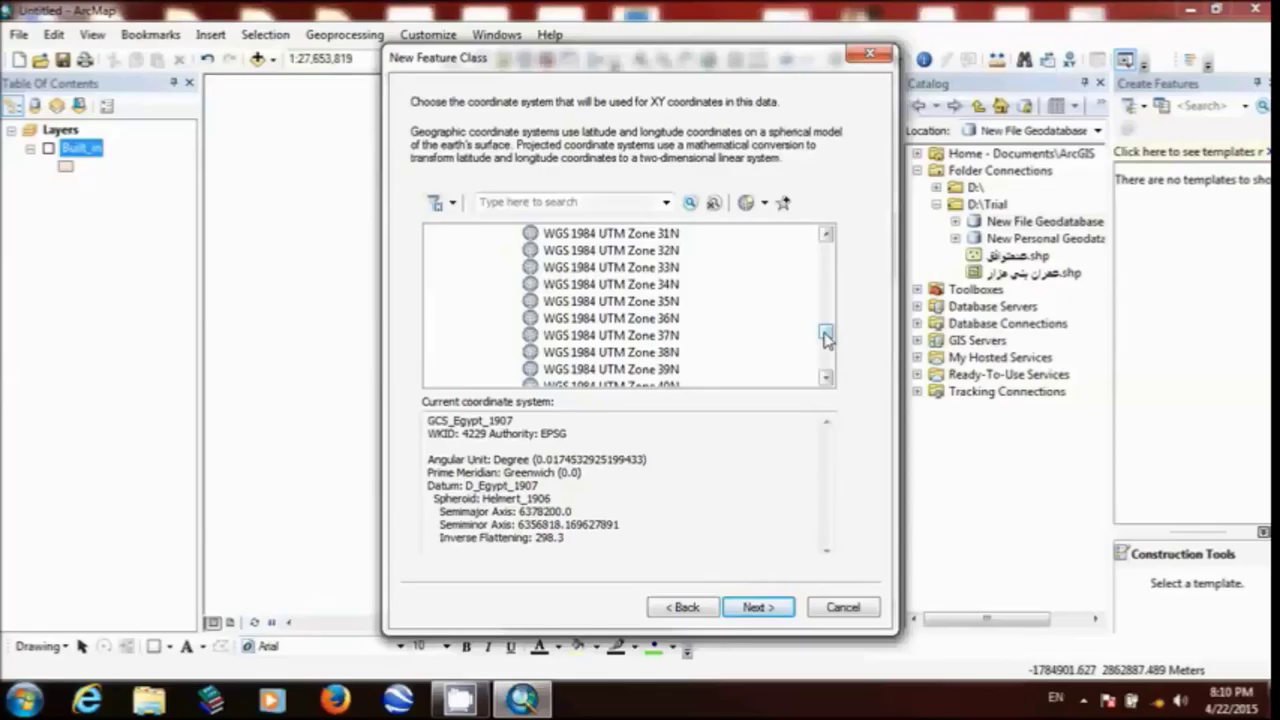
{"action": "left_click", "coordinate": [670, 320]}
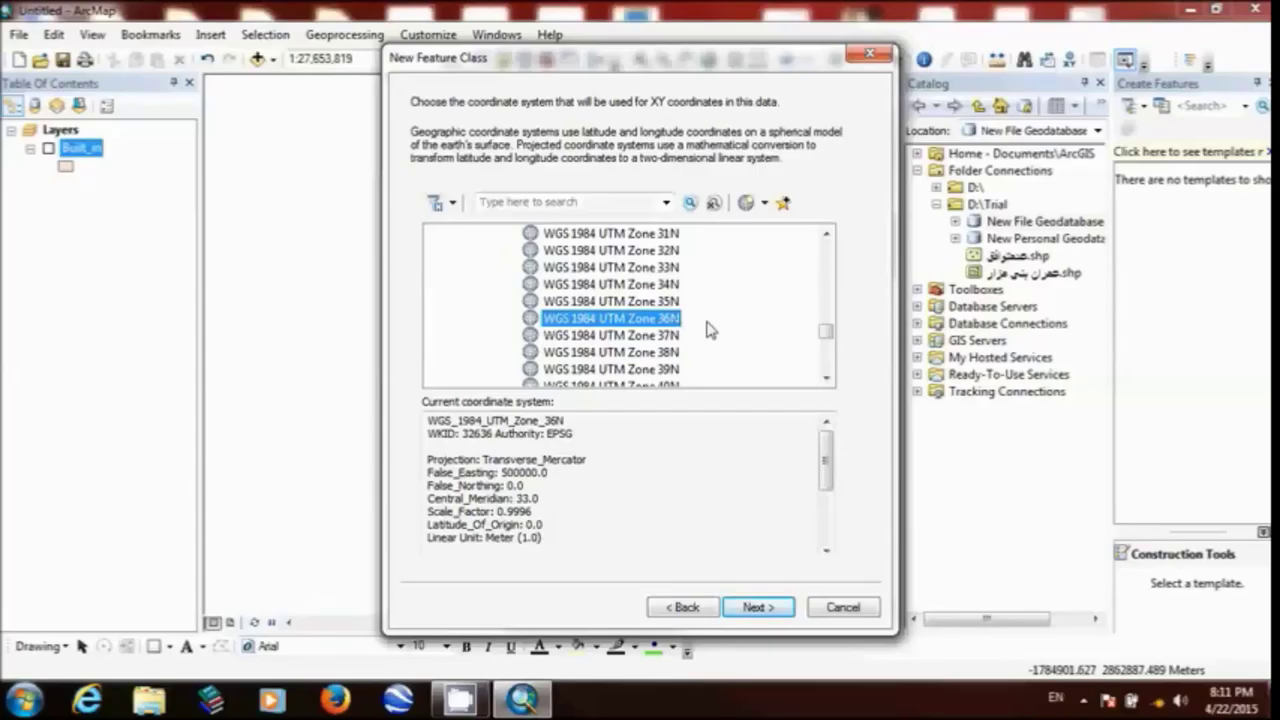
{"action": "left_click", "coordinate": [783, 609]}
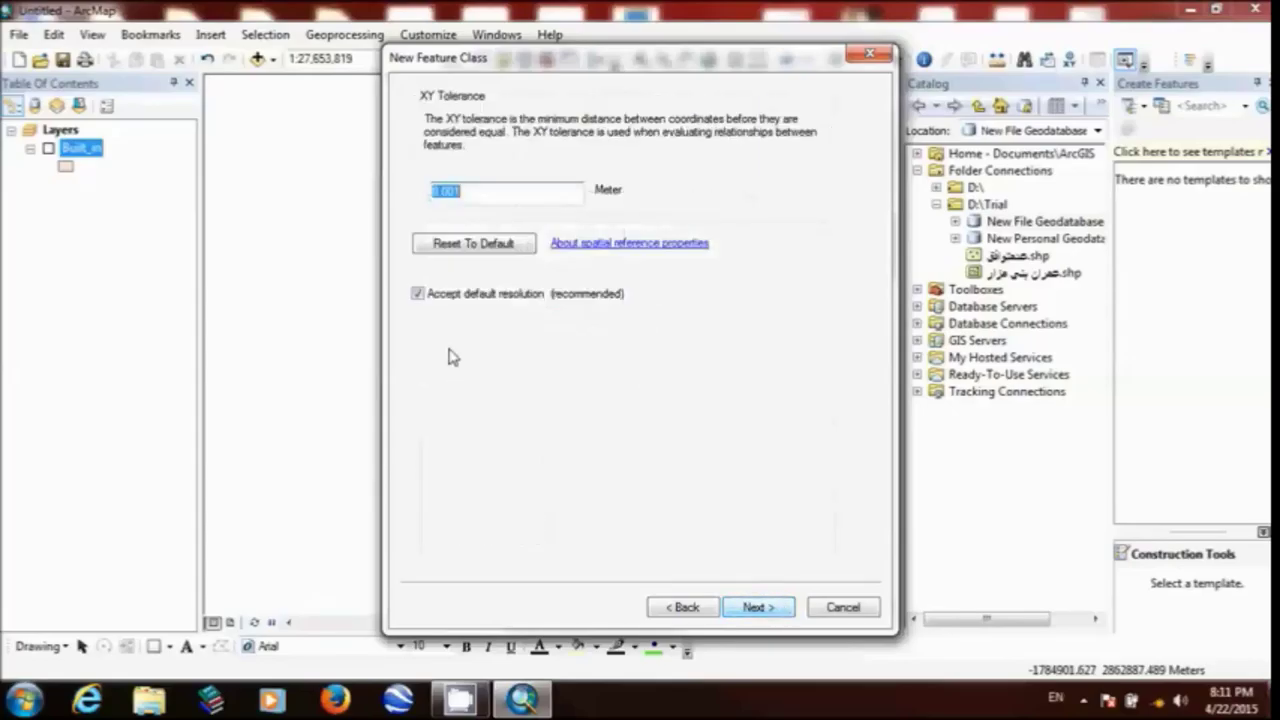
Step: Enter 0.001 meter as the XY tolerance of the feature class
{"action": "left_click", "coordinate": [459, 191]}
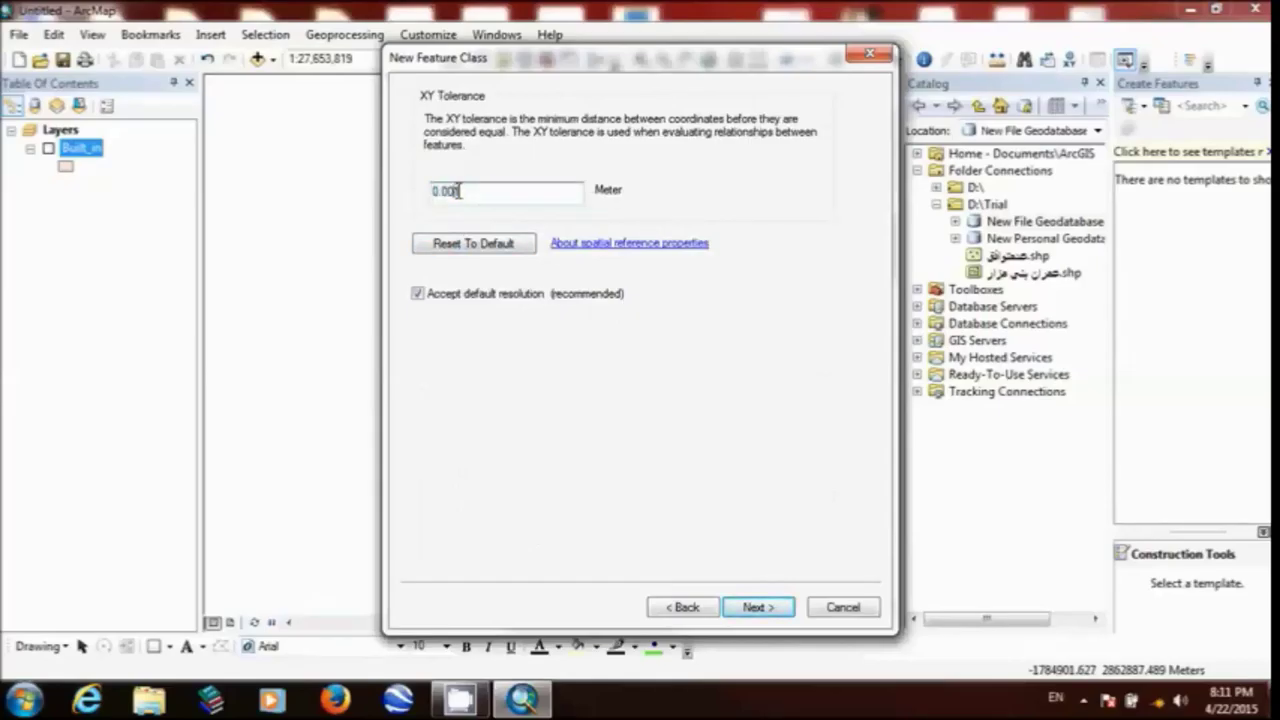
{"action": "type", "text": "000"}
{"action": "key", "text": "BackSpace"}
{"action": "key", "text": "BackSpace"}
{"action": "key", "text": "BackSpace"}
{"action": "type", "text": "1"}
Step: Keep the default storage configuration, add no extra fields, and finish creating the feature class
{"action": "left_click", "coordinate": [784, 607]}
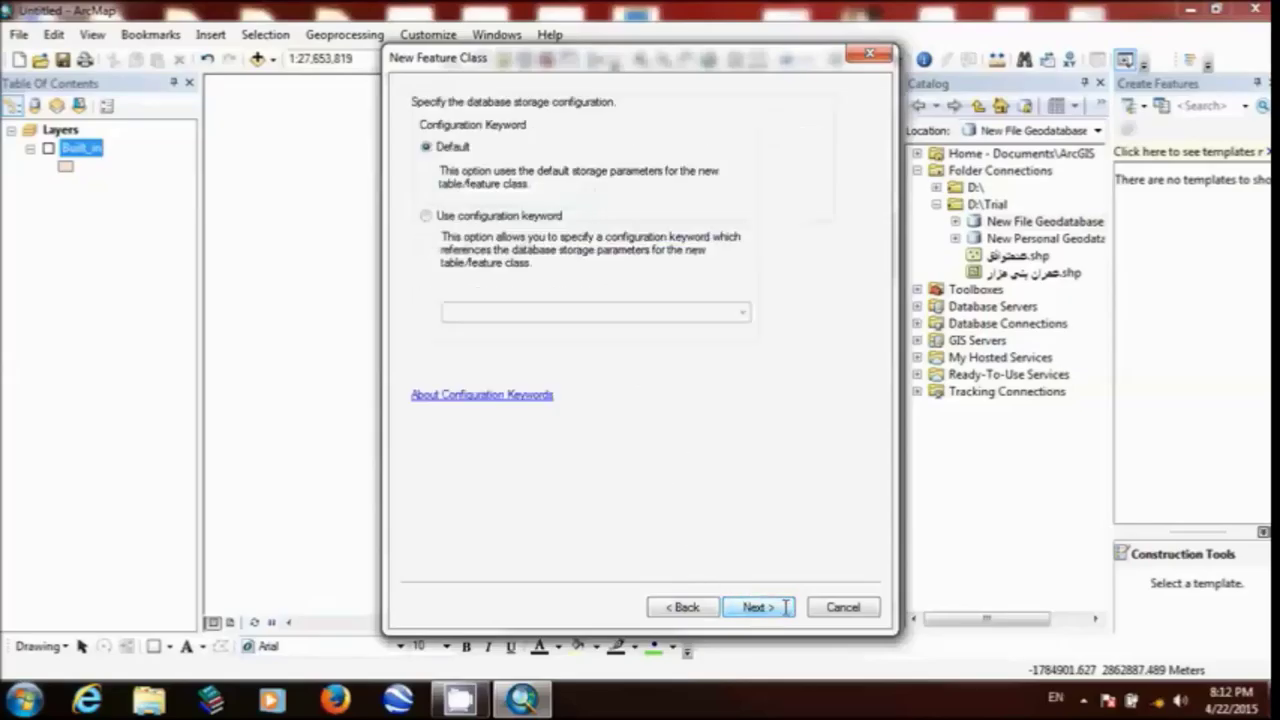
{"action": "left_click", "coordinate": [786, 607]}
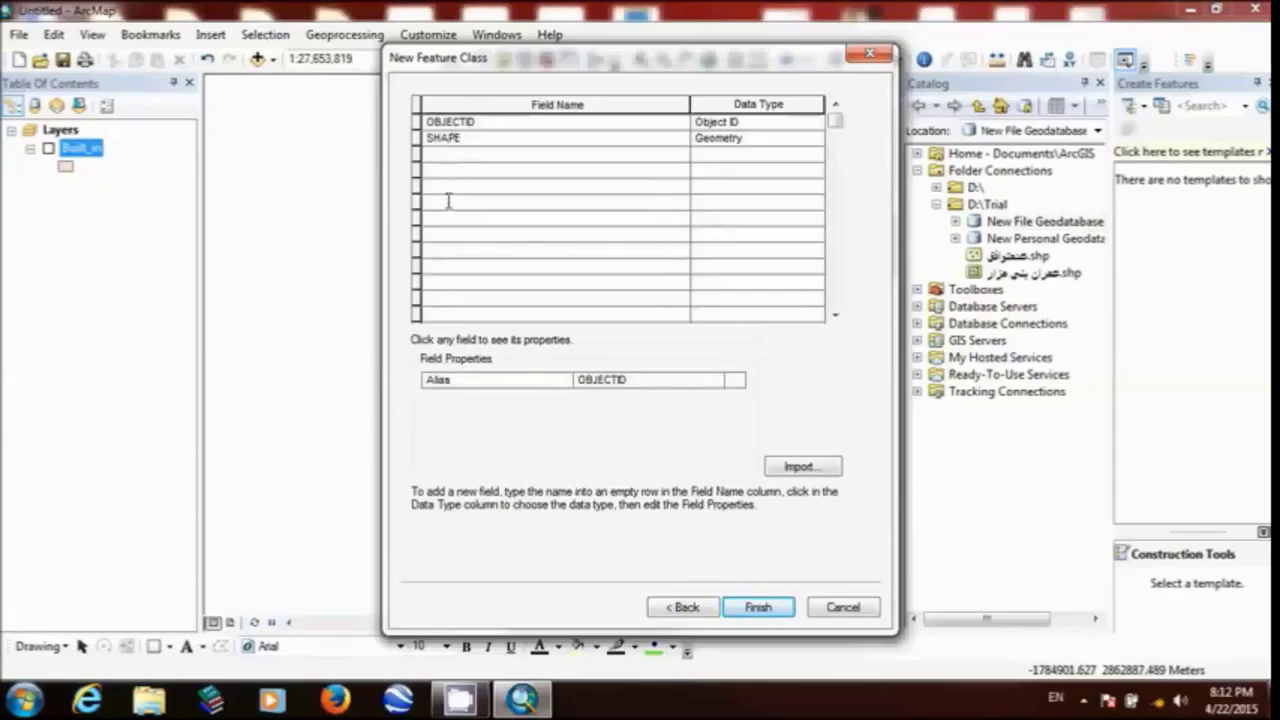
{"action": "left_click", "coordinate": [758, 606]}
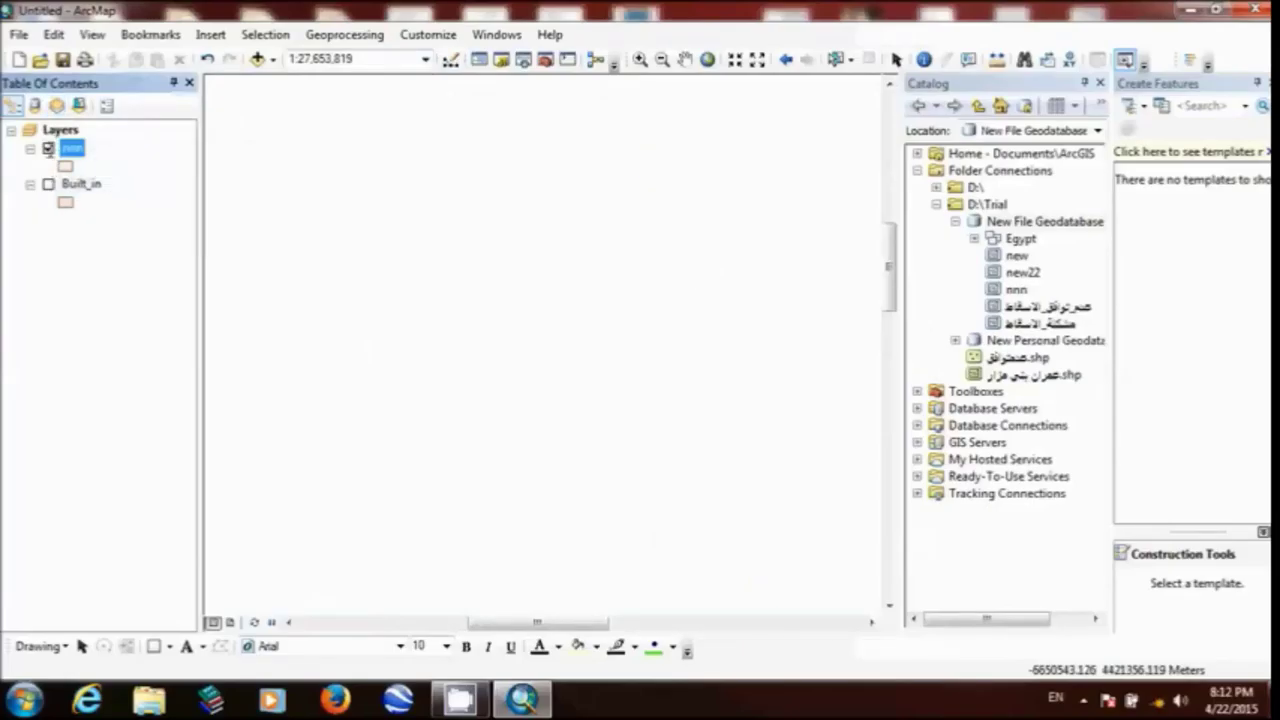
Step: Toggle the visibility of the nnn layer and show the Built_in layer briefly before hiding it again
{"action": "left_click", "coordinate": [47, 149]}
{"action": "left_click", "coordinate": [47, 149]}
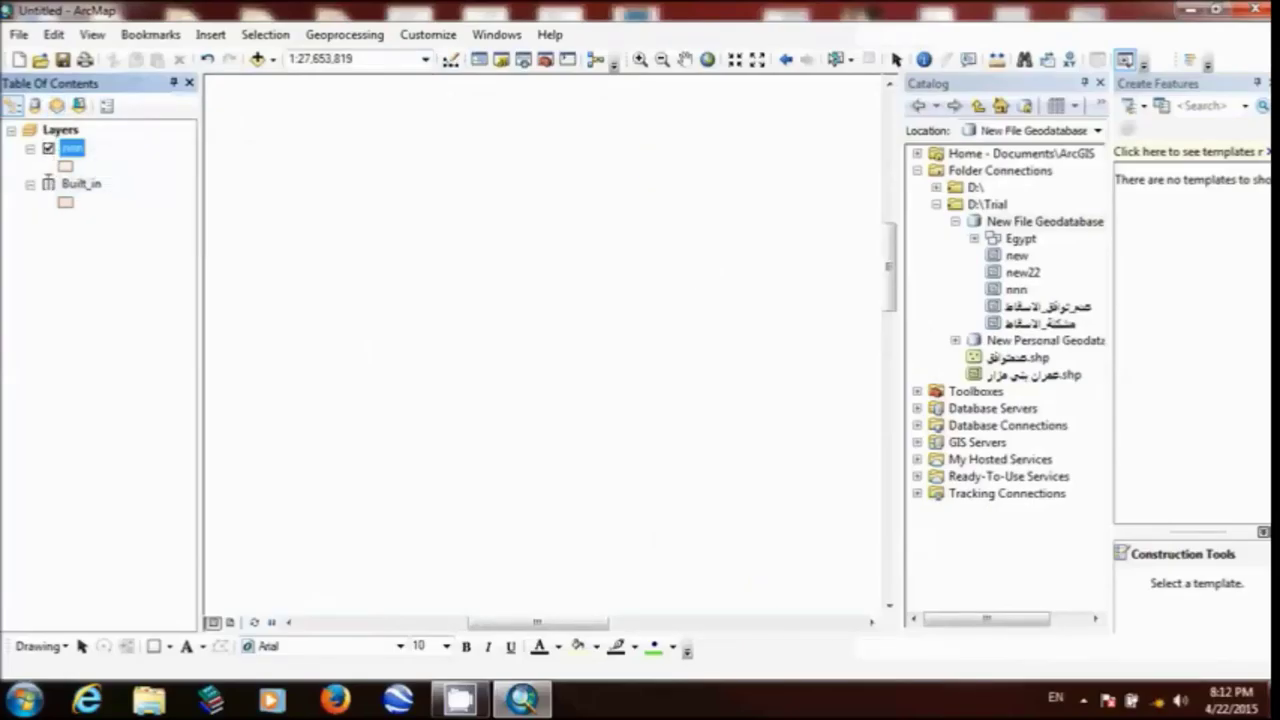
{"action": "left_click", "coordinate": [48, 184]}
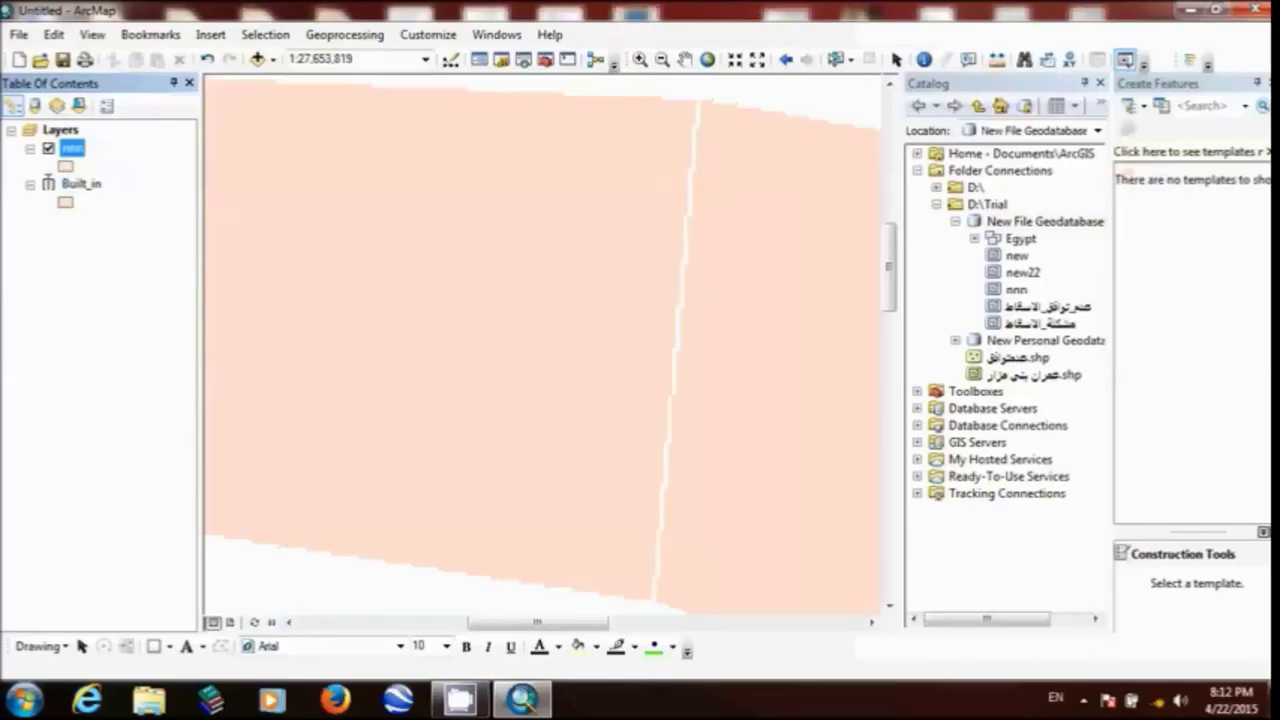
{"action": "left_click", "coordinate": [48, 184]}
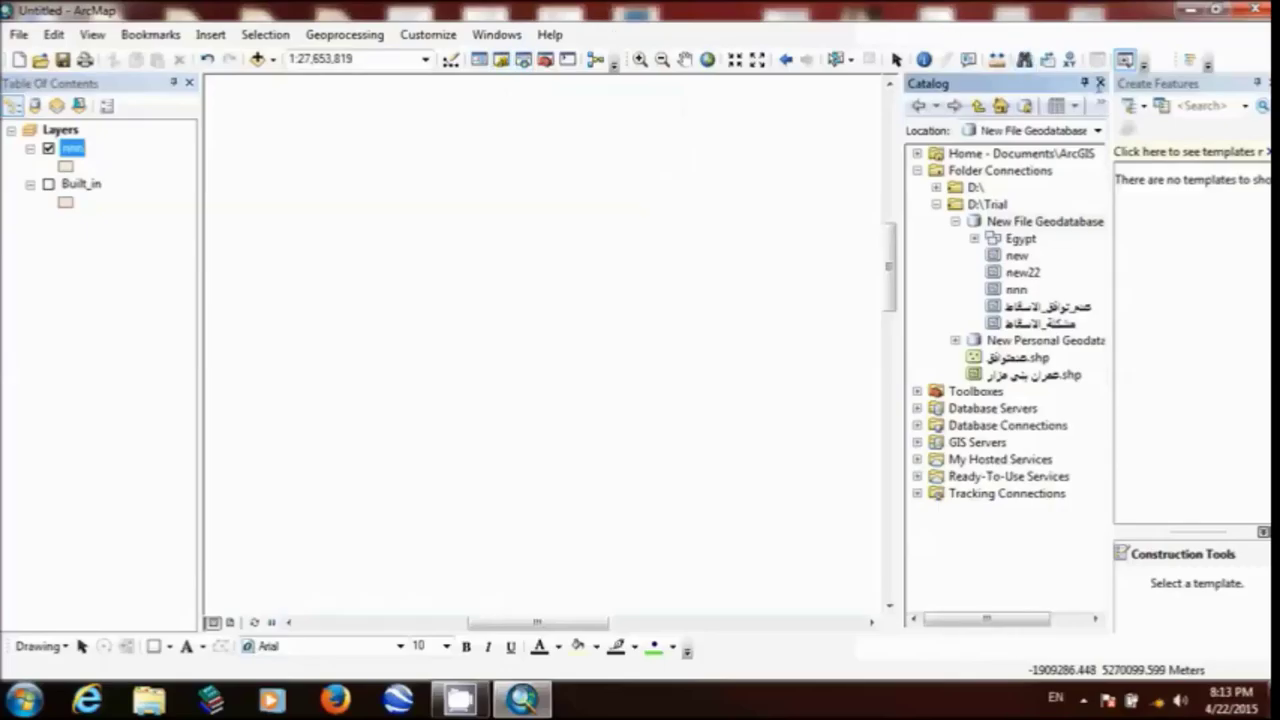
Step: Close the Catalog window, reopen and close it again, and widen the Create Features window
{"action": "left_click", "coordinate": [1101, 83]}
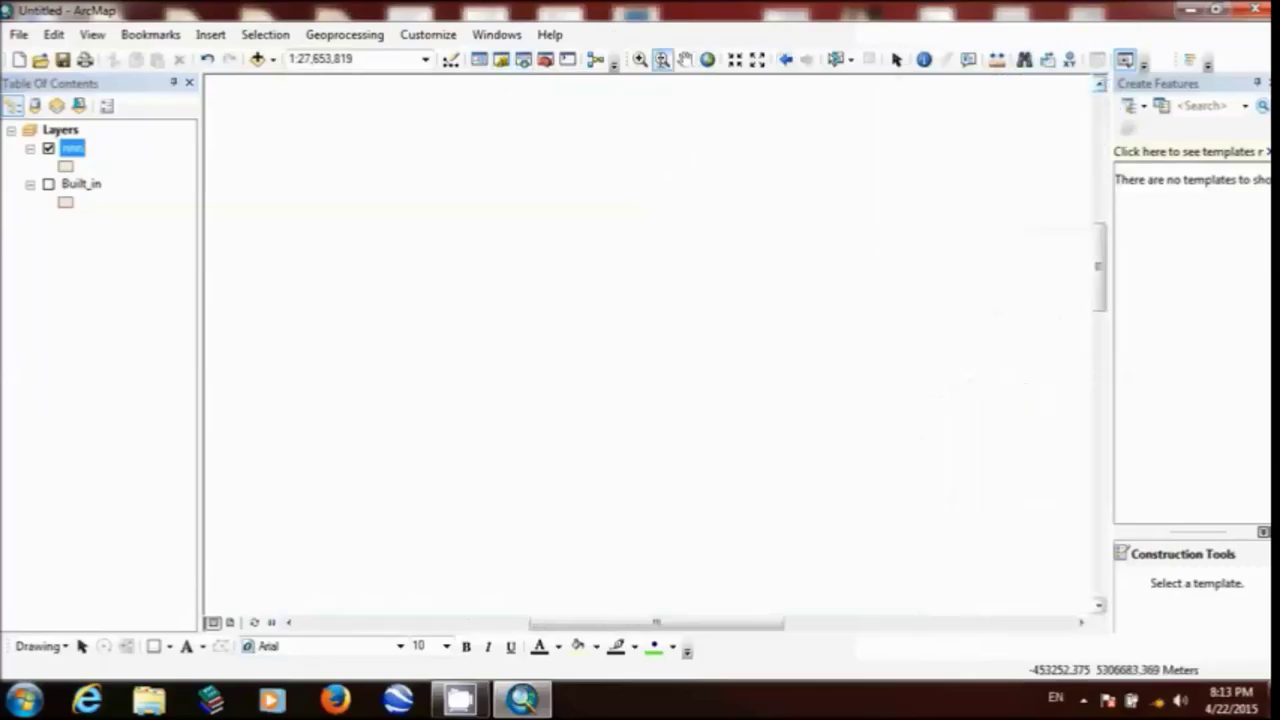
{"action": "left_click", "coordinate": [500, 59]}
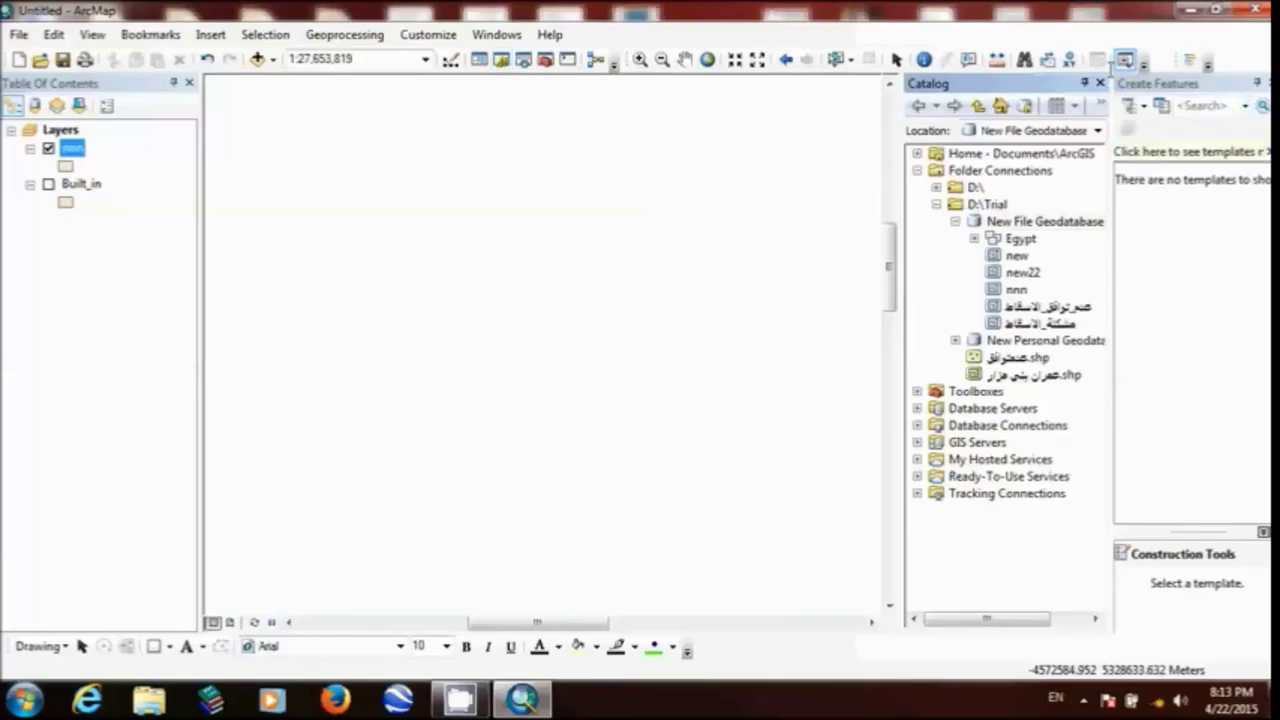
{"action": "left_click", "coordinate": [1100, 83]}
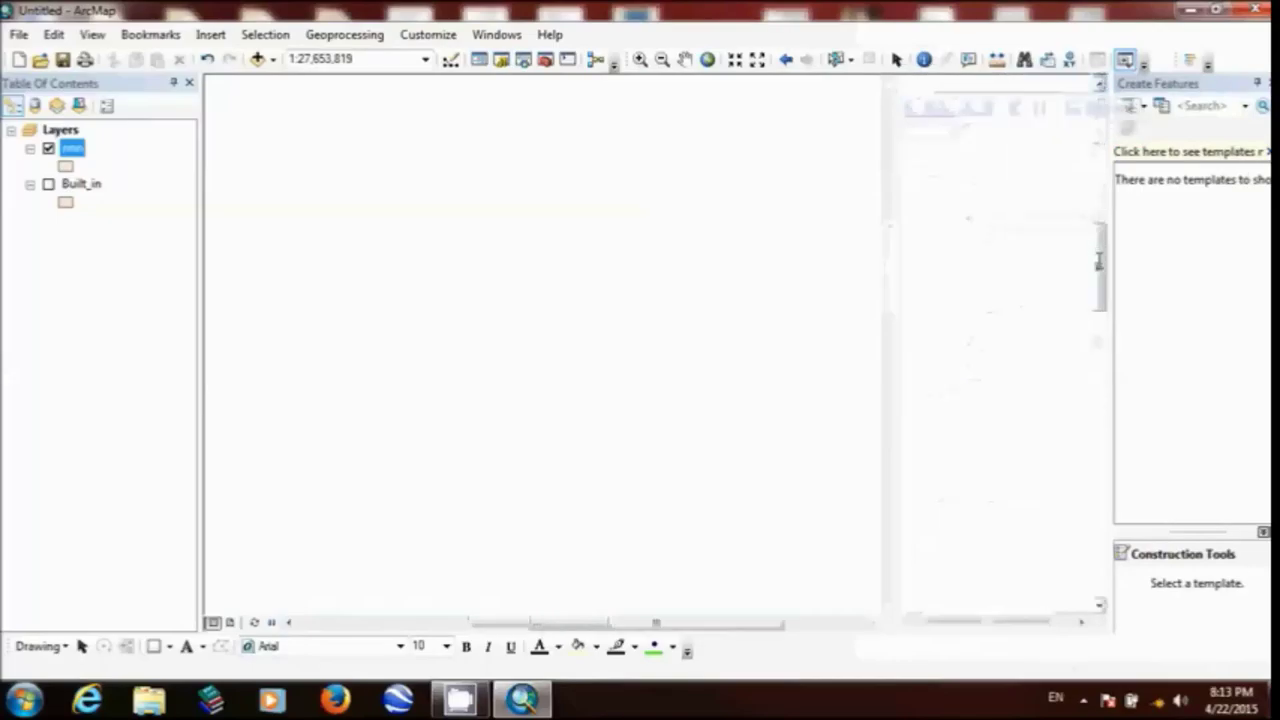
{"action": "left_click_drag", "start_coordinate": [1113, 265], "coordinate": [1018, 267]}
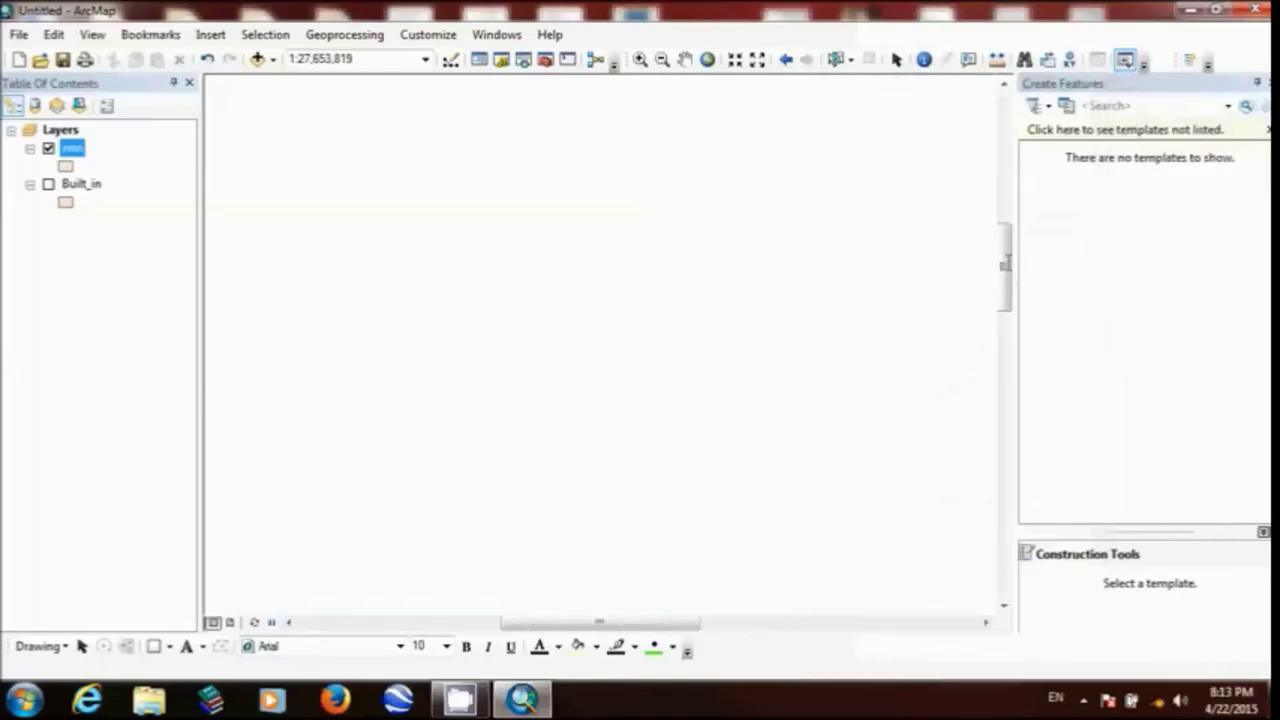
Step: Select the Built_in layer and turn it on to view its polygons, and turn it off again
{"action": "left_click", "coordinate": [83, 183]}
{"action": "left_click", "coordinate": [48, 184]}
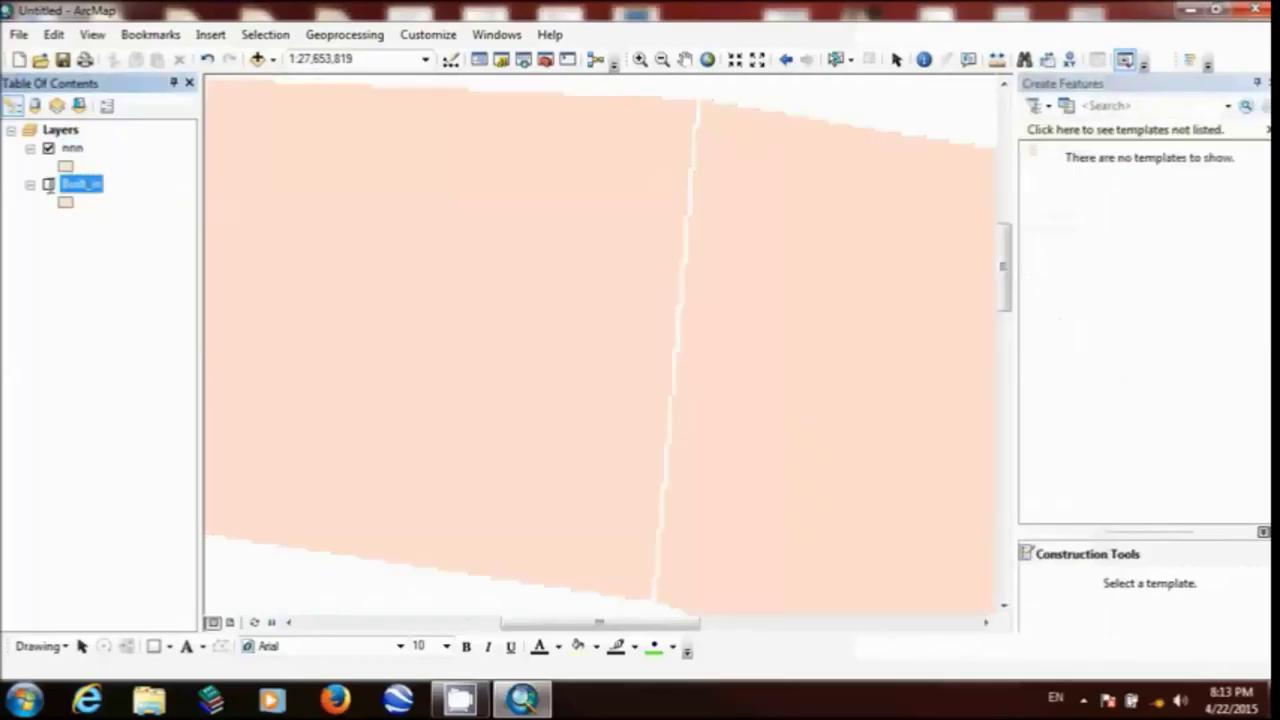
{"action": "left_click", "coordinate": [48, 184]}
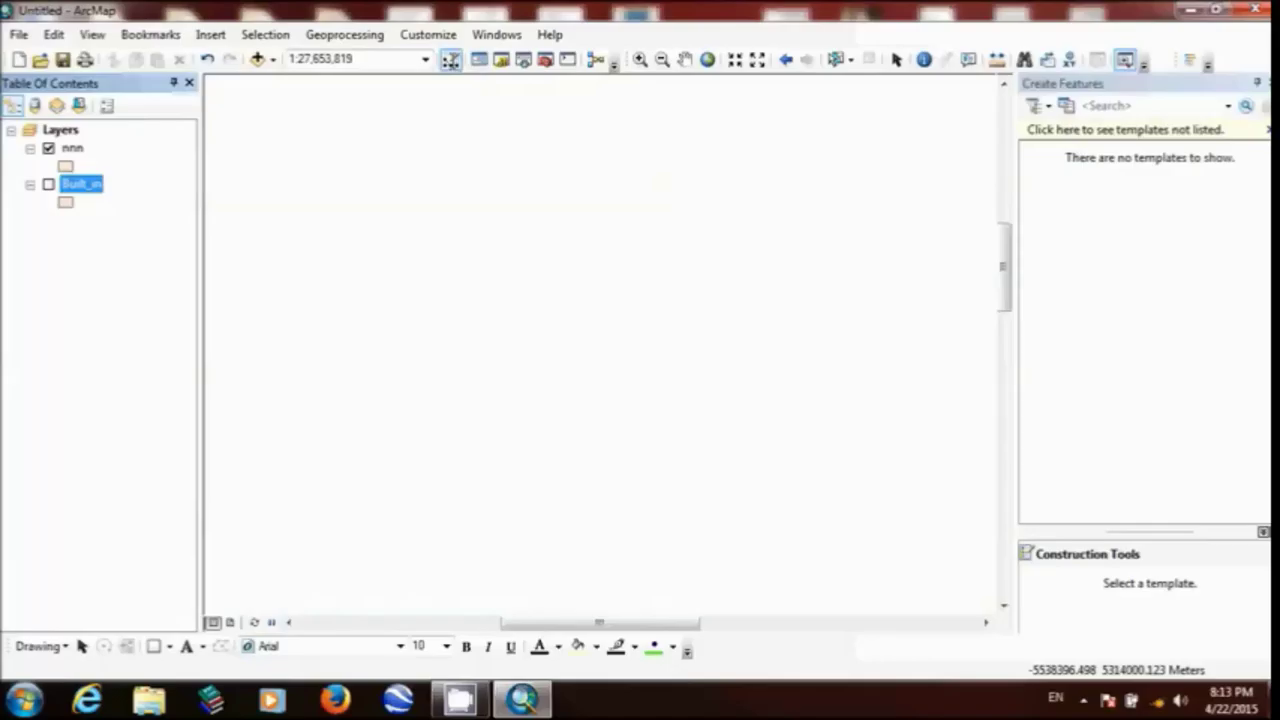
Step: Display the Editor toolbar and stop the current edit session without saving the edits
{"action": "left_click", "coordinate": [451, 59]}
{"action": "left_click", "coordinate": [240, 107]}
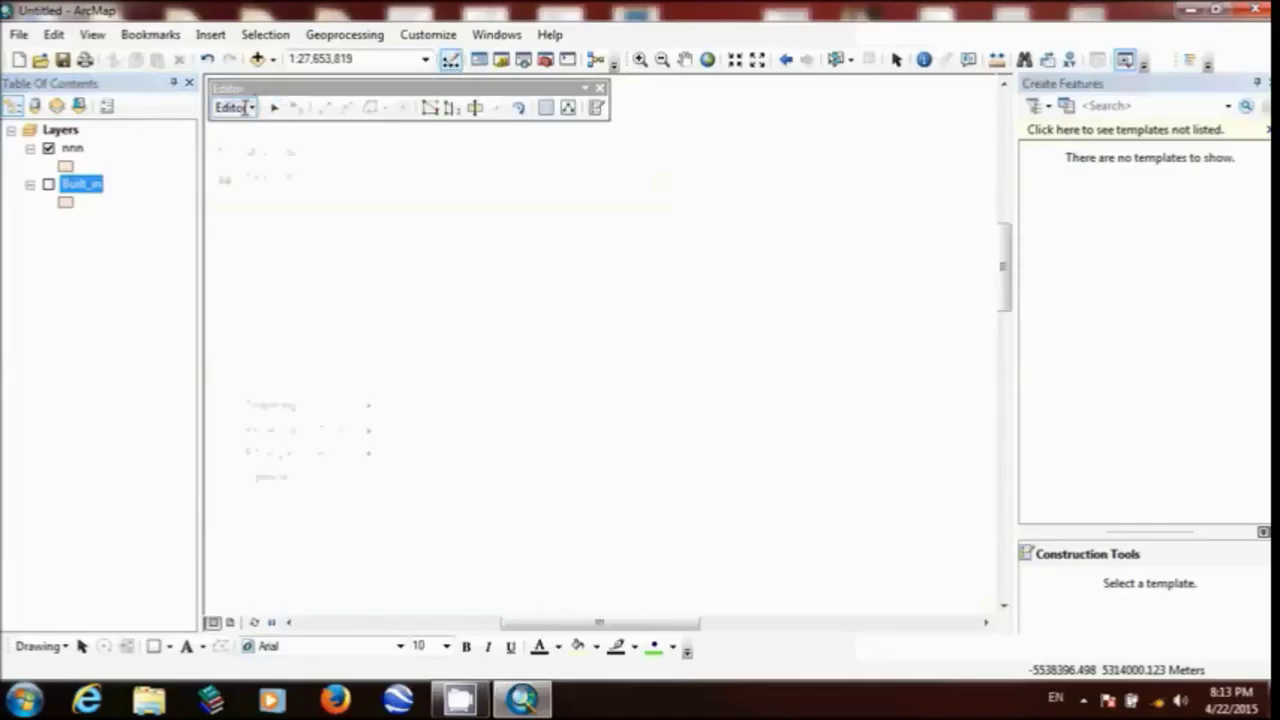
{"action": "left_click", "coordinate": [270, 152]}
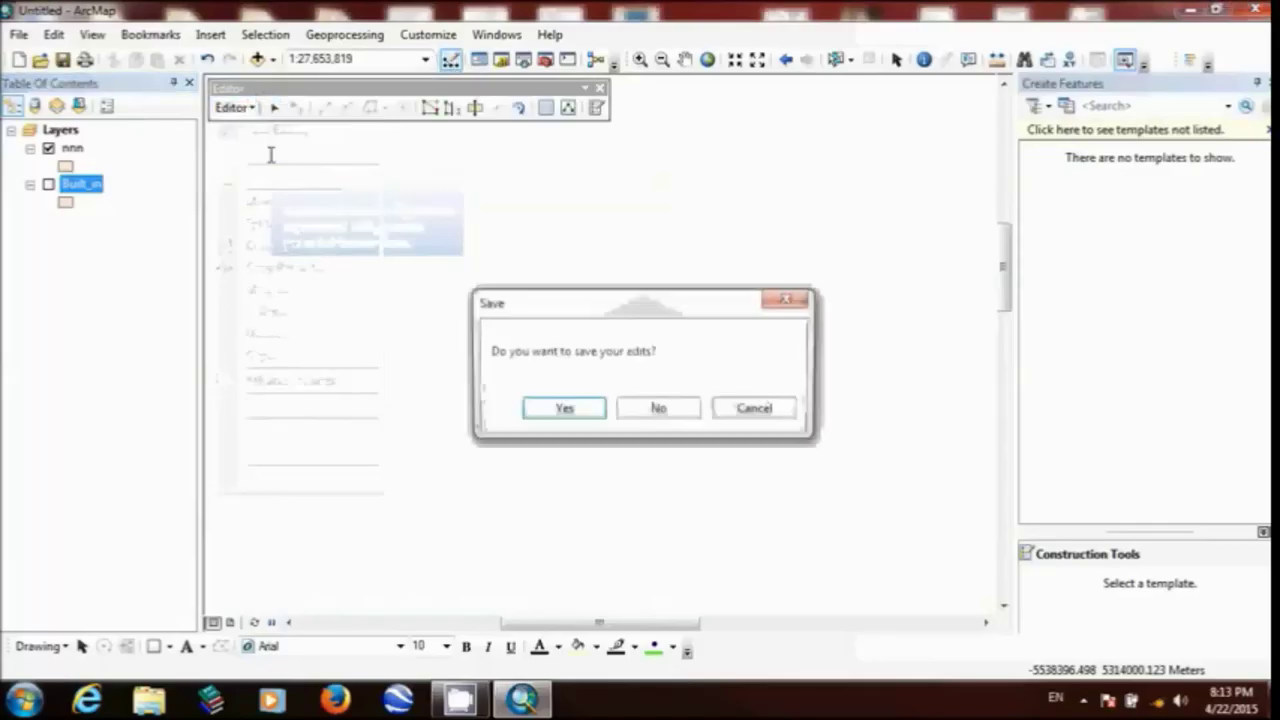
{"action": "left_click", "coordinate": [660, 410]}
Step: Start a new edit session on the nnn layer in the file geodatabase workspace
{"action": "left_click", "coordinate": [234, 107]}
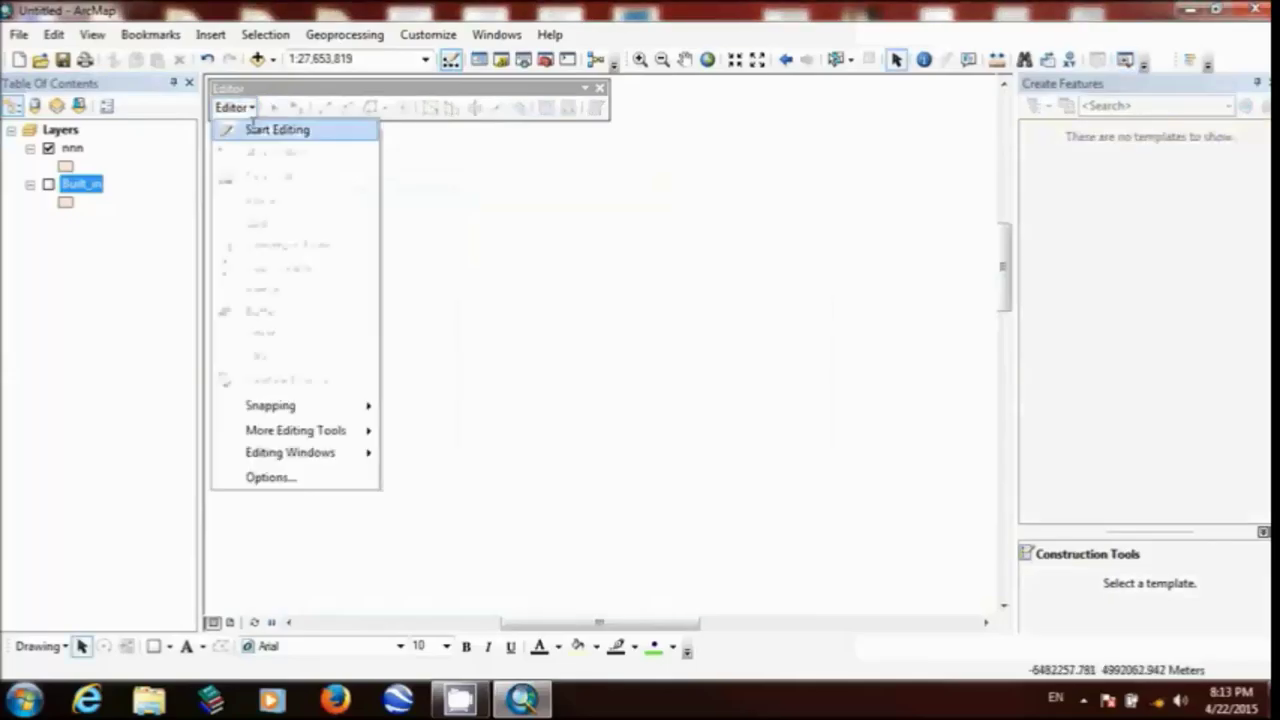
{"action": "left_click", "coordinate": [255, 129]}
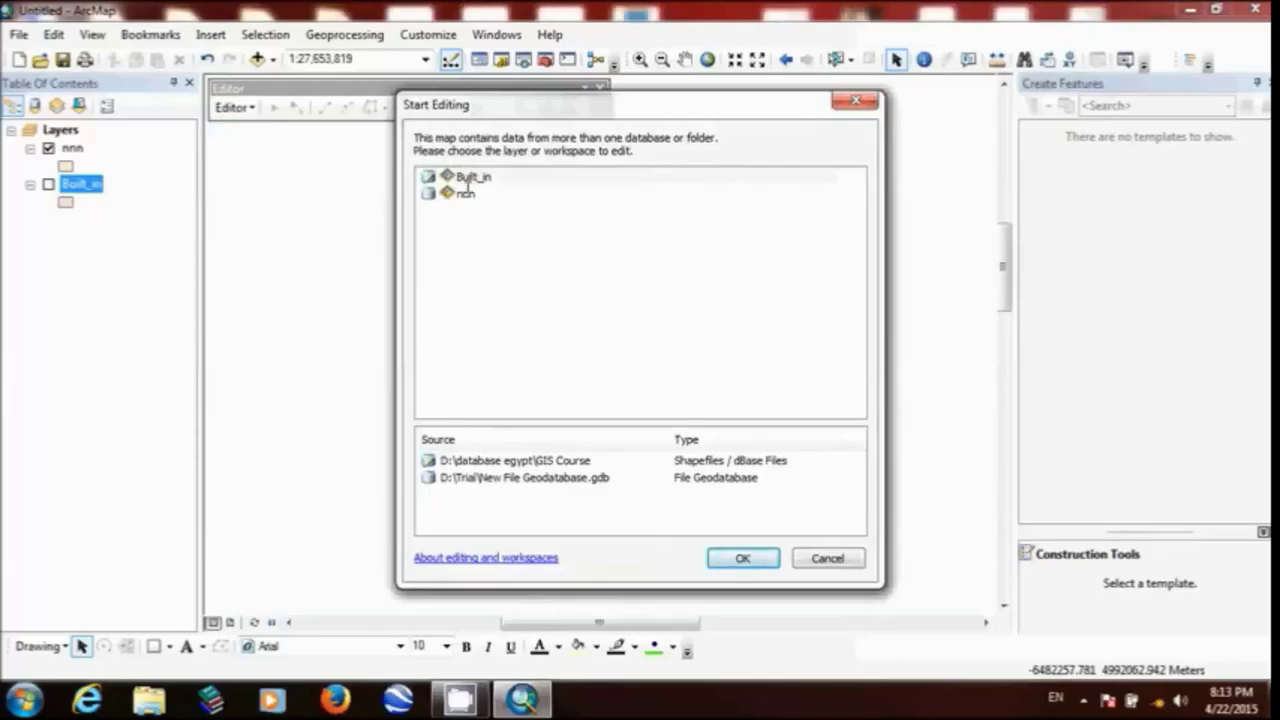
{"action": "left_click", "coordinate": [466, 193]}
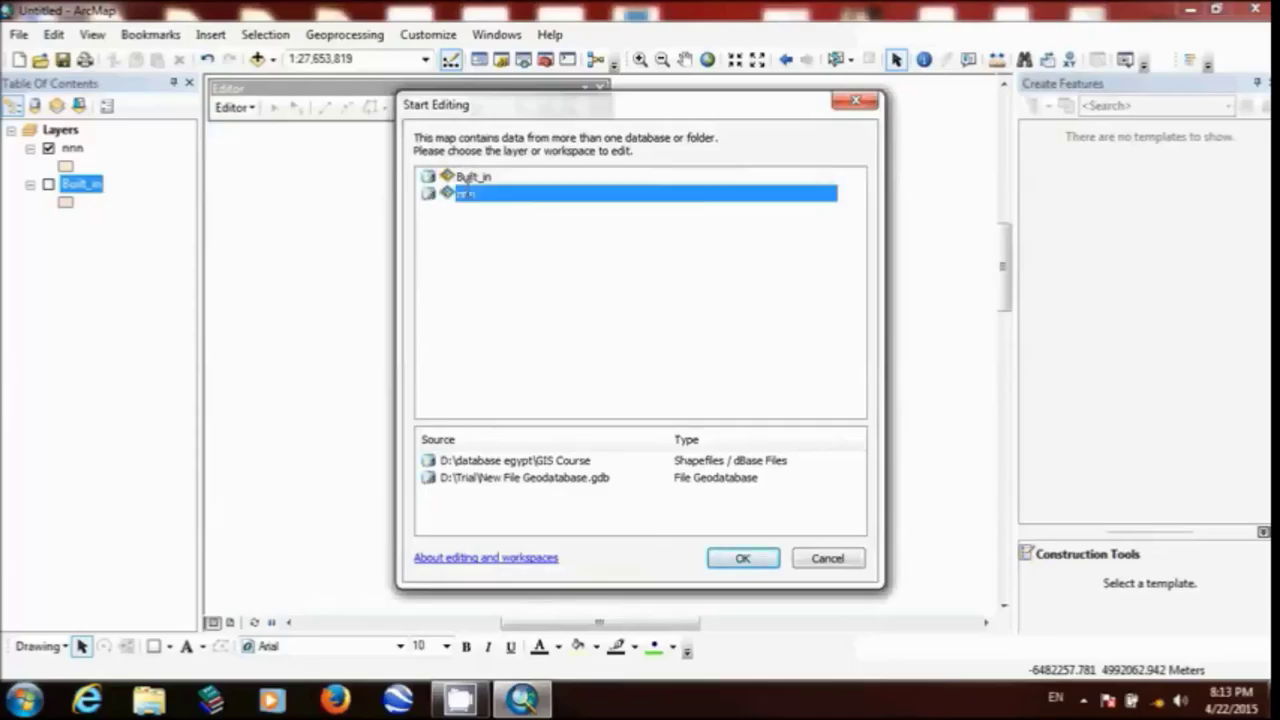
{"action": "left_click", "coordinate": [720, 557]}
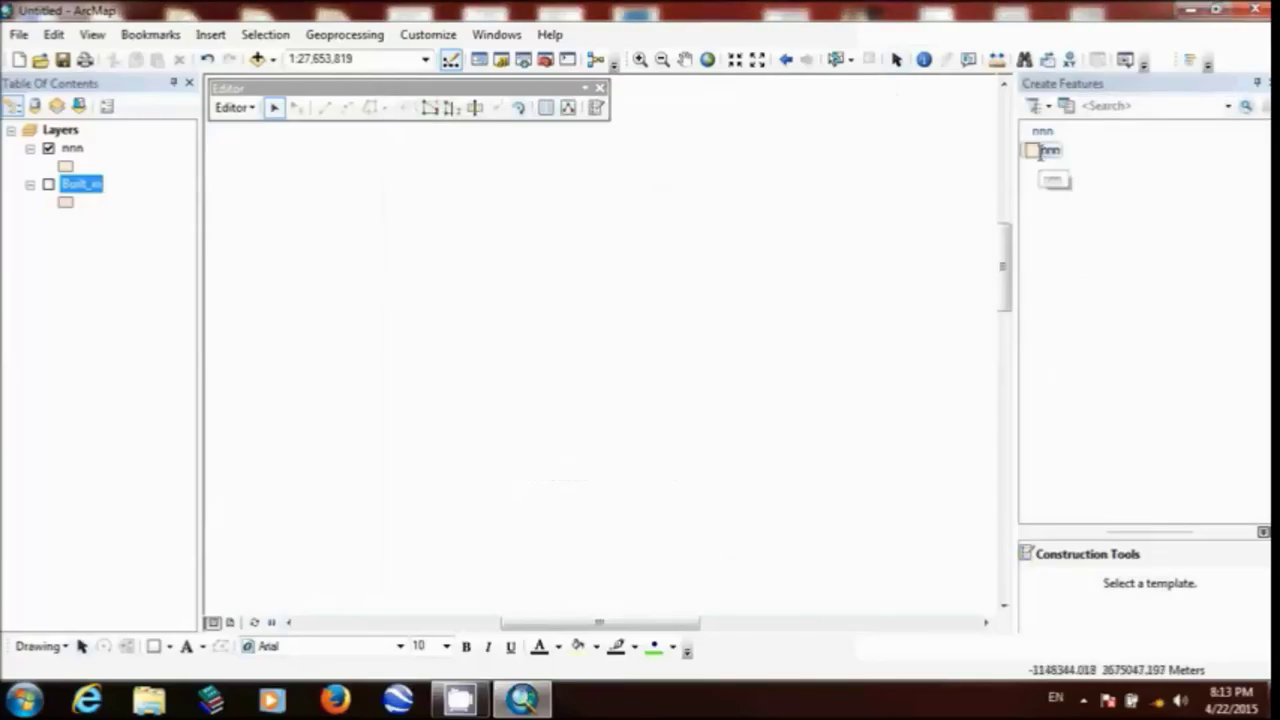
Step: Digitize an irregular ten-vertex polygon feature in the nnn layer near the centre of the map using the Polygon construction tool
{"action": "left_click", "coordinate": [1041, 151]}
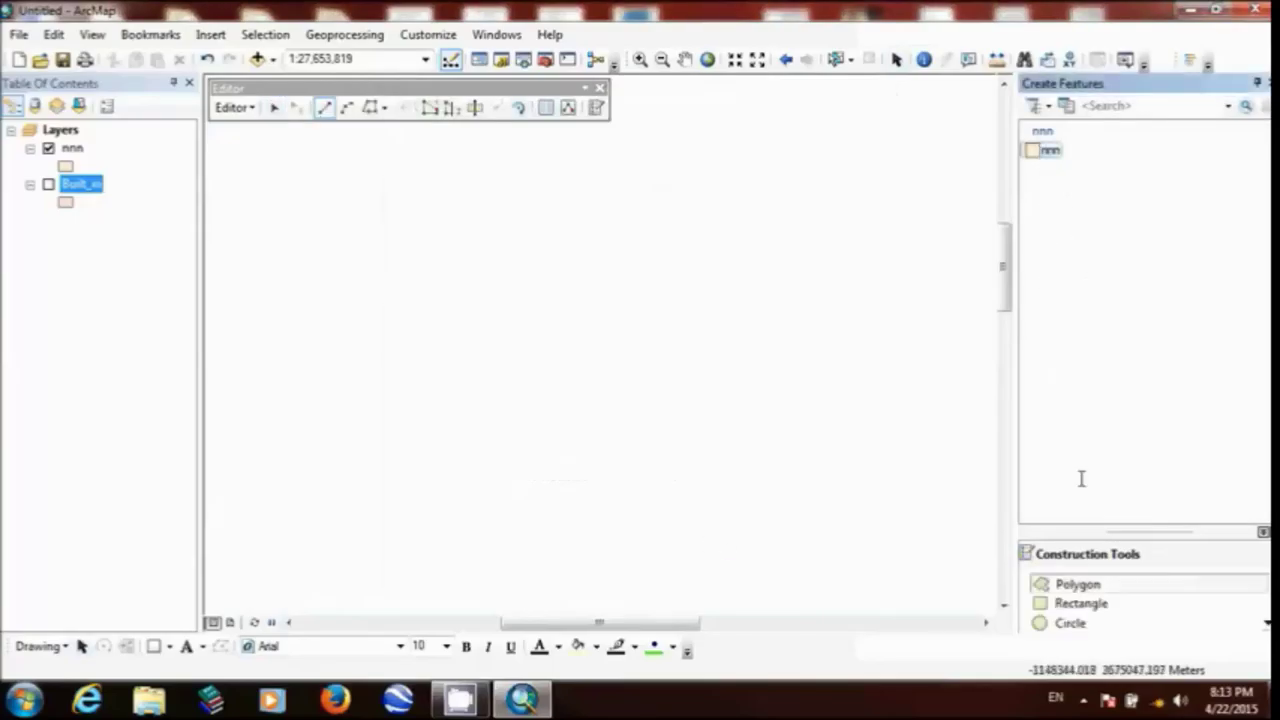
{"action": "left_click", "coordinate": [1078, 583]}
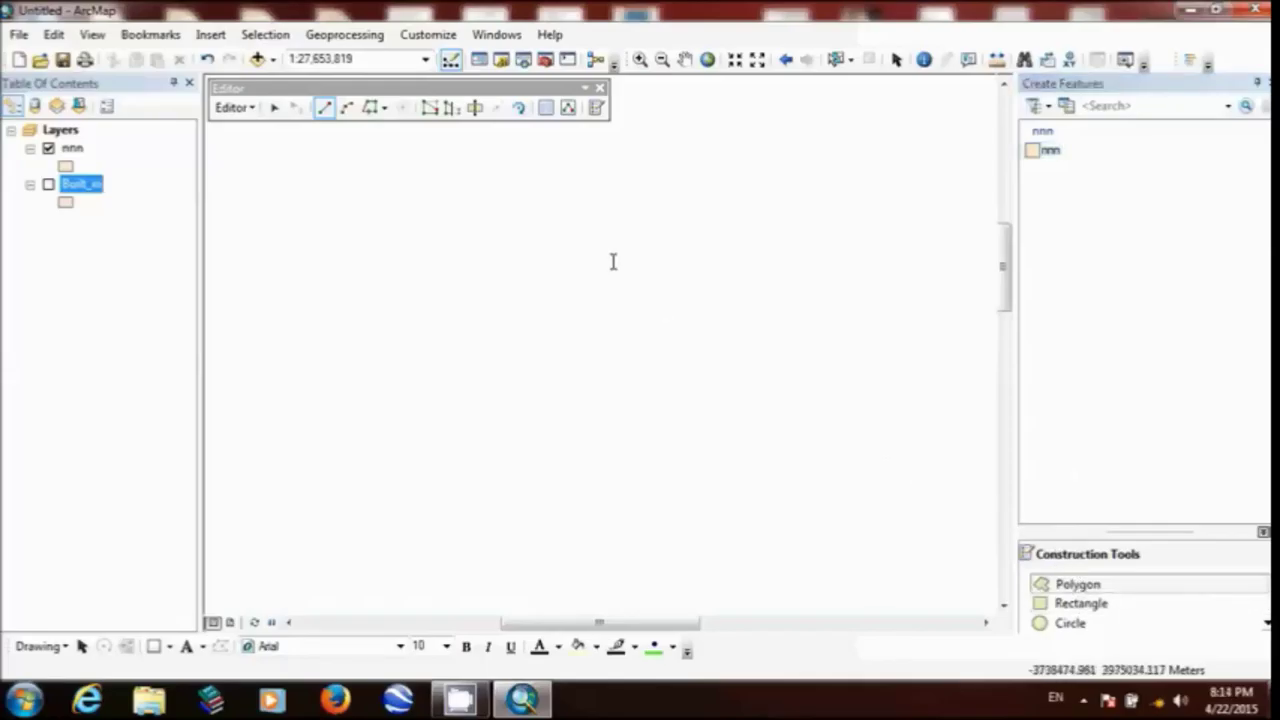
{"action": "left_click", "coordinate": [587, 224]}
{"action": "left_click", "coordinate": [525, 231]}
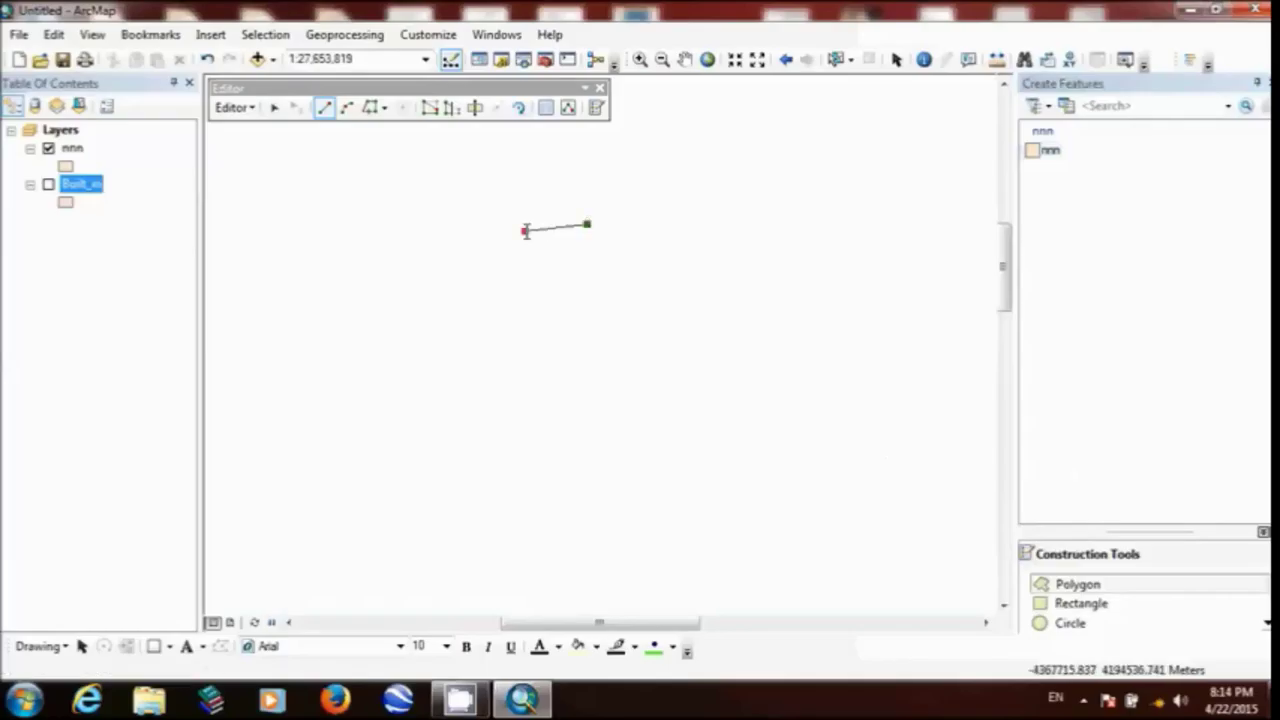
{"action": "left_click", "coordinate": [530, 265]}
{"action": "left_click", "coordinate": [487, 282]}
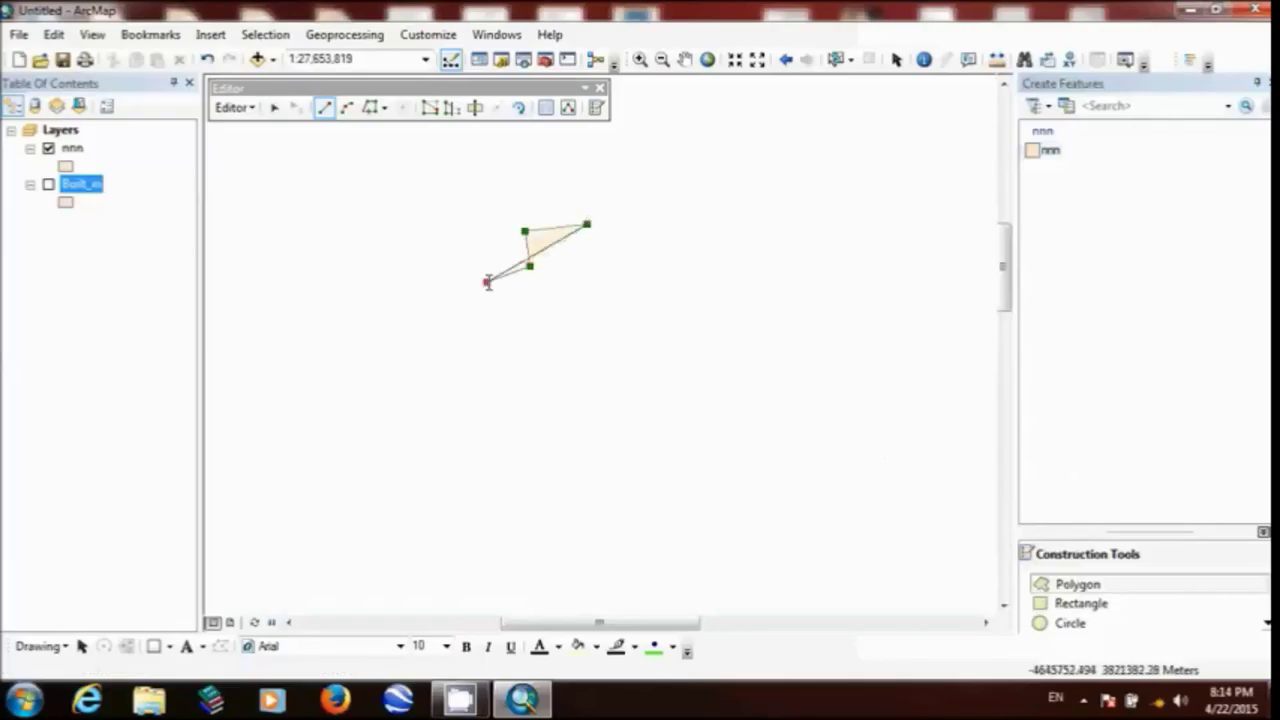
{"action": "left_click", "coordinate": [489, 347]}
{"action": "left_click", "coordinate": [583, 400]}
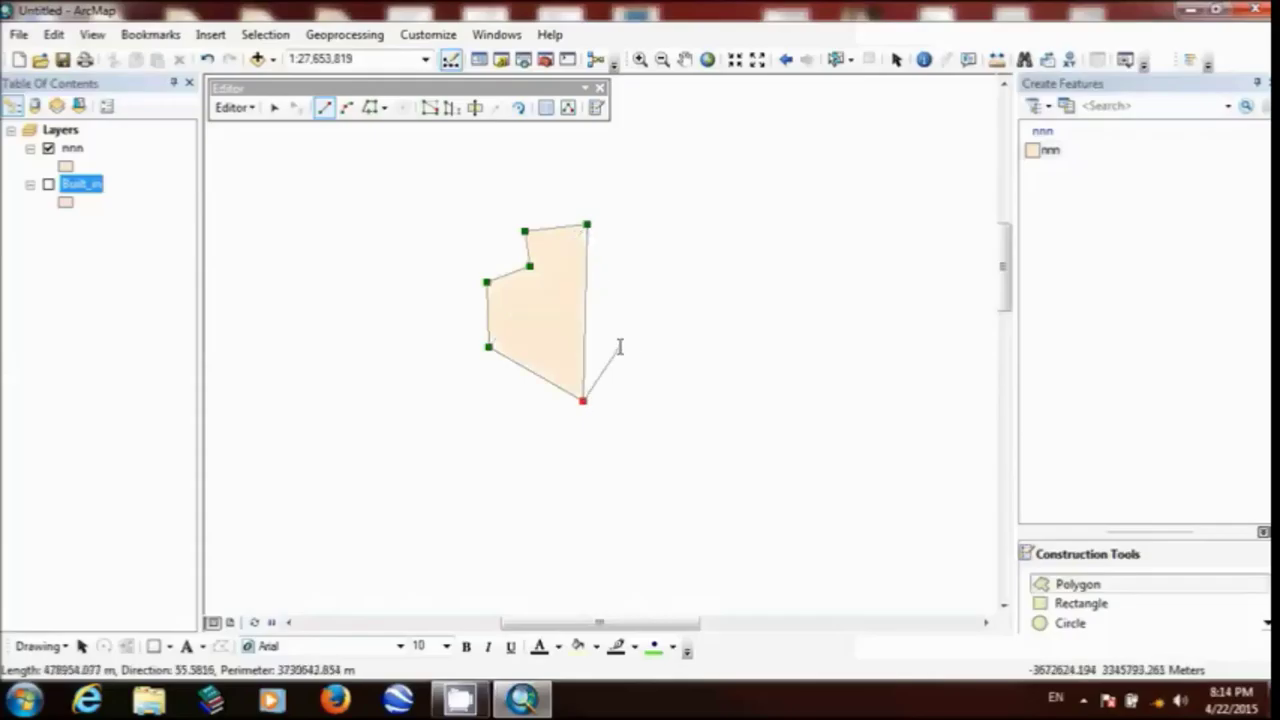
{"action": "left_click", "coordinate": [616, 346]}
{"action": "left_click", "coordinate": [688, 311]}
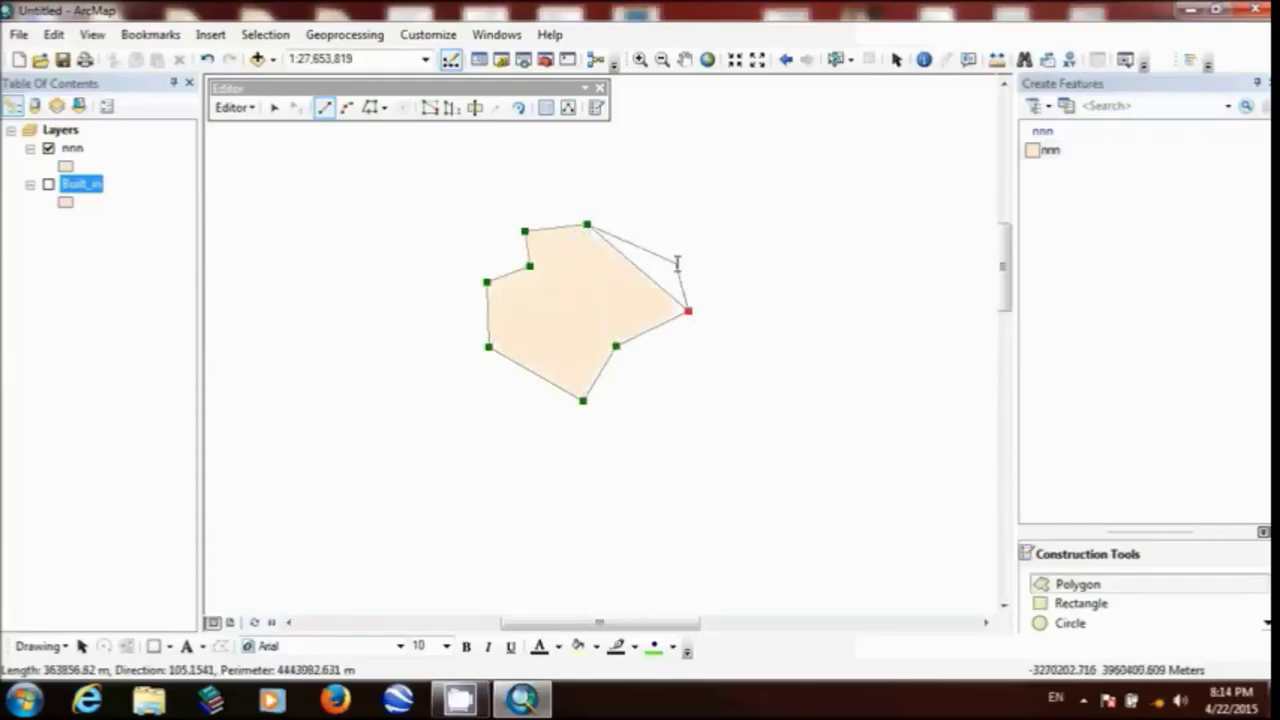
{"action": "left_click", "coordinate": [675, 263]}
{"action": "double_click", "coordinate": [659, 201]}
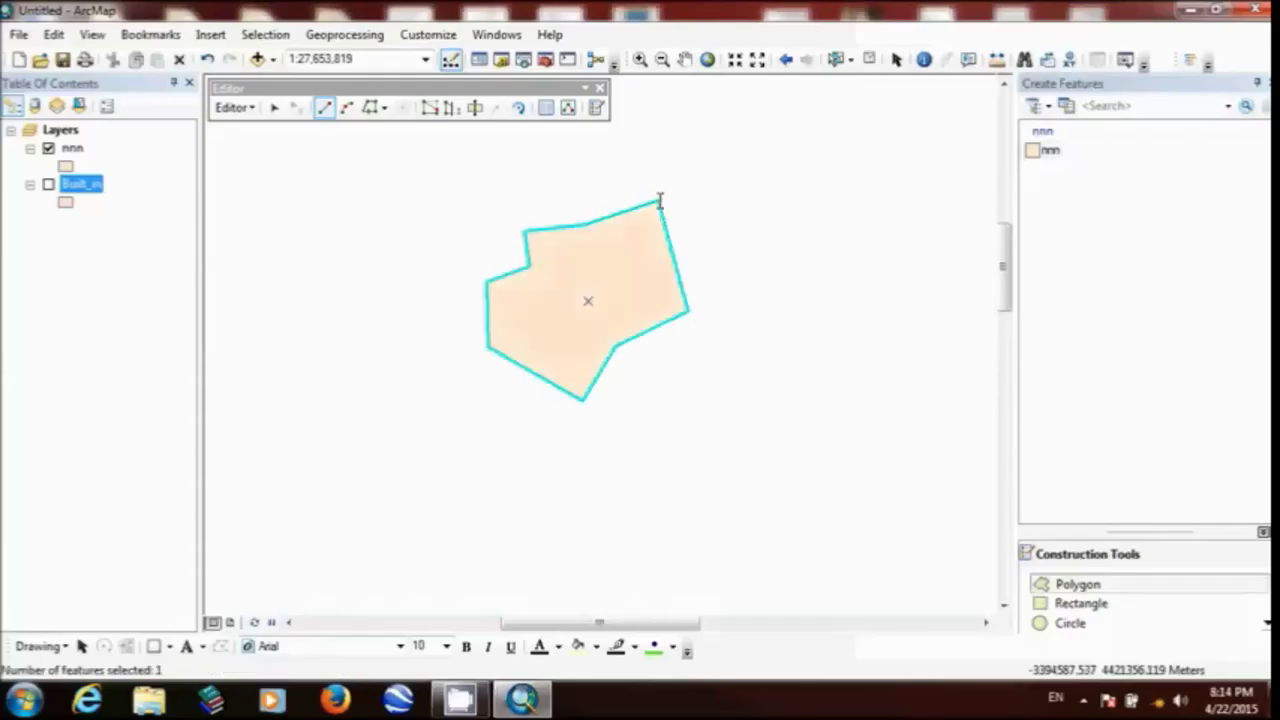
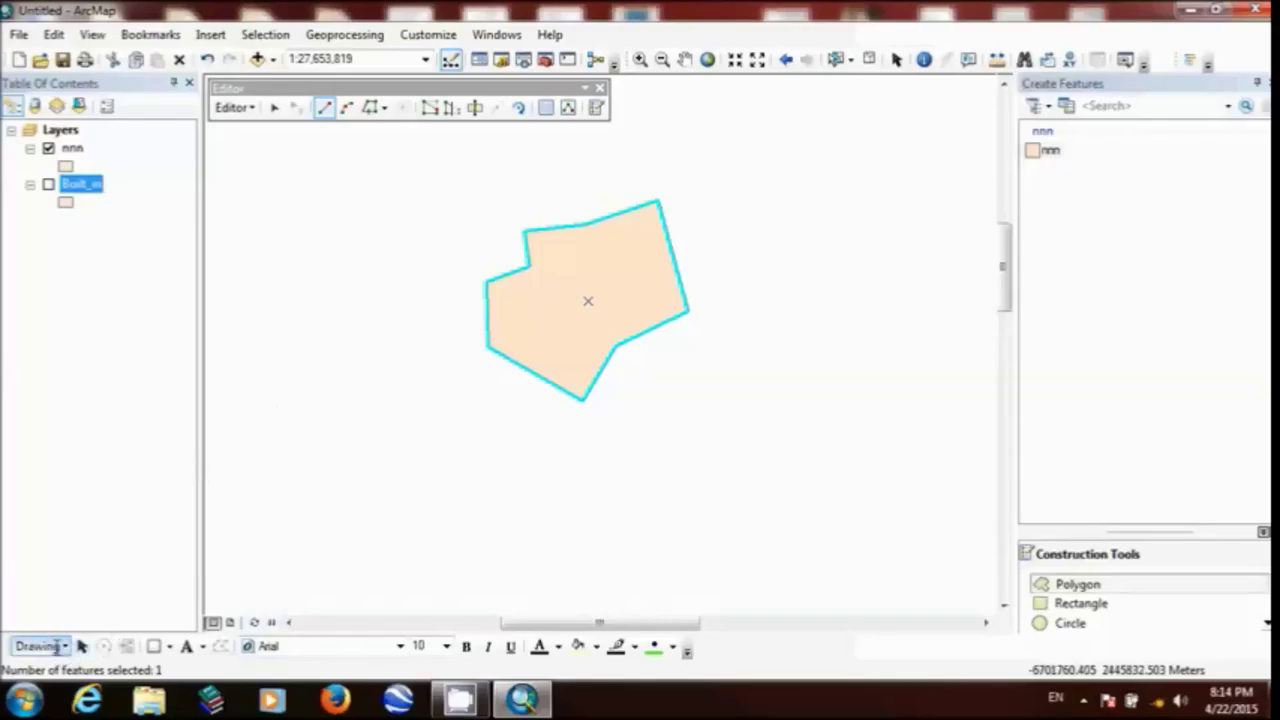
Step: Add an Arabic text label naming the house's owner inside the upper part of the digitized polygon
{"action": "left_click", "coordinate": [56, 647]}
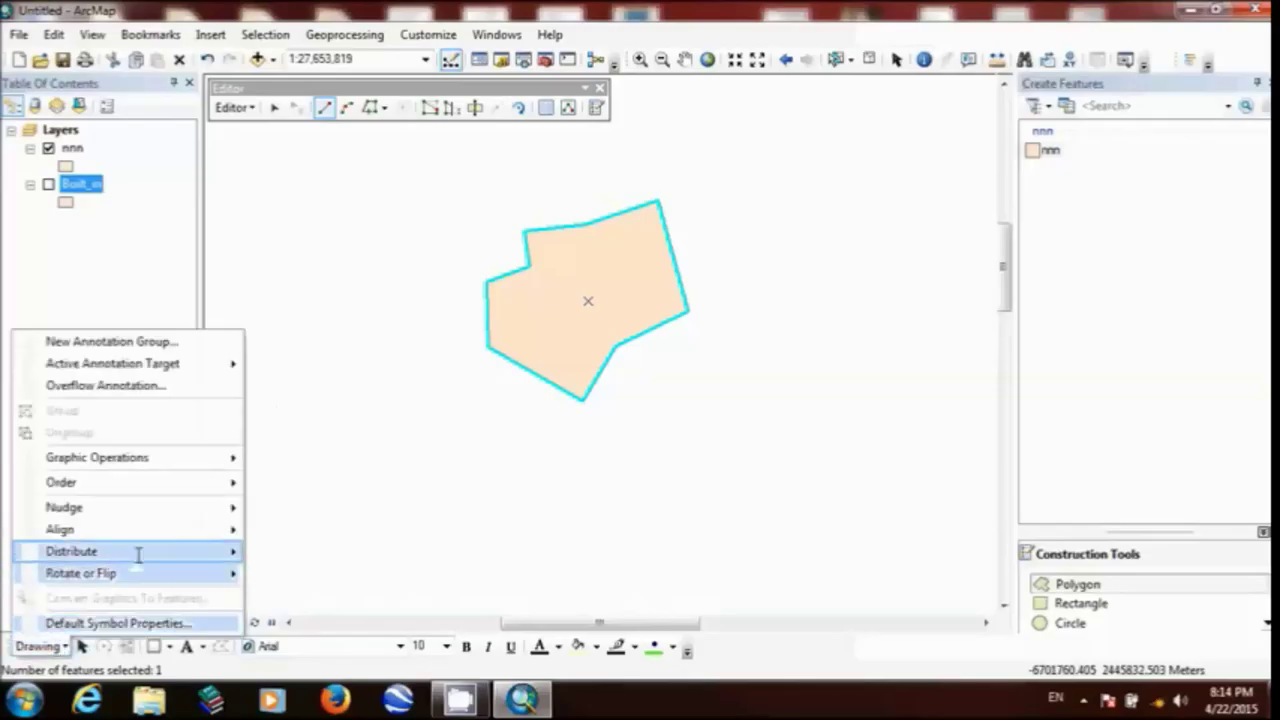
{"action": "mouse_move", "coordinate": [190, 484]}
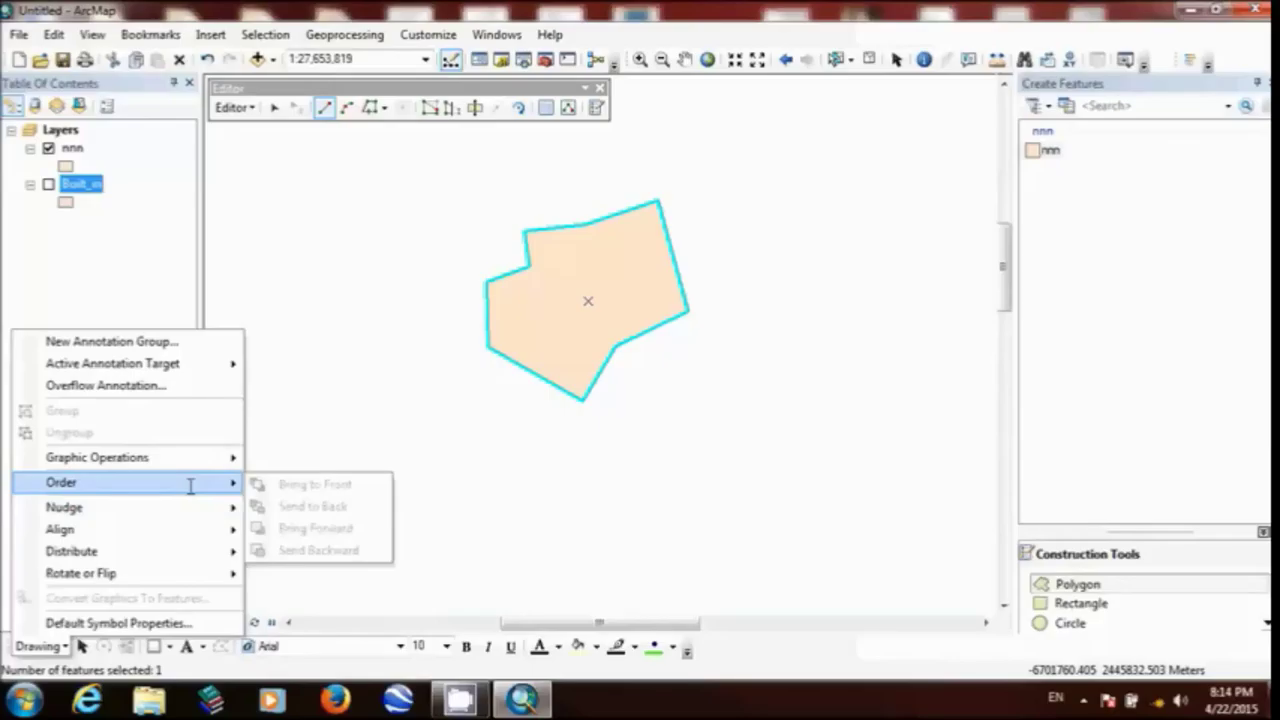
{"action": "left_click", "coordinate": [202, 646]}
{"action": "left_click", "coordinate": [188, 648]}
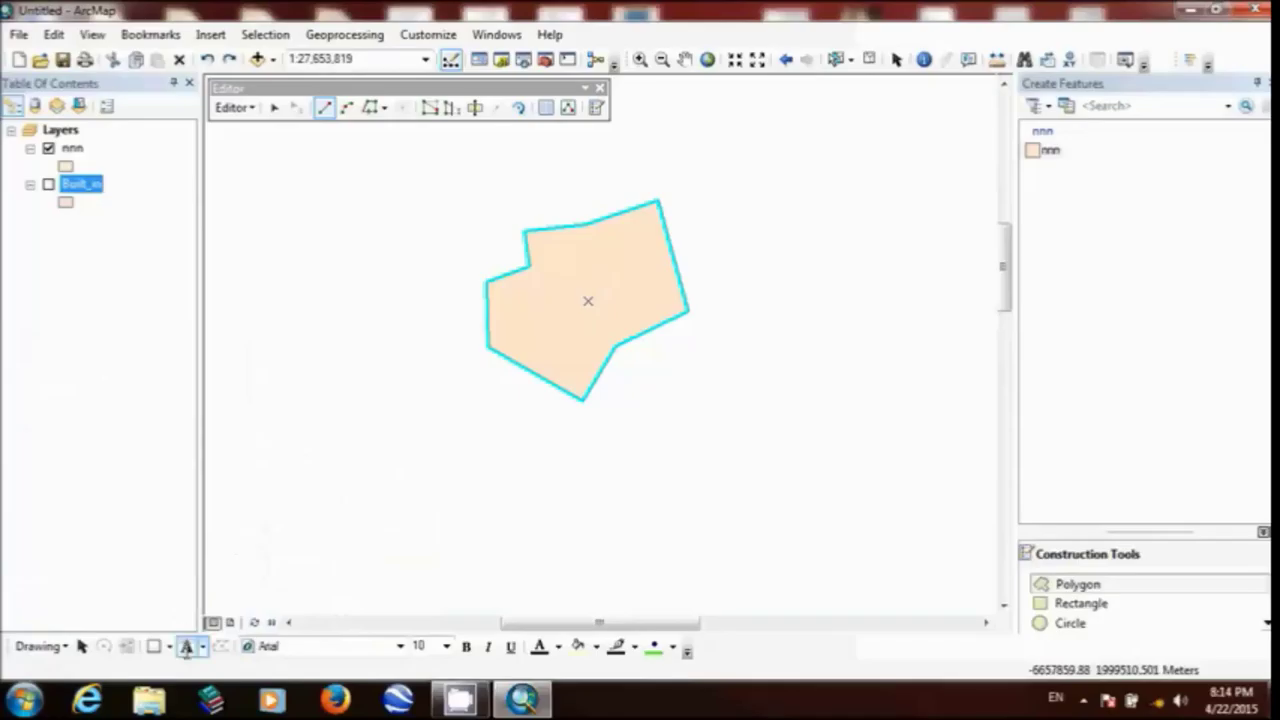
{"action": "left_click", "coordinate": [186, 647]}
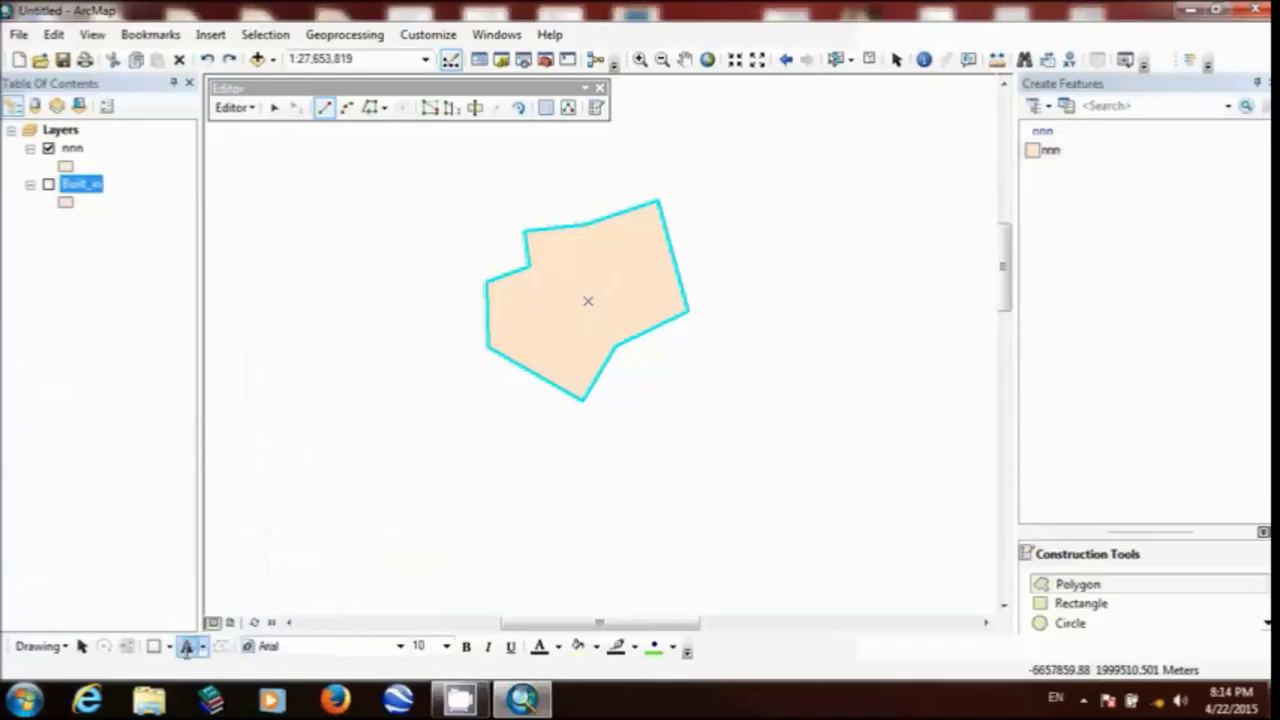
{"action": "left_click", "coordinate": [575, 270]}
{"action": "key", "text": "BackSpace"}
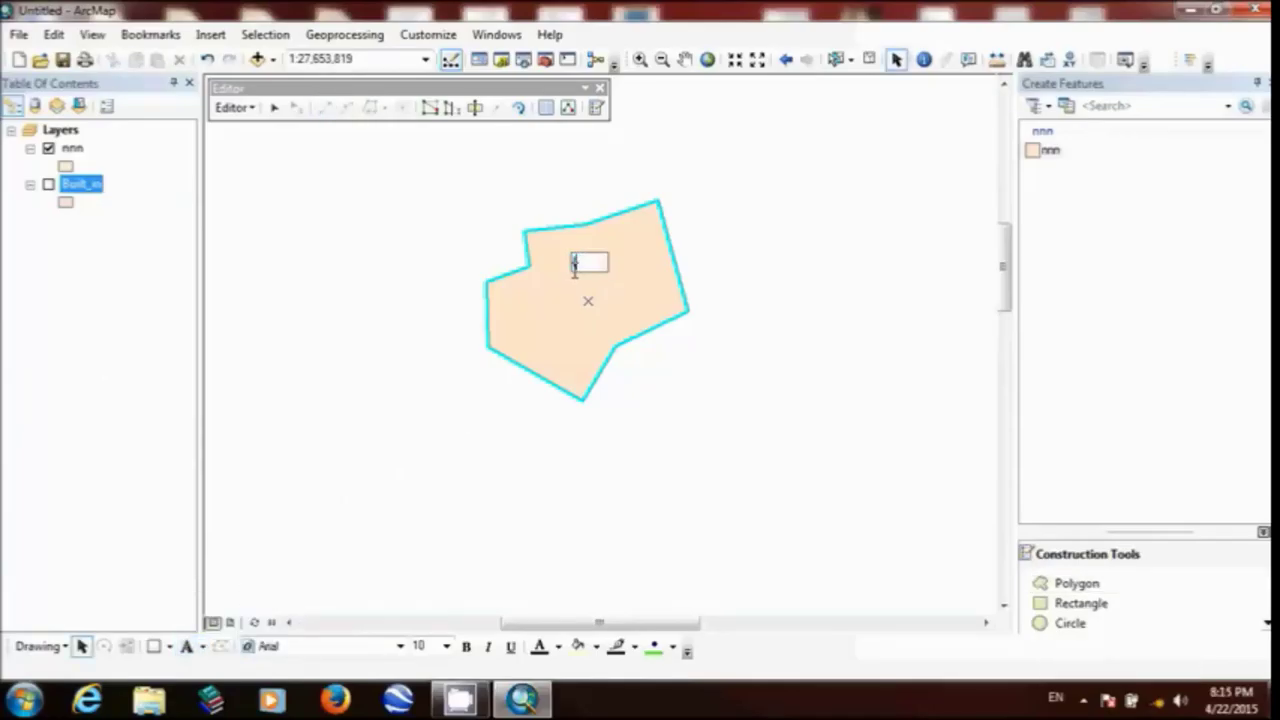
{"action": "key", "text": "alt+shift"}
{"action": "type", "text": "منزل الحاج محمد"}
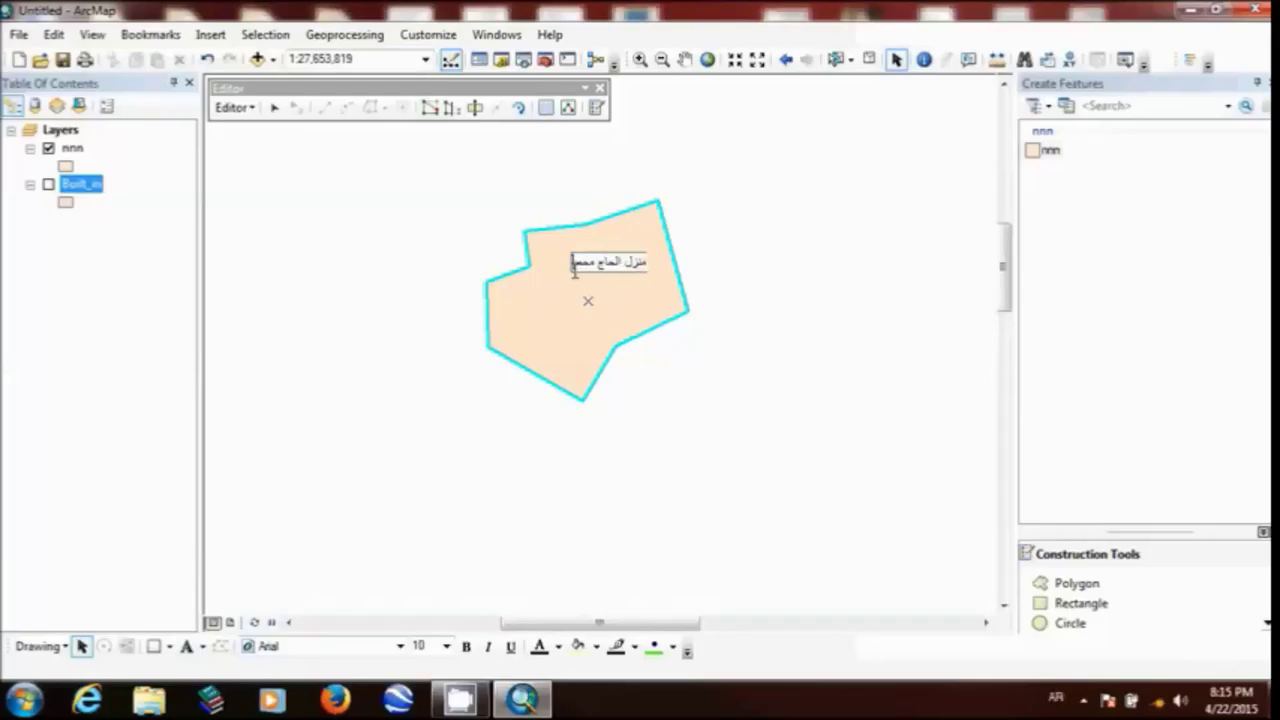
{"action": "key", "text": "Return"}
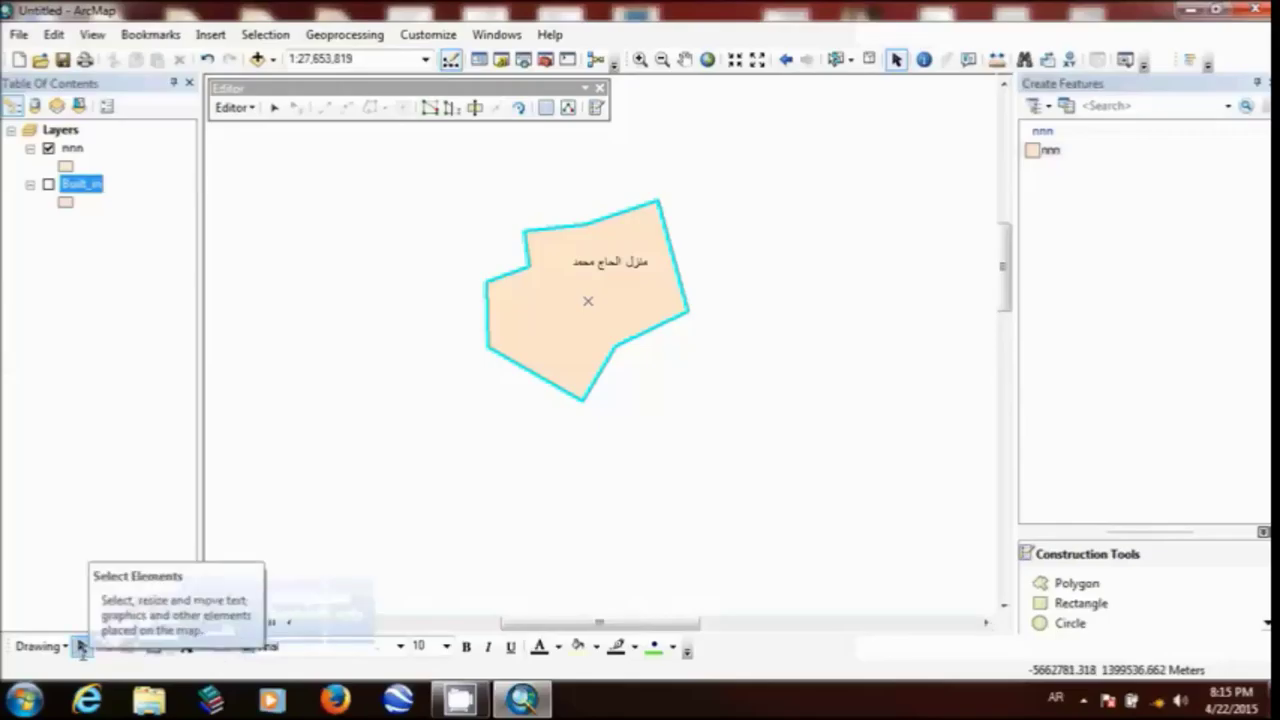
Step: Format the Arabic house label as bold, size 22, in the Arial Unicode MS font
{"action": "left_click", "coordinate": [617, 266]}
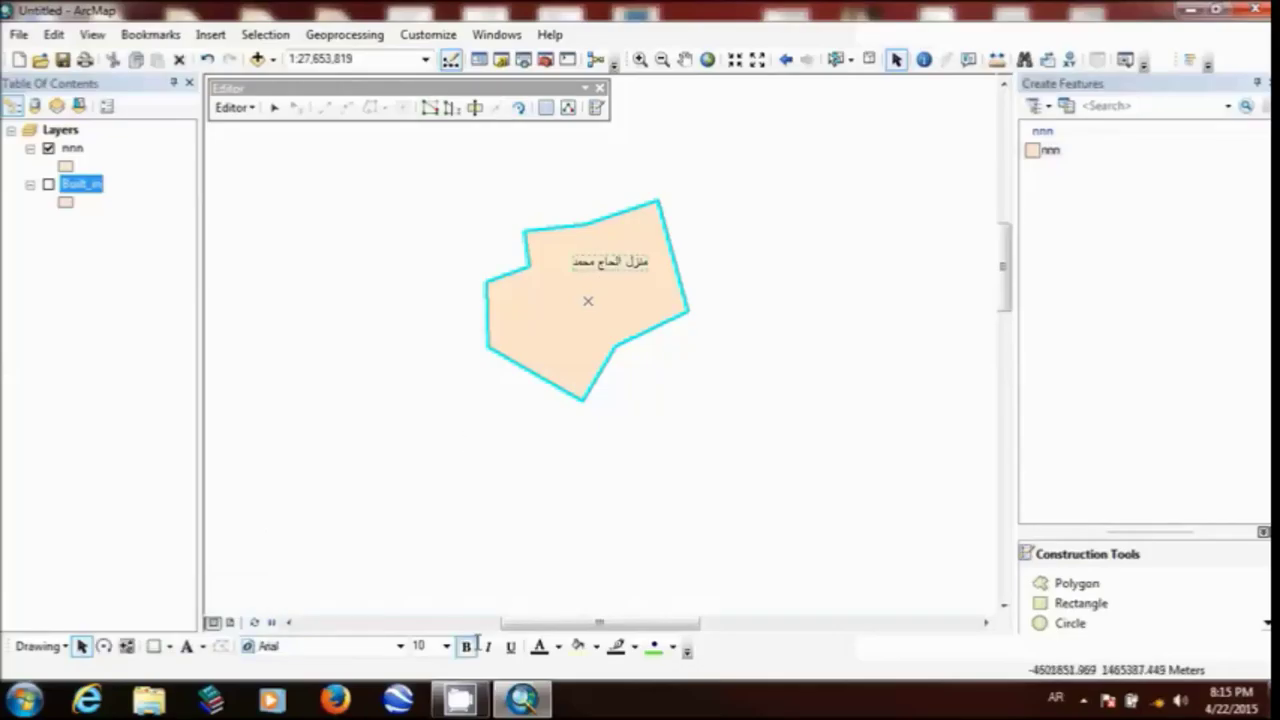
{"action": "left_click", "coordinate": [467, 645]}
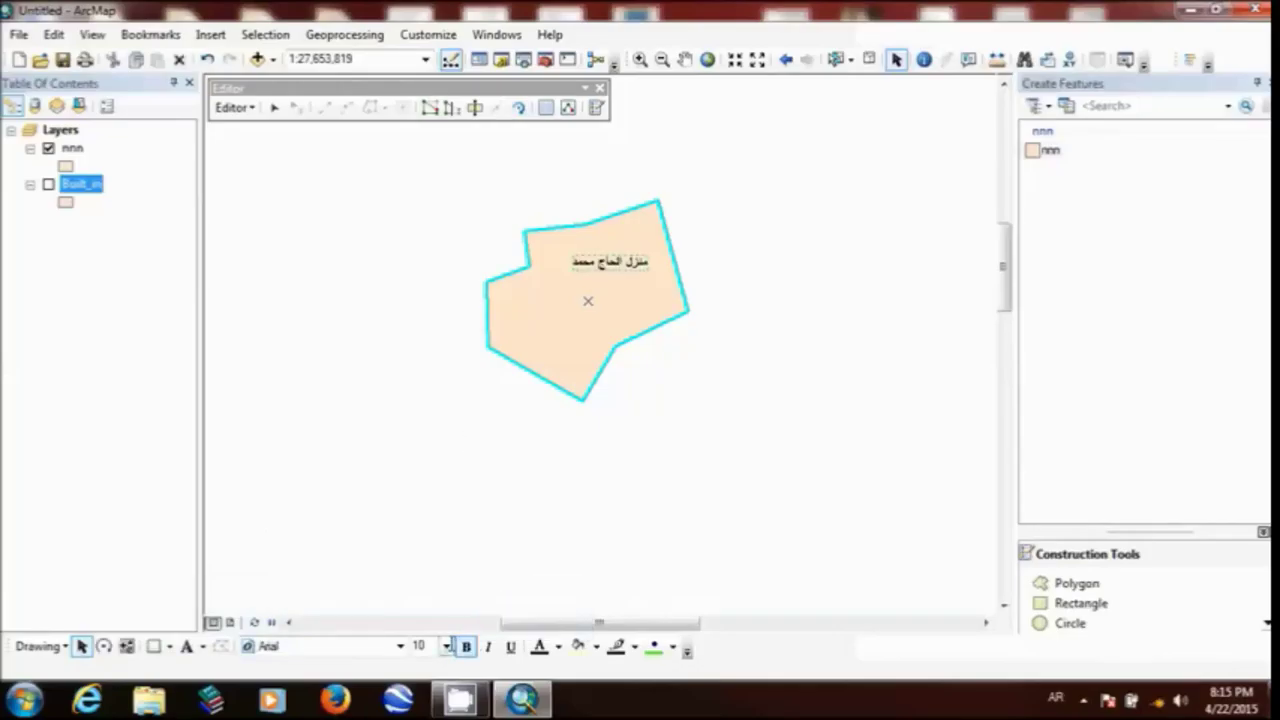
{"action": "left_click", "coordinate": [446, 646]}
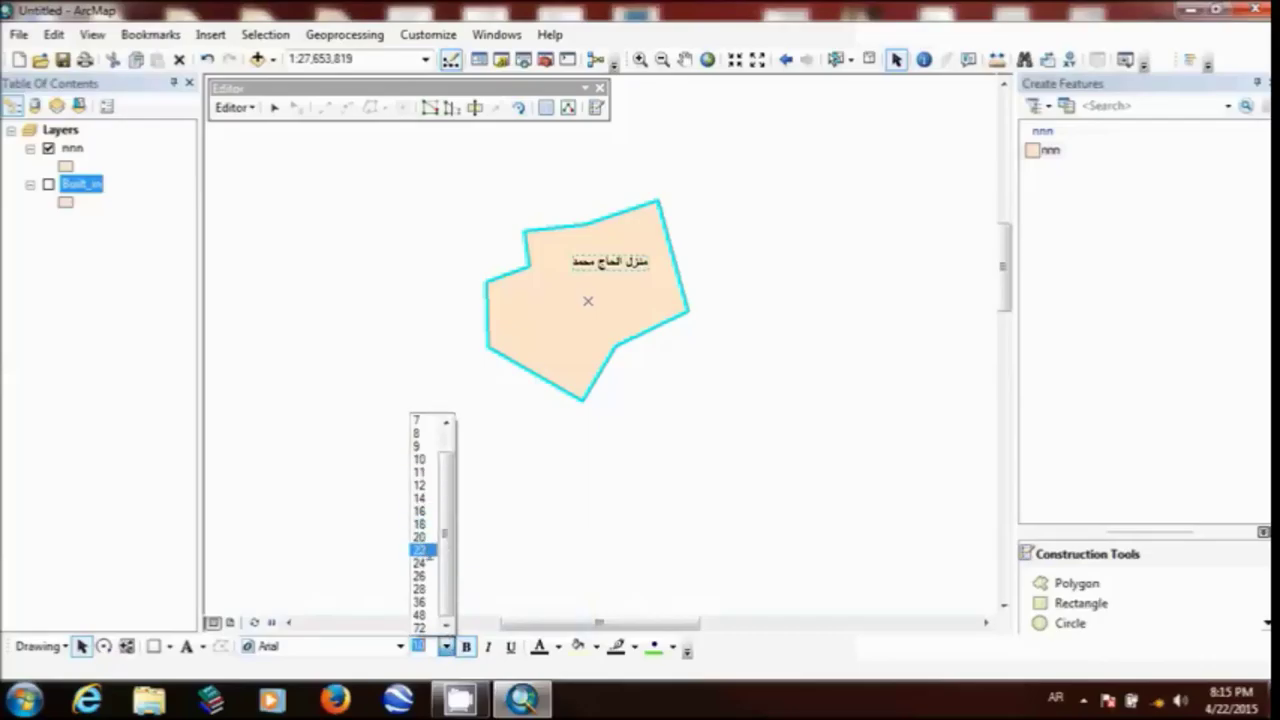
{"action": "left_click", "coordinate": [424, 550]}
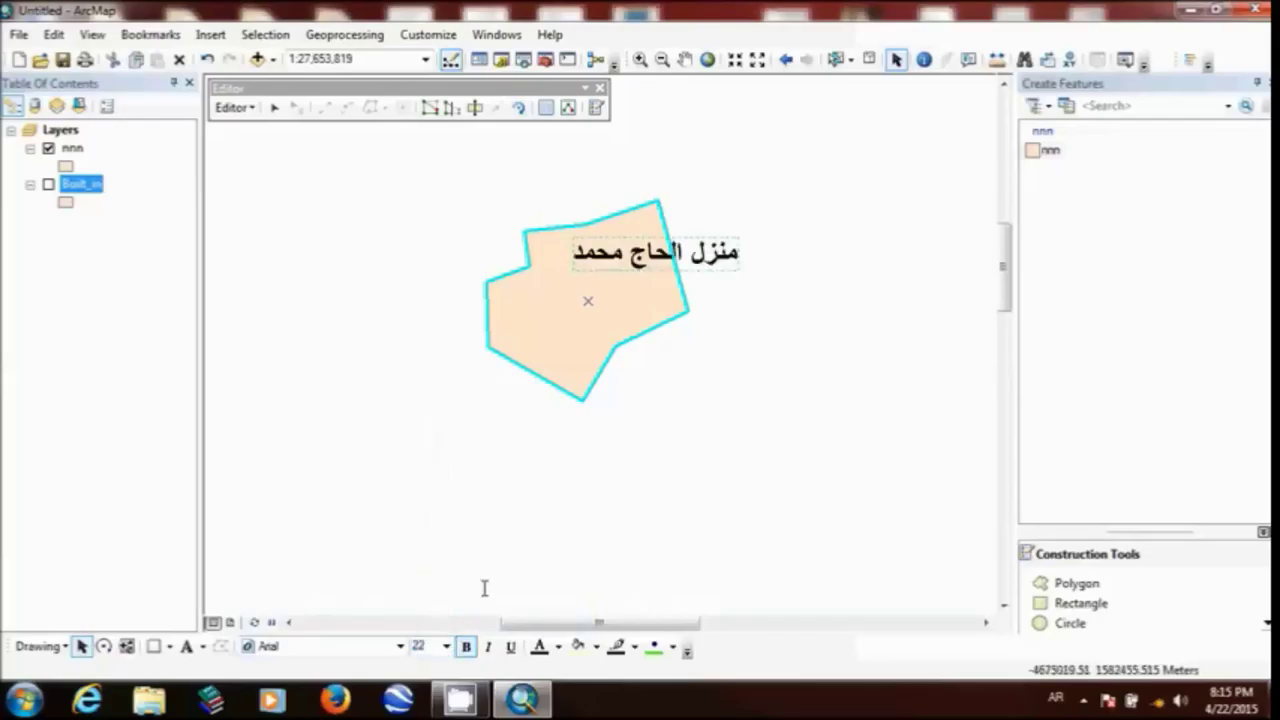
{"action": "left_click", "coordinate": [558, 646]}
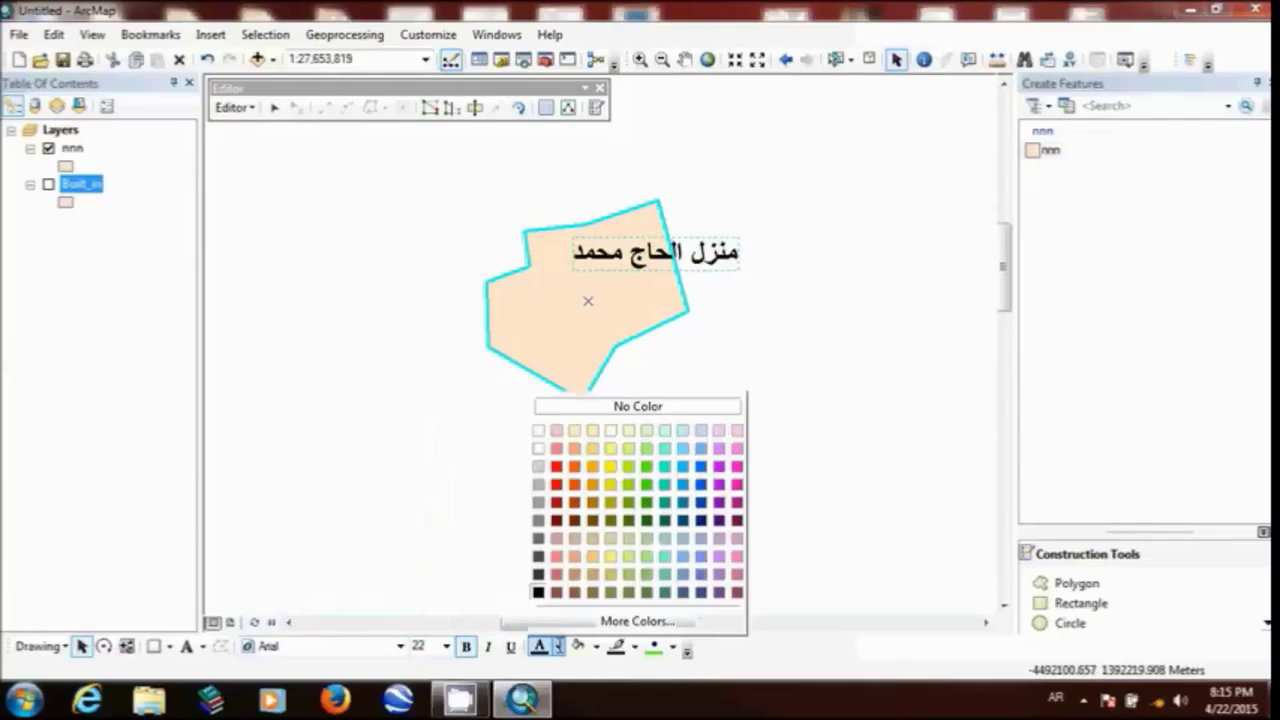
{"action": "left_click", "coordinate": [348, 668]}
{"action": "left_click", "coordinate": [400, 646]}
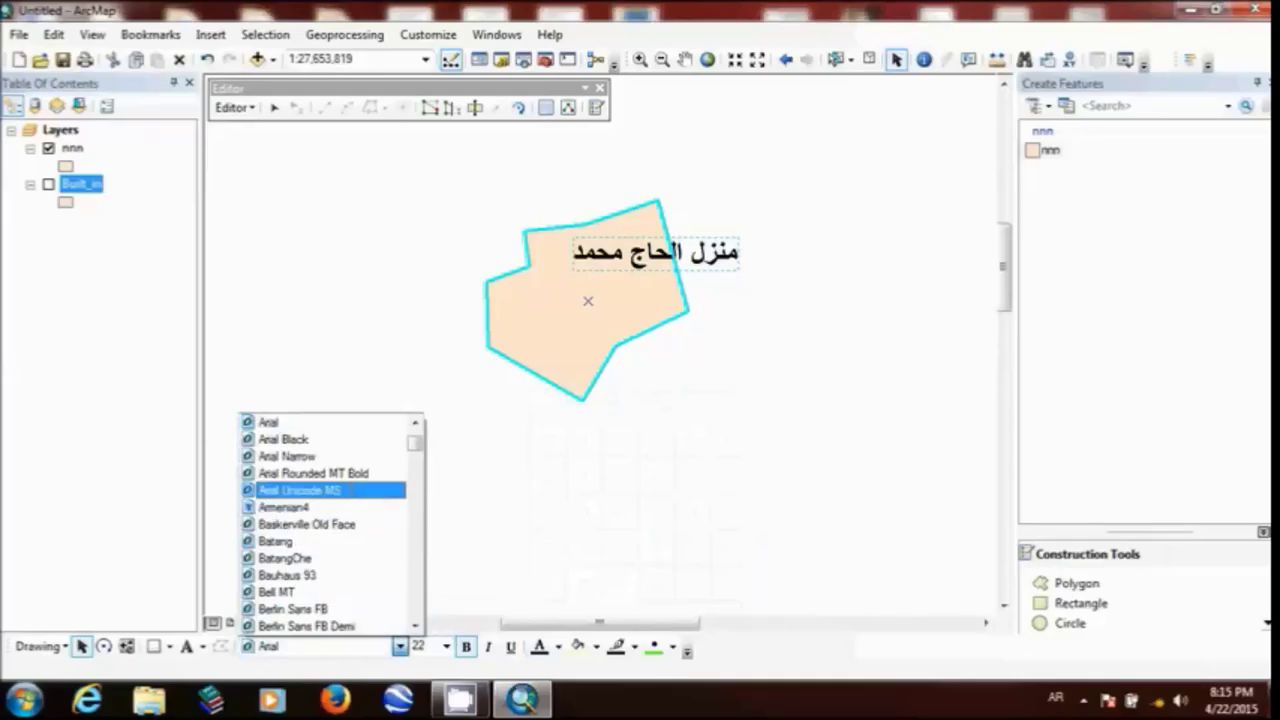
{"action": "left_click", "coordinate": [352, 490]}
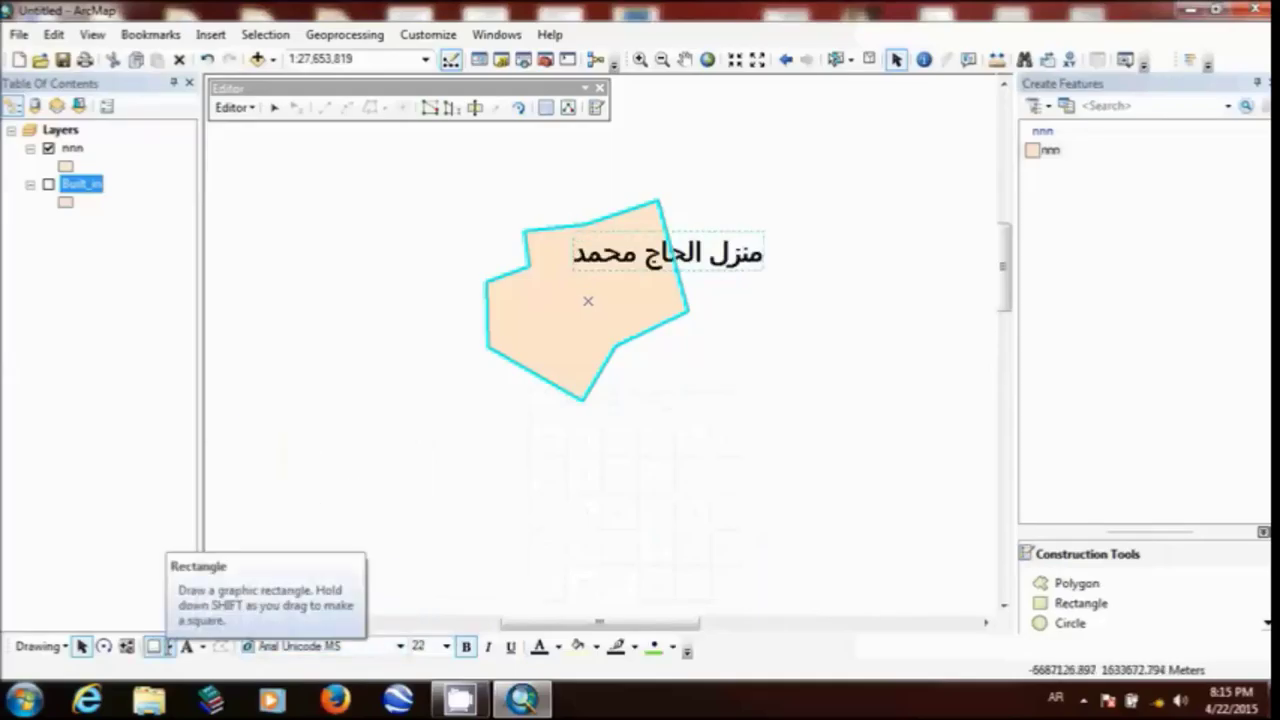
Step: Draw a circle graphic below and to the left of the digitized polygon, touching its lower-left edge
{"action": "left_click", "coordinate": [168, 647]}
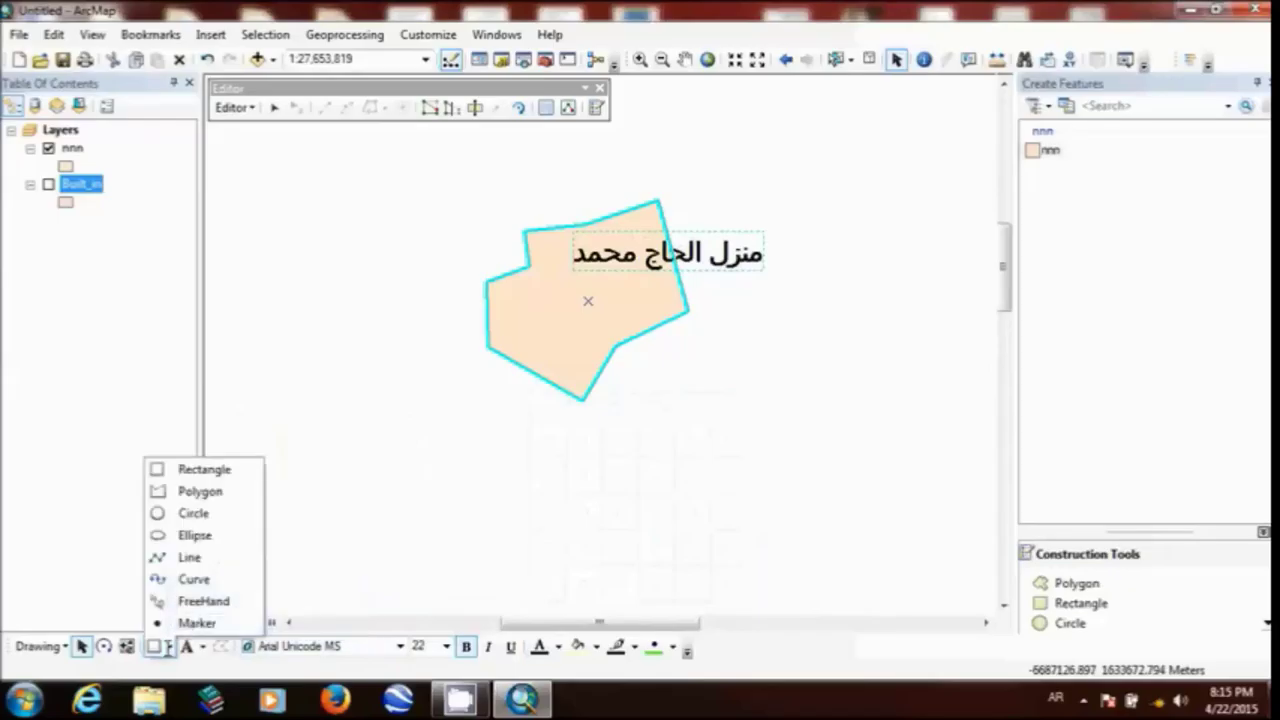
{"action": "left_click", "coordinate": [193, 514]}
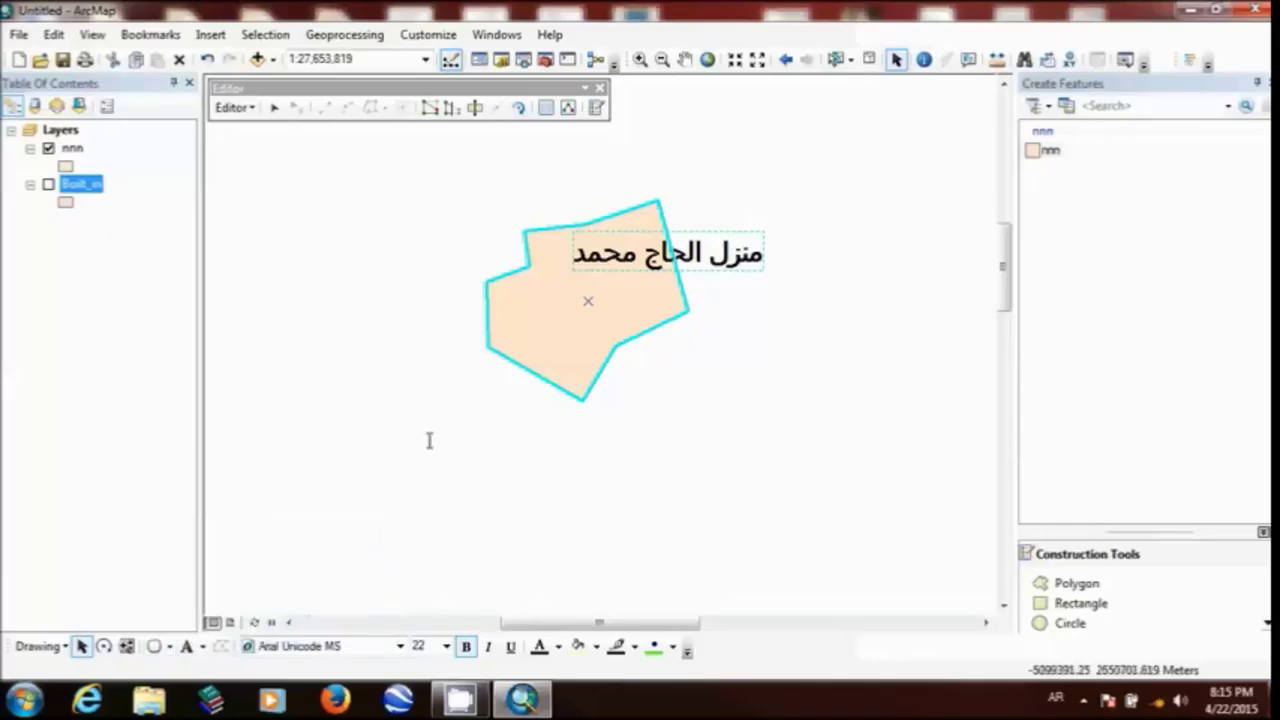
{"action": "left_click_drag", "start_coordinate": [444, 416], "coordinate": [371, 457]}
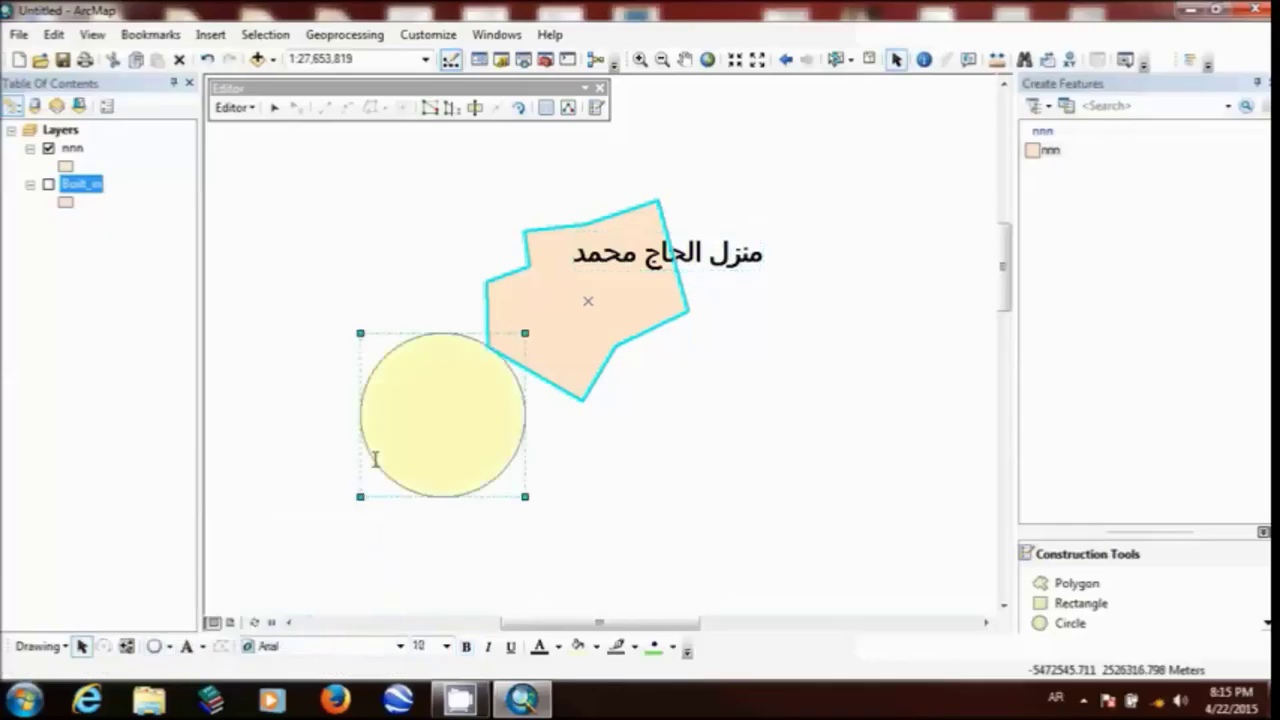
Step: Draw a three-segment zigzag line graphic about 2,177 km long below and to the right of the polygon
{"action": "left_click", "coordinate": [169, 646]}
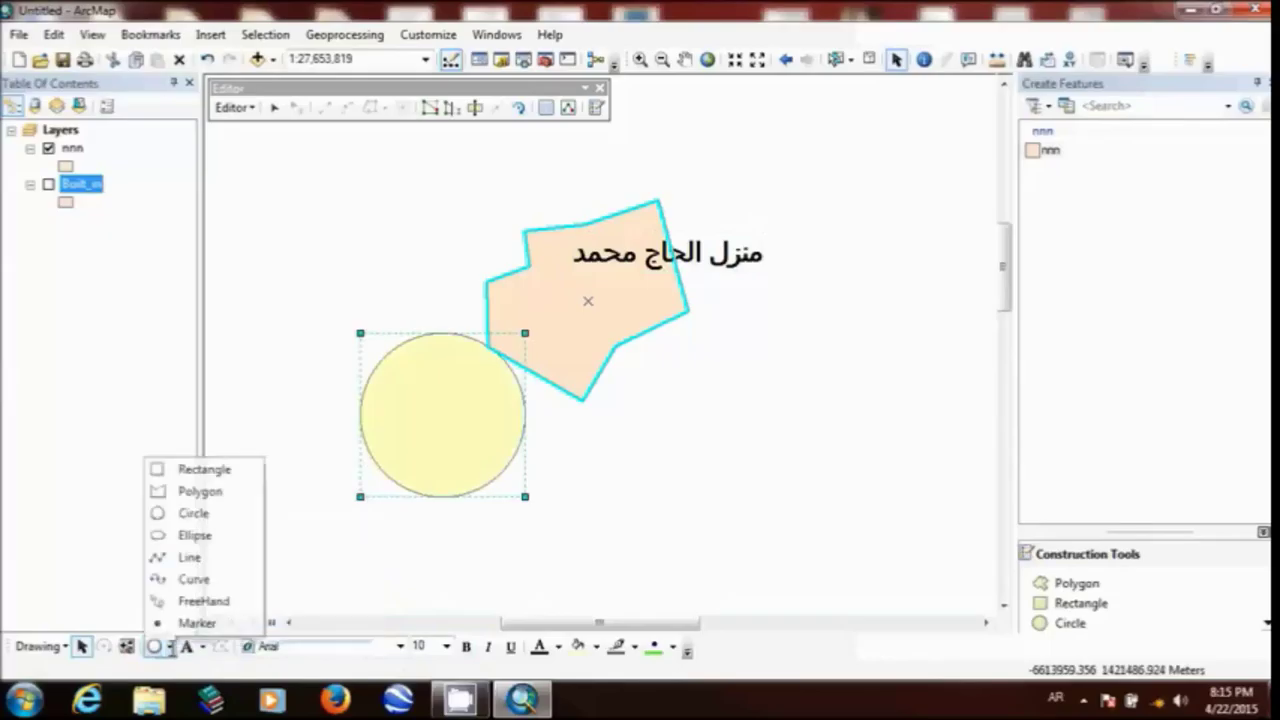
{"action": "left_click", "coordinate": [199, 558]}
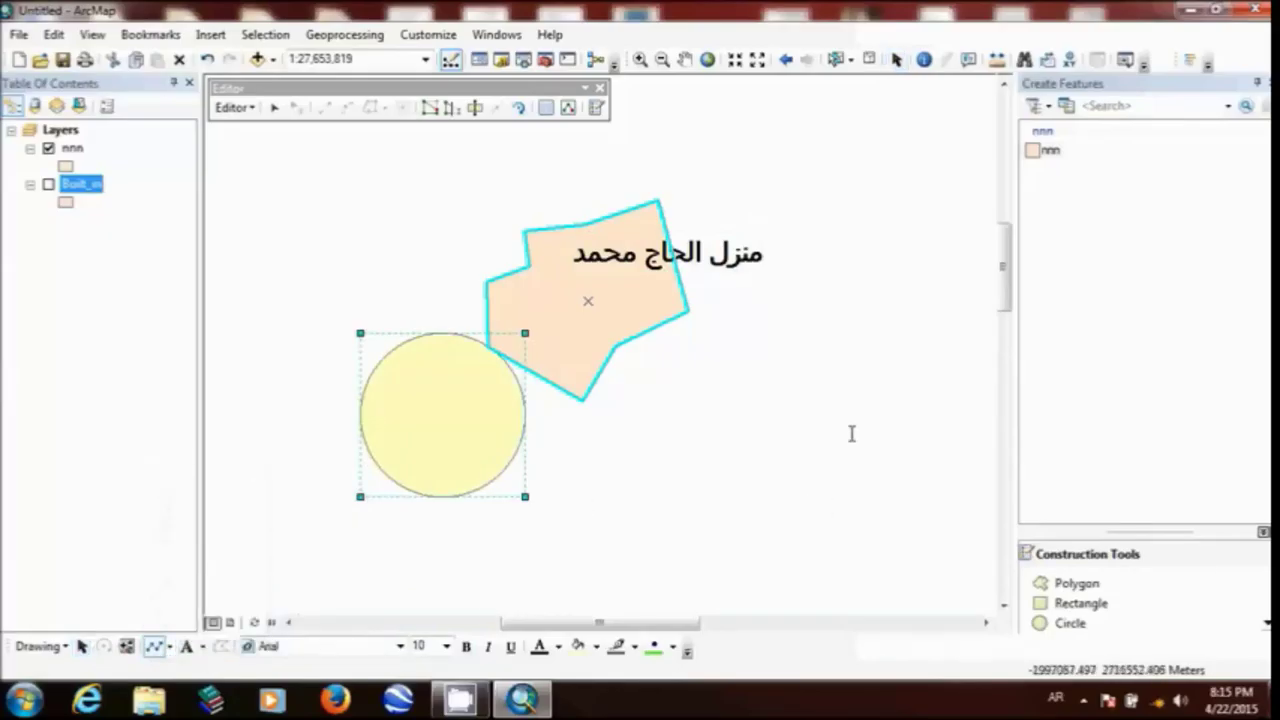
{"action": "left_click", "coordinate": [851, 433]}
{"action": "left_click", "coordinate": [780, 471]}
{"action": "left_click", "coordinate": [724, 408]}
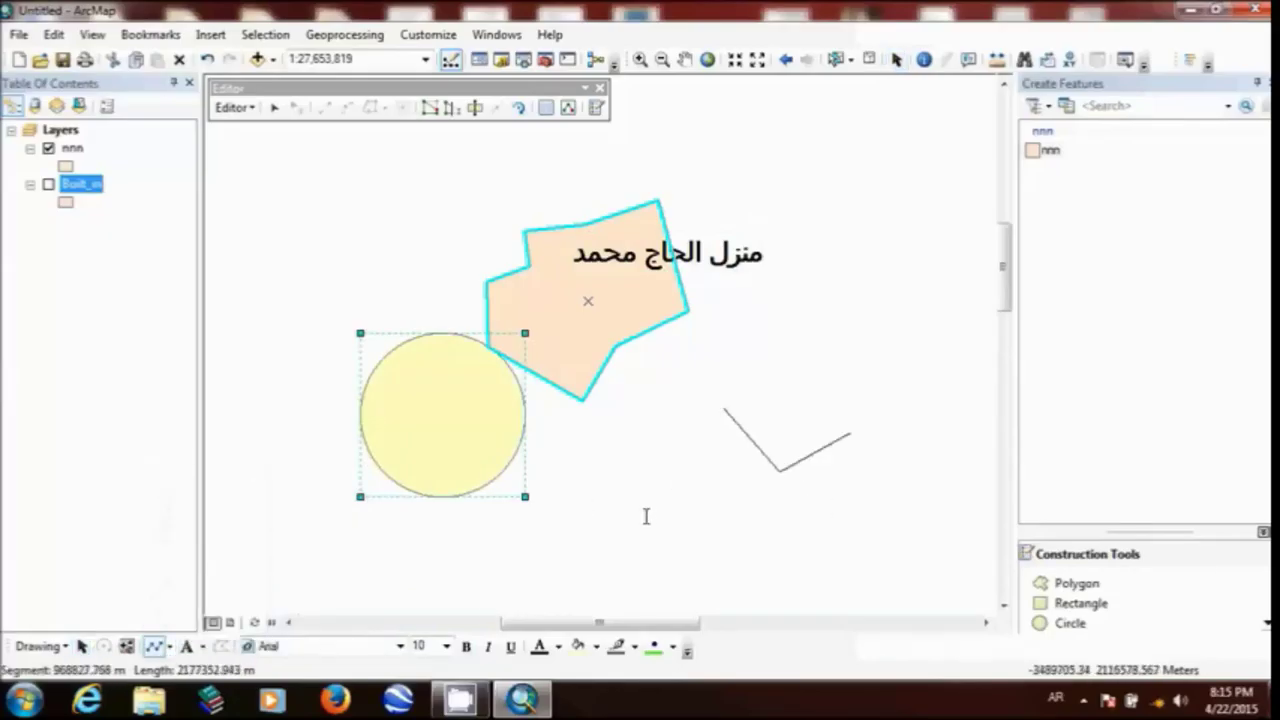
{"action": "double_click", "coordinate": [645, 516]}
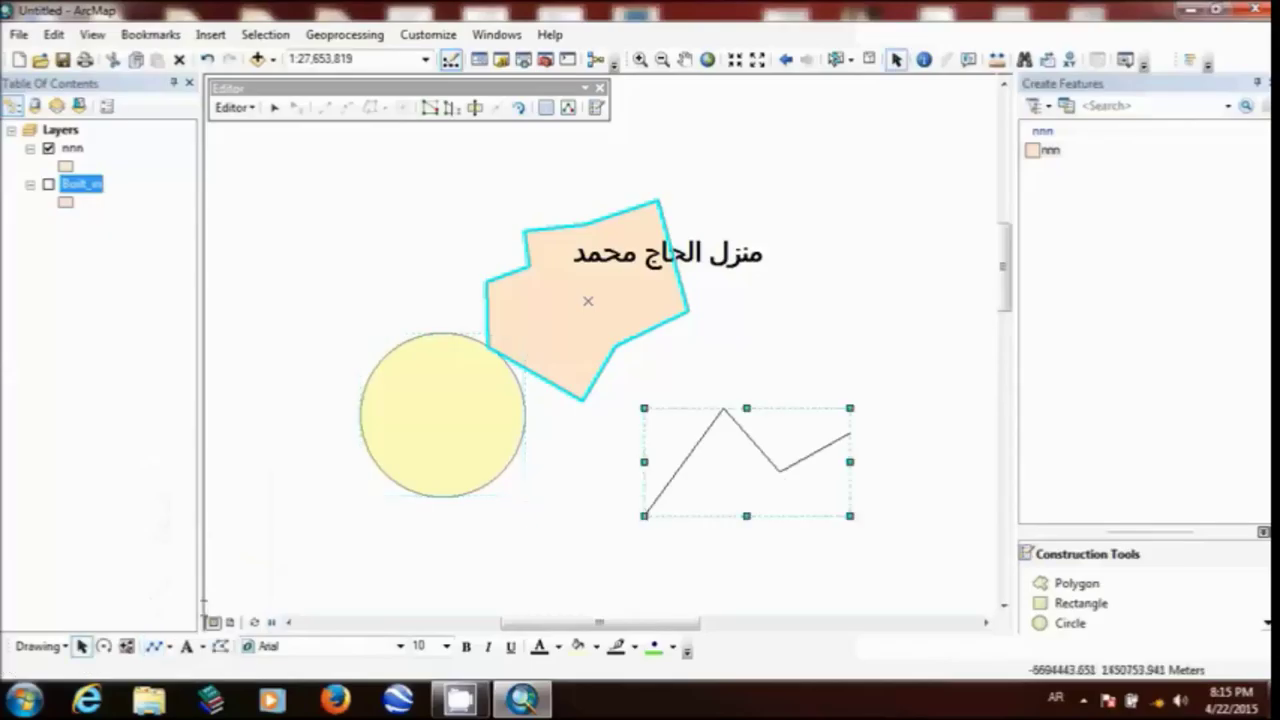
Step: Draw a small flat ellipse graphic above the circle, left of the polygon, and deselect it
{"action": "left_click", "coordinate": [169, 646]}
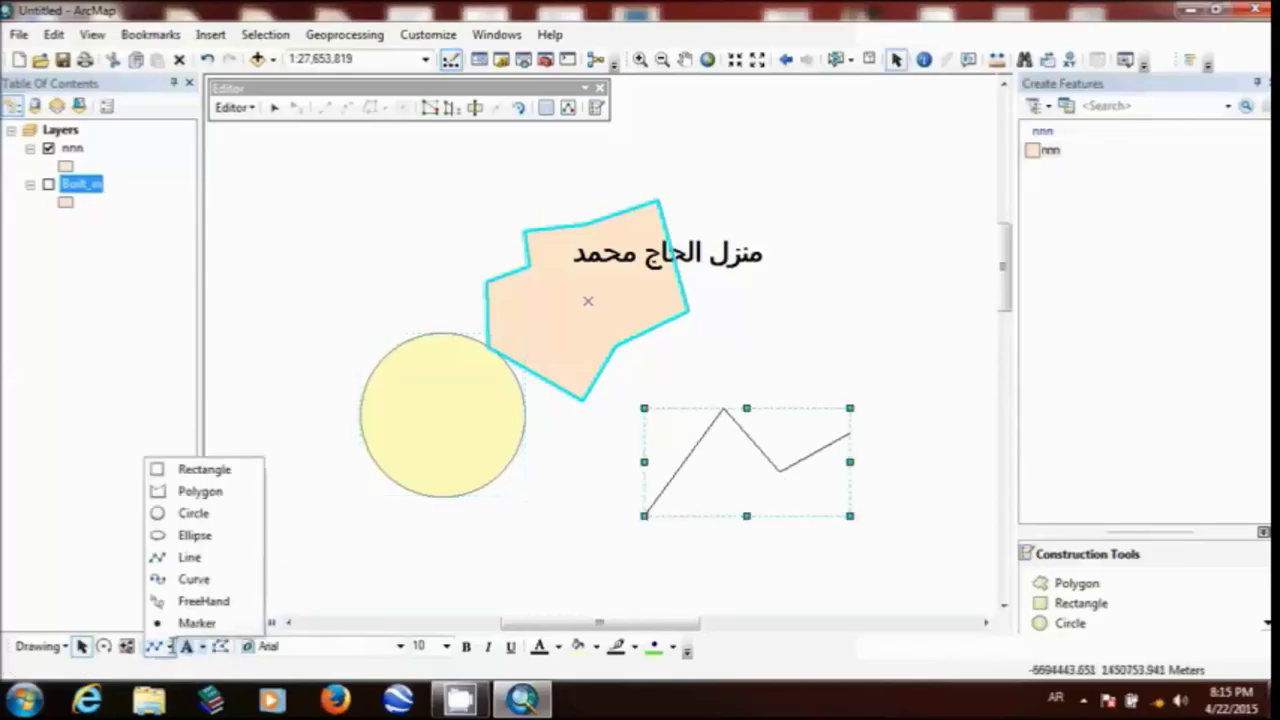
{"action": "left_click", "coordinate": [196, 535]}
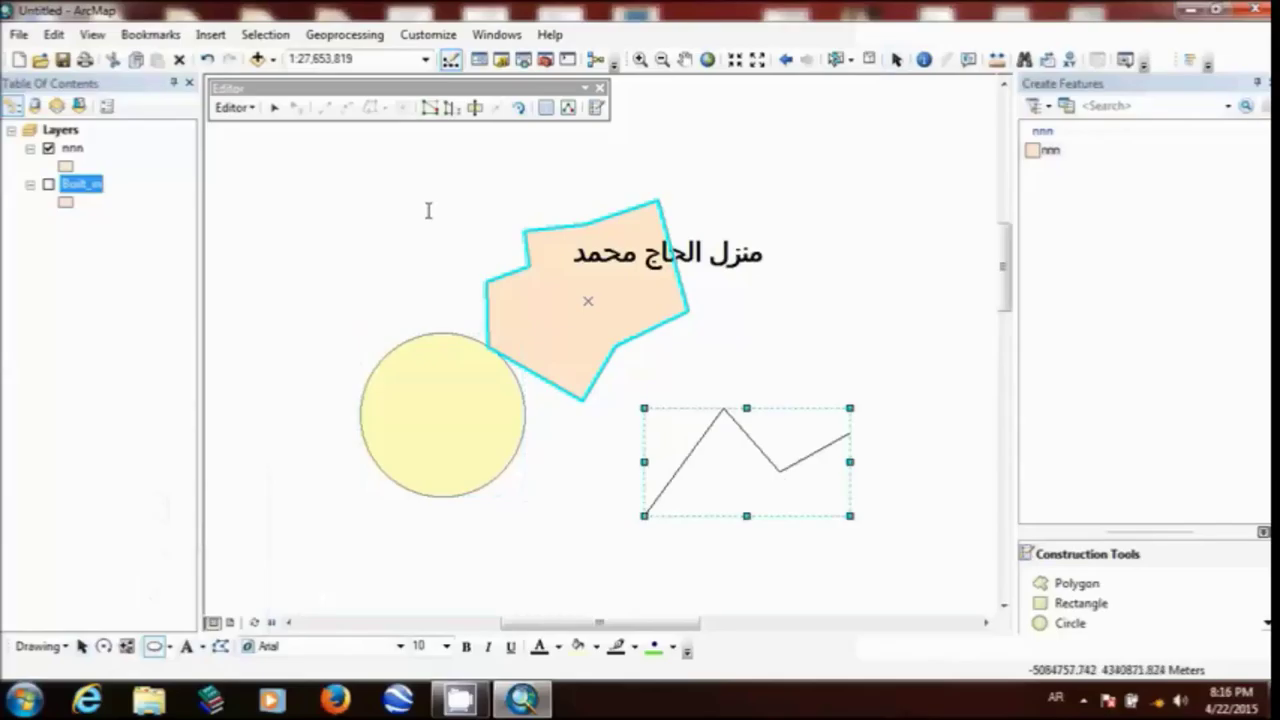
{"action": "left_click_drag", "start_coordinate": [427, 211], "coordinate": [321, 256]}
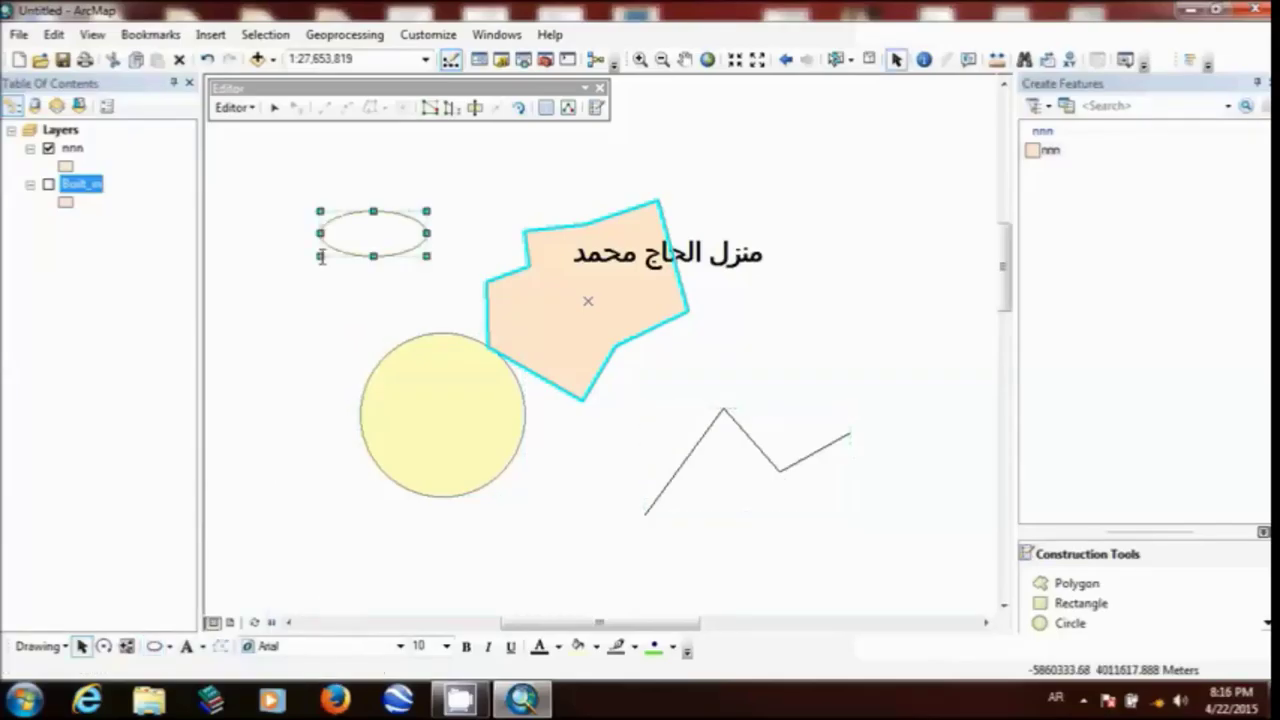
{"action": "left_click", "coordinate": [323, 289]}
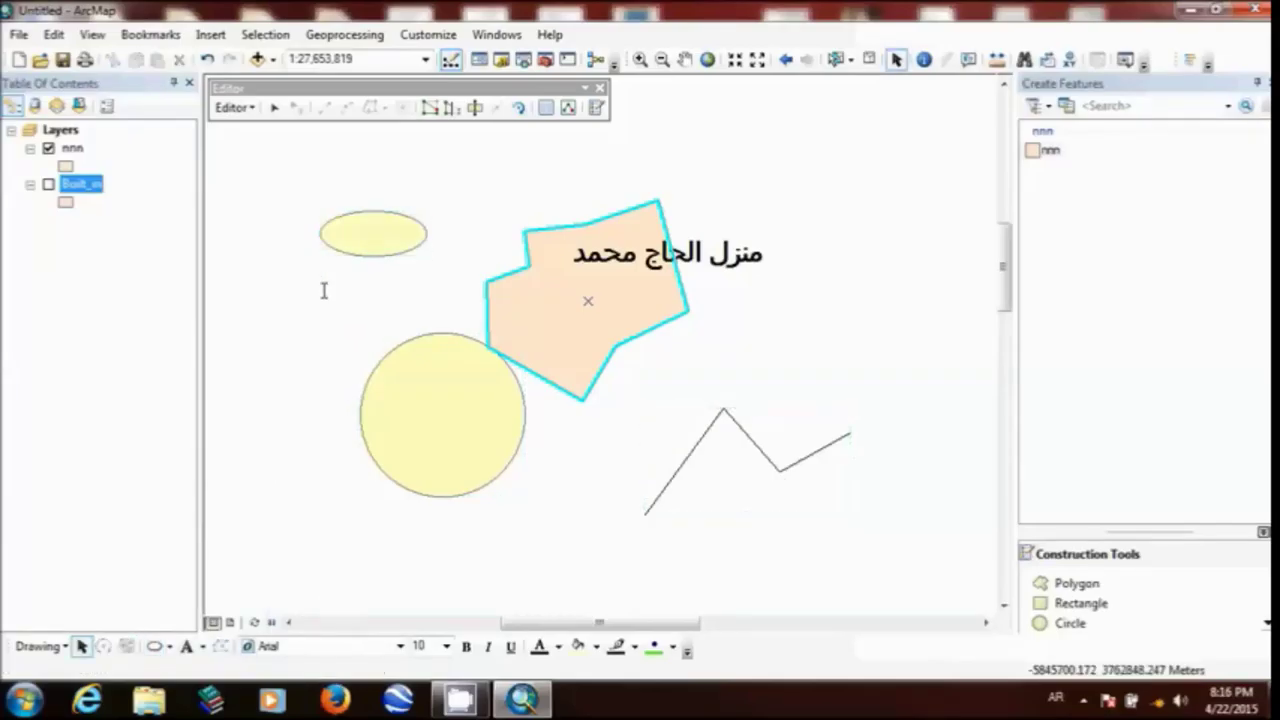
{"action": "left_click", "coordinate": [170, 646]}
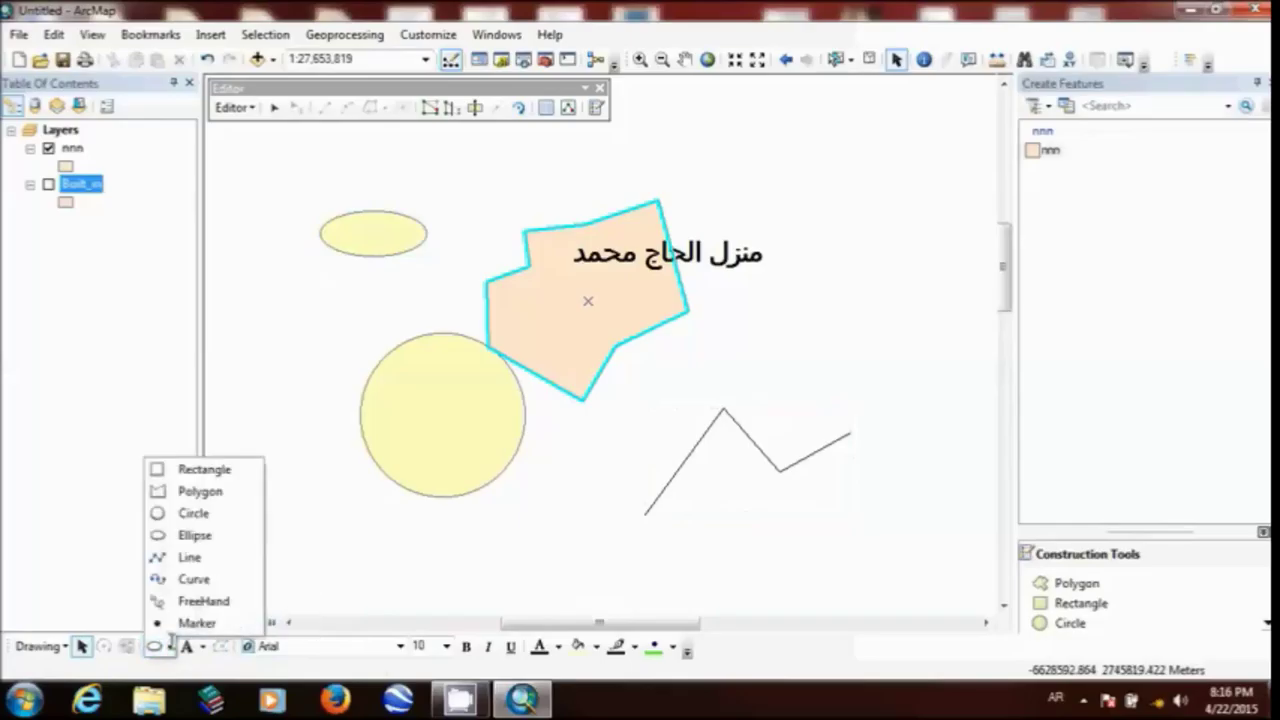
{"action": "left_click", "coordinate": [314, 334]}
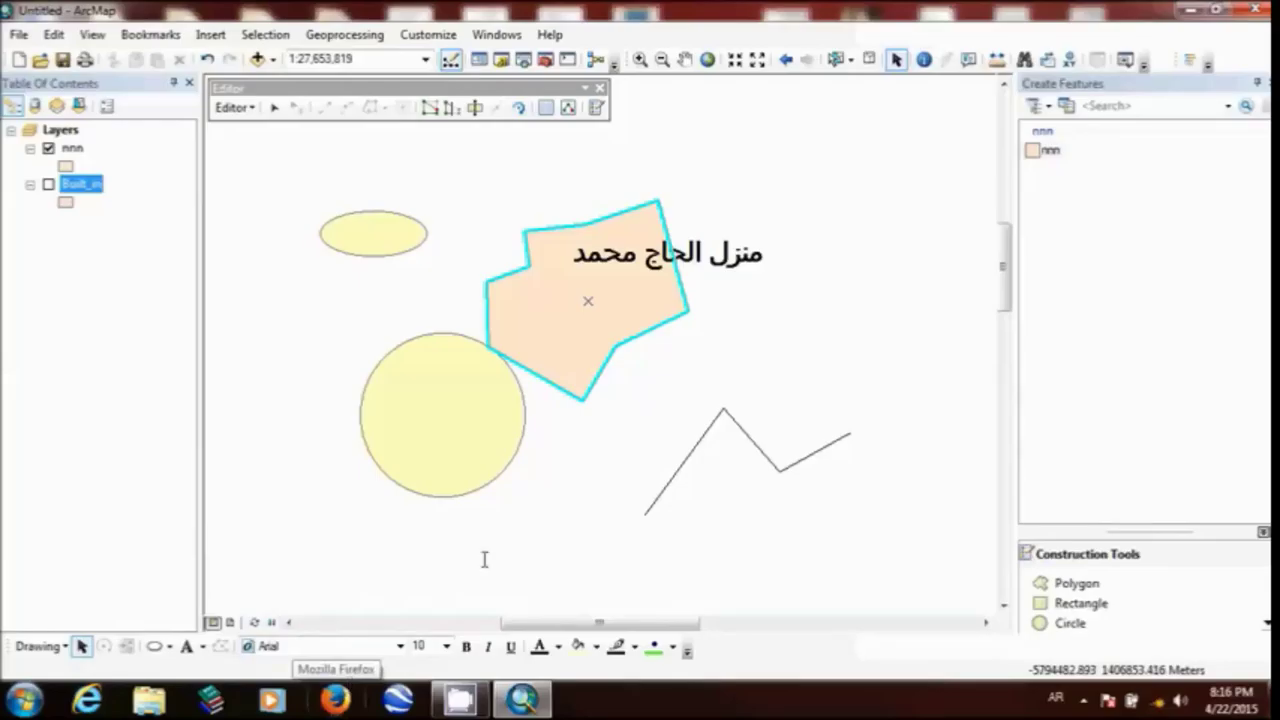
Step: Minimize the map window to show the Windows desktop
{"action": "left_click", "coordinate": [1192, 9]}
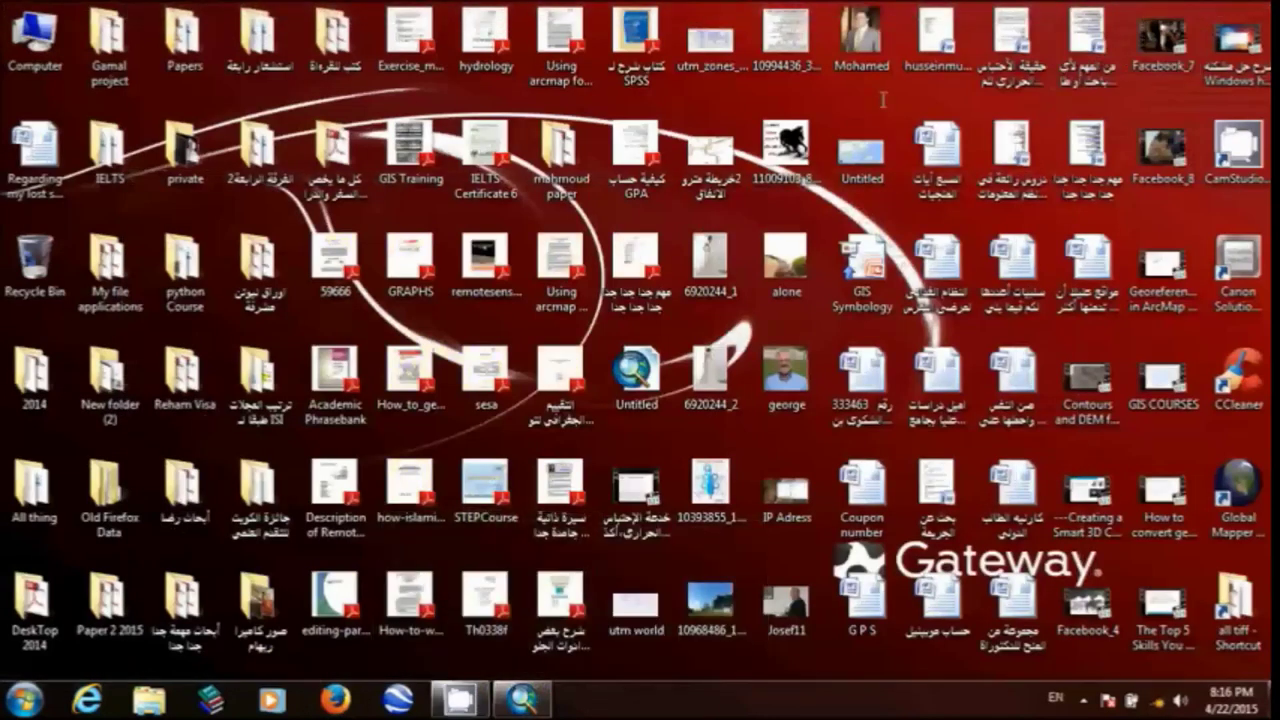
{"action": "right_click", "coordinate": [882, 100]}
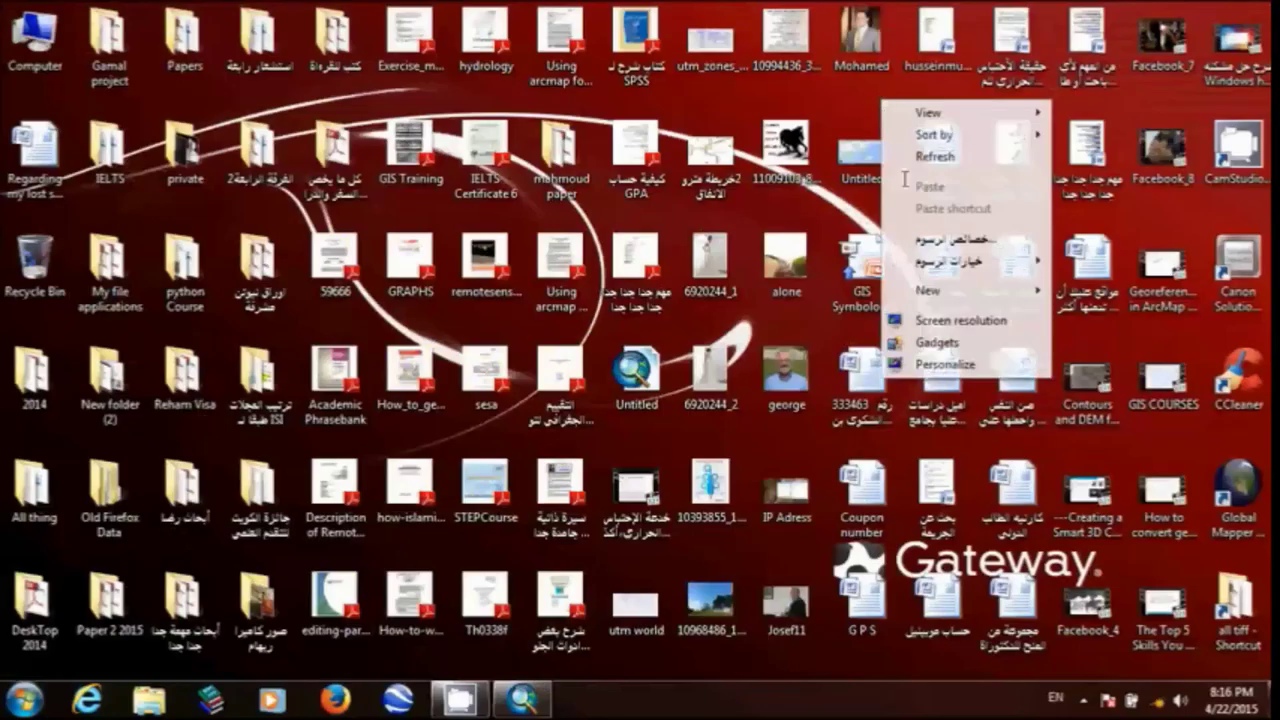
{"action": "left_click", "coordinate": [946, 364]}
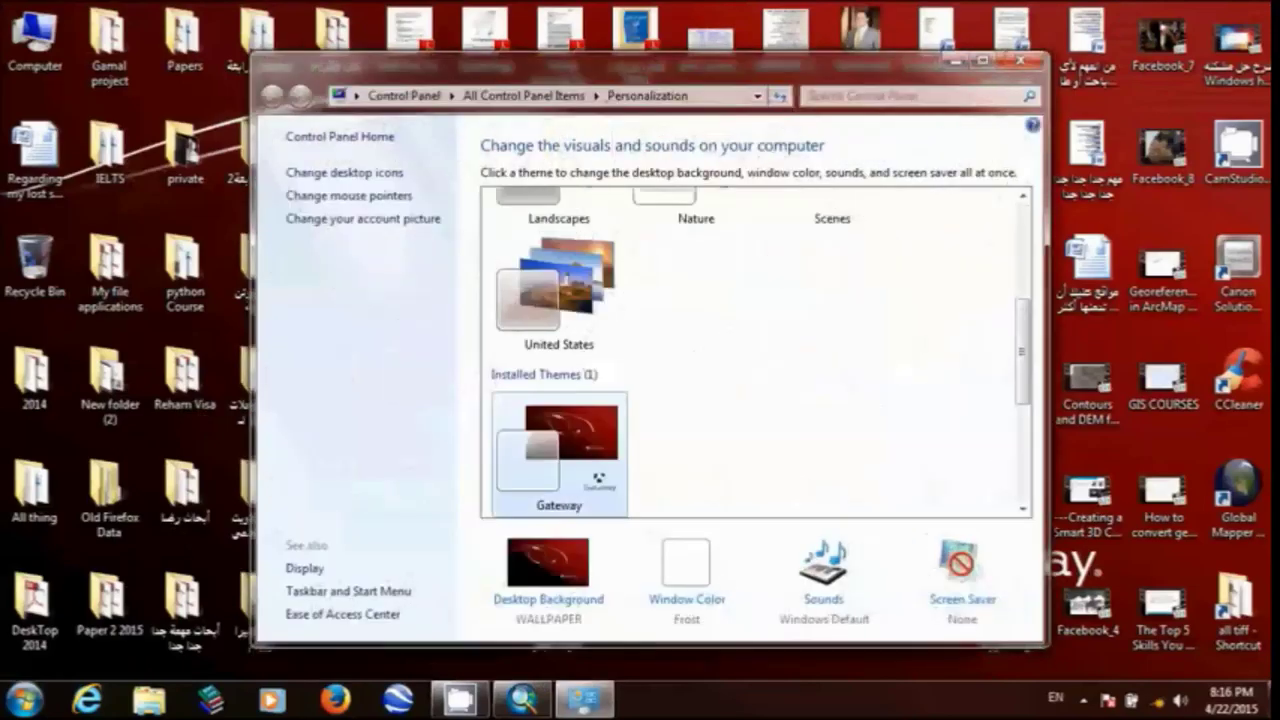
{"action": "left_click", "coordinate": [1020, 61]}
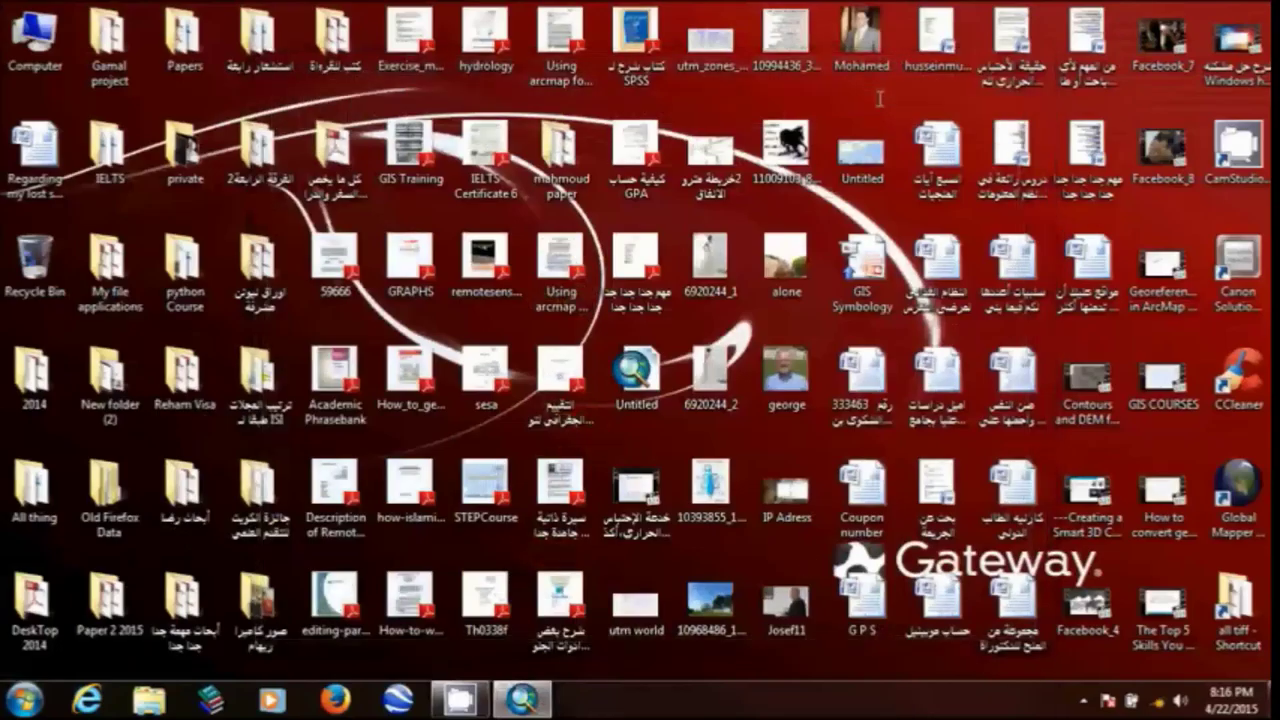
Step: Set the Windows screen resolution to 1360 × 768 and keep the changed display settings
{"action": "right_click", "coordinate": [882, 100]}
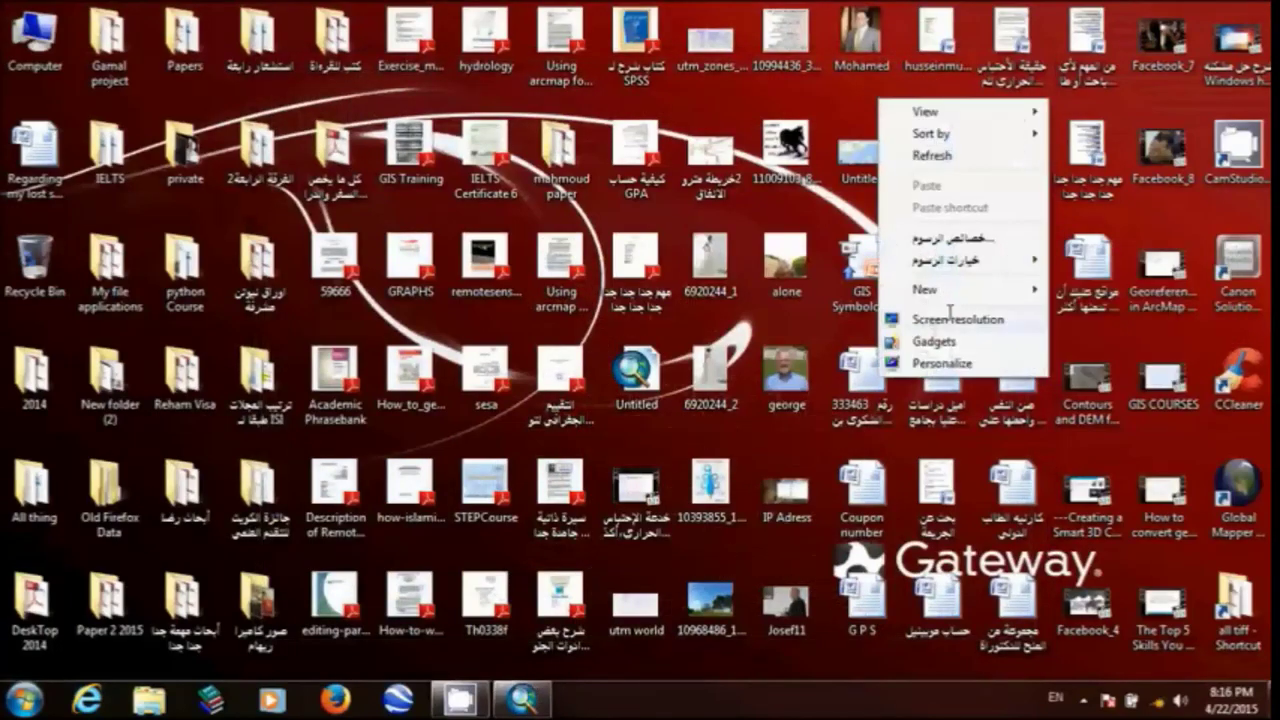
{"action": "left_click", "coordinate": [950, 319]}
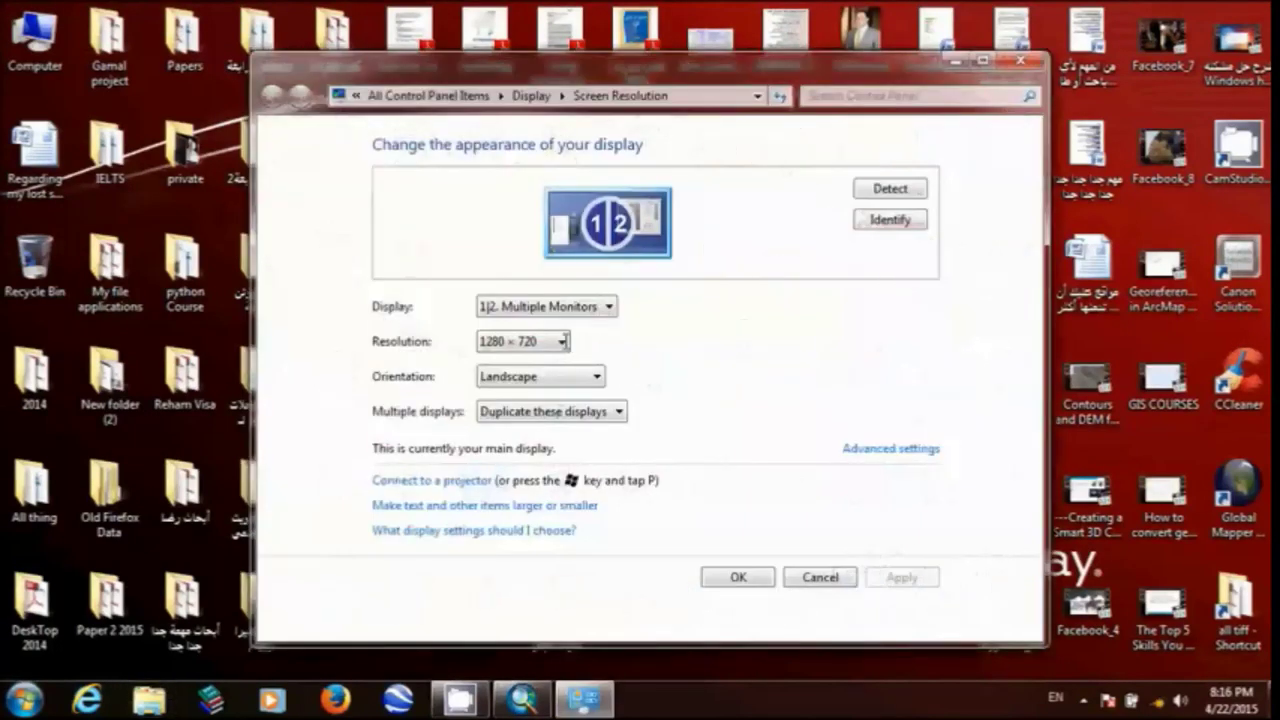
{"action": "left_click", "coordinate": [564, 341]}
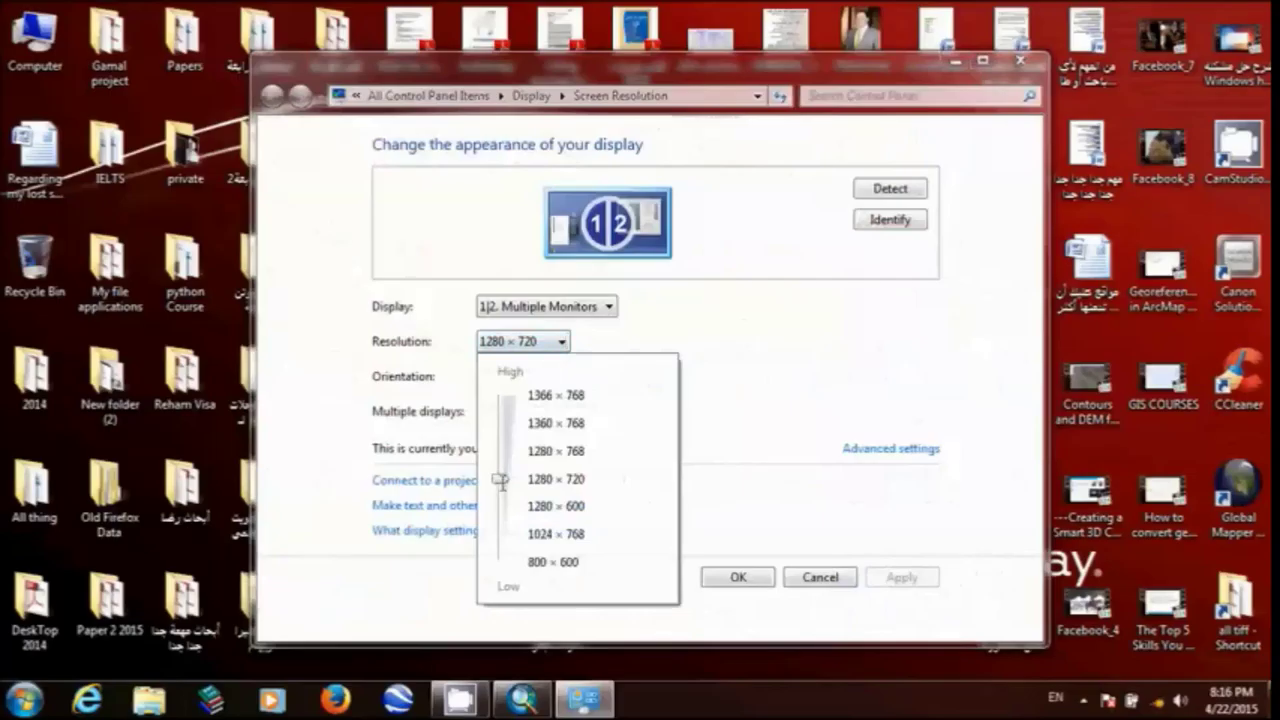
{"action": "left_click_drag", "start_coordinate": [500, 479], "coordinate": [516, 427]}
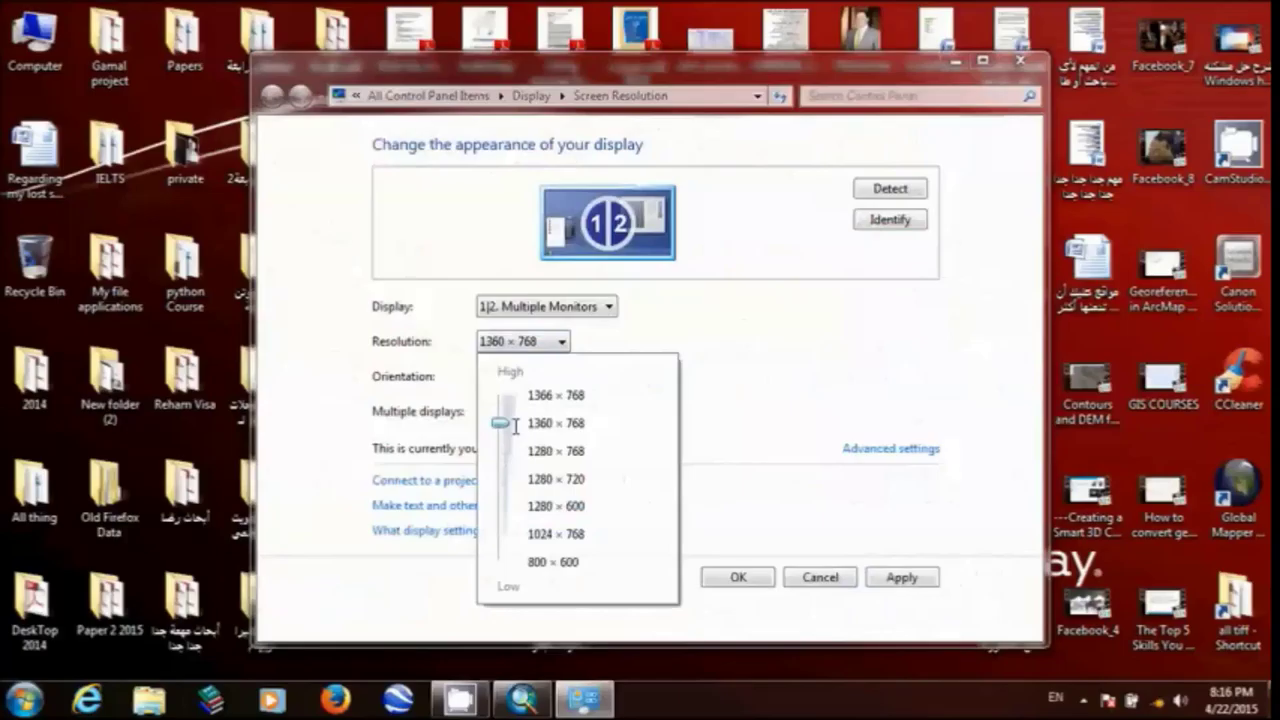
{"action": "left_click", "coordinate": [905, 577]}
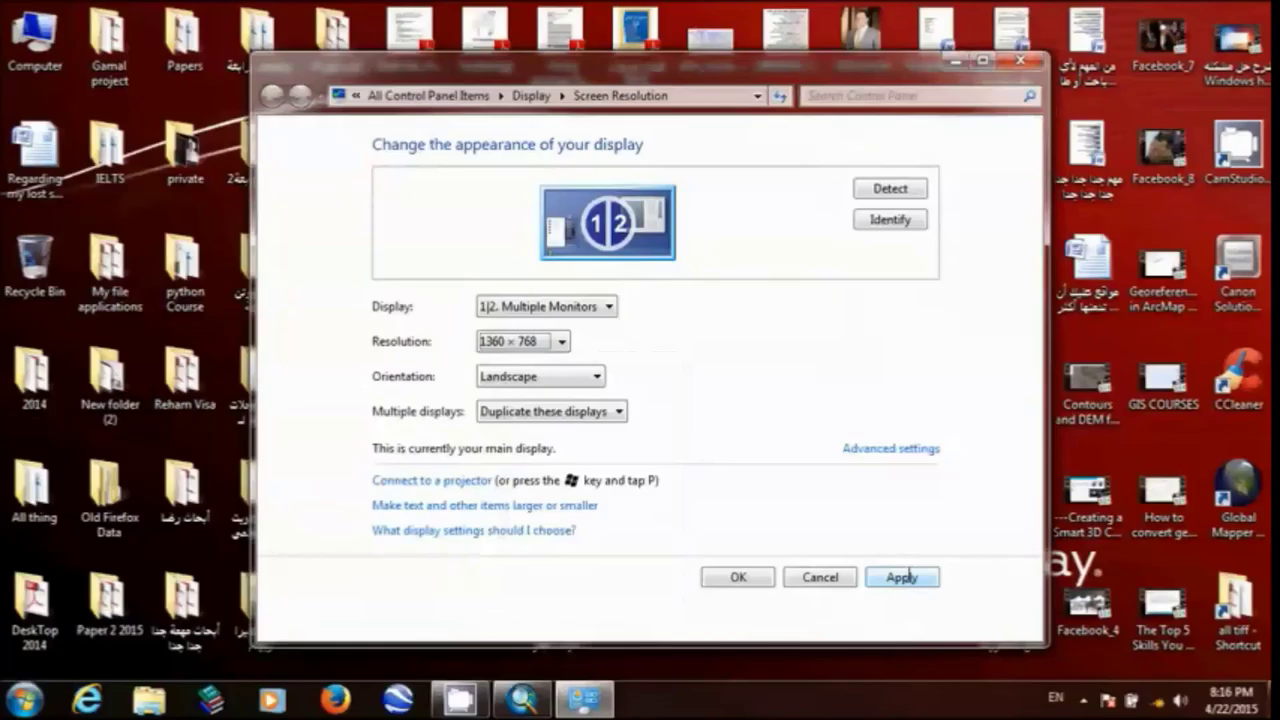
{"action": "left_click", "coordinate": [903, 577]}
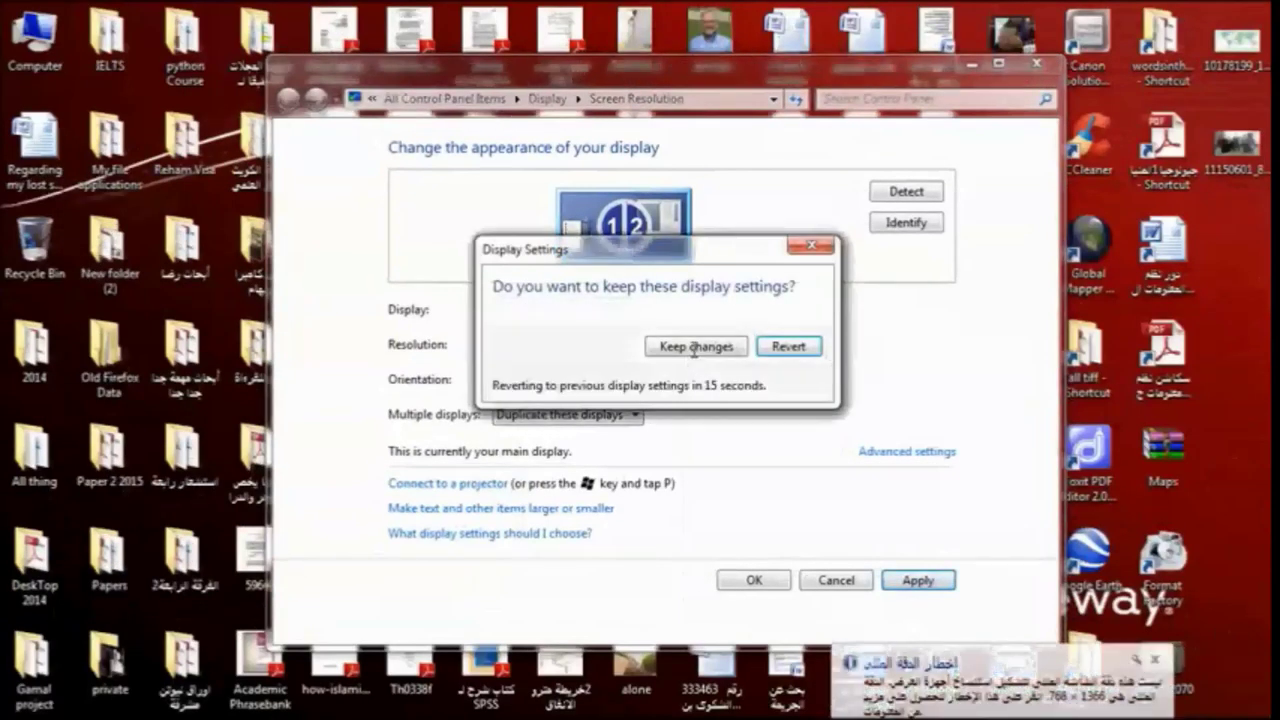
{"action": "left_click", "coordinate": [694, 347]}
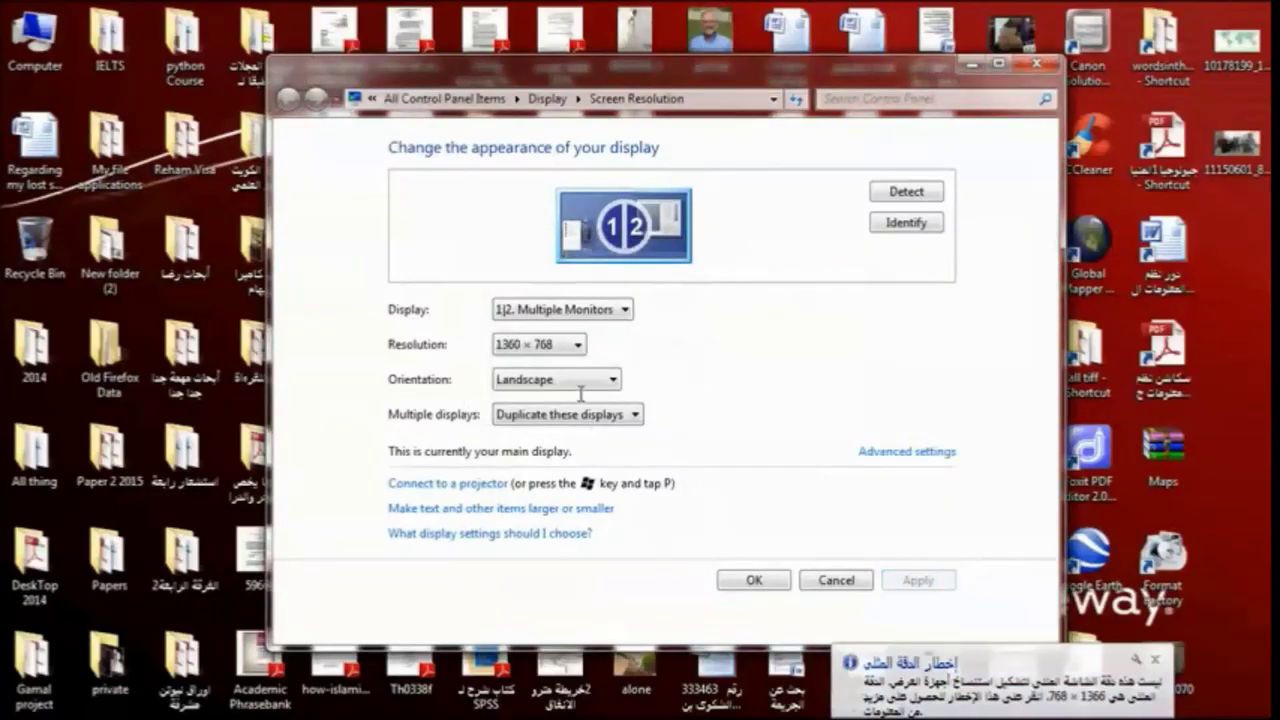
Step: Check the map window at the new screen resolution, and close the display settings to return to ArcMap
{"action": "left_click", "coordinate": [576, 345]}
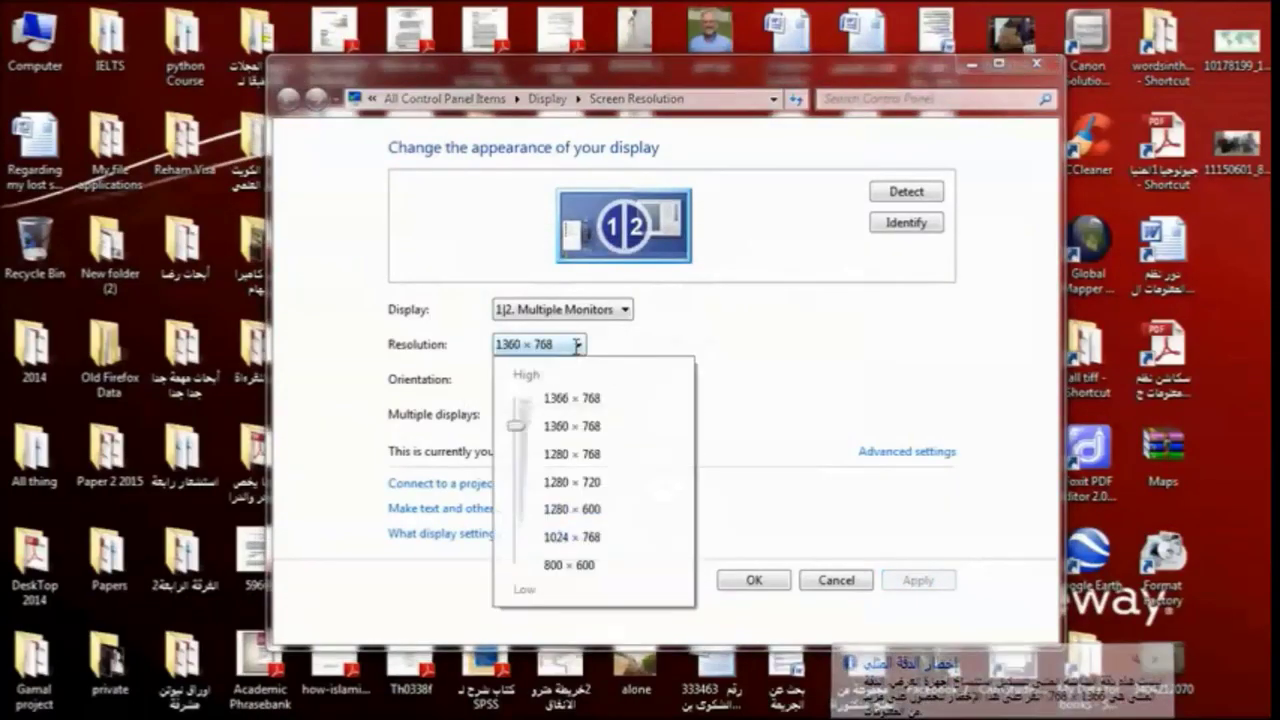
{"action": "left_click", "coordinate": [576, 345]}
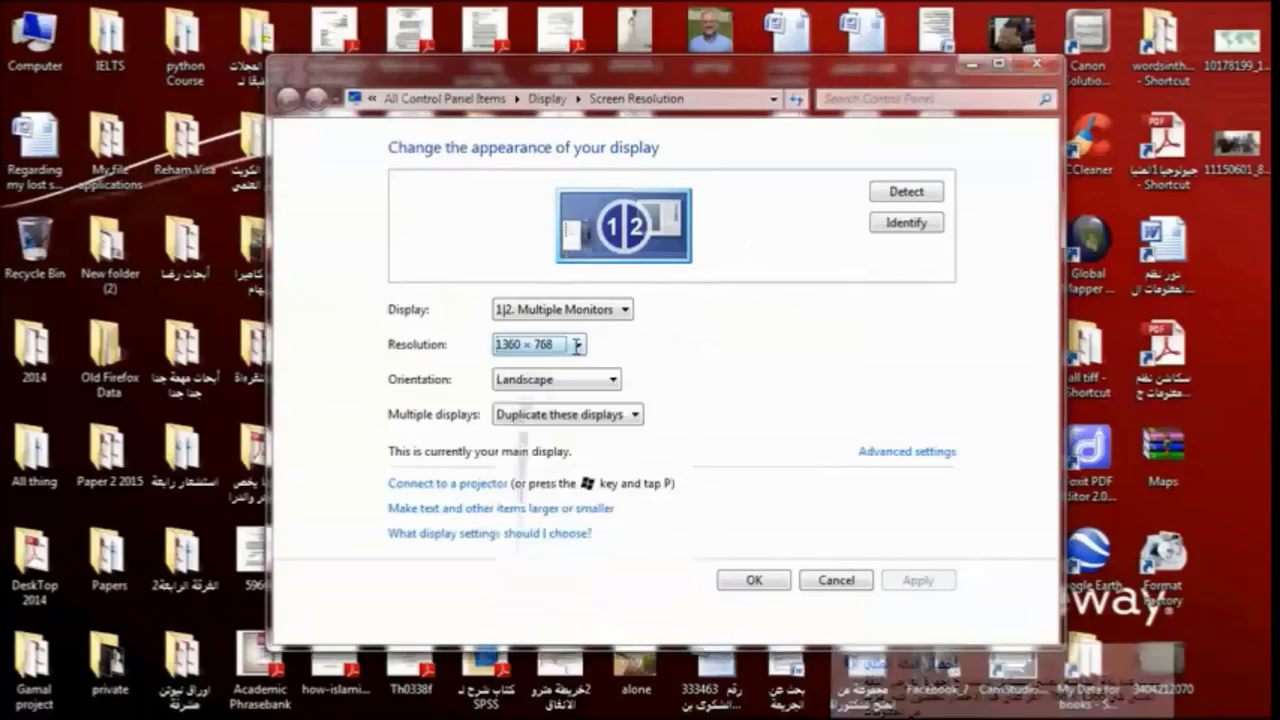
{"action": "left_click", "coordinate": [528, 714]}
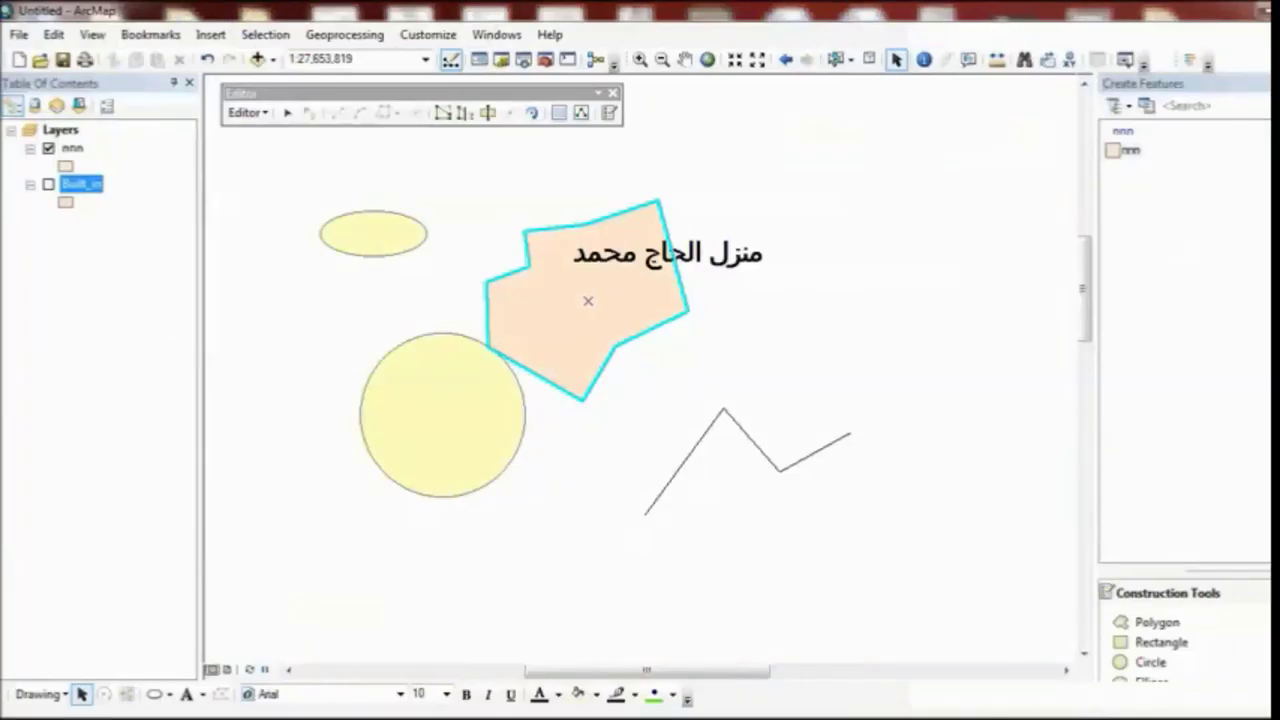
{"action": "key", "text": "alt+Tab"}
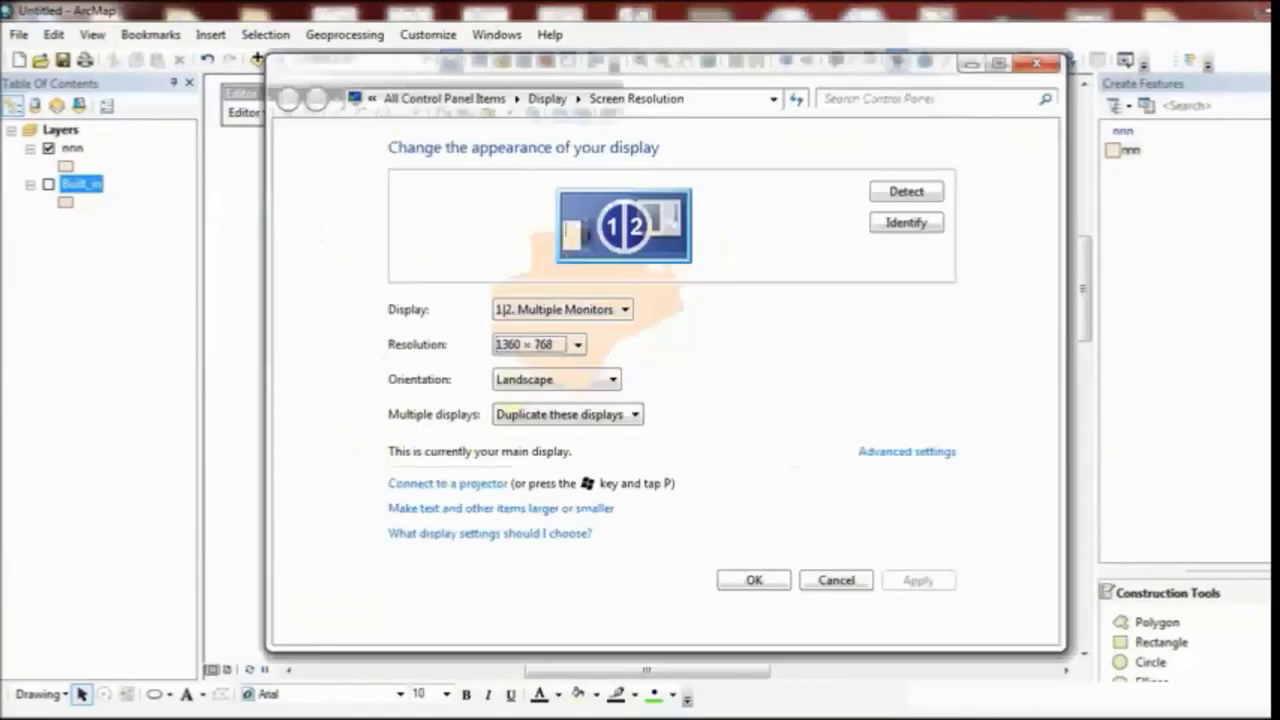
{"action": "left_click", "coordinate": [753, 580]}
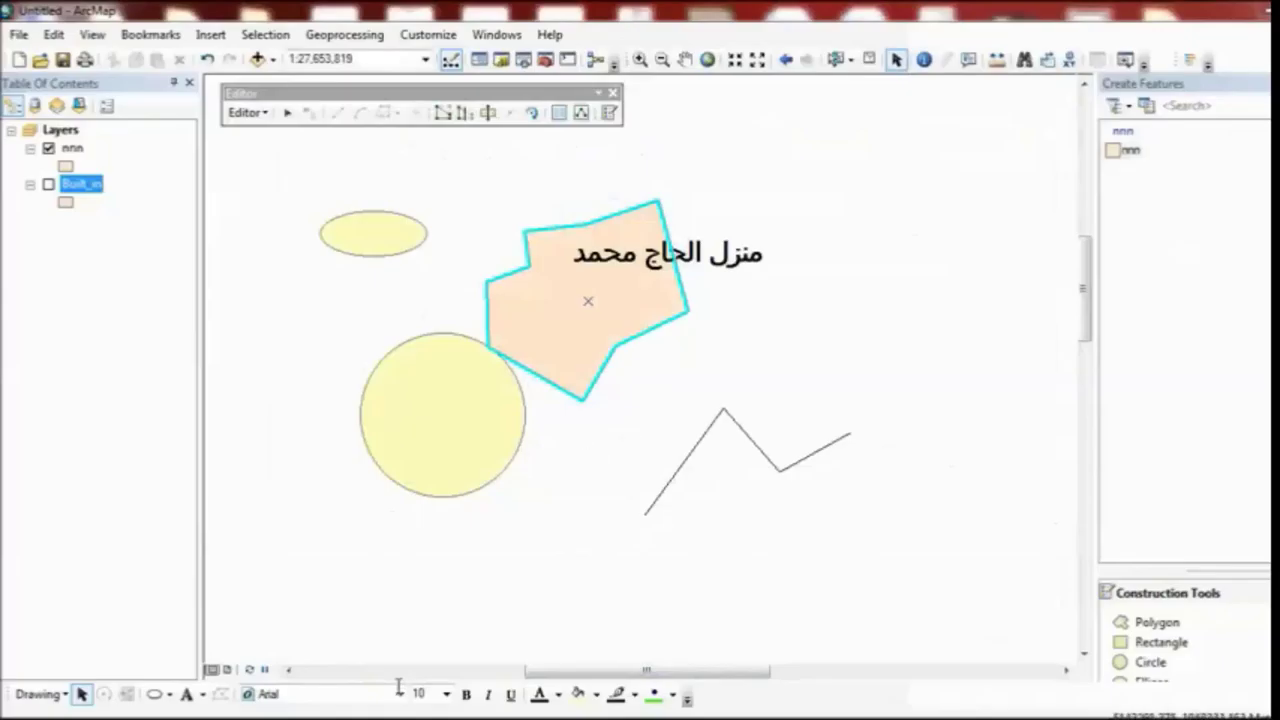
Step: Add a text graphic of repeated Arabic letters in the upper-right part of the yellow circle
{"action": "left_click", "coordinate": [40, 694]}
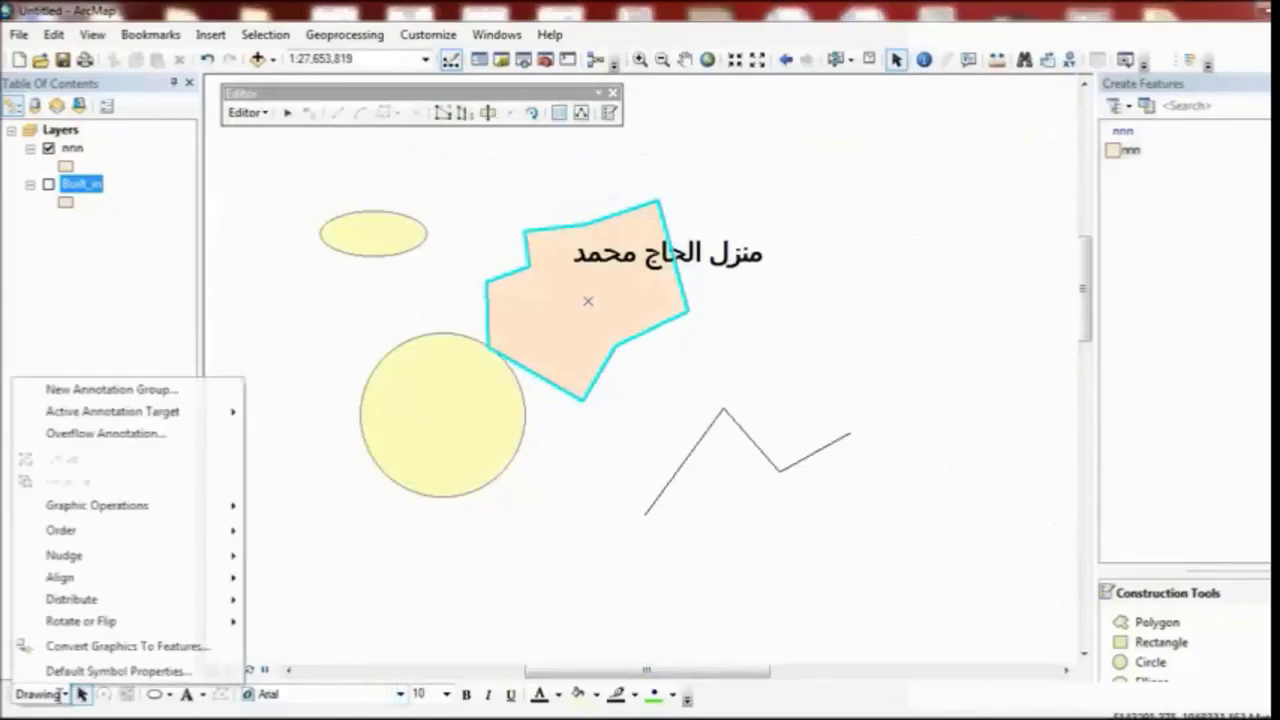
{"action": "left_click", "coordinate": [199, 694]}
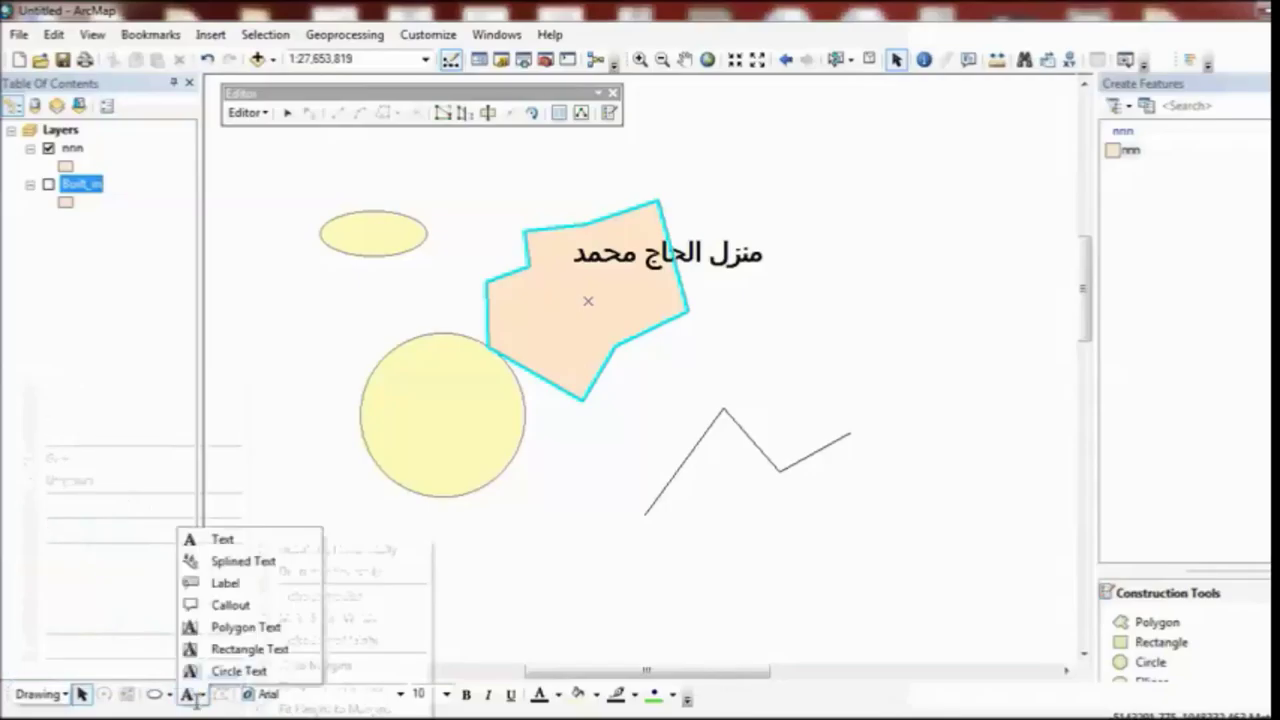
{"action": "left_click", "coordinate": [218, 540]}
{"action": "left_click", "coordinate": [455, 389]}
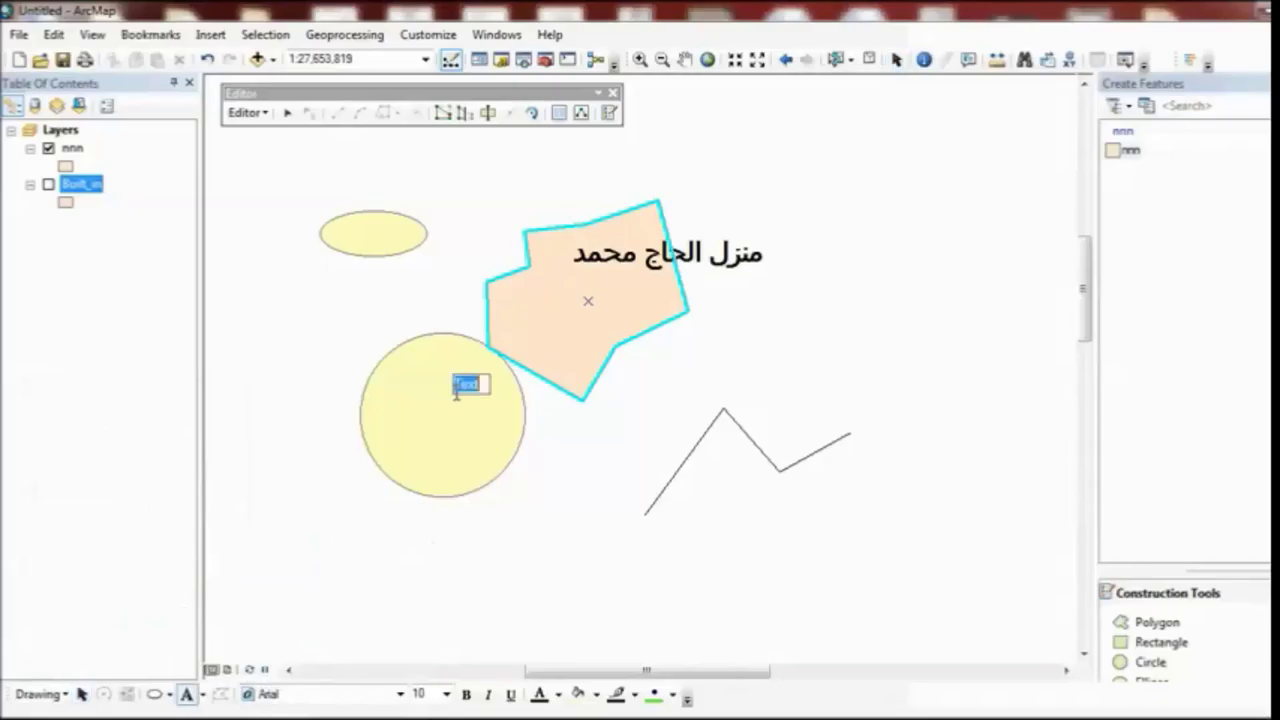
{"action": "type", "text": "م"}
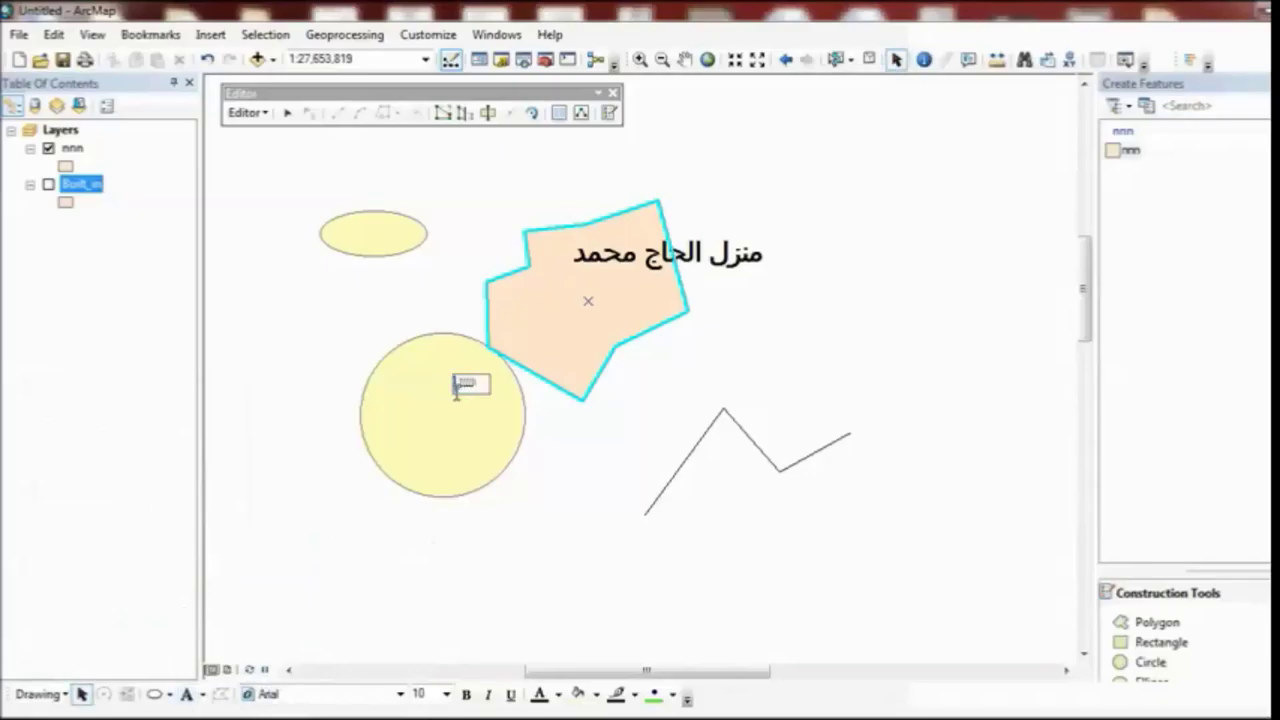
{"action": "type", "text": "نزل"}
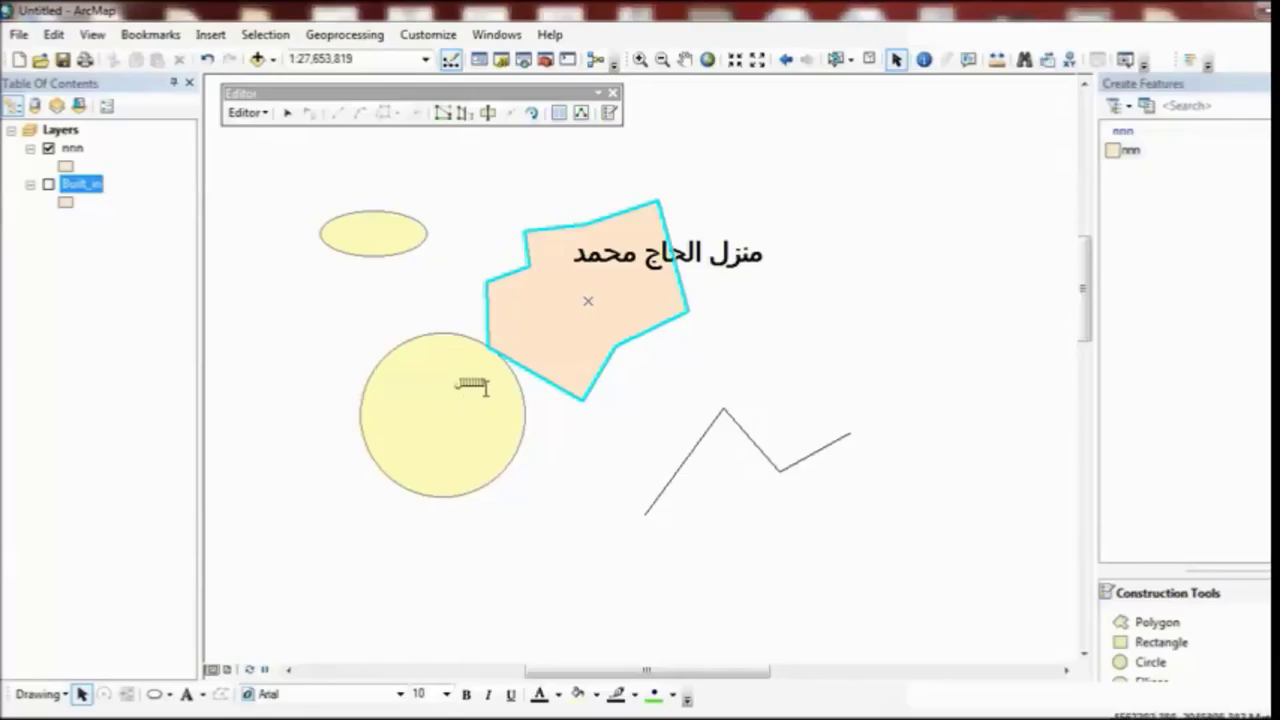
{"action": "key", "text": "Return"}
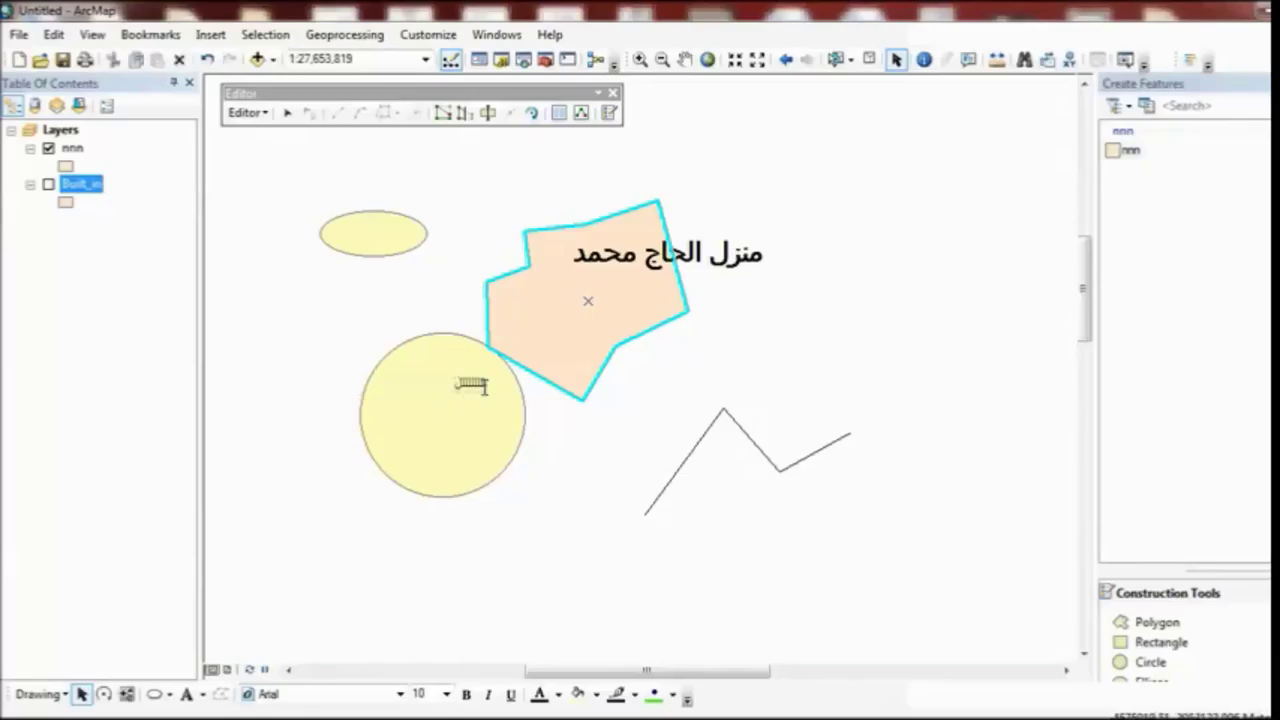
Step: Format the text graphic on the circle as bold, size 26, keeping the Arial font
{"action": "left_click", "coordinate": [447, 694]}
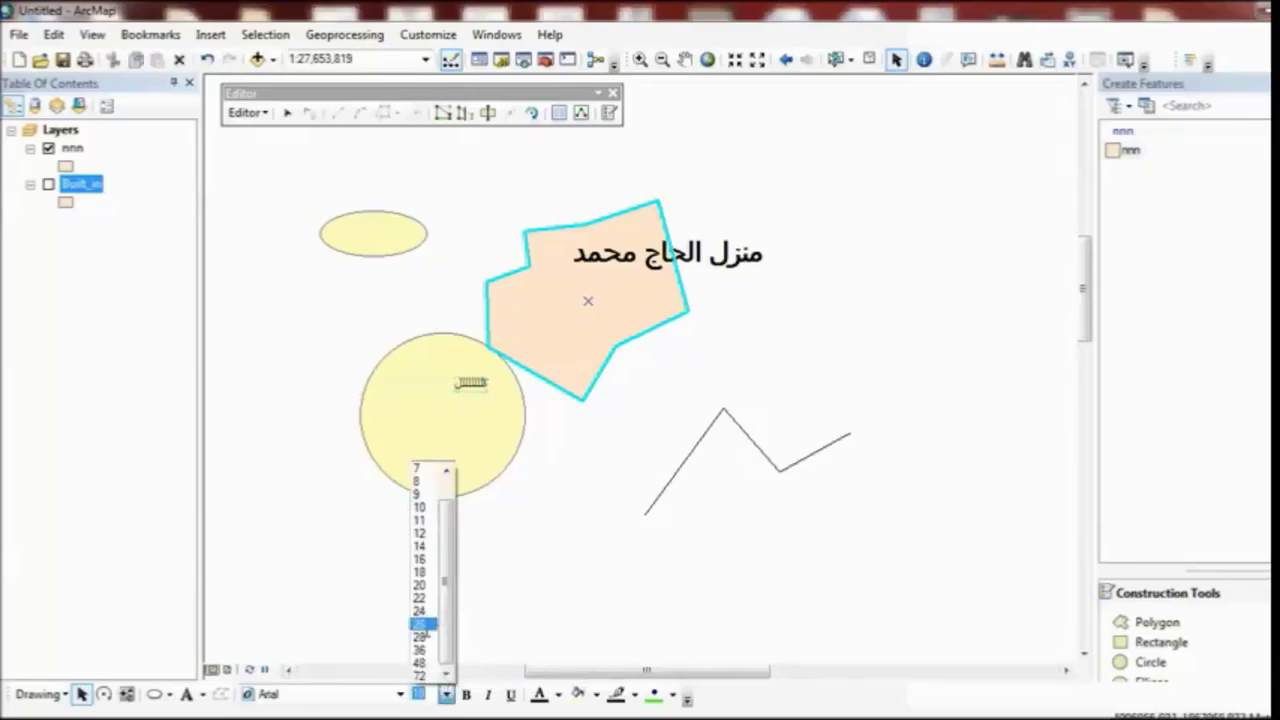
{"action": "left_click", "coordinate": [421, 625]}
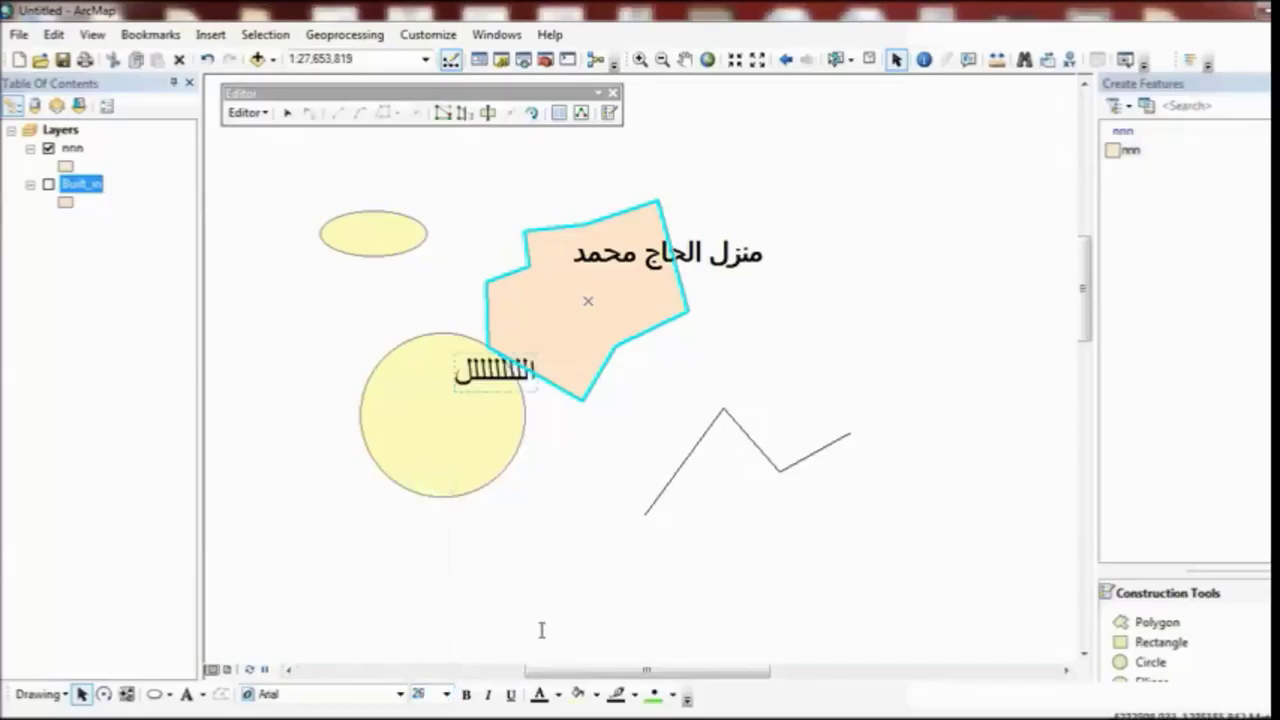
{"action": "left_click", "coordinate": [558, 694]}
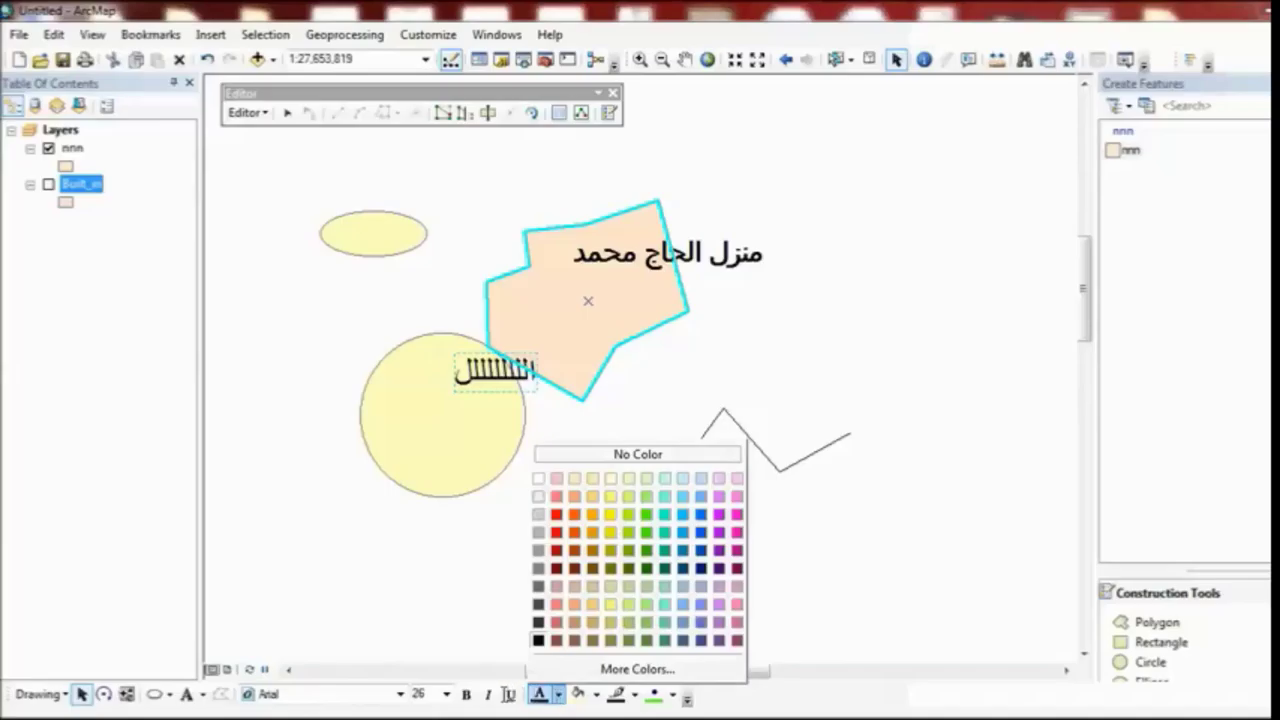
{"action": "left_click", "coordinate": [489, 694]}
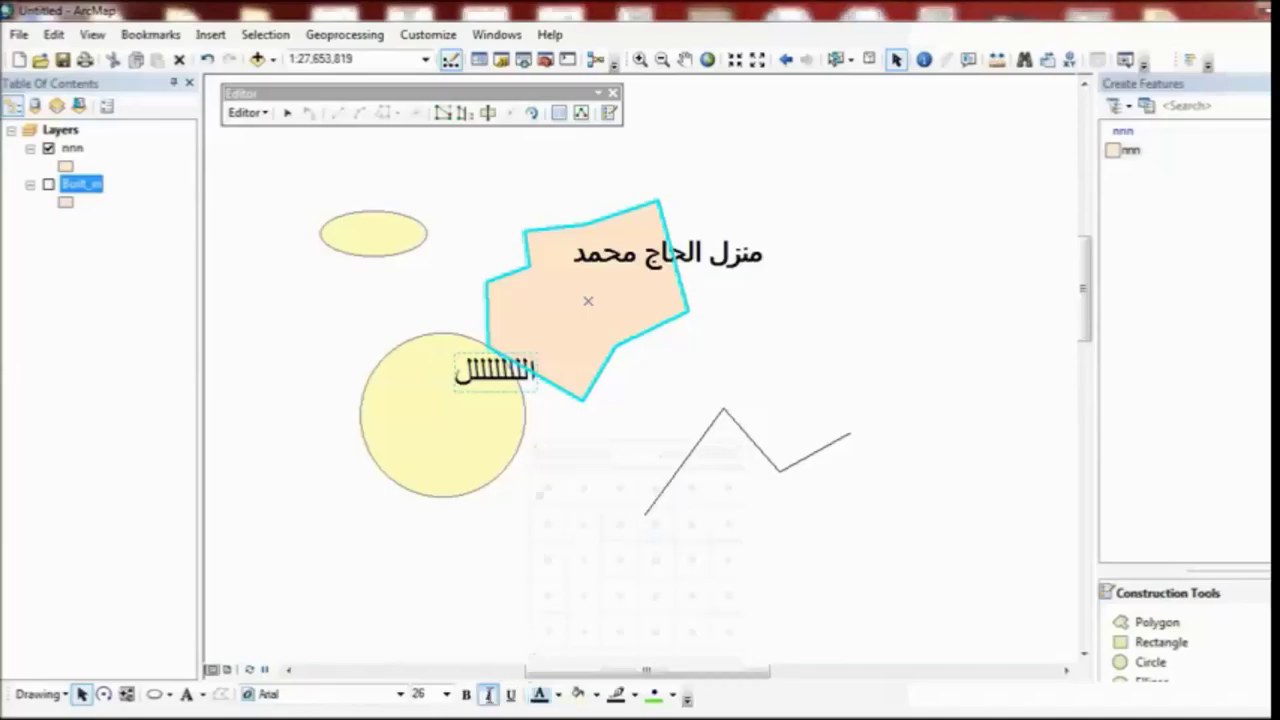
{"action": "left_click", "coordinate": [466, 694]}
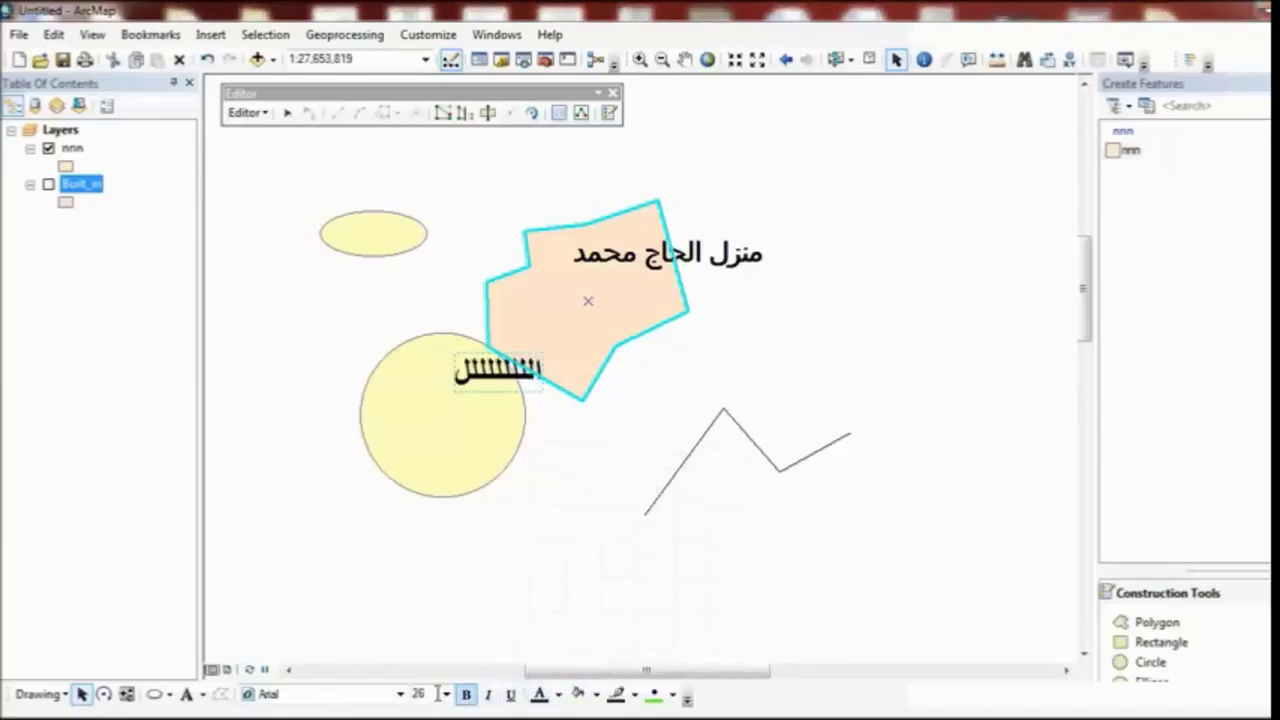
{"action": "left_click", "coordinate": [353, 693]}
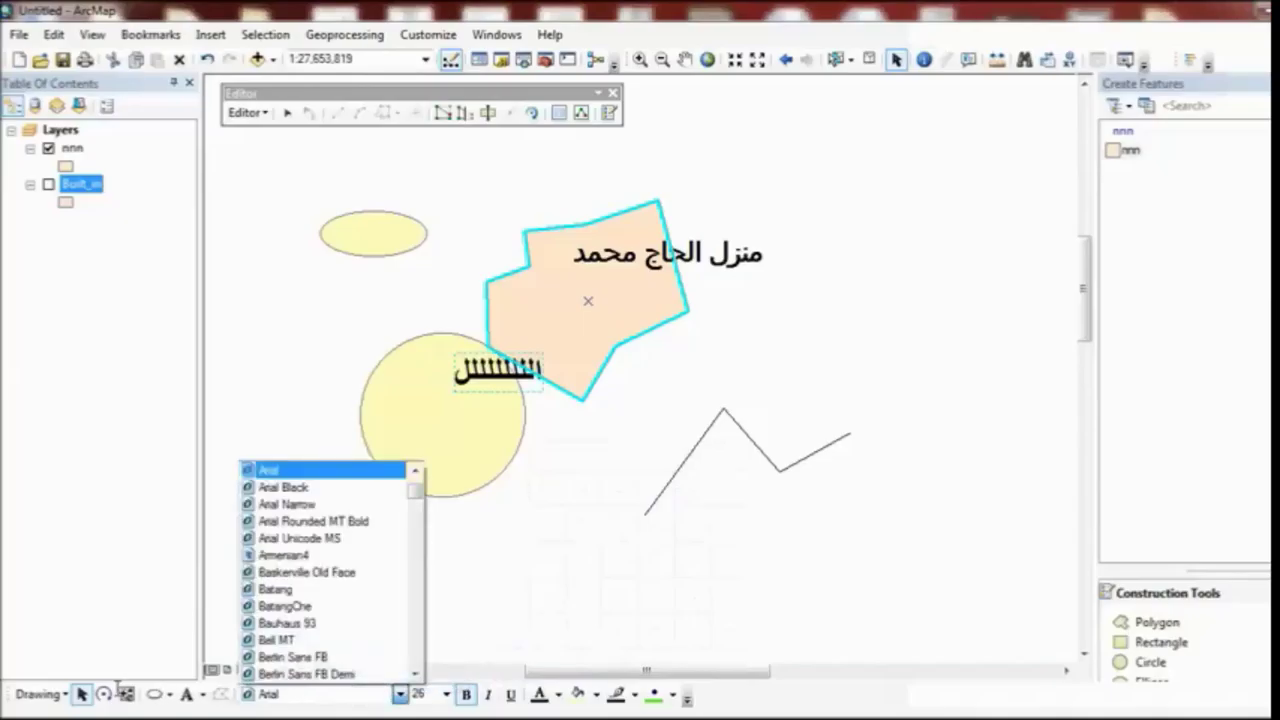
Step: Draw an upright rectangle graphic to the right of the polygon and its label, above the zigzag line, and deselect it
{"action": "left_click", "coordinate": [168, 694]}
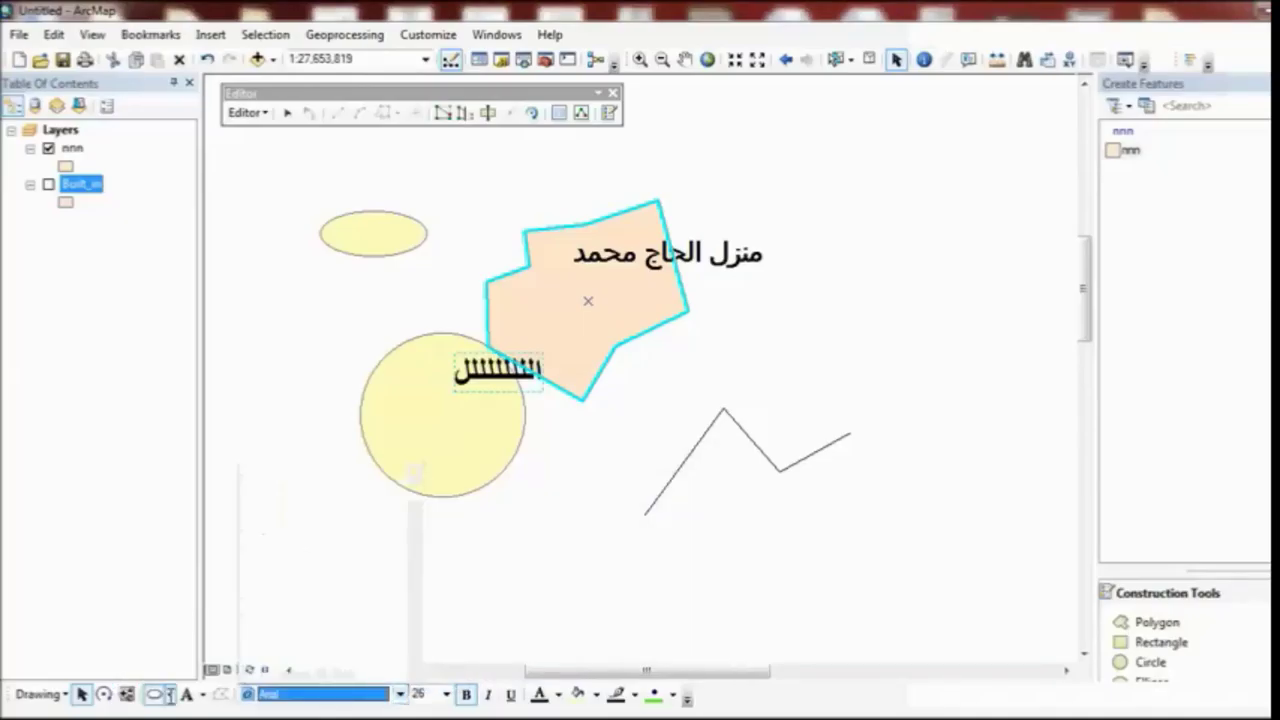
{"action": "left_click", "coordinate": [168, 694]}
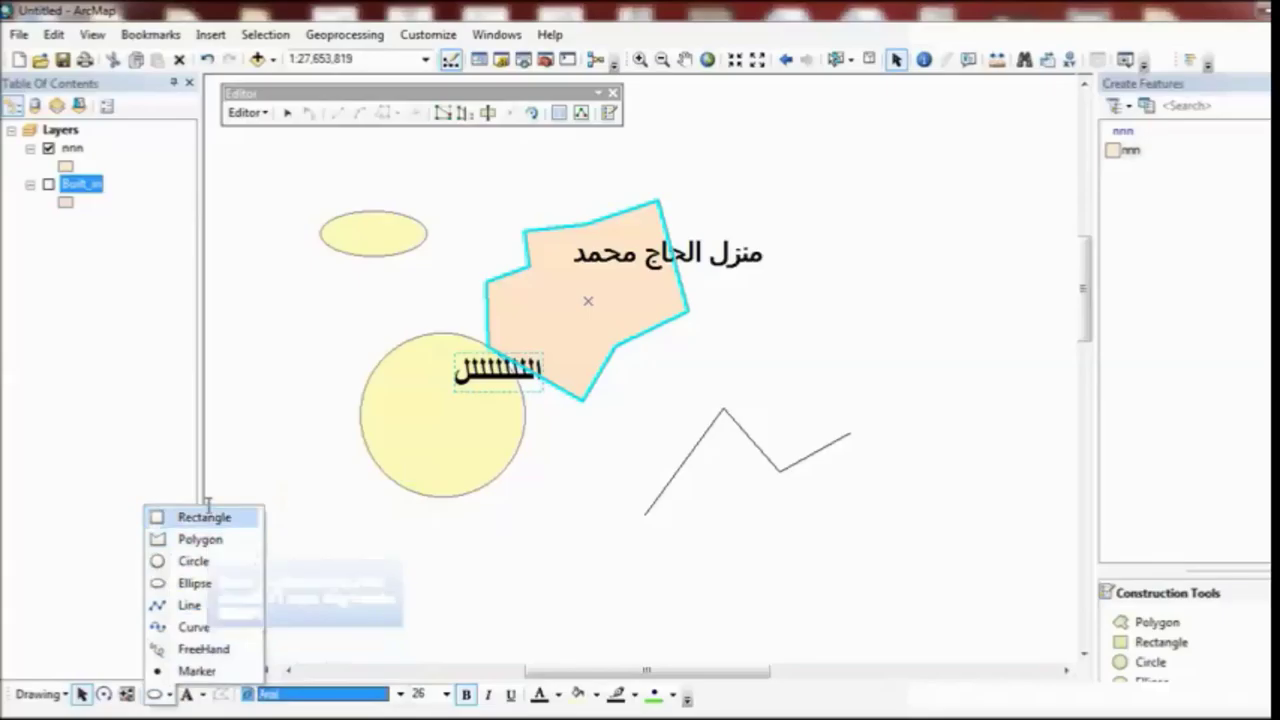
{"action": "left_click", "coordinate": [205, 516]}
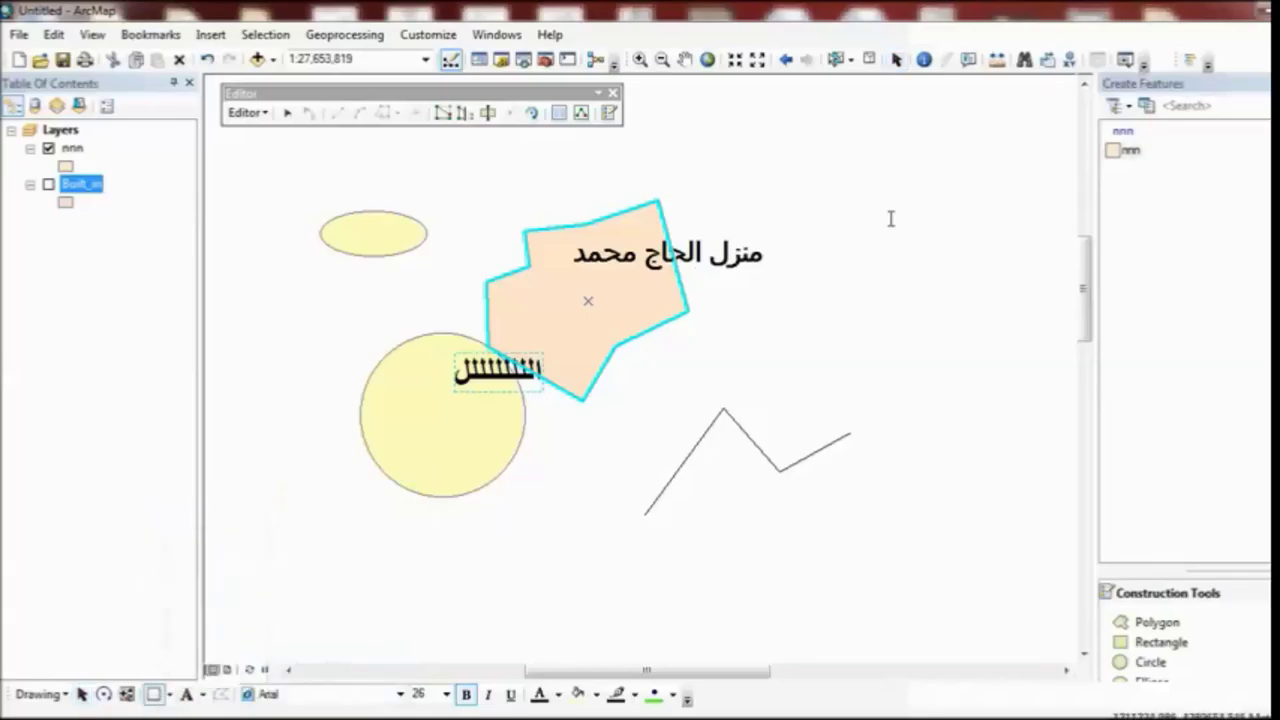
{"action": "left_click_drag", "start_coordinate": [912, 215], "coordinate": [792, 367]}
{"action": "left_click", "coordinate": [731, 363]}
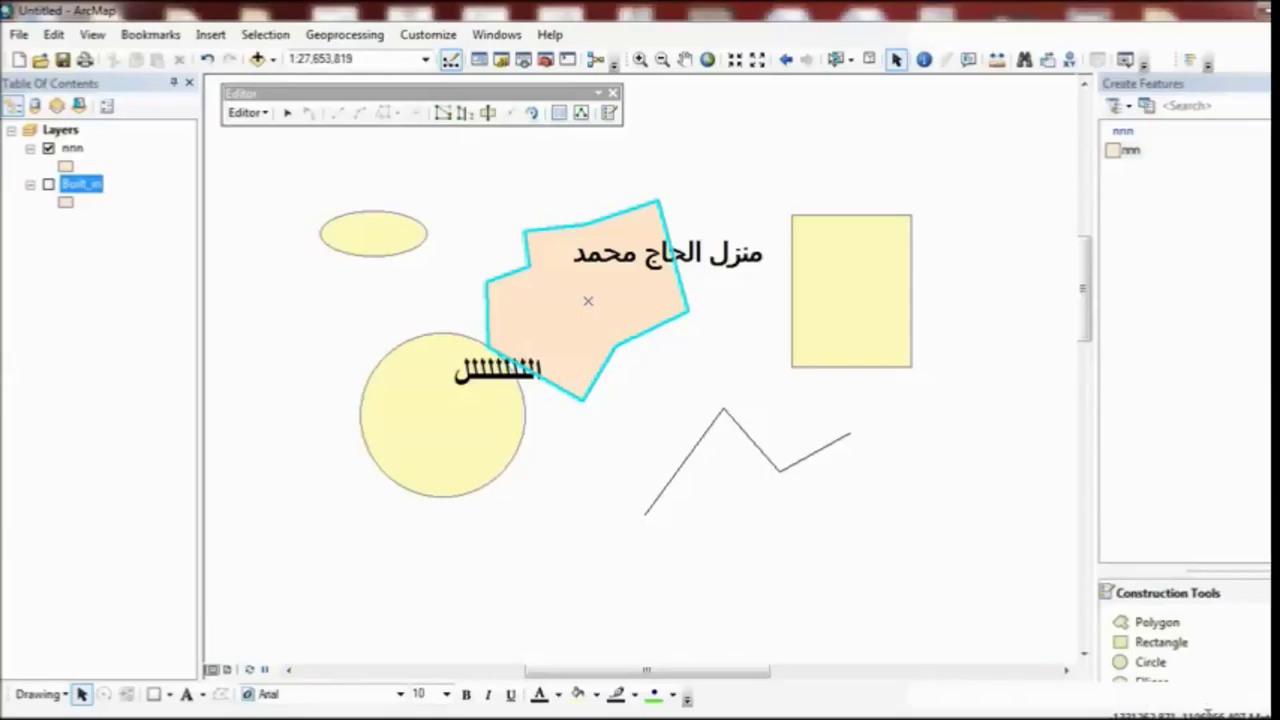
Step: Set the display units of the Layers data frame to Degrees Minutes Seconds
{"action": "double_click", "coordinate": [1208, 712]}
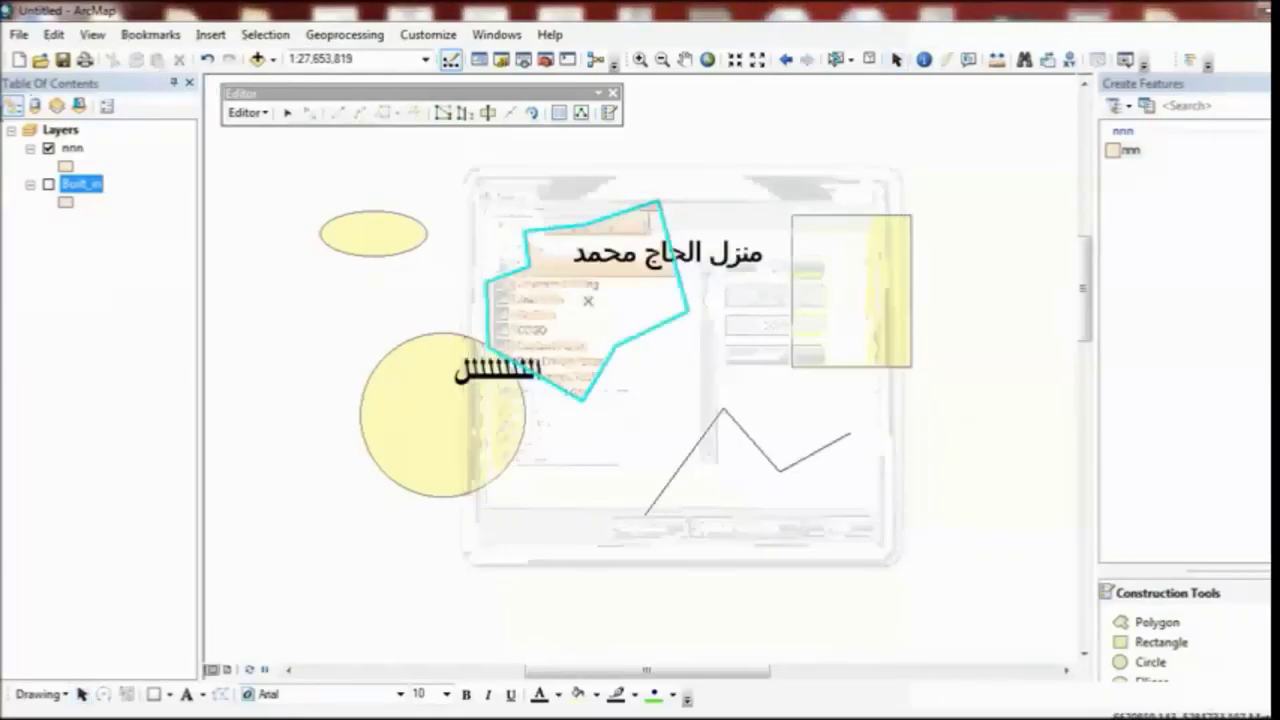
{"action": "left_click", "coordinate": [60, 130]}
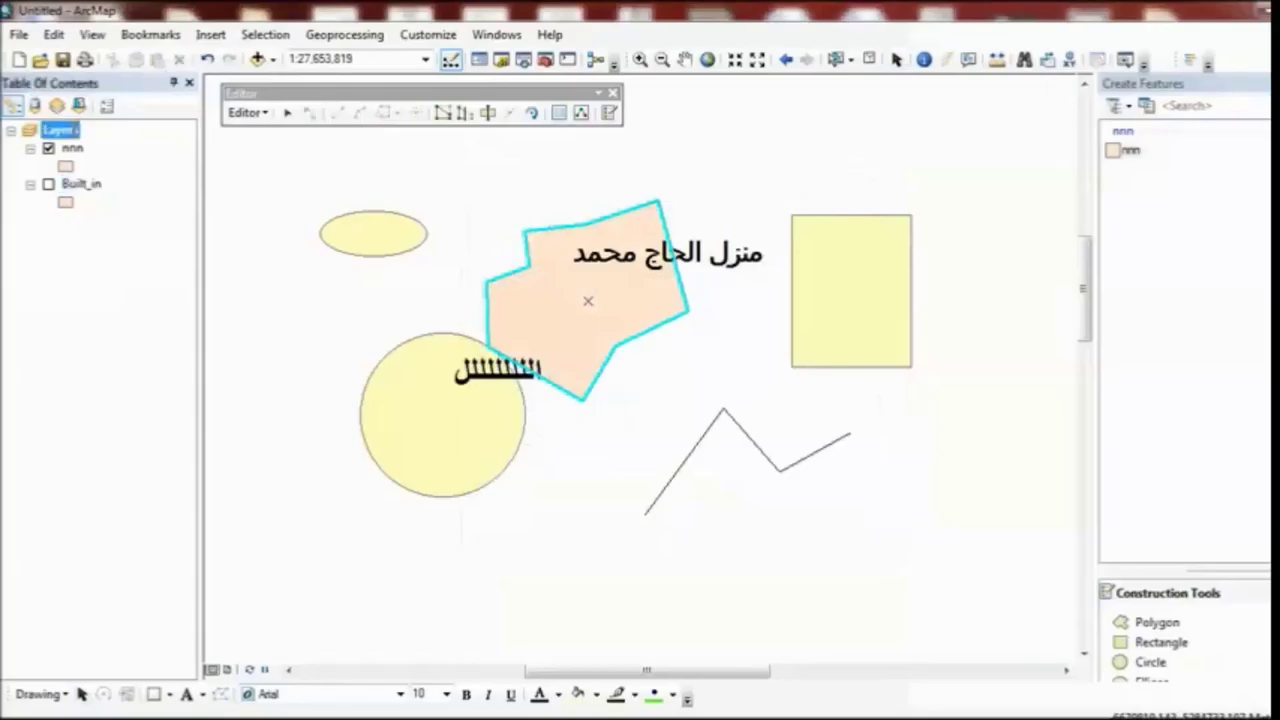
{"action": "right_click", "coordinate": [74, 131]}
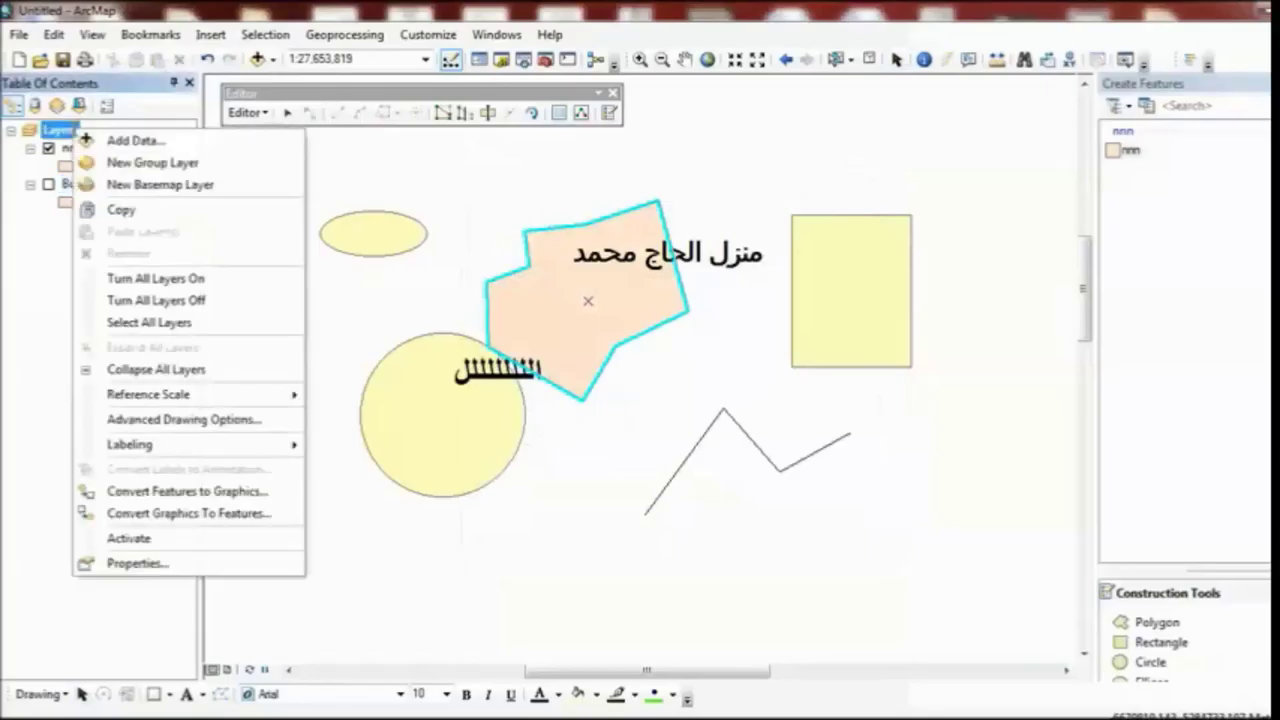
{"action": "left_click", "coordinate": [226, 561]}
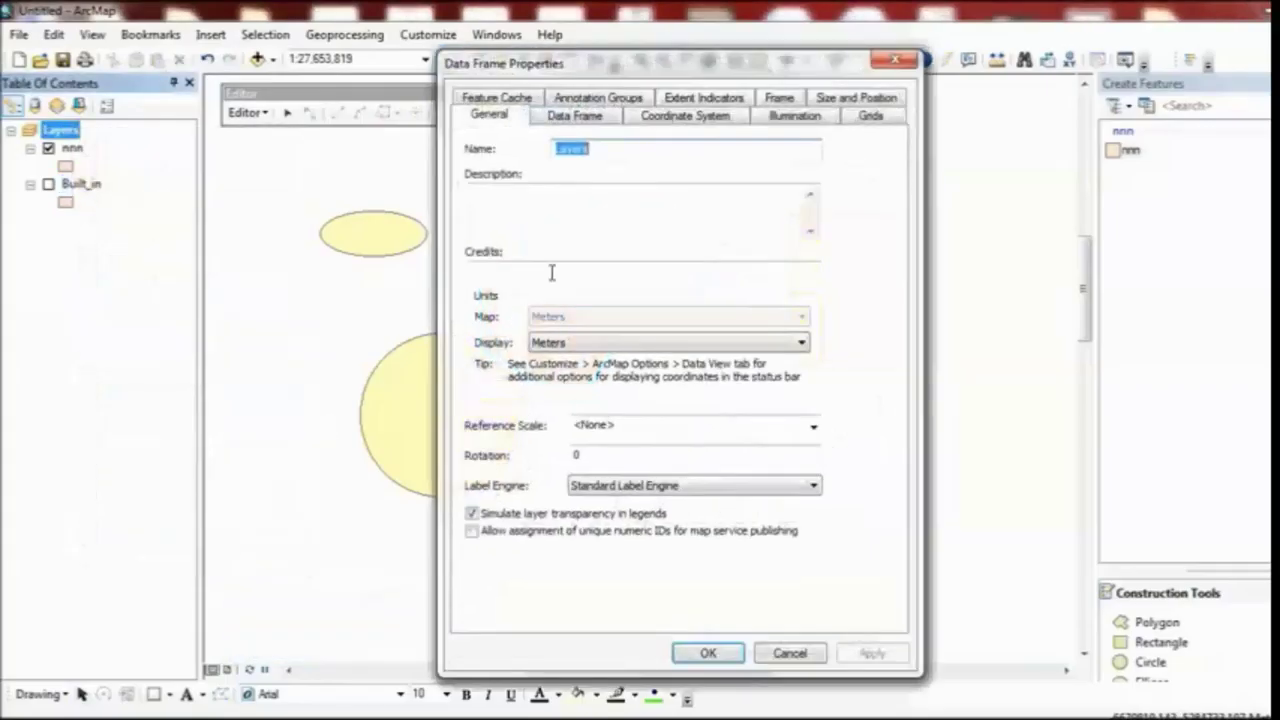
{"action": "left_click", "coordinate": [588, 342]}
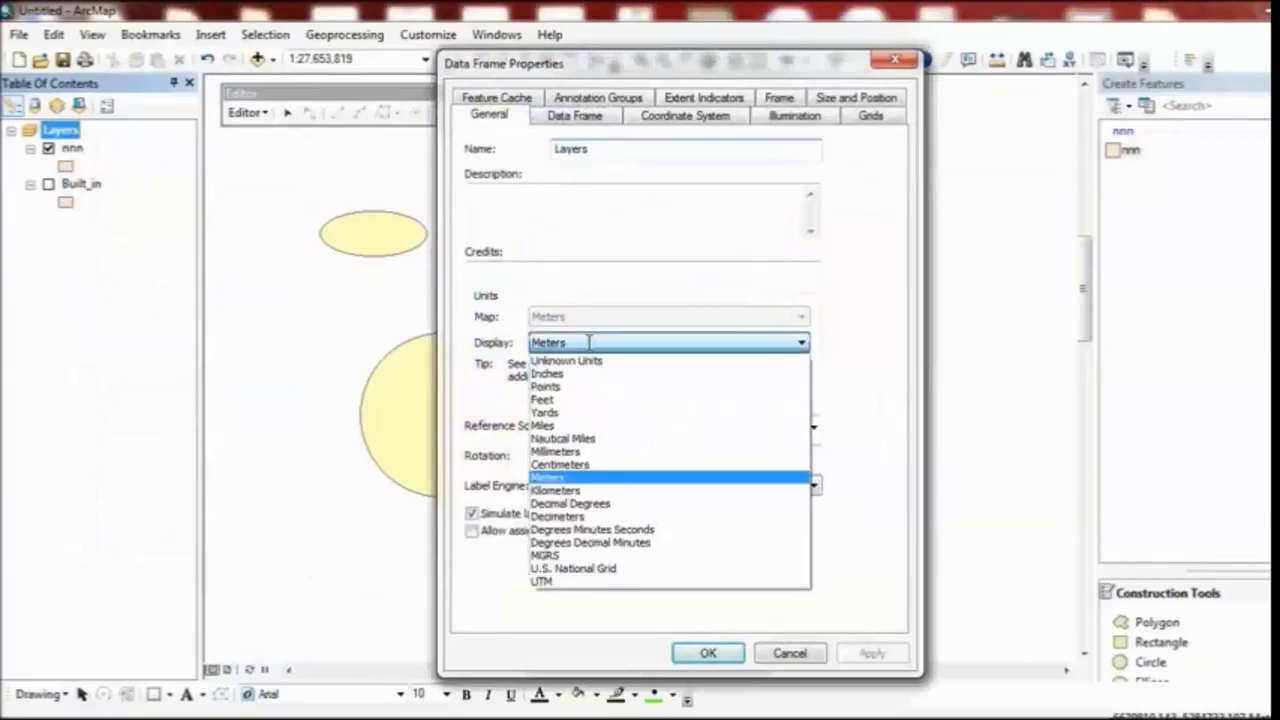
{"action": "left_click", "coordinate": [620, 529]}
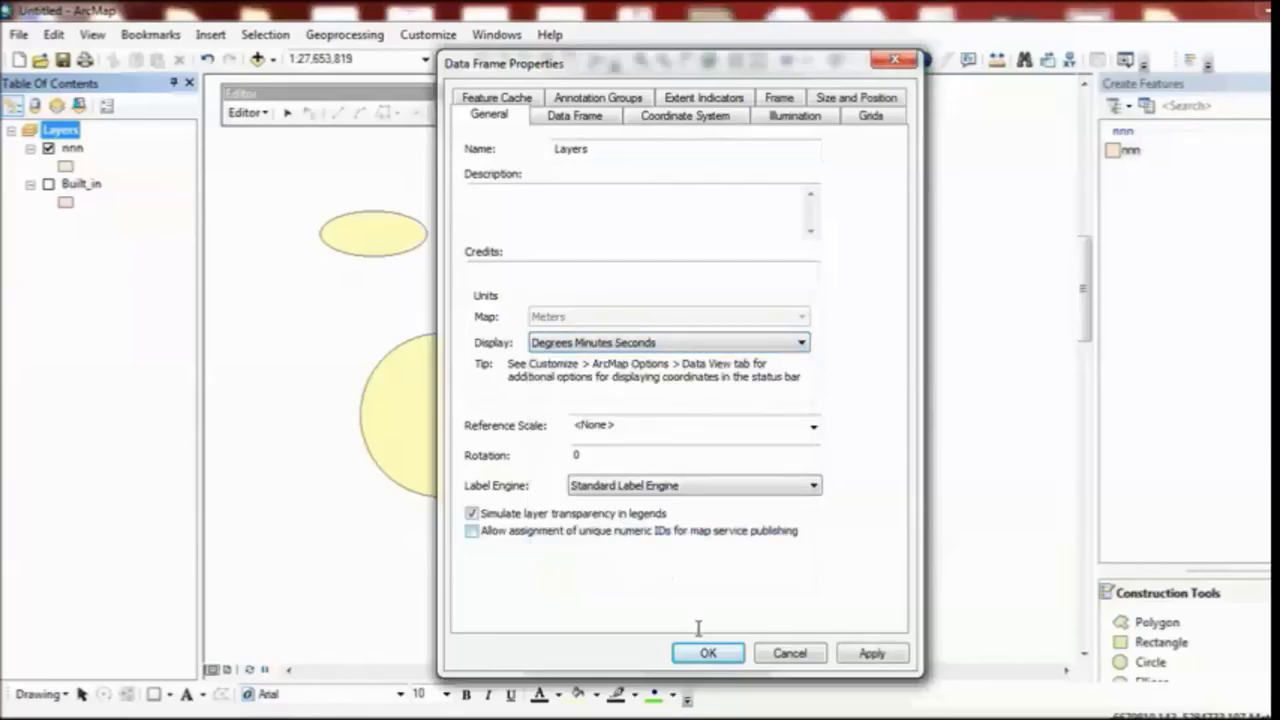
{"action": "left_click", "coordinate": [893, 651]}
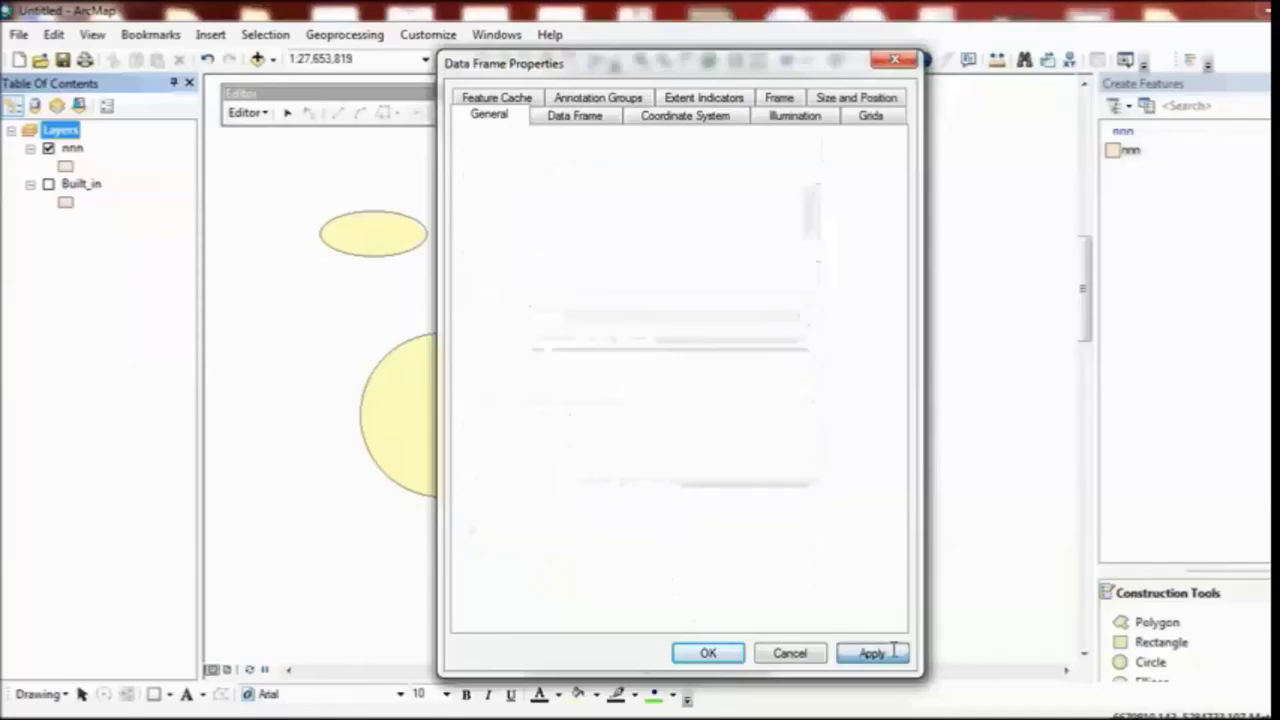
{"action": "left_click", "coordinate": [705, 652]}
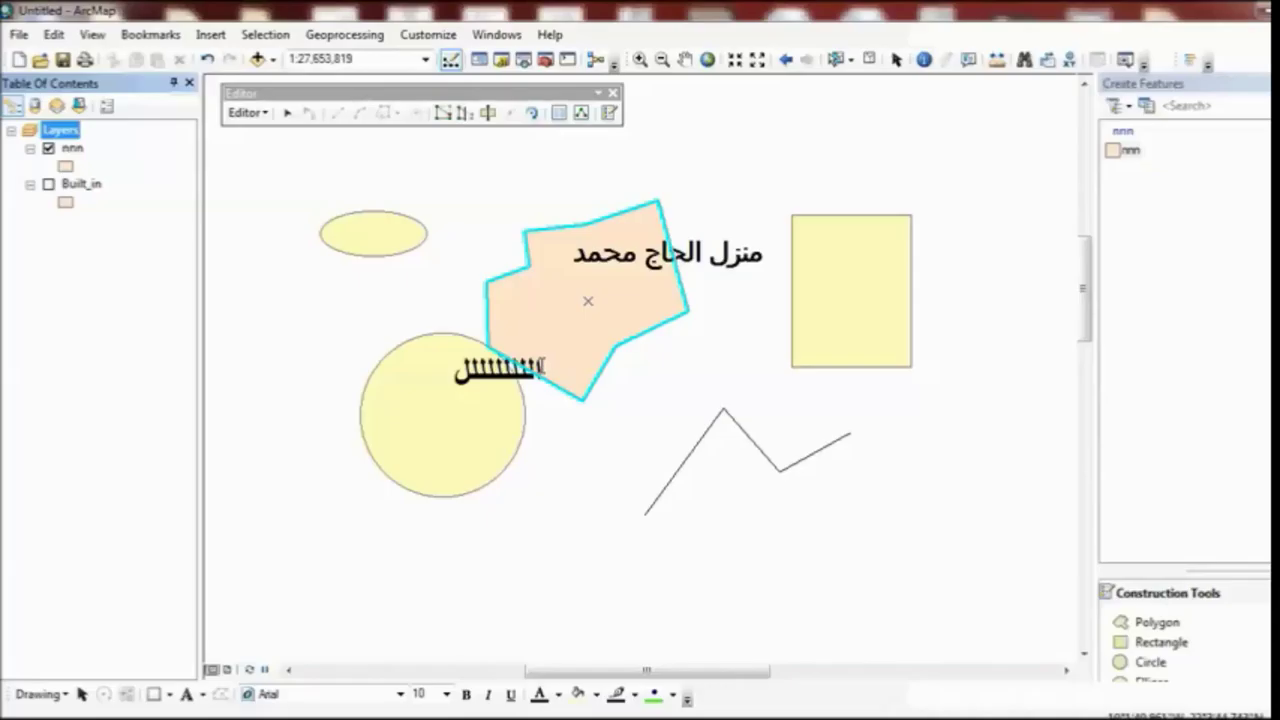
{"action": "left_click", "coordinate": [90, 34]}
{"action": "mouse_move", "coordinate": [239, 132]}
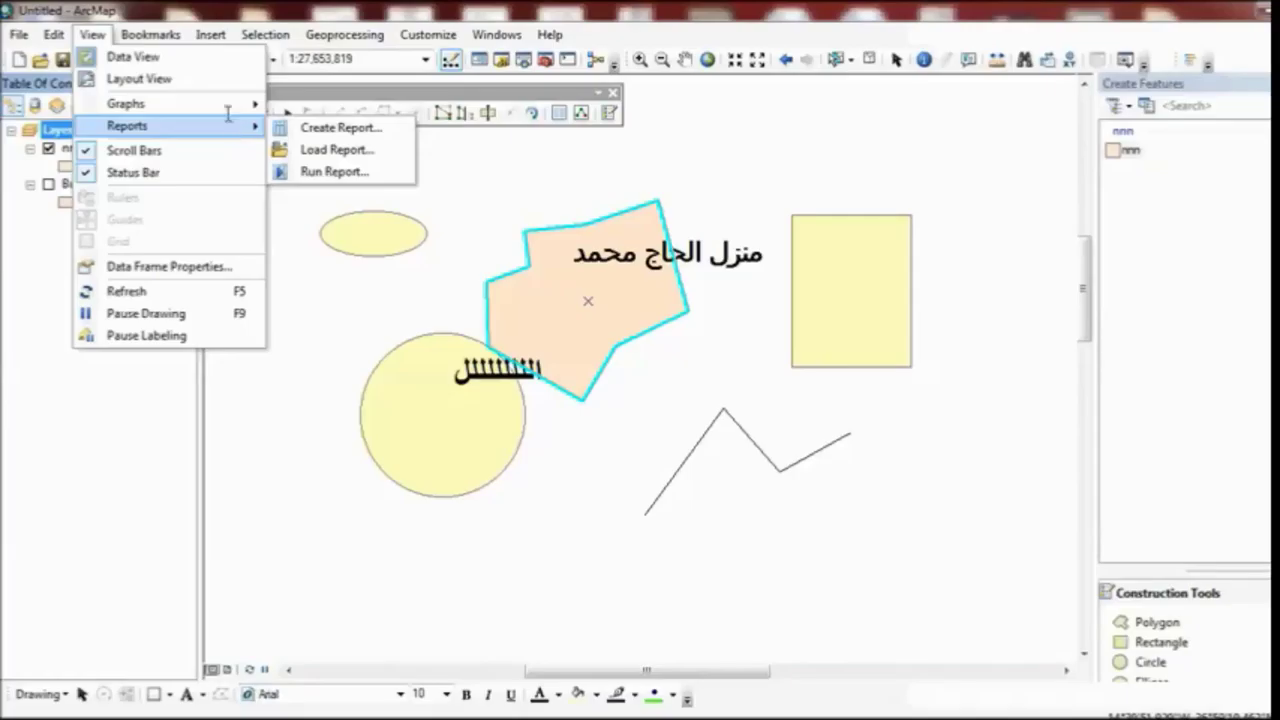
{"action": "mouse_move", "coordinate": [178, 41]}
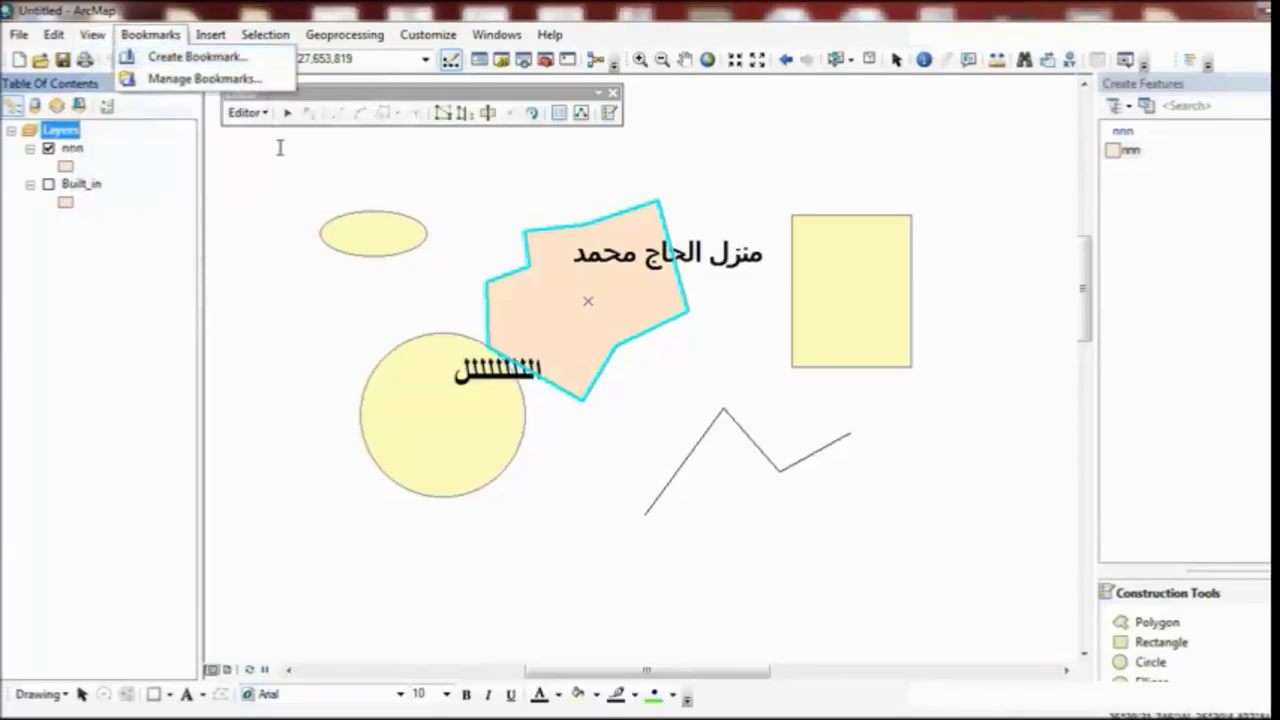
Step: Stop the editing session and discard the edits made to the nnn layer
{"action": "left_click", "coordinate": [256, 112]}
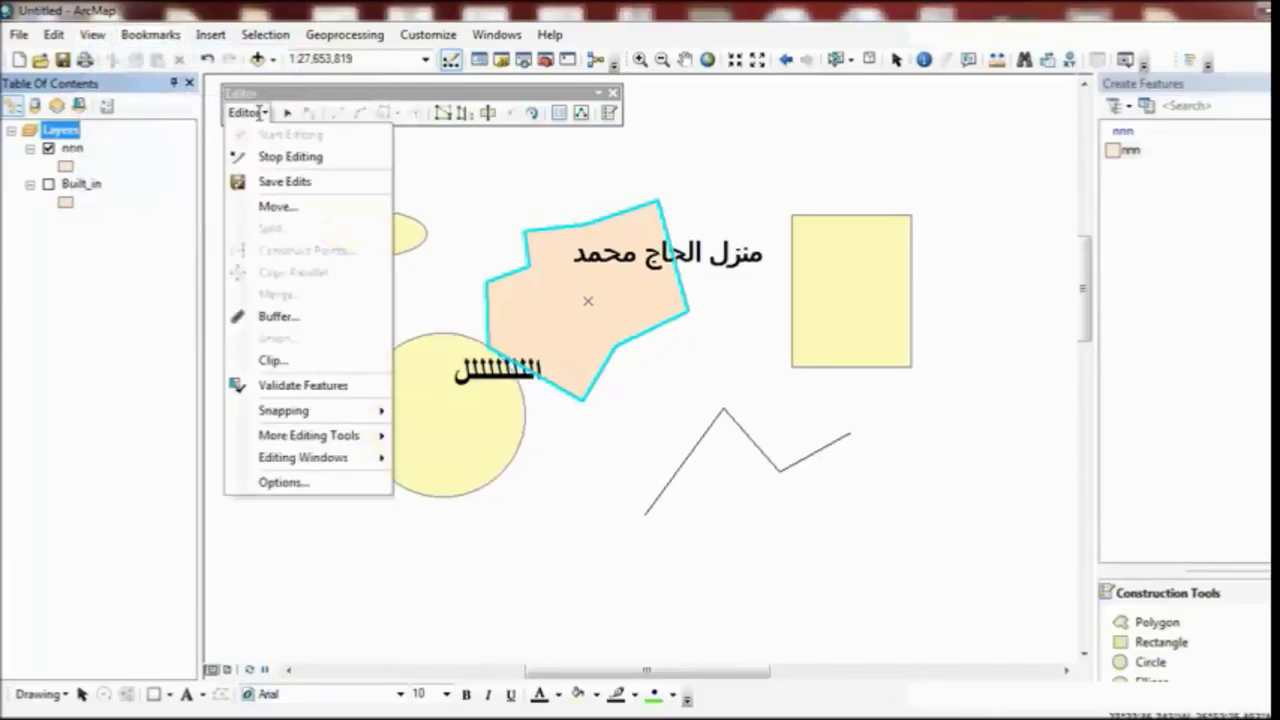
{"action": "left_click", "coordinate": [276, 156]}
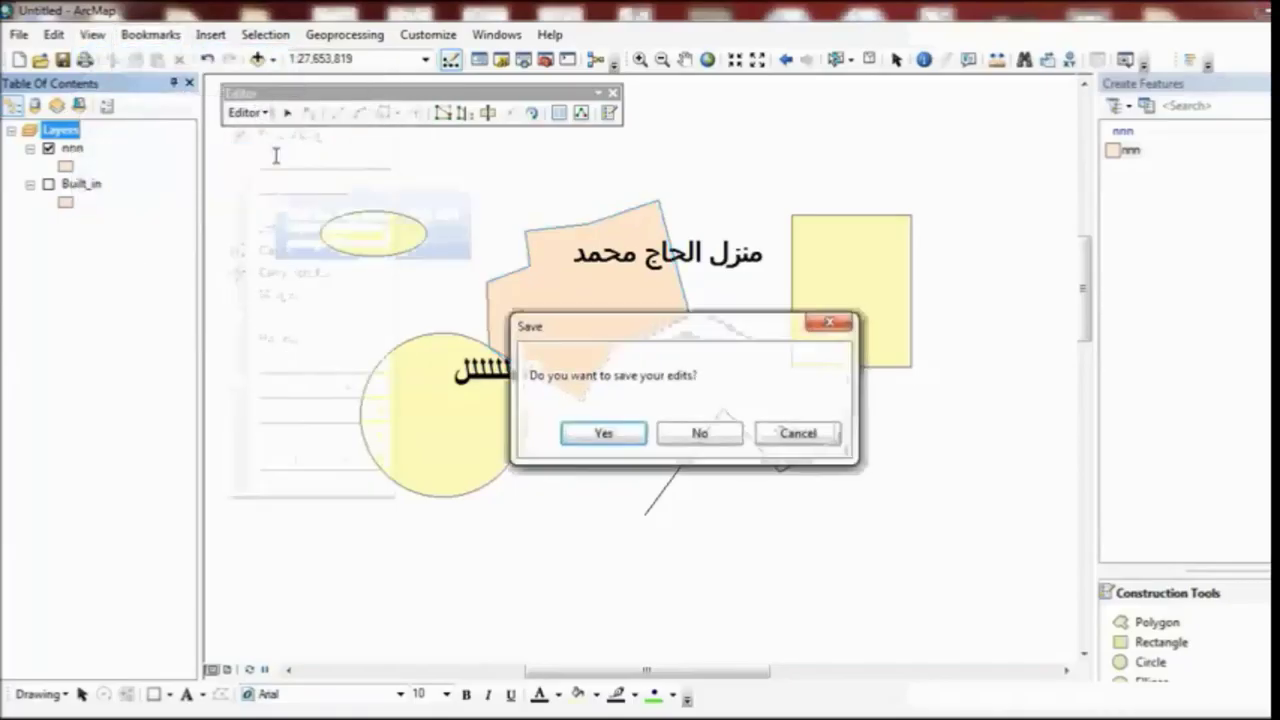
{"action": "left_click", "coordinate": [720, 434]}
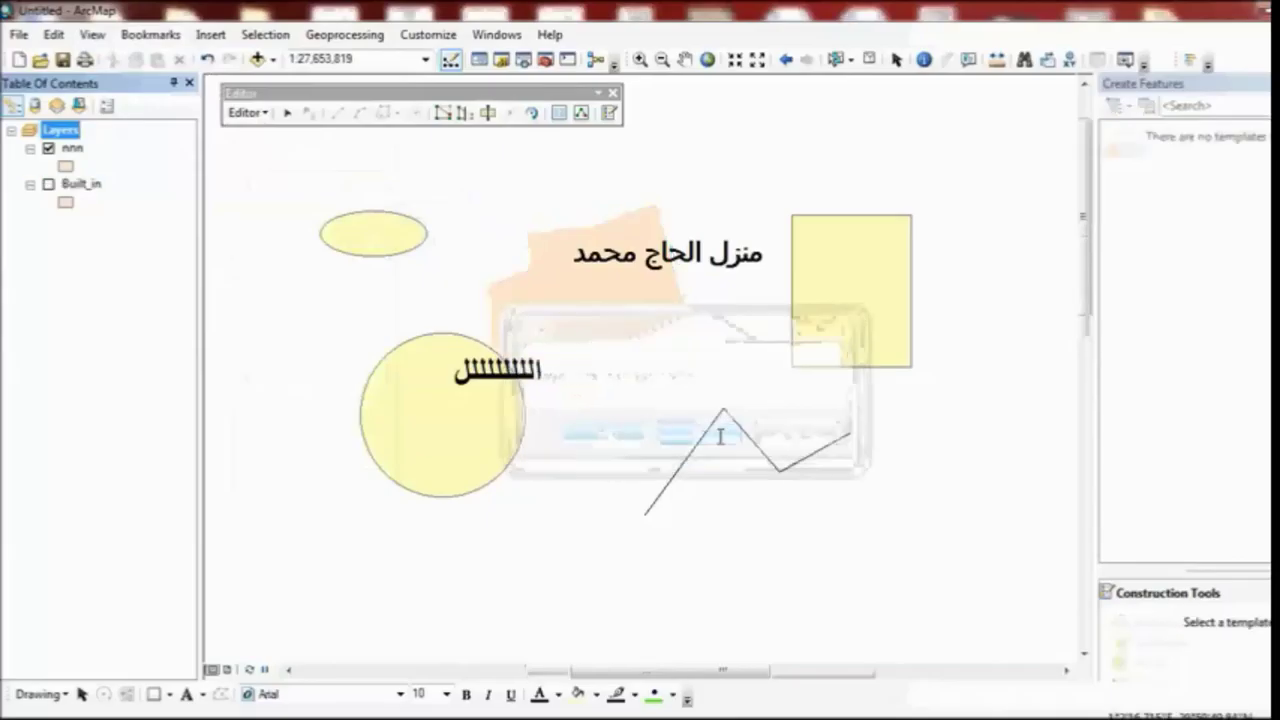
Step: Hide the status bar and show it again
{"action": "left_click", "coordinate": [92, 34]}
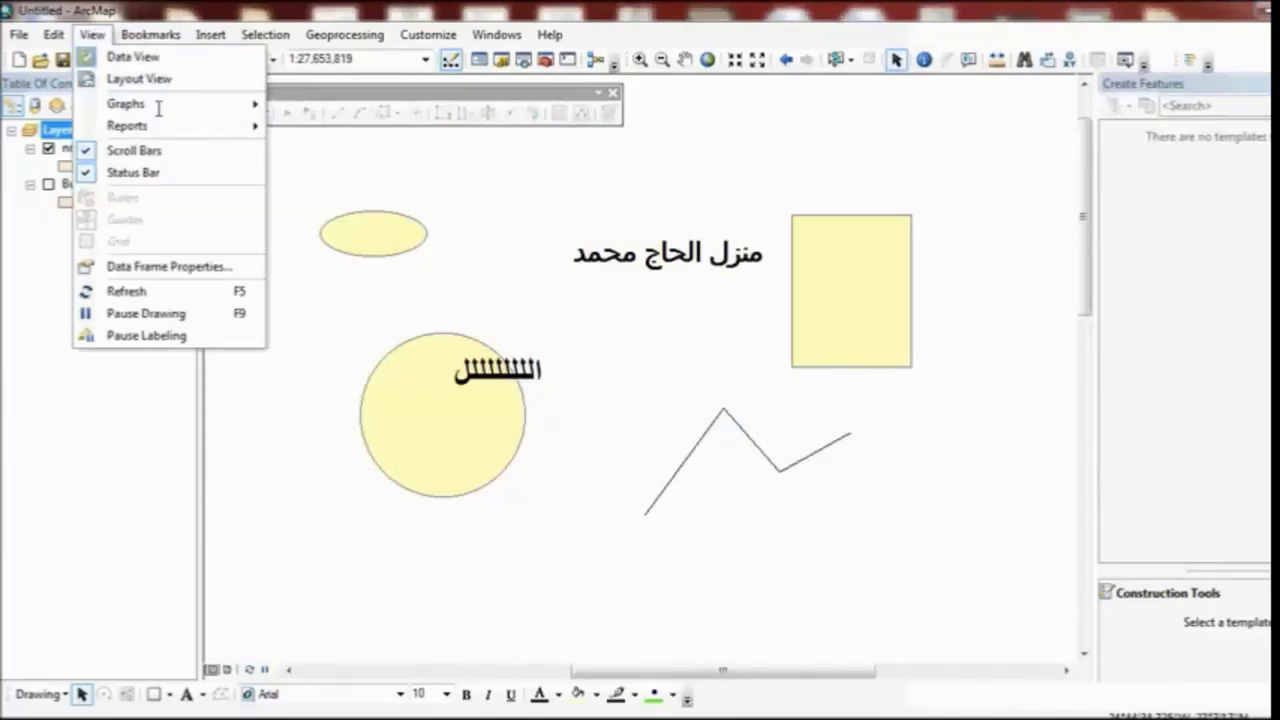
{"action": "left_click", "coordinate": [108, 172]}
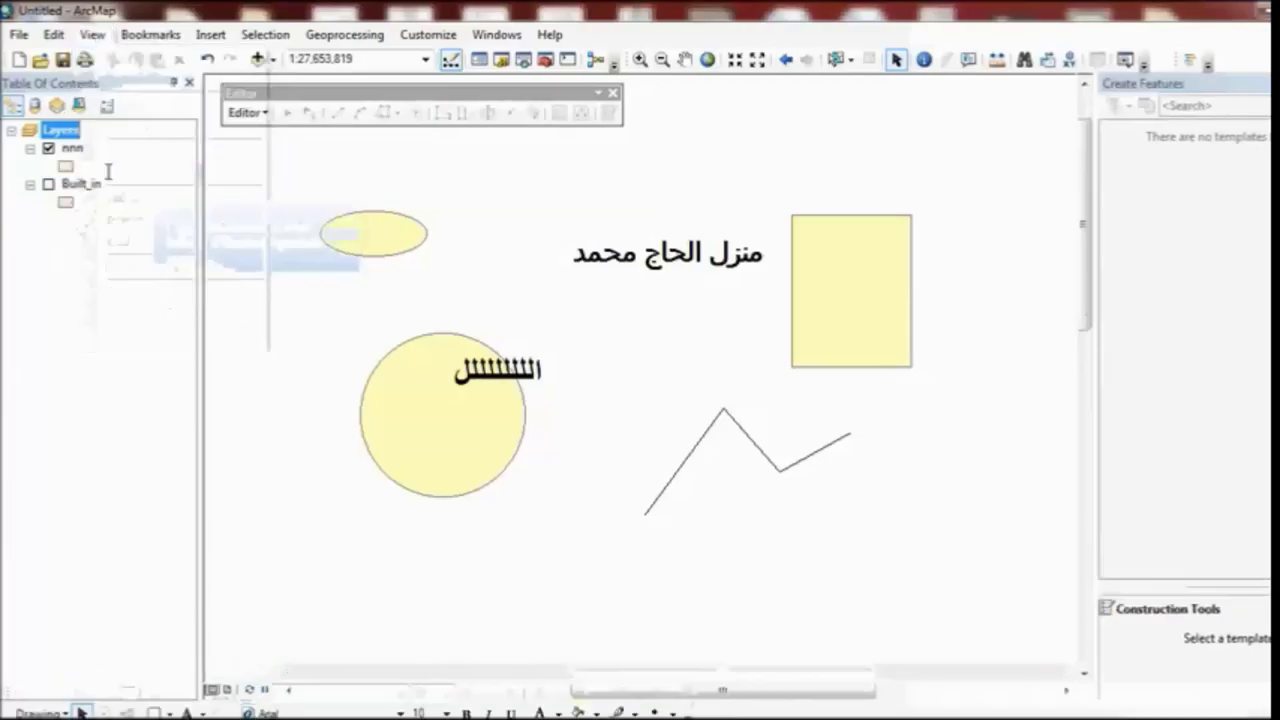
{"action": "left_click", "coordinate": [92, 34]}
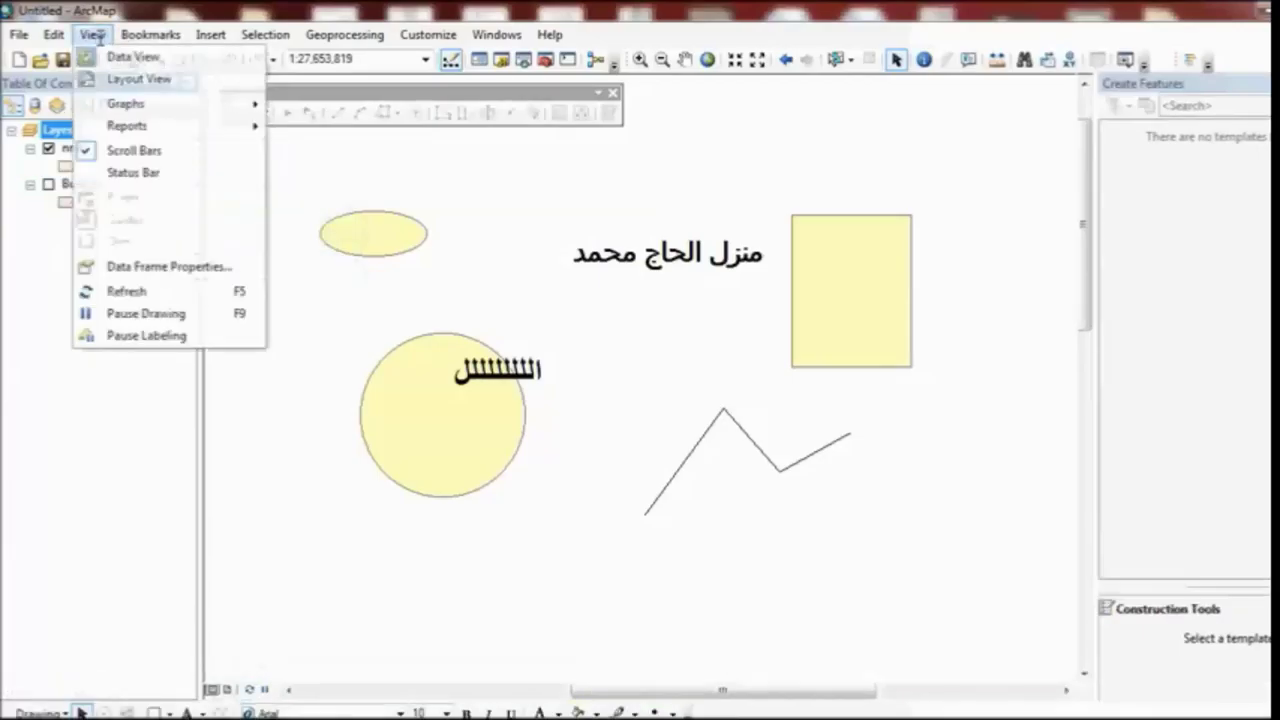
{"action": "left_click", "coordinate": [128, 178]}
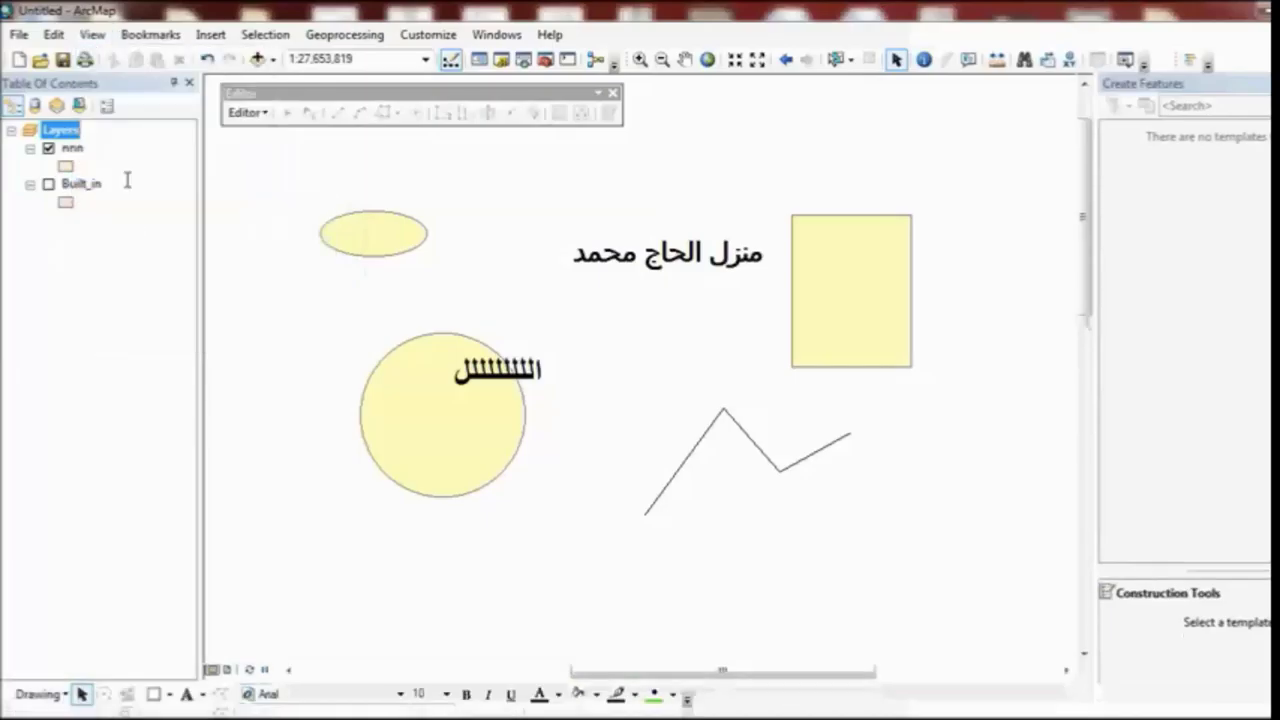
Step: Display the 3D Analyst toolbar and dock it beneath the standard toolbar row
{"action": "left_click", "coordinate": [222, 36]}
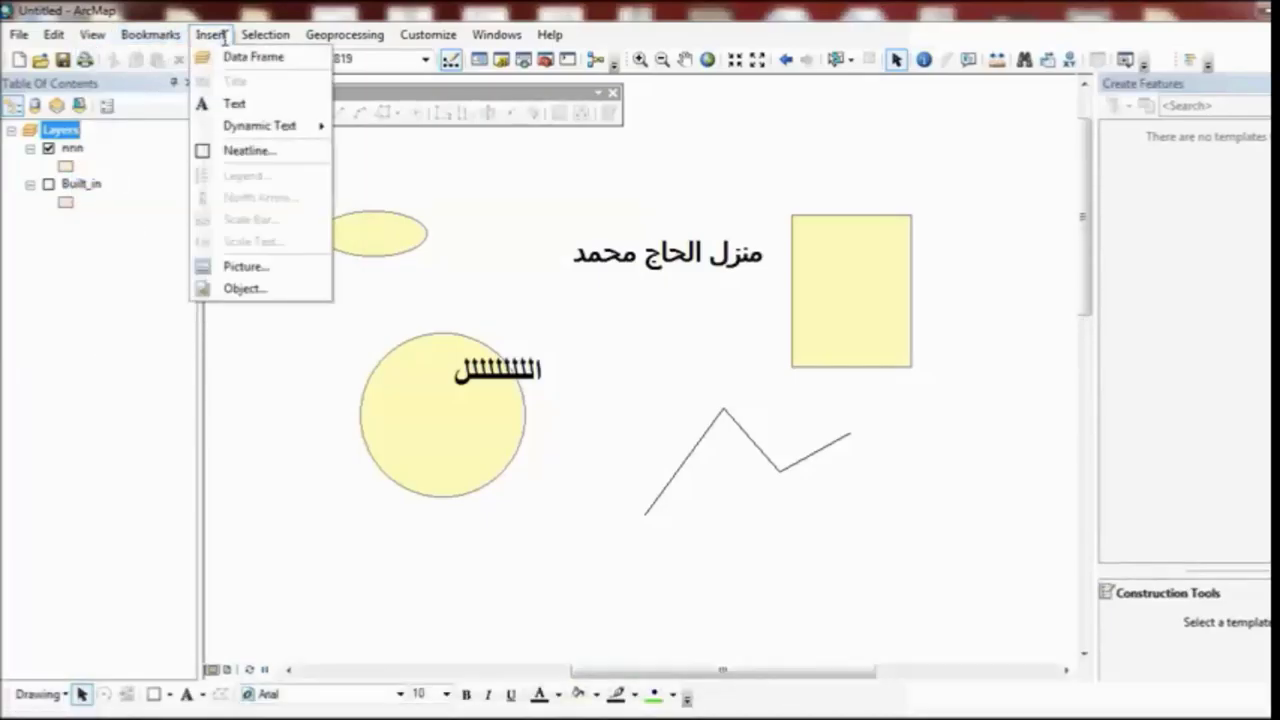
{"action": "mouse_move", "coordinate": [267, 36]}
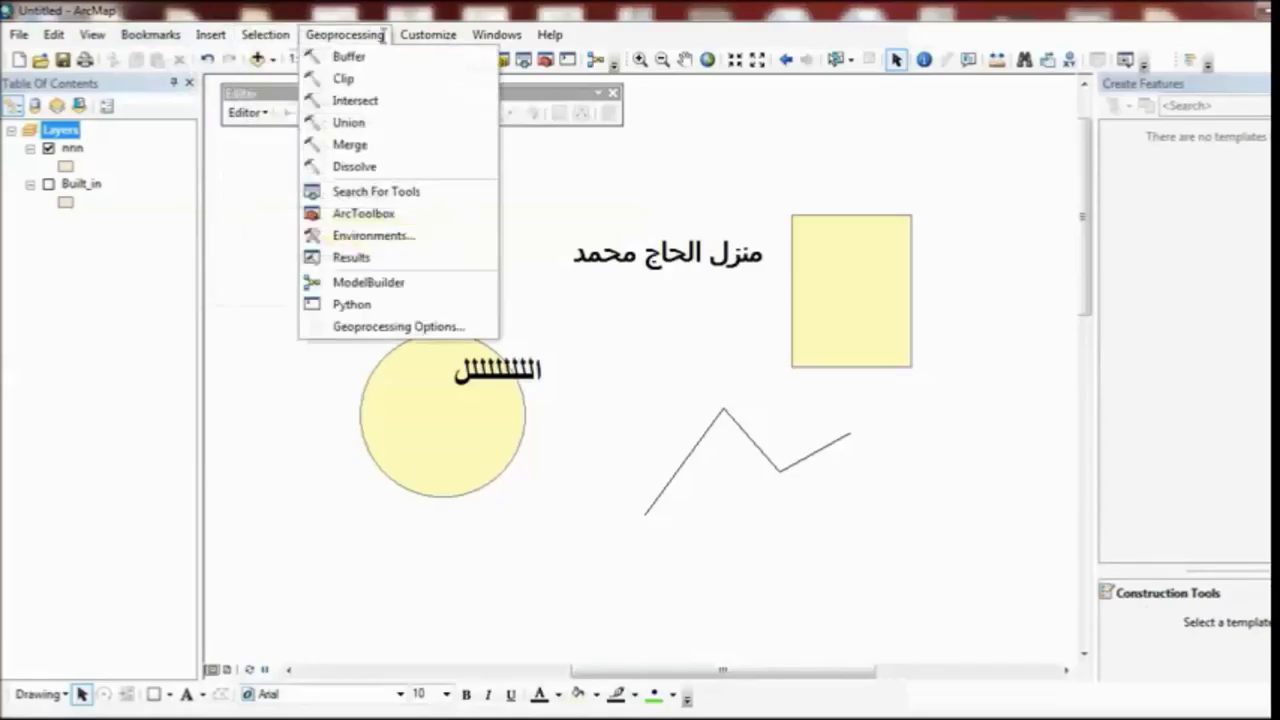
{"action": "mouse_move", "coordinate": [419, 36]}
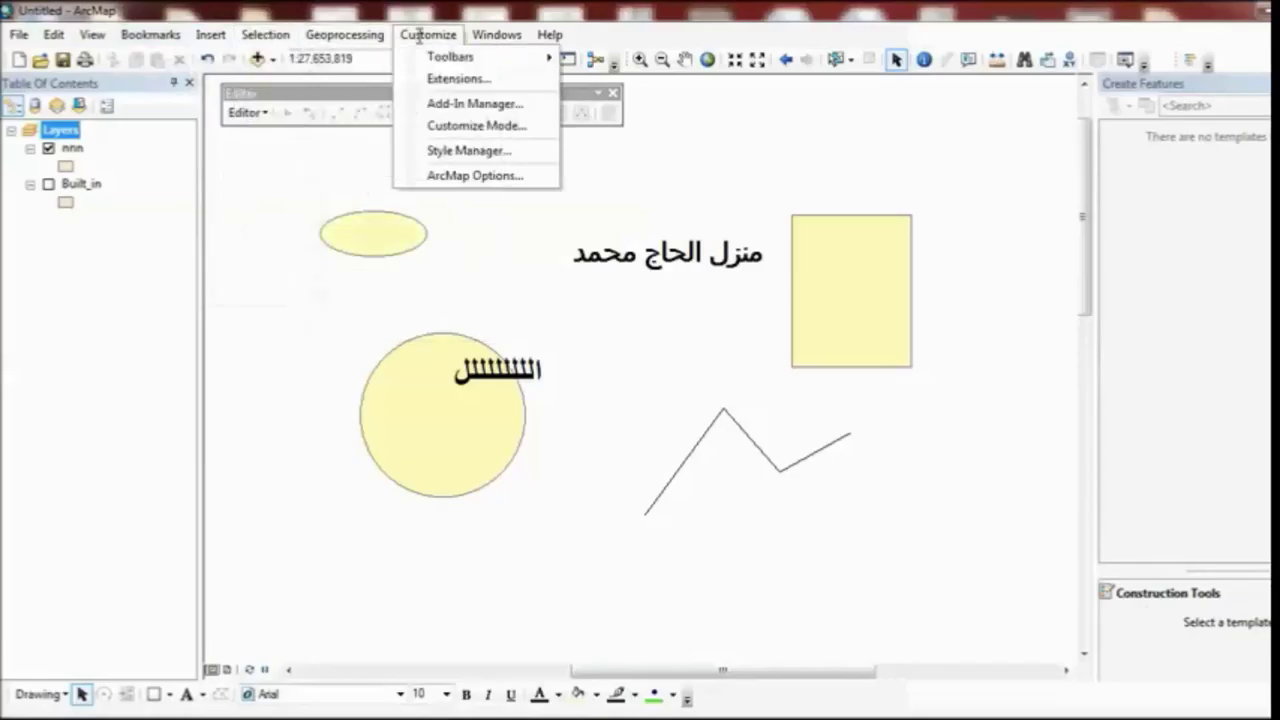
{"action": "mouse_move", "coordinate": [451, 57]}
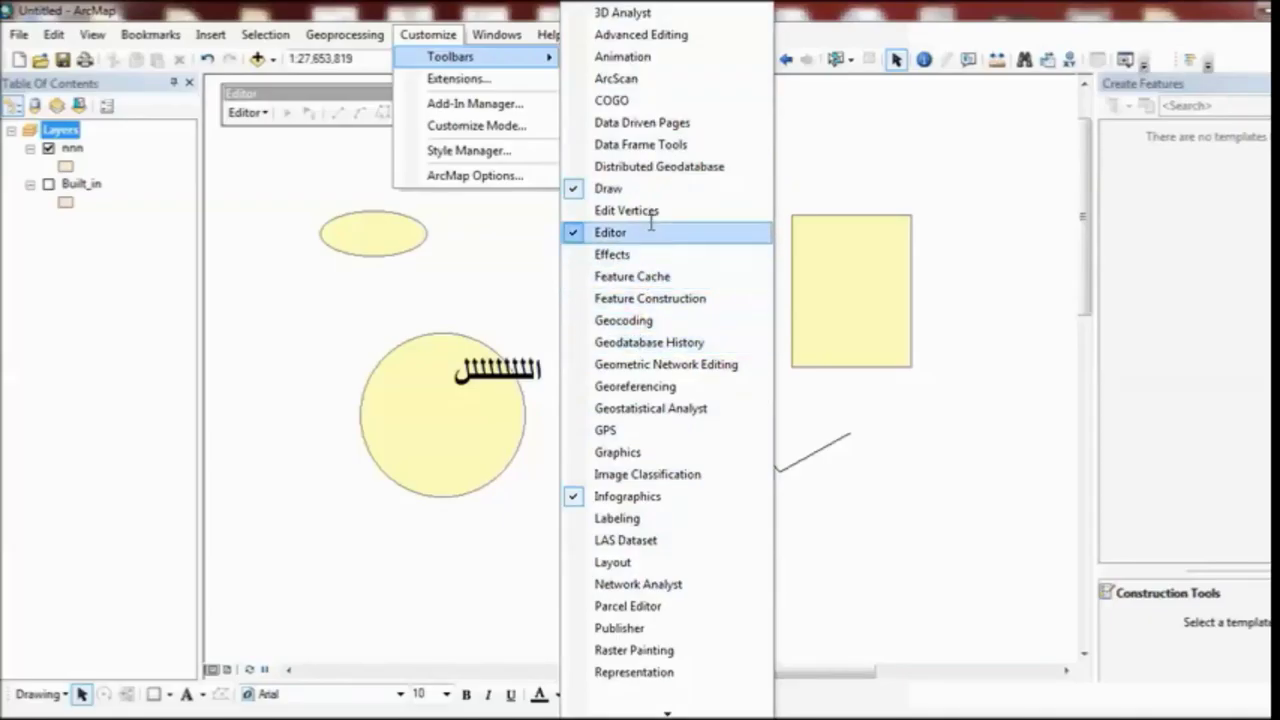
{"action": "left_click", "coordinate": [647, 13]}
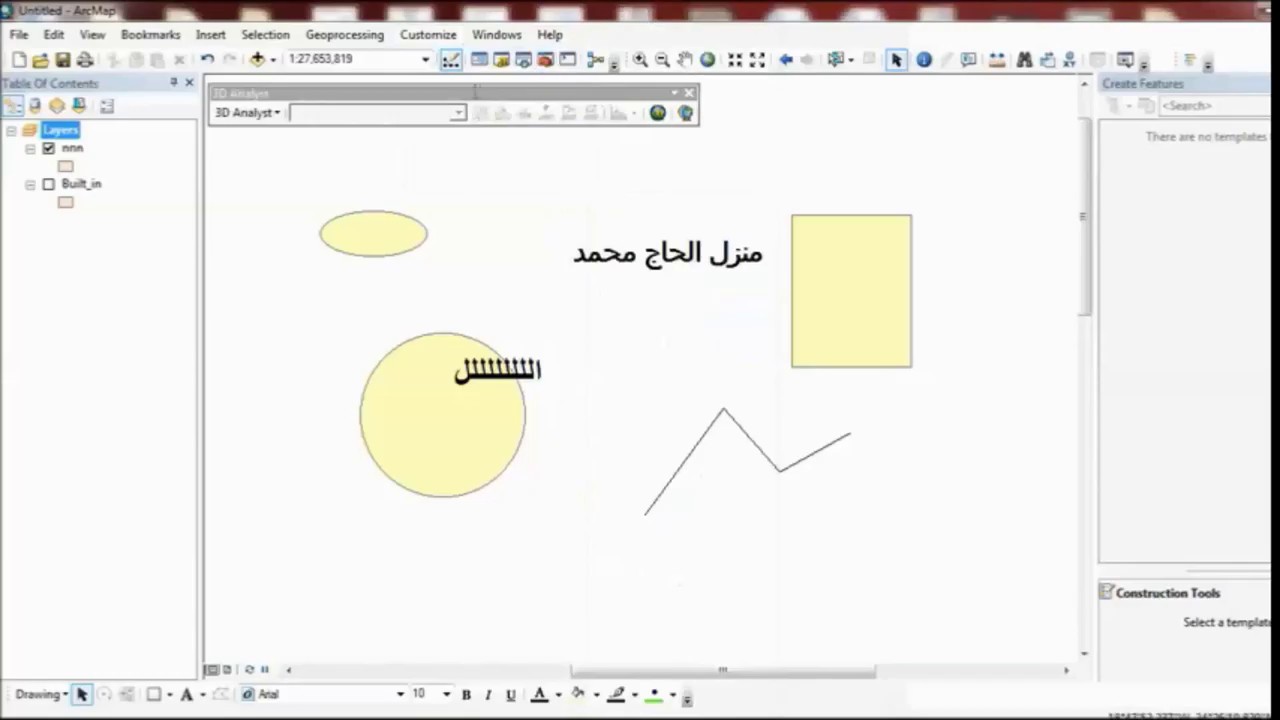
{"action": "left_click_drag", "start_coordinate": [475, 90], "coordinate": [275, 97]}
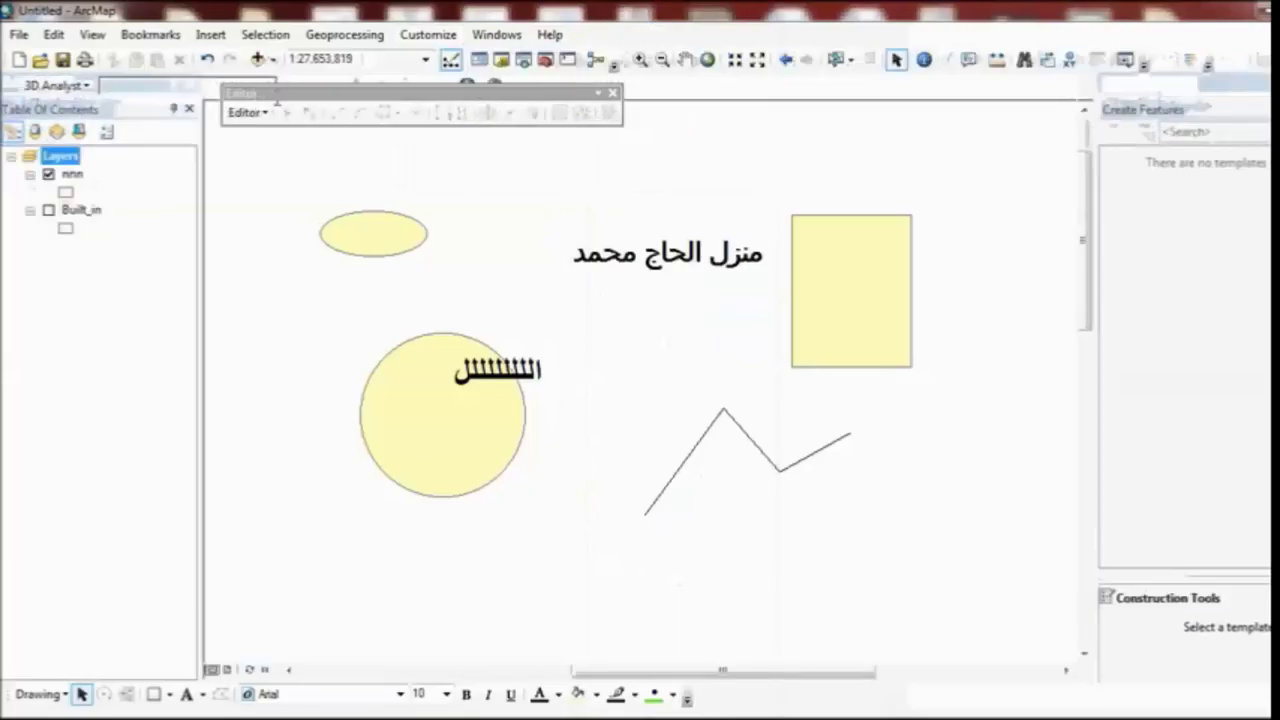
Step: Close the floating Editor toolbar and shift the docked 3D Analyst toolbar further along its row
{"action": "left_click", "coordinate": [613, 93]}
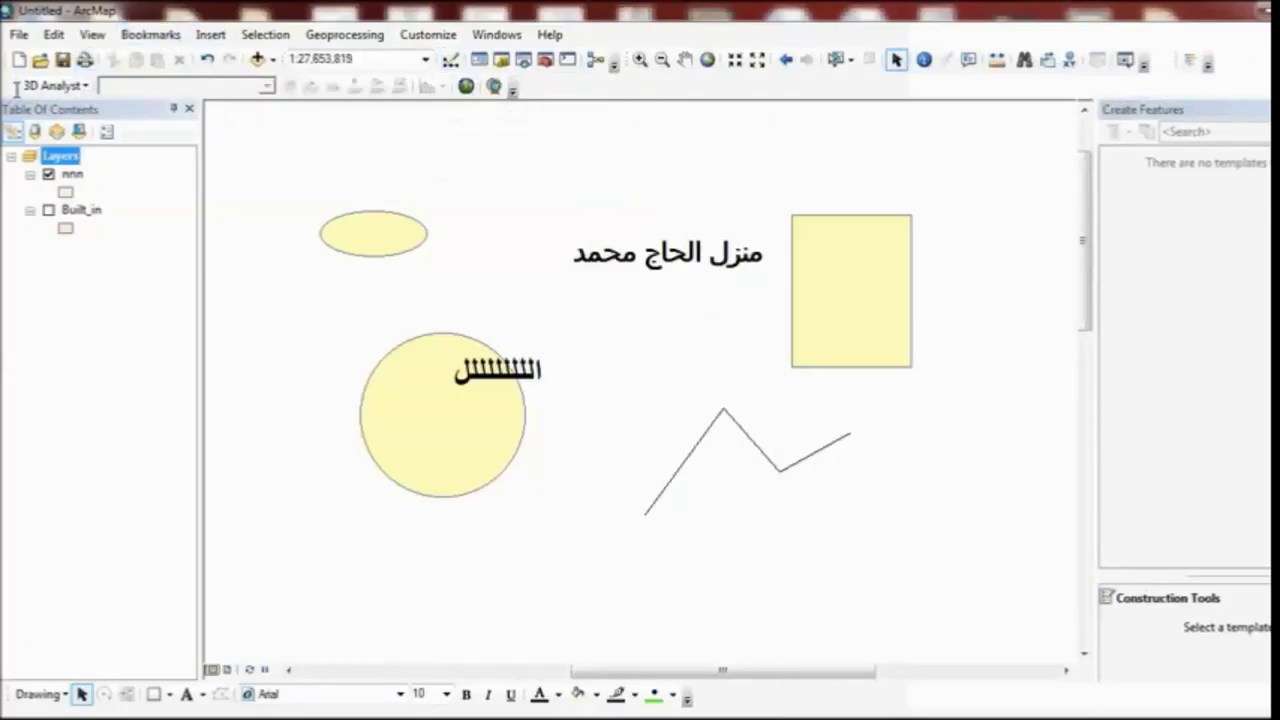
{"action": "left_click_drag", "start_coordinate": [17, 88], "coordinate": [290, 85]}
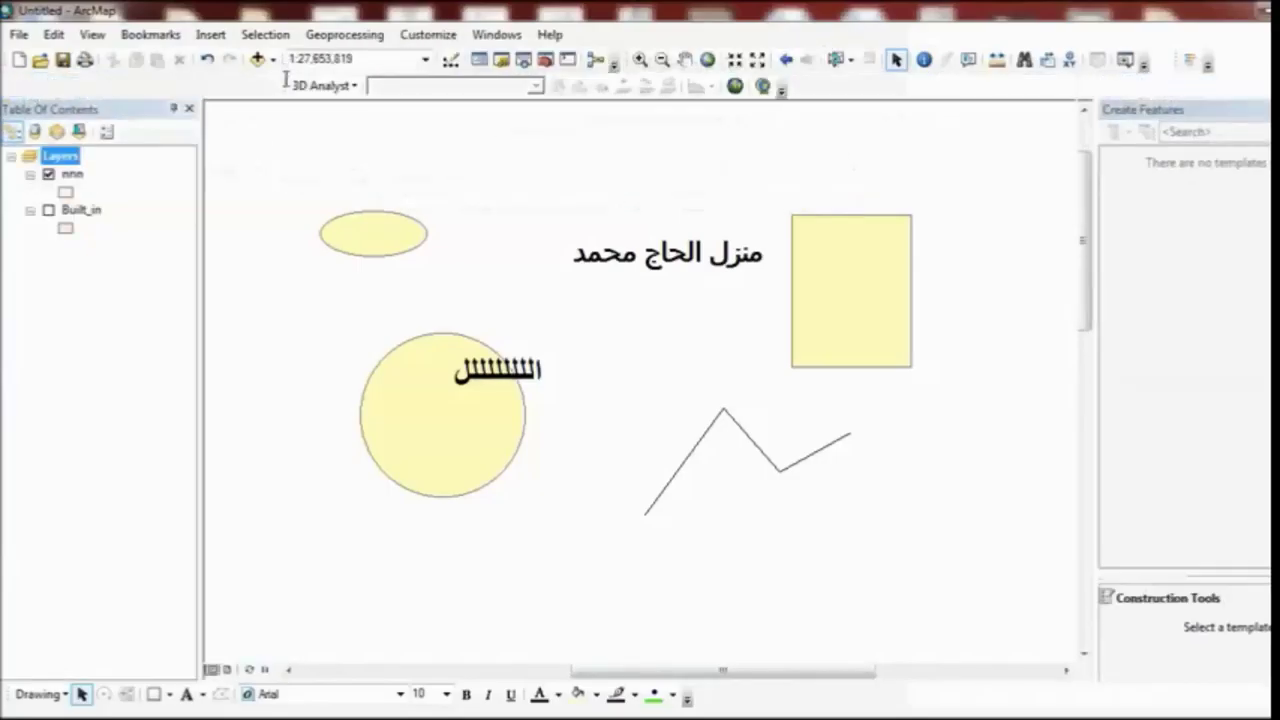
Step: Hide the 3D Analyst toolbar
{"action": "left_click", "coordinate": [428, 36]}
{"action": "mouse_move", "coordinate": [500, 60]}
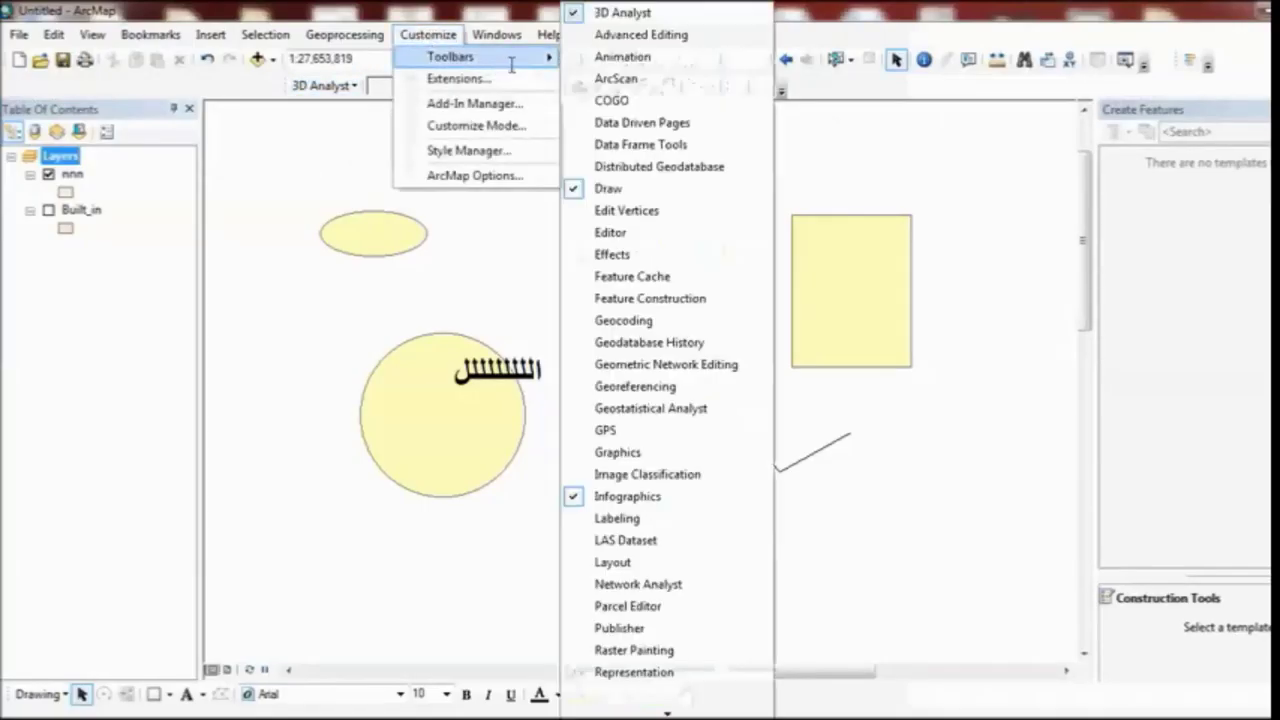
{"action": "left_click", "coordinate": [620, 12]}
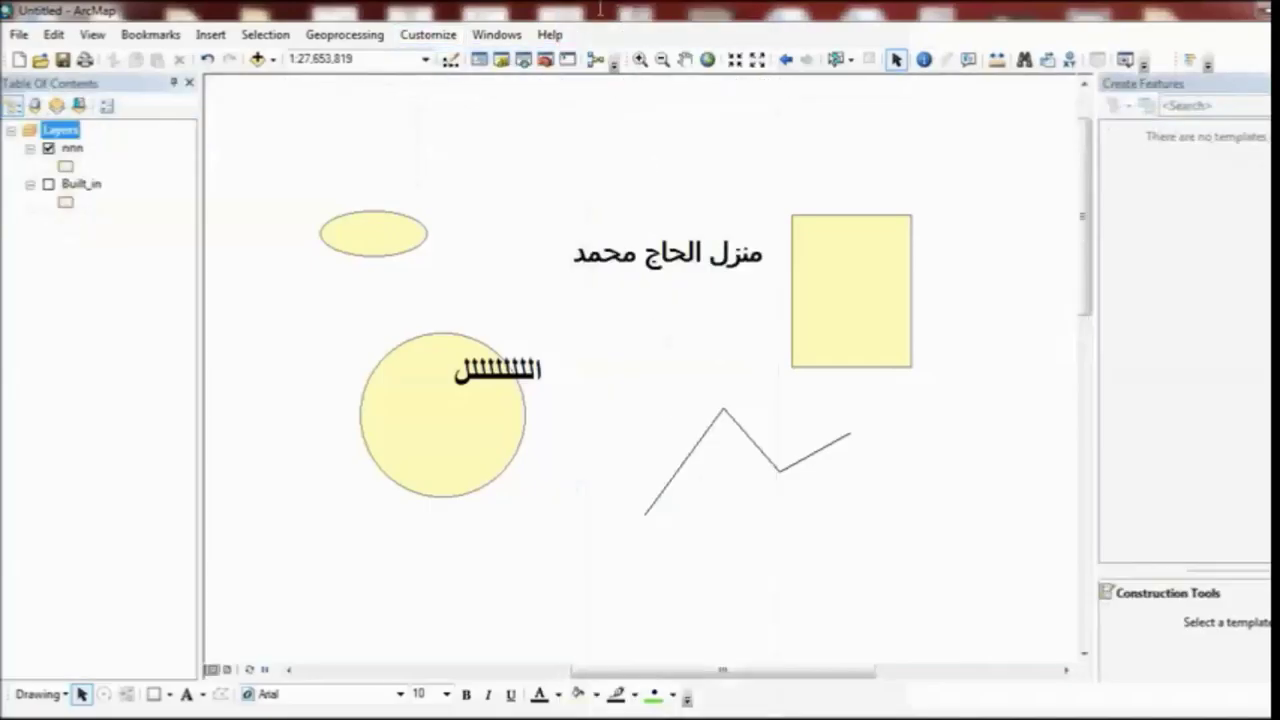
Step: Examine the list of available toolbars and the different places from which it can be opened
{"action": "left_click", "coordinate": [416, 35]}
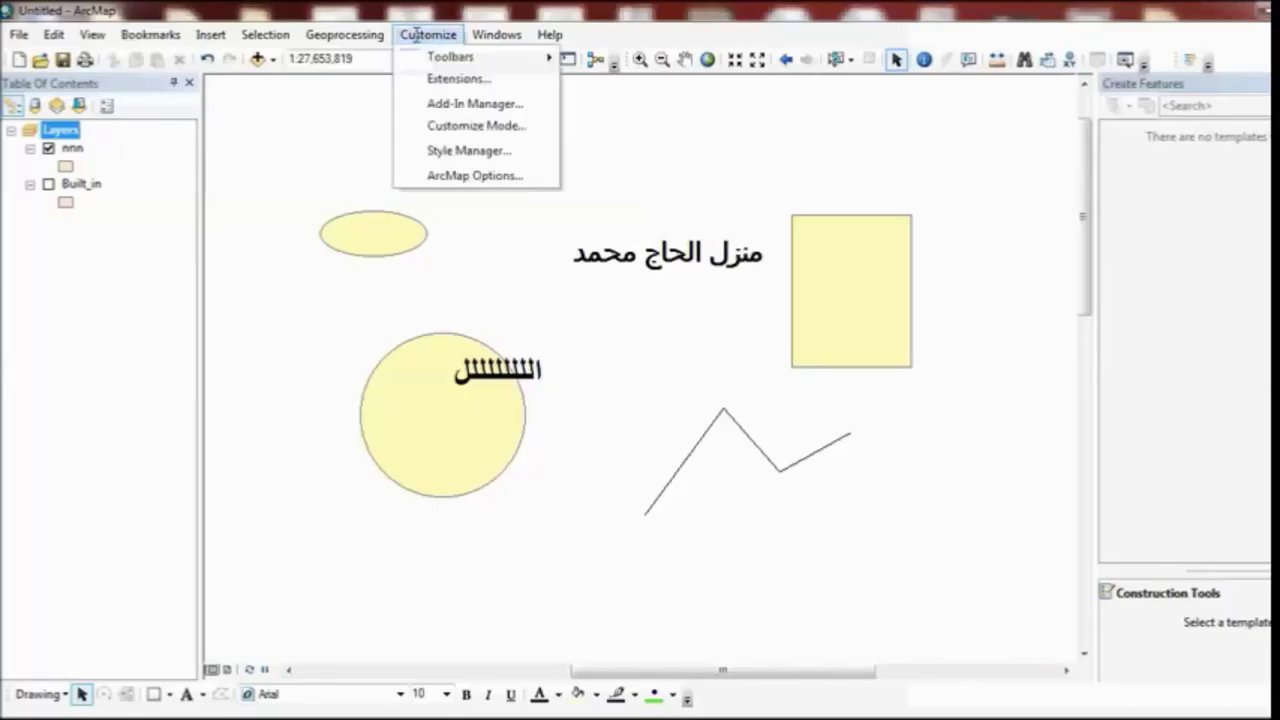
{"action": "mouse_move", "coordinate": [468, 60]}
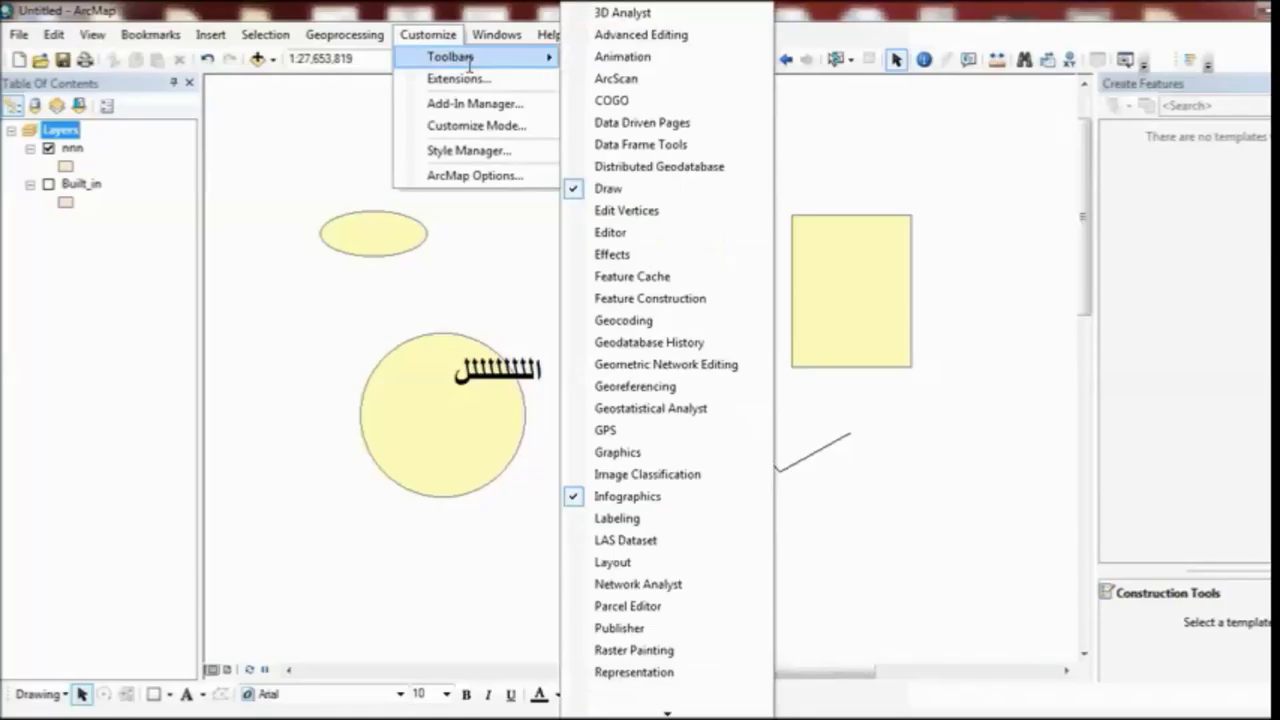
{"action": "left_click", "coordinate": [877, 36]}
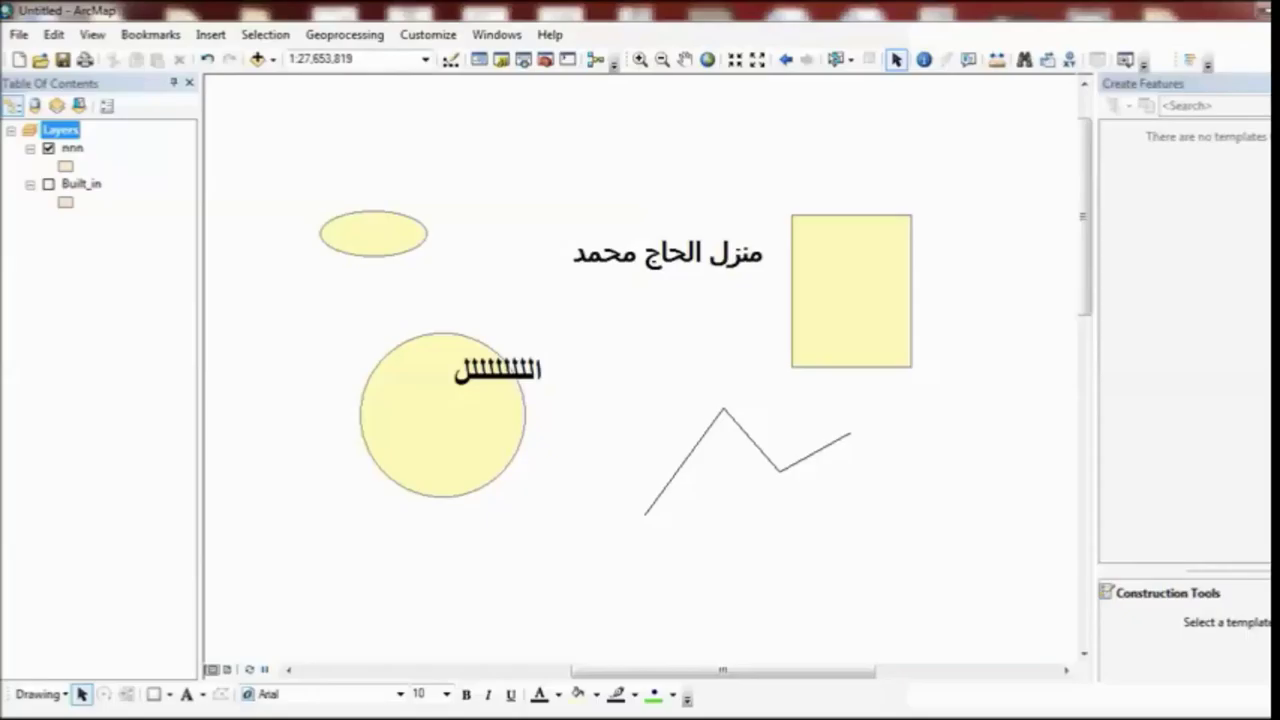
{"action": "right_click", "coordinate": [1150, 60]}
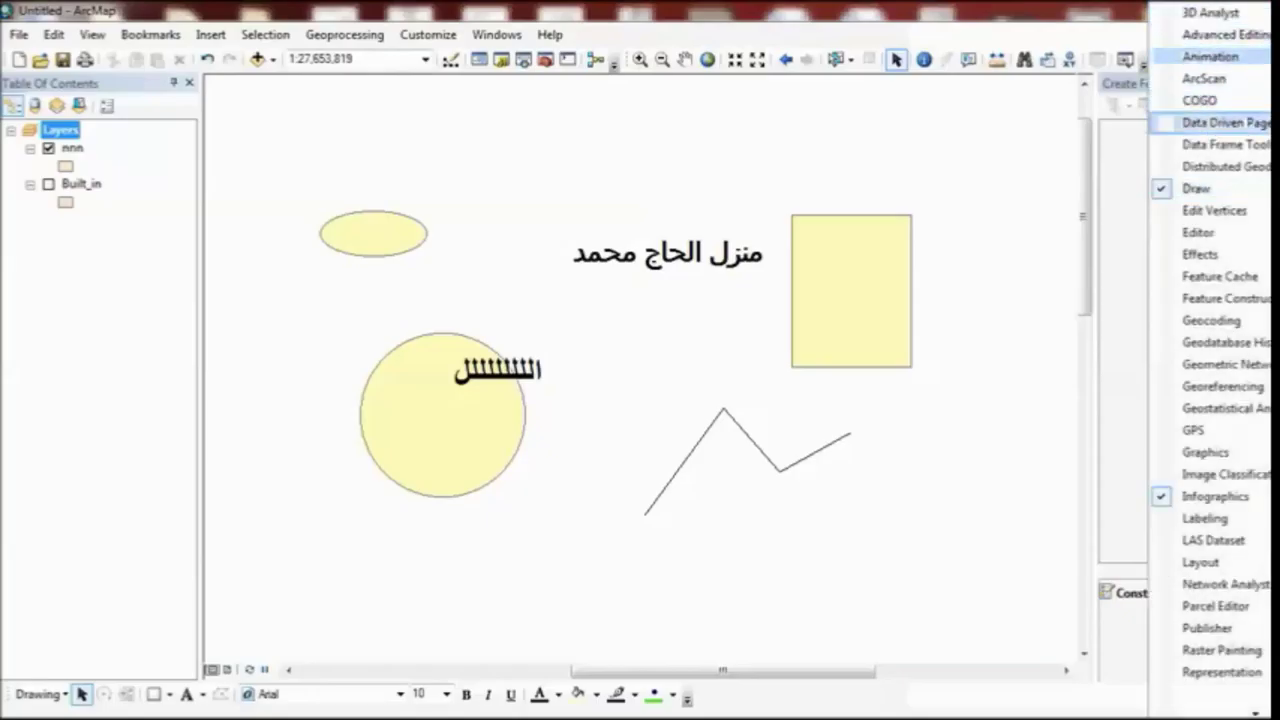
{"action": "right_click", "coordinate": [960, 30]}
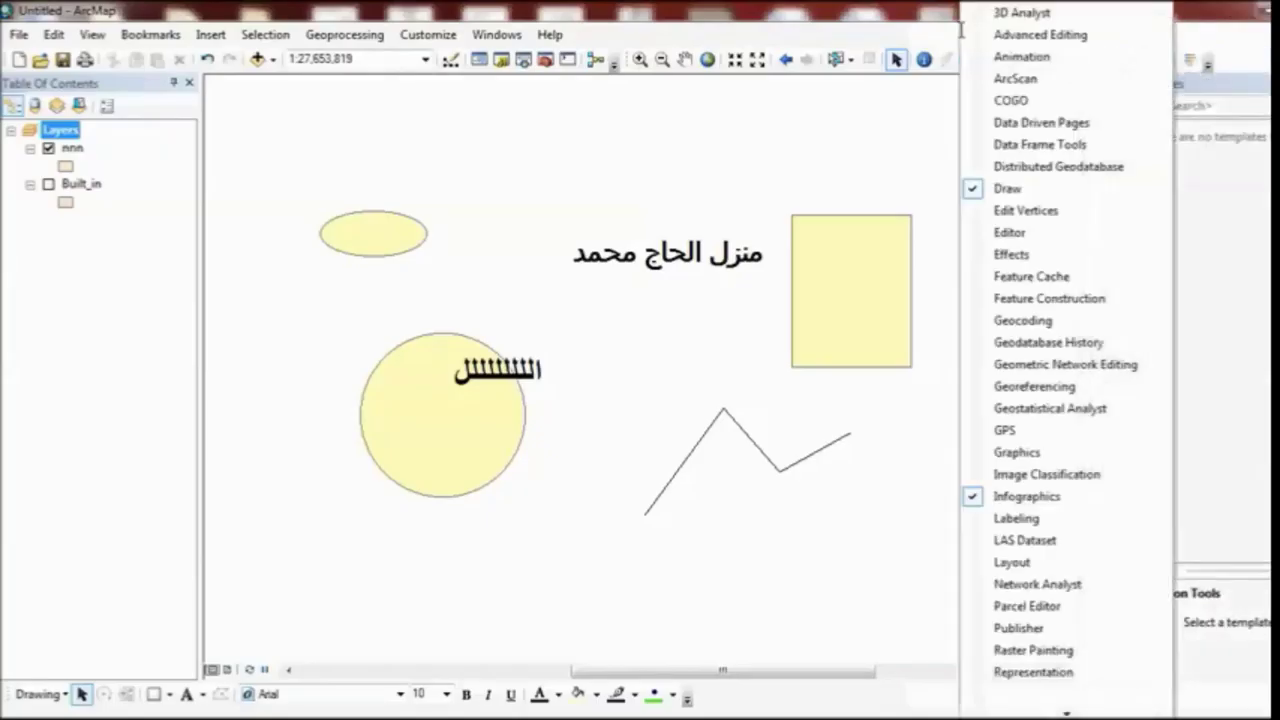
{"action": "right_click", "coordinate": [647, 33]}
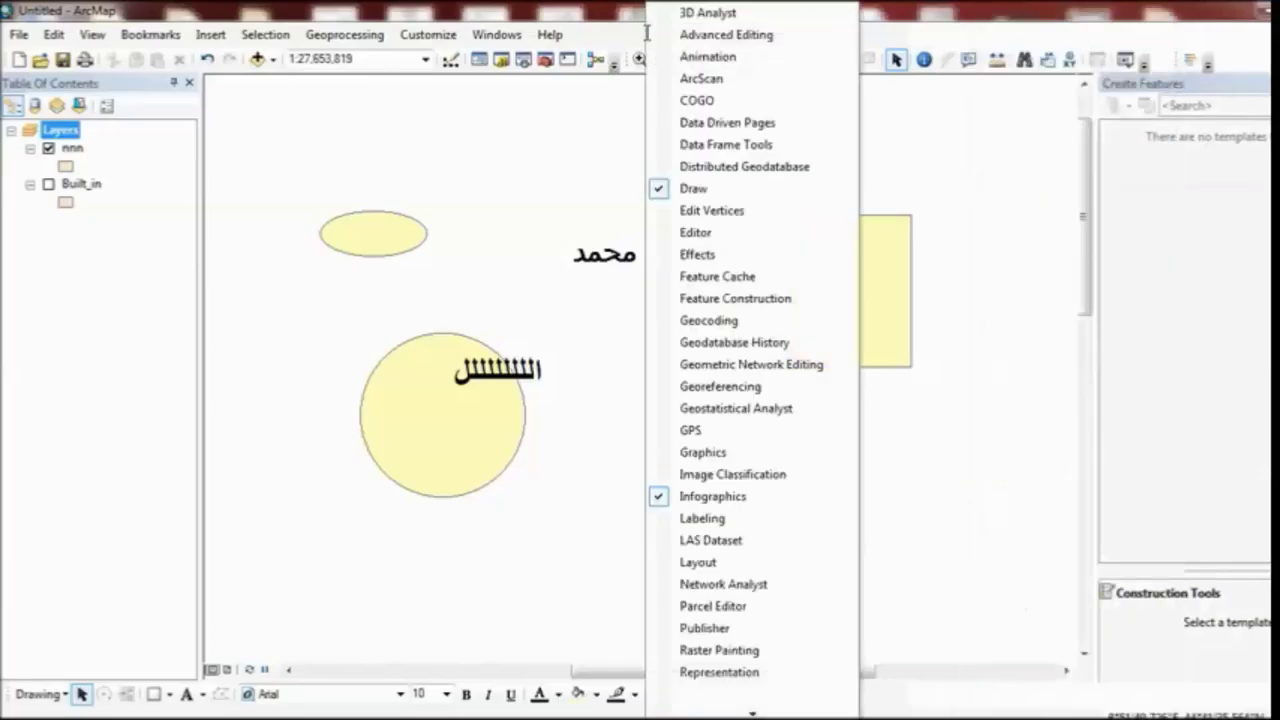
{"action": "right_click", "coordinate": [448, 62]}
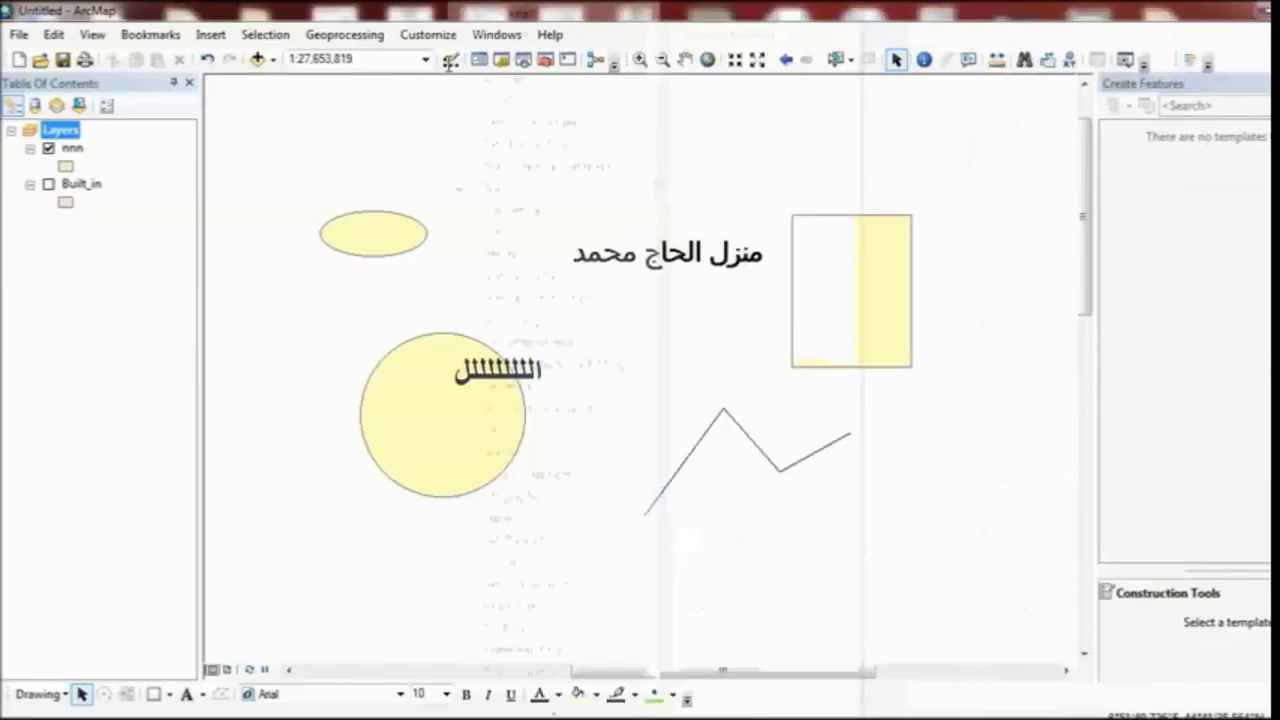
{"action": "left_click", "coordinate": [258, 60]}
{"action": "left_click", "coordinate": [258, 60]}
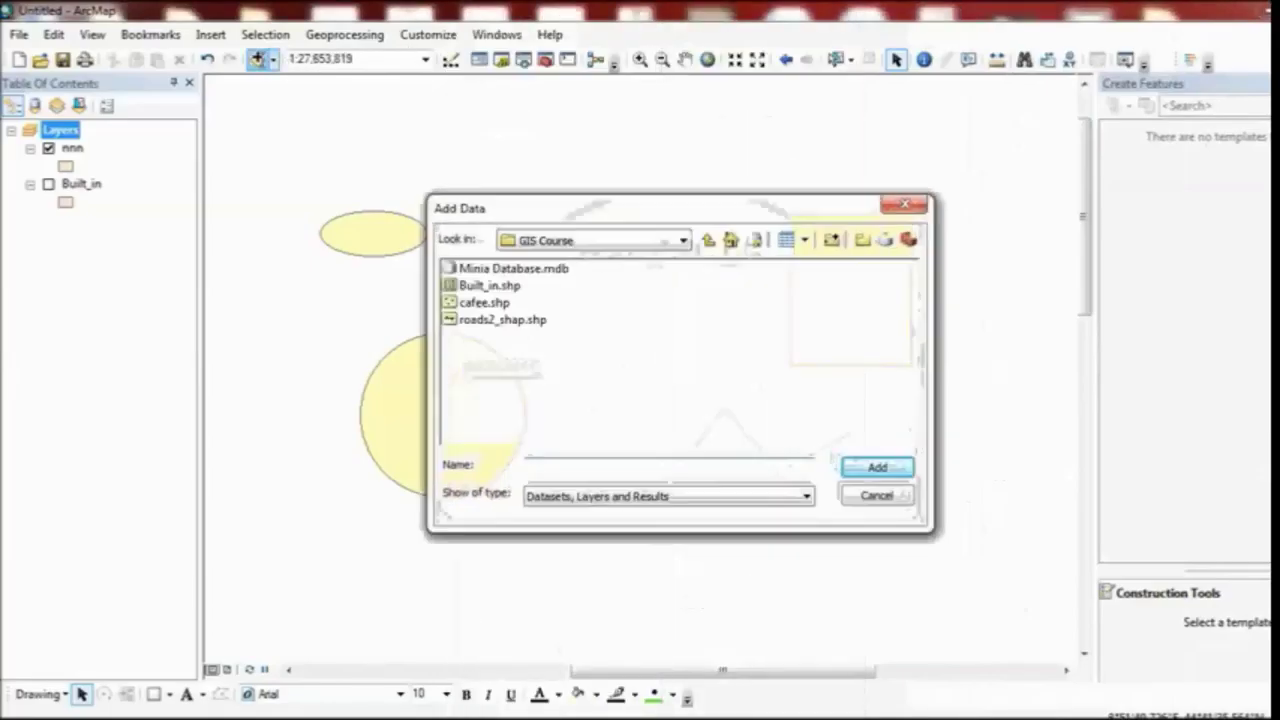
{"action": "left_click", "coordinate": [904, 205]}
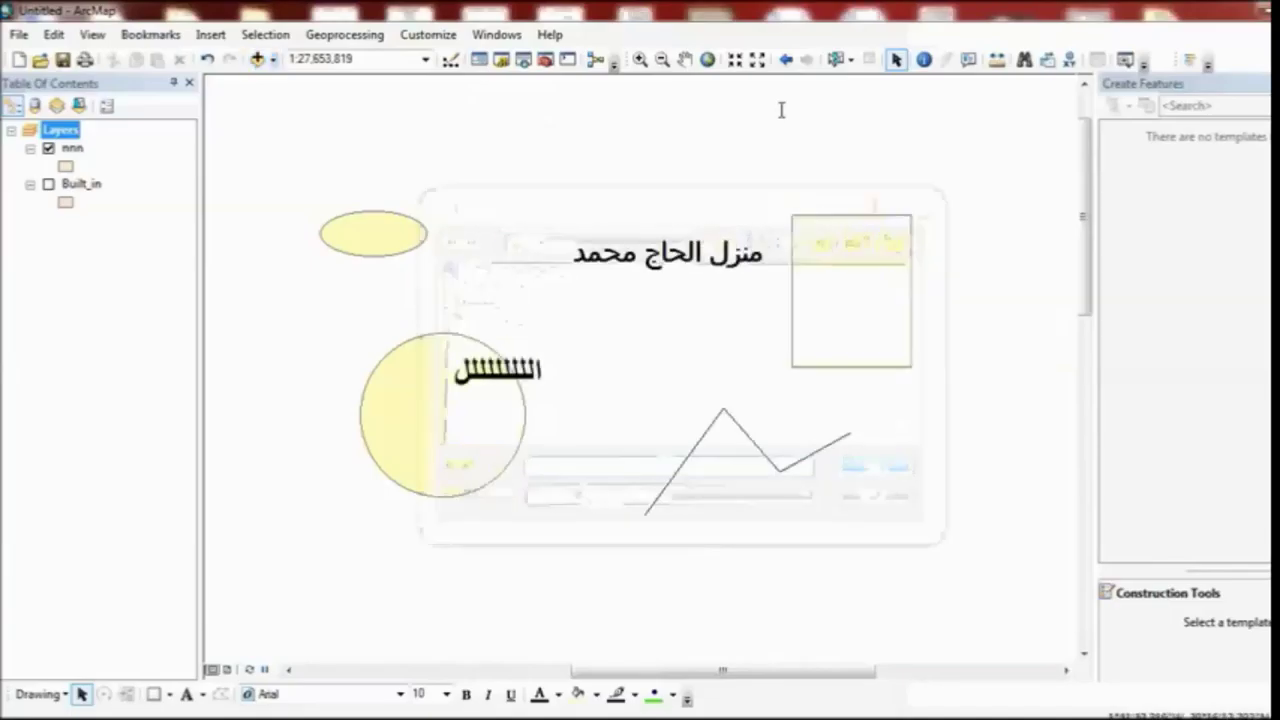
{"action": "right_click", "coordinate": [689, 36]}
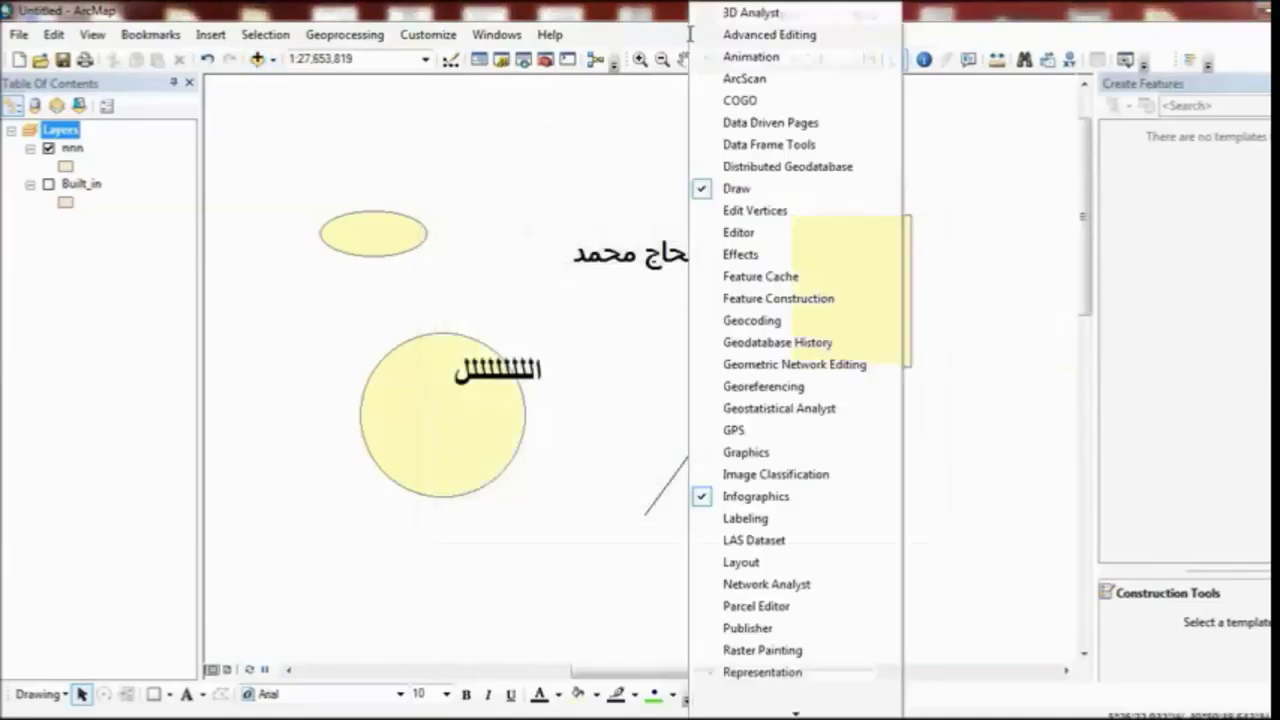
{"action": "left_click", "coordinate": [630, 24]}
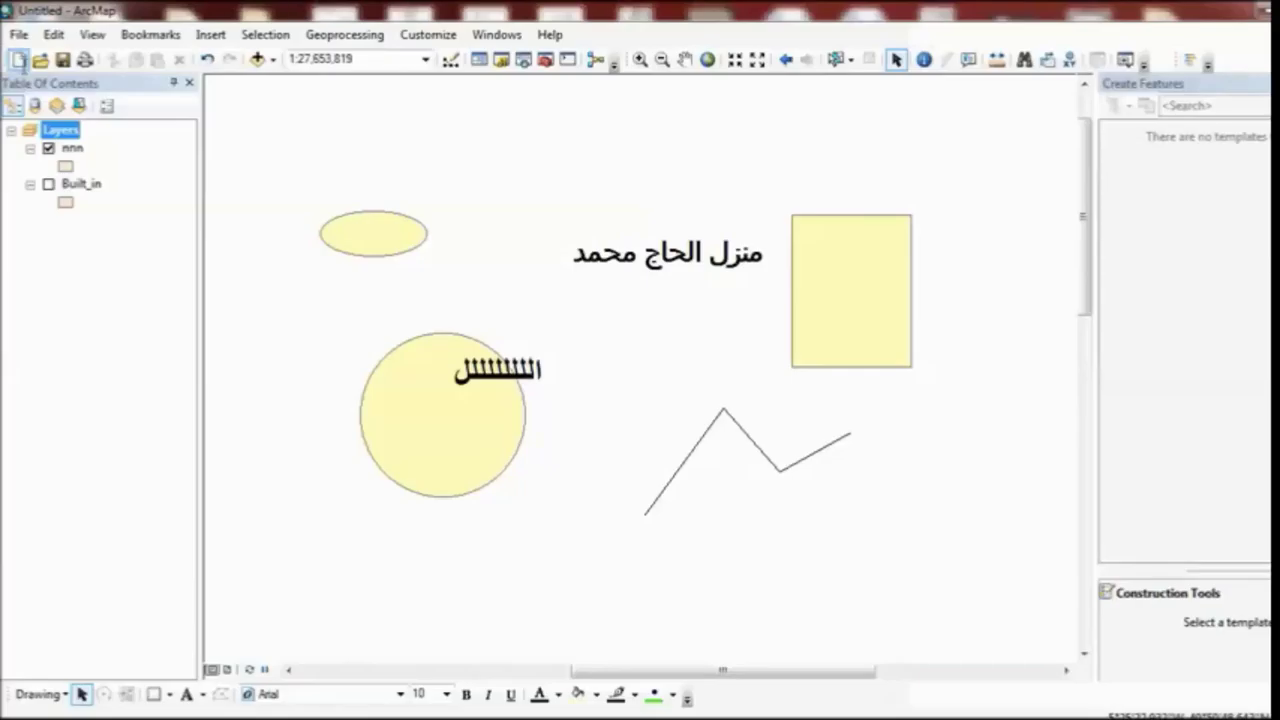
Step: Create a new map document from the Blank Map template, discarding the changes to the current untitled map
{"action": "left_click", "coordinate": [18, 59]}
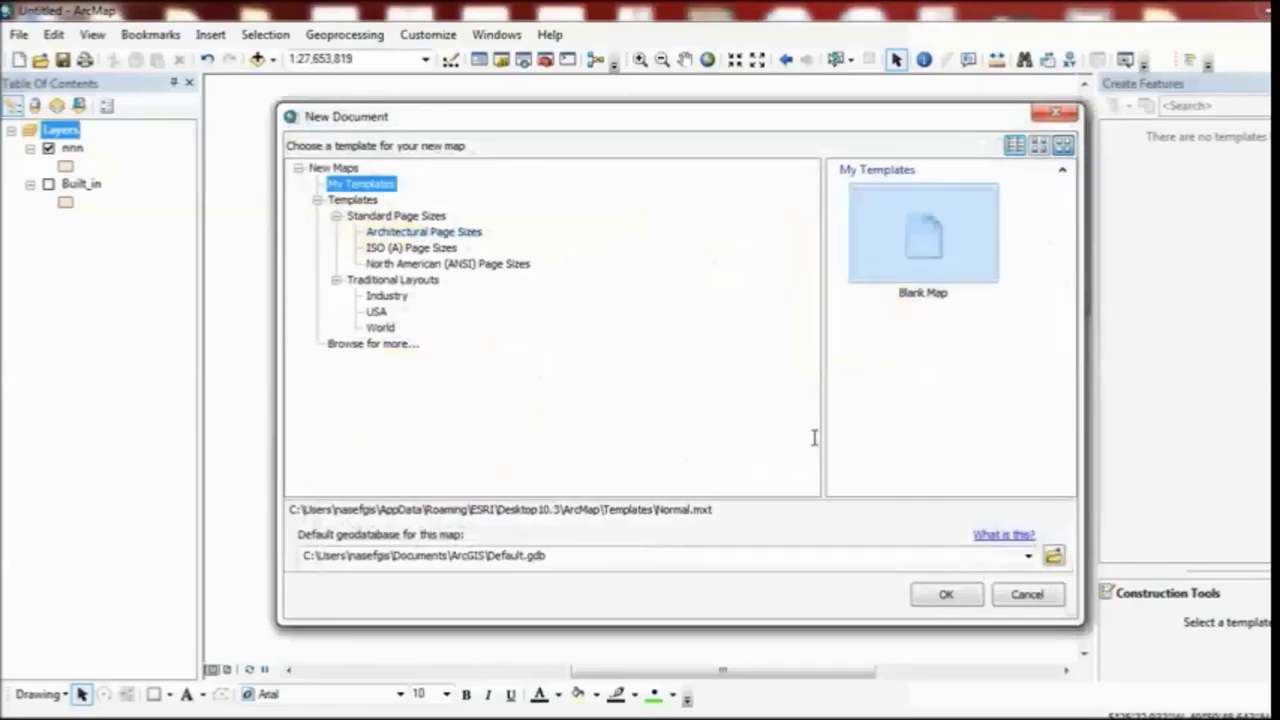
{"action": "left_click", "coordinate": [1014, 594]}
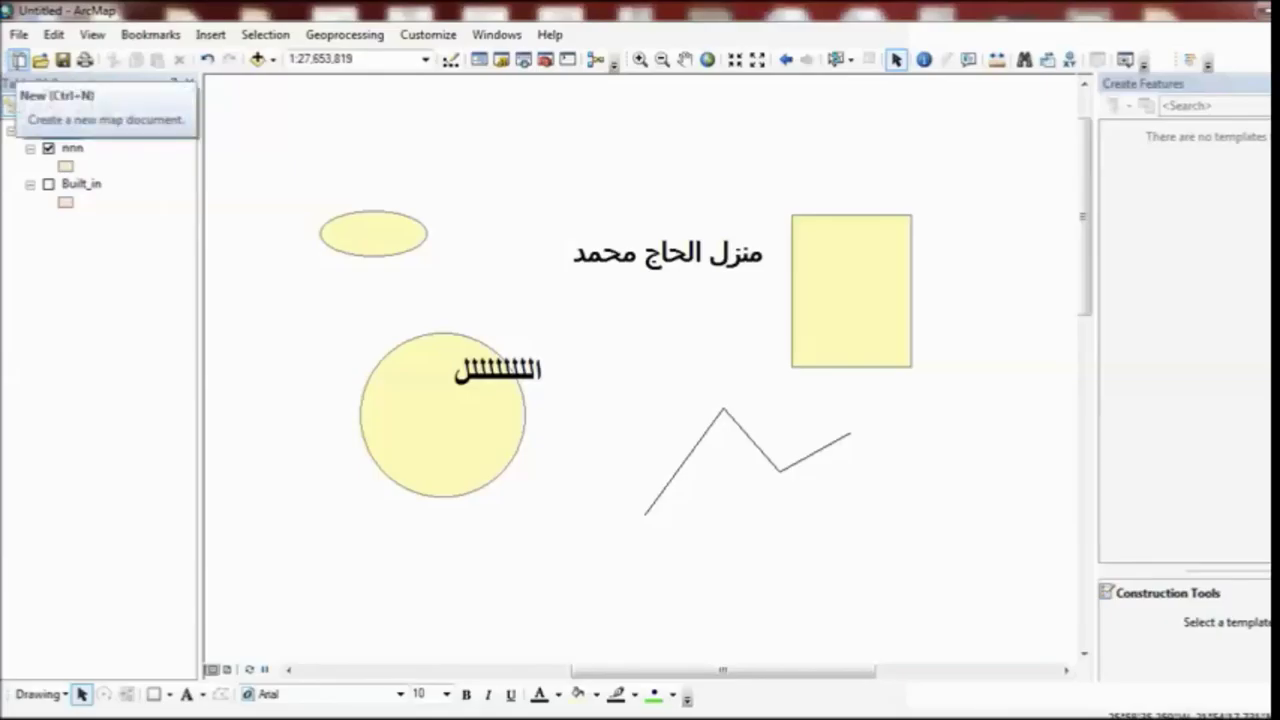
{"action": "left_click", "coordinate": [19, 34]}
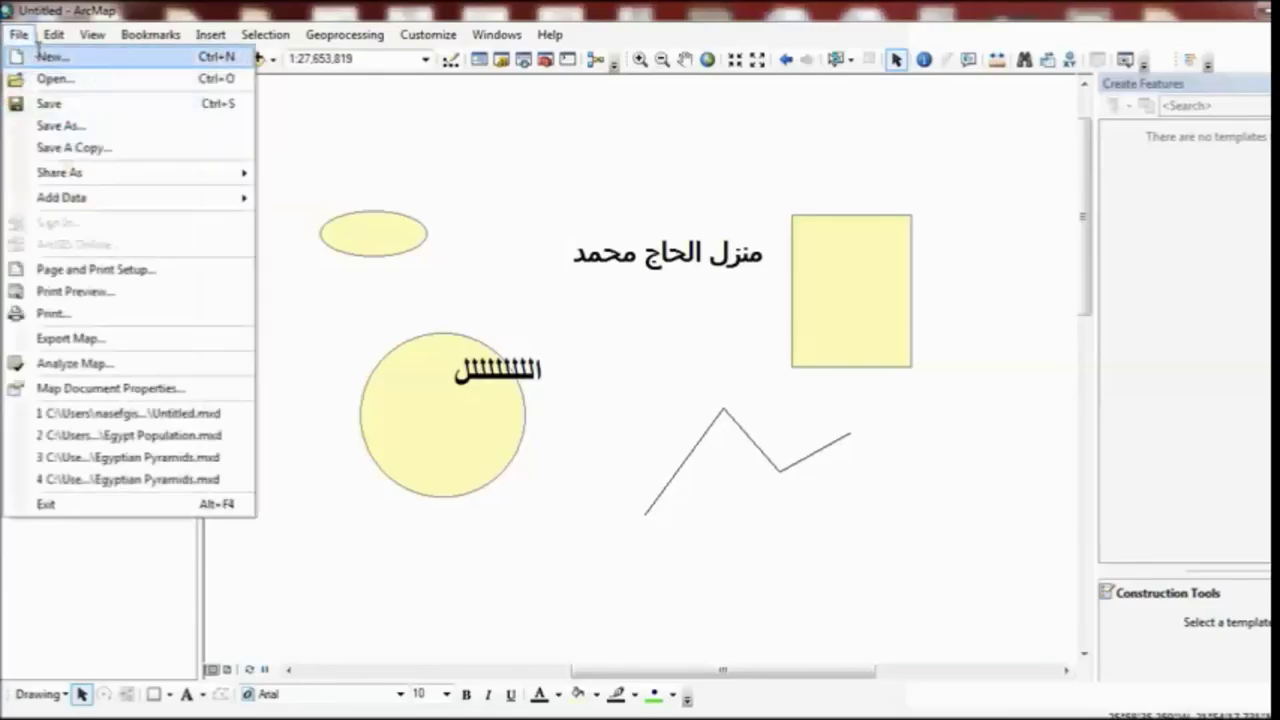
{"action": "left_click", "coordinate": [40, 52]}
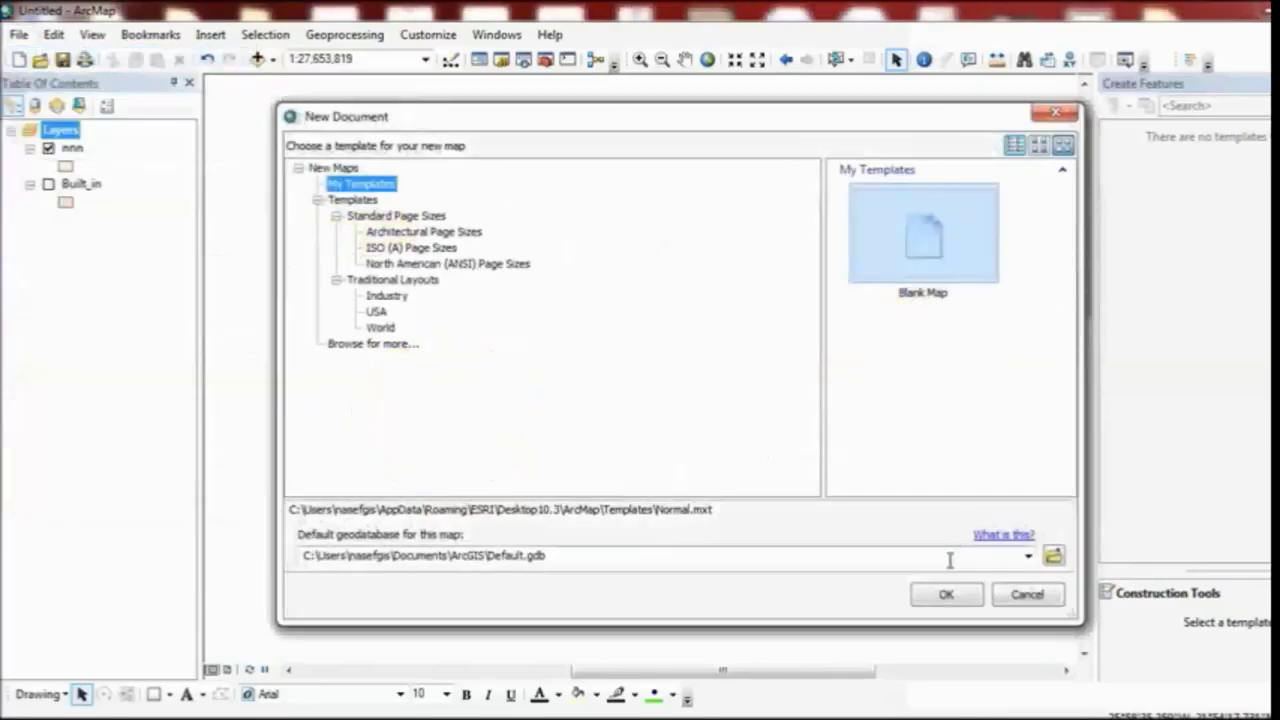
{"action": "left_click", "coordinate": [946, 593]}
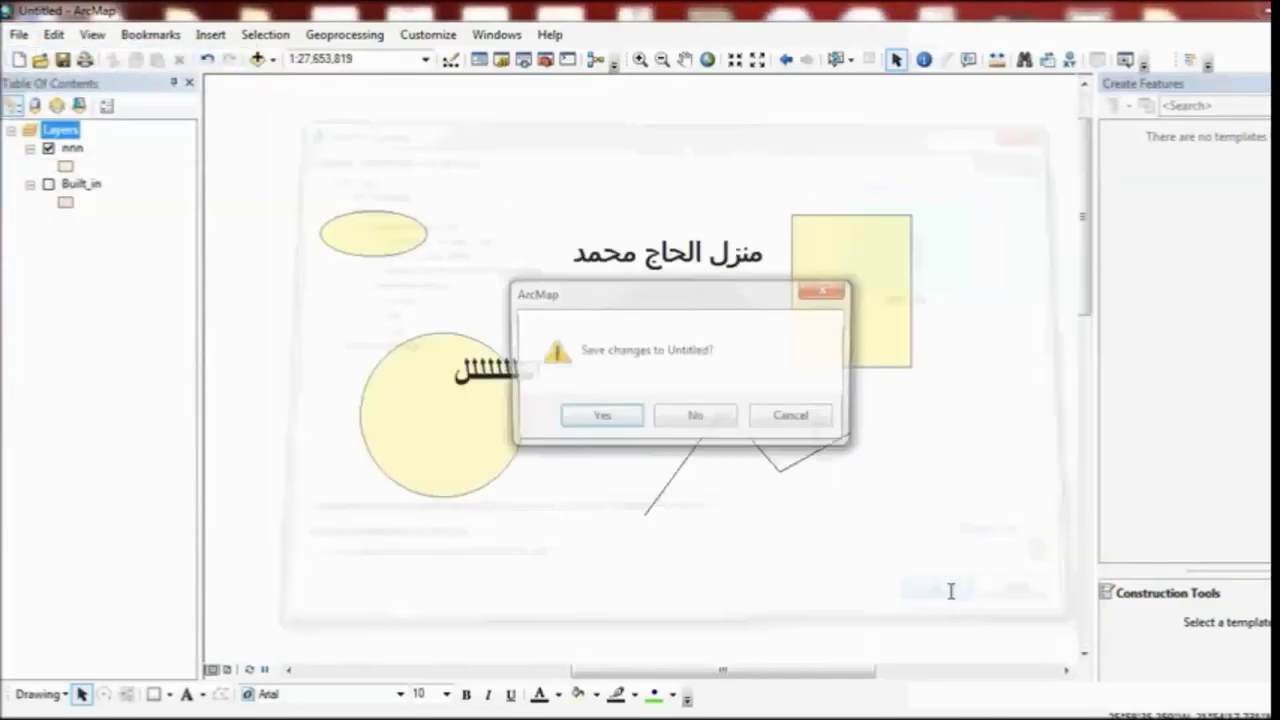
{"action": "left_click", "coordinate": [695, 417]}
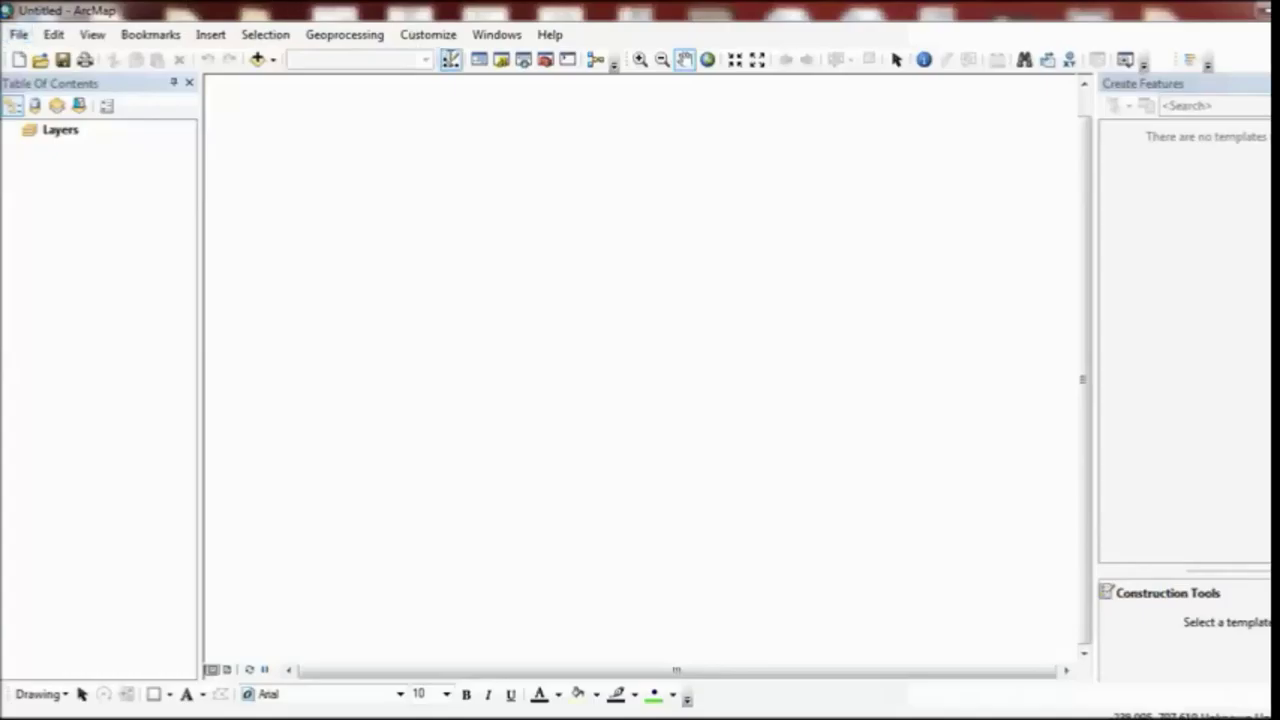
Step: Display the Editor toolbar and check which editing commands are available in the empty map
{"action": "left_click", "coordinate": [451, 60]}
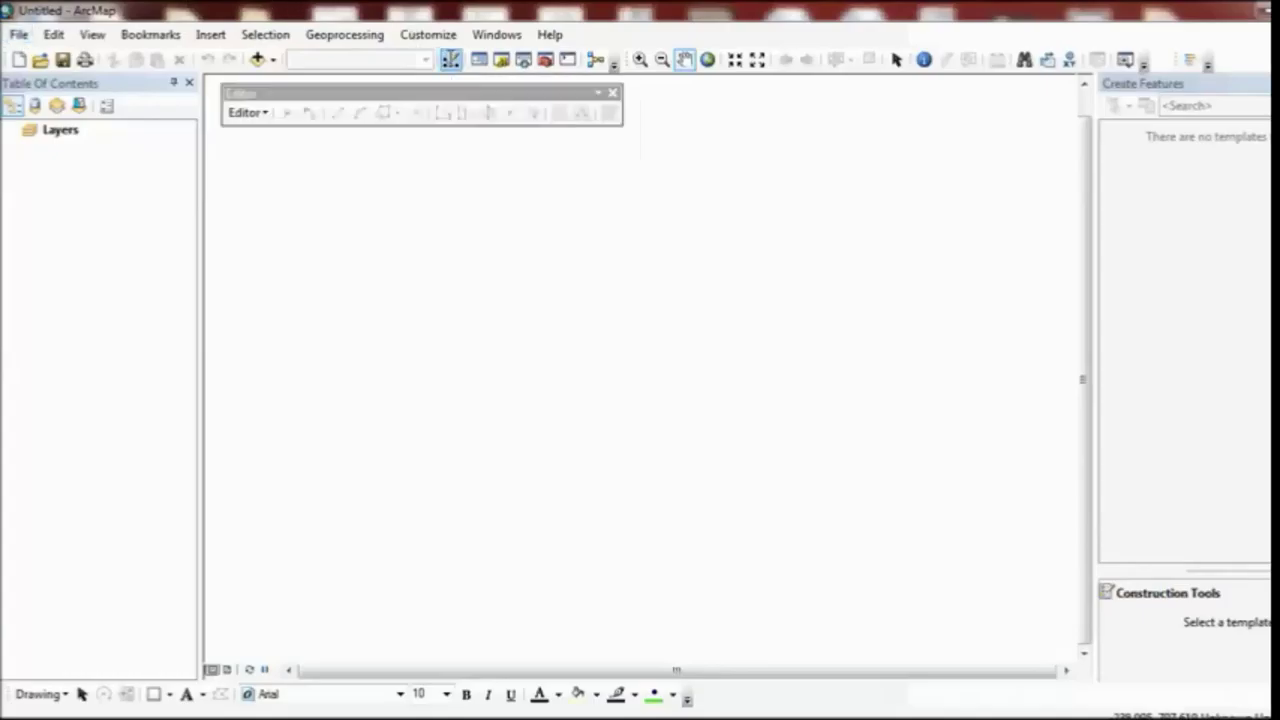
{"action": "left_click", "coordinate": [262, 112]}
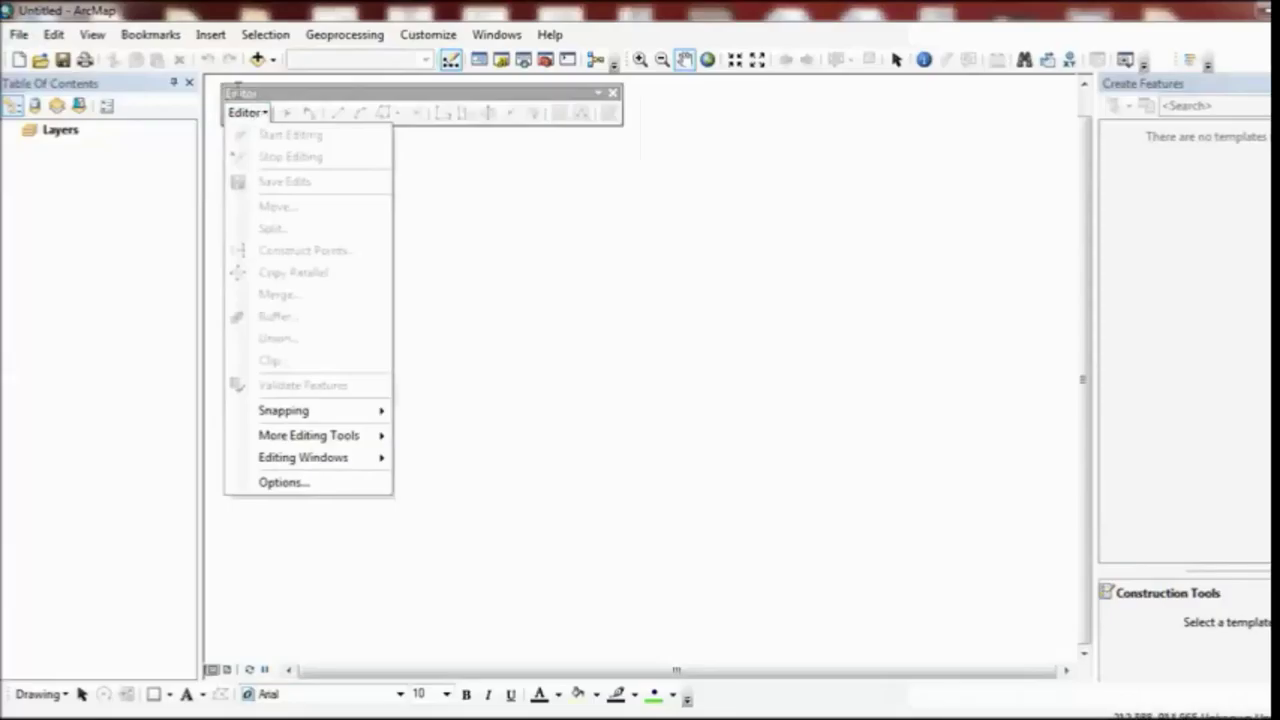
Step: Add the Built_in.shp shapefile from the GIS Course folder to the map
{"action": "left_click", "coordinate": [257, 60]}
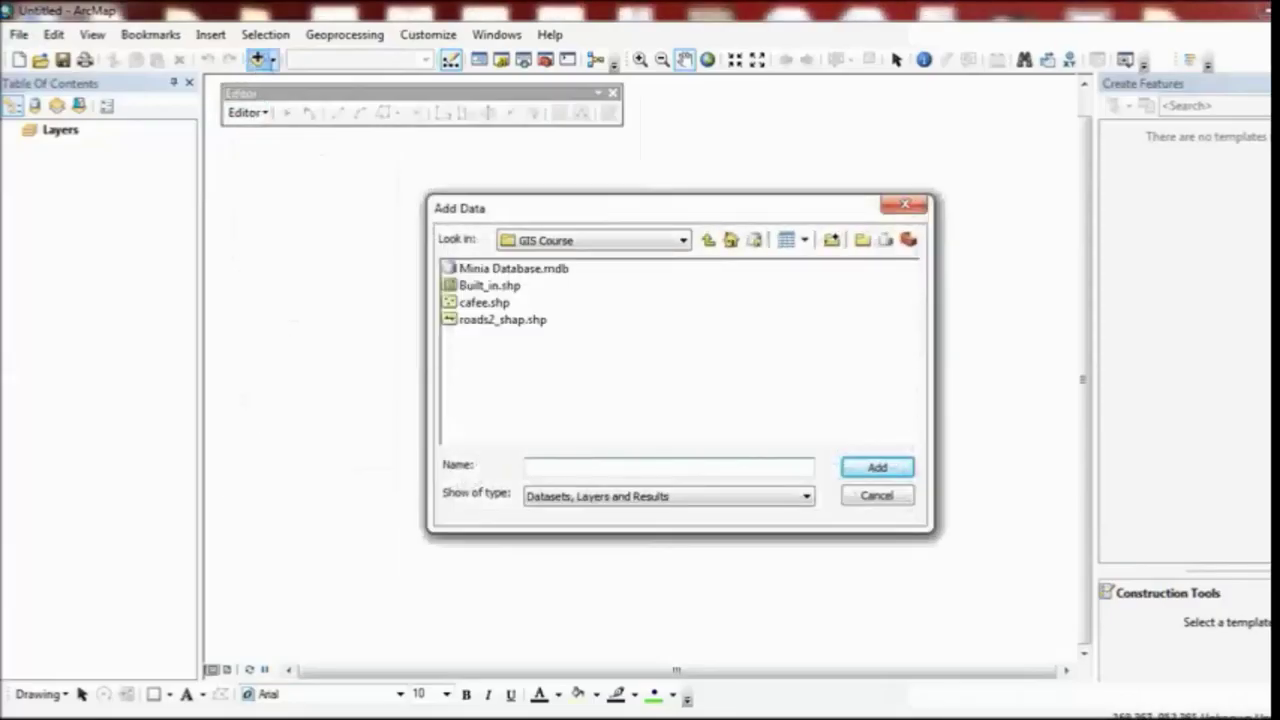
{"action": "left_click", "coordinate": [492, 285]}
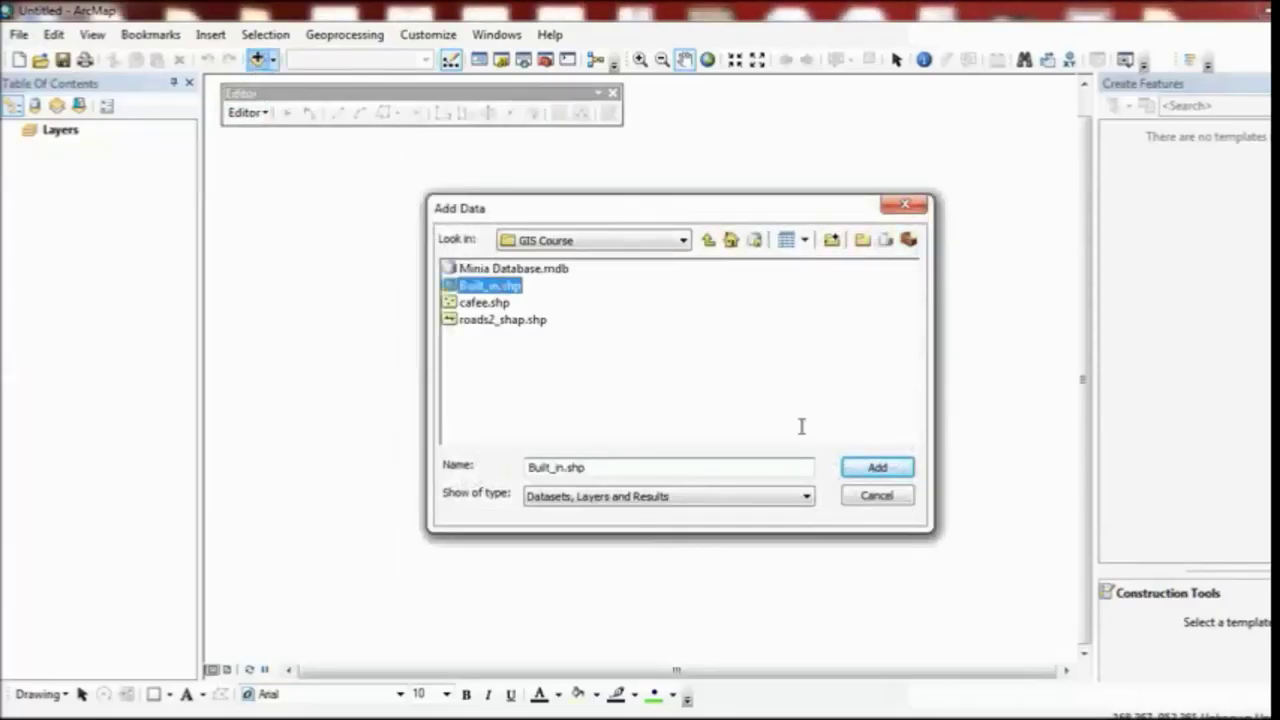
{"action": "left_click", "coordinate": [865, 467]}
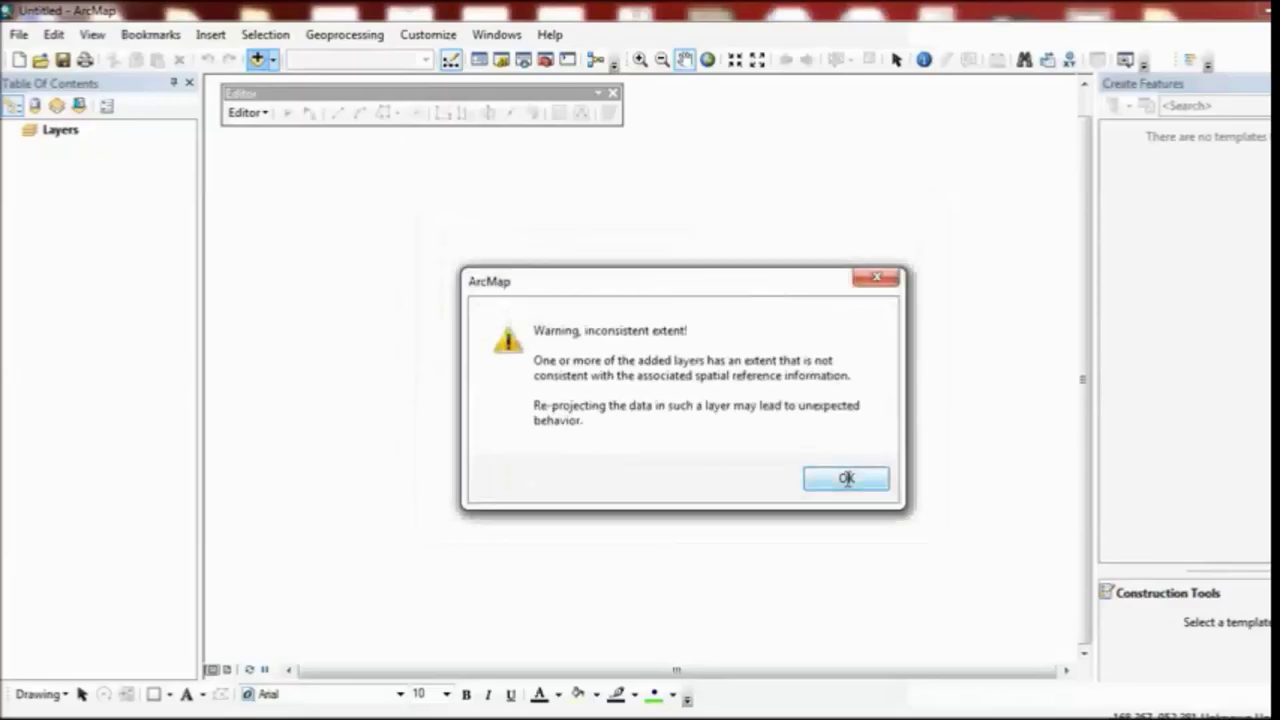
Step: Accept the inconsistent extent warning, start an edit session on the Built_in layer and save the edits
{"action": "left_click", "coordinate": [845, 478]}
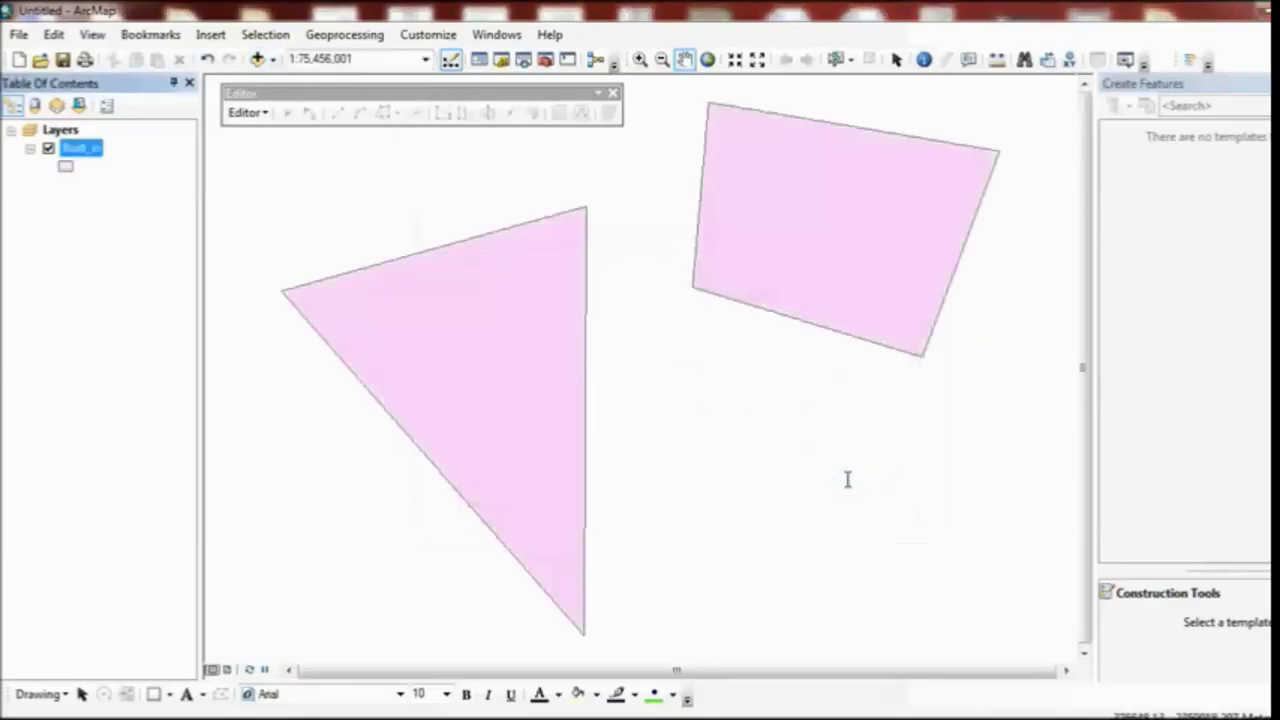
{"action": "left_click", "coordinate": [247, 113]}
{"action": "left_click", "coordinate": [252, 133]}
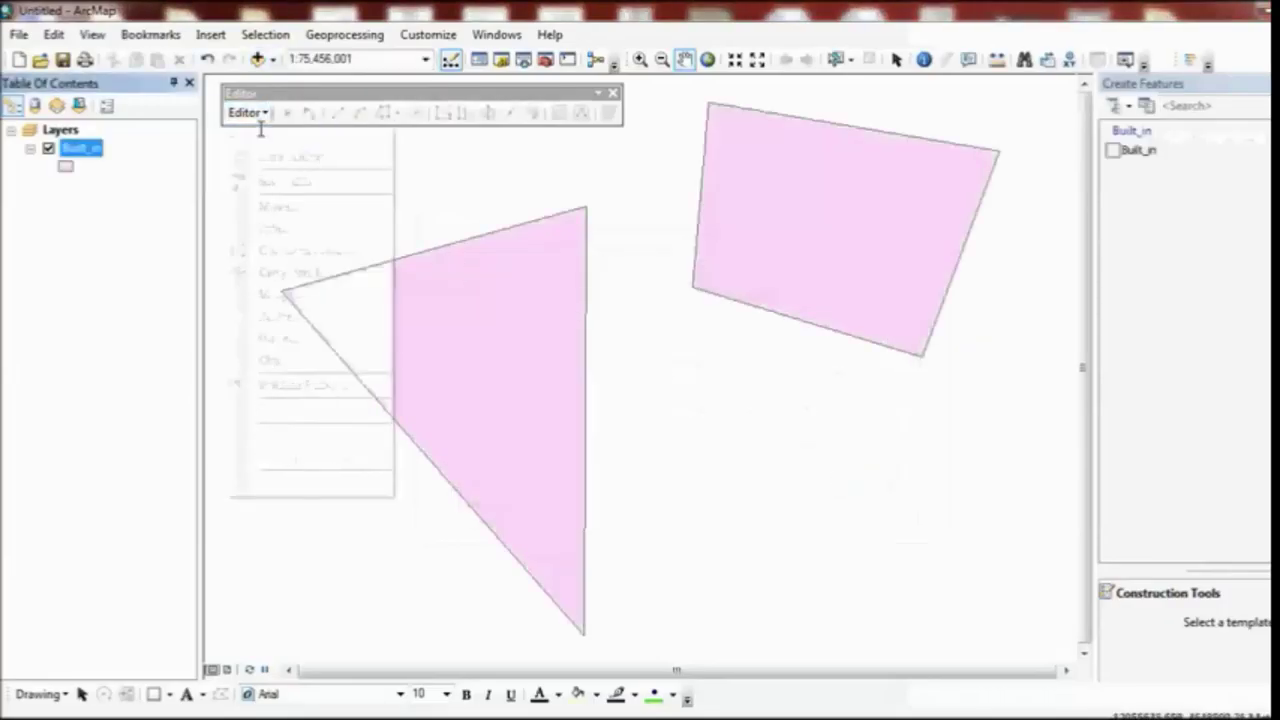
{"action": "left_click", "coordinate": [256, 112]}
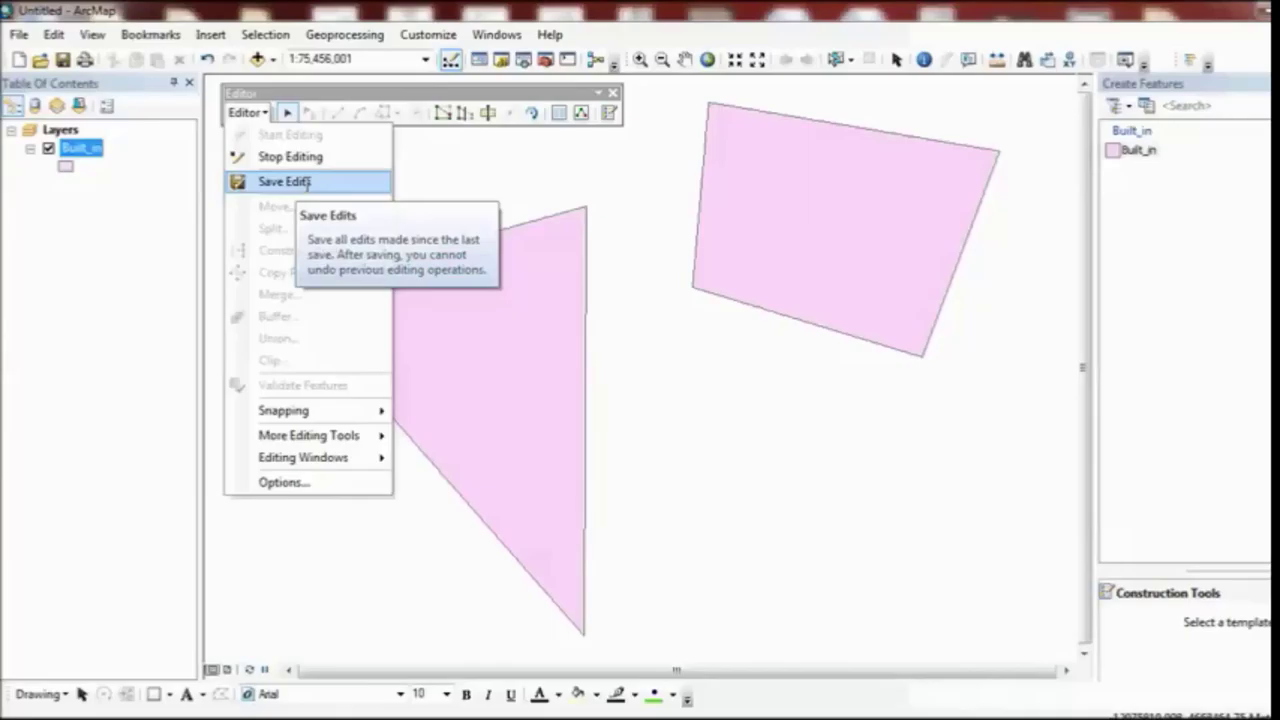
{"action": "left_click", "coordinate": [285, 181]}
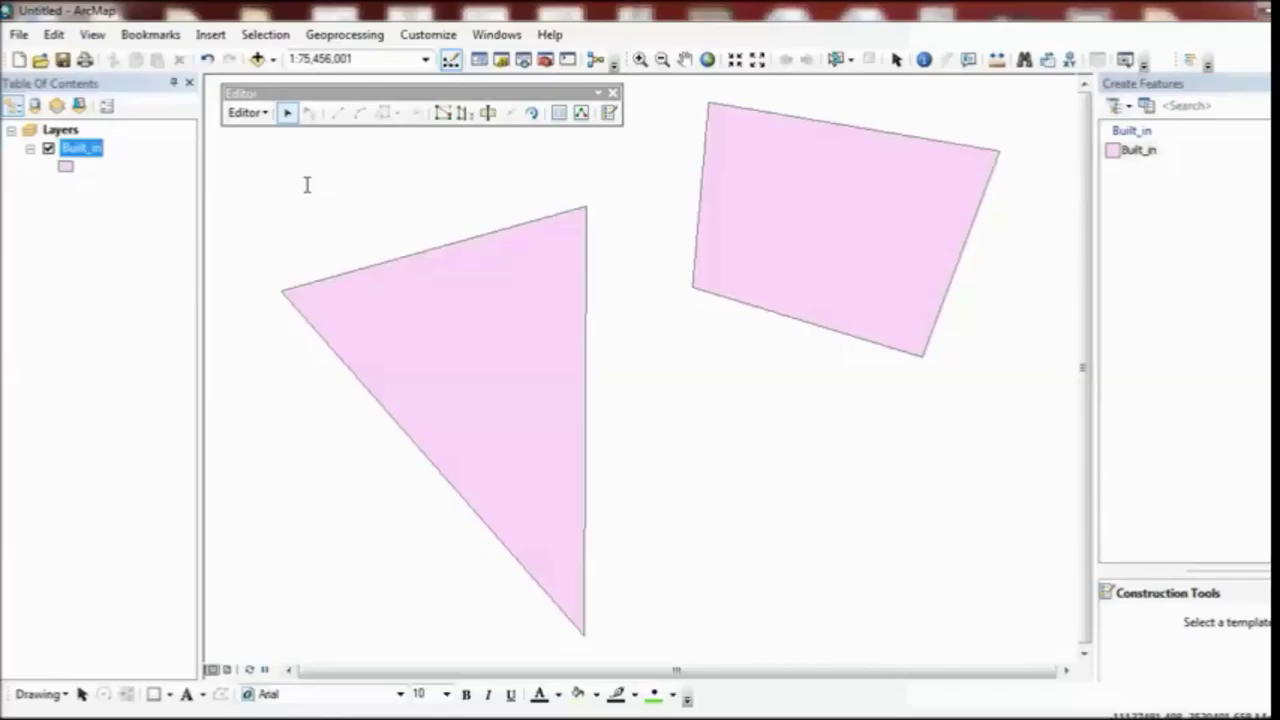
{"action": "left_click", "coordinate": [246, 112]}
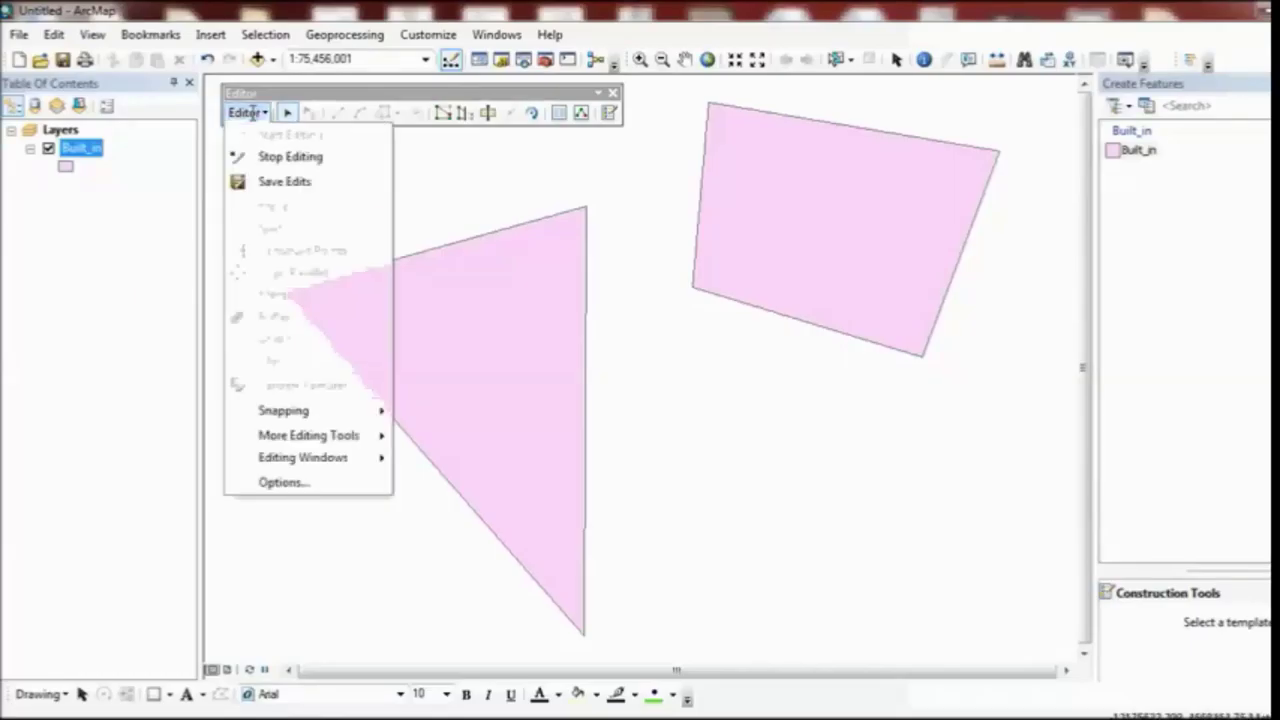
{"action": "left_click", "coordinate": [290, 181]}
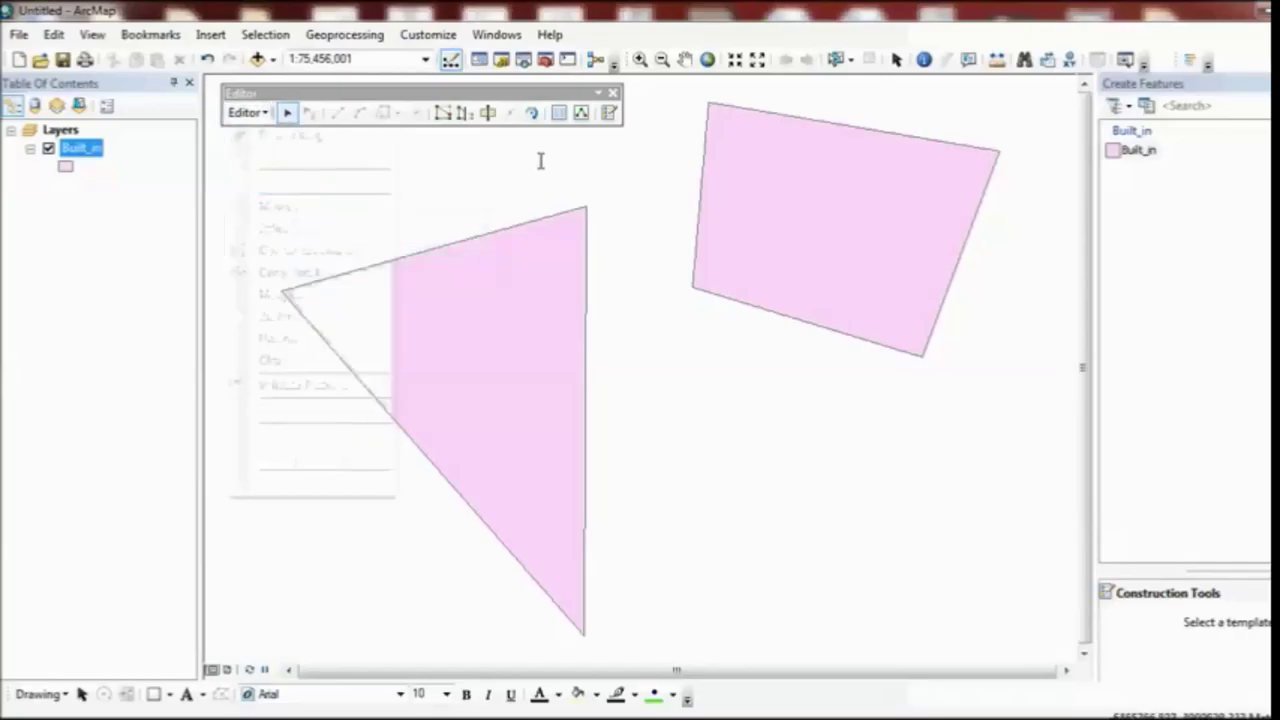
Step: Save the map as an ArcMap Document on the Desktop, using a person's first name in Arabic as the file name
{"action": "left_click", "coordinate": [19, 35]}
{"action": "left_click", "coordinate": [121, 124]}
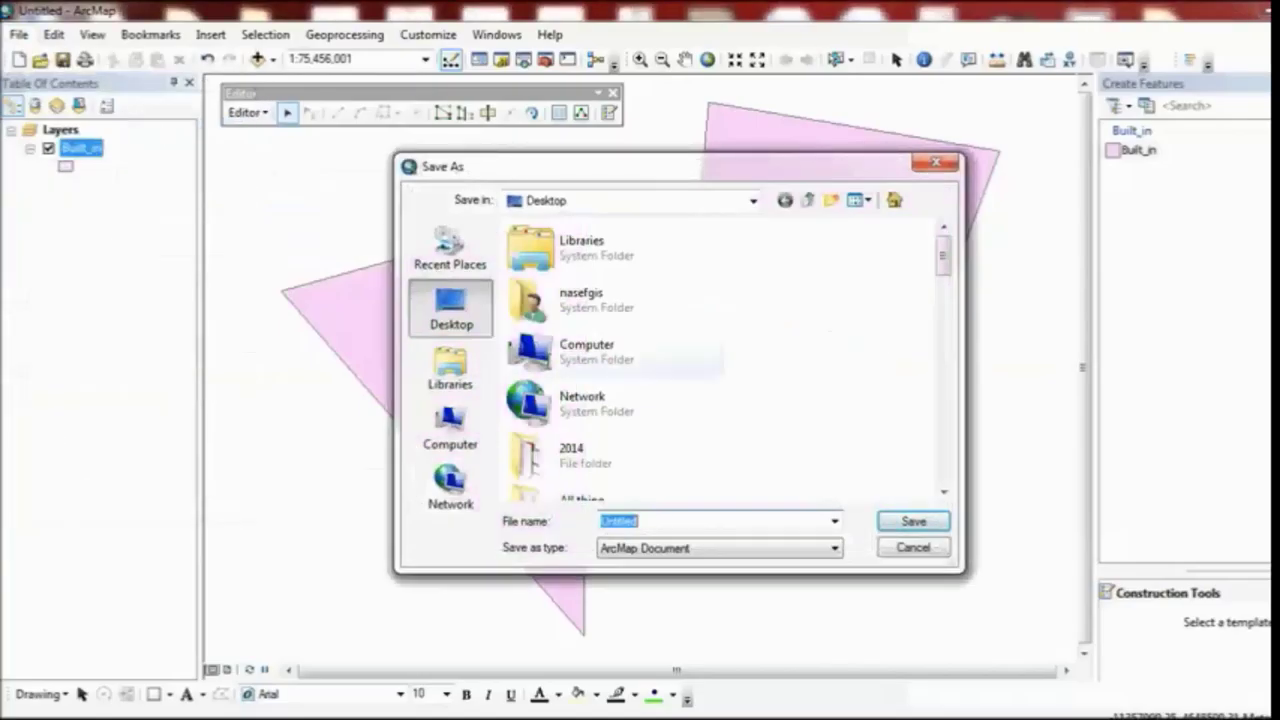
{"action": "type", "text": "شقهفلاشى"}
{"action": "key", "text": "BackSpace"}
{"action": "key", "text": "BackSpace"}
{"action": "key", "text": "BackSpace"}
{"action": "key", "text": "BackSpace"}
{"action": "key", "text": "BackSpace"}
{"action": "key", "text": "BackSpace"}
{"action": "key", "text": "BackSpace"}
{"action": "key", "text": "BackSpace"}
{"action": "type", "text": "ناريمان"}
{"action": "left_click", "coordinate": [914, 520]}
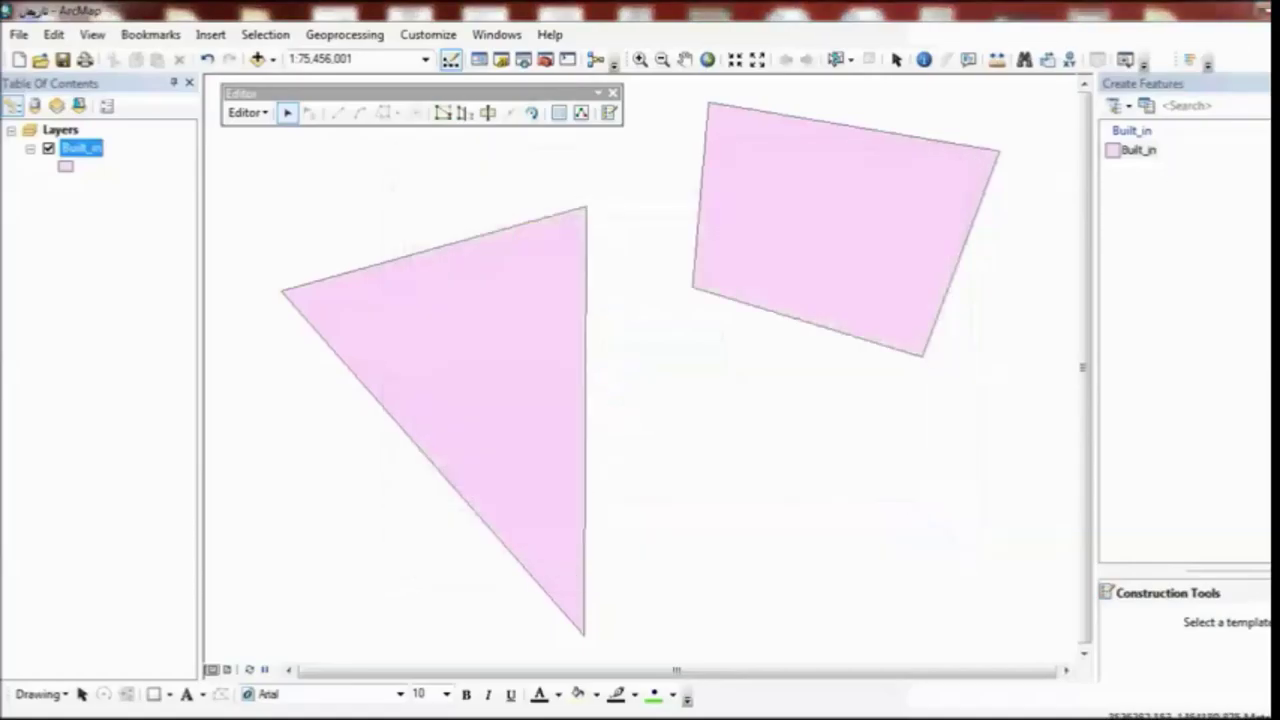
Step: Open the saved map document from the Desktop to check its contents, and copy the document file
{"action": "left_click", "coordinate": [1262, 9]}
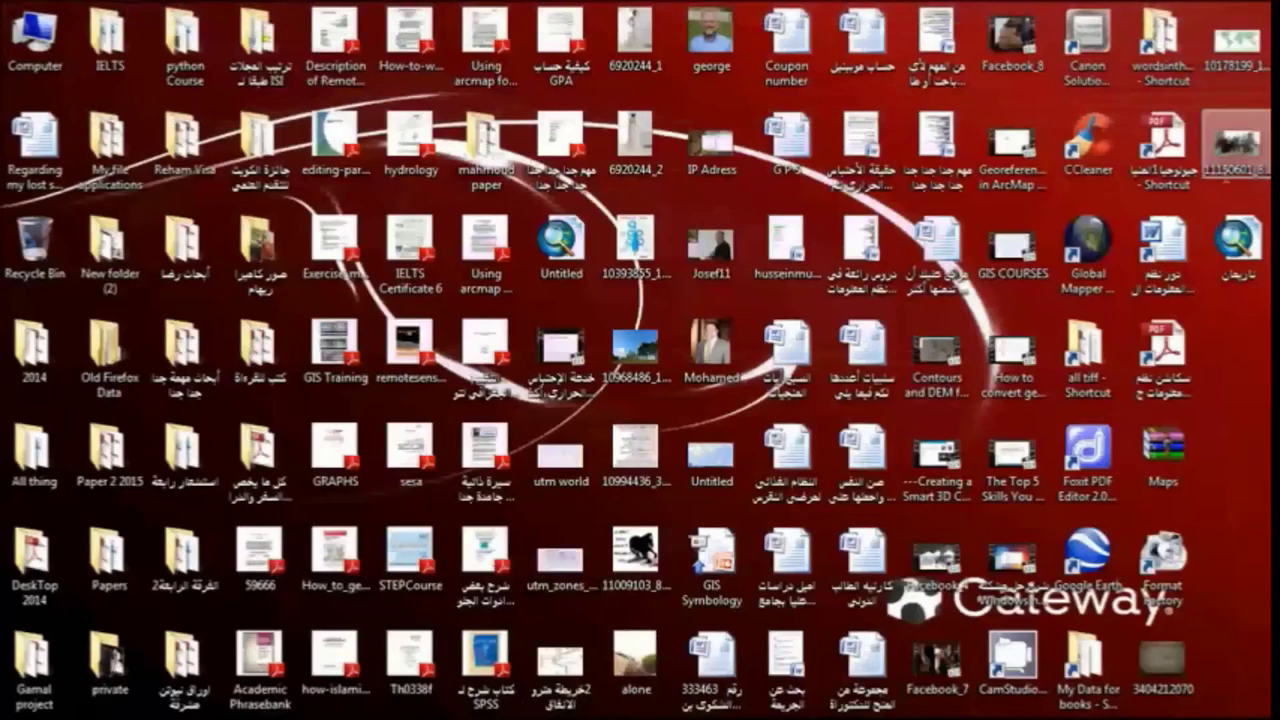
{"action": "left_click", "coordinate": [1238, 242]}
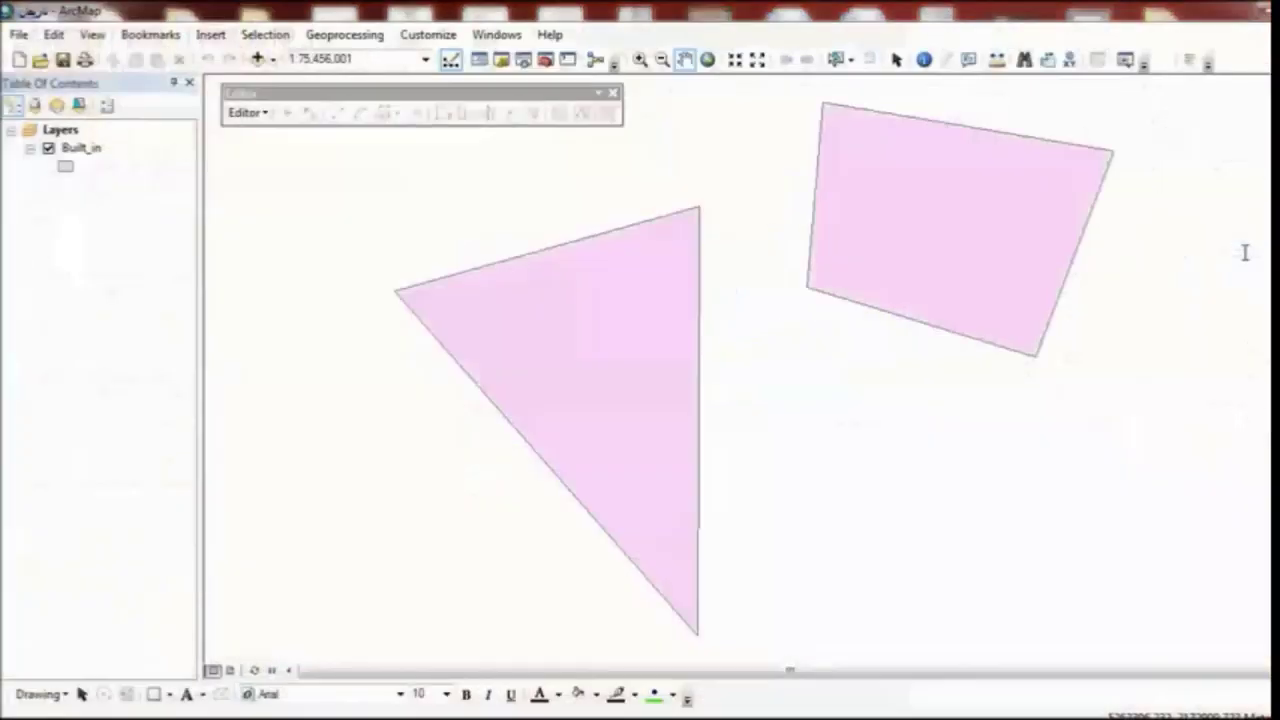
{"action": "left_click", "coordinate": [1260, 10]}
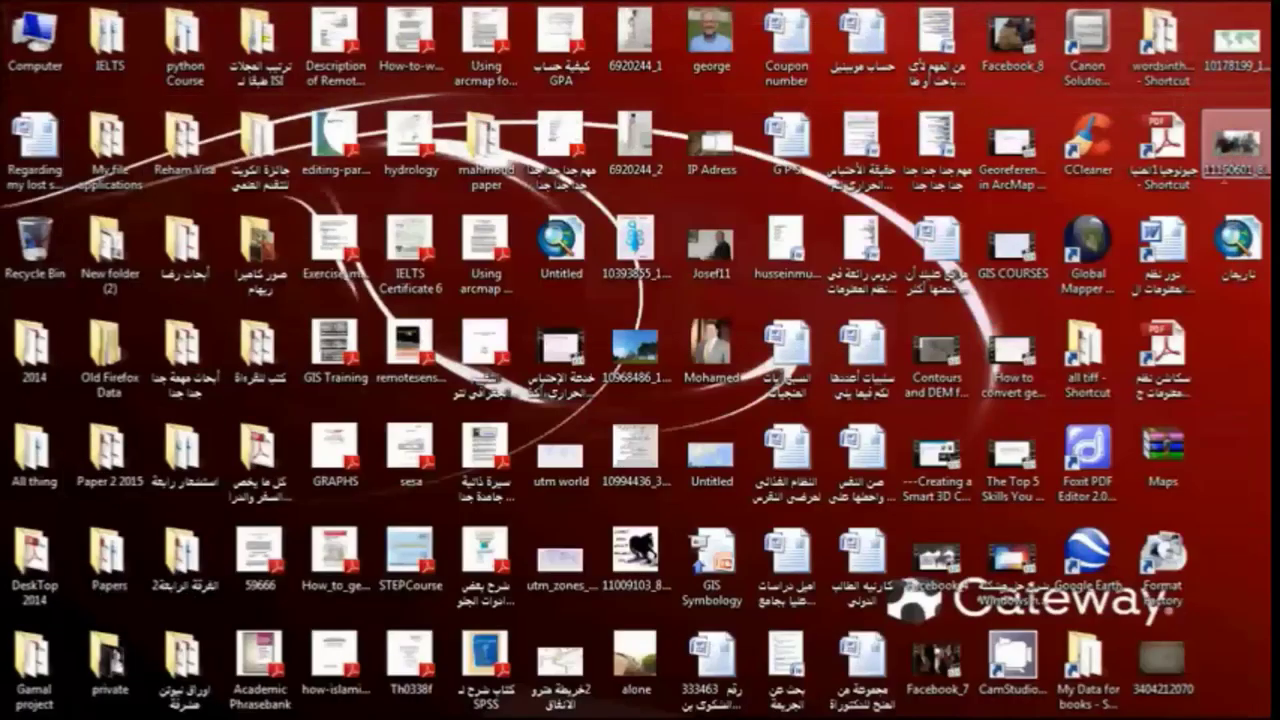
{"action": "right_click", "coordinate": [1237, 240]}
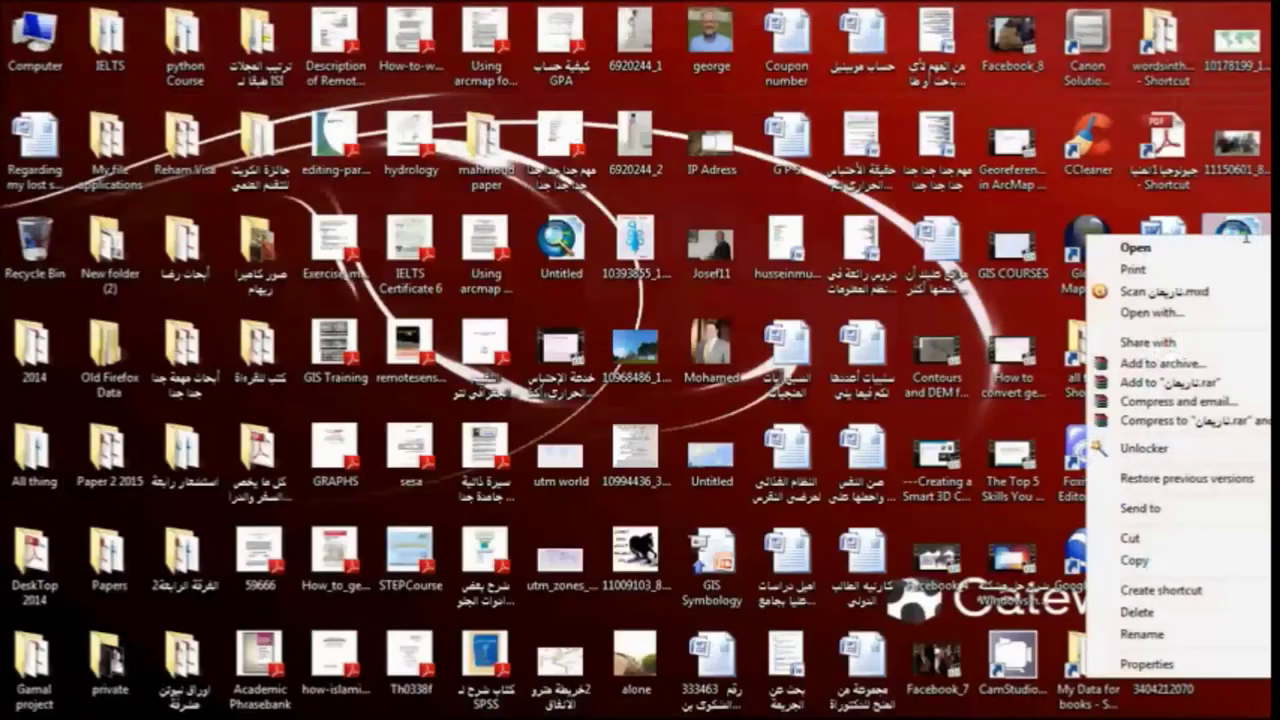
{"action": "left_click", "coordinate": [1152, 558]}
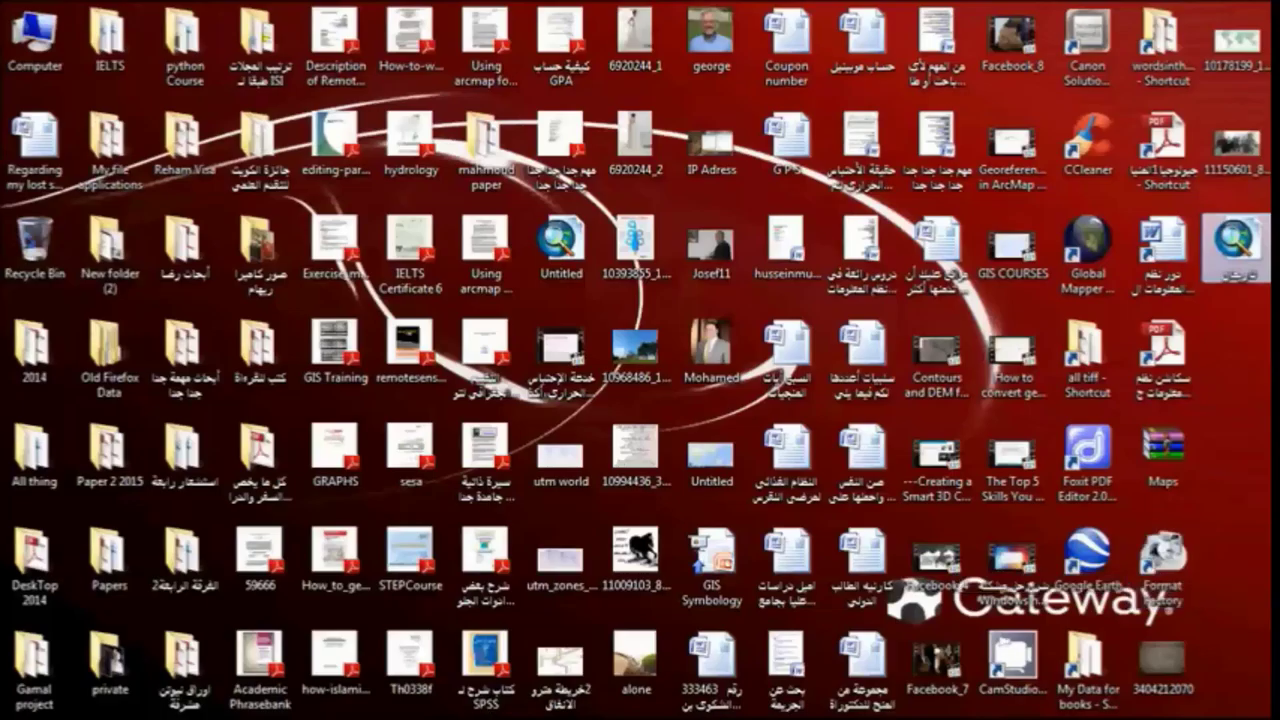
Step: Close the second ArcMap window of the same map document without saving changes
{"action": "mouse_move", "coordinate": [601, 641]}
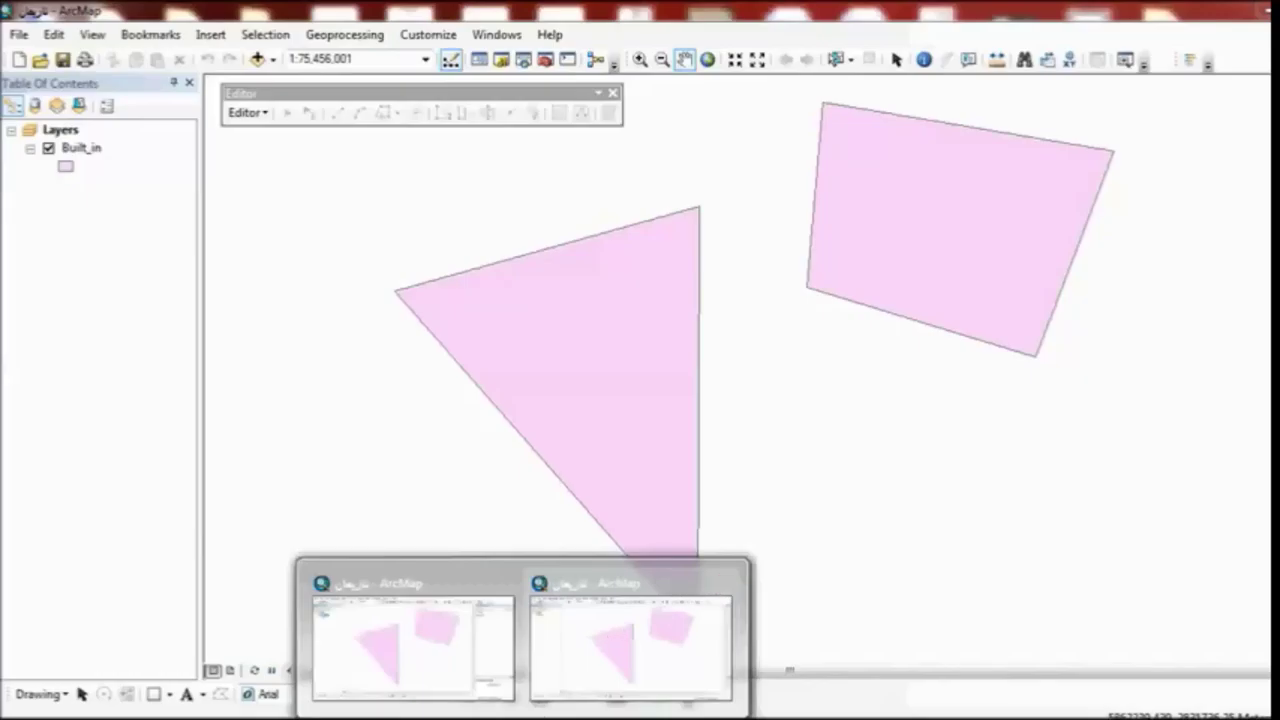
{"action": "left_click", "coordinate": [724, 583]}
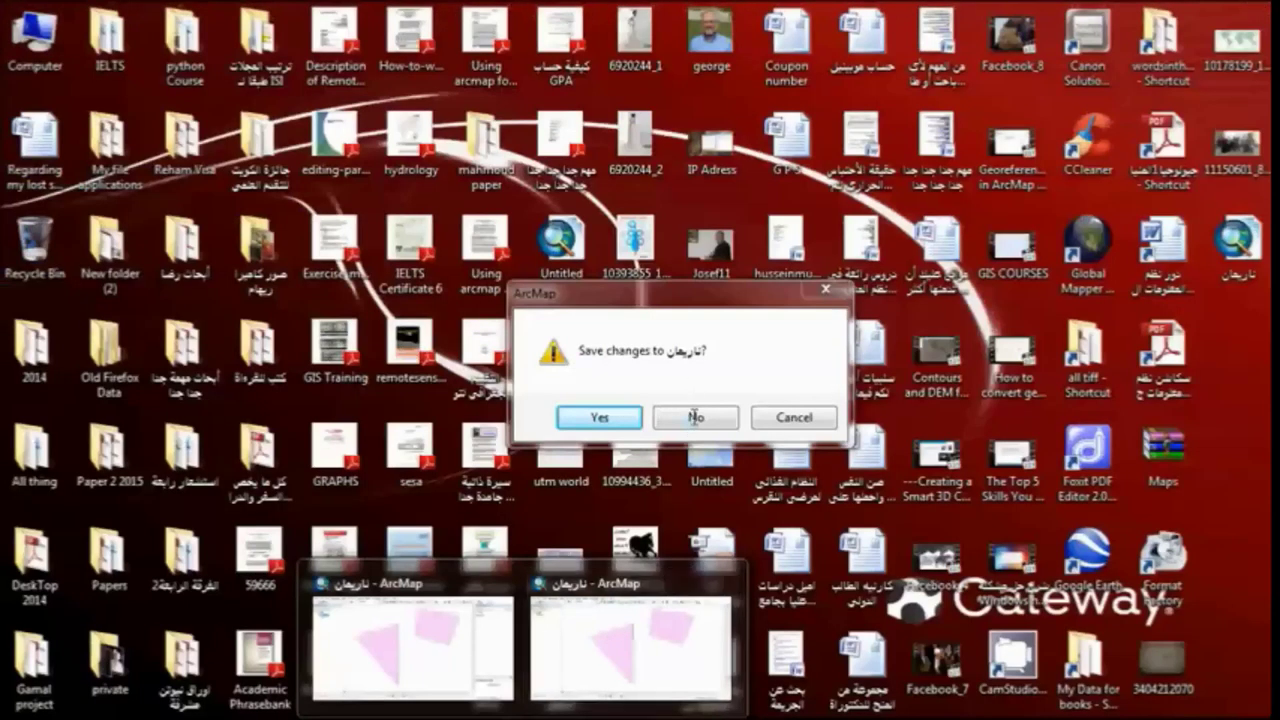
{"action": "left_click", "coordinate": [694, 417]}
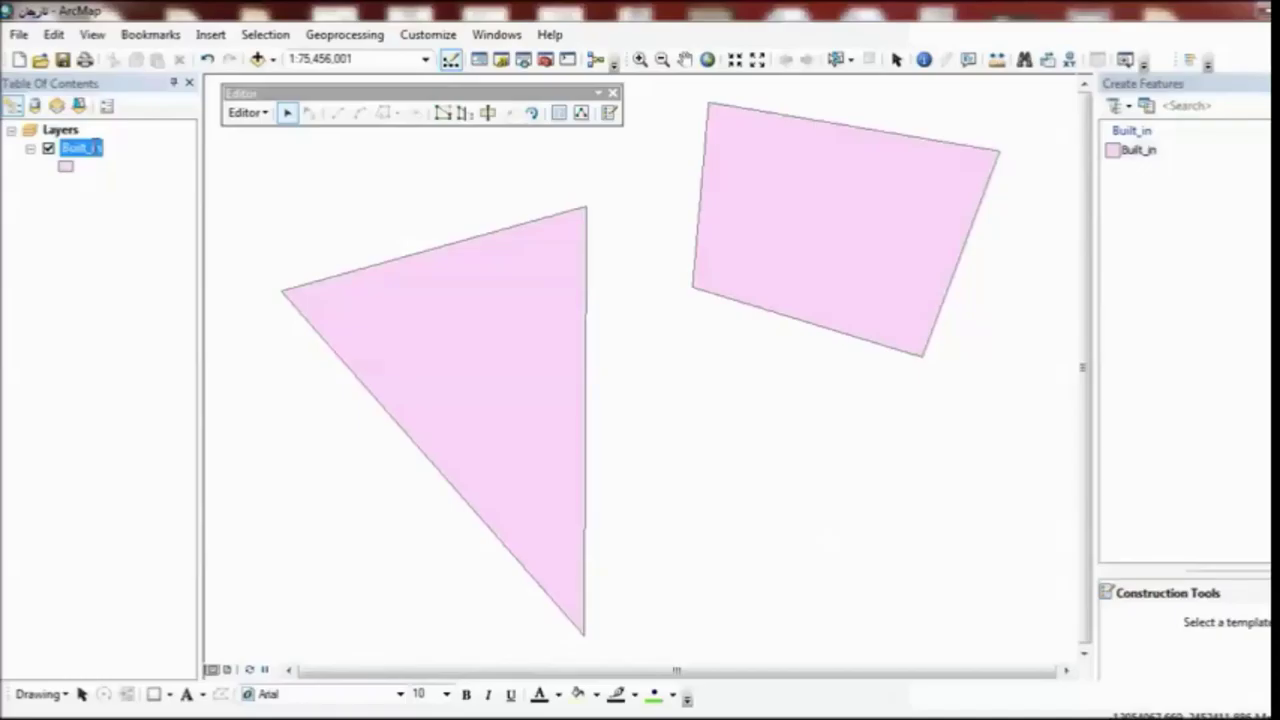
Step: Examine the Built_in layer's source properties for its shapefile path and coordinate system
{"action": "right_click", "coordinate": [96, 157]}
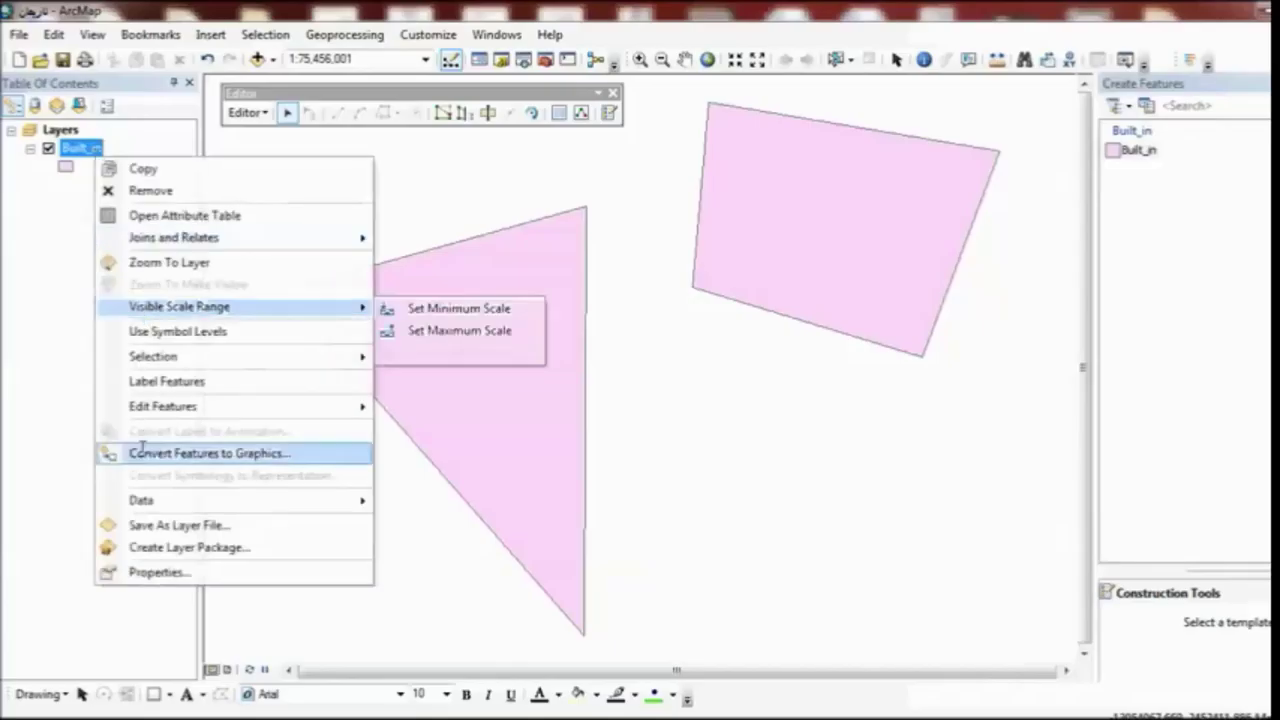
{"action": "left_click", "coordinate": [165, 572]}
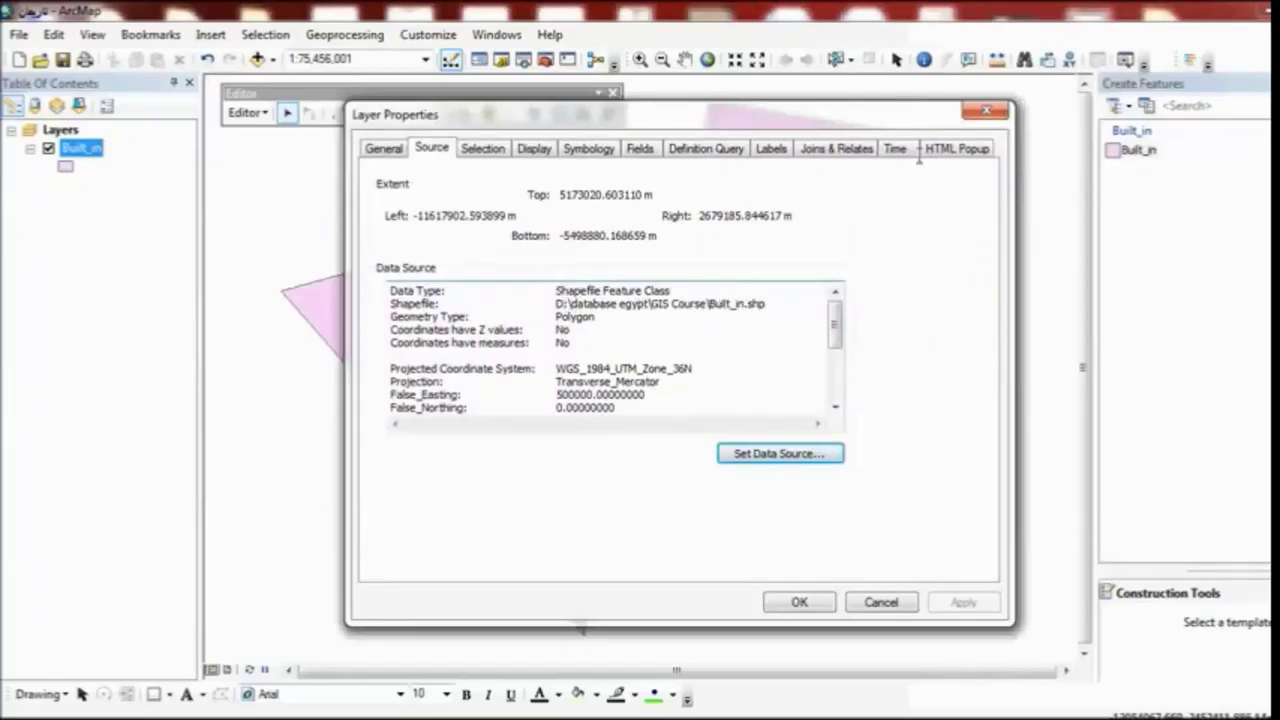
{"action": "left_click", "coordinate": [985, 109]}
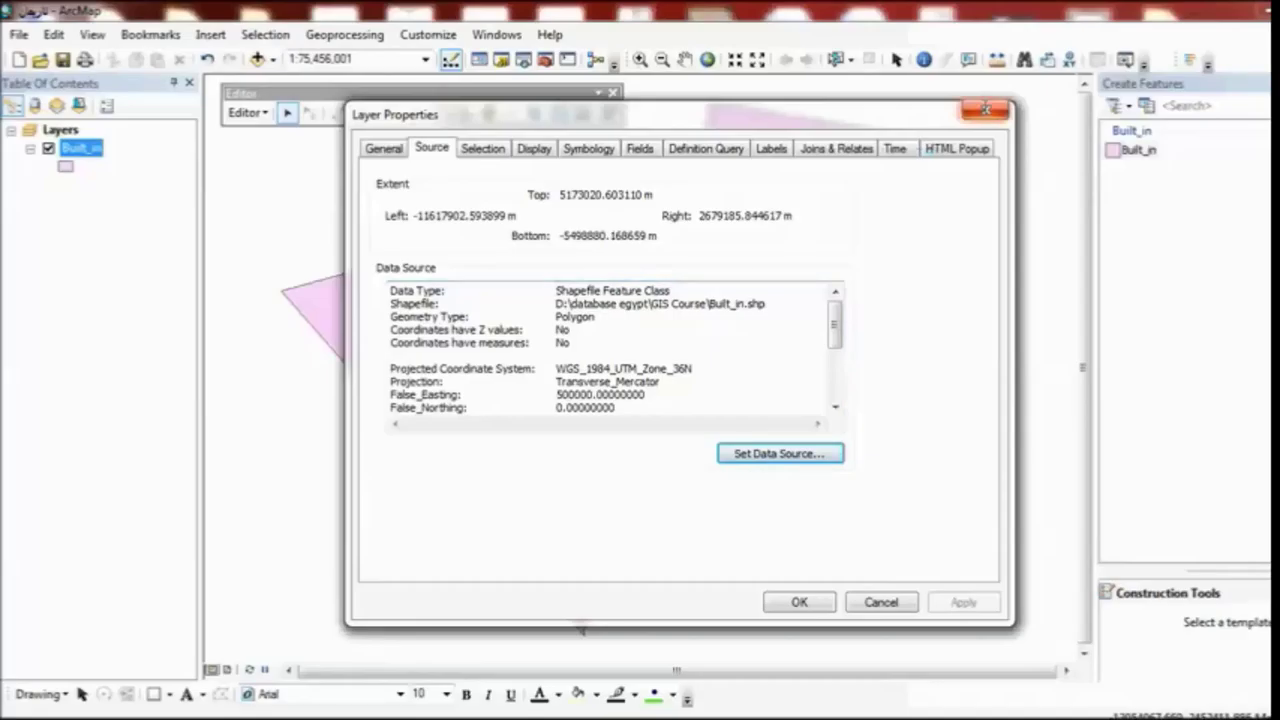
{"action": "left_click", "coordinate": [985, 109]}
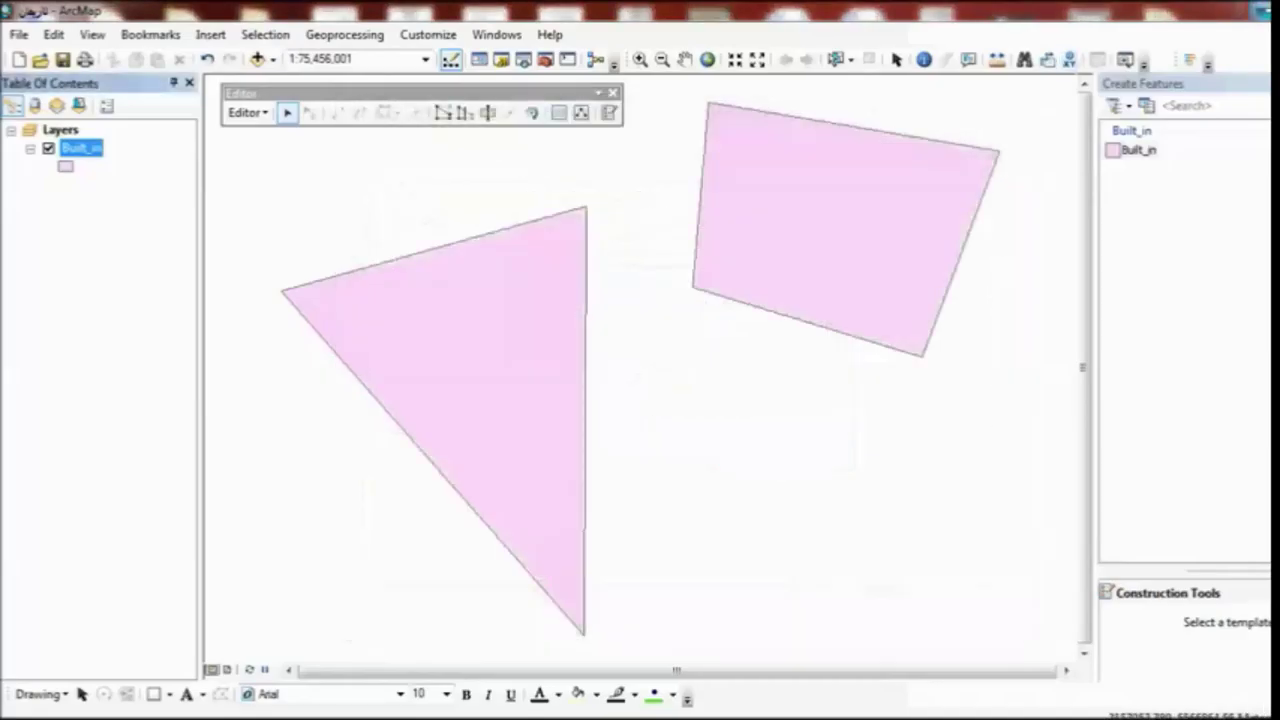
Step: Switch to Windows Explorer and browse to the GIS Course folder inside database egypt on the D: drive
{"action": "key", "text": "super+d"}
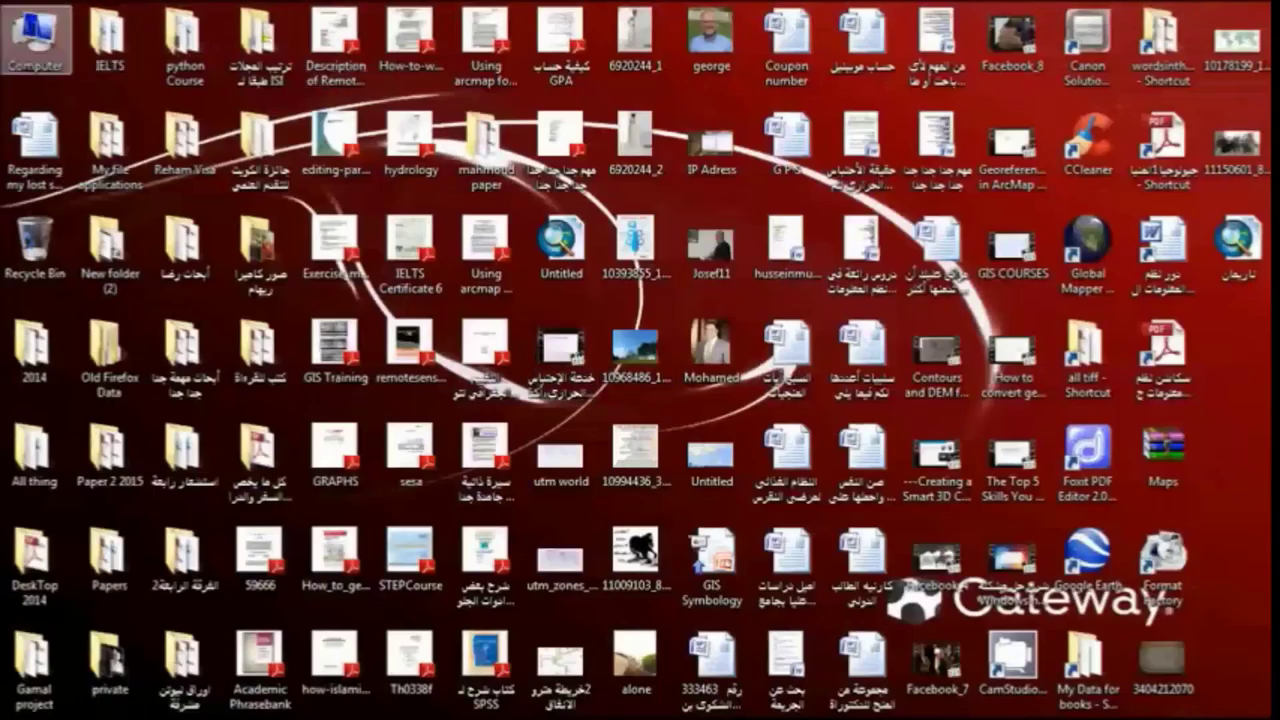
{"action": "double_click", "coordinate": [35, 32]}
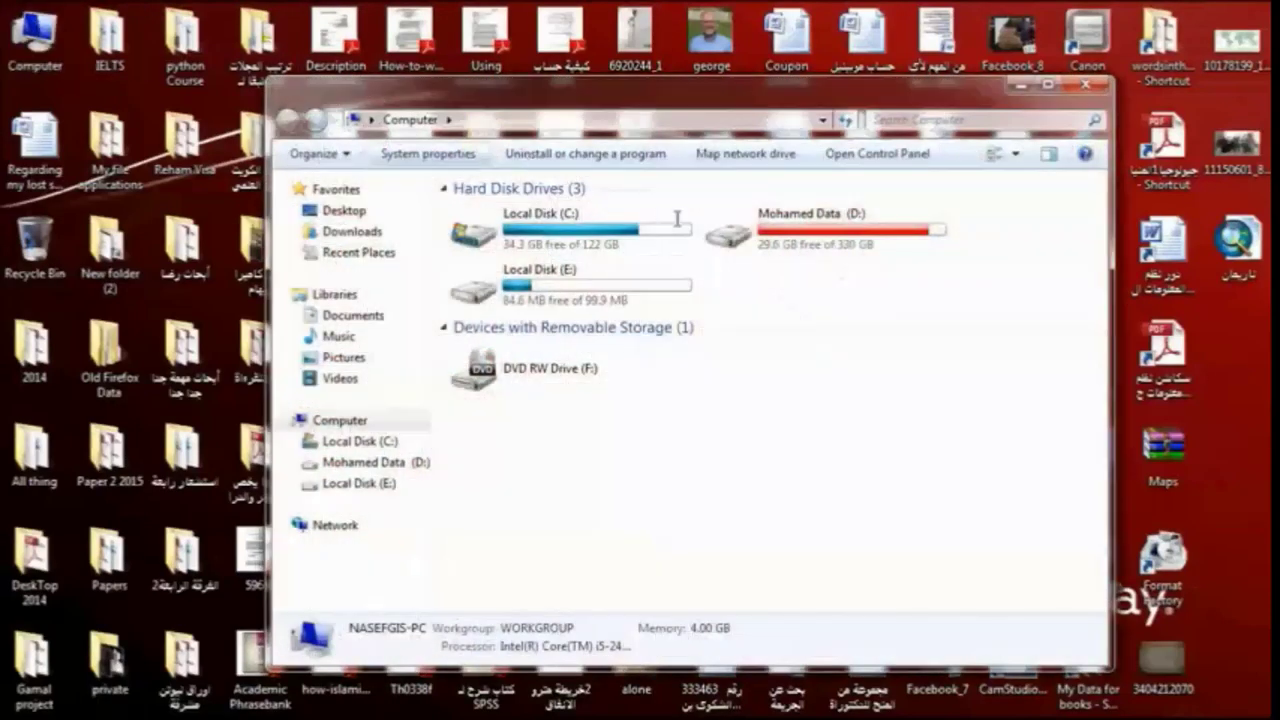
{"action": "double_click", "coordinate": [752, 226]}
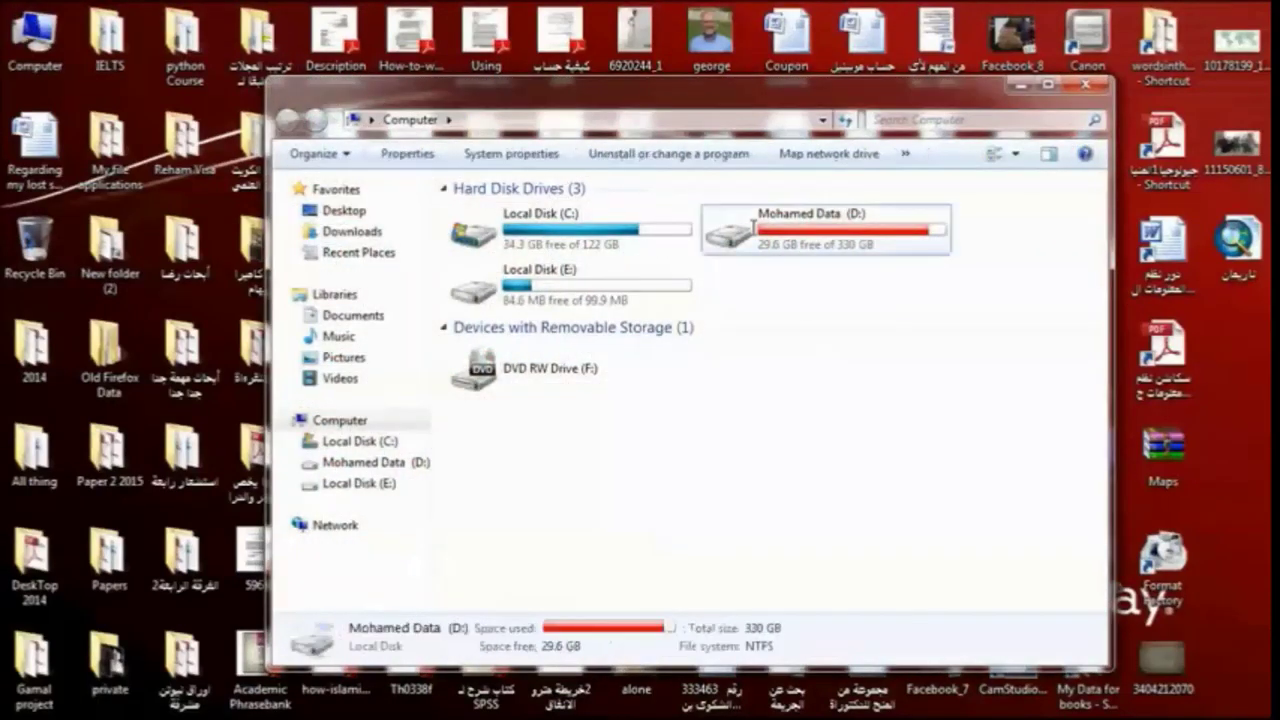
{"action": "double_click", "coordinate": [762, 88]}
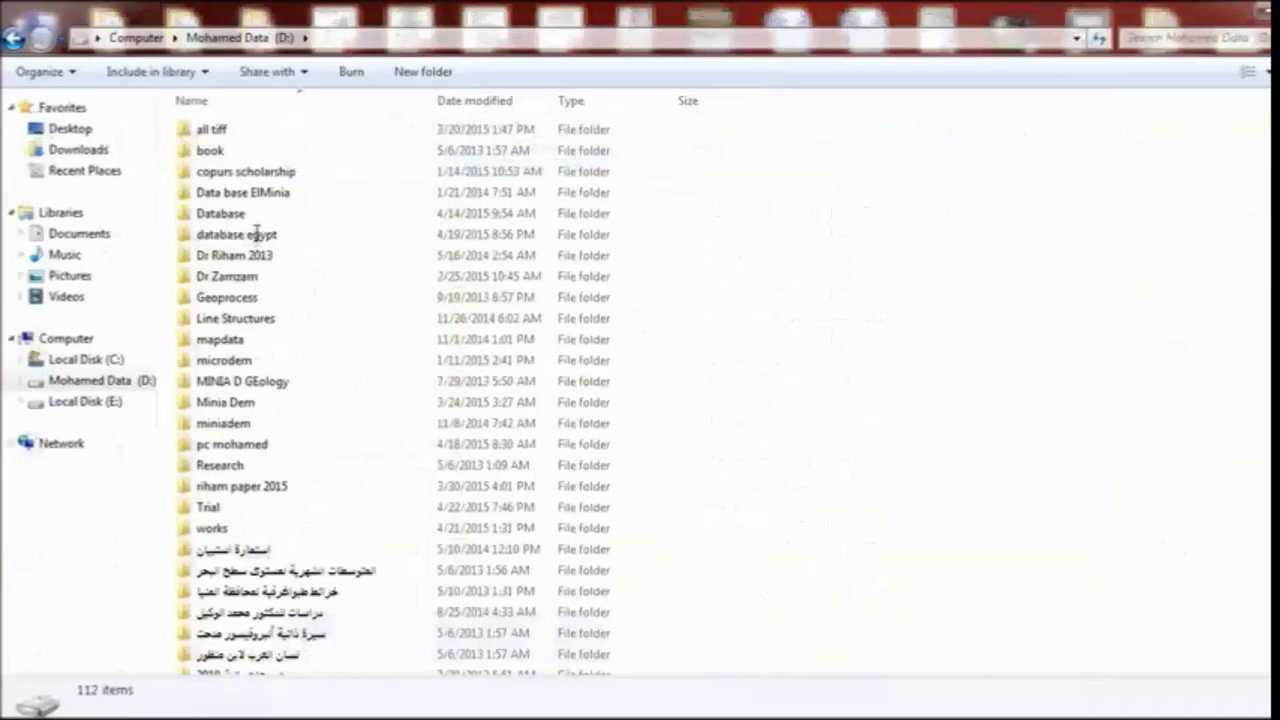
{"action": "double_click", "coordinate": [254, 234]}
{"action": "double_click", "coordinate": [248, 171]}
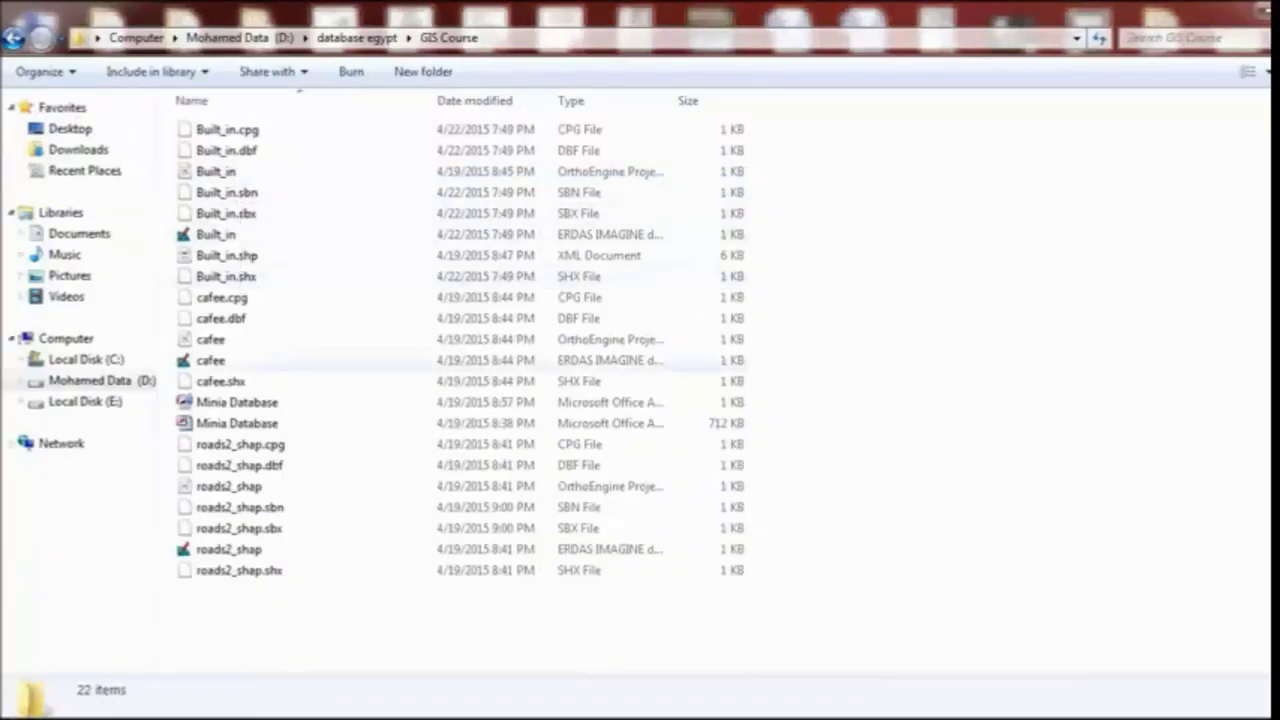
Step: Move the GIS Course folder out of database egypt into the root of the D: drive
{"action": "left_click", "coordinate": [14, 38]}
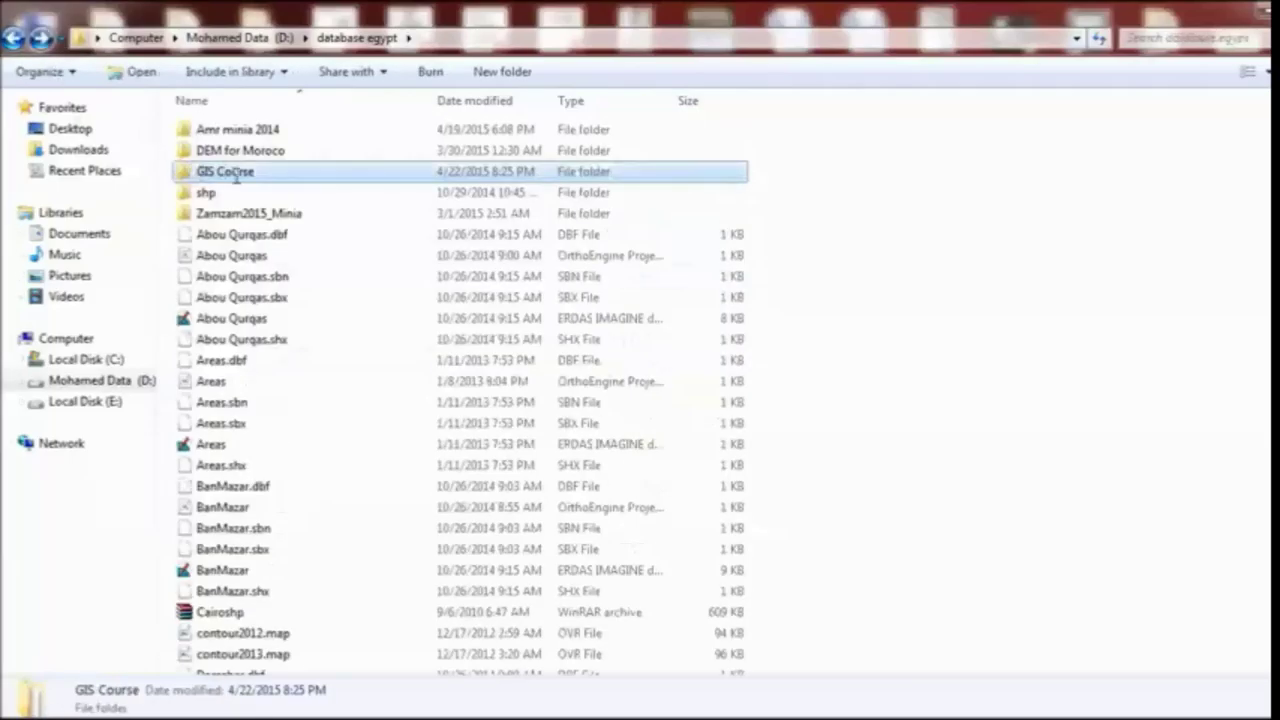
{"action": "right_click", "coordinate": [236, 175]}
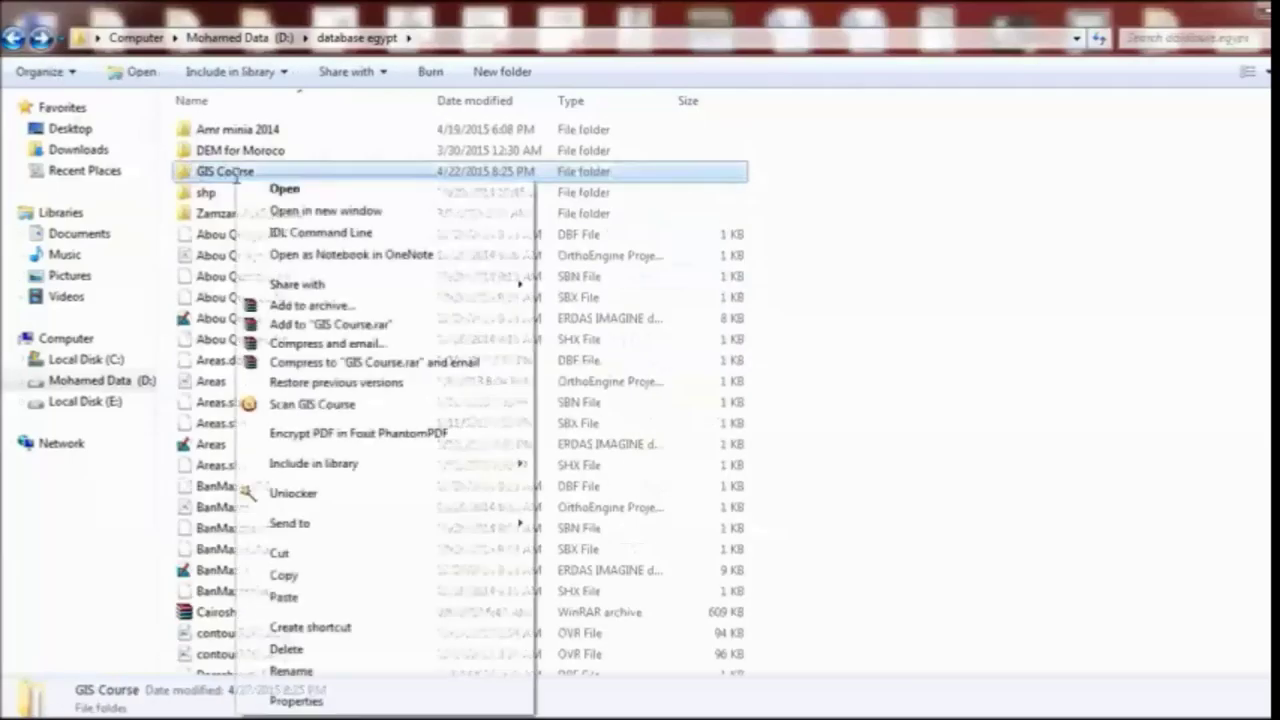
{"action": "left_click", "coordinate": [279, 553]}
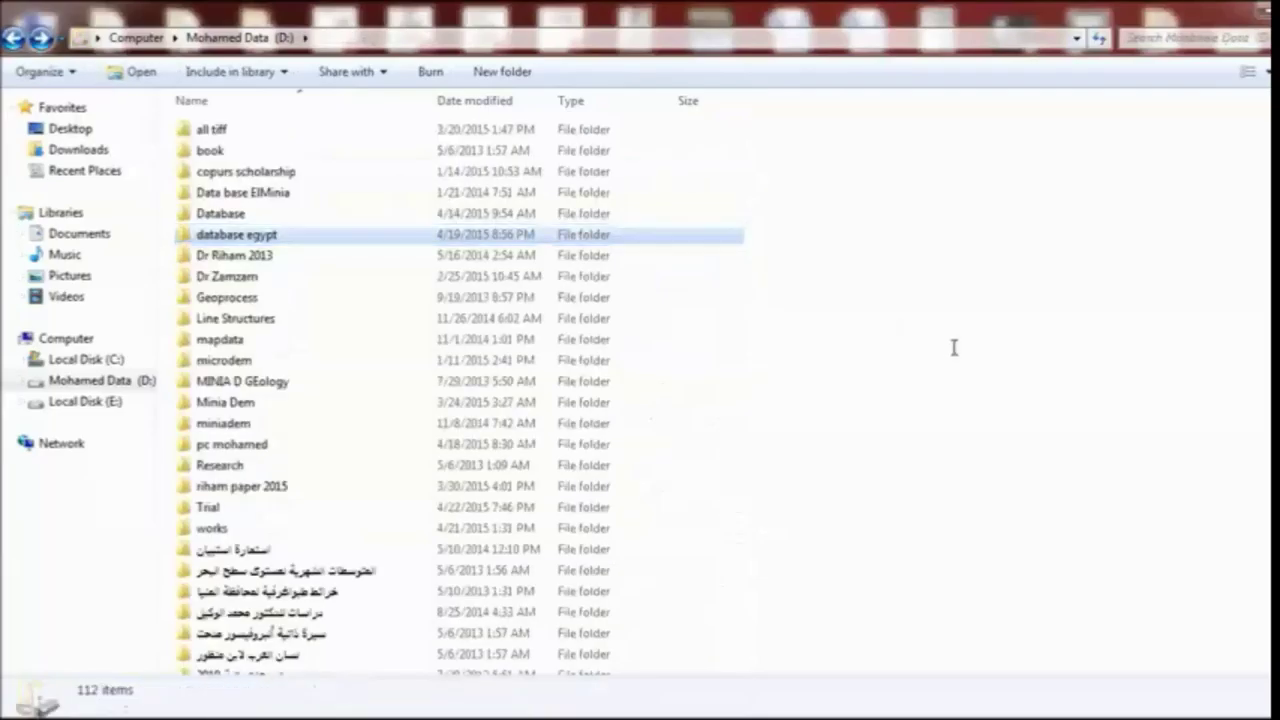
{"action": "key", "text": "ctrl+v"}
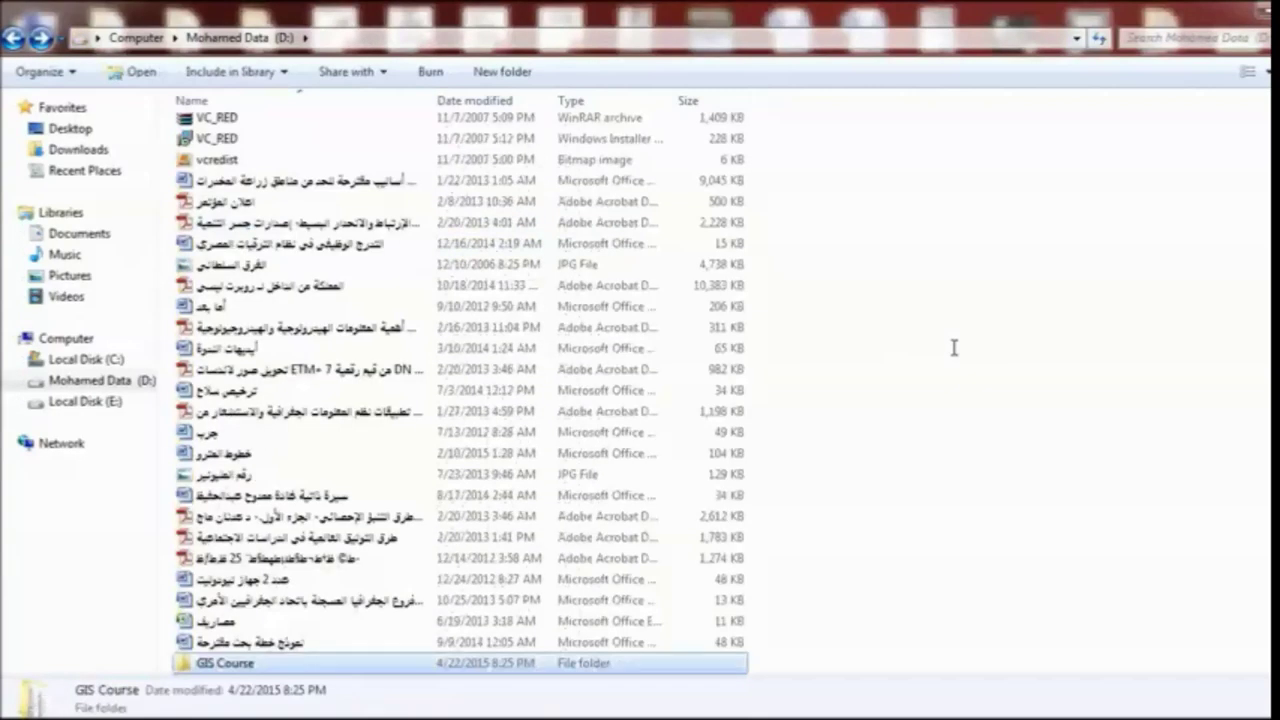
{"action": "left_click", "coordinate": [954, 348]}
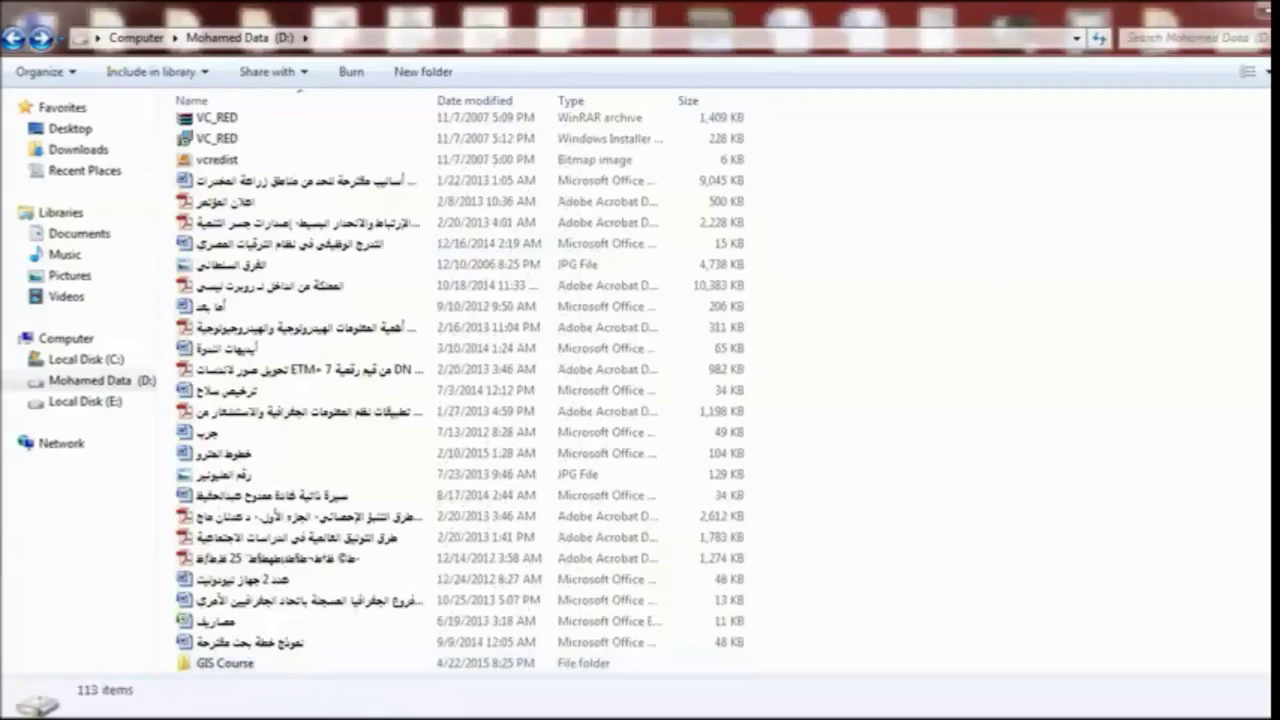
Step: Return to the map document in ArcMap and check the Built_in layer's data source location in its properties
{"action": "key", "text": "super+d"}
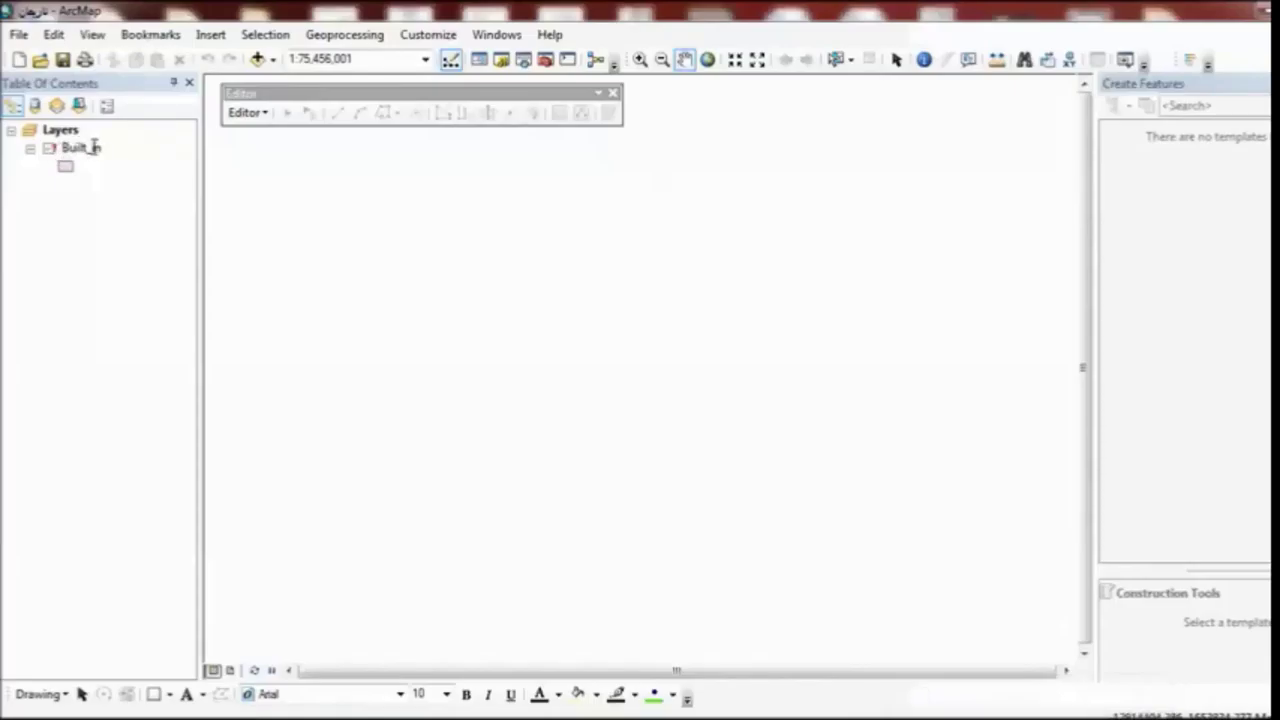
{"action": "left_click", "coordinate": [95, 148]}
{"action": "right_click", "coordinate": [95, 148]}
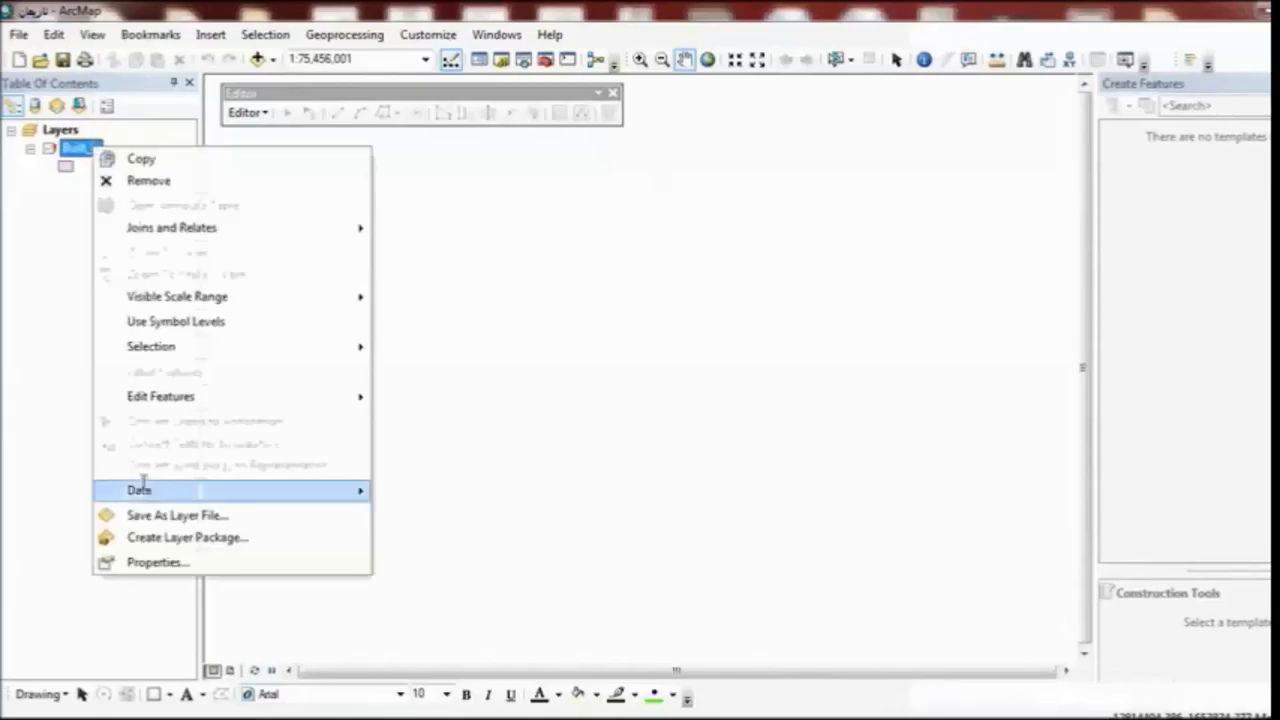
{"action": "left_click", "coordinate": [179, 562]}
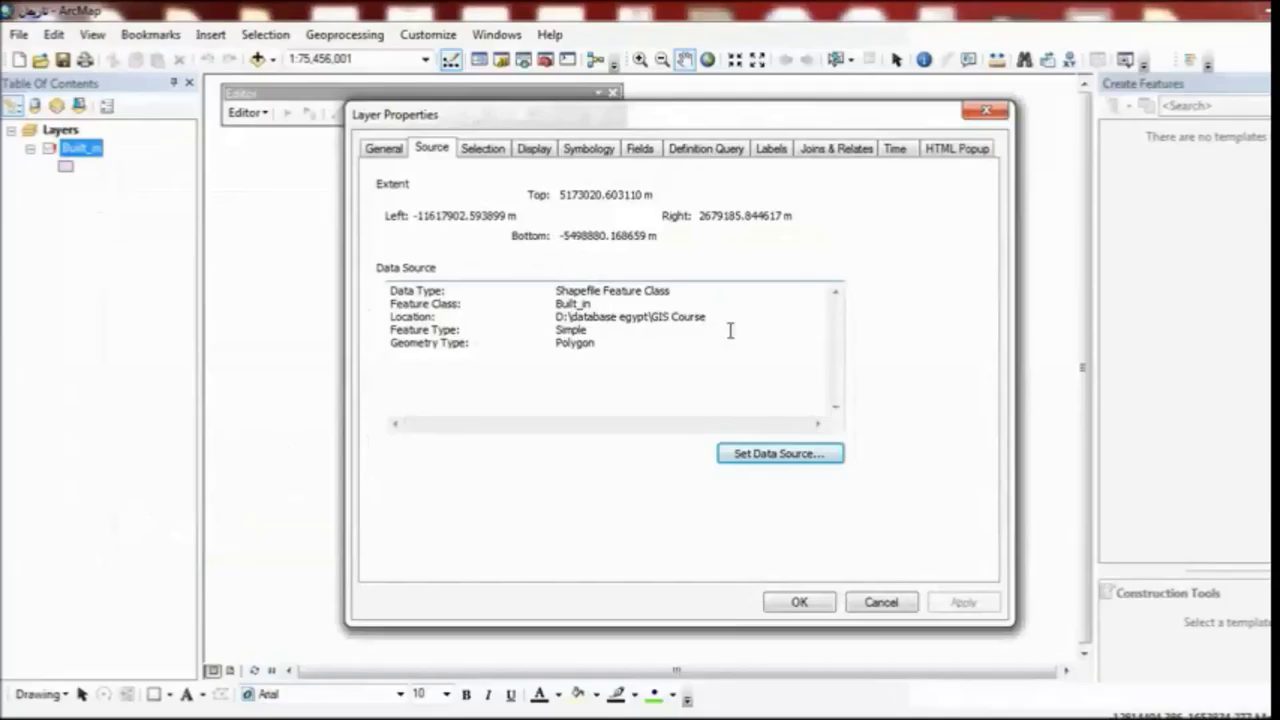
{"action": "left_click", "coordinate": [881, 602]}
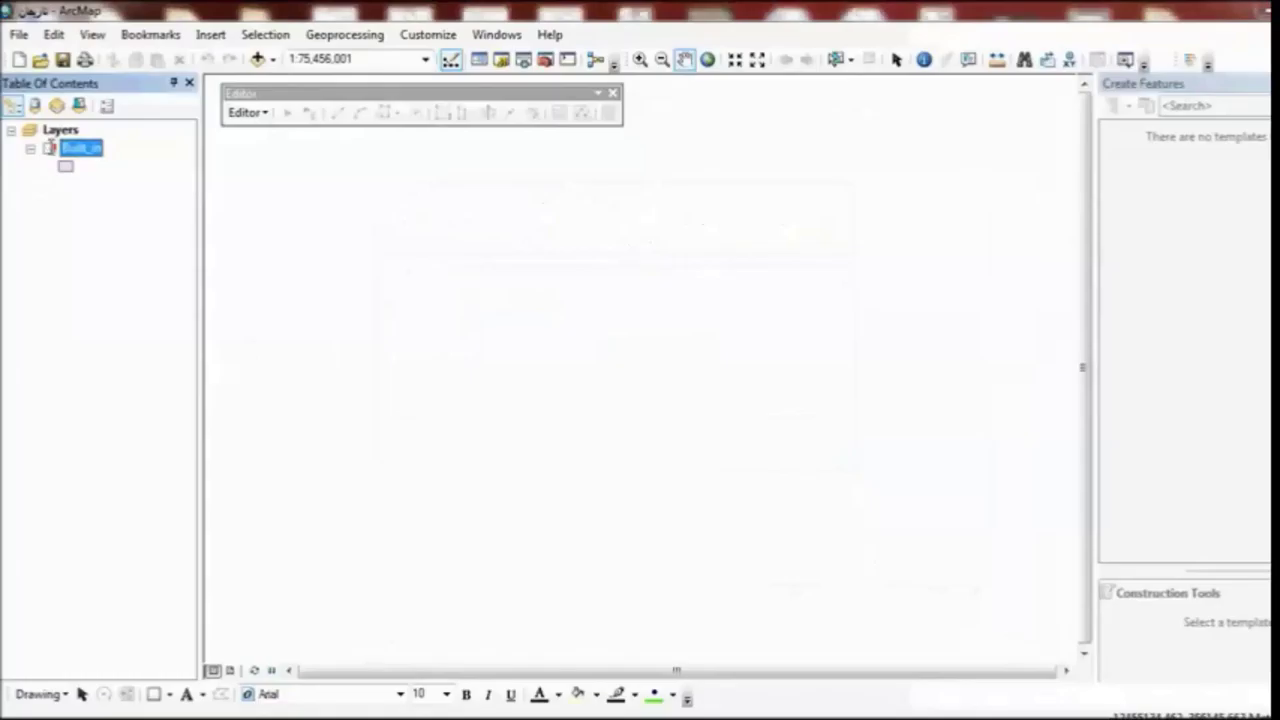
Step: Repair the Built_in layer's broken data source by linking it to Built_in.shp in the D:\GIS Course folder
{"action": "left_click", "coordinate": [50, 147]}
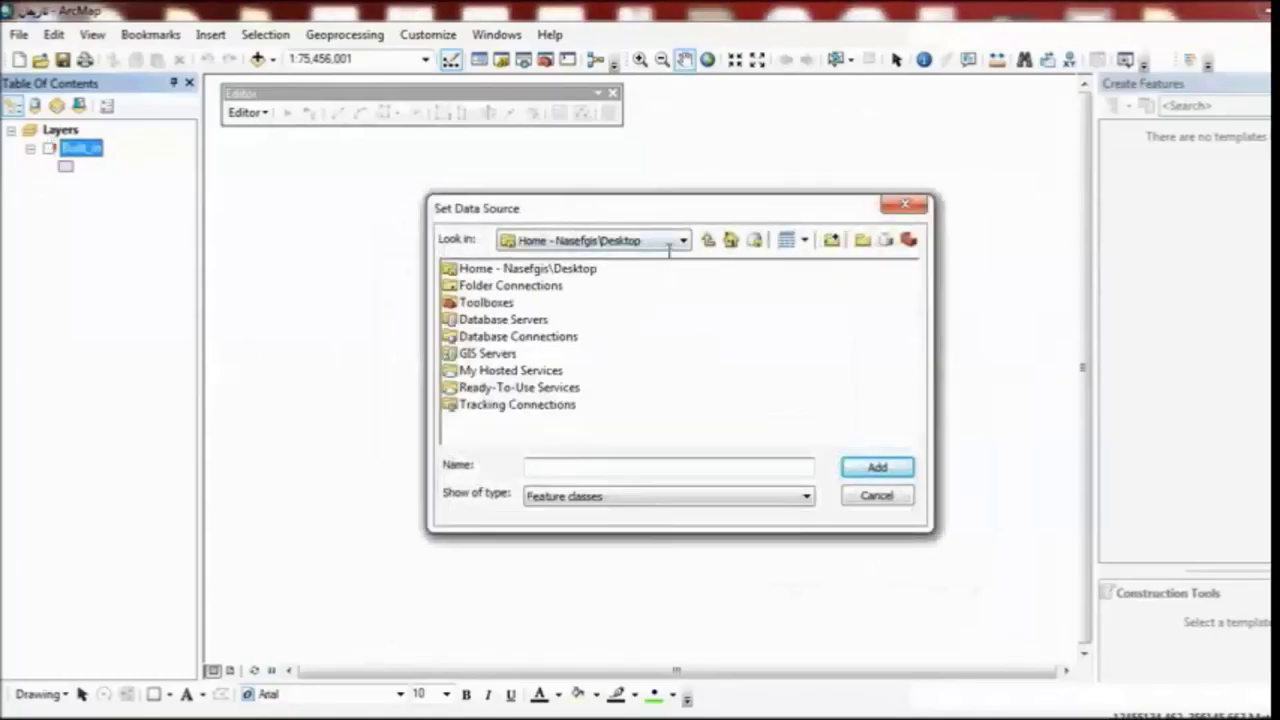
{"action": "left_click", "coordinate": [505, 285]}
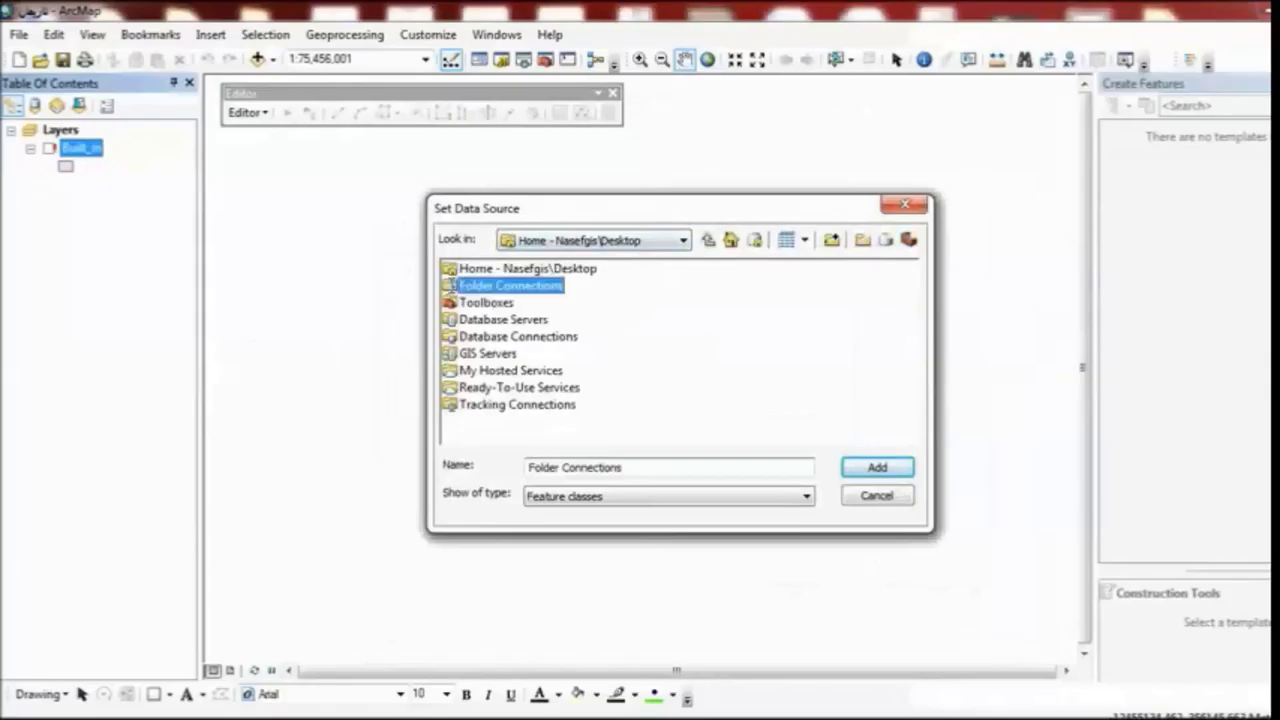
{"action": "double_click", "coordinate": [505, 285]}
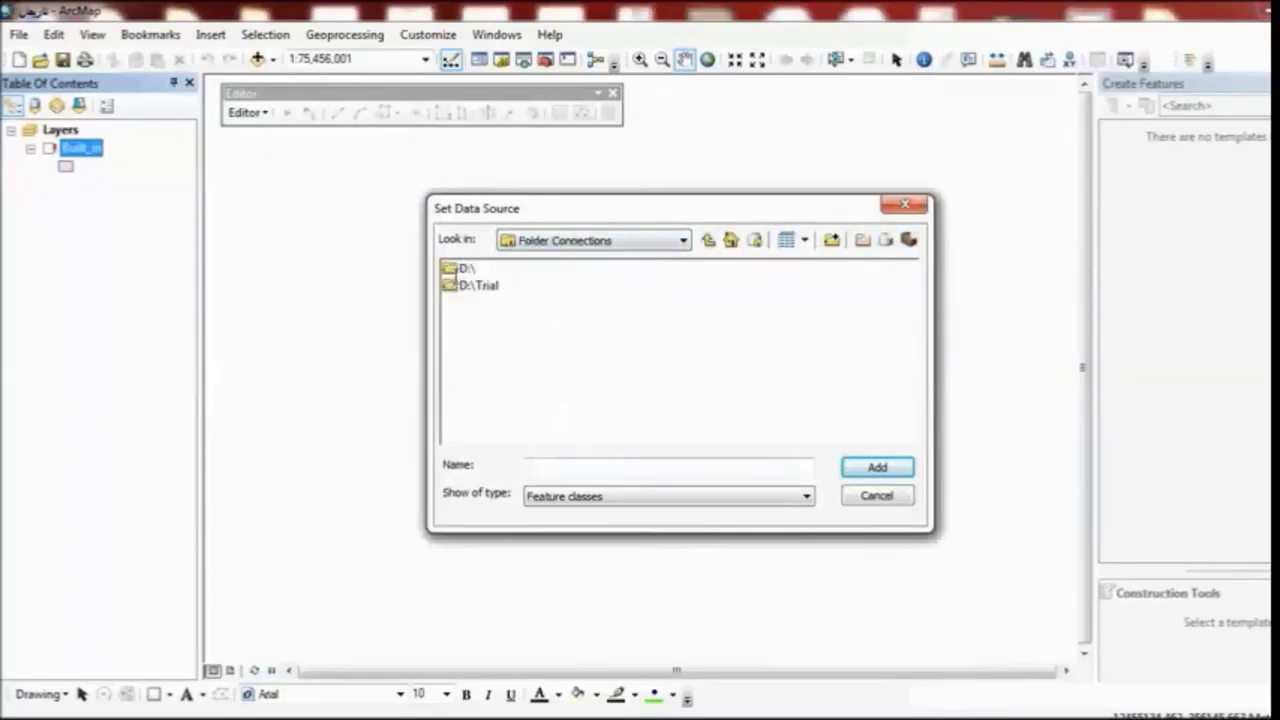
{"action": "double_click", "coordinate": [466, 268]}
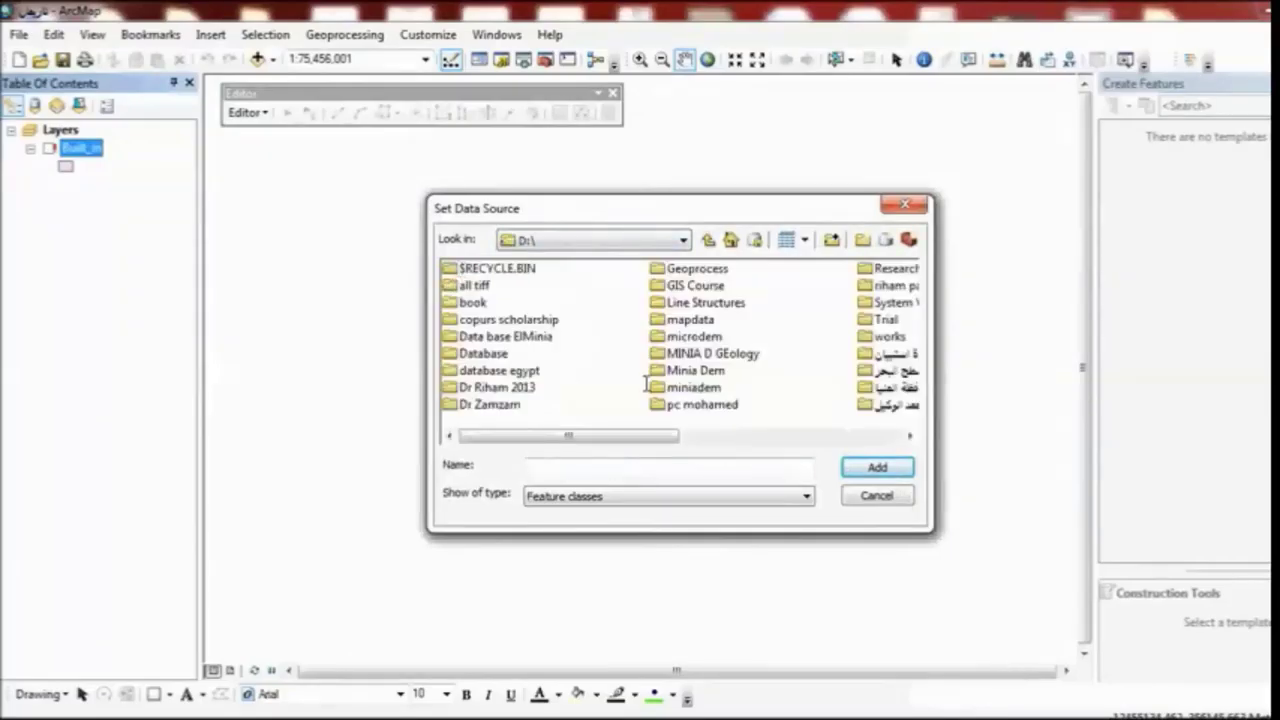
{"action": "double_click", "coordinate": [697, 286]}
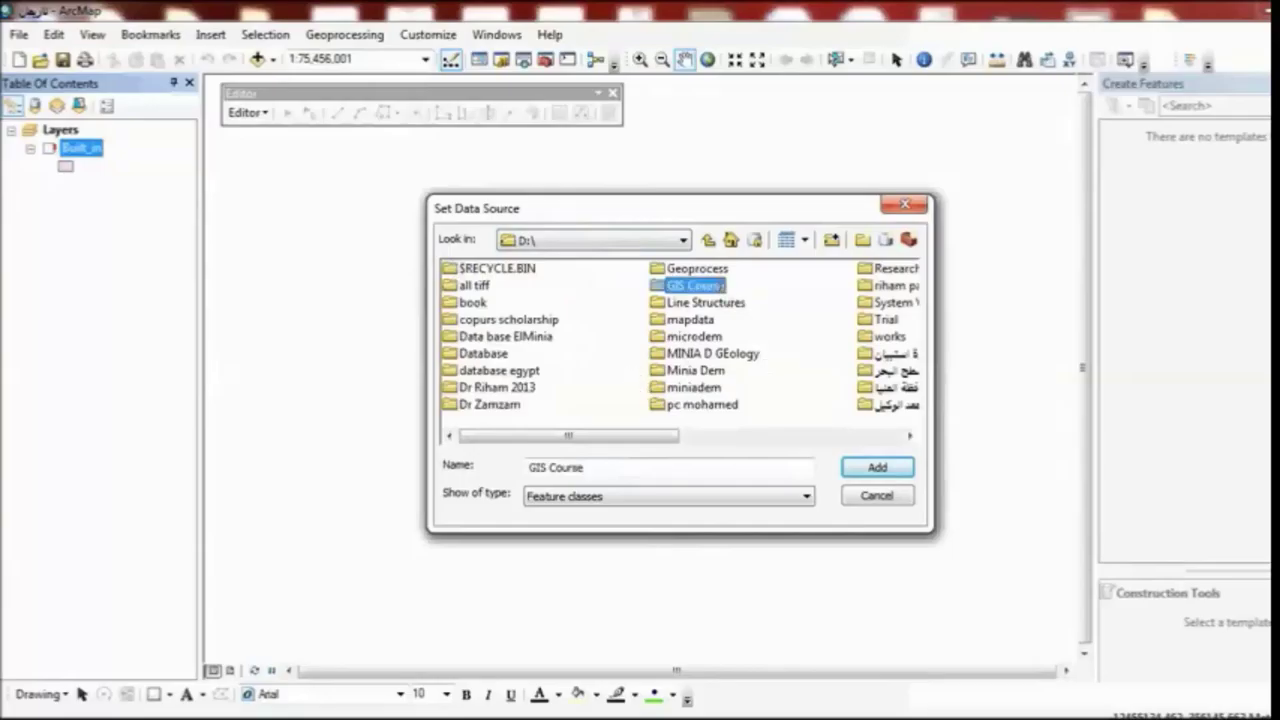
{"action": "left_click", "coordinate": [485, 286]}
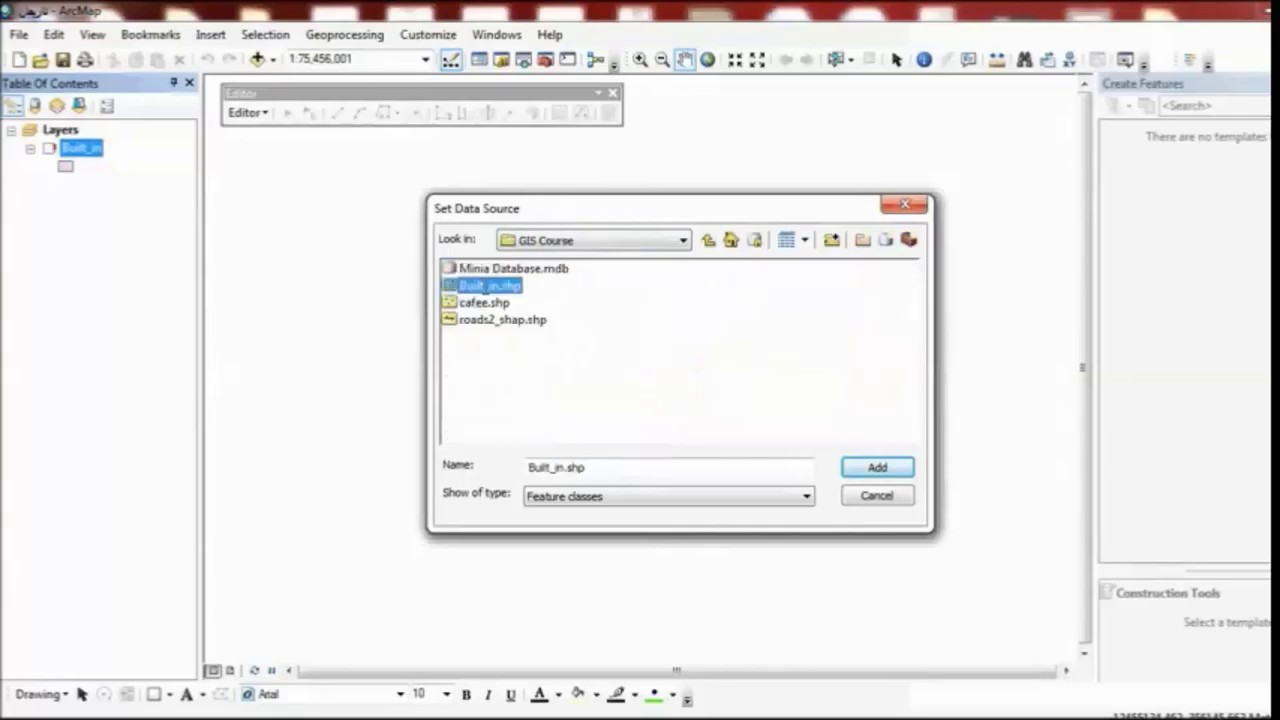
{"action": "left_click", "coordinate": [903, 467]}
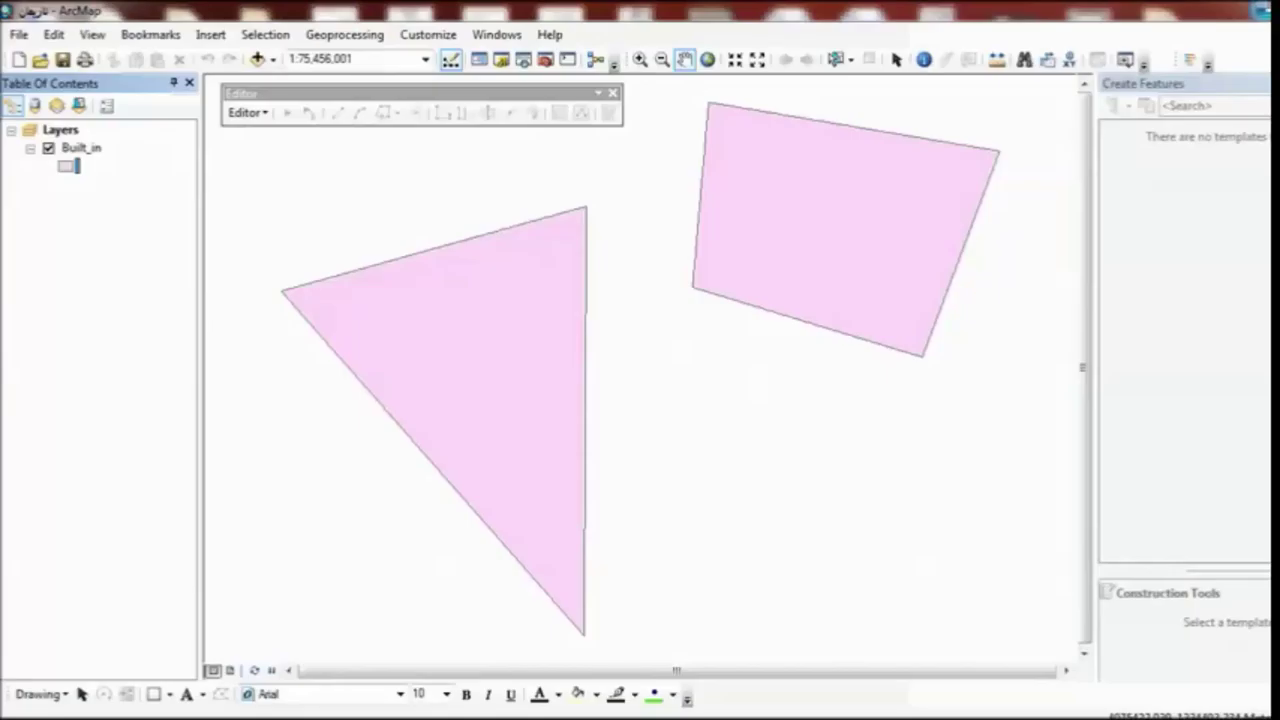
{"action": "left_click", "coordinate": [1262, 10]}
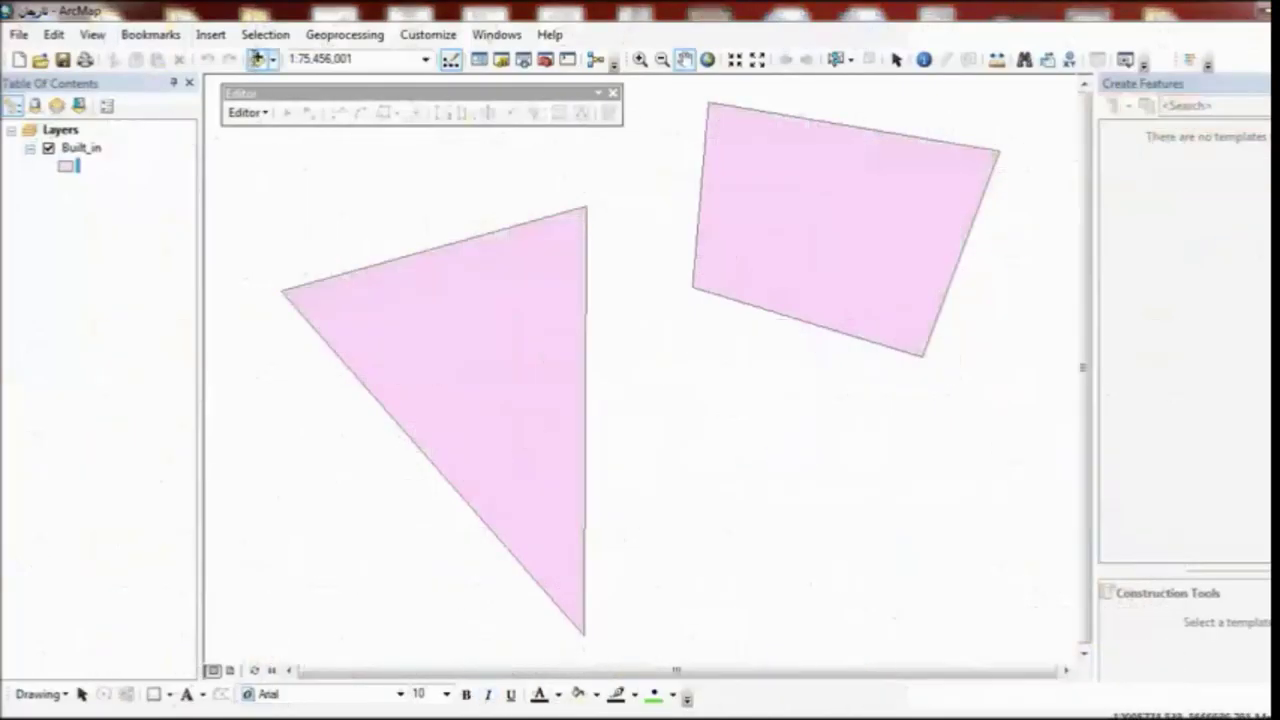
Step: Add cafee.shp and roads2_shap.shp from the GIS Course folder to the map and save the map document
{"action": "left_click", "coordinate": [257, 58]}
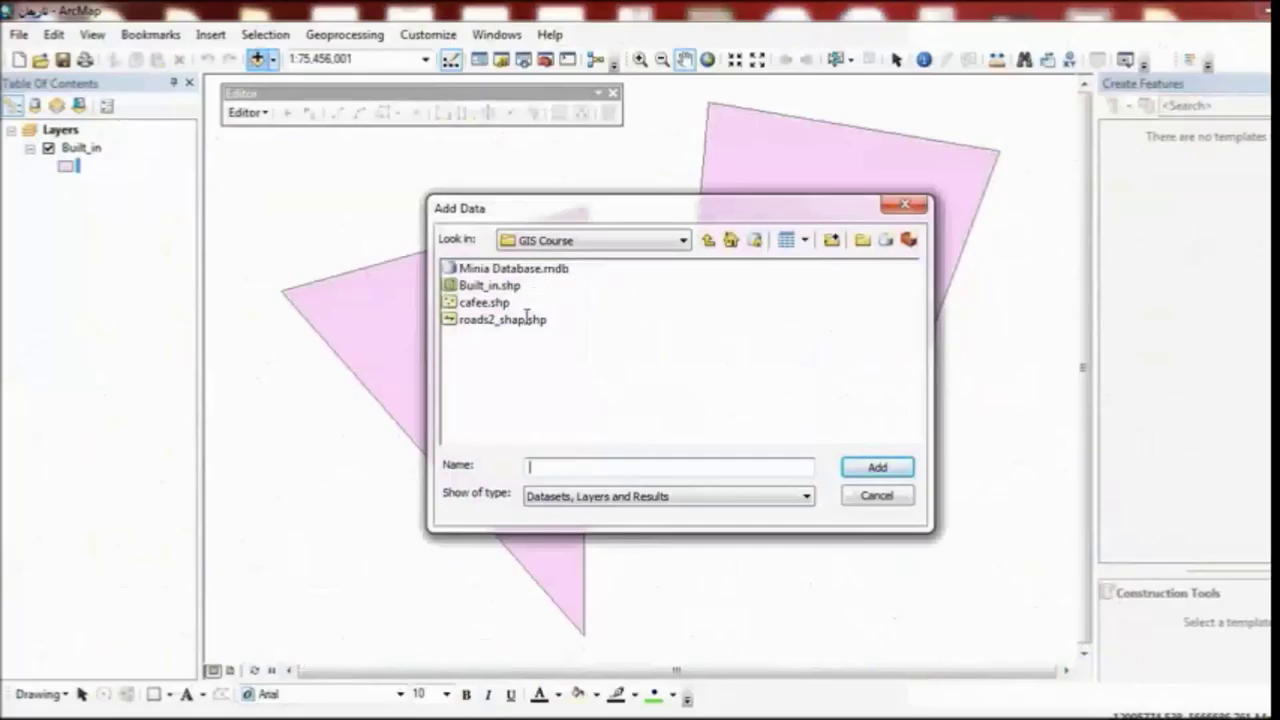
{"action": "left_click_drag", "start_coordinate": [519, 357], "coordinate": [466, 302]}
{"action": "left_click", "coordinate": [897, 468]}
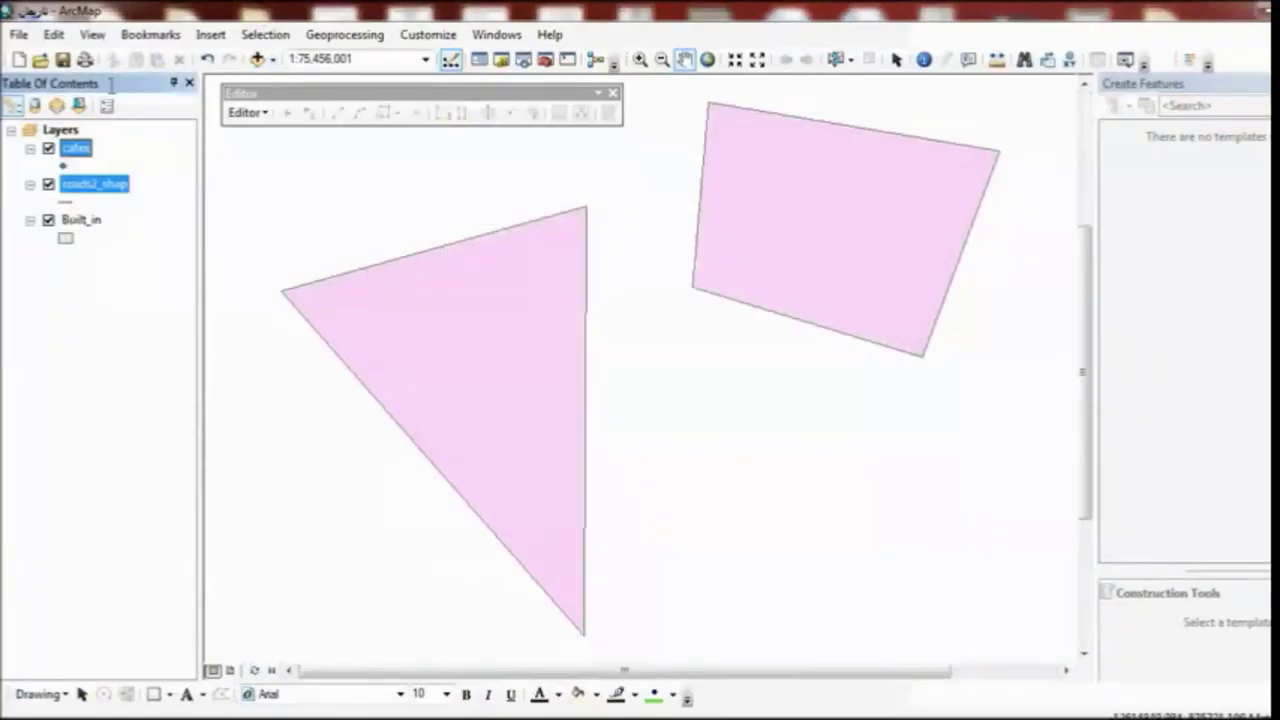
{"action": "left_click", "coordinate": [62, 60]}
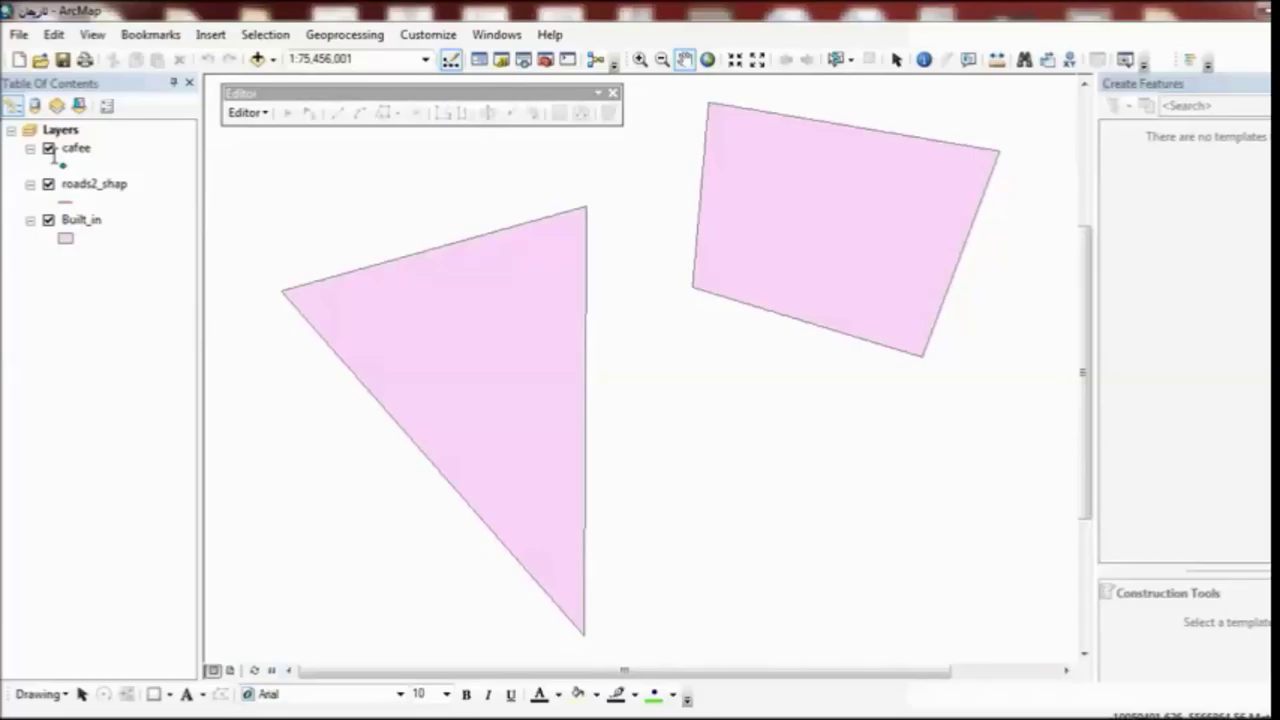
Step: Start an edit session on the map's layers
{"action": "left_click", "coordinate": [258, 113]}
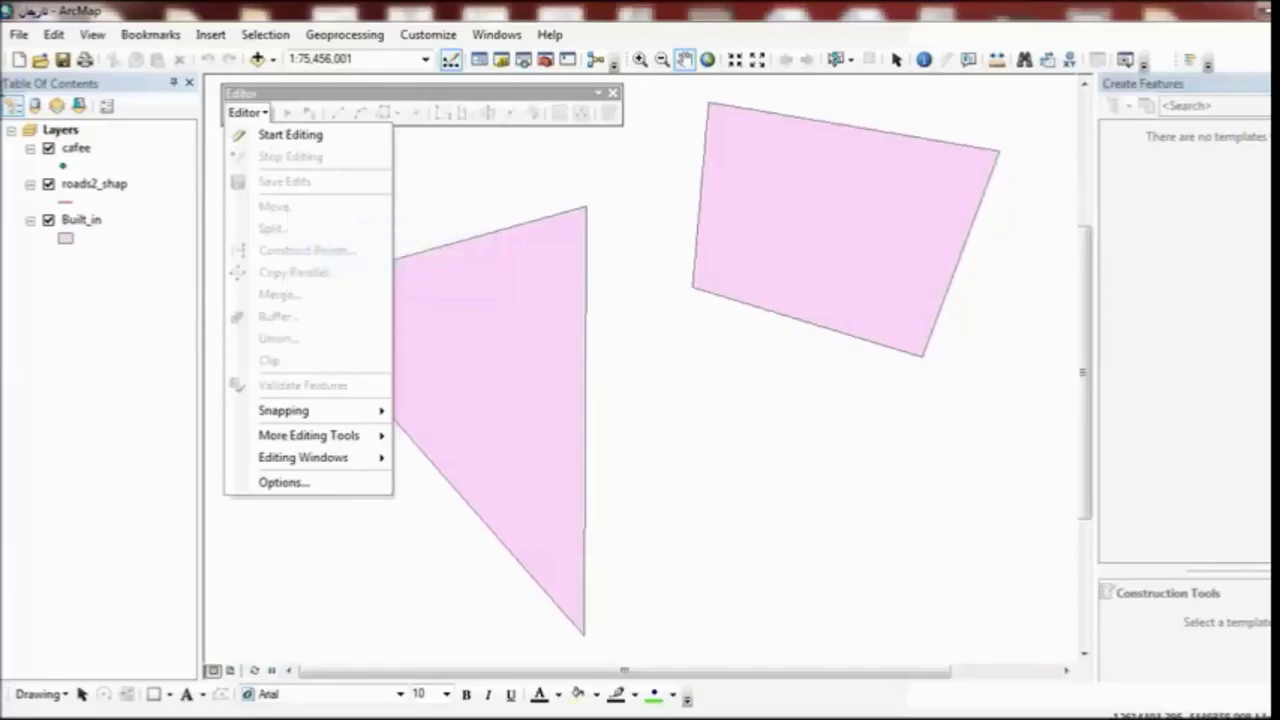
{"action": "left_click", "coordinate": [20, 35]}
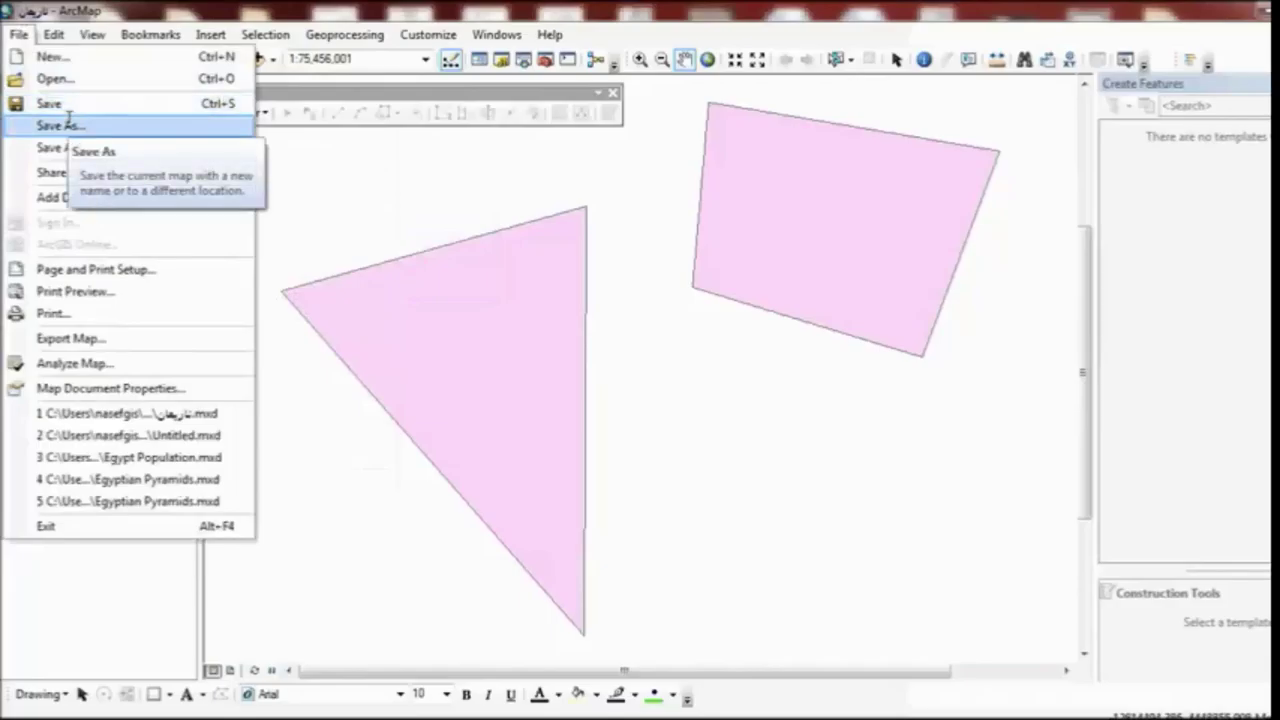
{"action": "left_click", "coordinate": [283, 92]}
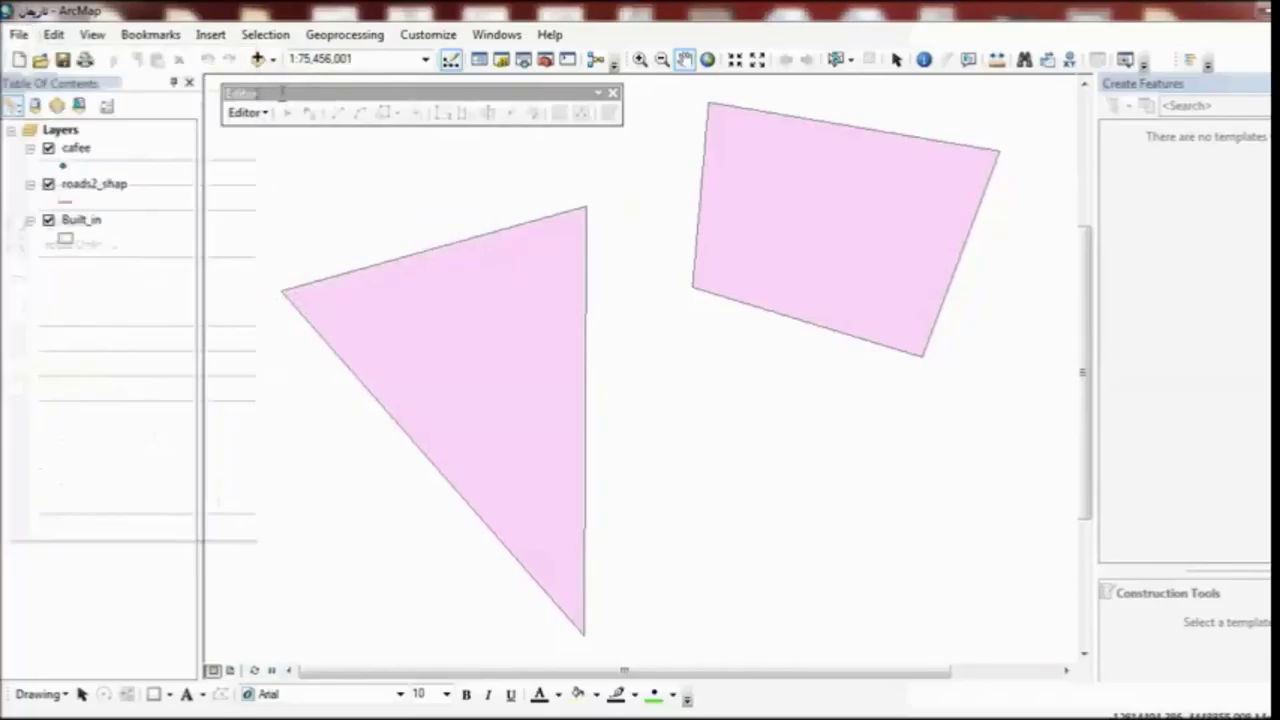
{"action": "left_click", "coordinate": [260, 113]}
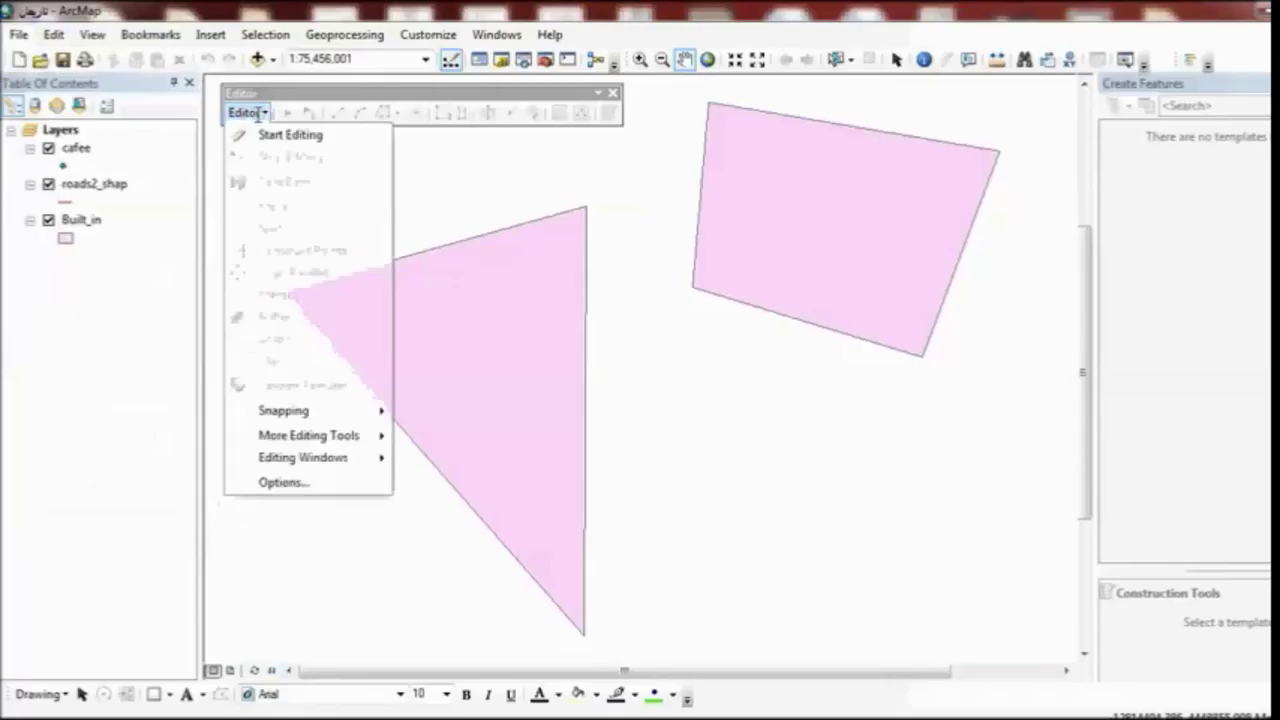
{"action": "left_click", "coordinate": [269, 135]}
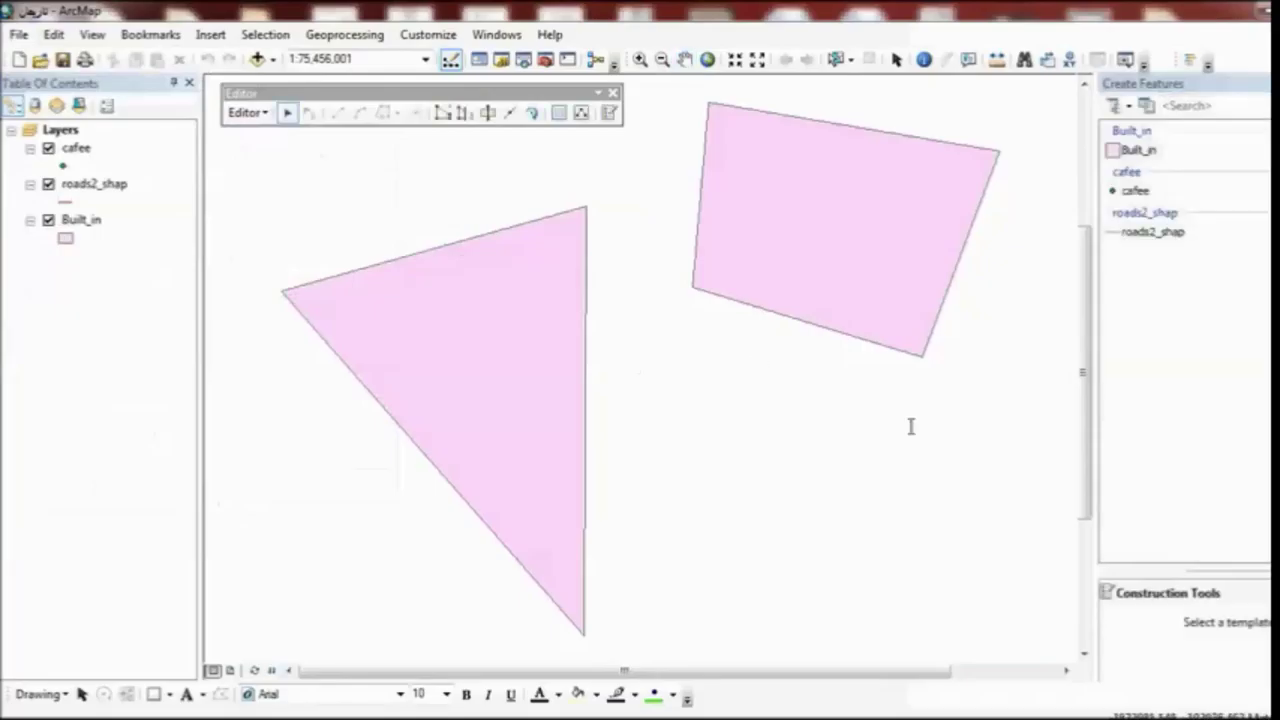
Step: Draw a six-sided Built_in polygon below the quadrilateral, between it and the large triangle
{"action": "left_click", "coordinate": [1135, 150]}
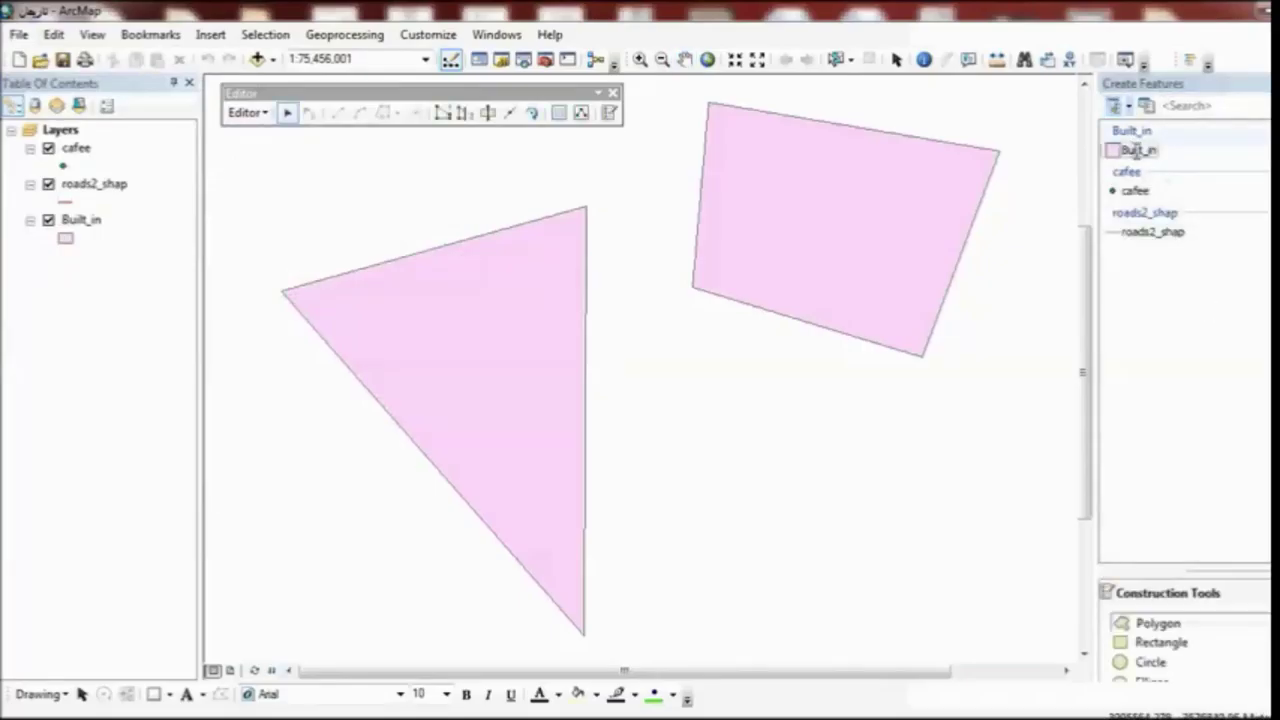
{"action": "left_click", "coordinate": [803, 377]}
{"action": "left_click", "coordinate": [734, 340]}
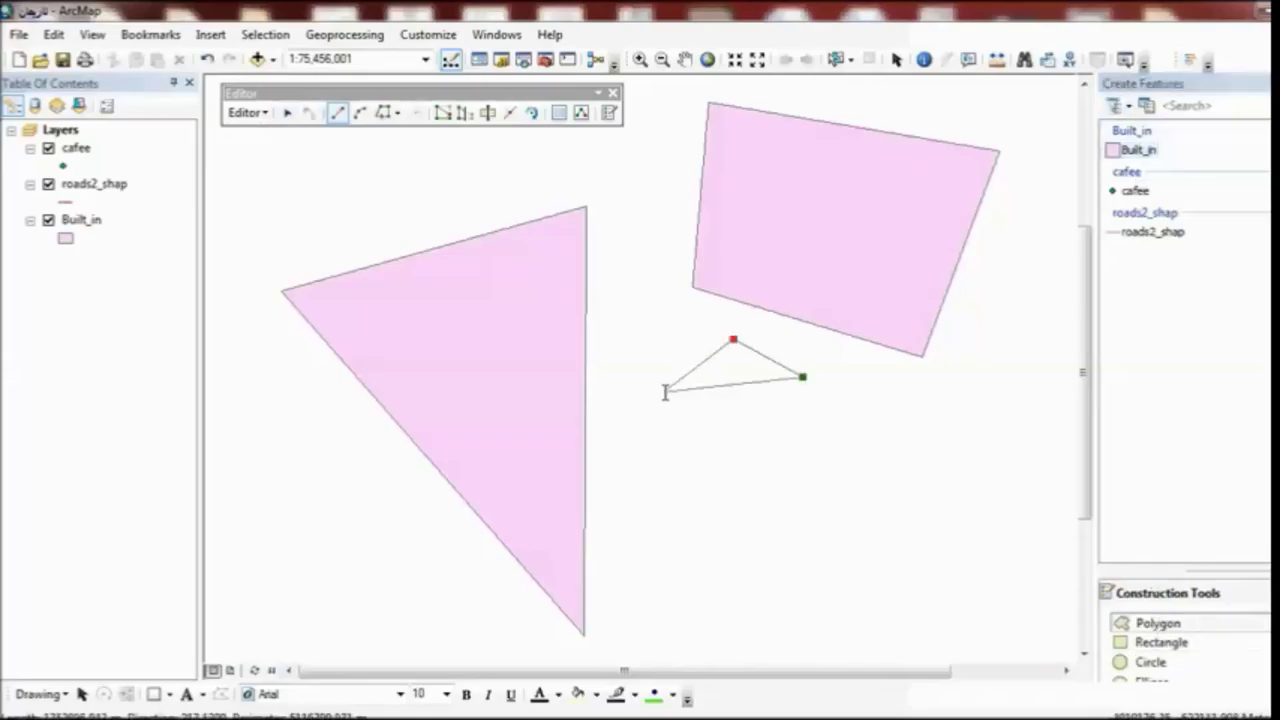
{"action": "left_click", "coordinate": [664, 391]}
{"action": "left_click", "coordinate": [645, 460]}
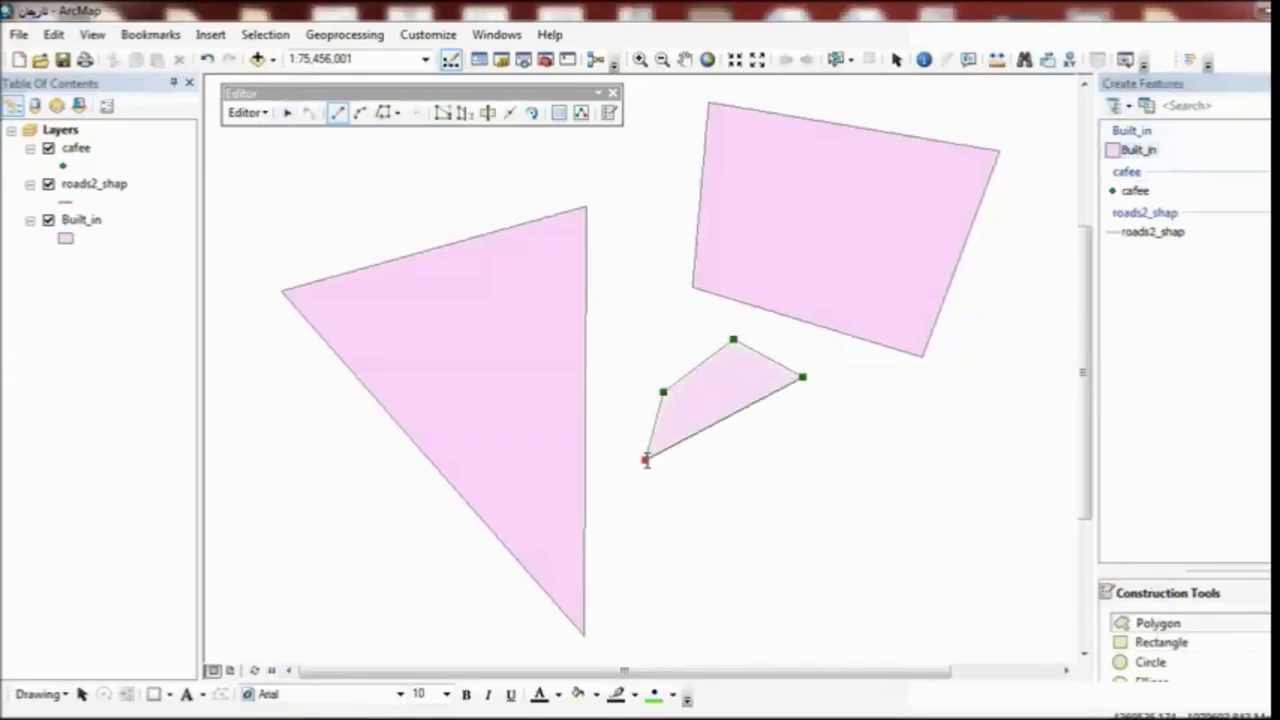
{"action": "left_click", "coordinate": [713, 515]}
{"action": "double_click", "coordinate": [834, 538]}
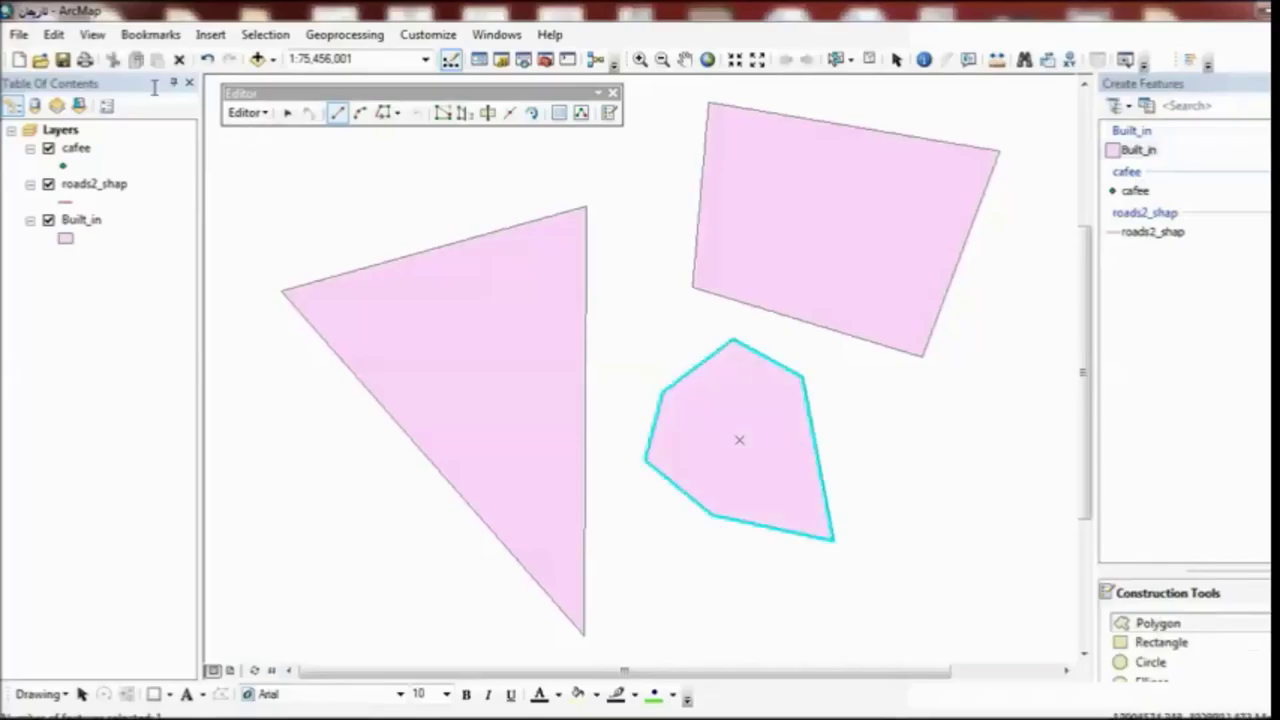
Step: Save the layer edits while keeping the edit session open
{"action": "left_click", "coordinate": [19, 35]}
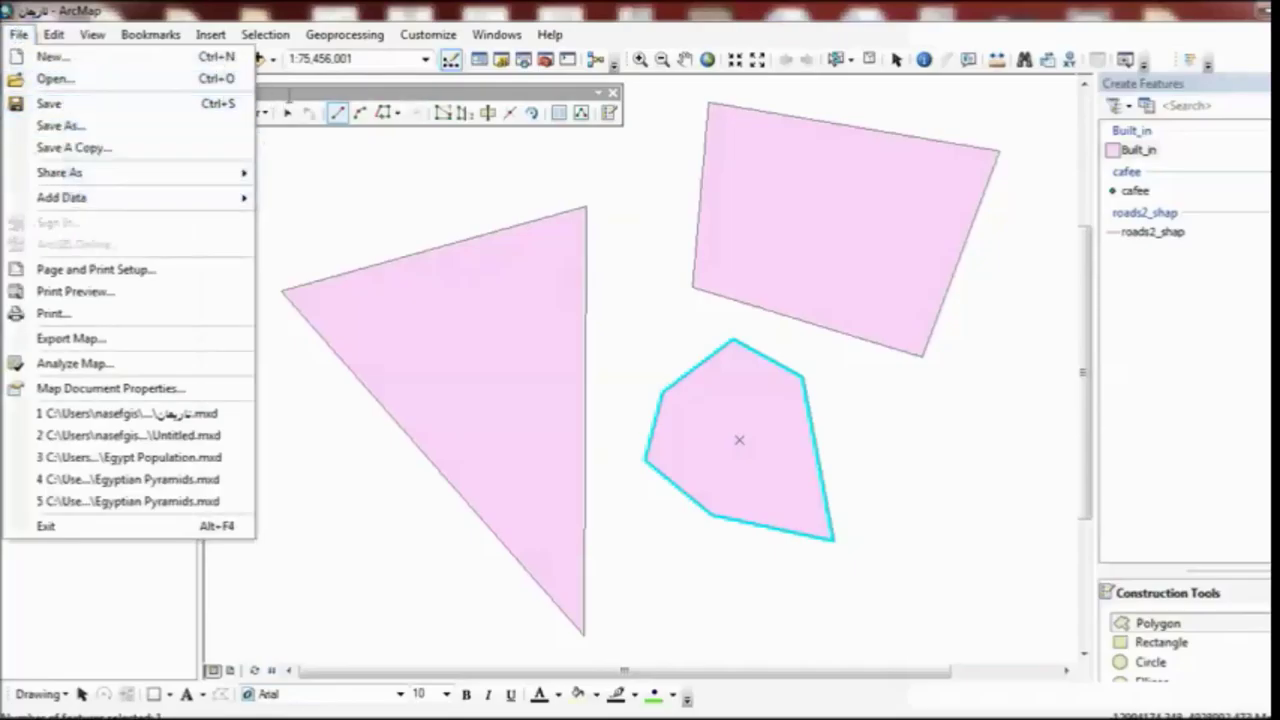
{"action": "left_click", "coordinate": [262, 111]}
{"action": "left_click", "coordinate": [263, 111]}
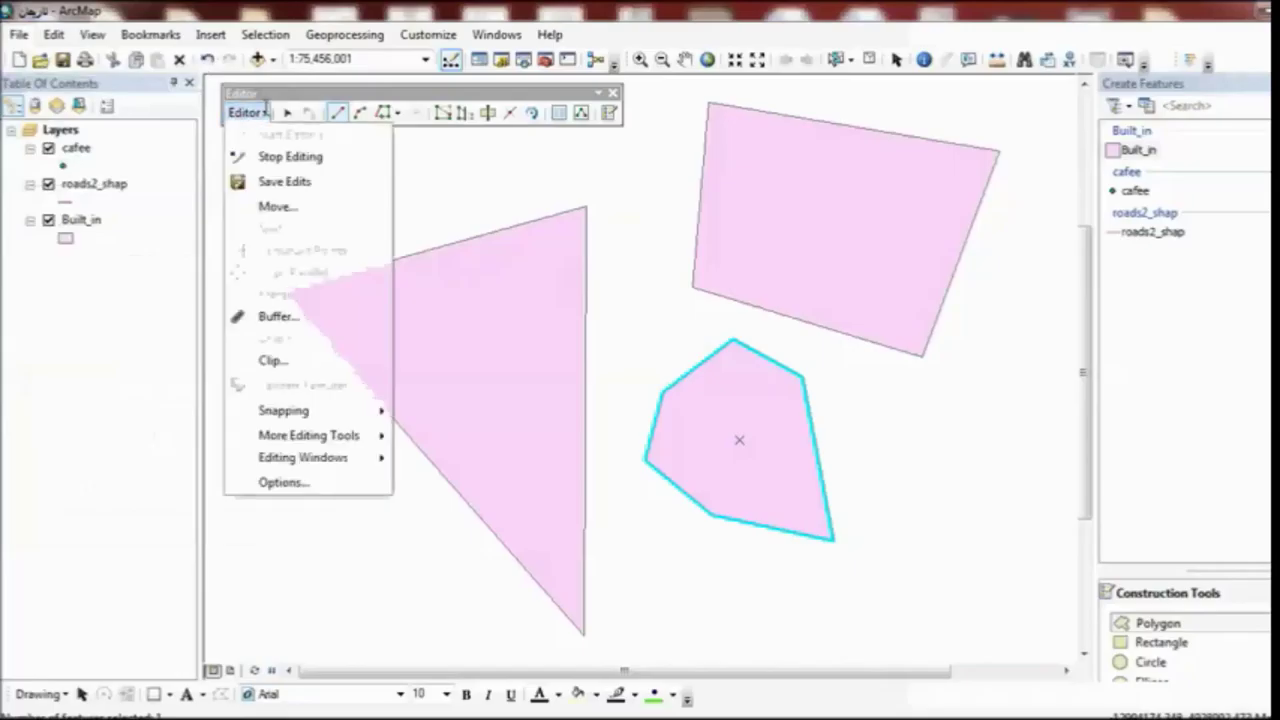
{"action": "left_click", "coordinate": [300, 181]}
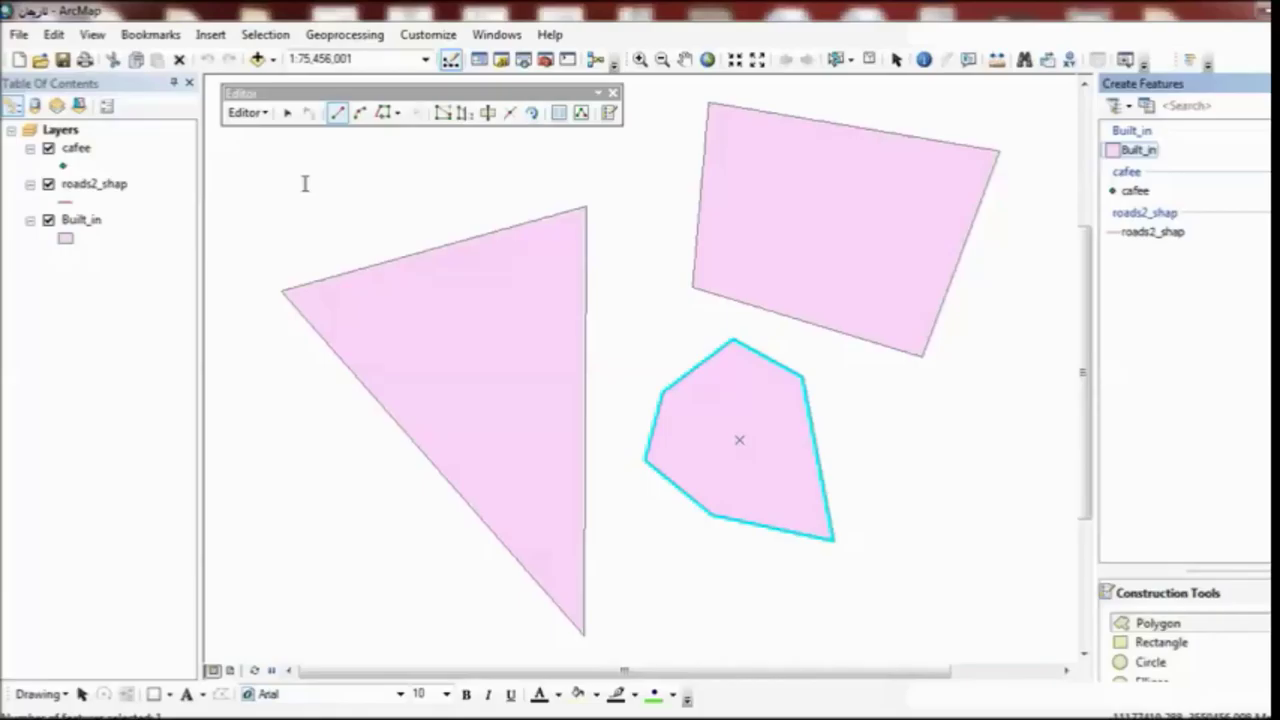
Step: Clear the selection and delete the triangle, the quadrilateral and the six-sided polygon from the Built_in layer
{"action": "left_click", "coordinate": [287, 112]}
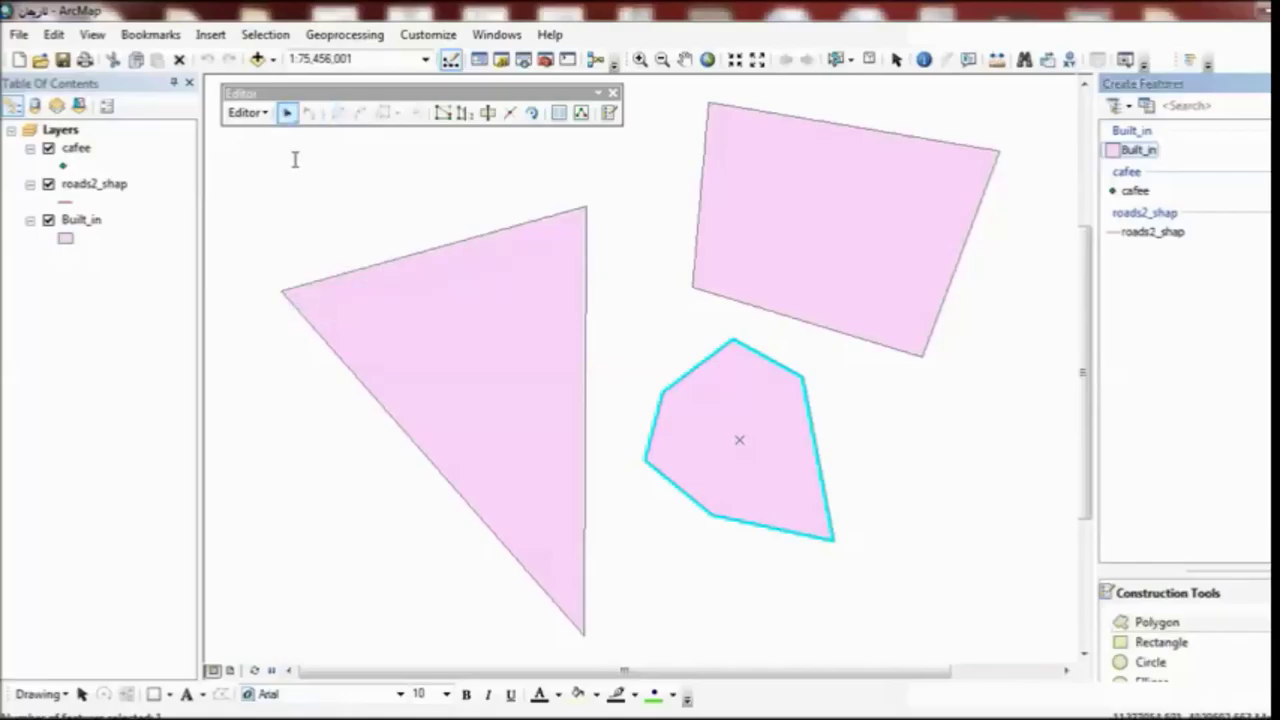
{"action": "left_click", "coordinate": [293, 152]}
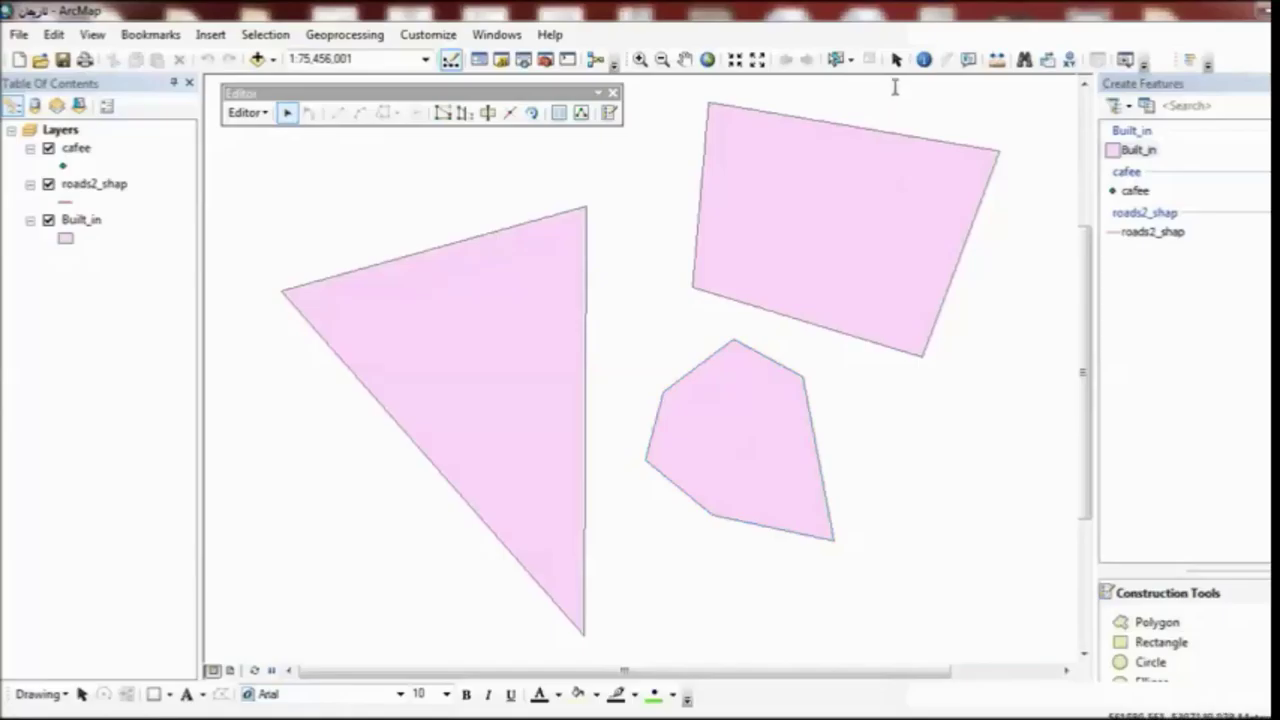
{"action": "left_click", "coordinate": [896, 59]}
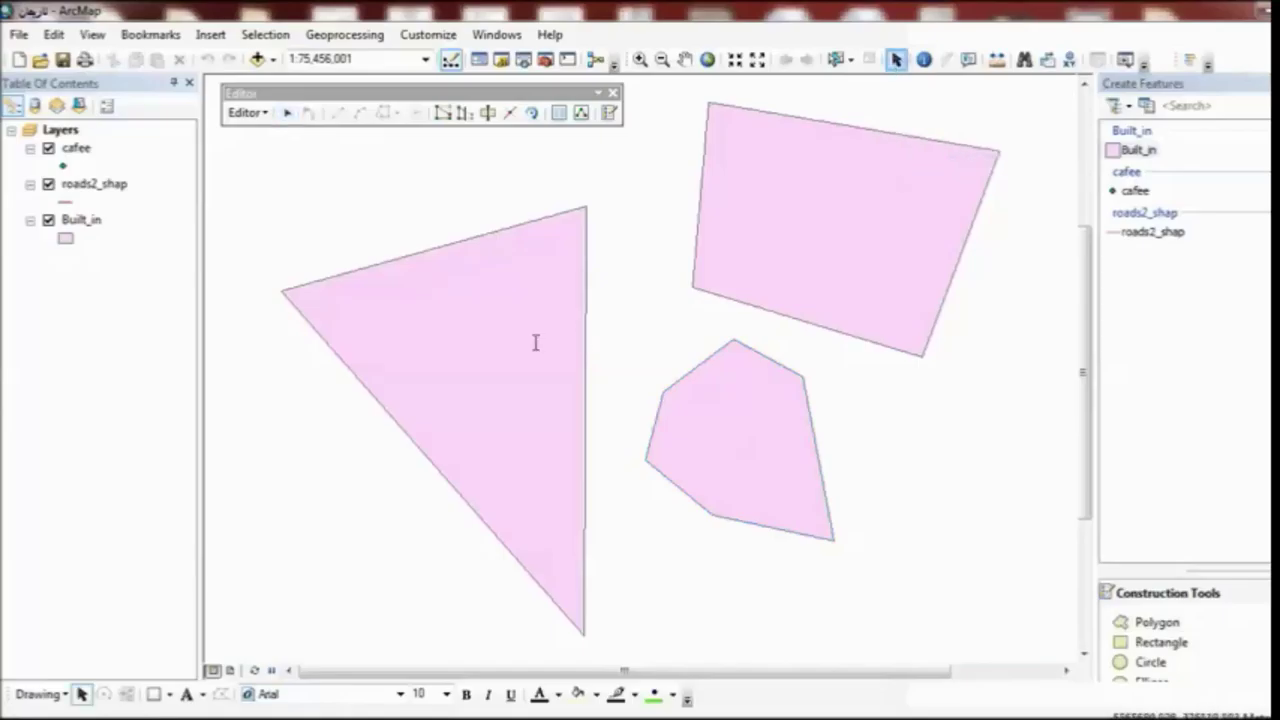
{"action": "left_click", "coordinate": [287, 113]}
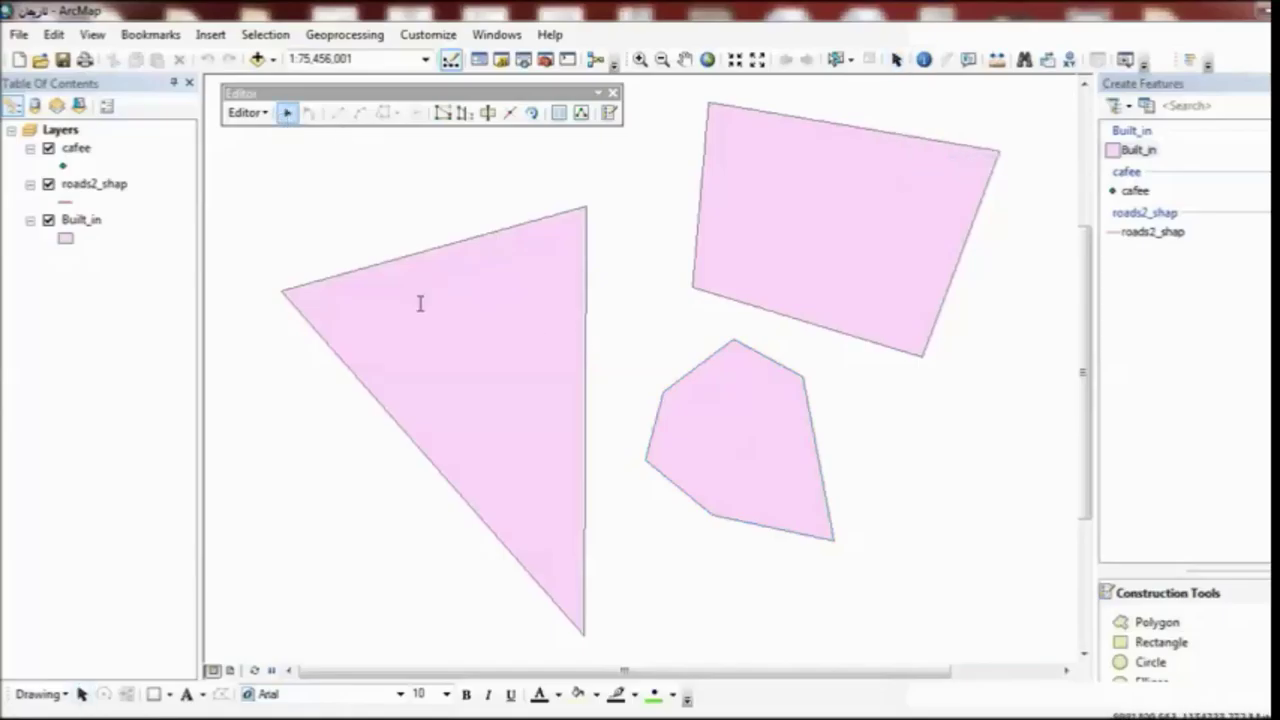
{"action": "left_click", "coordinate": [420, 303]}
{"action": "key", "text": "Delete"}
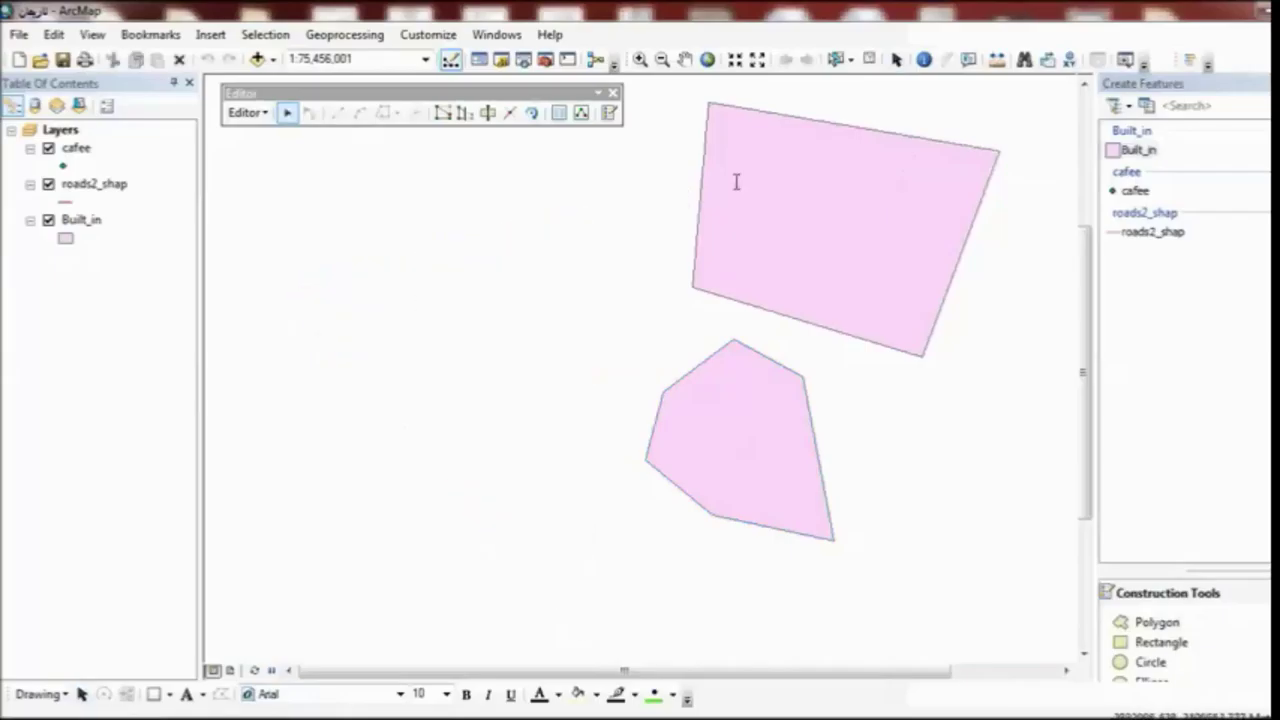
{"action": "left_click", "coordinate": [771, 177]}
{"action": "key", "text": "Delete"}
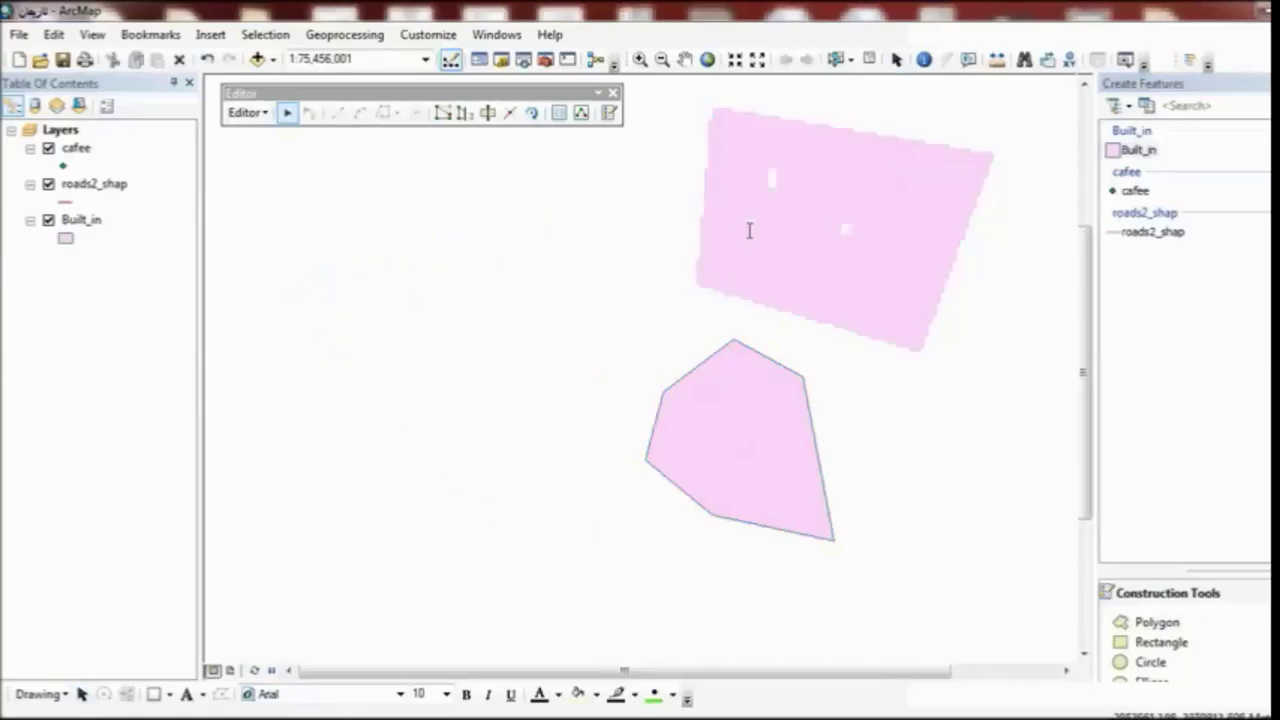
{"action": "left_click", "coordinate": [740, 366]}
{"action": "key", "text": "Delete"}
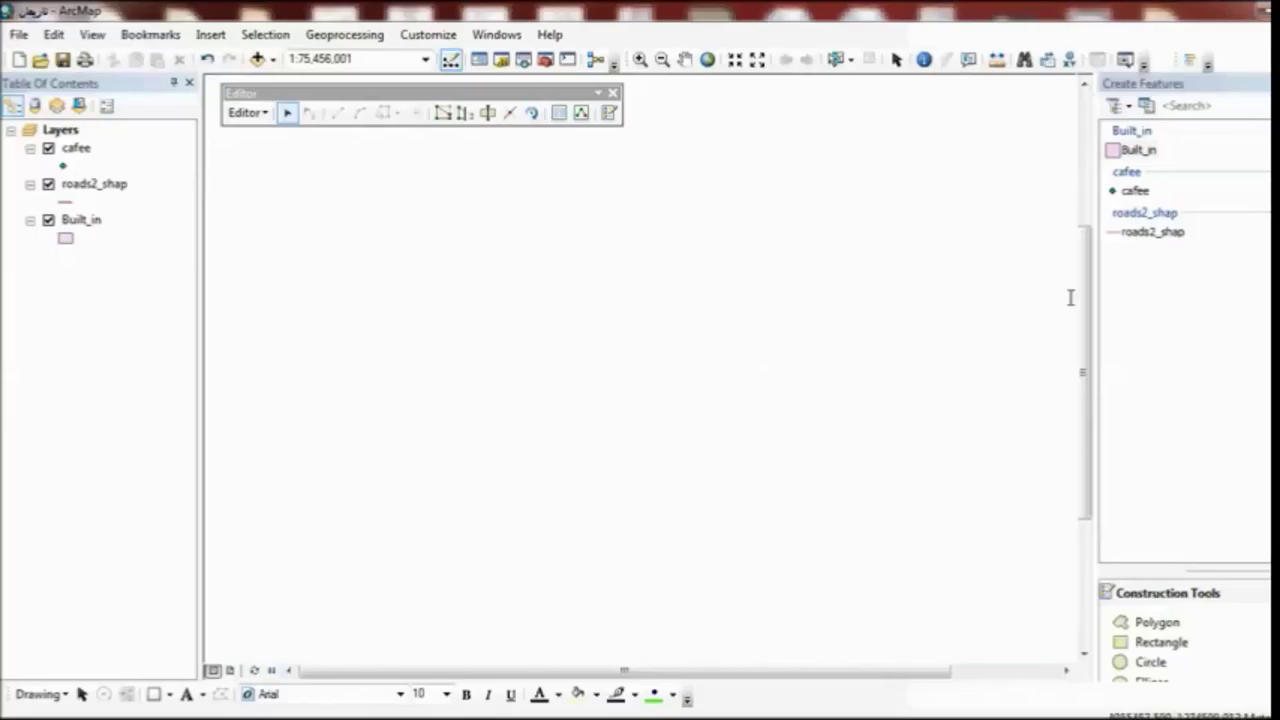
Step: Choose the Built_in template for polygon construction and display the Edit Sketch Properties window
{"action": "left_click", "coordinate": [1148, 146]}
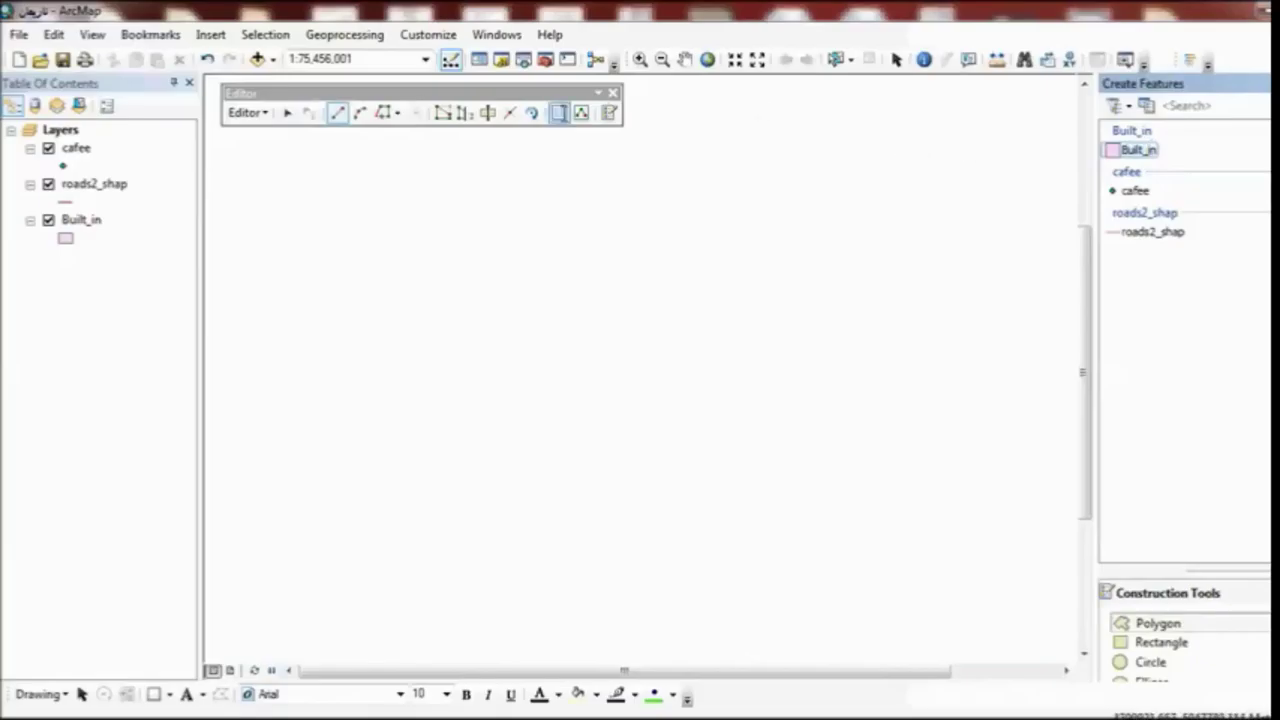
{"action": "left_click", "coordinate": [580, 112]}
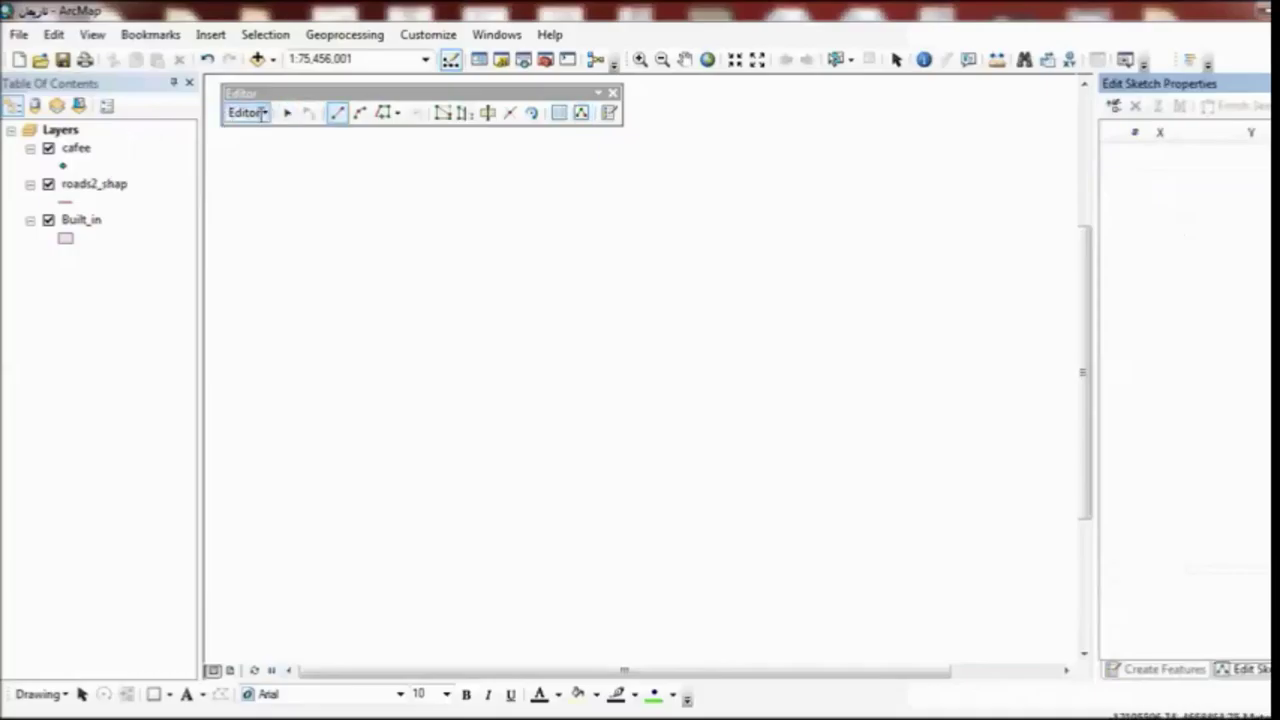
{"action": "left_click", "coordinate": [258, 112]}
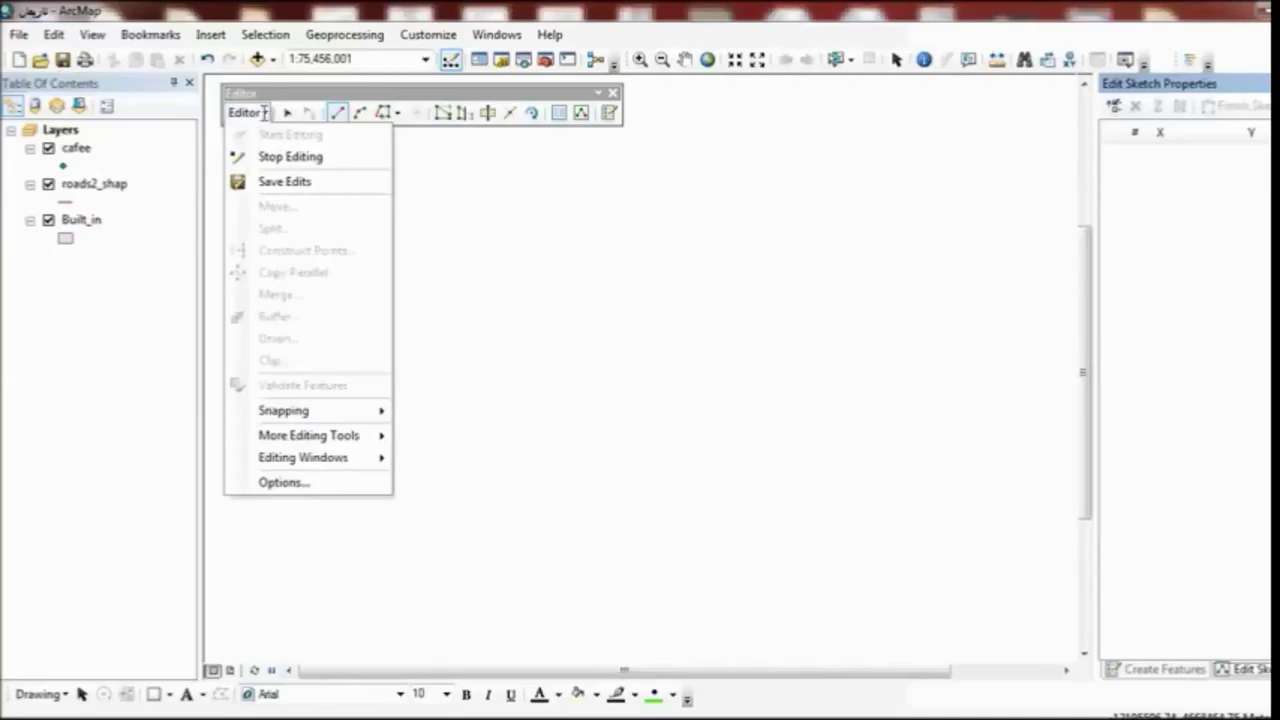
{"action": "left_click", "coordinate": [265, 112]}
Step: Check the Built_in layer's shapefile path and projected coordinate system in its source properties
{"action": "double_click", "coordinate": [96, 221]}
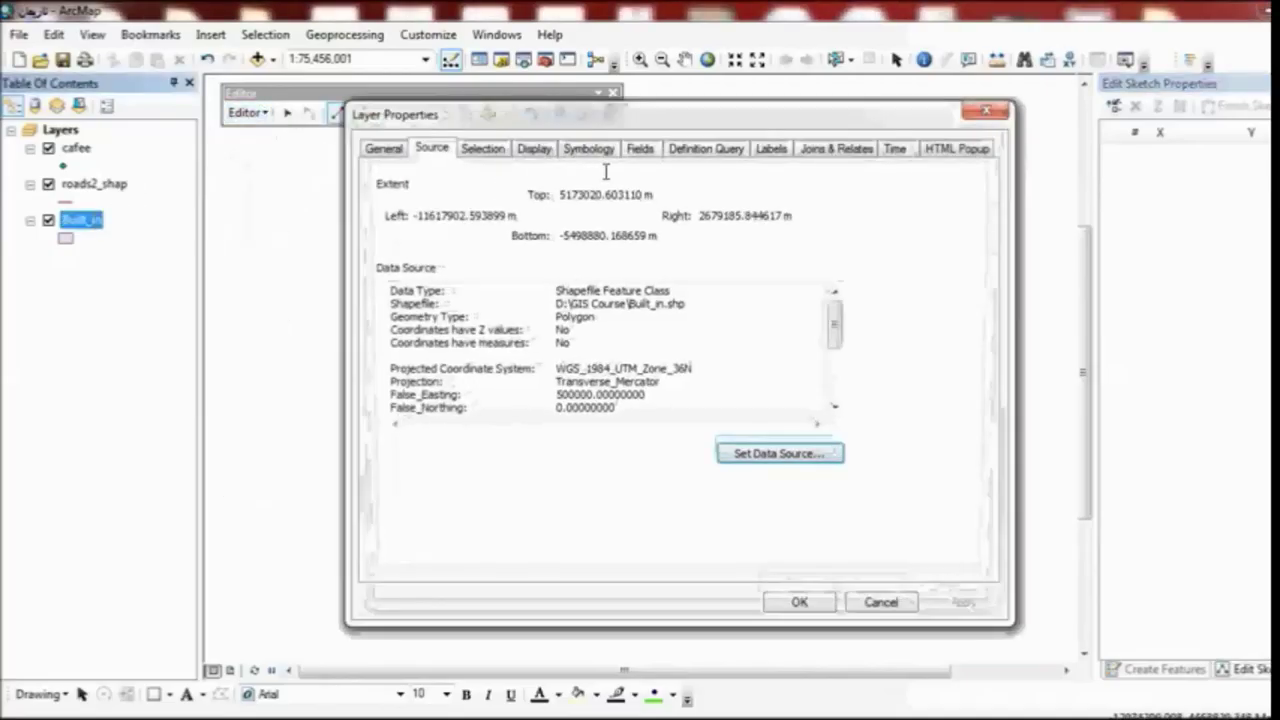
{"action": "key", "text": "Escape"}
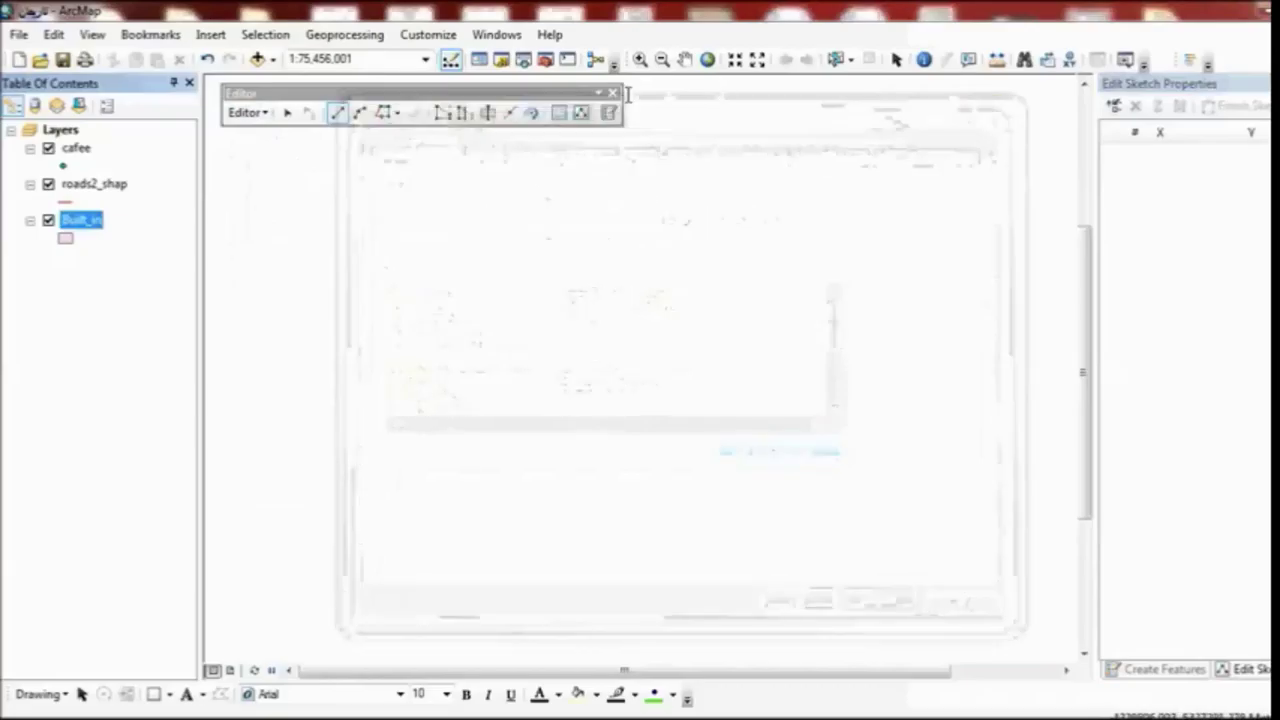
Step: Stop the edit session without saving, discarding the deletions made on the Built_in layer
{"action": "left_click", "coordinate": [247, 112]}
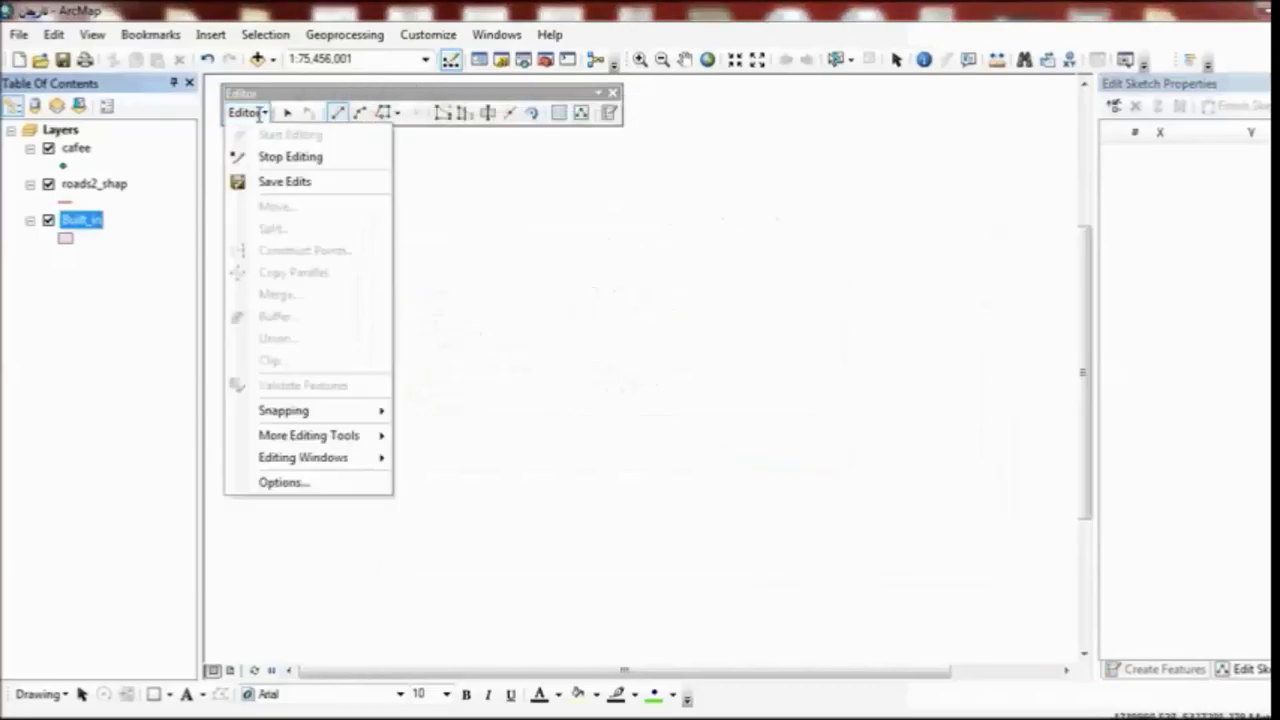
{"action": "left_click", "coordinate": [288, 155]}
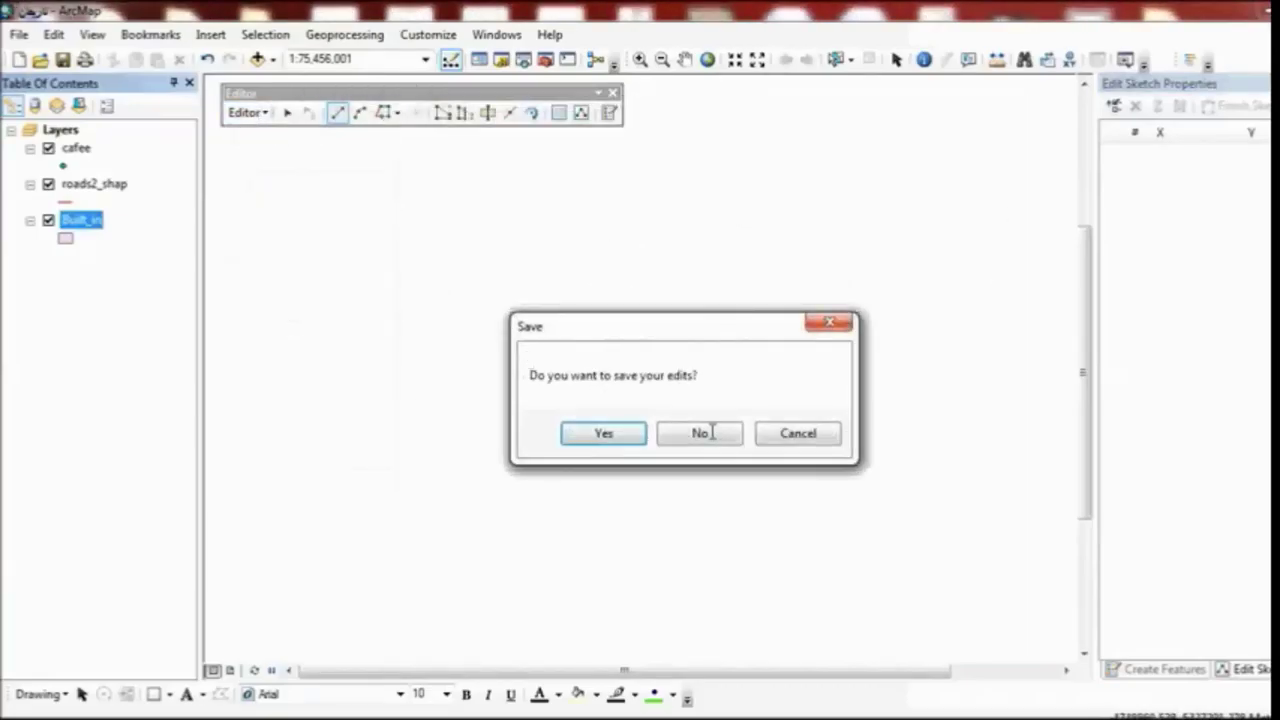
{"action": "left_click", "coordinate": [706, 432]}
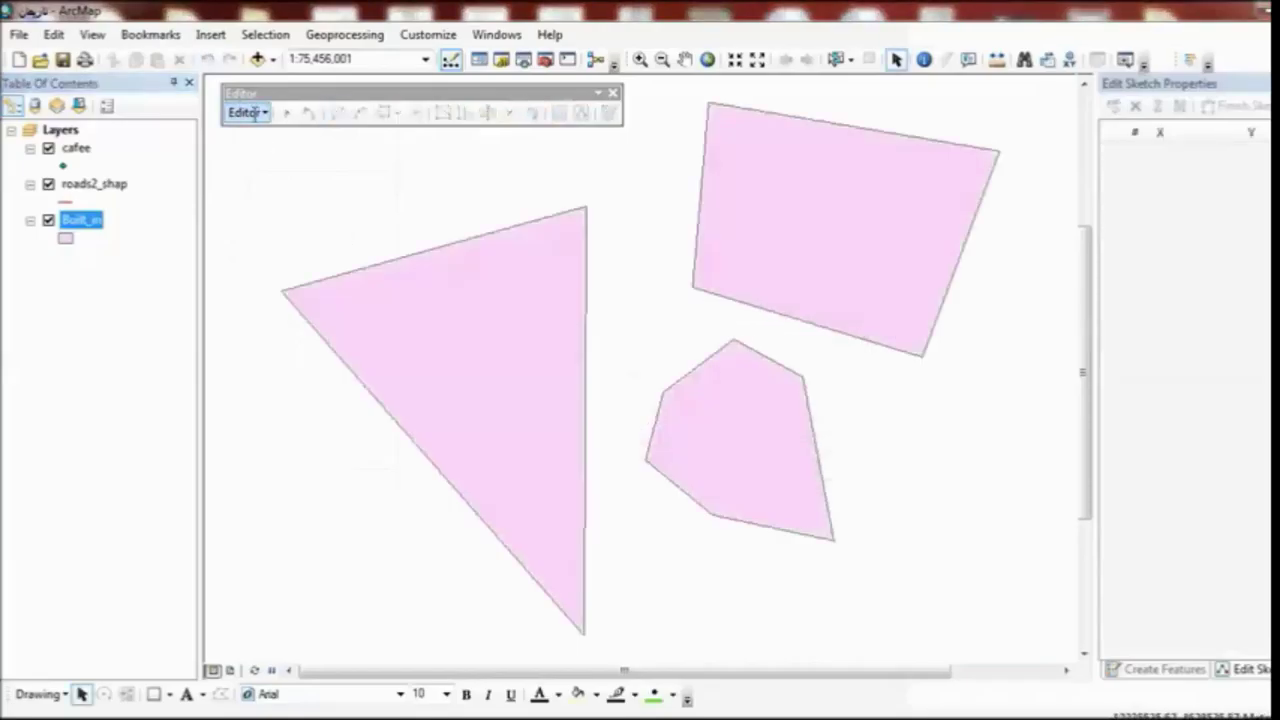
Step: Start a new edit session and delete the triangle, the quadrilateral and the six-sided polygon from the Built_in layer
{"action": "left_click", "coordinate": [250, 112]}
{"action": "left_click", "coordinate": [273, 135]}
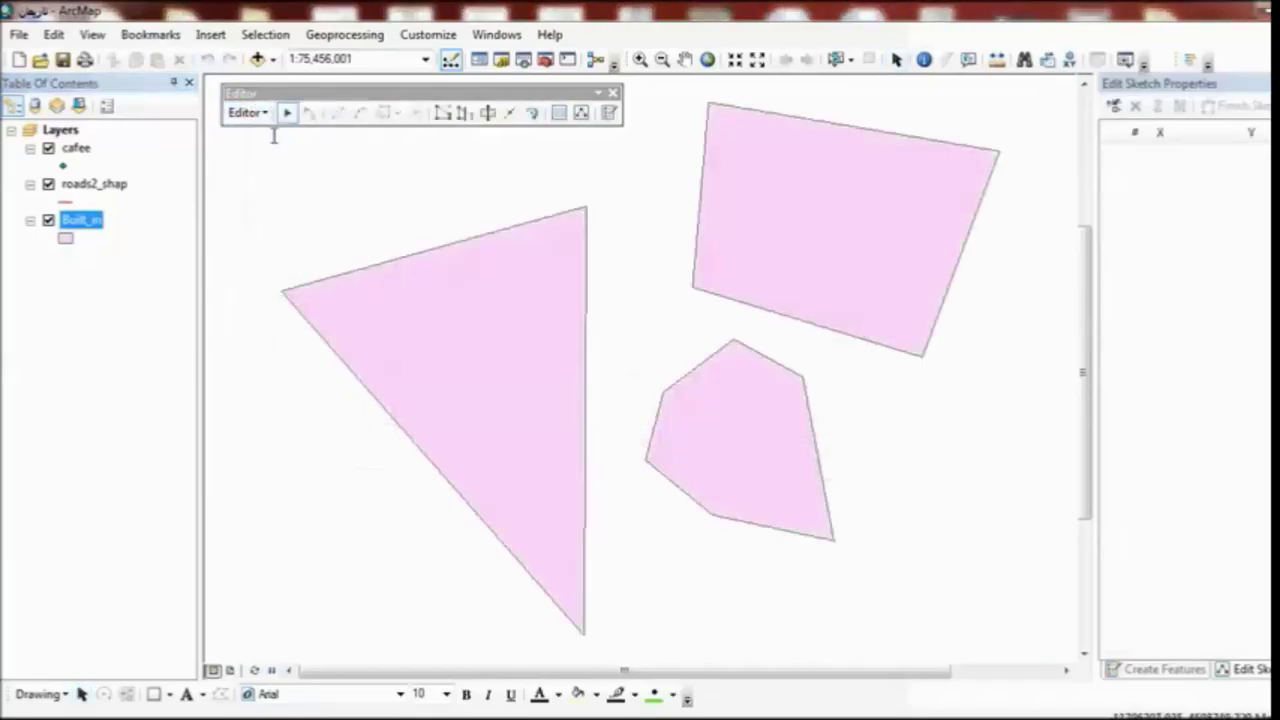
{"action": "left_click", "coordinate": [460, 302]}
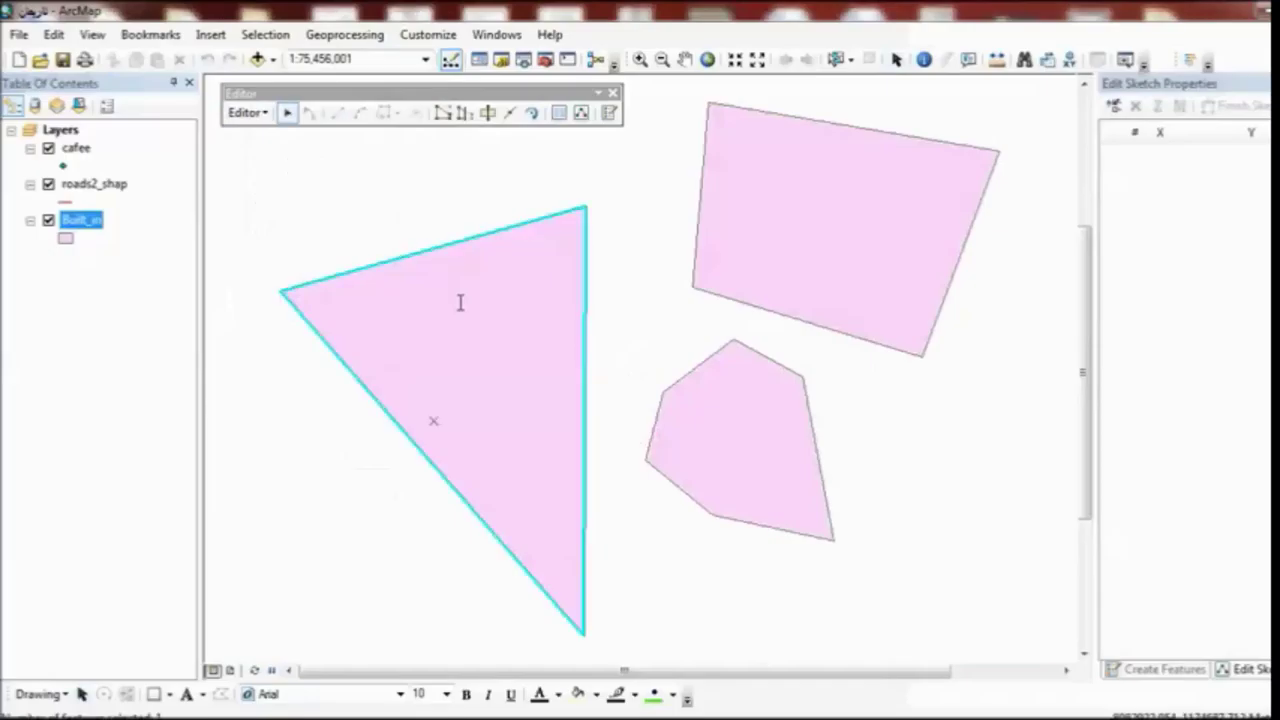
{"action": "key", "text": "Delete"}
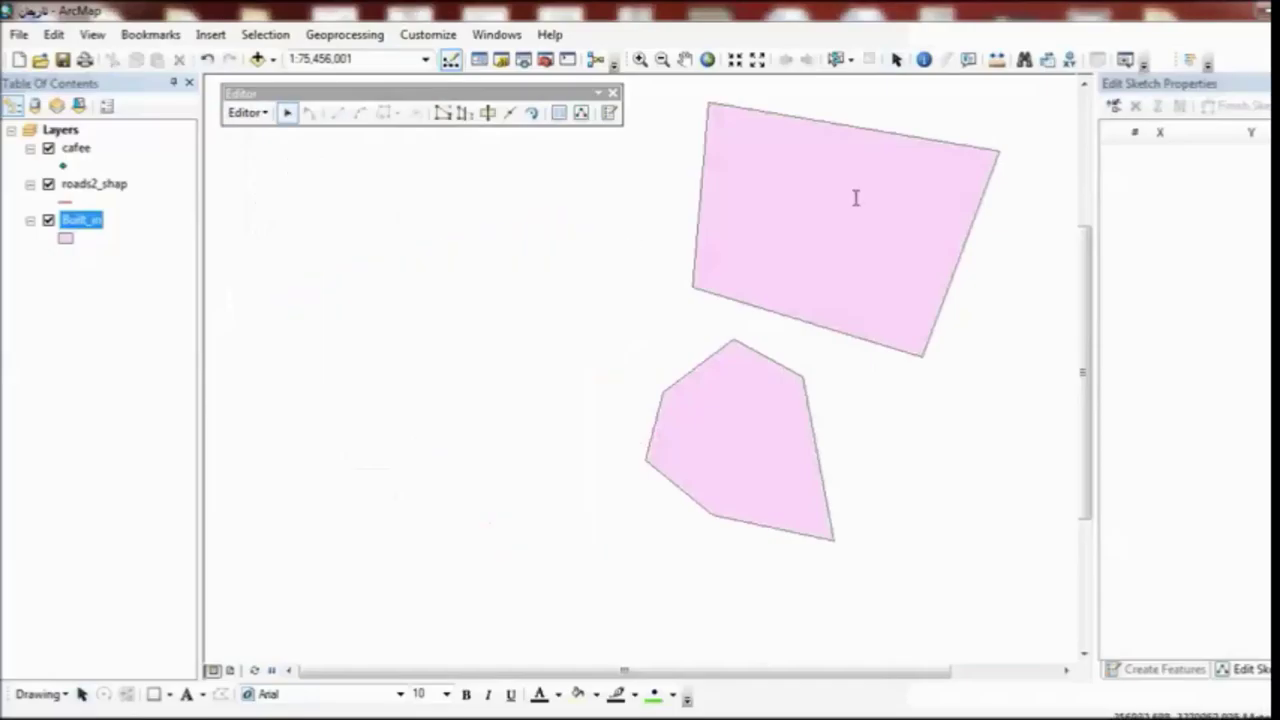
{"action": "left_click", "coordinate": [855, 197]}
{"action": "key", "text": "Delete"}
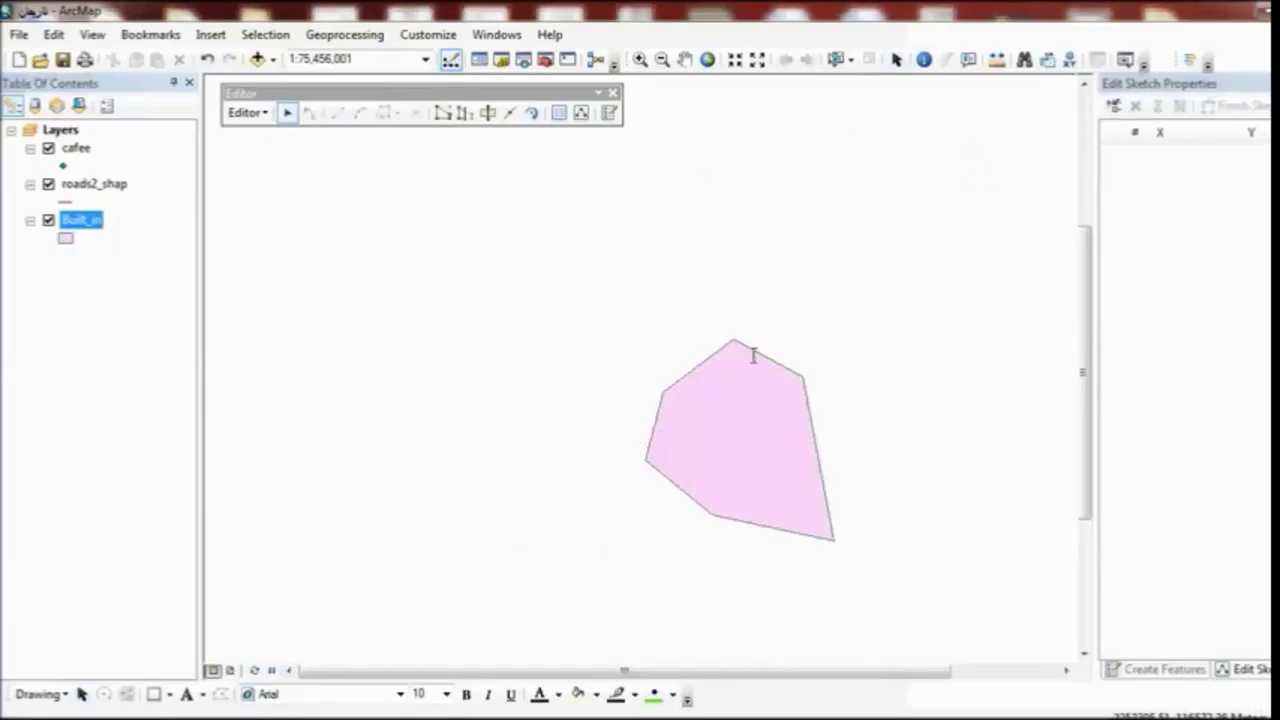
{"action": "left_click", "coordinate": [754, 355]}
{"action": "key", "text": "Delete"}
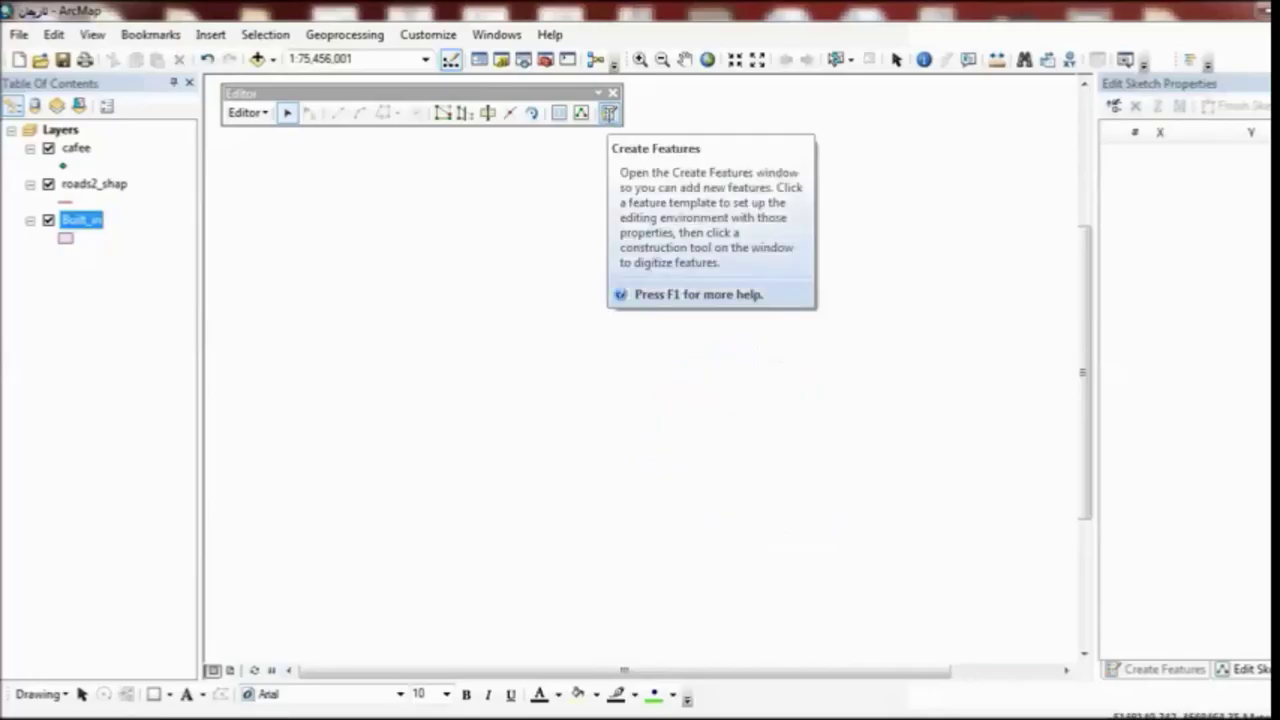
Step: Display the feature templates, compare the construction tools for Built_in, cafee and roads2_shap, and choose Built_in with the Polygon tool
{"action": "left_click", "coordinate": [608, 113]}
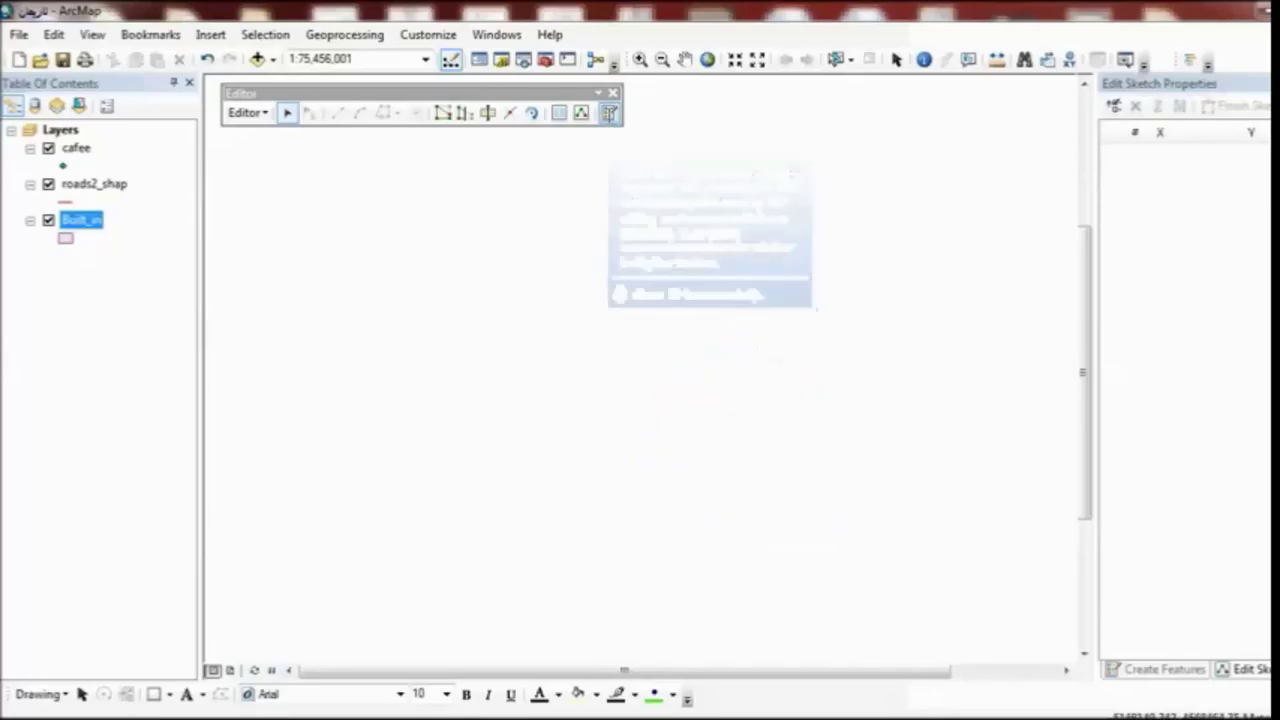
{"action": "left_click", "coordinate": [1138, 150]}
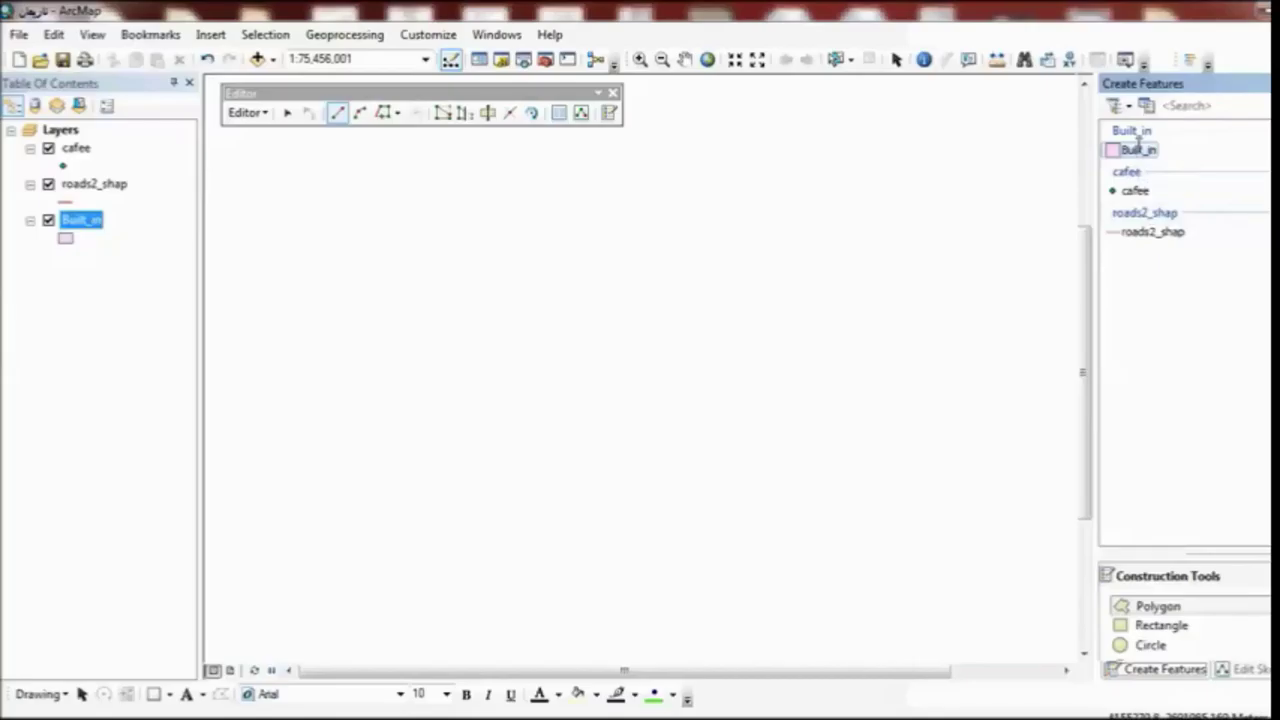
{"action": "left_click", "coordinate": [1136, 190]}
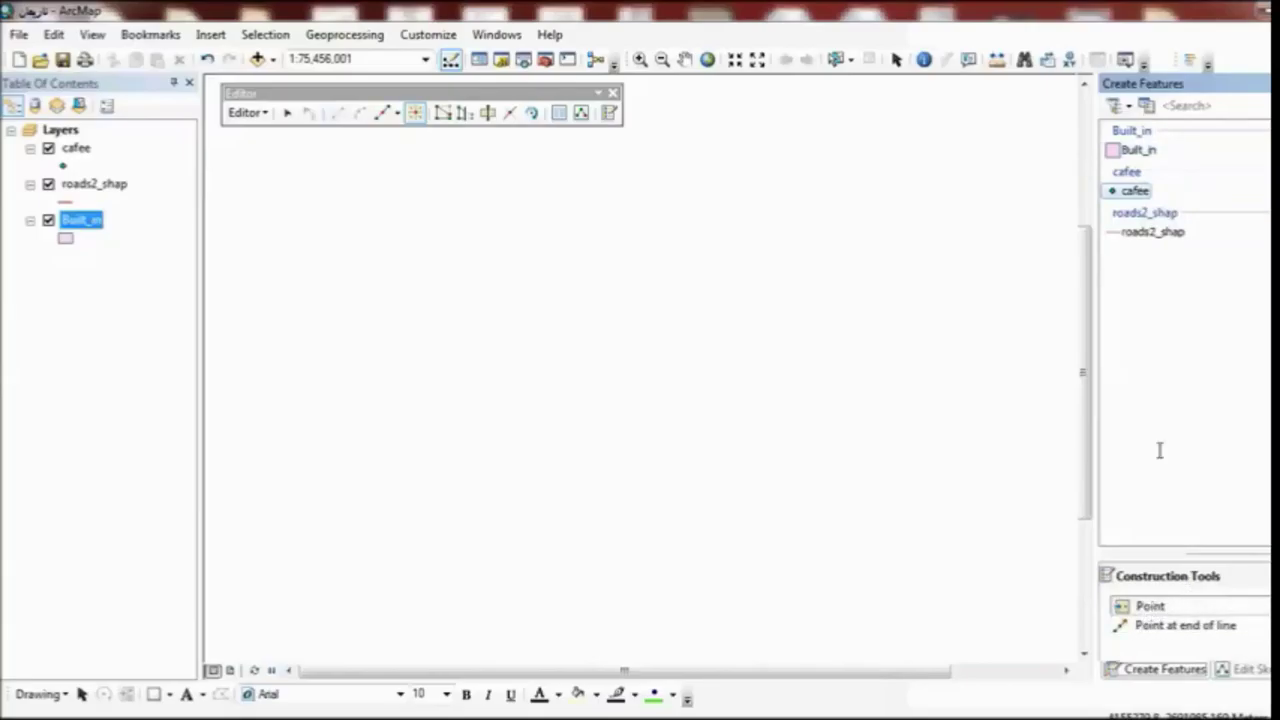
{"action": "left_click", "coordinate": [1172, 233]}
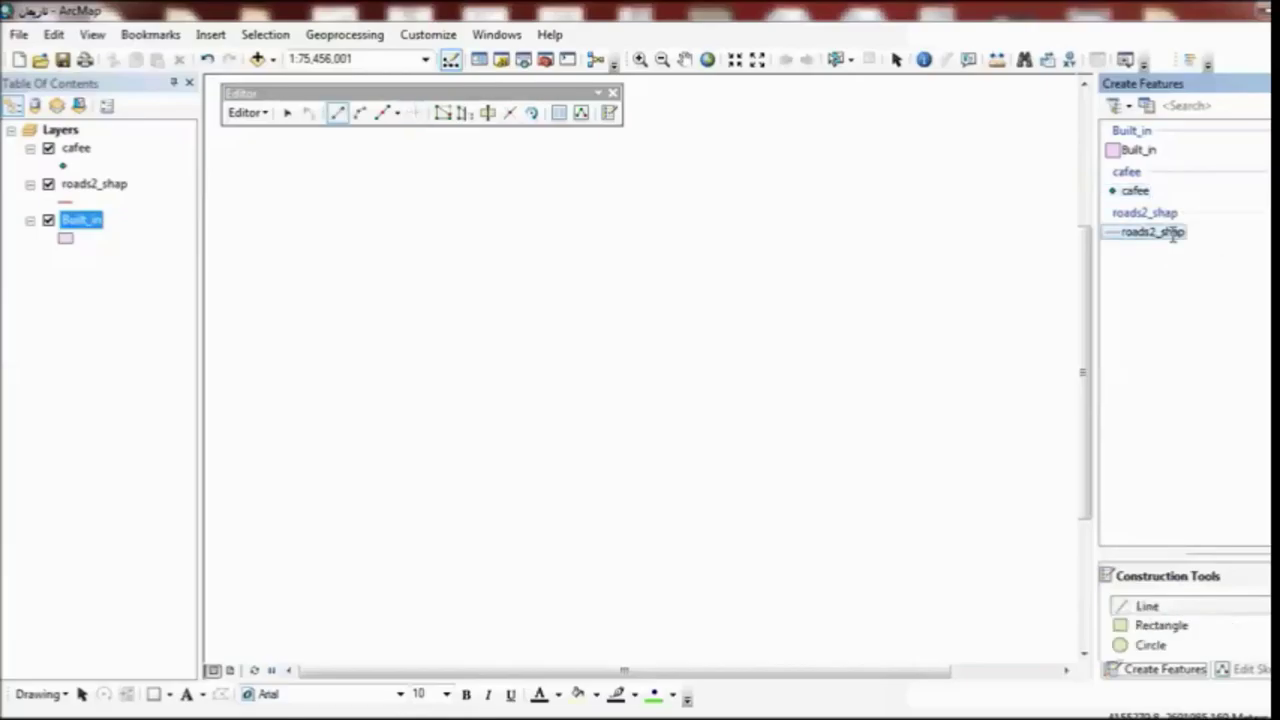
{"action": "left_click", "coordinate": [1137, 150]}
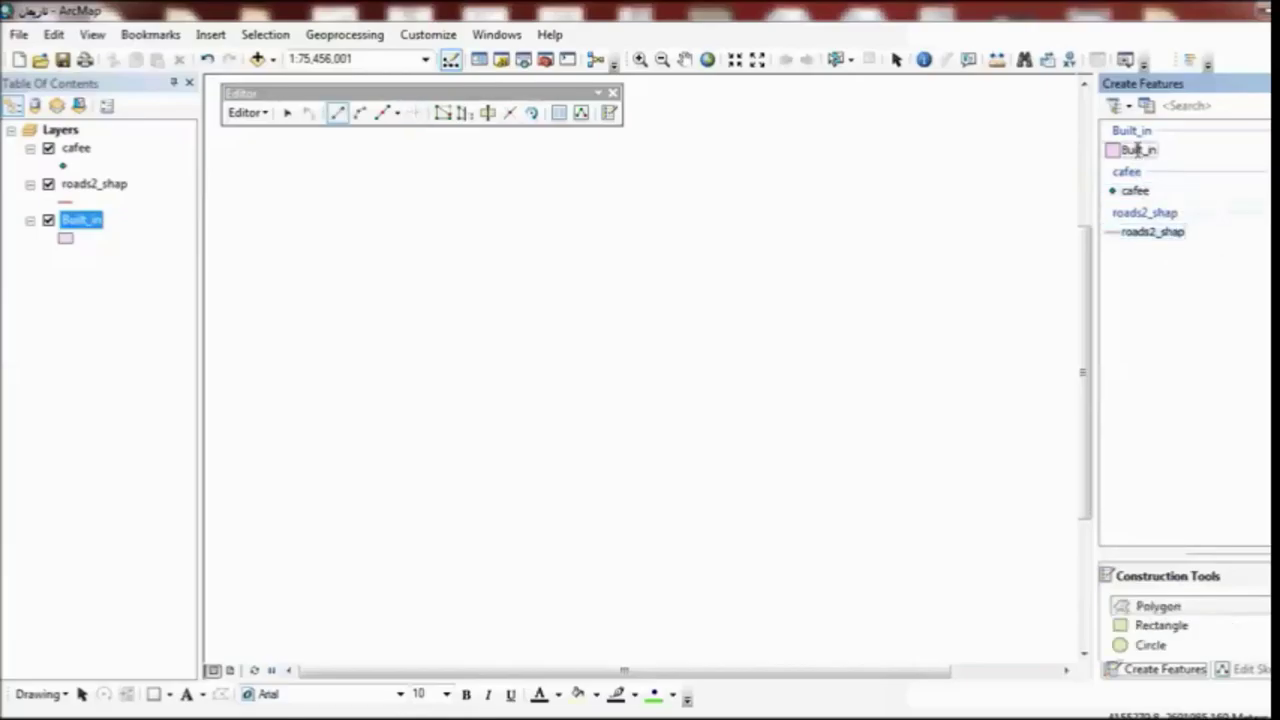
{"action": "left_click", "coordinate": [1153, 605]}
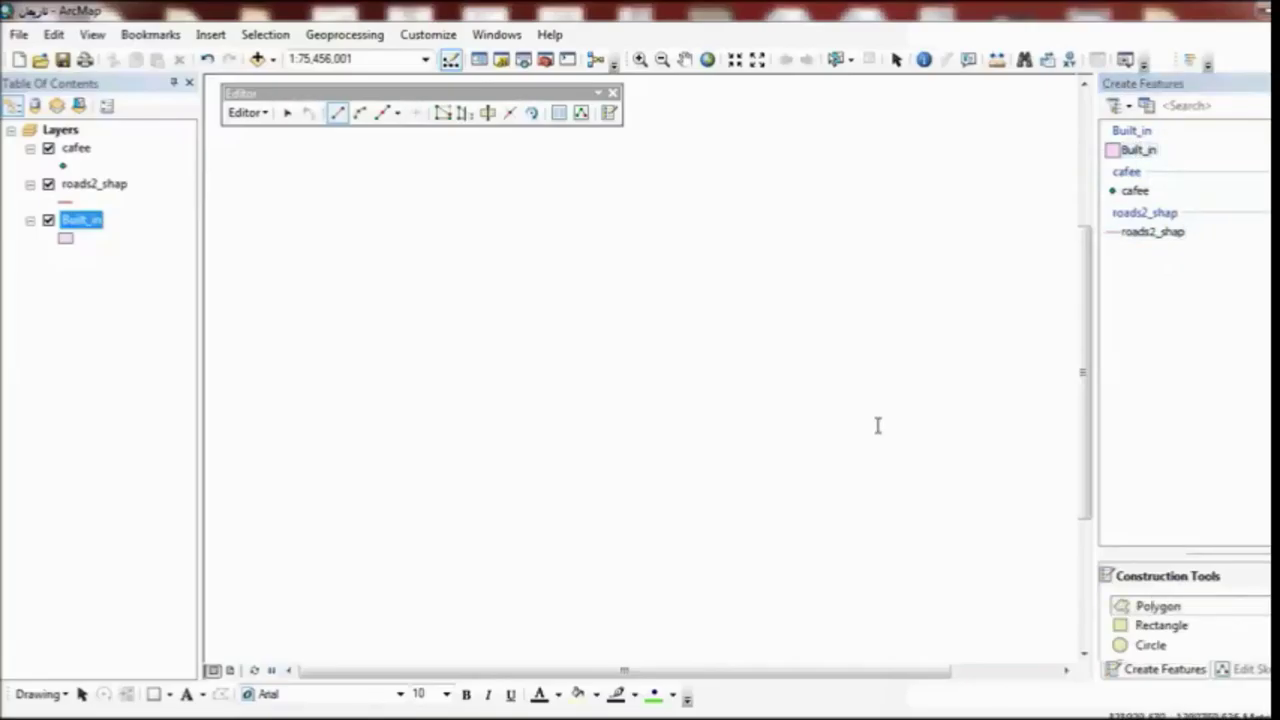
Step: Draw a four-cornered Built_in polygon as an upright rectangle about 2,116 km wide and 2,975 km high
{"action": "left_click", "coordinate": [598, 196]}
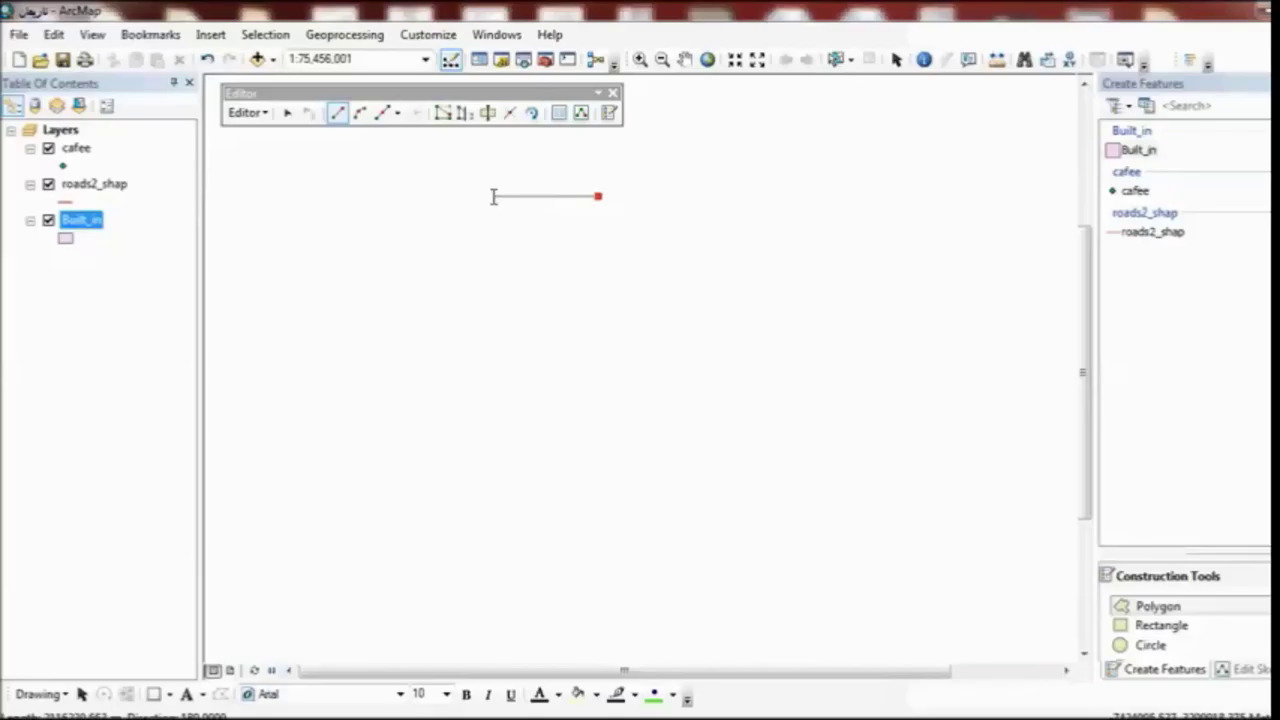
{"action": "left_click", "coordinate": [493, 196]}
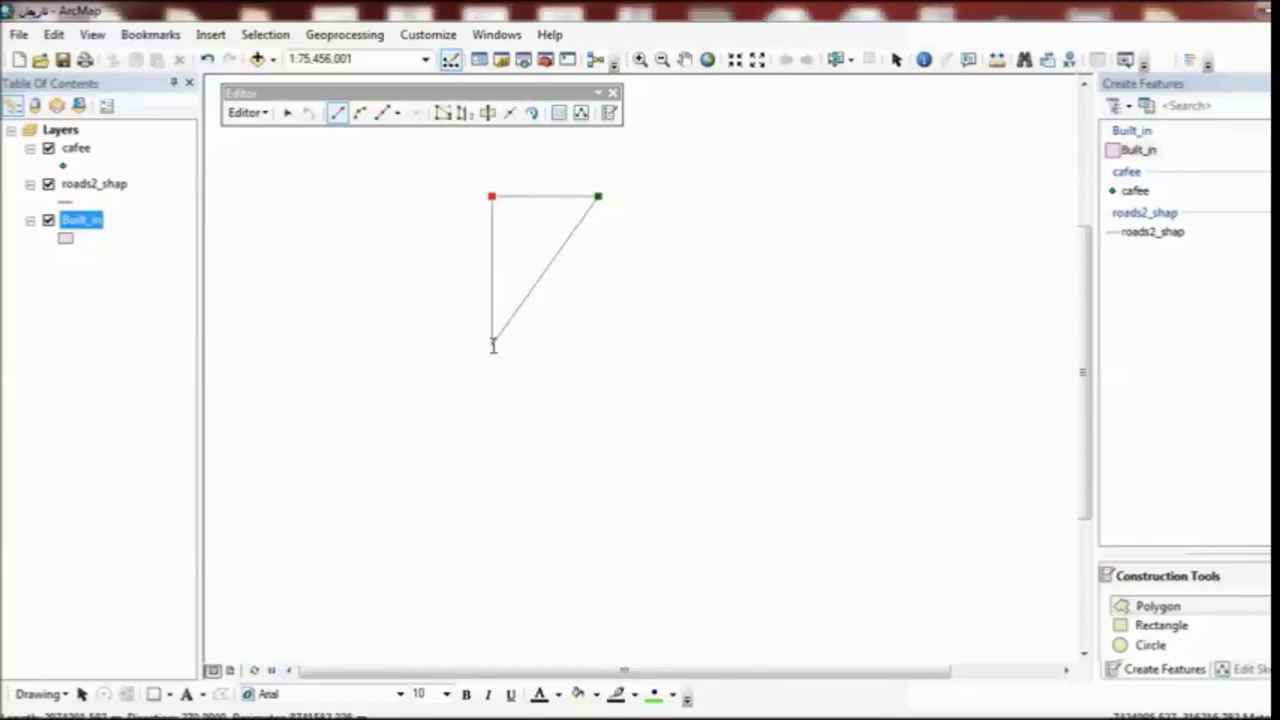
{"action": "double_click", "coordinate": [493, 345]}
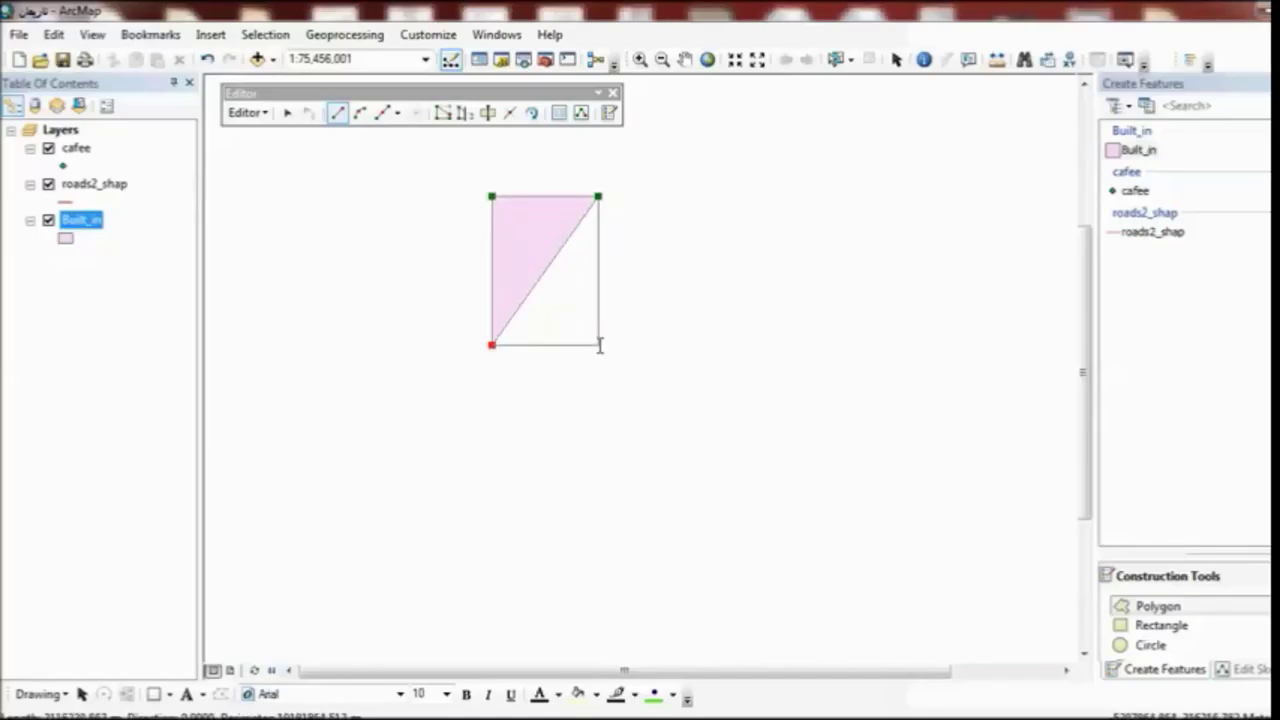
{"action": "double_click", "coordinate": [600, 345]}
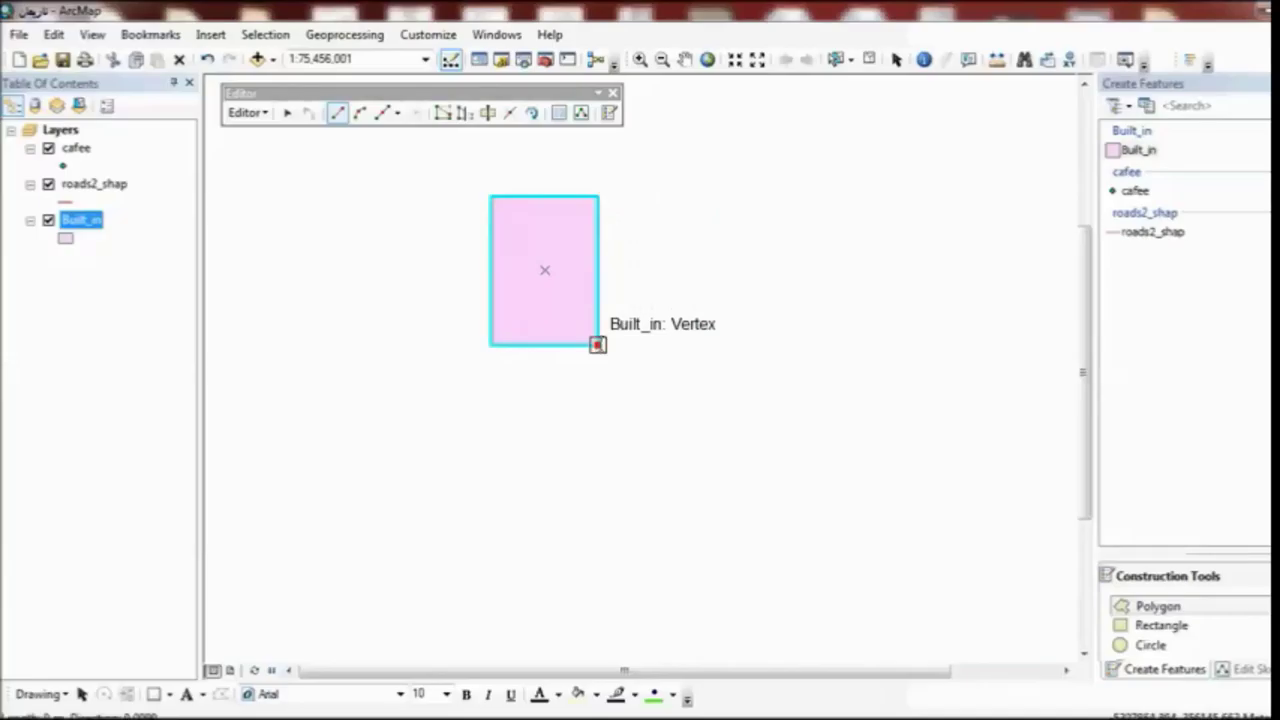
Step: Draw a second rectangular Built_in polygon of equal height, snapped to both corners of the first rectangle's right edge
{"action": "left_click", "coordinate": [597, 345]}
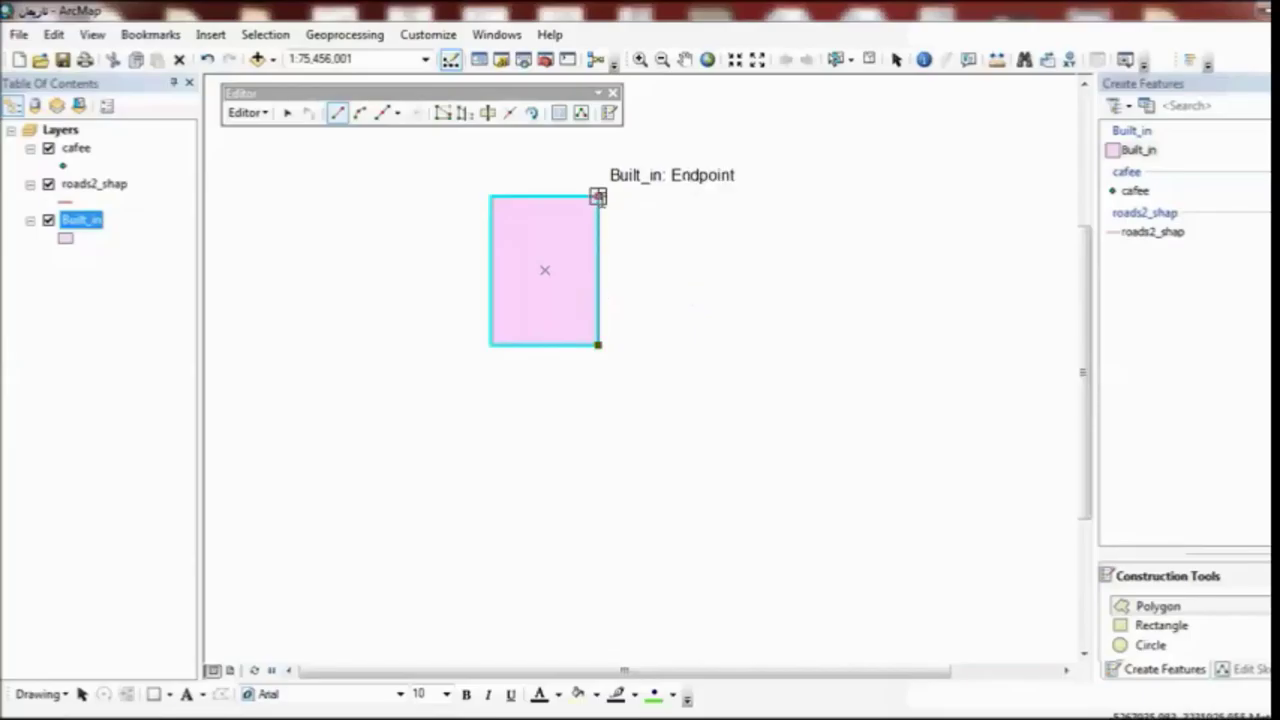
{"action": "left_click", "coordinate": [597, 196]}
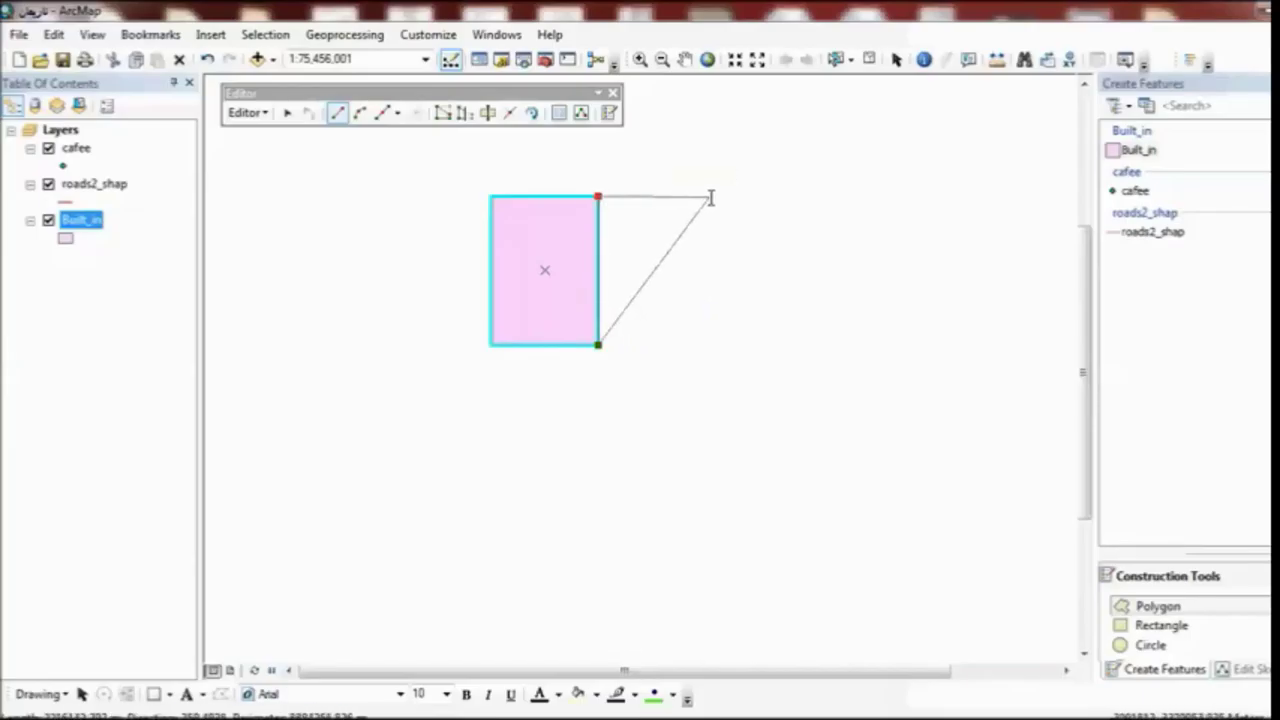
{"action": "left_click", "coordinate": [713, 196]}
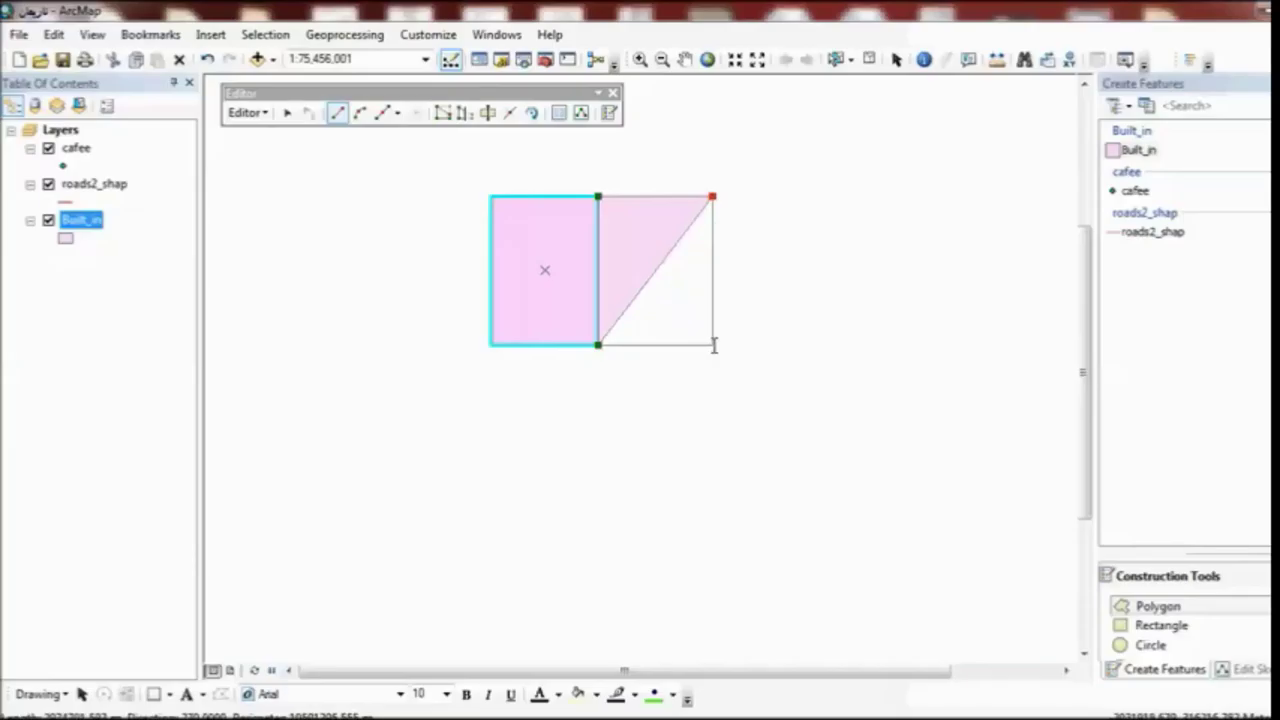
{"action": "double_click", "coordinate": [714, 345]}
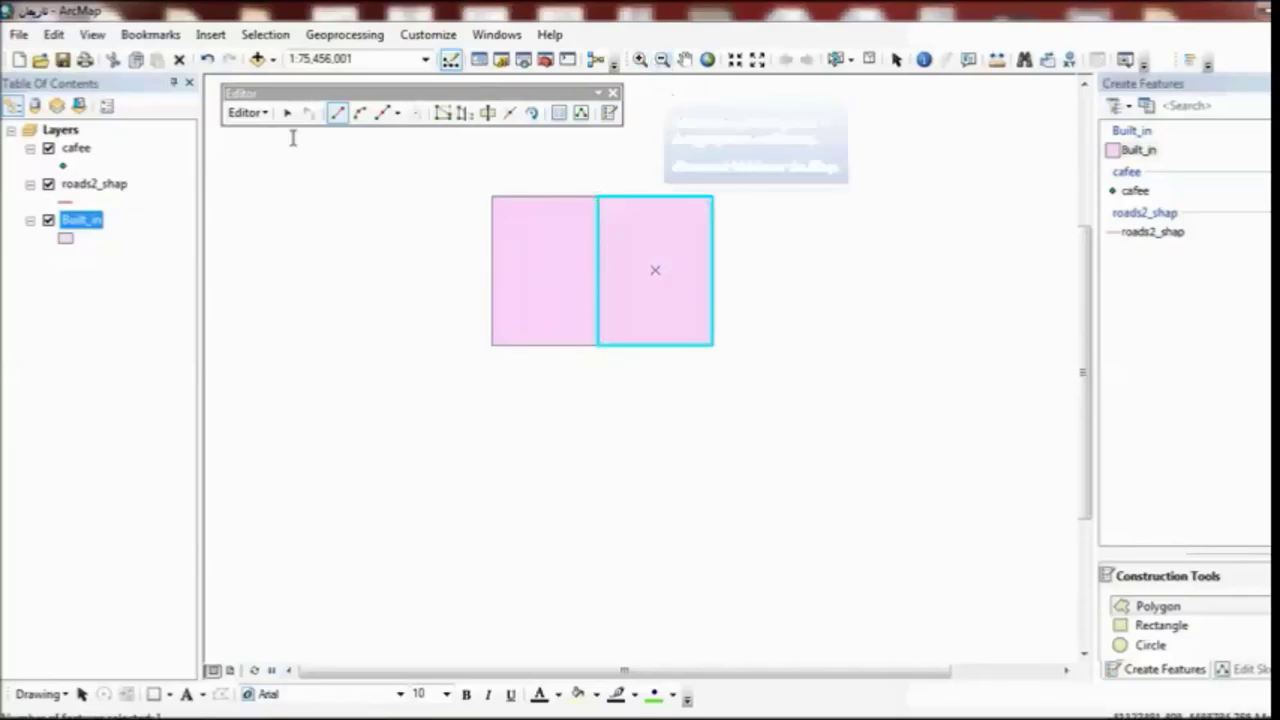
Step: Save the edits and clear the selection of the second rectangle
{"action": "left_click", "coordinate": [262, 114]}
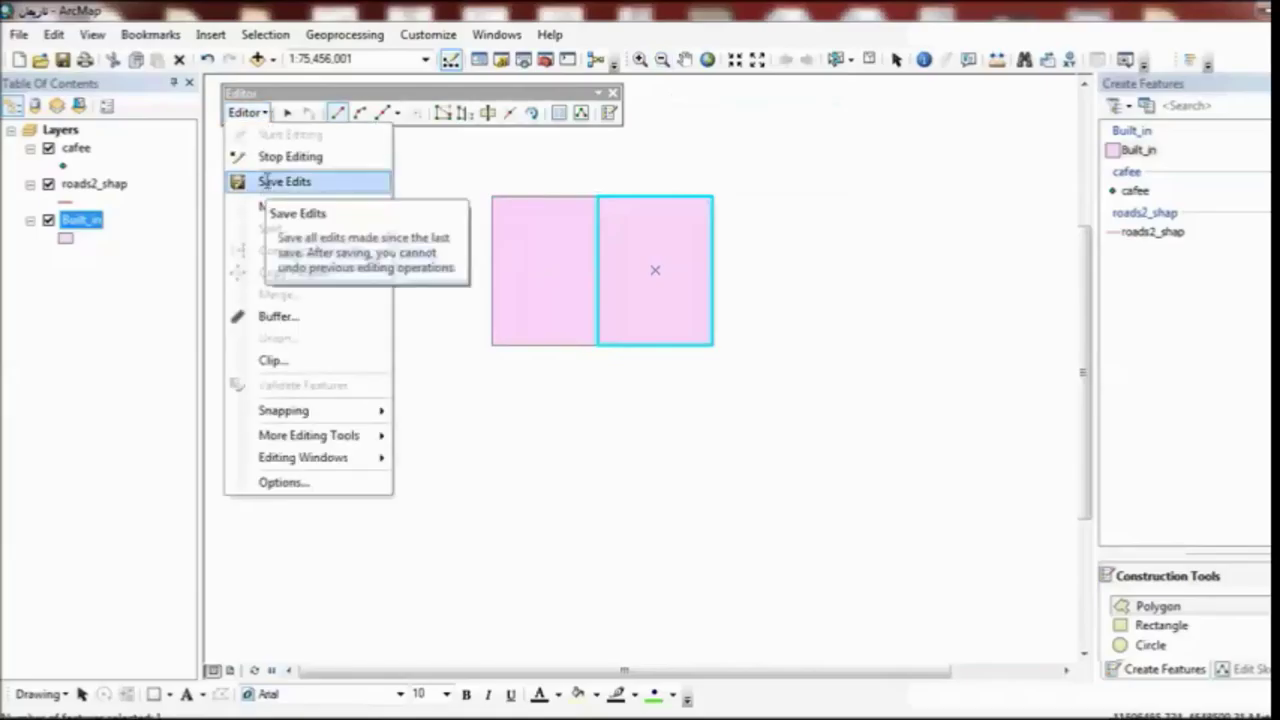
{"action": "left_click", "coordinate": [265, 181]}
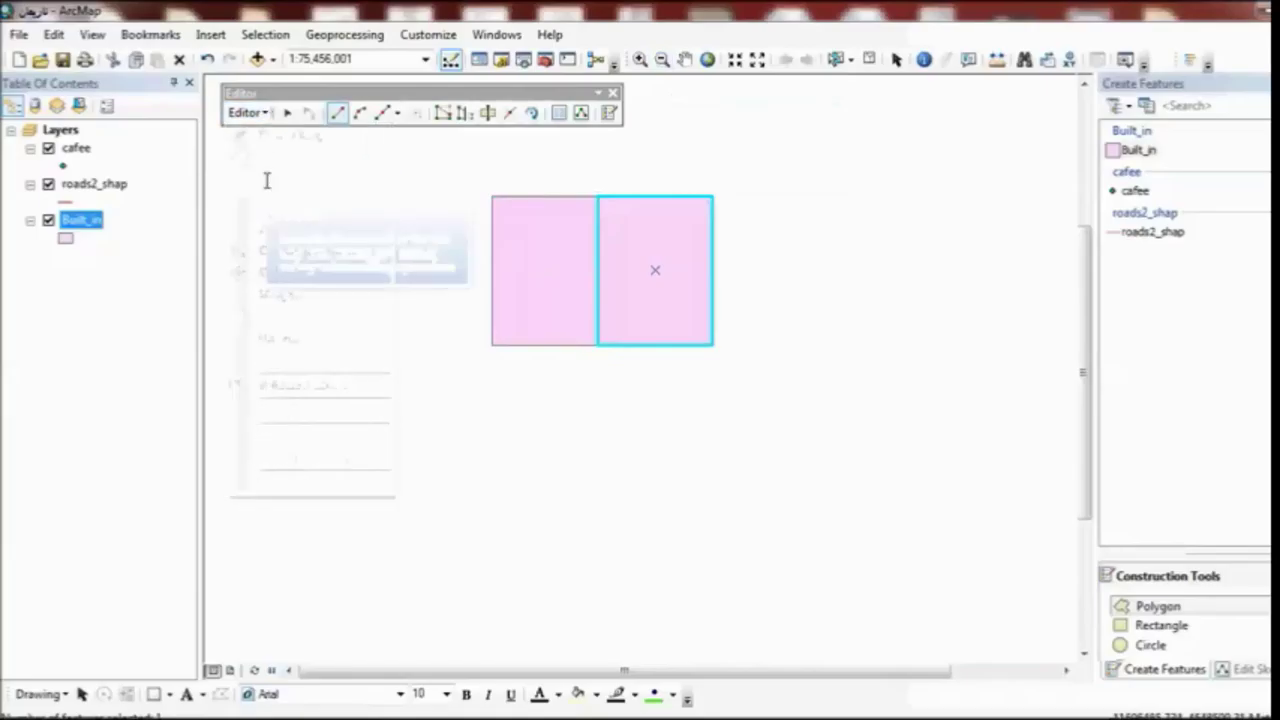
{"action": "left_click", "coordinate": [640, 60]}
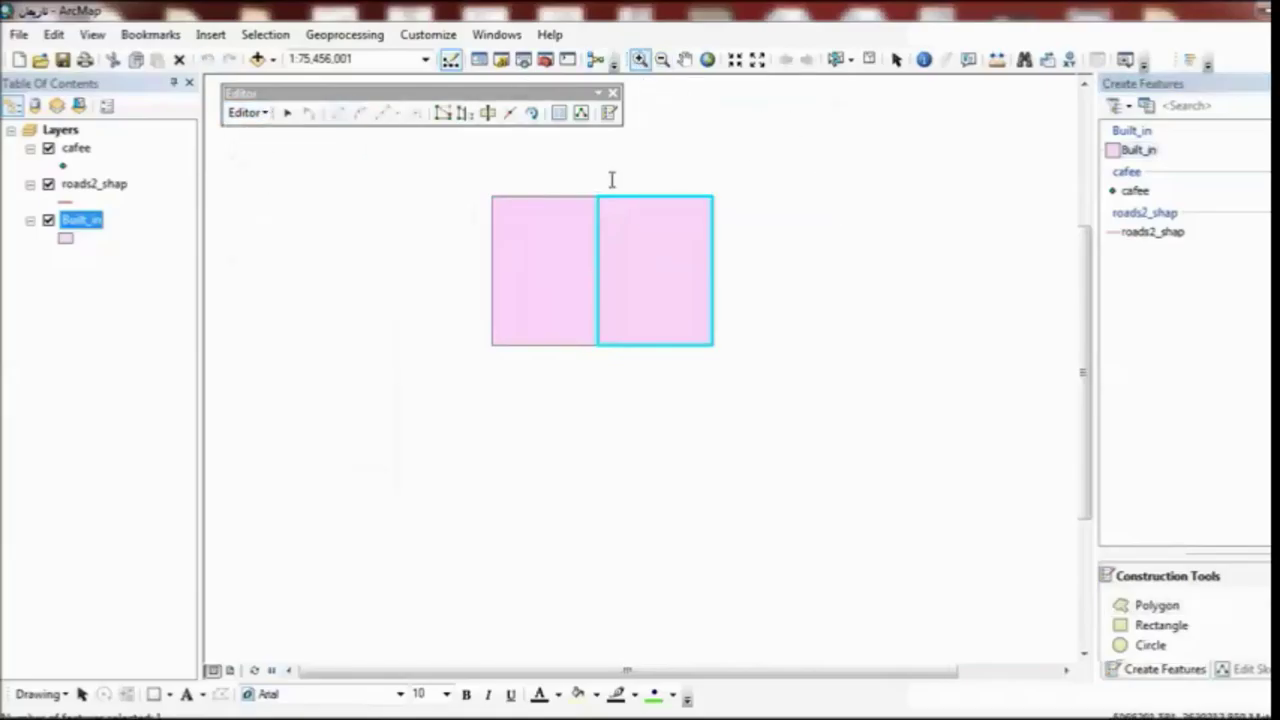
{"action": "left_click", "coordinate": [287, 113]}
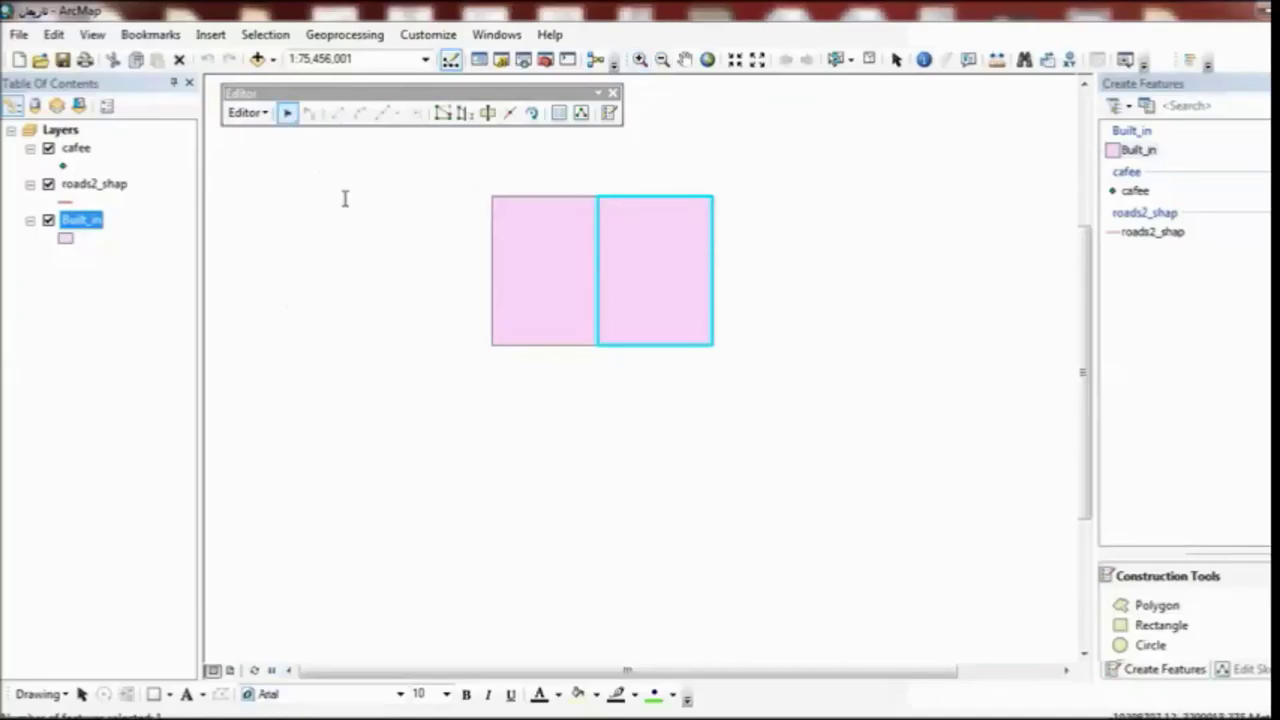
{"action": "left_click", "coordinate": [344, 199]}
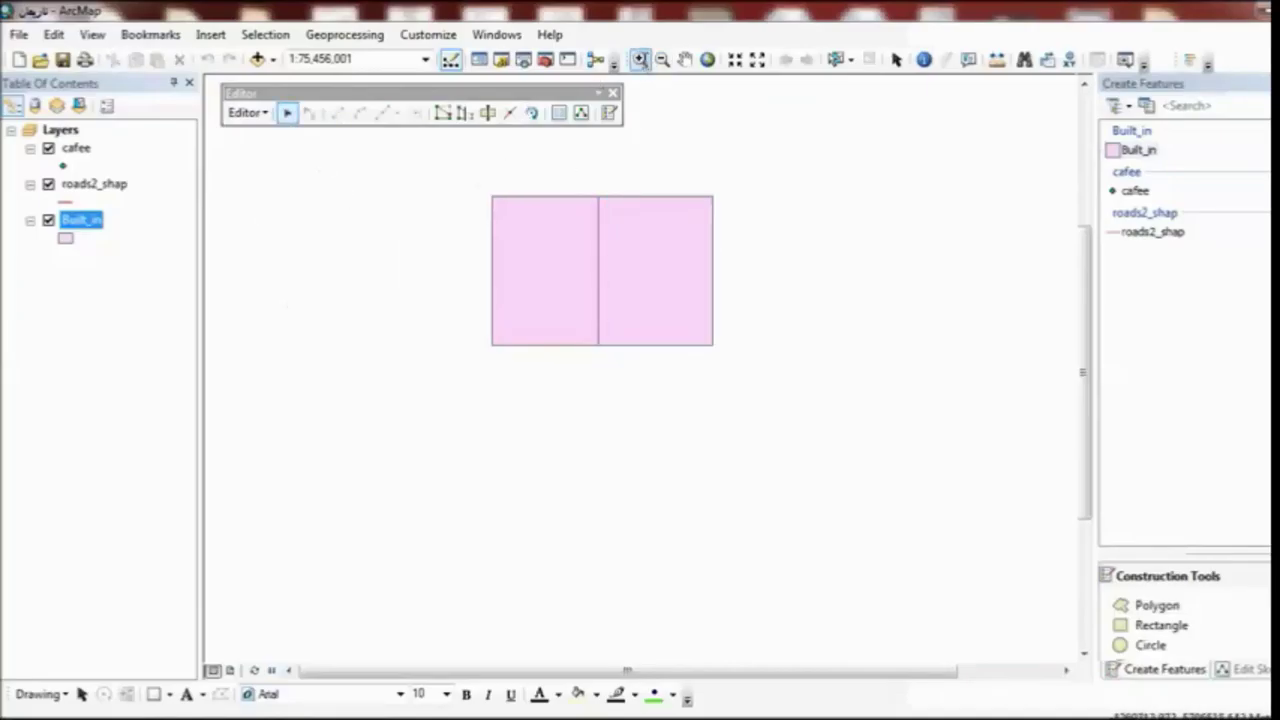
Step: Examine the shared edge of the two rectangles at close range for gaps, and return to the full extent
{"action": "left_click", "coordinate": [640, 58]}
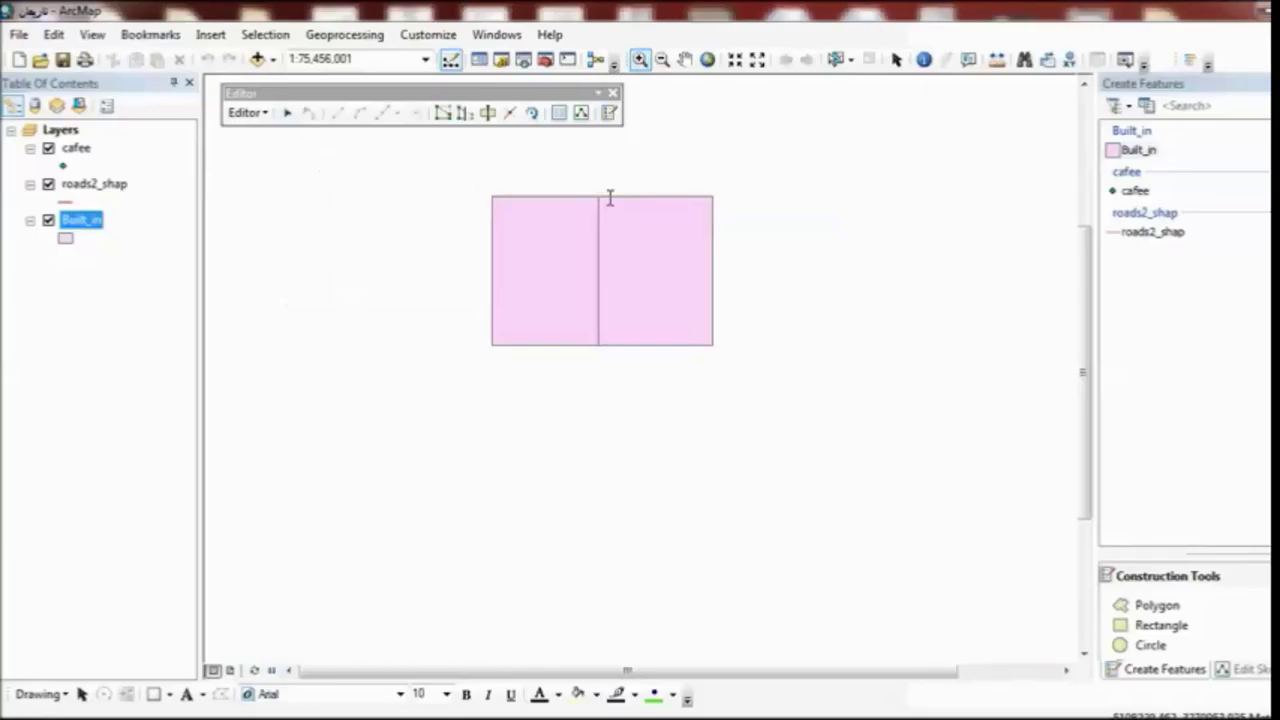
{"action": "left_click_drag", "start_coordinate": [609, 198], "coordinate": [579, 338]}
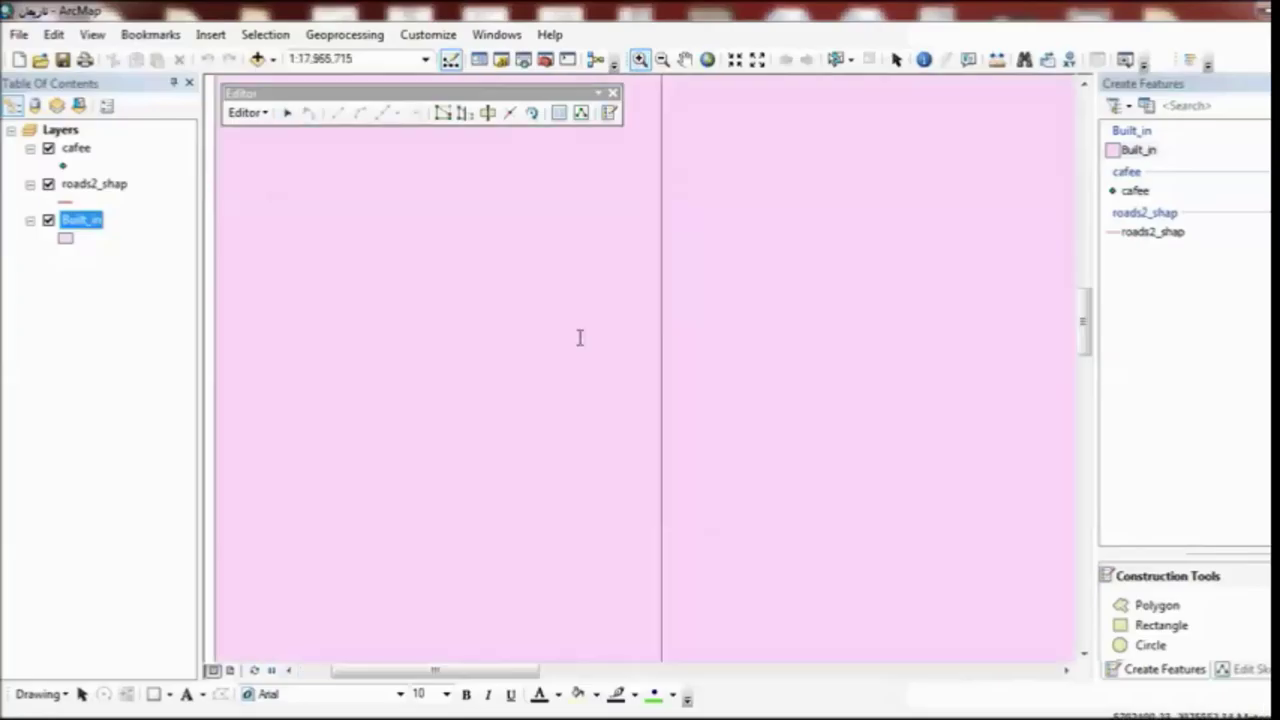
{"action": "left_click", "coordinate": [650, 342]}
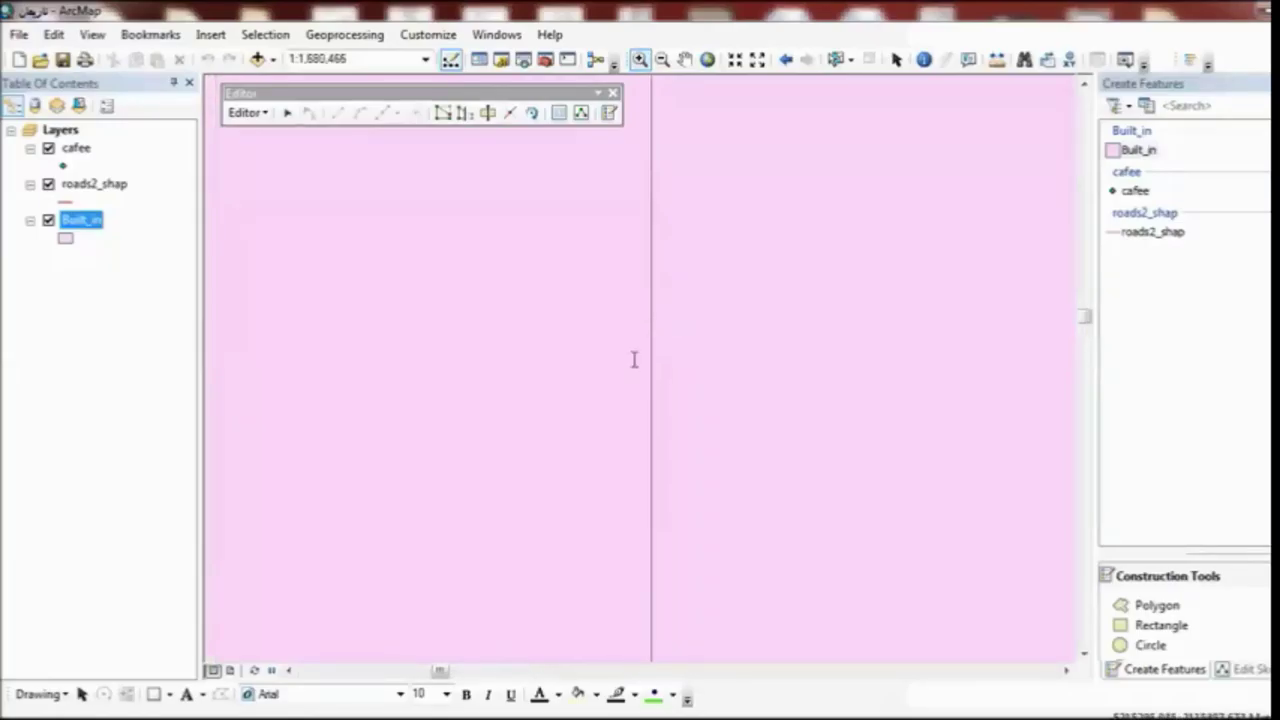
{"action": "left_click", "coordinate": [630, 372]}
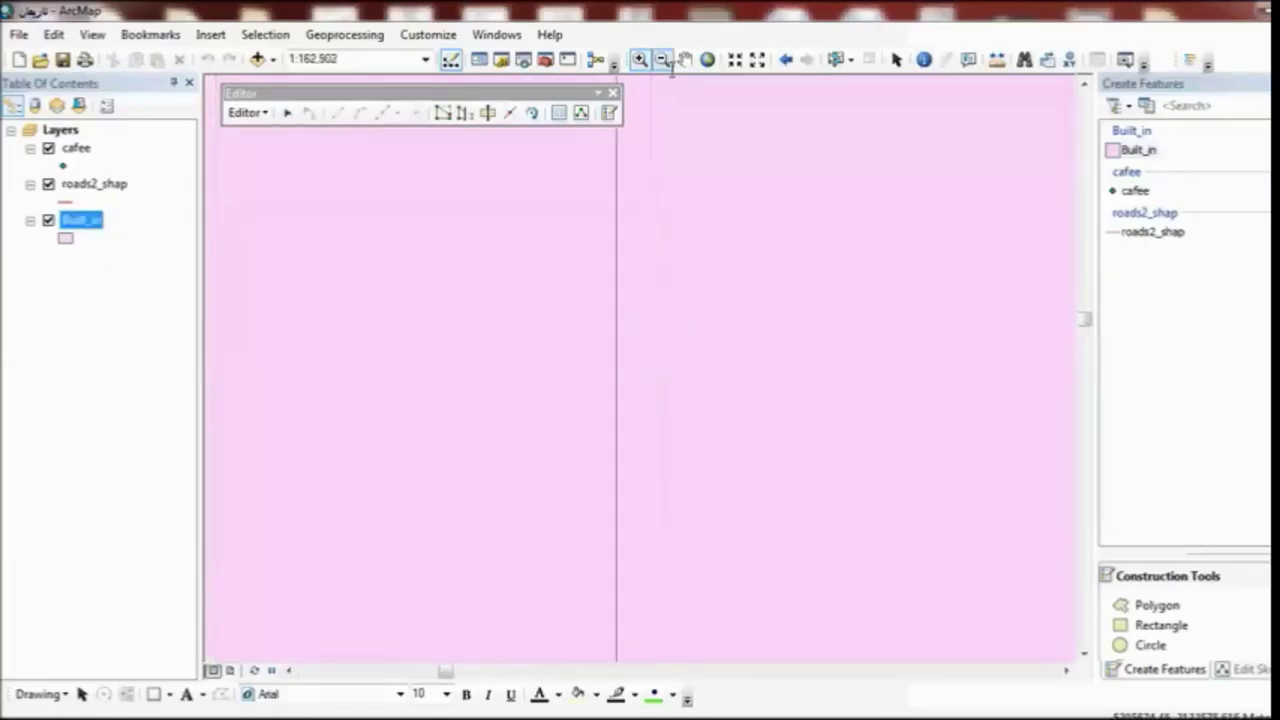
{"action": "left_click", "coordinate": [707, 59]}
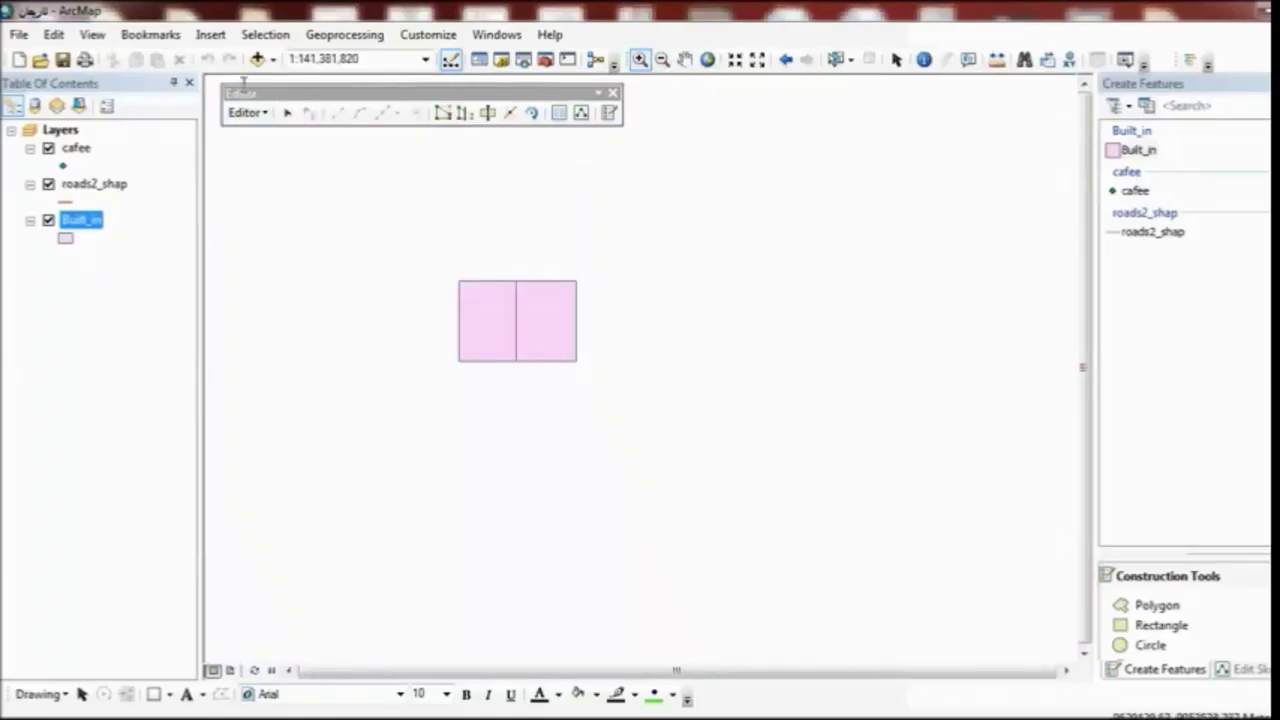
Step: Turn off Show tips in the snapping options and accept the change
{"action": "left_click", "coordinate": [246, 113]}
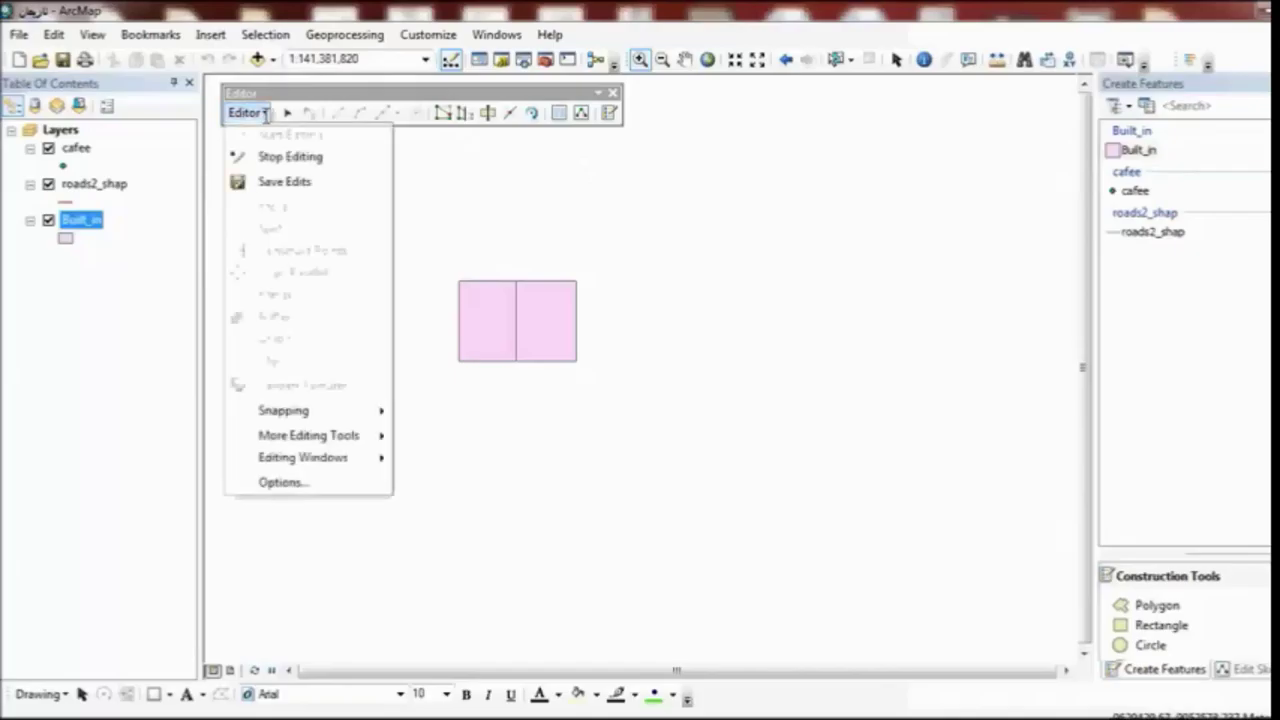
{"action": "mouse_move", "coordinate": [329, 411]}
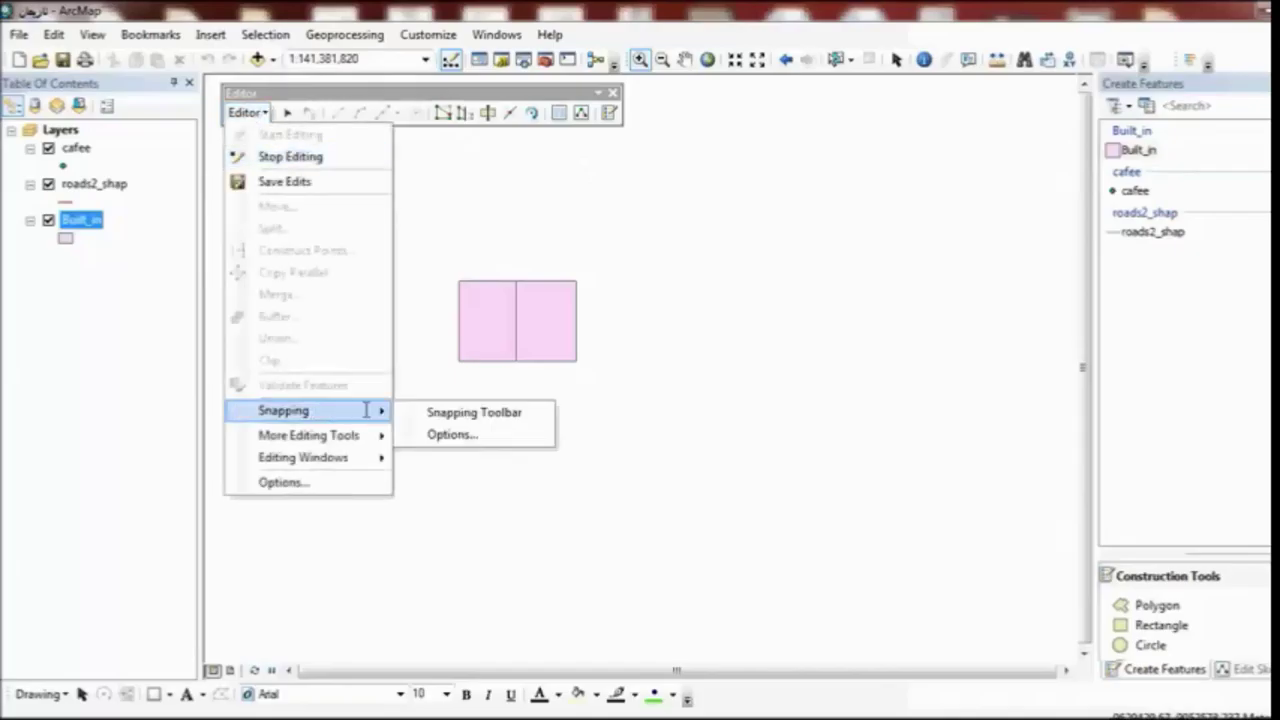
{"action": "left_click", "coordinate": [436, 433]}
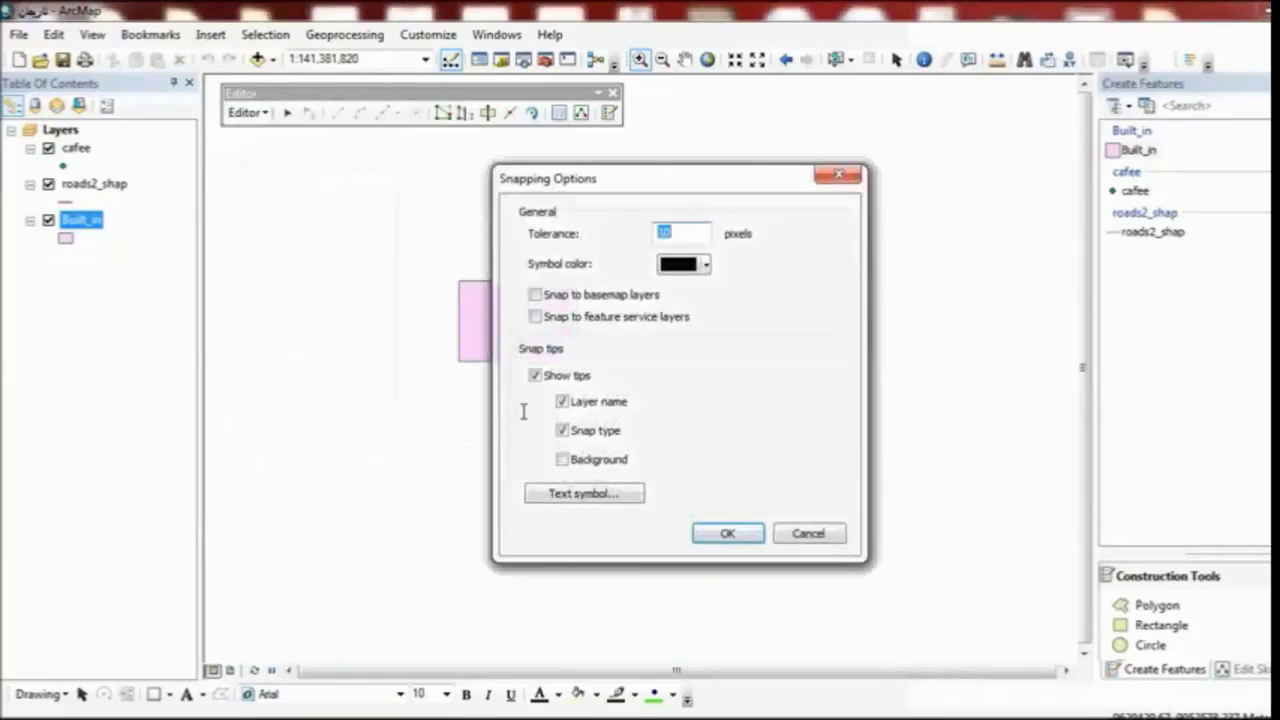
{"action": "left_click", "coordinate": [536, 377]}
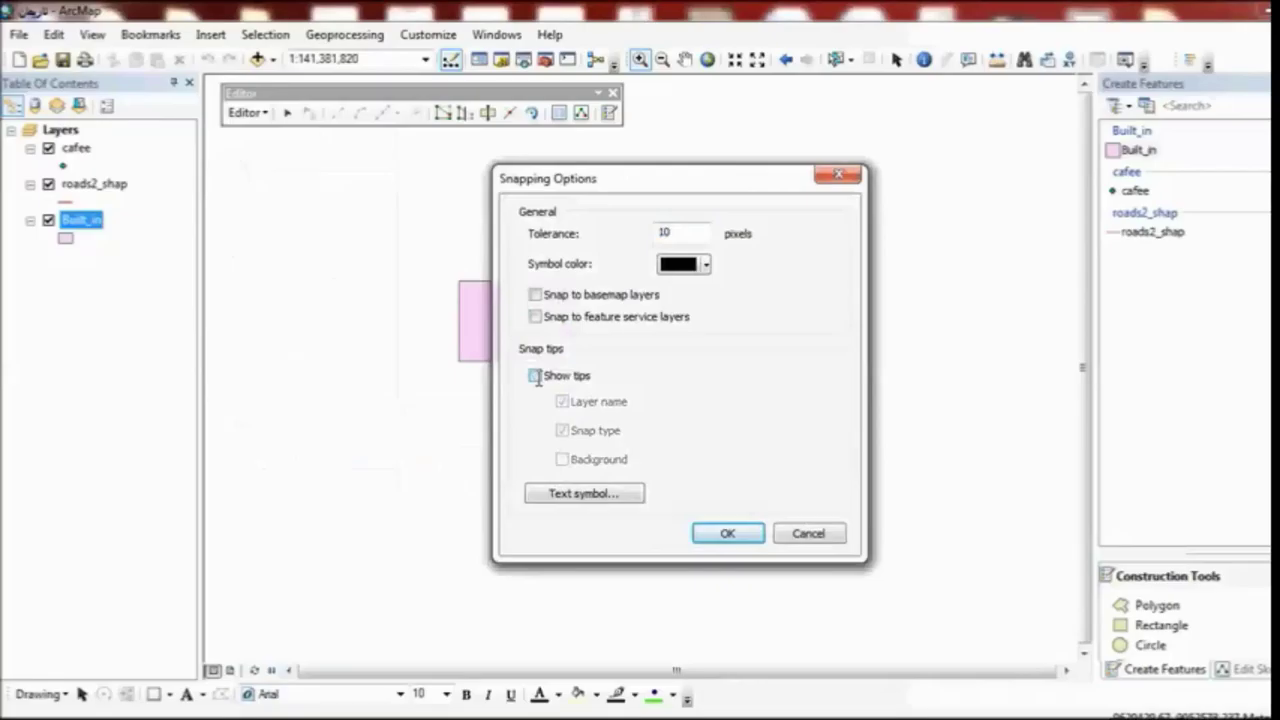
{"action": "left_click", "coordinate": [536, 377]}
{"action": "left_click", "coordinate": [536, 377]}
{"action": "left_click", "coordinate": [722, 532]}
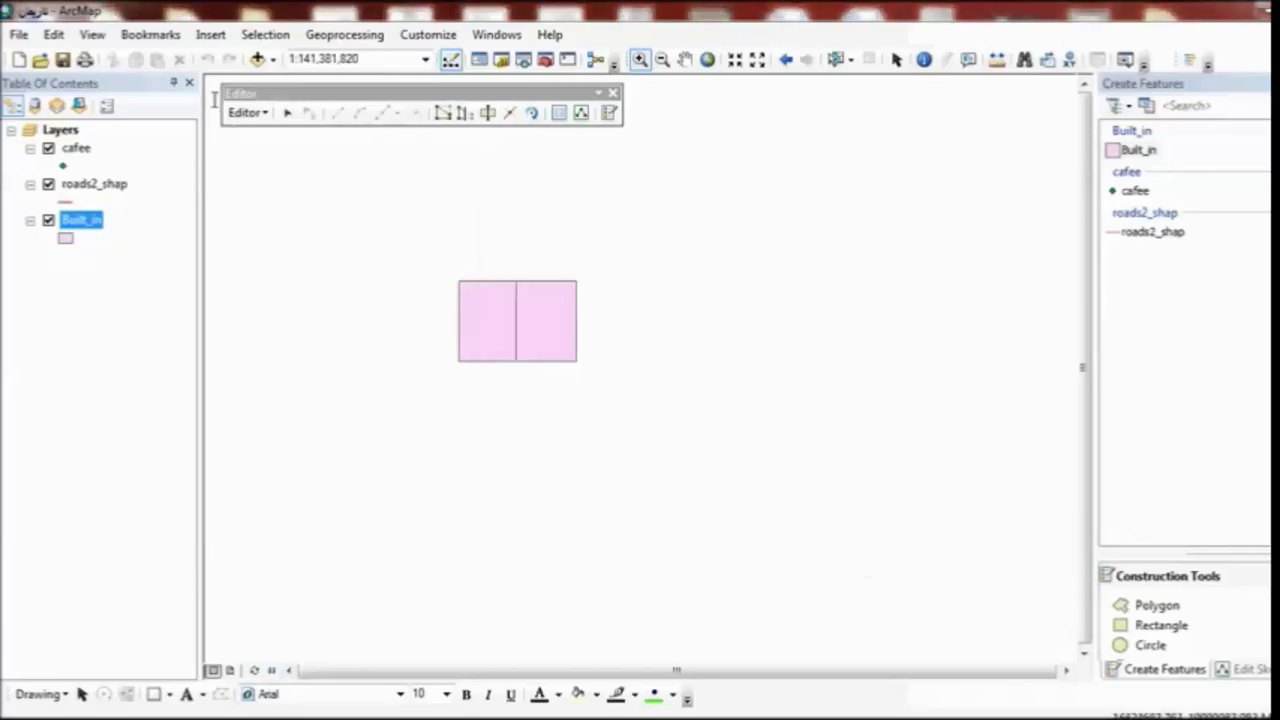
Step: Disable "Use symbolized feature during editing" and "Show warnings and information on start editing" in the general editing options
{"action": "left_click", "coordinate": [245, 112]}
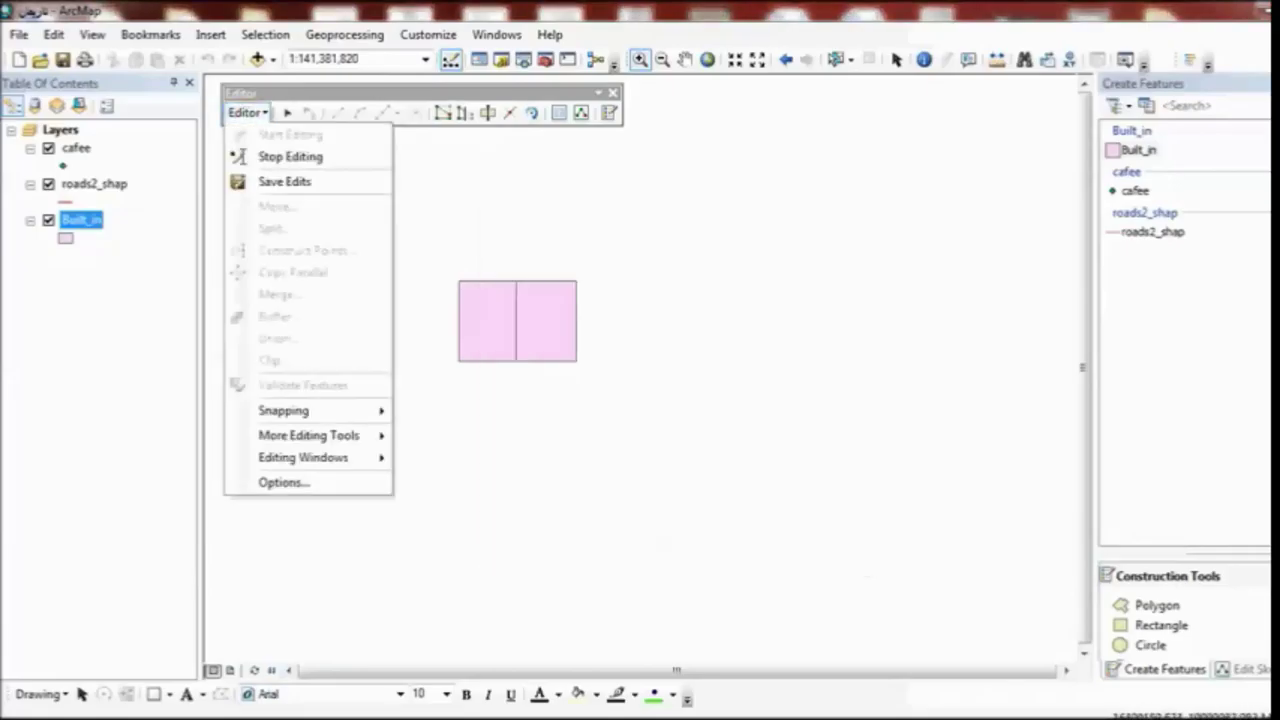
{"action": "left_click", "coordinate": [285, 481]}
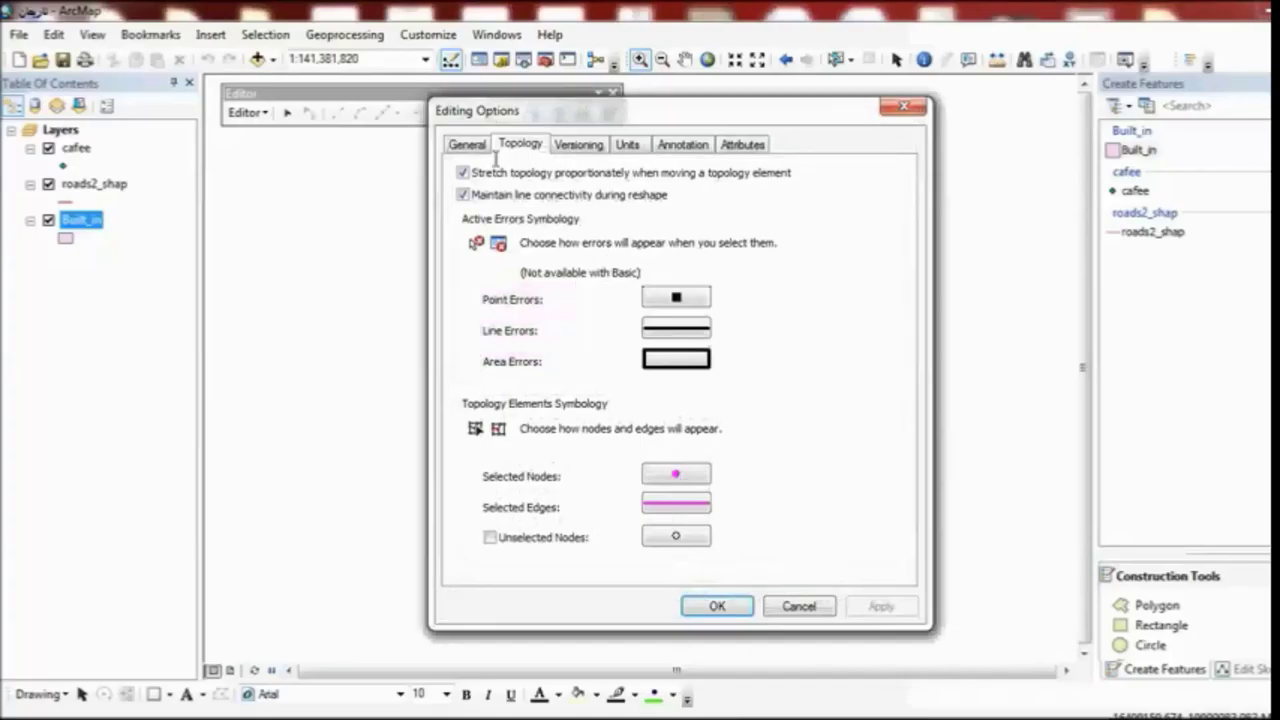
{"action": "left_click", "coordinate": [482, 148]}
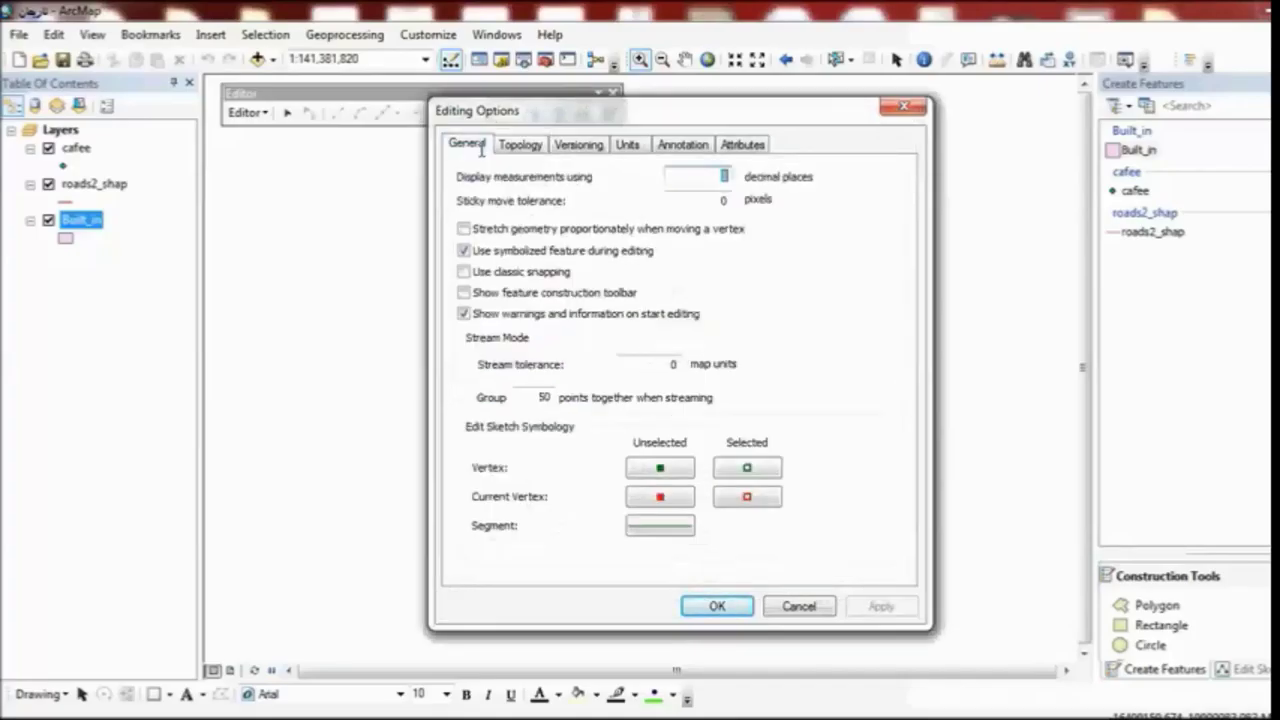
{"action": "left_click", "coordinate": [464, 313]}
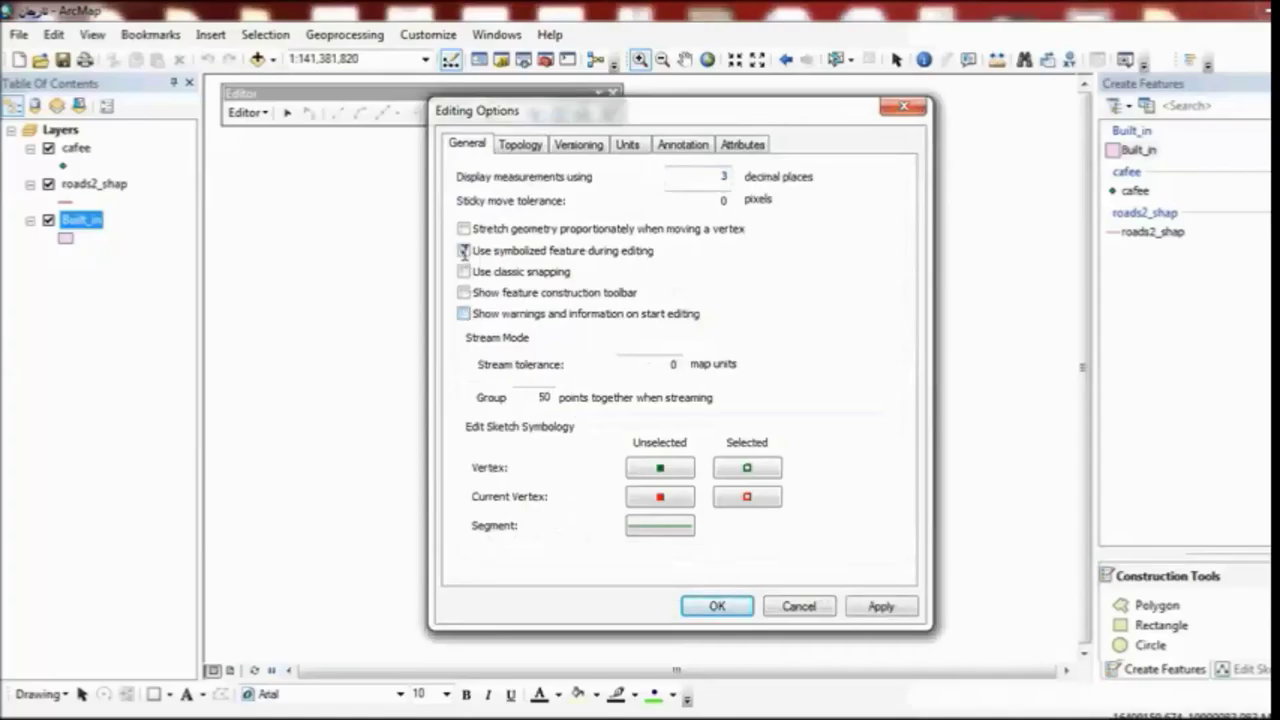
{"action": "left_click", "coordinate": [464, 251]}
{"action": "left_click", "coordinate": [880, 604]}
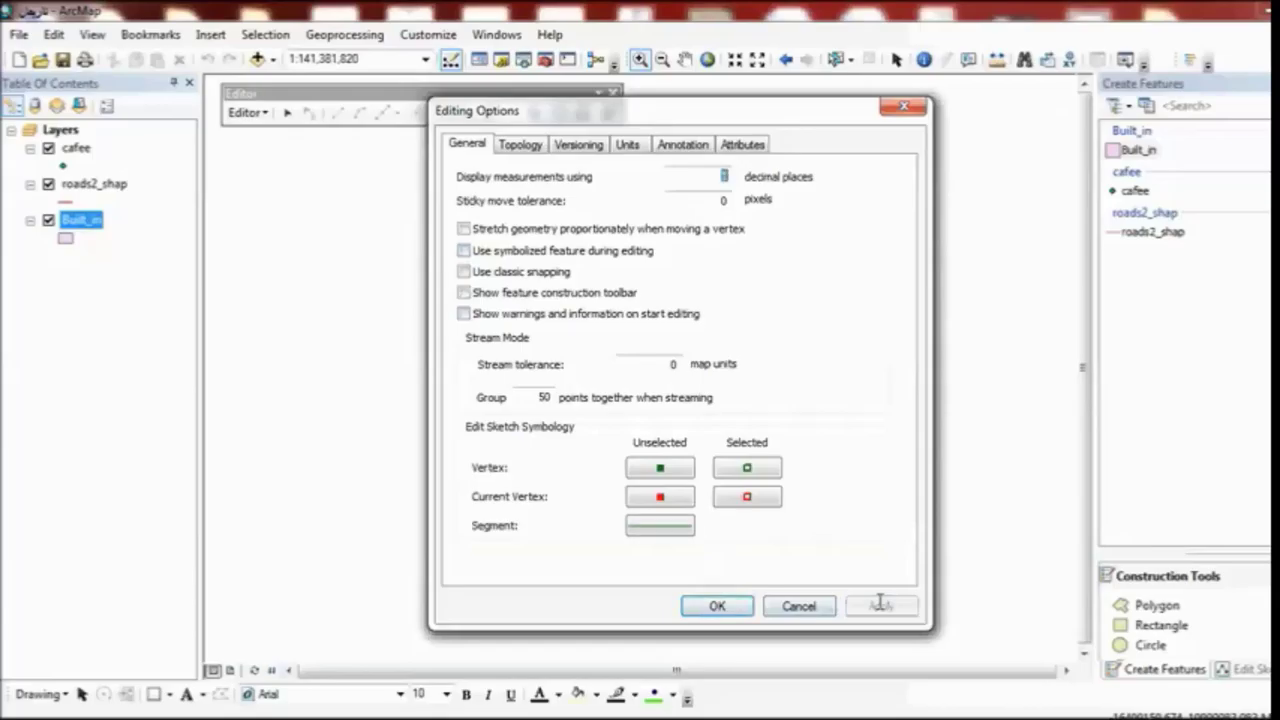
{"action": "left_click", "coordinate": [730, 605]}
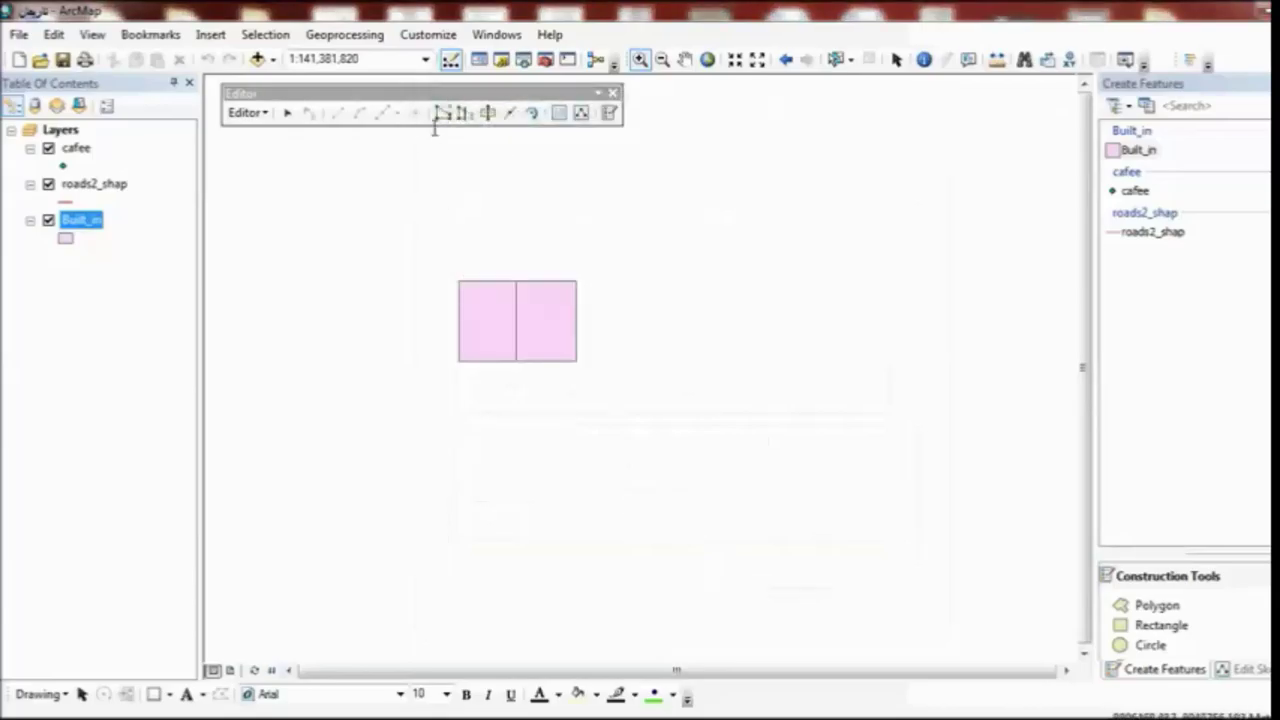
Step: Draw a four-cornered Built_in polygon about 4,680 km wide and slightly taller than wide, to the right of the two adjoining rectangles
{"action": "left_click", "coordinate": [287, 112]}
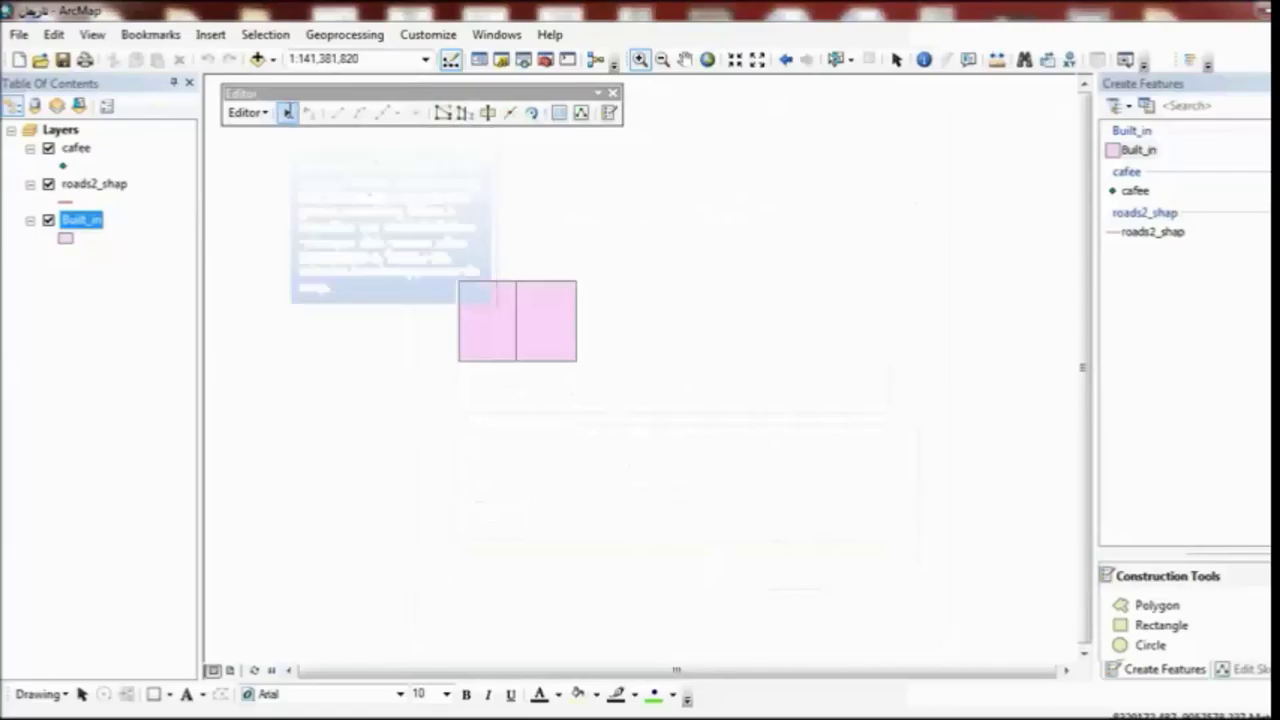
{"action": "left_click", "coordinate": [1150, 149]}
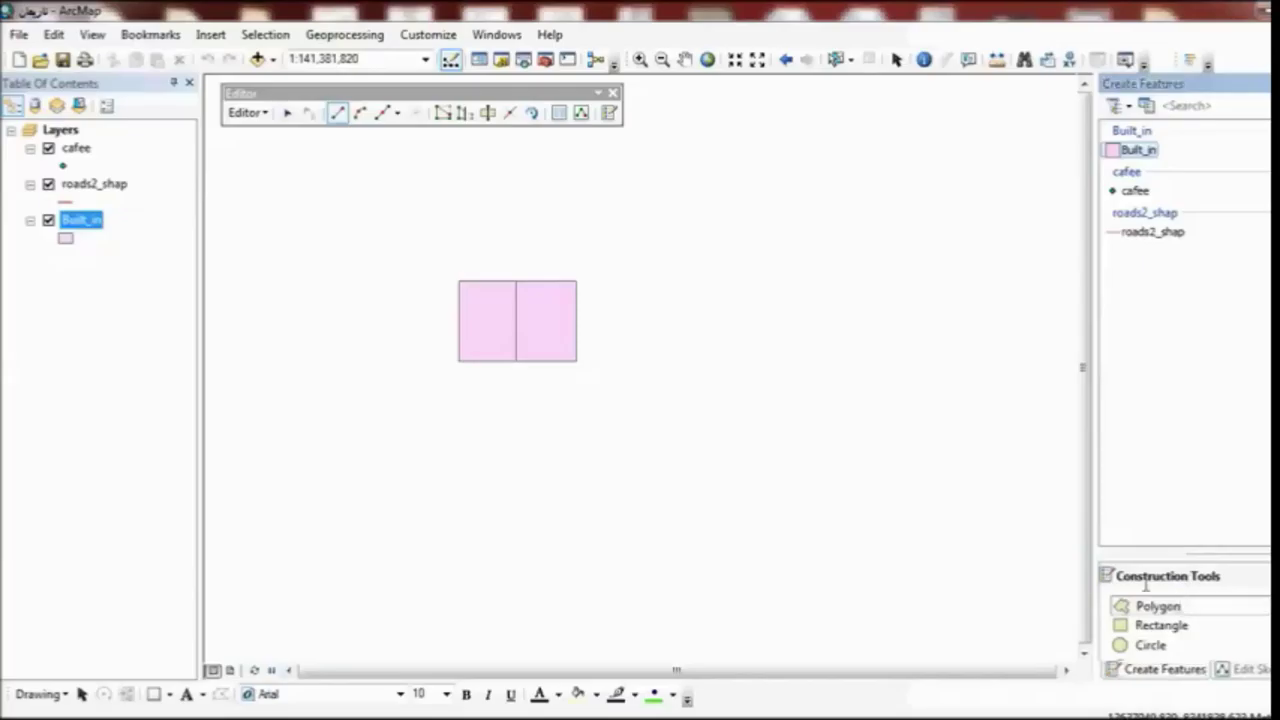
{"action": "left_click", "coordinate": [662, 224]}
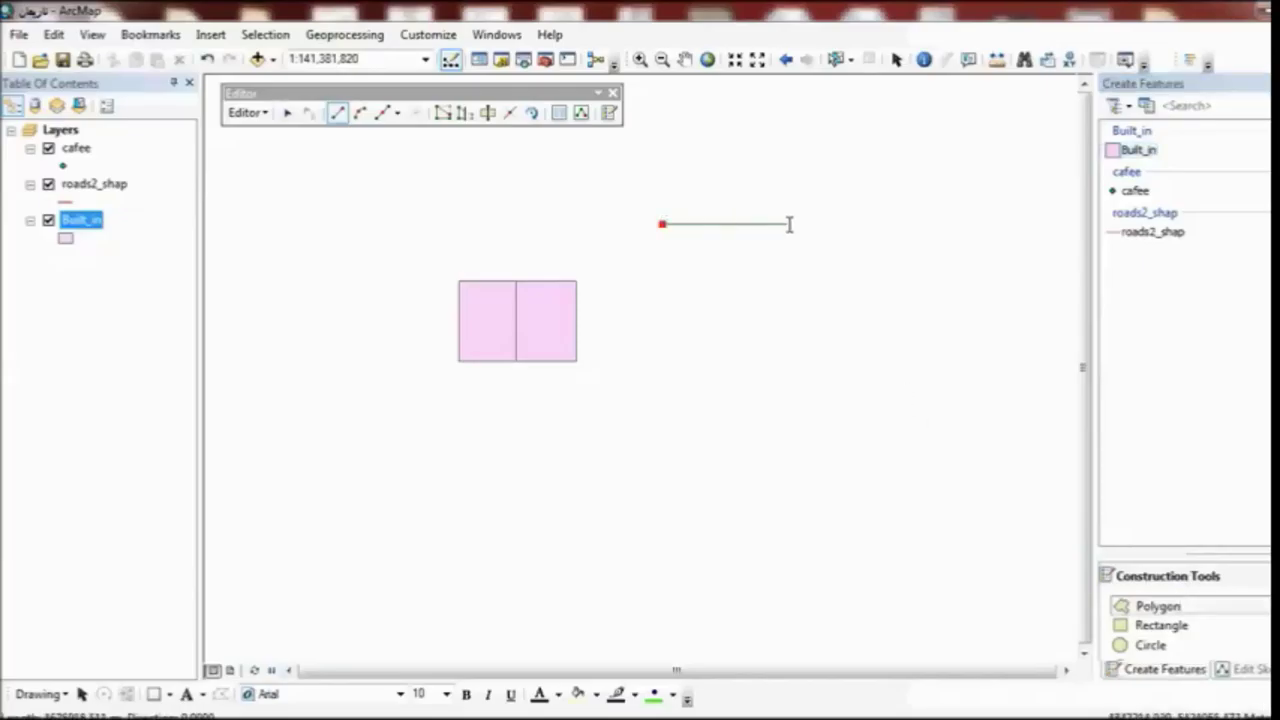
{"action": "left_click", "coordinate": [789, 224]}
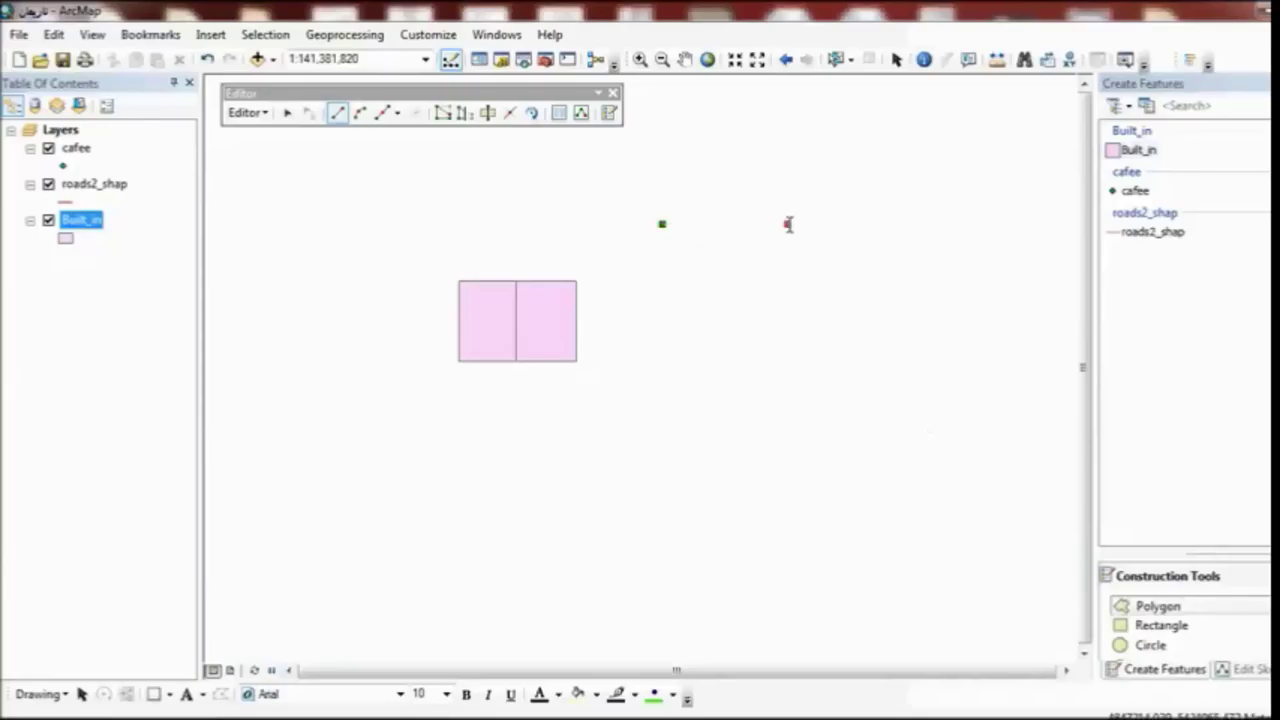
{"action": "left_click", "coordinate": [789, 362]}
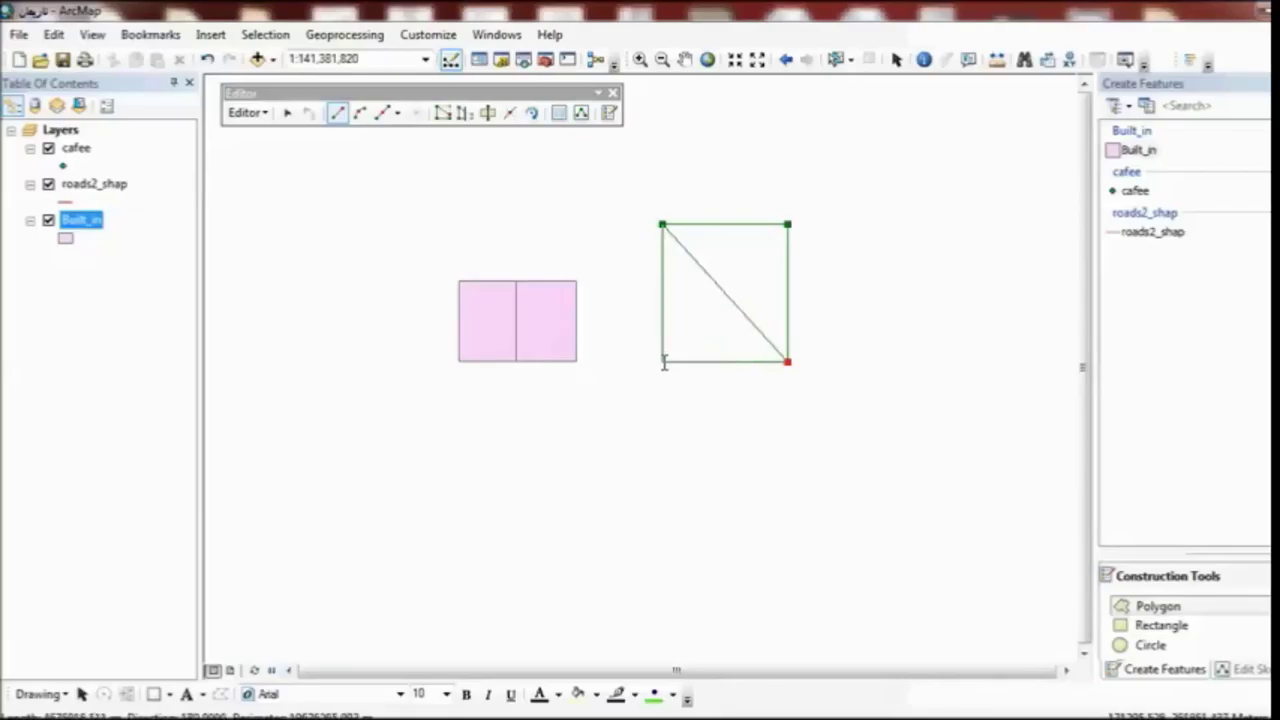
{"action": "double_click", "coordinate": [664, 362]}
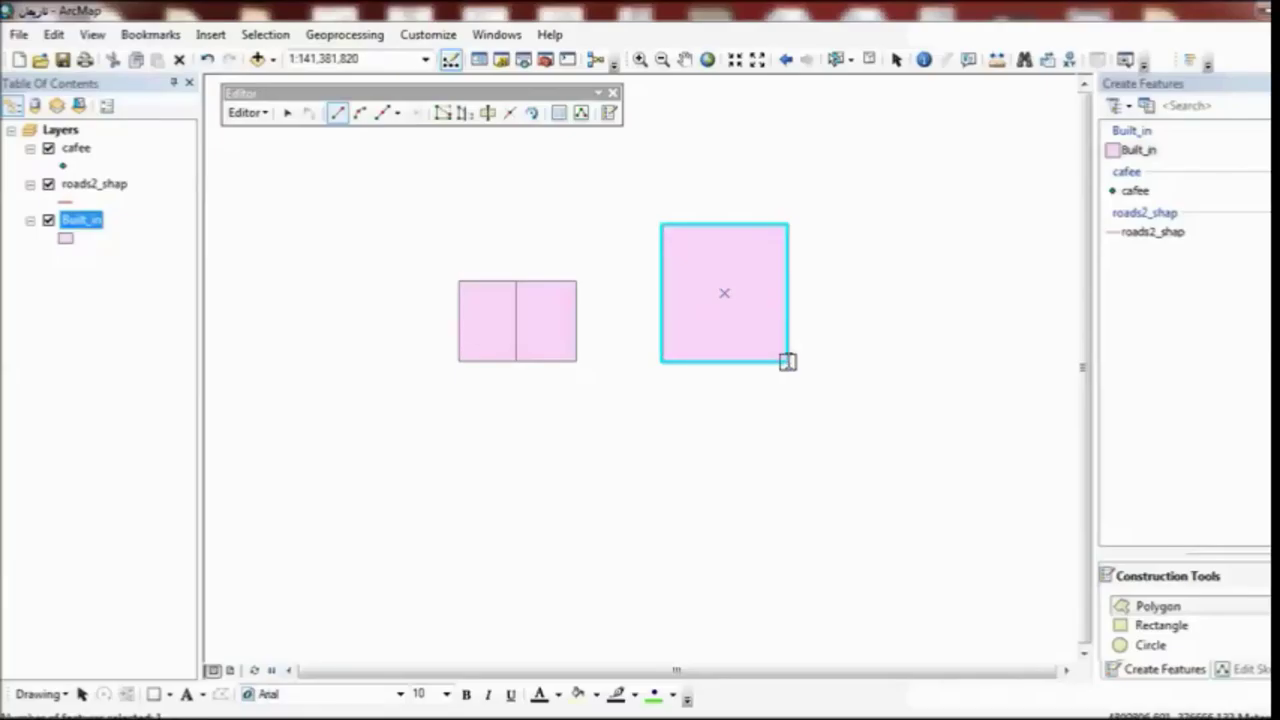
Step: Draw a four-cornered Built_in polygon from the large rectangle's upper-right corner, extending slightly below its lower edge and leaving its lower-right corner unsnapped
{"action": "left_click", "coordinate": [788, 224]}
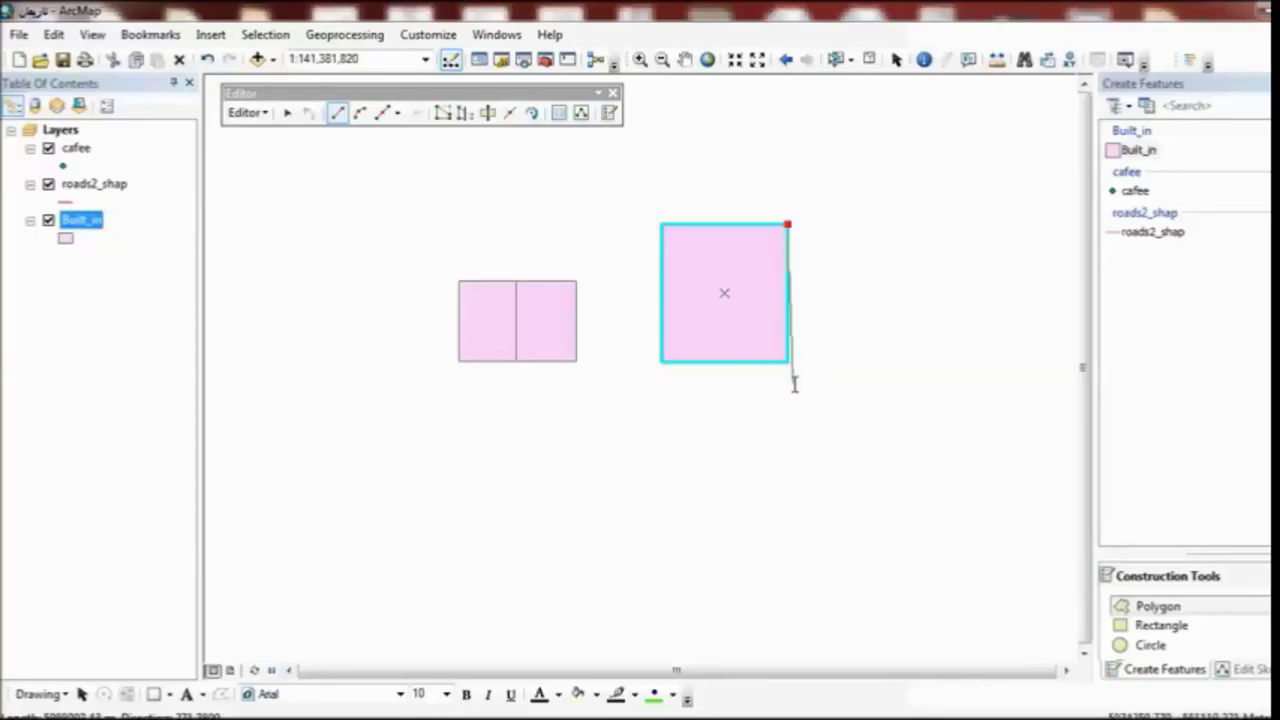
{"action": "left_click", "coordinate": [793, 386]}
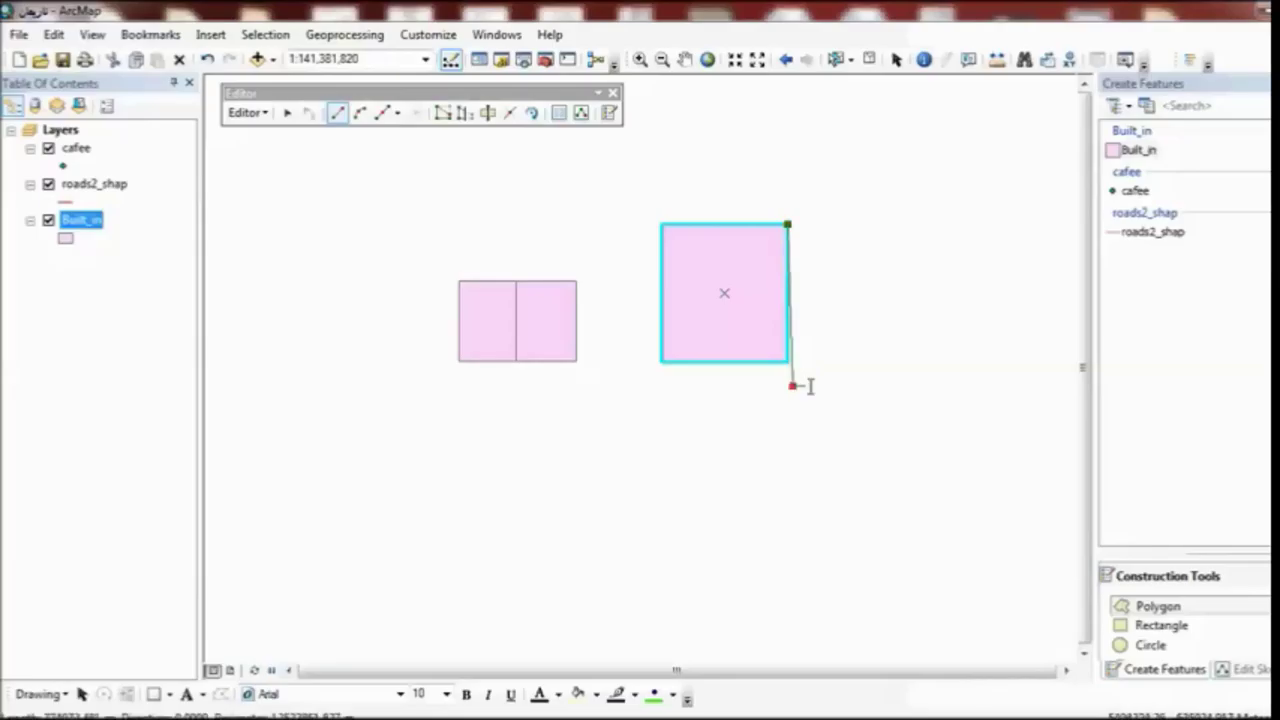
{"action": "left_click", "coordinate": [909, 392]}
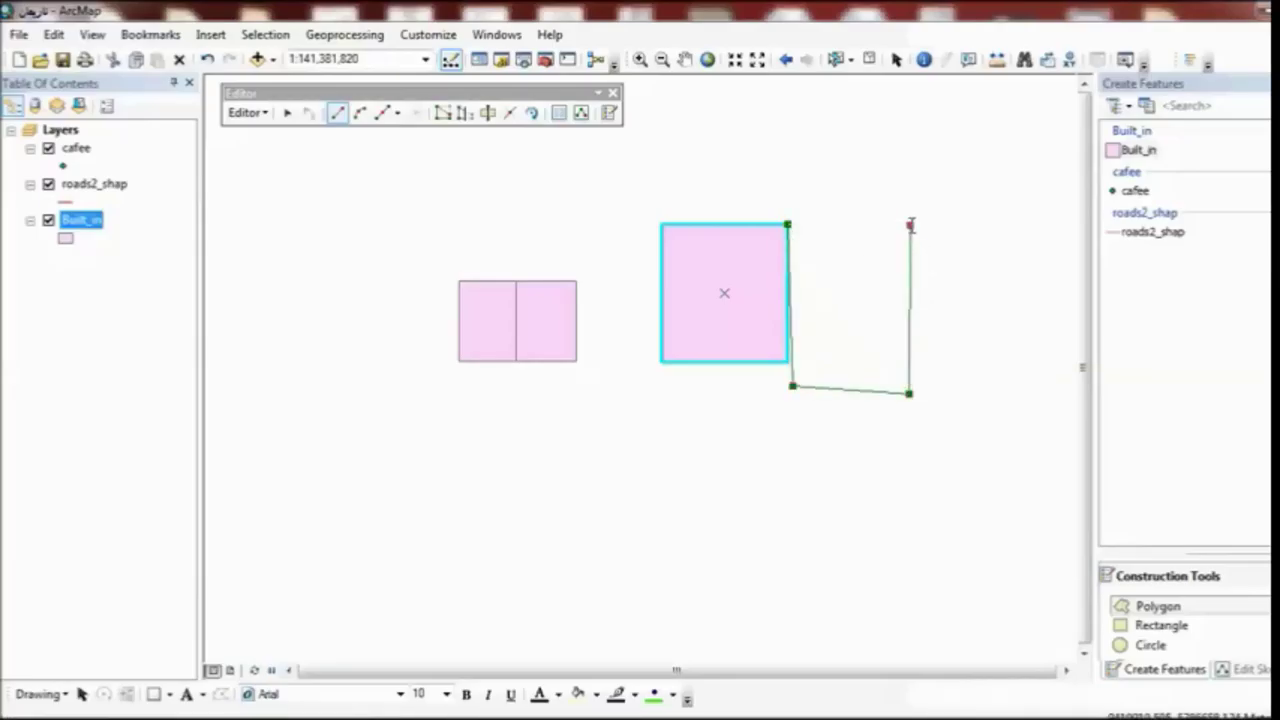
{"action": "double_click", "coordinate": [911, 224]}
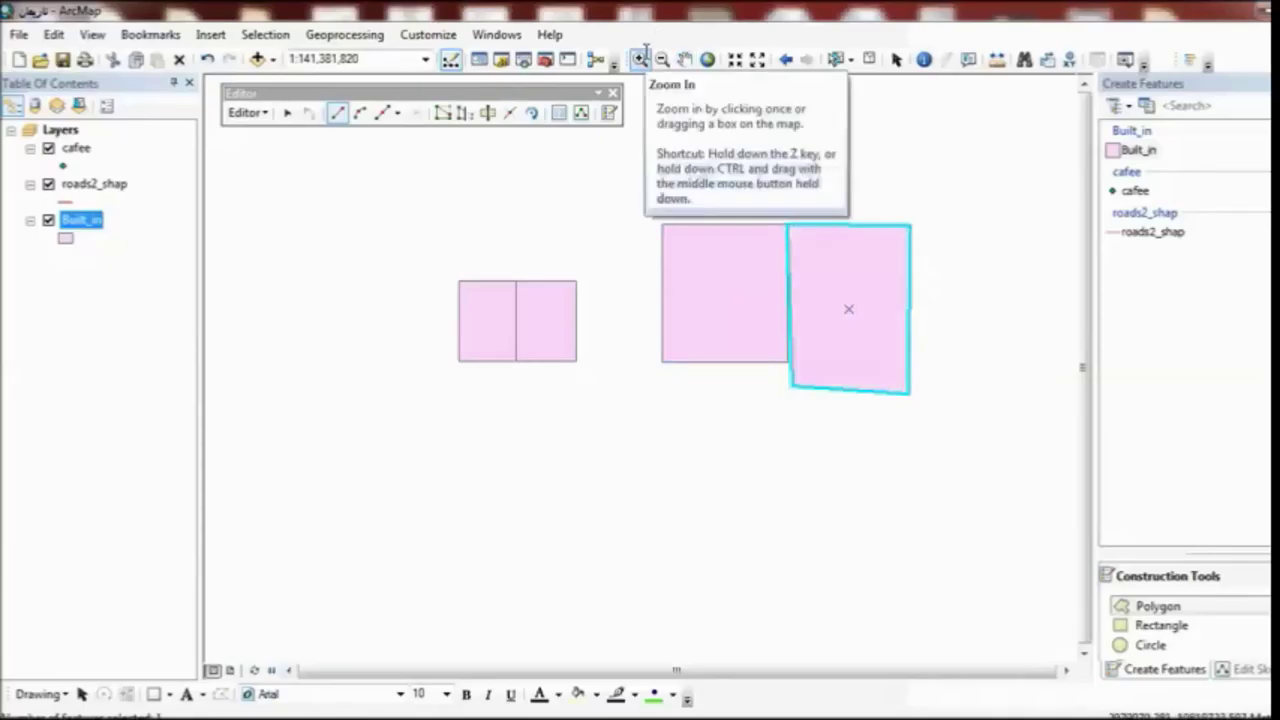
Step: Clear the selection and examine the boundary between the two new polygons at close range for gaps
{"action": "left_click", "coordinate": [287, 112]}
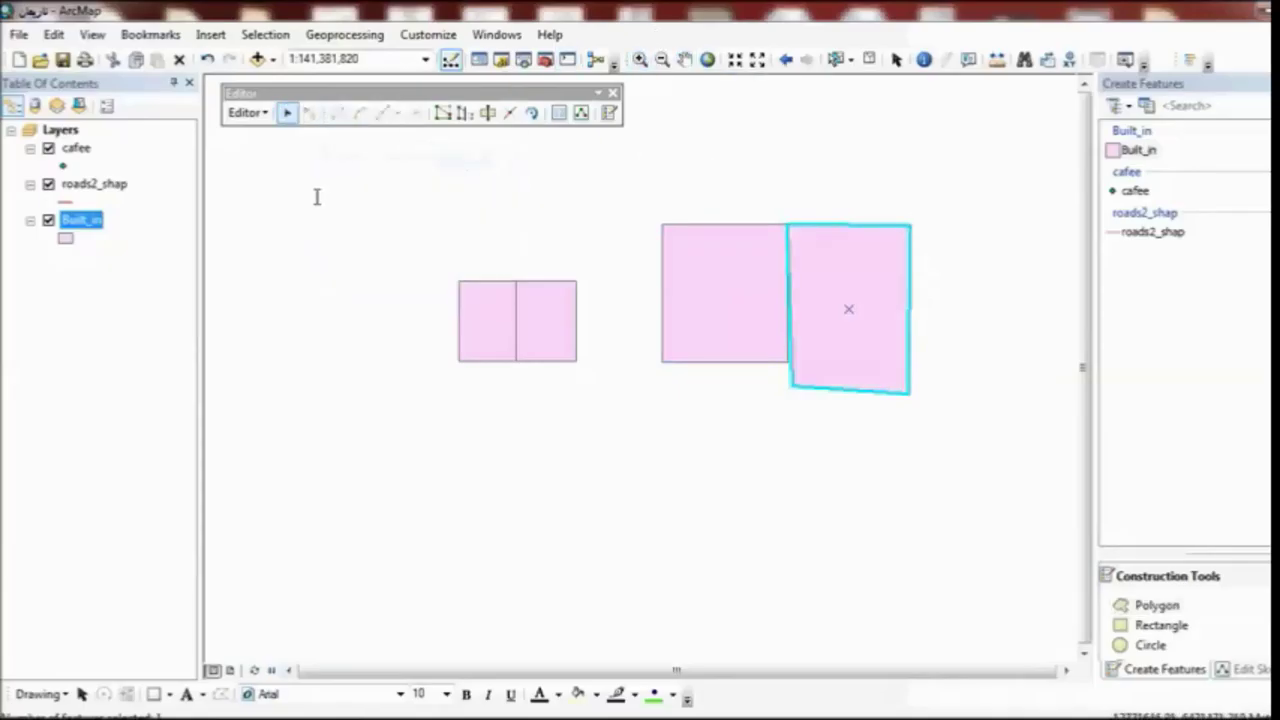
{"action": "left_click", "coordinate": [317, 197]}
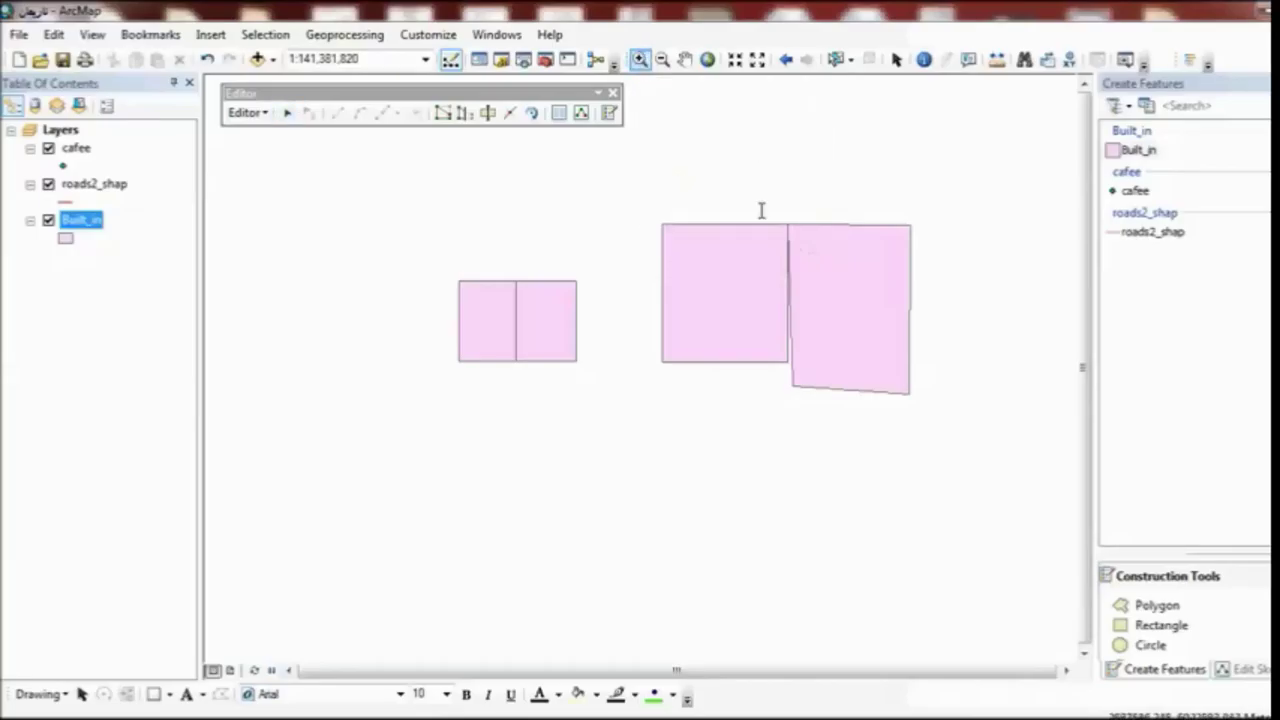
{"action": "left_click_drag", "start_coordinate": [800, 232], "coordinate": [759, 326]}
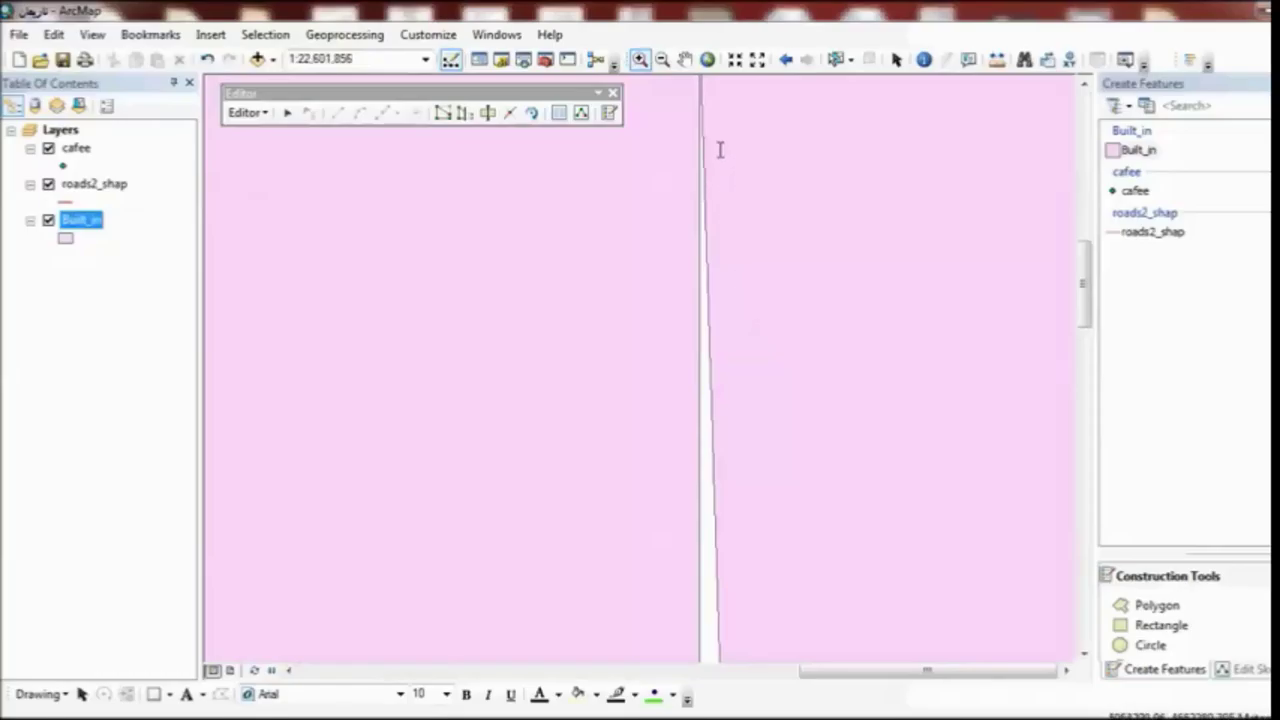
{"action": "left_click_drag", "start_coordinate": [714, 100], "coordinate": [658, 227]}
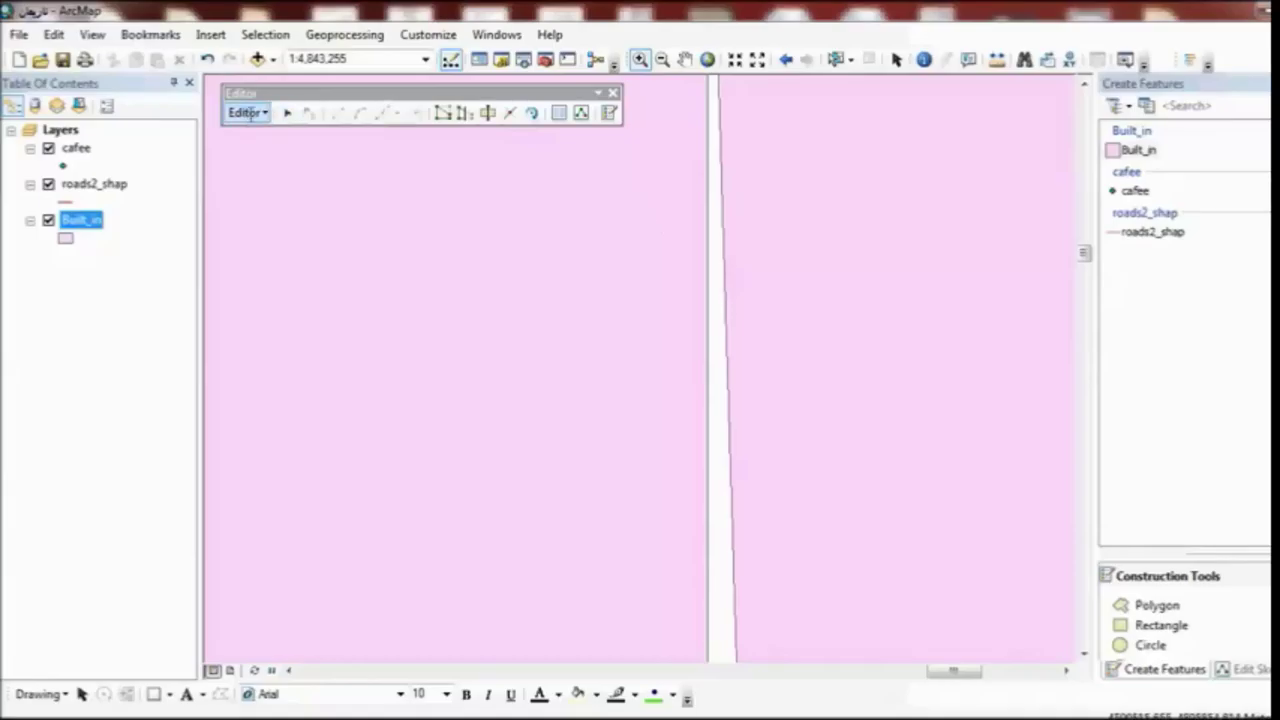
Step: Turn on Show tips in the snapping options and accept the change
{"action": "left_click", "coordinate": [250, 112]}
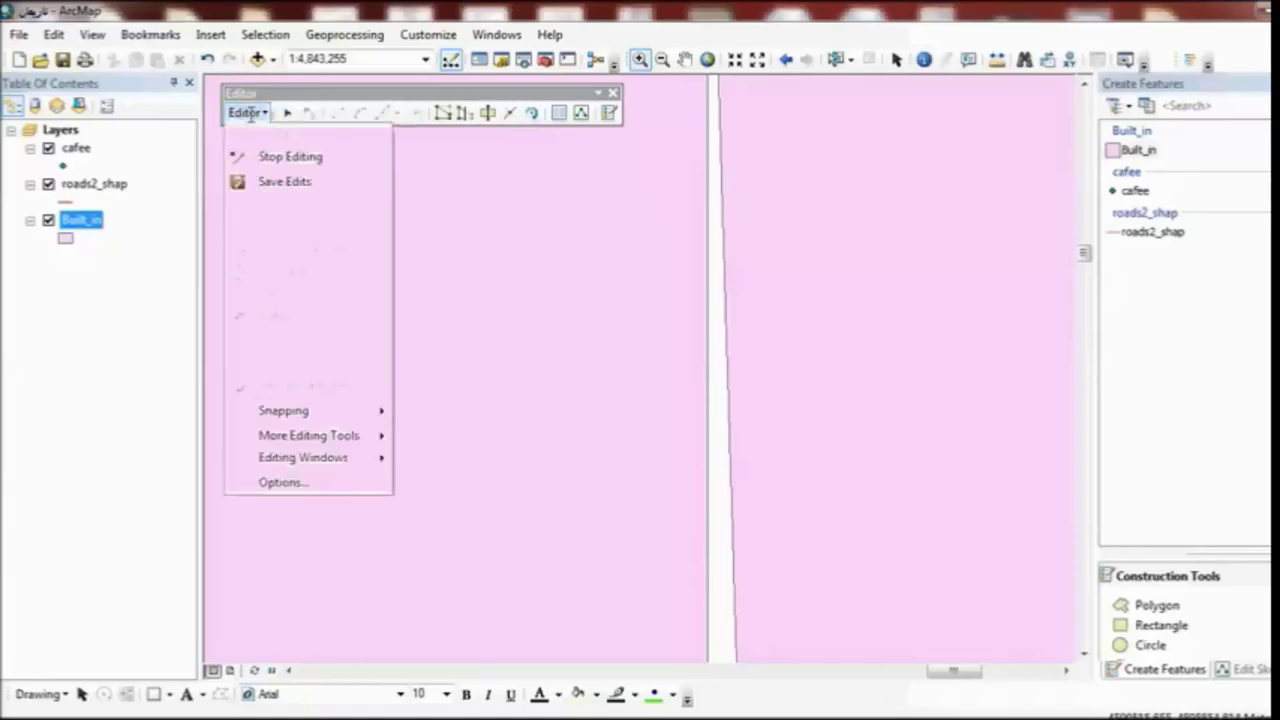
{"action": "mouse_move", "coordinate": [324, 406]}
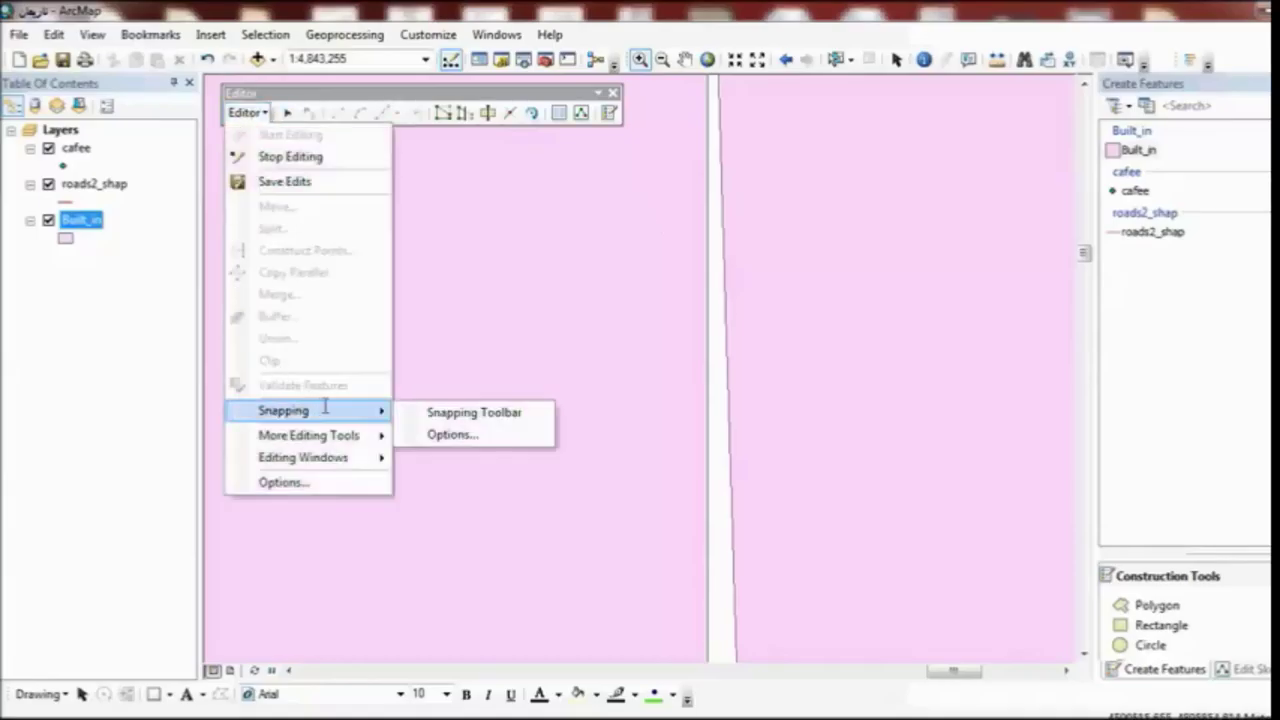
{"action": "left_click", "coordinate": [471, 437]}
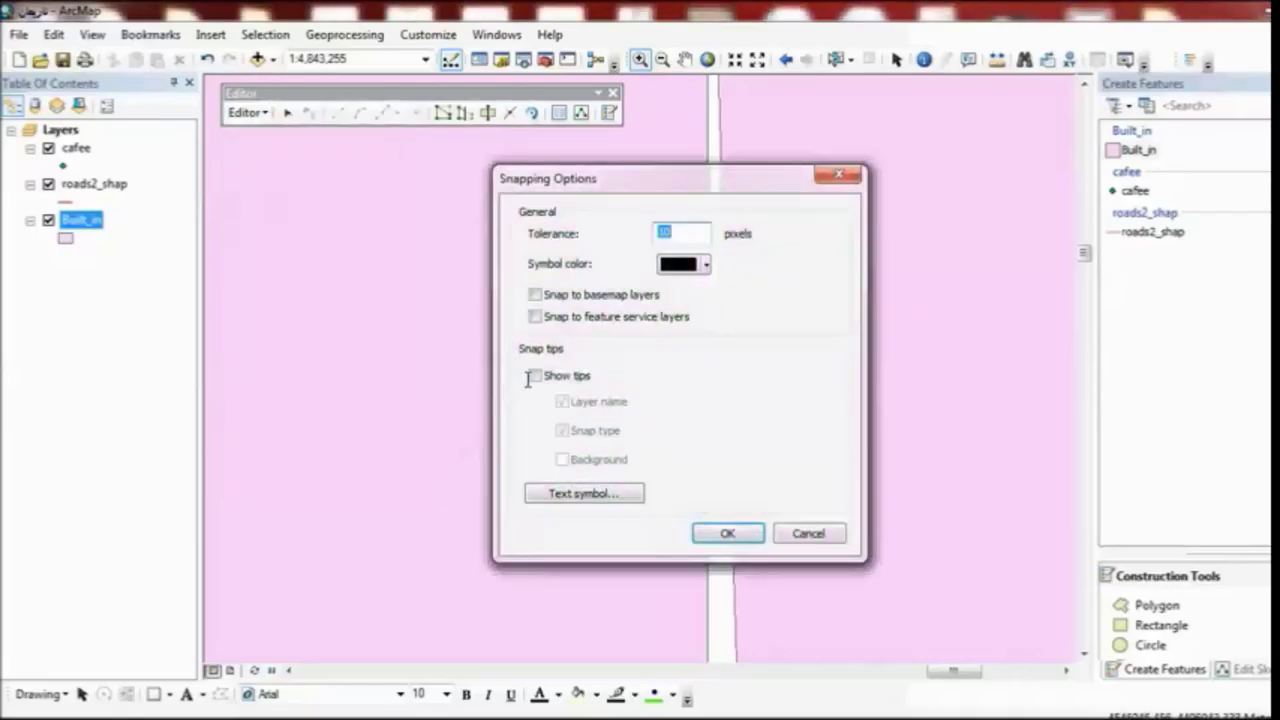
{"action": "left_click", "coordinate": [535, 376]}
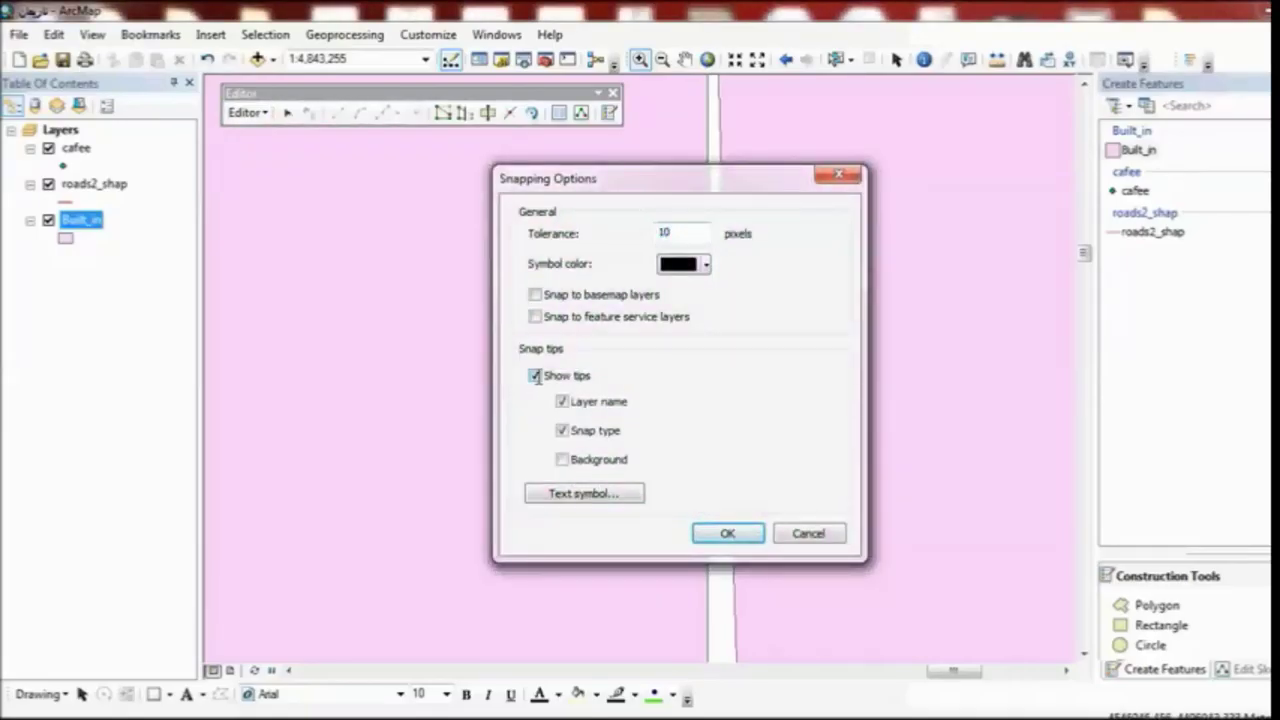
{"action": "left_click", "coordinate": [728, 533]}
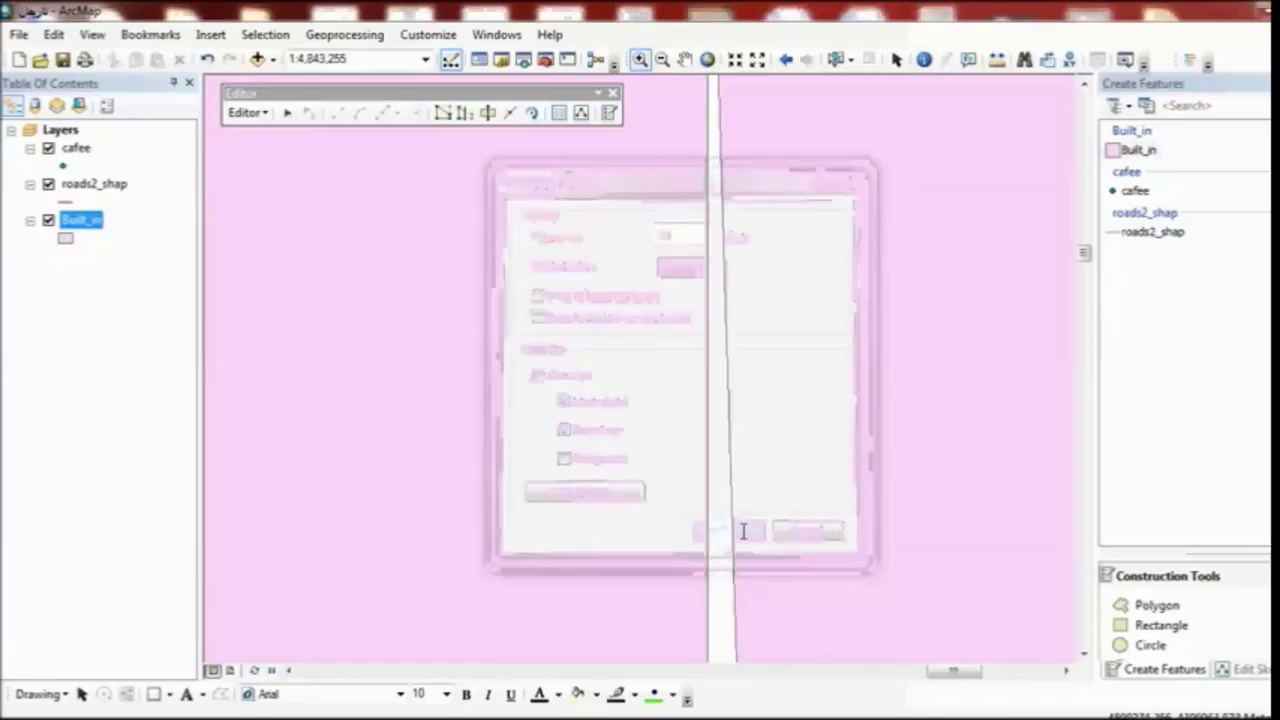
Step: Enable "Show warnings and information on start editing" and "Use symbolized feature during editing" in the general editing options
{"action": "left_click", "coordinate": [248, 112]}
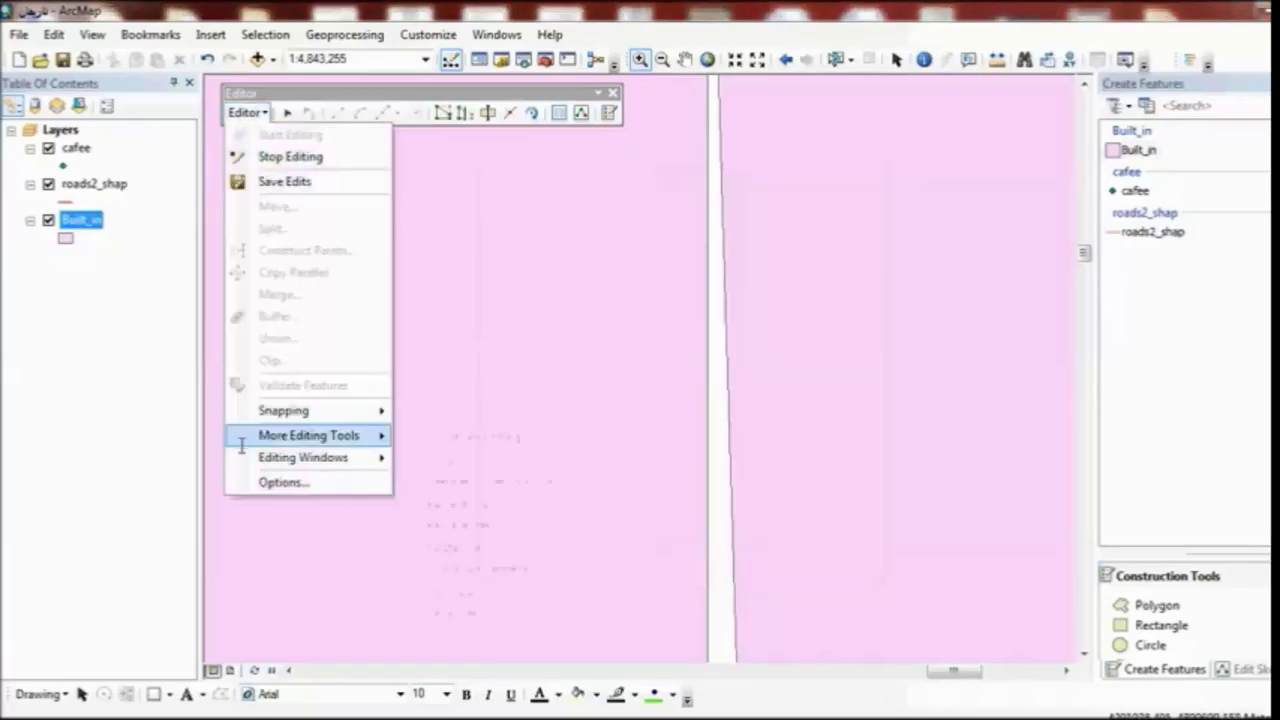
{"action": "left_click", "coordinate": [282, 483]}
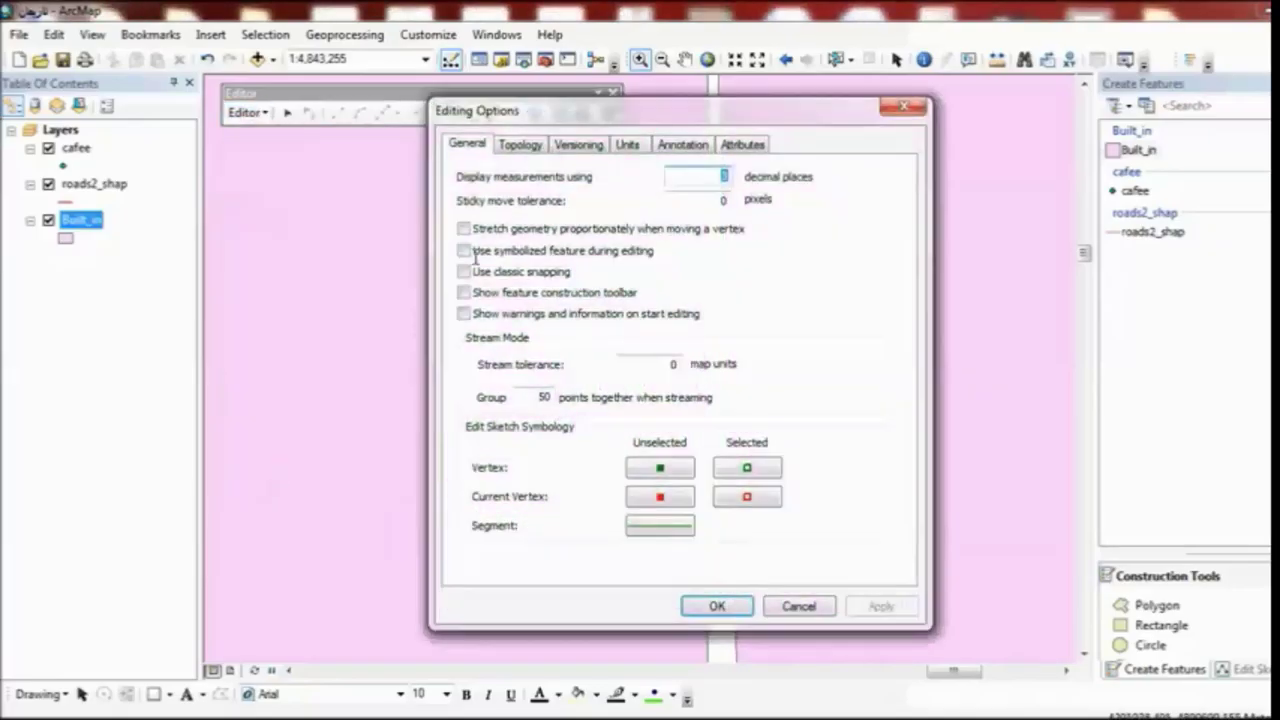
{"action": "left_click", "coordinate": [464, 313]}
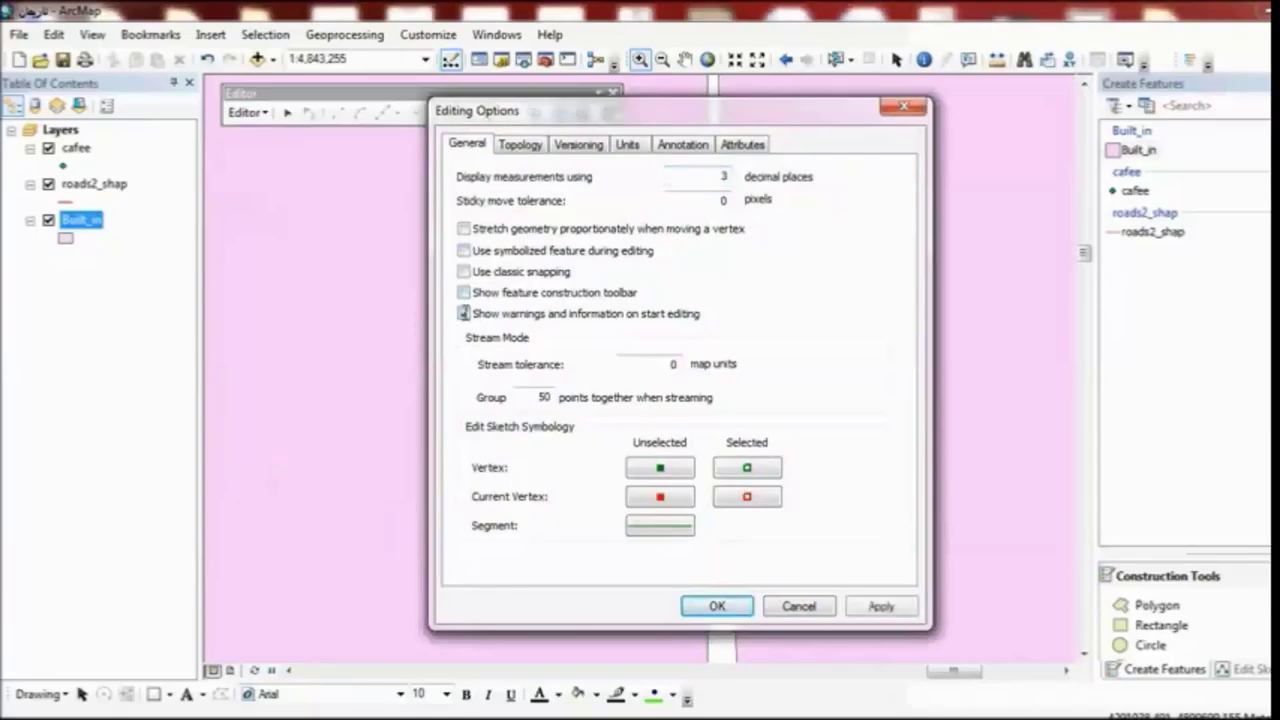
{"action": "left_click", "coordinate": [465, 250]}
{"action": "left_click", "coordinate": [880, 605]}
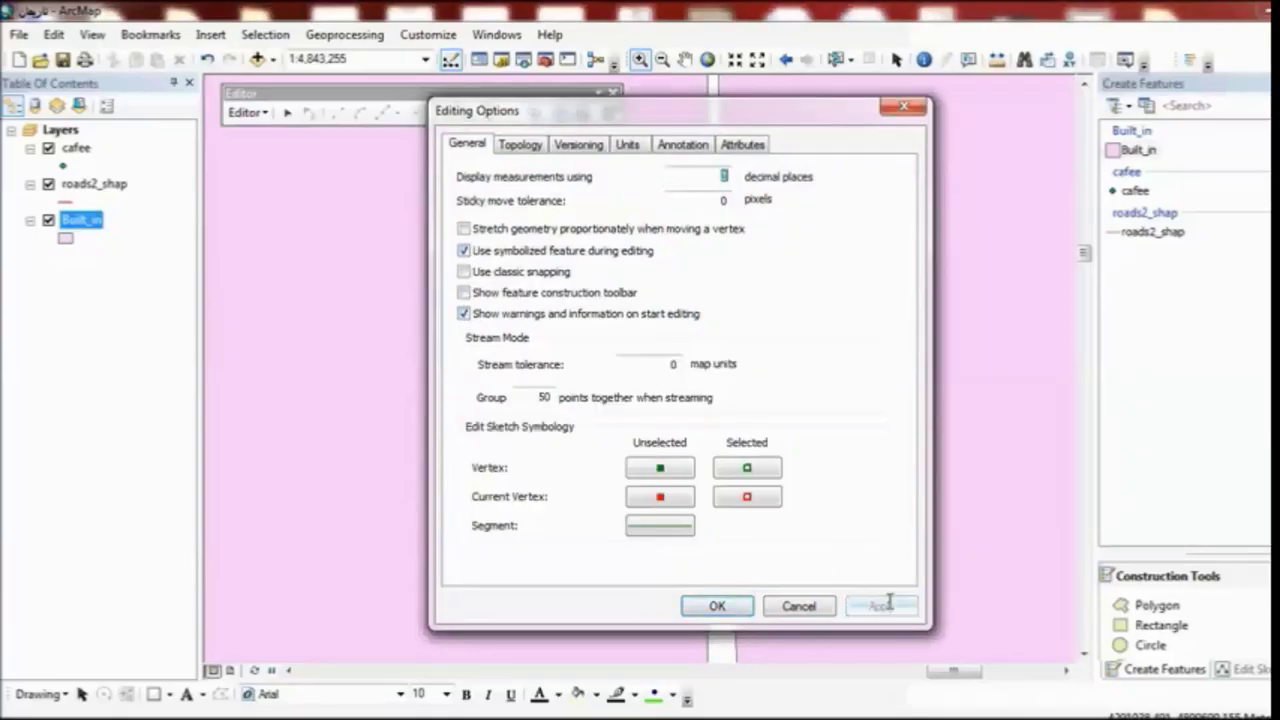
{"action": "left_click", "coordinate": [740, 604]}
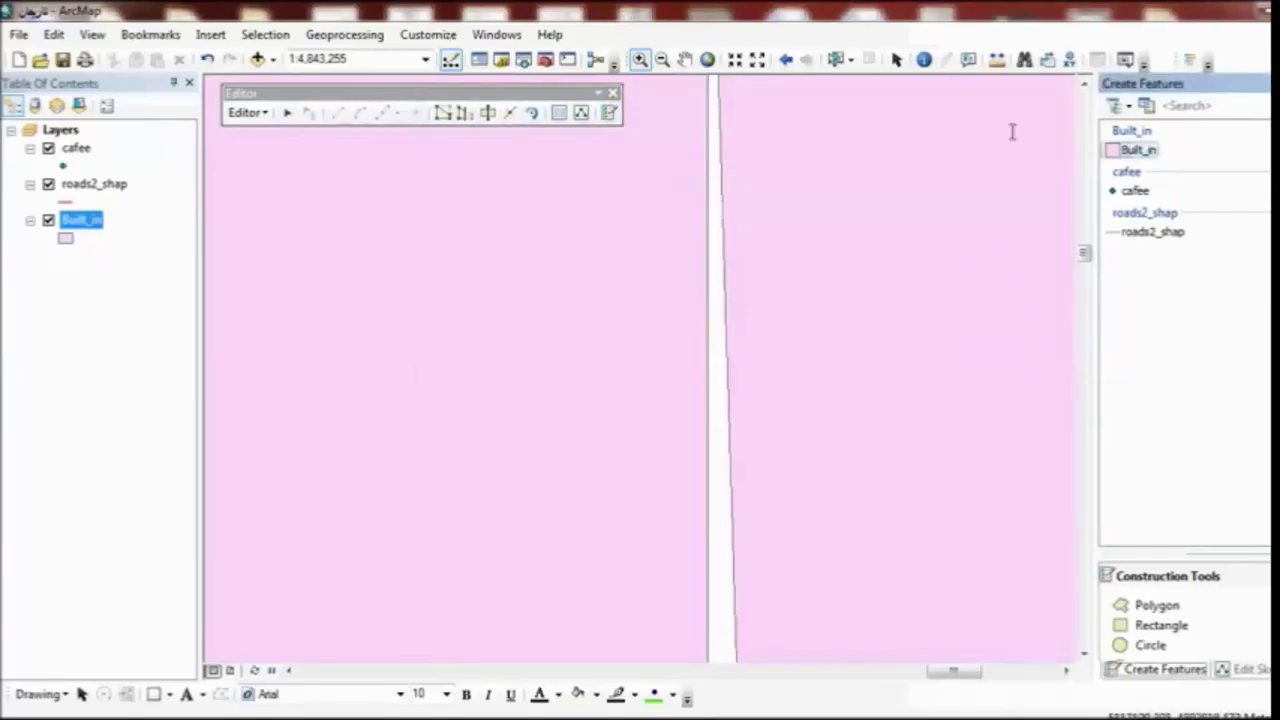
Step: Activate the Built_in polygon template, check the snapping tip at the edge of the gap, and return to the full extent
{"action": "left_click", "coordinate": [1146, 150]}
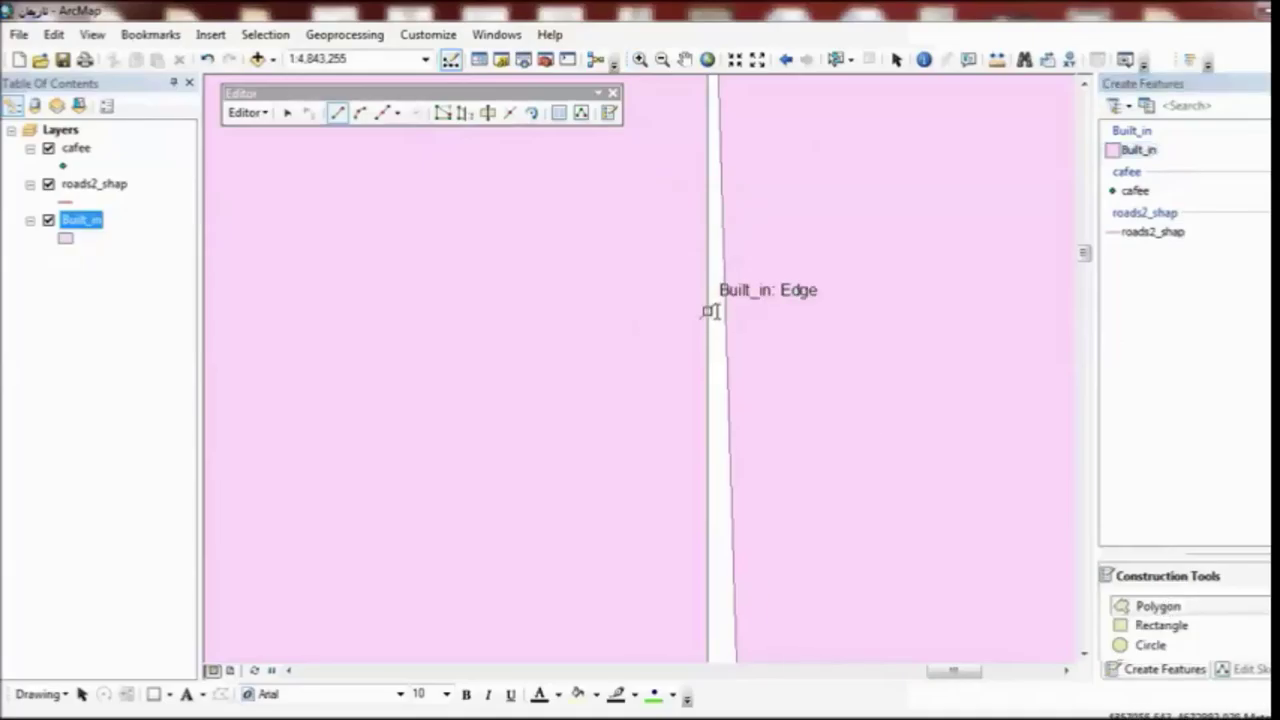
{"action": "left_click", "coordinate": [707, 59]}
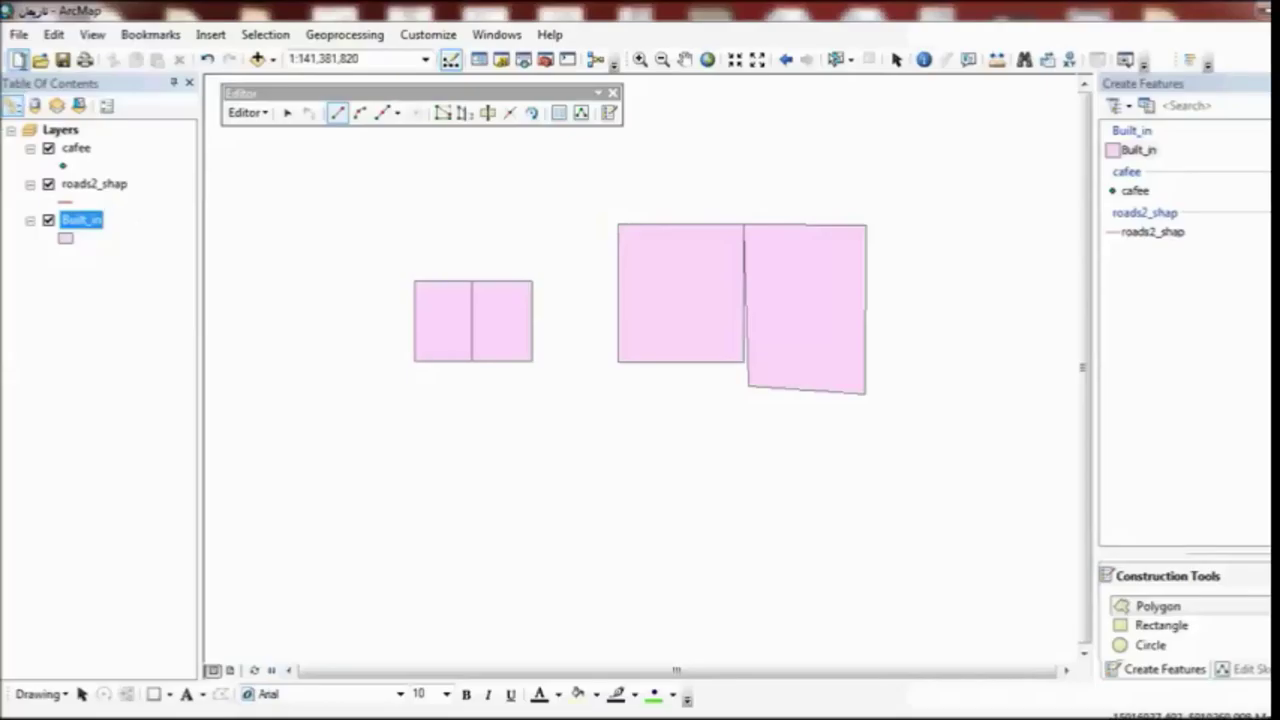
Step: Create a new blank map, discarding both the layer edits and the changes to the current map document
{"action": "left_click", "coordinate": [19, 60]}
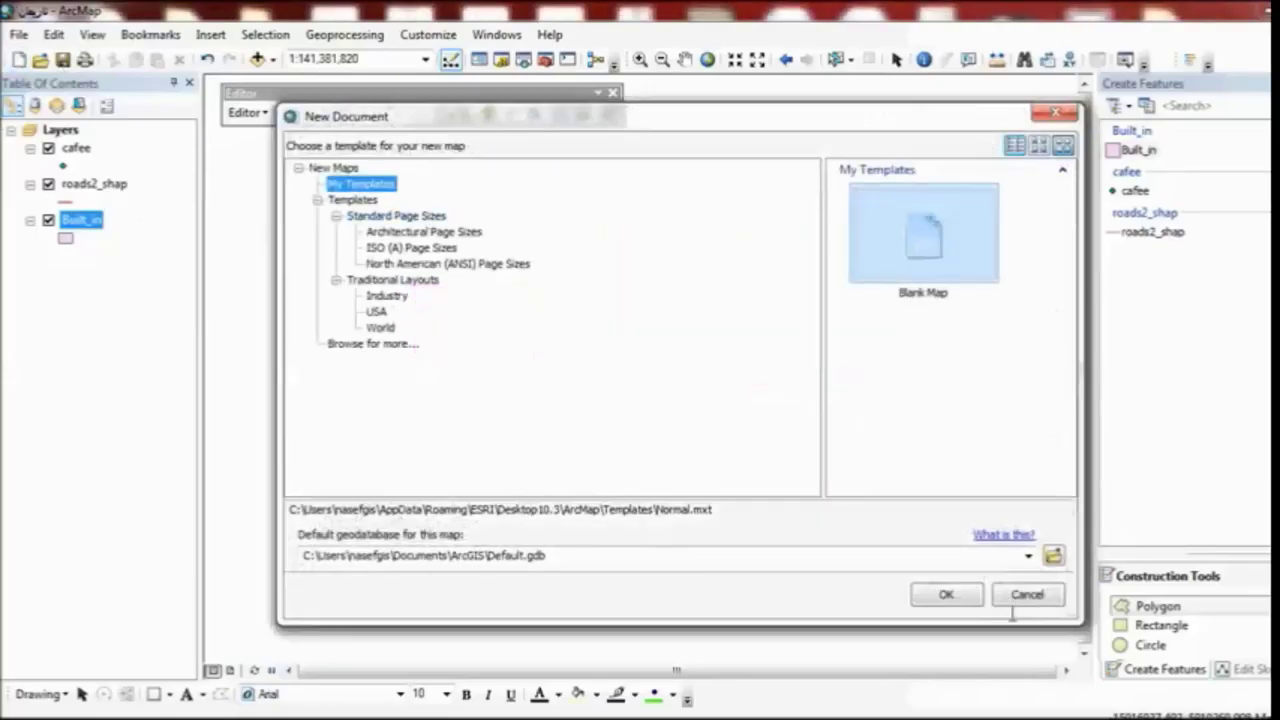
{"action": "left_click", "coordinate": [945, 594]}
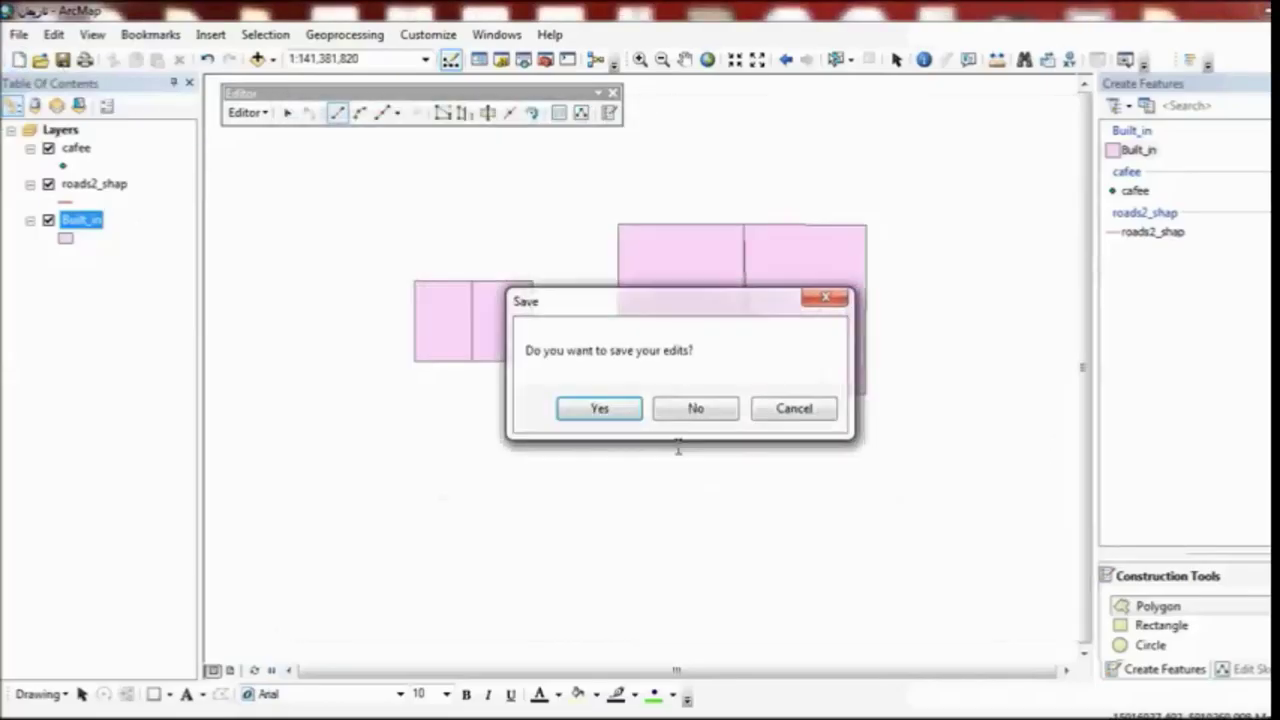
{"action": "left_click", "coordinate": [697, 408]}
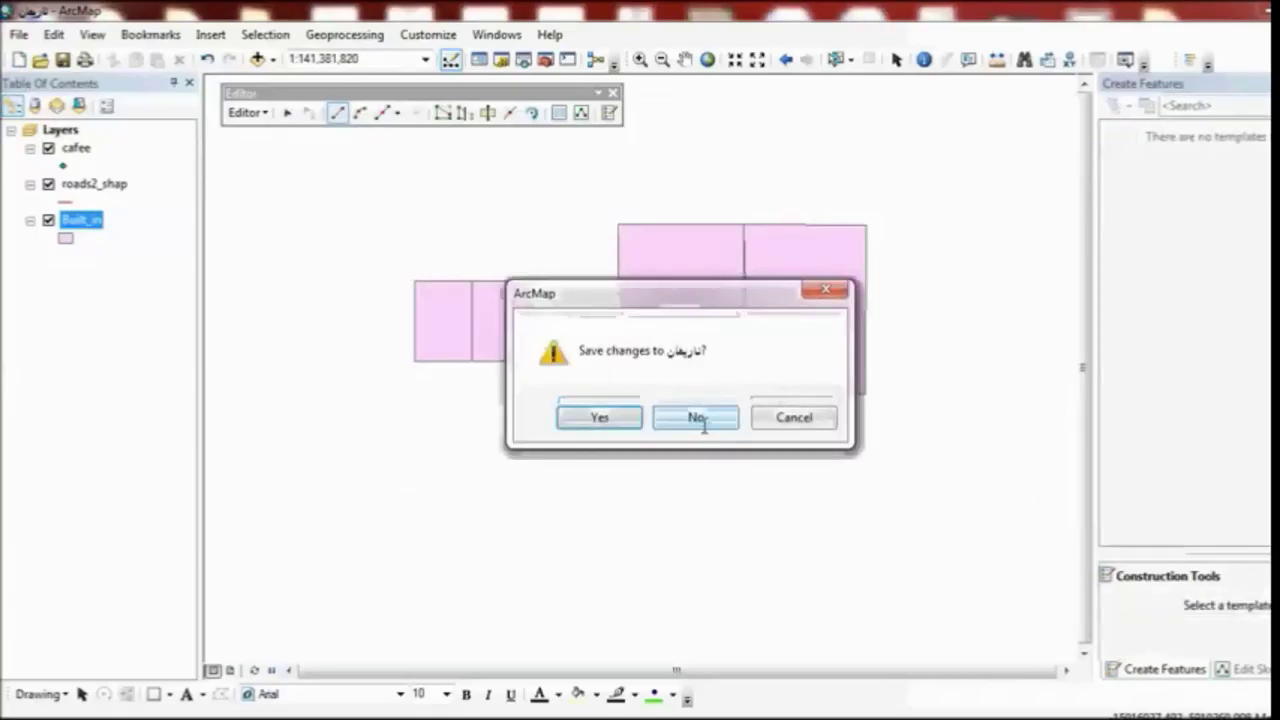
{"action": "left_click", "coordinate": [698, 418]}
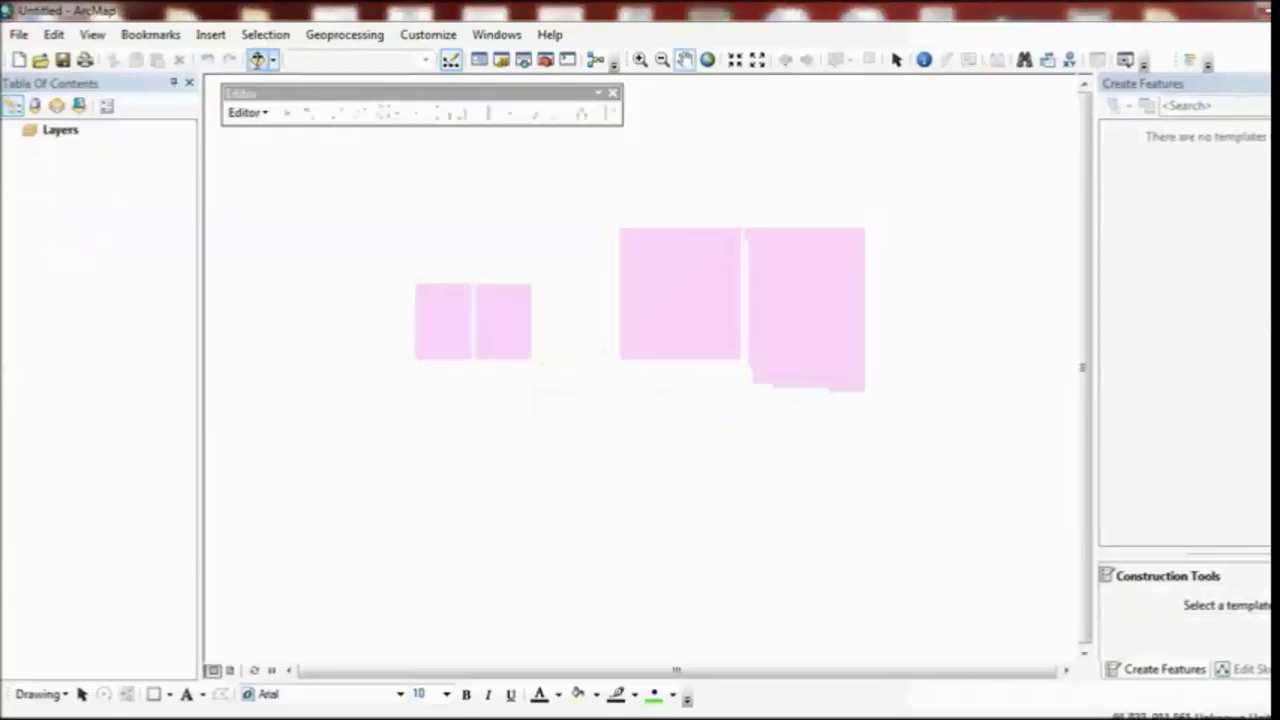
Step: Browse for data to add in the folder D:\works\Egypt maps\Finland and USA\وجه بحرى
{"action": "left_click", "coordinate": [257, 59]}
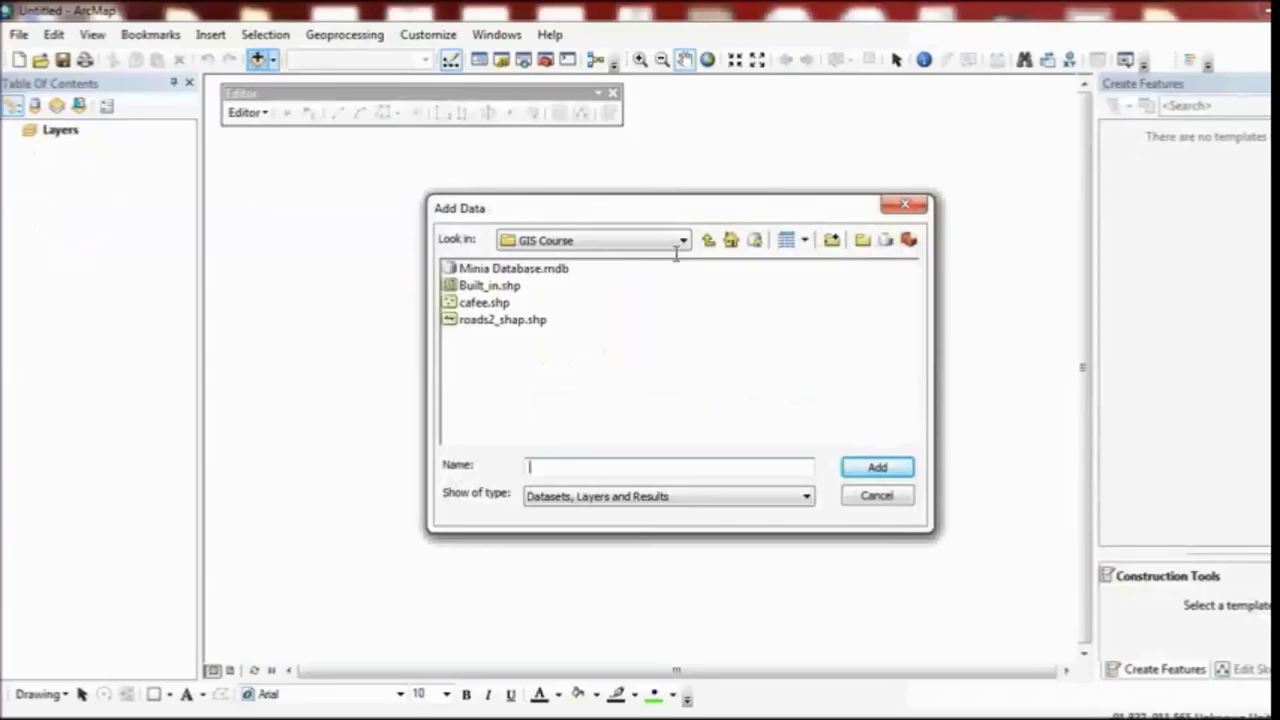
{"action": "left_click", "coordinate": [707, 241]}
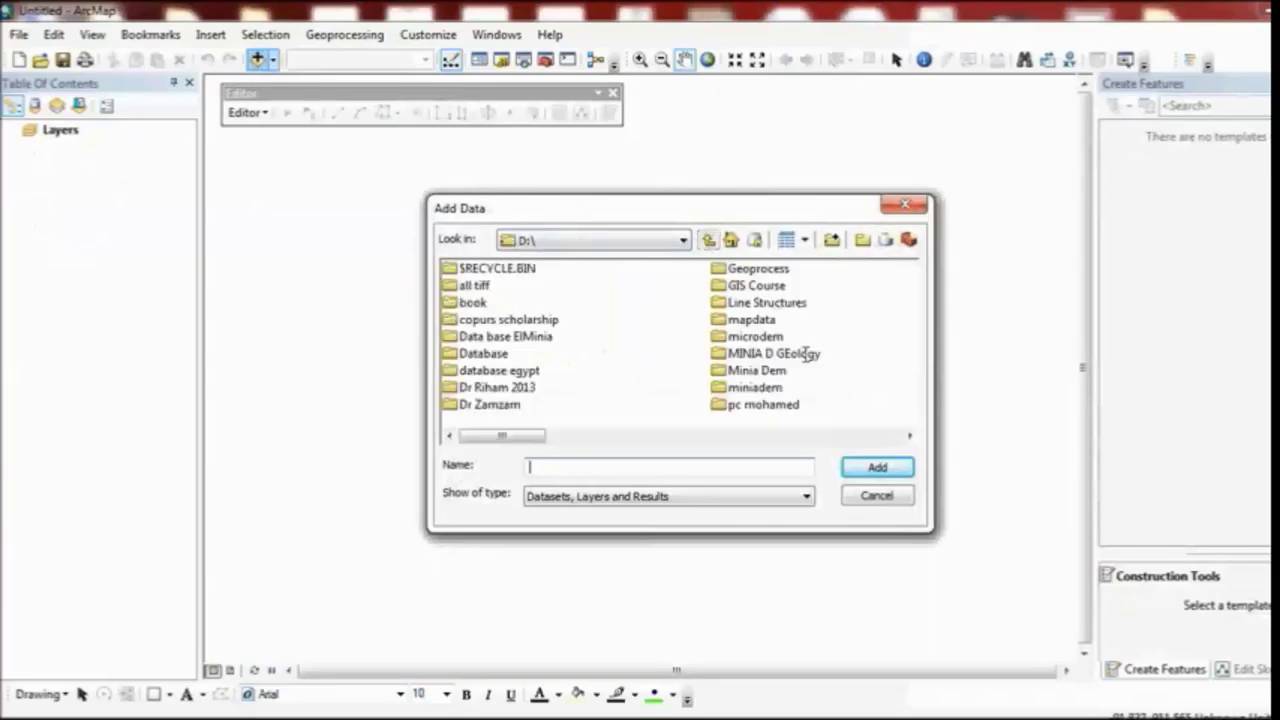
{"action": "left_click", "coordinate": [909, 435]}
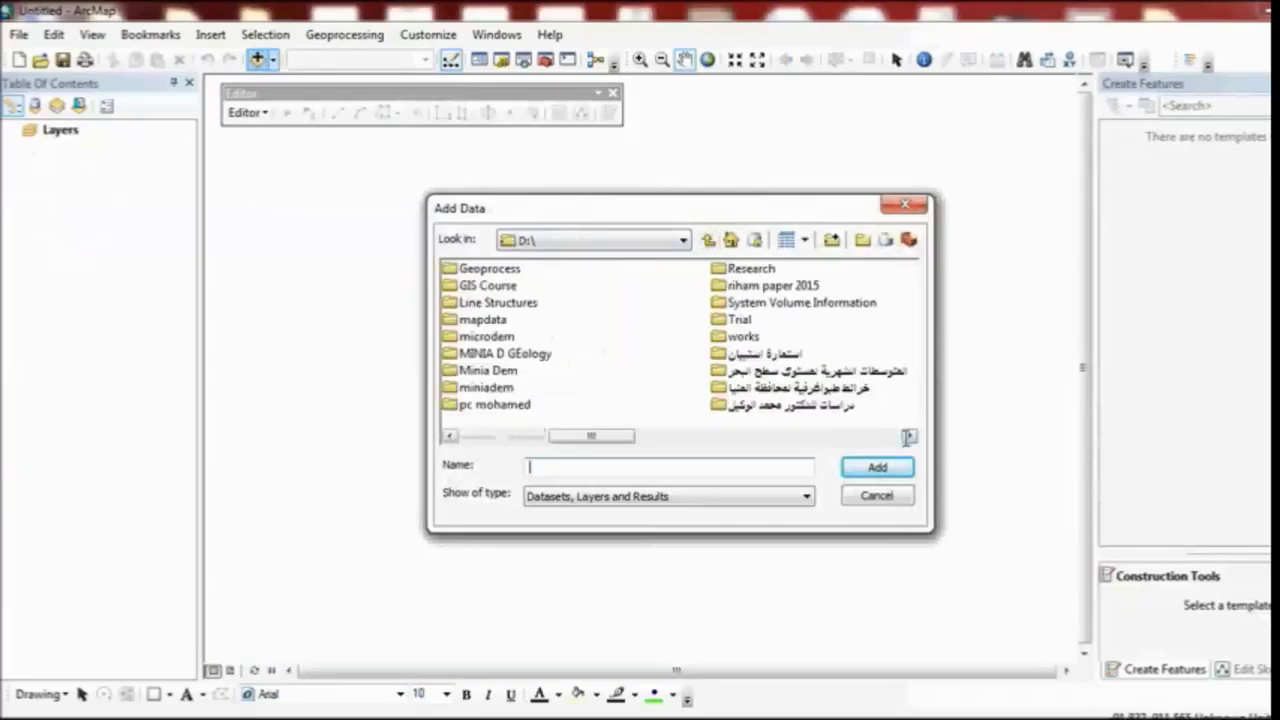
{"action": "double_click", "coordinate": [750, 336]}
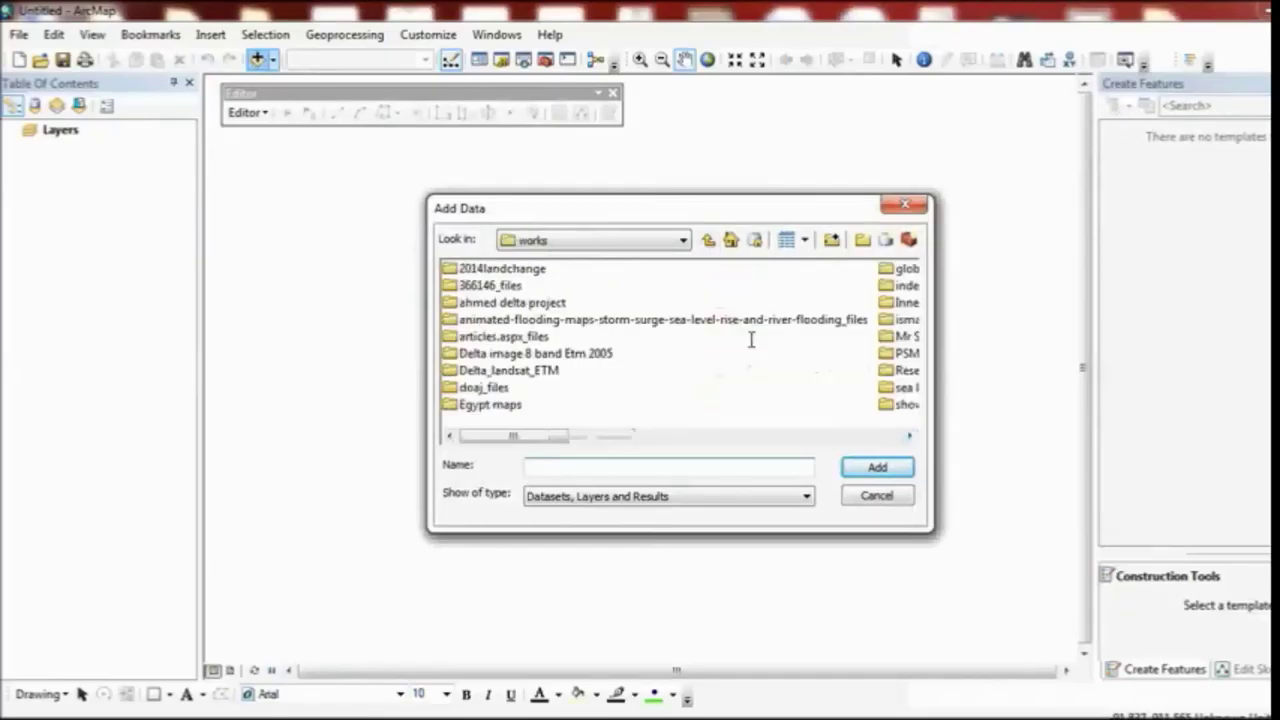
{"action": "double_click", "coordinate": [507, 404]}
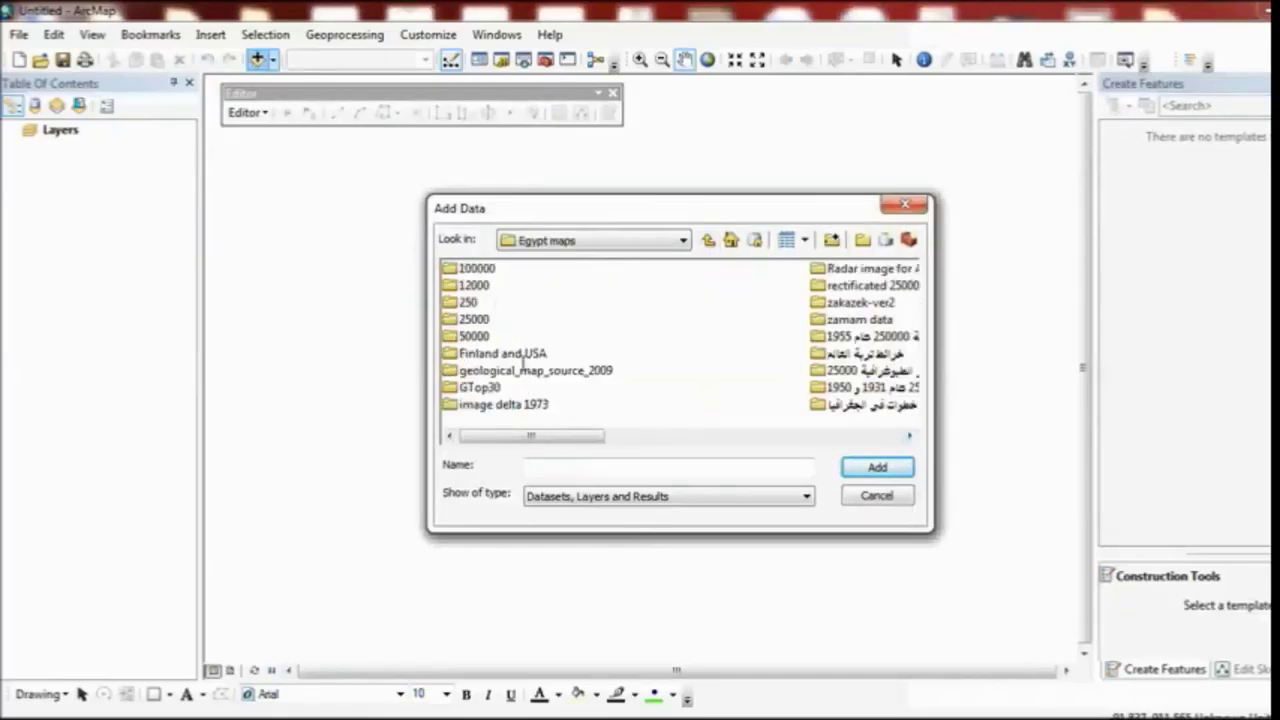
{"action": "double_click", "coordinate": [521, 353]}
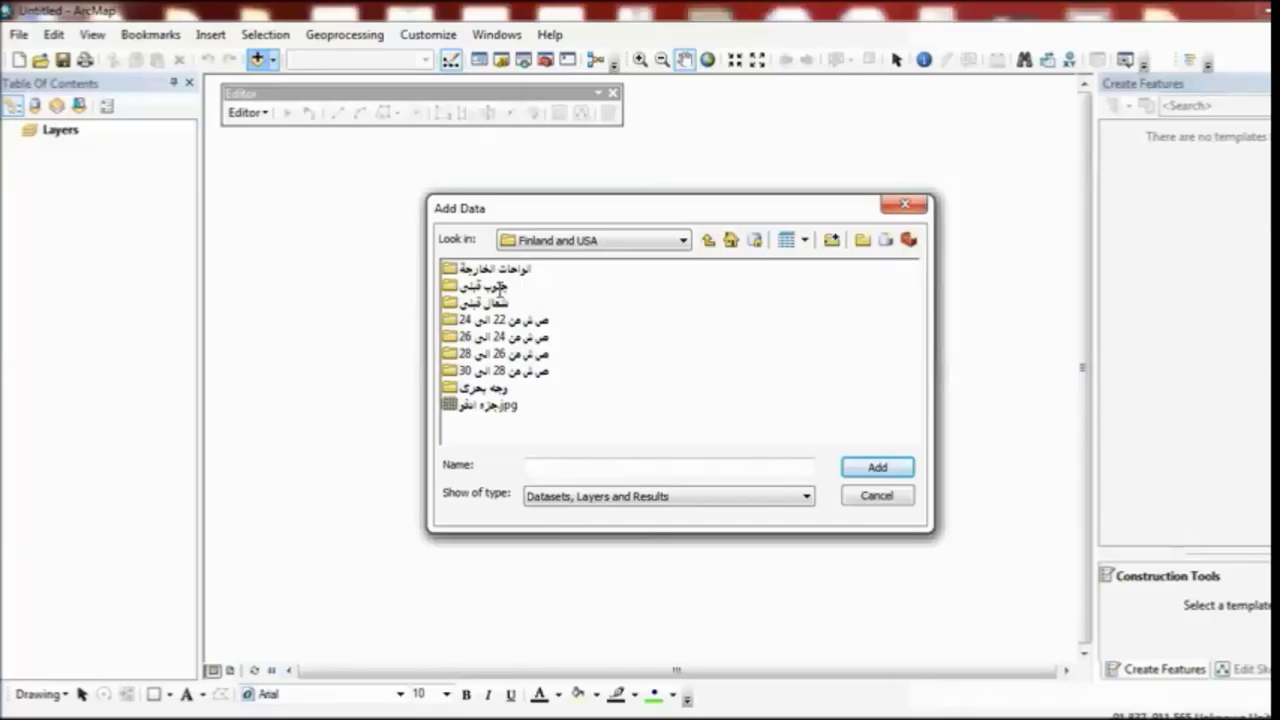
{"action": "double_click", "coordinate": [490, 388]}
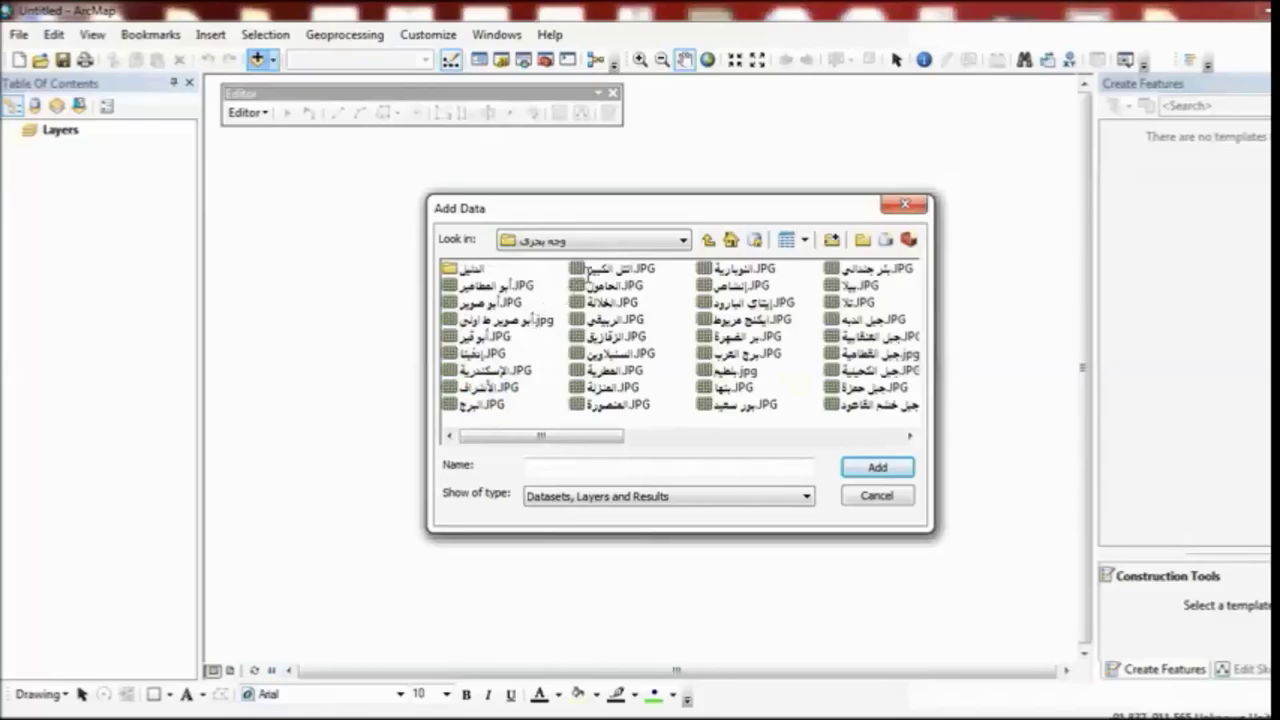
Step: Add the التل الكبير.JPG map image to the map, accepting its missing spatial reference
{"action": "left_click", "coordinate": [588, 270]}
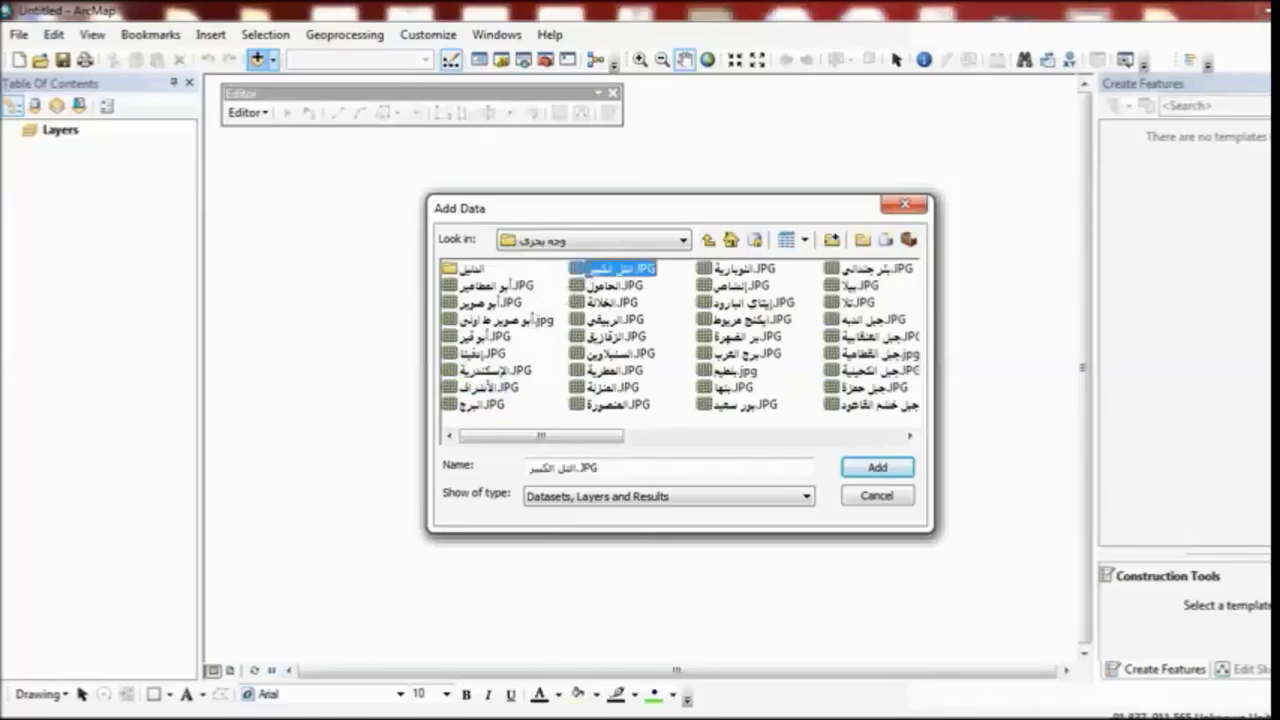
{"action": "left_click", "coordinate": [873, 463]}
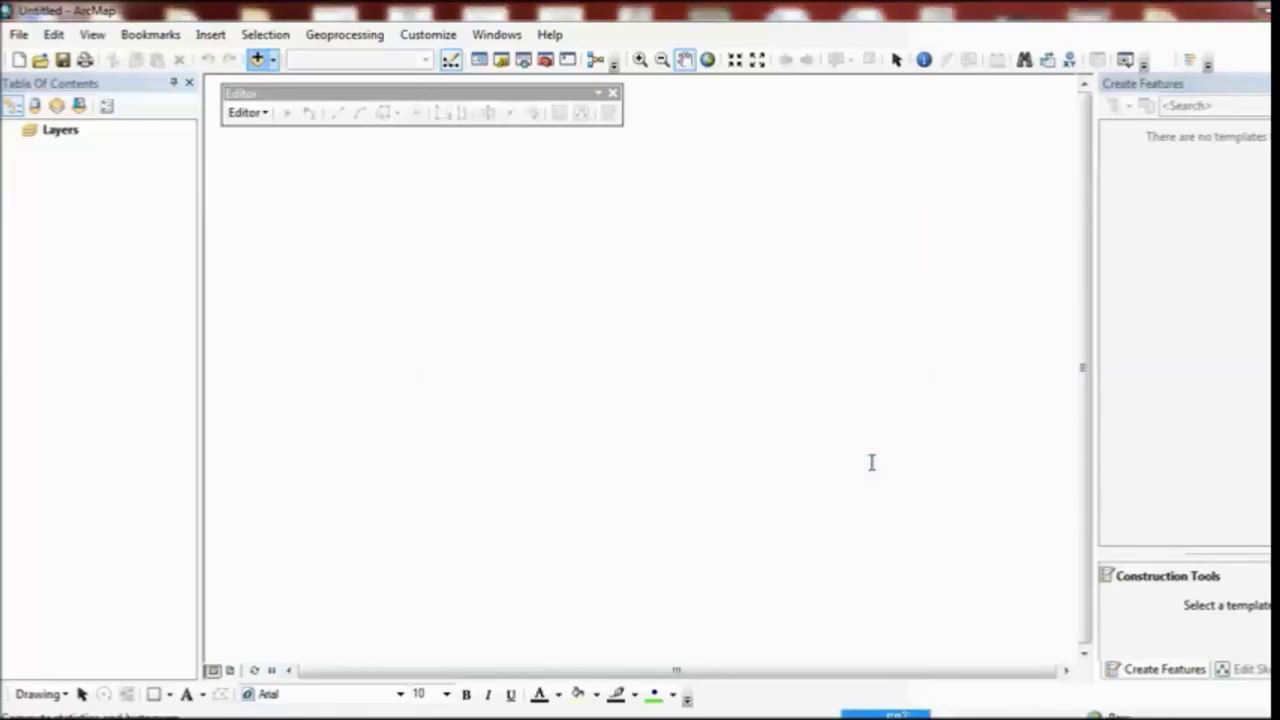
{"action": "left_click", "coordinate": [824, 468]}
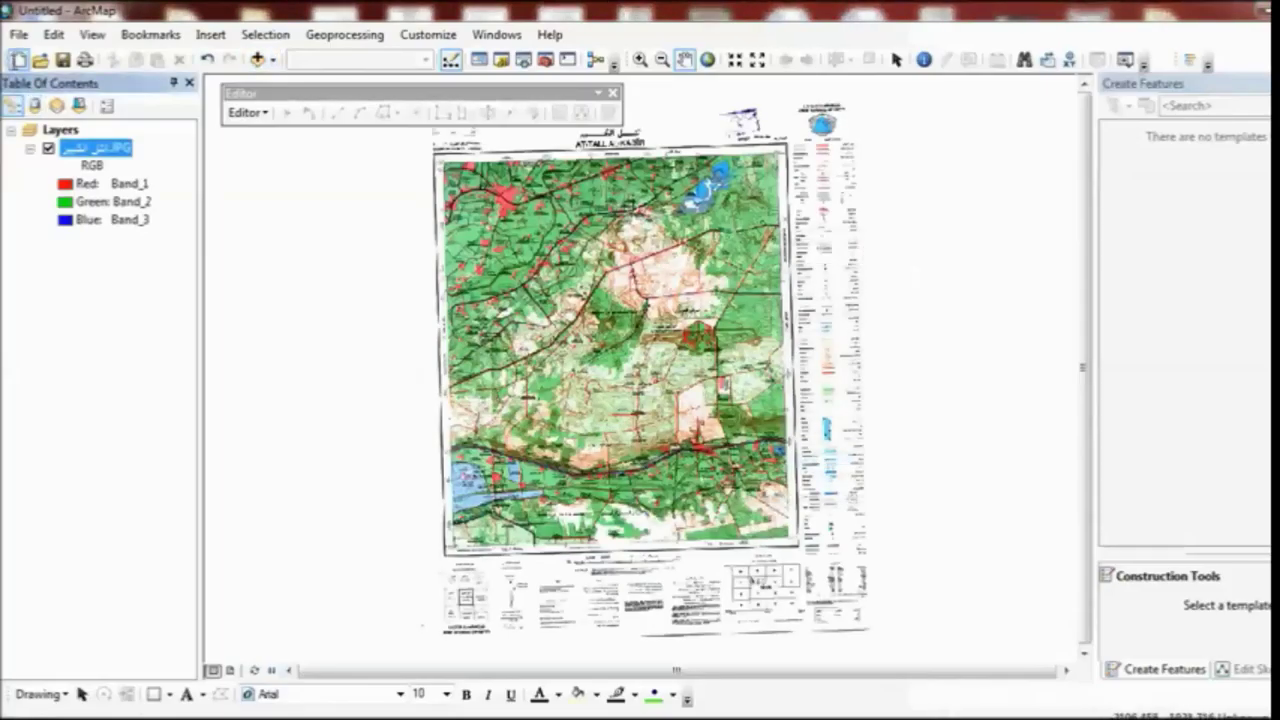
Step: Start another blank map without saving the untitled one that holds the image
{"action": "left_click", "coordinate": [18, 59]}
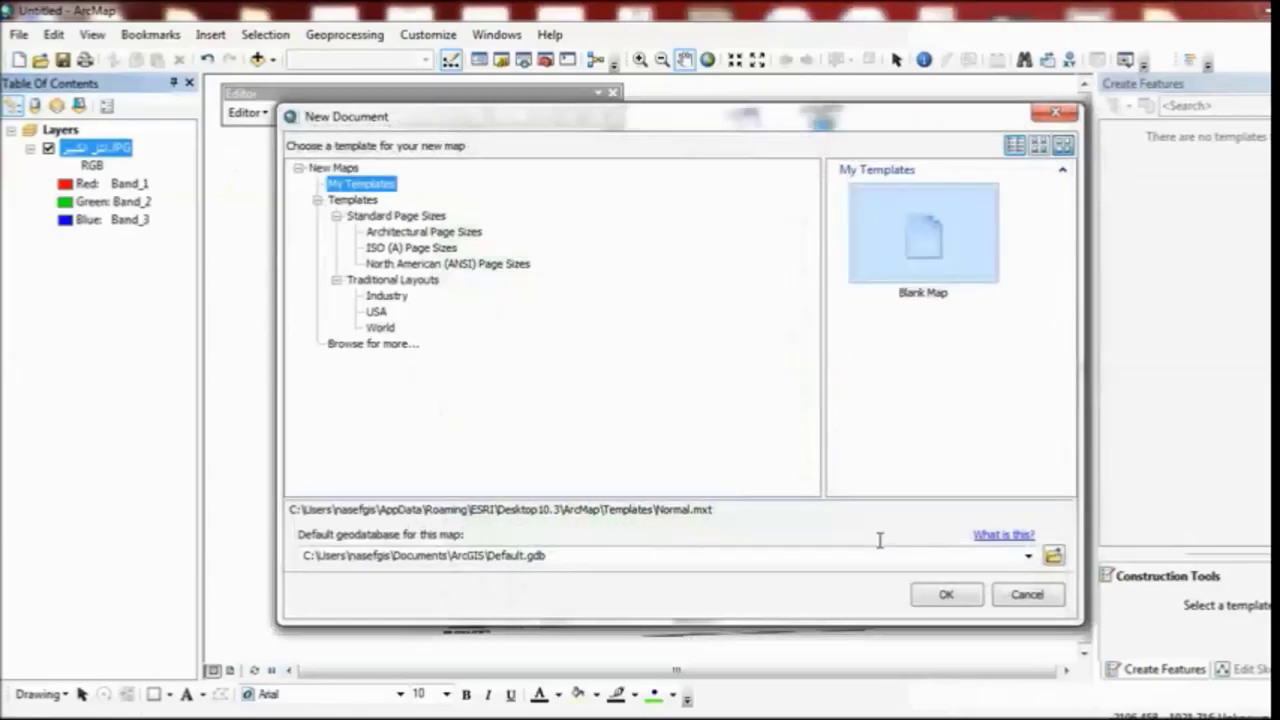
{"action": "left_click", "coordinate": [937, 592]}
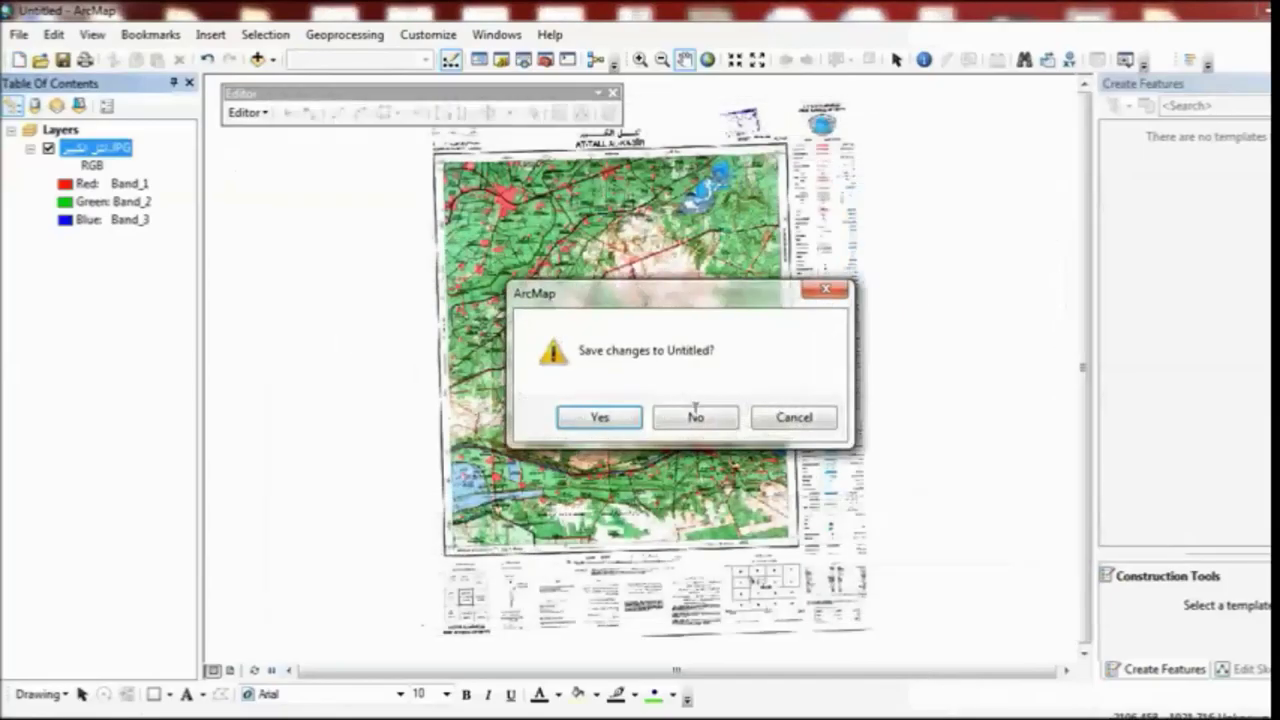
{"action": "left_click", "coordinate": [694, 416]}
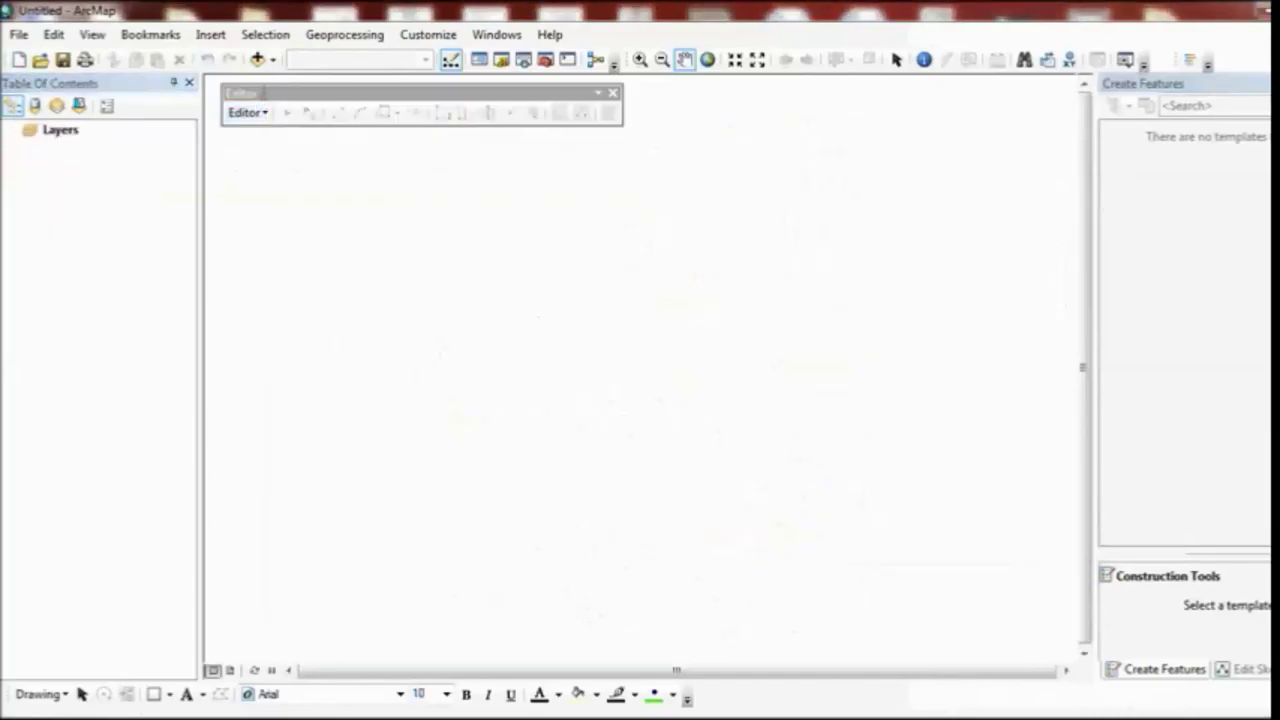
Step: Add التل الكبير.JPG from the وجه بحرى folder to the empty map and acknowledge the Unknown Spatial Reference warning
{"action": "left_click", "coordinate": [258, 59]}
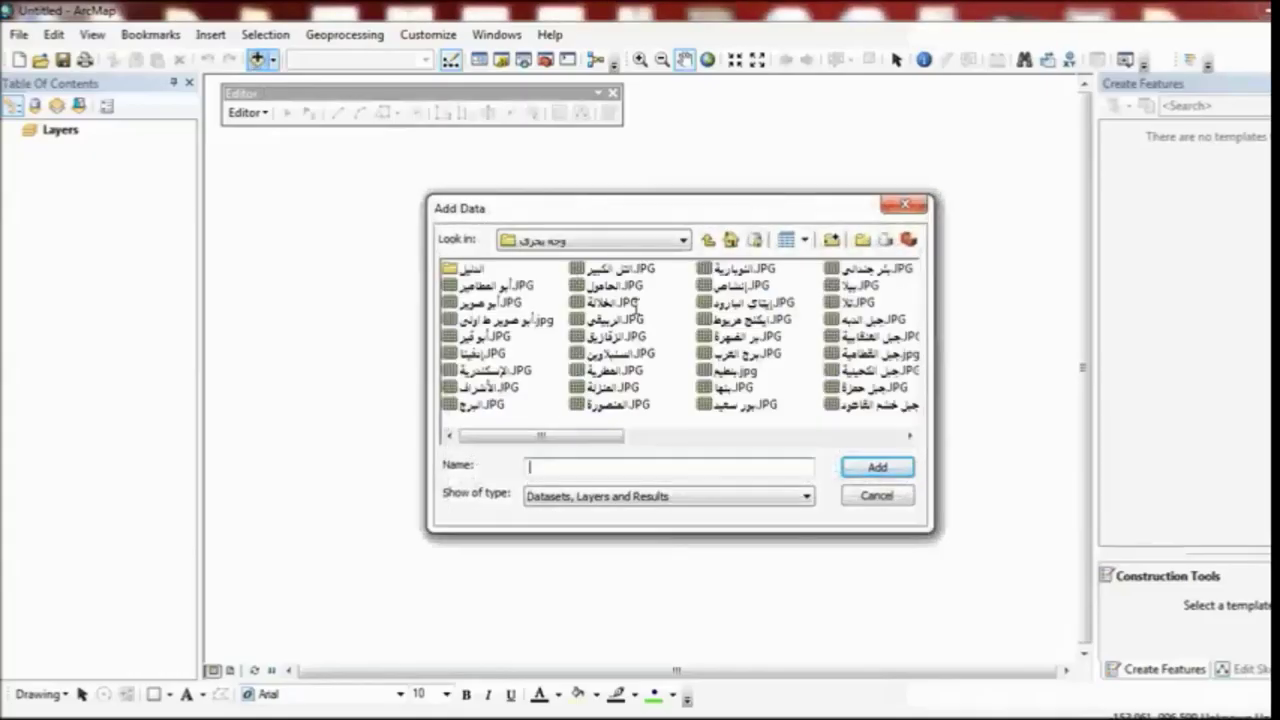
{"action": "left_click", "coordinate": [620, 268]}
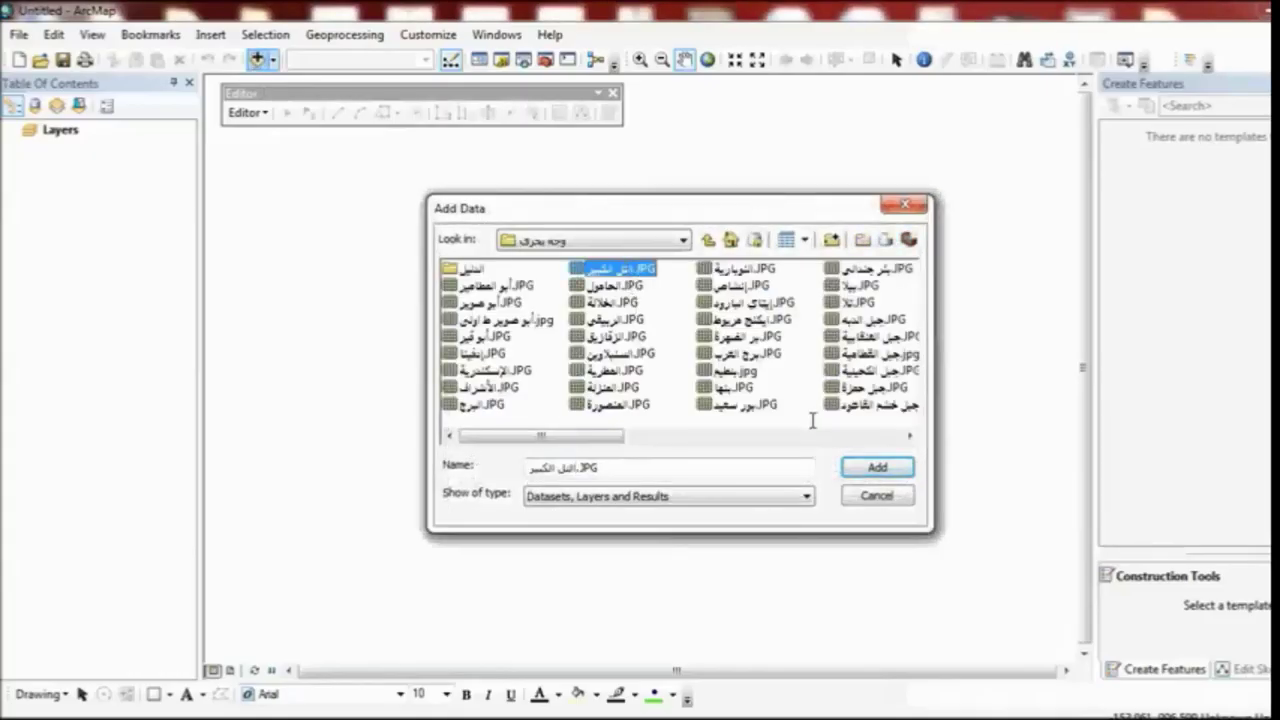
{"action": "left_click", "coordinate": [862, 465]}
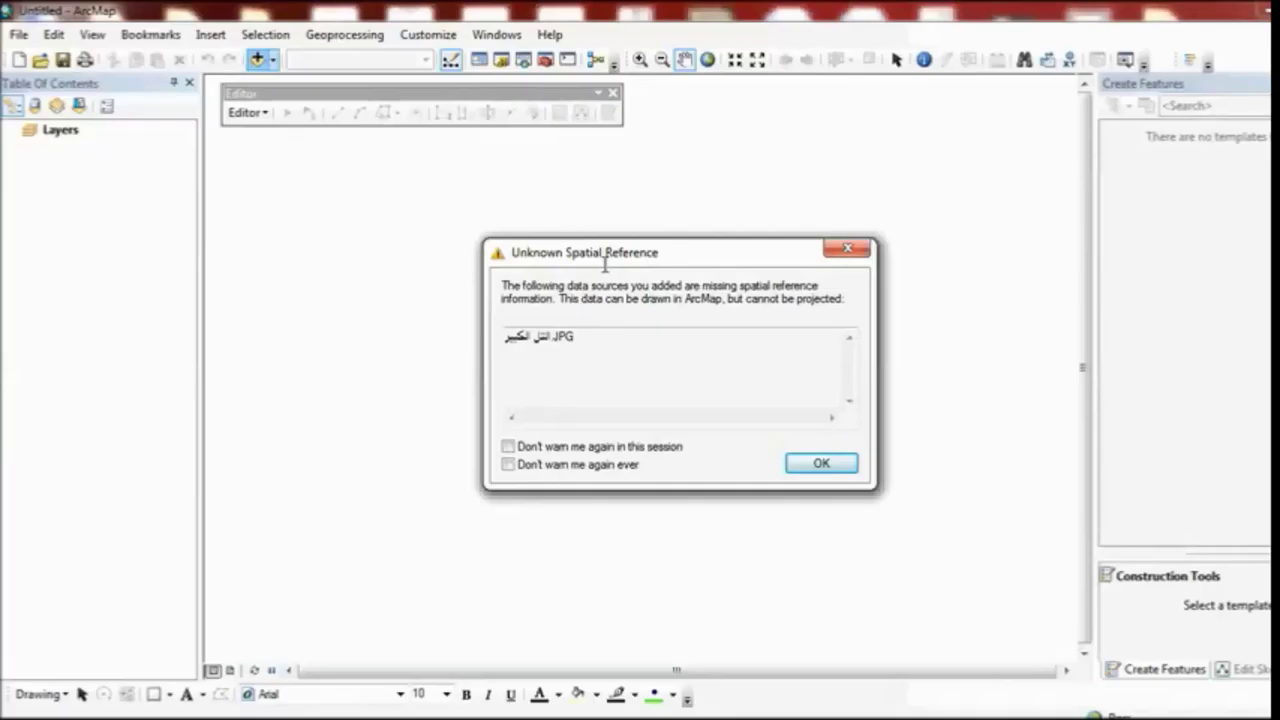
{"action": "left_click", "coordinate": [812, 460]}
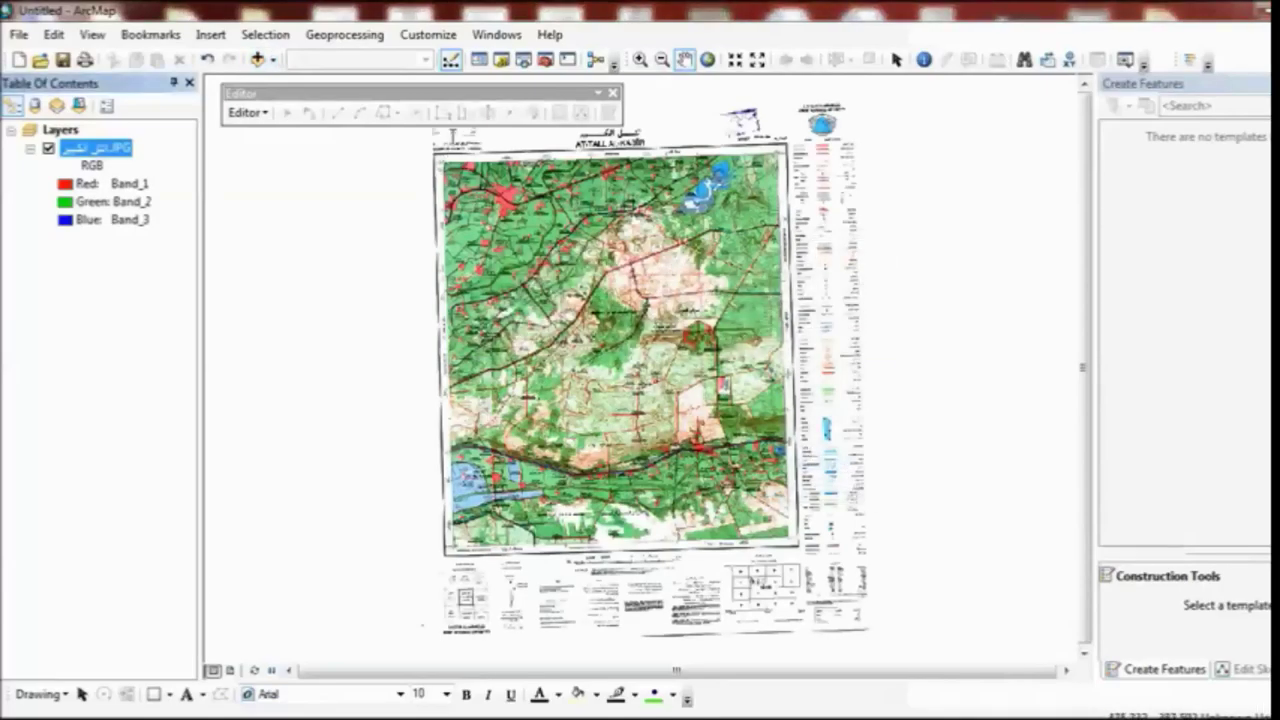
Step: Examine the town of Fāqūs on the scanned map and one of its black point symbols at pixel level
{"action": "left_click", "coordinate": [640, 59]}
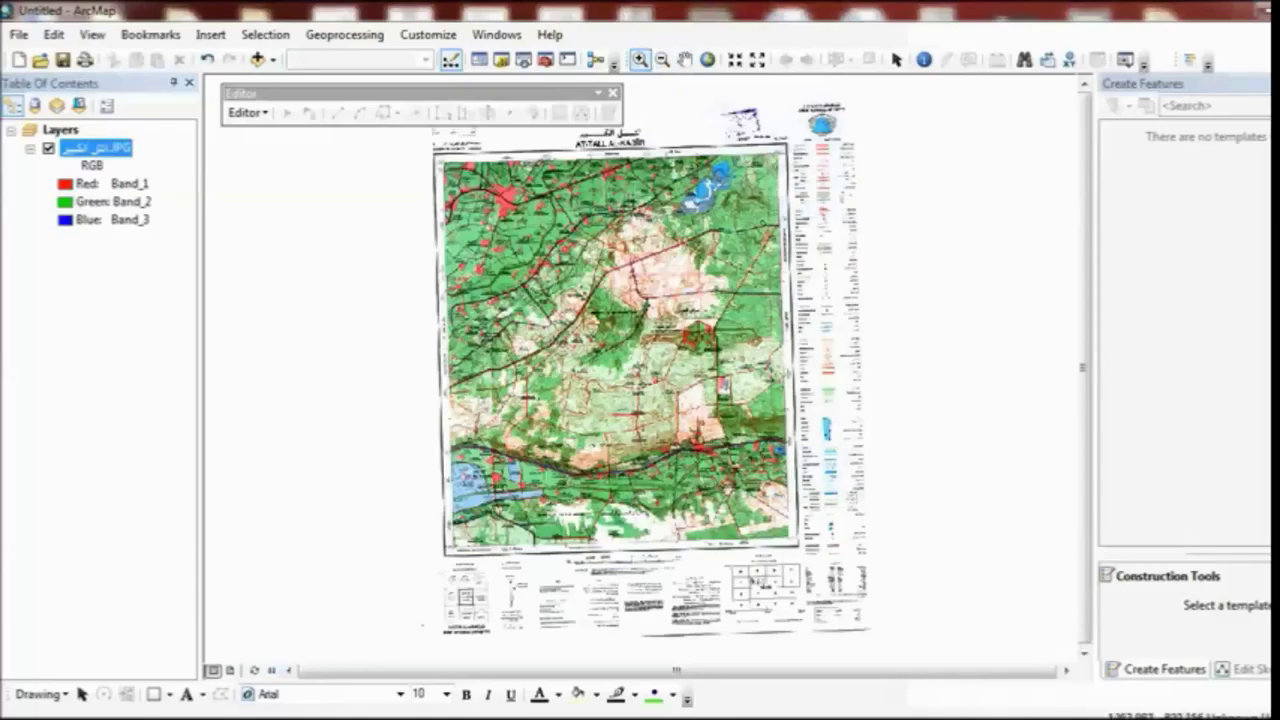
{"action": "left_click_drag", "start_coordinate": [480, 182], "coordinate": [522, 210]}
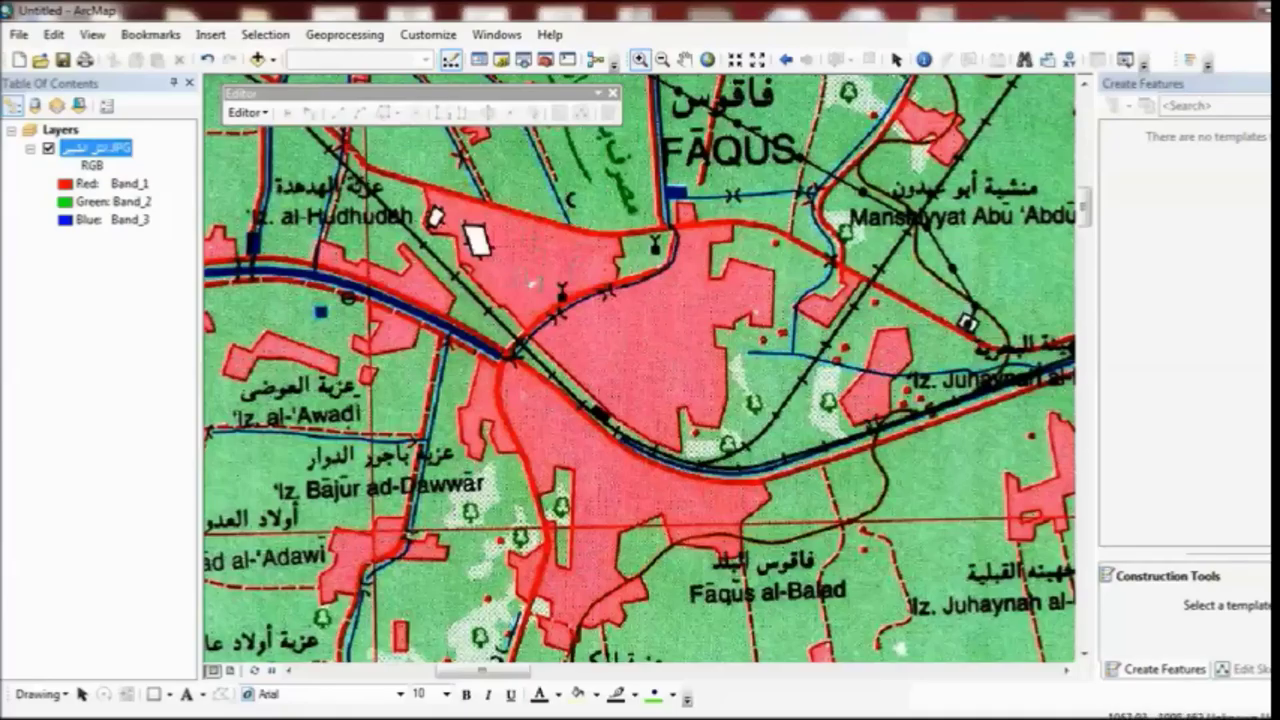
{"action": "left_click", "coordinate": [562, 290]}
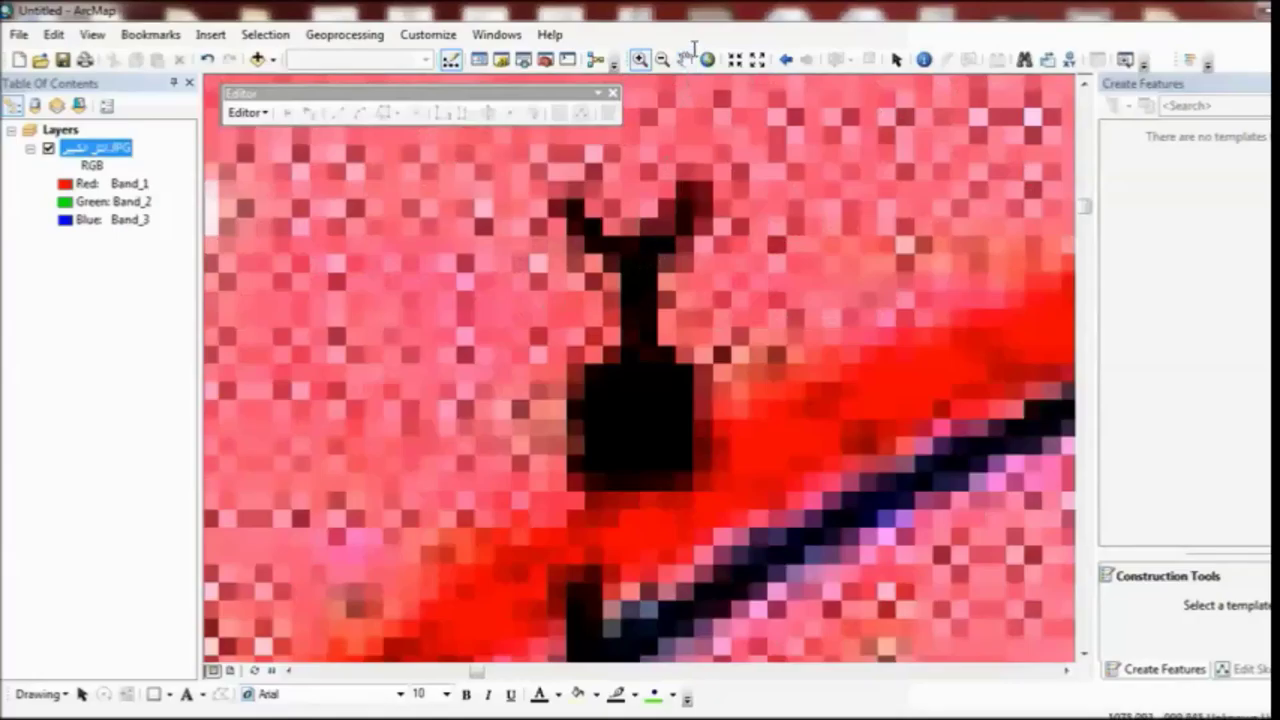
Step: Examine the scanned sheet's series title and scale above the map frame's upper-left corner
{"action": "left_click", "coordinate": [662, 59]}
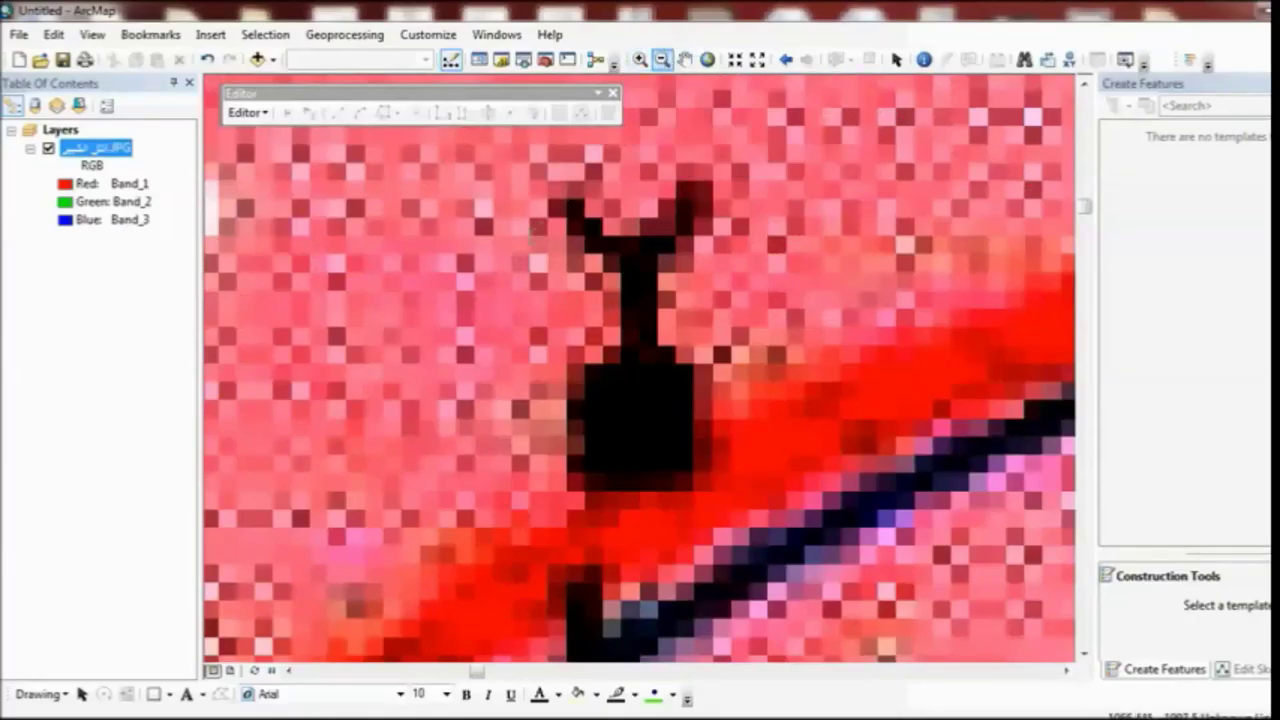
{"action": "left_click", "coordinate": [530, 236]}
{"action": "left_click", "coordinate": [530, 236]}
{"action": "left_click", "coordinate": [530, 236]}
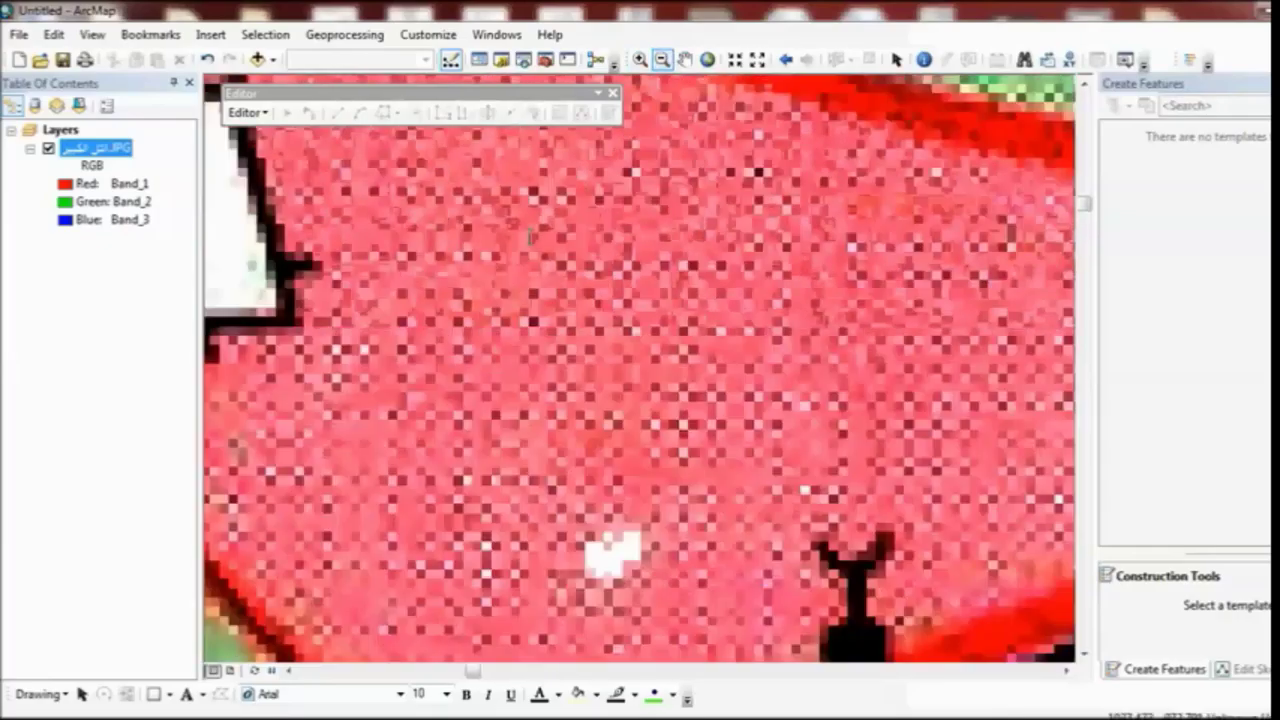
{"action": "left_click", "coordinate": [530, 236]}
{"action": "left_click", "coordinate": [530, 236]}
{"action": "left_click", "coordinate": [530, 237]}
{"action": "left_click", "coordinate": [530, 237]}
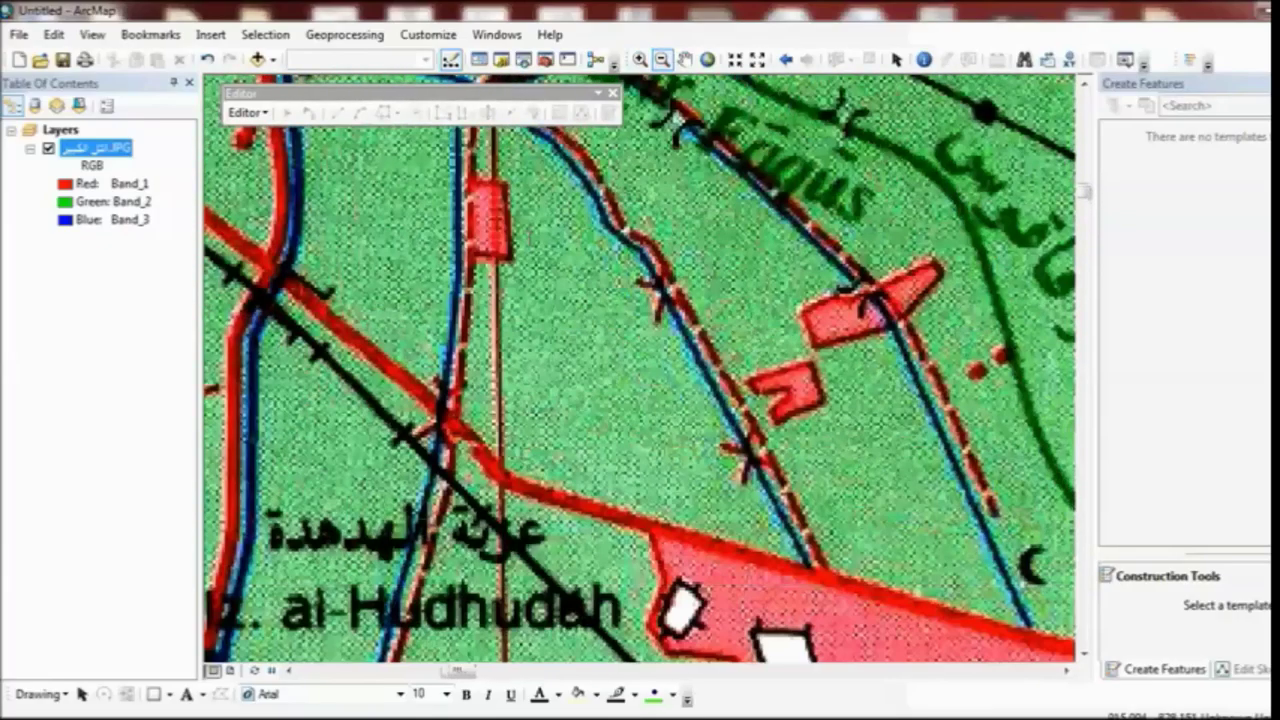
{"action": "left_click", "coordinate": [530, 237]}
{"action": "left_click", "coordinate": [530, 237]}
{"action": "left_click", "coordinate": [530, 238]}
{"action": "left_click", "coordinate": [530, 238]}
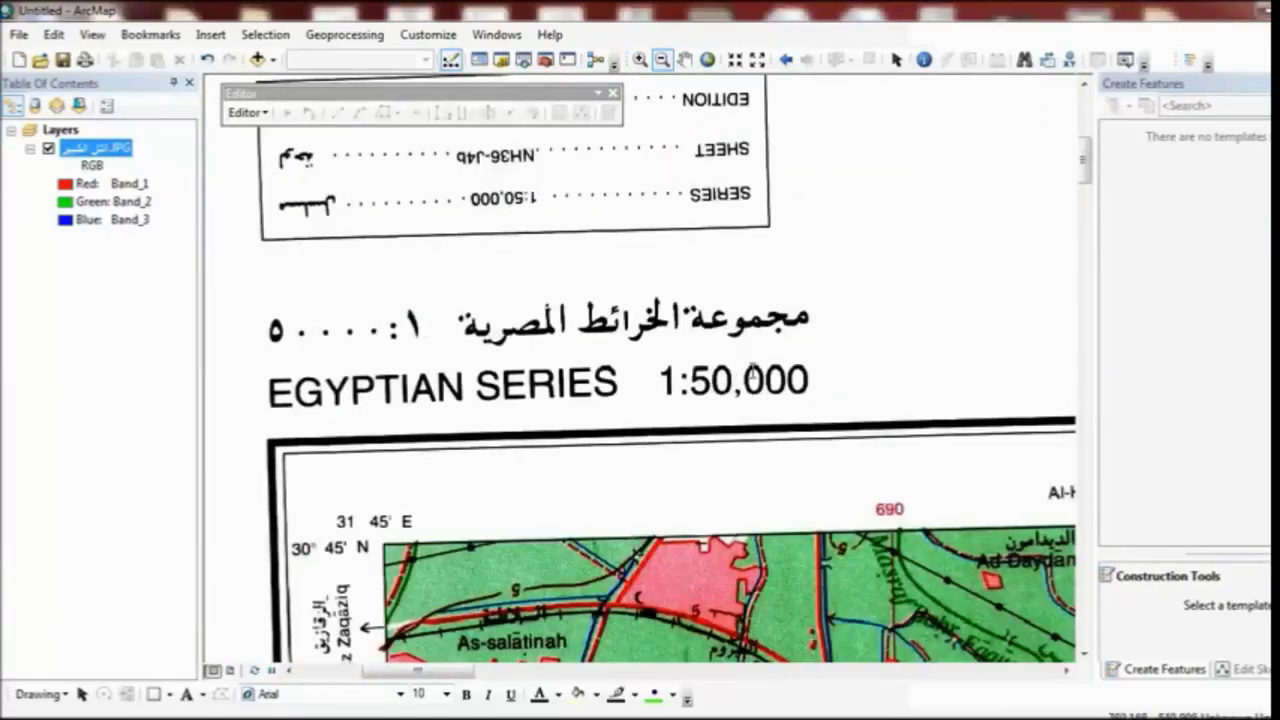
Step: Examine the longitude and latitude labels at the upper-left corner of the scanned map frame
{"action": "left_click", "coordinate": [640, 60]}
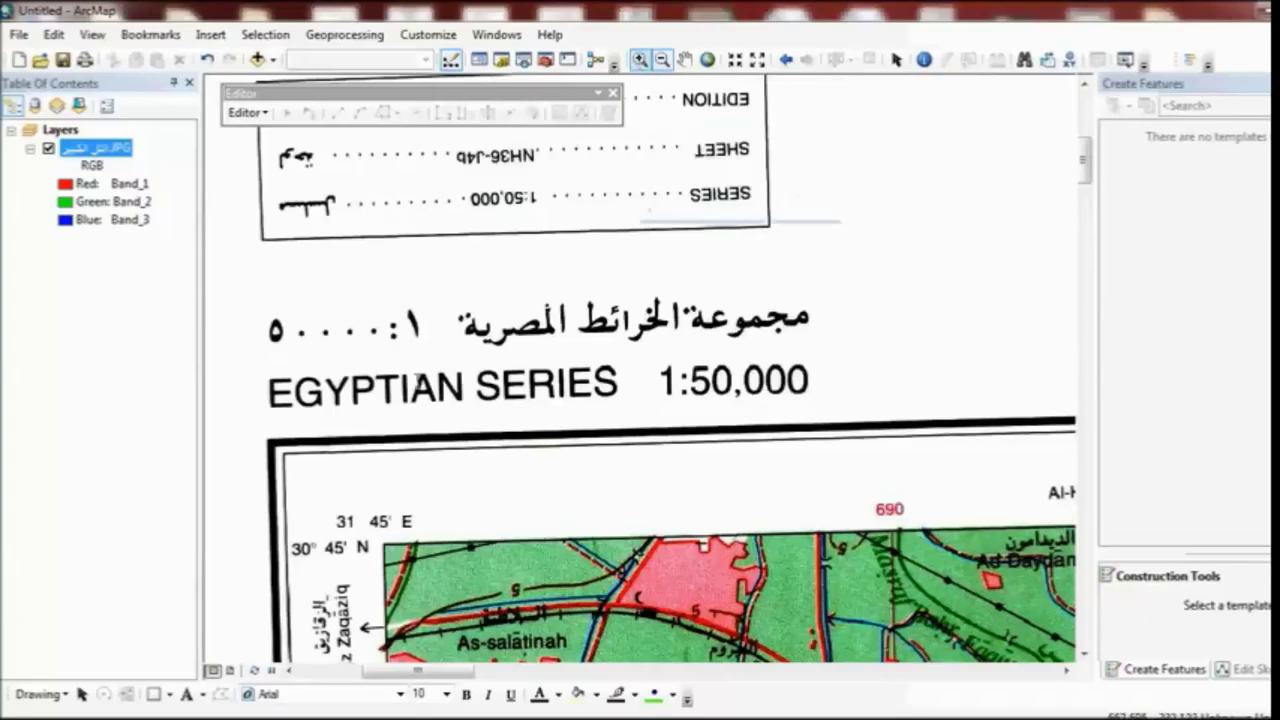
{"action": "left_click_drag", "start_coordinate": [403, 501], "coordinate": [252, 620]}
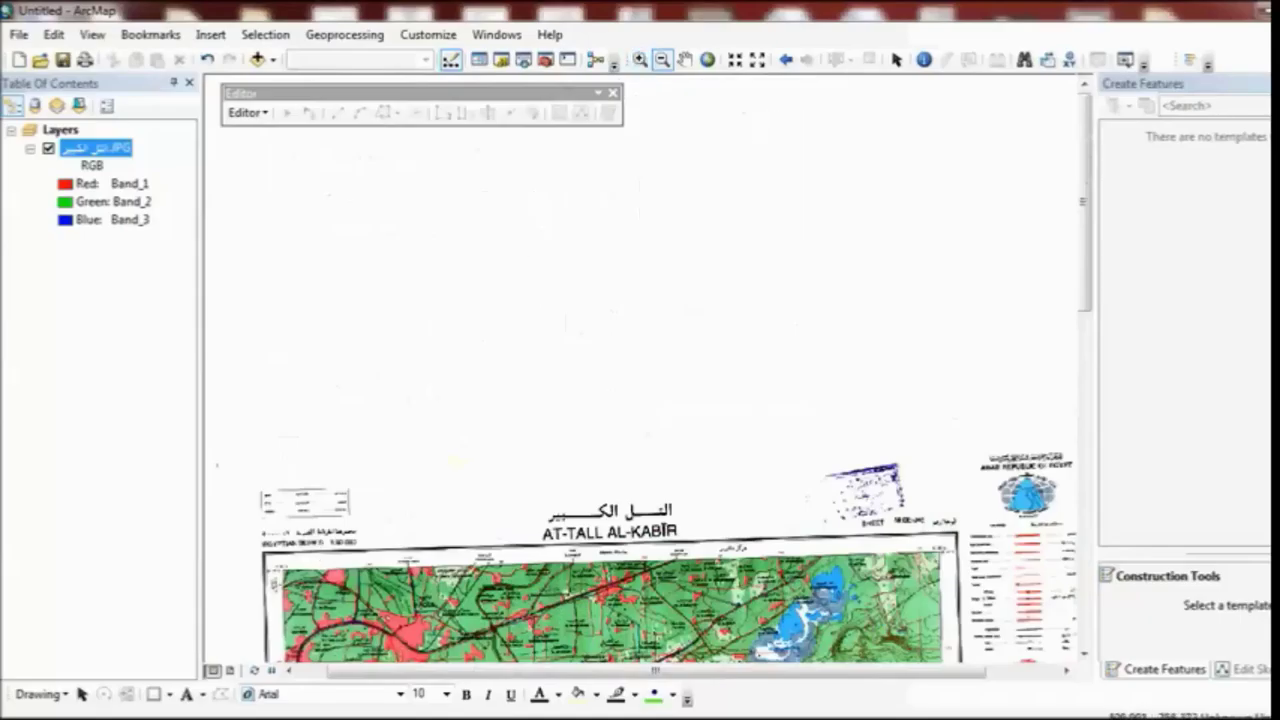
{"action": "left_click", "coordinate": [236, 597]}
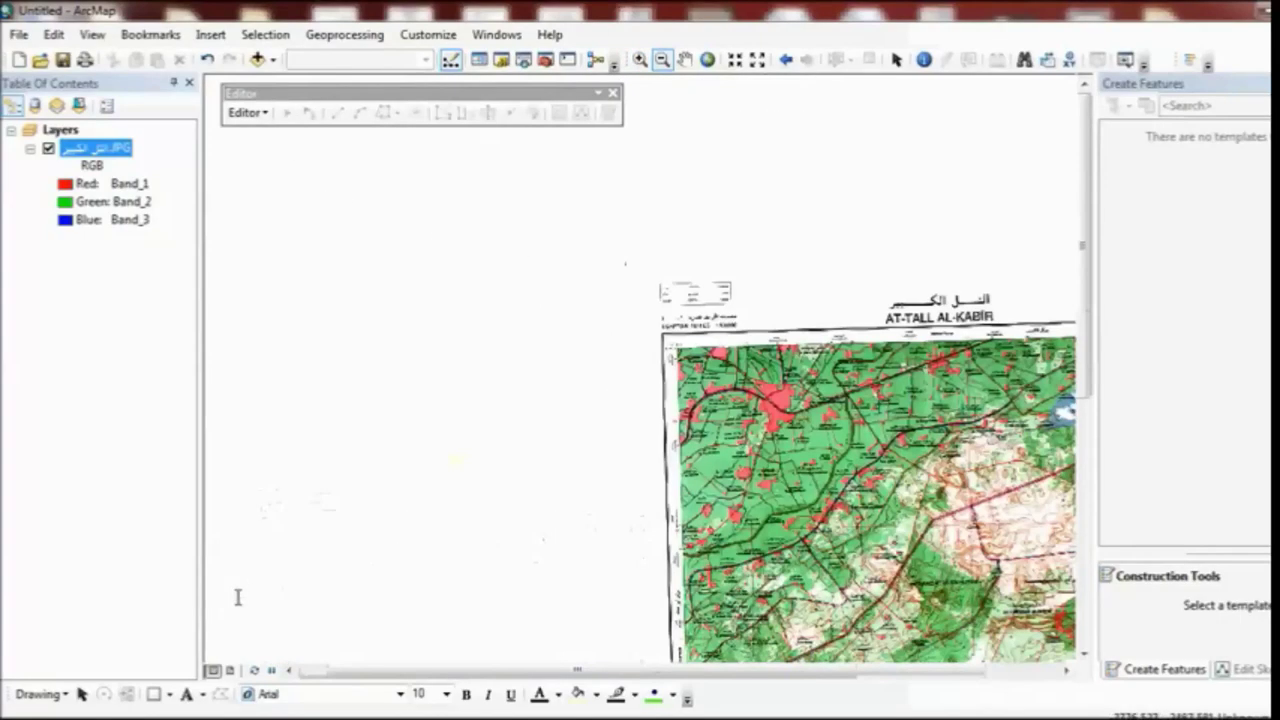
{"action": "left_click", "coordinate": [639, 59]}
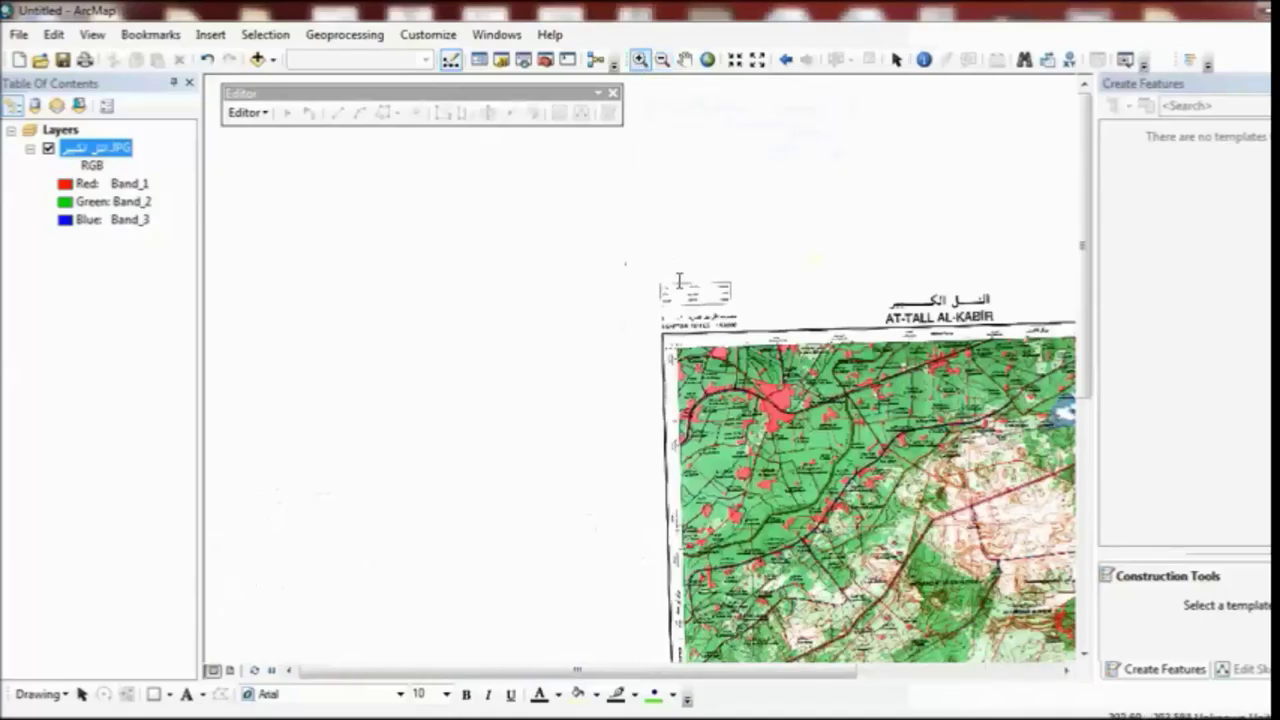
{"action": "scroll", "coordinate": [648, 368], "scroll_direction": "up", "scroll_amount": 5}
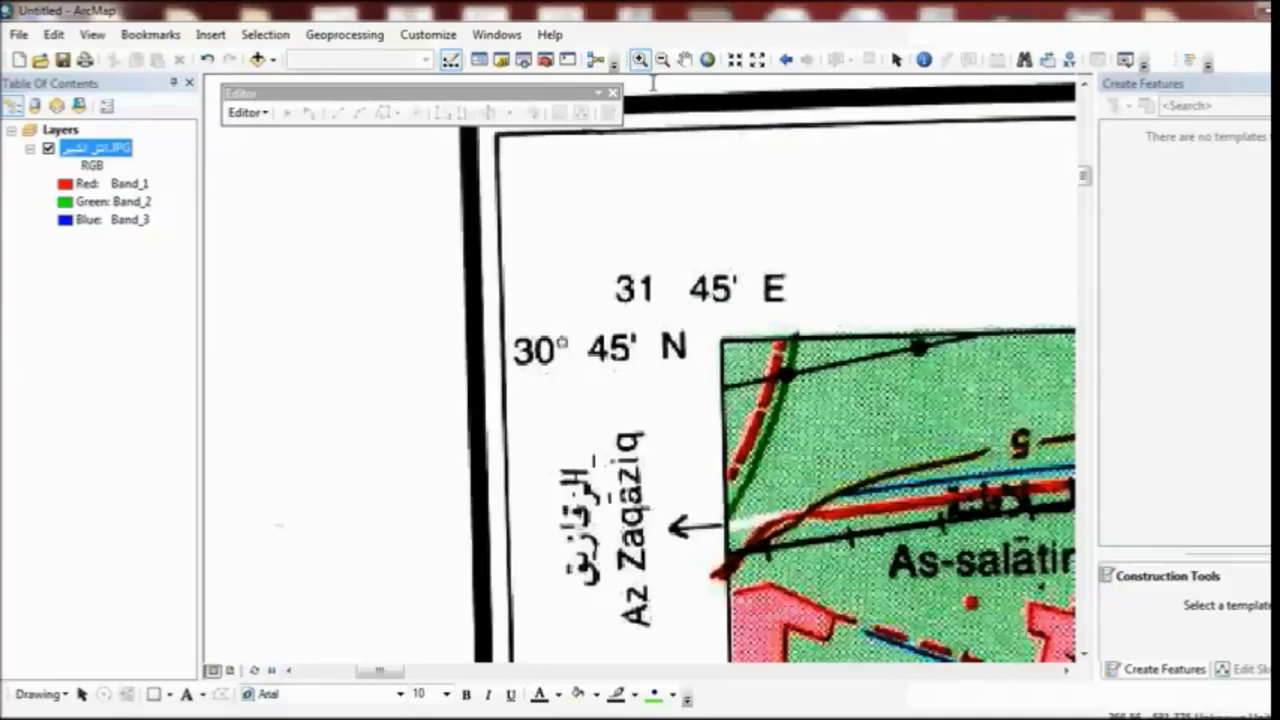
Step: Examine the grid and coordinate labels along the scanned map frame's top edge, from its upper-left to its upper-right corner
{"action": "left_click", "coordinate": [639, 61]}
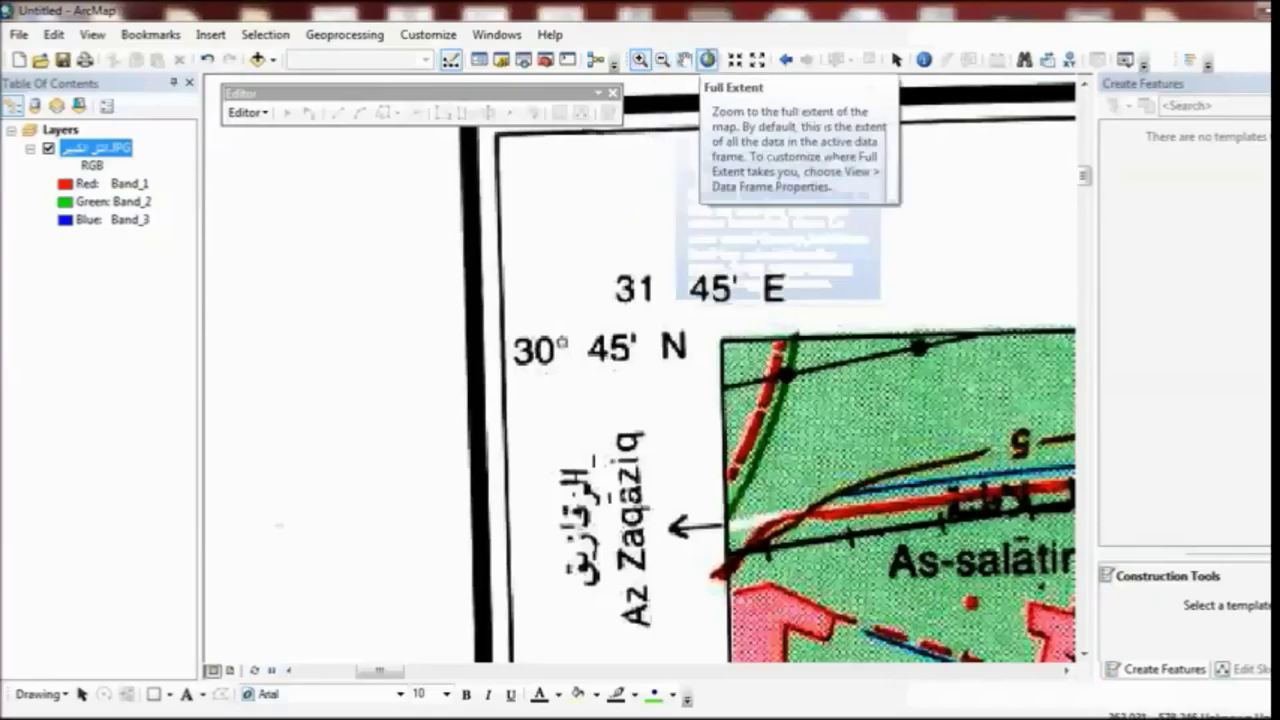
{"action": "left_click", "coordinate": [707, 60]}
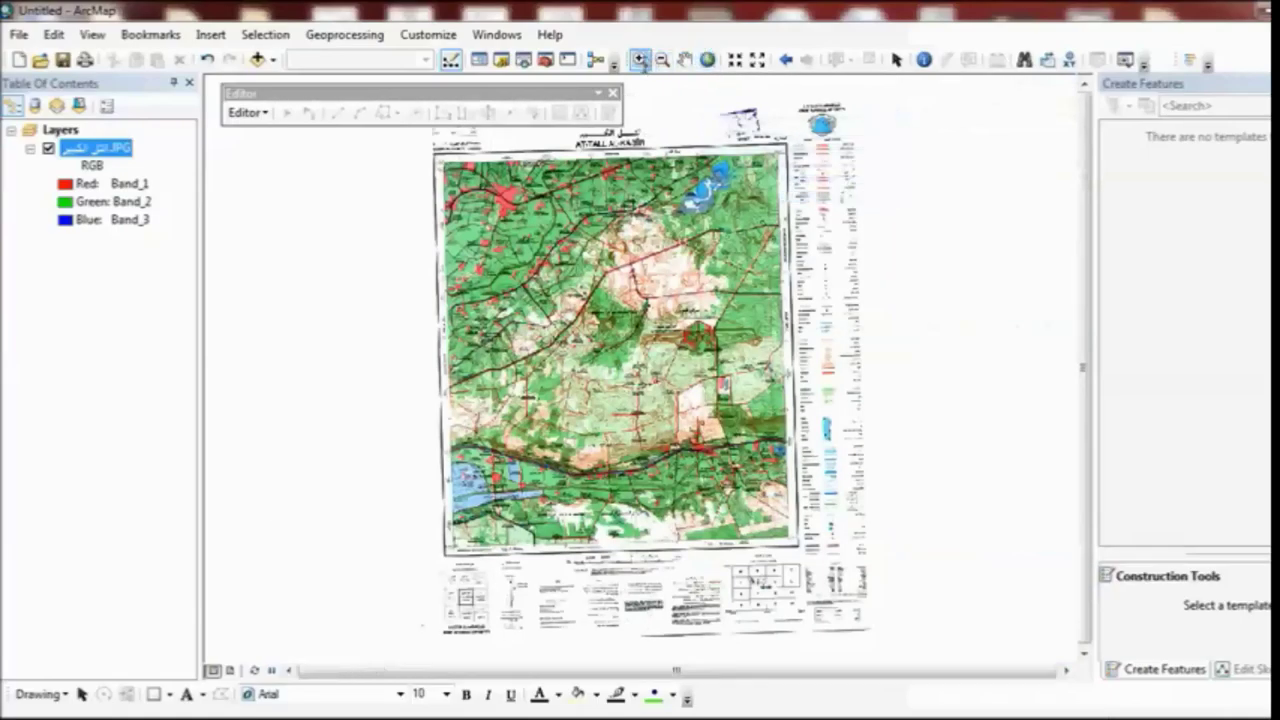
{"action": "left_click", "coordinate": [640, 60]}
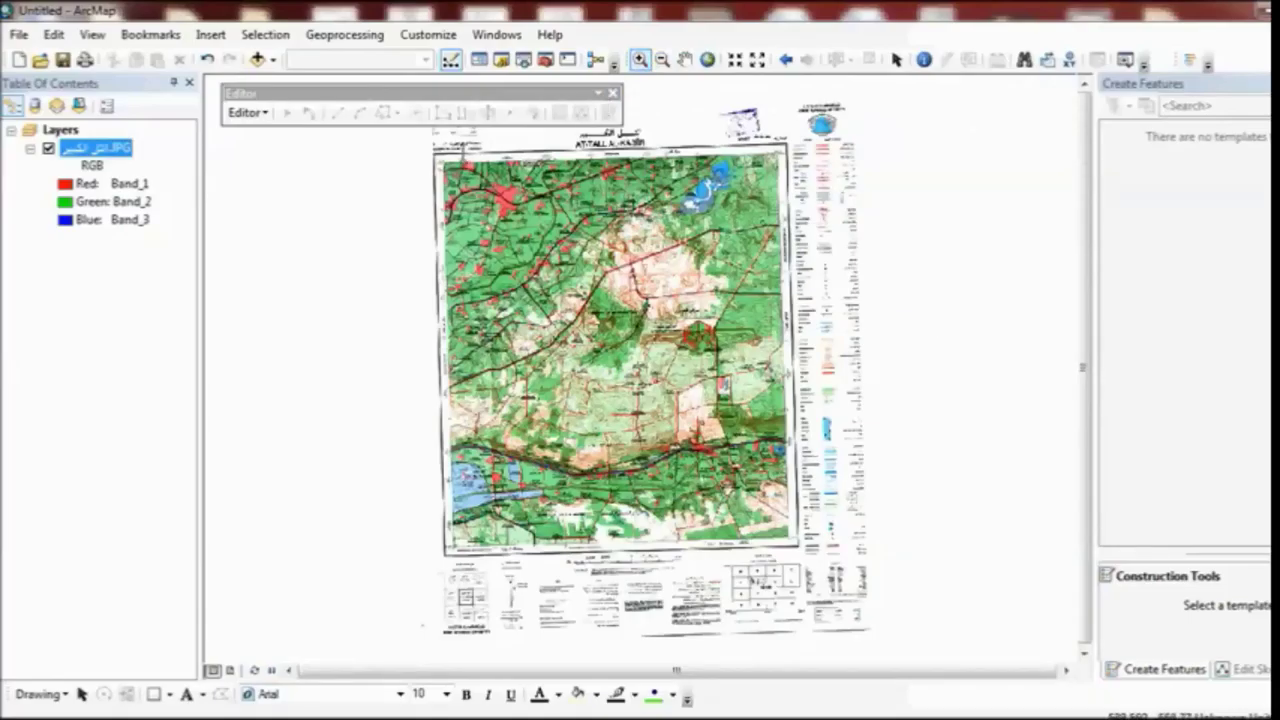
{"action": "left_click_drag", "start_coordinate": [461, 153], "coordinate": [424, 190]}
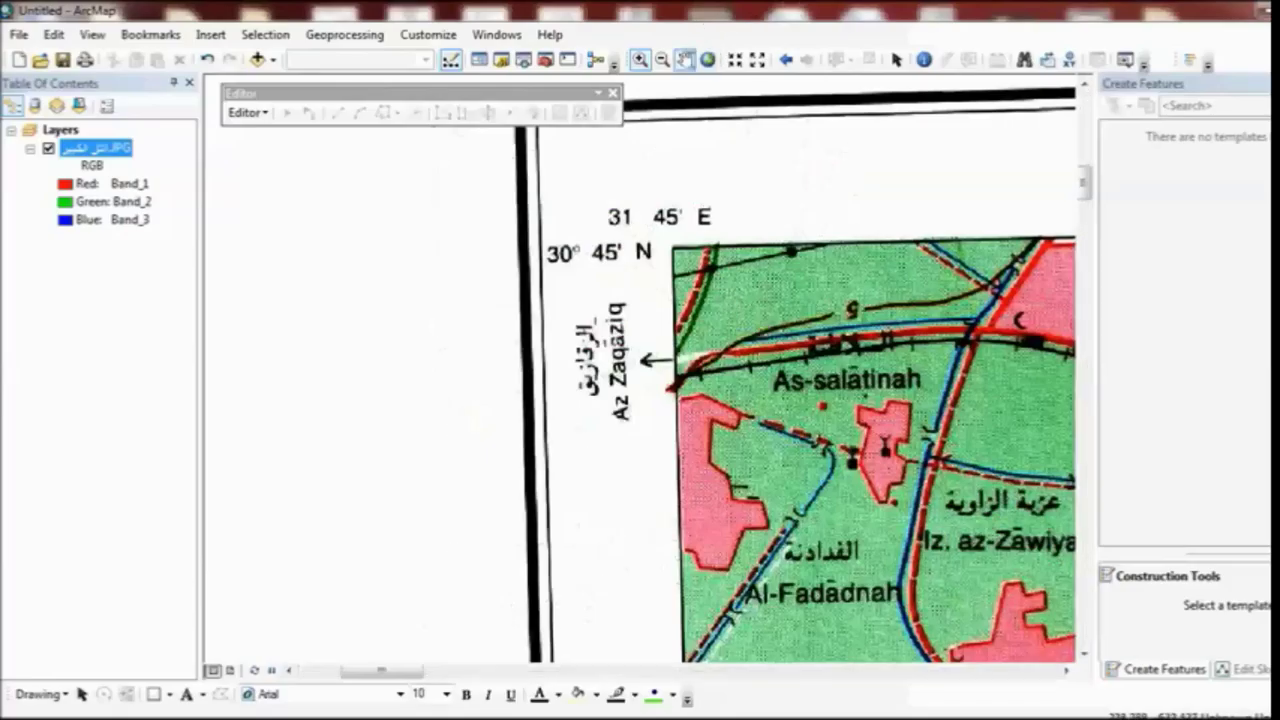
{"action": "left_click", "coordinate": [685, 59]}
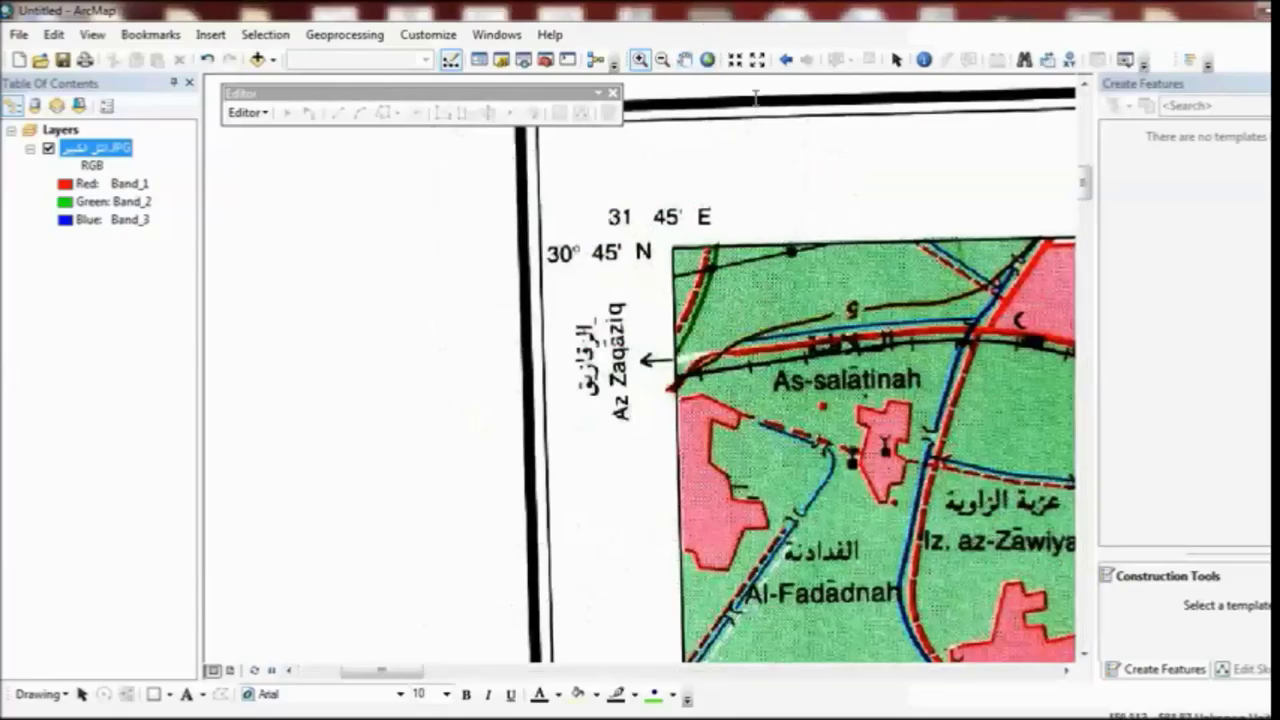
{"action": "left_click", "coordinate": [685, 59]}
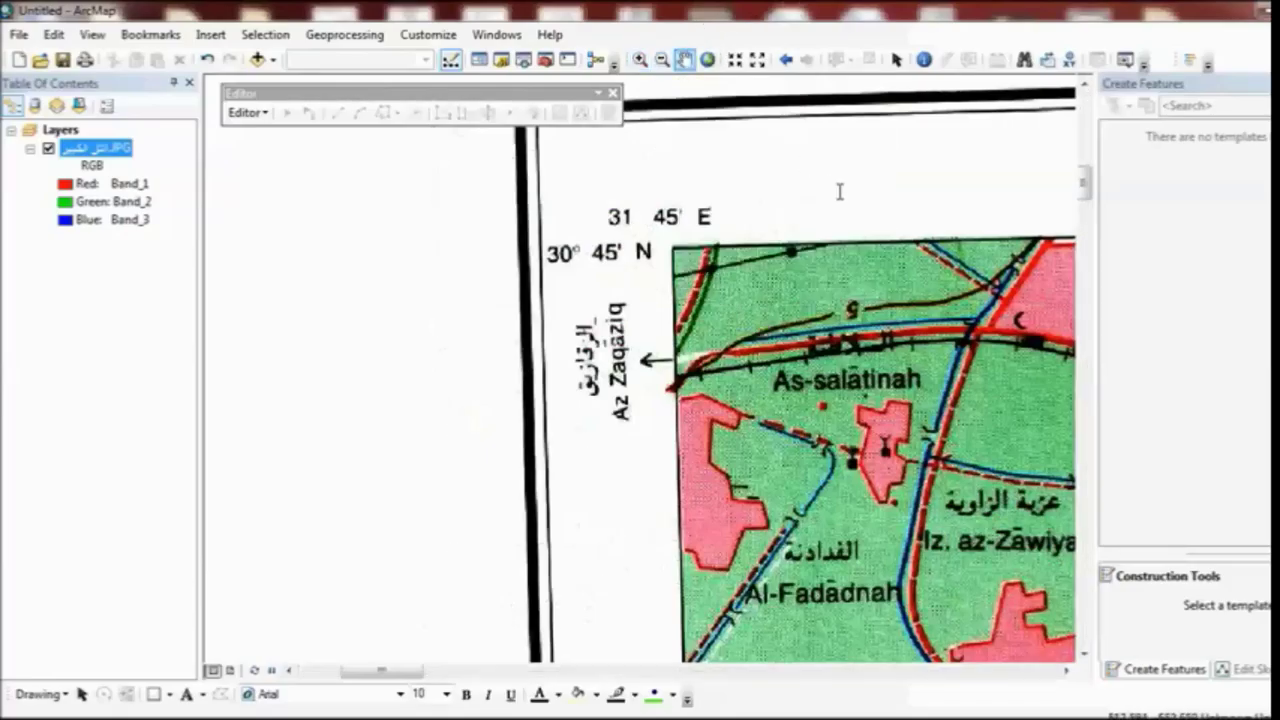
{"action": "left_click_drag", "start_coordinate": [903, 234], "coordinate": [197, 196]}
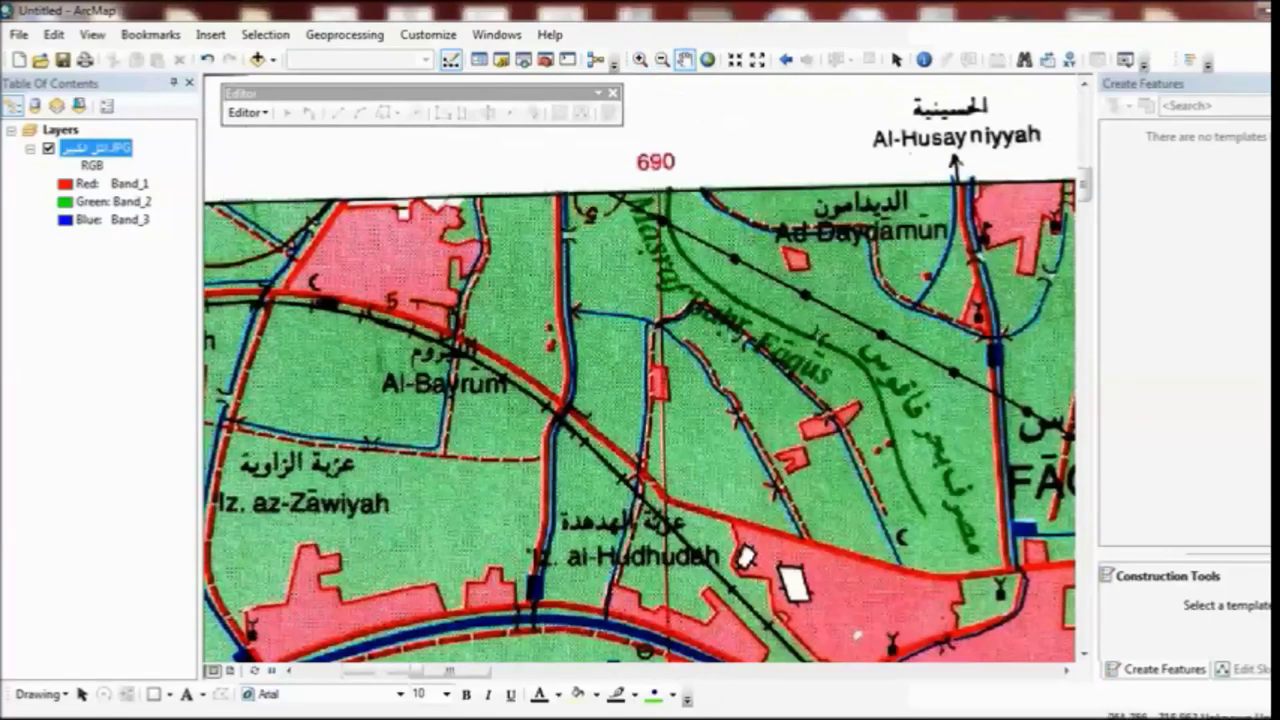
{"action": "left_click_drag", "start_coordinate": [880, 240], "coordinate": [774, 236]}
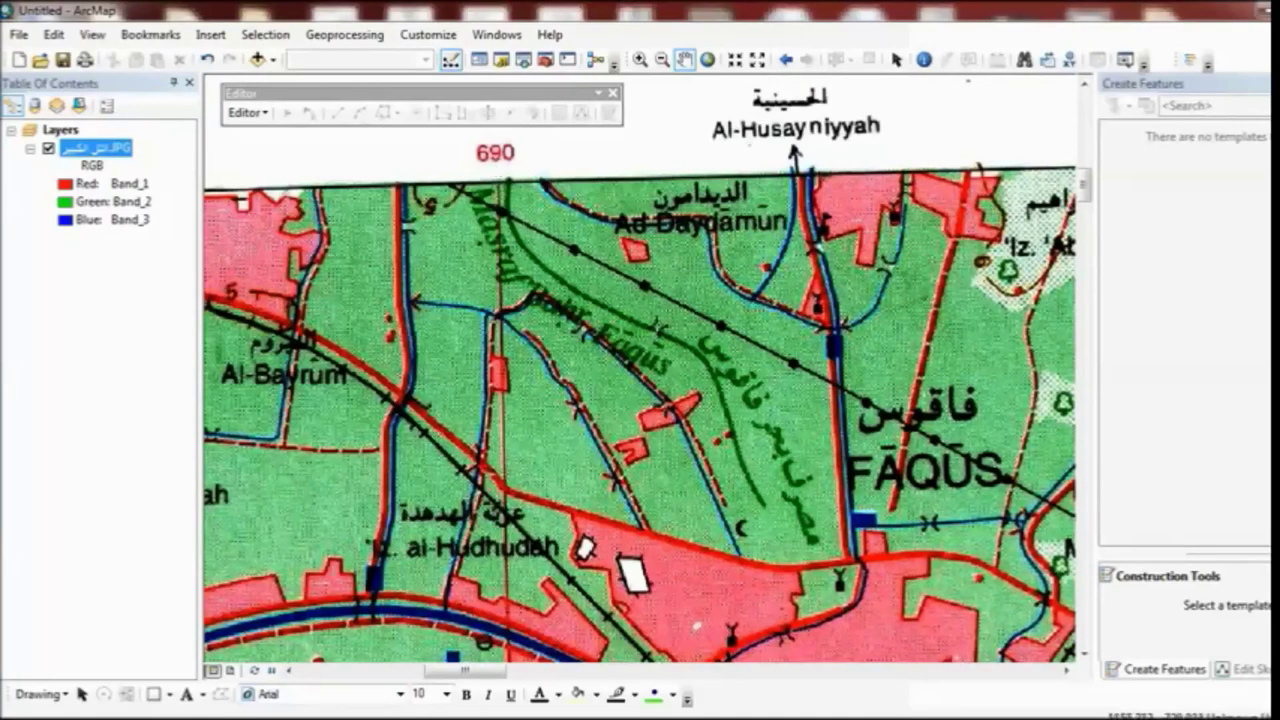
{"action": "left_click_drag", "start_coordinate": [900, 400], "coordinate": [432, 445]}
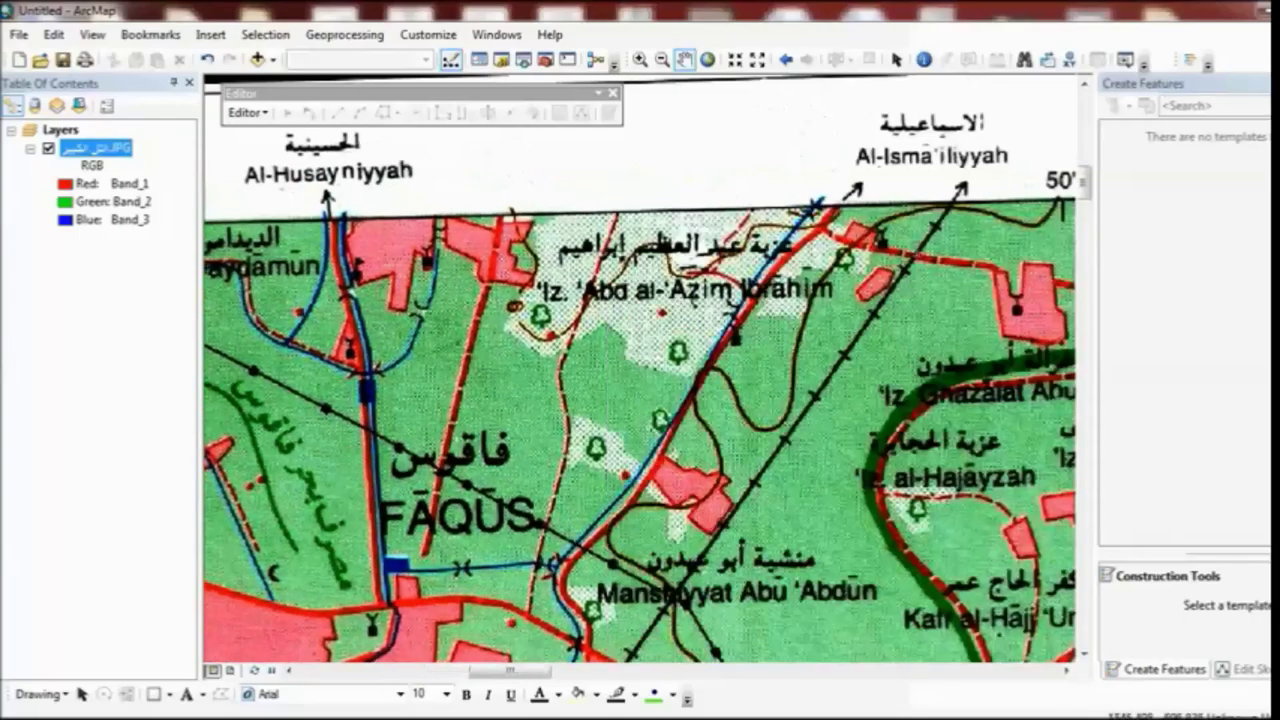
{"action": "left_click_drag", "start_coordinate": [850, 400], "coordinate": [441, 458]}
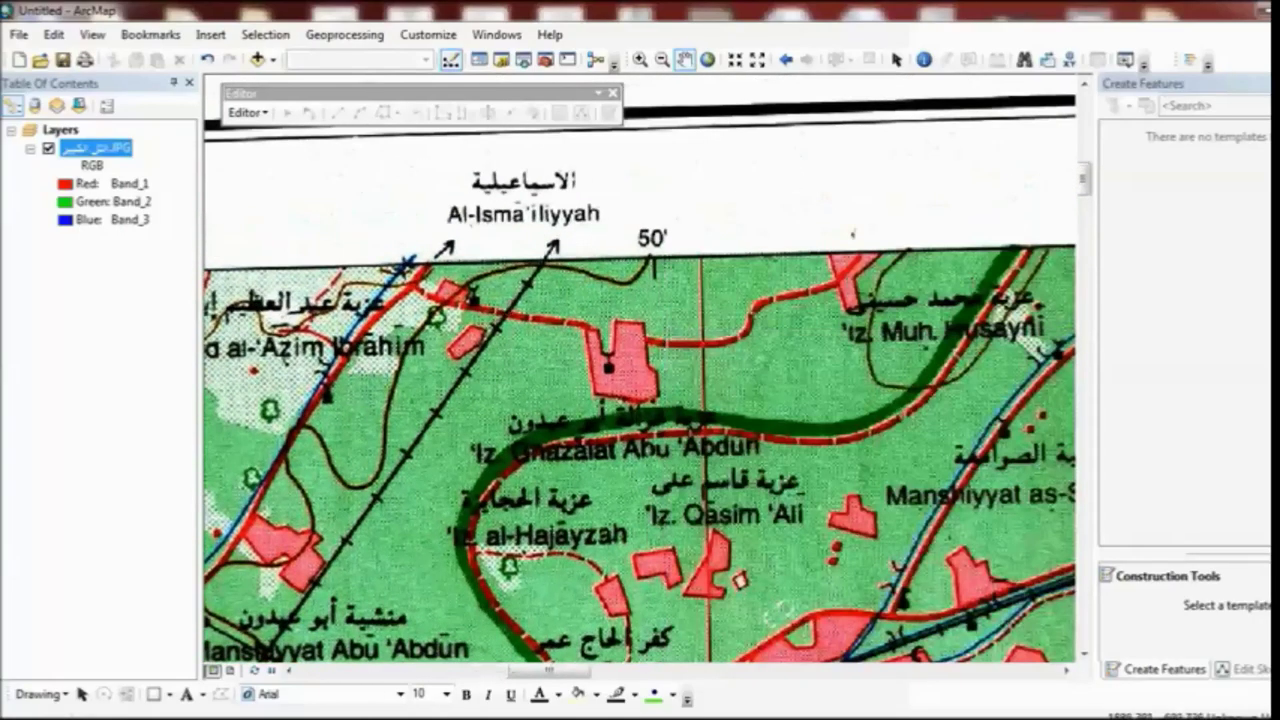
{"action": "left_click_drag", "start_coordinate": [1030, 355], "coordinate": [430, 370]}
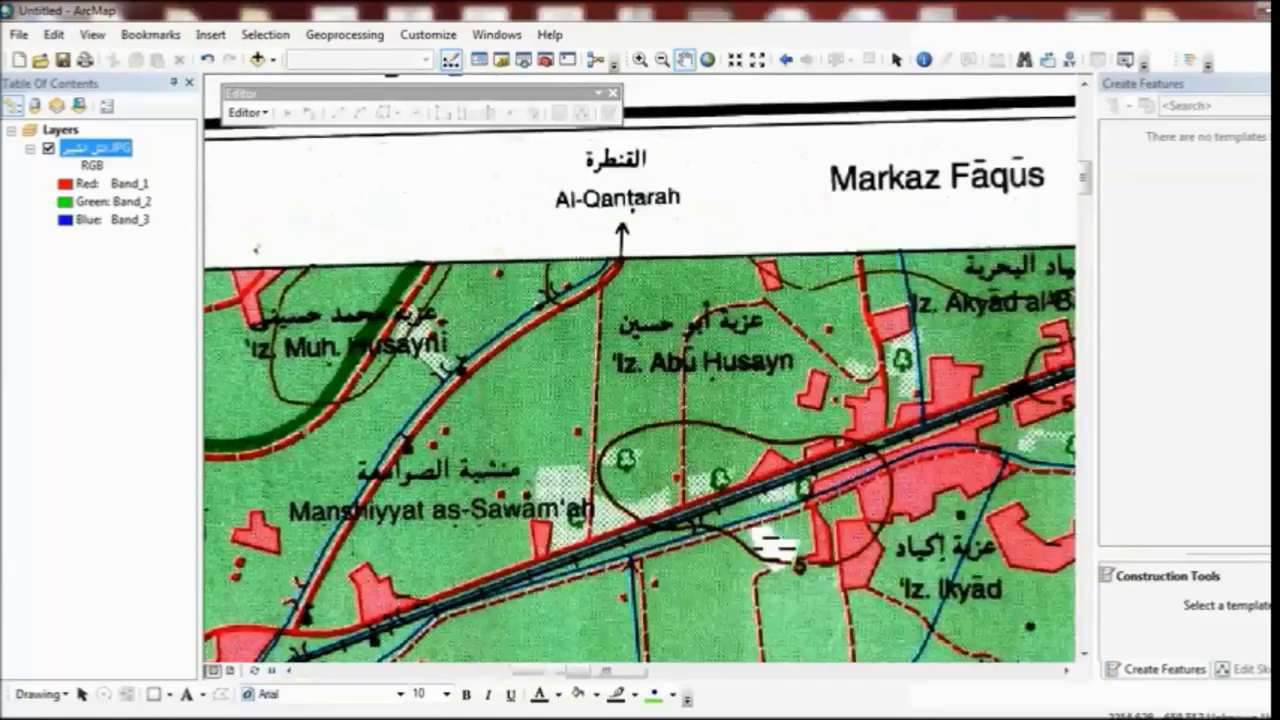
{"action": "left_click_drag", "start_coordinate": [1000, 420], "coordinate": [370, 410]}
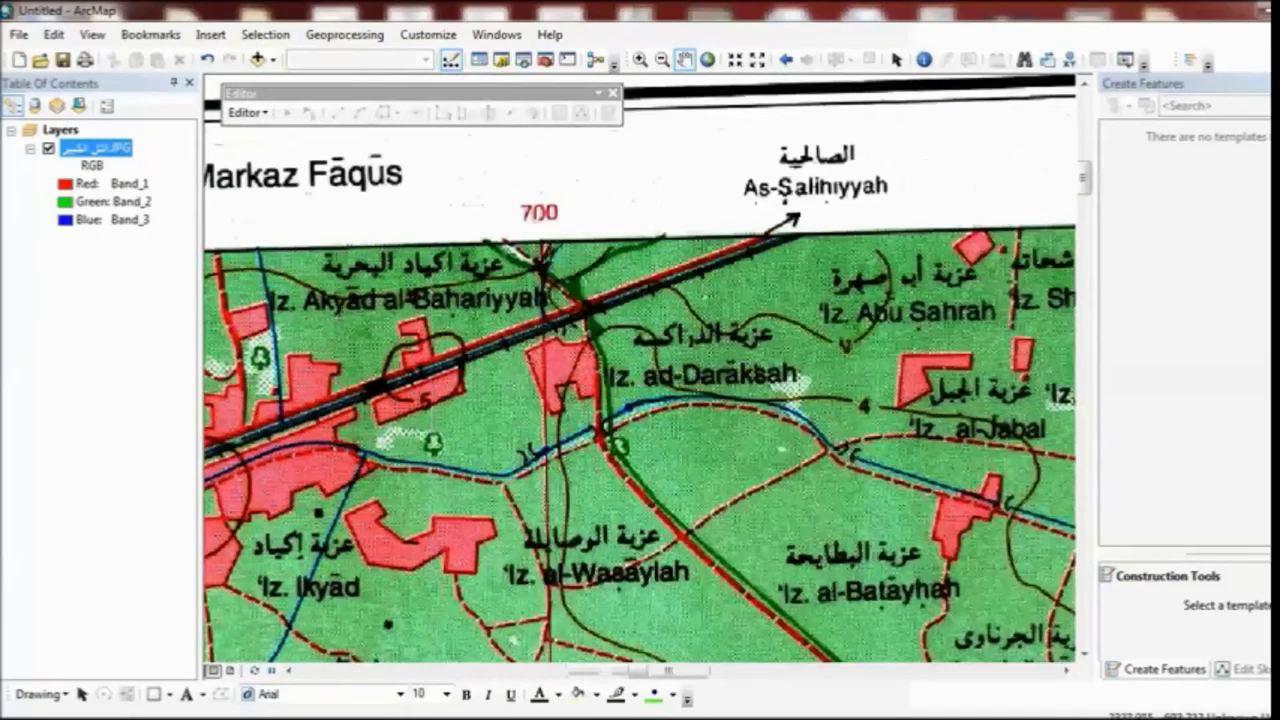
{"action": "left_click_drag", "start_coordinate": [960, 420], "coordinate": [225, 420]}
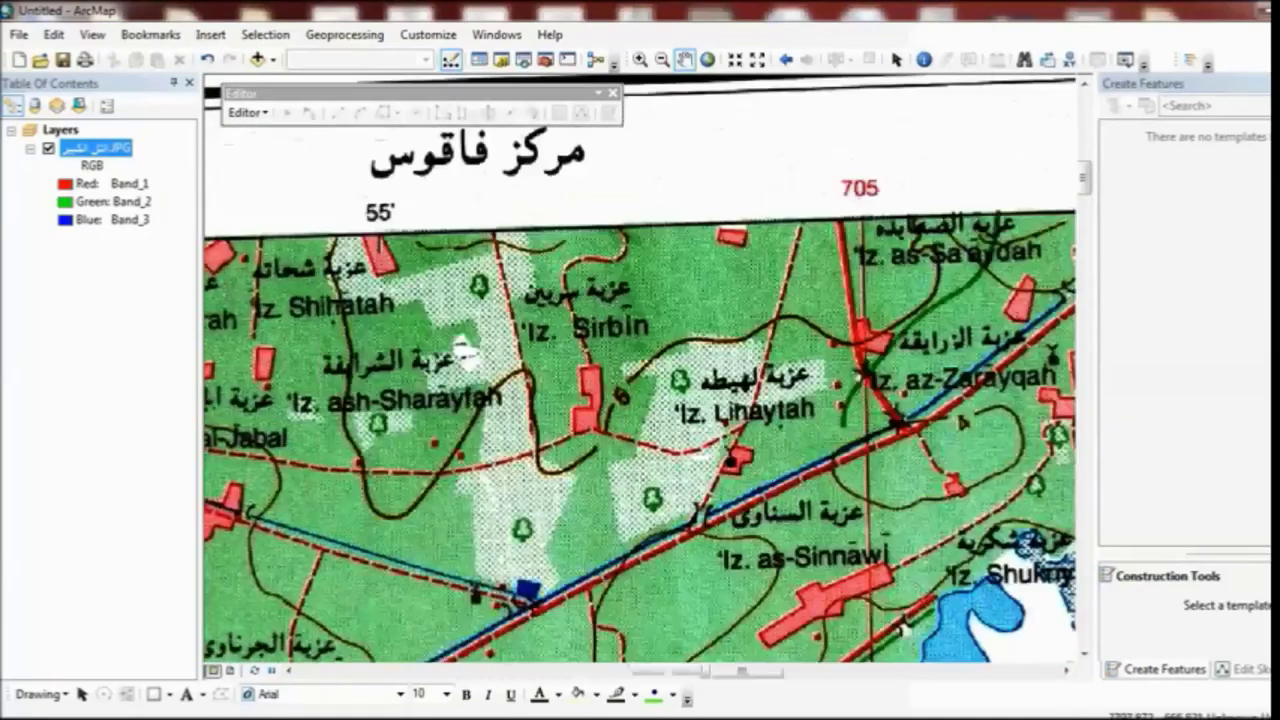
{"action": "mouse_move", "coordinate": [960, 420]}
{"action": "left_mouse_down"}
{"action": "mouse_move", "coordinate": [586, 438]}
{"action": "mouse_move", "coordinate": [270, 473]}
{"action": "left_mouse_up"}
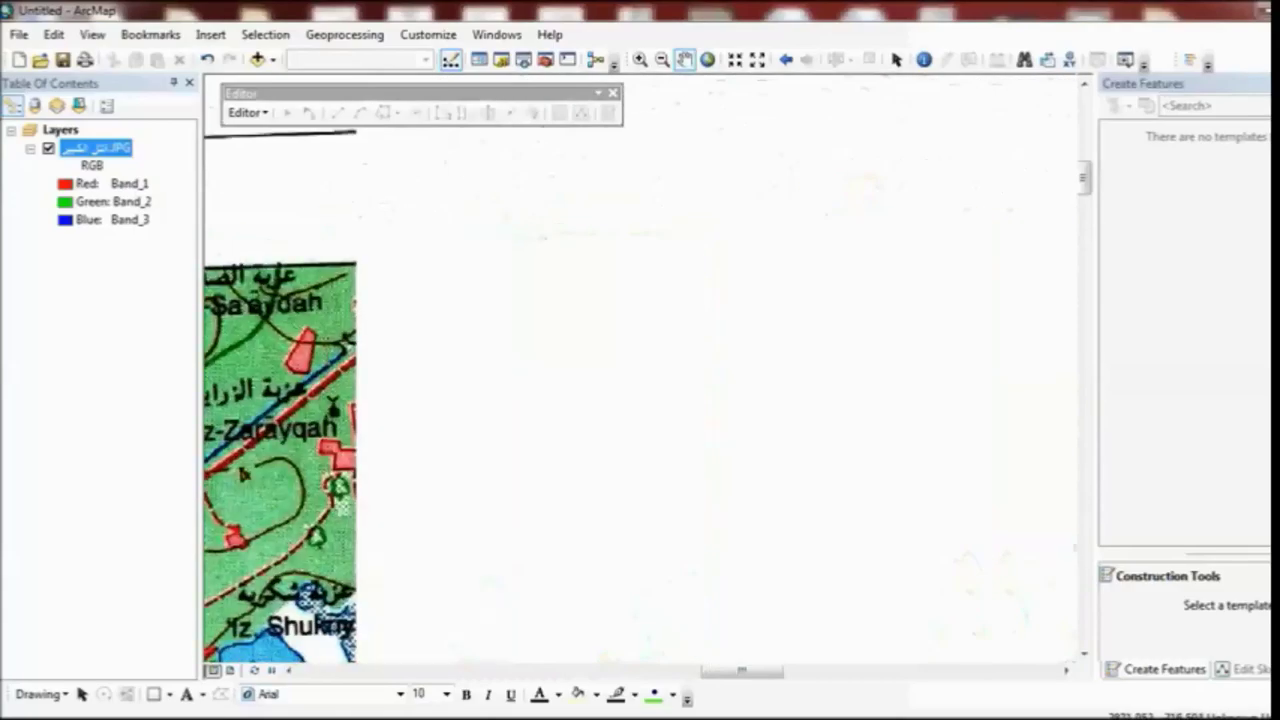
{"action": "left_click_drag", "start_coordinate": [960, 420], "coordinate": [305, 429]}
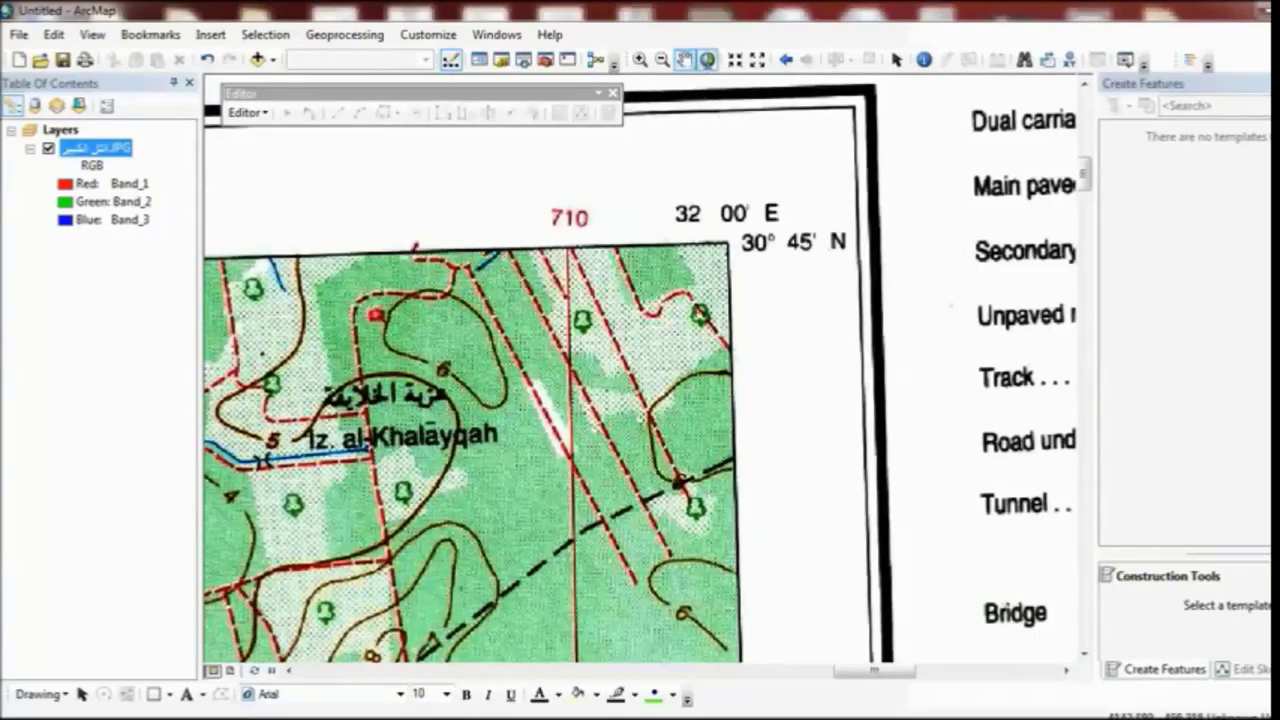
{"action": "left_click", "coordinate": [707, 60]}
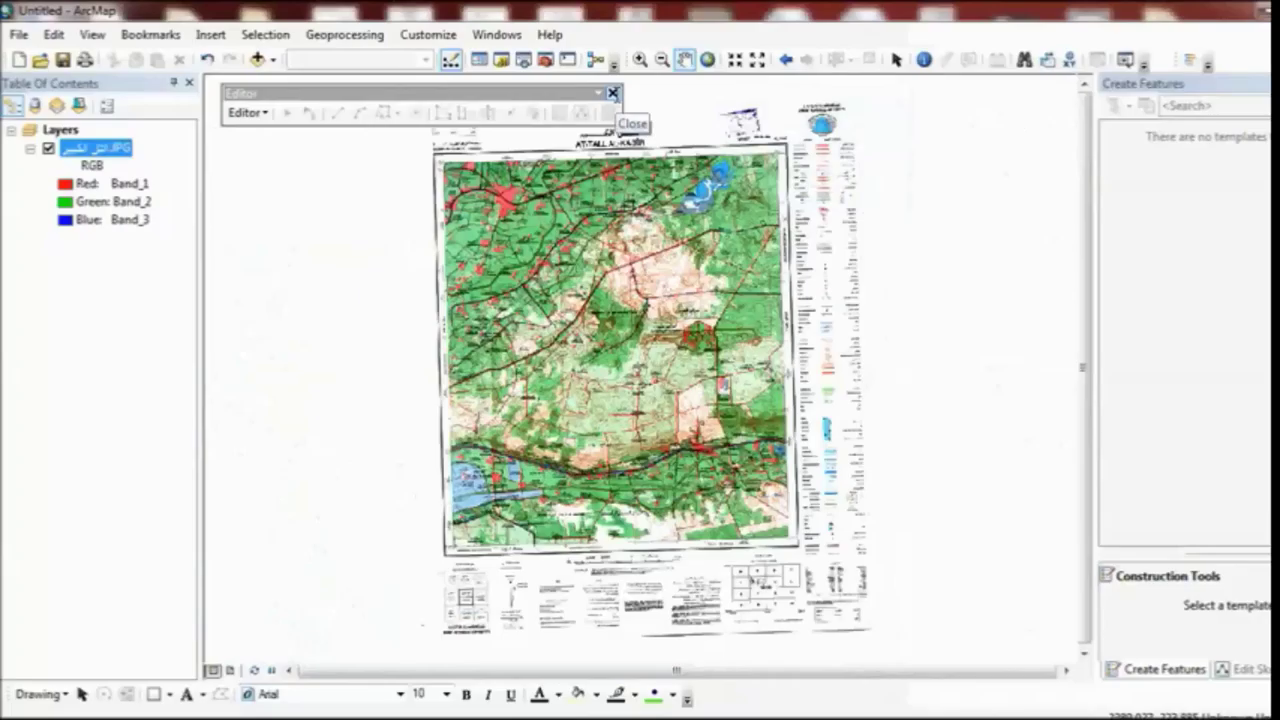
Step: Close the Editor toolbar and start a new blank map without saving the current one
{"action": "left_click", "coordinate": [612, 94]}
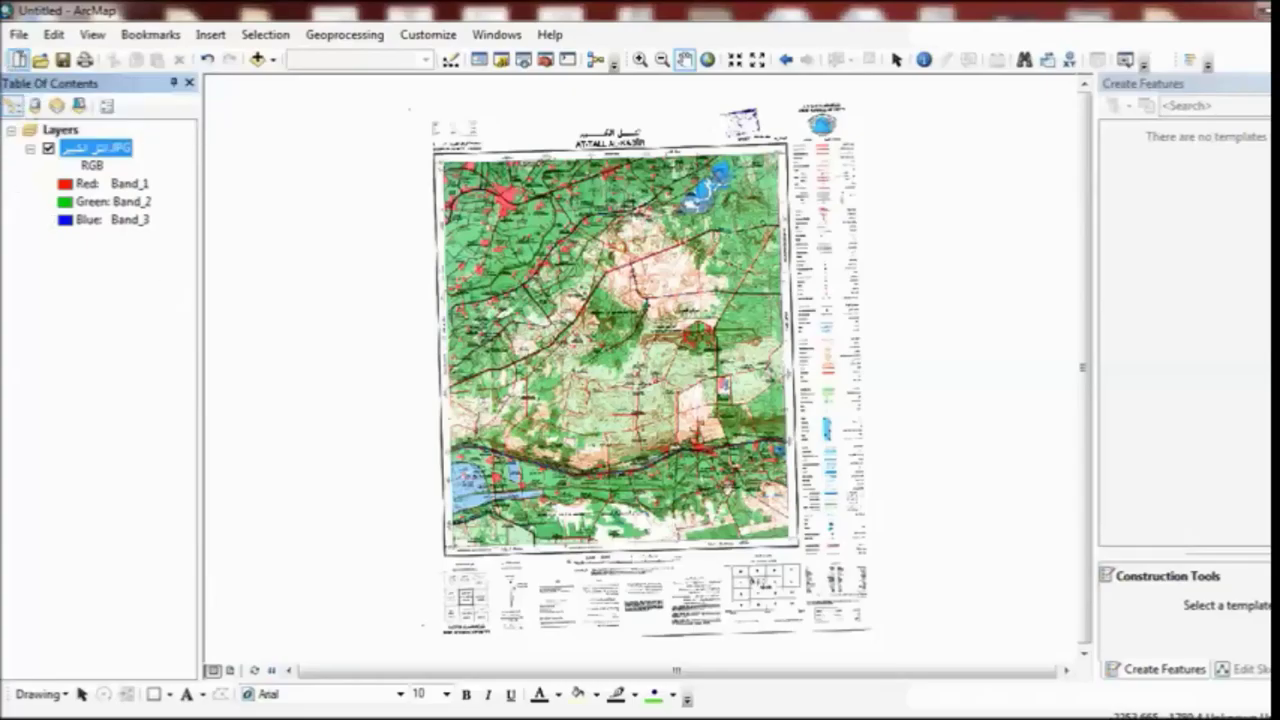
{"action": "left_click", "coordinate": [19, 59]}
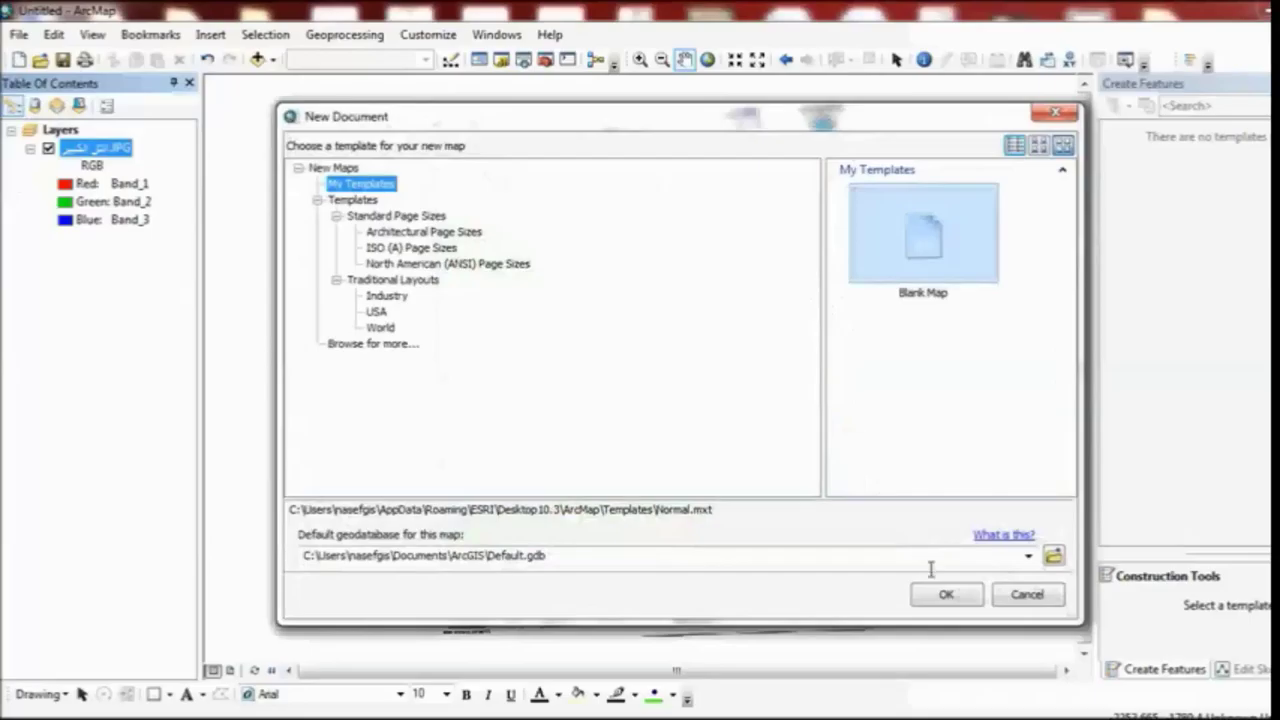
{"action": "left_click", "coordinate": [945, 594]}
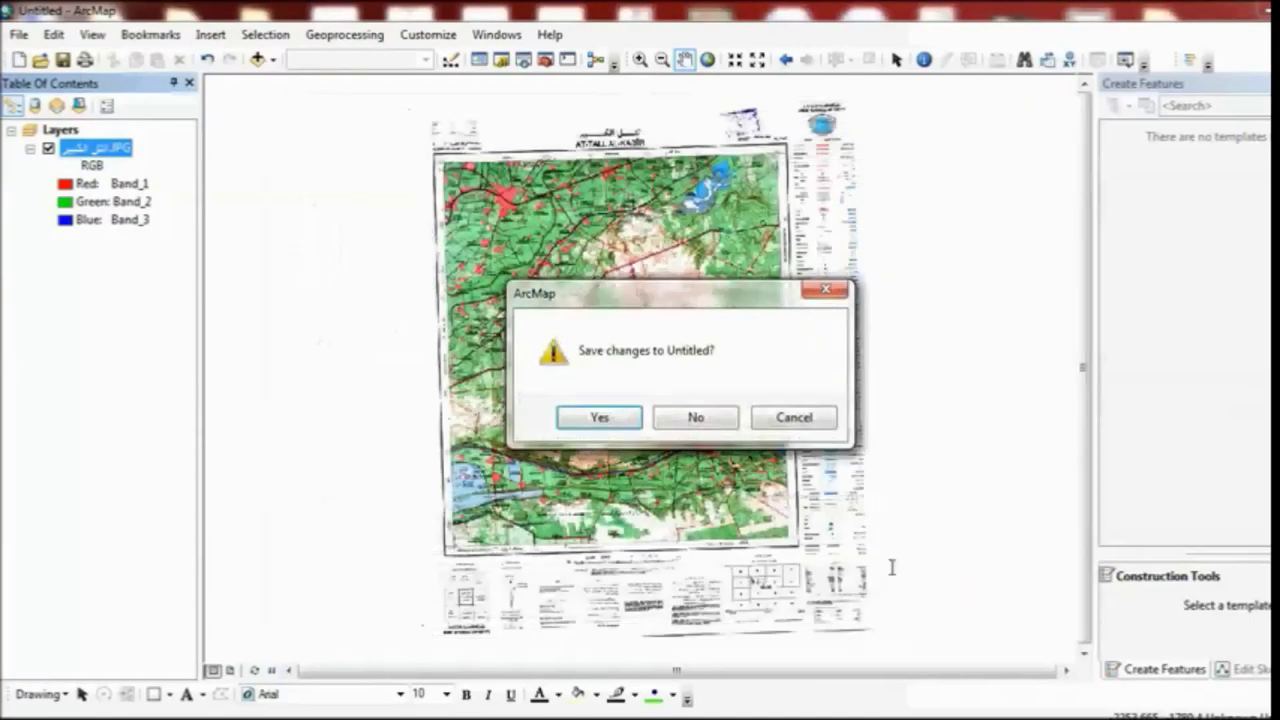
{"action": "left_click", "coordinate": [695, 418]}
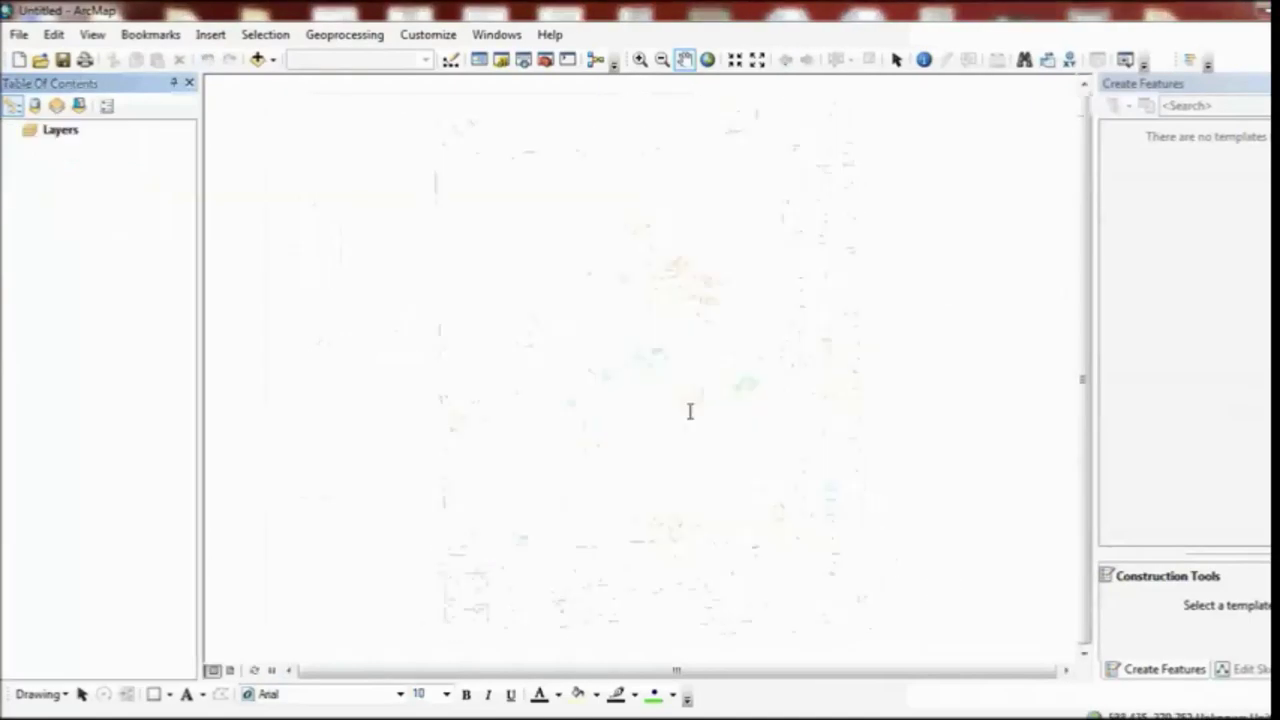
{"action": "left_click", "coordinate": [58, 131]}
{"action": "right_click", "coordinate": [58, 132]}
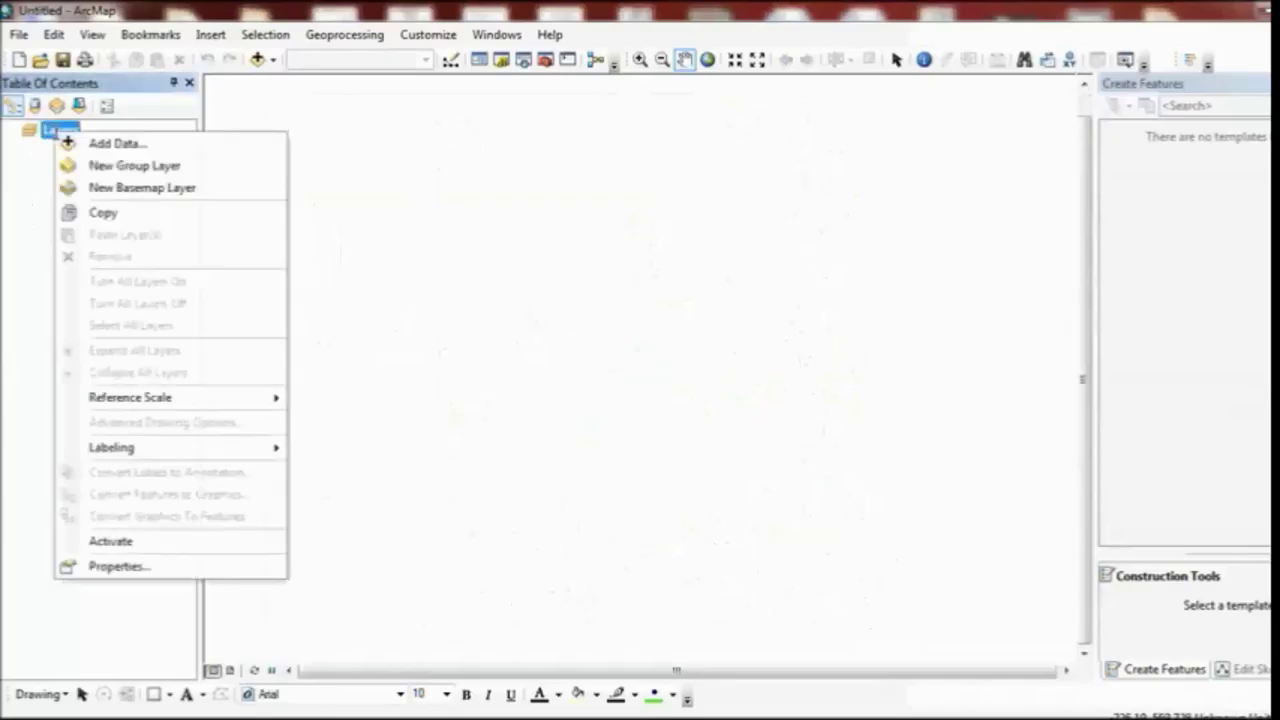
{"action": "left_click", "coordinate": [172, 575]}
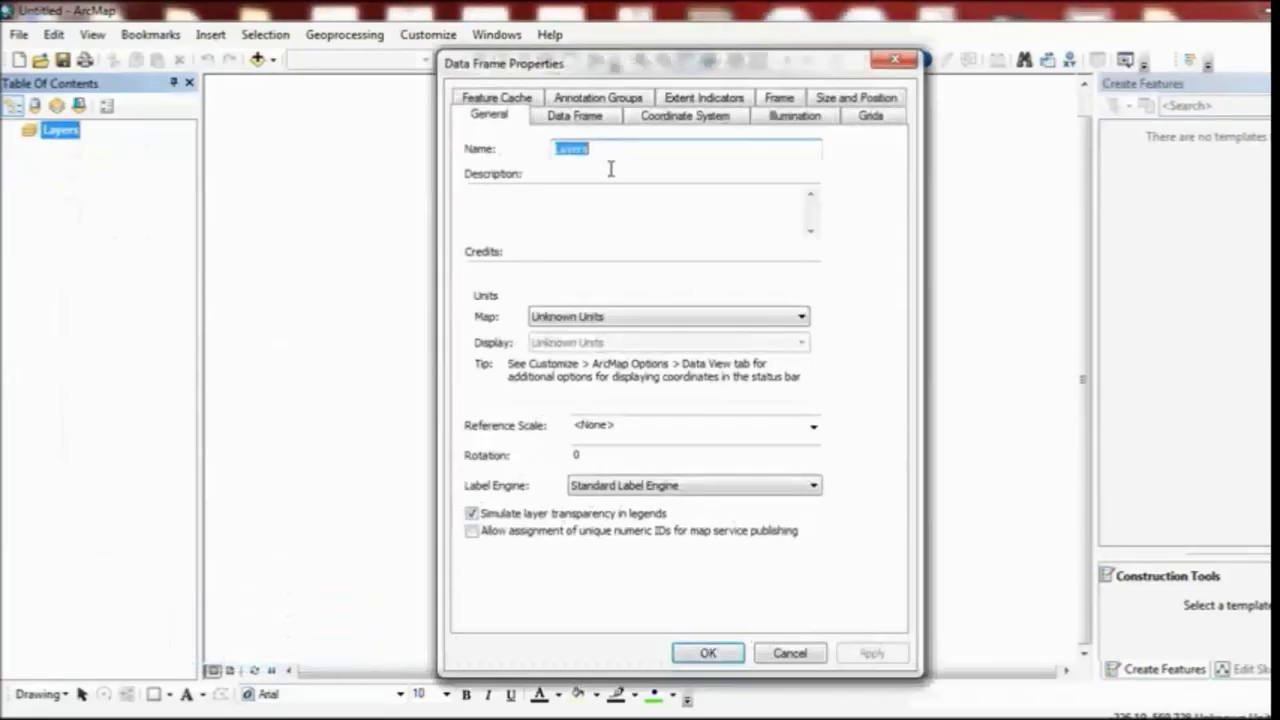
{"action": "left_click", "coordinate": [679, 117]}
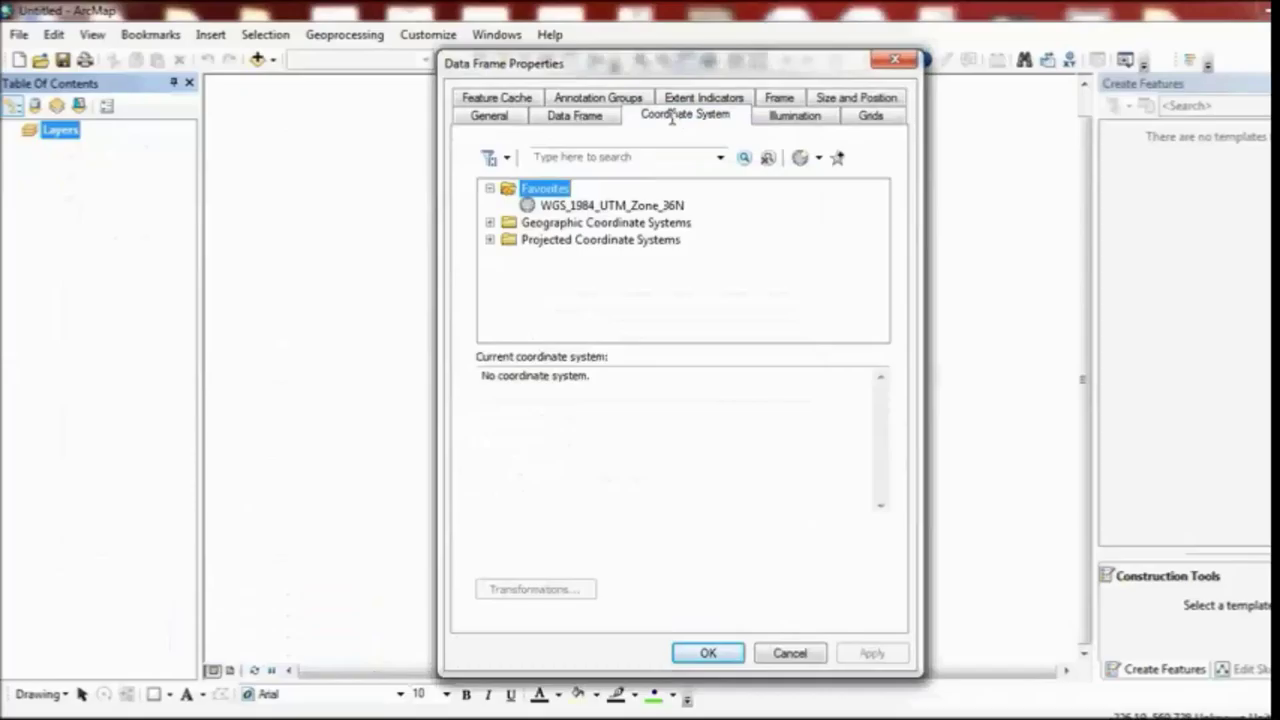
{"action": "left_click", "coordinate": [895, 60]}
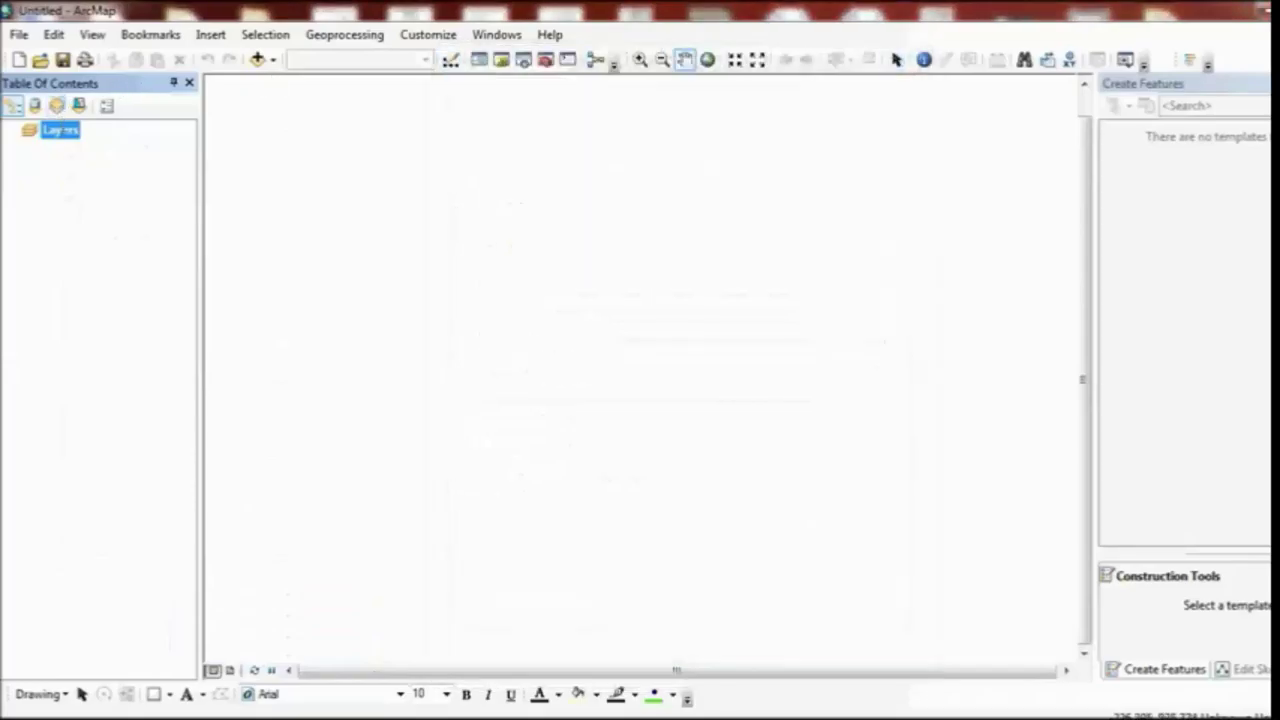
Step: Open the Layers data frame's coordinate system settings and look through the Geographic Coordinate Systems regions
{"action": "right_click", "coordinate": [60, 130]}
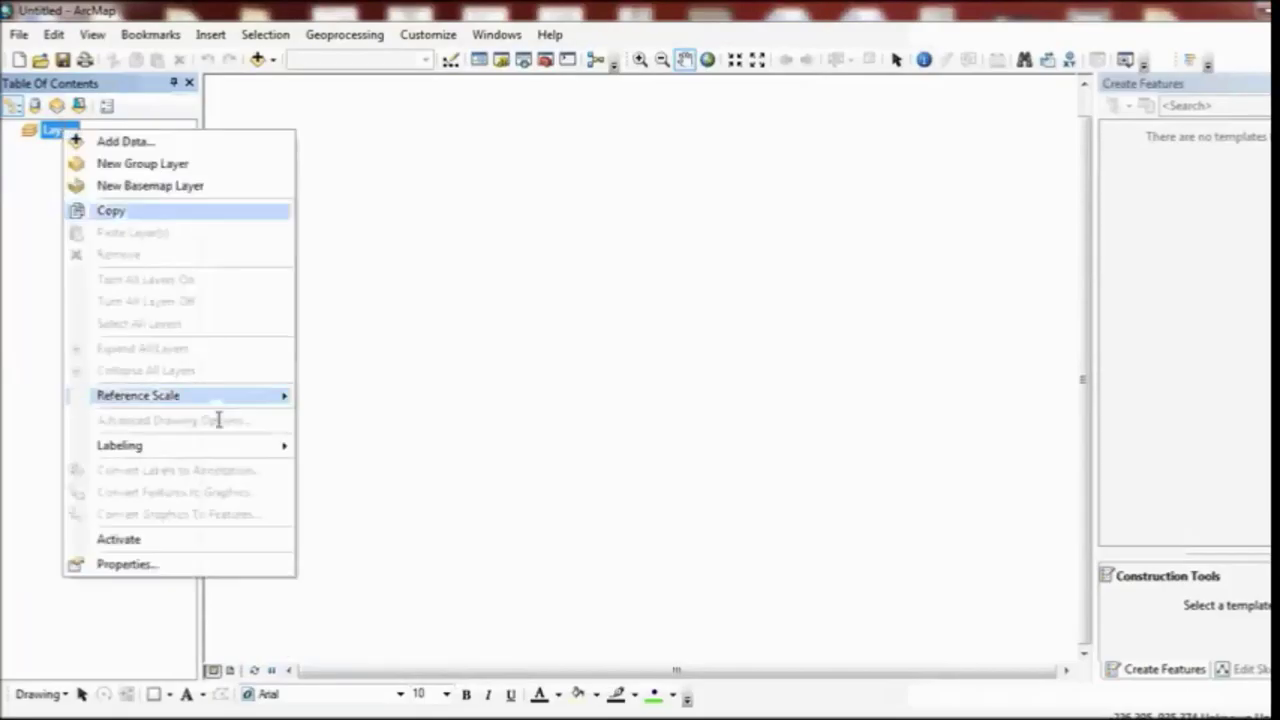
{"action": "left_click", "coordinate": [227, 560]}
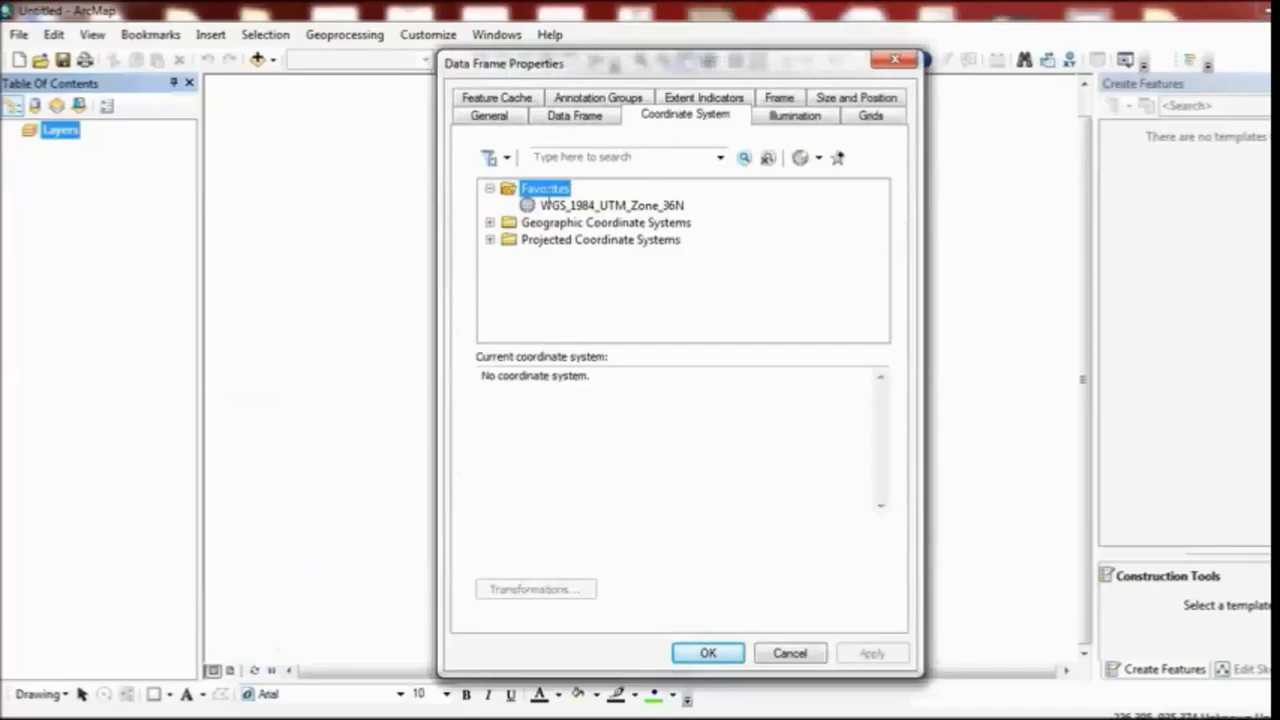
{"action": "left_click", "coordinate": [490, 222]}
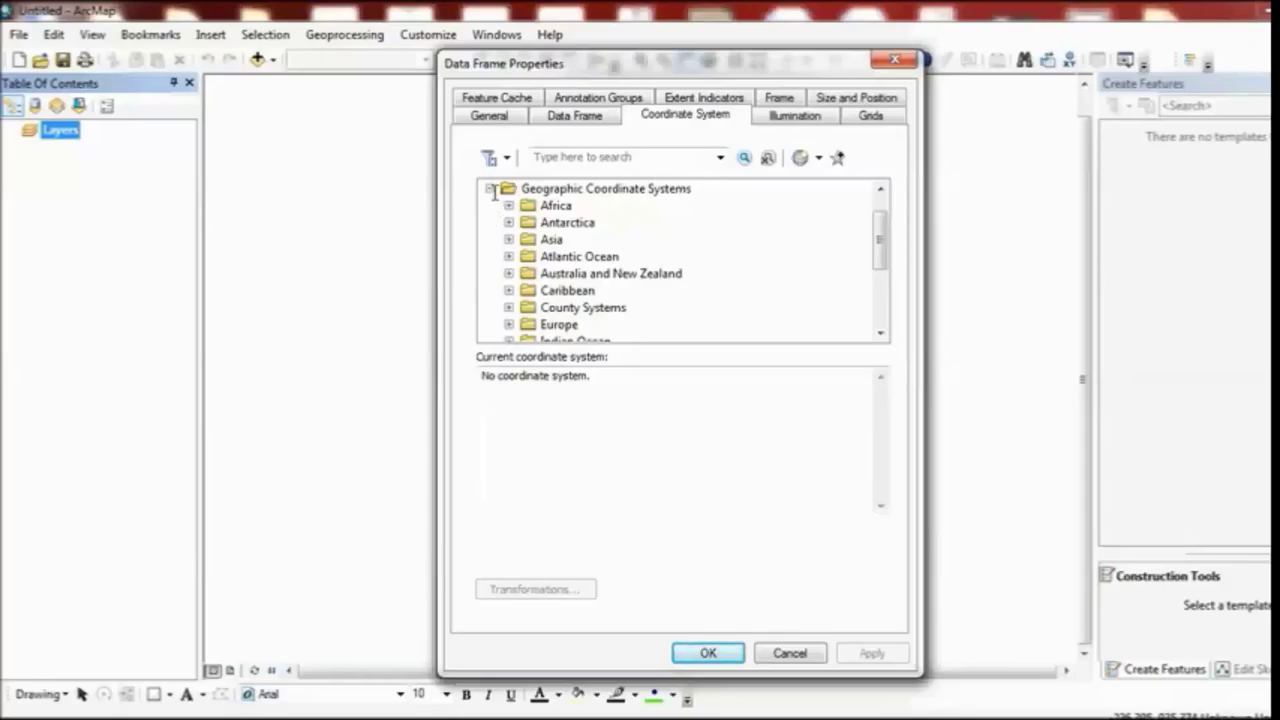
{"action": "left_click", "coordinate": [490, 188]}
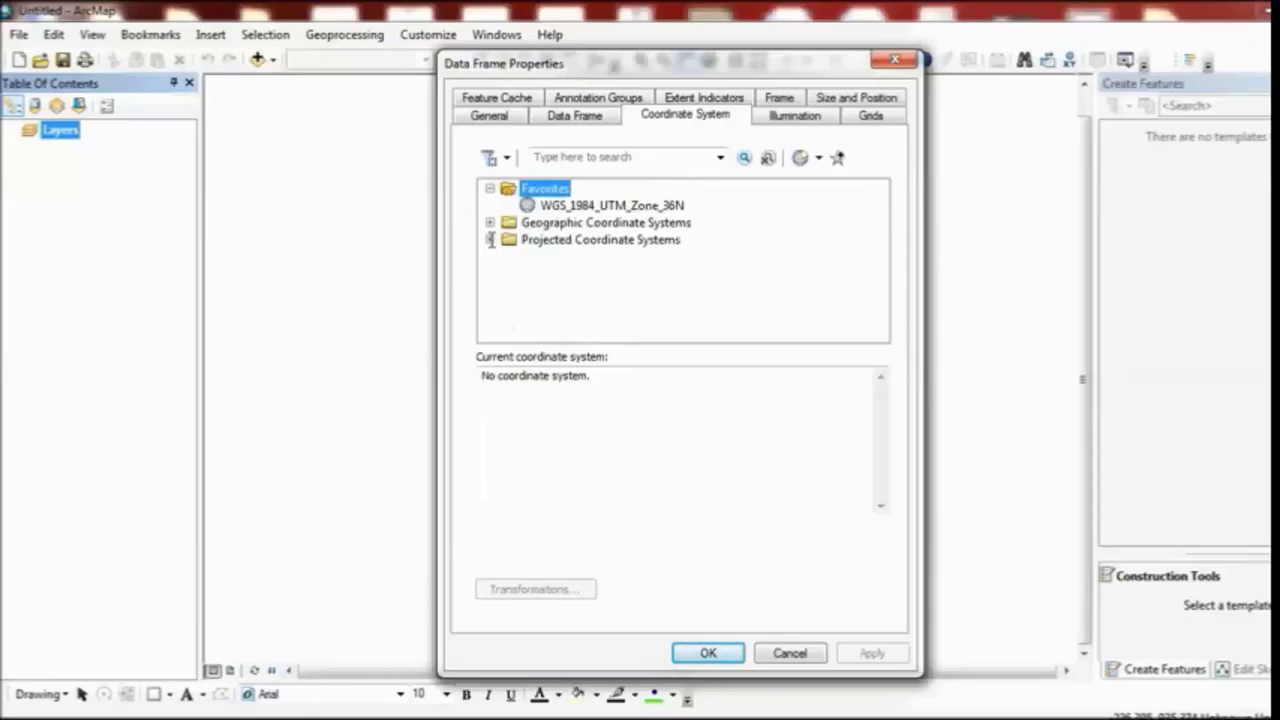
Step: Set the data frame's coordinate system to the projected WGS 1984 UTM Zone 36N
{"action": "left_click", "coordinate": [490, 240]}
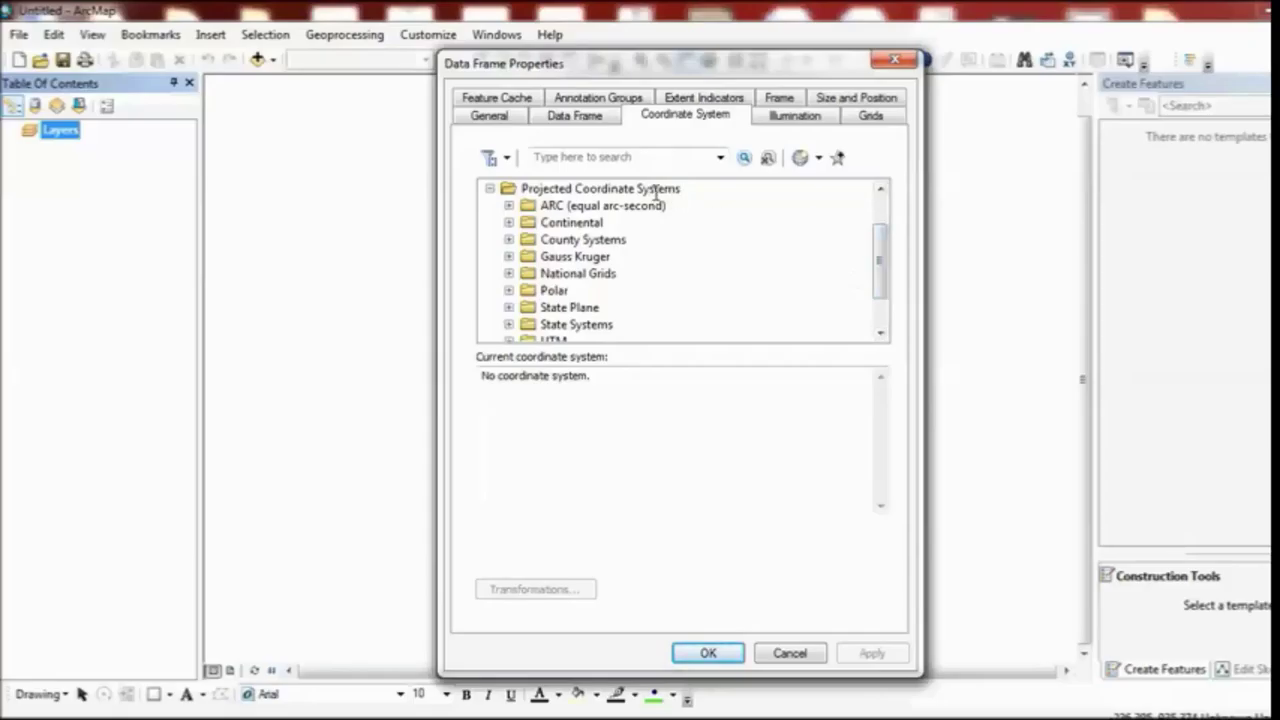
{"action": "scroll", "coordinate": [880, 262], "scroll_direction": "down", "scroll_amount": 1}
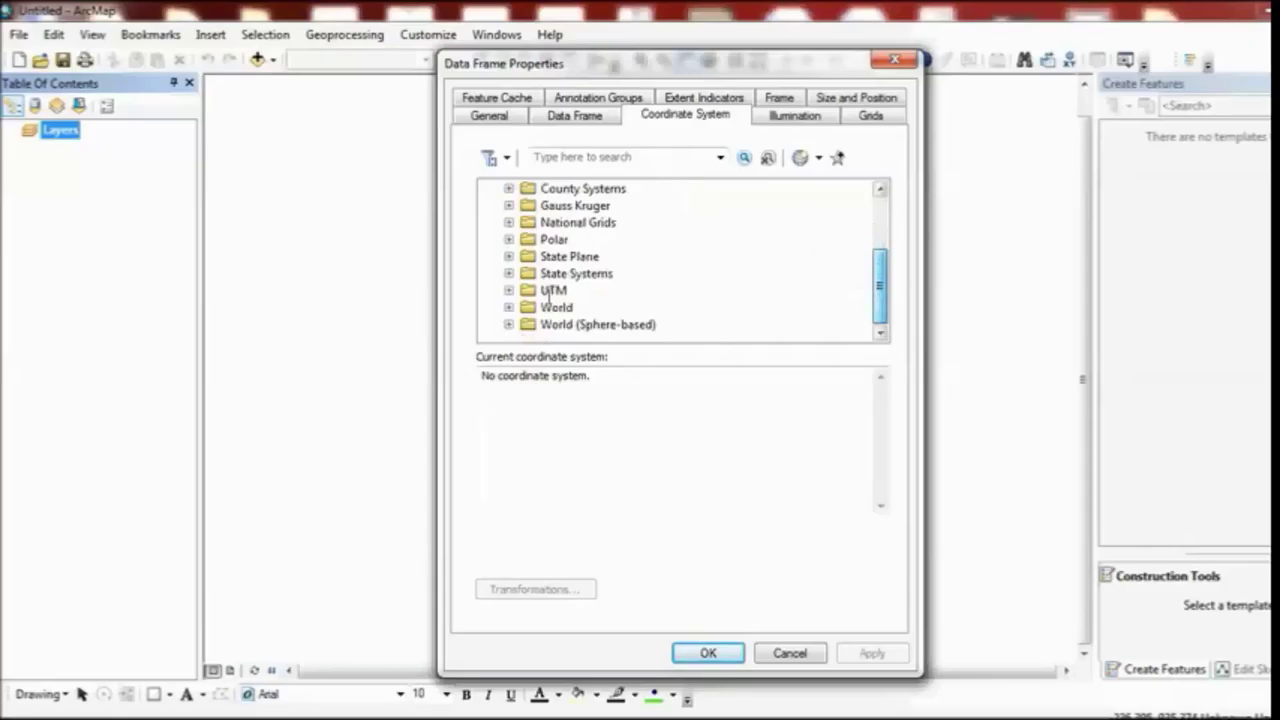
{"action": "left_click", "coordinate": [508, 290]}
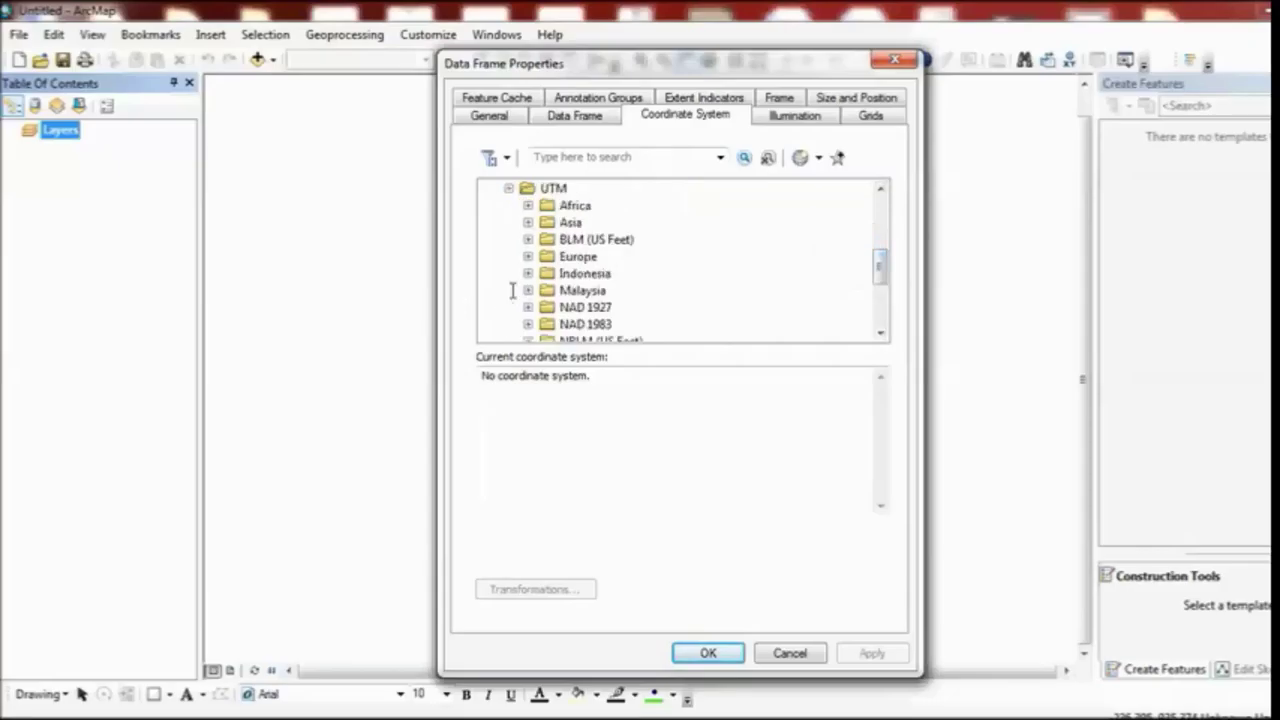
{"action": "left_click_drag", "start_coordinate": [880, 266], "coordinate": [880, 306]}
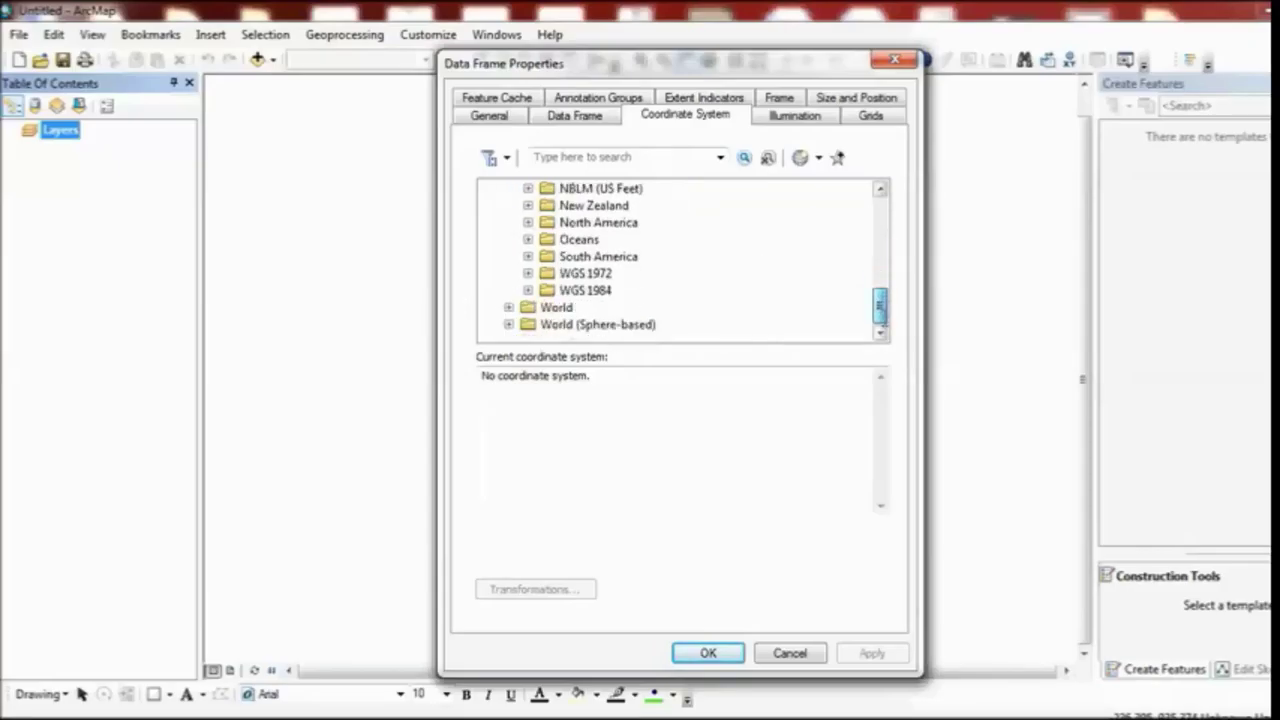
{"action": "left_click", "coordinate": [528, 290]}
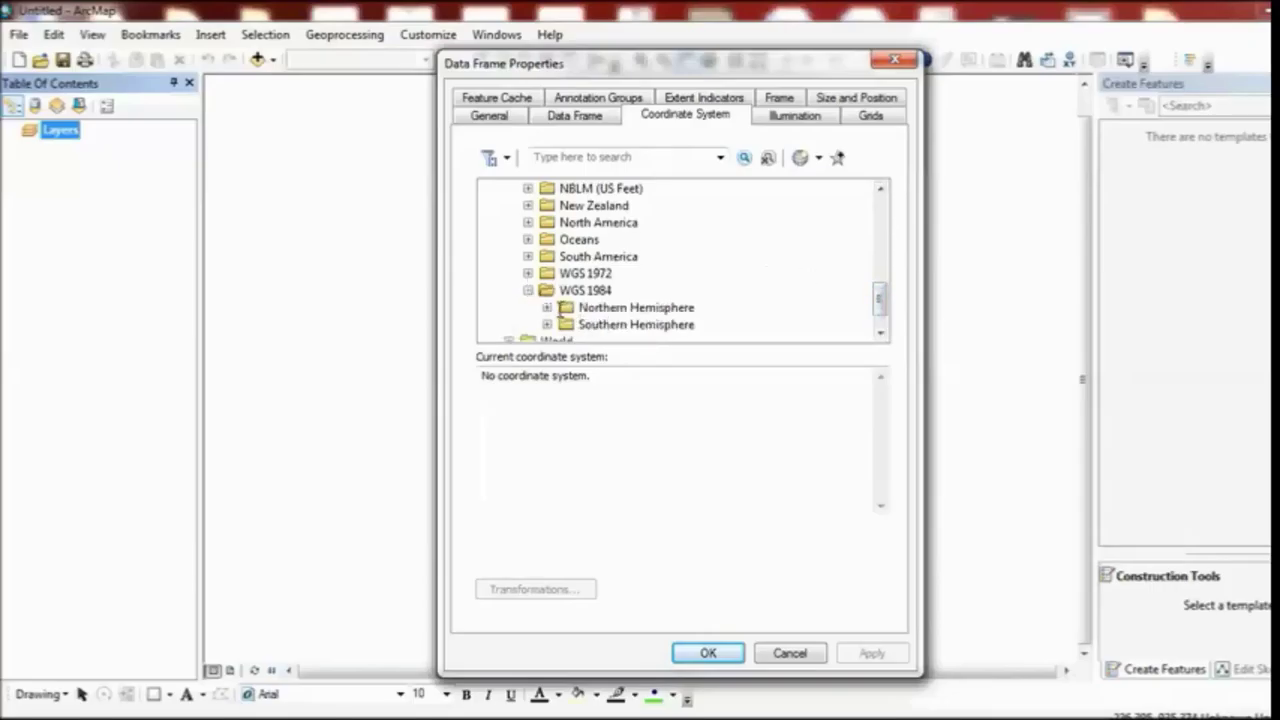
{"action": "left_click", "coordinate": [548, 307]}
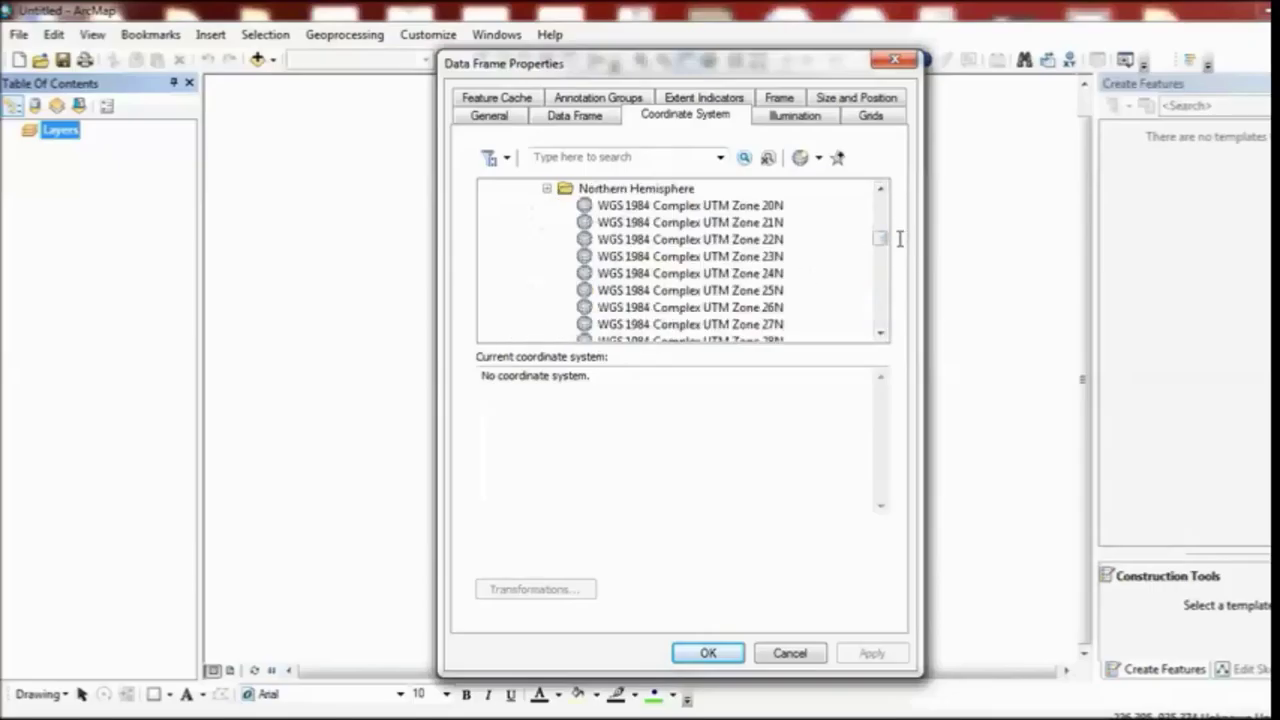
{"action": "left_click_drag", "start_coordinate": [884, 238], "coordinate": [882, 259]}
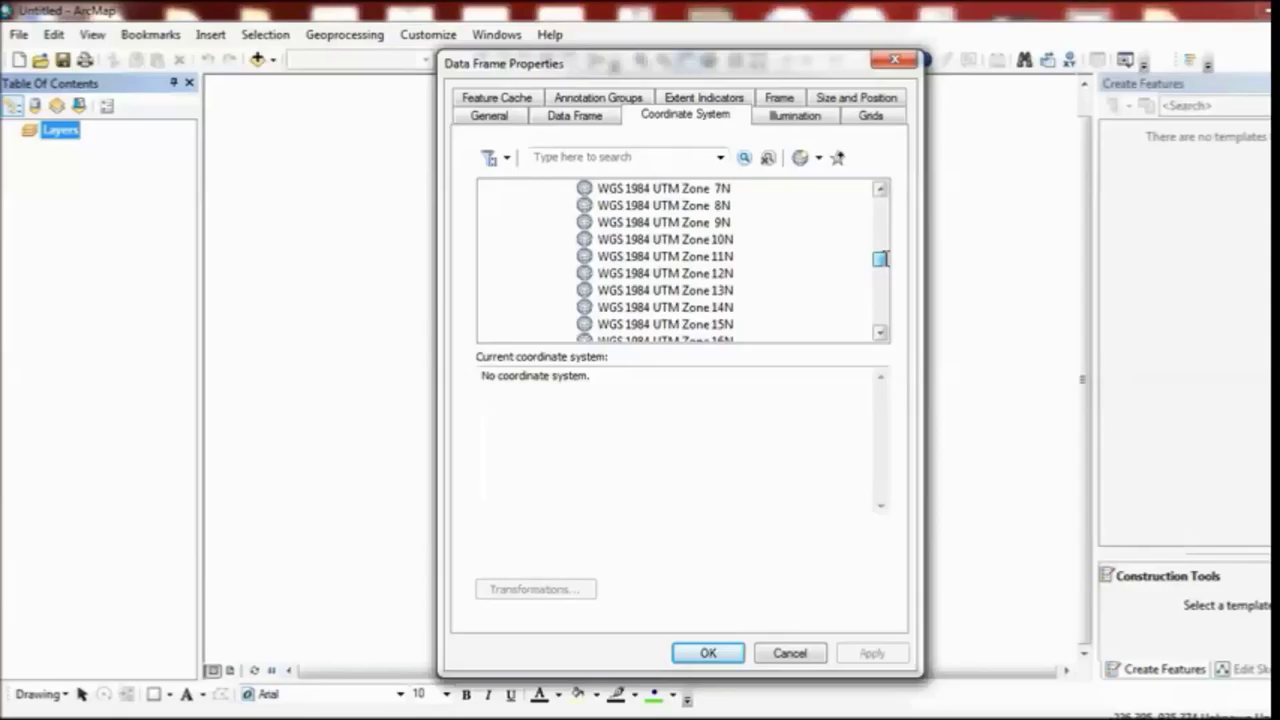
{"action": "left_click_drag", "start_coordinate": [880, 259], "coordinate": [880, 291]}
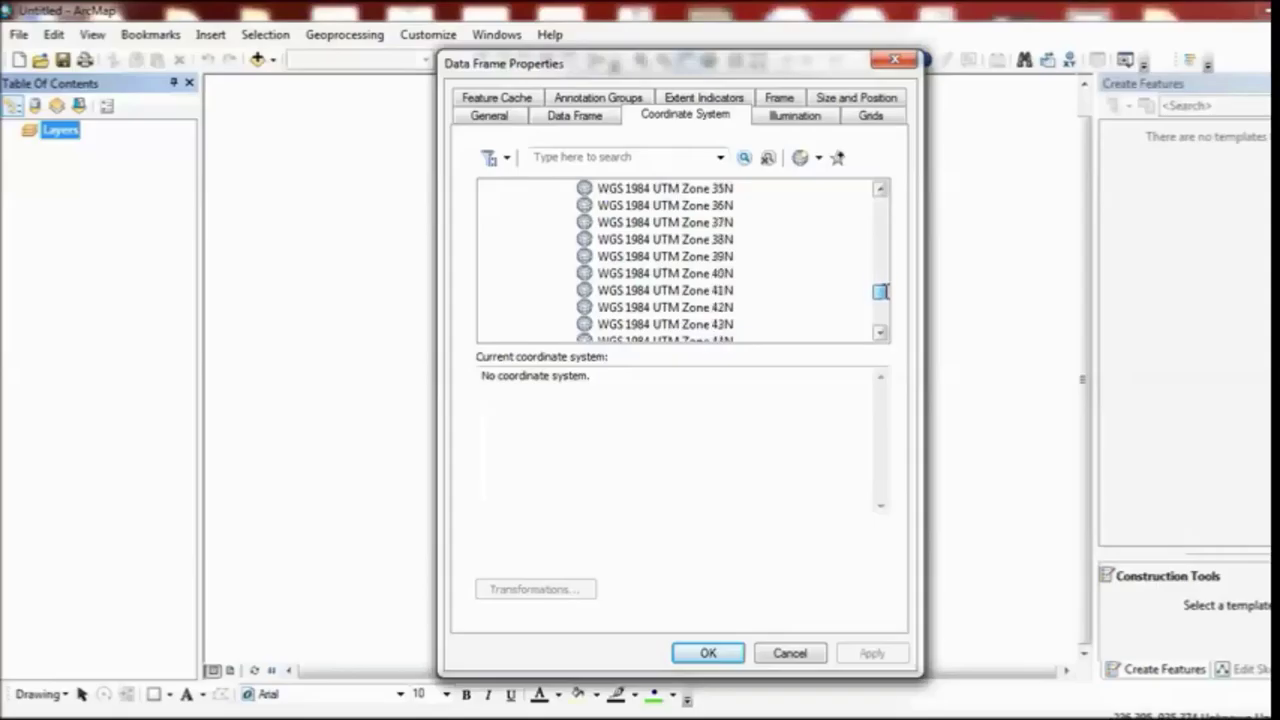
{"action": "left_click", "coordinate": [725, 206]}
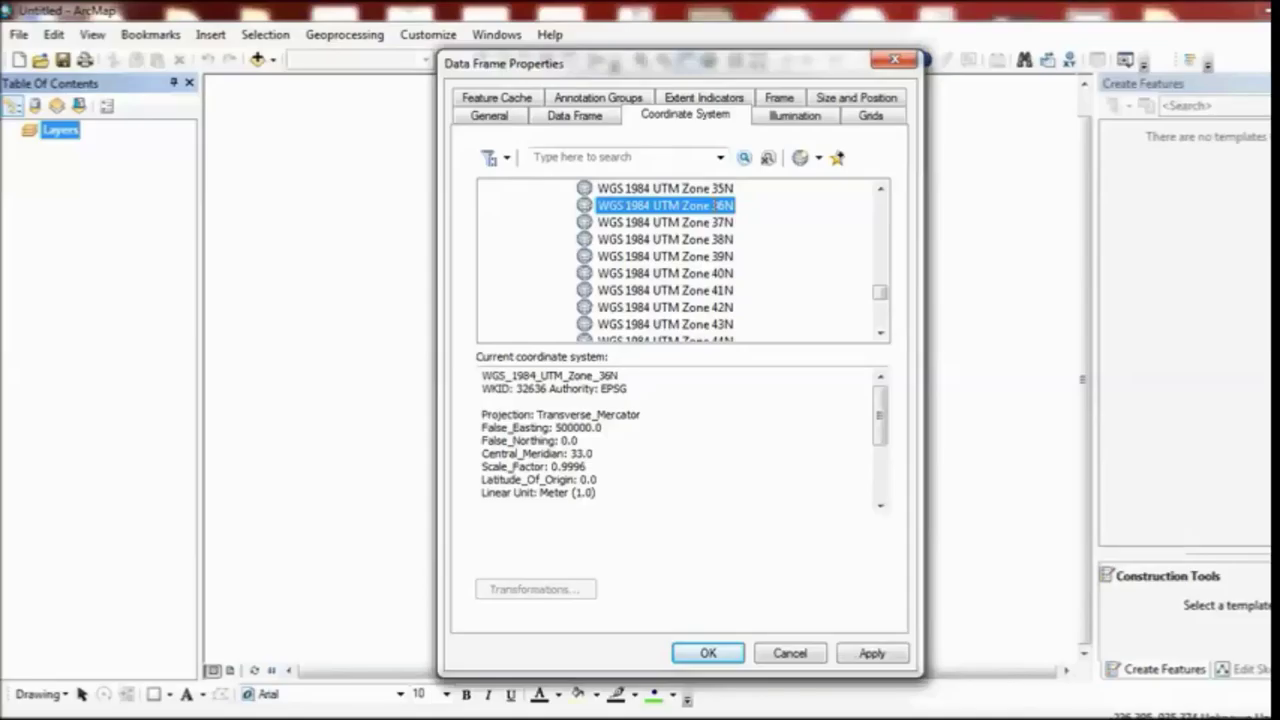
{"action": "left_click", "coordinate": [871, 654]}
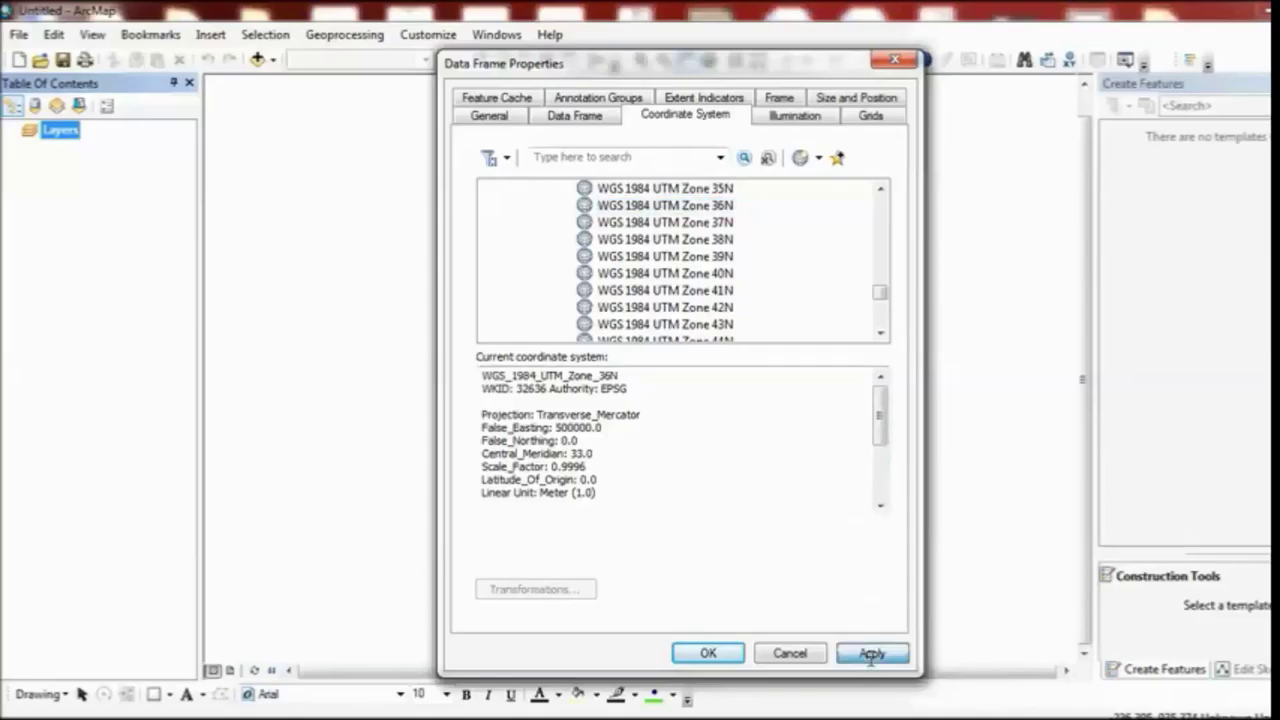
{"action": "left_click", "coordinate": [705, 653]}
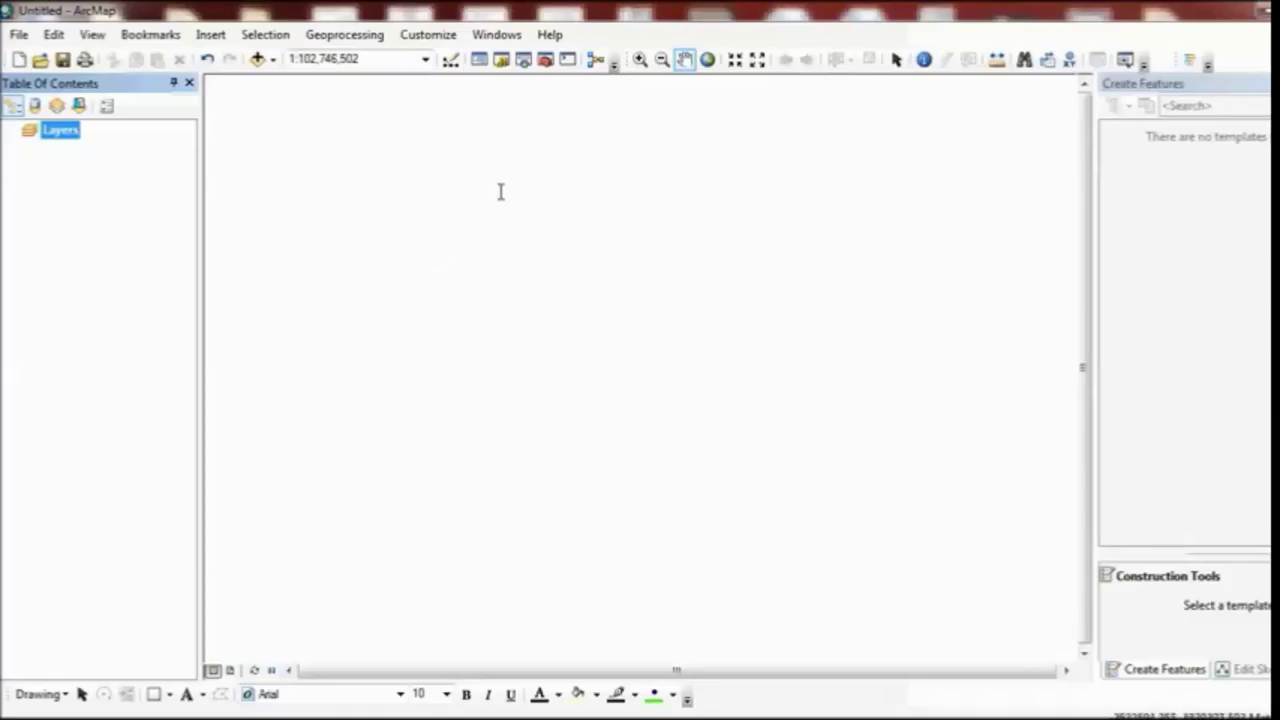
Step: Add the scanned map التل الكبير.JPG to the map, accepting its missing spatial reference
{"action": "left_click", "coordinate": [257, 60]}
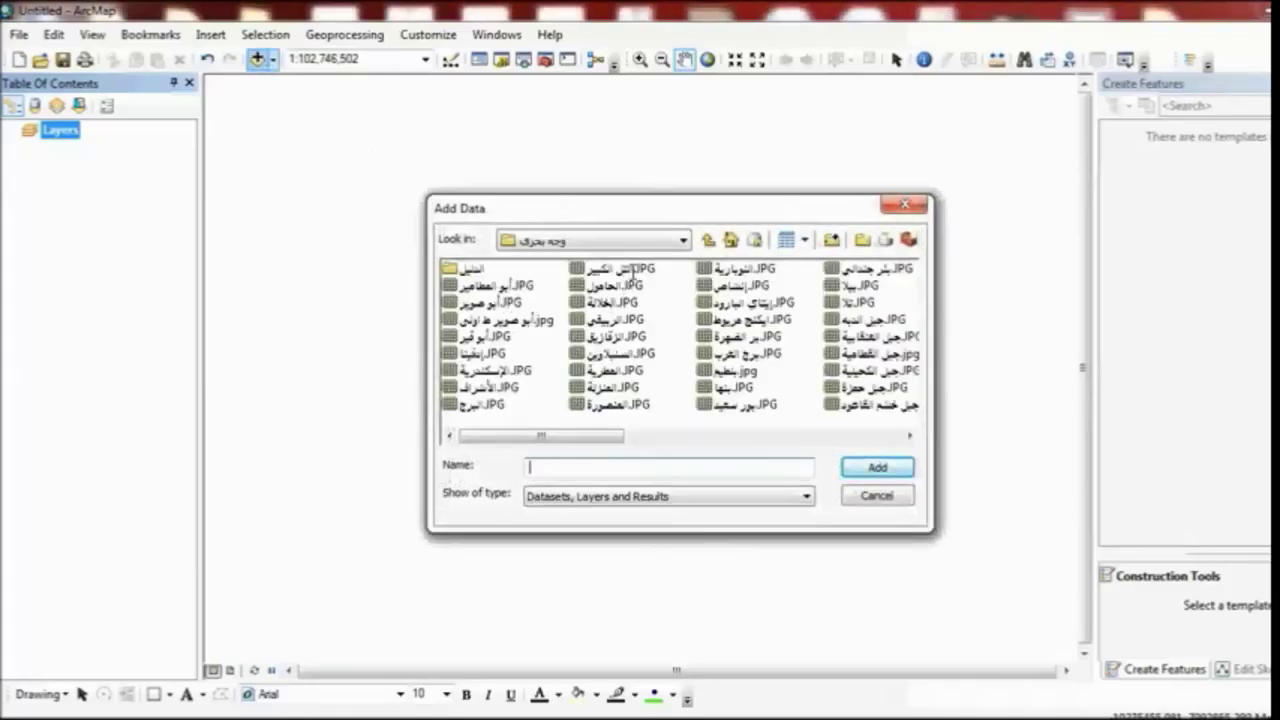
{"action": "left_click", "coordinate": [620, 268]}
{"action": "left_click", "coordinate": [890, 467]}
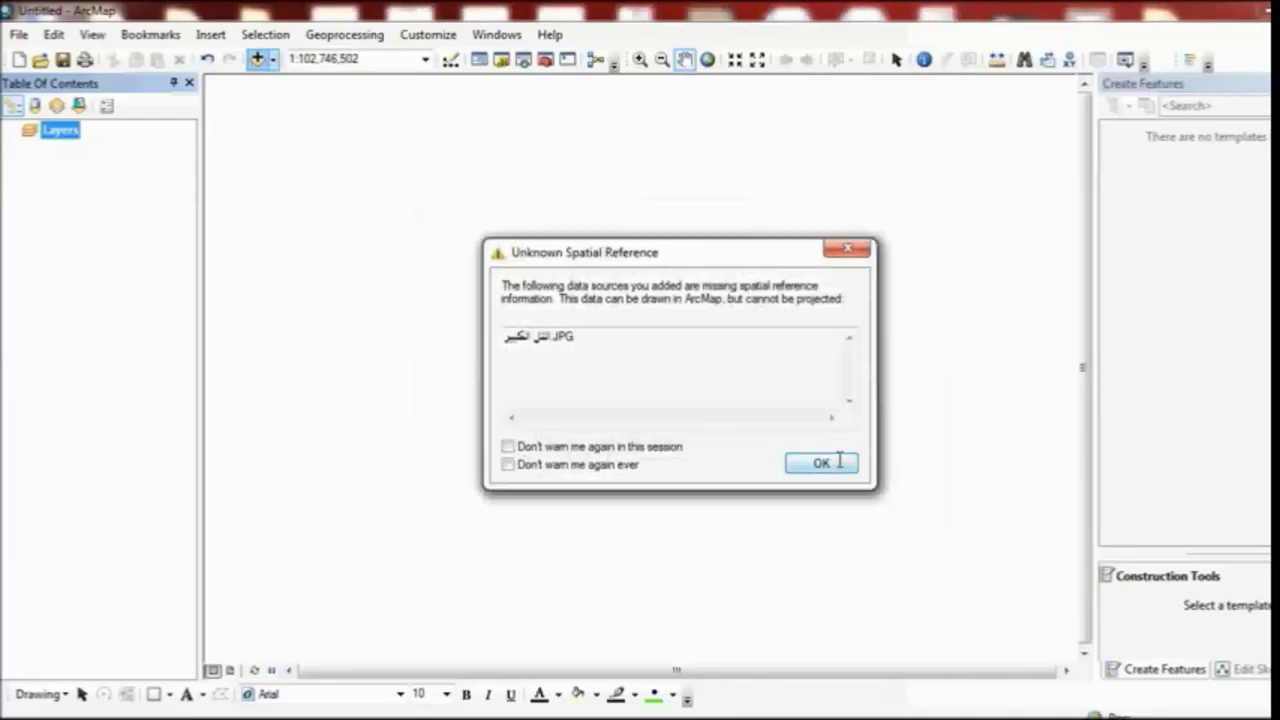
{"action": "left_click", "coordinate": [839, 461]}
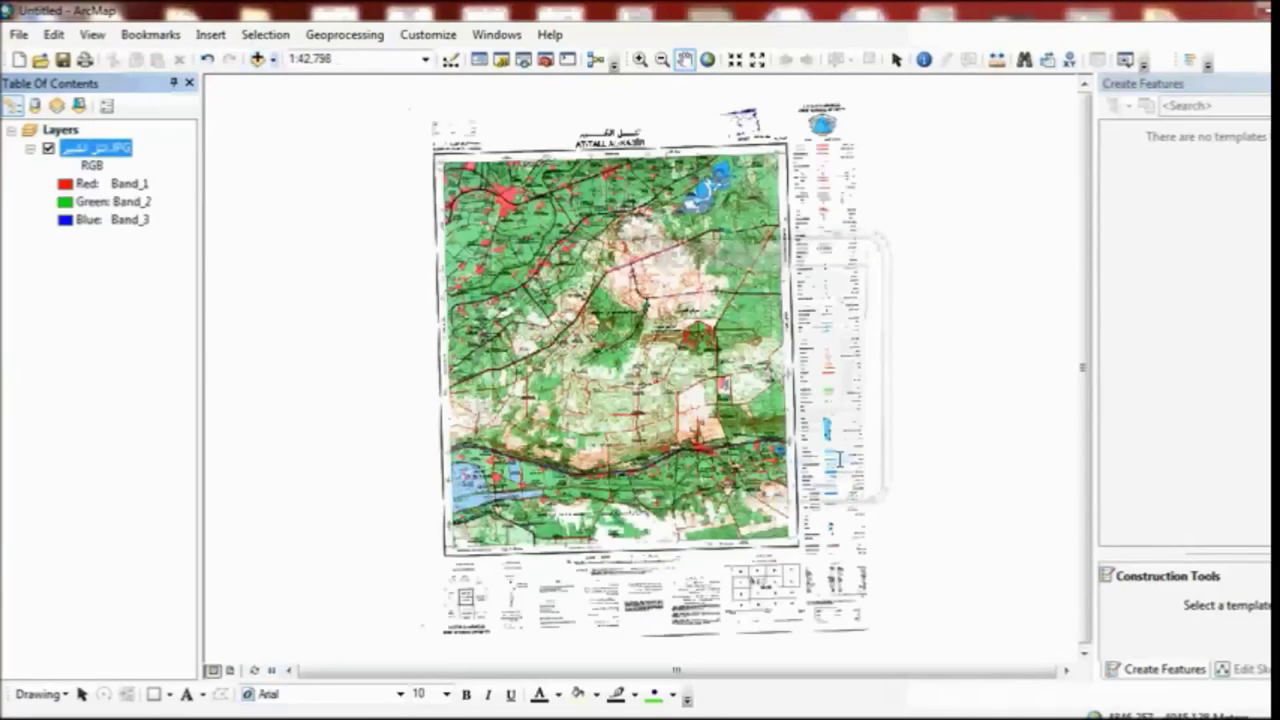
Step: Display the Georeferencing toolbar and choose التل الكبير.JPG as the layer to georeference
{"action": "right_click", "coordinate": [654, 34]}
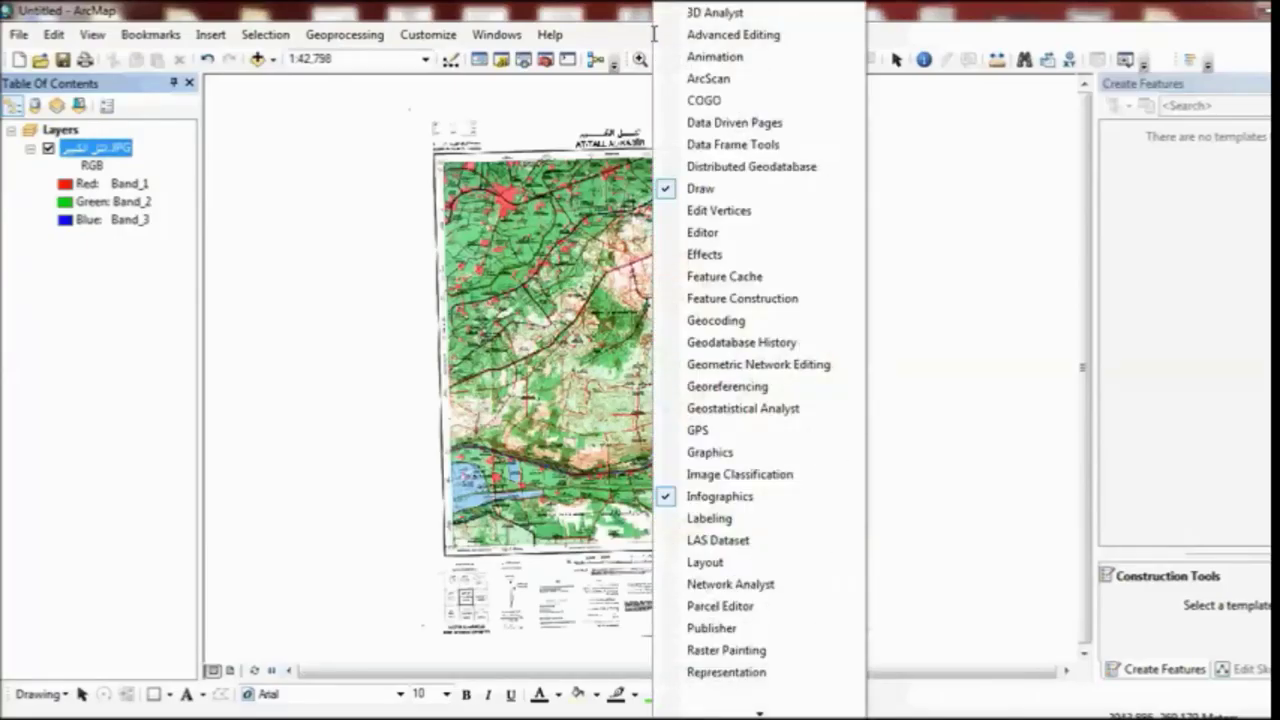
{"action": "left_click", "coordinate": [428, 34]}
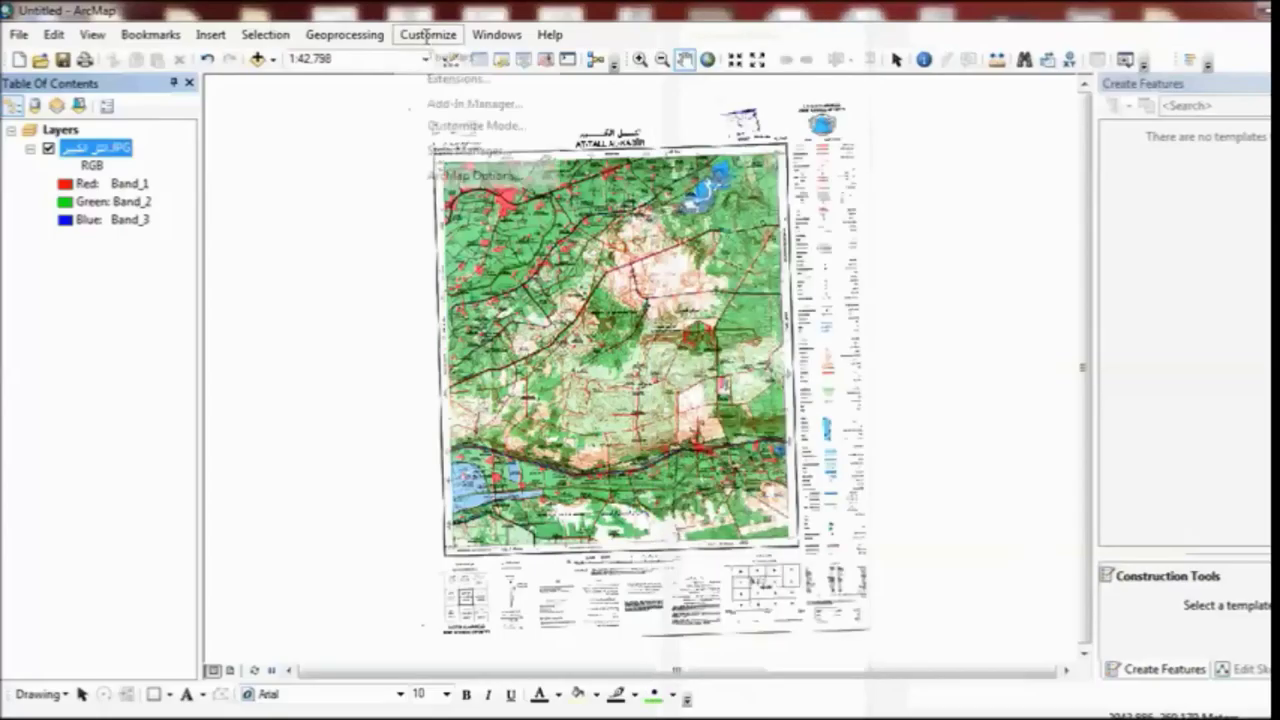
{"action": "mouse_move", "coordinate": [477, 54]}
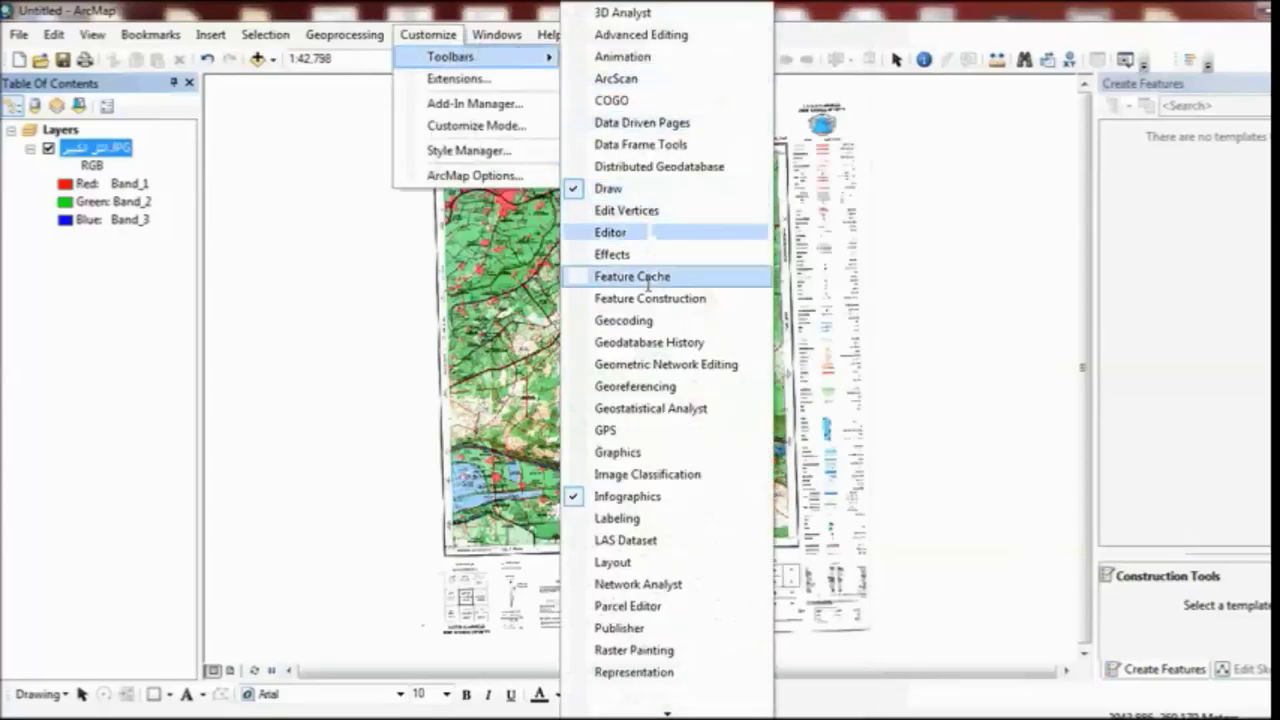
{"action": "left_click", "coordinate": [676, 386]}
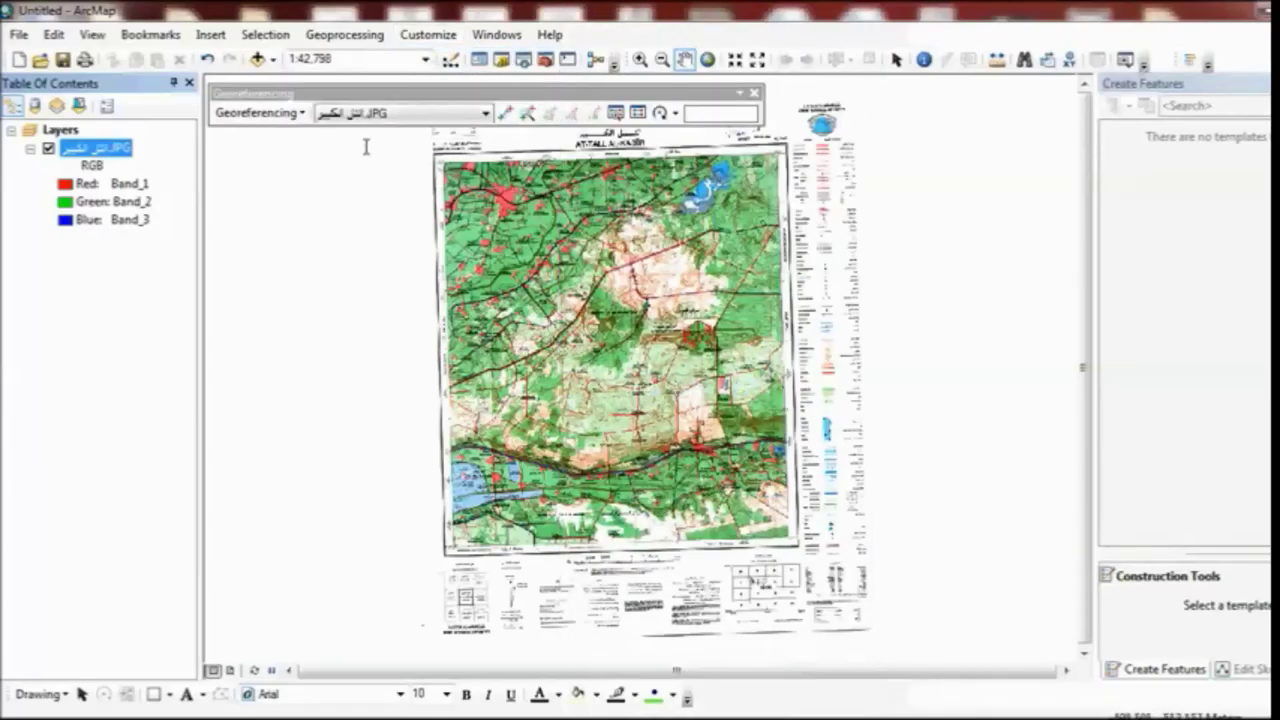
{"action": "left_click", "coordinate": [373, 113]}
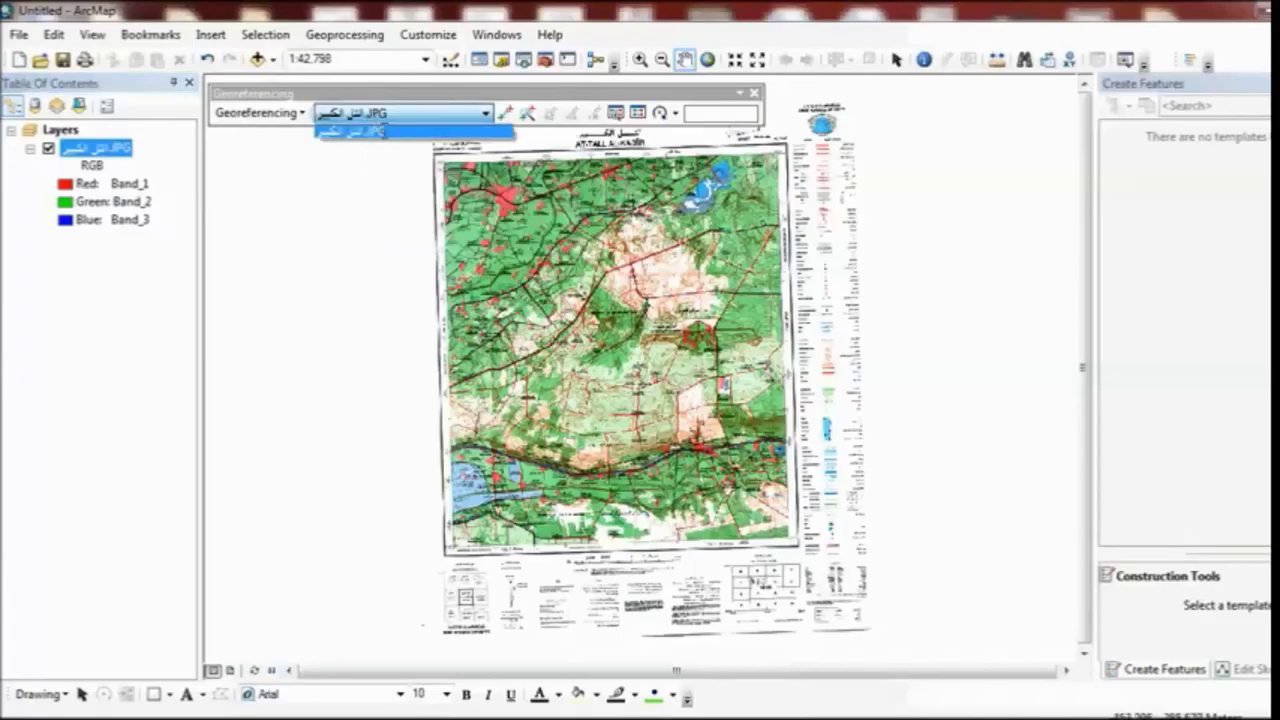
{"action": "left_click", "coordinate": [379, 130]}
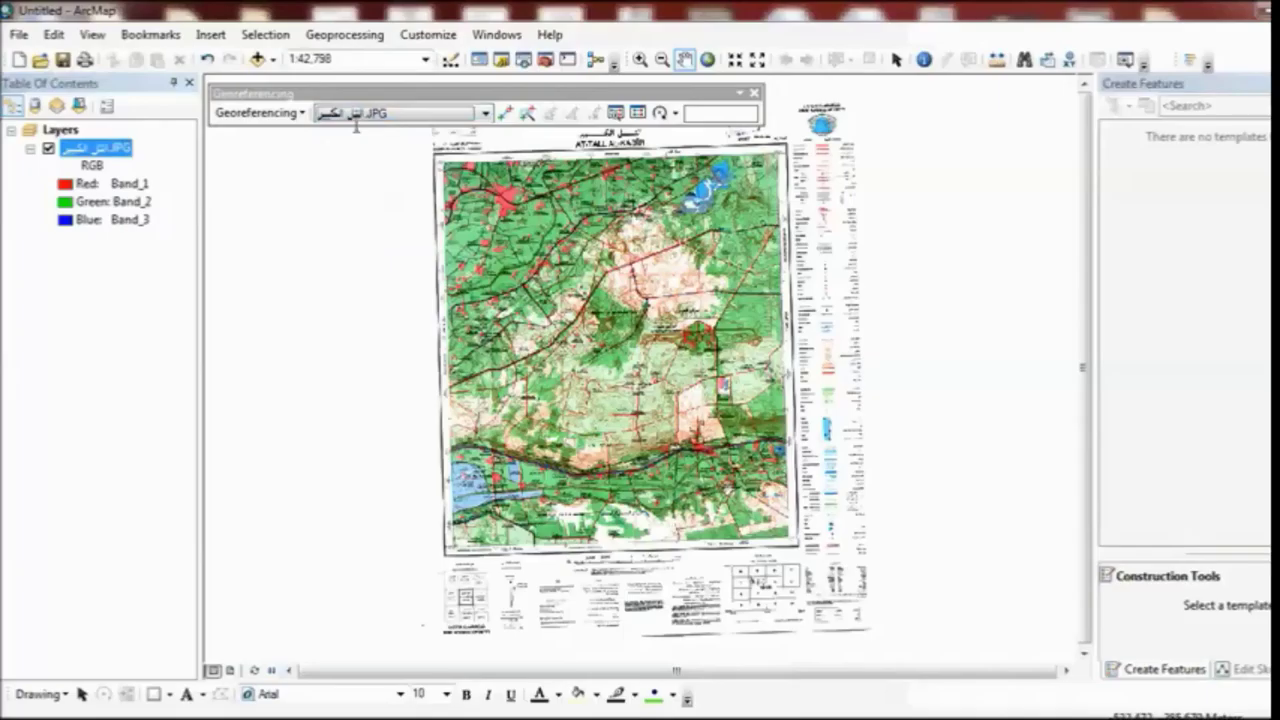
Step: Look through the georeferencing commands and dock the Georeferencing toolbar
{"action": "left_click", "coordinate": [292, 113]}
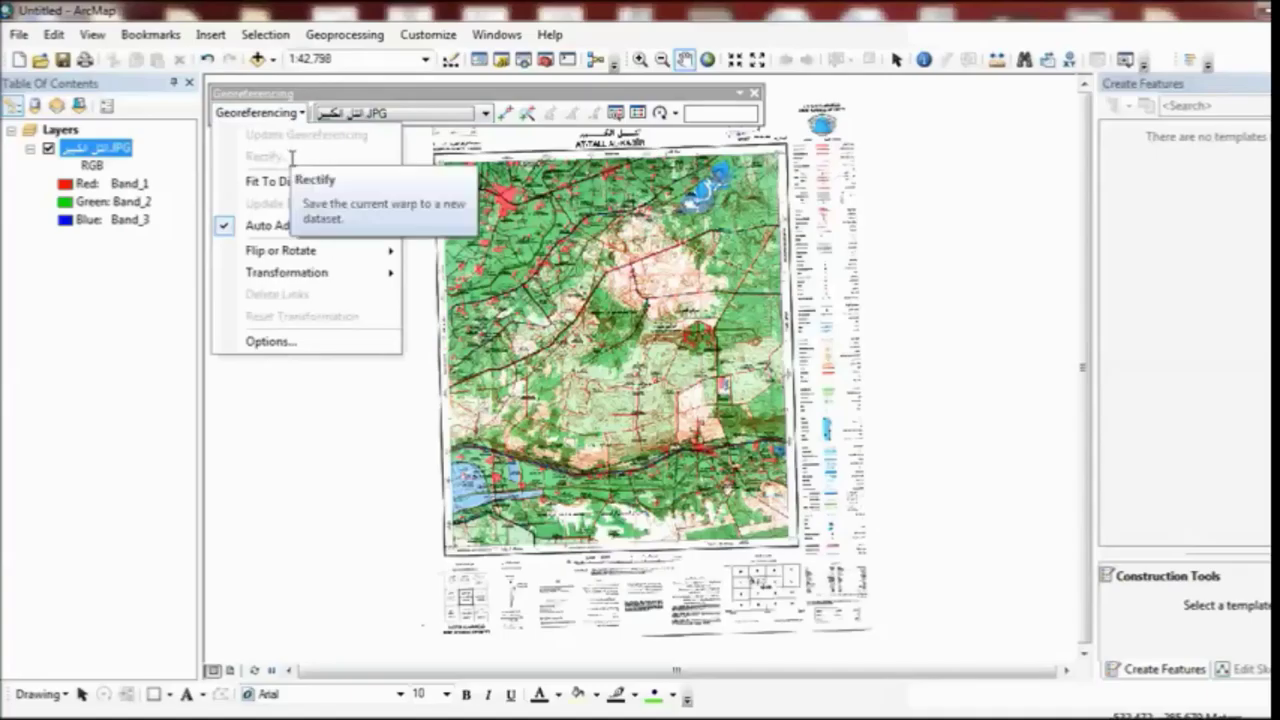
{"action": "left_click", "coordinate": [292, 157]}
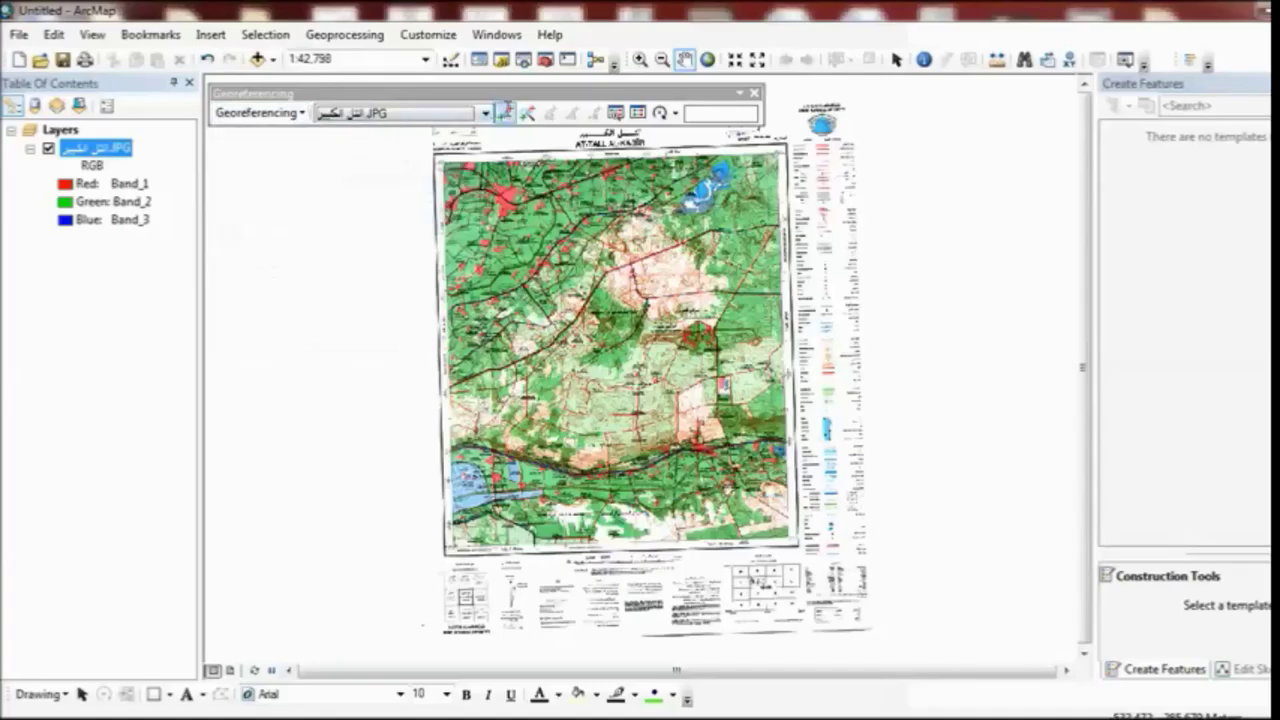
{"action": "double_click", "coordinate": [476, 93]}
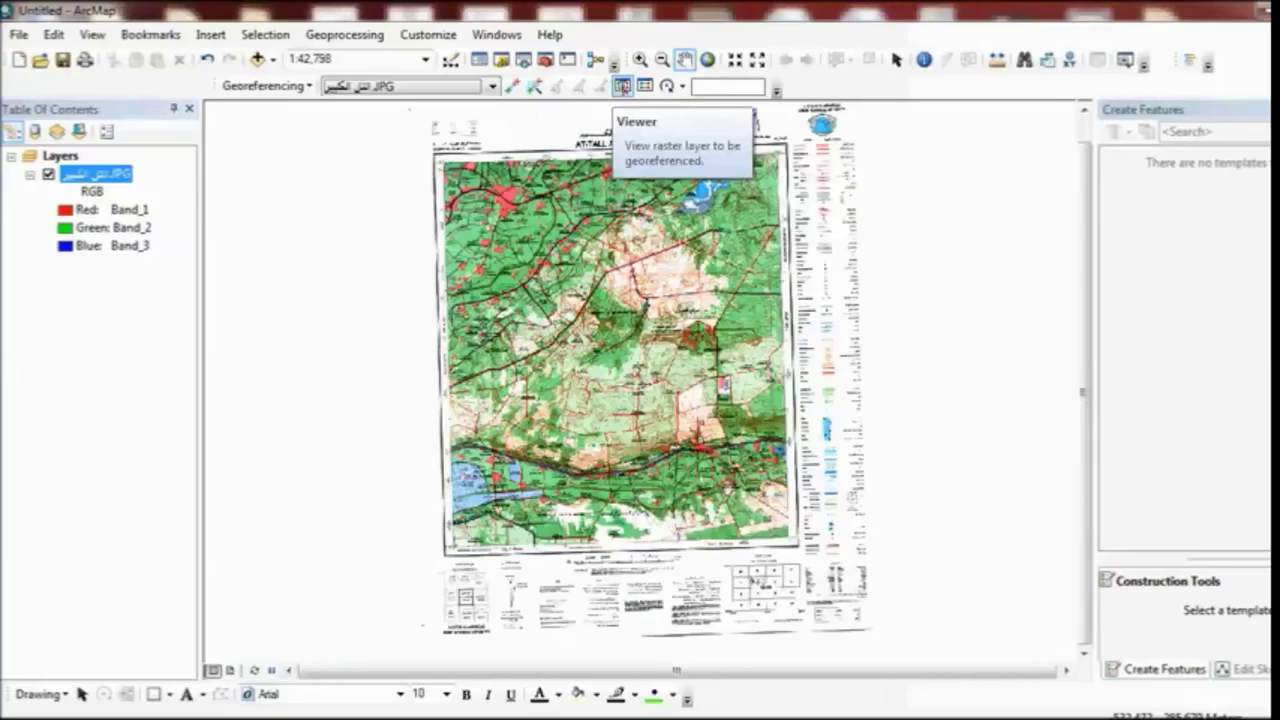
Step: View the scanned map in the georeferencing Viewer, inspect the Link table, and close both
{"action": "left_click", "coordinate": [621, 87]}
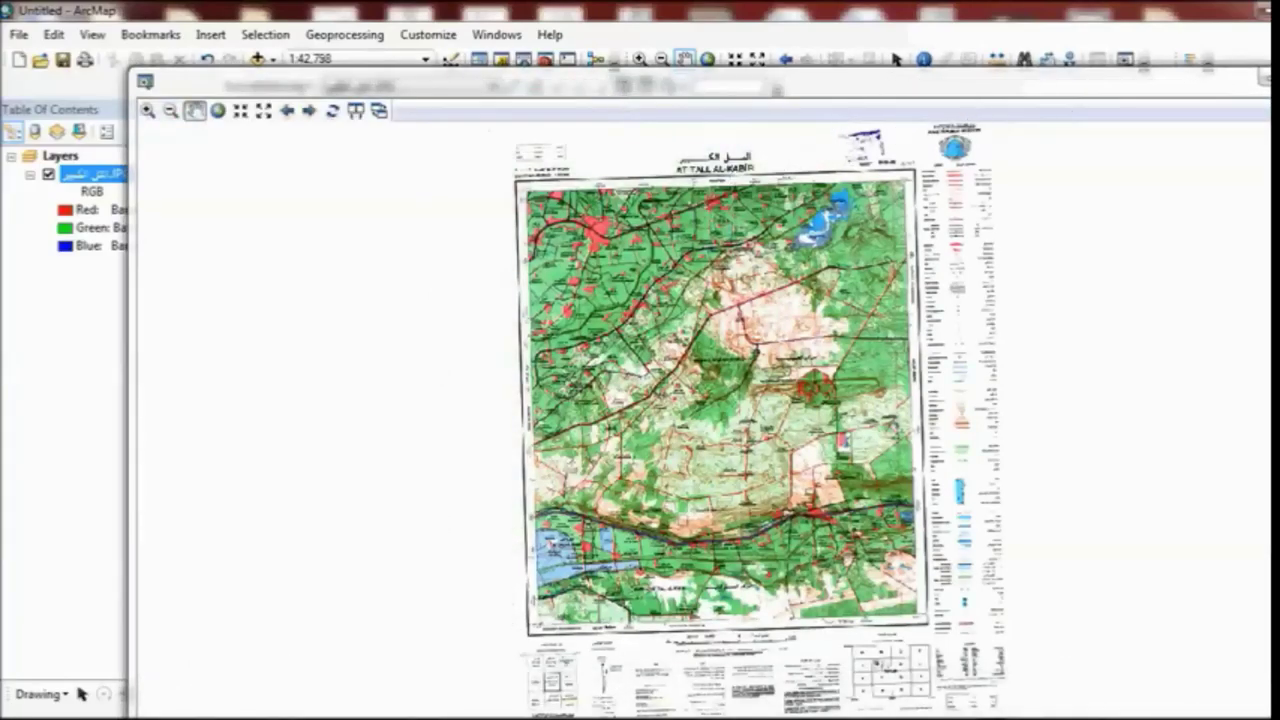
{"action": "left_click", "coordinate": [1262, 80]}
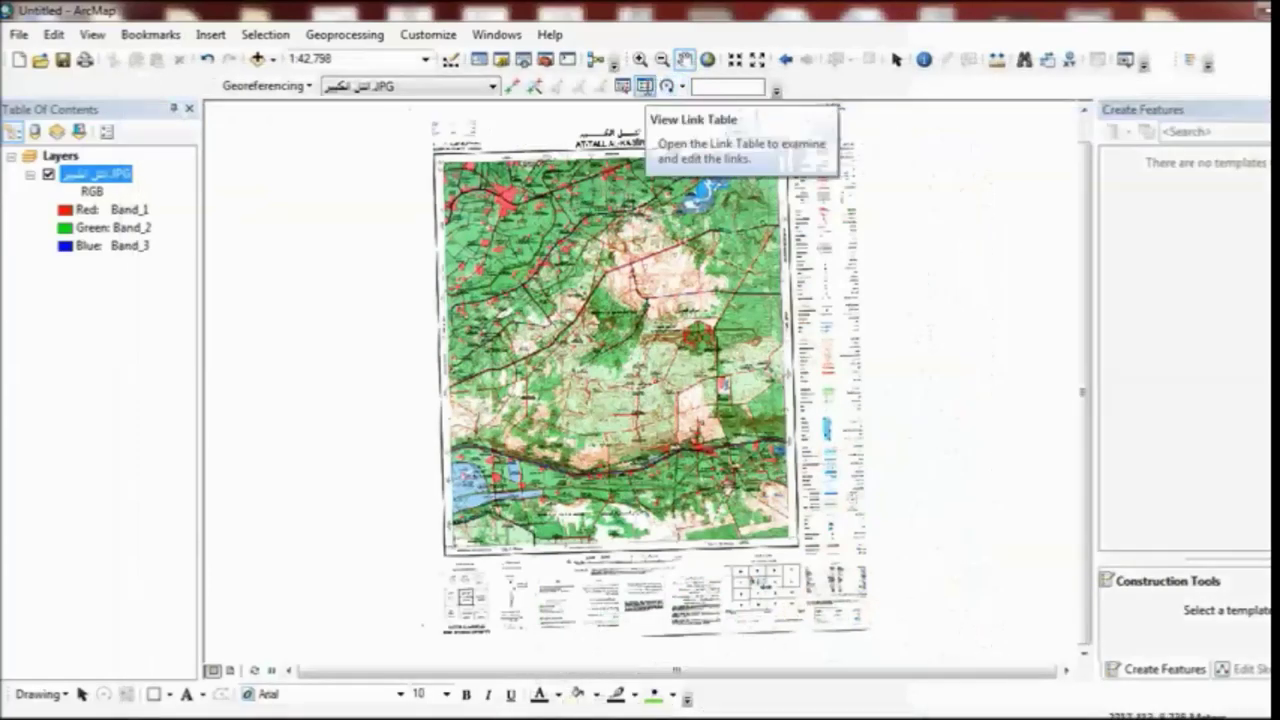
{"action": "left_click", "coordinate": [645, 86]}
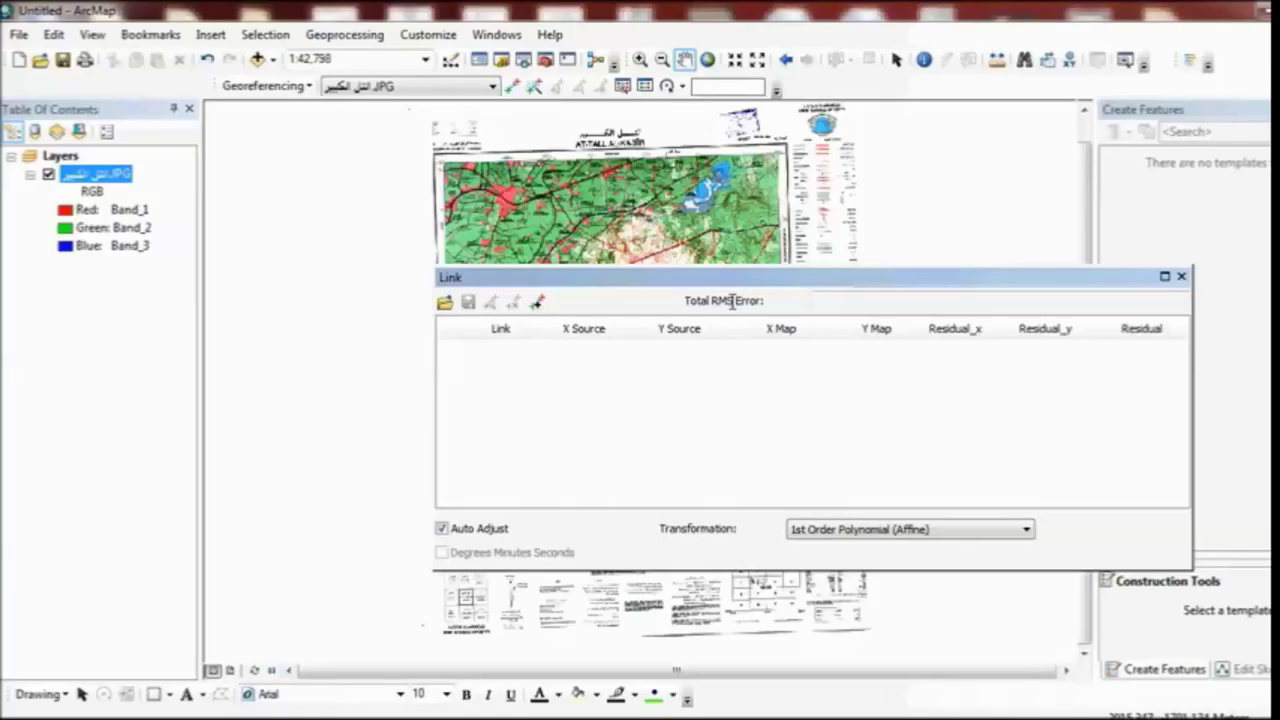
{"action": "left_click", "coordinate": [1181, 276]}
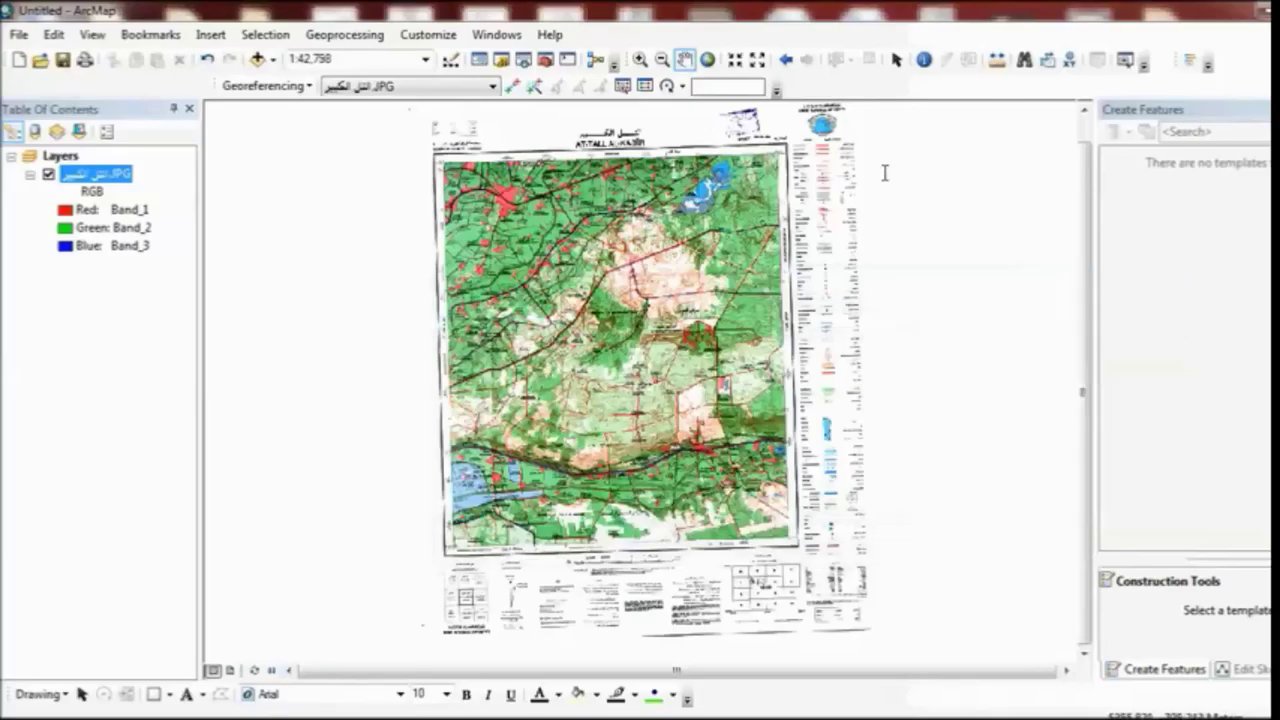
Step: Examine the northwest corner of the map frame and the longitude and latitude labelled beside it
{"action": "left_click", "coordinate": [640, 60]}
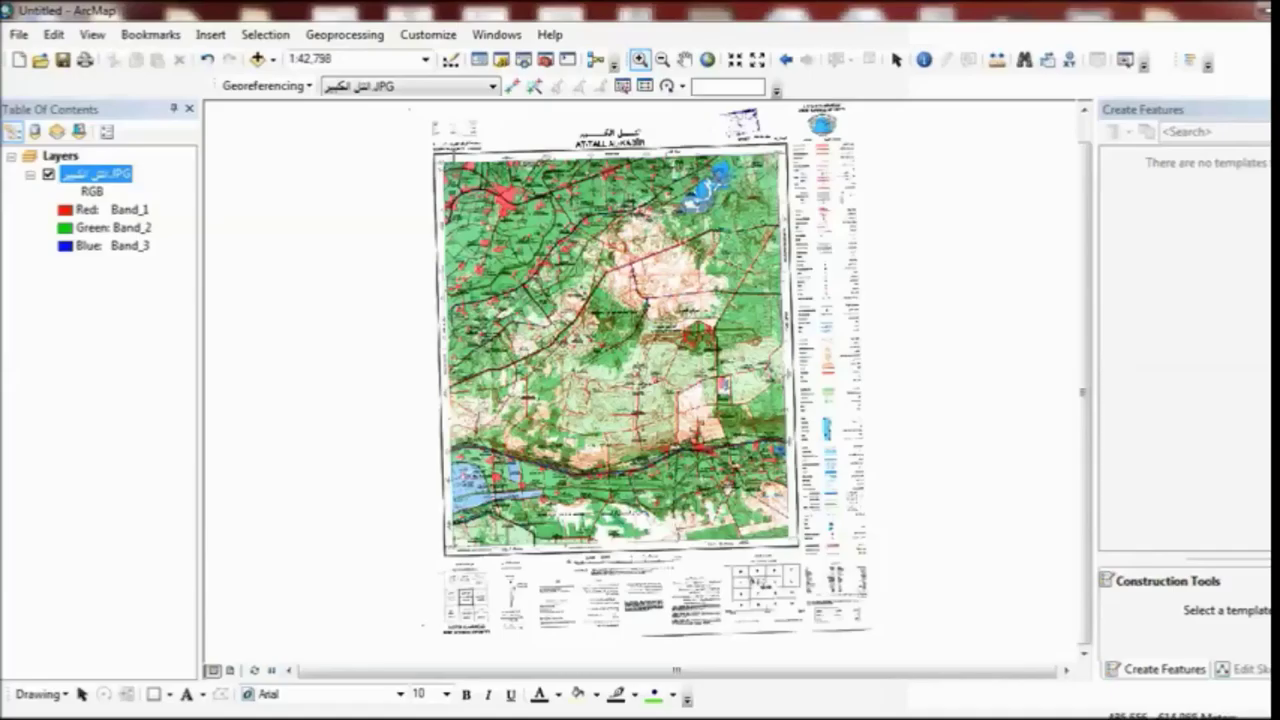
{"action": "left_click_drag", "start_coordinate": [426, 154], "coordinate": [450, 190]}
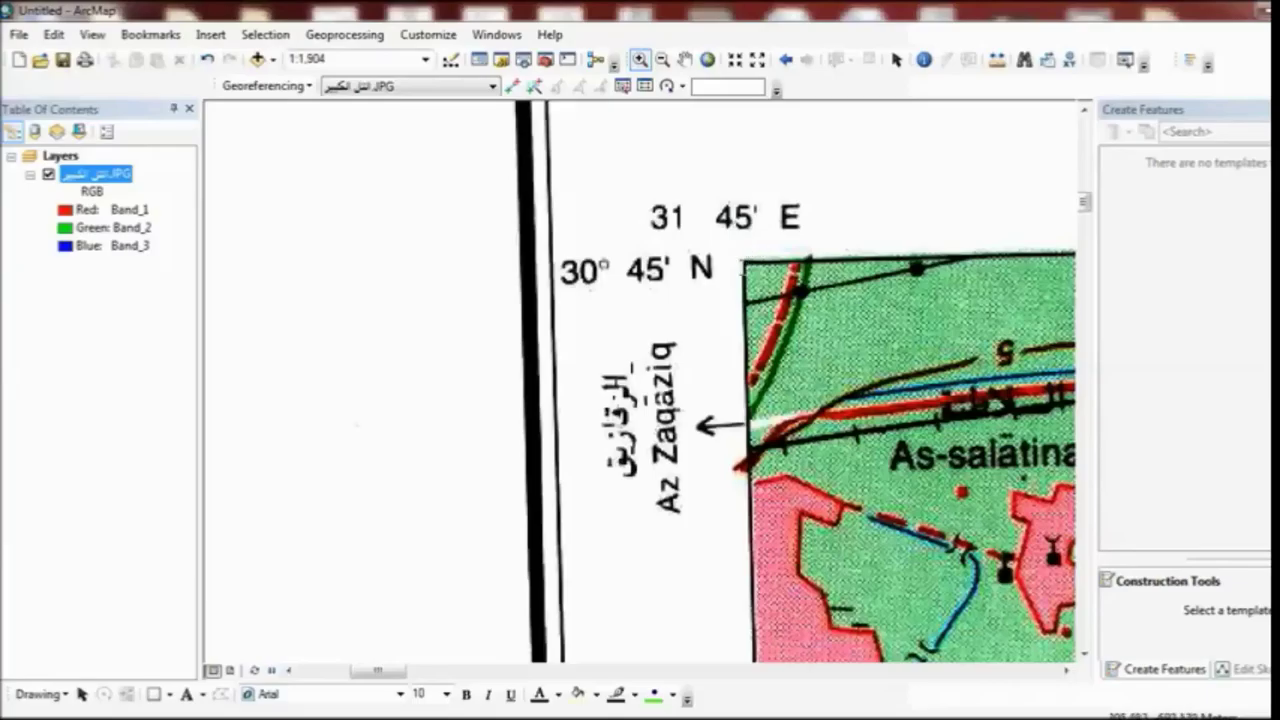
{"action": "left_click_drag", "start_coordinate": [757, 250], "coordinate": [731, 280]}
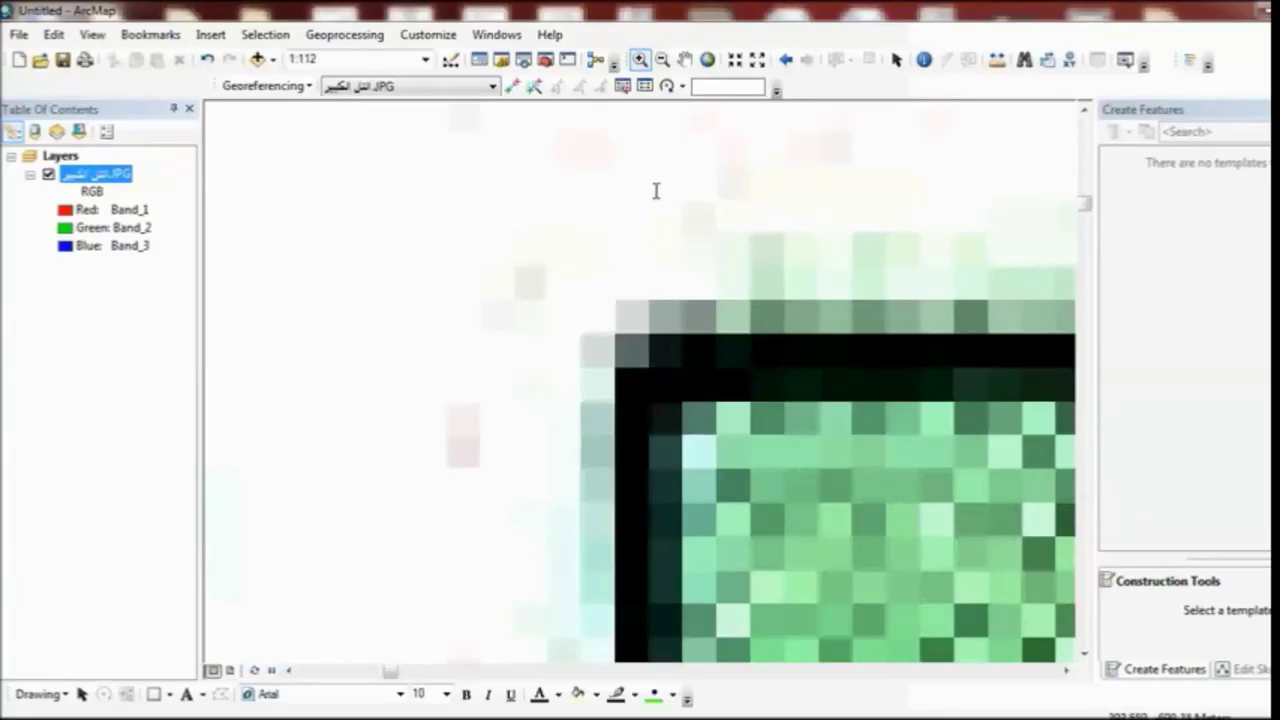
{"action": "left_click", "coordinate": [662, 55]}
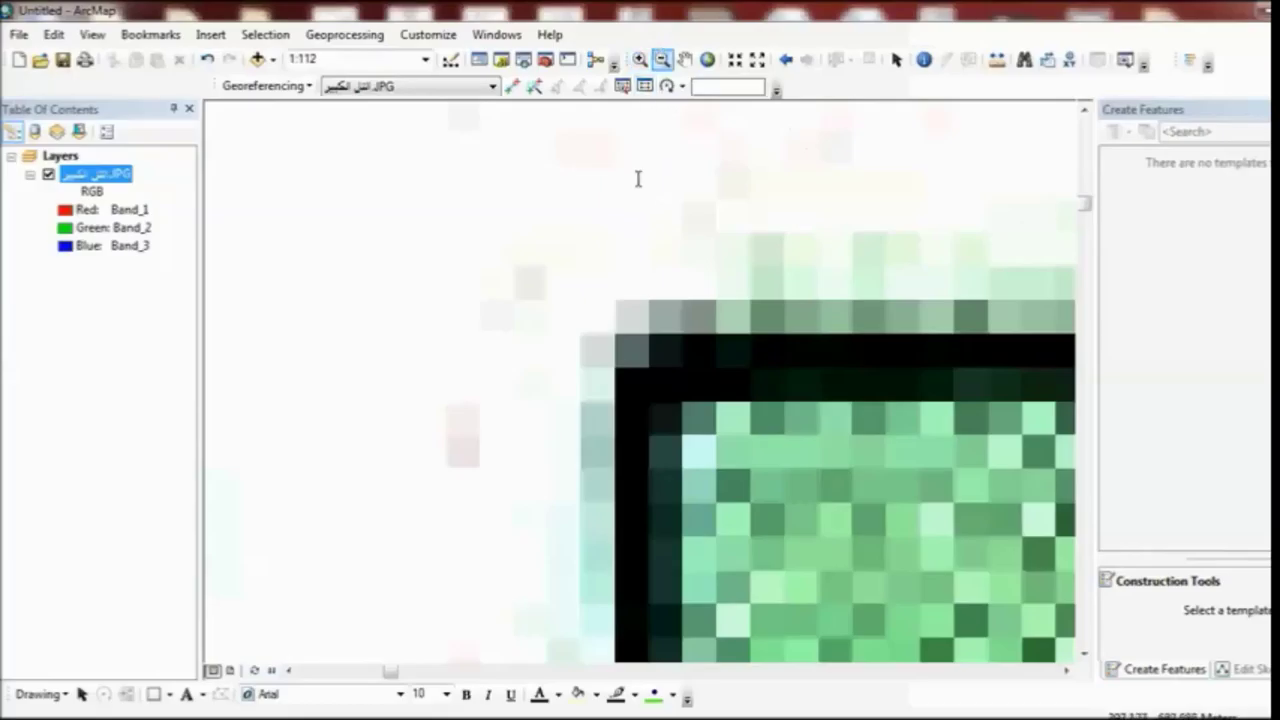
{"action": "left_click", "coordinate": [657, 368]}
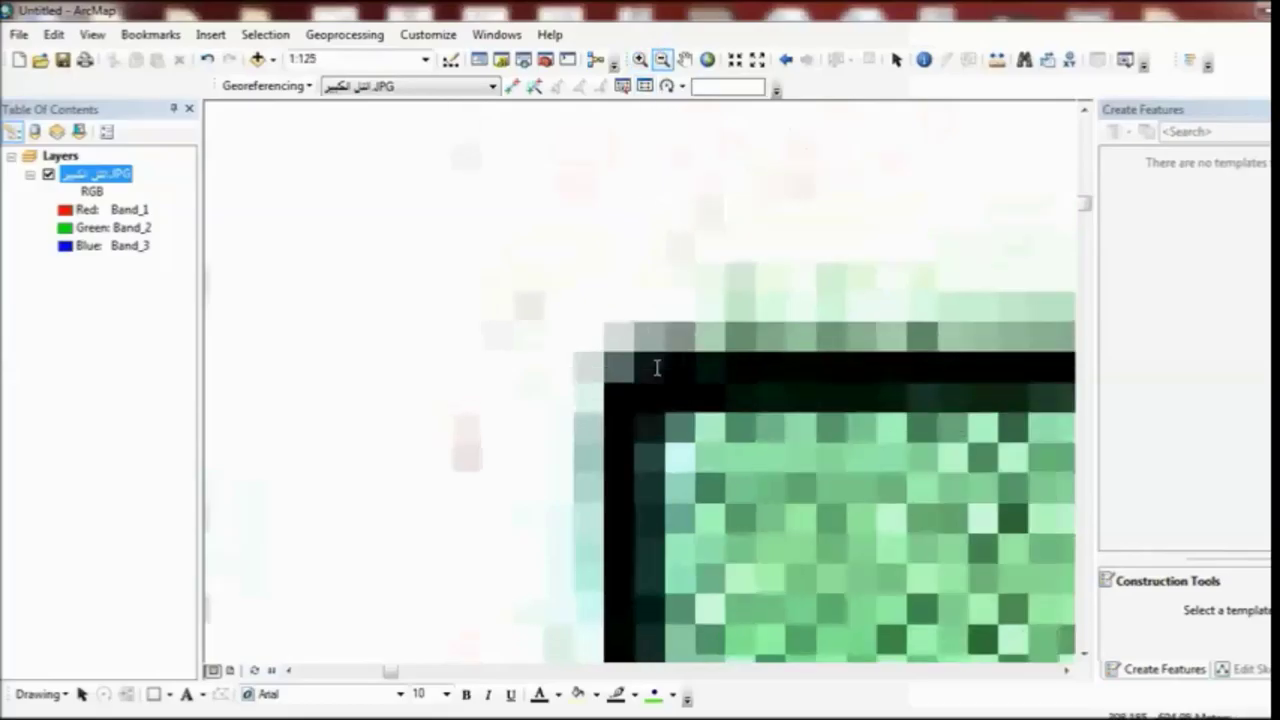
{"action": "left_click", "coordinate": [657, 375]}
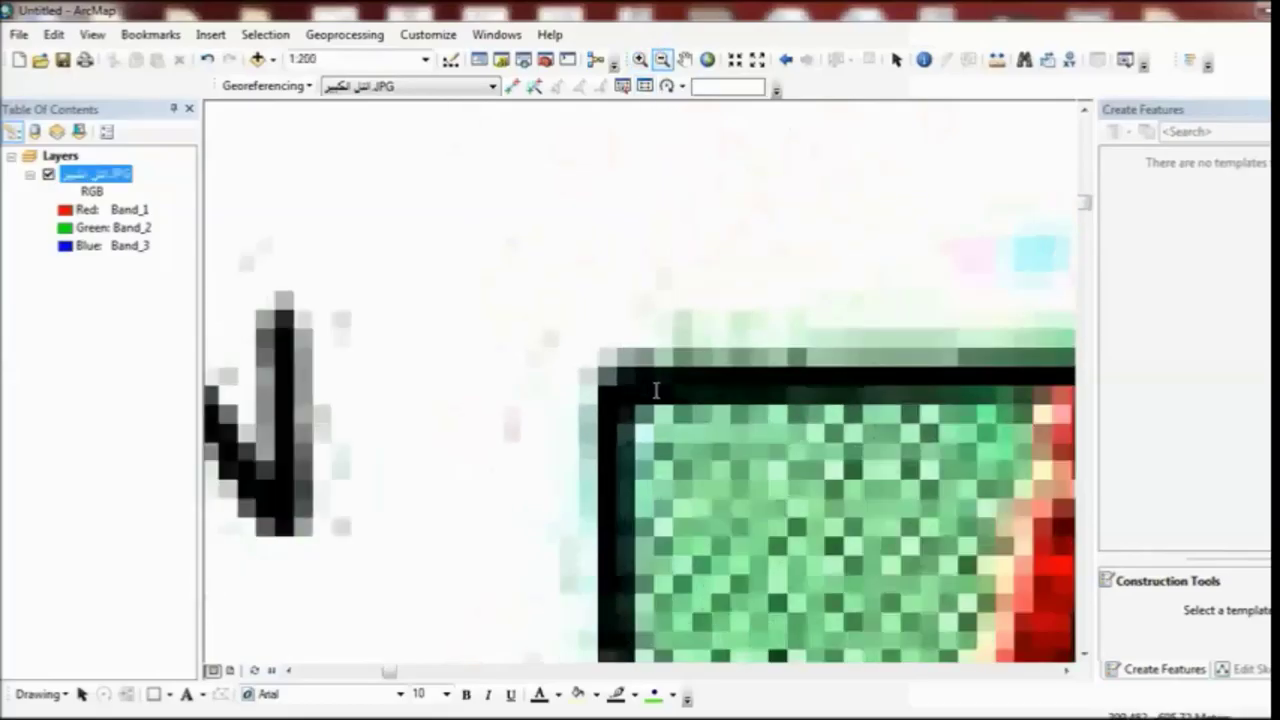
{"action": "left_click", "coordinate": [655, 390]}
{"action": "left_click", "coordinate": [655, 390]}
{"action": "left_click", "coordinate": [655, 390]}
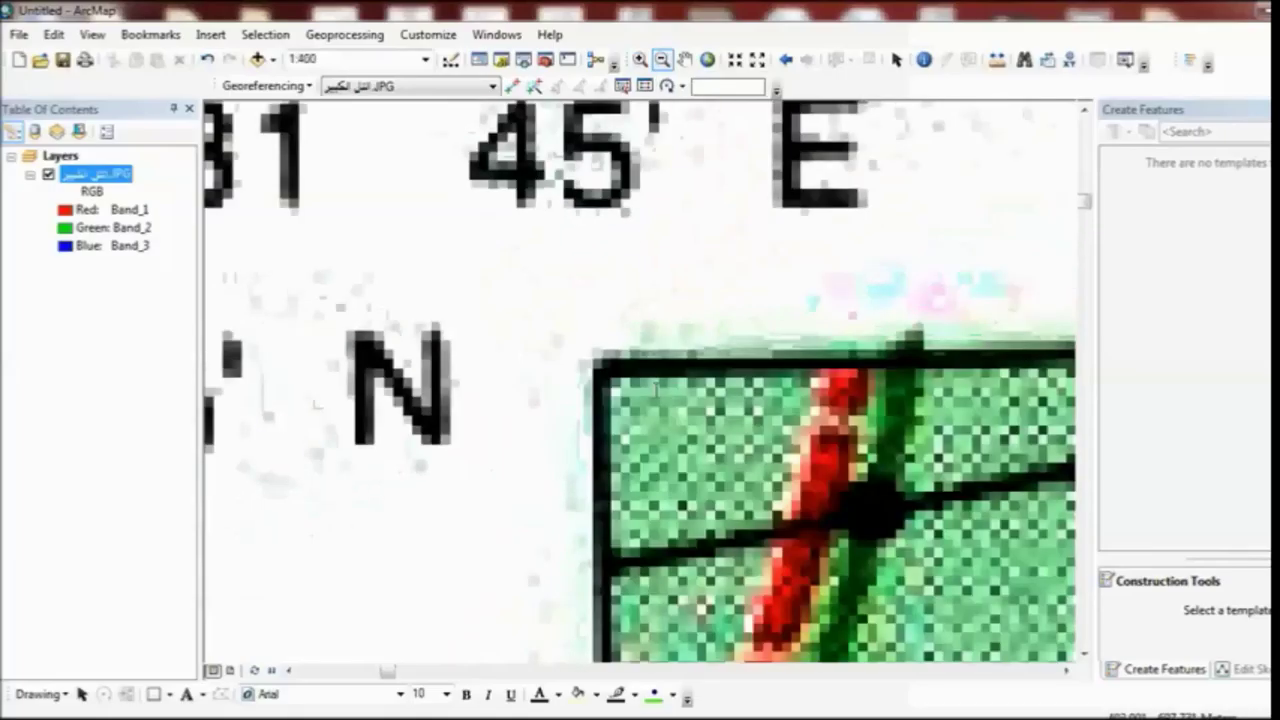
{"action": "left_click", "coordinate": [655, 390]}
{"action": "left_click", "coordinate": [655, 390]}
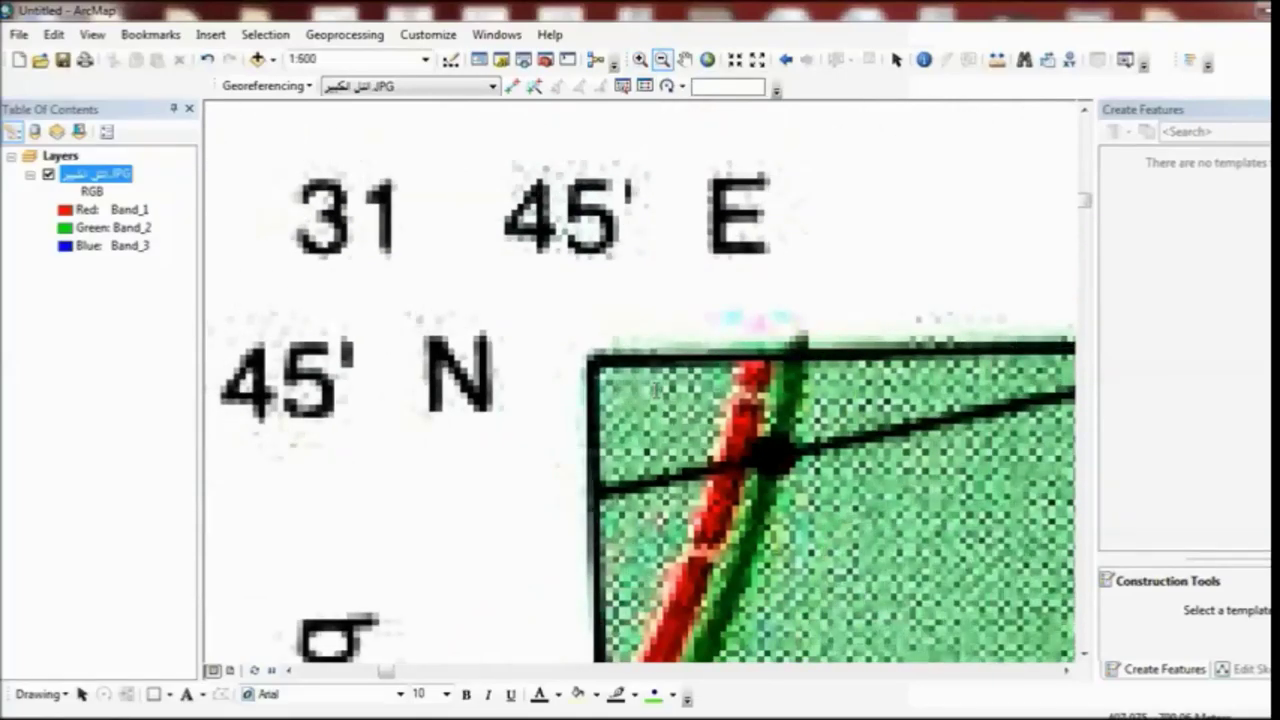
Step: Place the first control point on the exact northwest corner of the map frame
{"action": "left_click", "coordinate": [638, 60]}
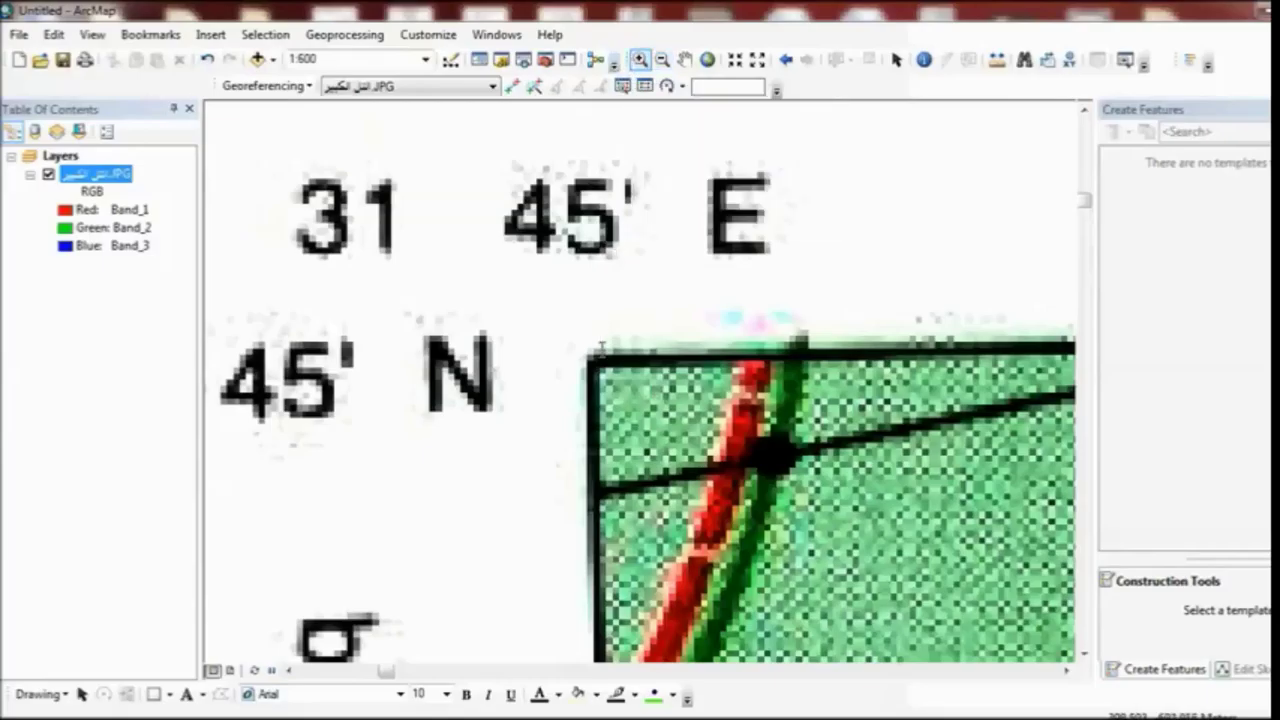
{"action": "left_click_drag", "start_coordinate": [604, 349], "coordinate": [577, 372]}
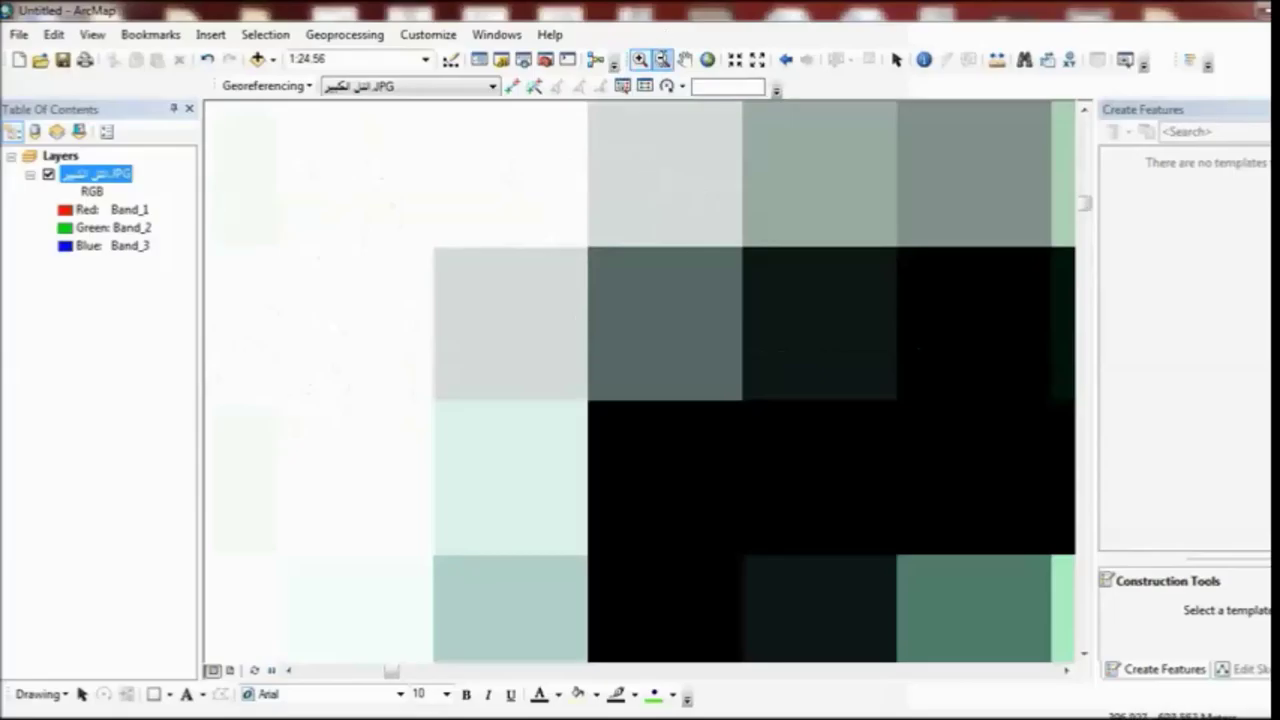
{"action": "left_click", "coordinate": [662, 60]}
{"action": "left_click", "coordinate": [766, 403]}
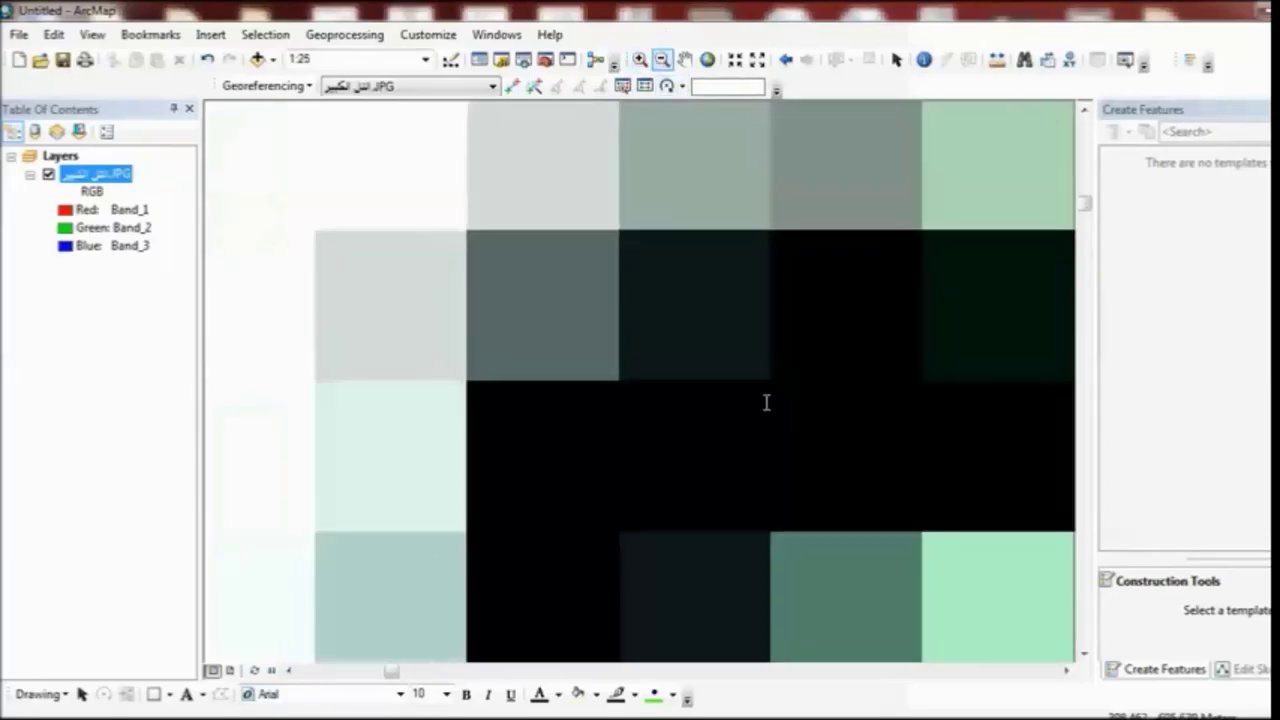
{"action": "left_click", "coordinate": [766, 403]}
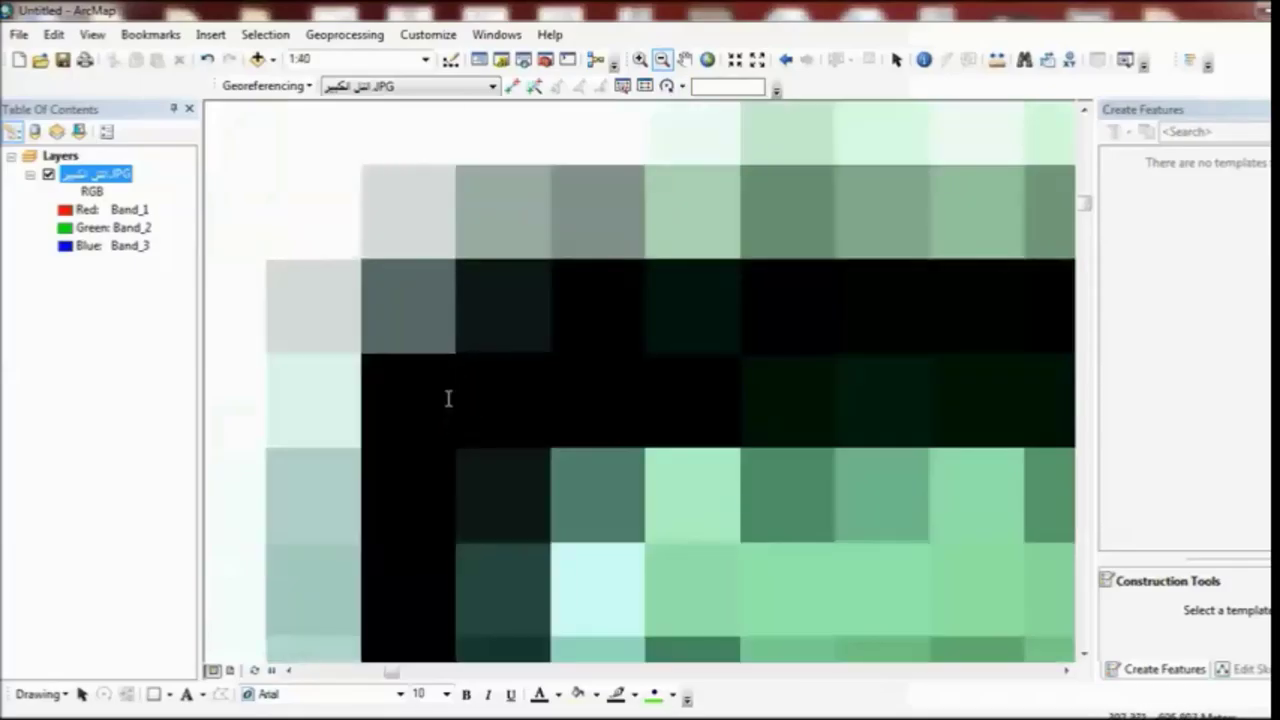
{"action": "left_click", "coordinate": [512, 86]}
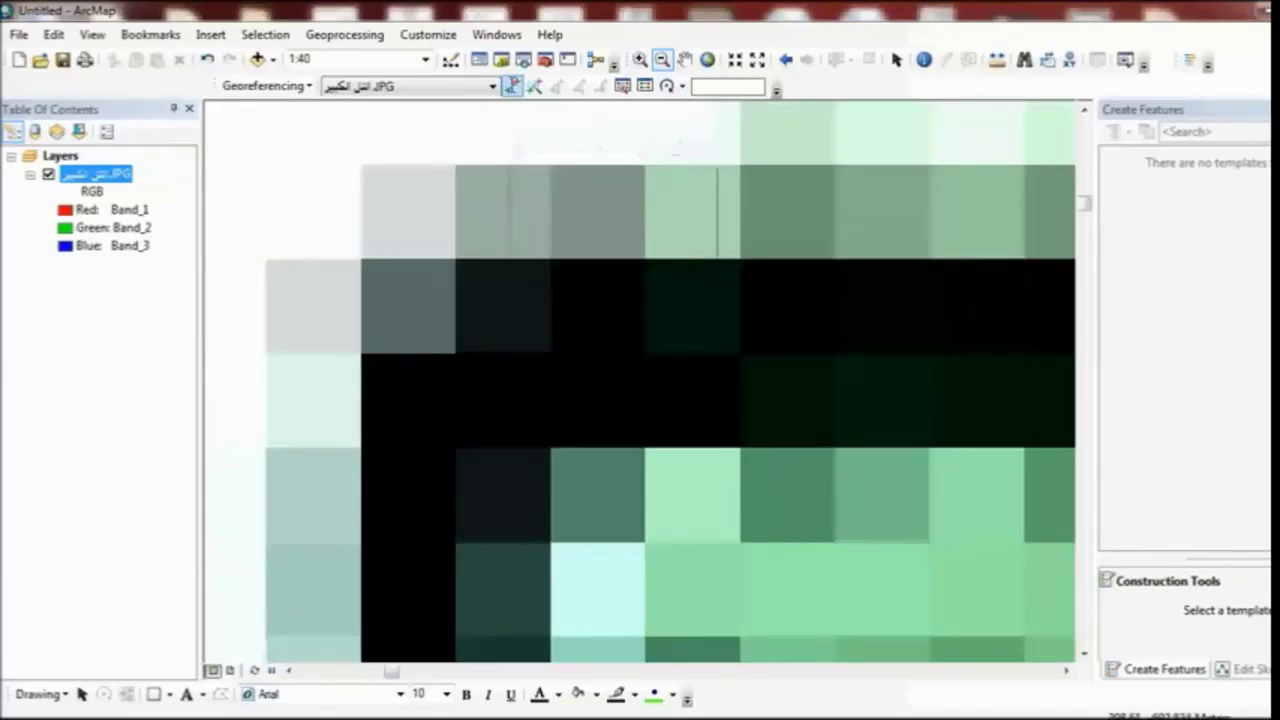
{"action": "left_click", "coordinate": [457, 354]}
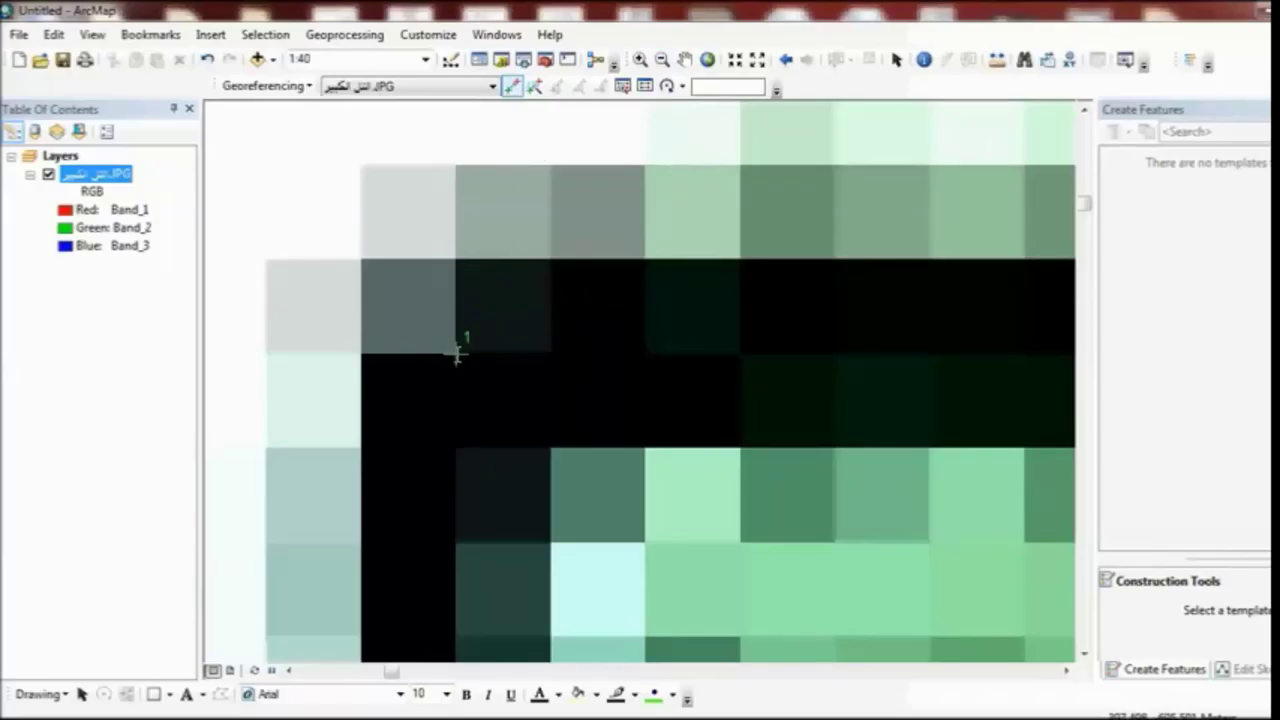
Step: Start DMS coordinate entry for the first control point and set its longitude to 31 degrees 45 minutes 00 seconds
{"action": "right_click", "coordinate": [457, 354]}
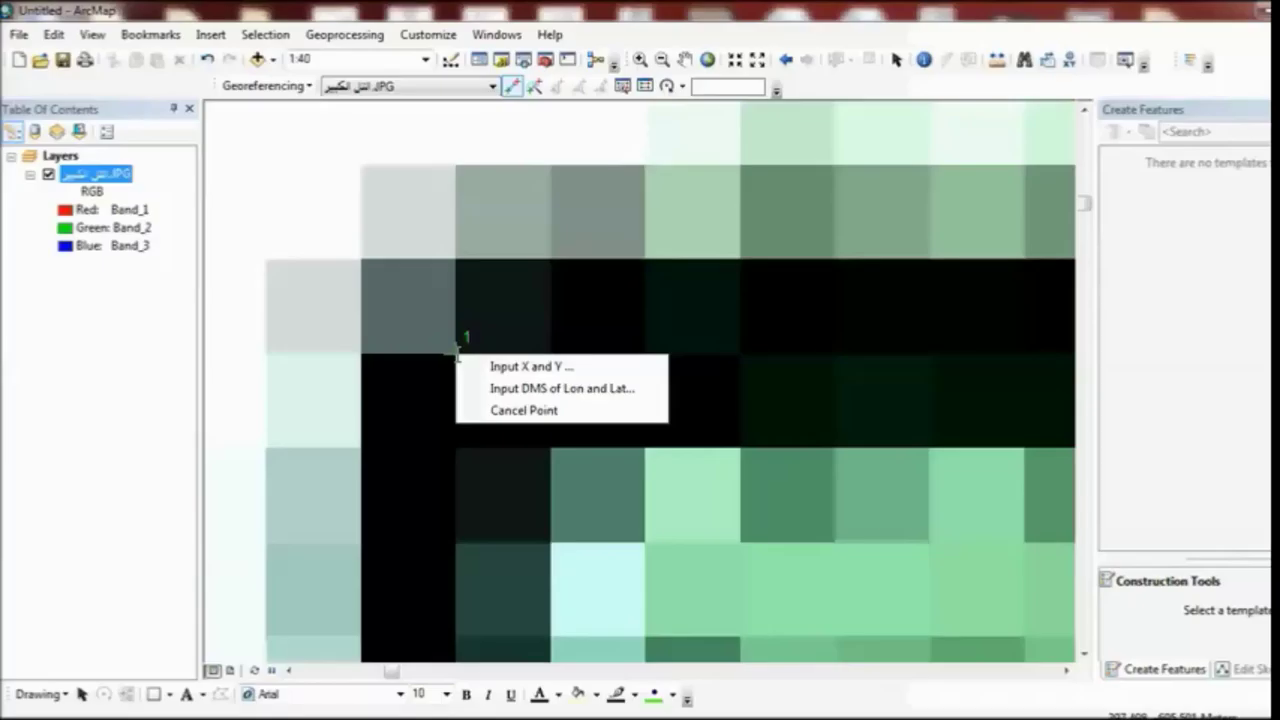
{"action": "left_click", "coordinate": [524, 388]}
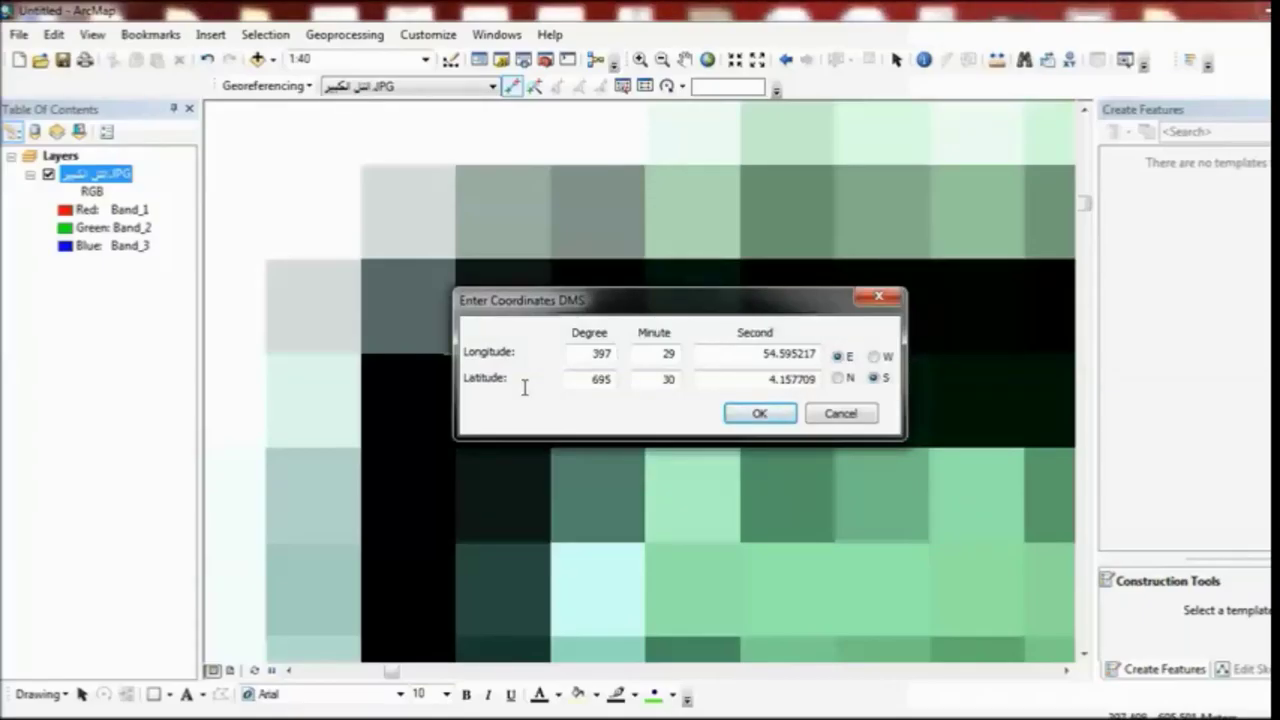
{"action": "double_click", "coordinate": [600, 351]}
{"action": "type", "text": "31"}
{"action": "double_click", "coordinate": [664, 355]}
{"action": "type", "text": "45"}
{"action": "left_click", "coordinate": [752, 357]}
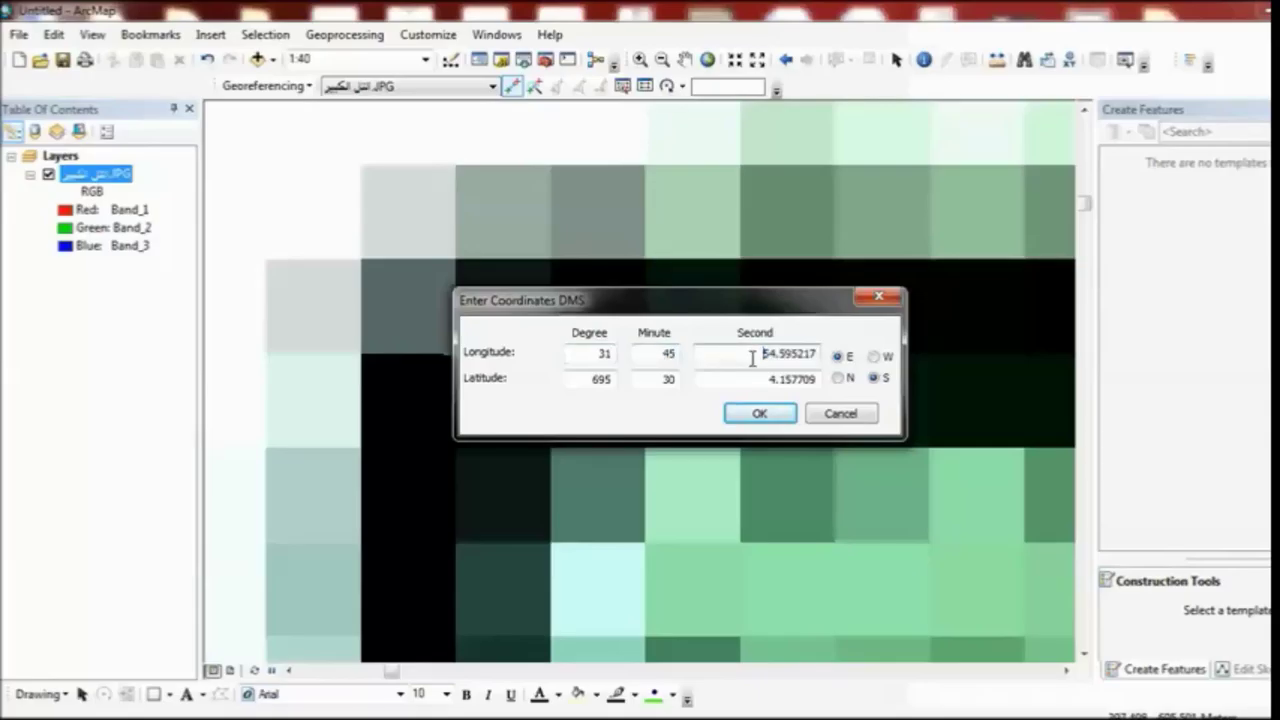
{"action": "key", "text": "Delete"}
{"action": "key", "text": "Delete"}
{"action": "key", "text": "Delete"}
{"action": "key", "text": "Delete"}
{"action": "key", "text": "Delete"}
{"action": "key", "text": "Delete"}
{"action": "key", "text": "Delete"}
{"action": "key", "text": "Delete"}
{"action": "key", "text": "Delete"}
{"action": "type", "text": "00"}
Step: Set the first control point's latitude to 30 degrees 45 minutes 00 seconds North and apply the coordinates
{"action": "double_click", "coordinate": [609, 378]}
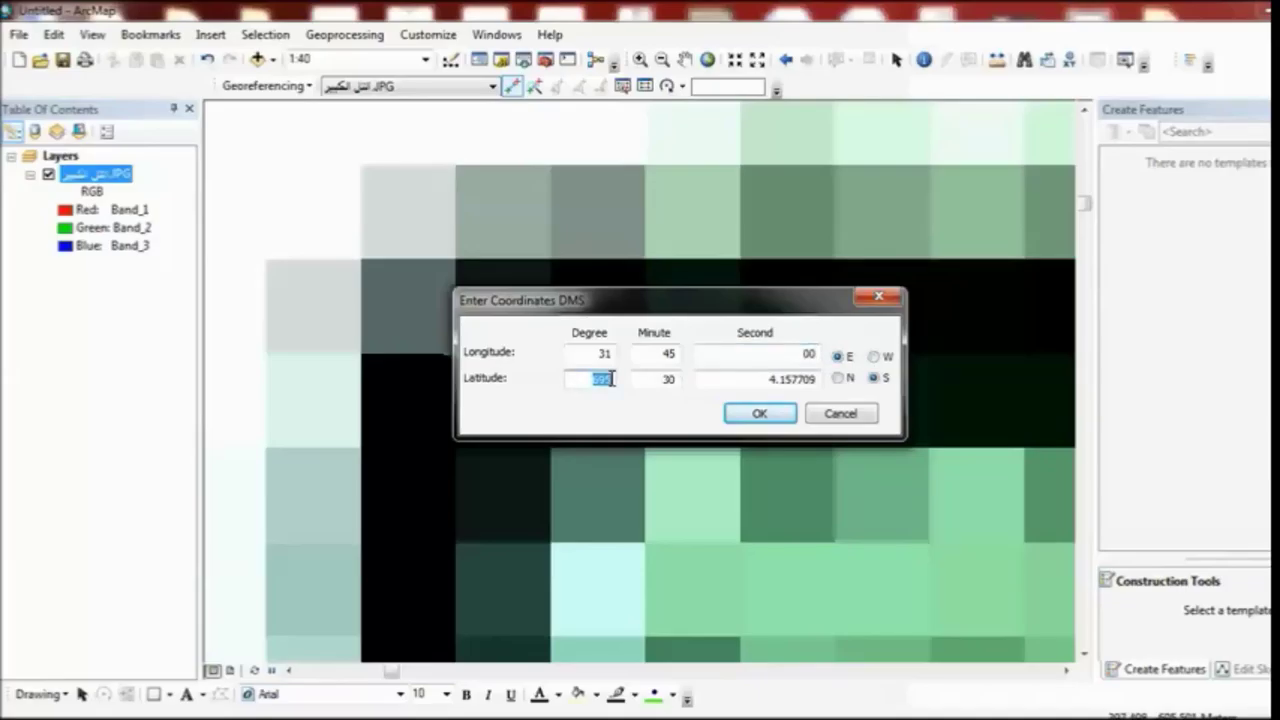
{"action": "type", "text": "30"}
{"action": "double_click", "coordinate": [652, 378]}
{"action": "type", "text": "45"}
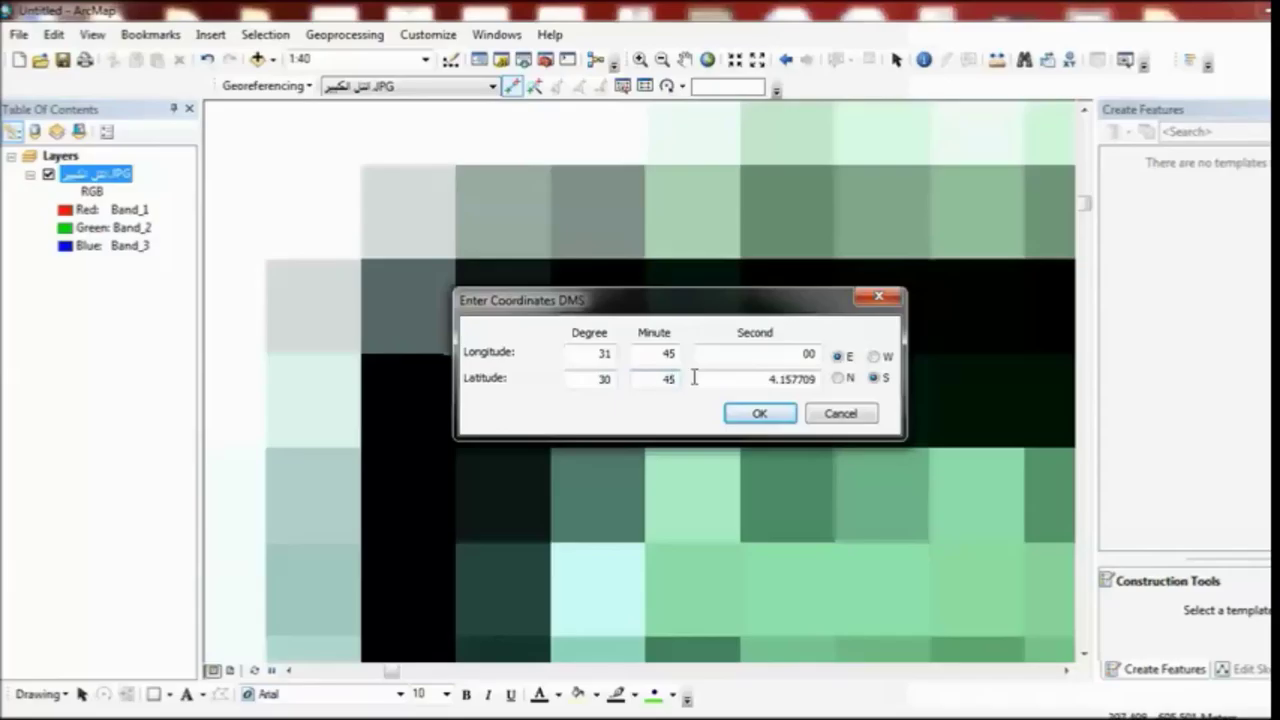
{"action": "double_click", "coordinate": [730, 378]}
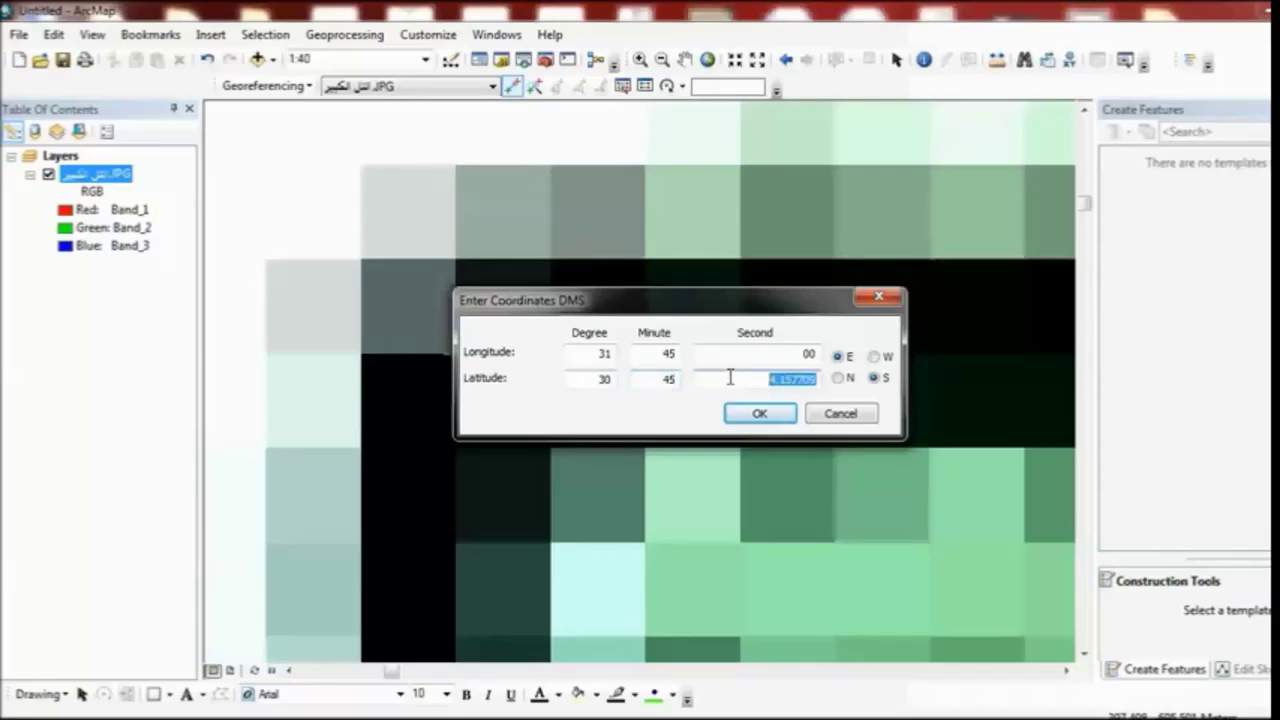
{"action": "type", "text": "00"}
{"action": "left_click", "coordinate": [838, 378]}
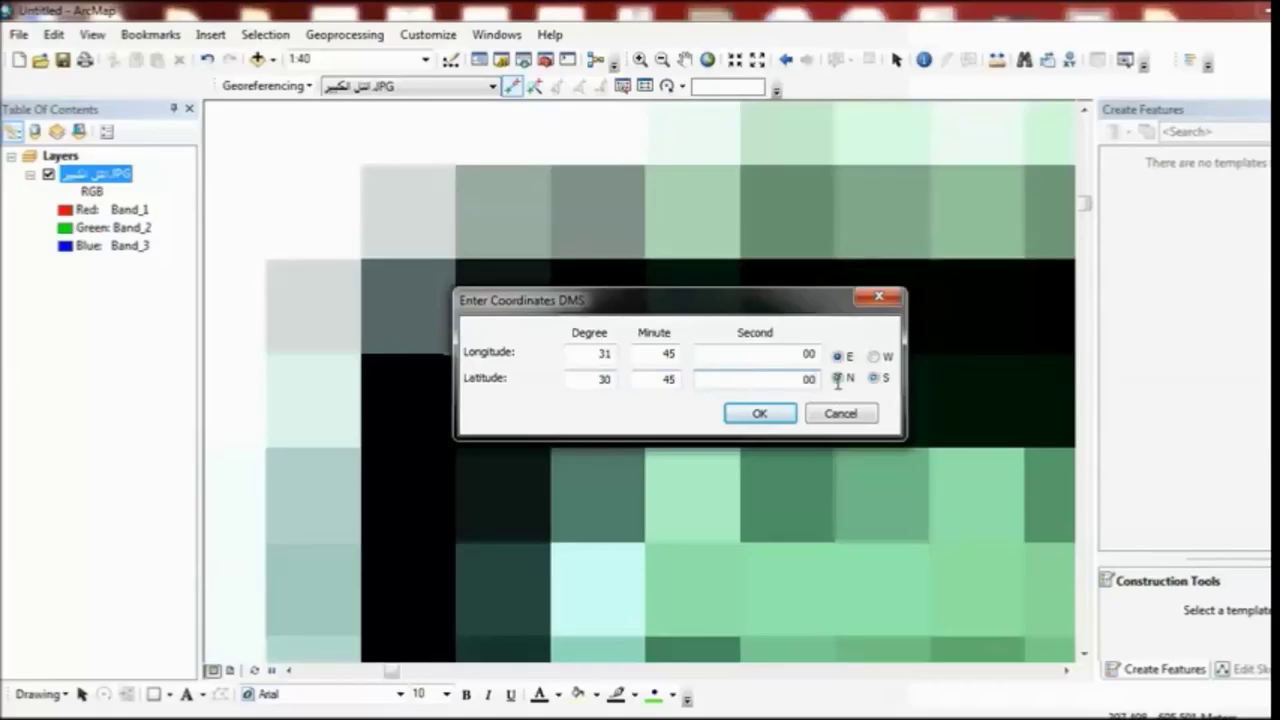
{"action": "left_click", "coordinate": [779, 412]}
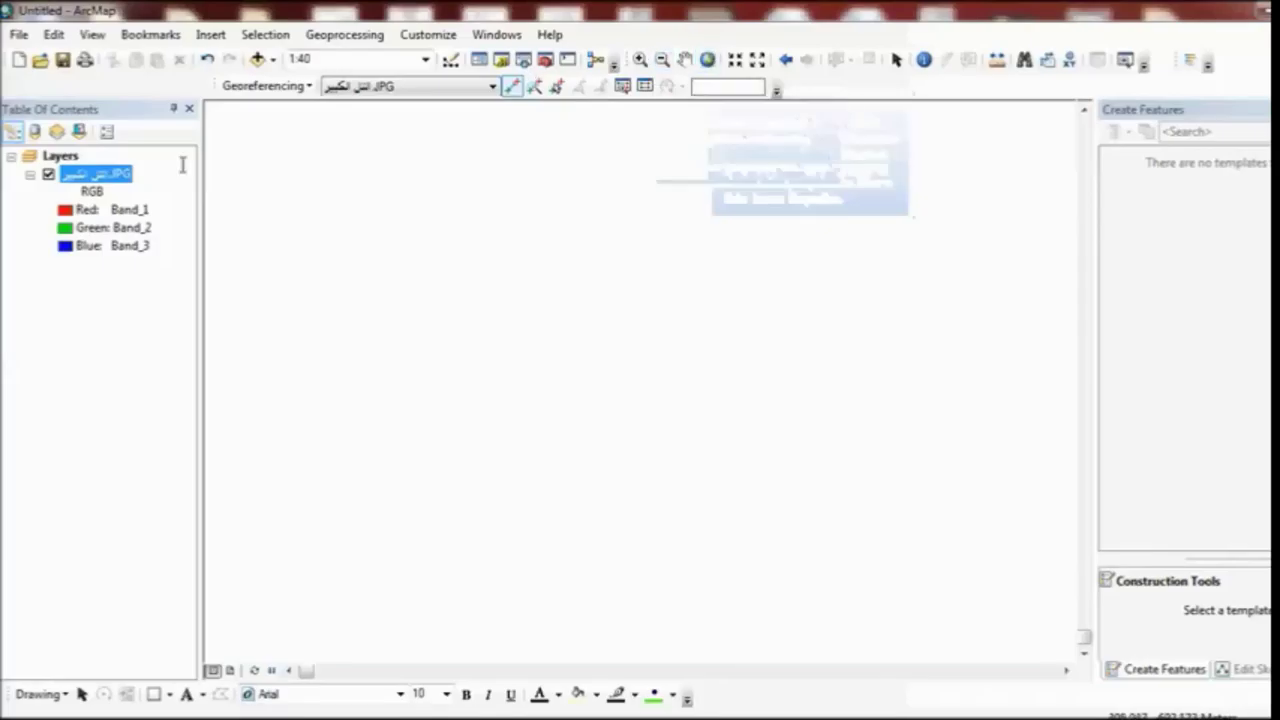
Step: Place the second control point on the exact northeast corner of the map frame
{"action": "right_click", "coordinate": [88, 178]}
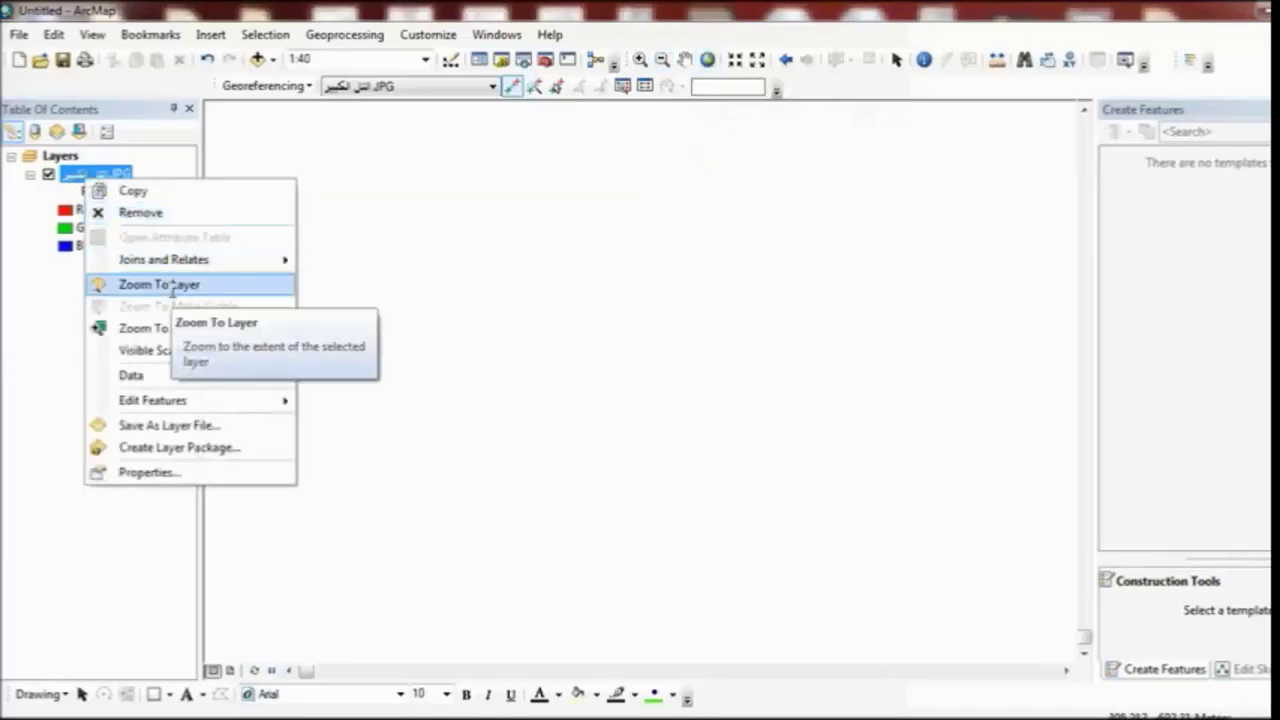
{"action": "left_click", "coordinate": [820, 86]}
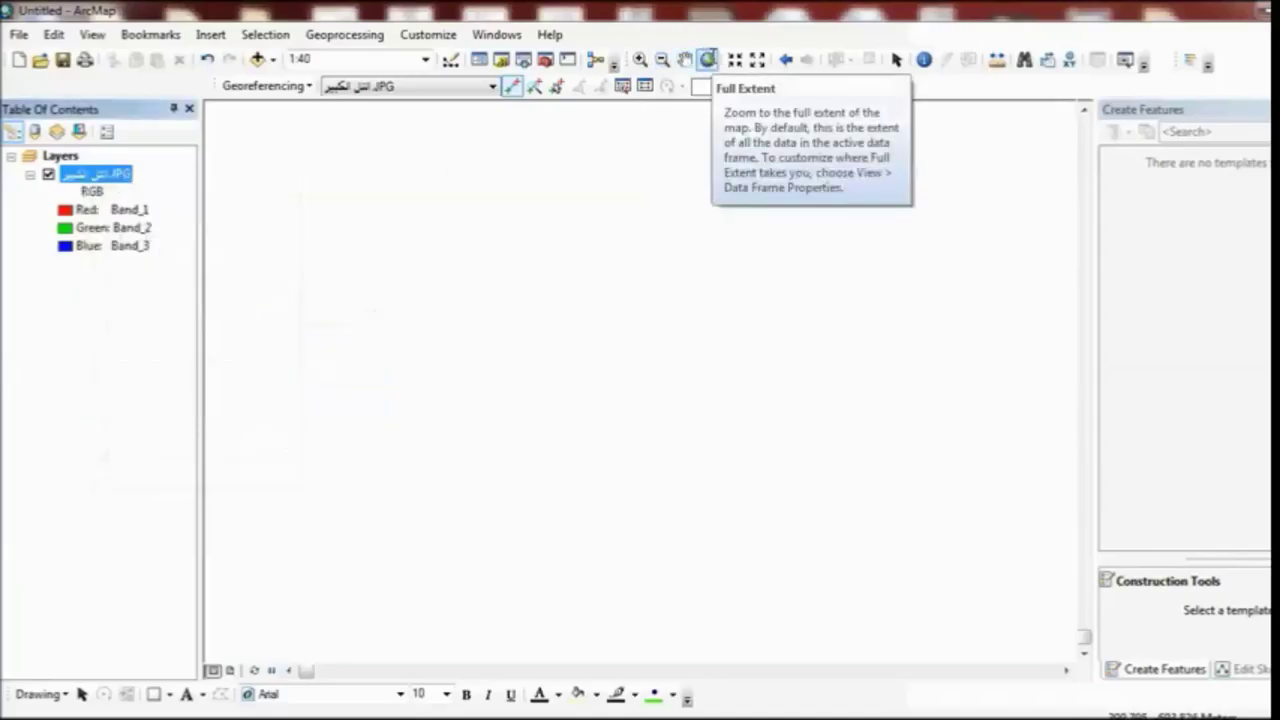
{"action": "left_click", "coordinate": [707, 59]}
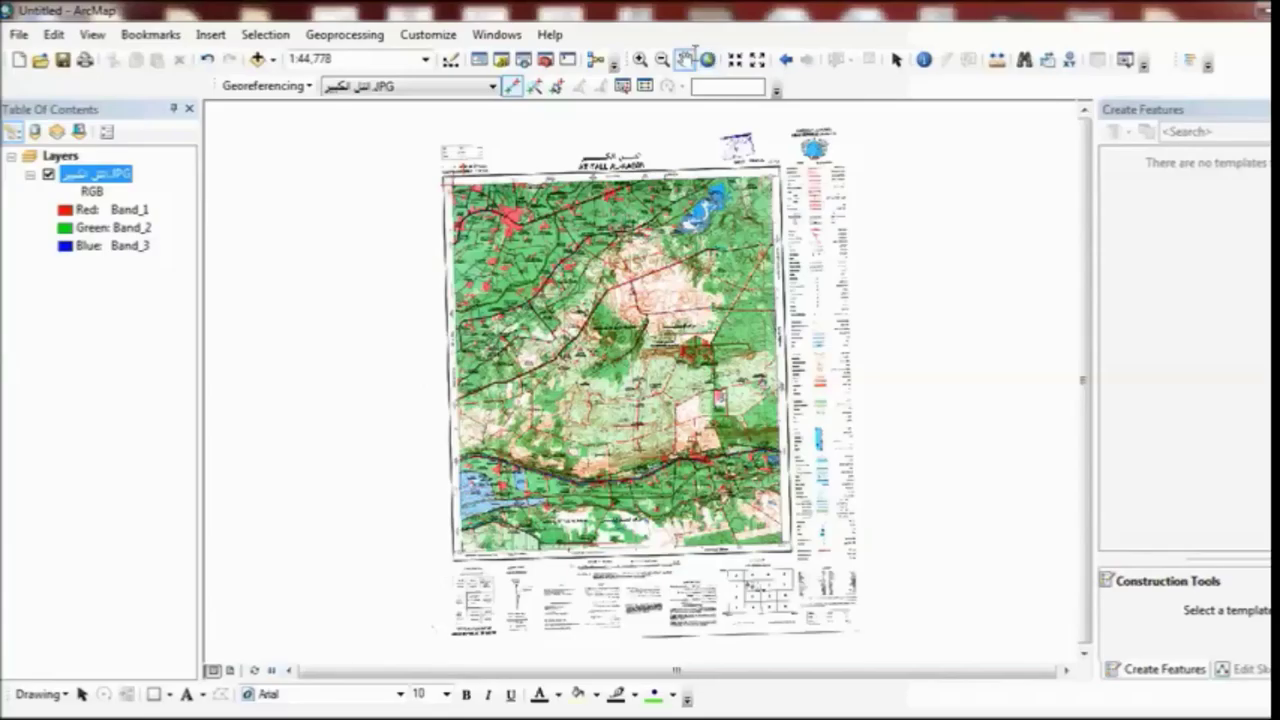
{"action": "left_click", "coordinate": [639, 60]}
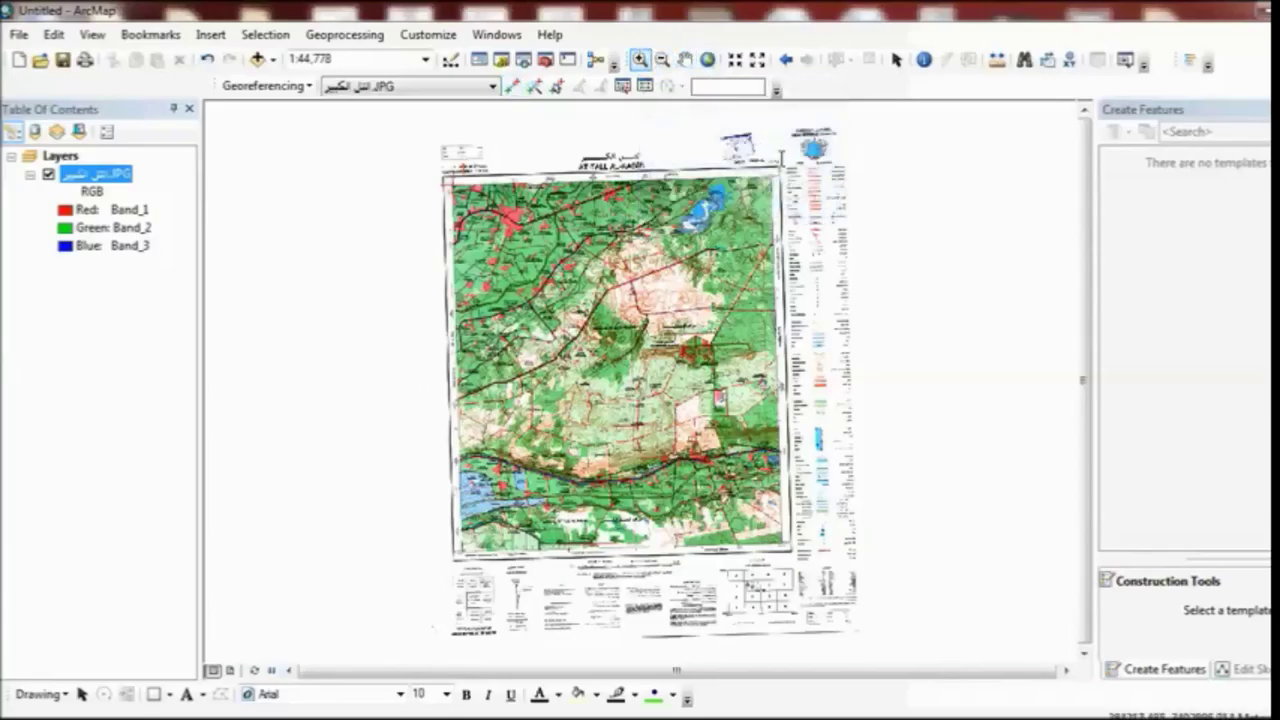
{"action": "left_click_drag", "start_coordinate": [783, 161], "coordinate": [733, 205]}
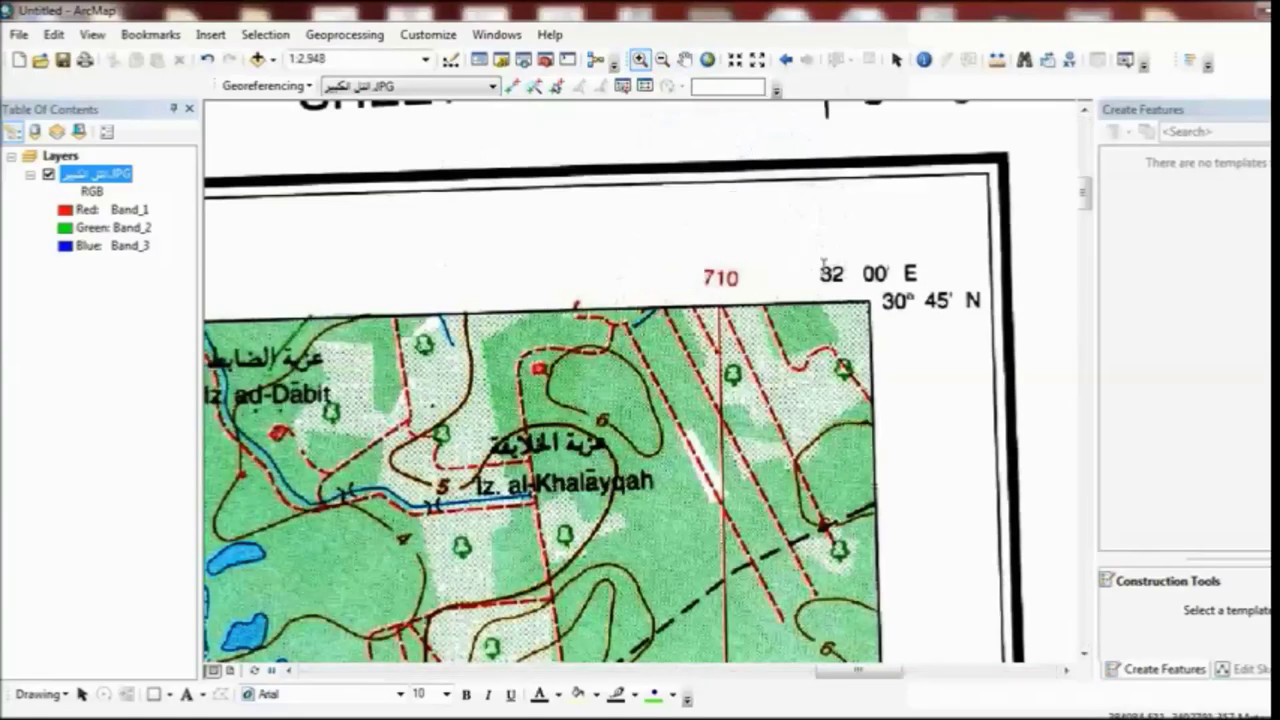
{"action": "scroll", "coordinate": [885, 306], "scroll_direction": "down", "scroll_amount": 1}
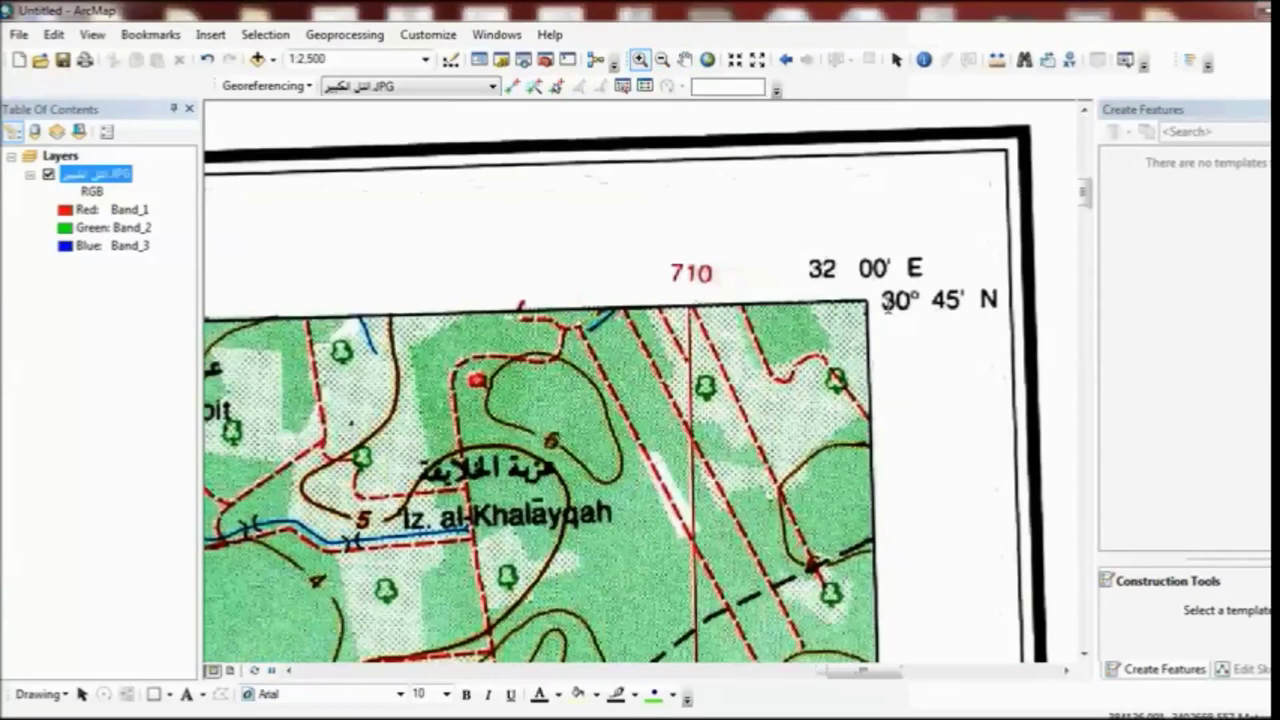
{"action": "scroll", "coordinate": [885, 305], "scroll_direction": "down", "scroll_amount": 1}
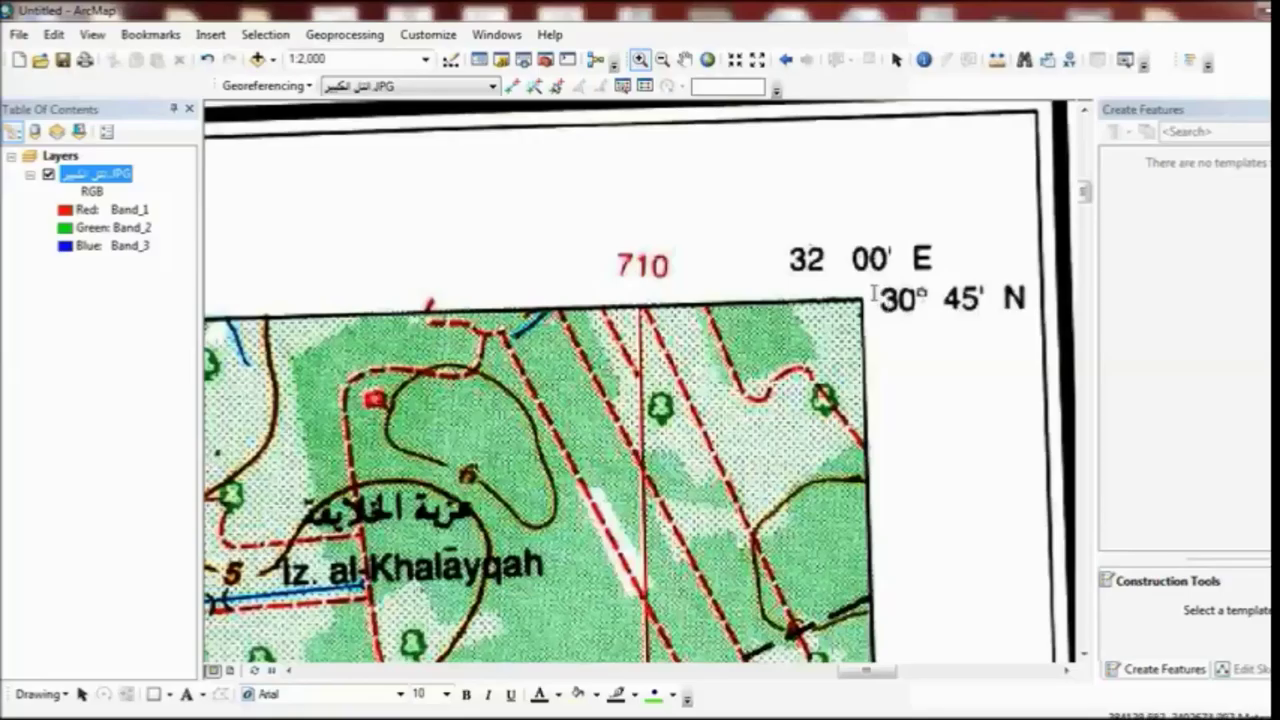
{"action": "left_click_drag", "start_coordinate": [882, 290], "coordinate": [821, 334]}
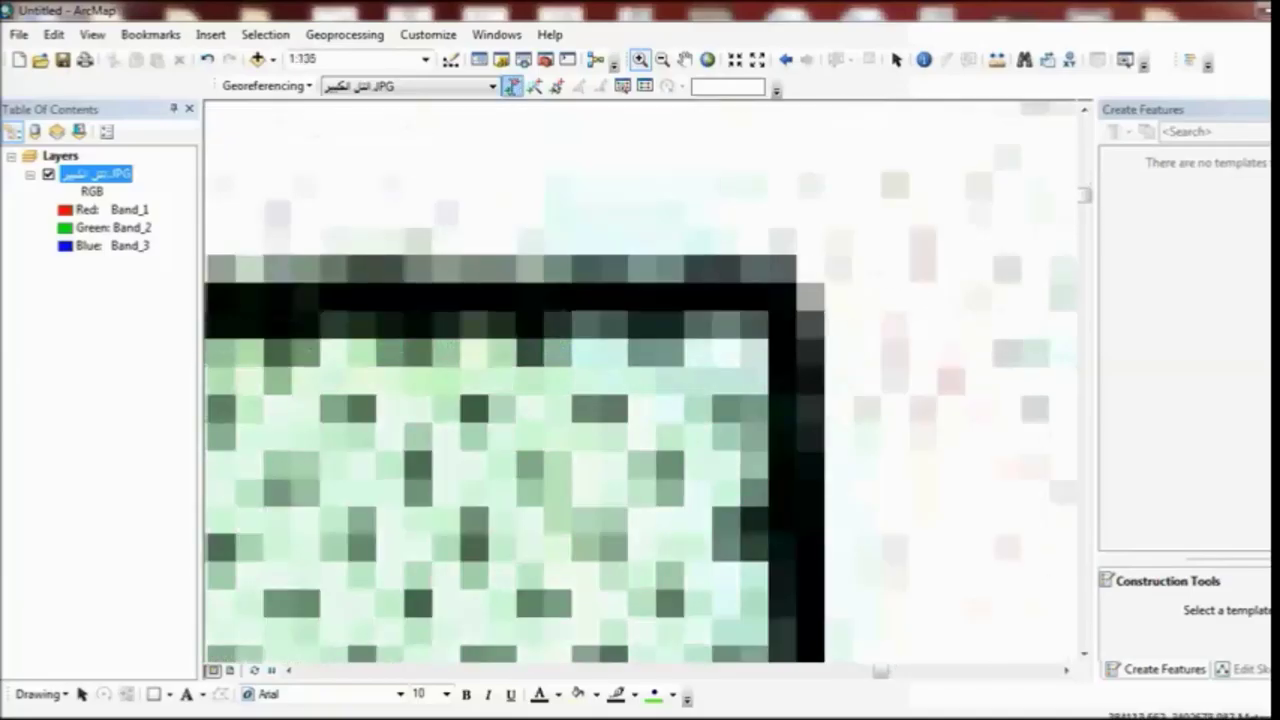
{"action": "left_click", "coordinate": [512, 86]}
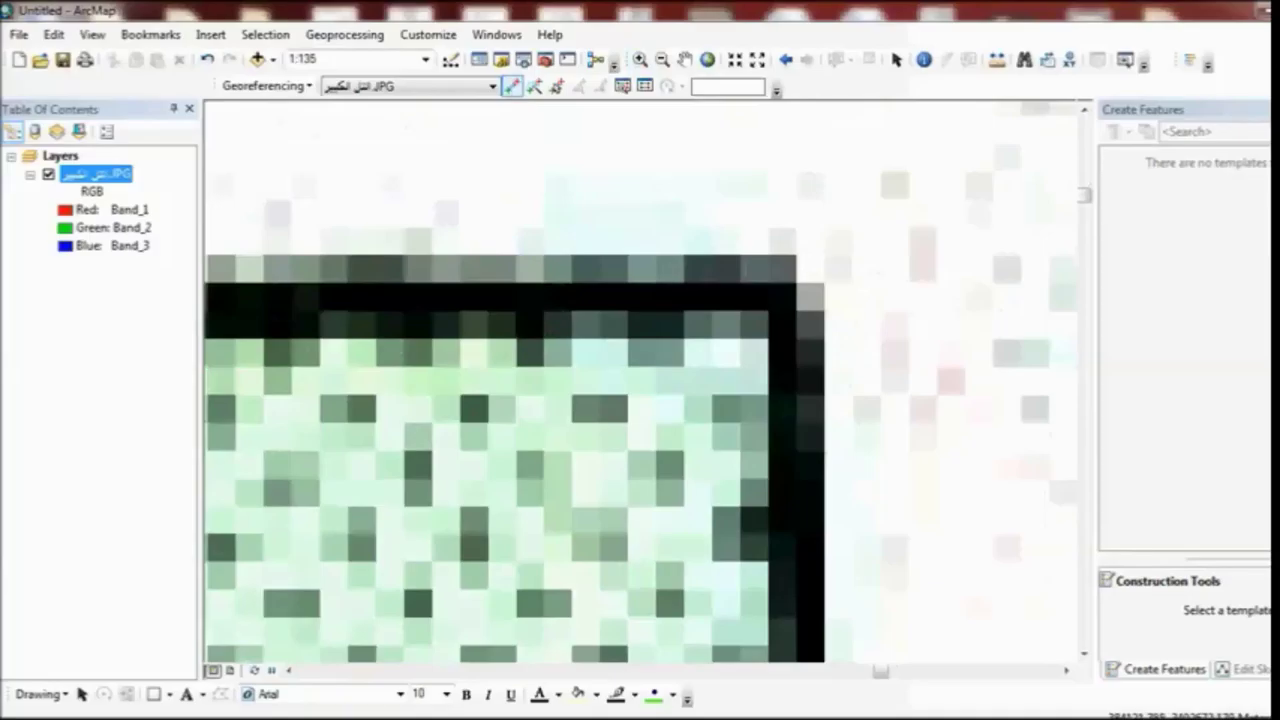
{"action": "left_click", "coordinate": [771, 311]}
Step: Start DMS coordinate entry for the second control point and set its longitude to 32 degrees 00 minutes 00 seconds East
{"action": "right_click", "coordinate": [771, 311]}
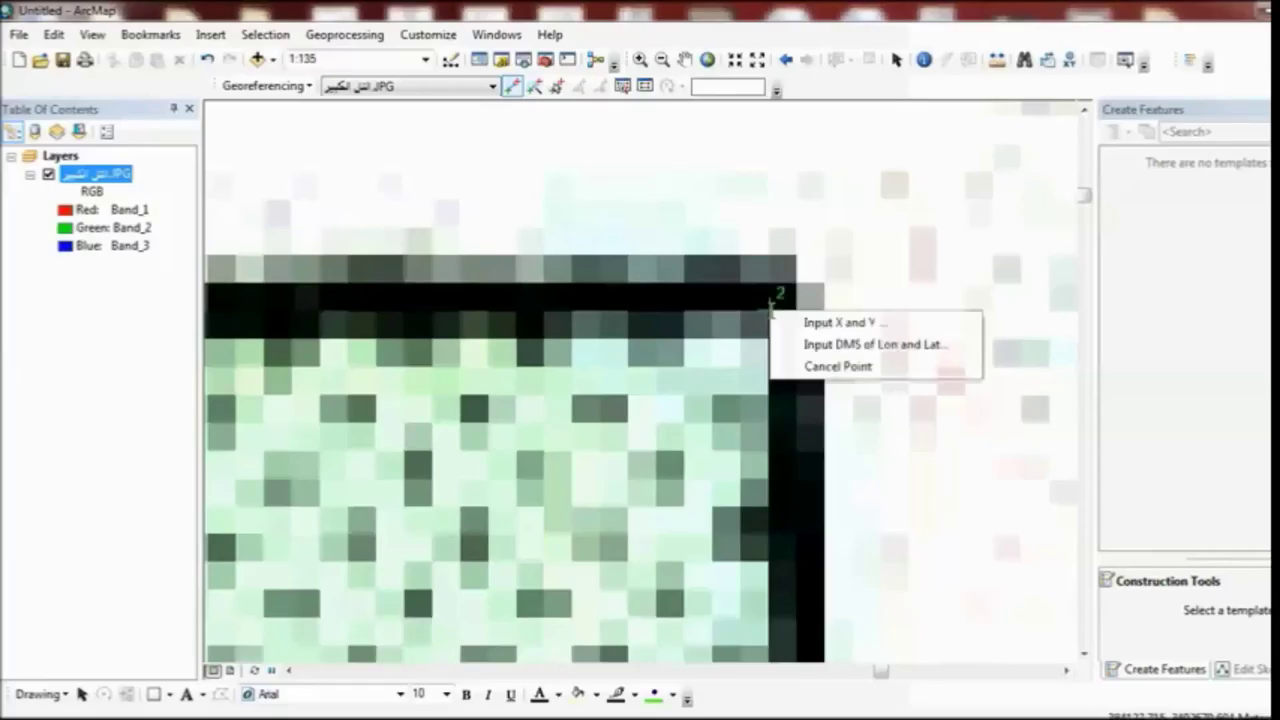
{"action": "left_click", "coordinate": [808, 344]}
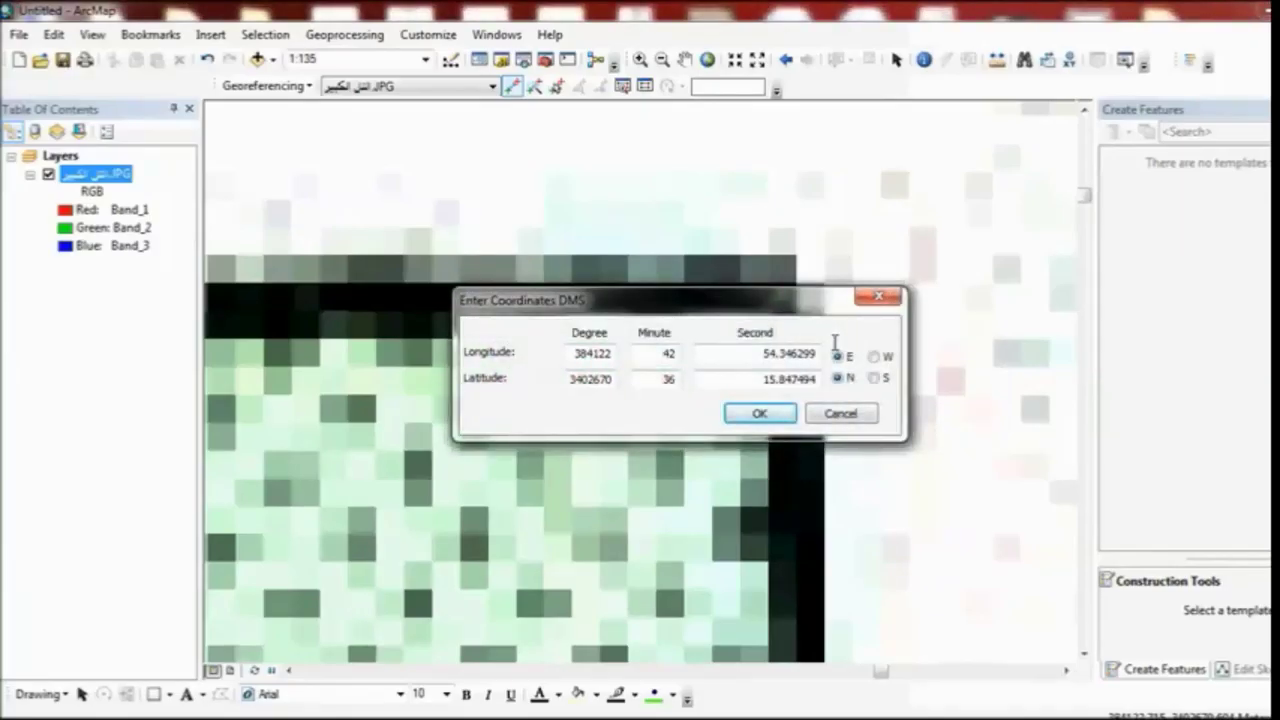
{"action": "double_click", "coordinate": [596, 356]}
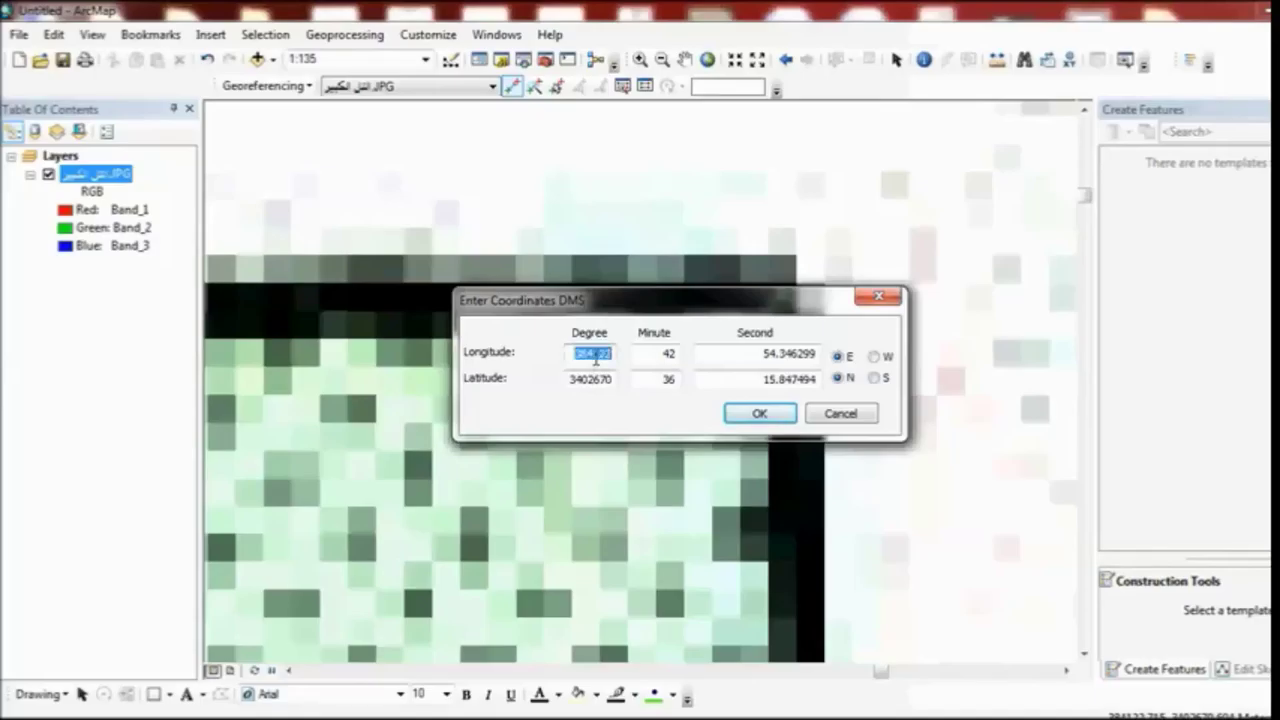
{"action": "type", "text": "32"}
{"action": "left_click", "coordinate": [669, 354]}
{"action": "double_click", "coordinate": [669, 354]}
{"action": "type", "text": "00"}
{"action": "left_click", "coordinate": [726, 355]}
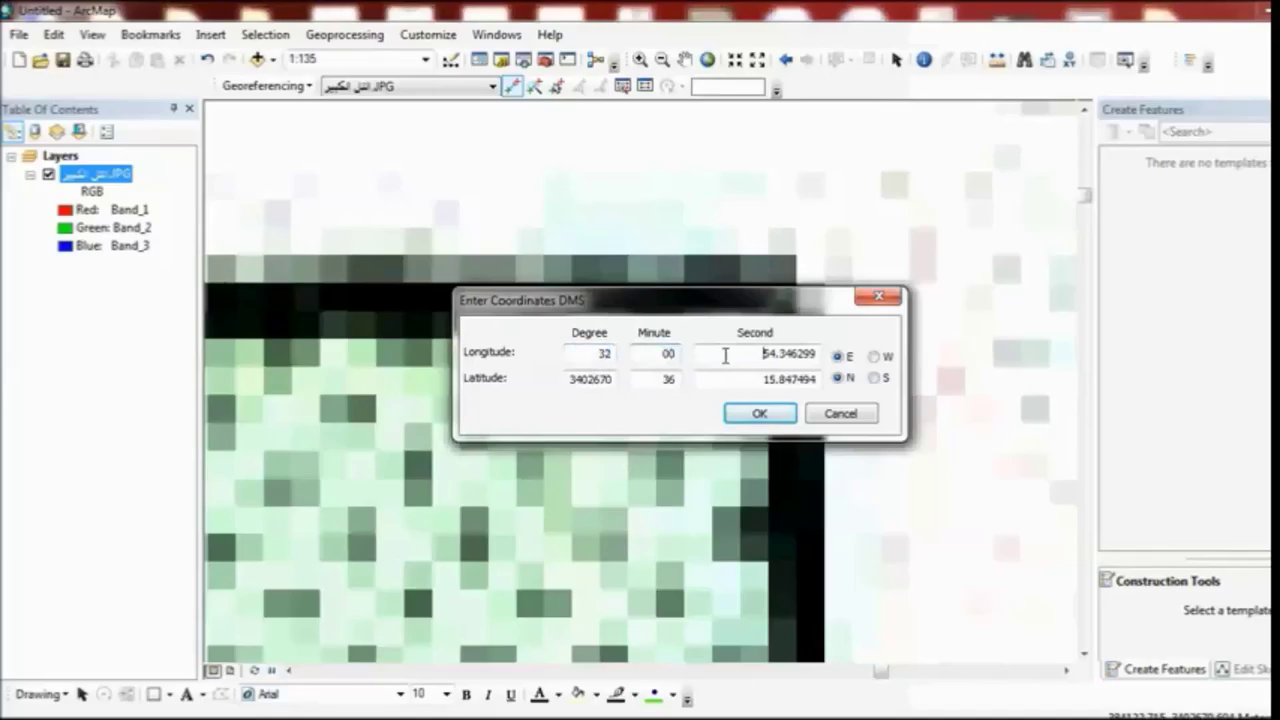
{"action": "double_click", "coordinate": [726, 355]}
{"action": "type", "text": "00"}
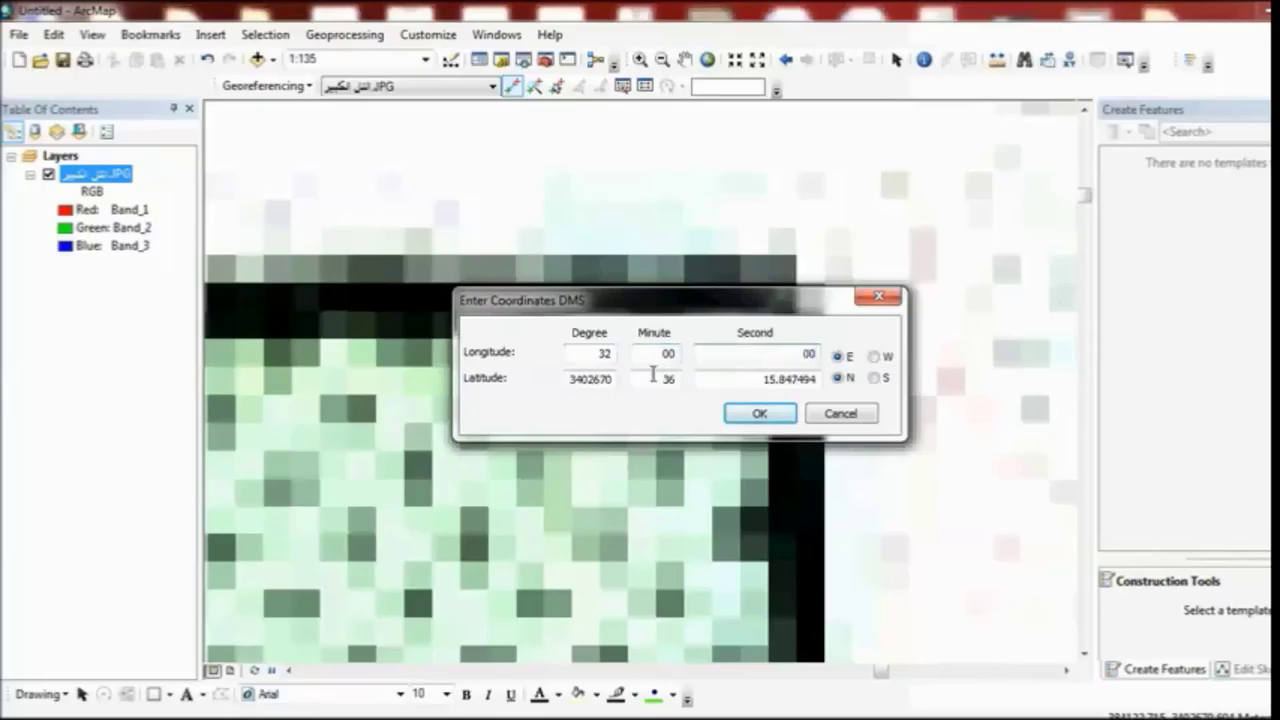
Step: Set the second control point's latitude to 30 degrees 45 minutes 00 seconds North and apply the coordinates
{"action": "double_click", "coordinate": [578, 384]}
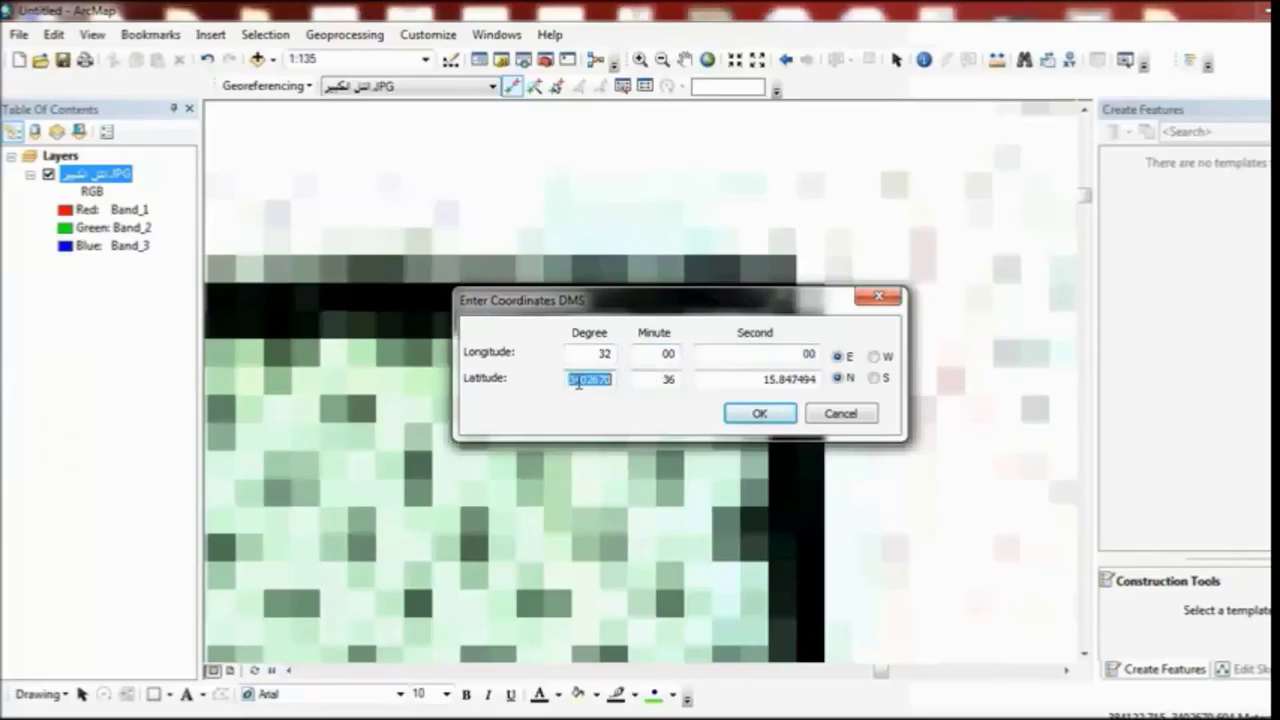
{"action": "type", "text": "30"}
{"action": "double_click", "coordinate": [670, 379]}
{"action": "type", "text": "45"}
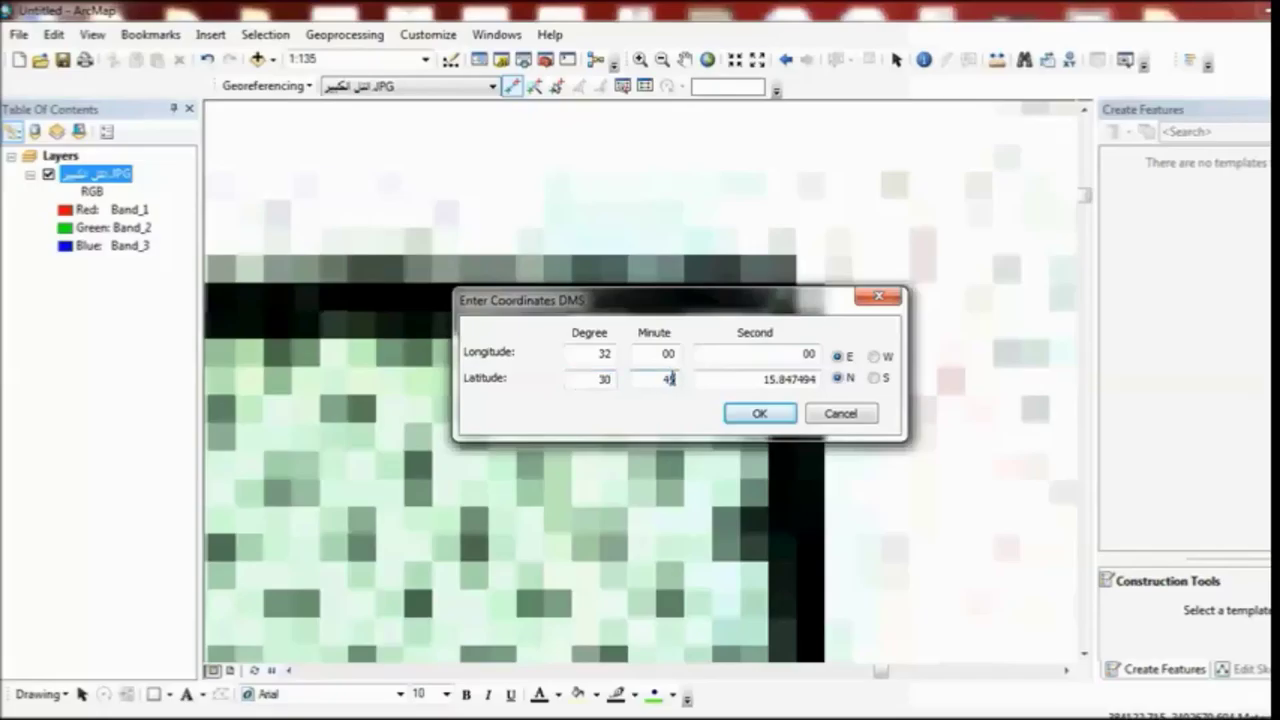
{"action": "double_click", "coordinate": [751, 381]}
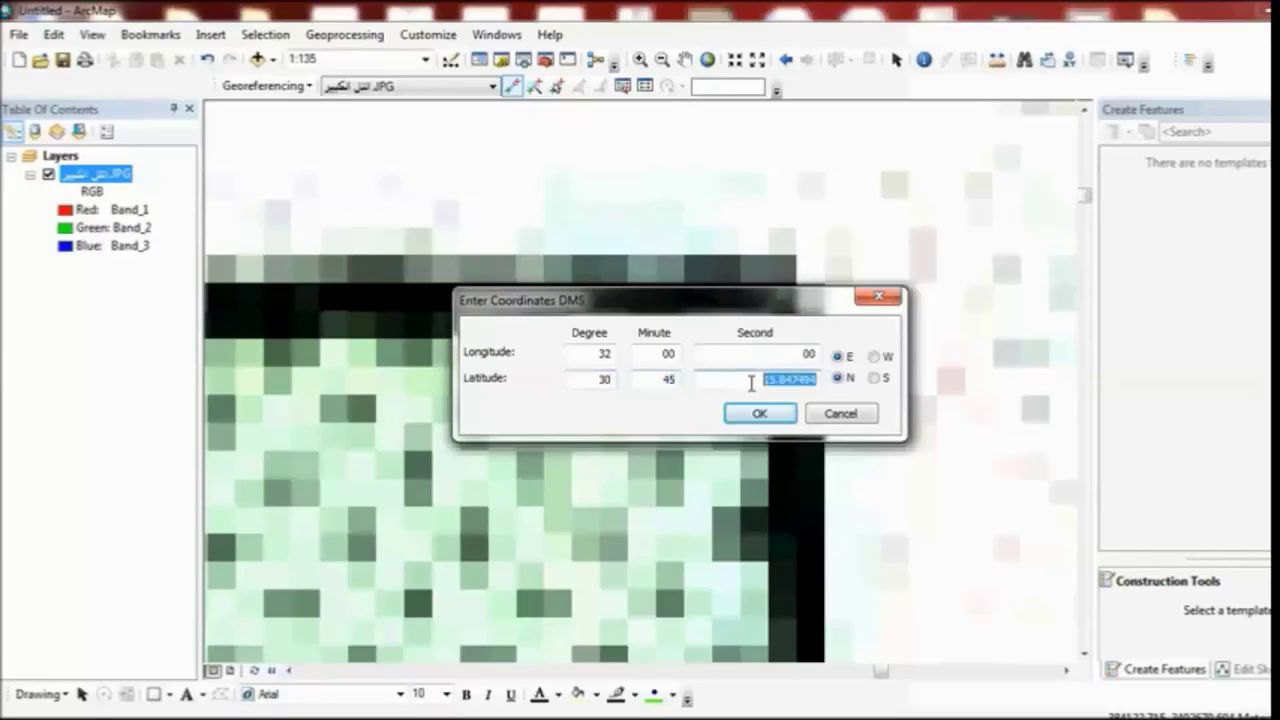
{"action": "type", "text": "00"}
{"action": "left_click", "coordinate": [760, 413]}
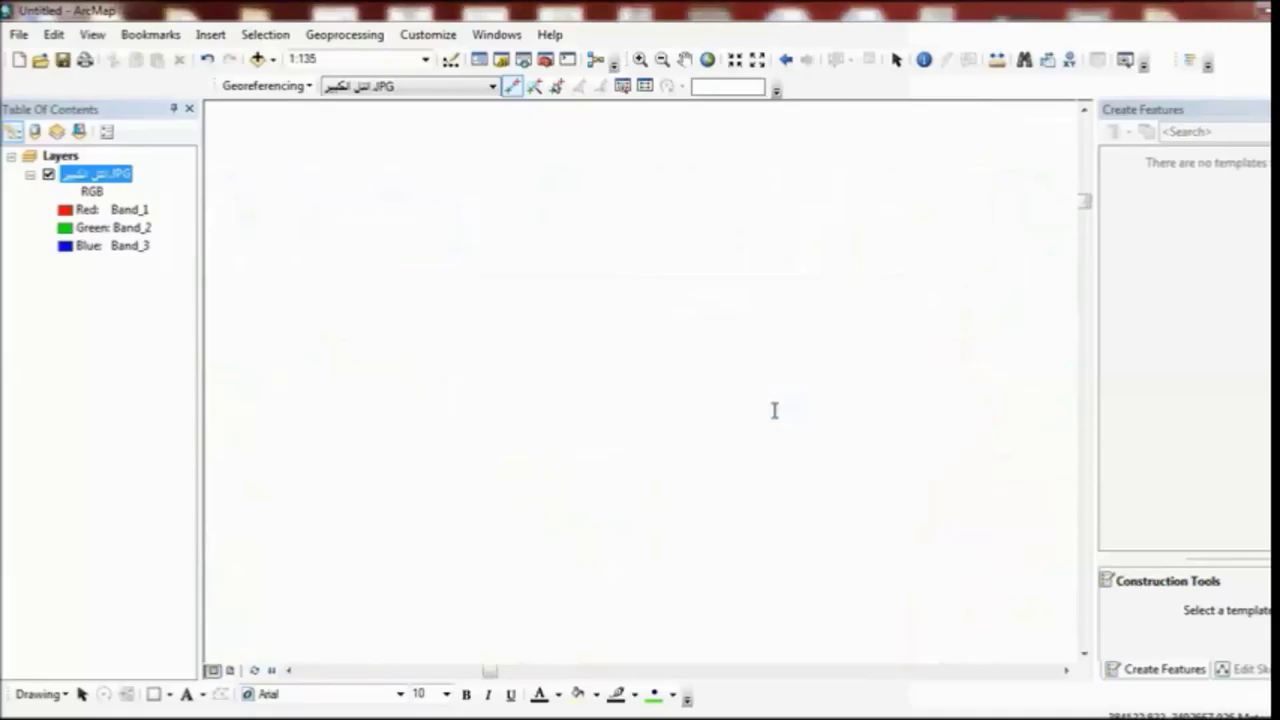
Step: Display the full map extent and review the two control point links in the link table, then close it
{"action": "left_click", "coordinate": [707, 59]}
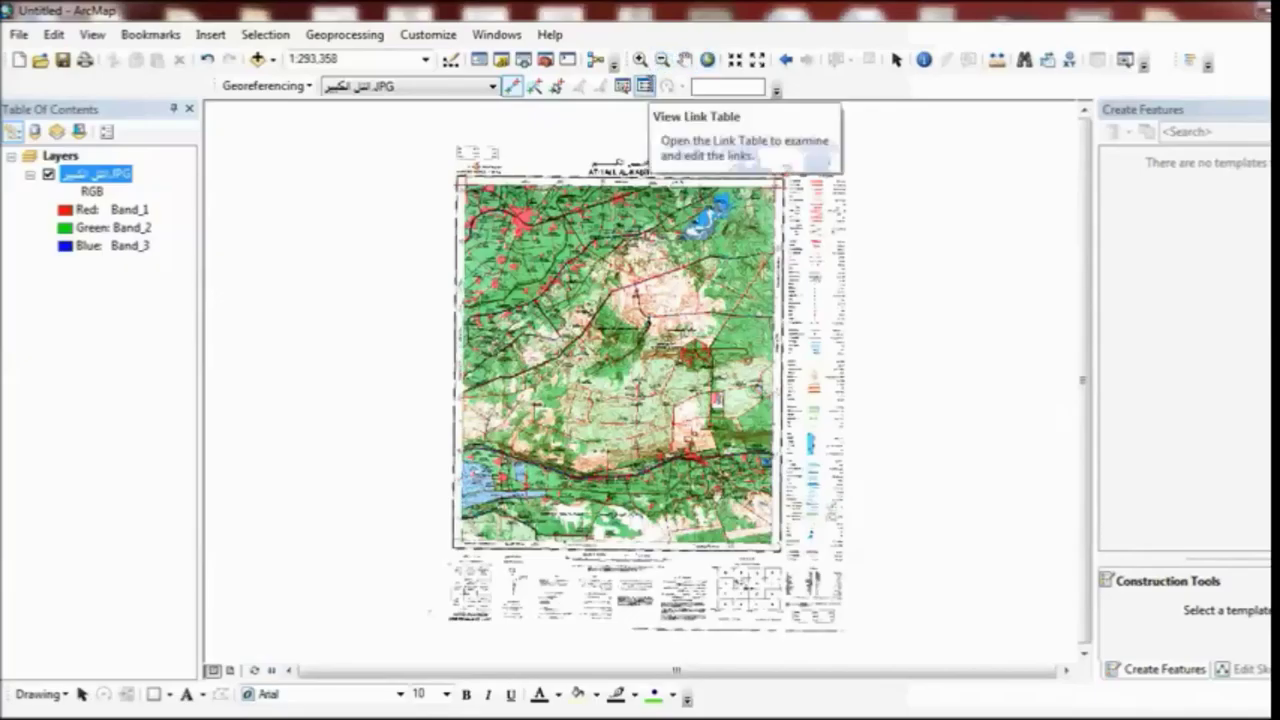
{"action": "left_click", "coordinate": [645, 86]}
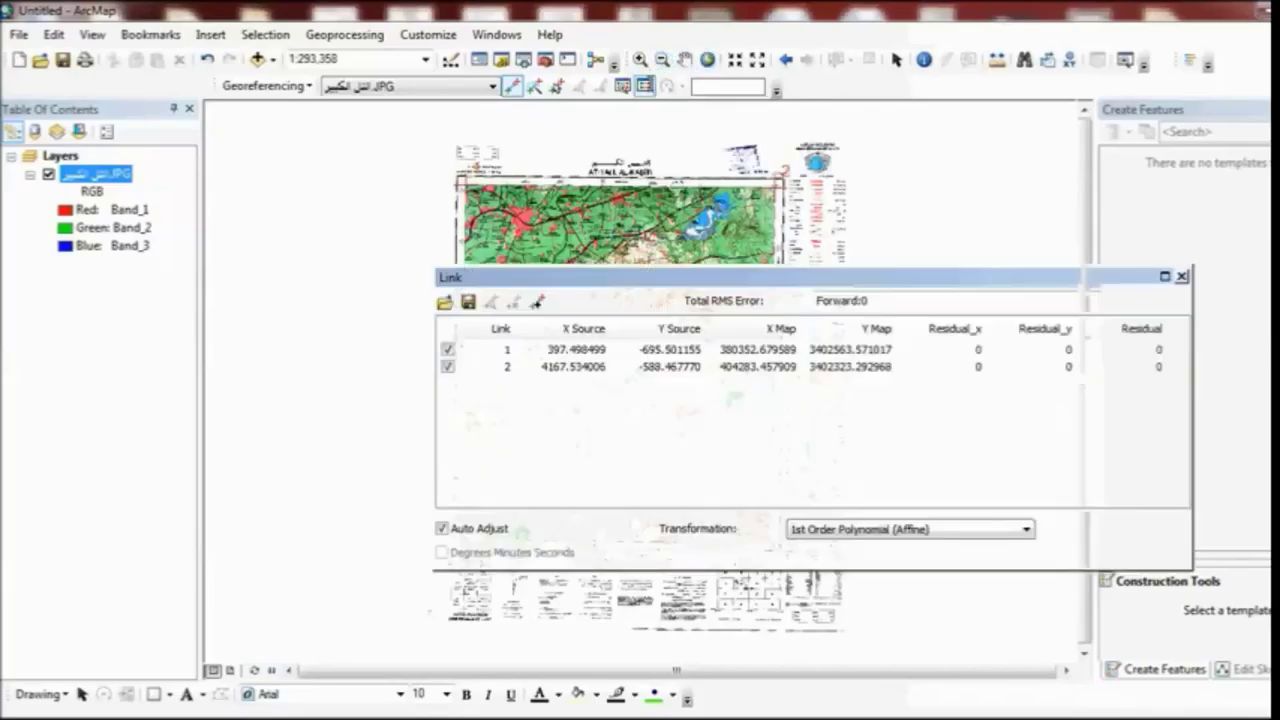
{"action": "left_click", "coordinate": [553, 349]}
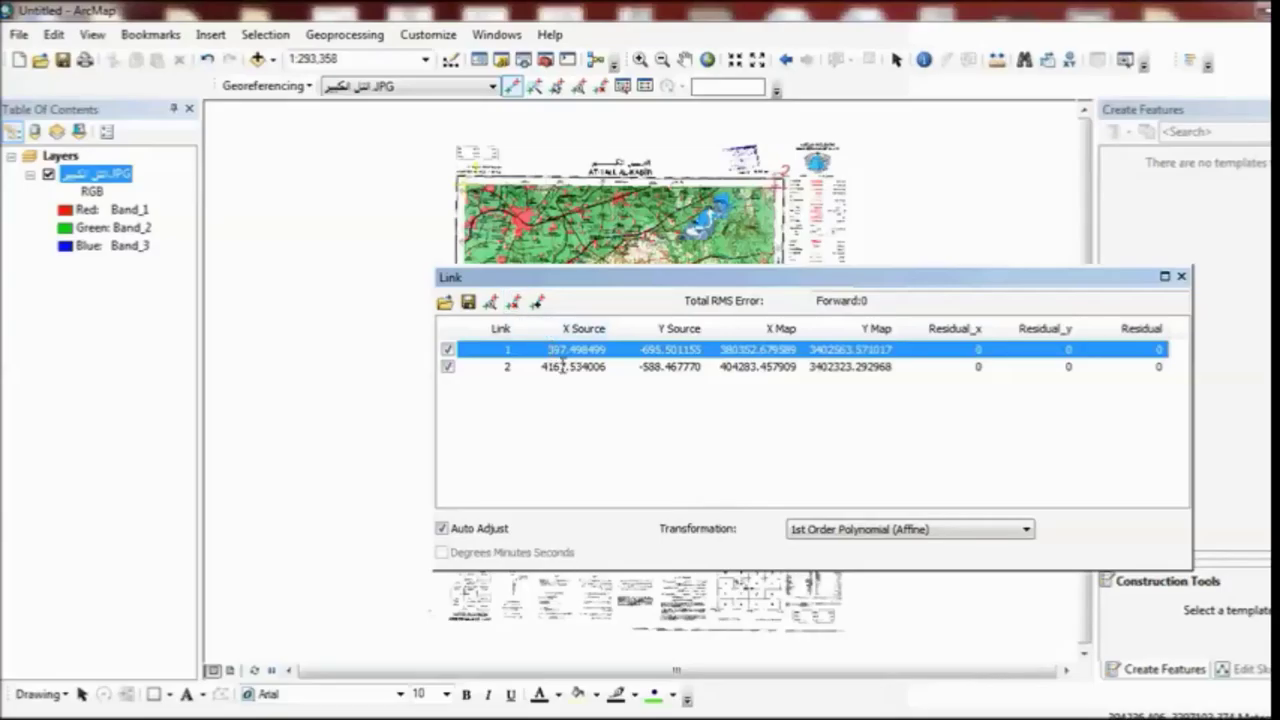
{"action": "left_click", "coordinate": [1181, 276]}
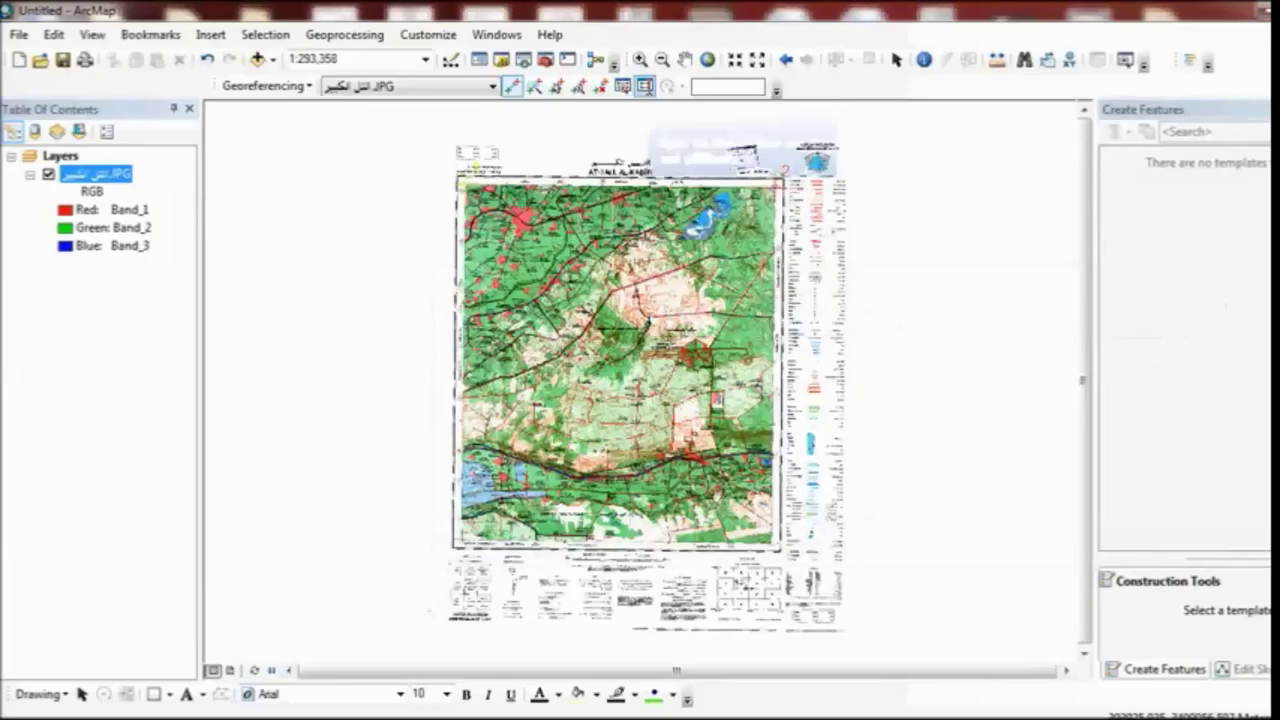
{"action": "left_click", "coordinate": [645, 86]}
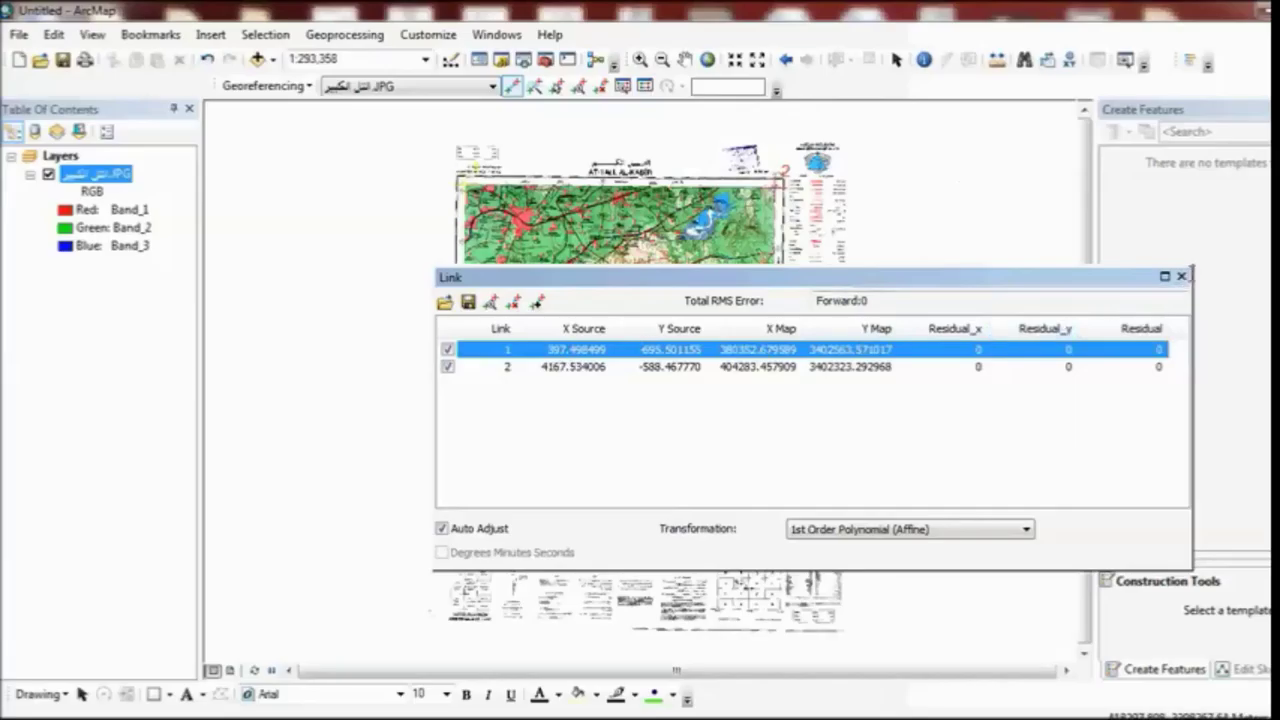
{"action": "left_click", "coordinate": [1181, 276]}
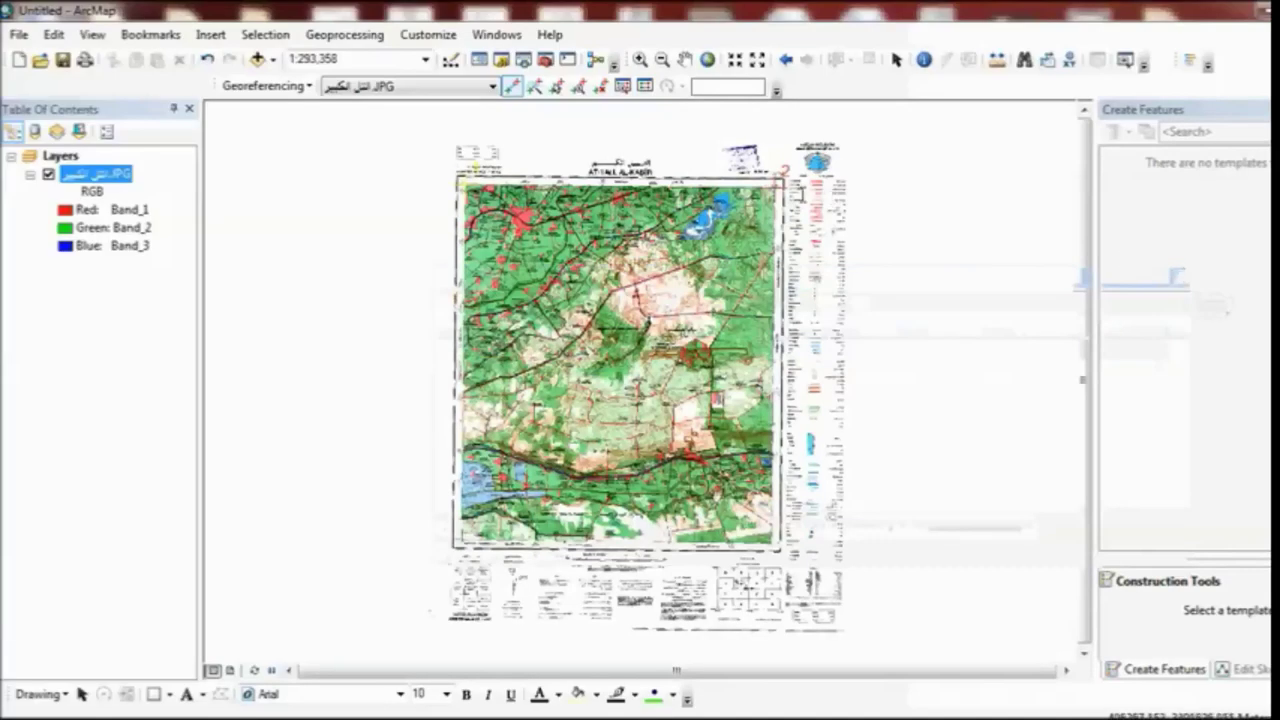
Step: Place the third control point on the exact southeast corner of the map frame
{"action": "left_click", "coordinate": [640, 59]}
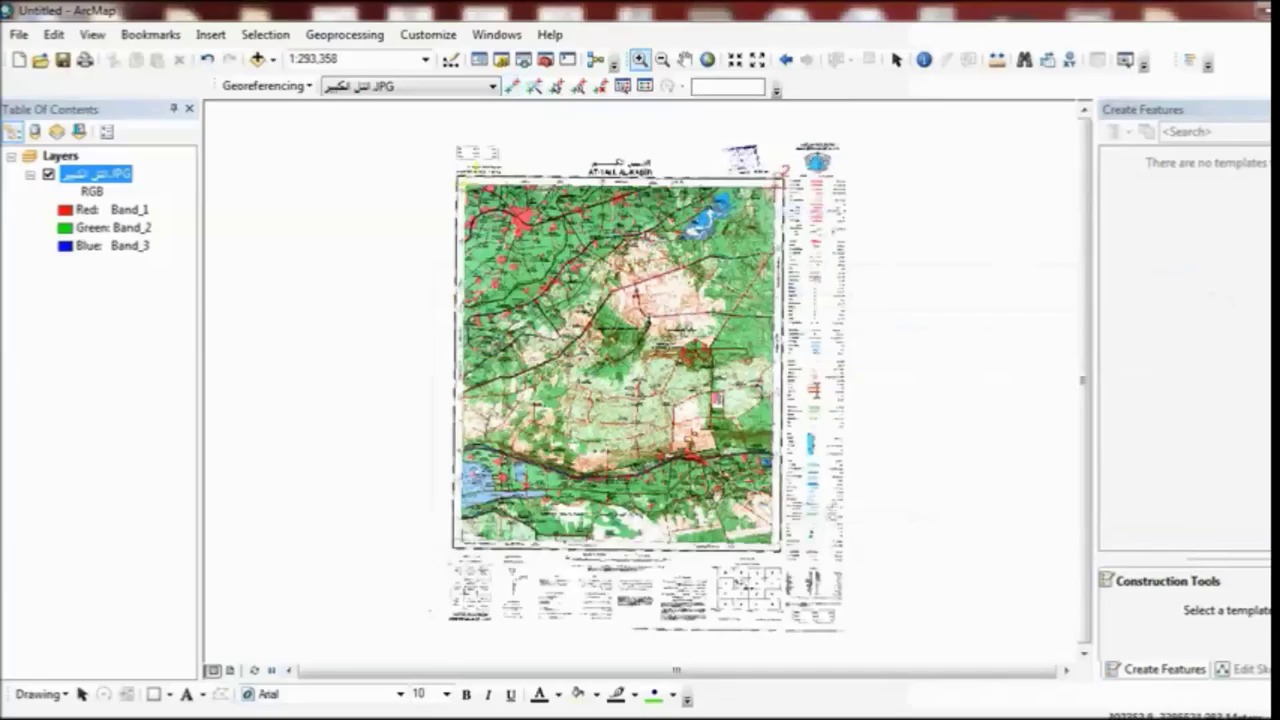
{"action": "left_click_drag", "start_coordinate": [787, 530], "coordinate": [741, 568]}
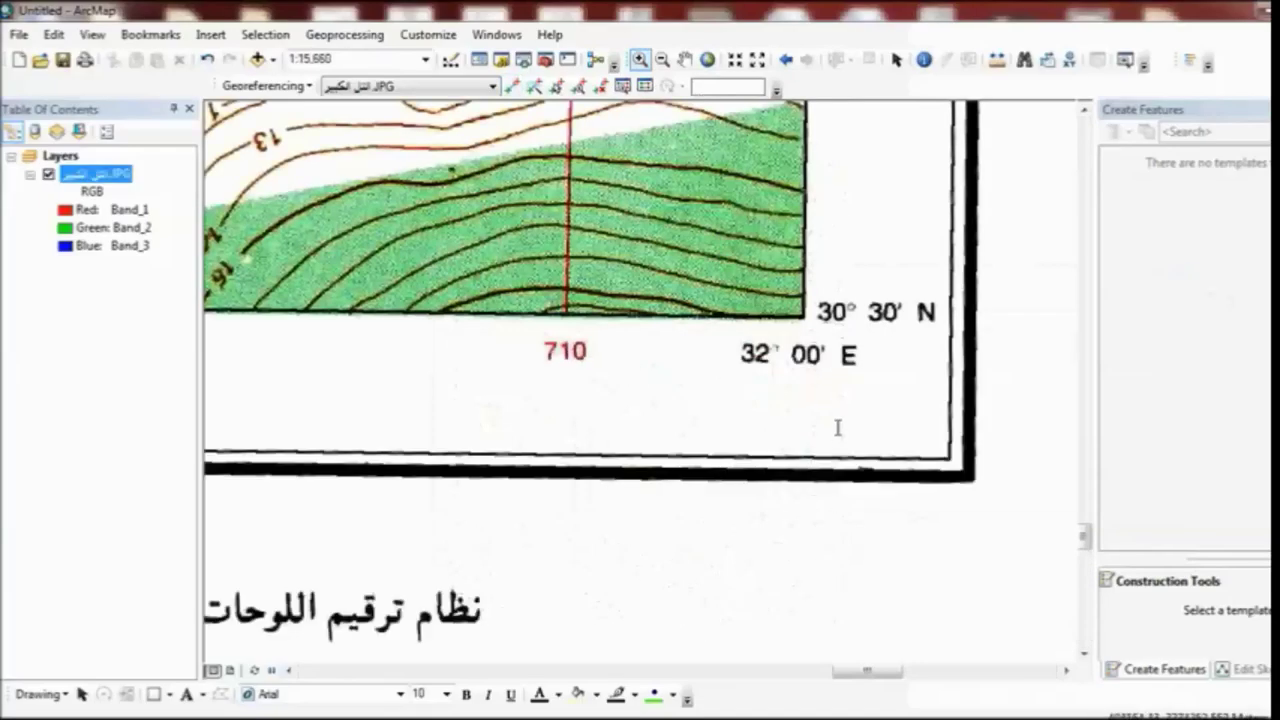
{"action": "scroll", "coordinate": [806, 322], "scroll_direction": "up", "scroll_amount": 1}
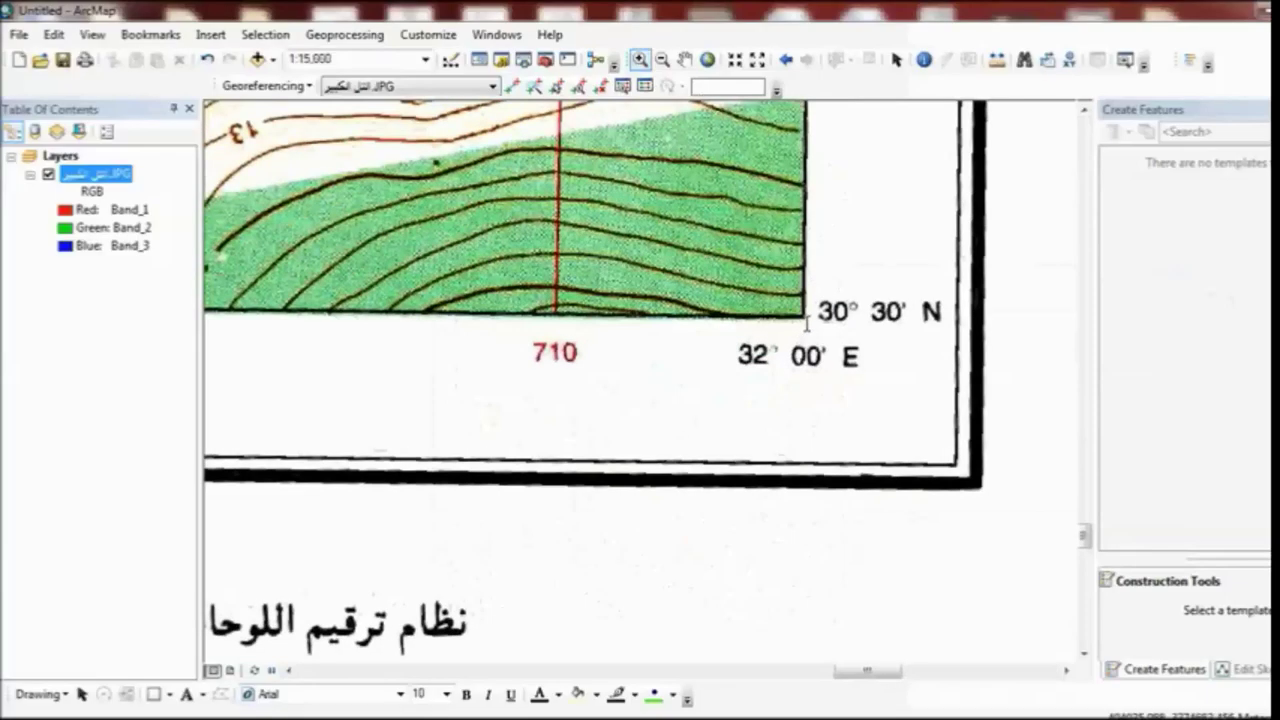
Step: Place a control point on the southeast corner of the map frame and open its DMS longitude and latitude entry
{"action": "scroll", "coordinate": [806, 322], "scroll_direction": "up", "scroll_amount": 1}
{"action": "scroll", "coordinate": [806, 322], "scroll_direction": "up", "scroll_amount": 1}
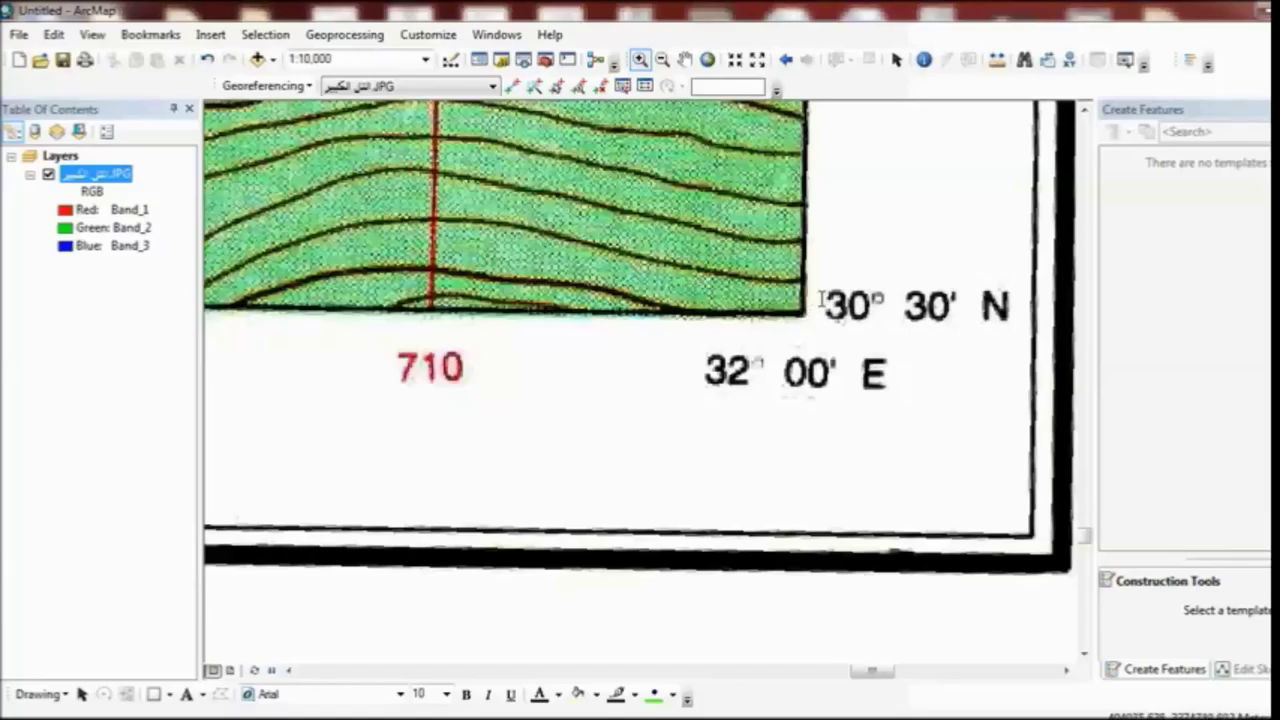
{"action": "left_click_drag", "start_coordinate": [818, 298], "coordinate": [760, 326]}
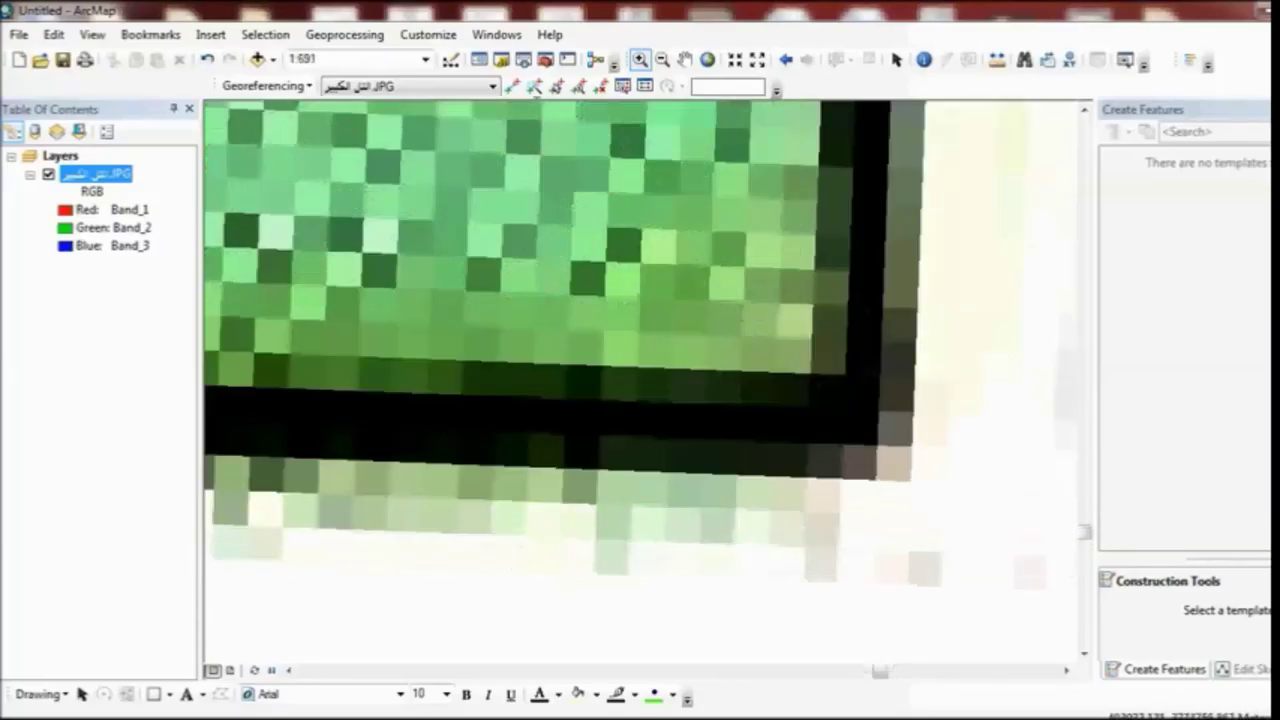
{"action": "left_click", "coordinate": [512, 86]}
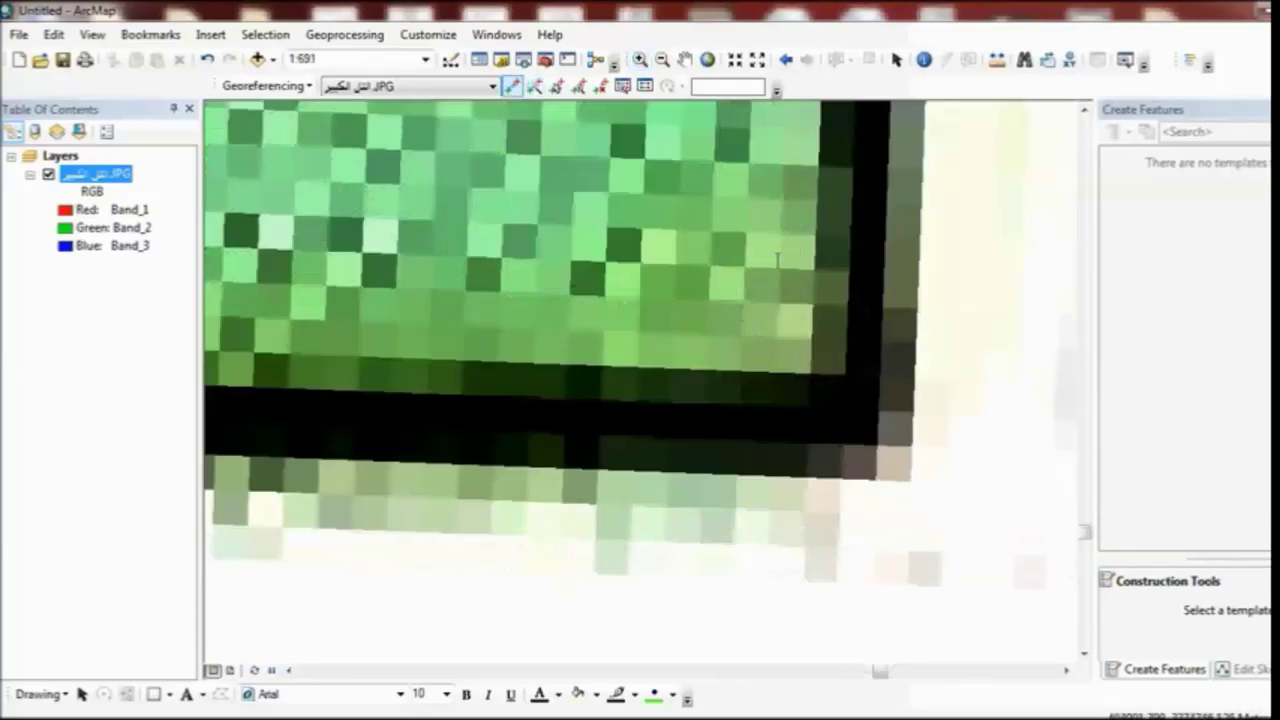
{"action": "left_click", "coordinate": [847, 409]}
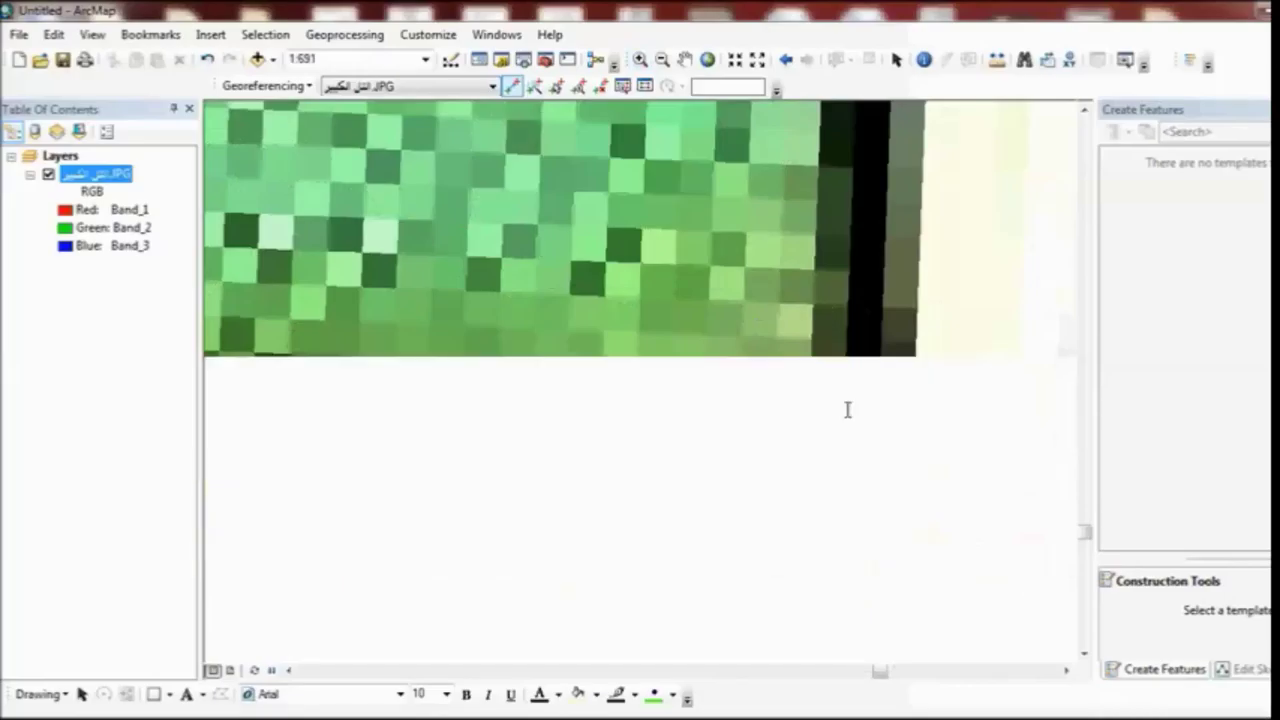
{"action": "right_click", "coordinate": [846, 408]}
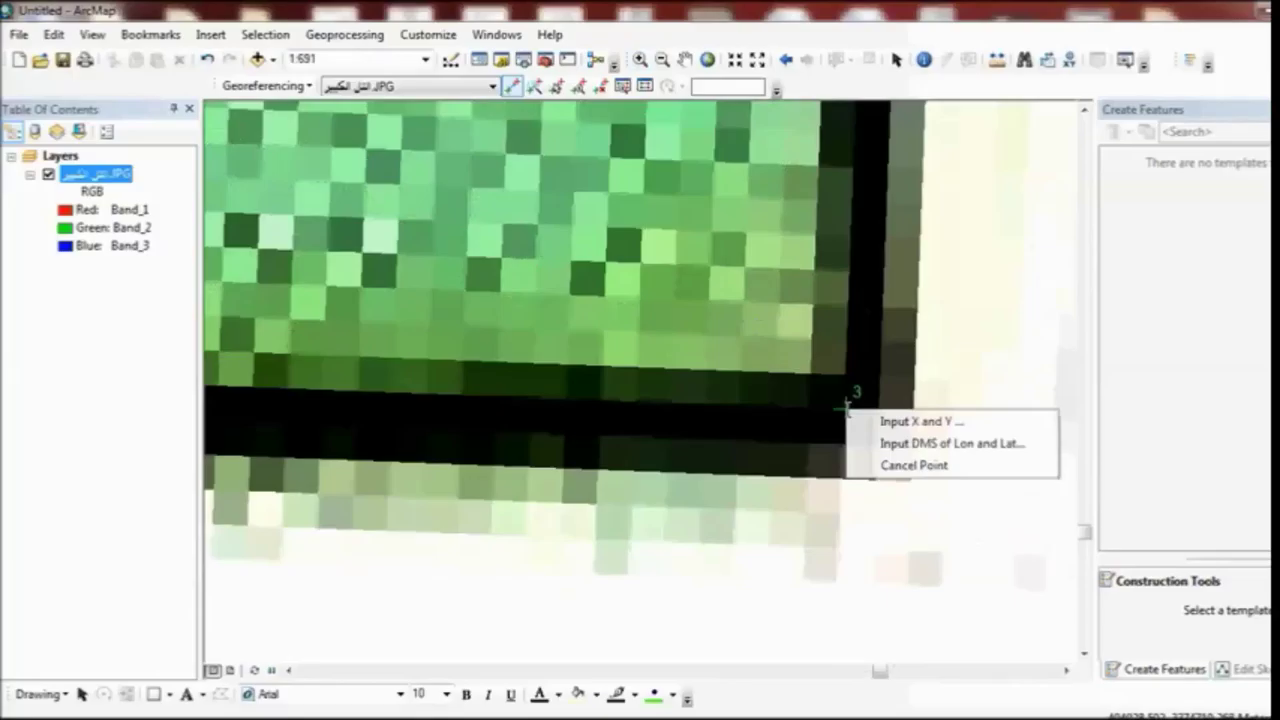
{"action": "left_click", "coordinate": [914, 443]}
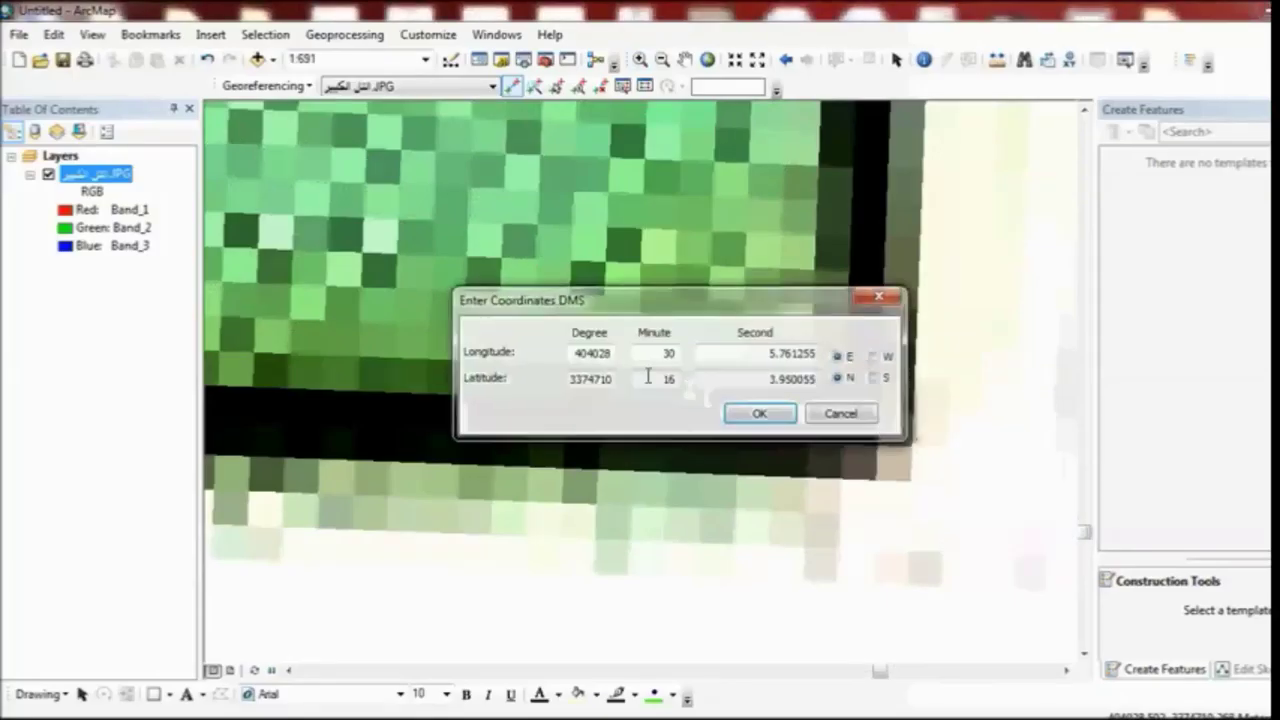
Step: Set the southeast control point's longitude to 32° 00' 00" E
{"action": "double_click", "coordinate": [591, 350]}
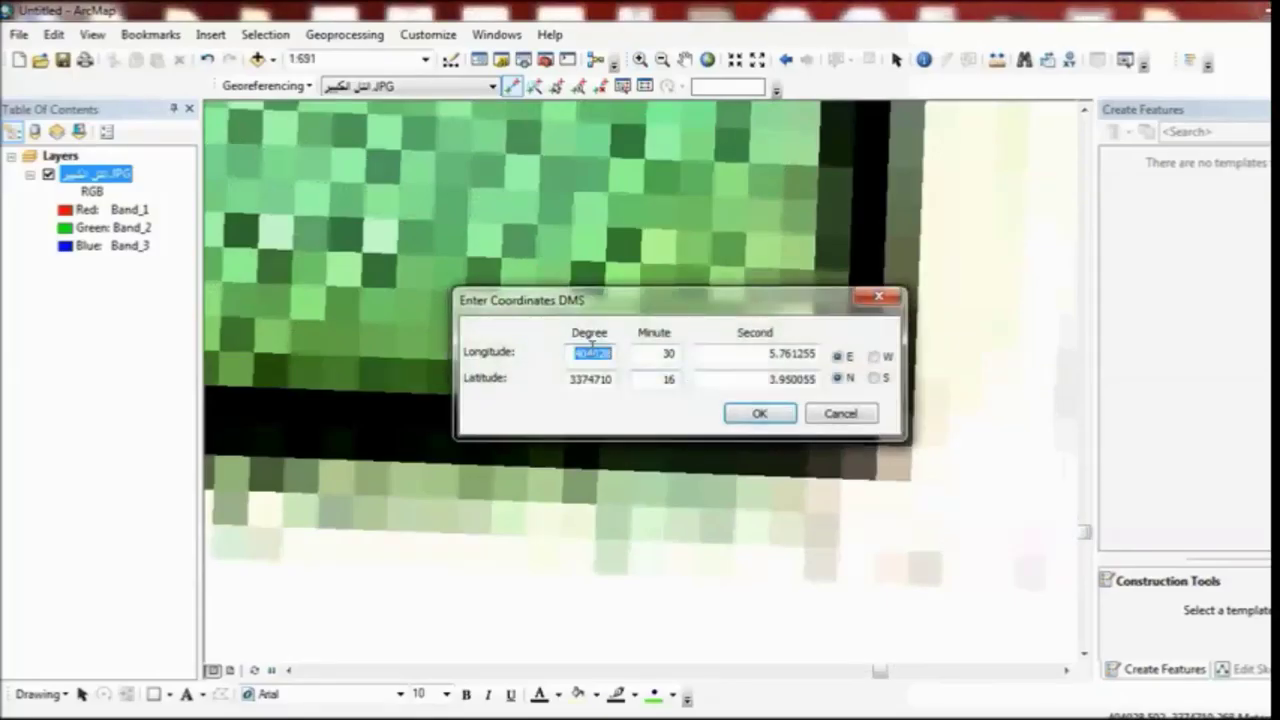
{"action": "type", "text": "32"}
{"action": "left_click", "coordinate": [637, 353]}
{"action": "double_click", "coordinate": [637, 353]}
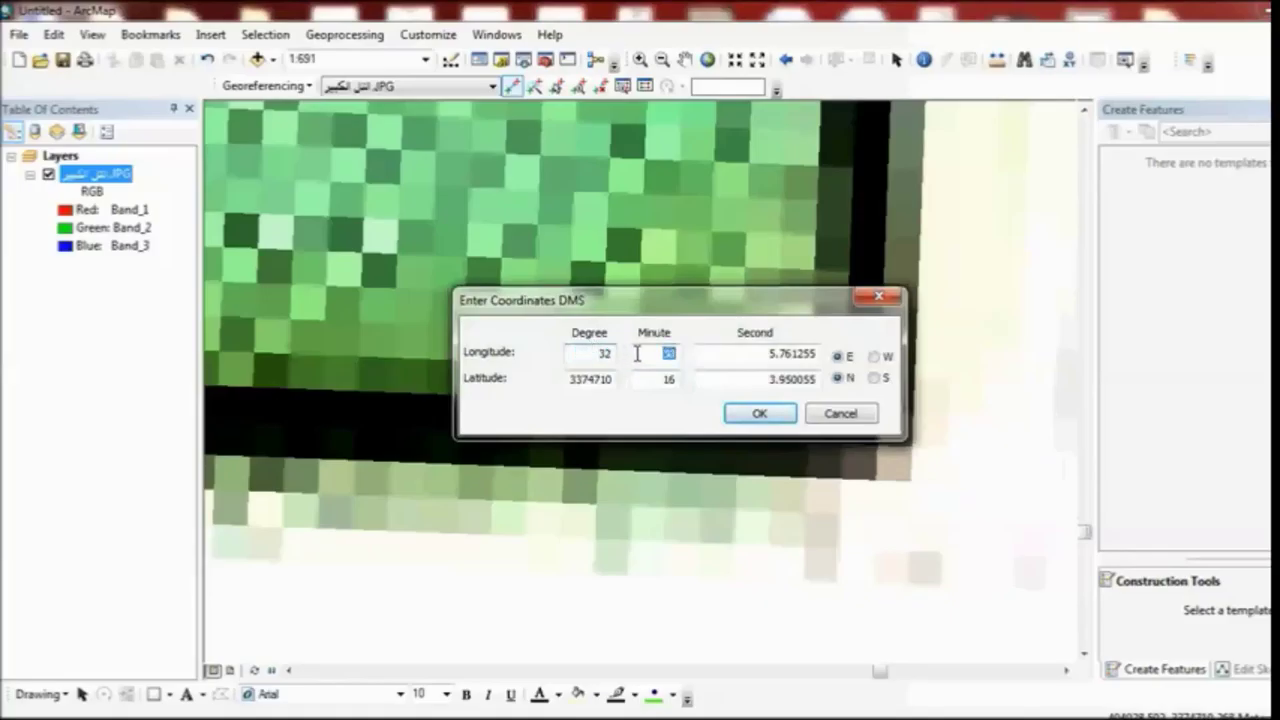
{"action": "type", "text": "00"}
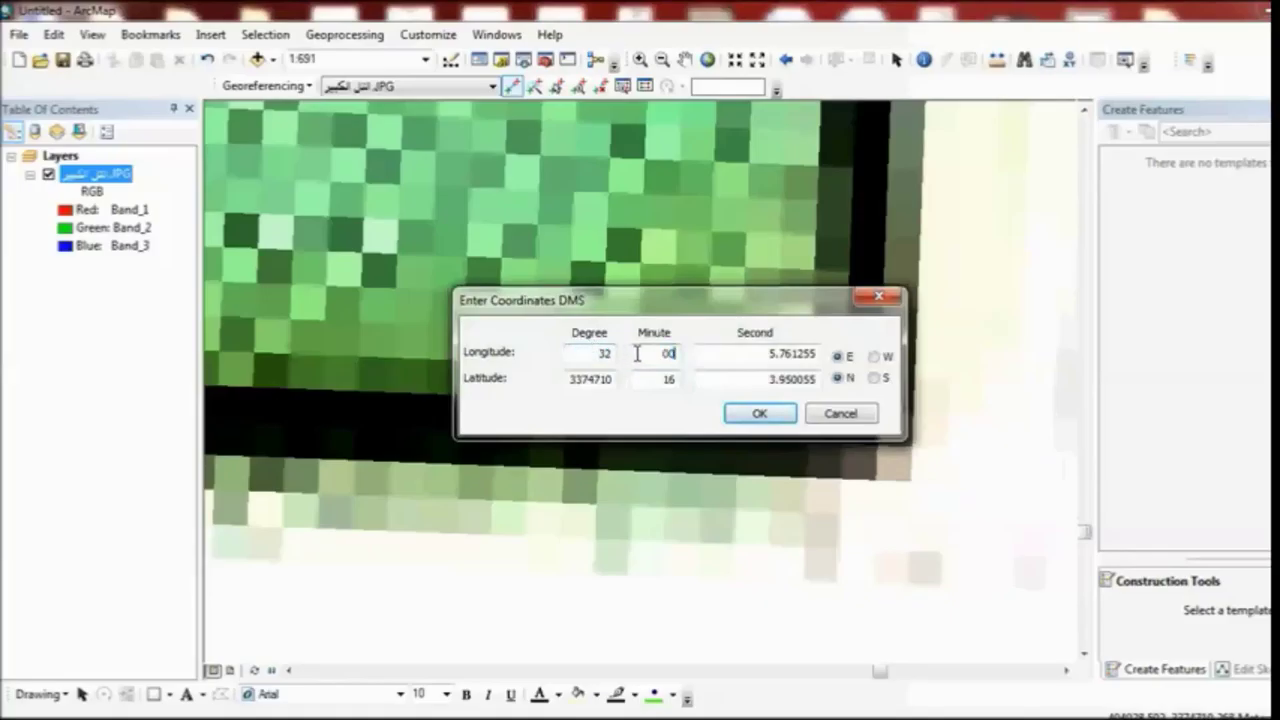
{"action": "double_click", "coordinate": [766, 356]}
{"action": "type", "text": "00"}
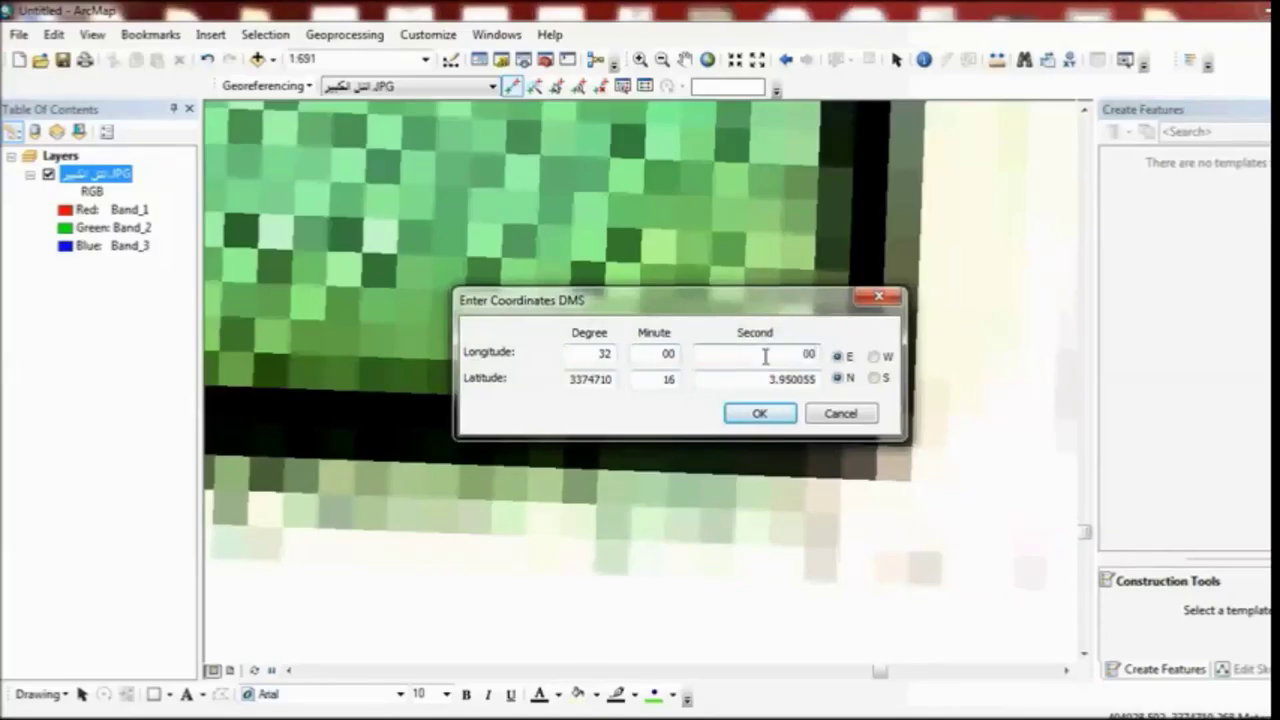
Step: Set the southeast control point's latitude to 30° 30' 00" N and accept the coordinates
{"action": "double_click", "coordinate": [609, 378]}
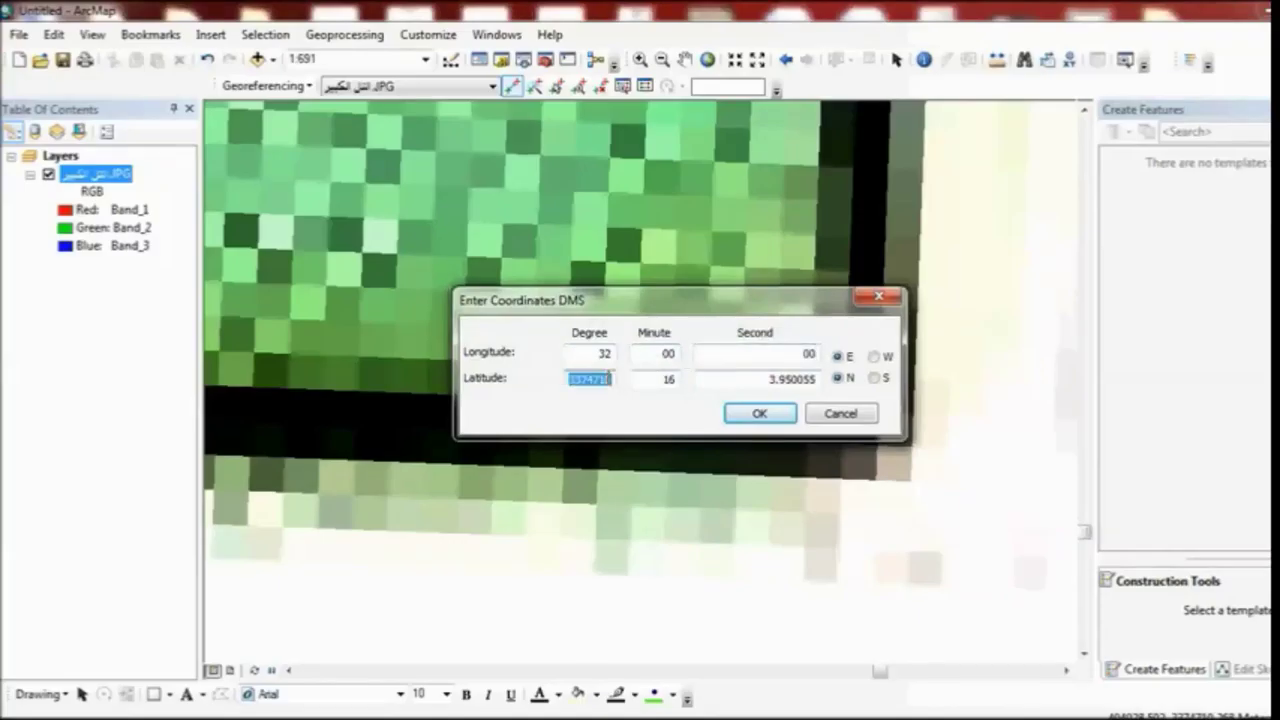
{"action": "type", "text": "30"}
{"action": "double_click", "coordinate": [647, 383]}
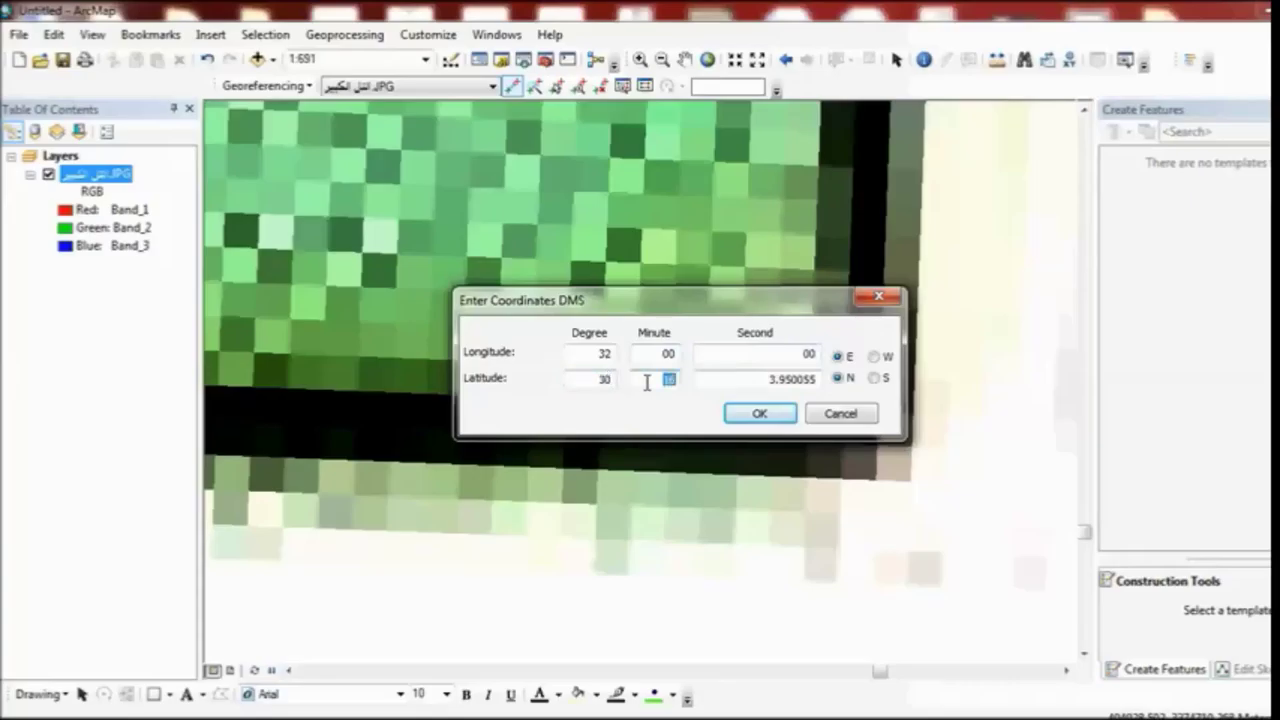
{"action": "type", "text": "30"}
{"action": "double_click", "coordinate": [723, 379]}
{"action": "type", "text": "00"}
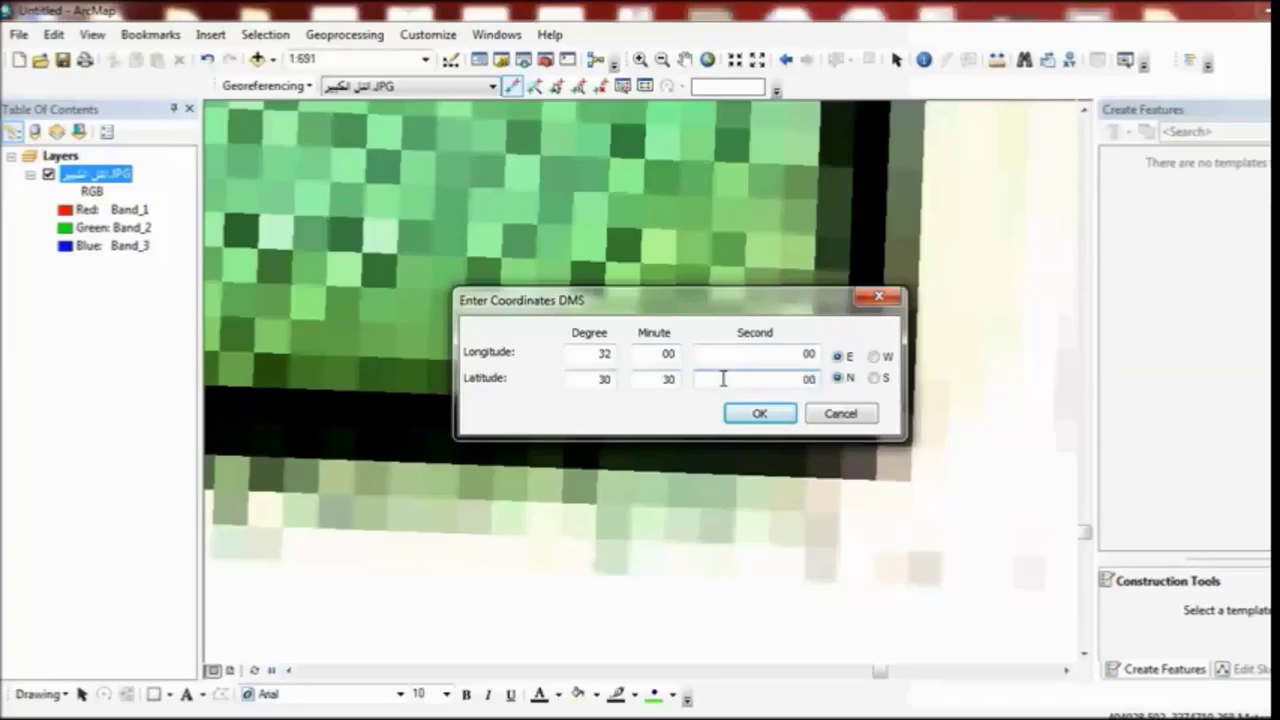
{"action": "left_click", "coordinate": [760, 413]}
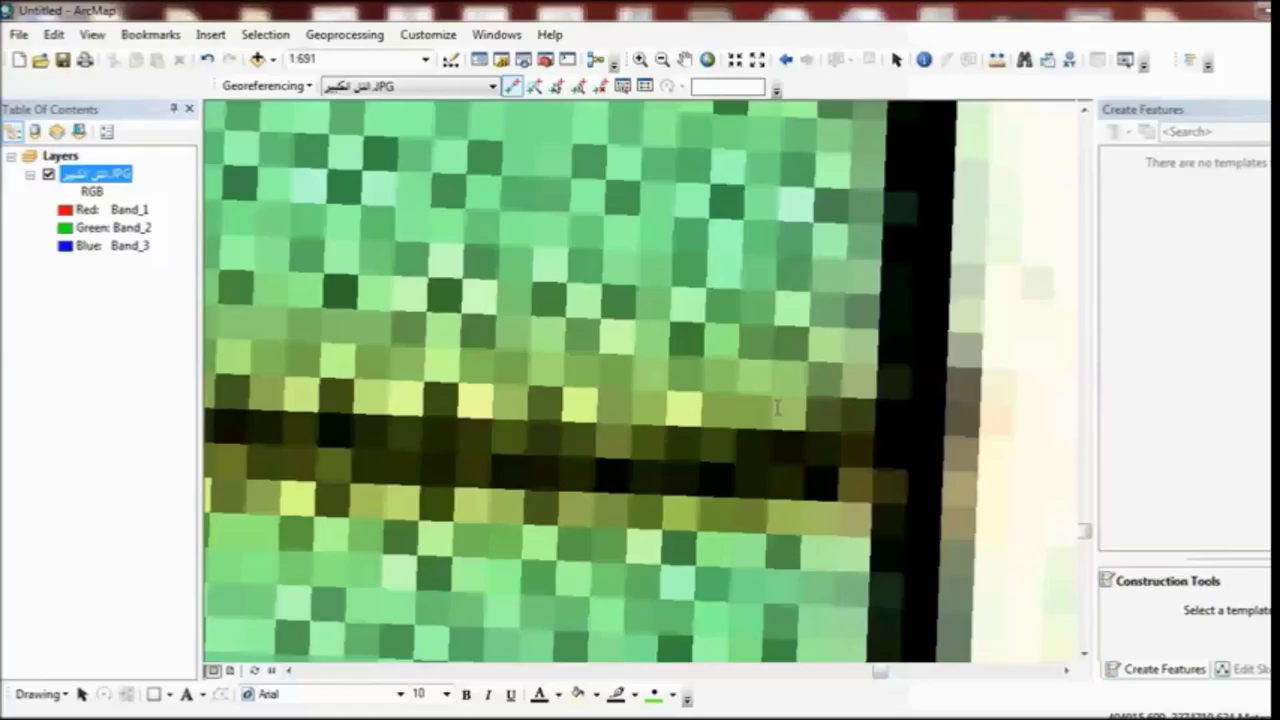
Step: View the full map sheet and check the source, map and residual values in the control point link table
{"action": "left_click", "coordinate": [708, 59]}
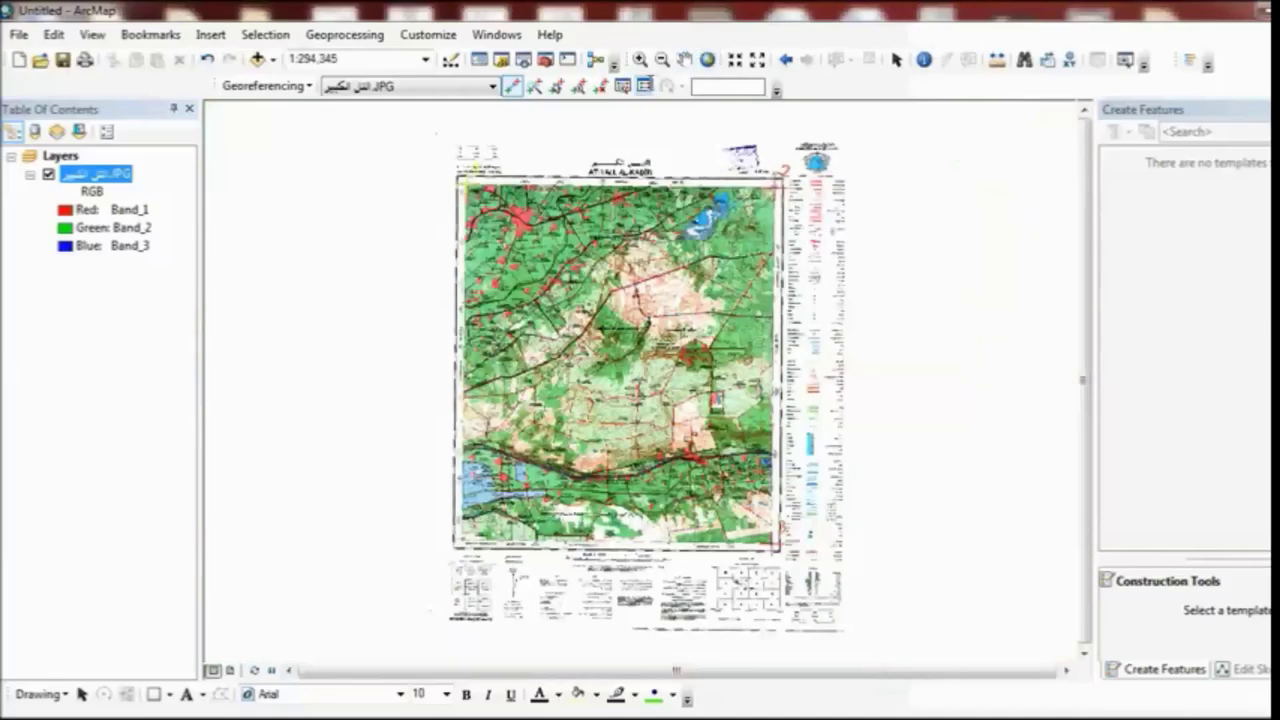
{"action": "left_click", "coordinate": [645, 86]}
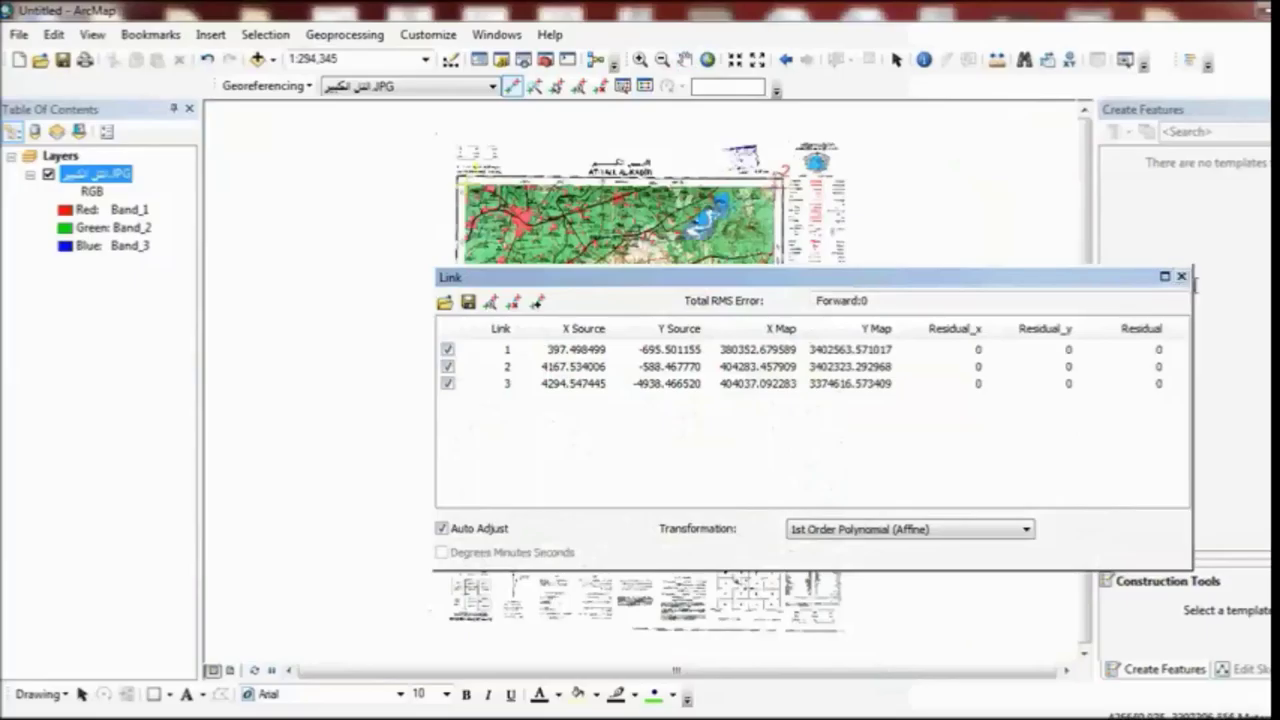
{"action": "left_click", "coordinate": [1181, 276]}
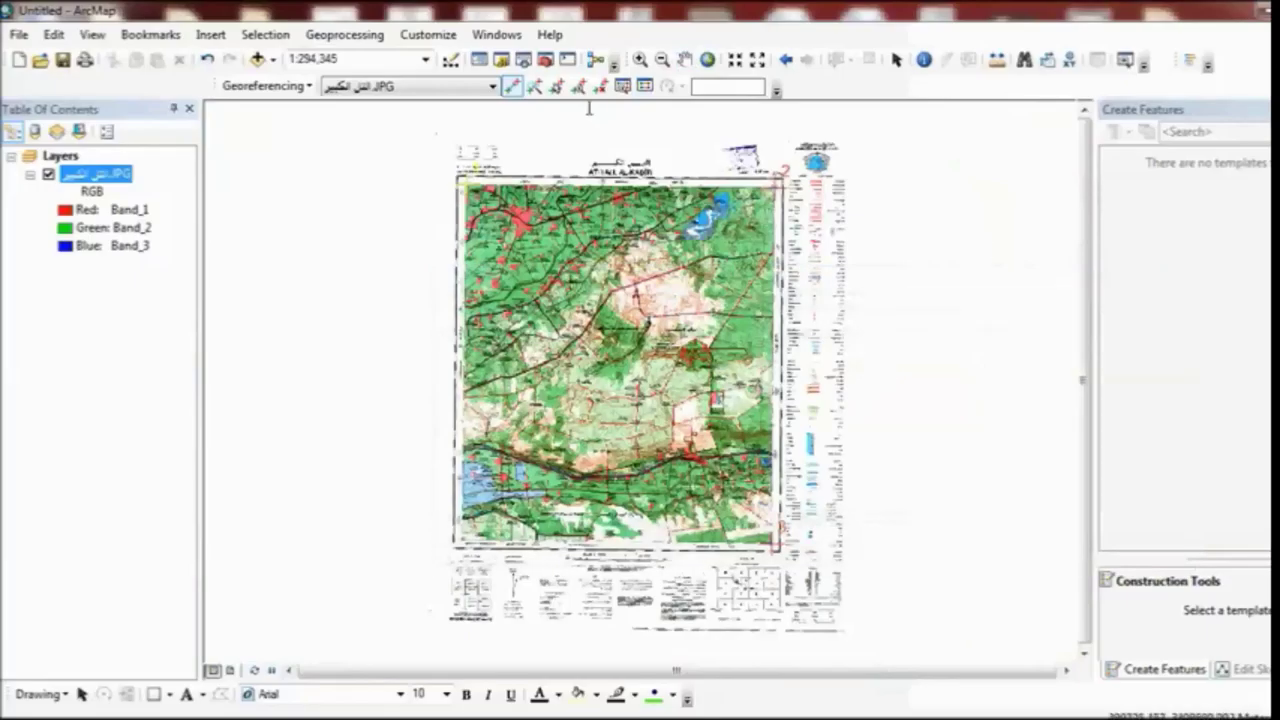
Step: Place a control point on the southwest corner of the map frame and open its DMS longitude and latitude entry
{"action": "left_click", "coordinate": [641, 58]}
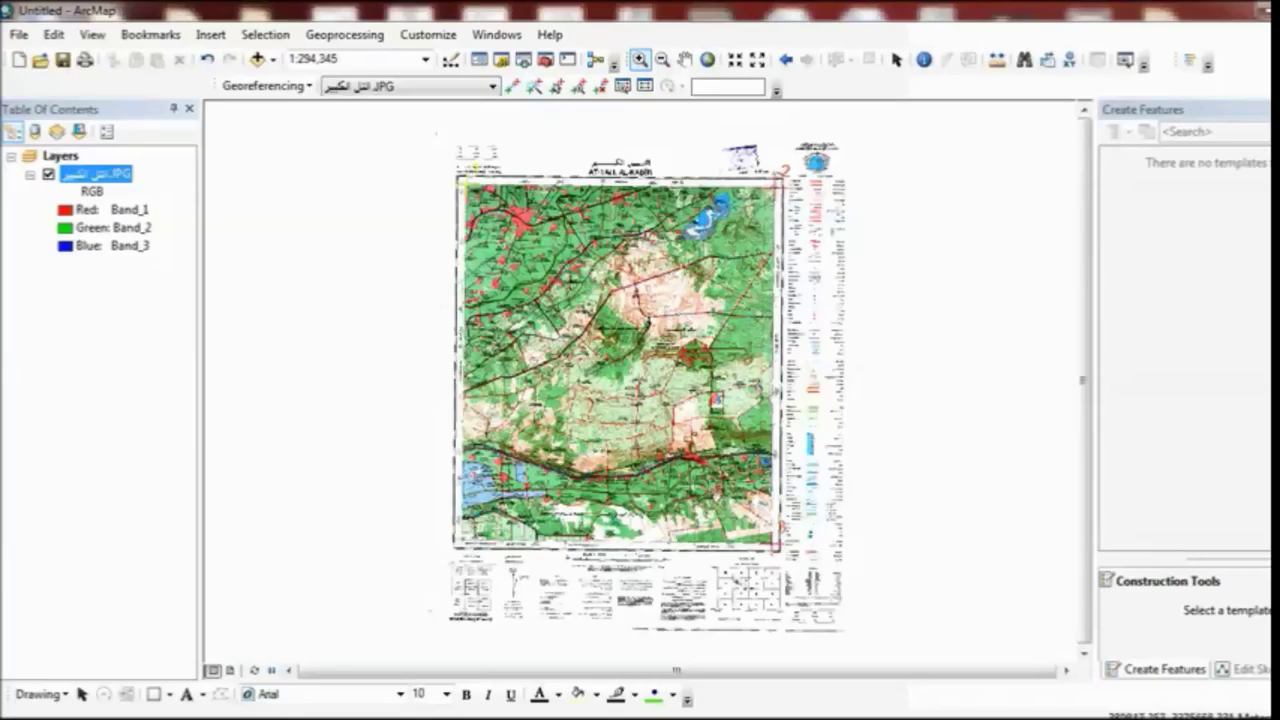
{"action": "left_click_drag", "start_coordinate": [474, 528], "coordinate": [442, 556]}
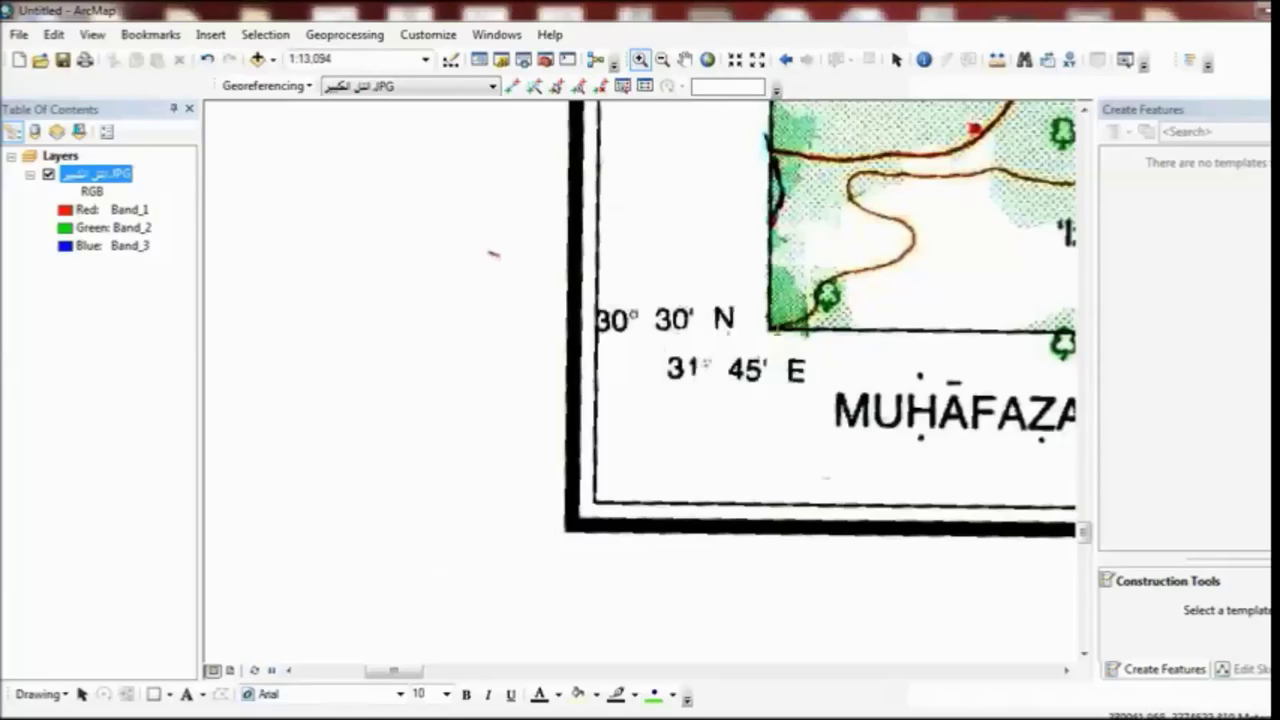
{"action": "left_click", "coordinate": [728, 345]}
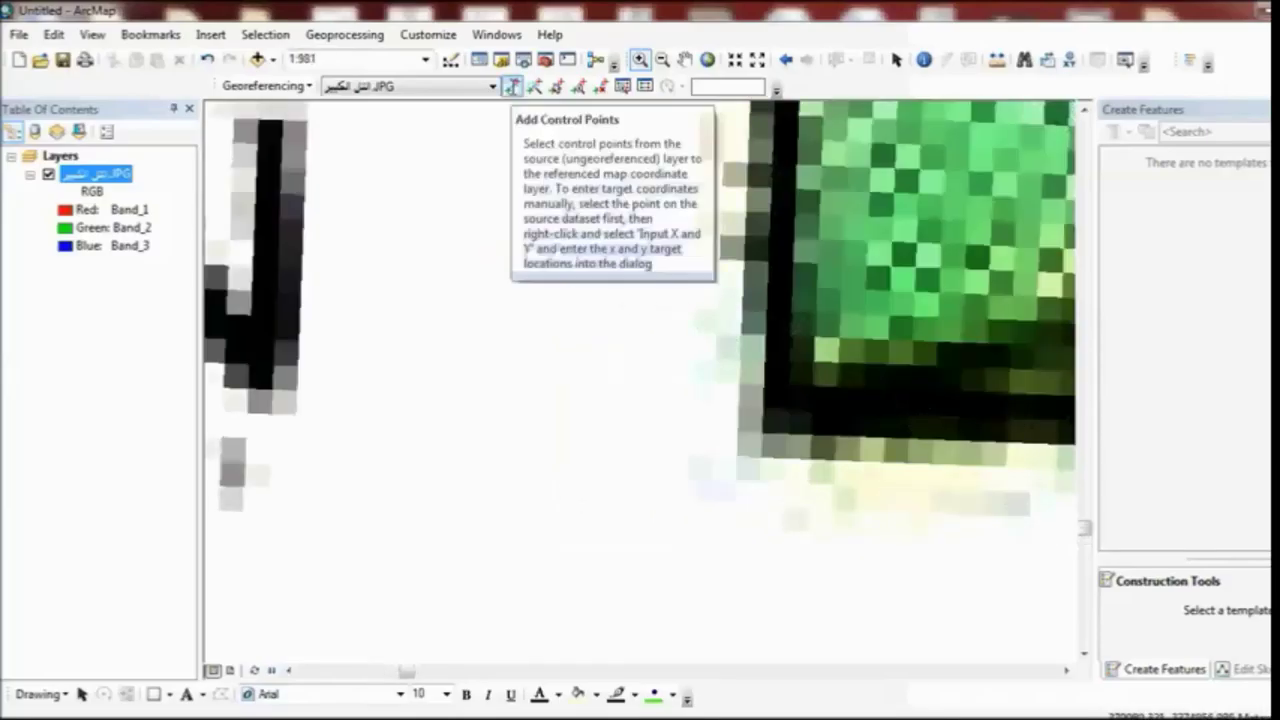
{"action": "left_click", "coordinate": [512, 86]}
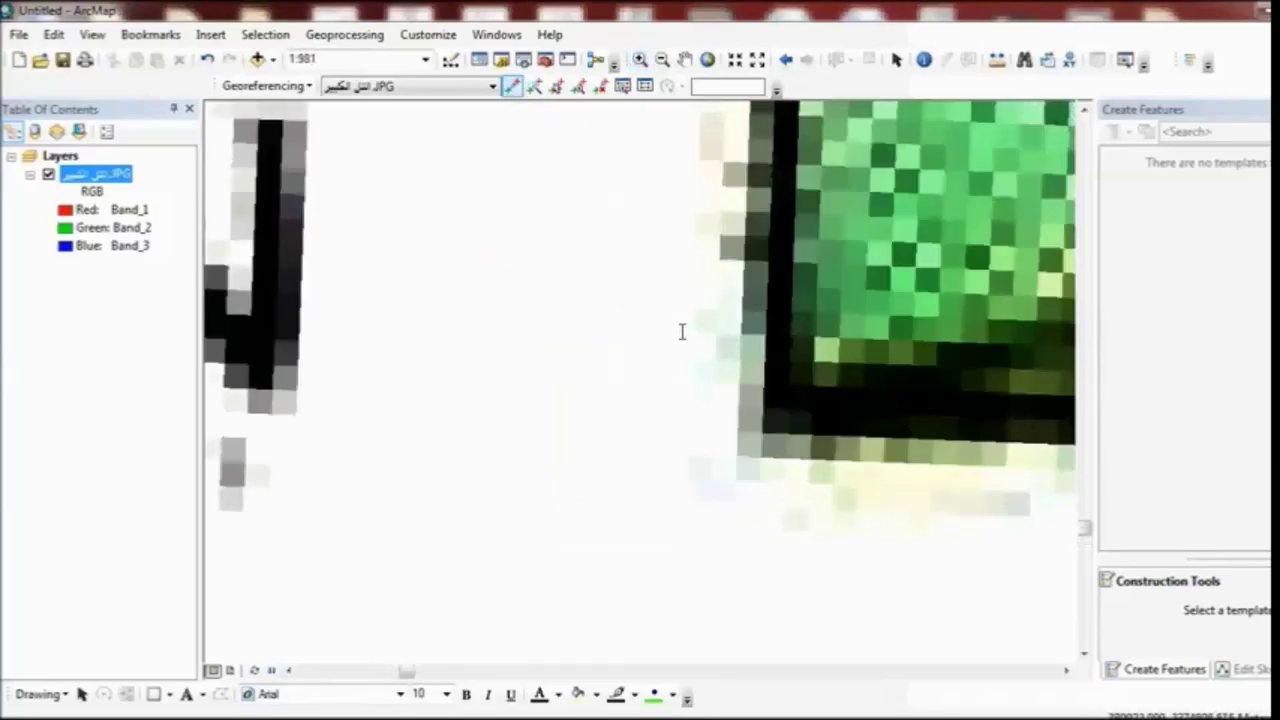
{"action": "left_click", "coordinate": [791, 388]}
{"action": "right_click", "coordinate": [791, 388]}
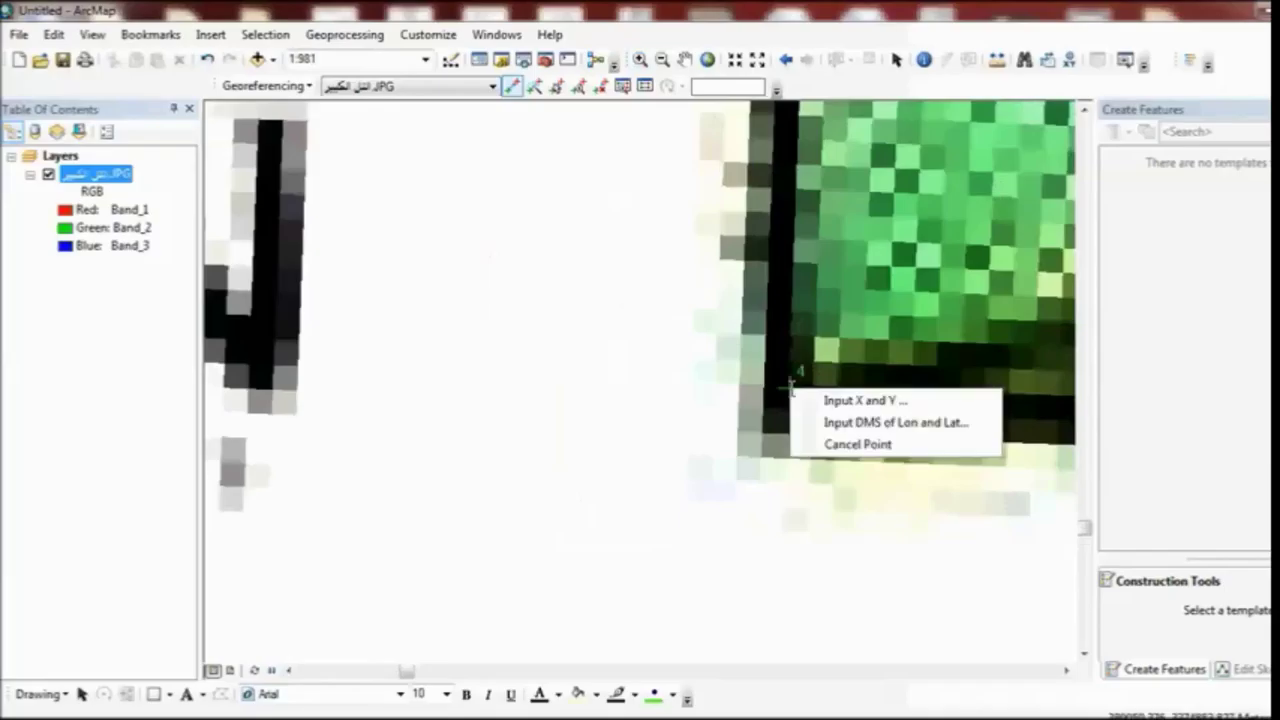
{"action": "left_click", "coordinate": [845, 424]}
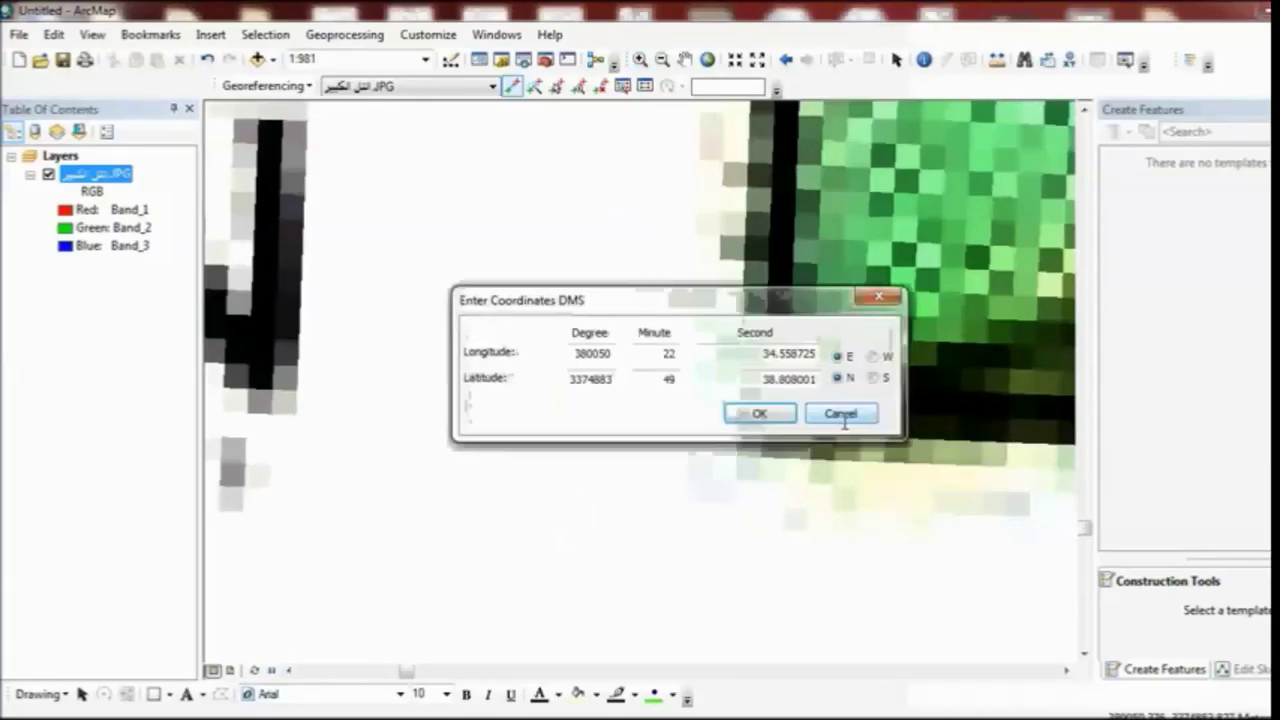
Step: Set the southwest control point's degrees and minutes to longitude 31° 45' and latitude 30° 30'
{"action": "double_click", "coordinate": [588, 354]}
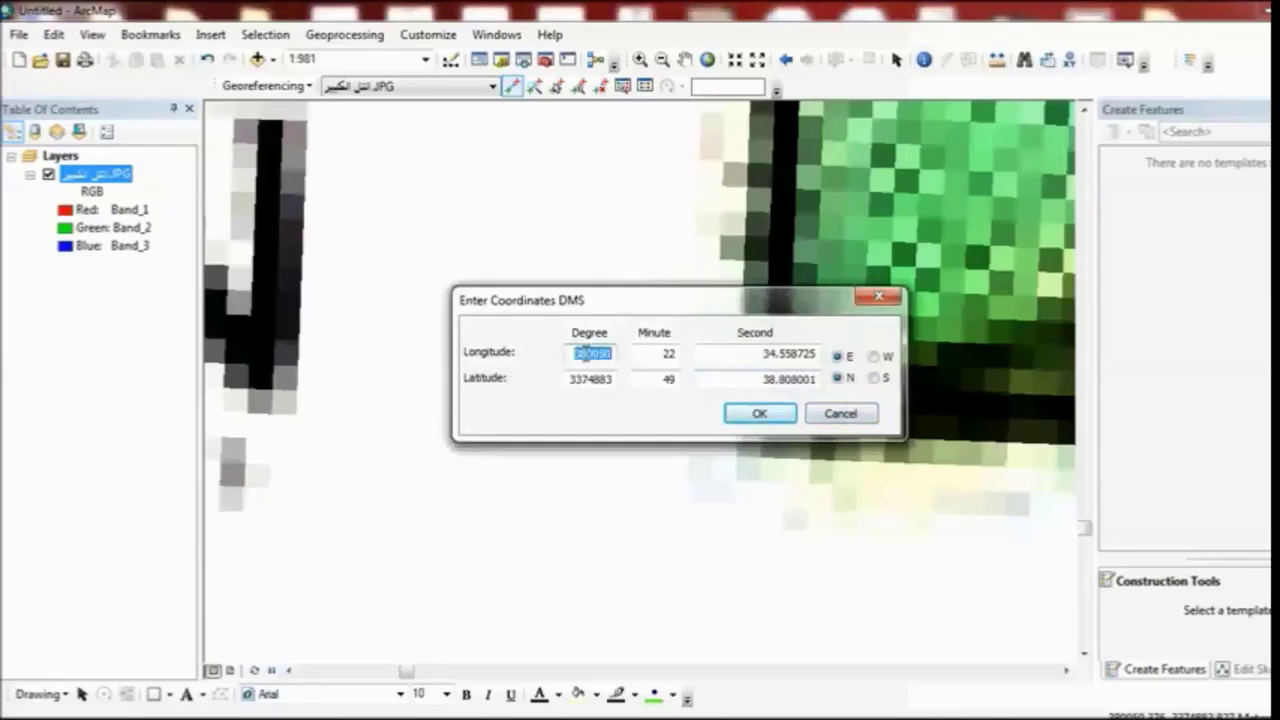
{"action": "type", "text": "31"}
{"action": "left_click", "coordinate": [645, 354]}
{"action": "double_click", "coordinate": [645, 354]}
{"action": "type", "text": "45"}
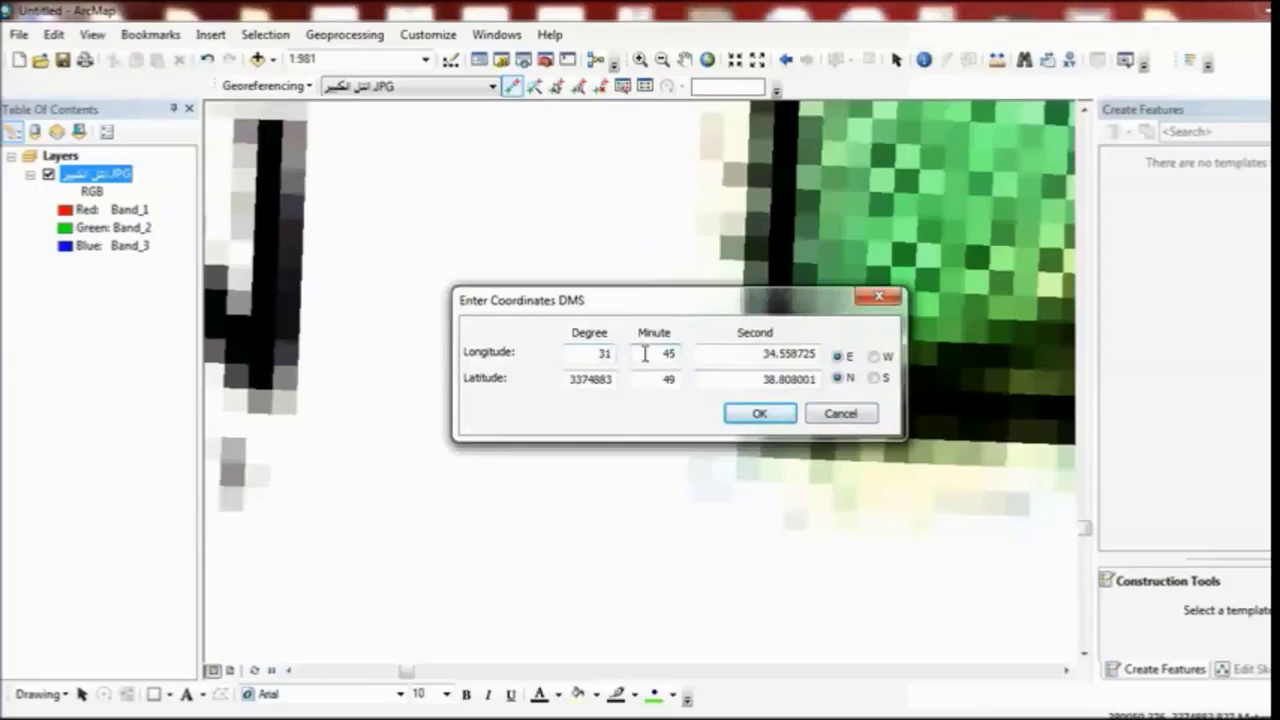
{"action": "double_click", "coordinate": [598, 382]}
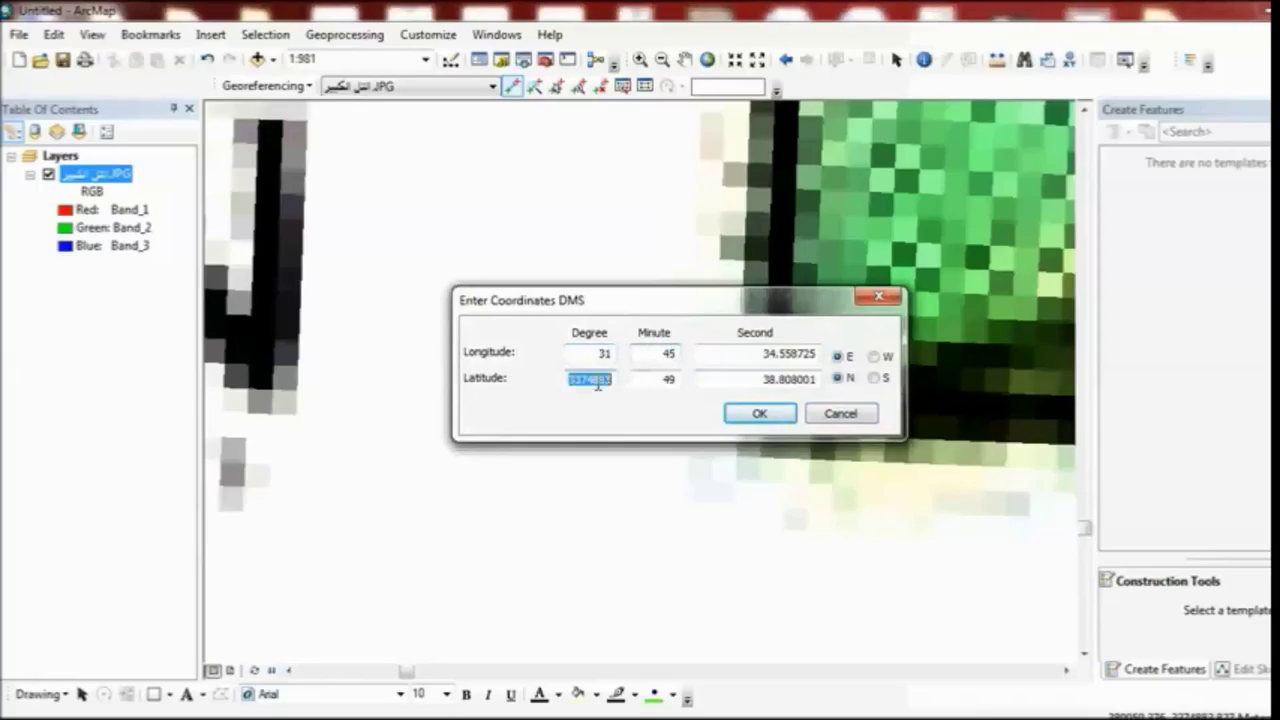
{"action": "type", "text": "30"}
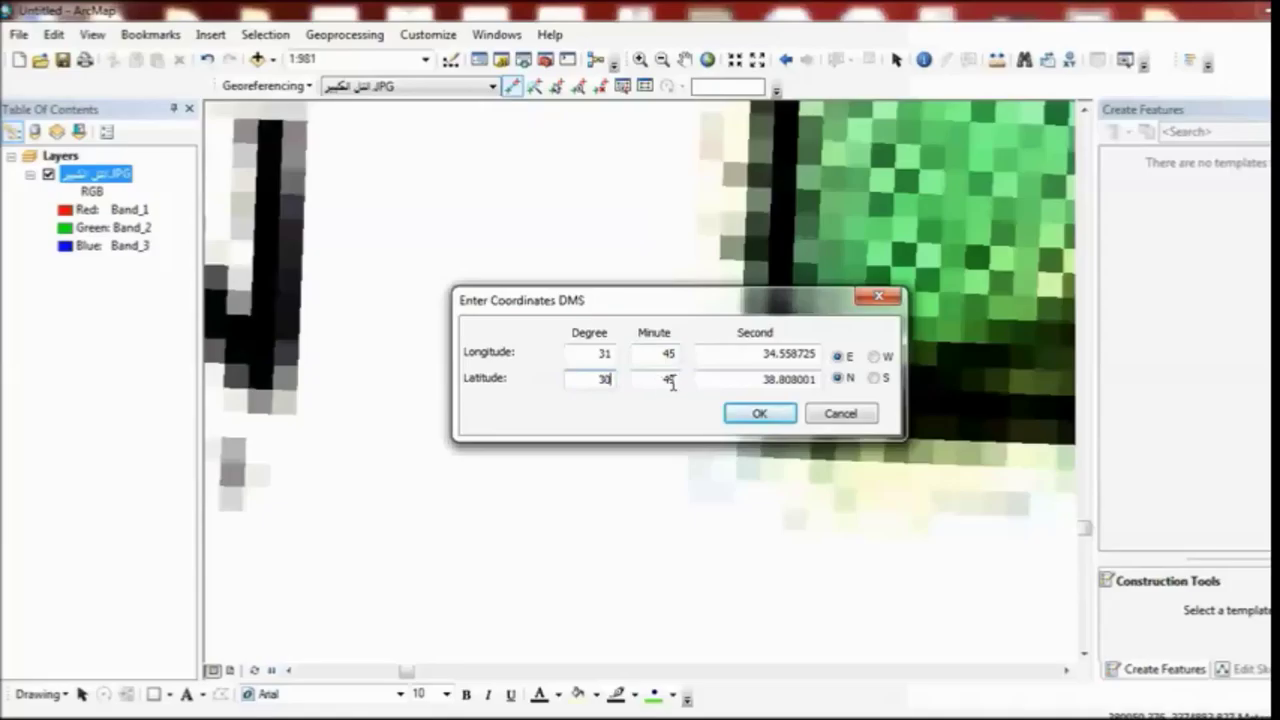
{"action": "double_click", "coordinate": [668, 380]}
{"action": "type", "text": "30"}
Step: Set the seconds of both longitude and latitude to 00 and accept the southwest control point's coordinates
{"action": "left_click", "coordinate": [742, 354]}
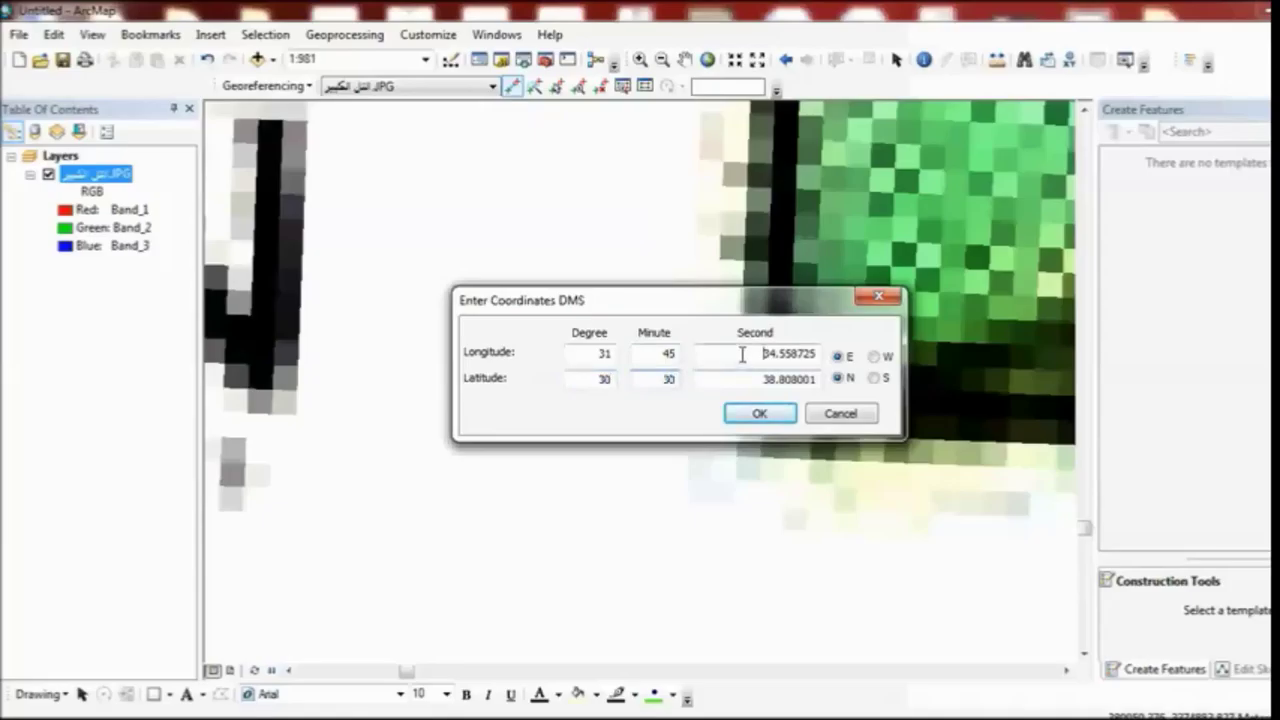
{"action": "double_click", "coordinate": [742, 354]}
{"action": "type", "text": "00"}
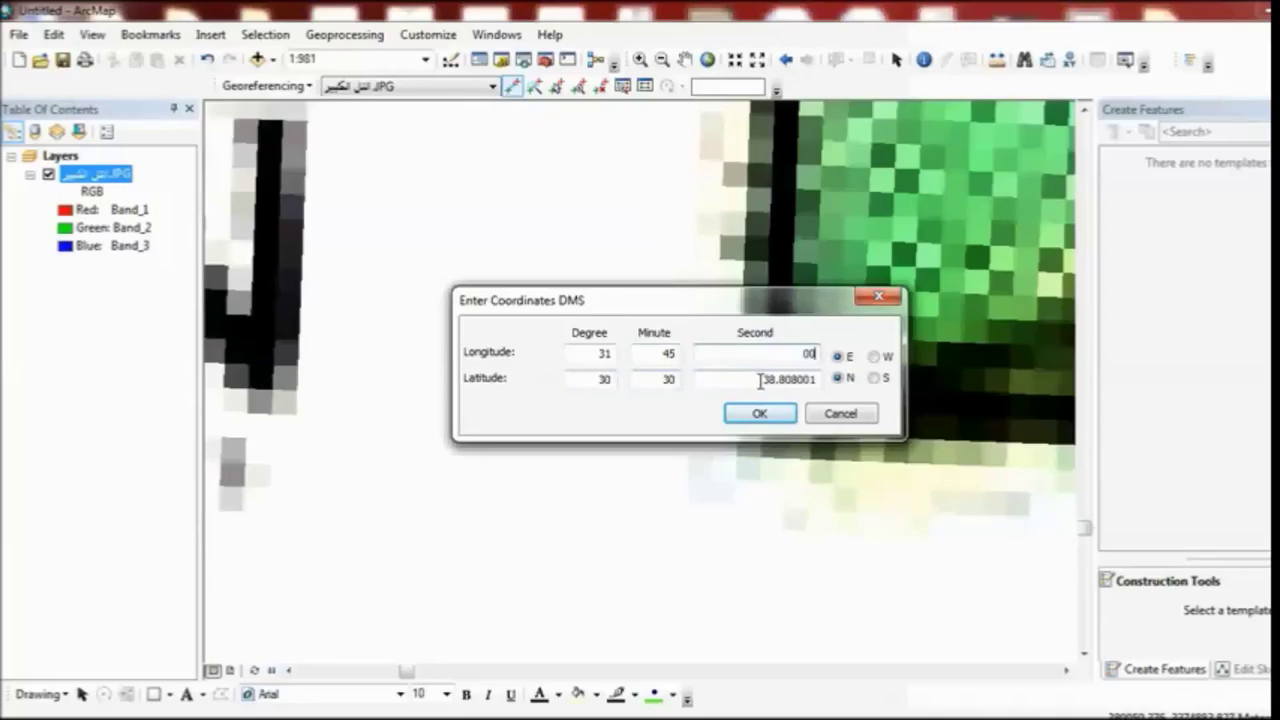
{"action": "double_click", "coordinate": [762, 380]}
{"action": "type", "text": "00"}
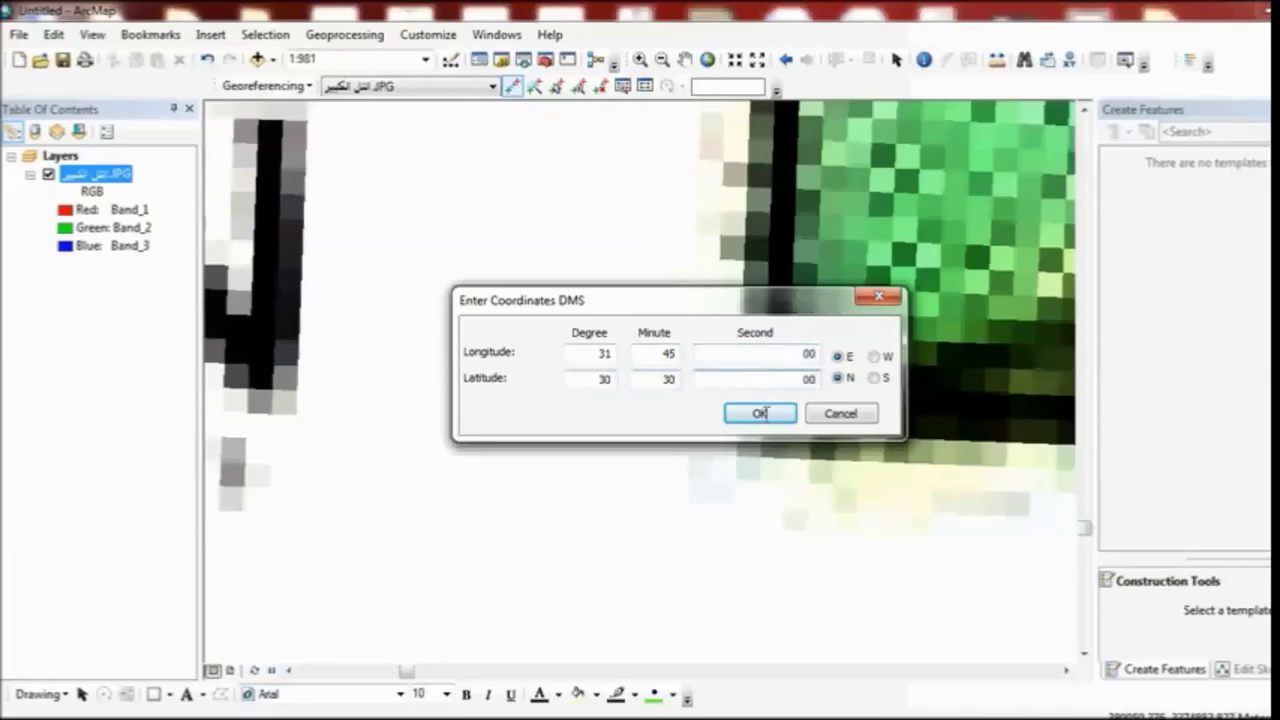
{"action": "left_click", "coordinate": [760, 413]}
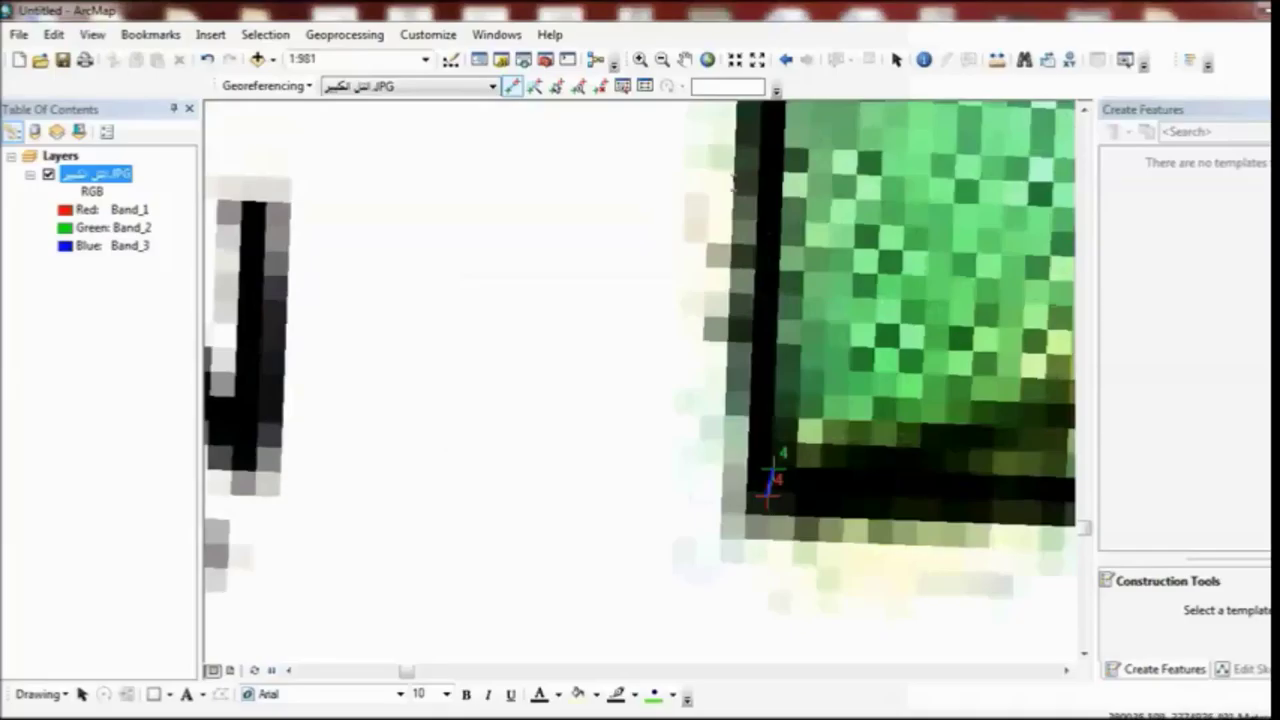
Step: Examine the offset between source and map points at the southwest and northwest corner links, and return to the full map sheet
{"action": "left_click", "coordinate": [640, 59]}
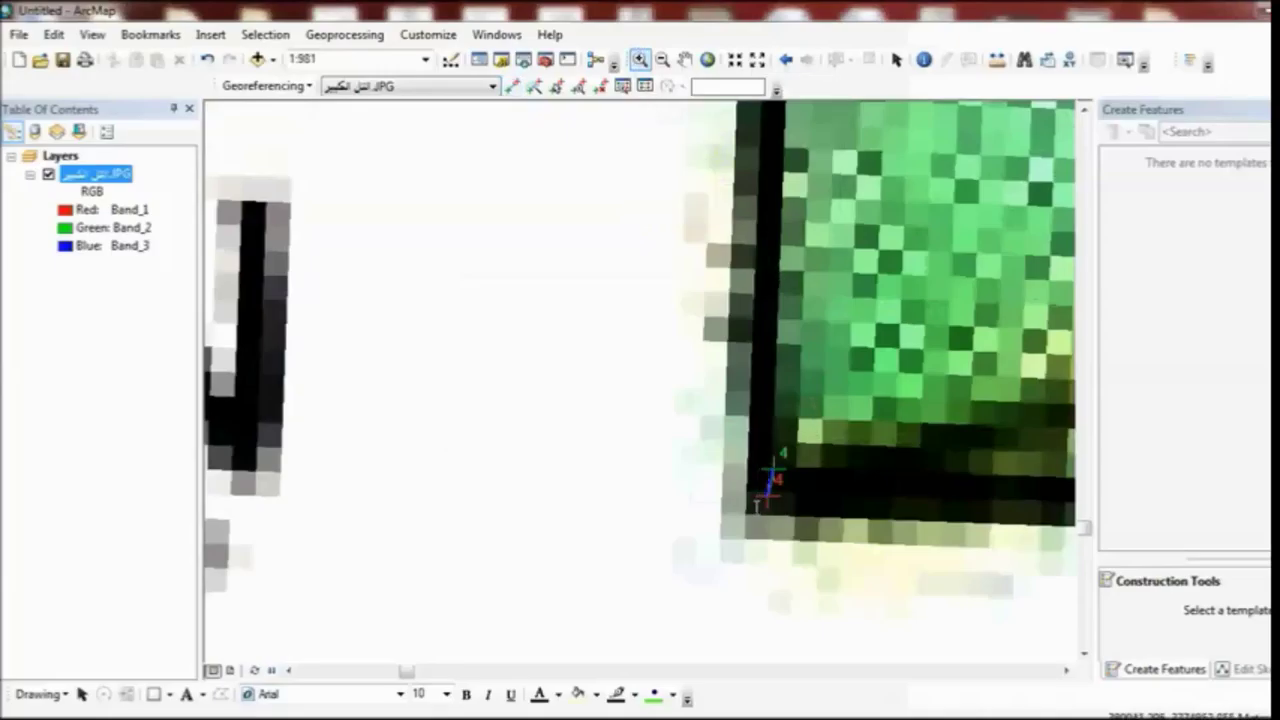
{"action": "left_click_drag", "start_coordinate": [808, 444], "coordinate": [740, 514]}
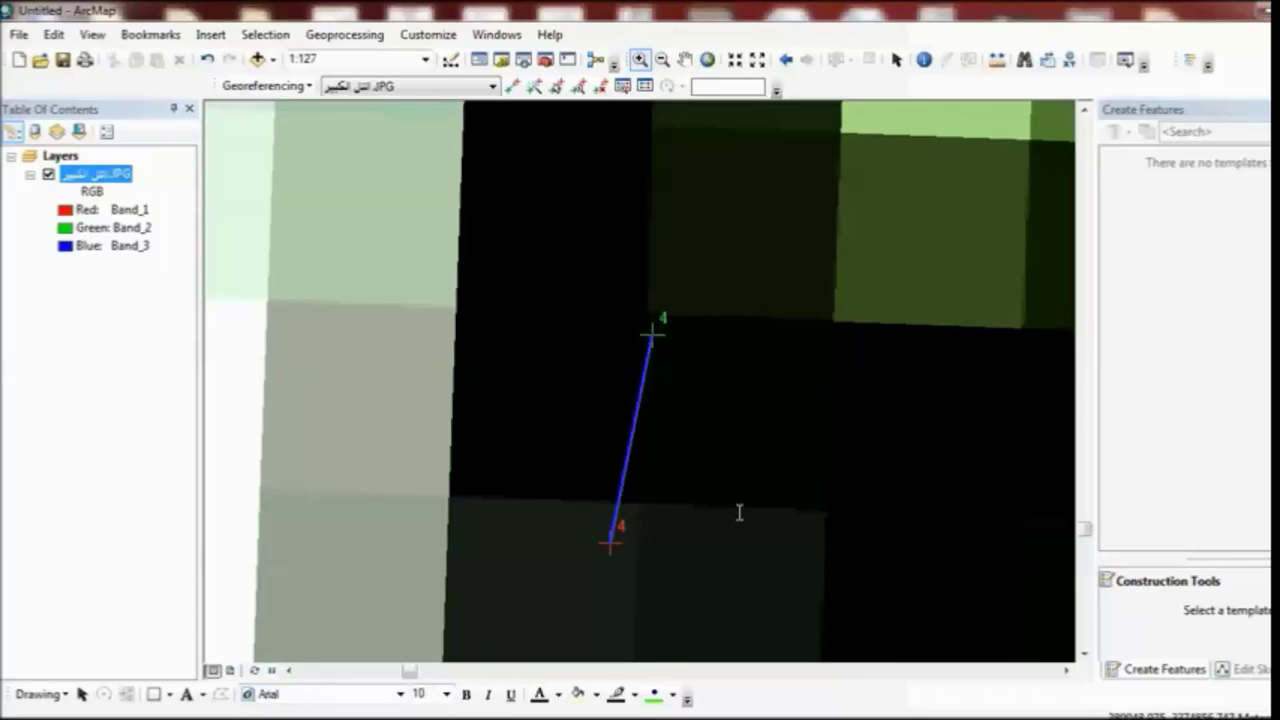
{"action": "left_click", "coordinate": [707, 59]}
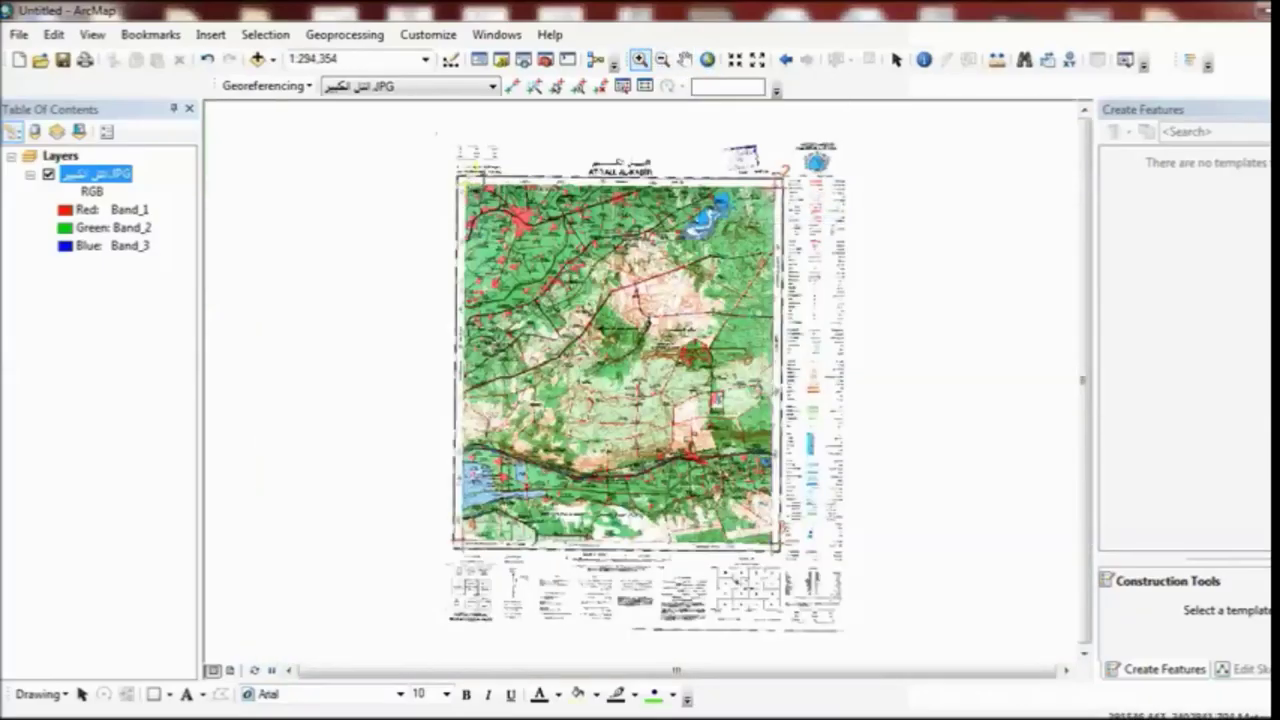
{"action": "left_click_drag", "start_coordinate": [485, 160], "coordinate": [455, 208]}
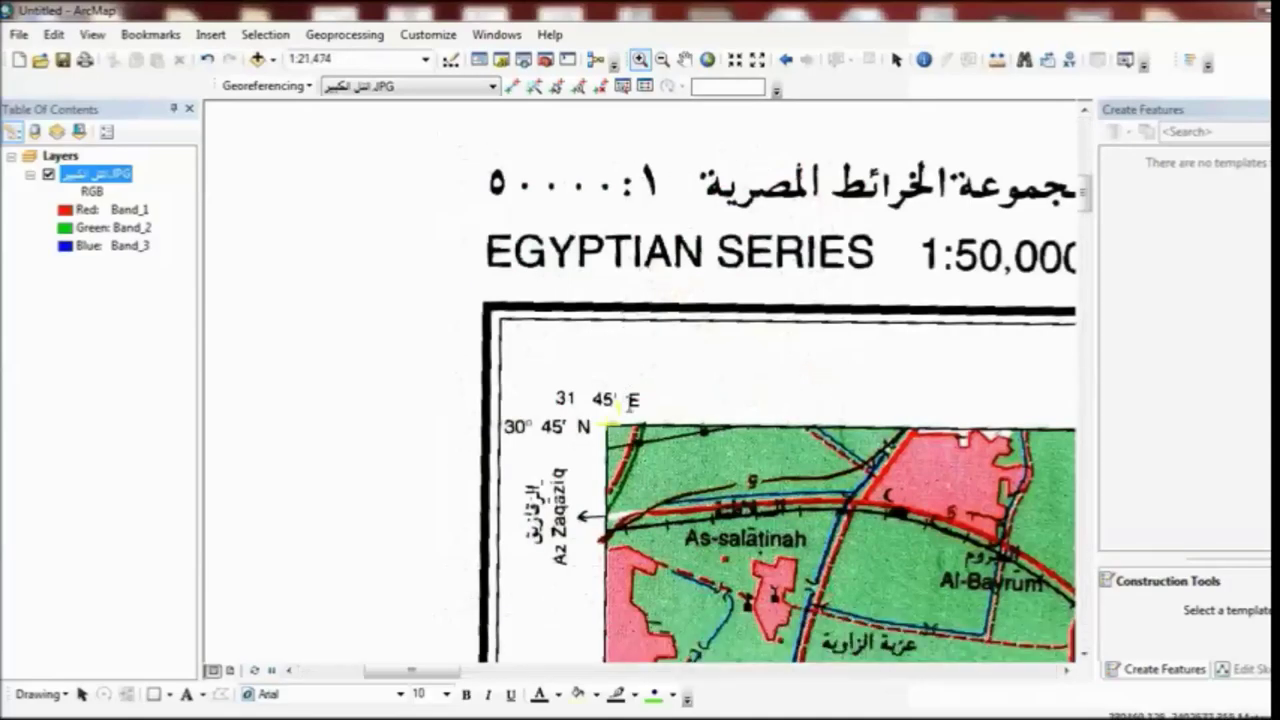
{"action": "left_click_drag", "start_coordinate": [632, 397], "coordinate": [494, 494]}
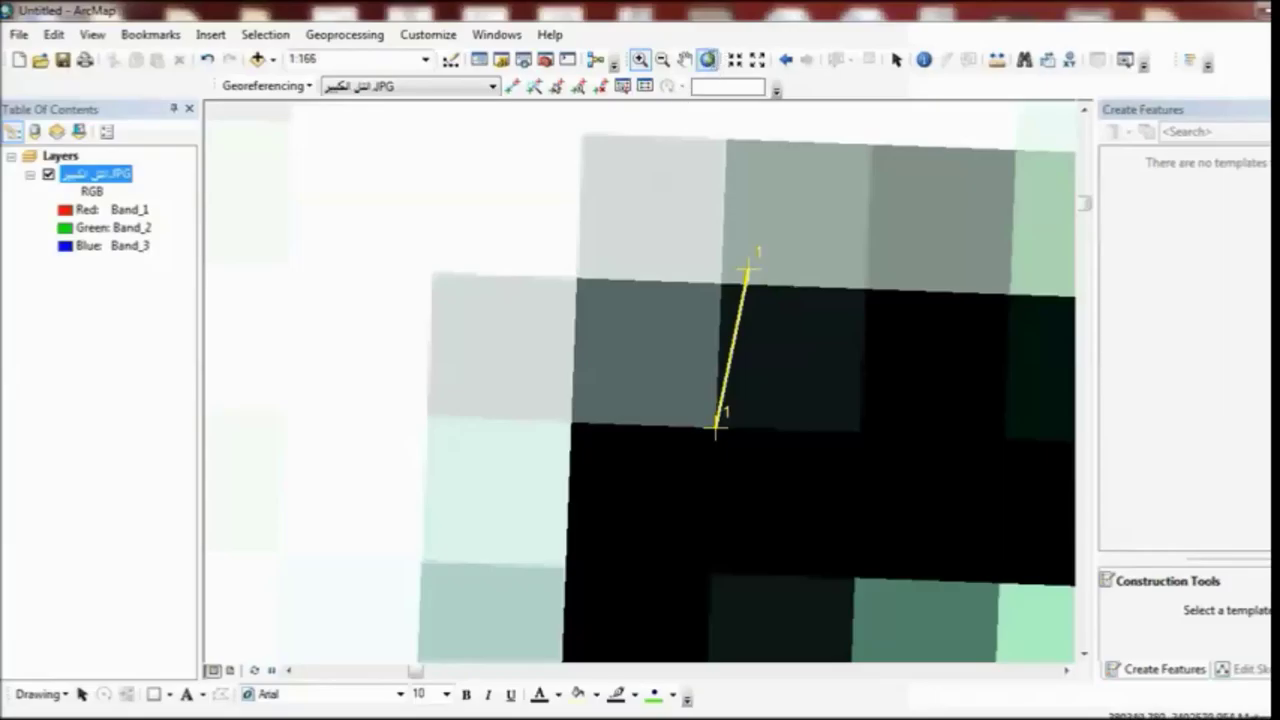
{"action": "left_click", "coordinate": [707, 59]}
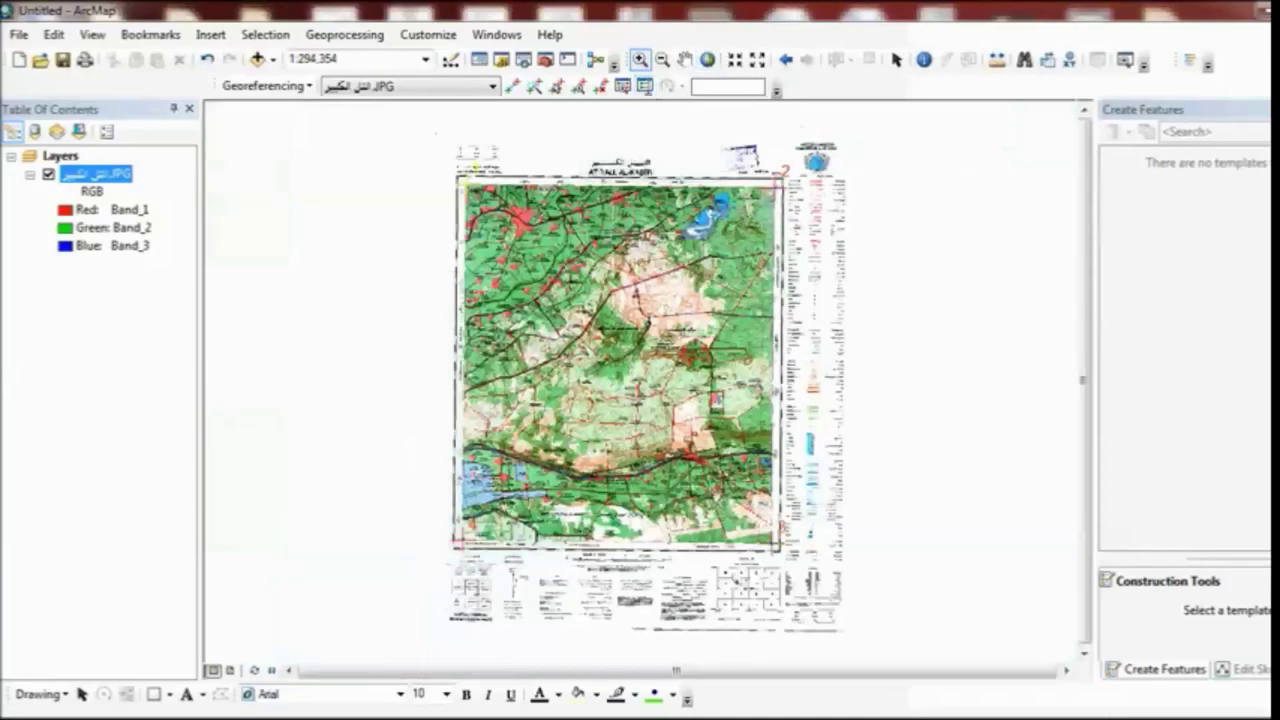
Step: Review the total RMS error and the residuals of links 1 and 2 in the link table, and close it
{"action": "left_click", "coordinate": [644, 86]}
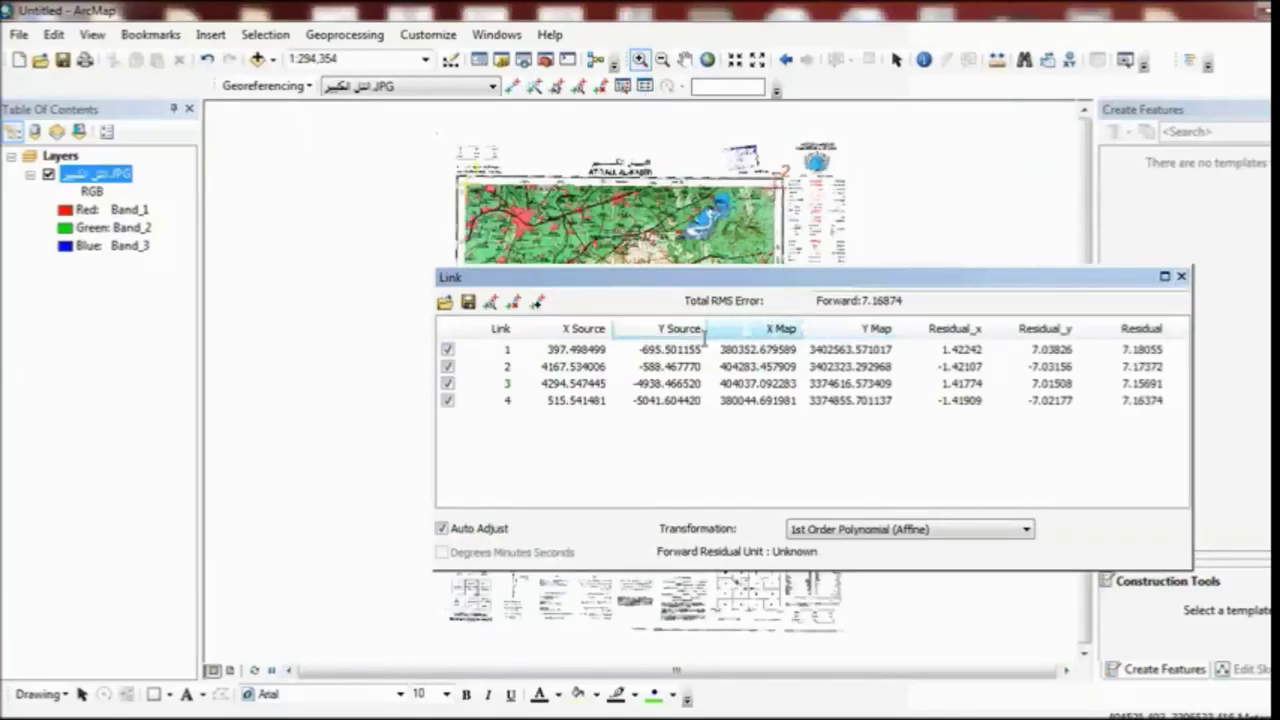
{"action": "left_click", "coordinate": [675, 366]}
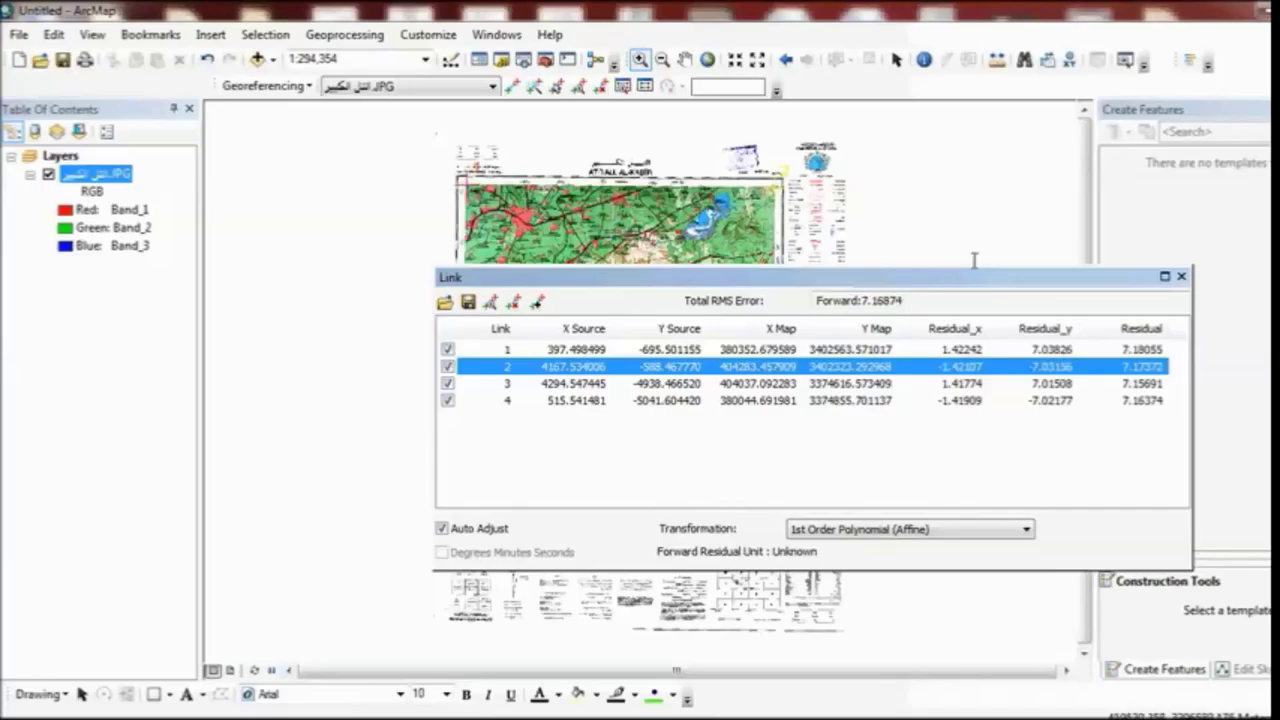
{"action": "left_click", "coordinate": [1181, 276]}
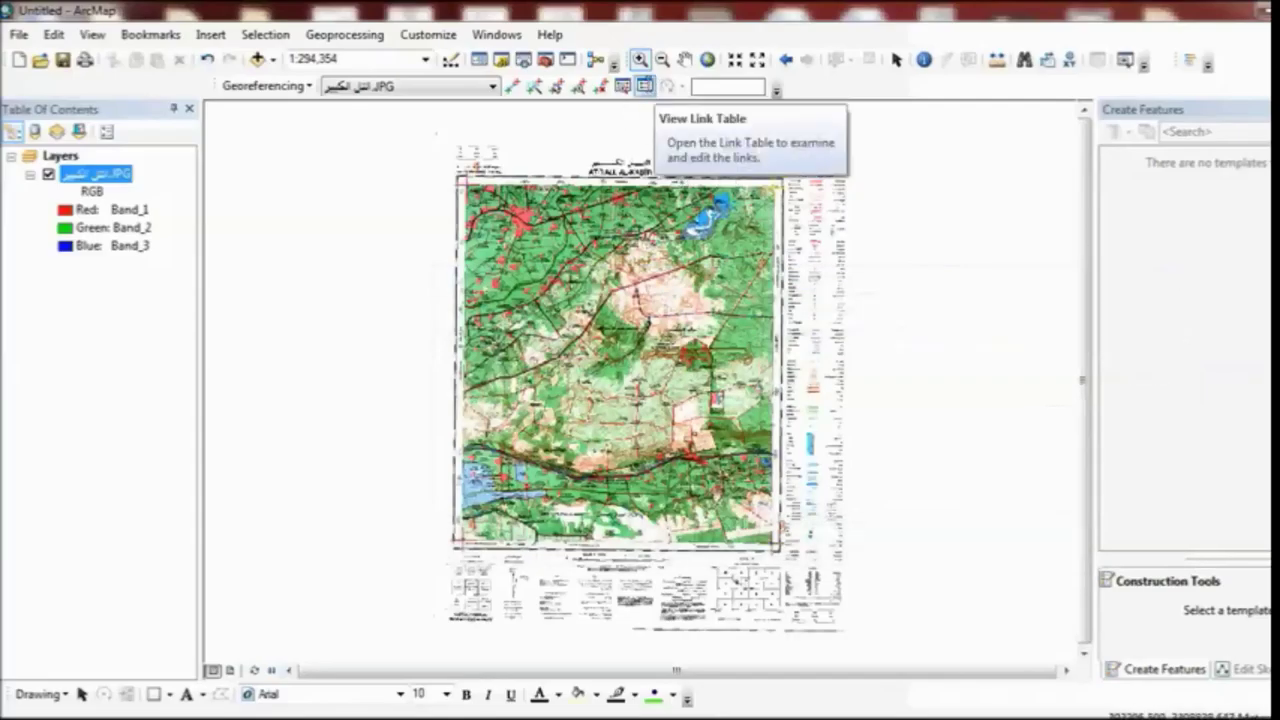
{"action": "left_click", "coordinate": [645, 86]}
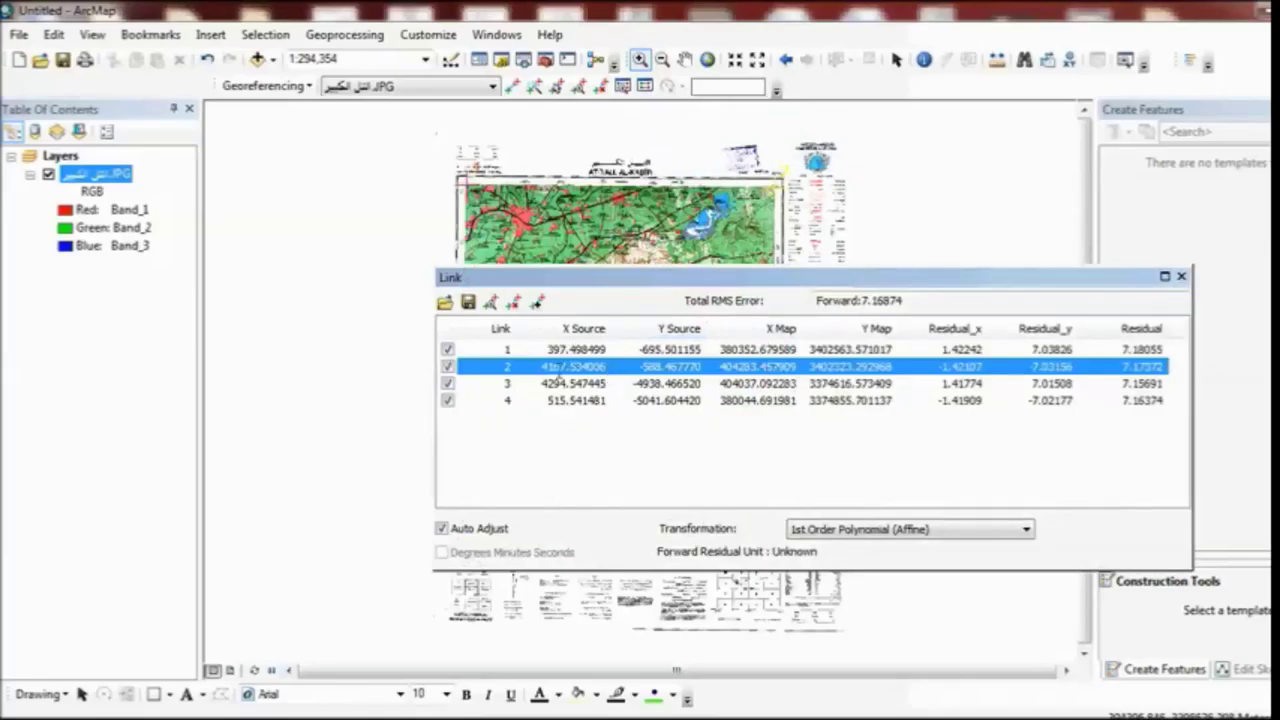
{"action": "left_click", "coordinate": [541, 350]}
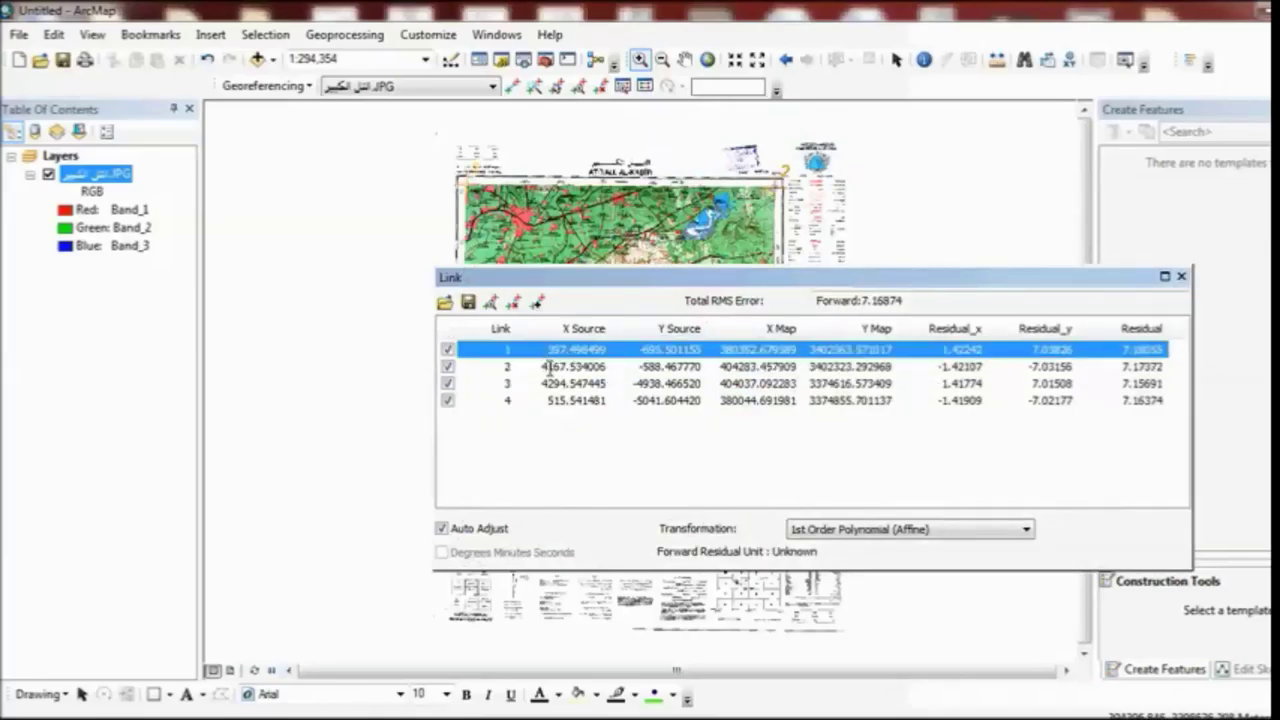
{"action": "left_click", "coordinate": [548, 367]}
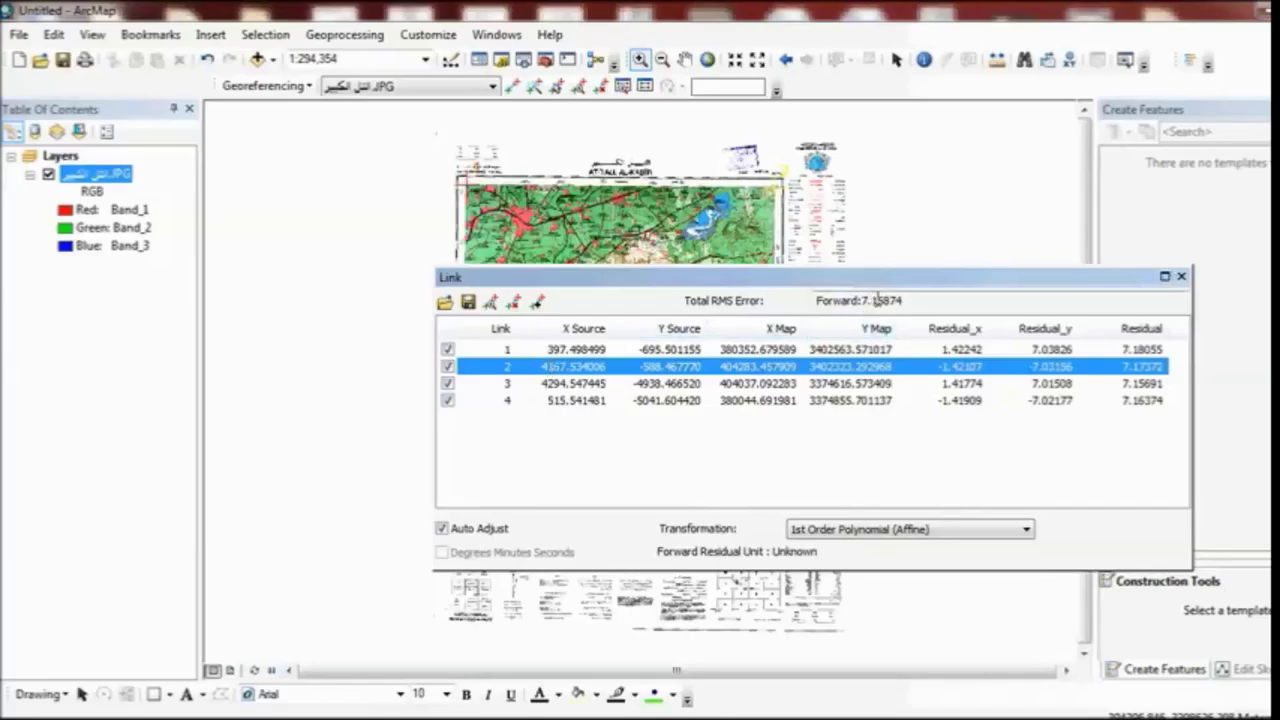
{"action": "left_click", "coordinate": [1181, 276]}
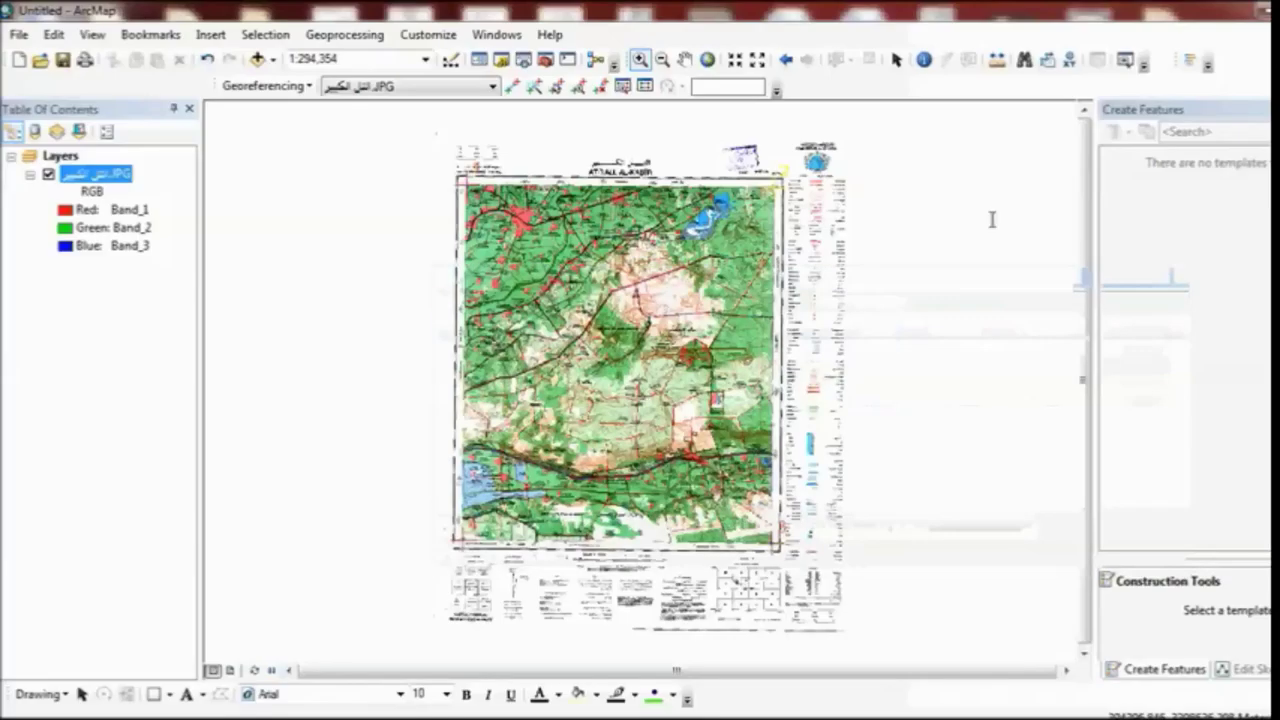
Step: Rectify the georeferenced map to the North_Delta folder as التل الكبير11.tif in TIFF format with nearest neighbor resampling and no compression
{"action": "left_click", "coordinate": [286, 86]}
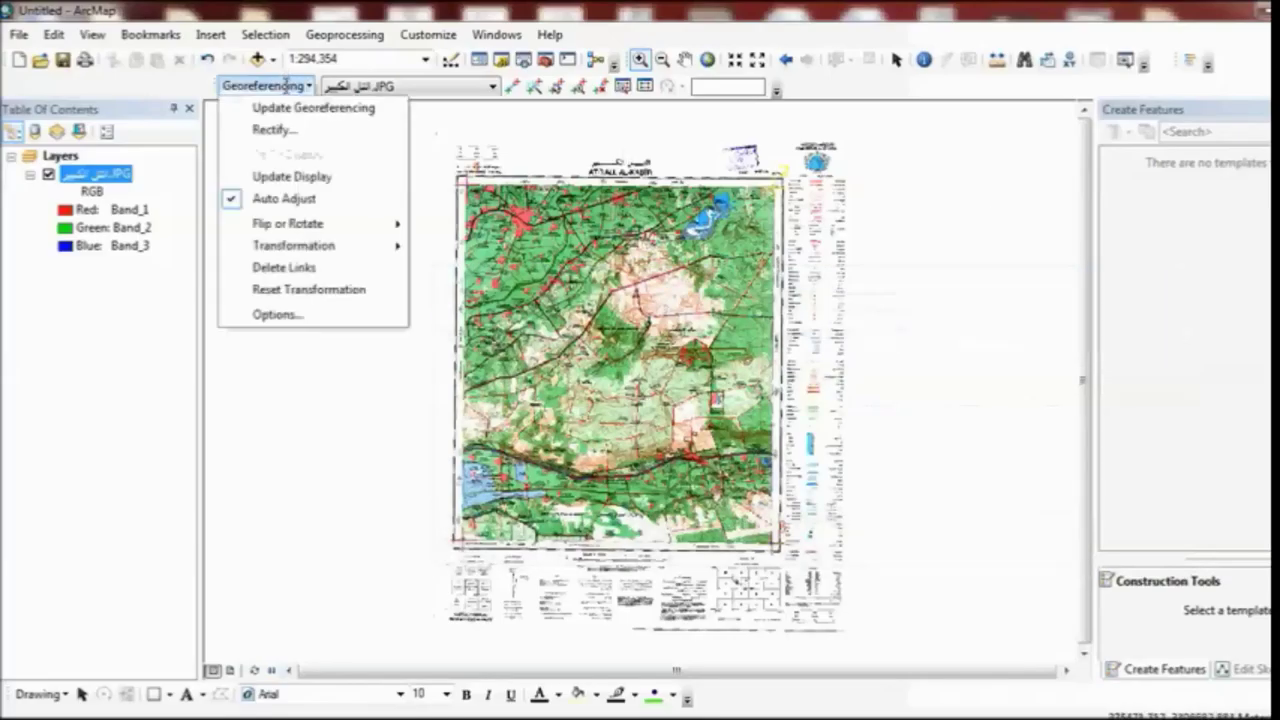
{"action": "left_click", "coordinate": [306, 128]}
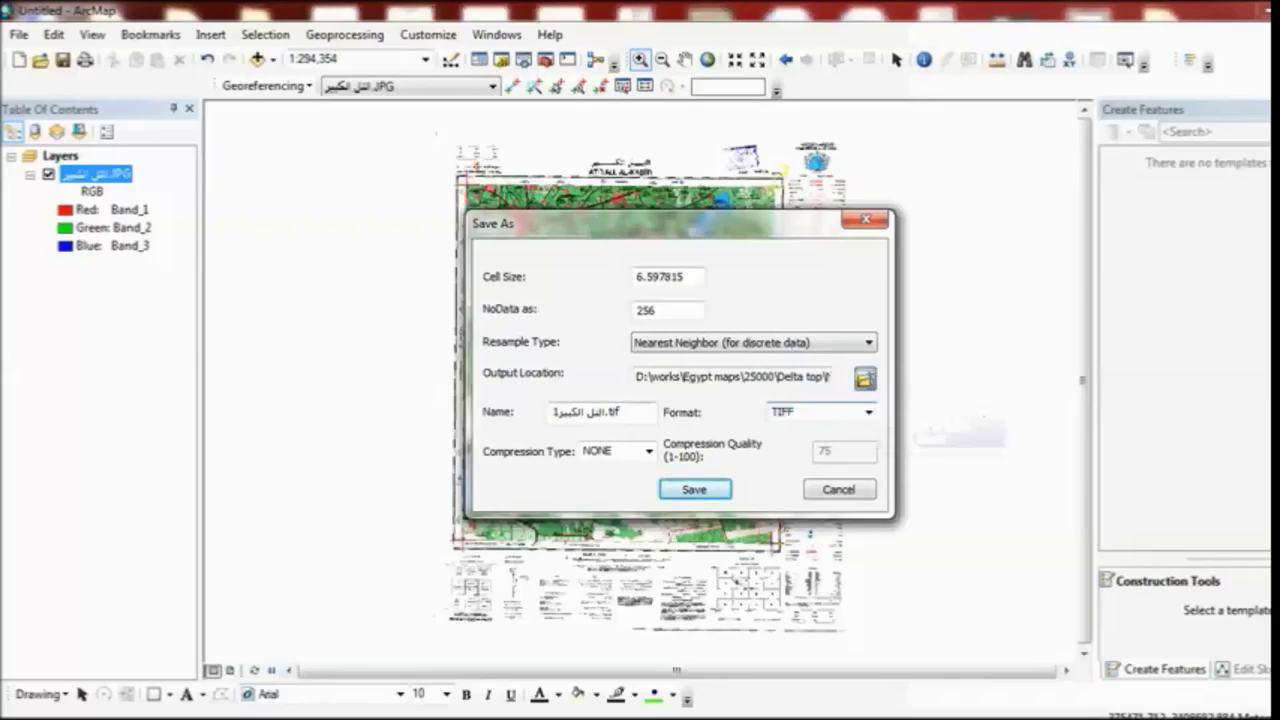
{"action": "left_click", "coordinate": [865, 378]}
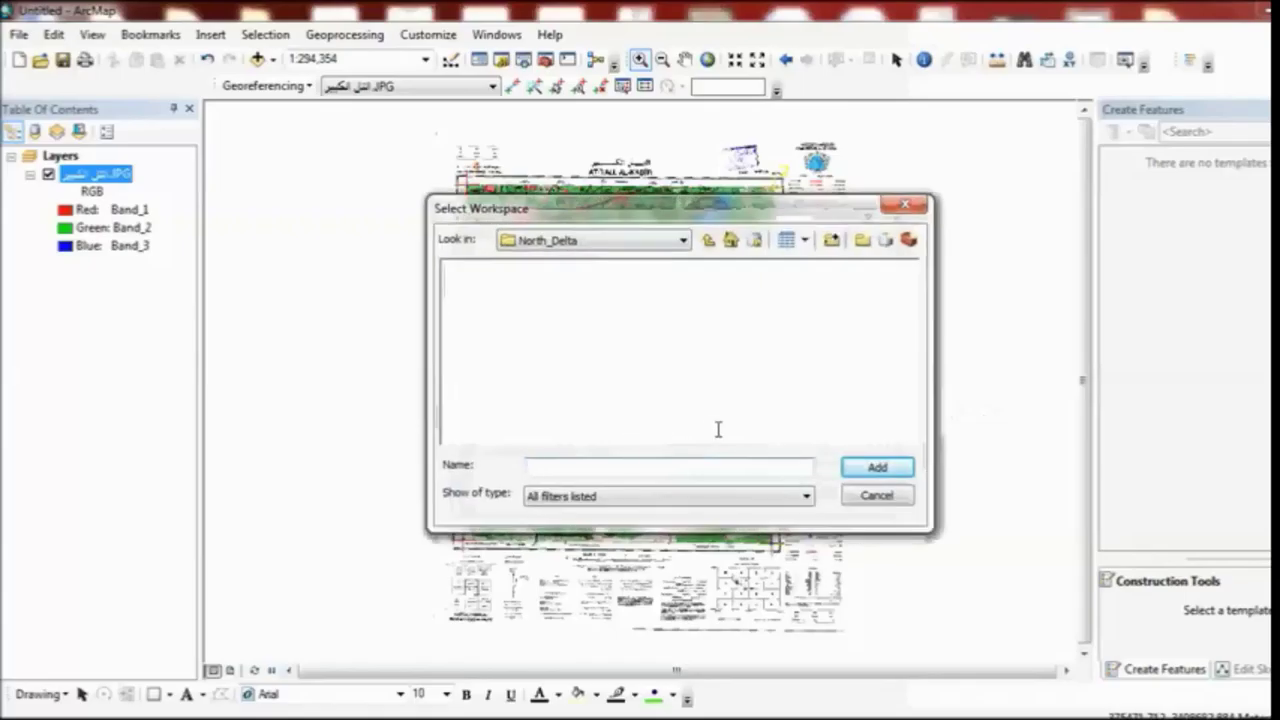
{"action": "left_click", "coordinate": [877, 495]}
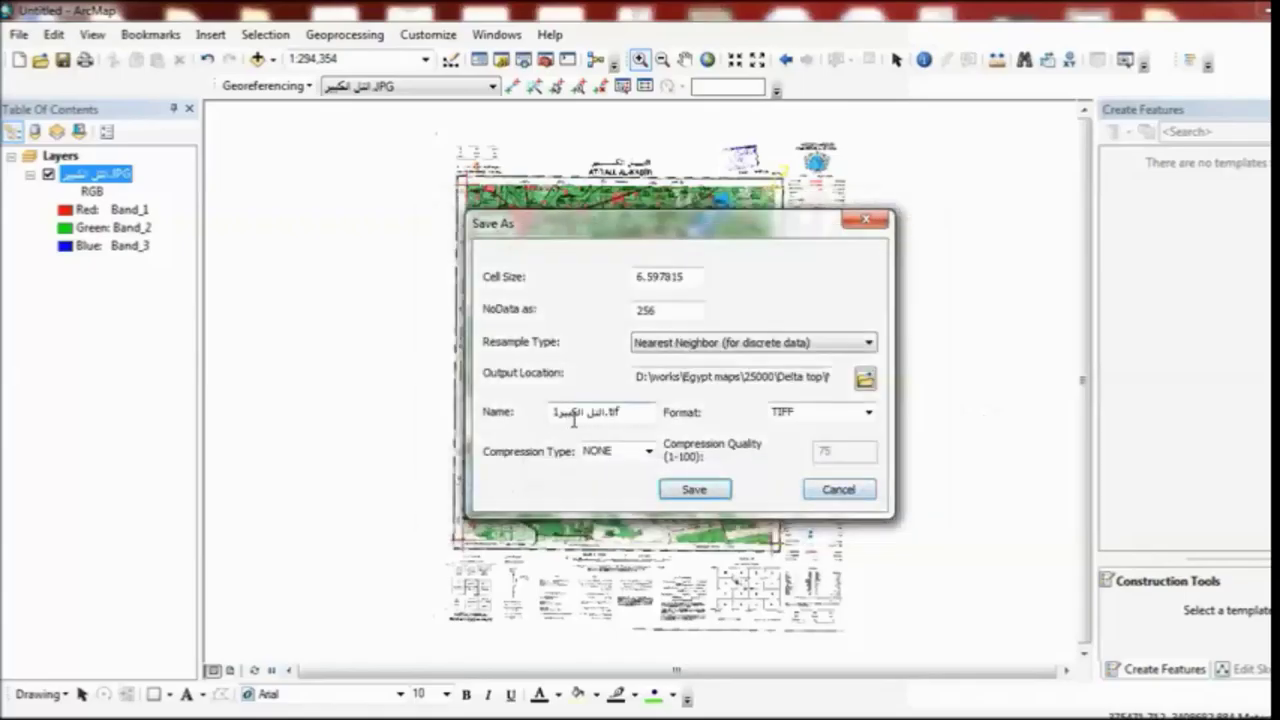
{"action": "left_click", "coordinate": [553, 412]}
{"action": "type", "text": "1"}
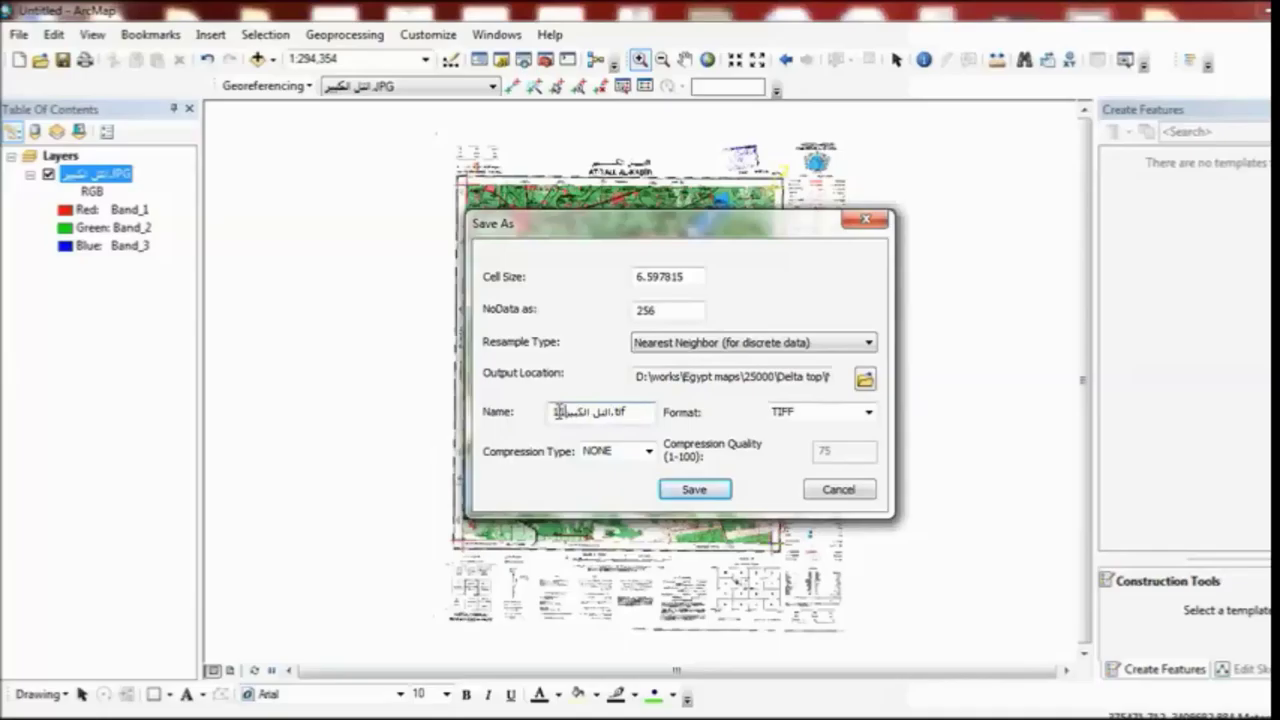
{"action": "type", "text": "1"}
{"action": "left_click", "coordinate": [868, 412]}
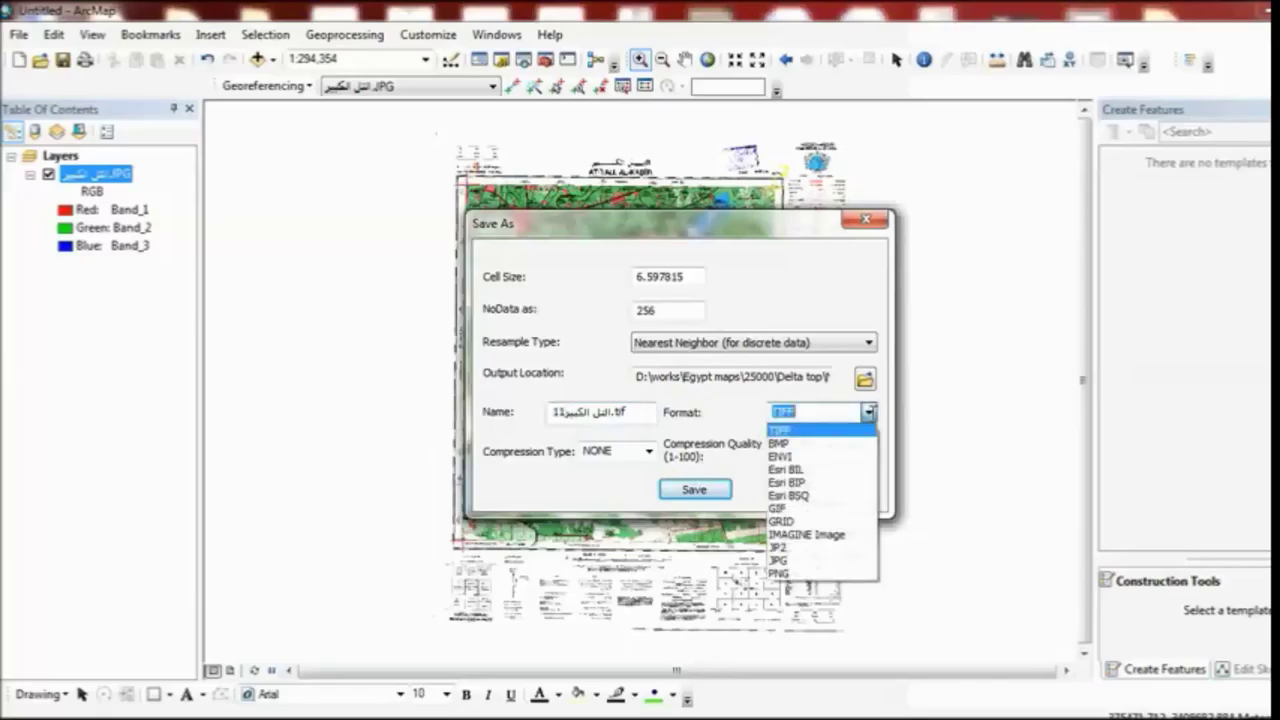
{"action": "left_click", "coordinate": [868, 412]}
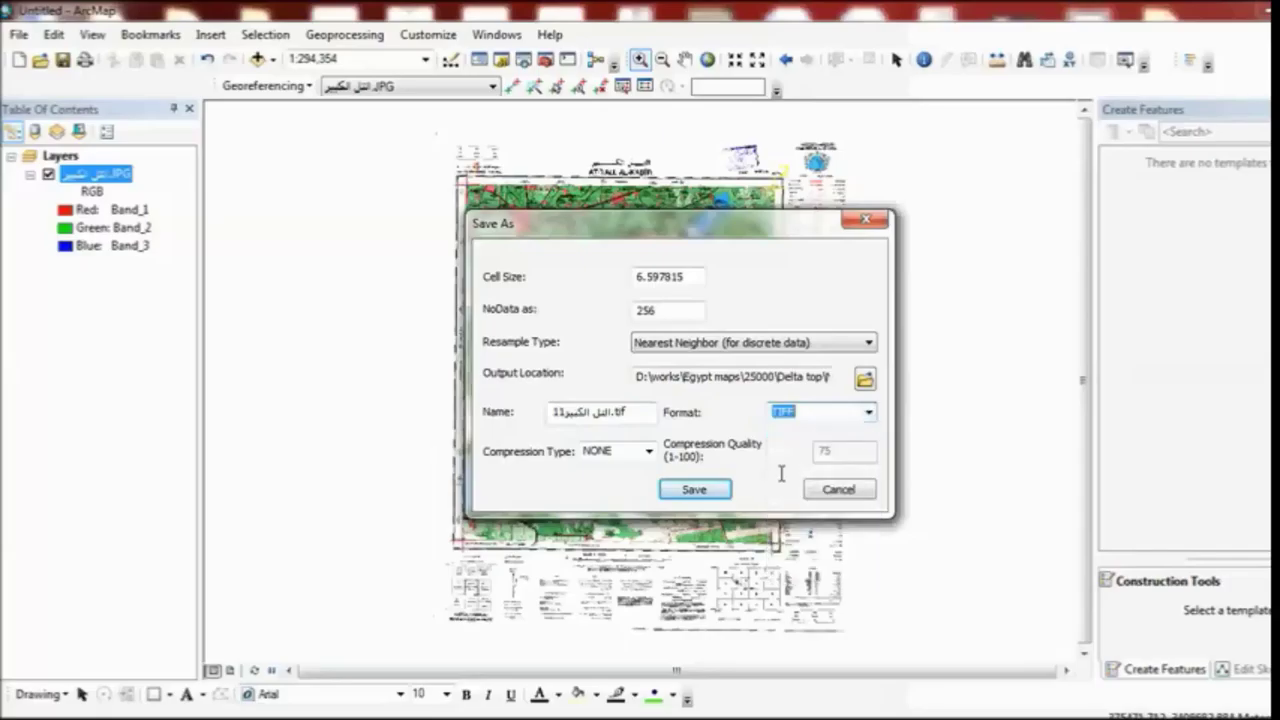
{"action": "left_click", "coordinate": [712, 484]}
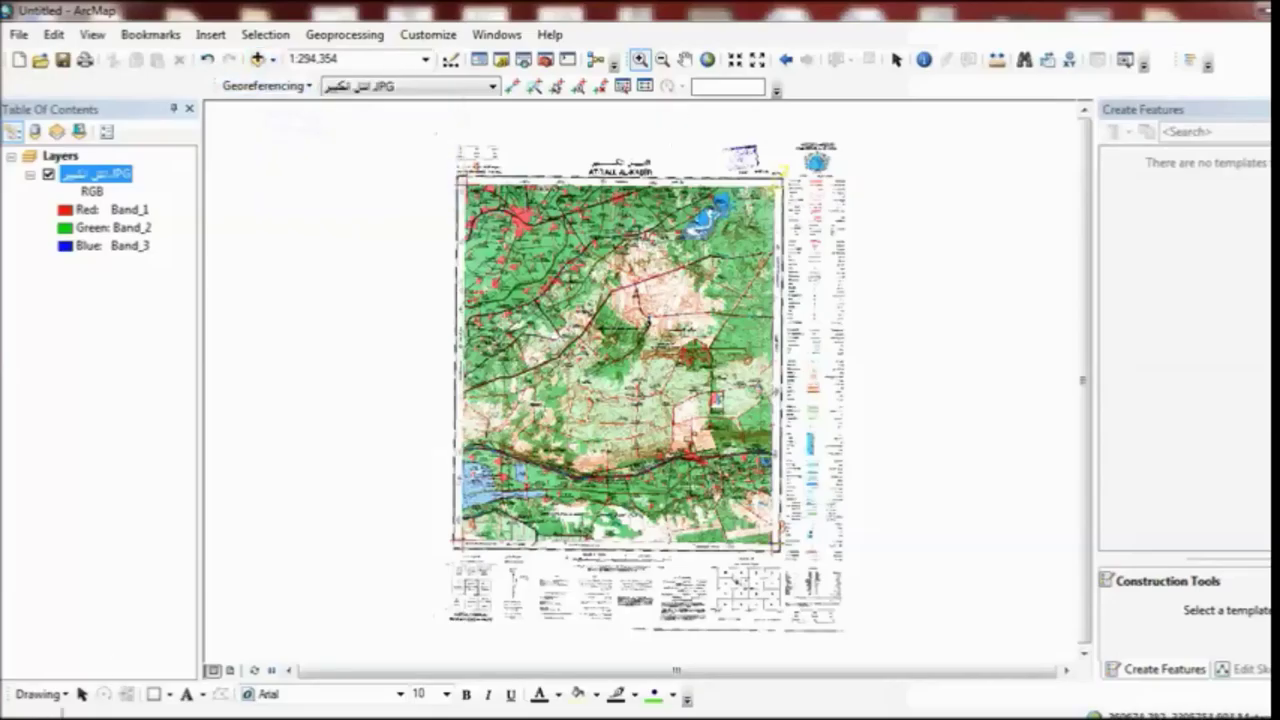
Step: Start a second ArcMap 10.3 session with a blank map
{"action": "left_click", "coordinate": [62, 716]}
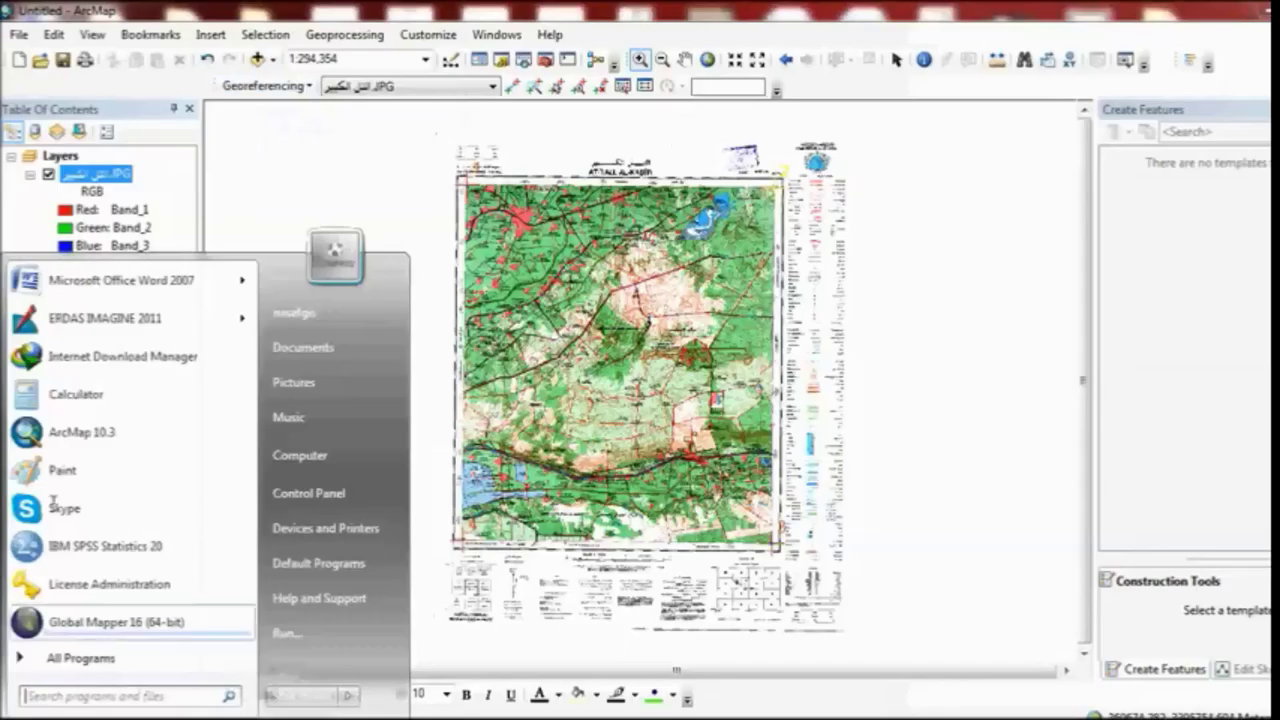
{"action": "left_click", "coordinate": [95, 436]}
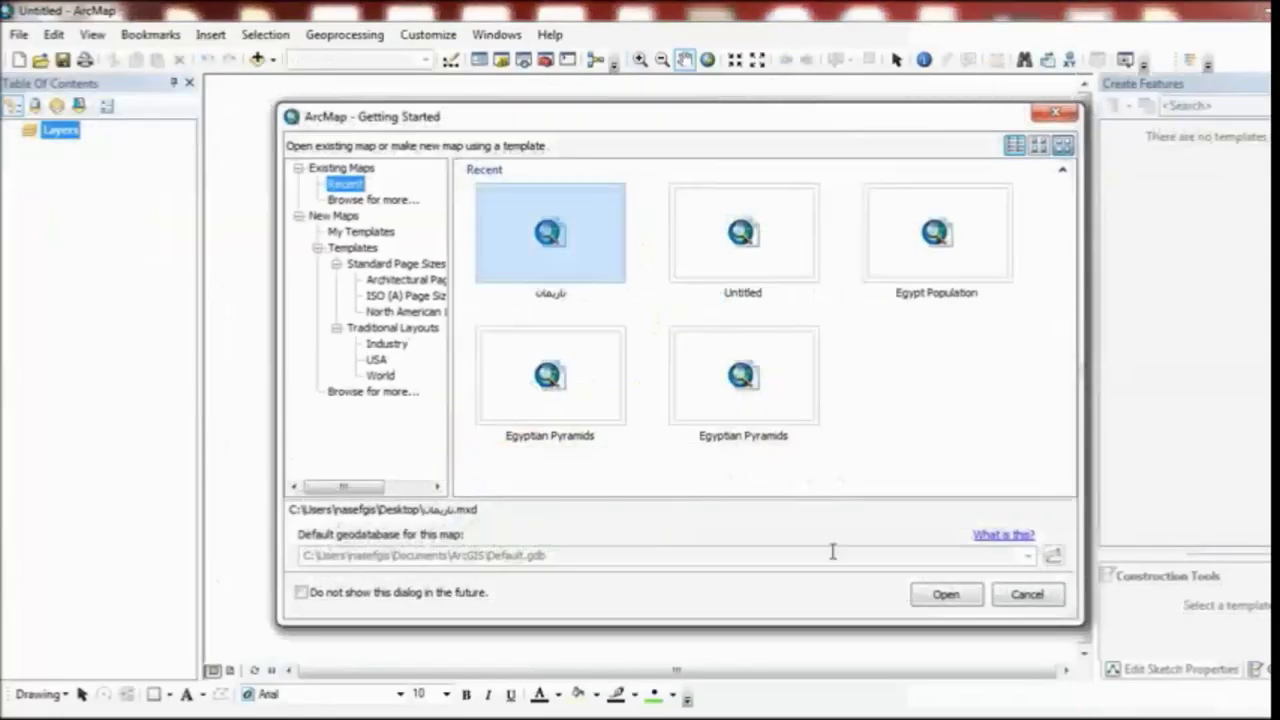
{"action": "left_click", "coordinate": [1050, 594]}
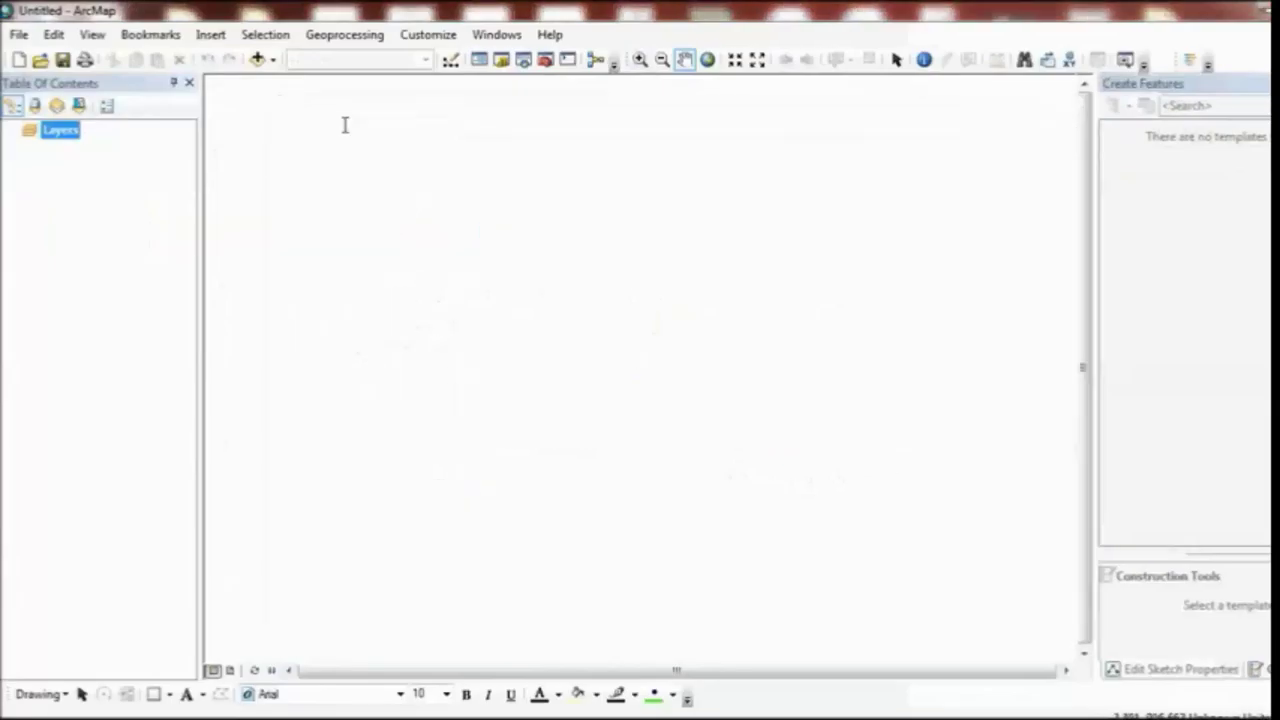
{"action": "left_click", "coordinate": [257, 59]}
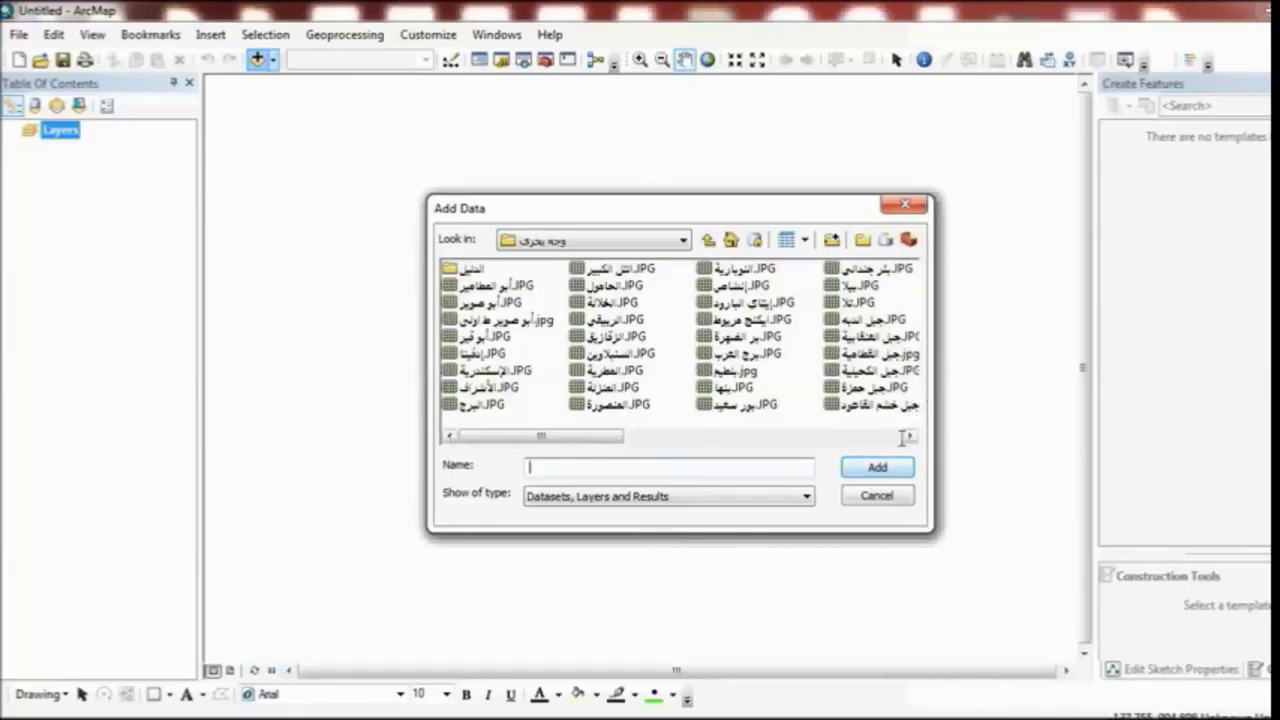
{"action": "left_click_drag", "start_coordinate": [905, 437], "coordinate": [551, 425]}
{"action": "double_click", "coordinate": [471, 266]}
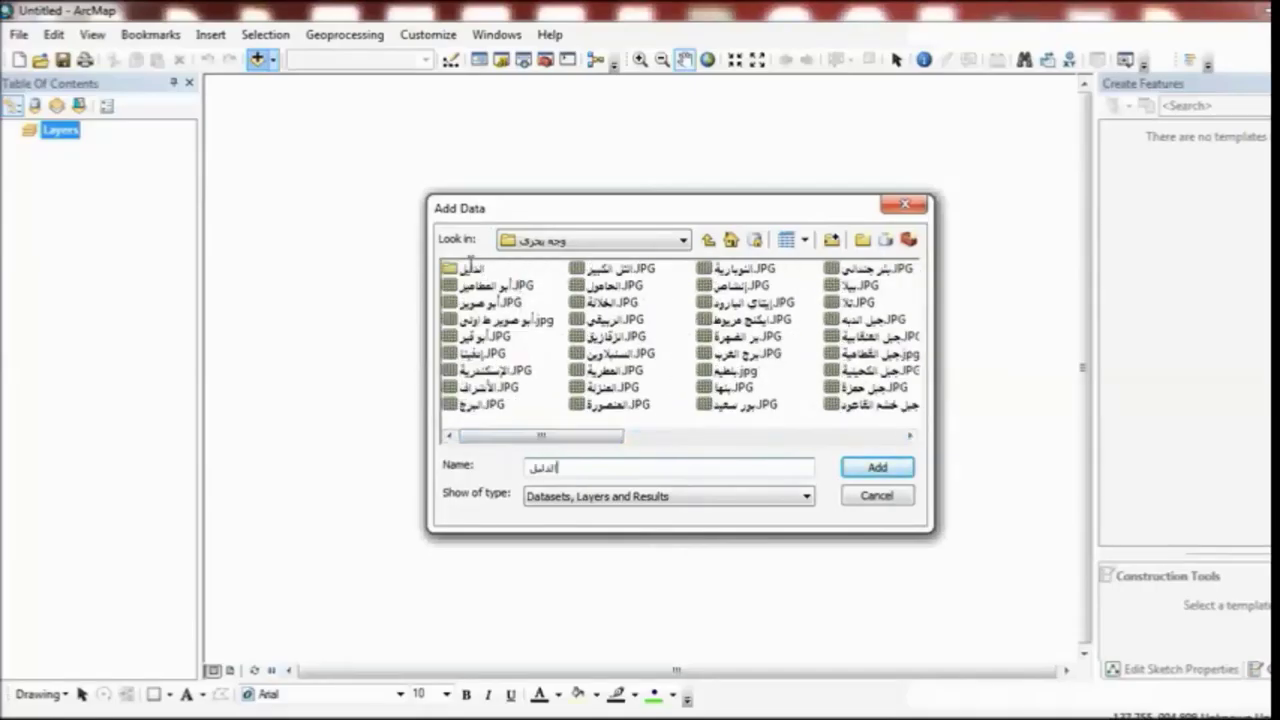
{"action": "left_click", "coordinate": [708, 239]}
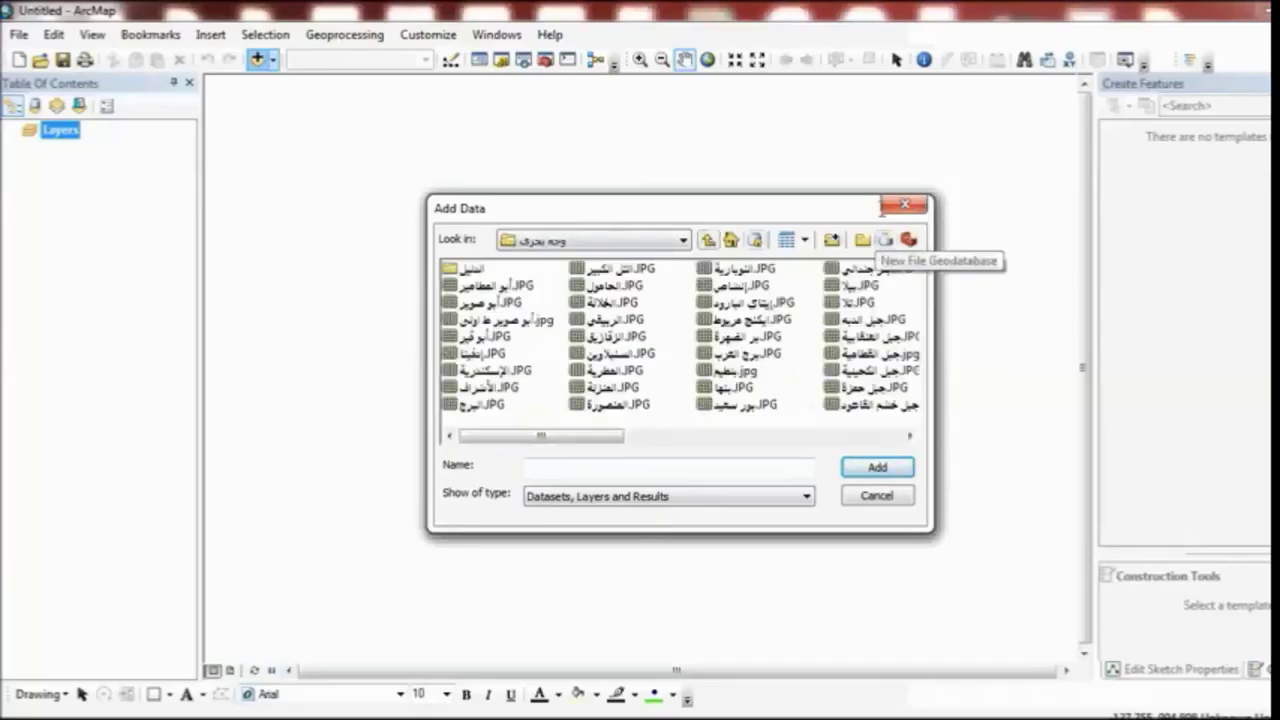
{"action": "left_click", "coordinate": [904, 205]}
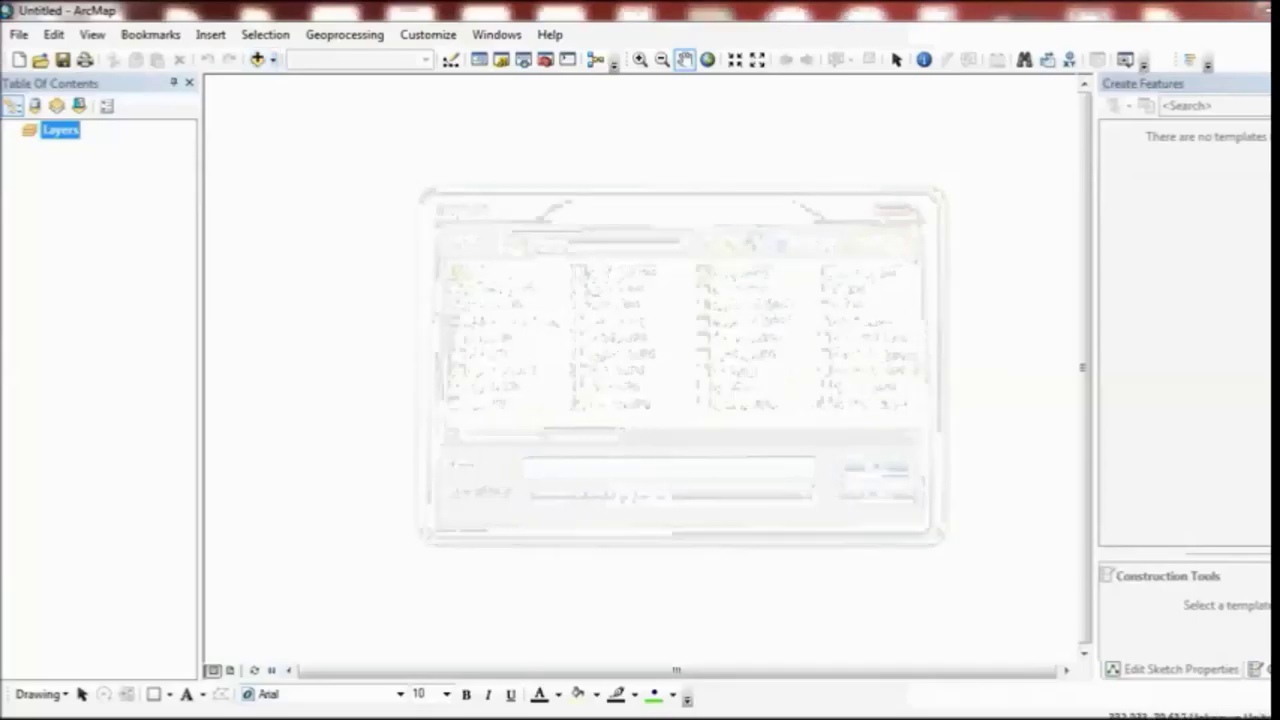
Step: Switch back to the georeferenced map's ArcMap window and check the full output folder path in the Rectify settings
{"action": "left_click", "coordinate": [406, 690]}
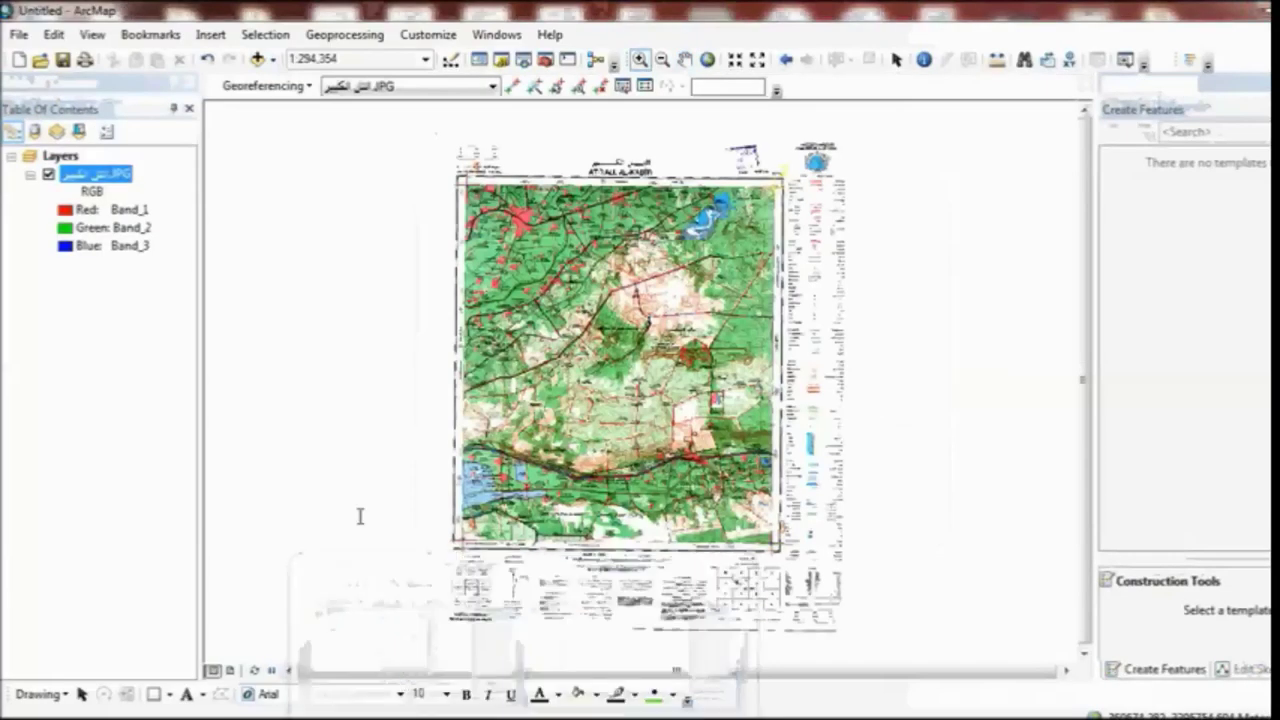
{"action": "left_click", "coordinate": [304, 88]}
{"action": "left_click", "coordinate": [309, 132]}
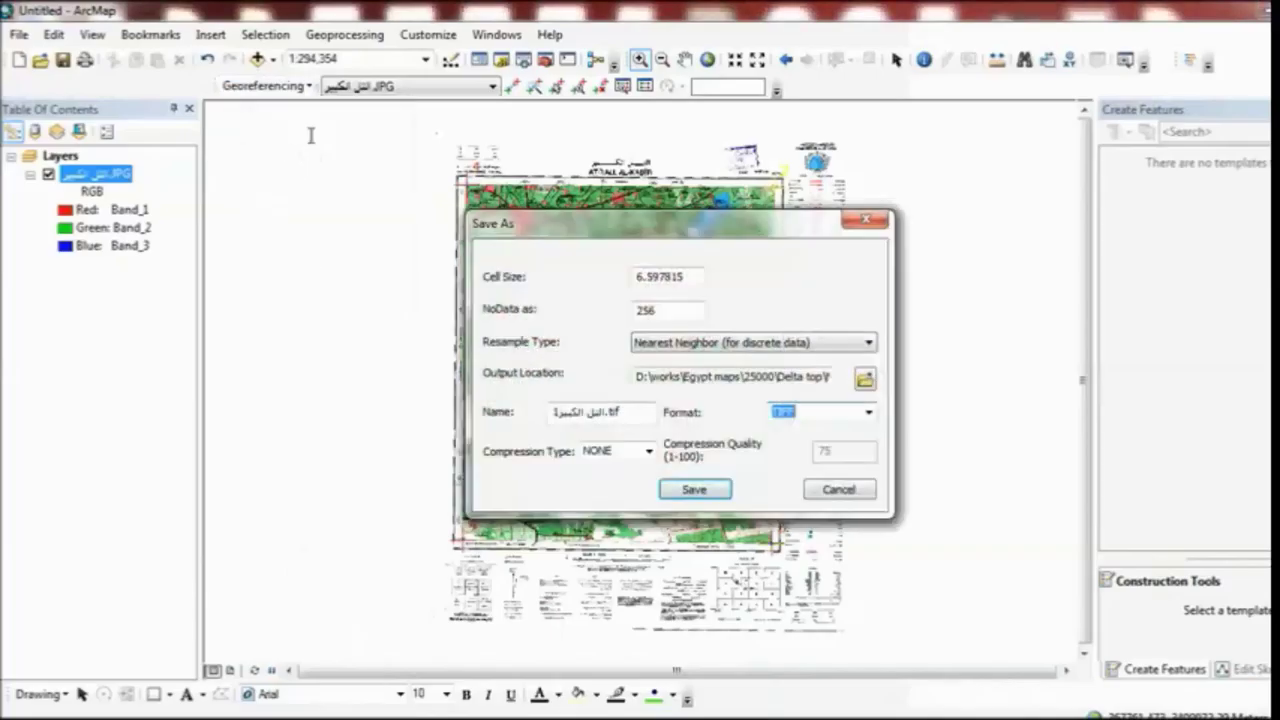
{"action": "left_click", "coordinate": [786, 378]}
{"action": "key", "text": "End"}
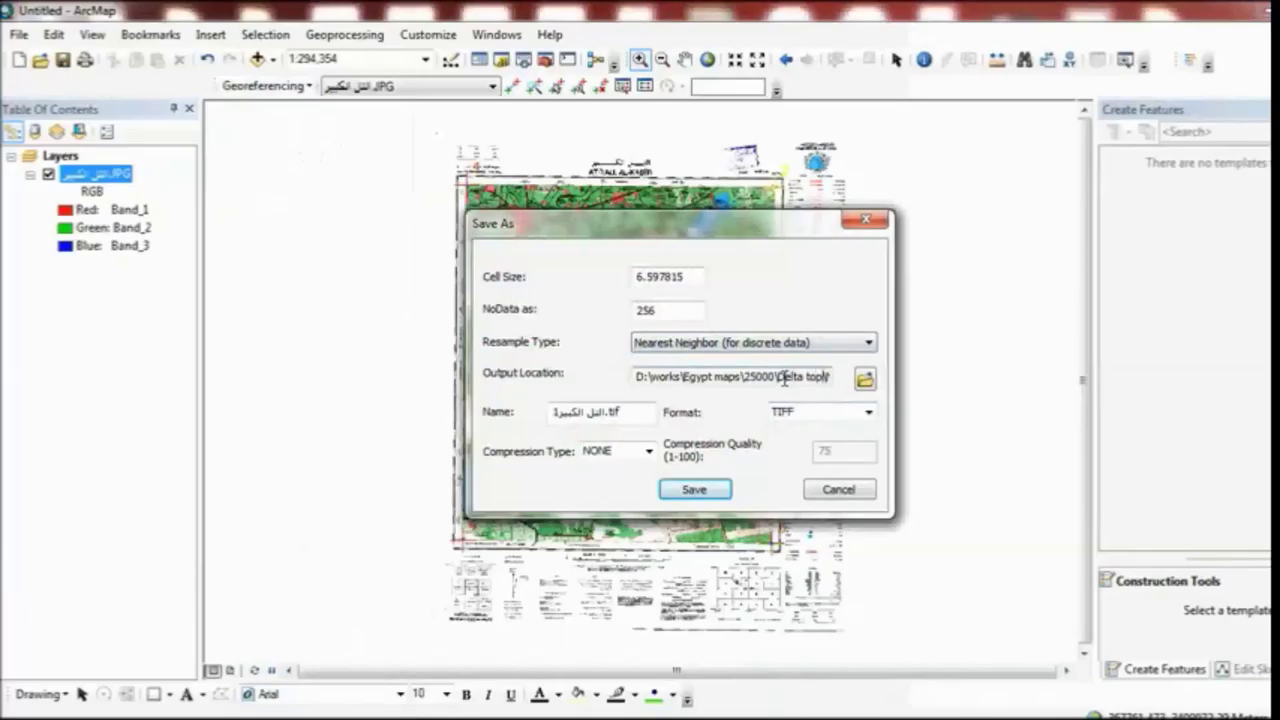
{"action": "type", "text": "North_Delta"}
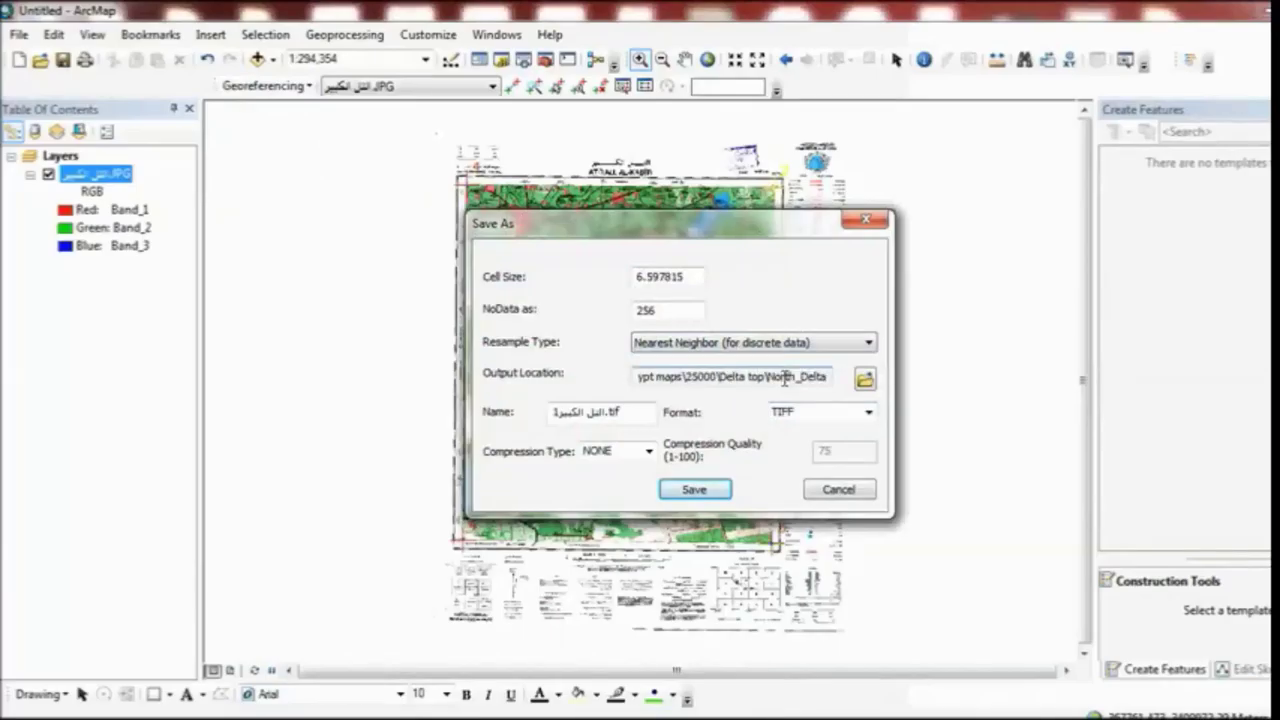
Step: Switch to the blank ArcMap session and browse for data up to the Egypt maps folder, rechecking the output path in the other session
{"action": "left_click", "coordinate": [523, 717]}
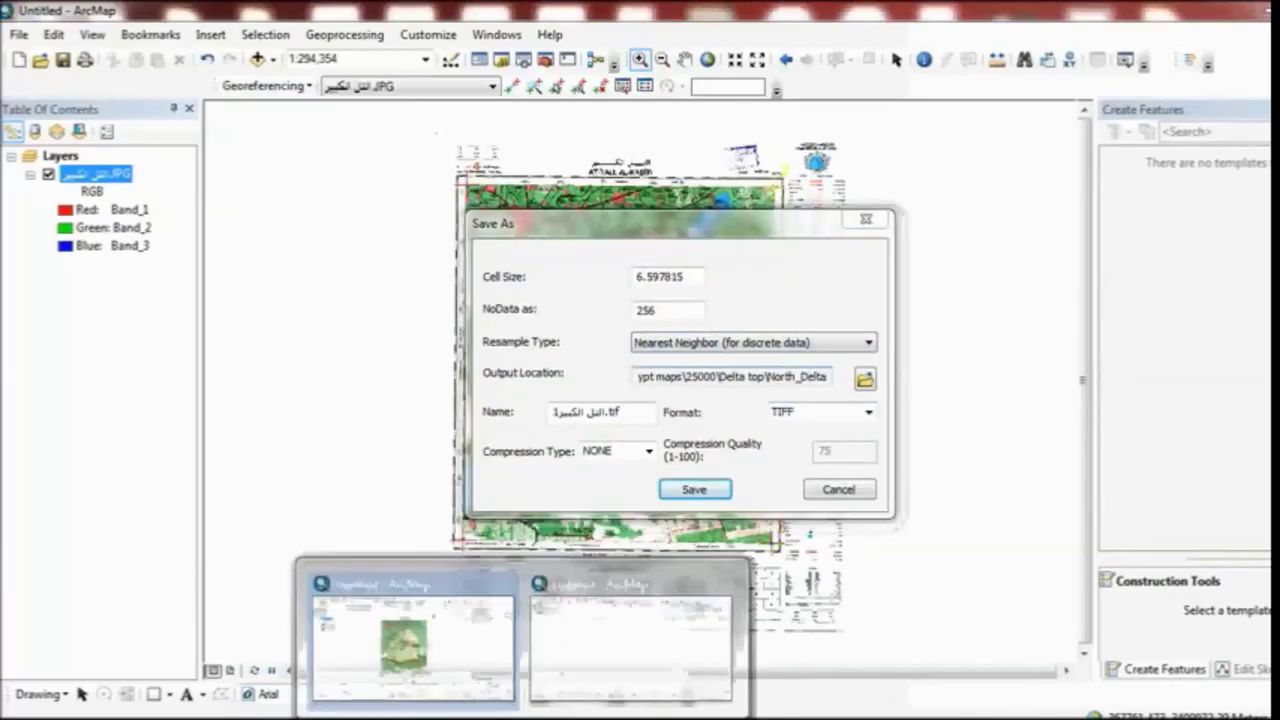
{"action": "left_click", "coordinate": [560, 680]}
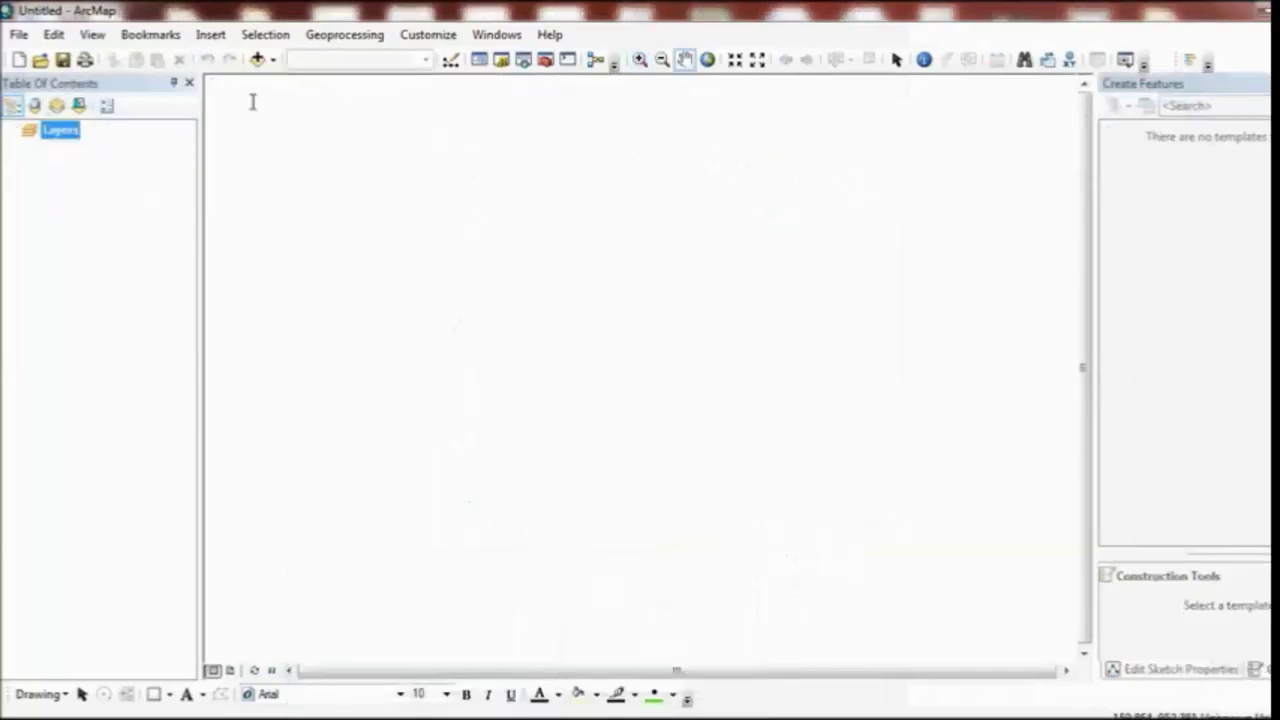
{"action": "left_click", "coordinate": [257, 59]}
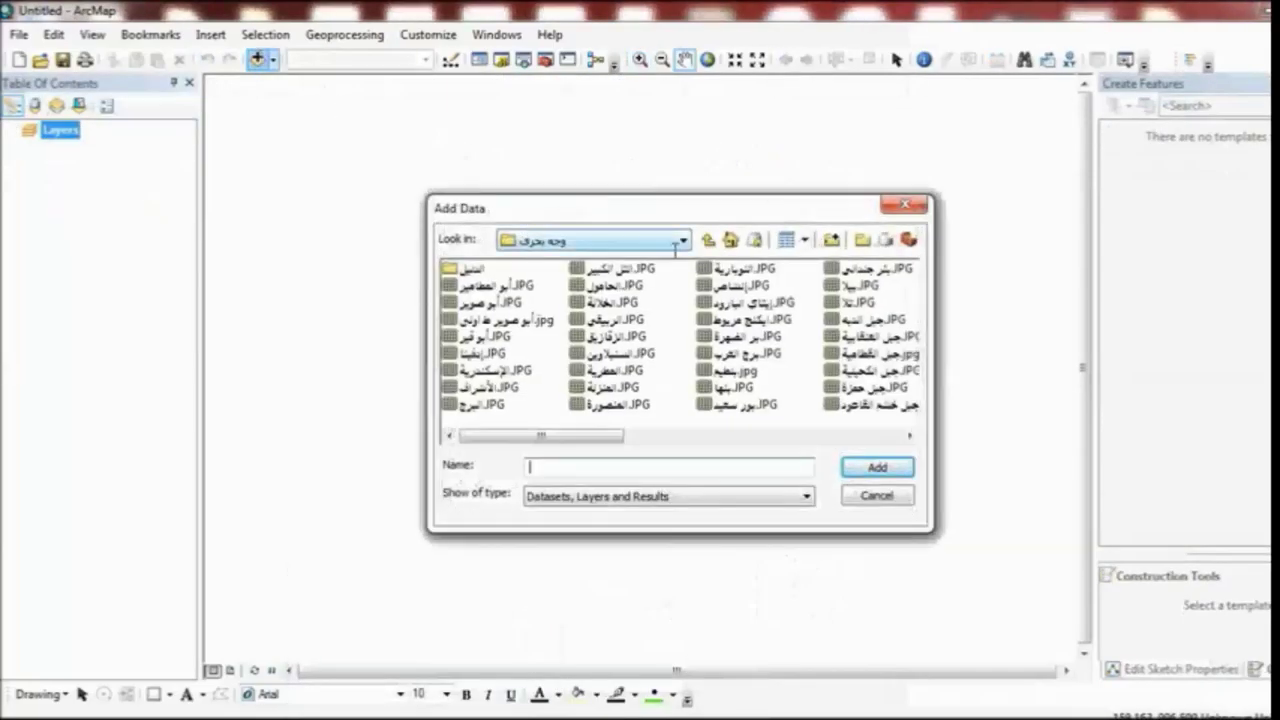
{"action": "left_click", "coordinate": [708, 240]}
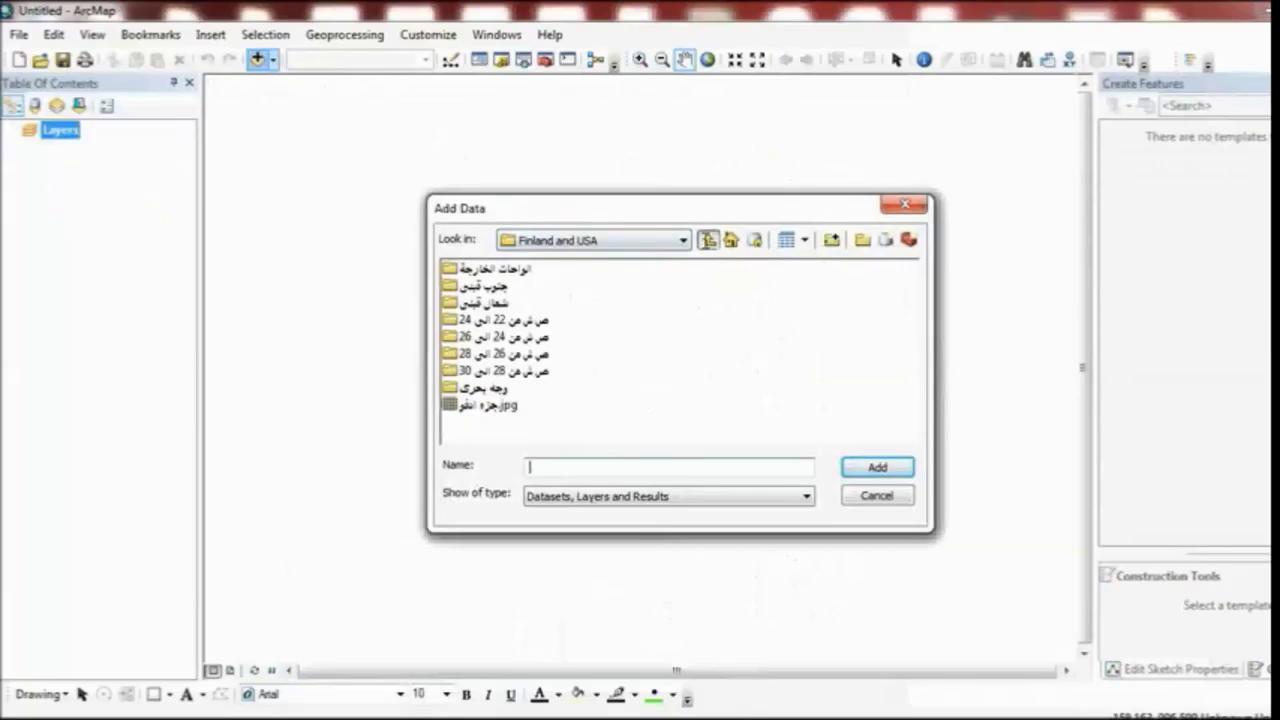
{"action": "left_click", "coordinate": [708, 240]}
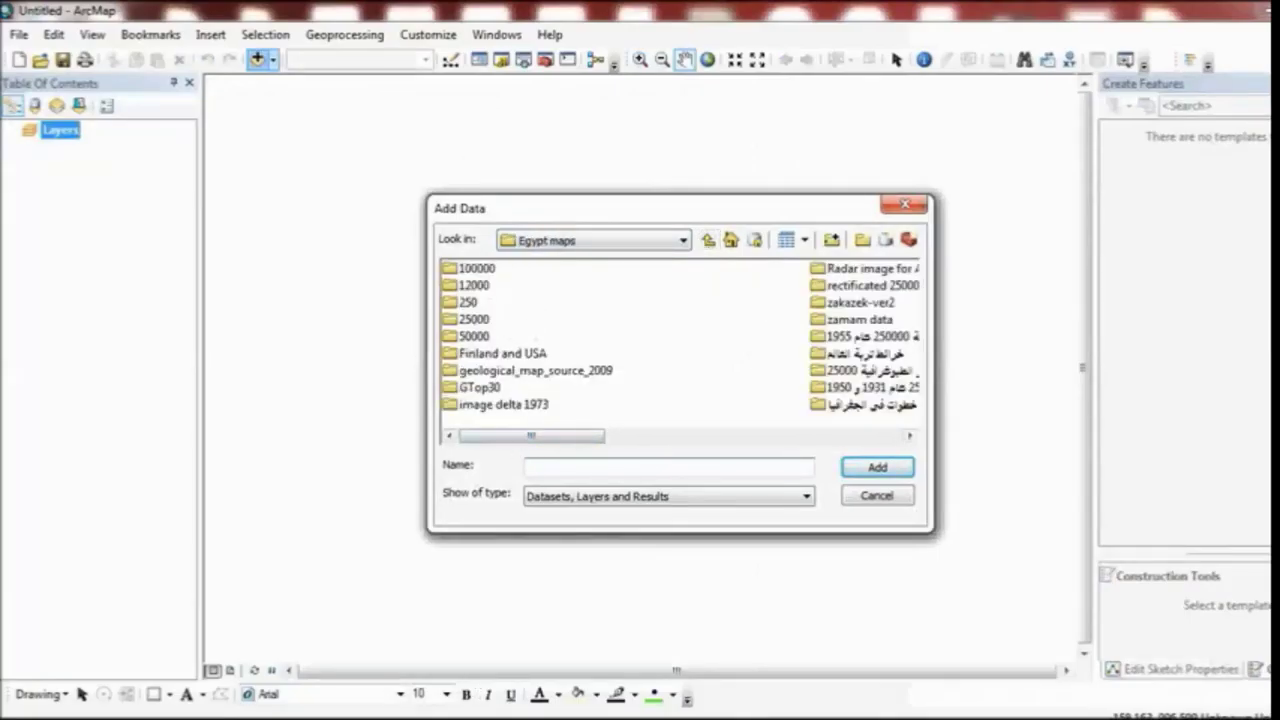
{"action": "mouse_move", "coordinate": [448, 680]}
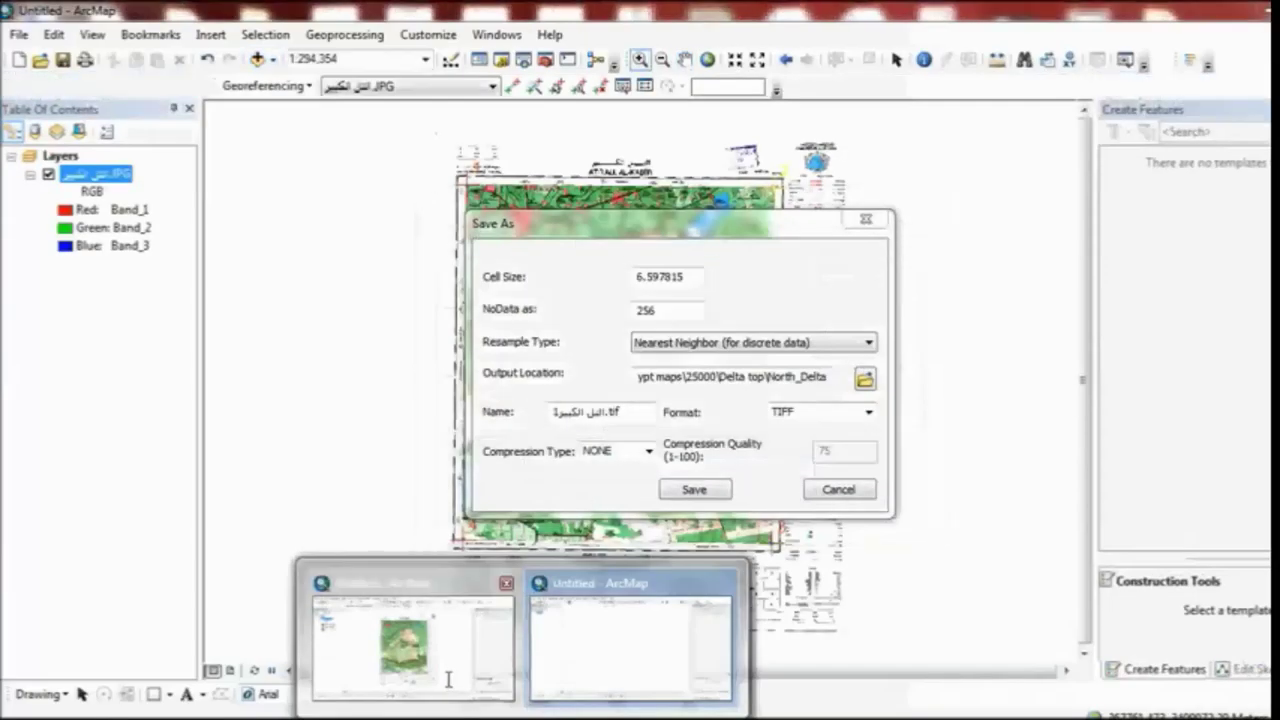
{"action": "left_click", "coordinate": [448, 680]}
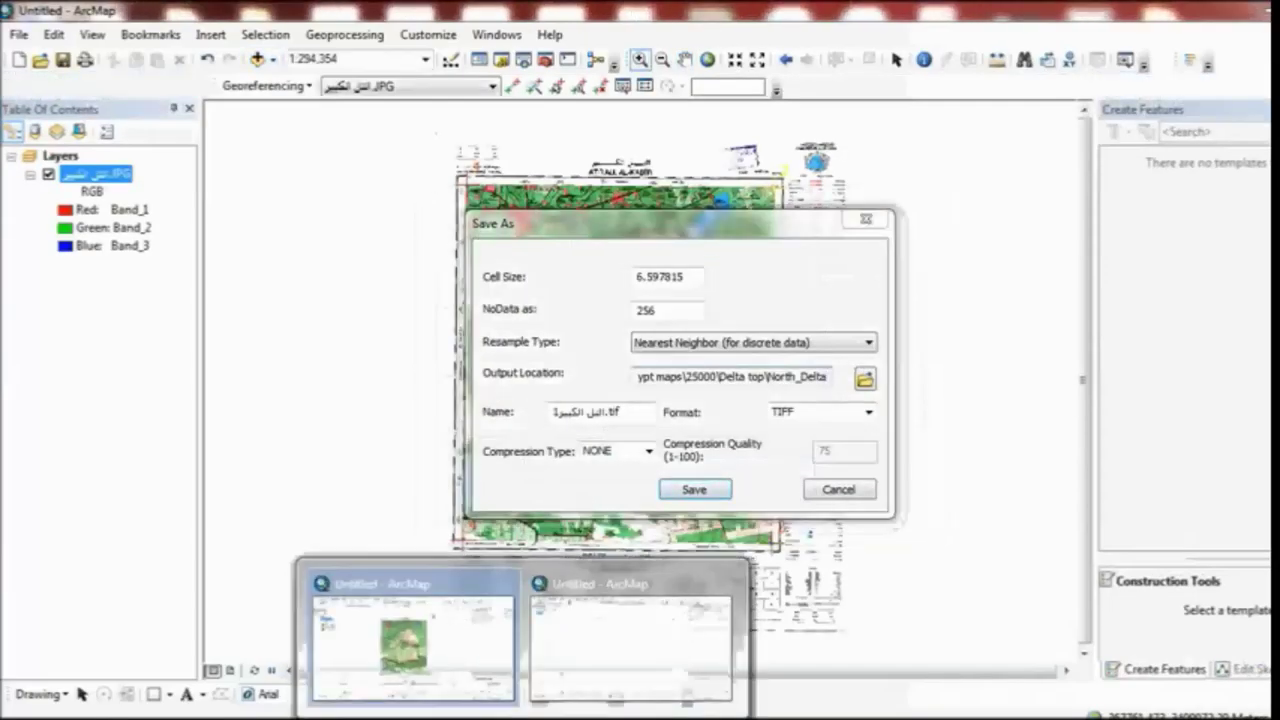
{"action": "left_click", "coordinate": [586, 690]}
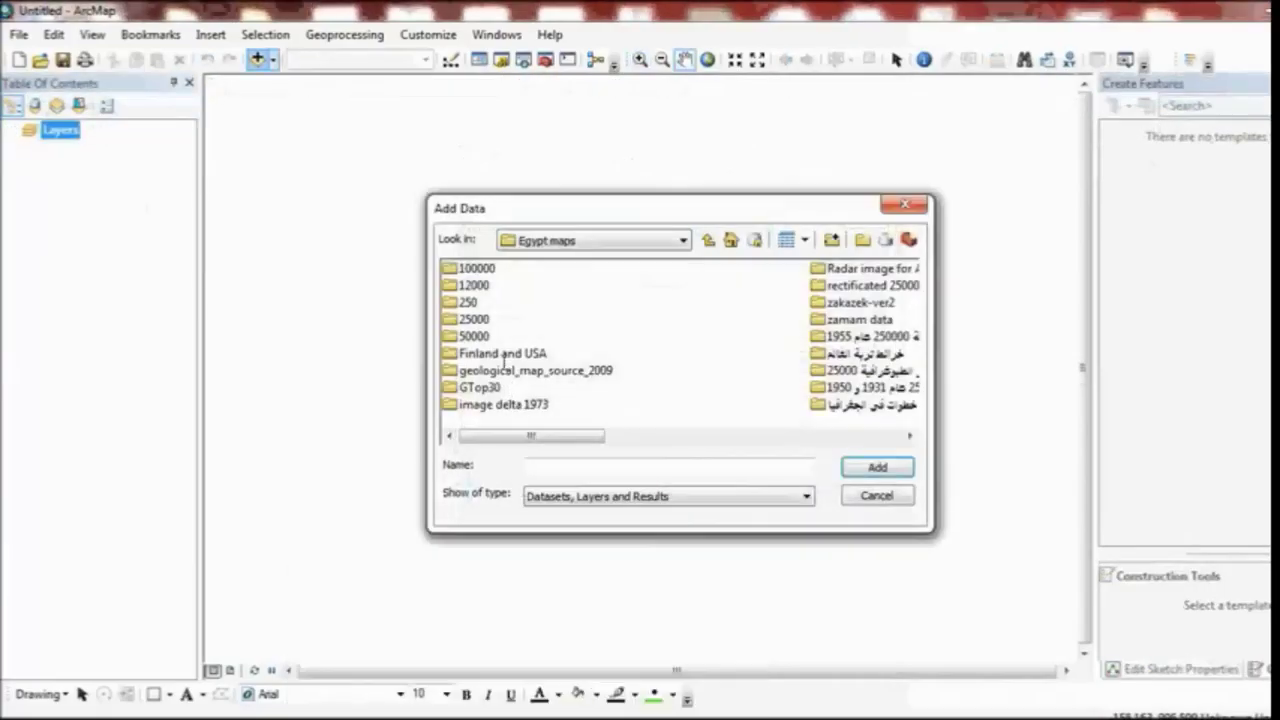
Step: Add the rectified map التل الكبير11.tif from 25000\Delta top\North_Delta to the blank map
{"action": "double_click", "coordinate": [481, 320]}
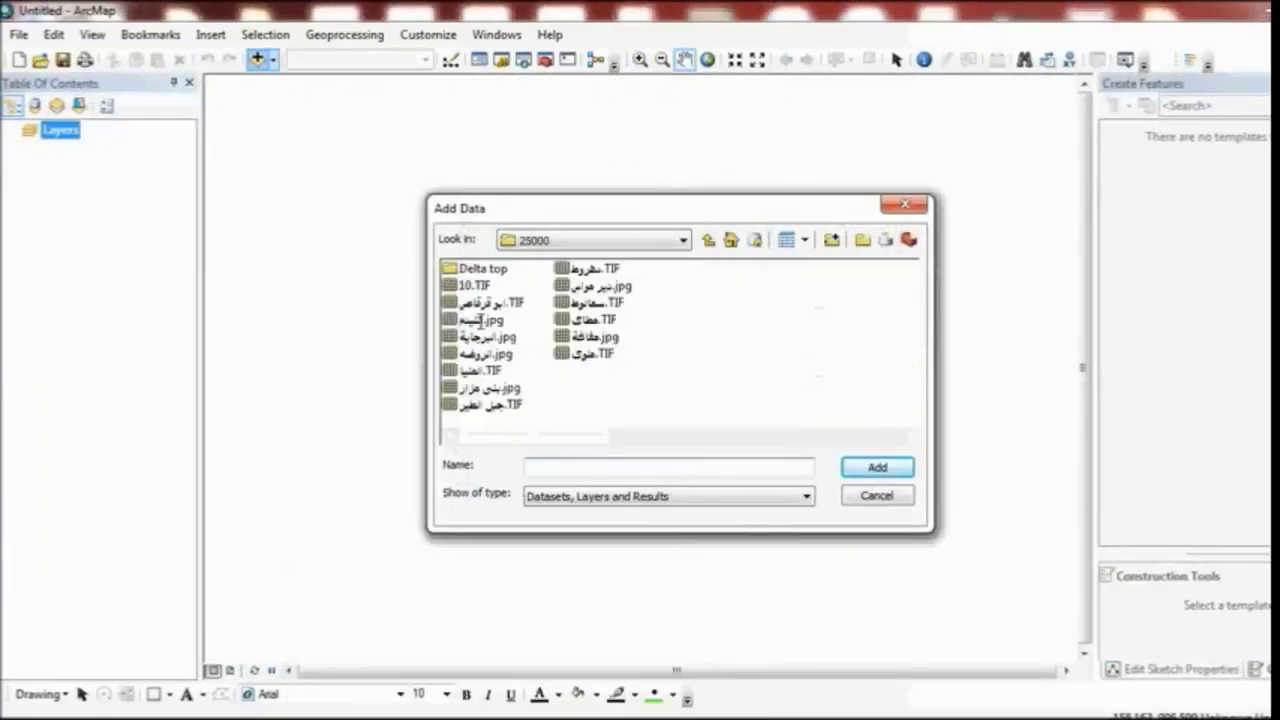
{"action": "double_click", "coordinate": [488, 268]}
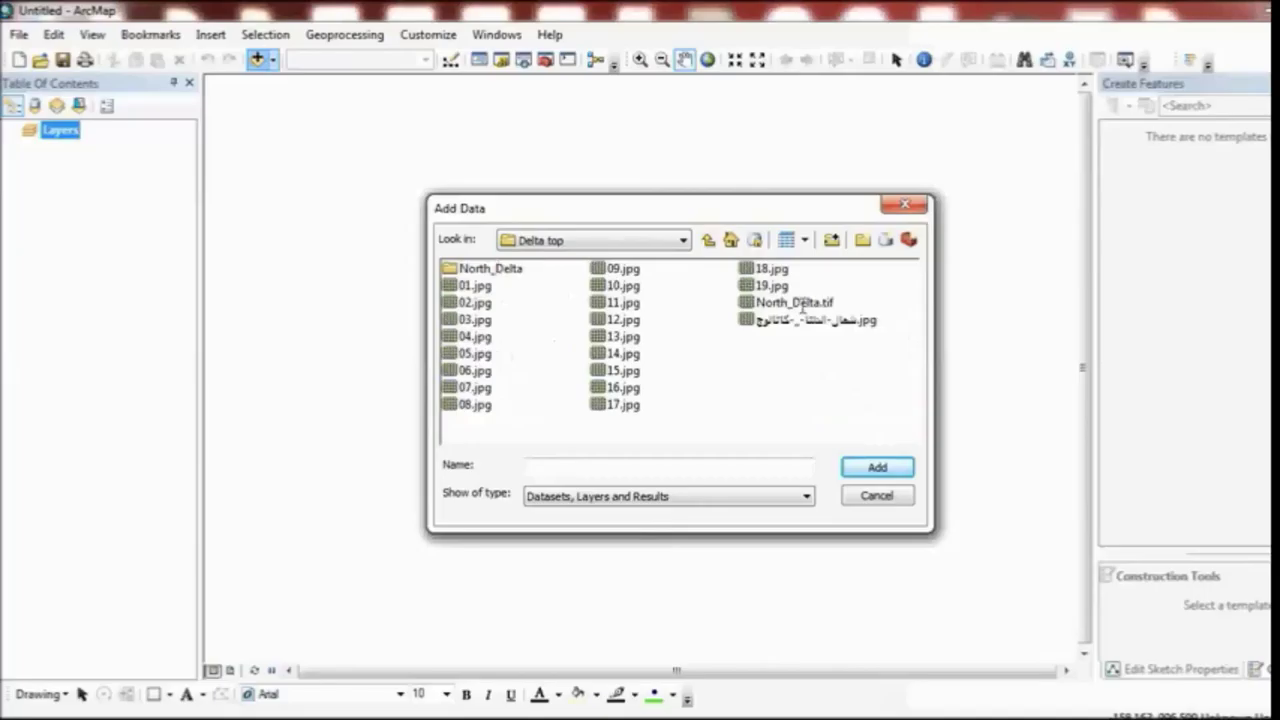
{"action": "double_click", "coordinate": [490, 268]}
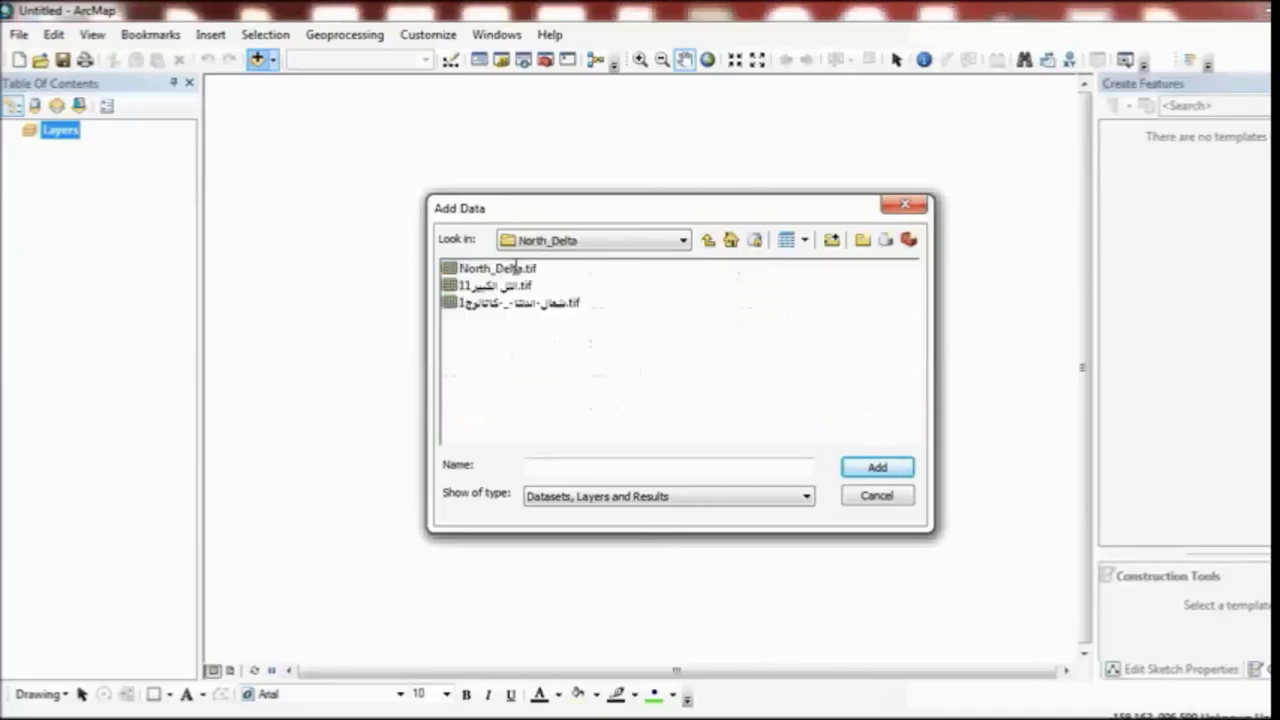
{"action": "left_click", "coordinate": [525, 287]}
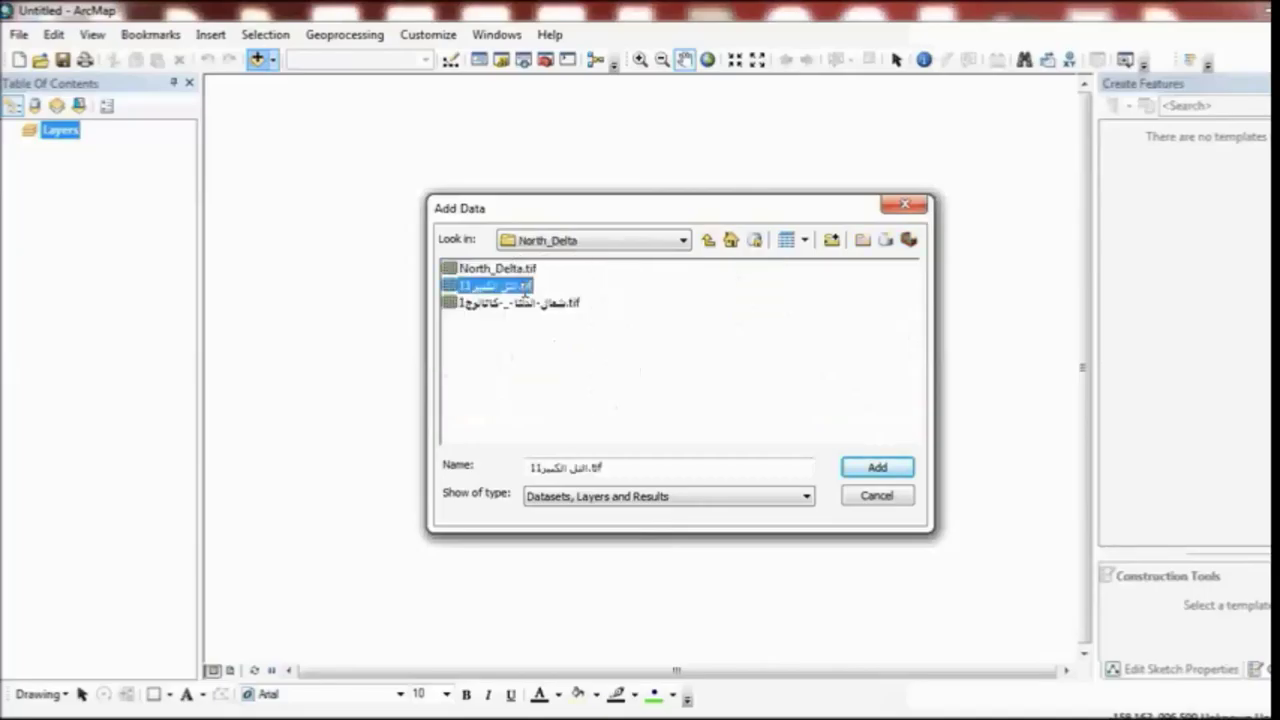
{"action": "left_click", "coordinate": [528, 290]}
{"action": "key", "text": "Escape"}
{"action": "left_click", "coordinate": [883, 466]}
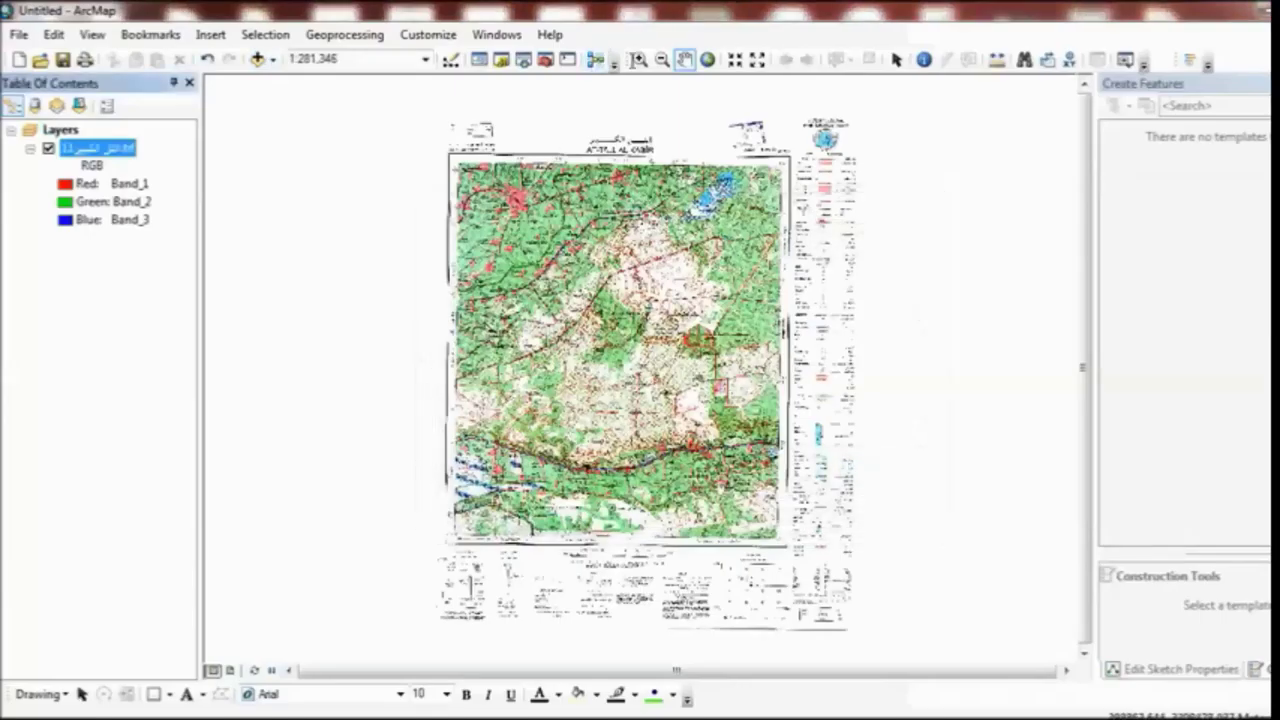
Step: Set the rectified map's data frame display units to Degrees Minutes Seconds and check the coordinates at the 31°45' E, 30°45' N corner
{"action": "left_click", "coordinate": [640, 59]}
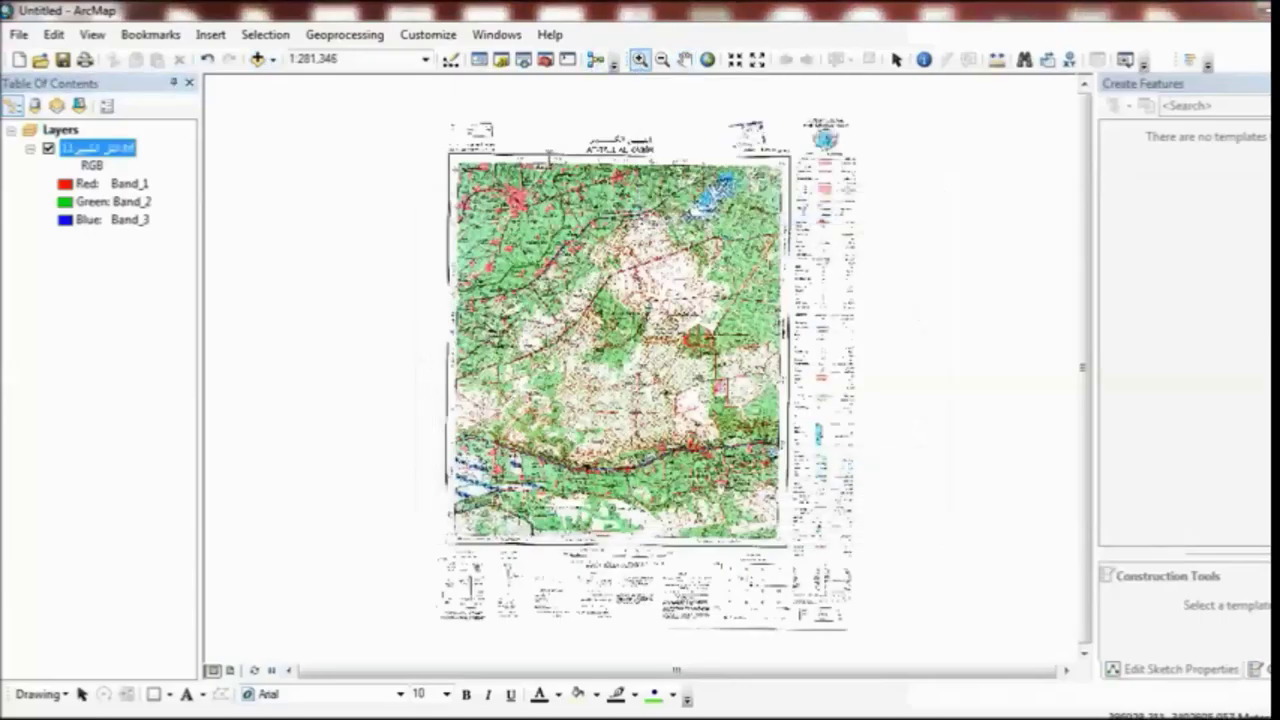
{"action": "left_click_drag", "start_coordinate": [550, 156], "coordinate": [311, 233]}
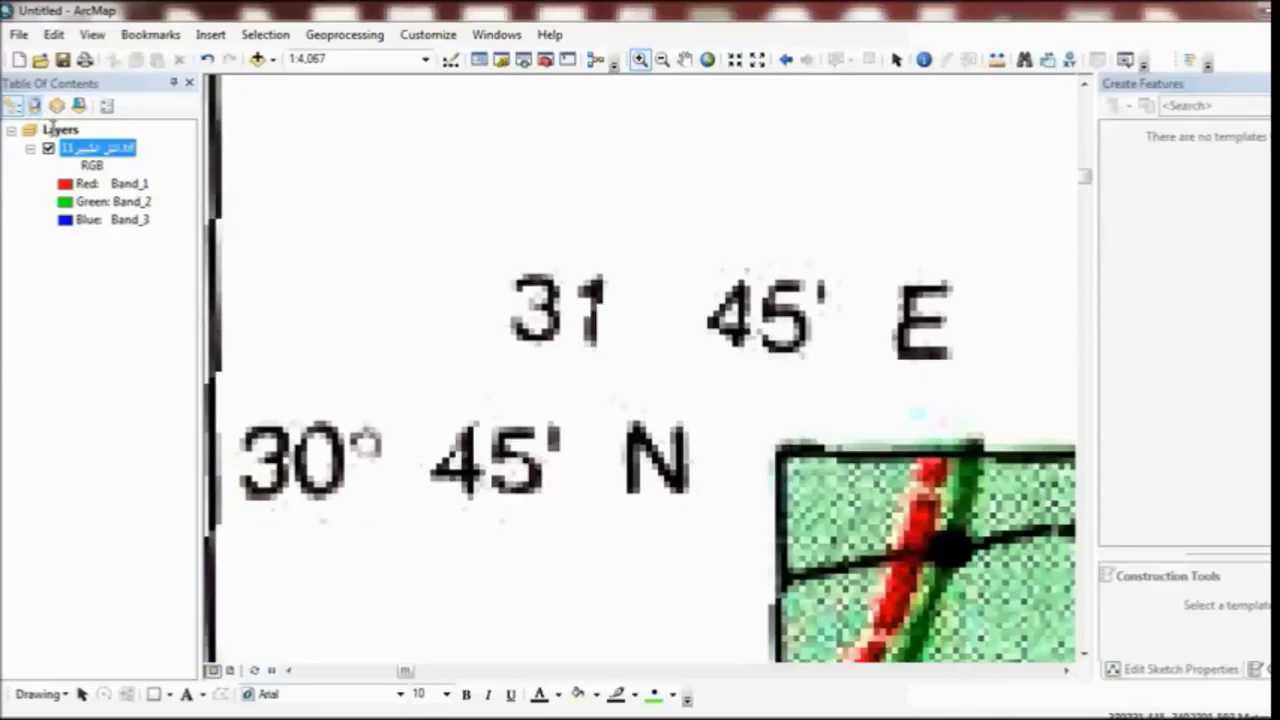
{"action": "left_click", "coordinate": [55, 129]}
{"action": "right_click", "coordinate": [55, 129]}
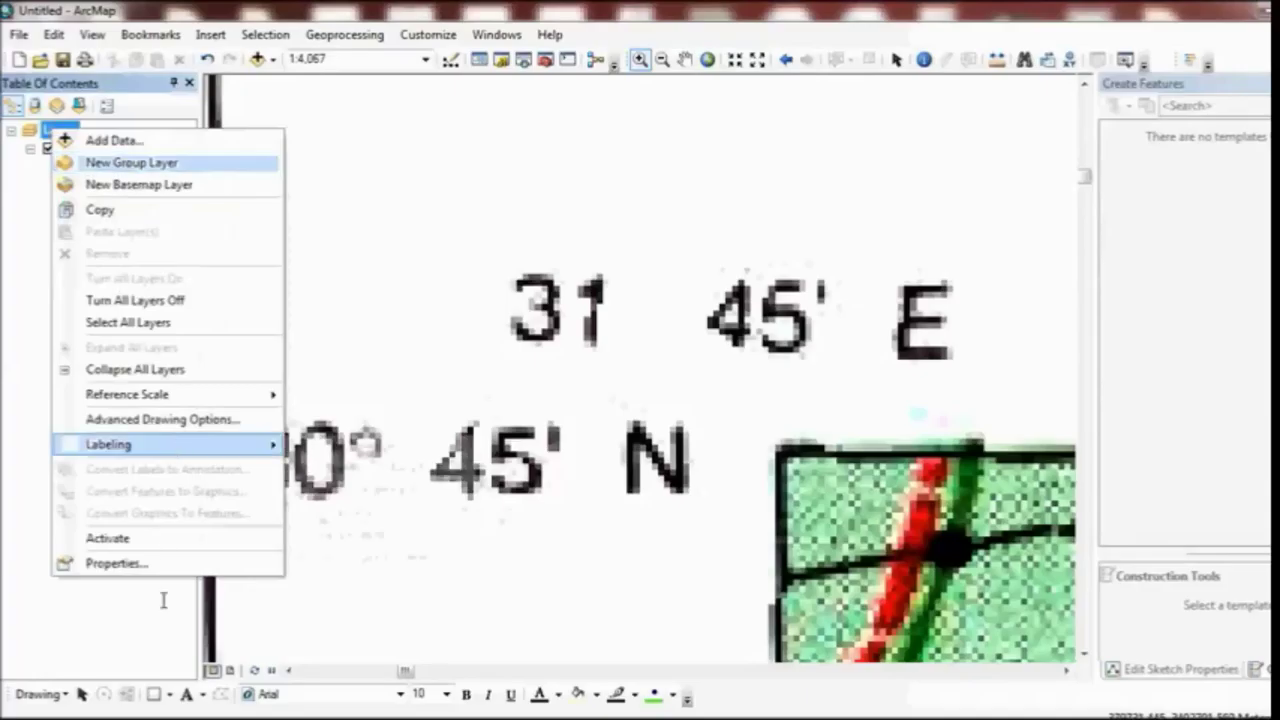
{"action": "left_click", "coordinate": [173, 565]}
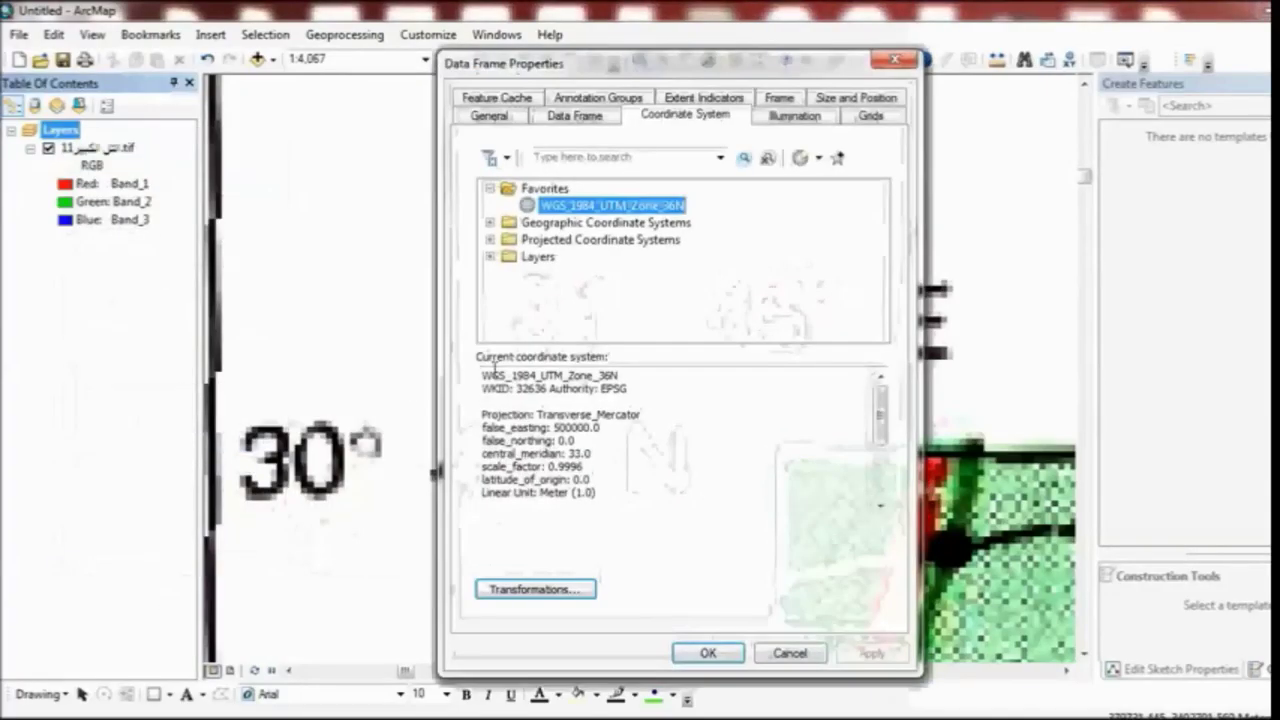
{"action": "left_click", "coordinate": [490, 115]}
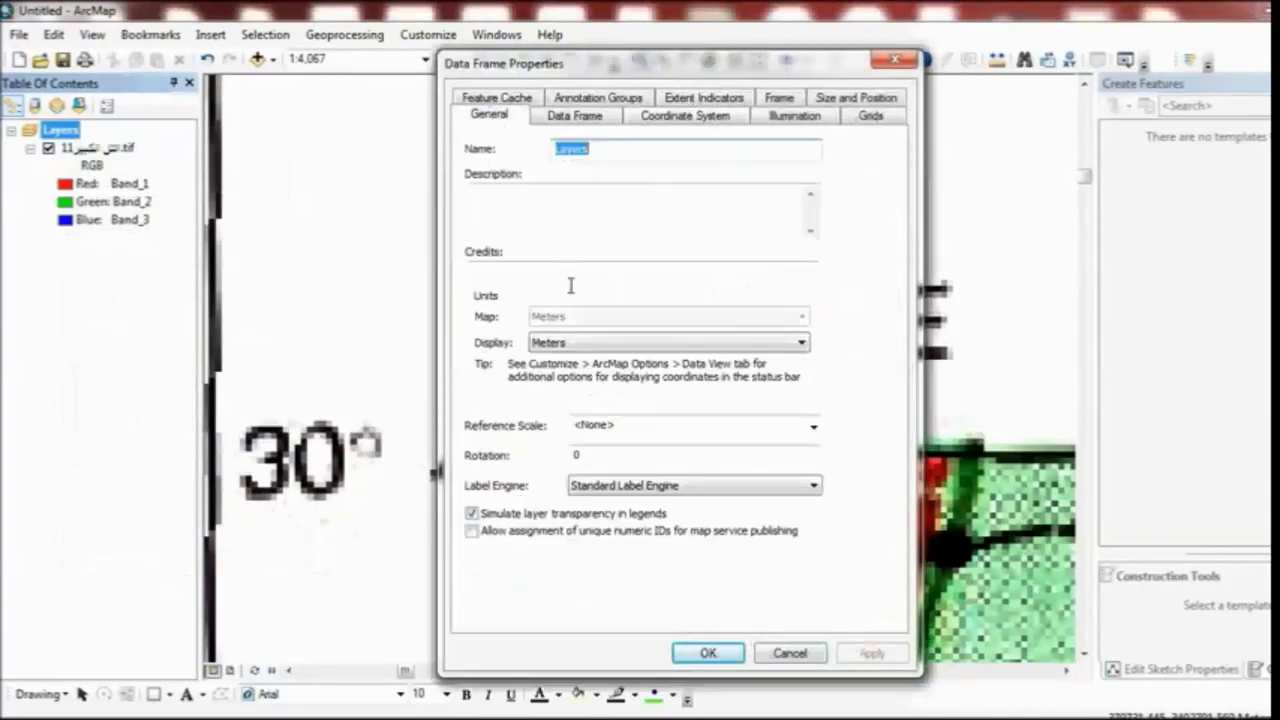
{"action": "left_click", "coordinate": [590, 342]}
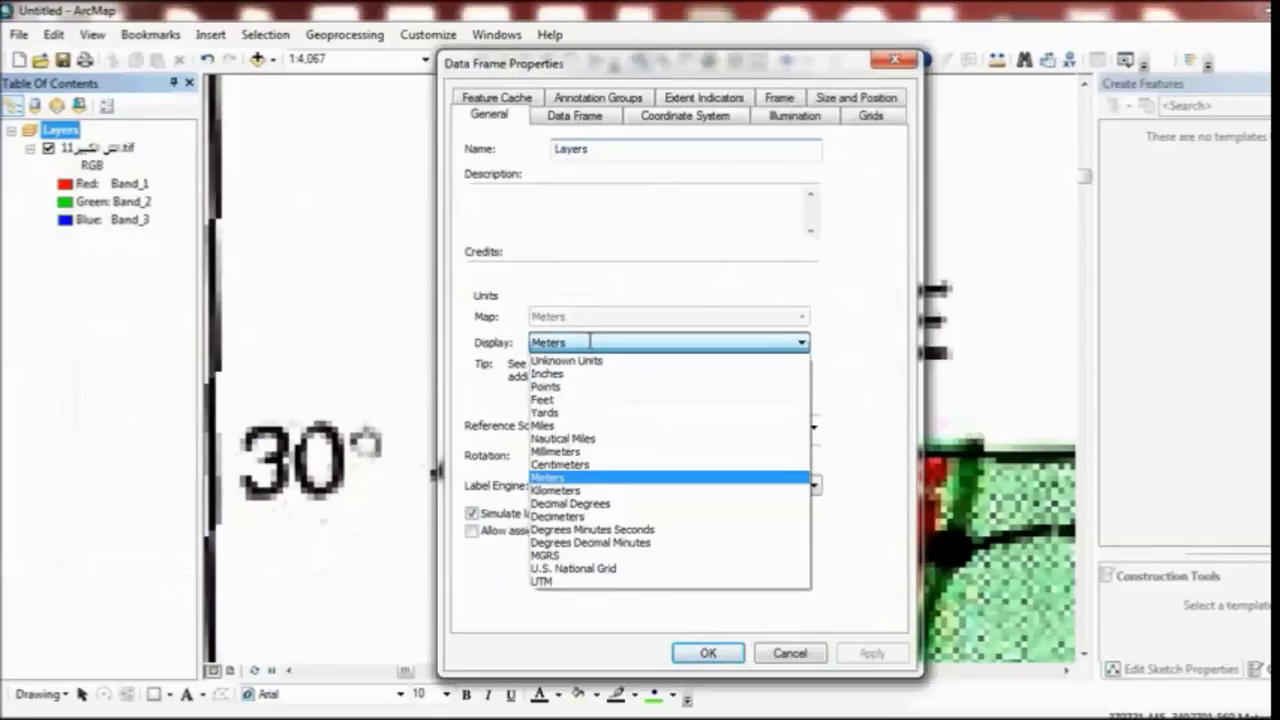
{"action": "left_click", "coordinate": [638, 529]}
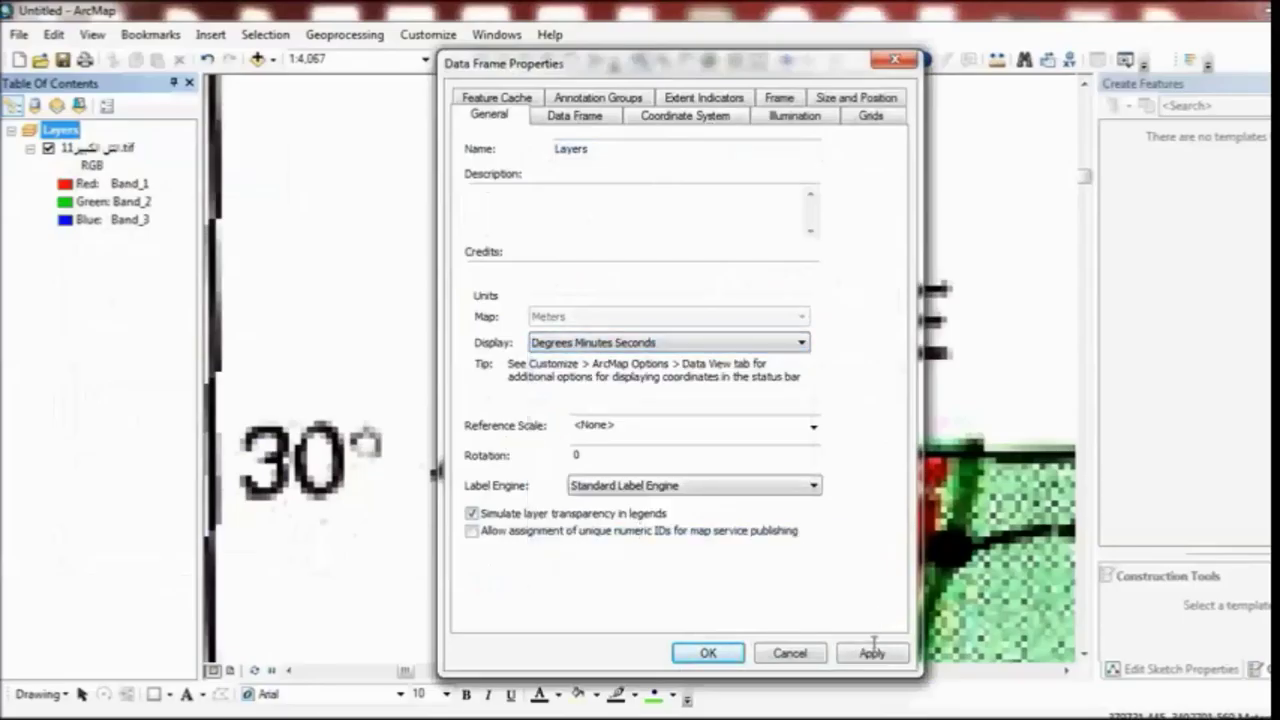
{"action": "left_click", "coordinate": [873, 652]}
{"action": "left_click", "coordinate": [712, 652]}
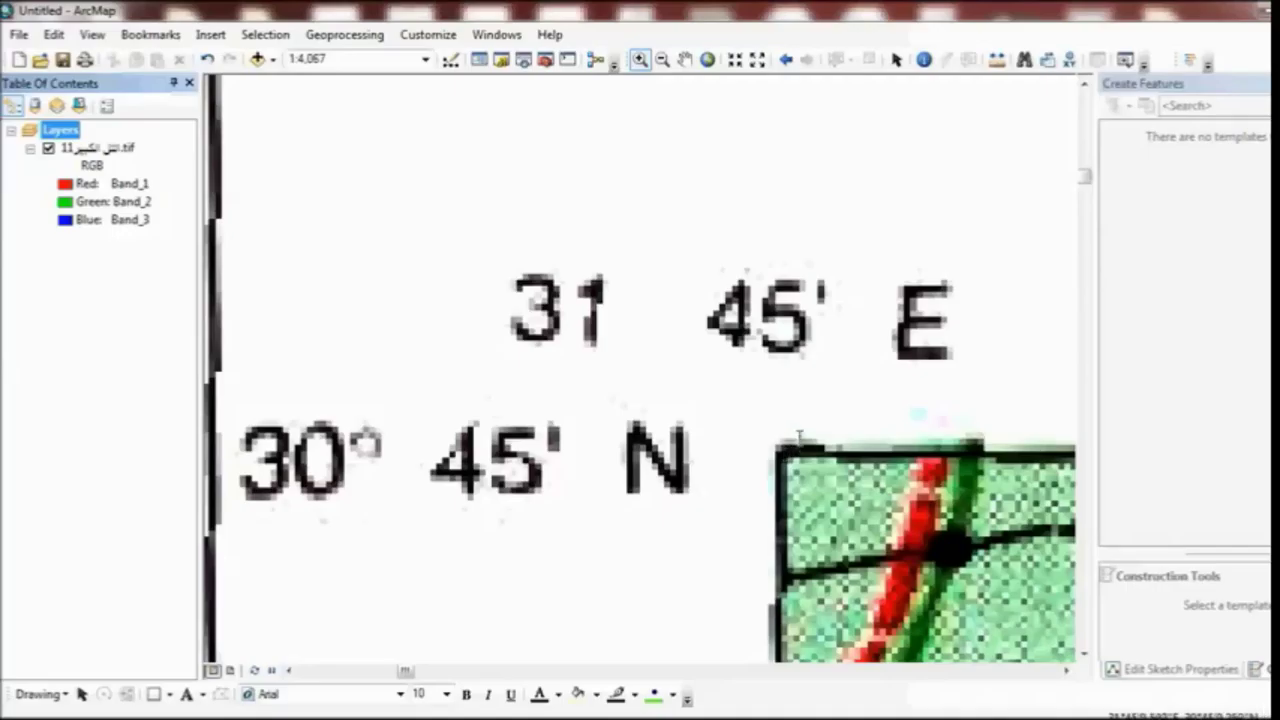
{"action": "left_click_drag", "start_coordinate": [800, 437], "coordinate": [760, 470]}
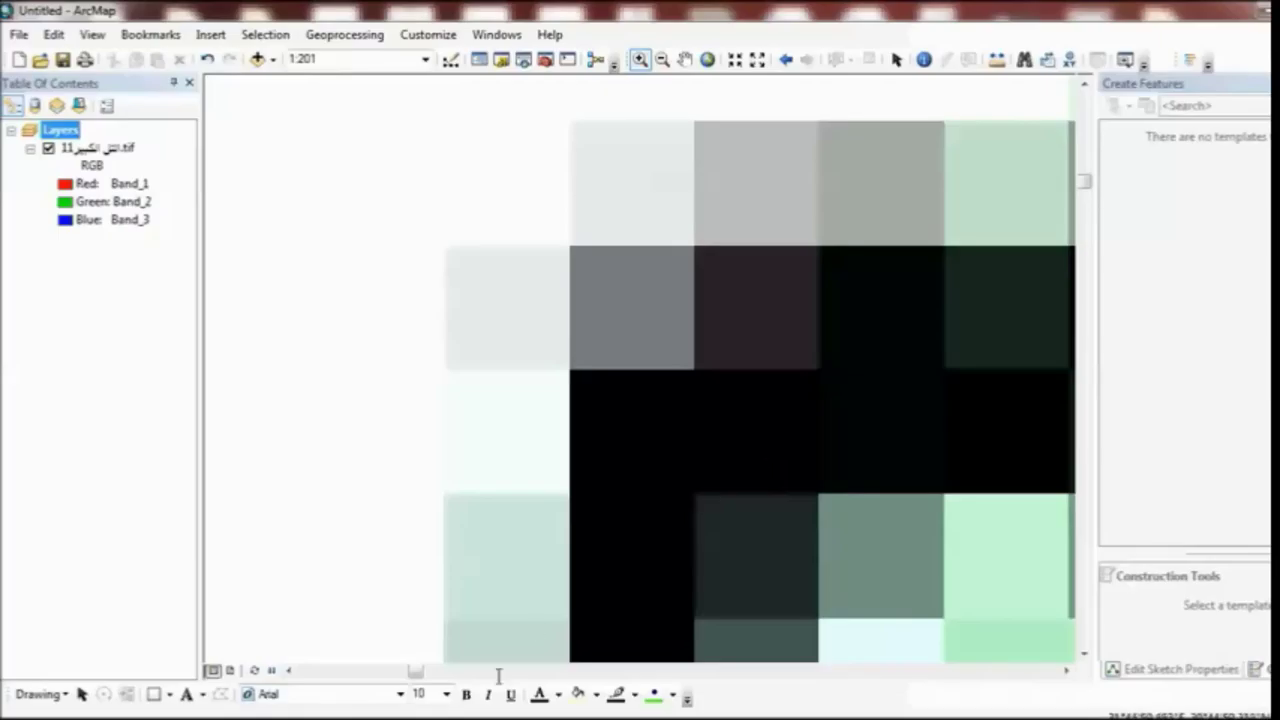
Step: Switch back to the georeferenced JPG's ArcMap session and cancel its pending Rectify dialog
{"action": "mouse_move", "coordinate": [490, 690]}
{"action": "left_click", "coordinate": [443, 681]}
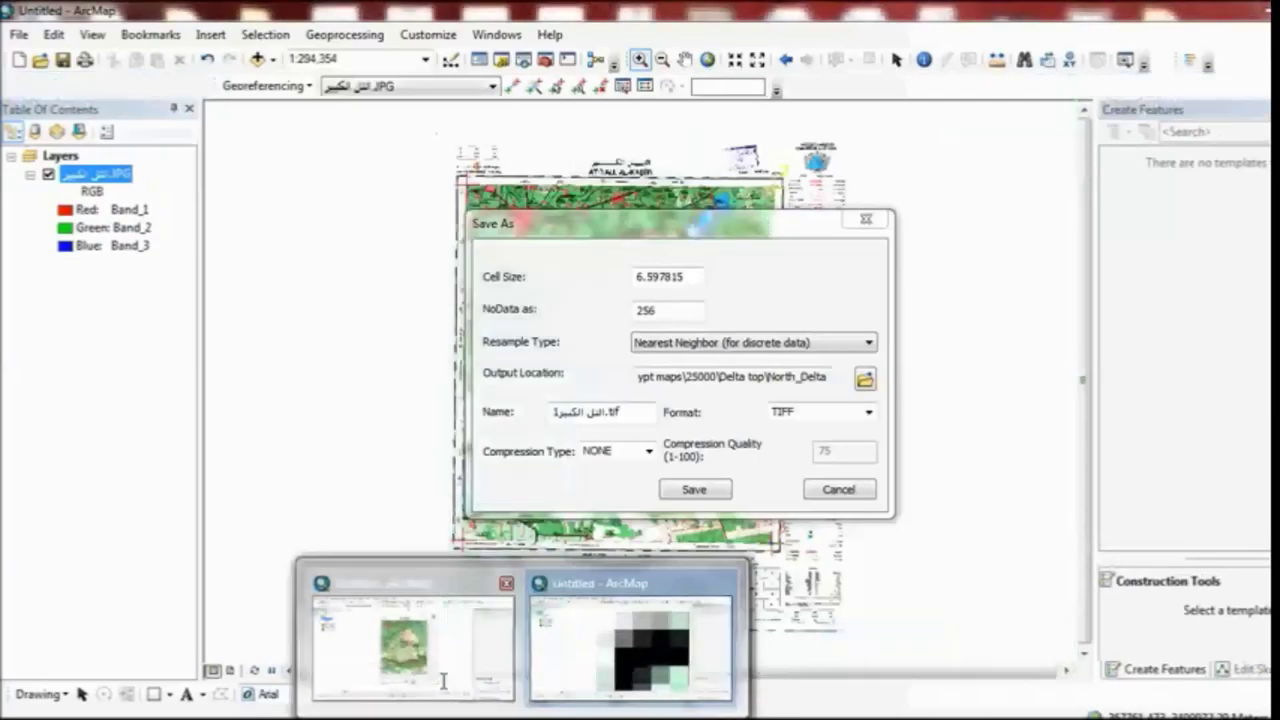
{"action": "left_click", "coordinate": [834, 486]}
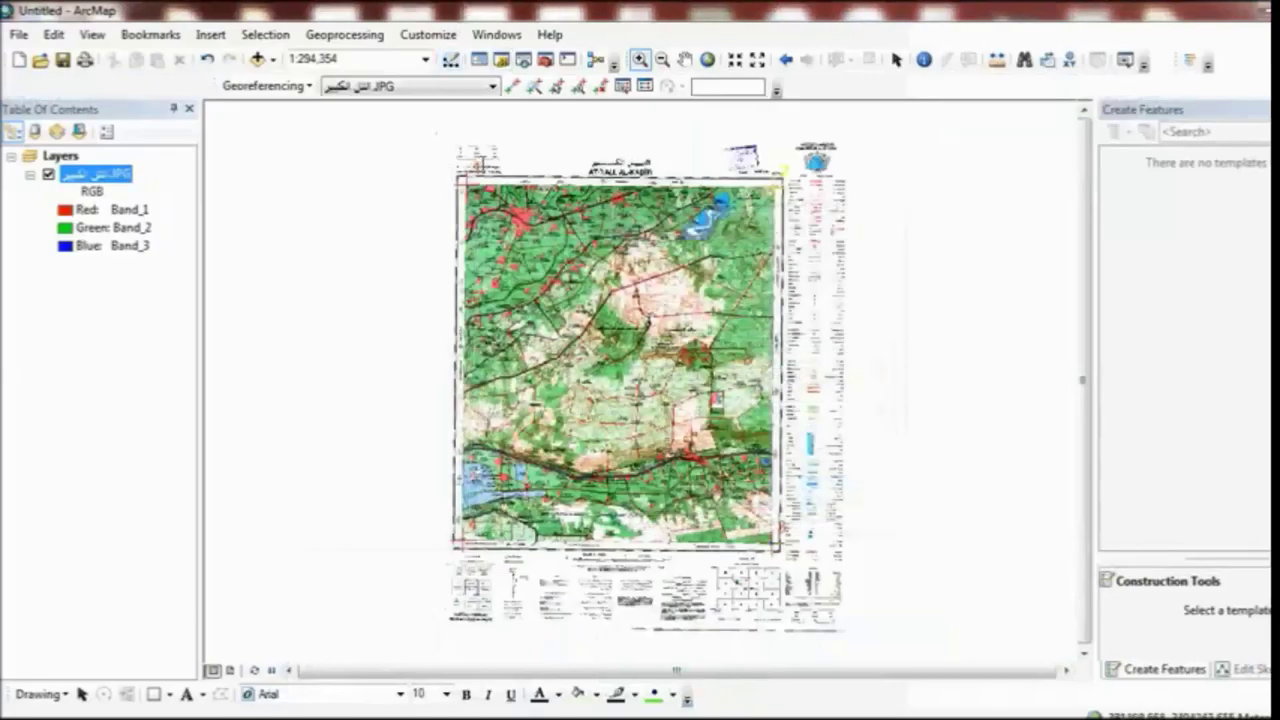
Step: Set the georeferenced JPG's data frame display units to Degrees Minutes Seconds to check its 31°45' E, 30°45' N corner
{"action": "left_click_drag", "start_coordinate": [478, 162], "coordinate": [450, 201]}
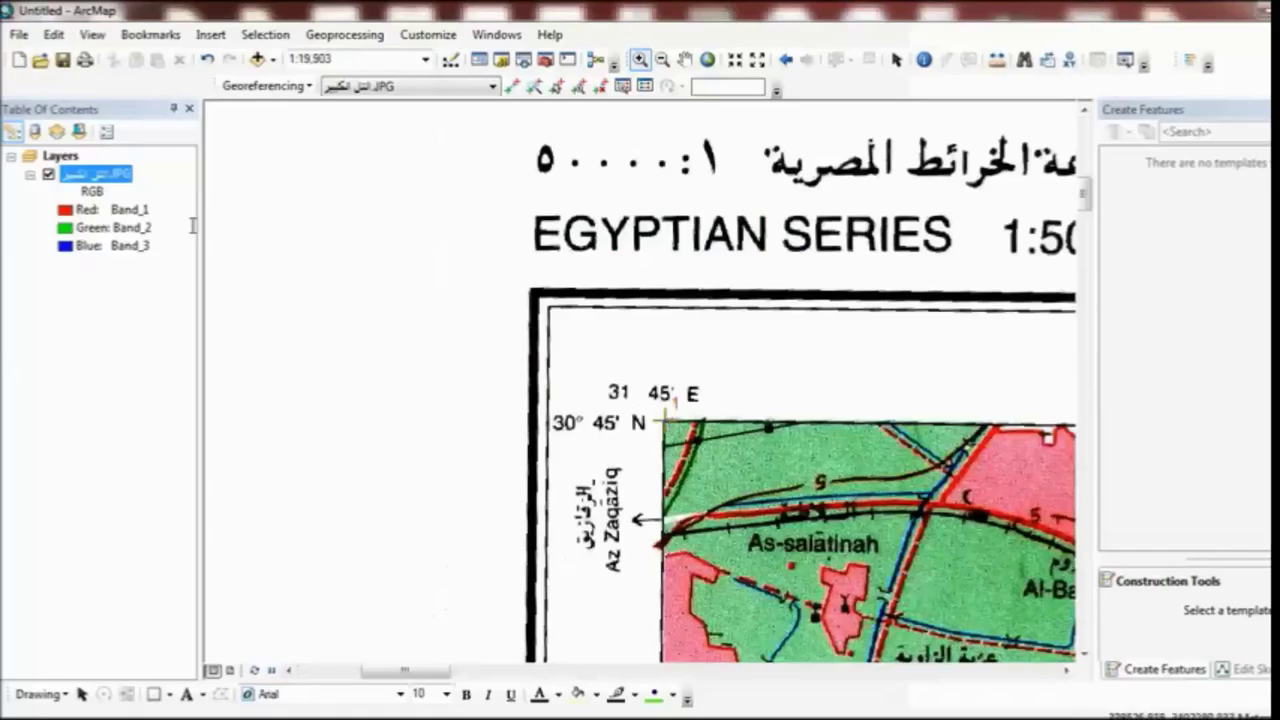
{"action": "left_click", "coordinate": [66, 156]}
{"action": "right_click", "coordinate": [64, 156]}
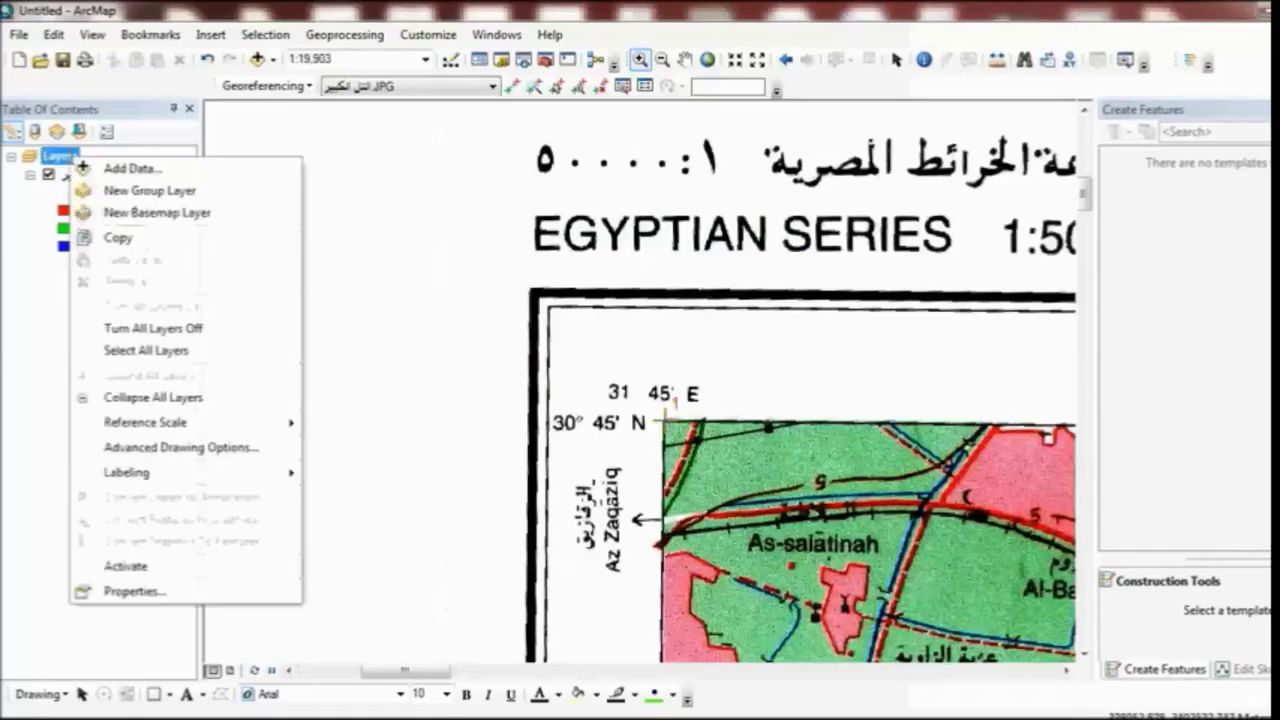
{"action": "left_click", "coordinate": [237, 587]}
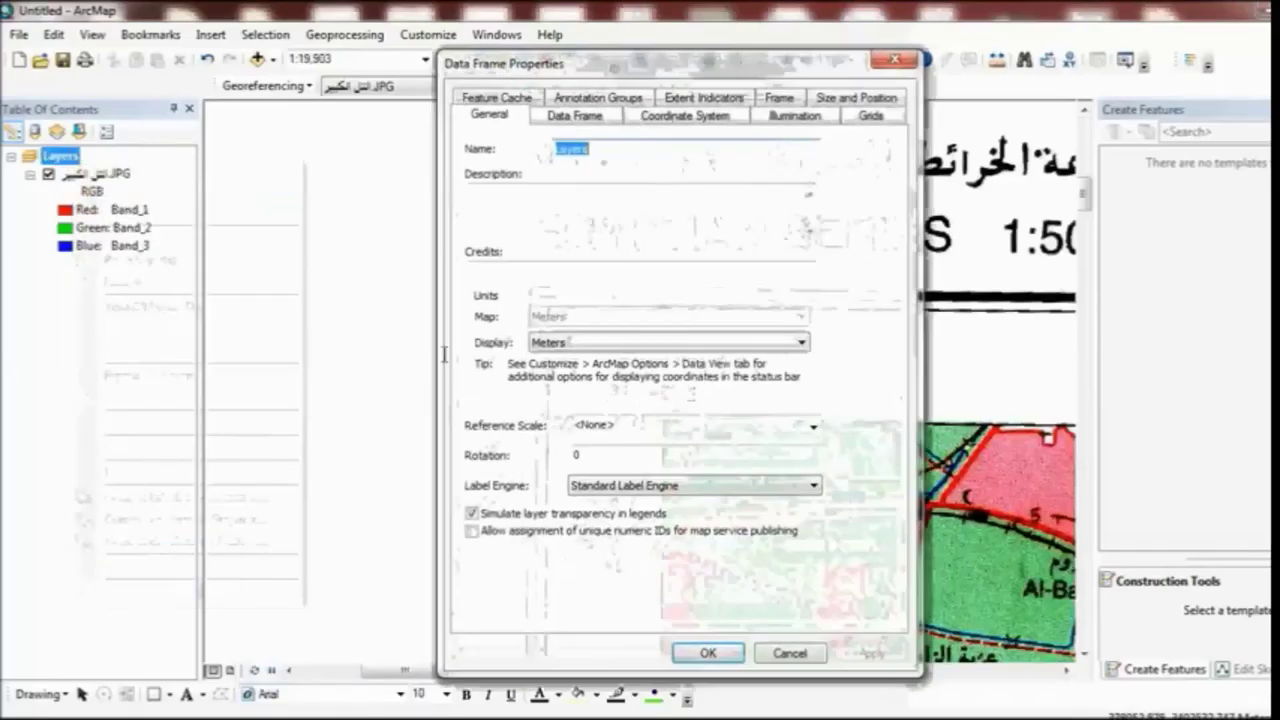
{"action": "left_click", "coordinate": [550, 343]}
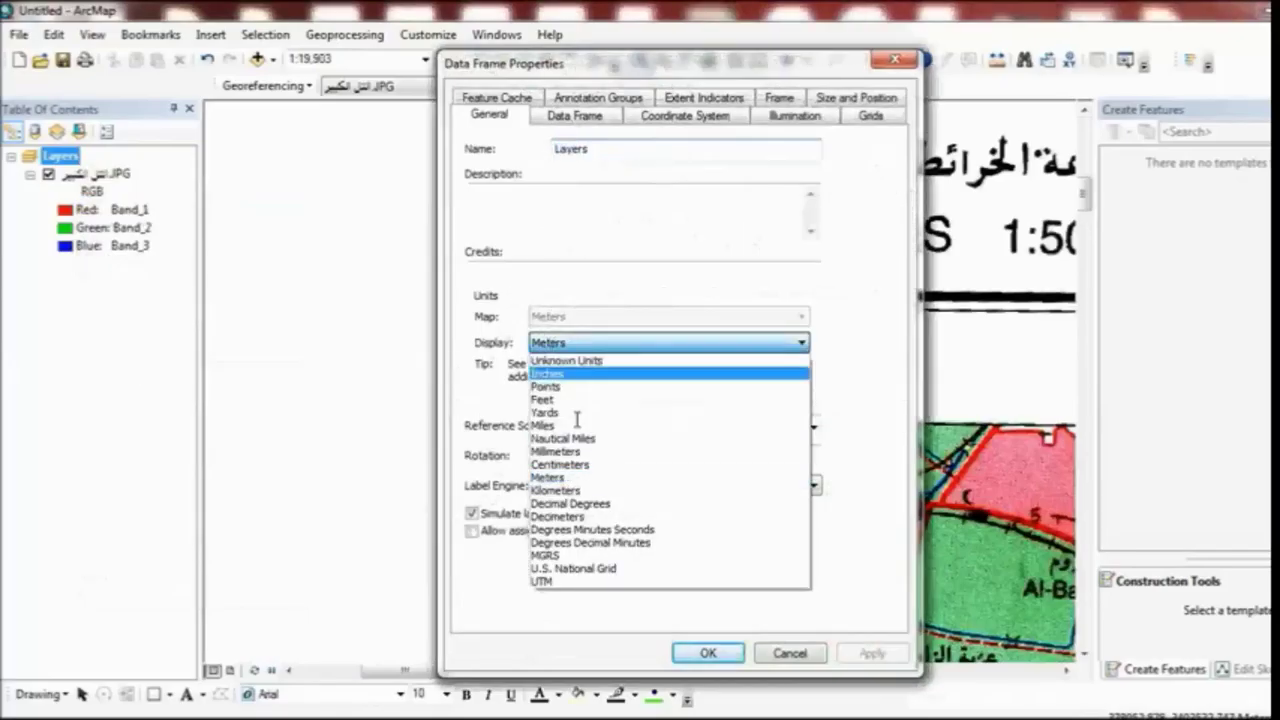
{"action": "left_click", "coordinate": [605, 529]}
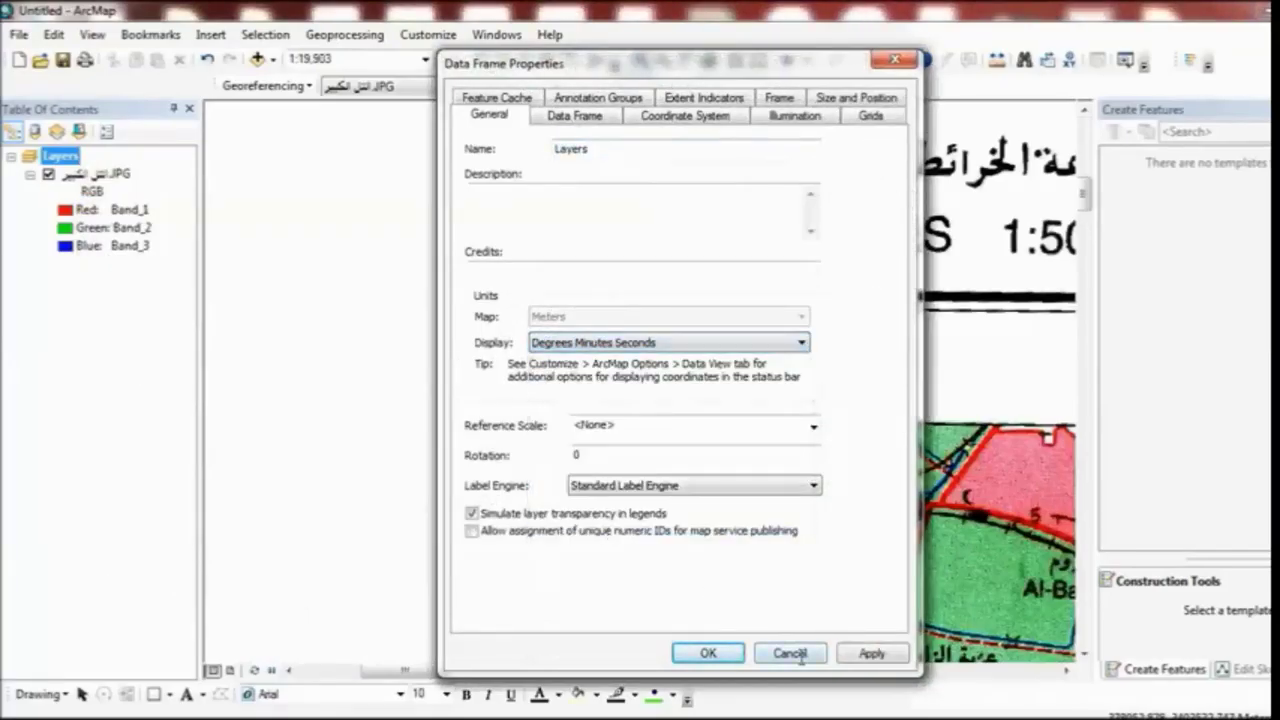
{"action": "left_click", "coordinate": [858, 650]}
{"action": "left_click", "coordinate": [708, 653]}
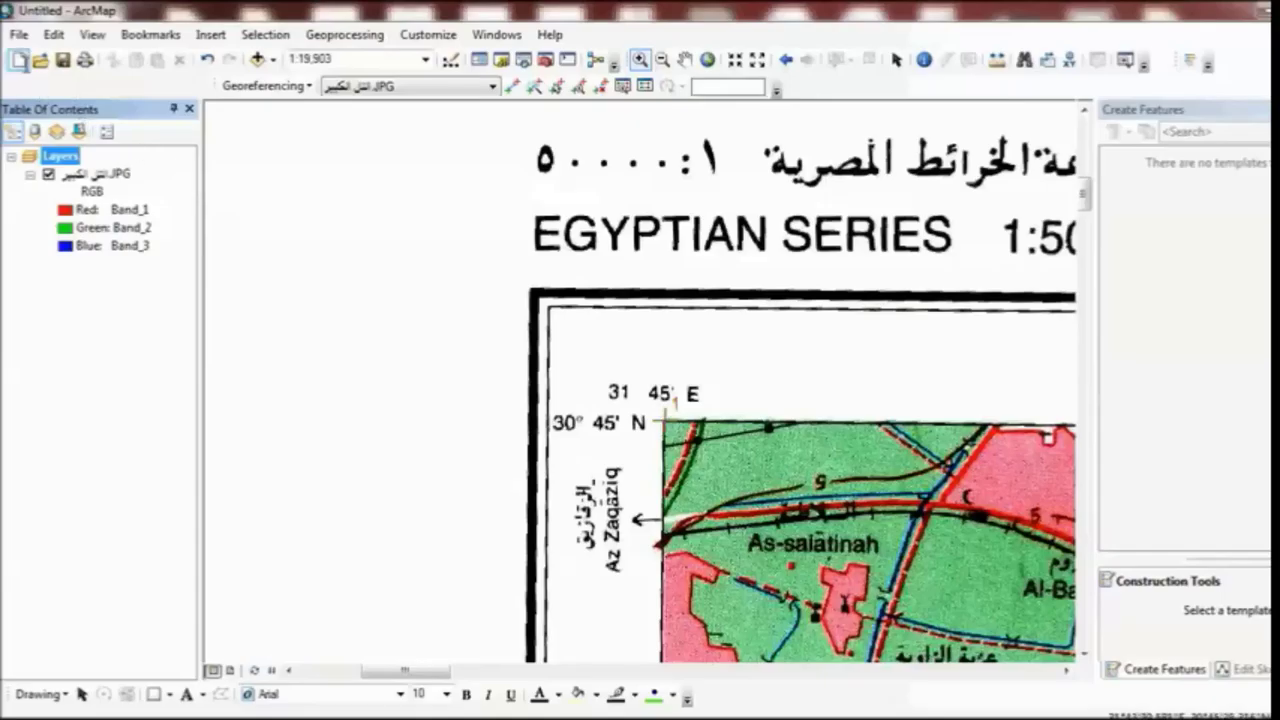
Step: Start a new blank map from the Blank Map template without saving changes to the georeferencing document
{"action": "left_click", "coordinate": [18, 60]}
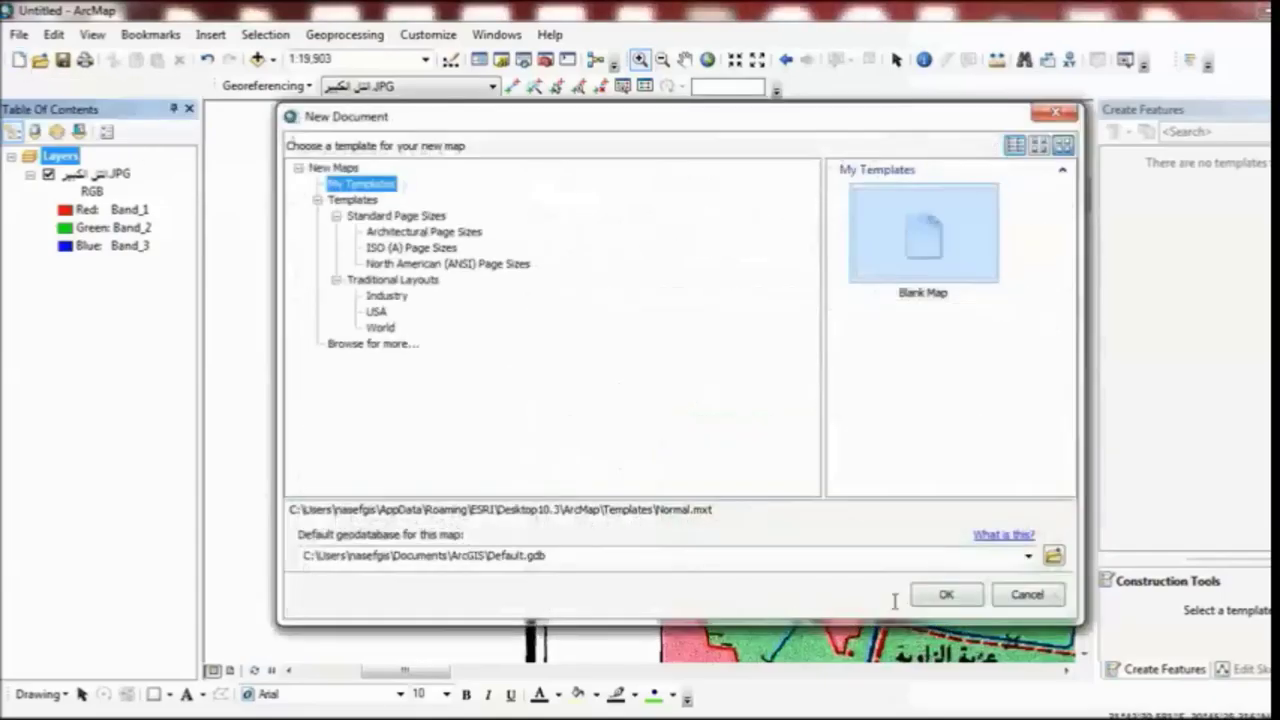
{"action": "left_click", "coordinate": [928, 594]}
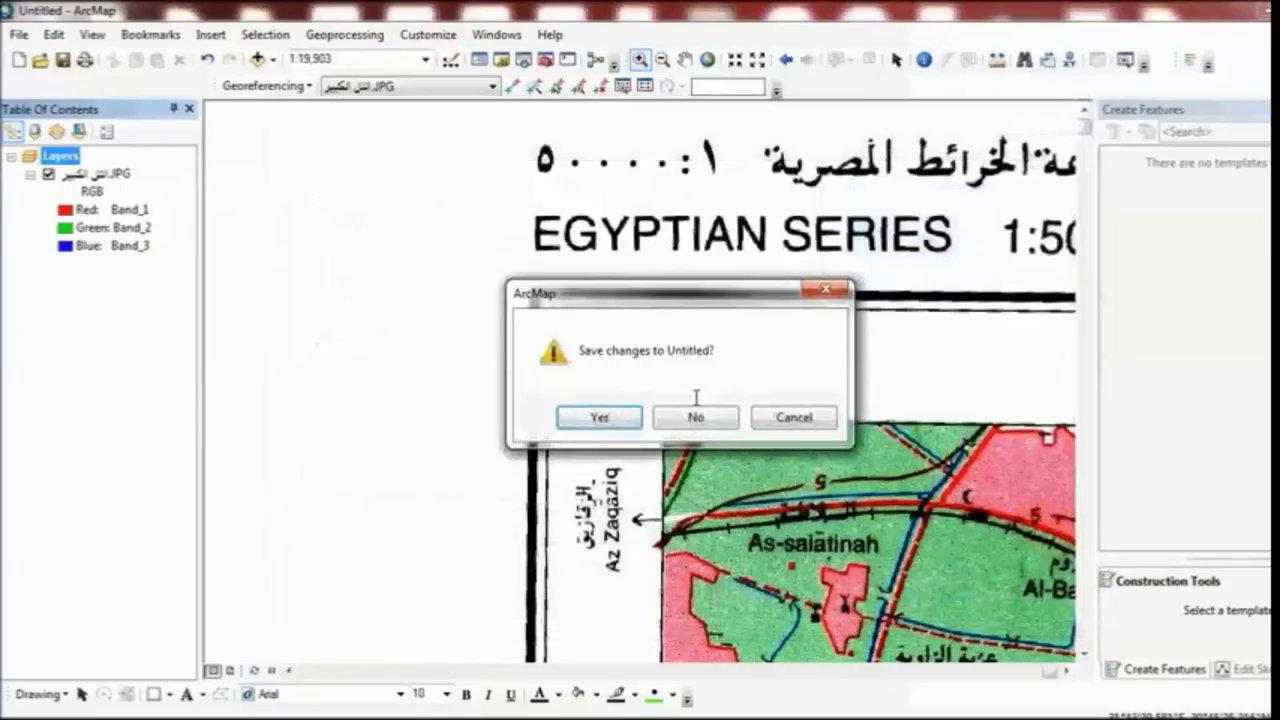
{"action": "left_click", "coordinate": [697, 416]}
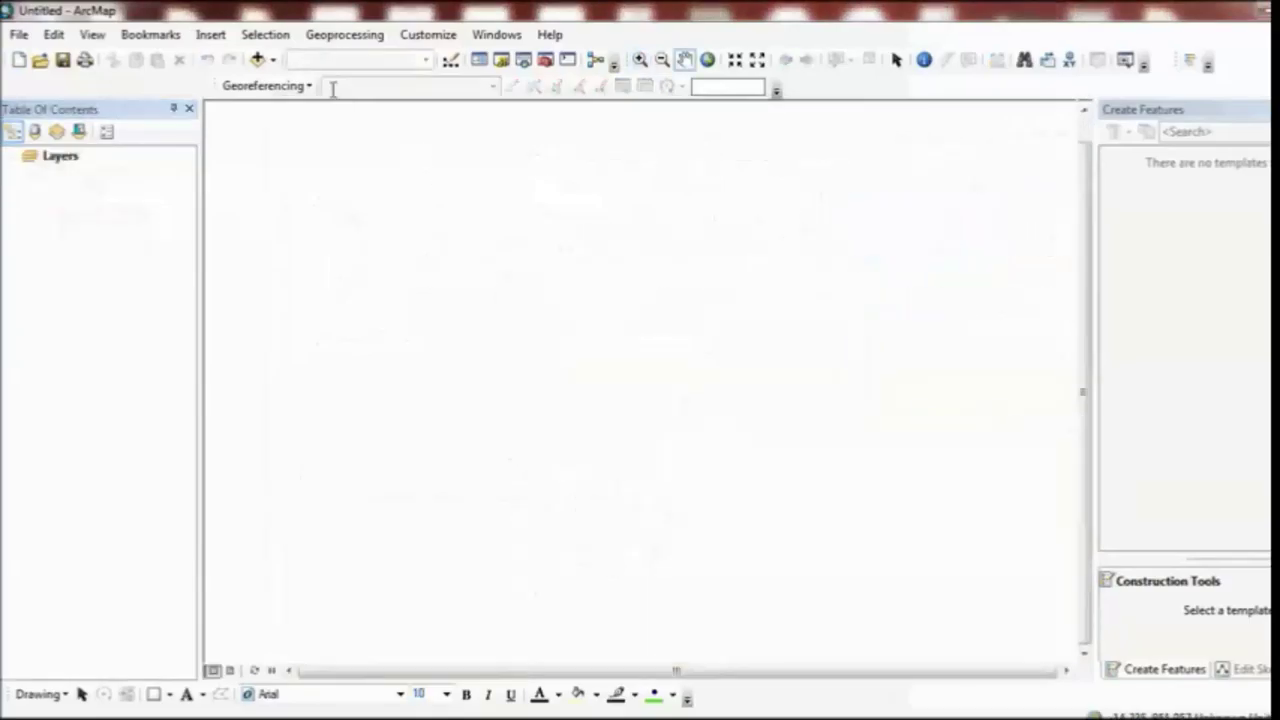
Step: Add the scanned map التل الكبير.JPG from the وجه بحرى folder under Egypt maps\Finland and USA, accepting its unknown spatial reference
{"action": "left_click", "coordinate": [260, 61]}
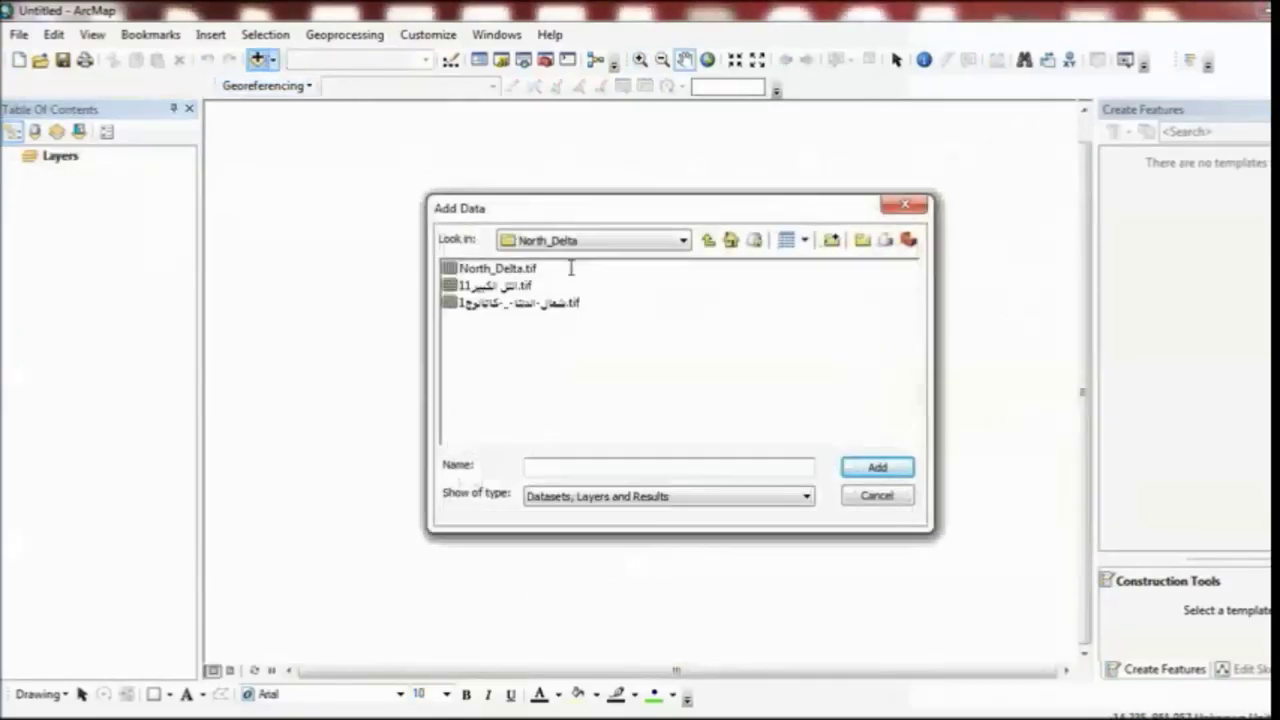
{"action": "left_click", "coordinate": [708, 240]}
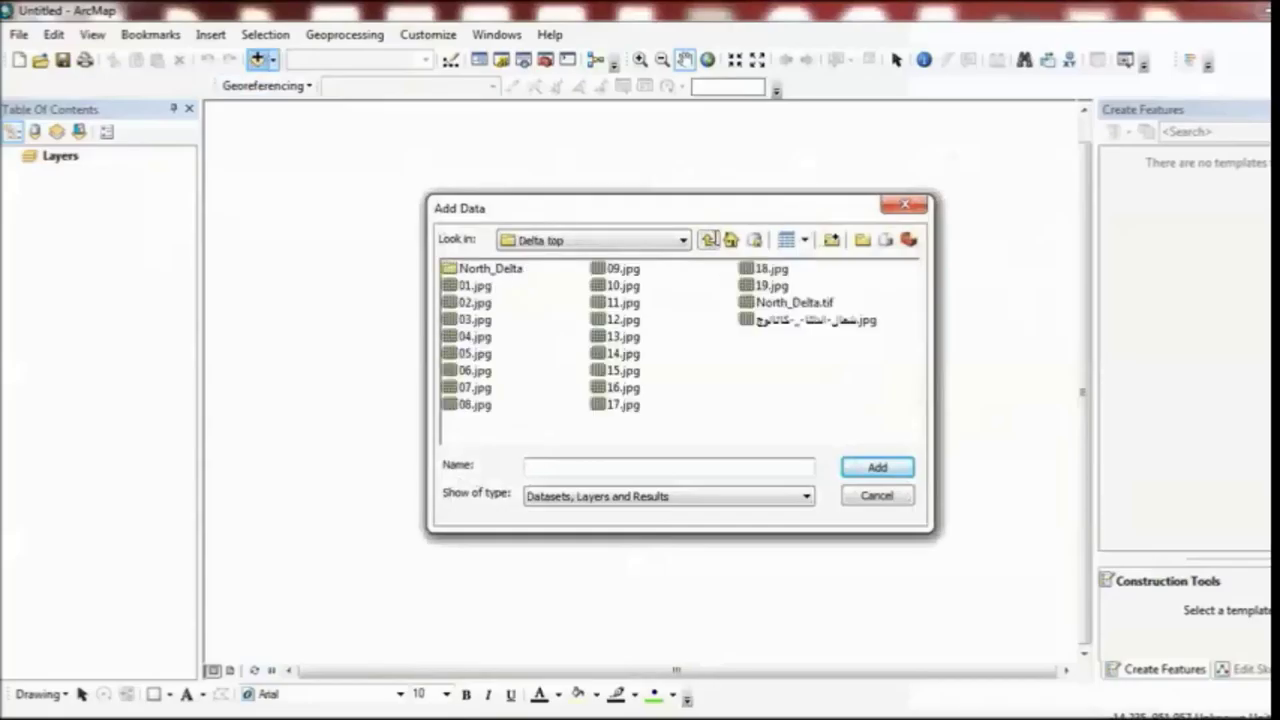
{"action": "left_click", "coordinate": [708, 240]}
{"action": "left_click", "coordinate": [708, 240]}
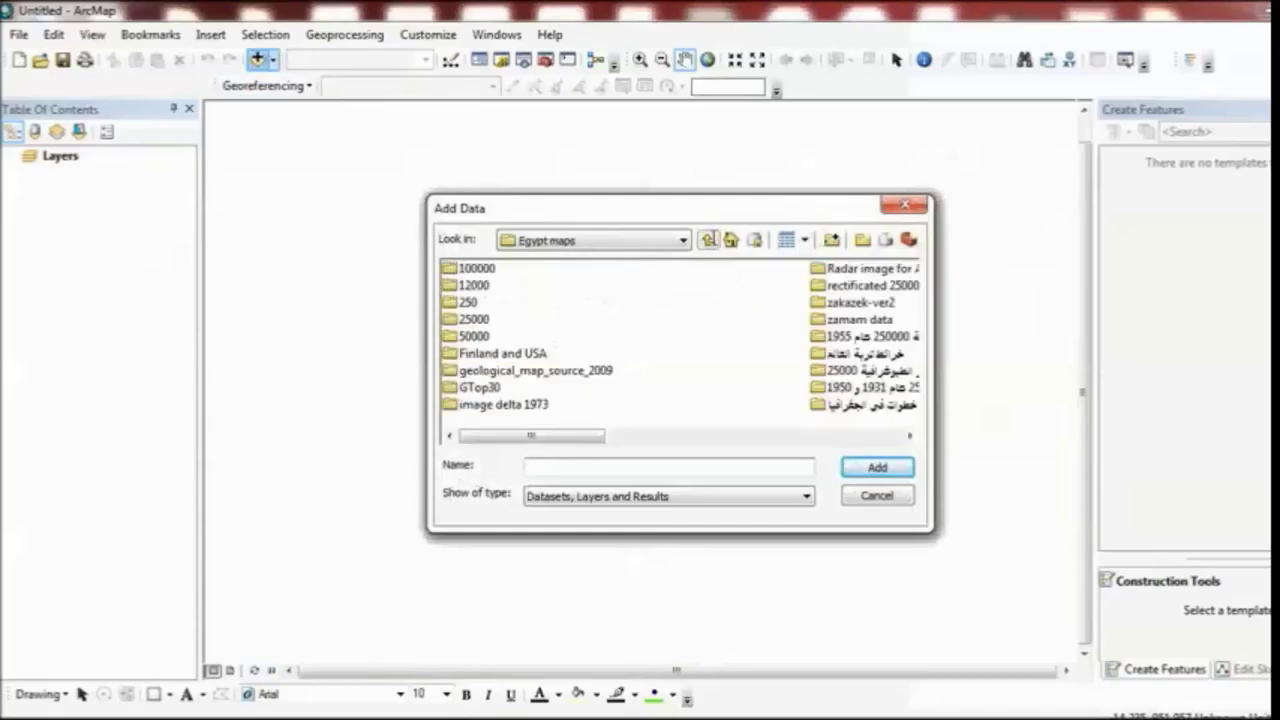
{"action": "double_click", "coordinate": [537, 352]}
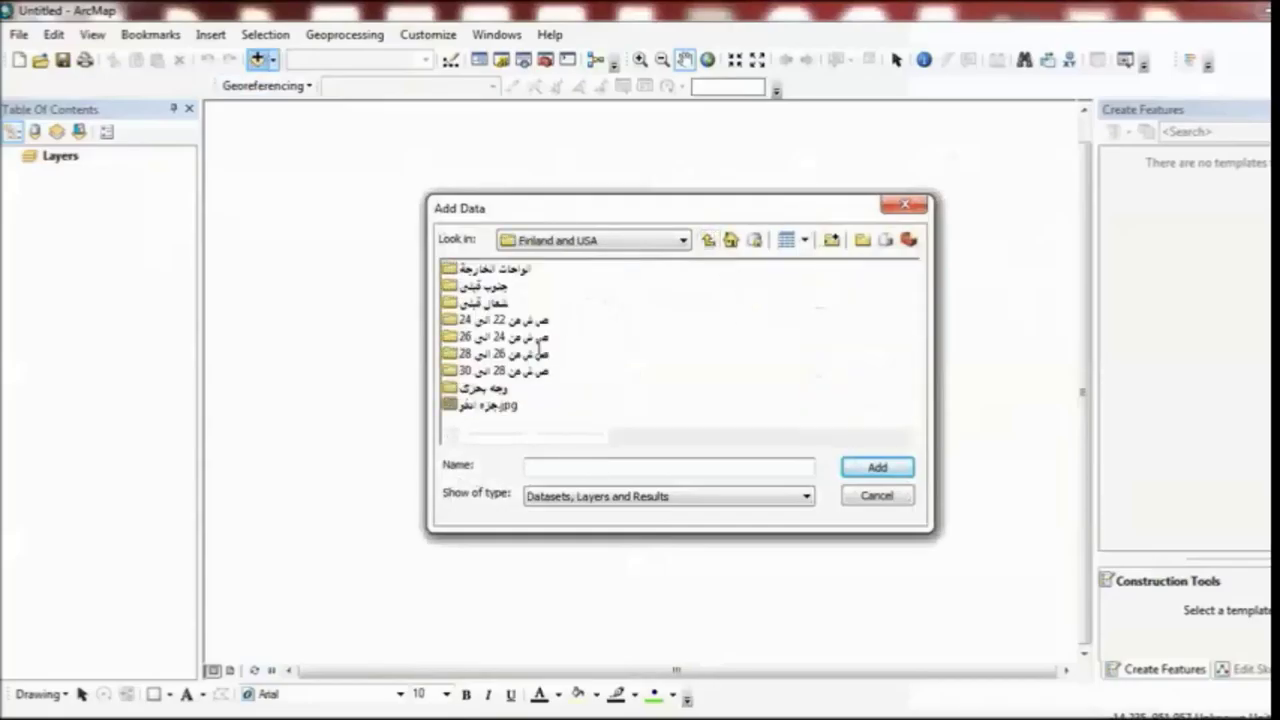
{"action": "double_click", "coordinate": [495, 388]}
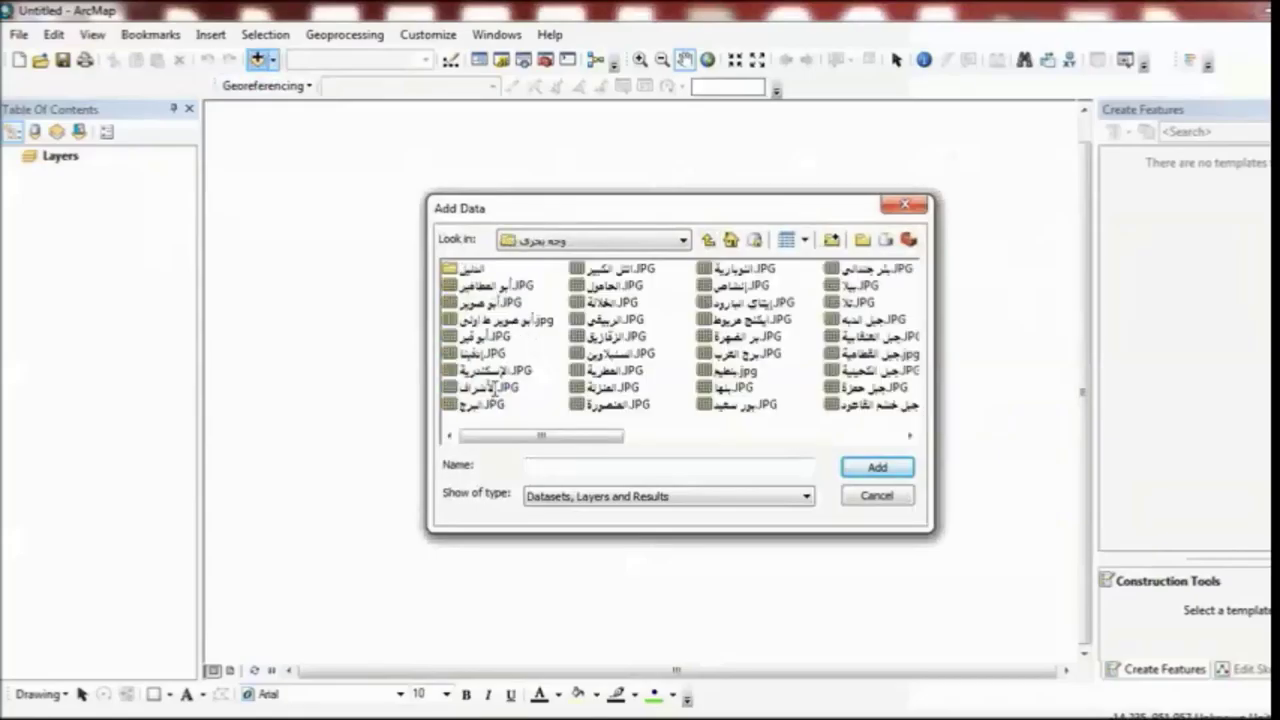
{"action": "left_click", "coordinate": [600, 268]}
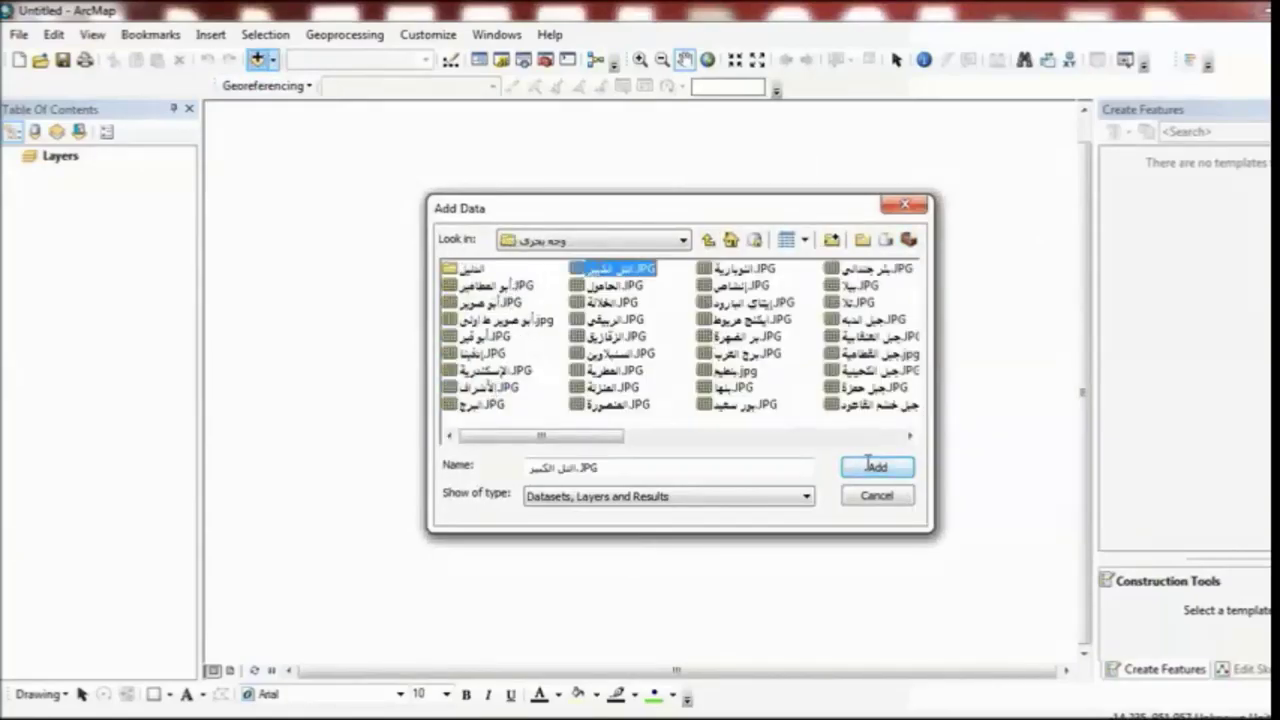
{"action": "left_click", "coordinate": [862, 464]}
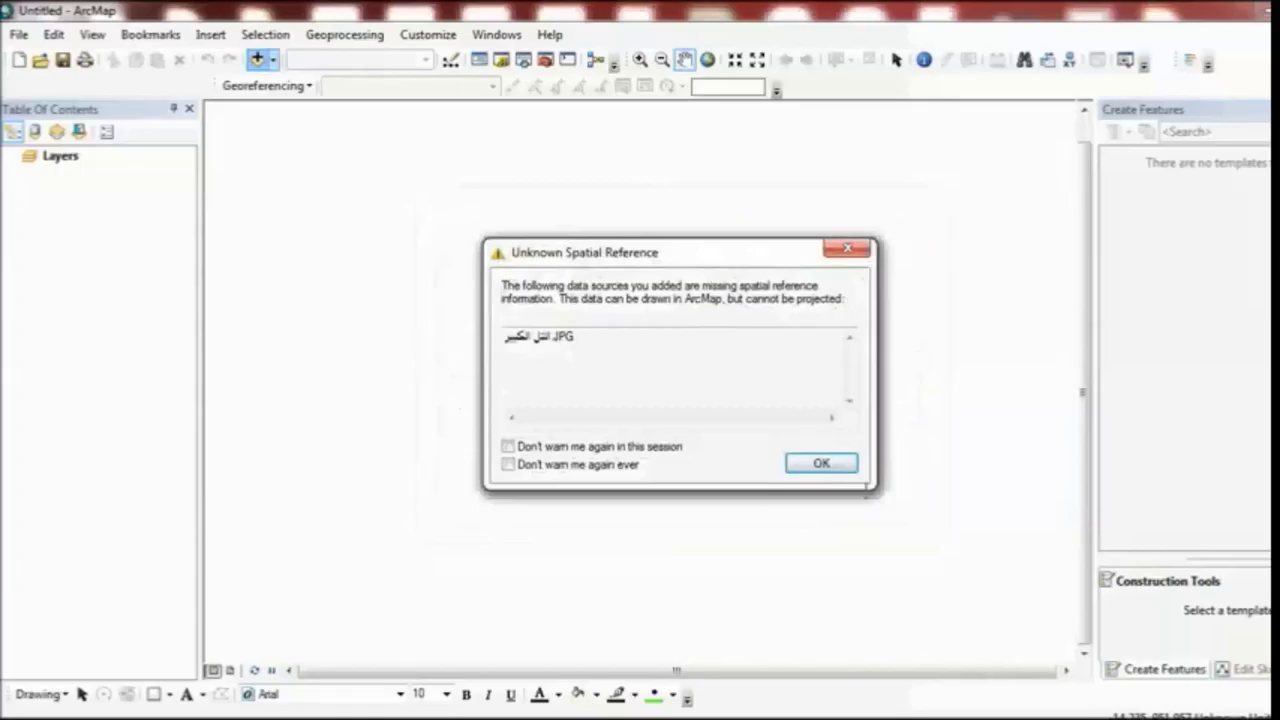
{"action": "left_click", "coordinate": [835, 464]}
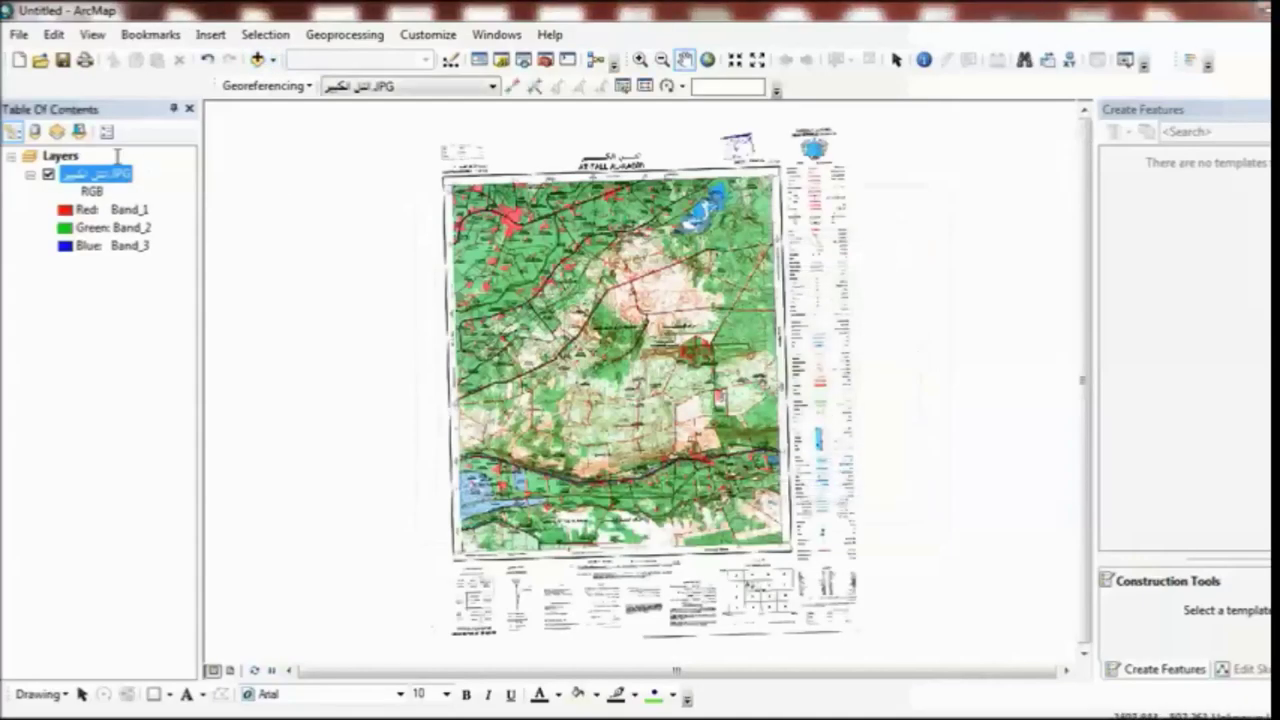
Step: Set the Layers data frame's map units to Meters and its display units to Degrees Minutes Seconds
{"action": "left_click", "coordinate": [74, 157]}
{"action": "right_click", "coordinate": [74, 157]}
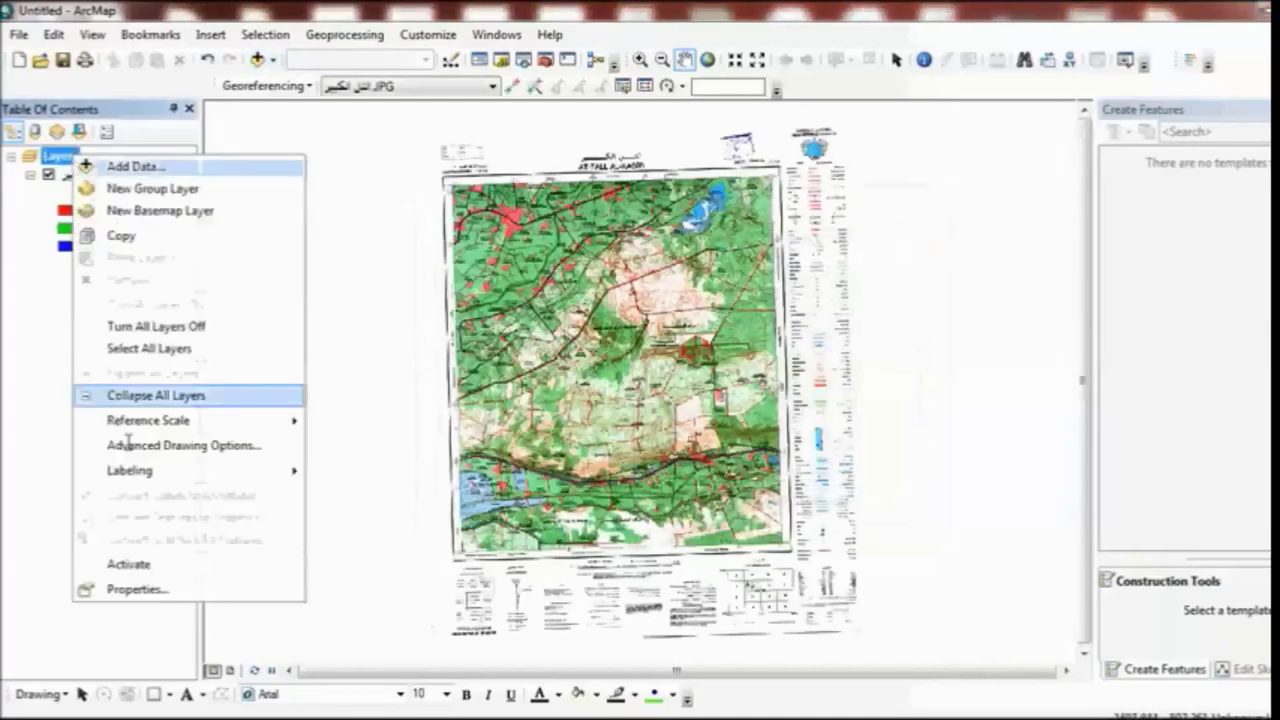
{"action": "left_click", "coordinate": [180, 588]}
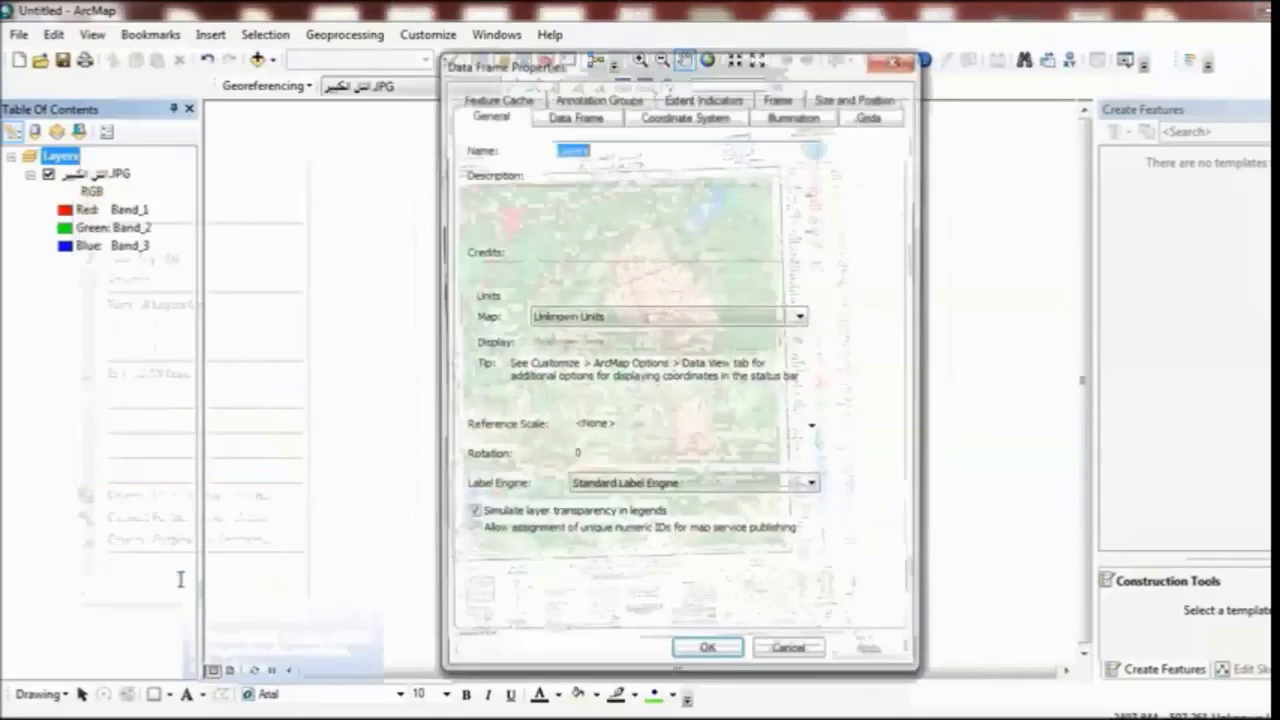
{"action": "left_click", "coordinate": [580, 318]}
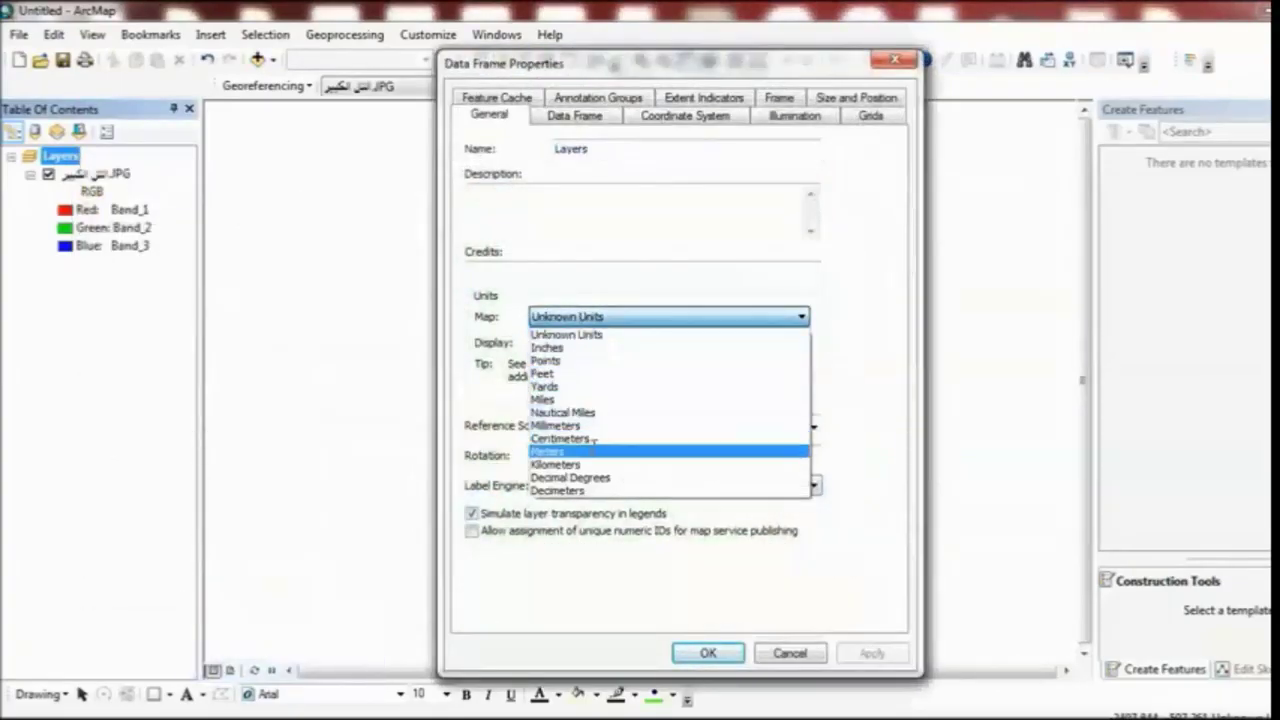
{"action": "left_click", "coordinate": [590, 451]}
{"action": "left_click", "coordinate": [588, 343]}
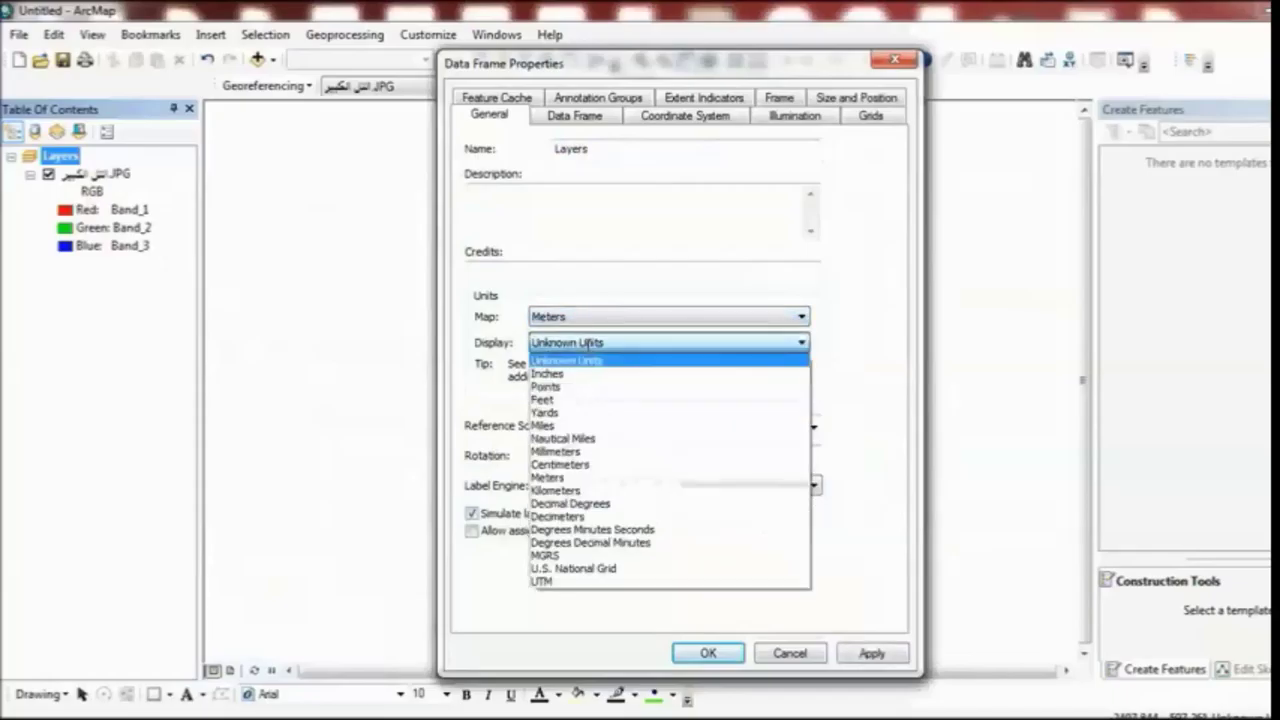
{"action": "left_click", "coordinate": [607, 524]}
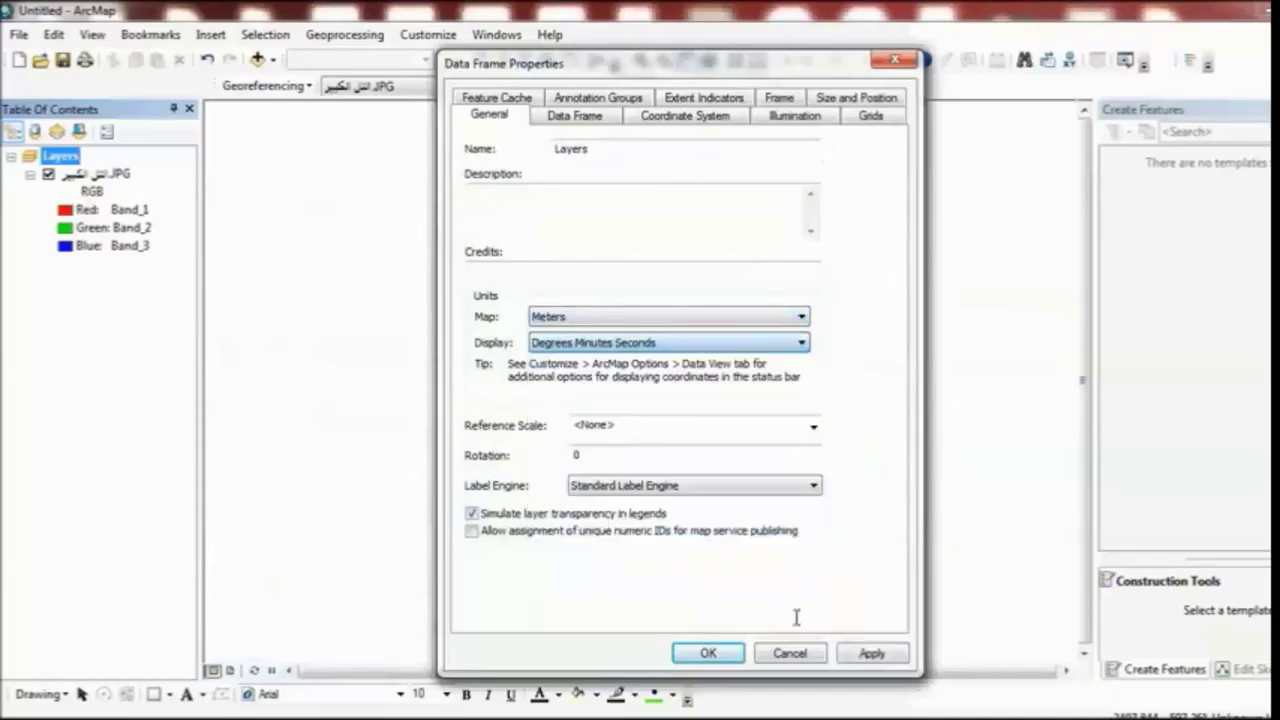
{"action": "left_click", "coordinate": [871, 650]}
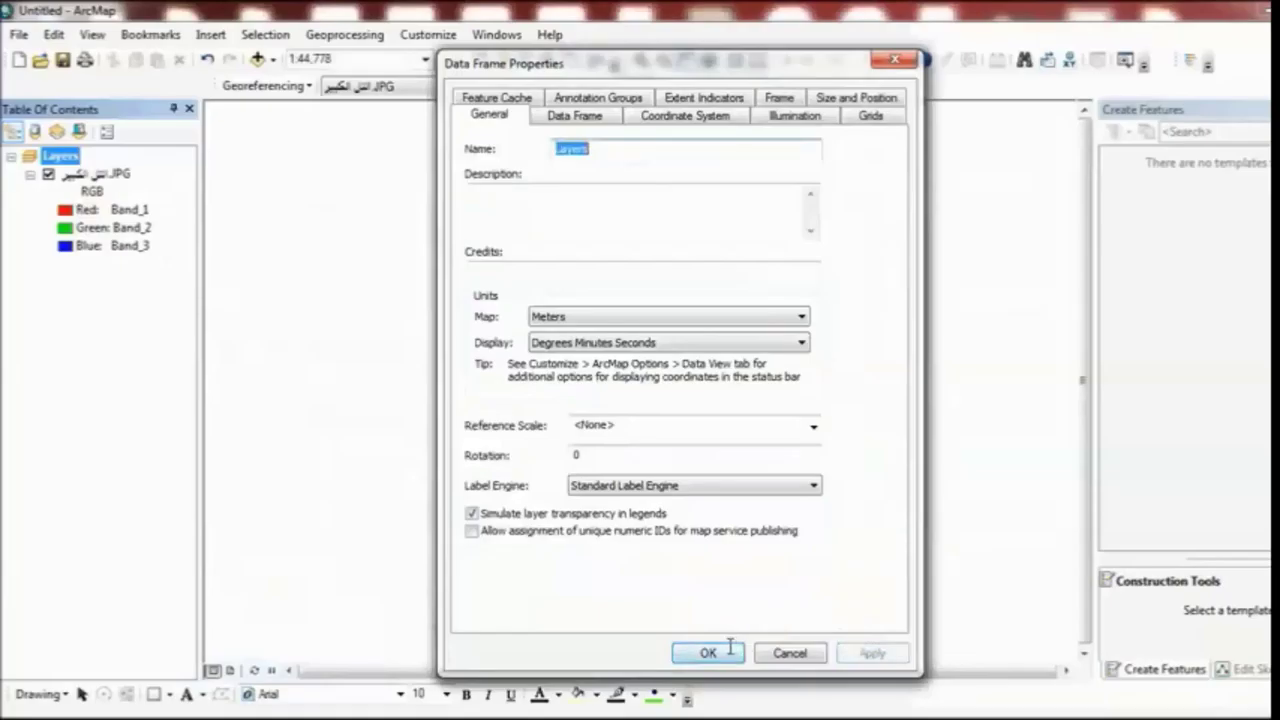
{"action": "left_click", "coordinate": [730, 650]}
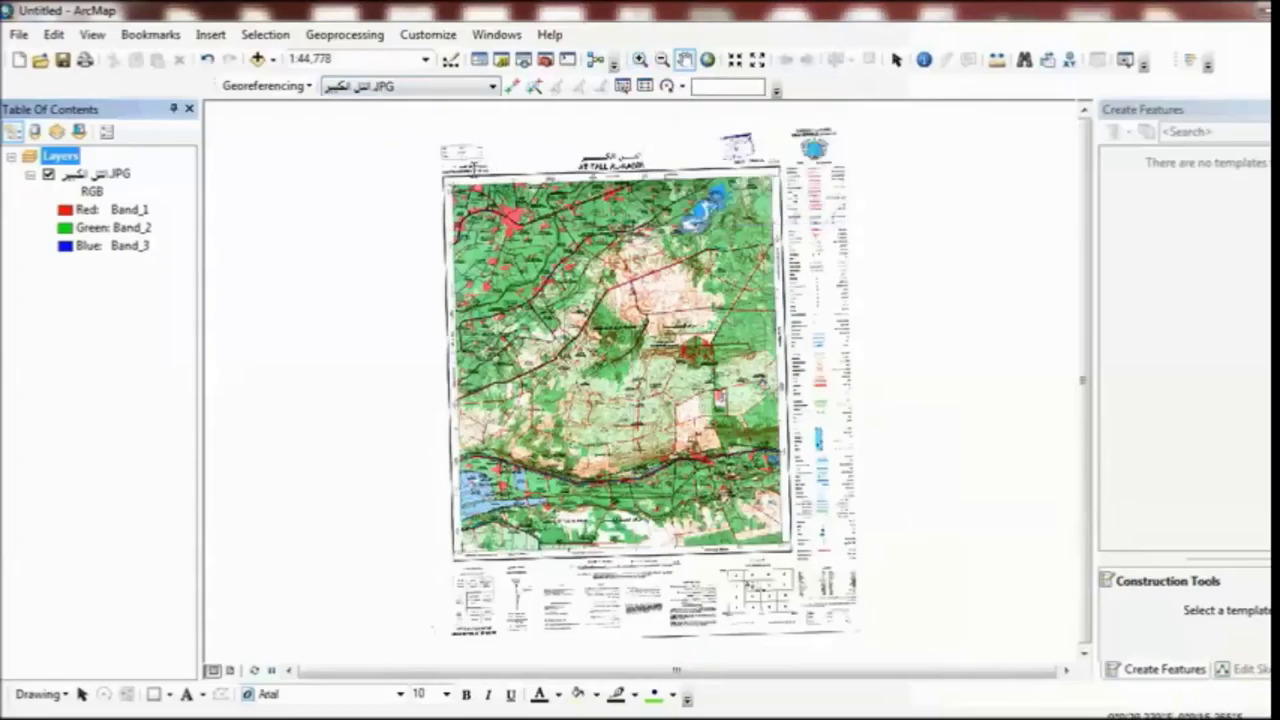
{"action": "left_click", "coordinate": [640, 59]}
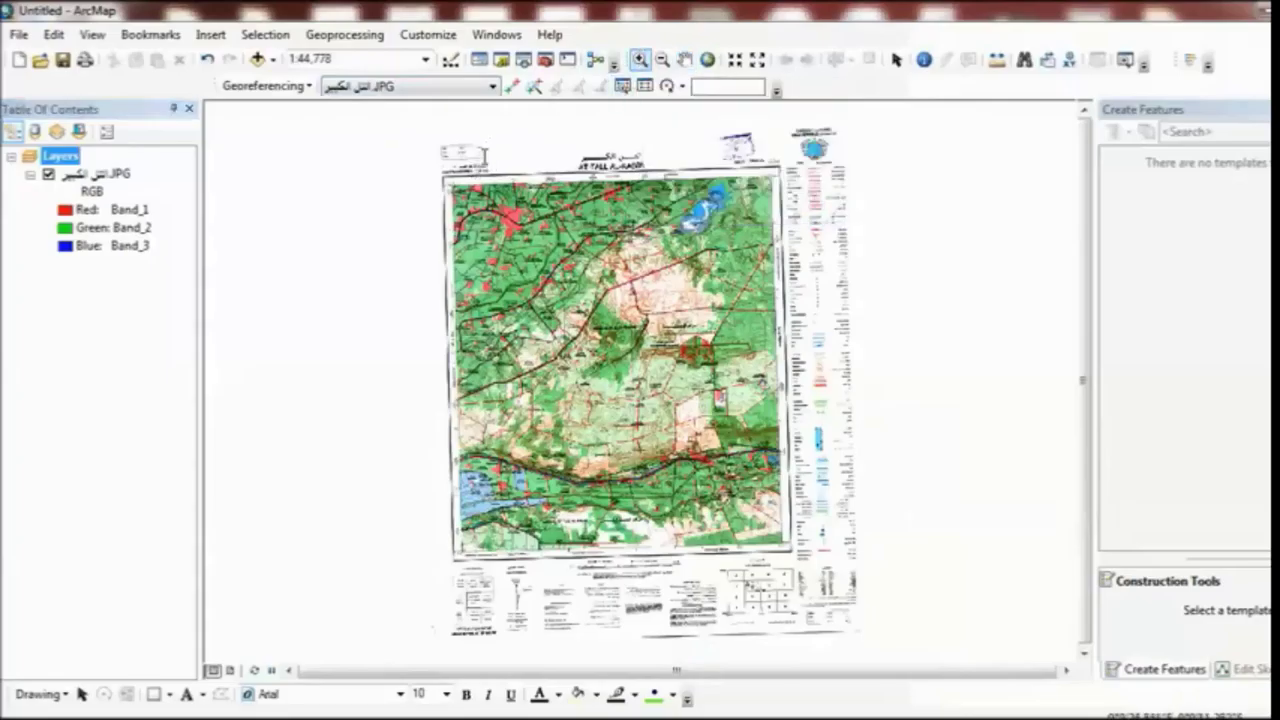
{"action": "left_click_drag", "start_coordinate": [438, 174], "coordinate": [464, 194]}
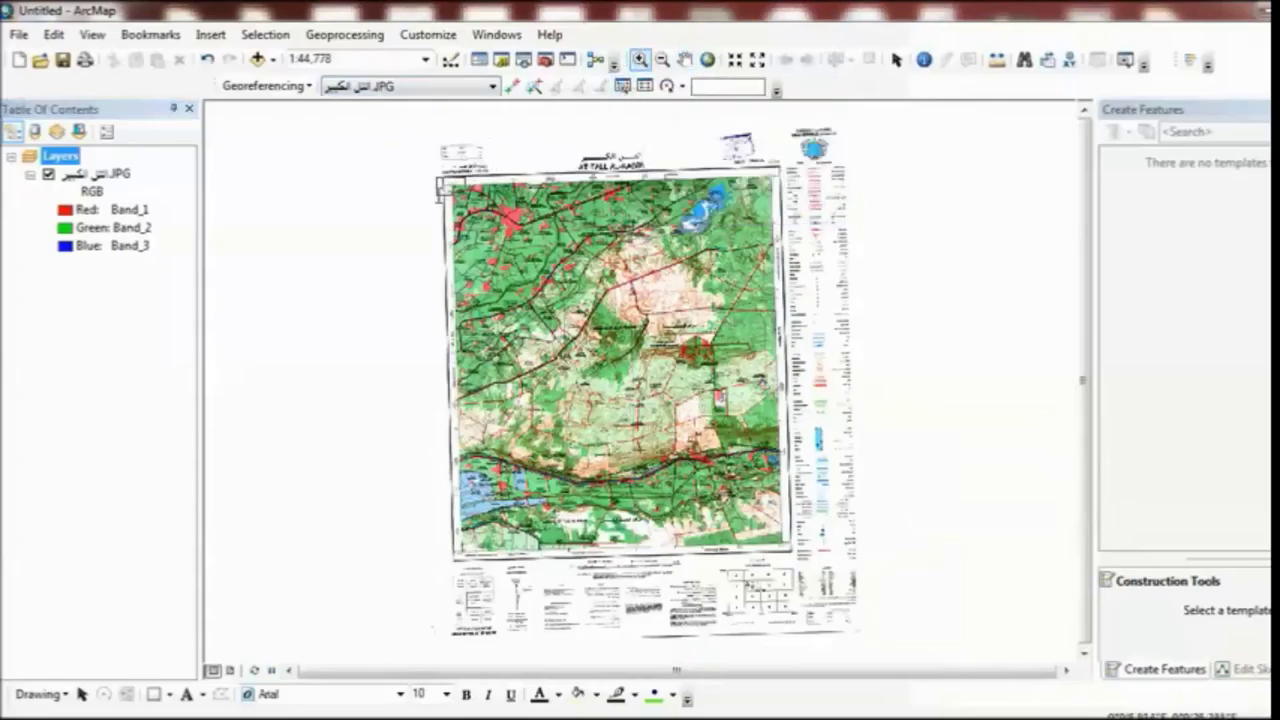
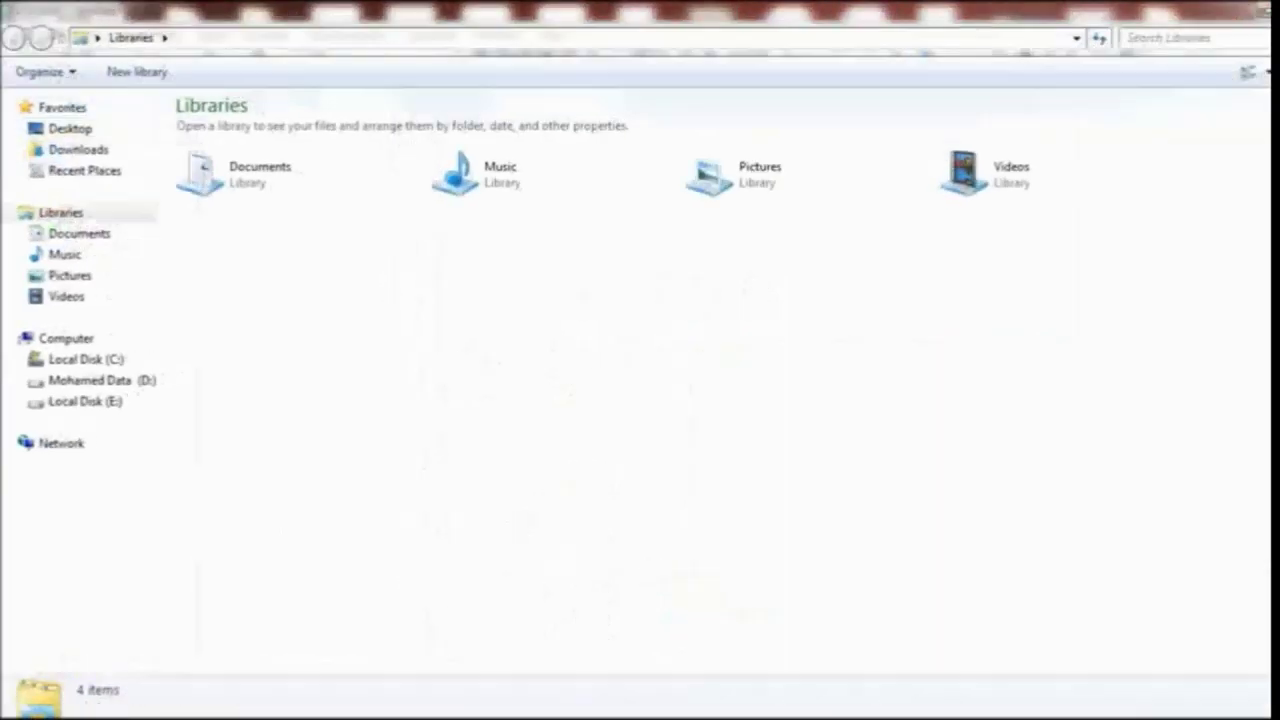
Step: In Windows Explorer, browse drive D to the GEOCALC folder inside org\ArcGIS and launch its setup program
{"action": "left_click", "coordinate": [145, 380]}
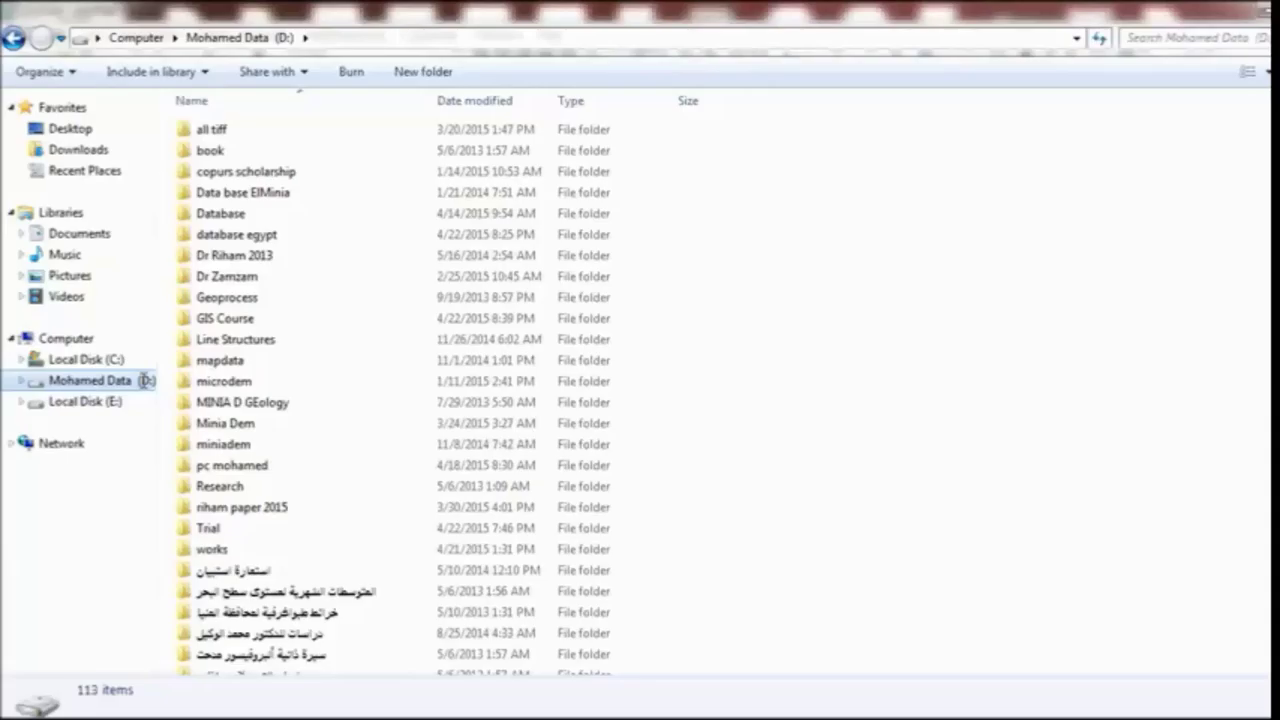
{"action": "double_click", "coordinate": [250, 466]}
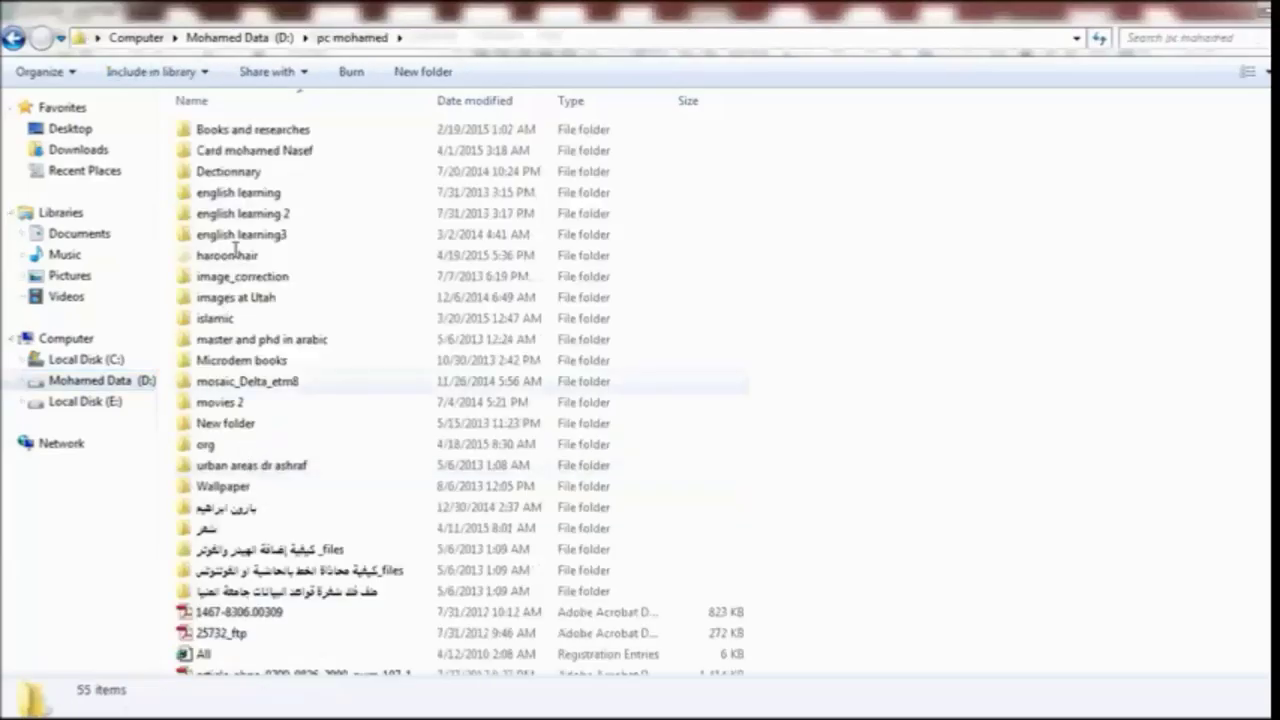
{"action": "double_click", "coordinate": [238, 442]}
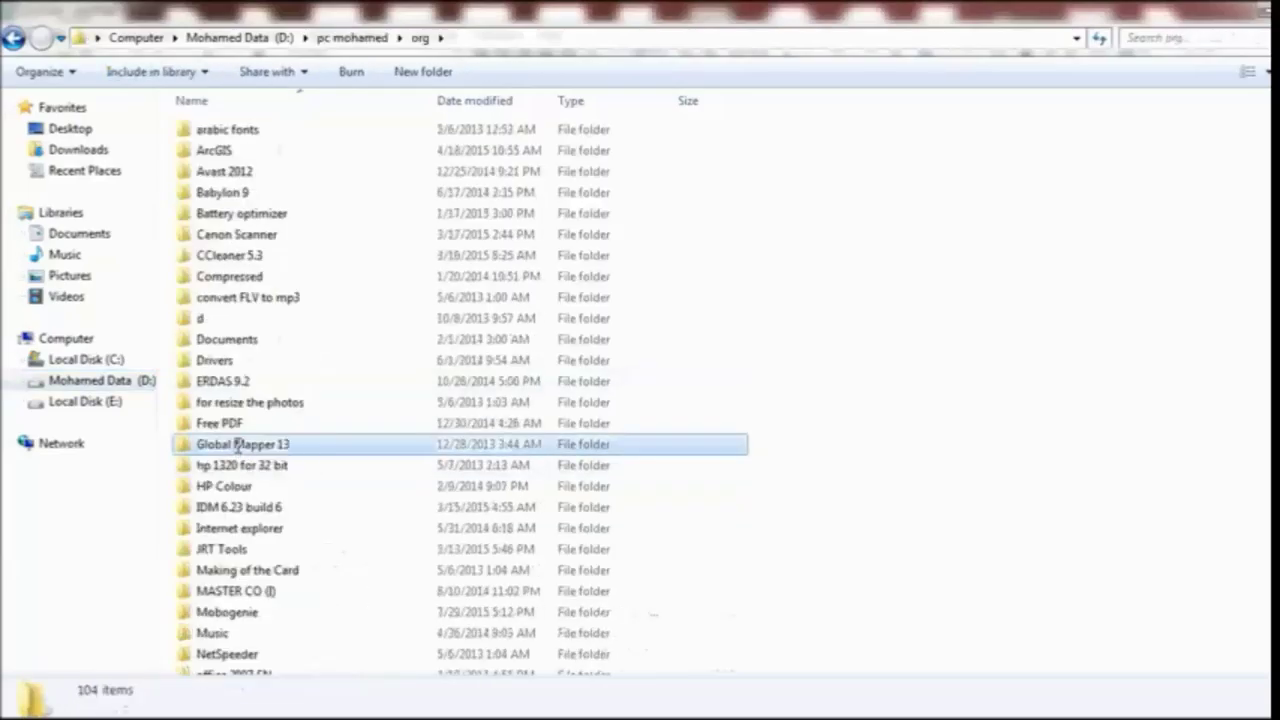
{"action": "double_click", "coordinate": [226, 150]}
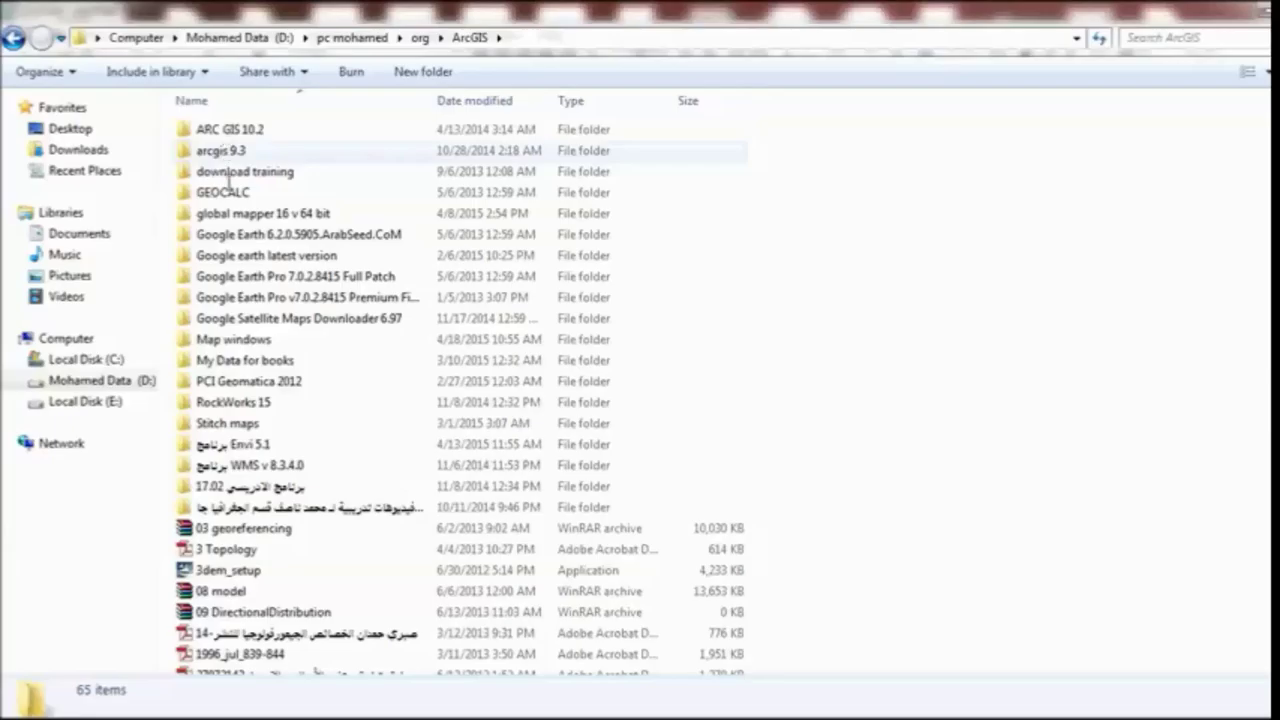
{"action": "double_click", "coordinate": [229, 190]}
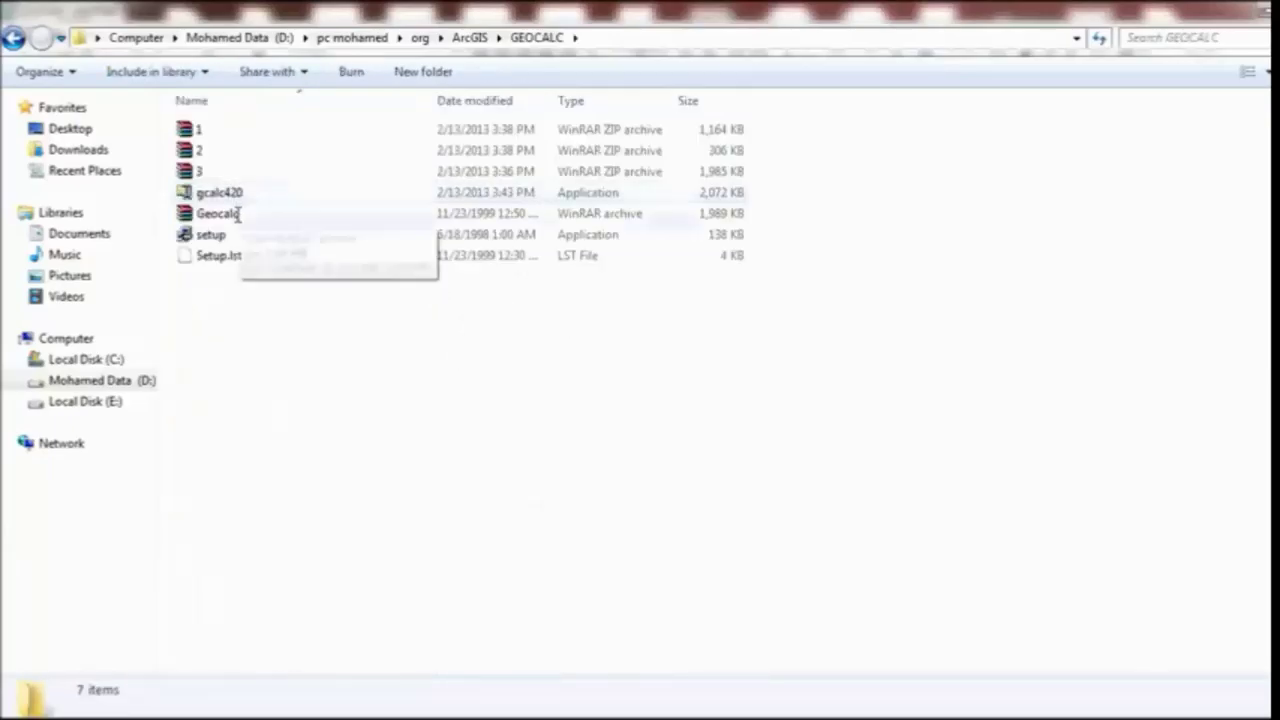
{"action": "left_click", "coordinate": [227, 234]}
{"action": "double_click", "coordinate": [227, 234]}
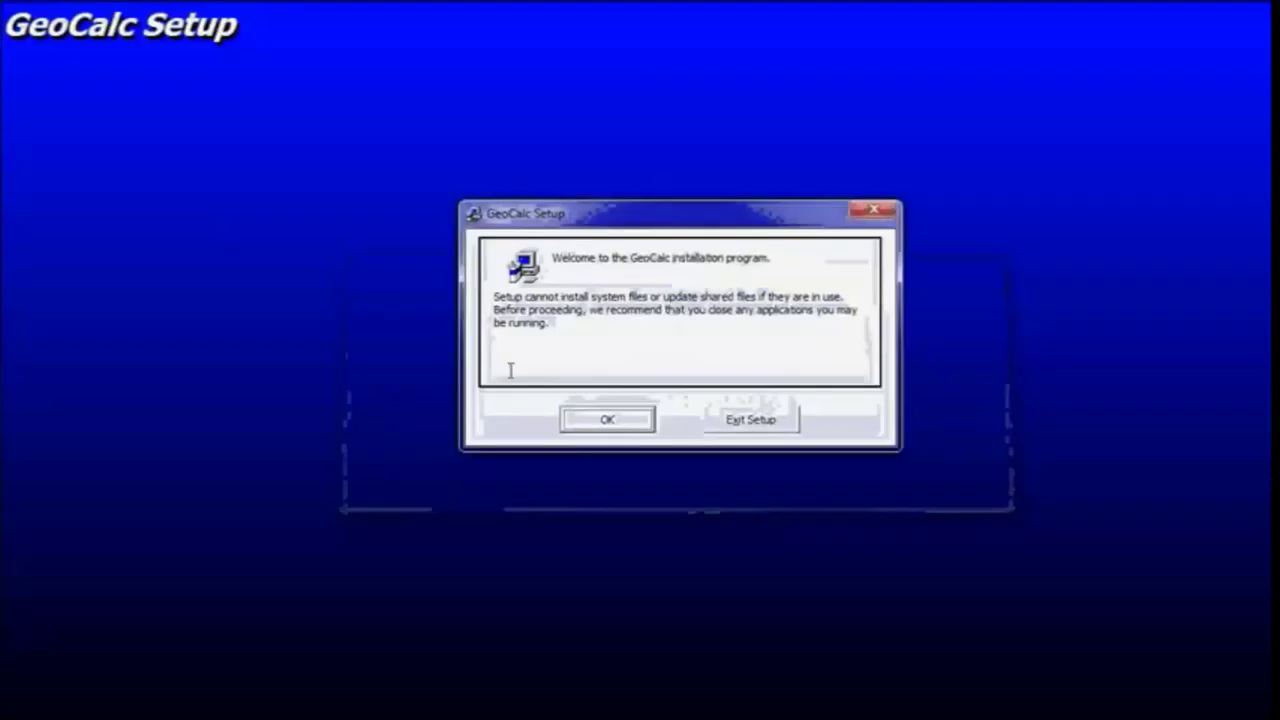
Step: Install GeoCalc to C:\Program Files (x86)\GeoCalc in the GeoCalc program group, keeping the existing newer system files
{"action": "left_click", "coordinate": [641, 420]}
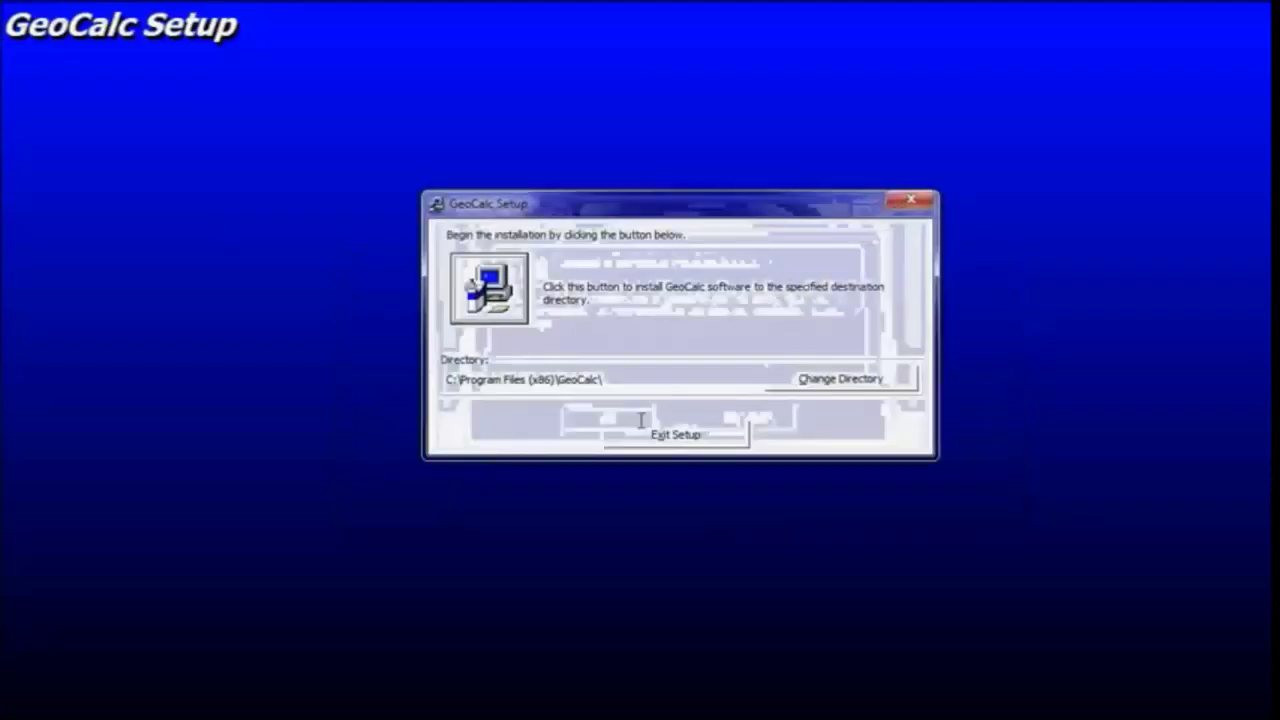
{"action": "left_click", "coordinate": [518, 300]}
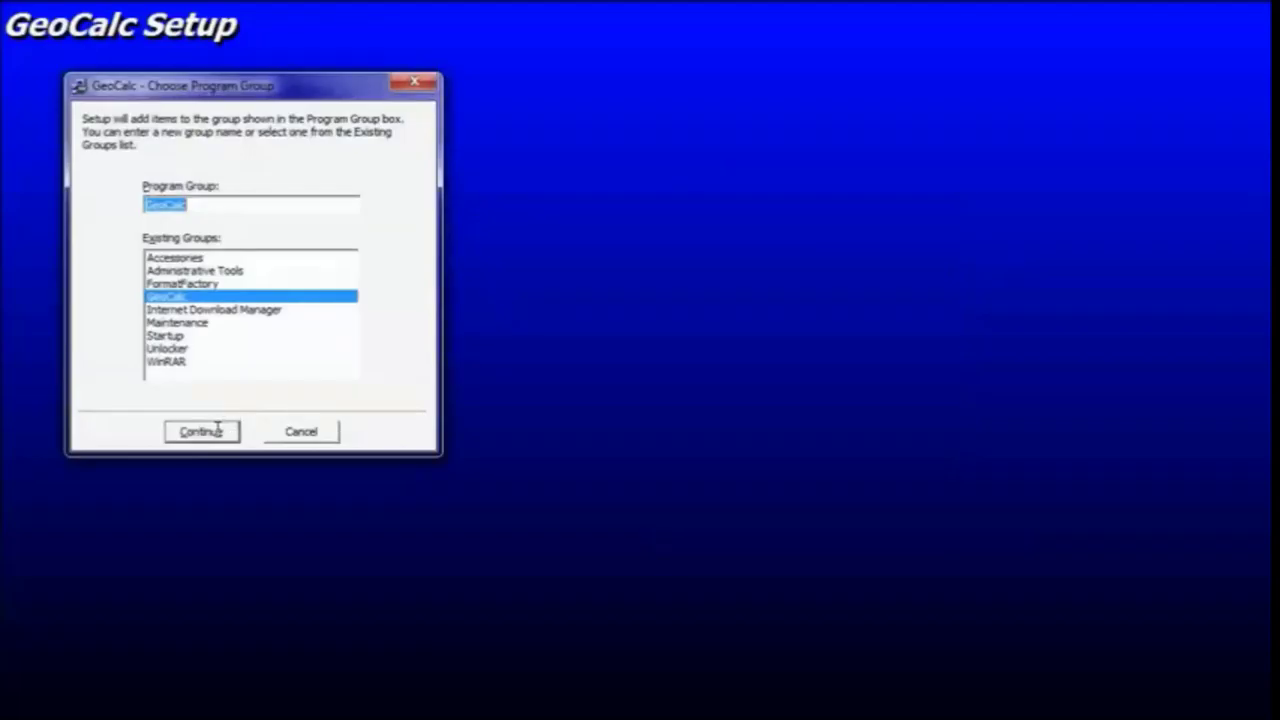
{"action": "left_click", "coordinate": [218, 430]}
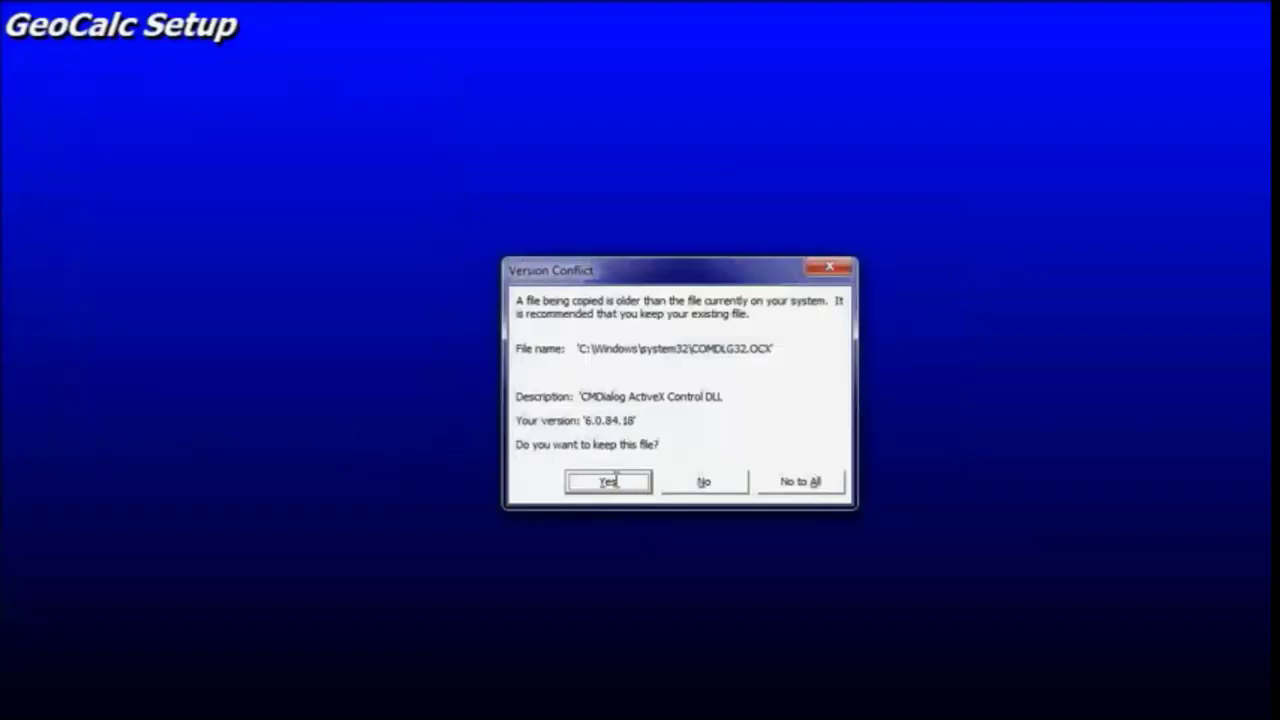
{"action": "left_click", "coordinate": [613, 477]}
{"action": "left_click", "coordinate": [615, 475]}
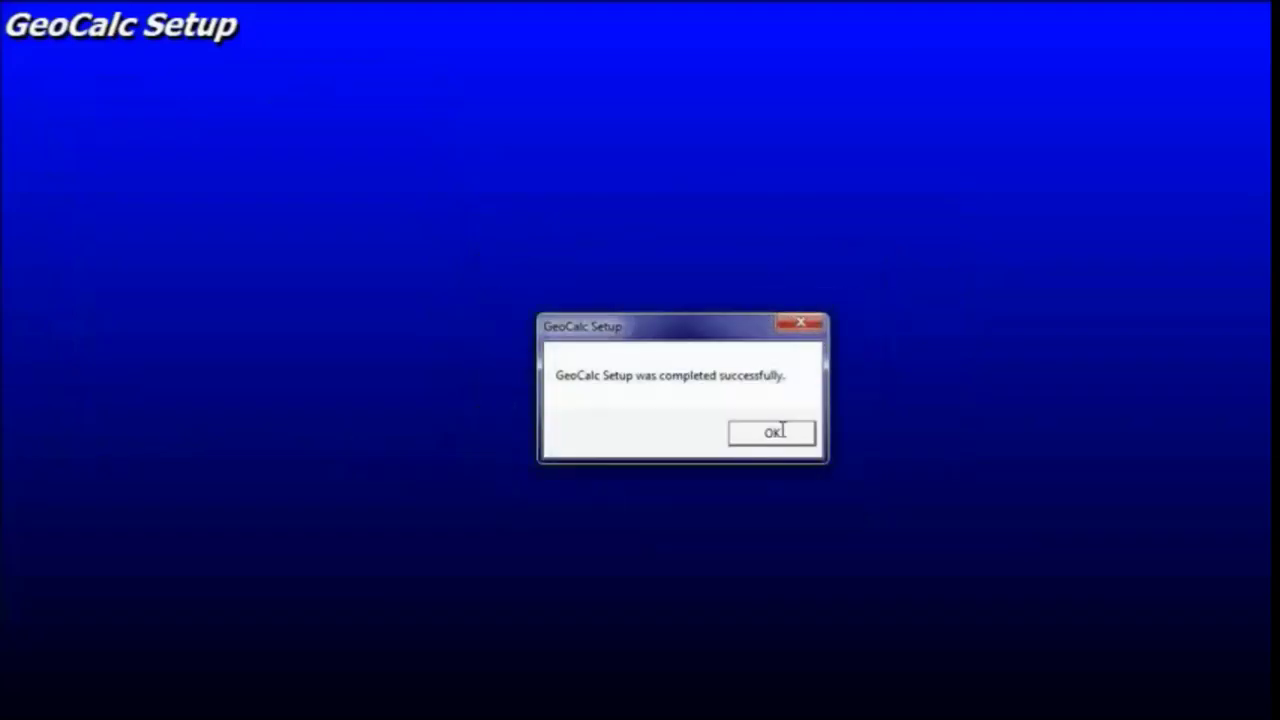
{"action": "left_click", "coordinate": [782, 431]}
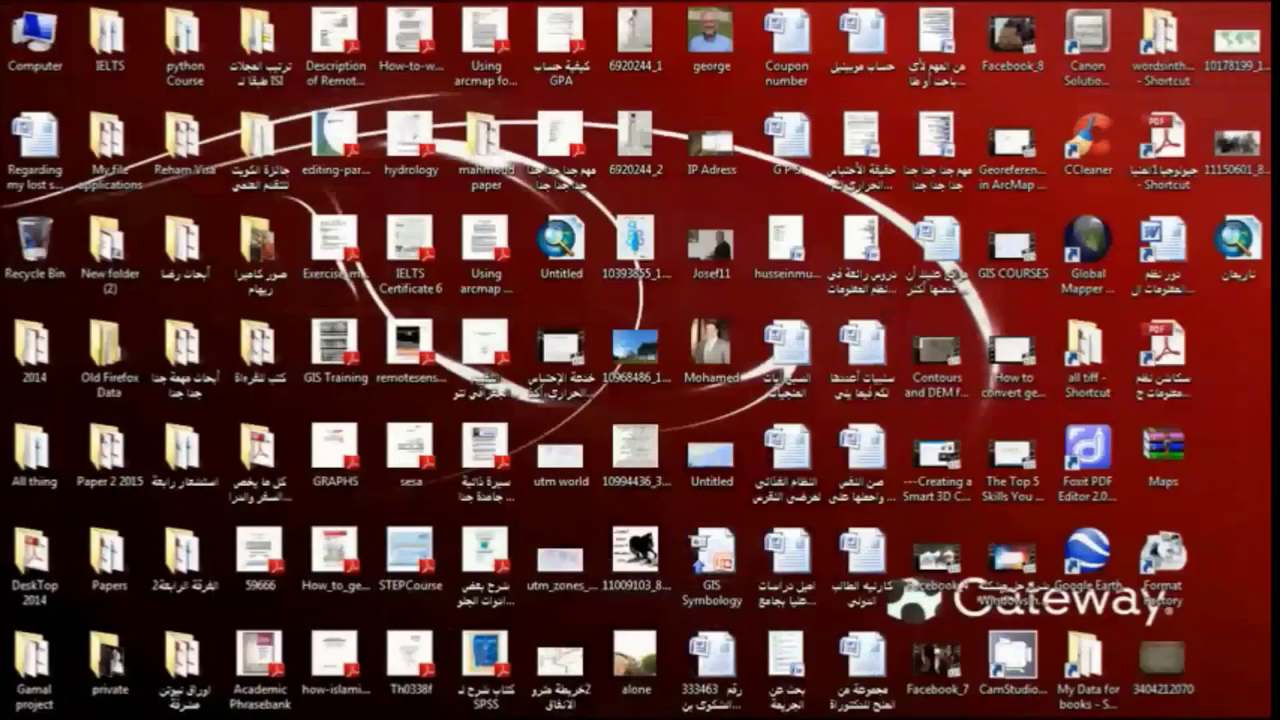
Step: Launch GeoCalc and open its Manual Input window for converting coordinates
{"action": "left_click", "coordinate": [20, 712]}
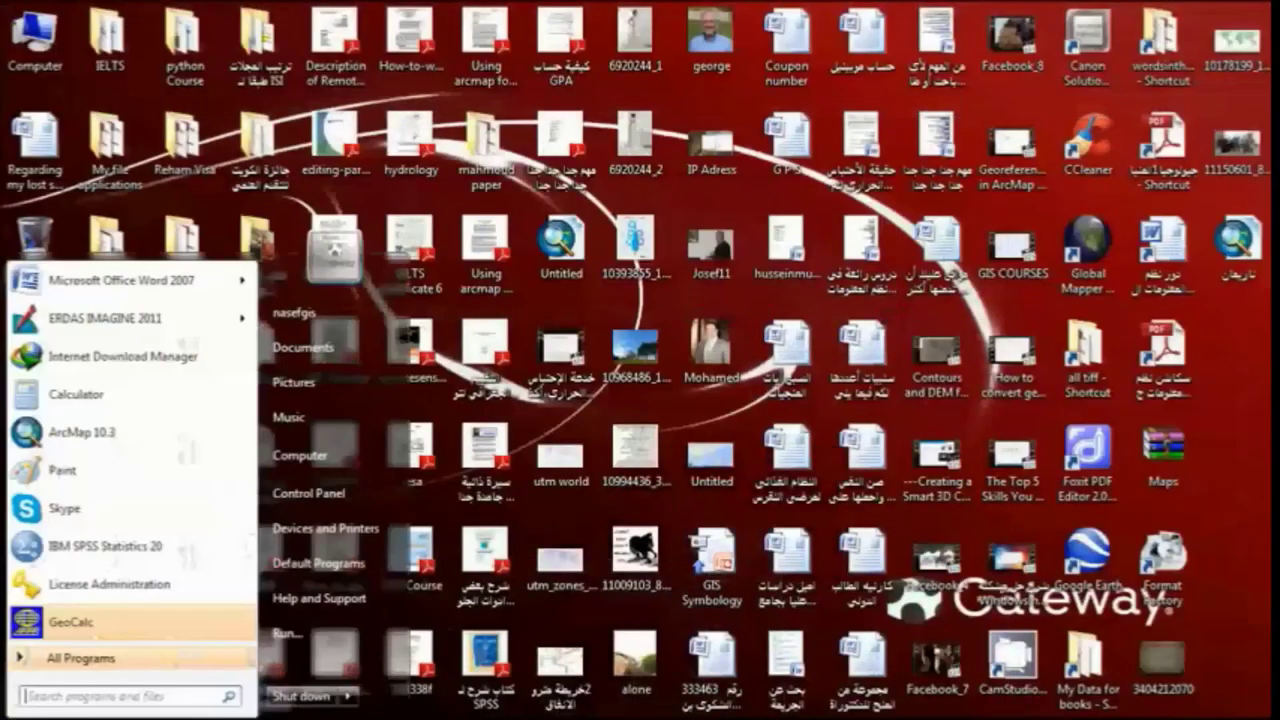
{"action": "left_click", "coordinate": [70, 622]}
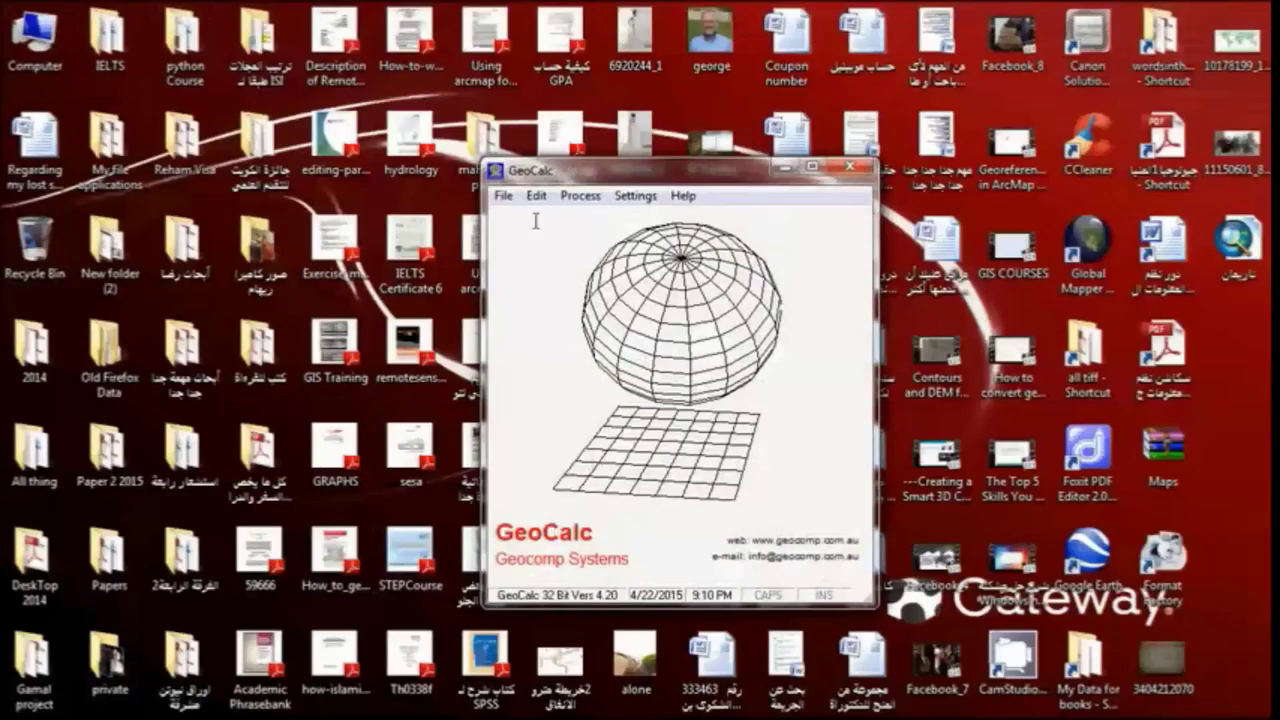
{"action": "left_click", "coordinate": [503, 195]}
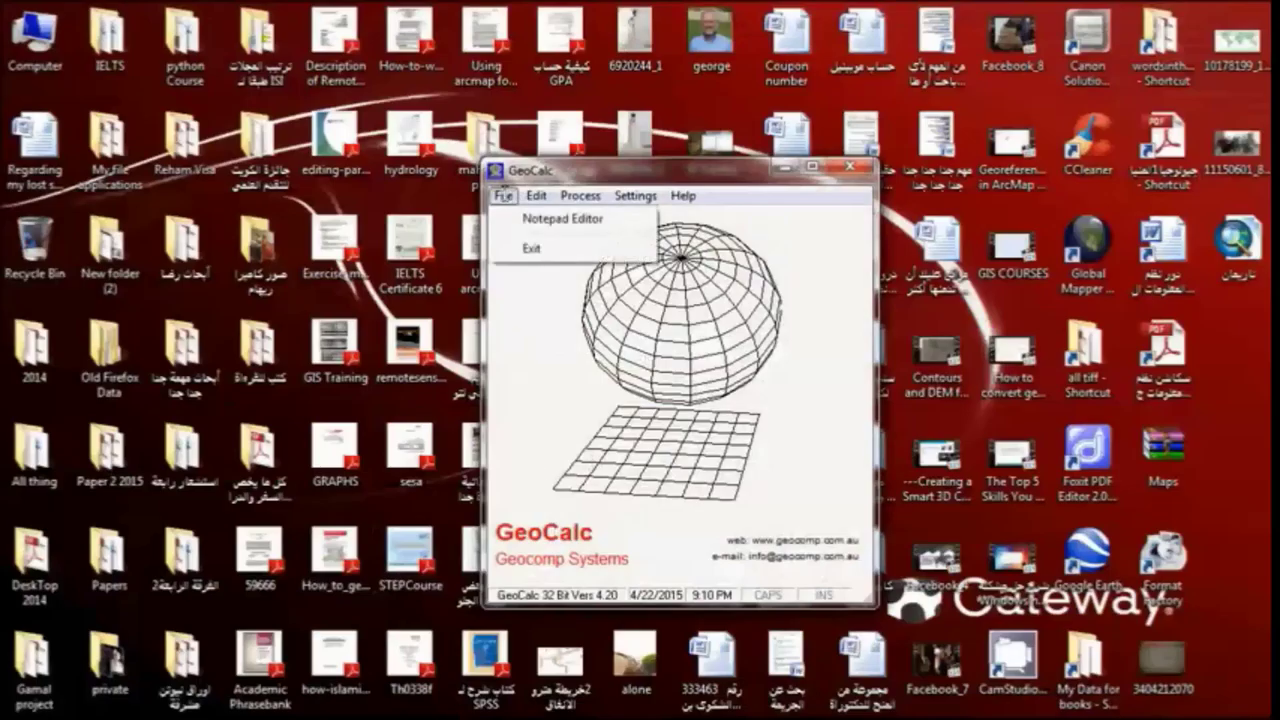
{"action": "mouse_move", "coordinate": [580, 196]}
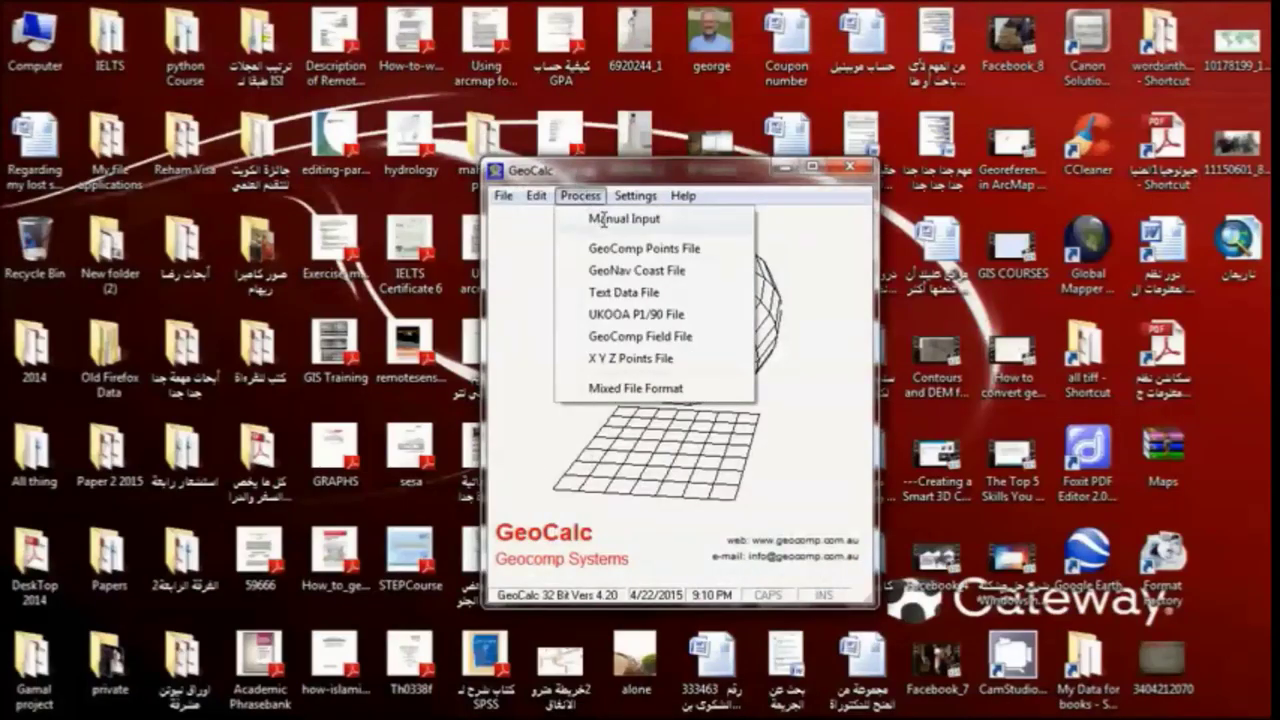
{"action": "left_click", "coordinate": [602, 219]}
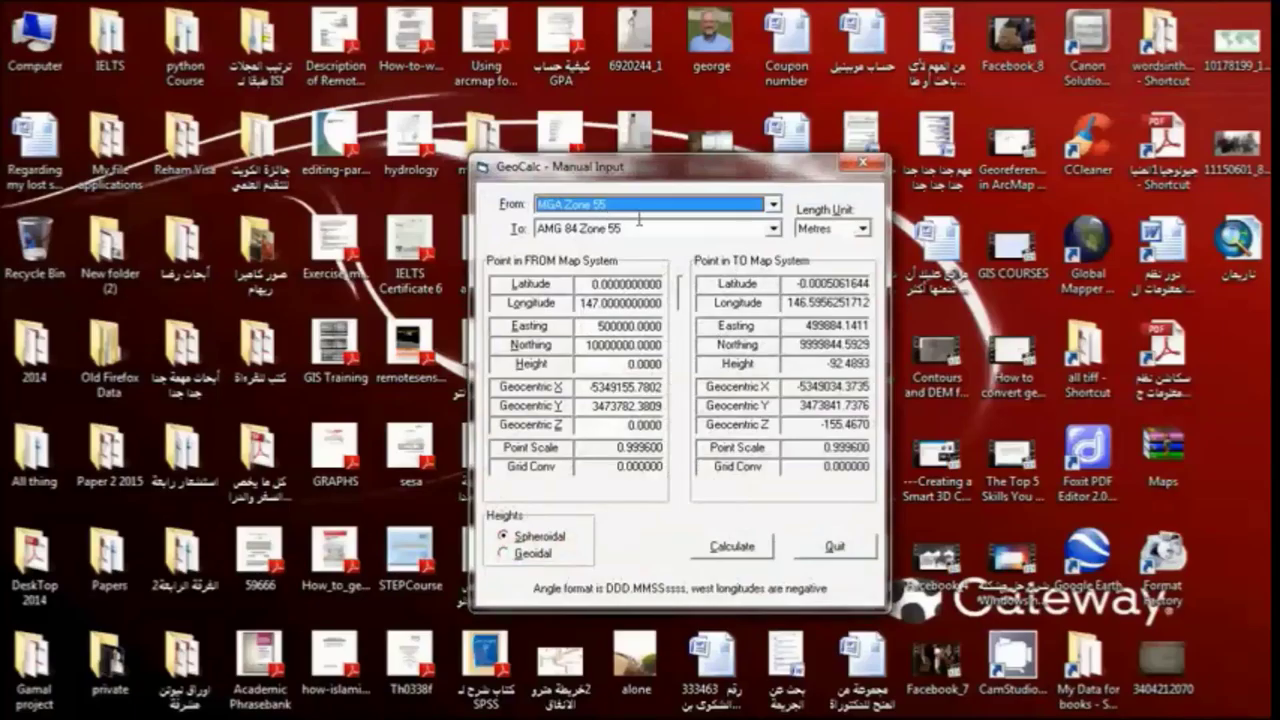
Step: Set the source map system to WGS84 UTM Northern Hemisphere, with Metres as the length unit
{"action": "left_click", "coordinate": [772, 205]}
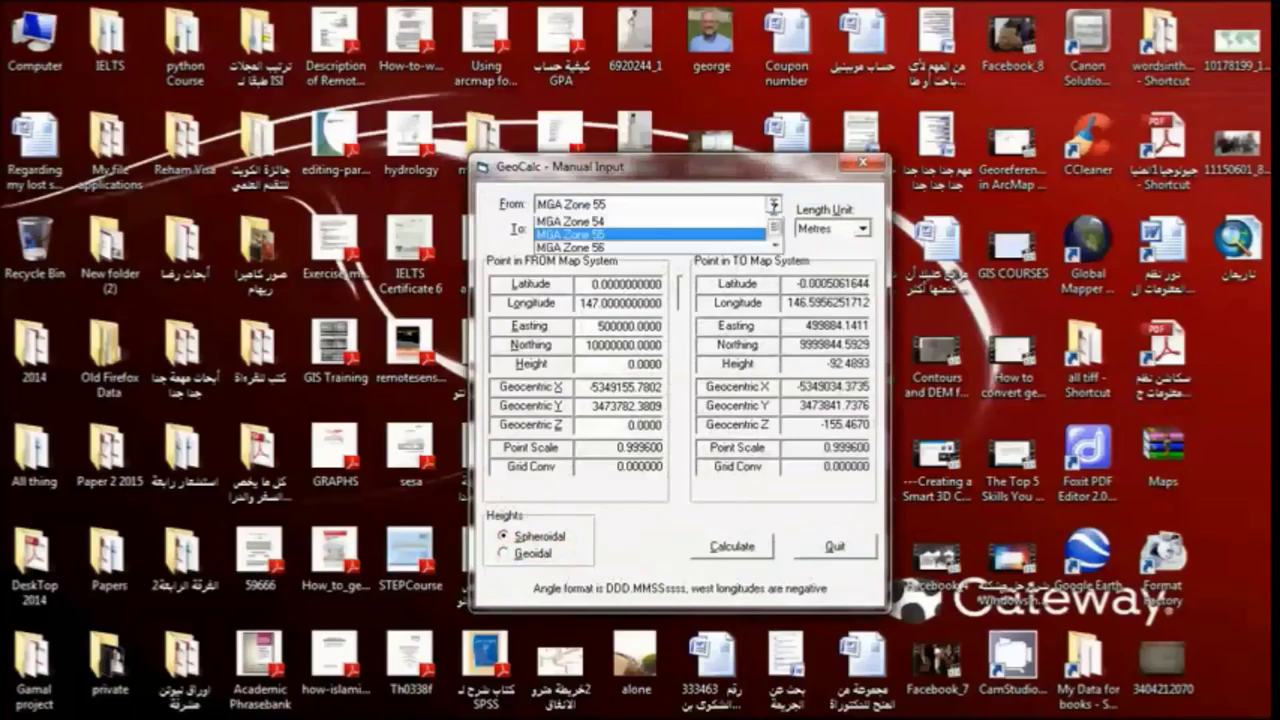
{"action": "left_click", "coordinate": [773, 205]}
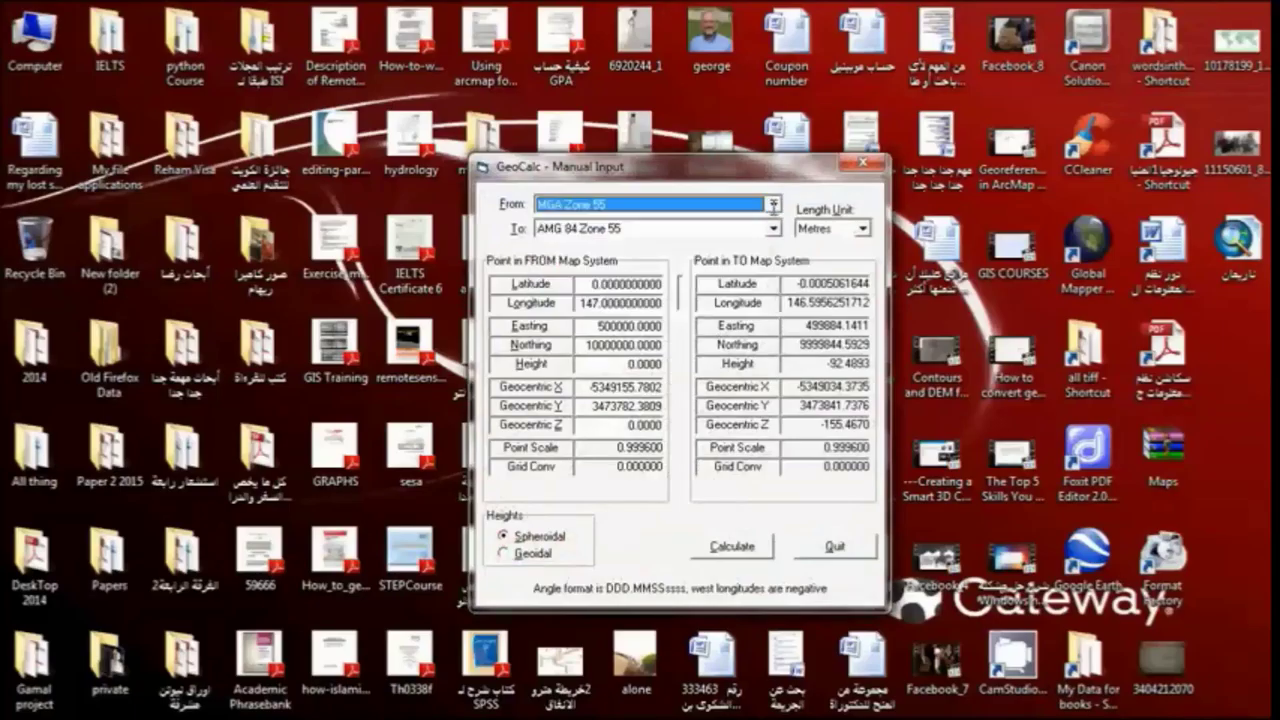
{"action": "left_click", "coordinate": [773, 205]}
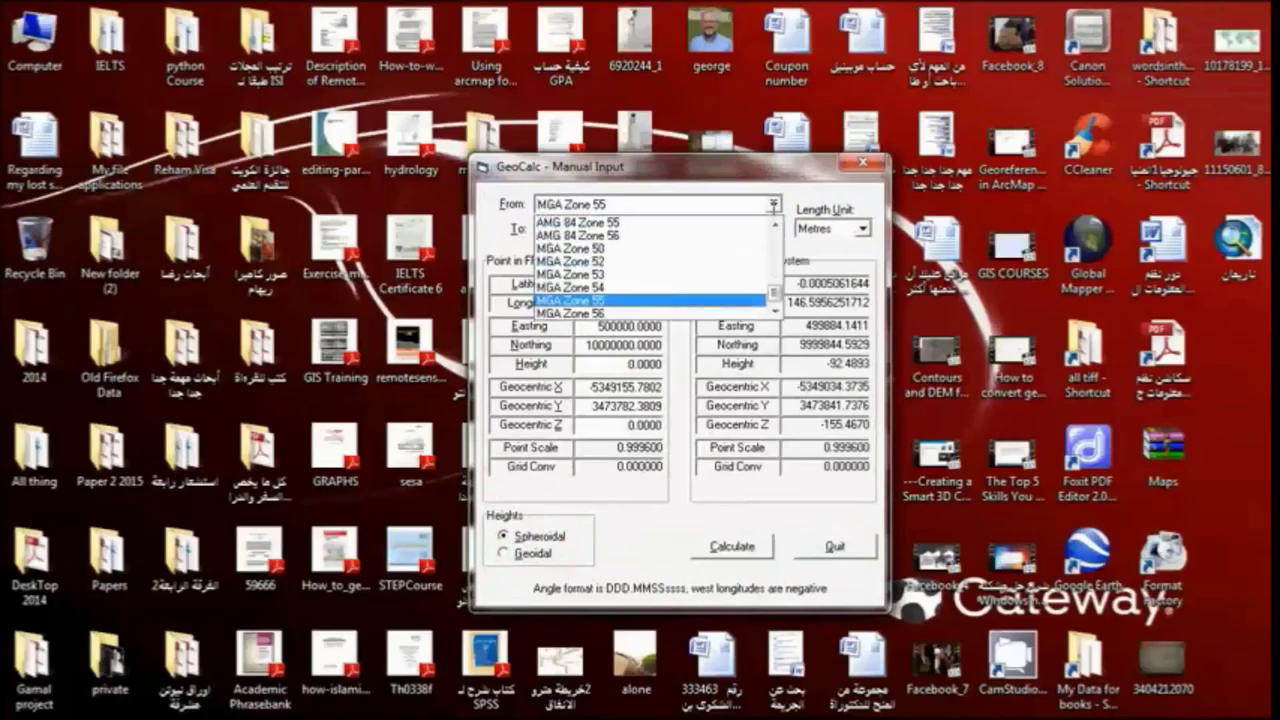
{"action": "left_click", "coordinate": [772, 205]}
{"action": "left_click", "coordinate": [862, 228]}
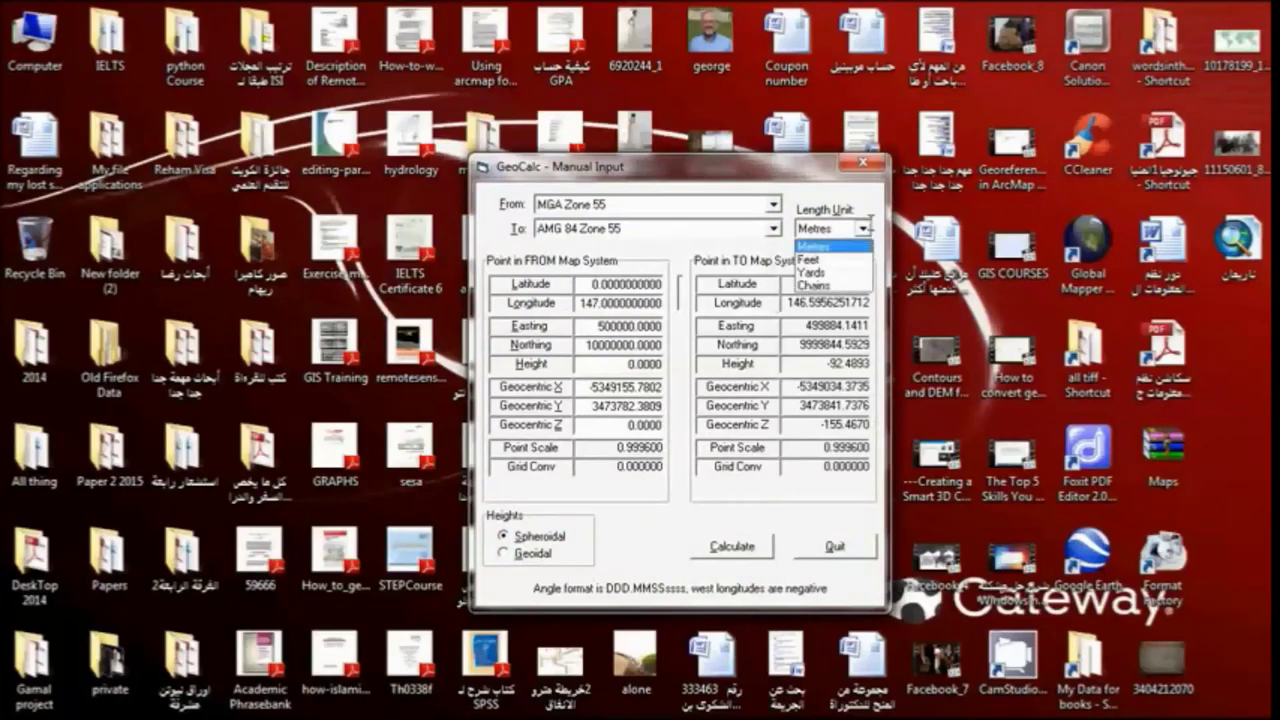
{"action": "left_click", "coordinate": [869, 217]}
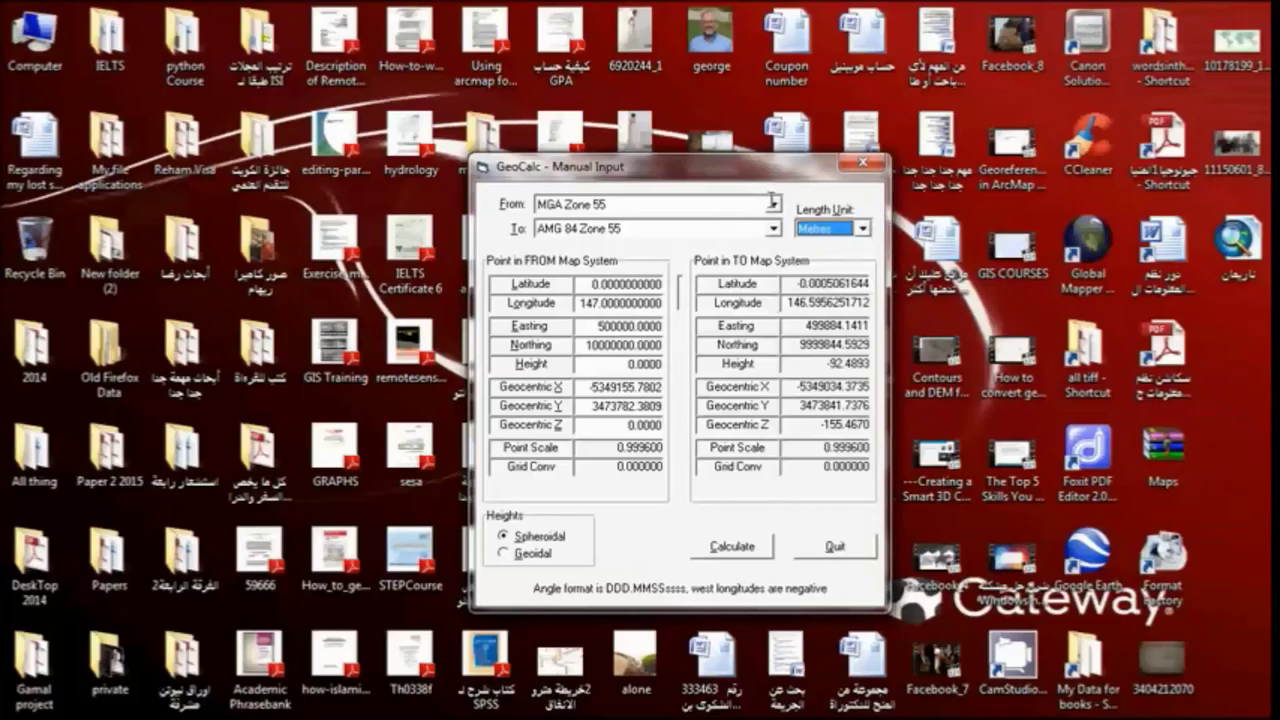
{"action": "left_click", "coordinate": [773, 203]}
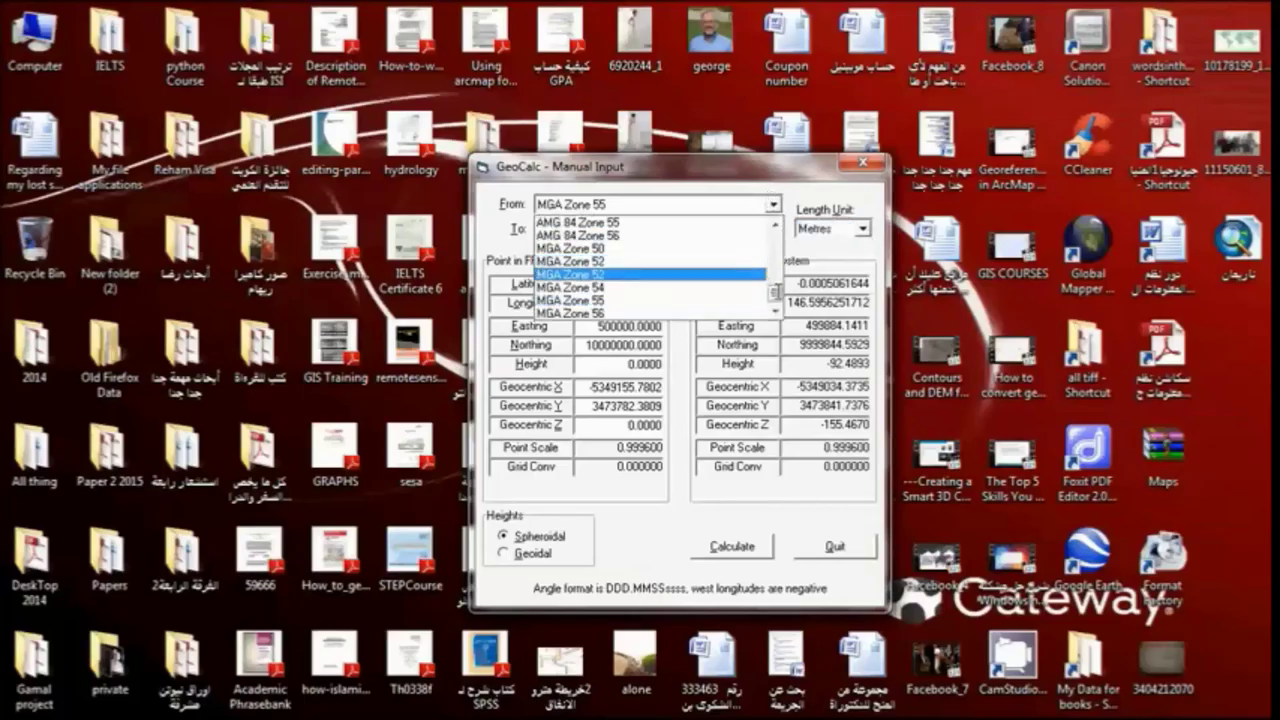
{"action": "left_click_drag", "start_coordinate": [777, 290], "coordinate": [779, 238]}
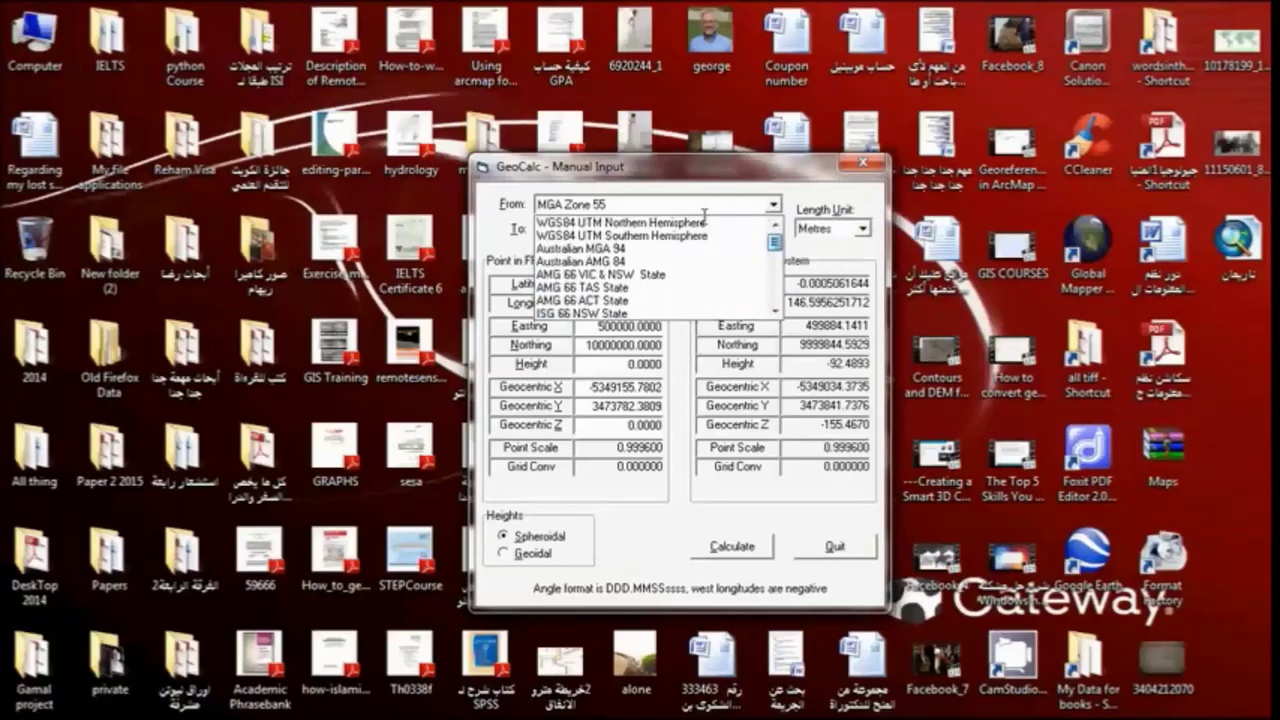
{"action": "scroll", "coordinate": [705, 235], "scroll_direction": "down", "scroll_amount": 1}
{"action": "scroll", "coordinate": [773, 227], "scroll_direction": "up", "scroll_amount": 1}
{"action": "left_click_drag", "start_coordinate": [774, 241], "coordinate": [762, 213]}
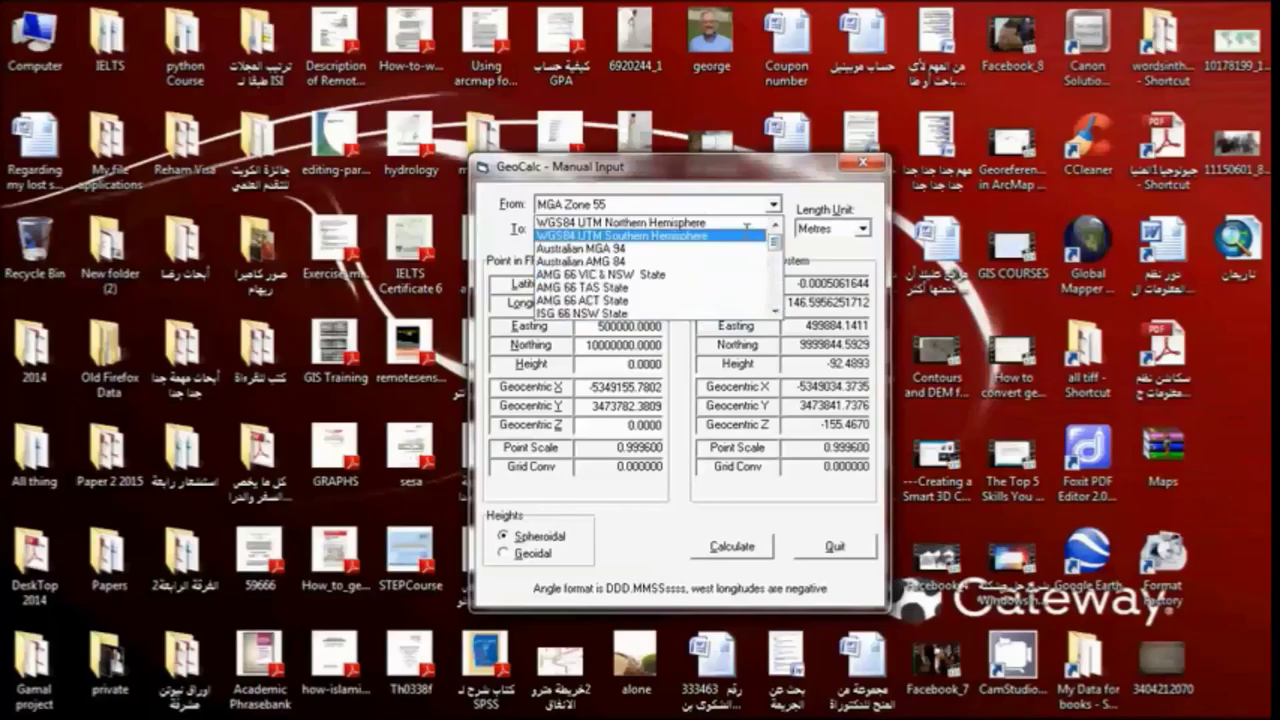
{"action": "left_click", "coordinate": [724, 222]}
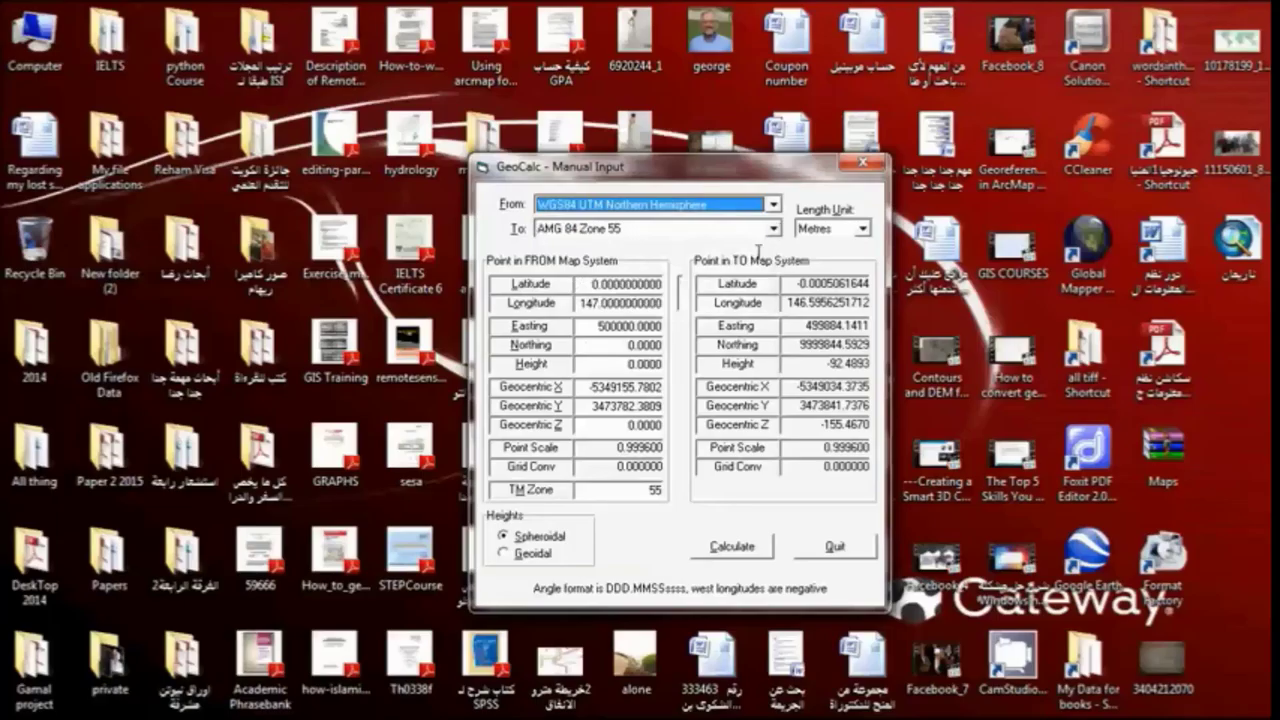
Step: Choose Spheroidal heights and set the target map system to WGS84 UTM Northern Hemisphere
{"action": "left_click", "coordinate": [514, 557]}
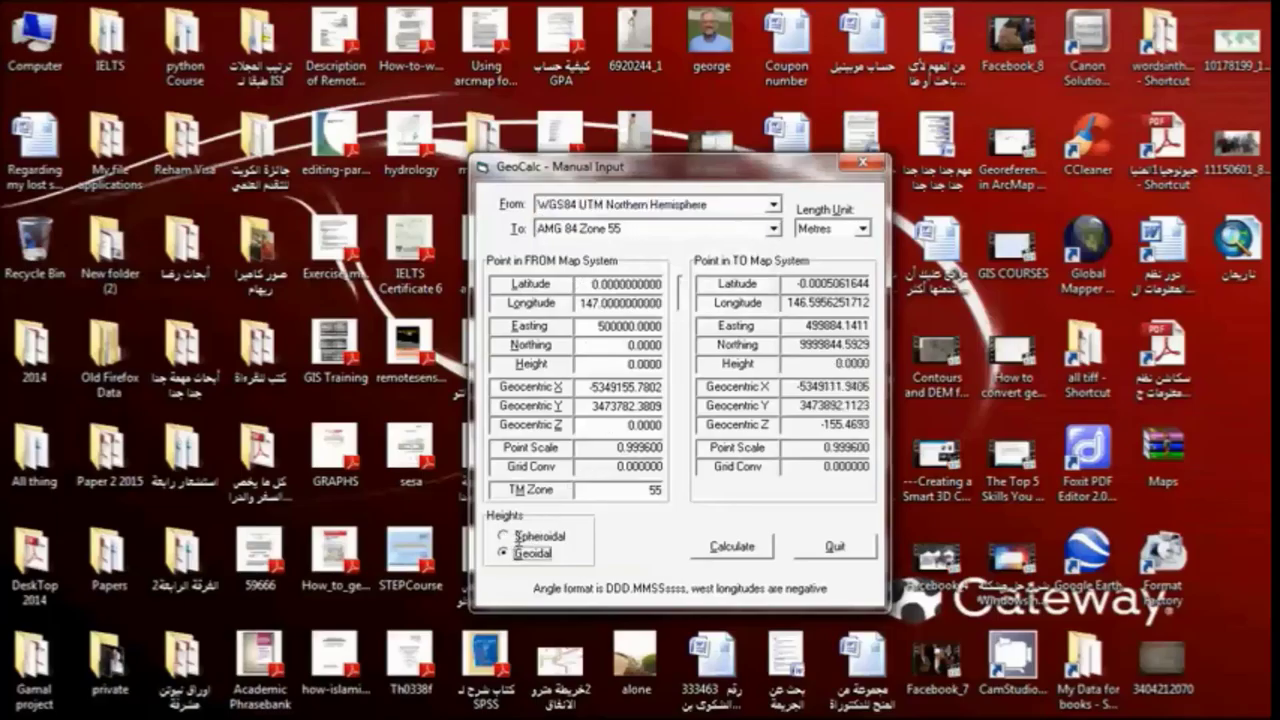
{"action": "left_click", "coordinate": [516, 536]}
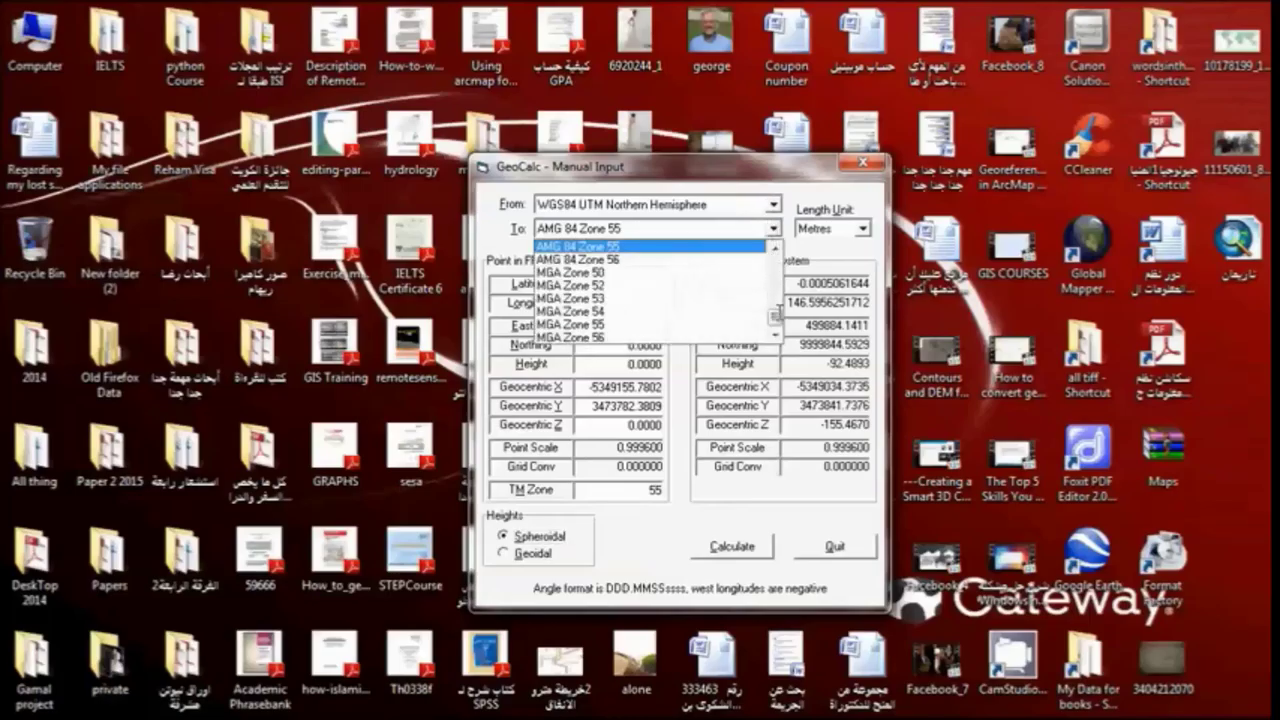
{"action": "left_click_drag", "start_coordinate": [774, 316], "coordinate": [776, 244]}
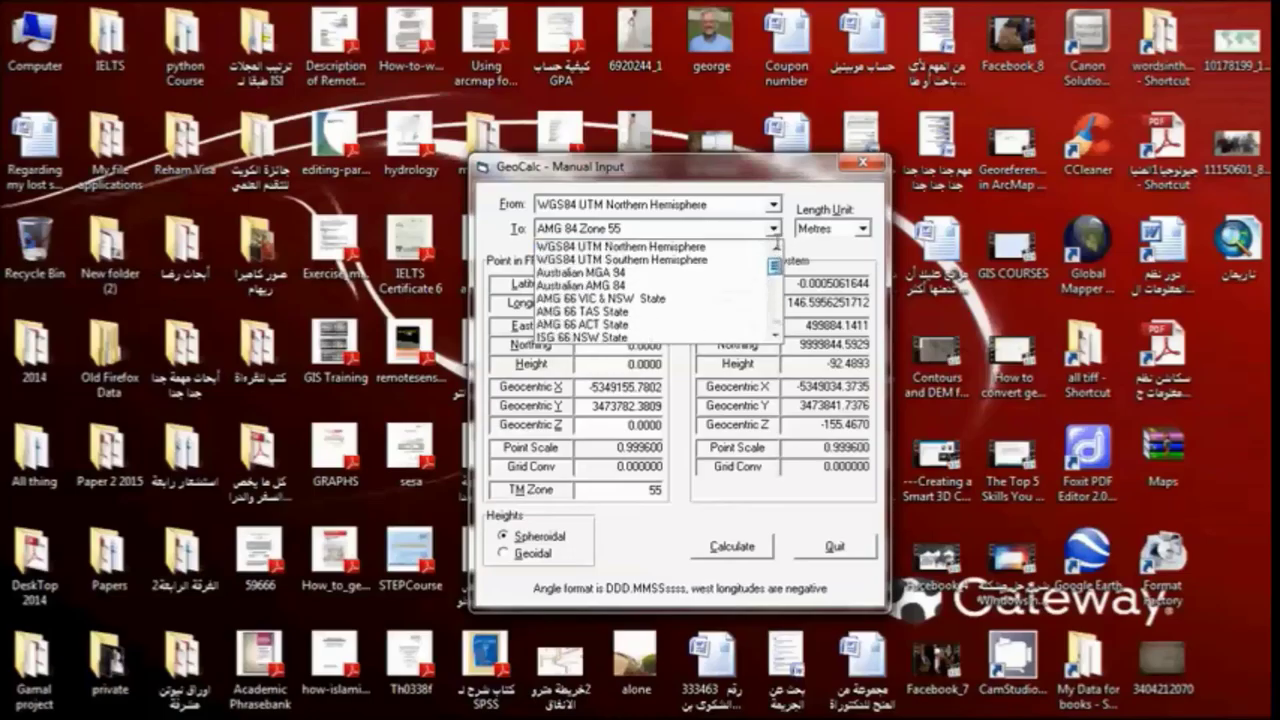
{"action": "left_click", "coordinate": [702, 246]}
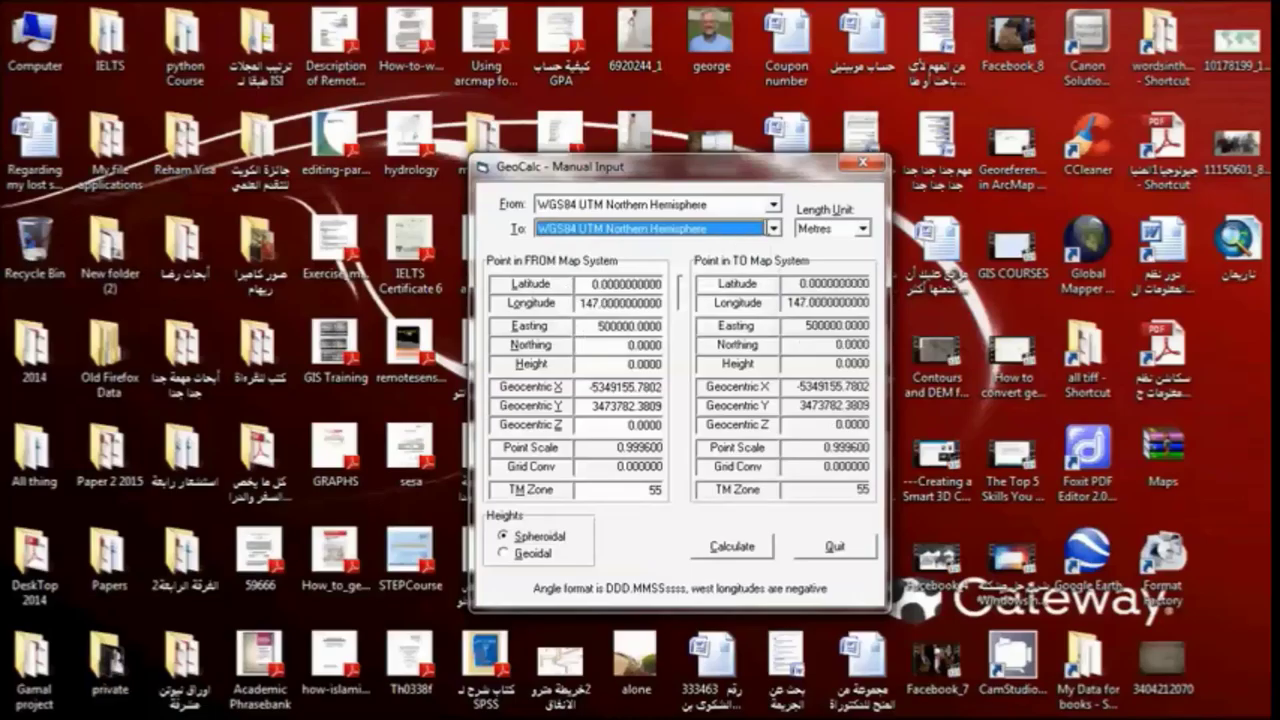
Step: Examine the available source map systems and the latitude and longitude entry fields of the source point
{"action": "left_click", "coordinate": [773, 204]}
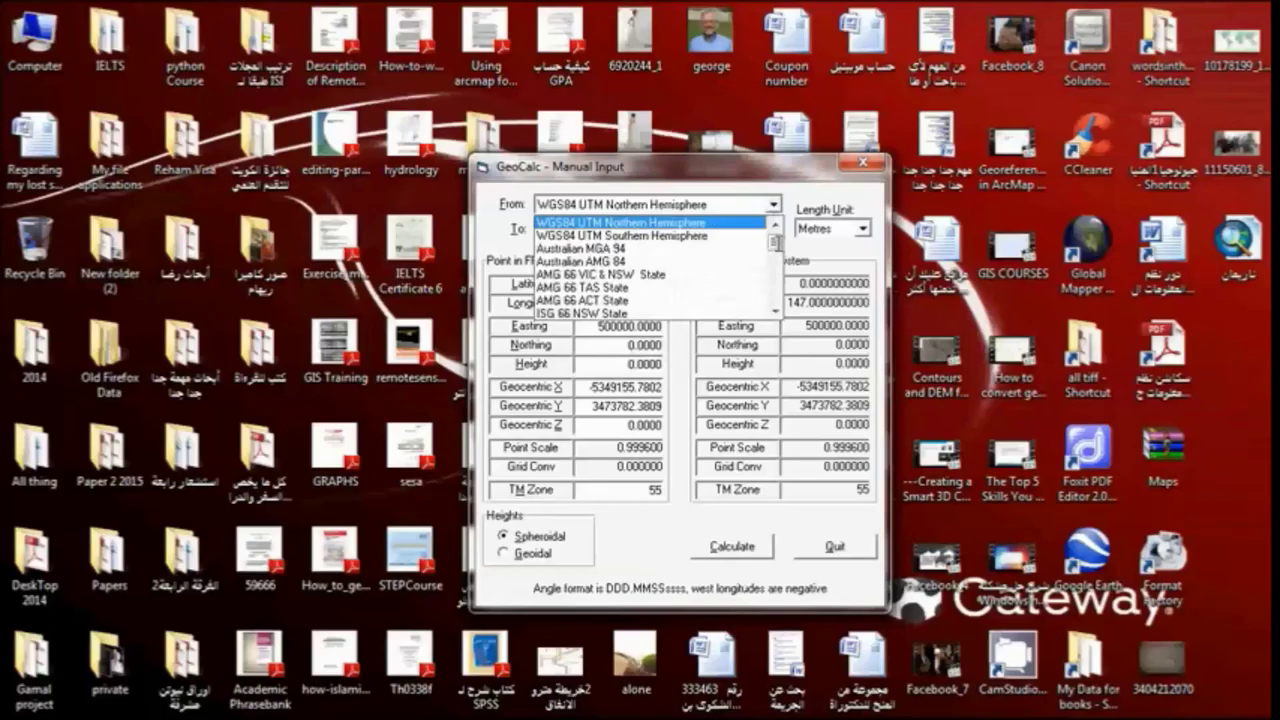
{"action": "mouse_move", "coordinate": [773, 241]}
{"action": "left_mouse_down"}
{"action": "mouse_move", "coordinate": [773, 293]}
{"action": "mouse_move", "coordinate": [773, 240]}
{"action": "left_mouse_up"}
{"action": "left_click", "coordinate": [510, 235]}
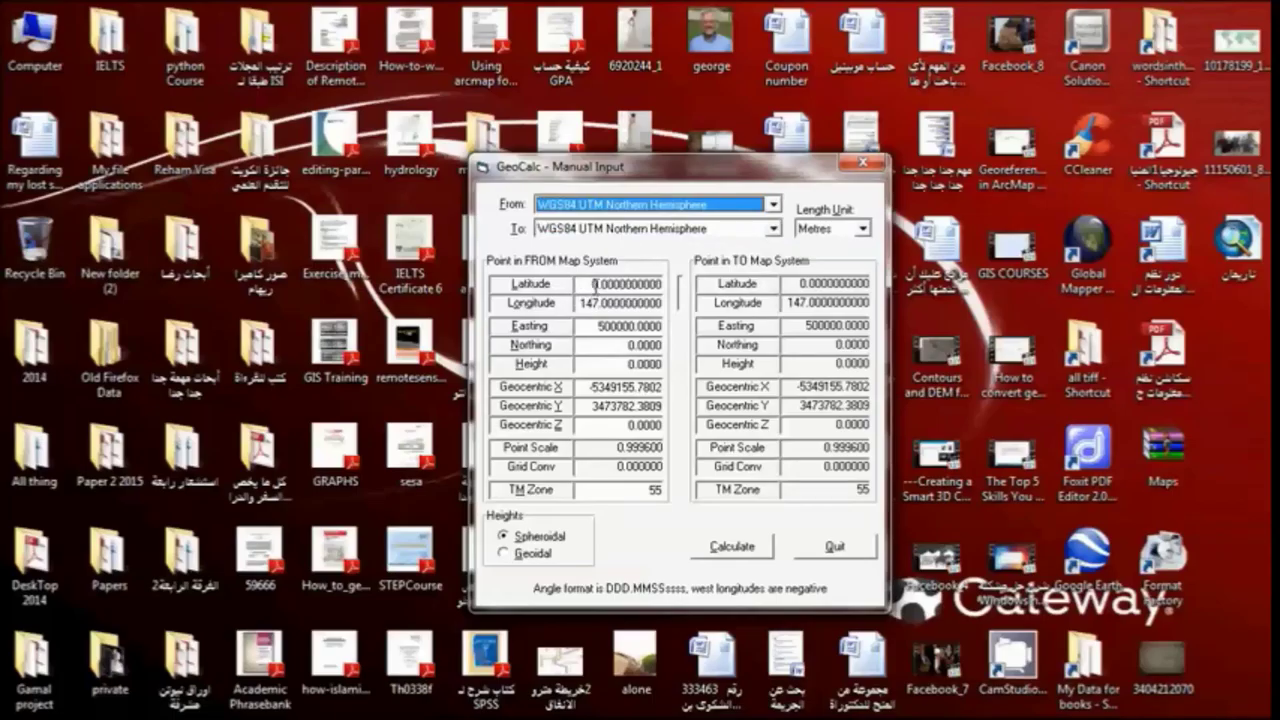
{"action": "double_click", "coordinate": [596, 284]}
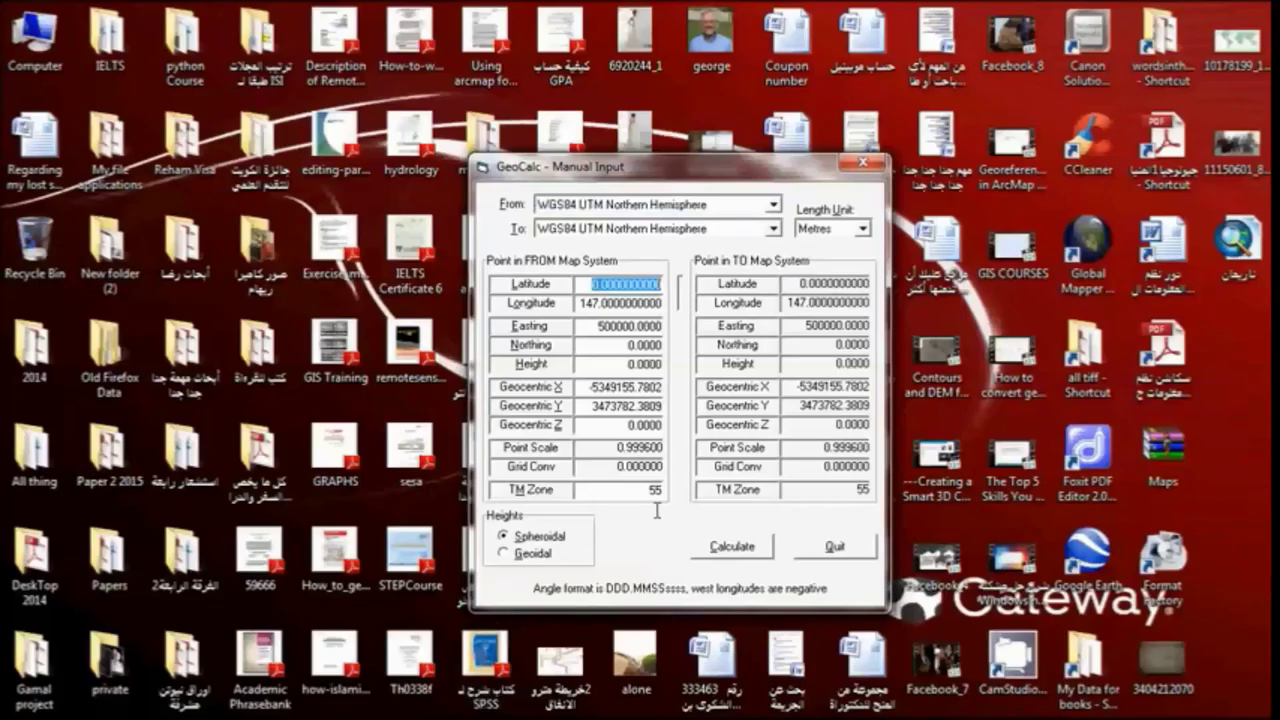
{"action": "double_click", "coordinate": [613, 301]}
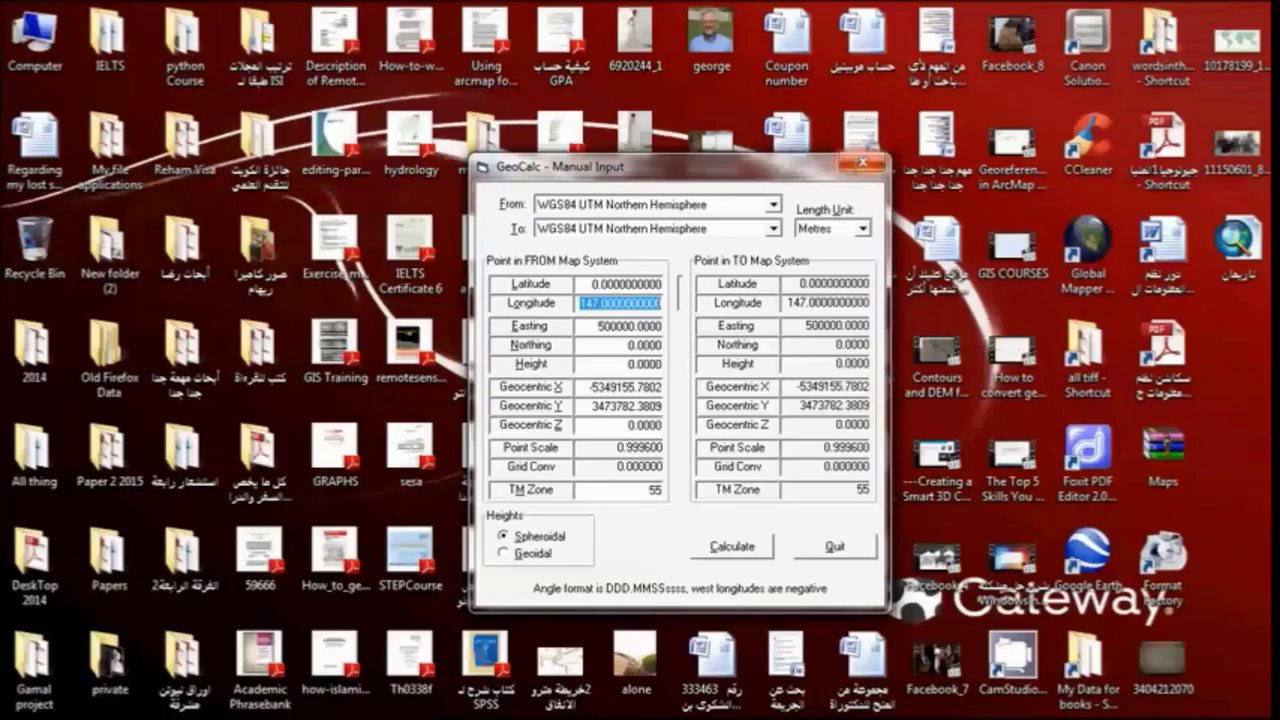
Step: Close the Manual Input window, look over the Settings and Process commands, and exit GeoCalc
{"action": "left_click", "coordinate": [862, 162]}
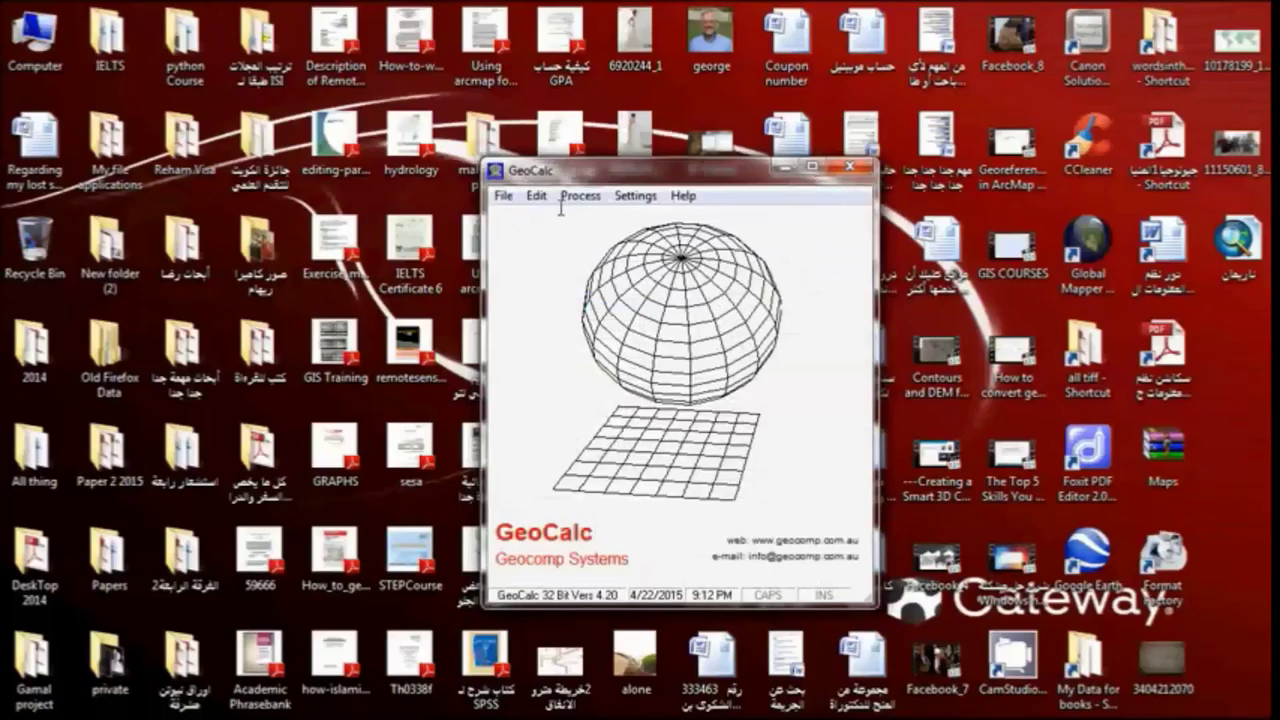
{"action": "left_click", "coordinate": [622, 197]}
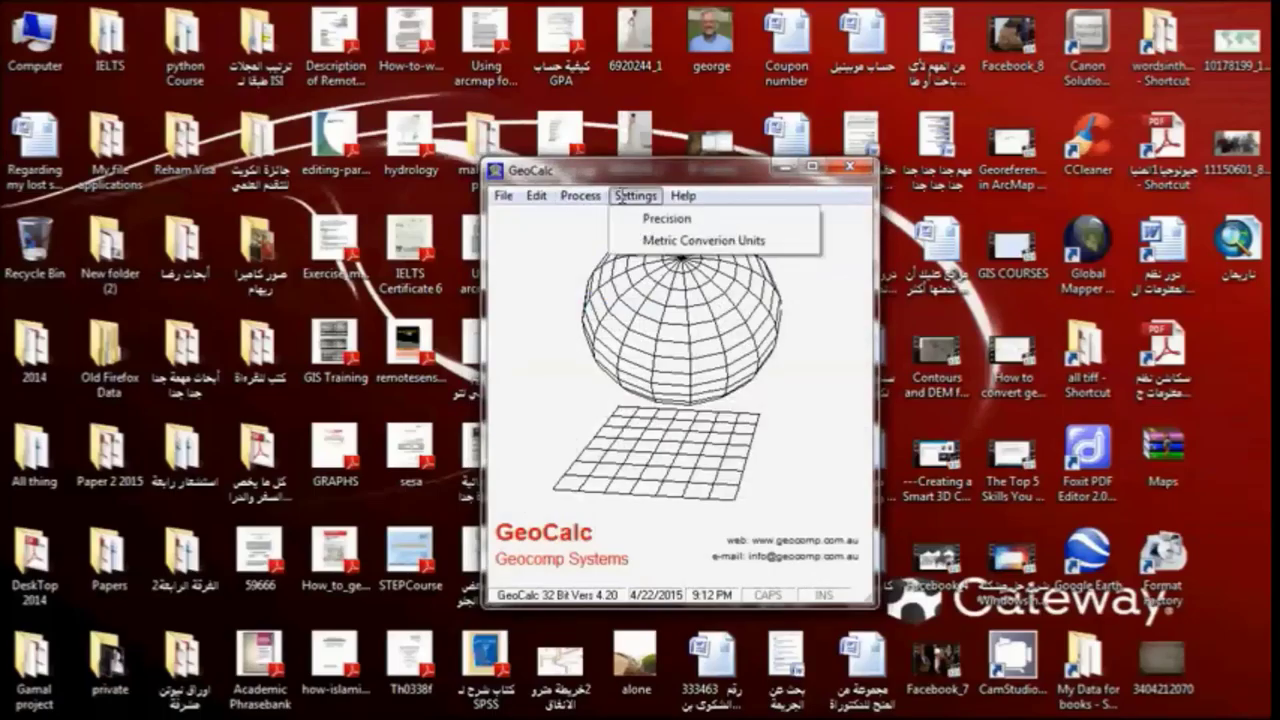
{"action": "mouse_move", "coordinate": [590, 192]}
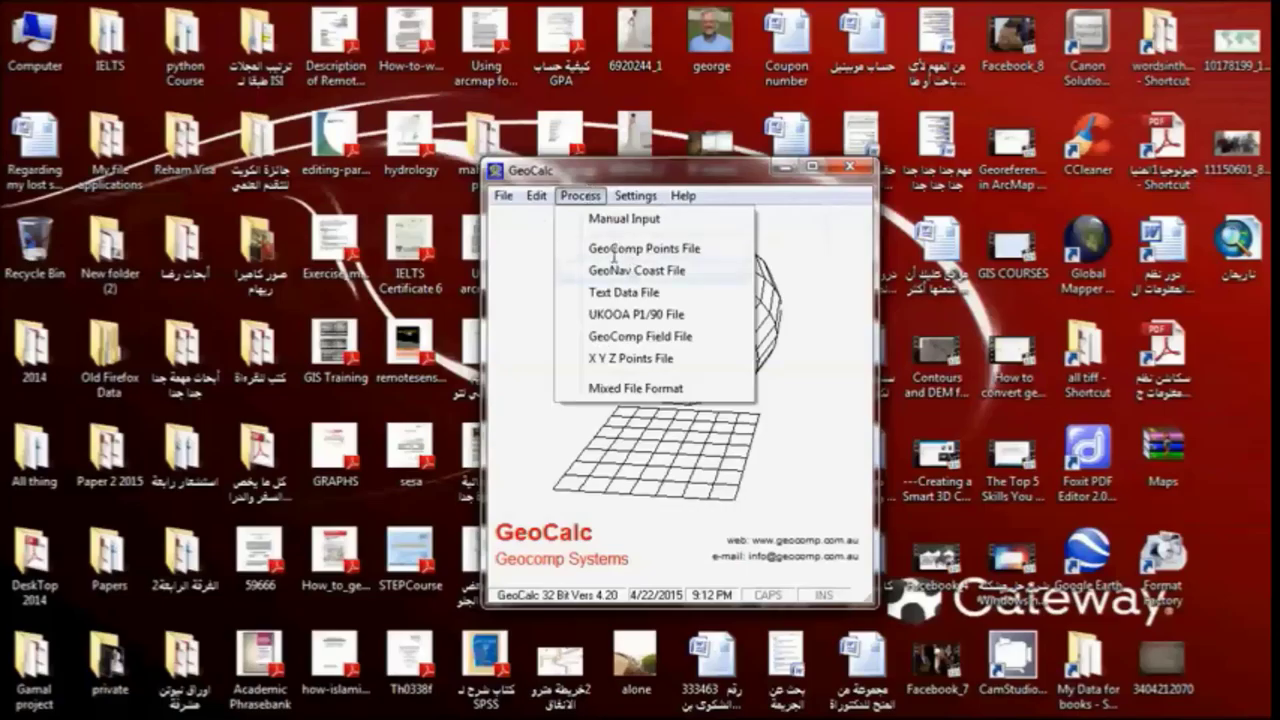
{"action": "left_click", "coordinate": [509, 196]}
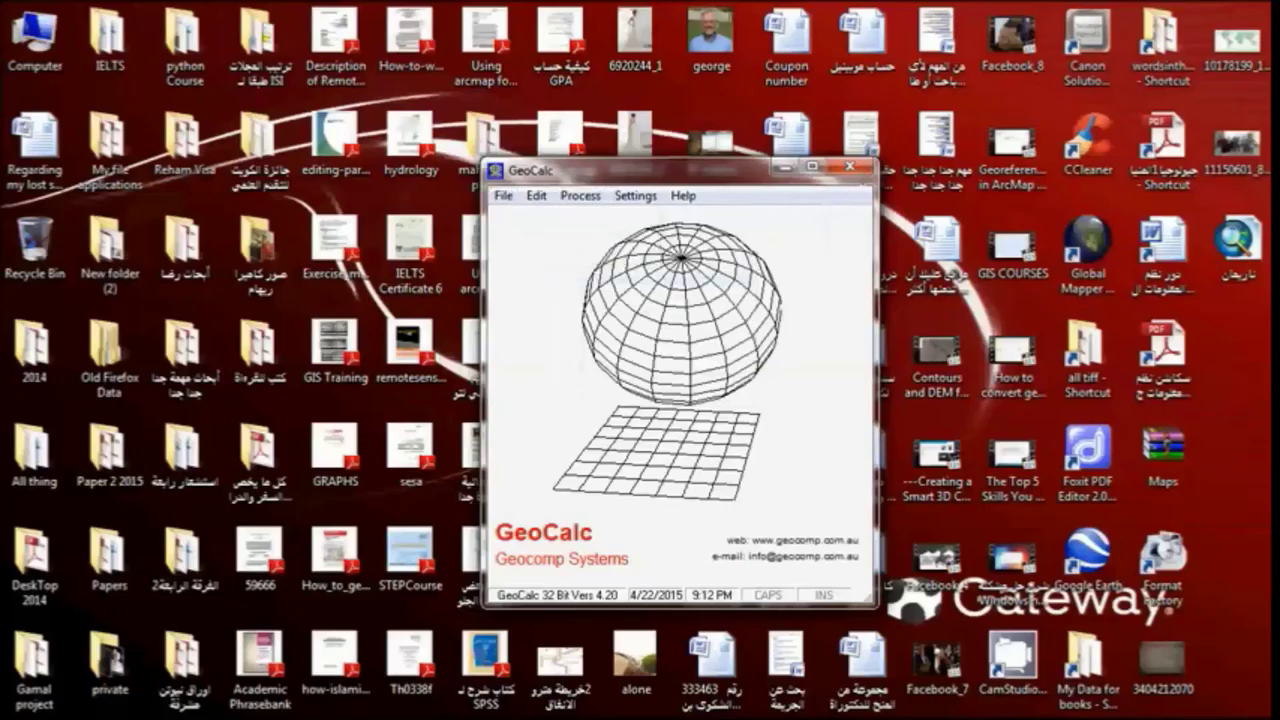
{"action": "left_click", "coordinate": [850, 166]}
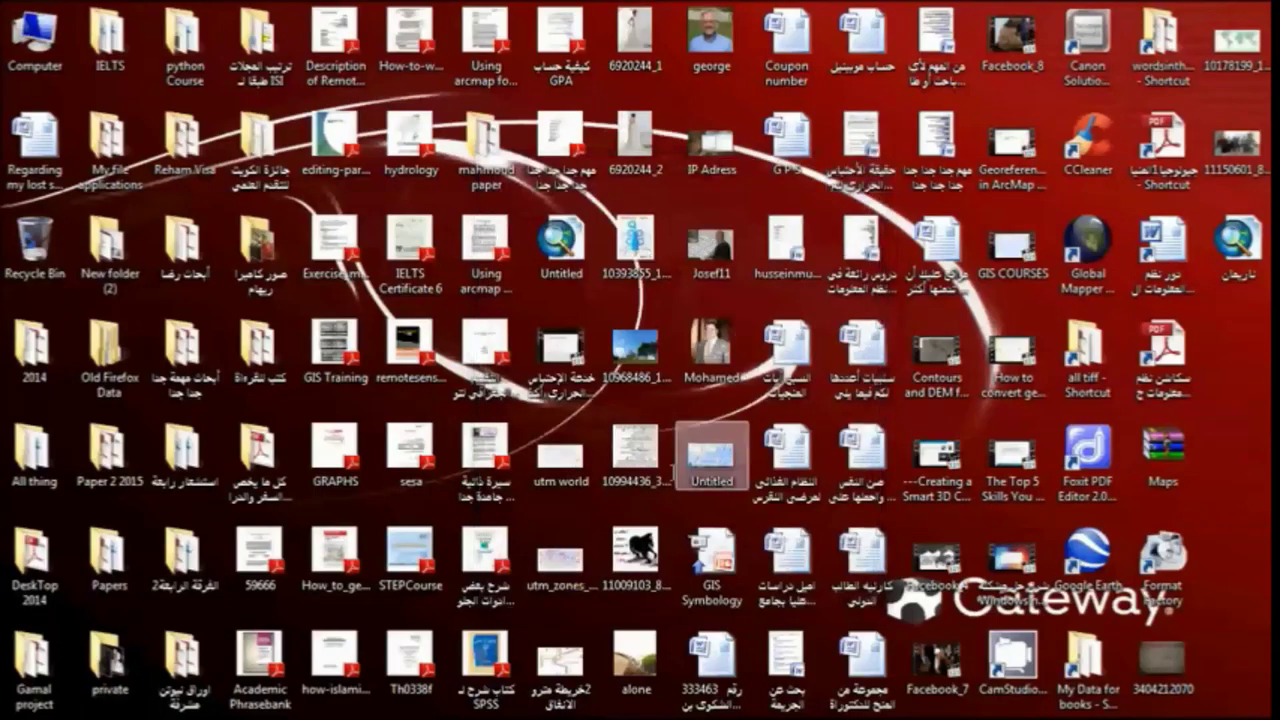
Step: Close the ArcMap session containing التل الكبير.JPG without saving its changes
{"action": "mouse_move", "coordinate": [525, 719]}
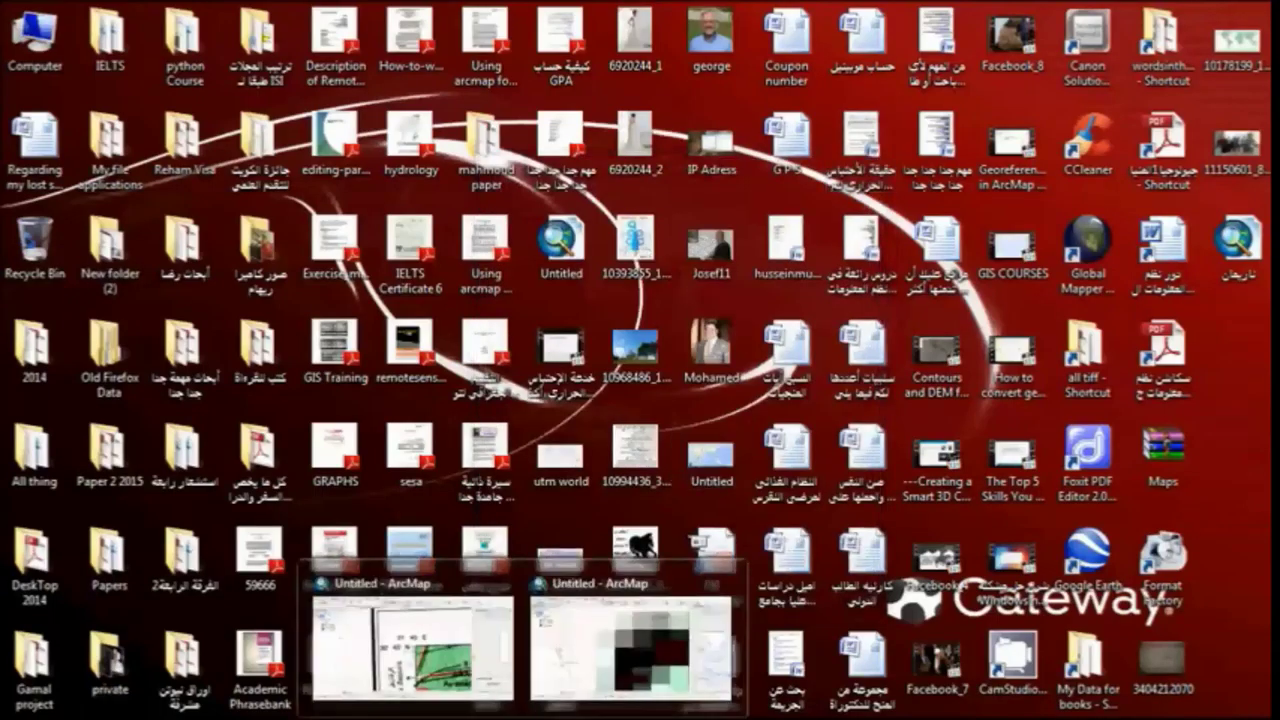
{"action": "mouse_move", "coordinate": [489, 652]}
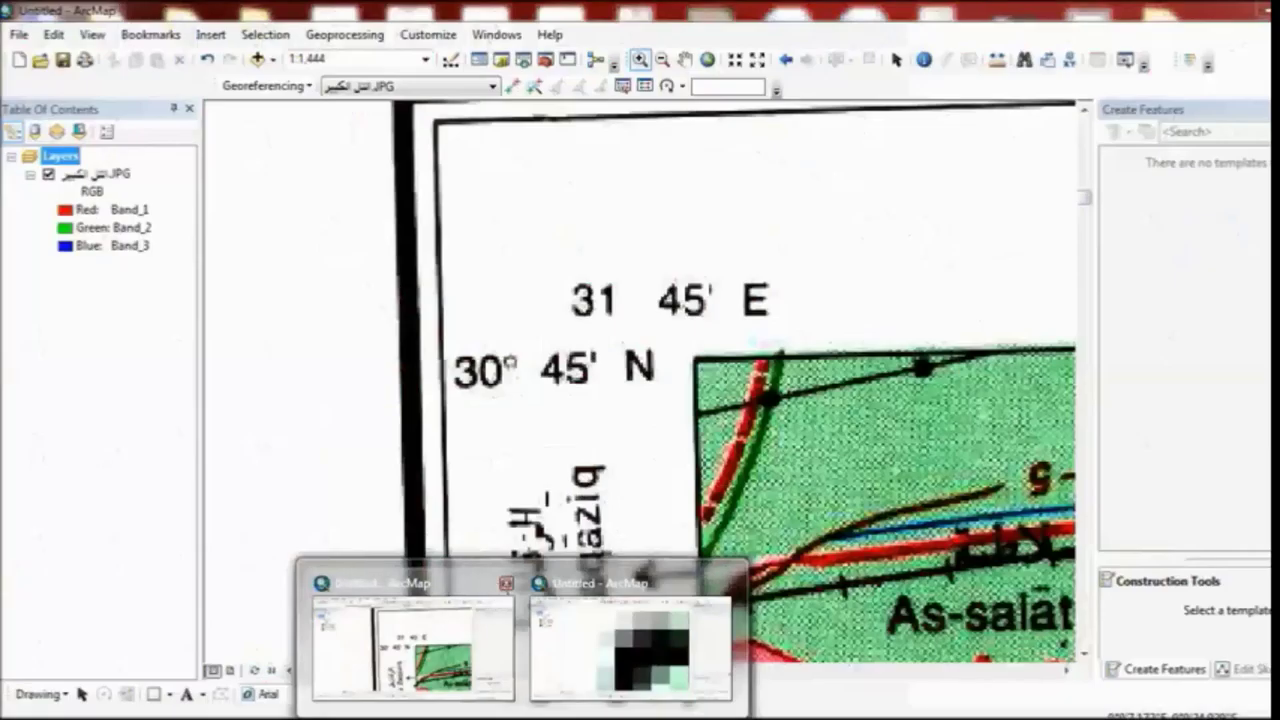
{"action": "left_click", "coordinate": [506, 583]}
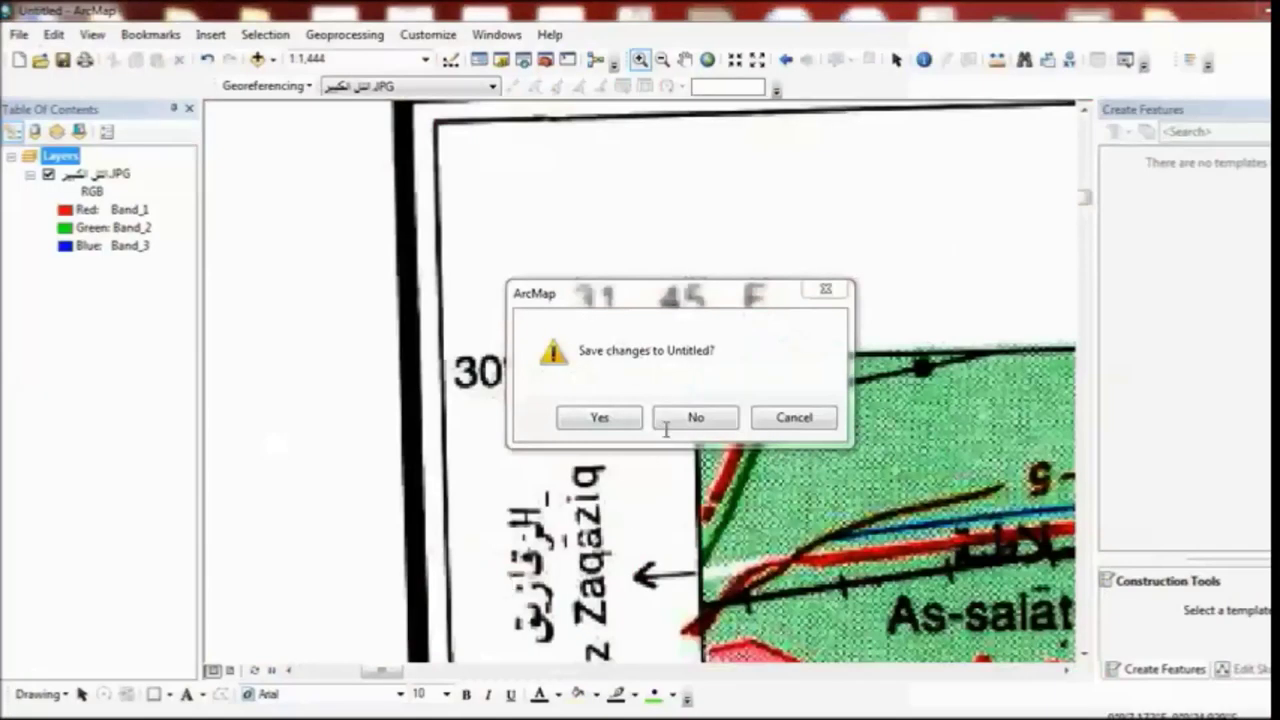
{"action": "left_click", "coordinate": [694, 418]}
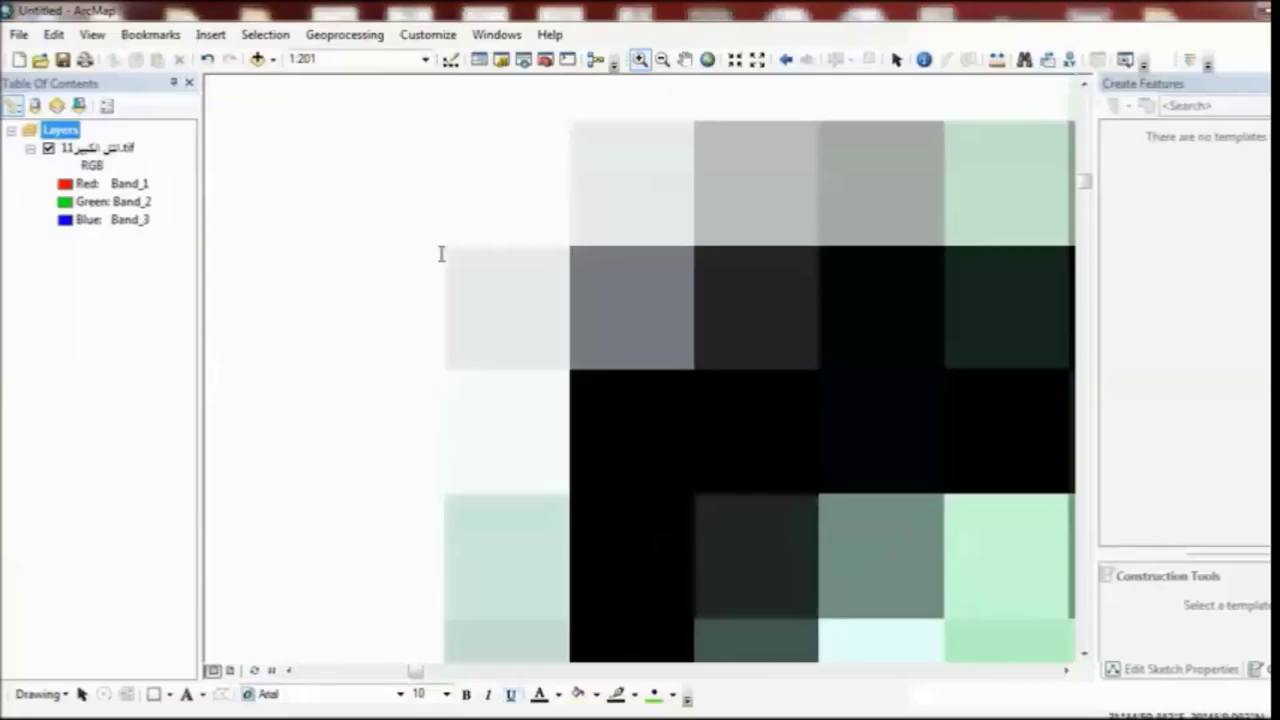
Step: Add the Built_in.shp shapefile from the D:\GIS Course folder to the map and accept the extent warning
{"action": "left_click", "coordinate": [707, 59]}
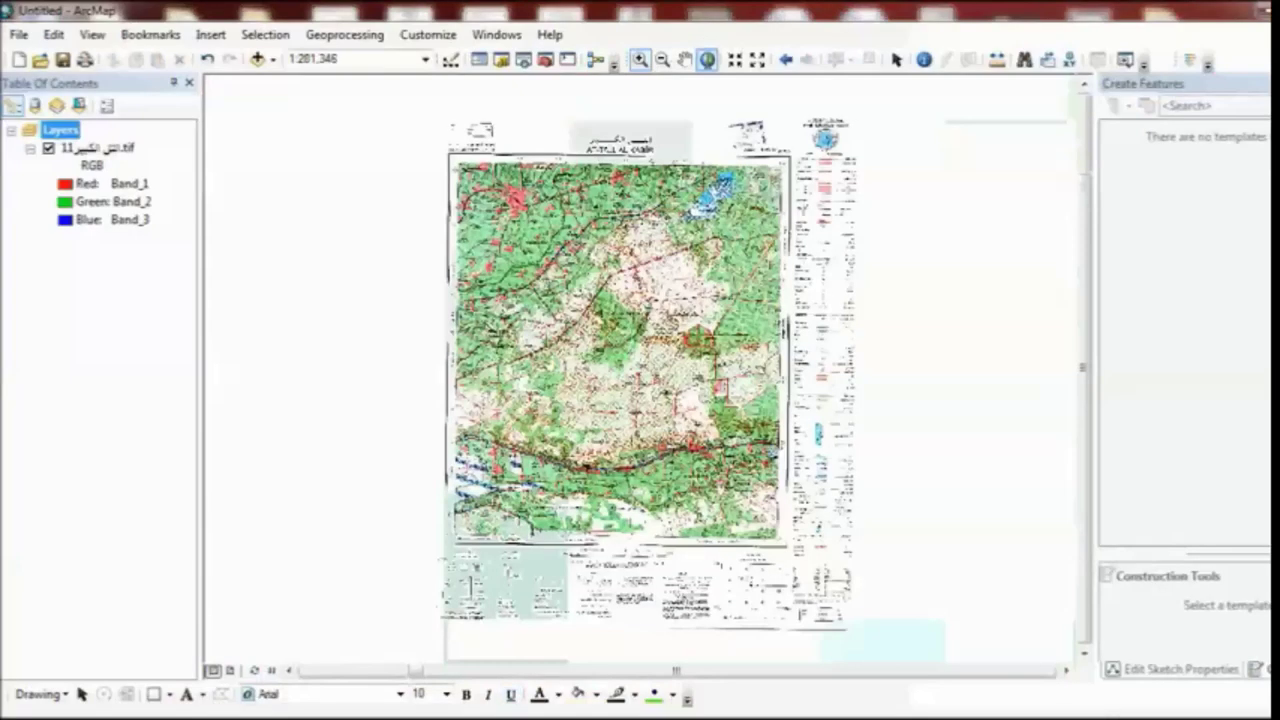
{"action": "left_click", "coordinate": [257, 59]}
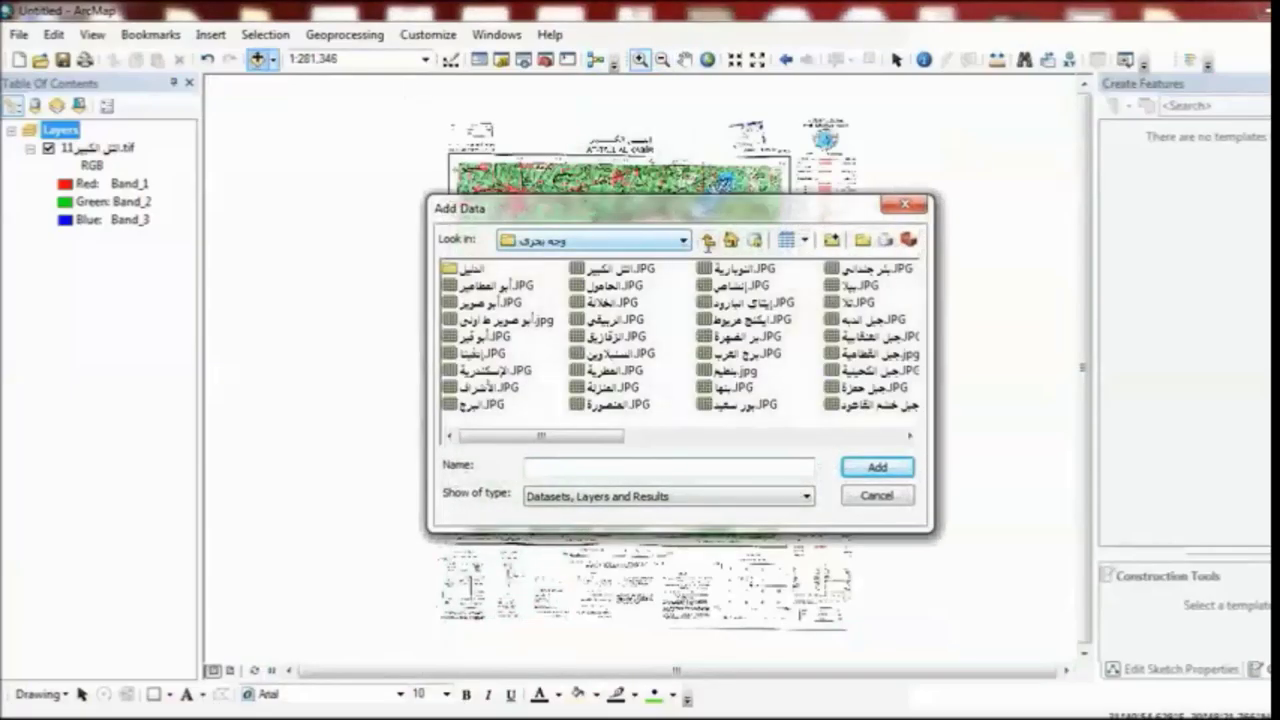
{"action": "left_click", "coordinate": [708, 241]}
{"action": "left_click", "coordinate": [708, 241]}
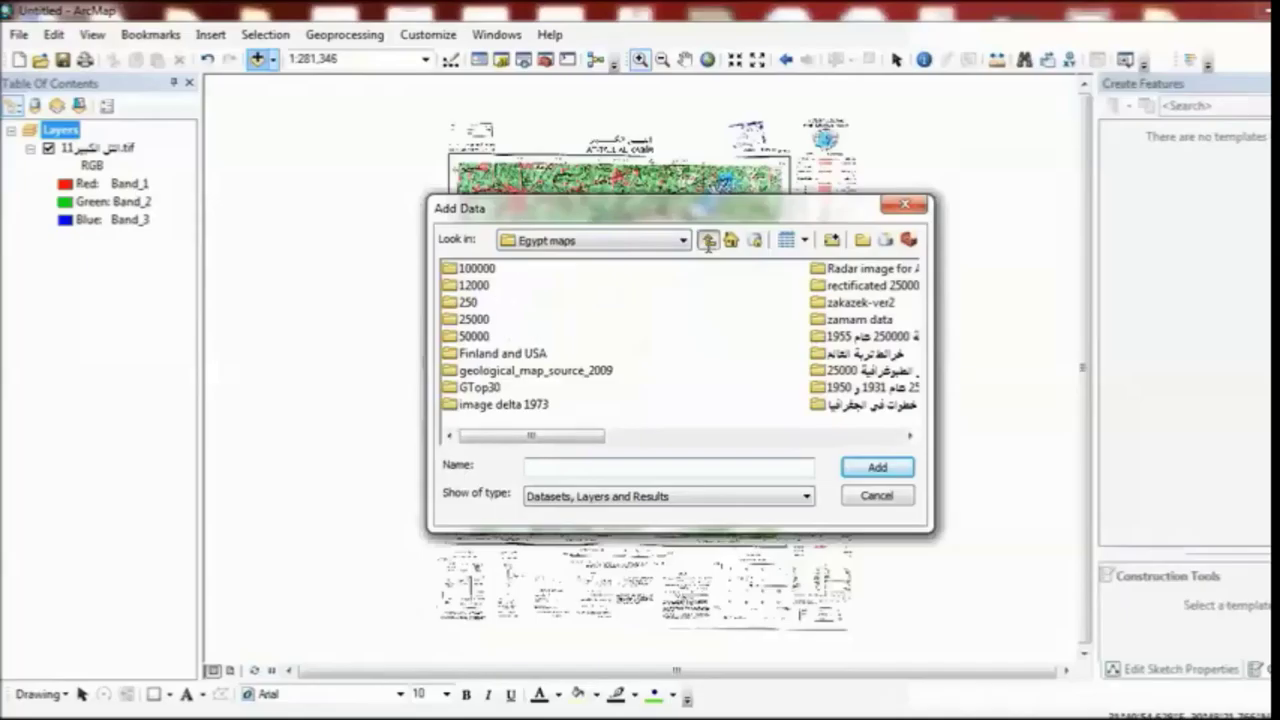
{"action": "left_click", "coordinate": [708, 241]}
{"action": "left_click", "coordinate": [708, 241]}
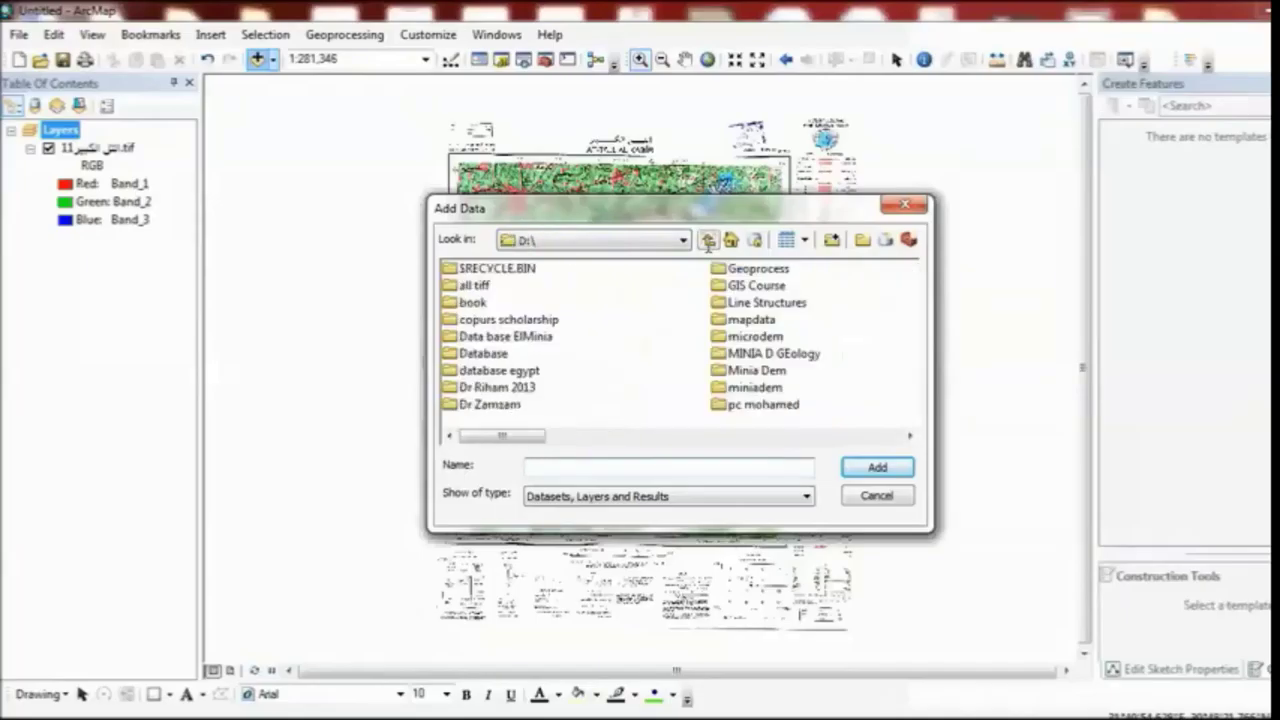
{"action": "double_click", "coordinate": [754, 285]}
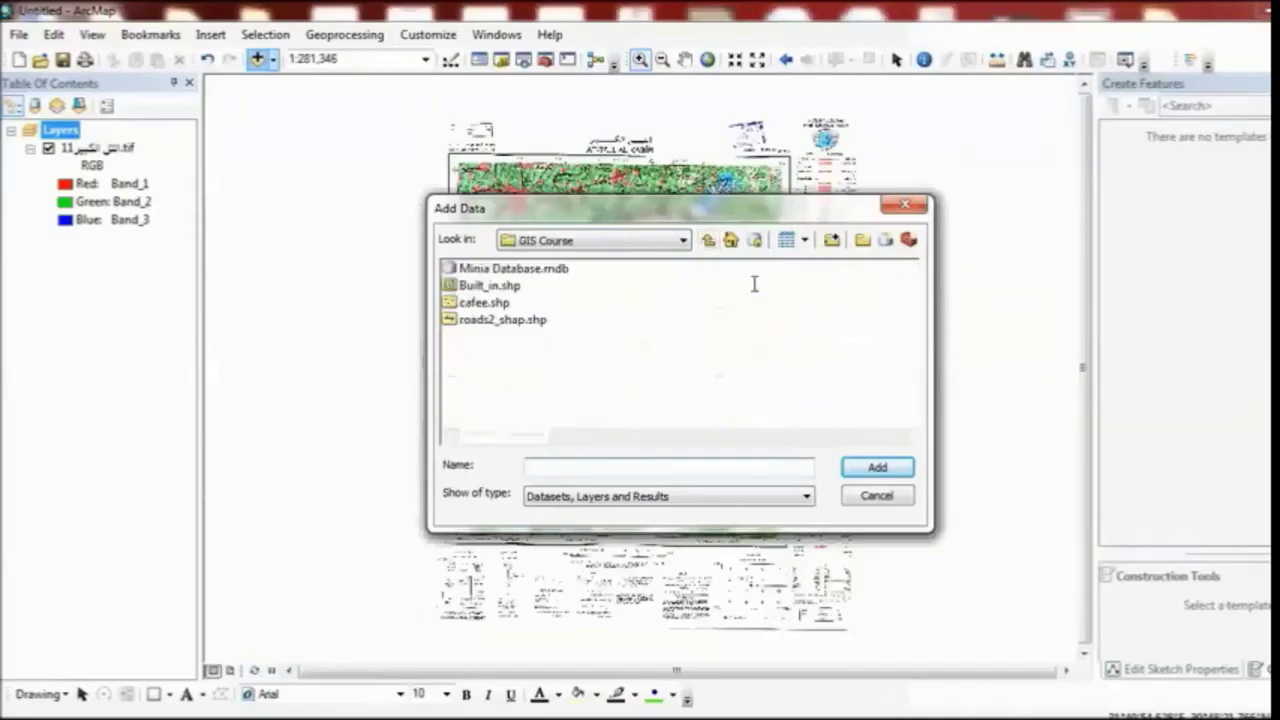
{"action": "left_click", "coordinate": [500, 285]}
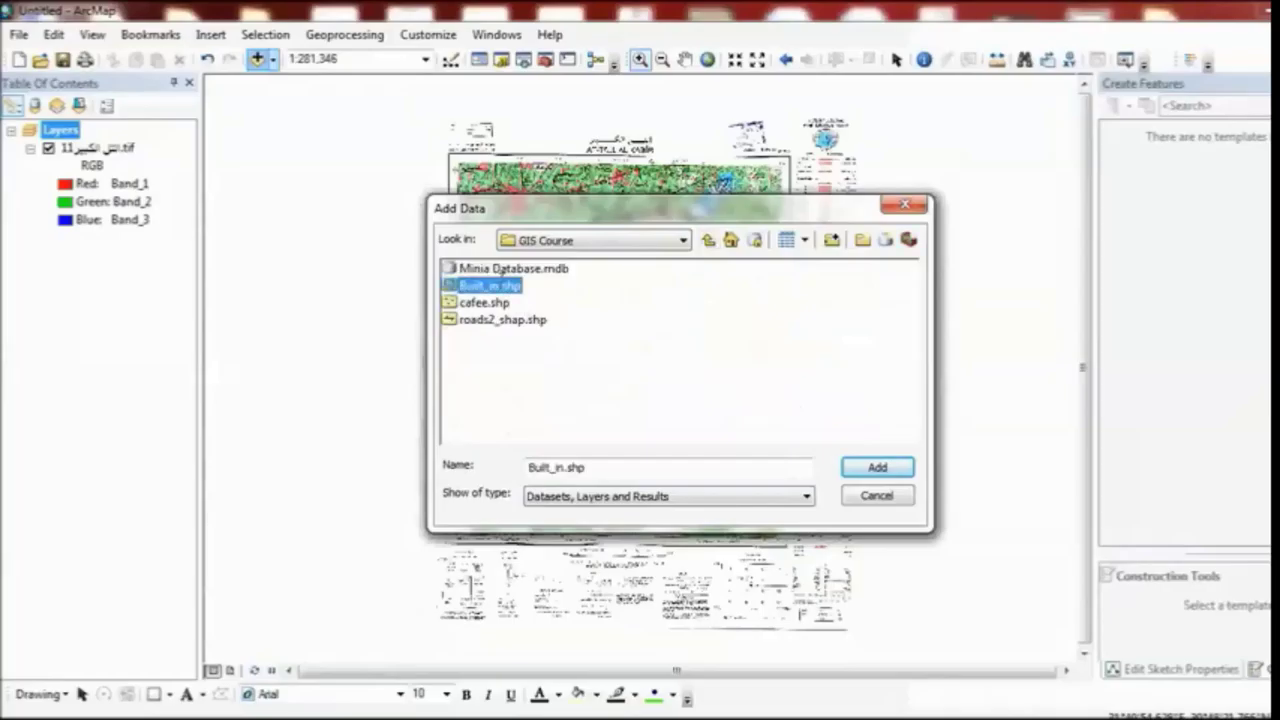
{"action": "left_click", "coordinate": [887, 467]}
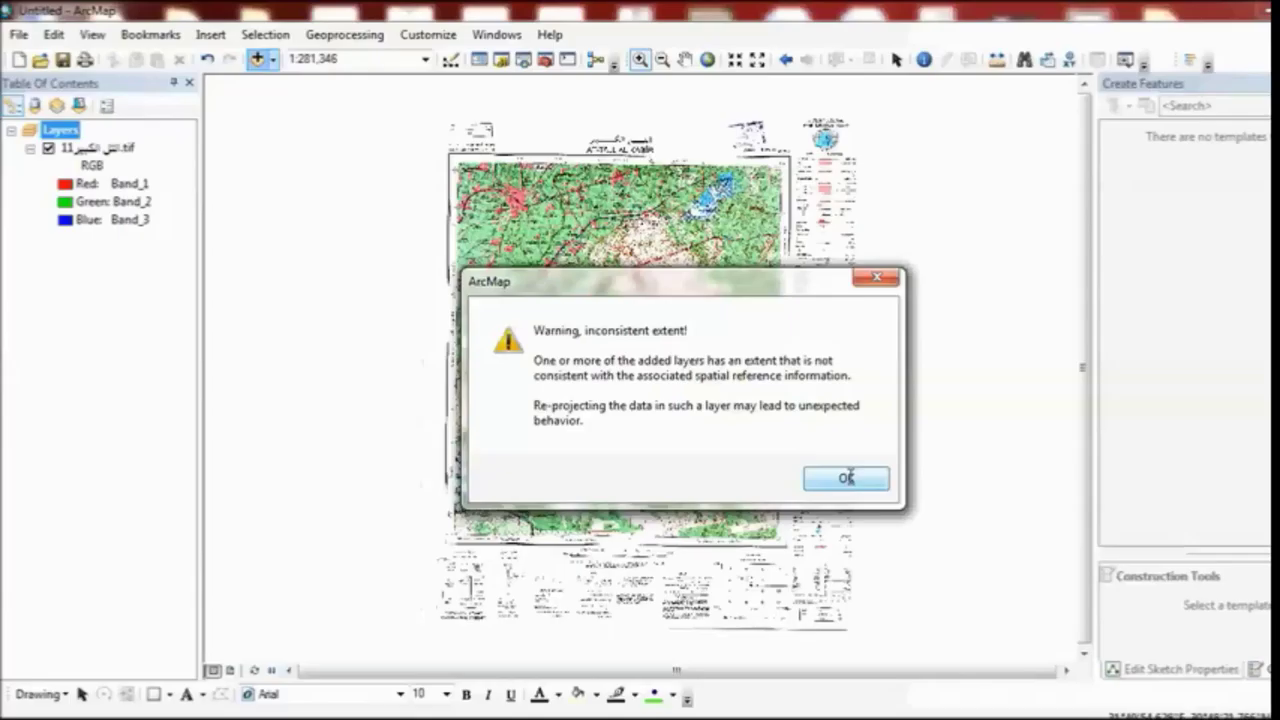
{"action": "left_click", "coordinate": [848, 478]}
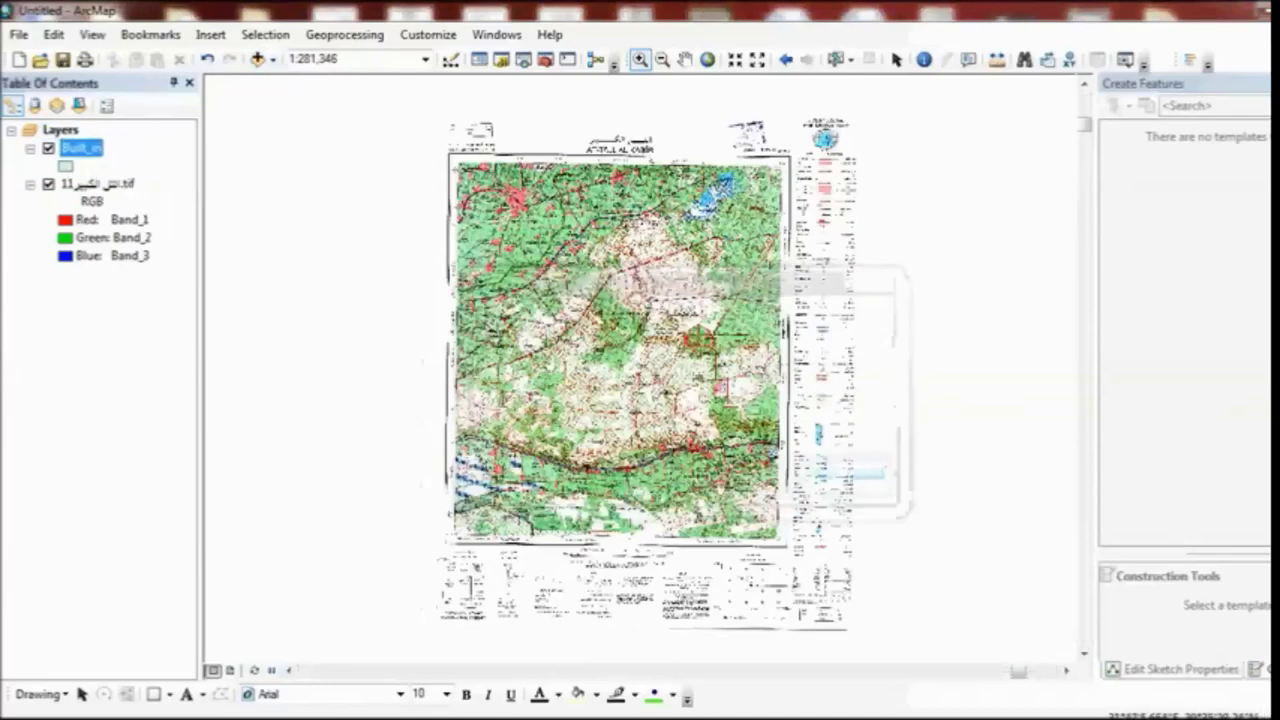
Step: Add the houses feature class from the parcel dataset of Minia Database.mdb to the map
{"action": "left_click", "coordinate": [640, 60]}
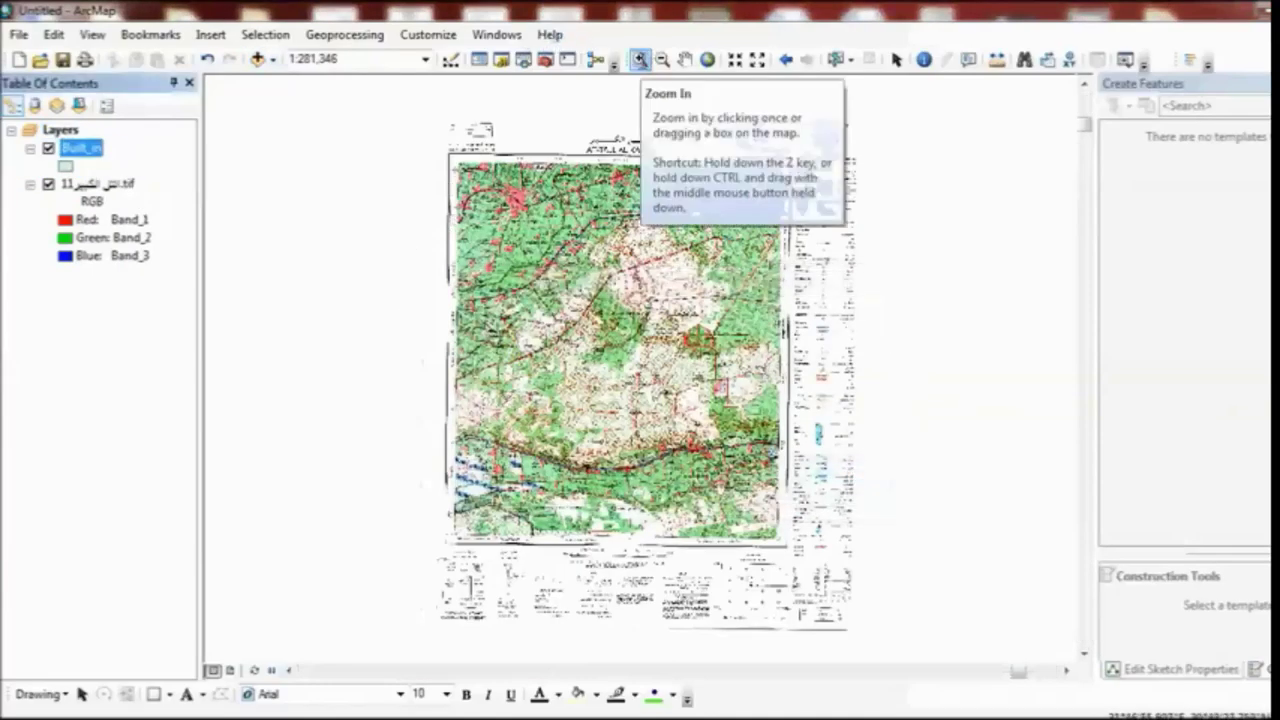
{"action": "left_click", "coordinate": [258, 58]}
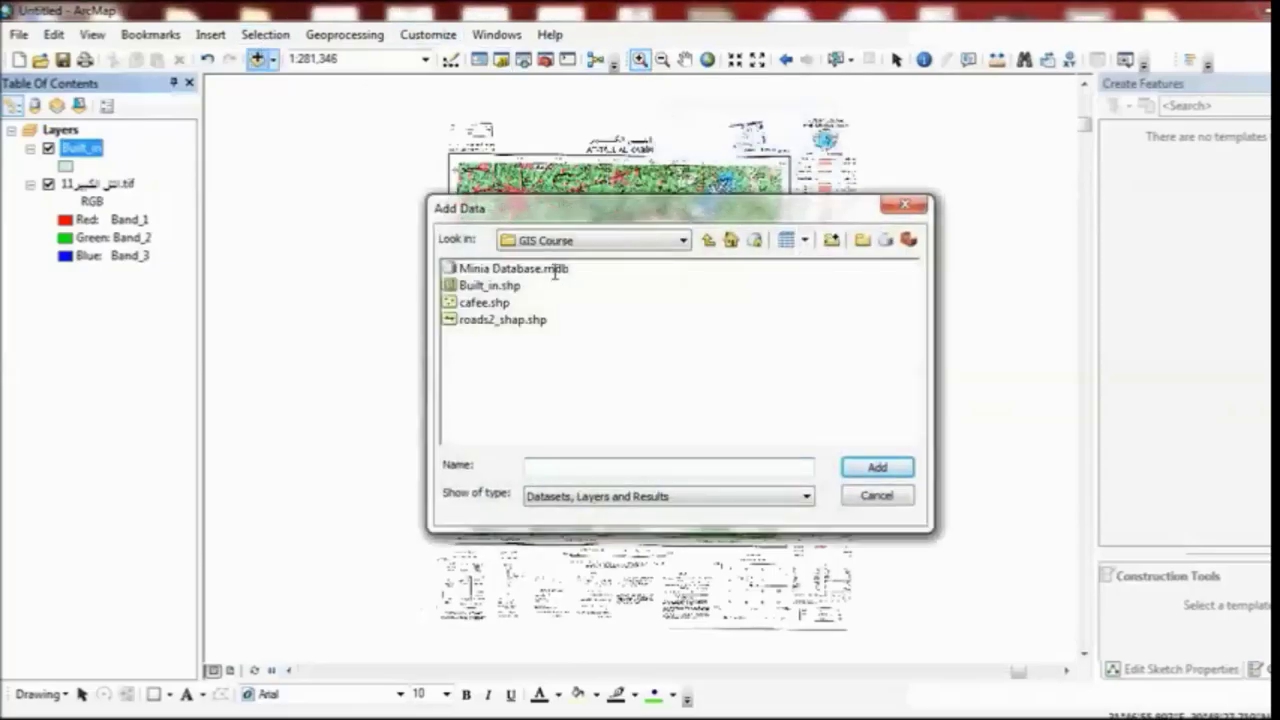
{"action": "double_click", "coordinate": [555, 269]}
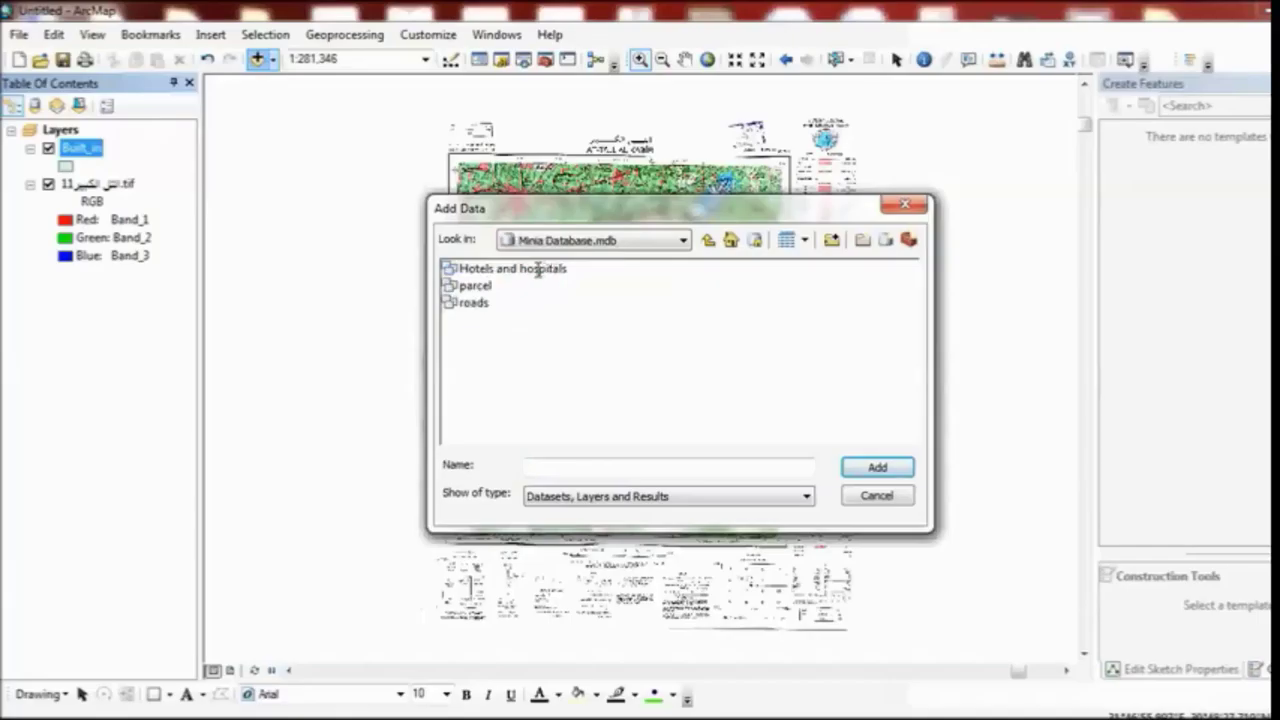
{"action": "double_click", "coordinate": [485, 286]}
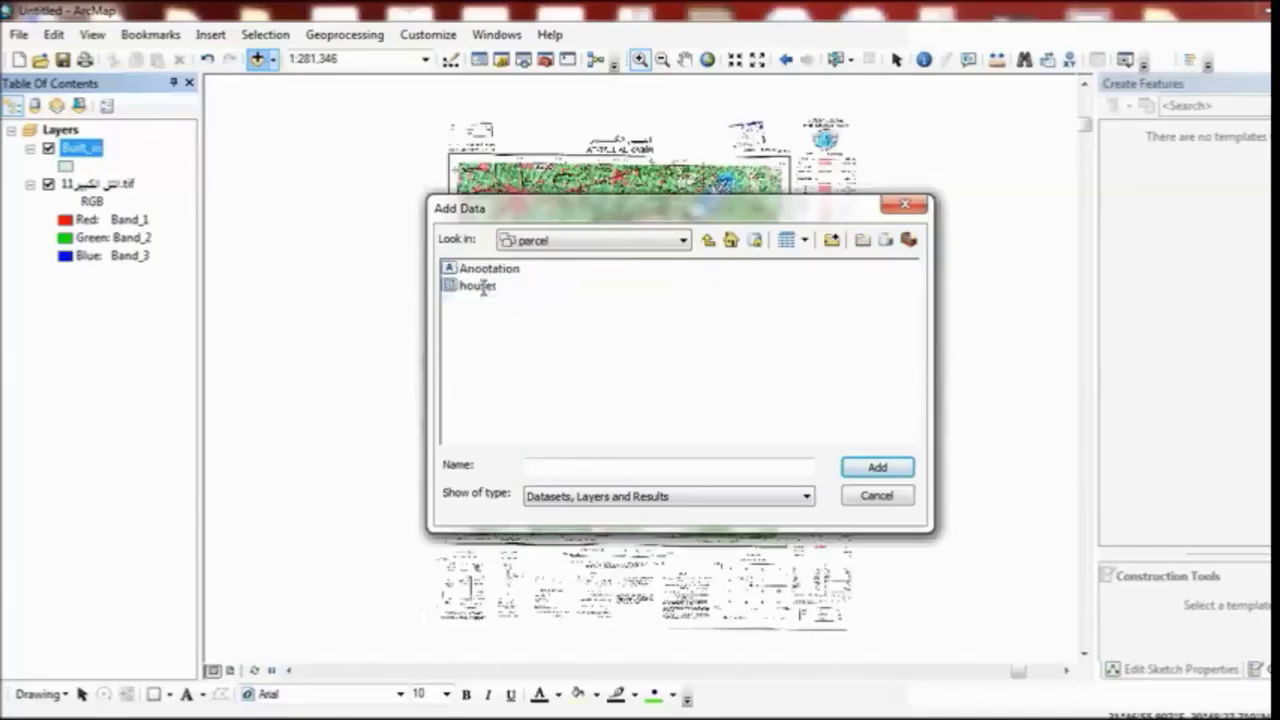
{"action": "left_click", "coordinate": [486, 287]}
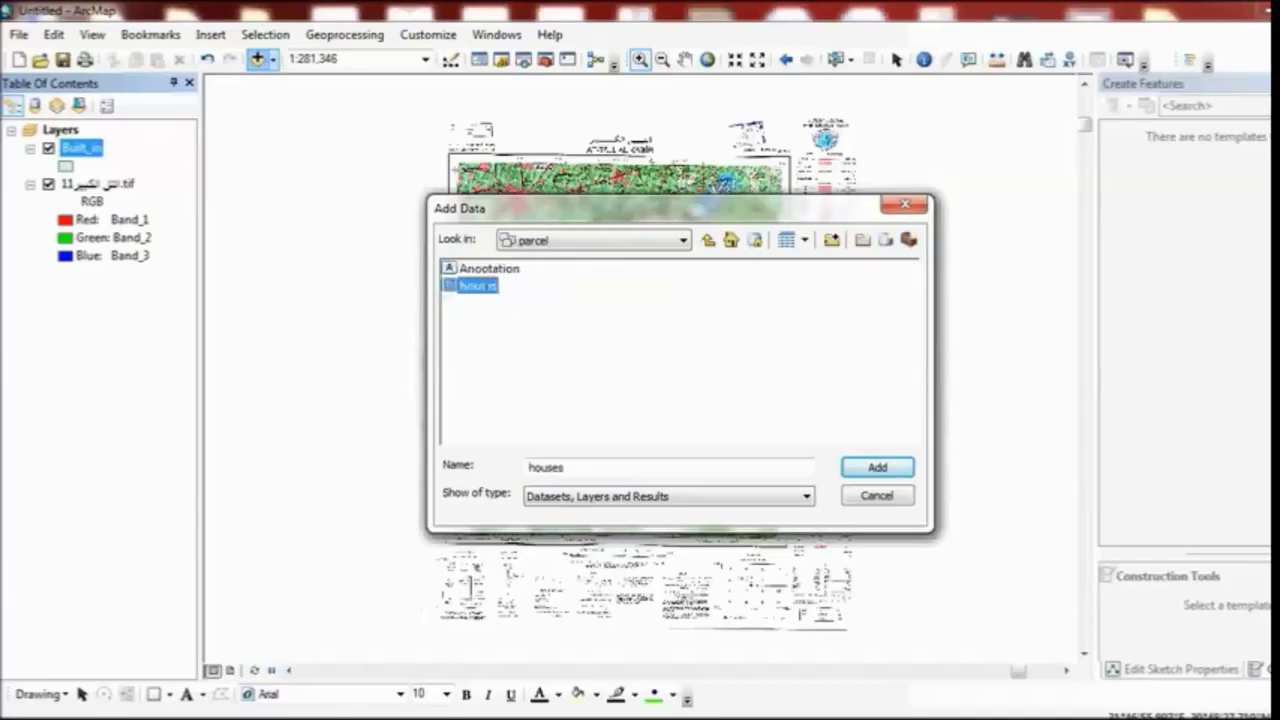
{"action": "left_click", "coordinate": [877, 466]}
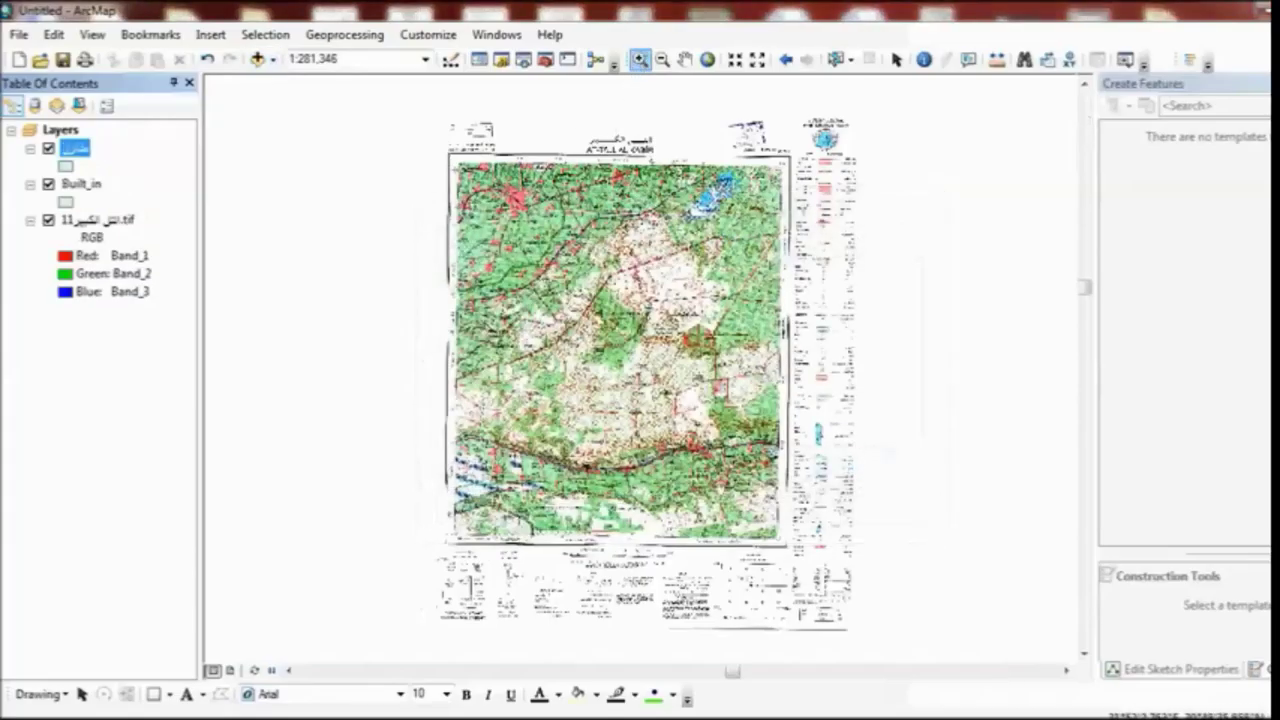
Step: Start editing the منازل layer near the عزبة العوضى block and choose its template with the Polygon construction tool
{"action": "left_click_drag", "start_coordinate": [488, 220], "coordinate": [514, 246]}
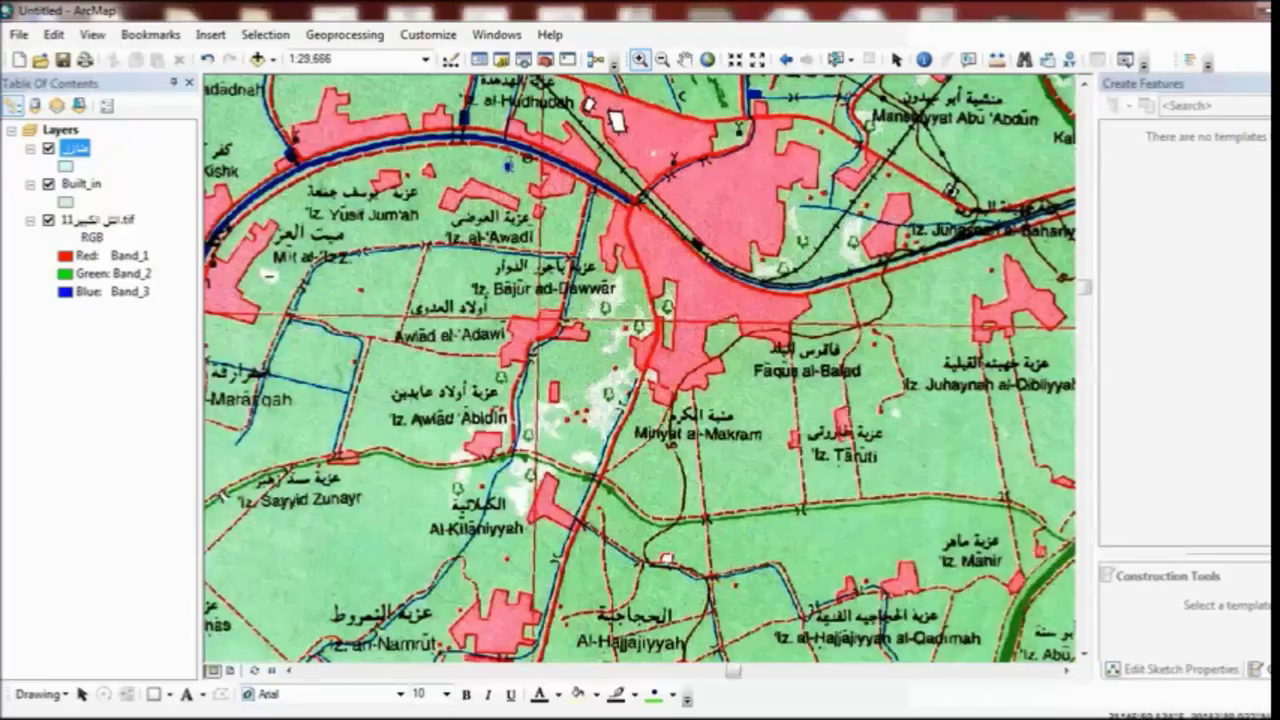
{"action": "left_click_drag", "start_coordinate": [516, 178], "coordinate": [437, 221]}
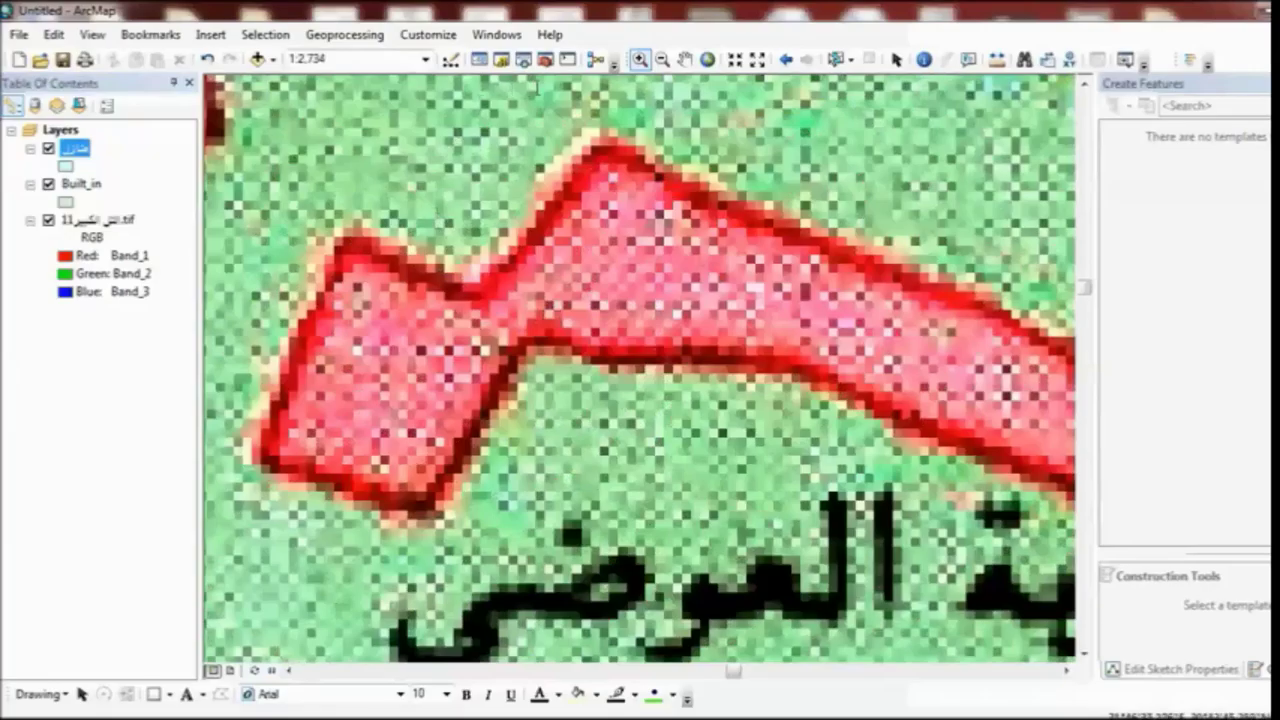
{"action": "left_click", "coordinate": [661, 60]}
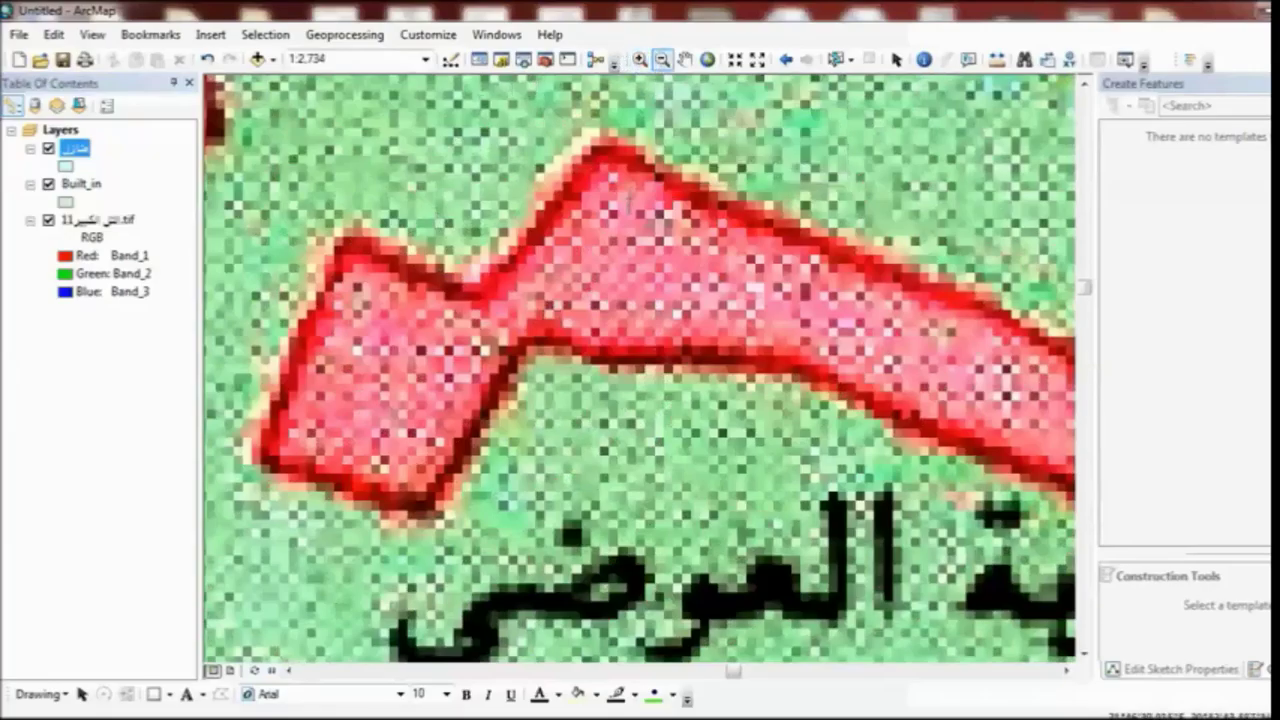
{"action": "left_click", "coordinate": [629, 206]}
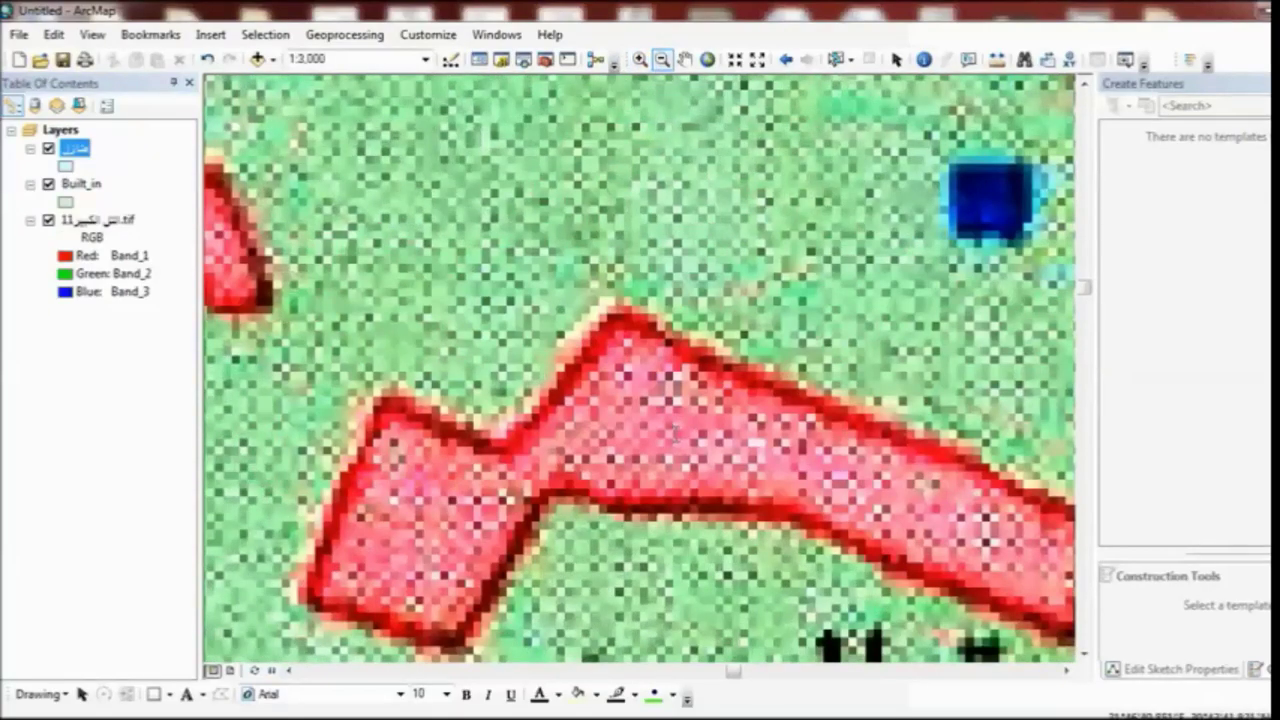
{"action": "left_click", "coordinate": [674, 428]}
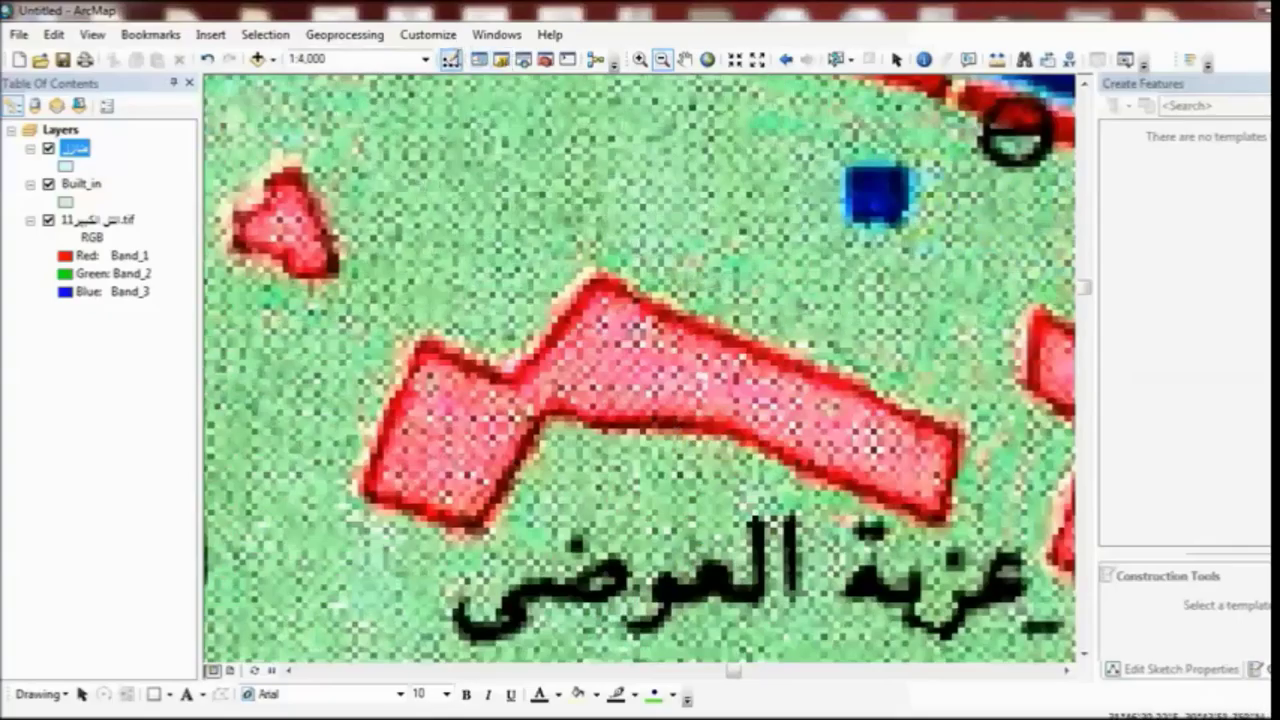
{"action": "left_click", "coordinate": [451, 60]}
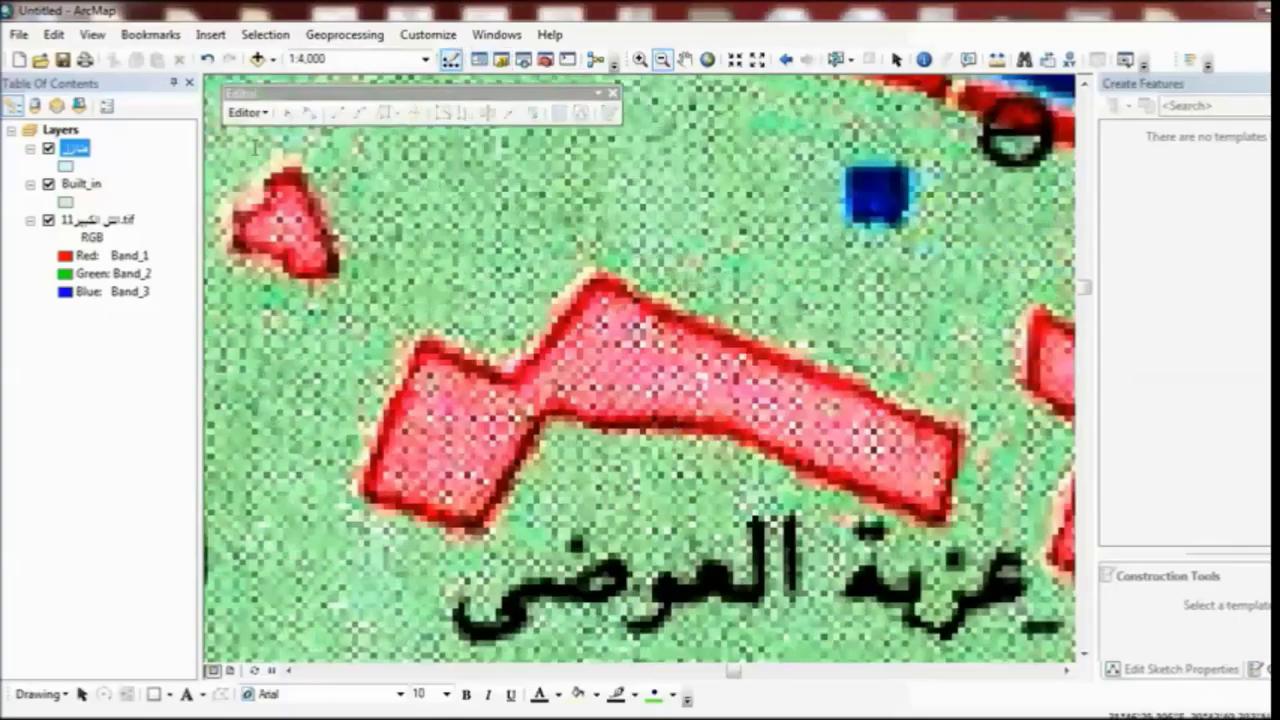
{"action": "left_click", "coordinate": [262, 111]}
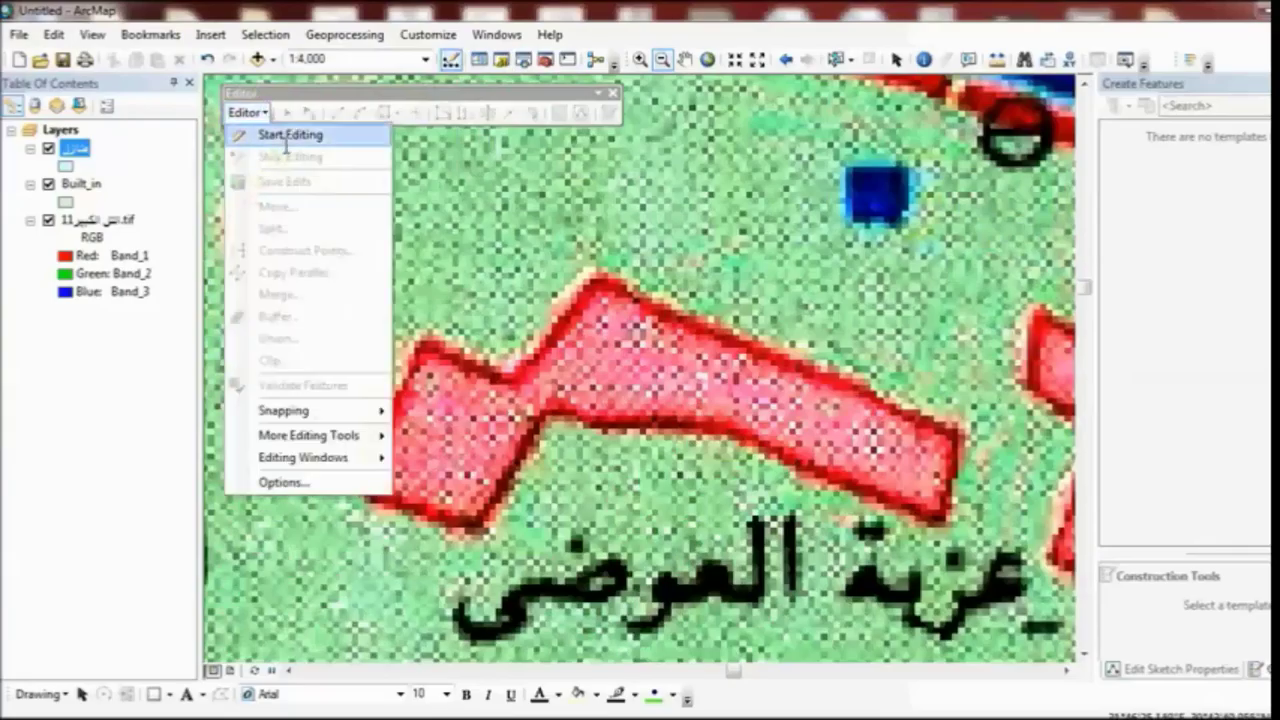
{"action": "left_click", "coordinate": [286, 134]}
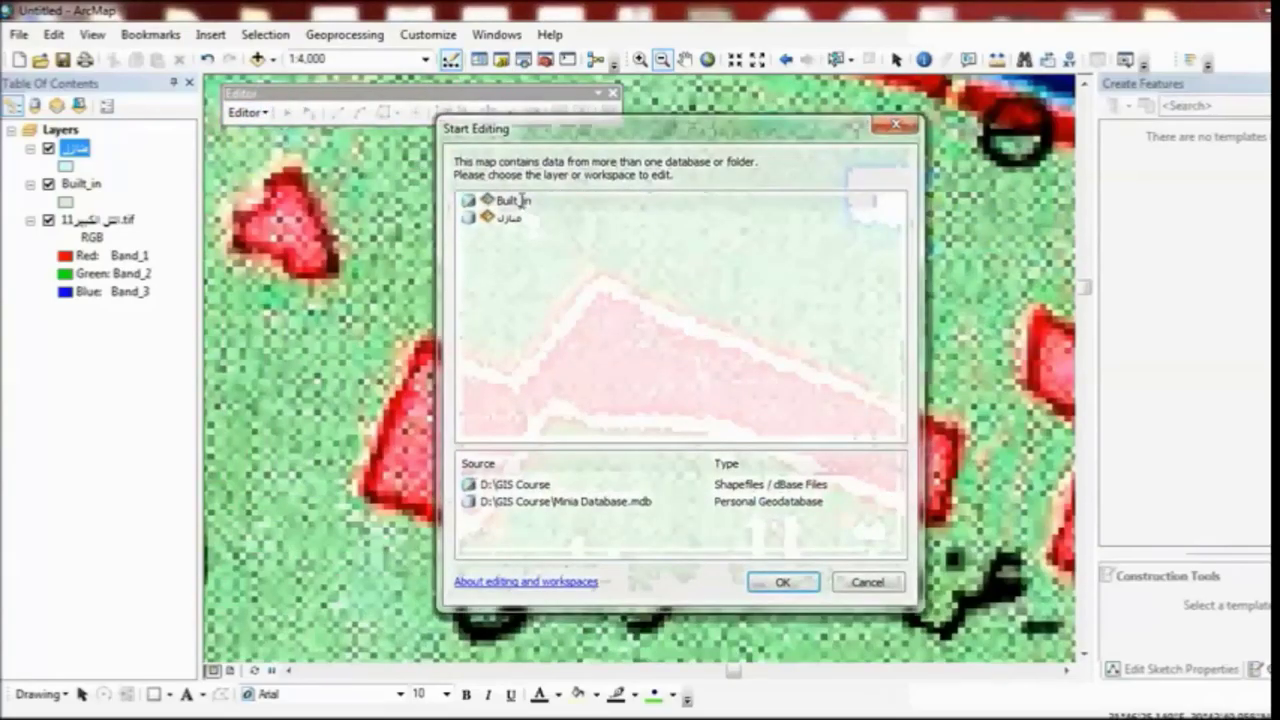
{"action": "left_click", "coordinate": [515, 219]}
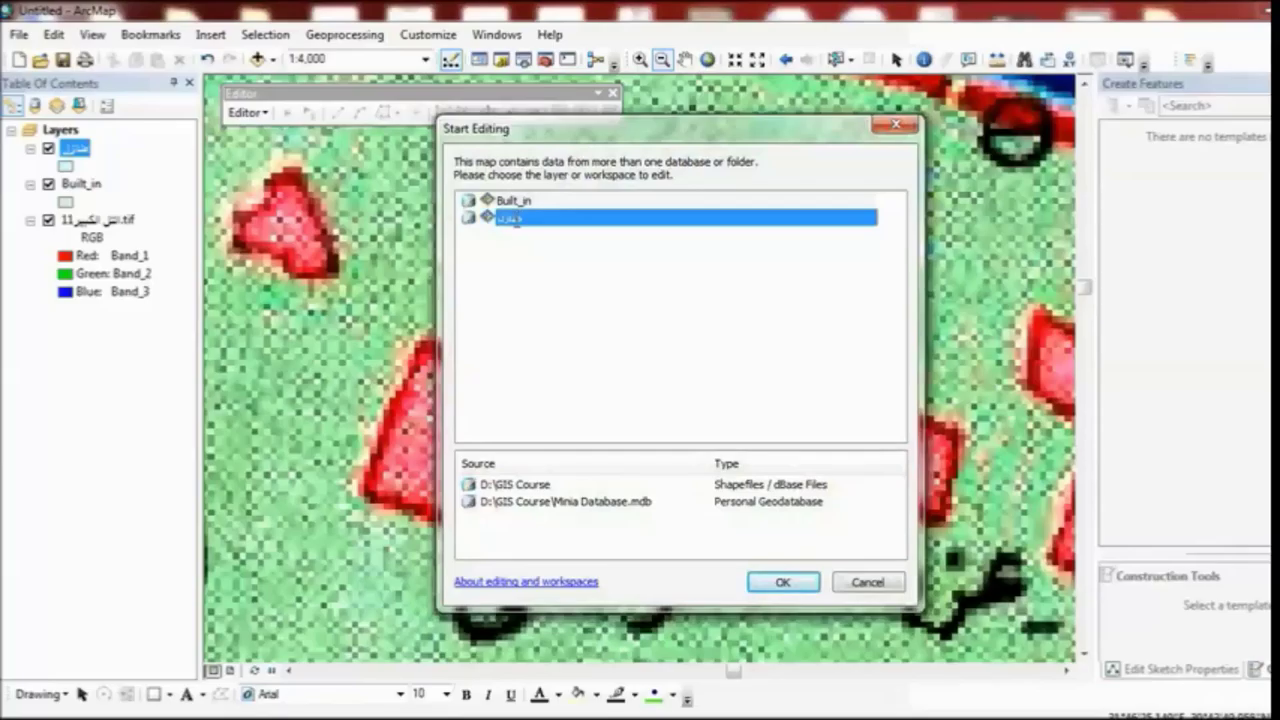
{"action": "left_click", "coordinate": [782, 582]}
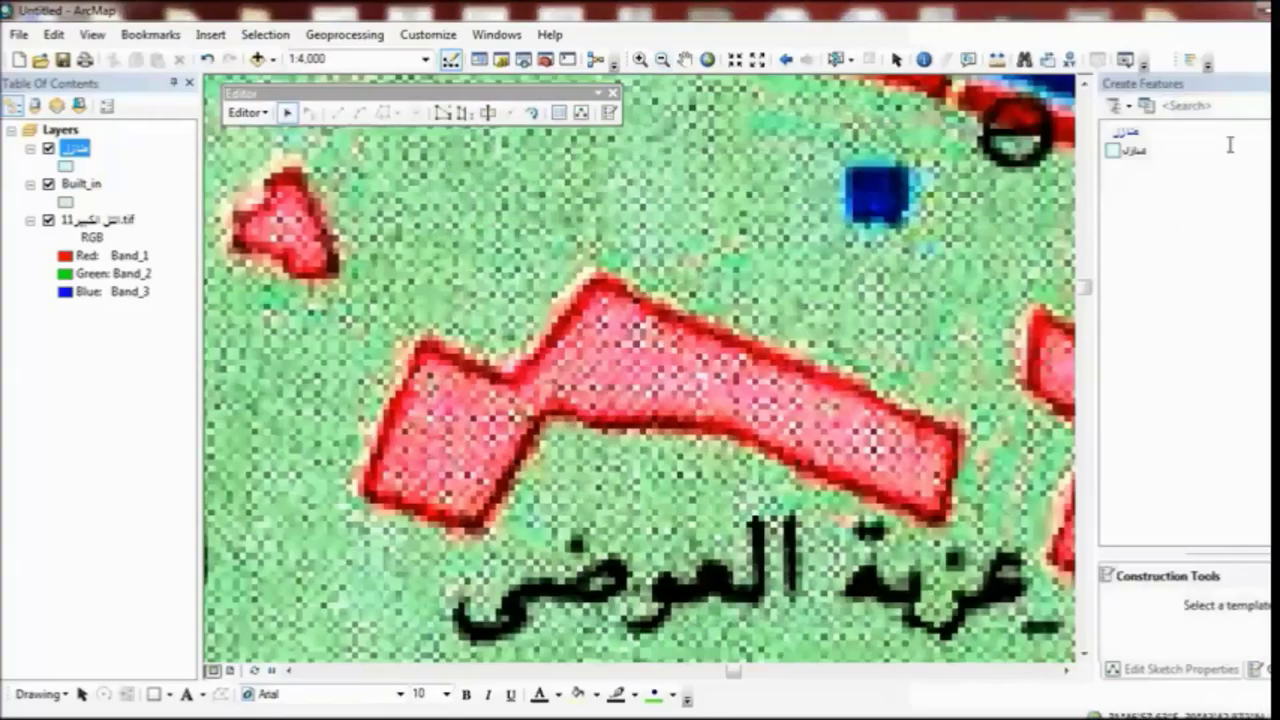
{"action": "left_click", "coordinate": [1133, 150]}
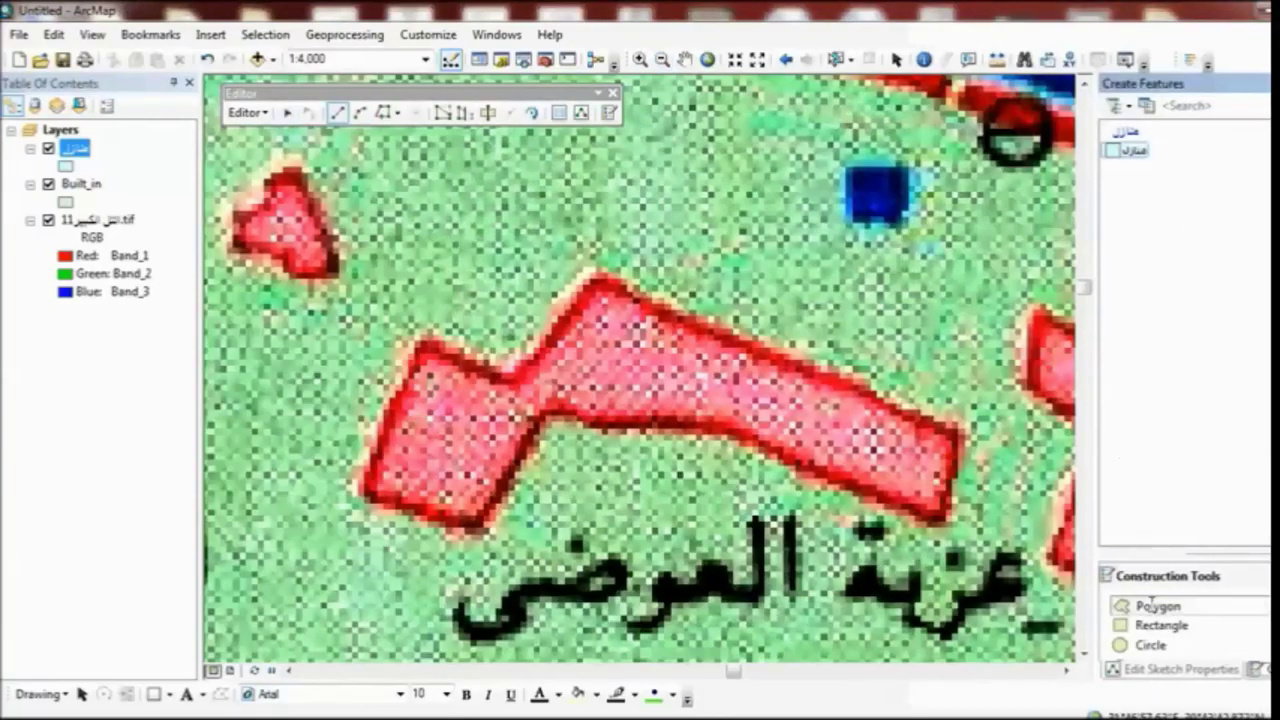
{"action": "left_click", "coordinate": [1153, 605]}
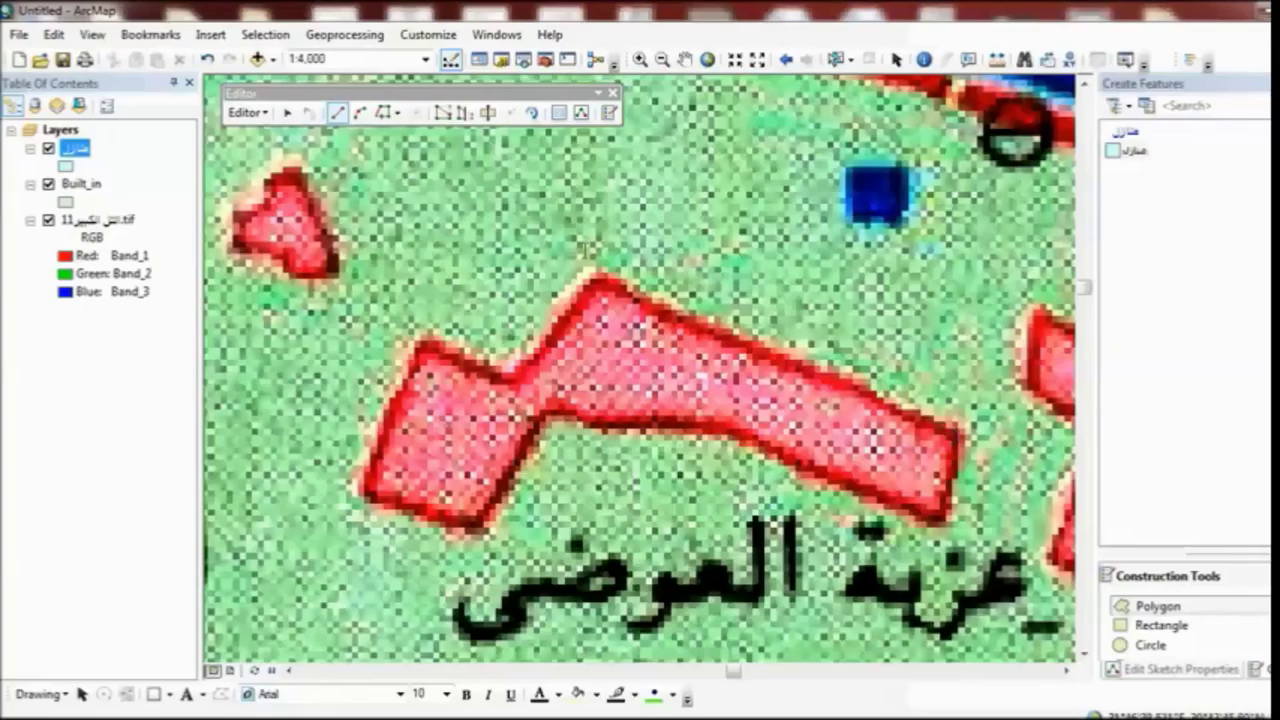
Step: Look over the tolerance and snap tip settings in the editor's snapping options and accept them
{"action": "left_click", "coordinate": [255, 113]}
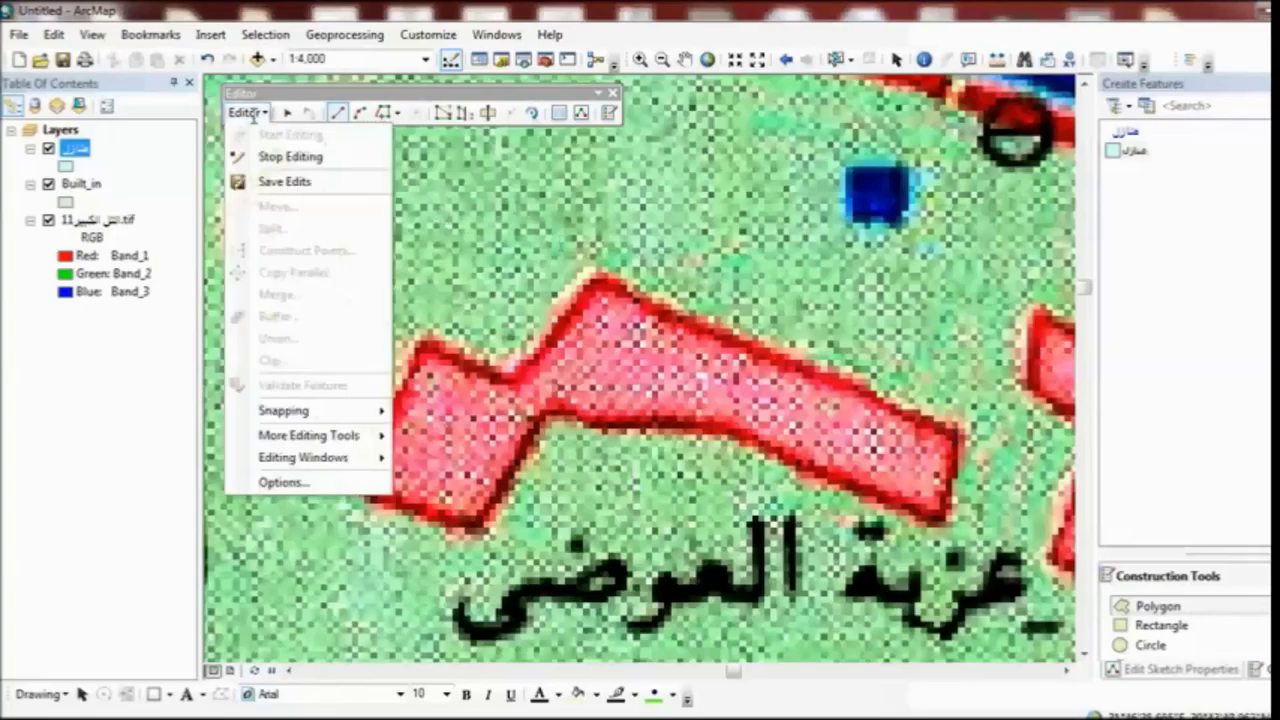
{"action": "mouse_move", "coordinate": [337, 413]}
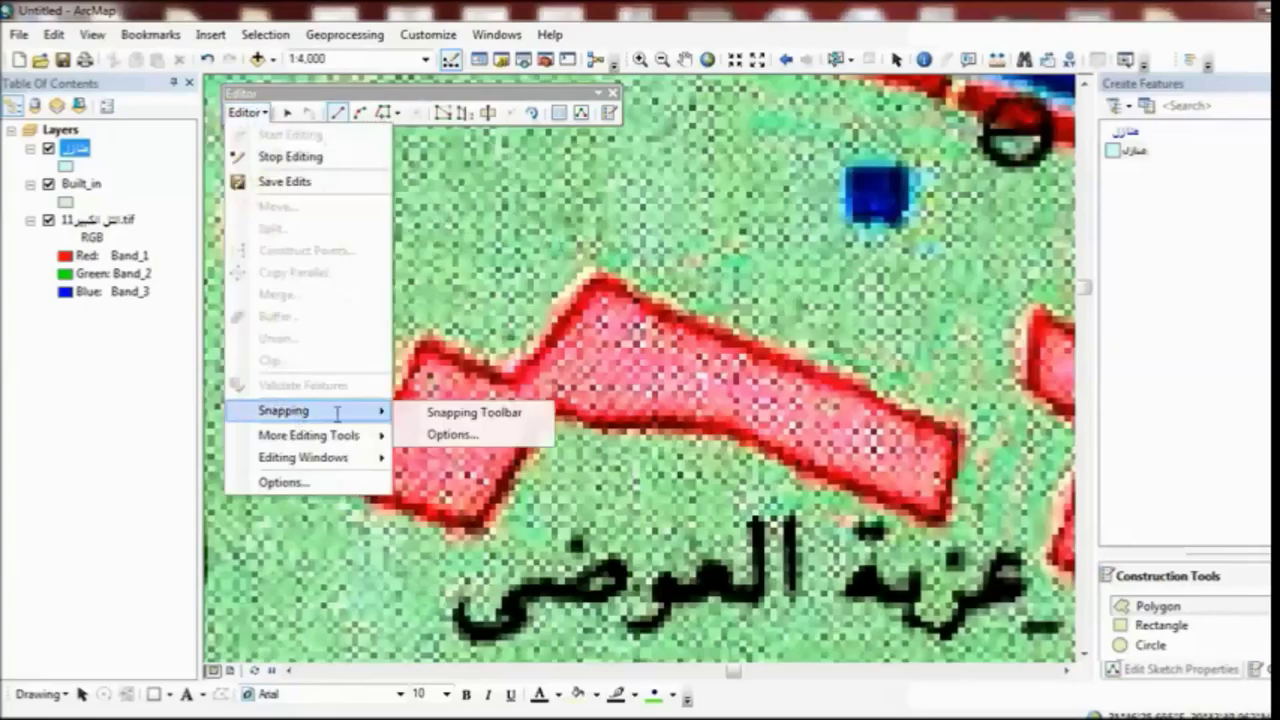
{"action": "left_click", "coordinate": [440, 434]}
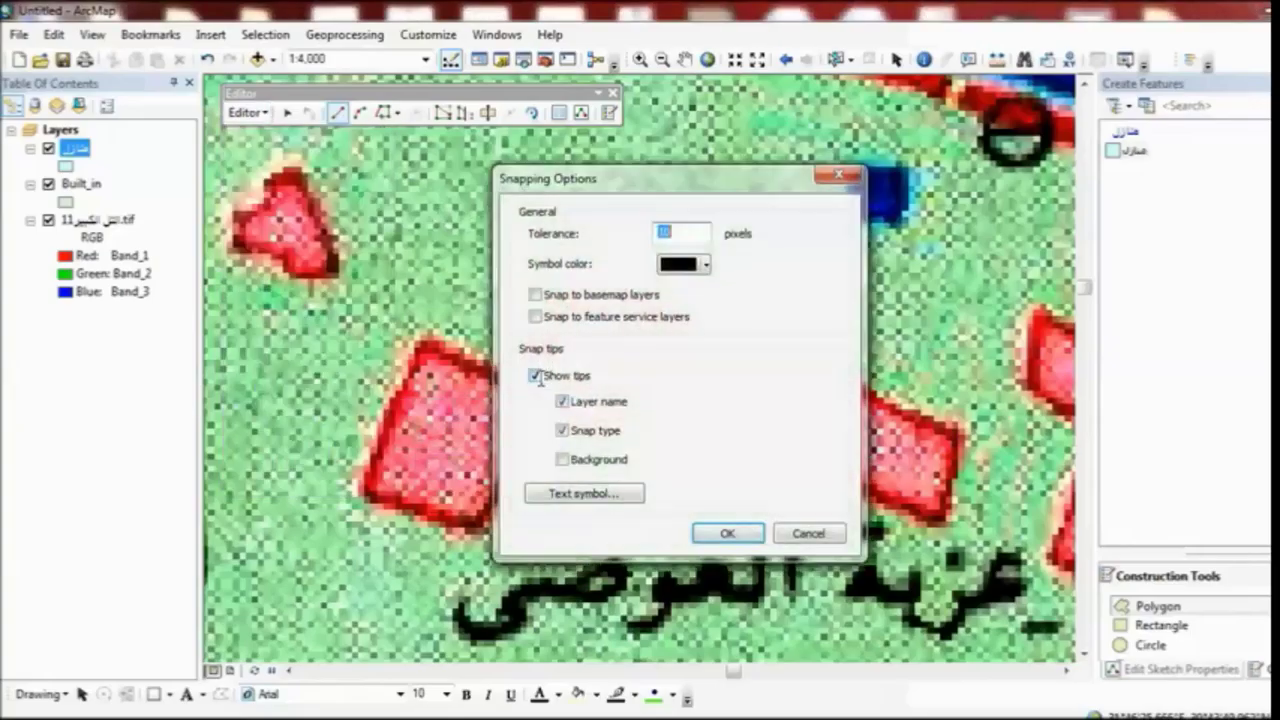
{"action": "left_click", "coordinate": [727, 533]}
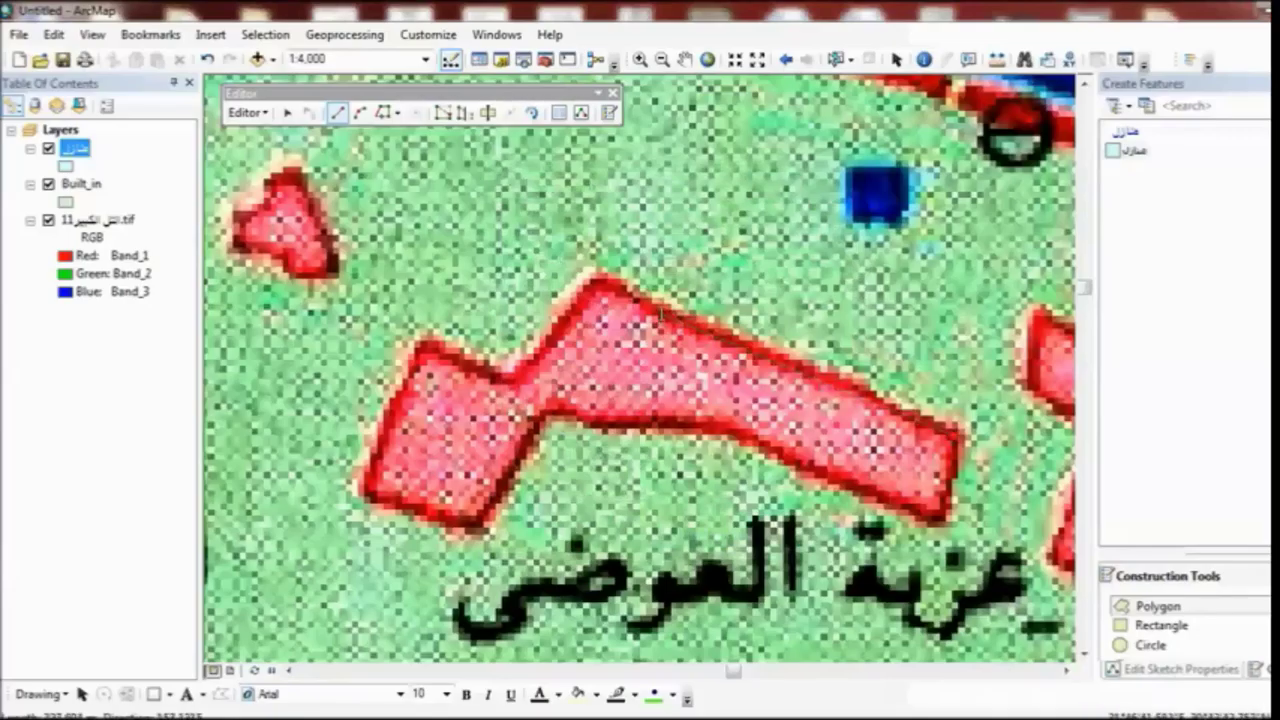
Step: Digitize the outline of the large angled built-up block above the عزبة العوضى label as a منازل polygon, redoing the misplaced vertex
{"action": "left_click", "coordinate": [626, 291]}
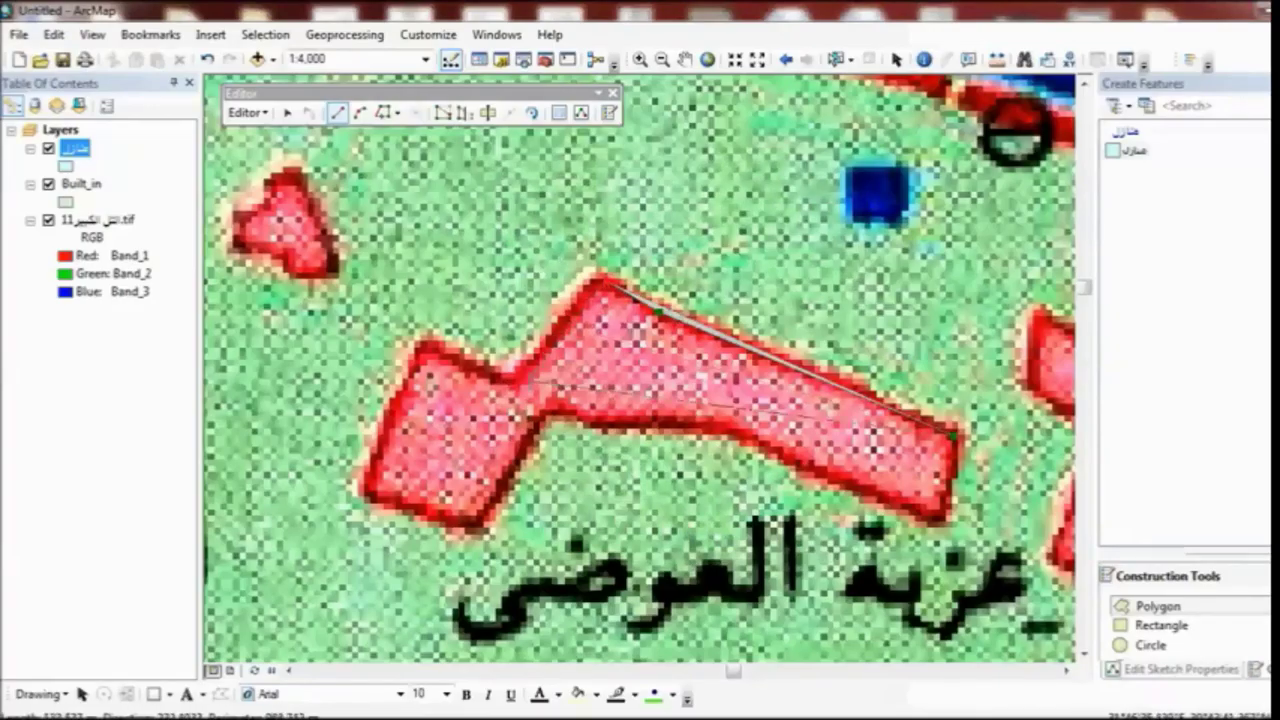
{"action": "left_click", "coordinate": [518, 378]}
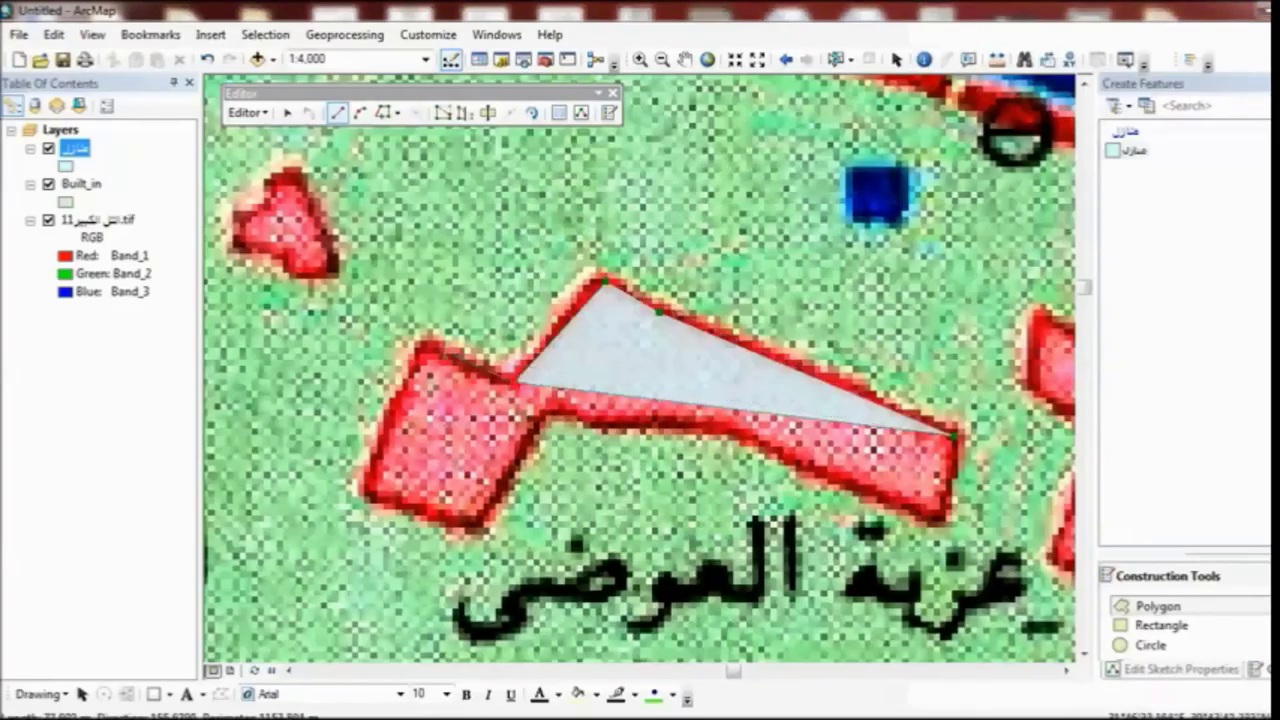
{"action": "left_click", "coordinate": [436, 348]}
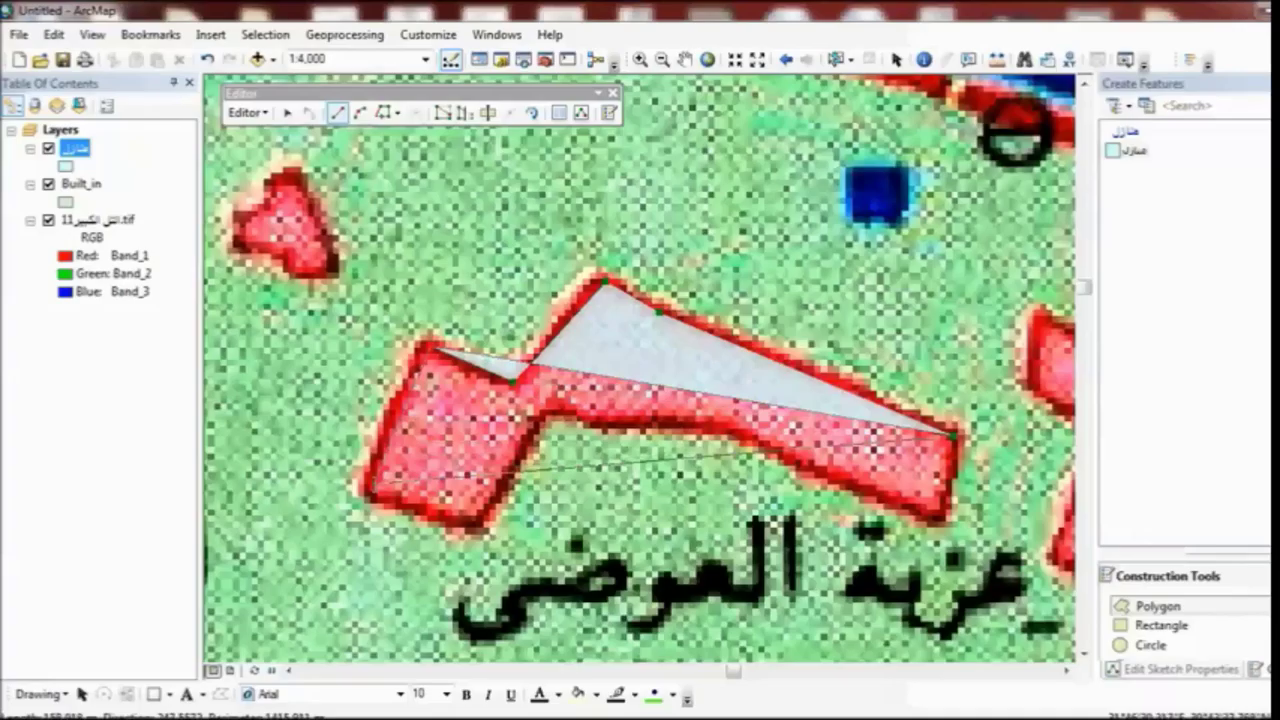
{"action": "key", "text": "ctrl+z"}
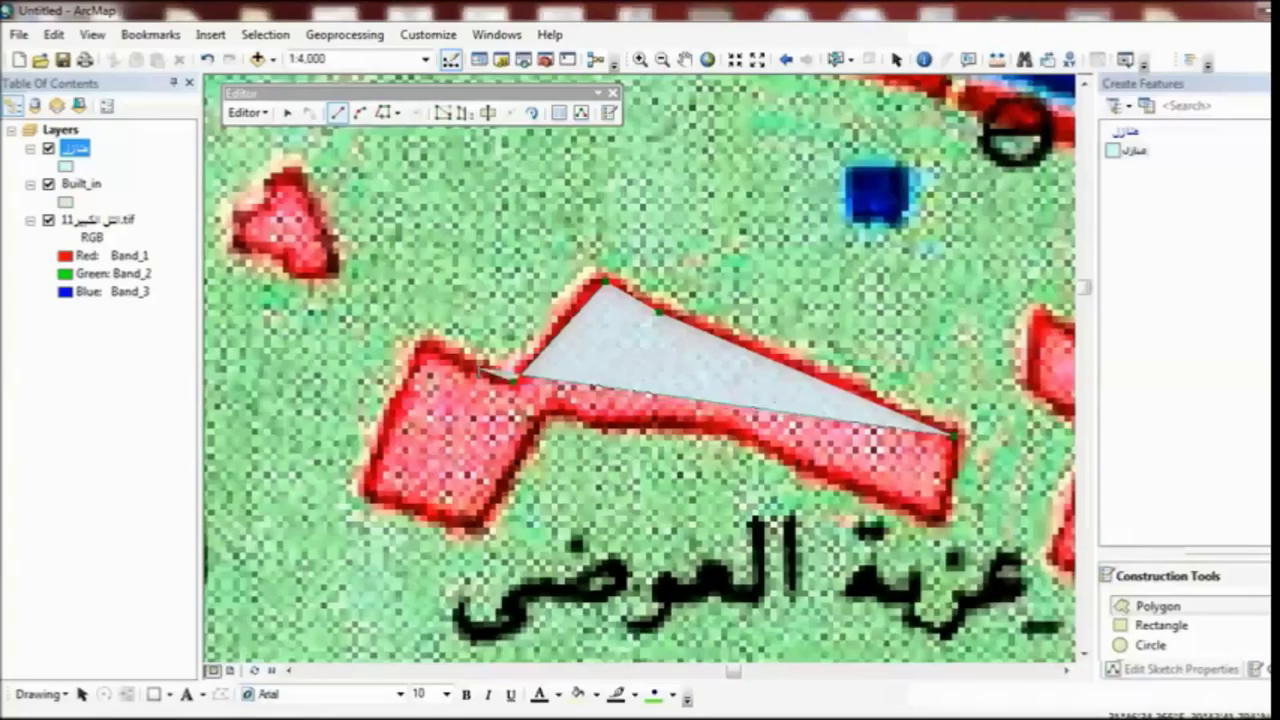
{"action": "left_click", "coordinate": [474, 366]}
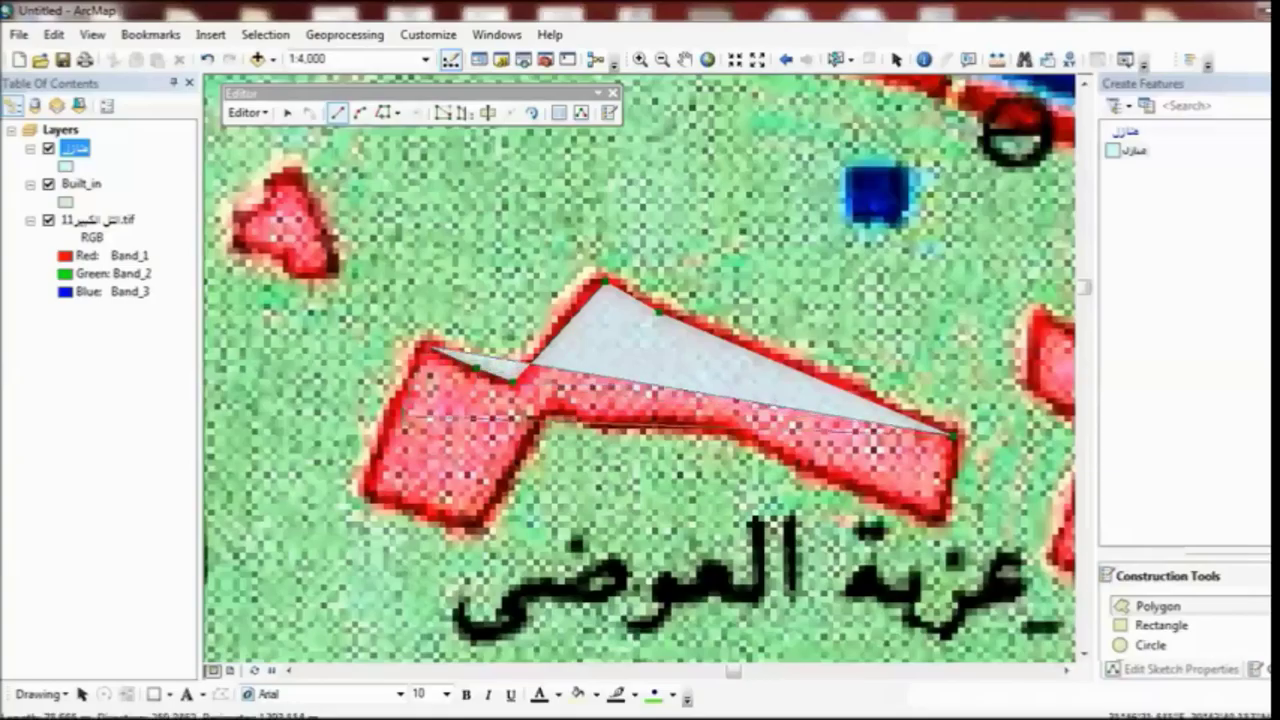
{"action": "double_click", "coordinate": [430, 347]}
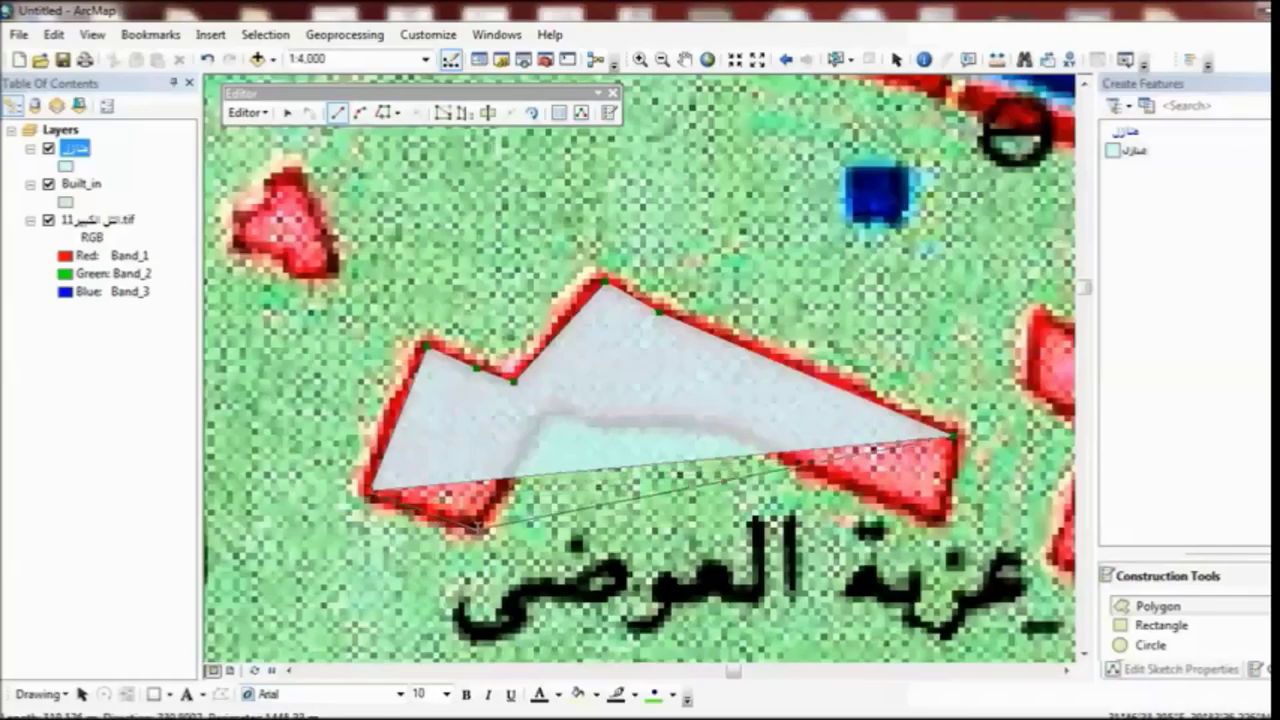
{"action": "left_click", "coordinate": [477, 524]}
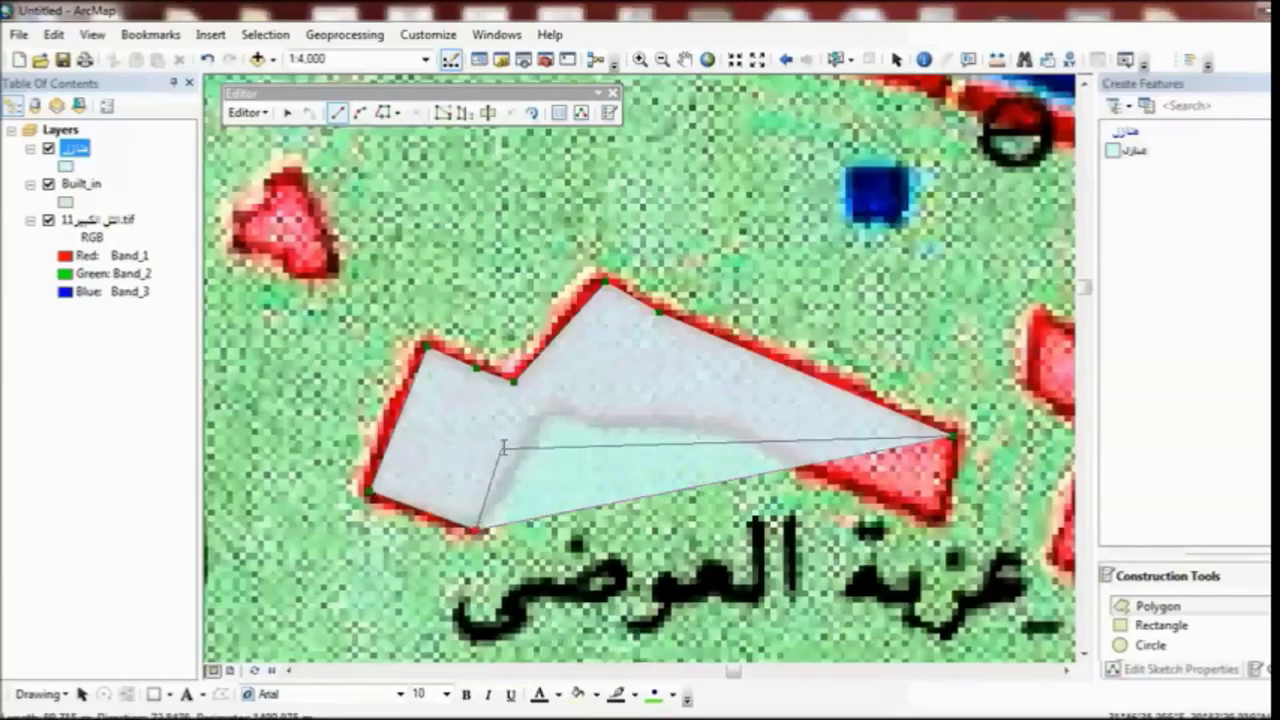
{"action": "double_click", "coordinate": [548, 410]}
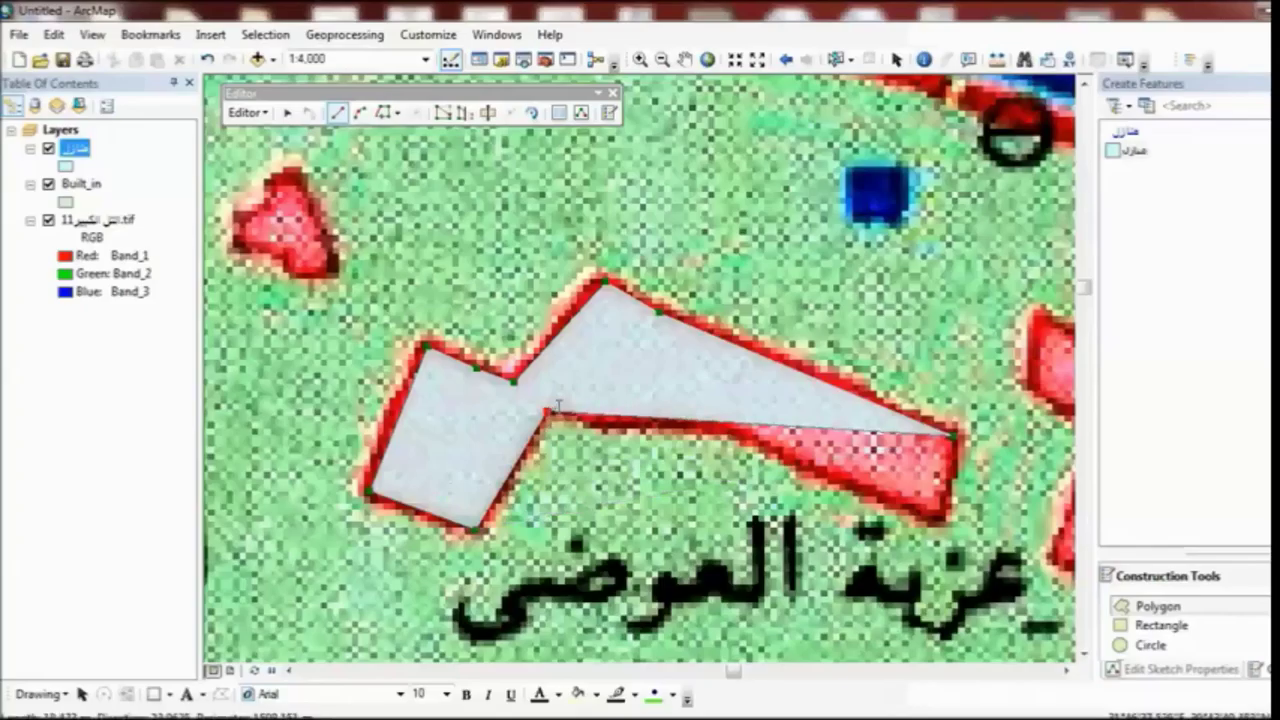
{"action": "left_click", "coordinate": [586, 418]}
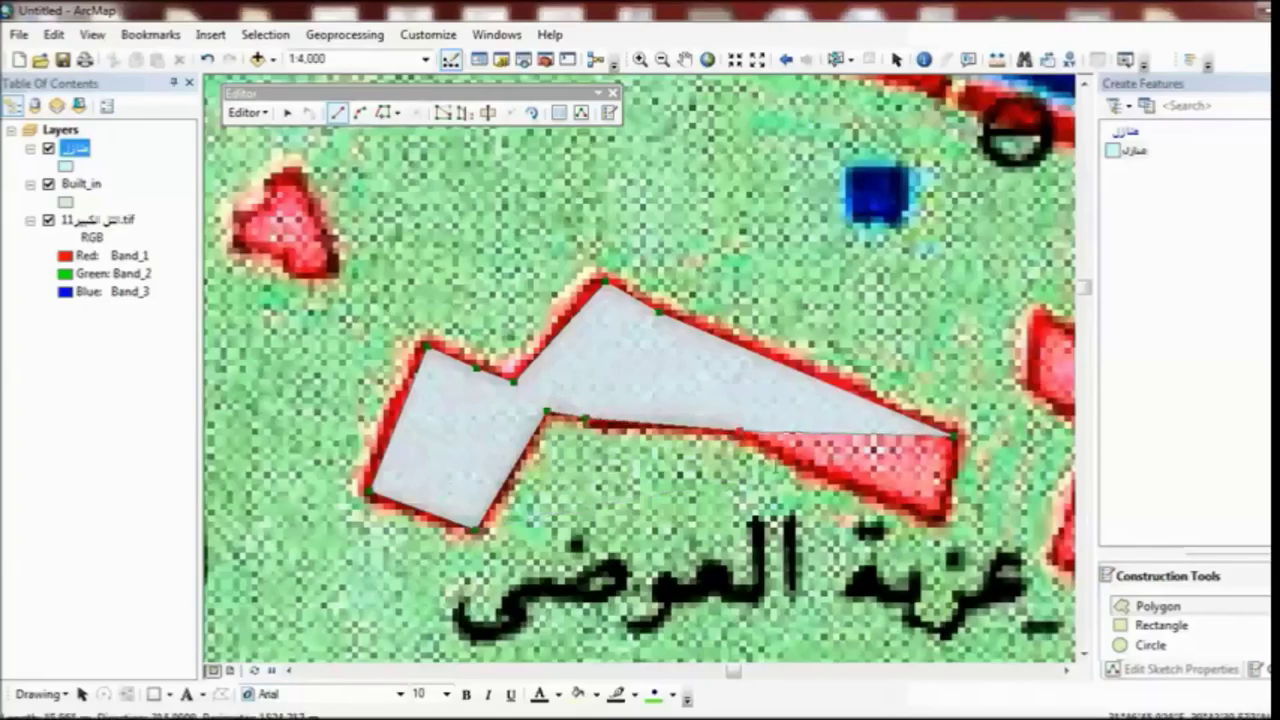
{"action": "left_click", "coordinate": [740, 431]}
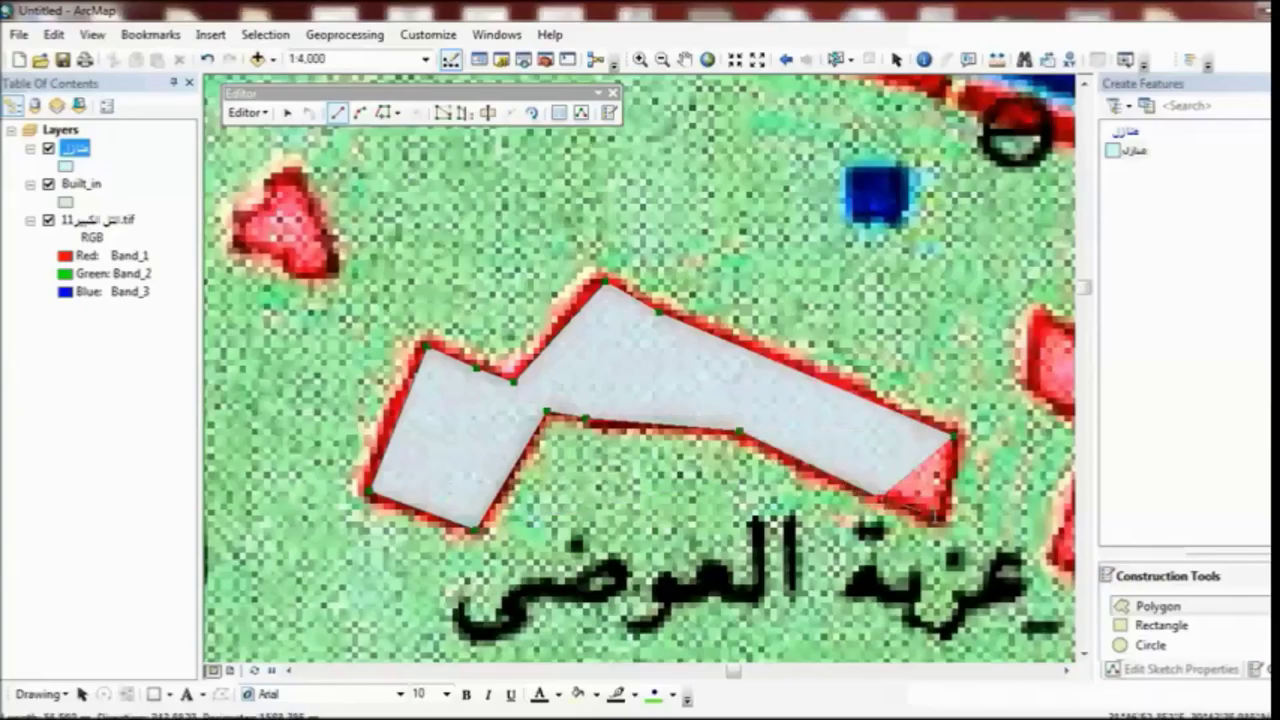
{"action": "left_click", "coordinate": [880, 496]}
{"action": "double_click", "coordinate": [943, 518]}
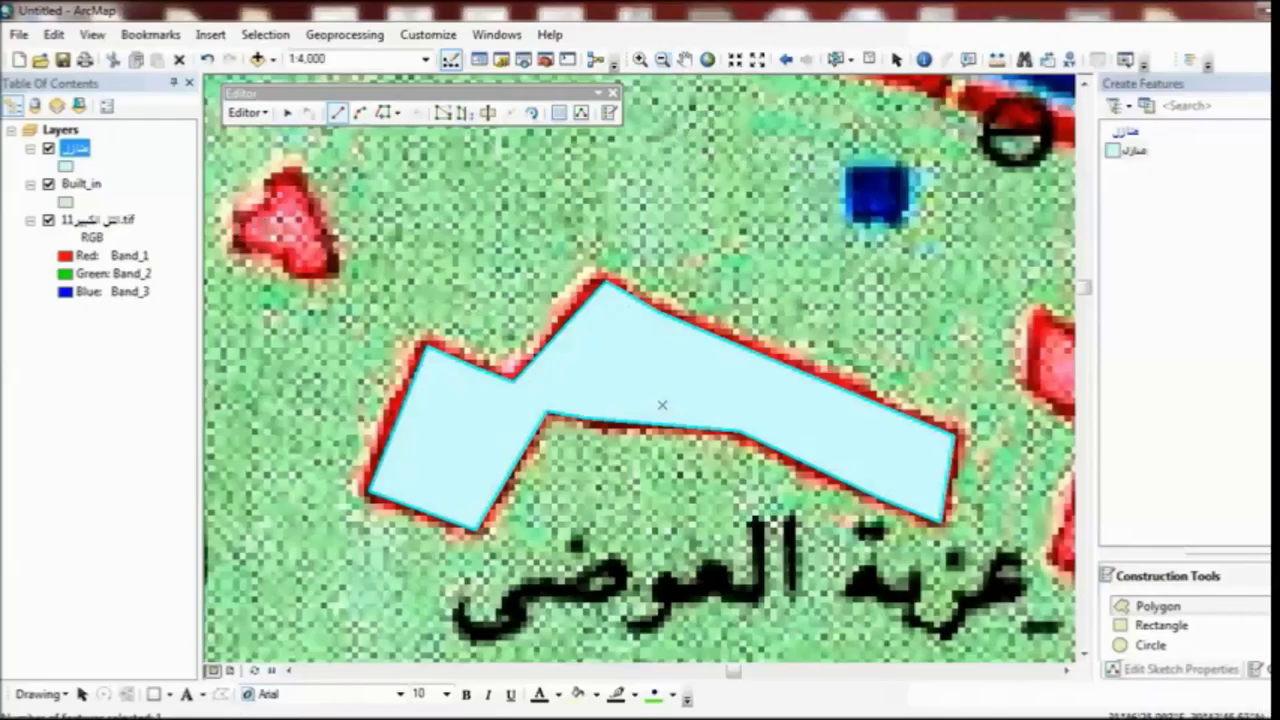
Step: Digitize the small heart-shaped block northwest of the large polygon as a منازل polygon at 1:6,000 scale
{"action": "left_click", "coordinate": [662, 59]}
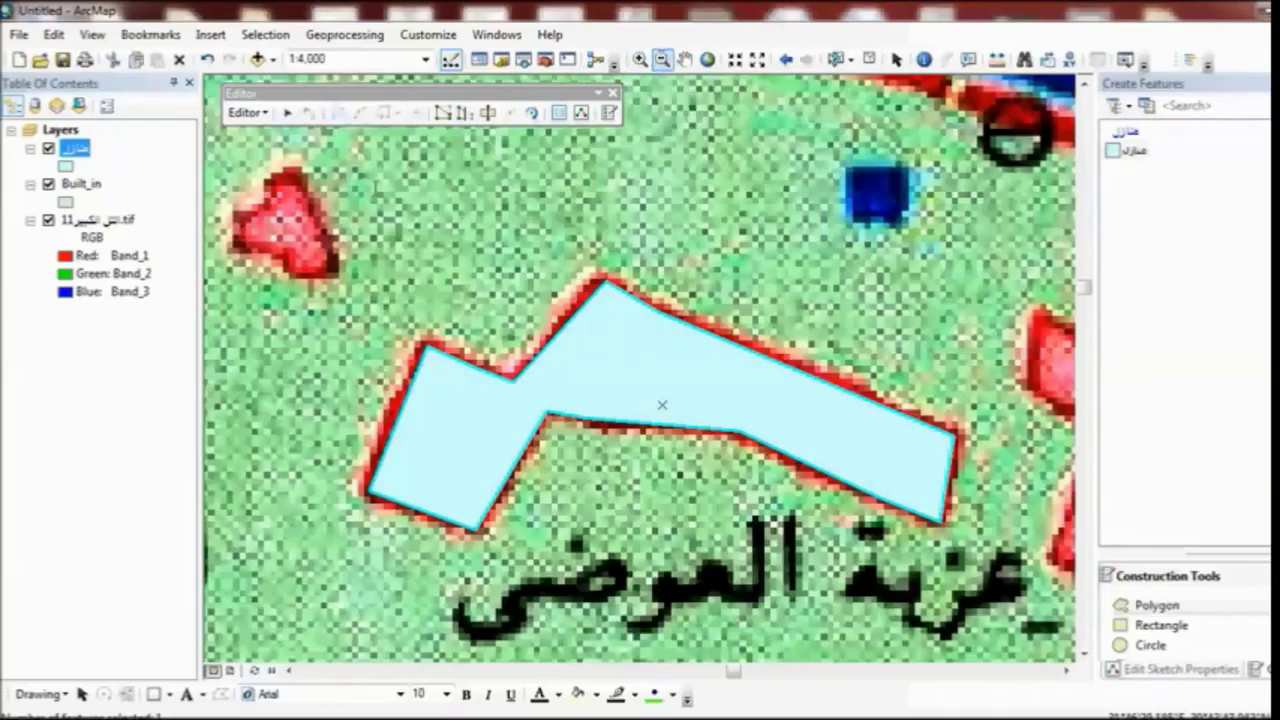
{"action": "left_click", "coordinate": [280, 218]}
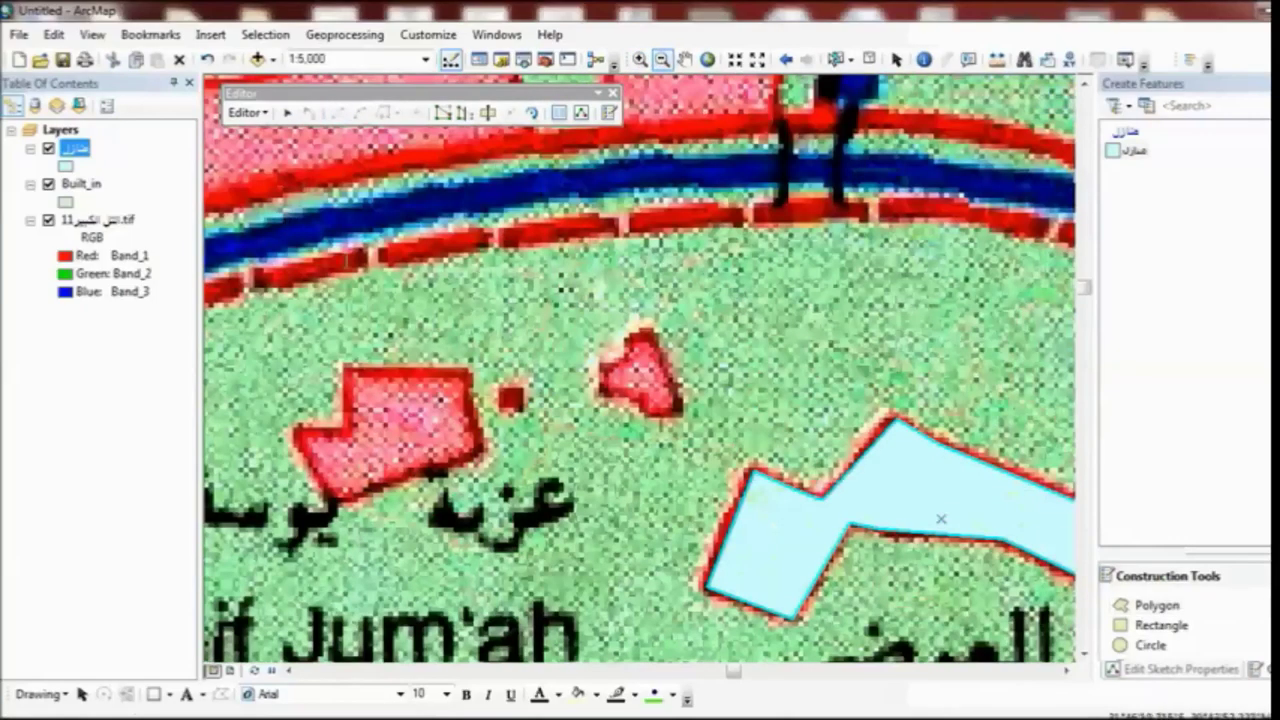
{"action": "left_click", "coordinate": [642, 372]}
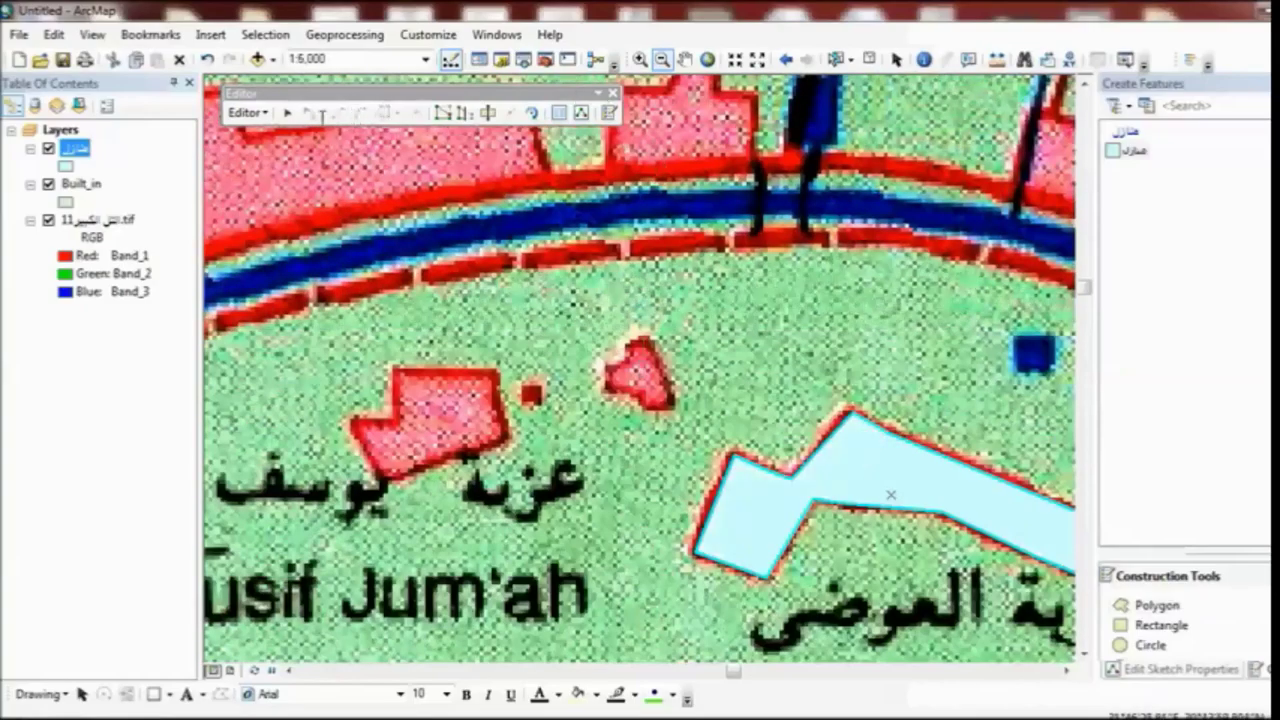
{"action": "left_click", "coordinate": [609, 112]}
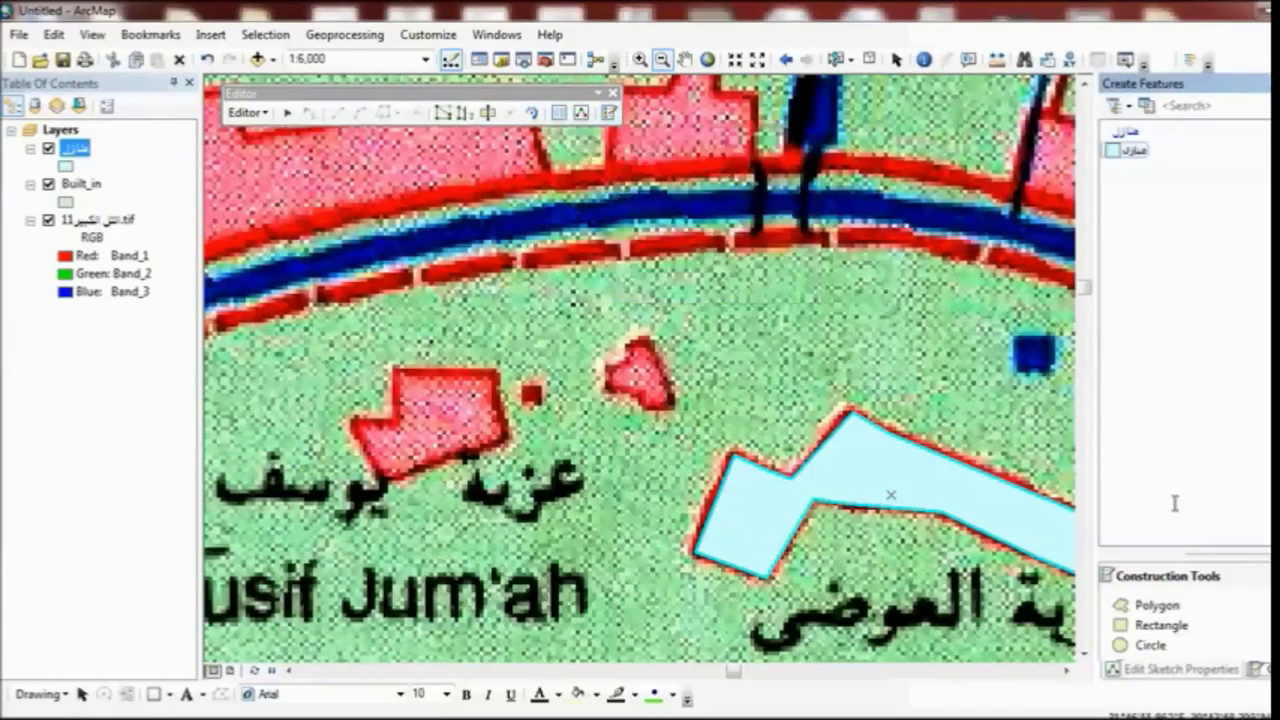
{"action": "left_click", "coordinate": [1160, 604]}
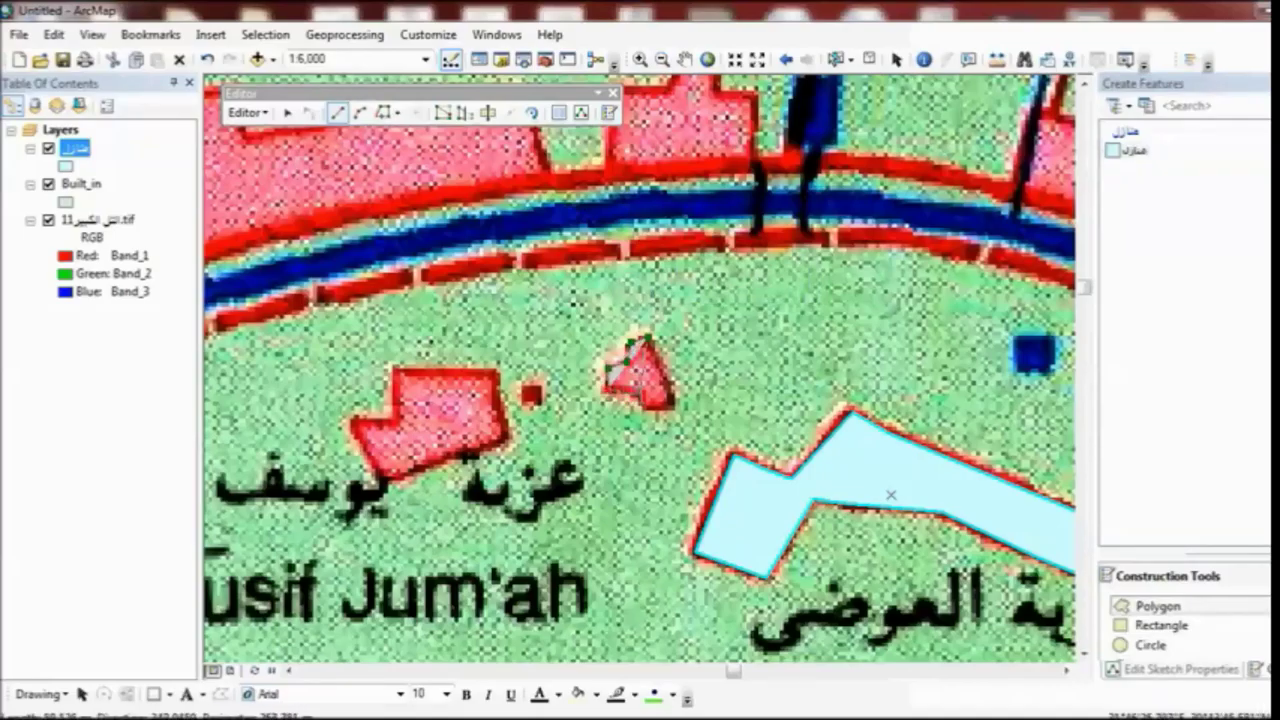
{"action": "left_click", "coordinate": [632, 392]}
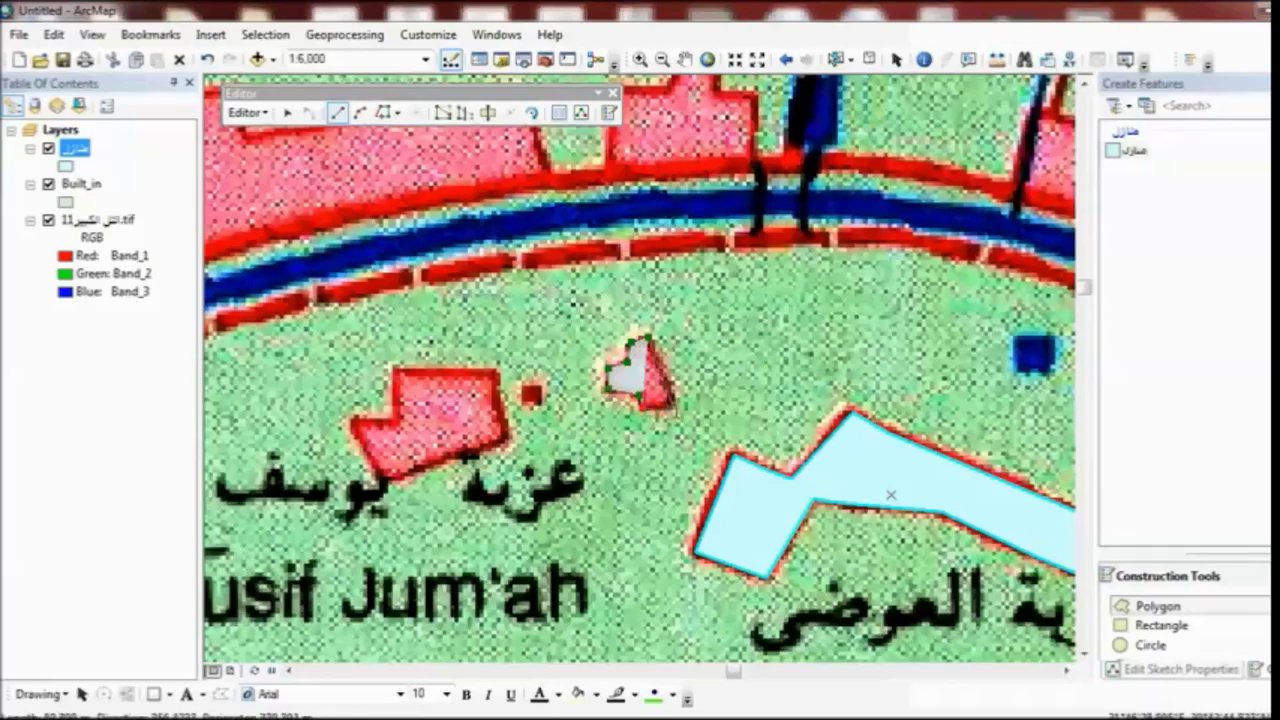
{"action": "key", "text": "F2"}
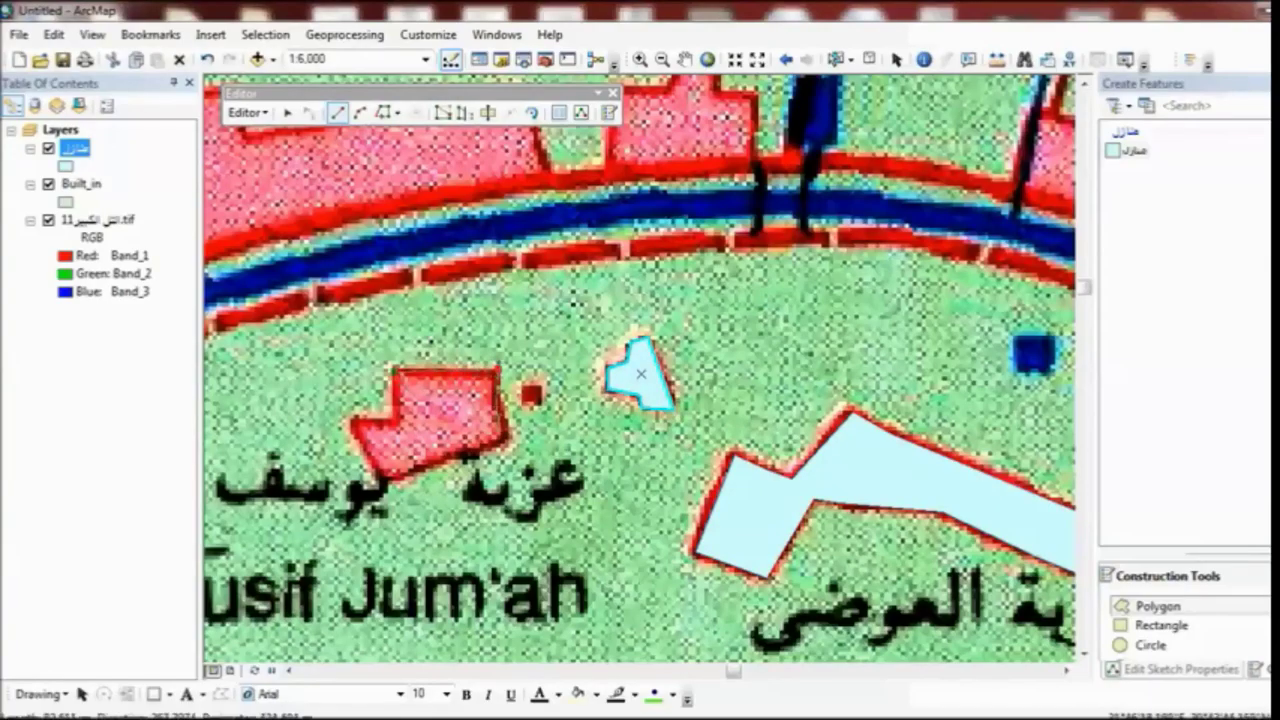
Step: Digitize the built-up block above the عزبة يوسف label as a منازل polygon and save the edits
{"action": "left_click", "coordinate": [497, 368]}
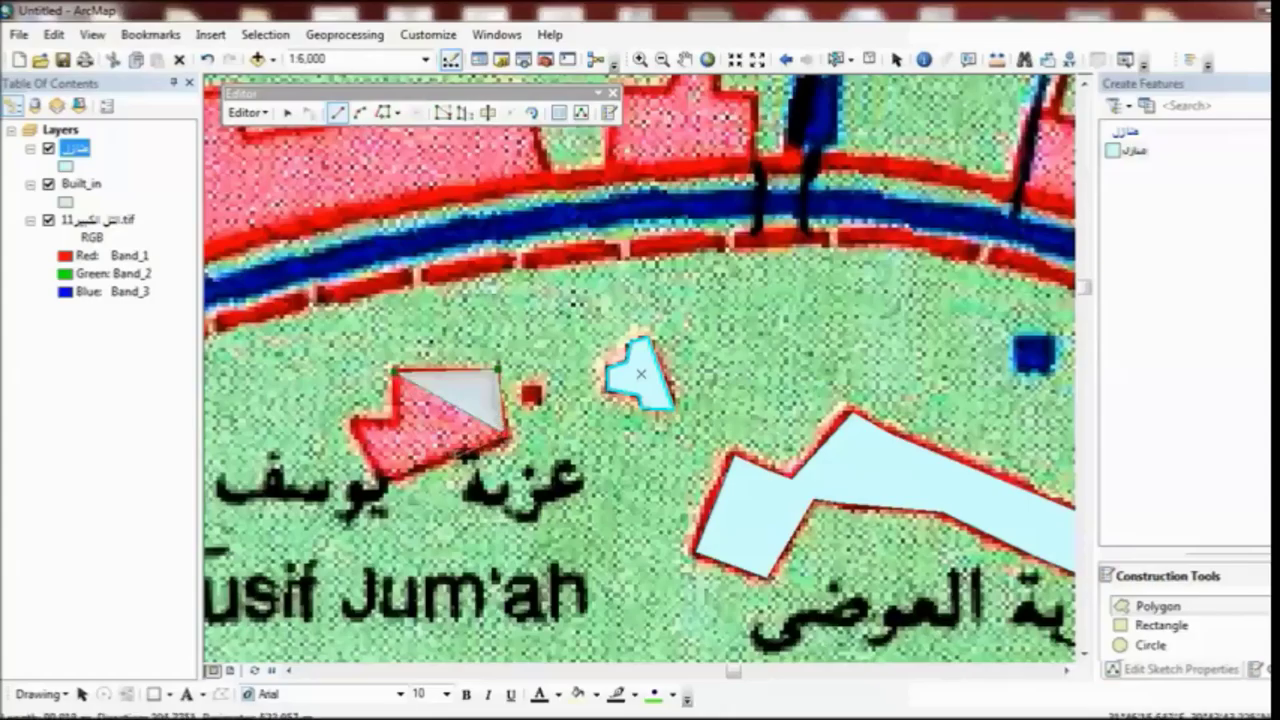
{"action": "left_click", "coordinate": [505, 435]}
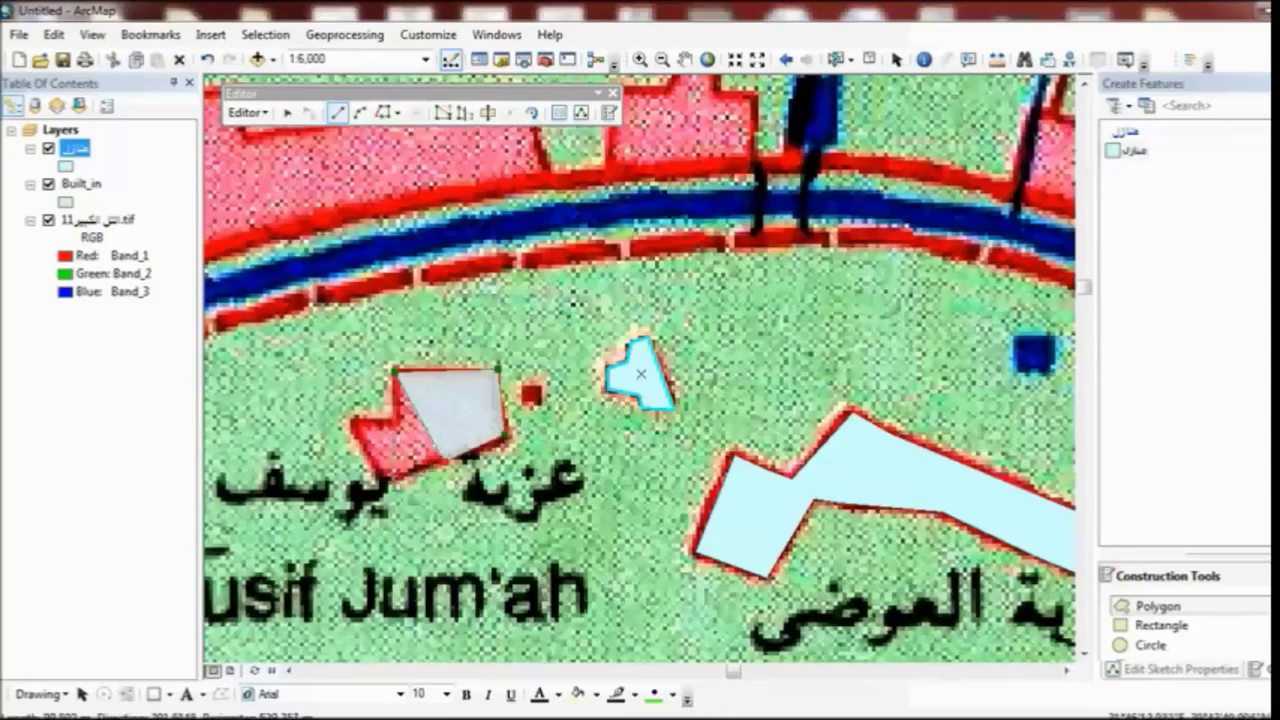
{"action": "left_click", "coordinate": [442, 462]}
{"action": "left_click", "coordinate": [394, 480]}
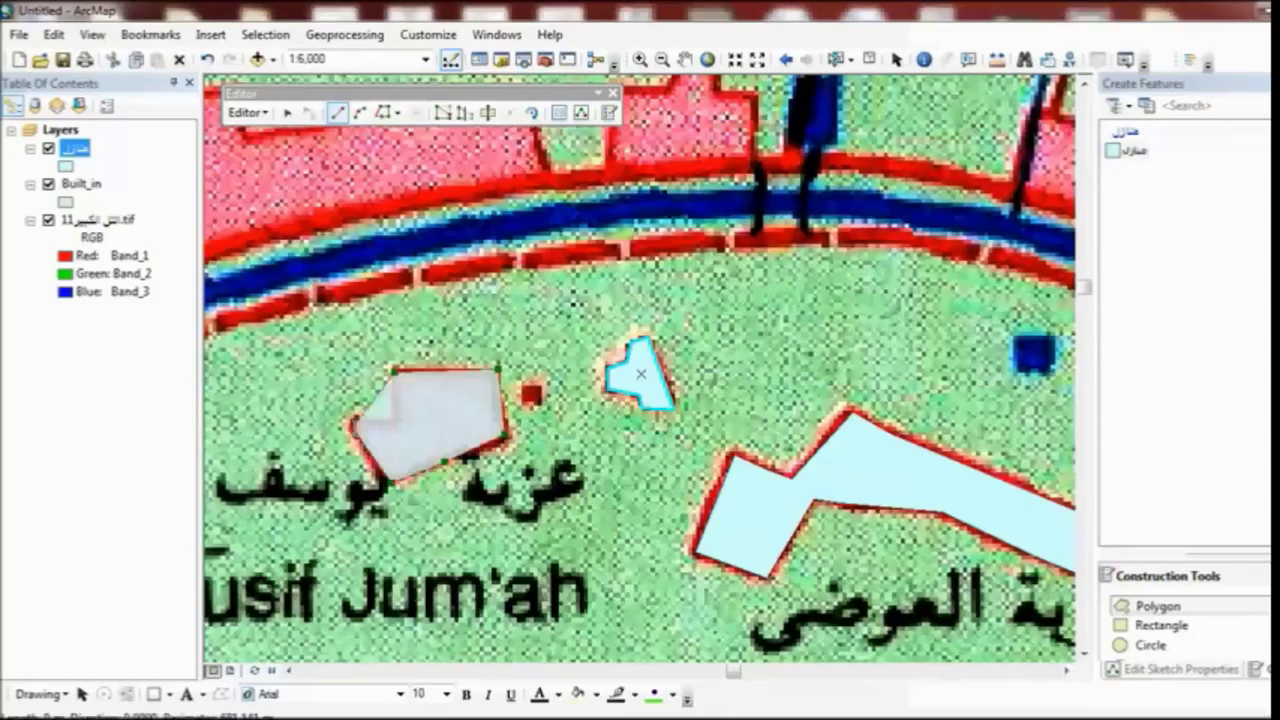
{"action": "left_click", "coordinate": [352, 420]}
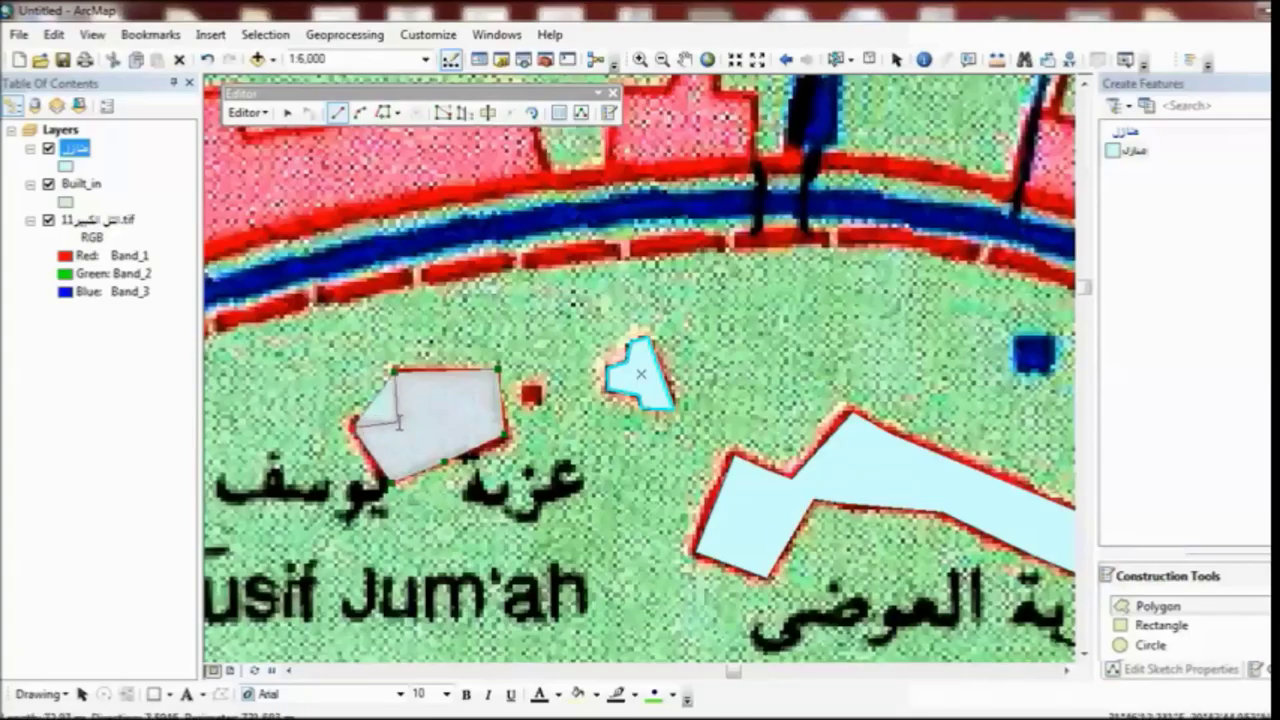
{"action": "double_click", "coordinate": [398, 422]}
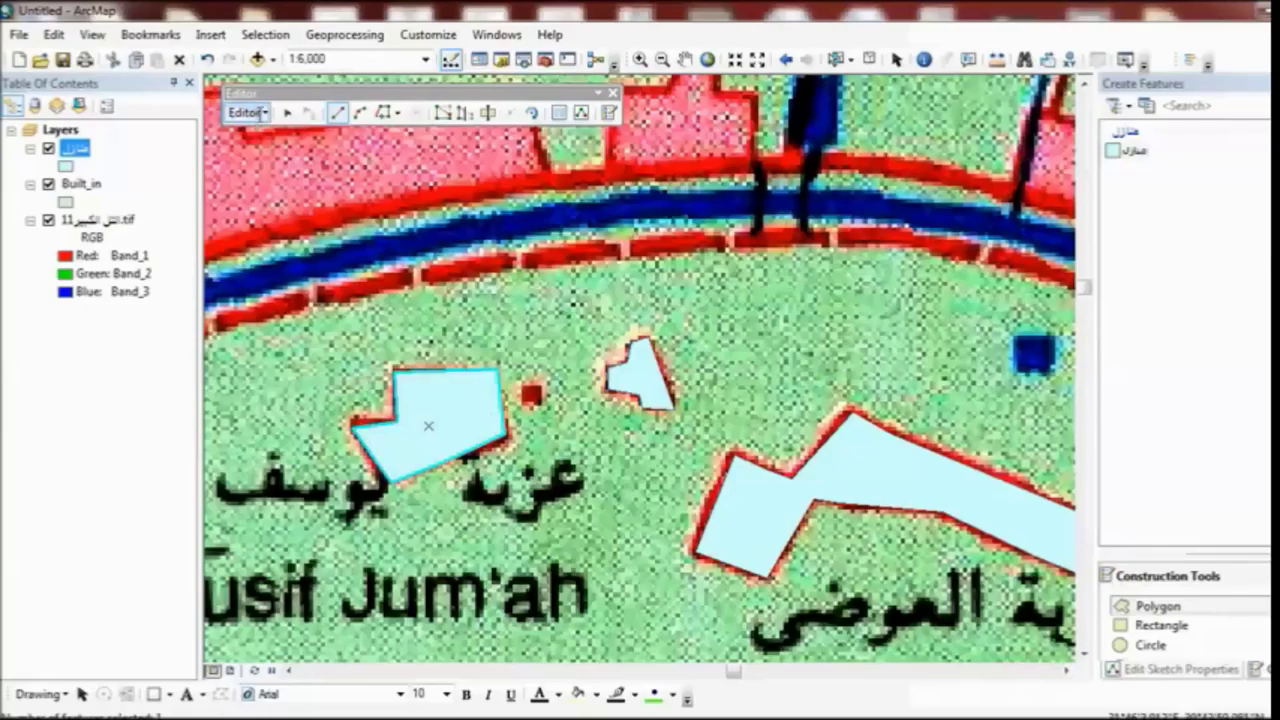
{"action": "left_click", "coordinate": [262, 112]}
{"action": "left_click", "coordinate": [287, 179]}
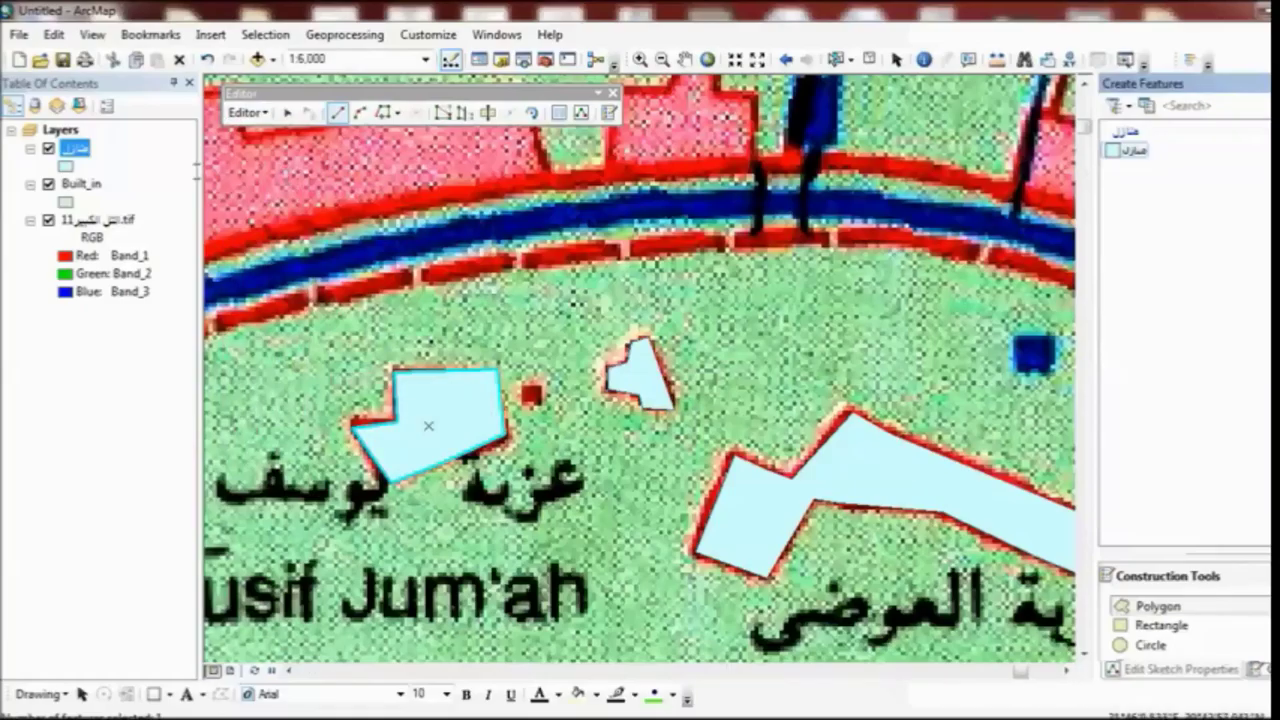
Step: Add the main feature class from the roads dataset to the map
{"action": "left_click", "coordinate": [258, 59]}
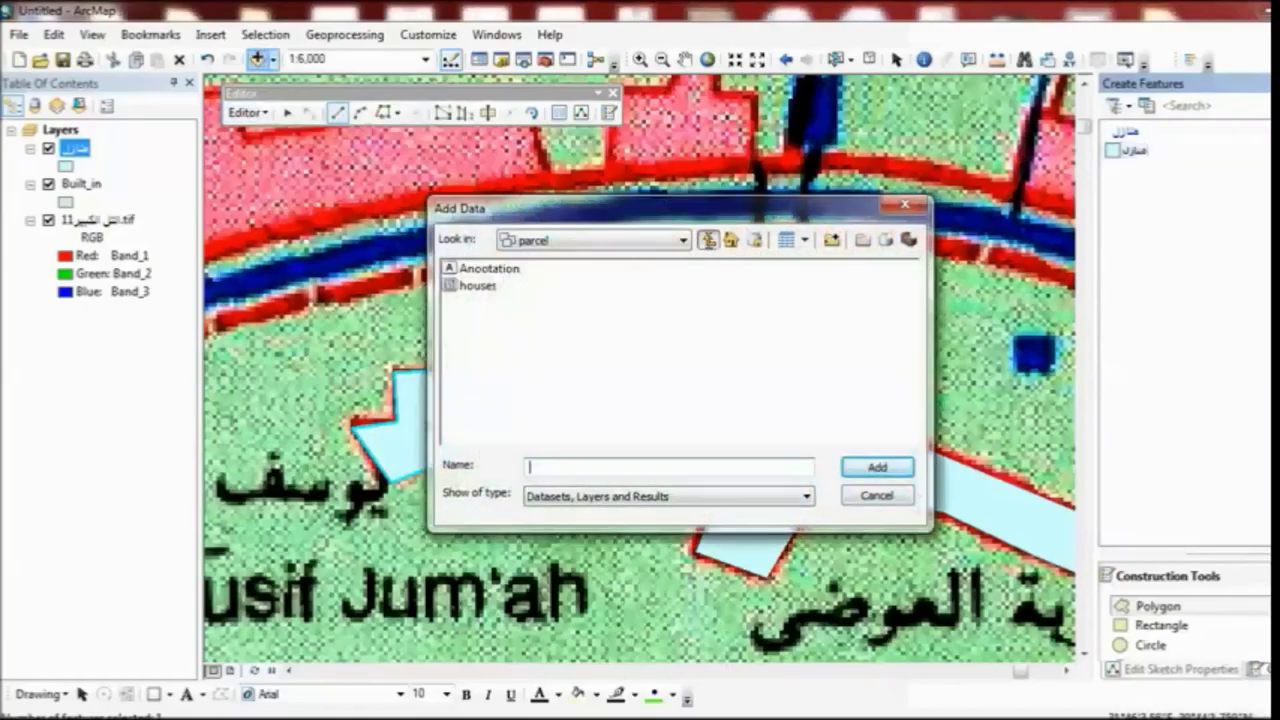
{"action": "left_click", "coordinate": [708, 239]}
{"action": "double_click", "coordinate": [478, 302]}
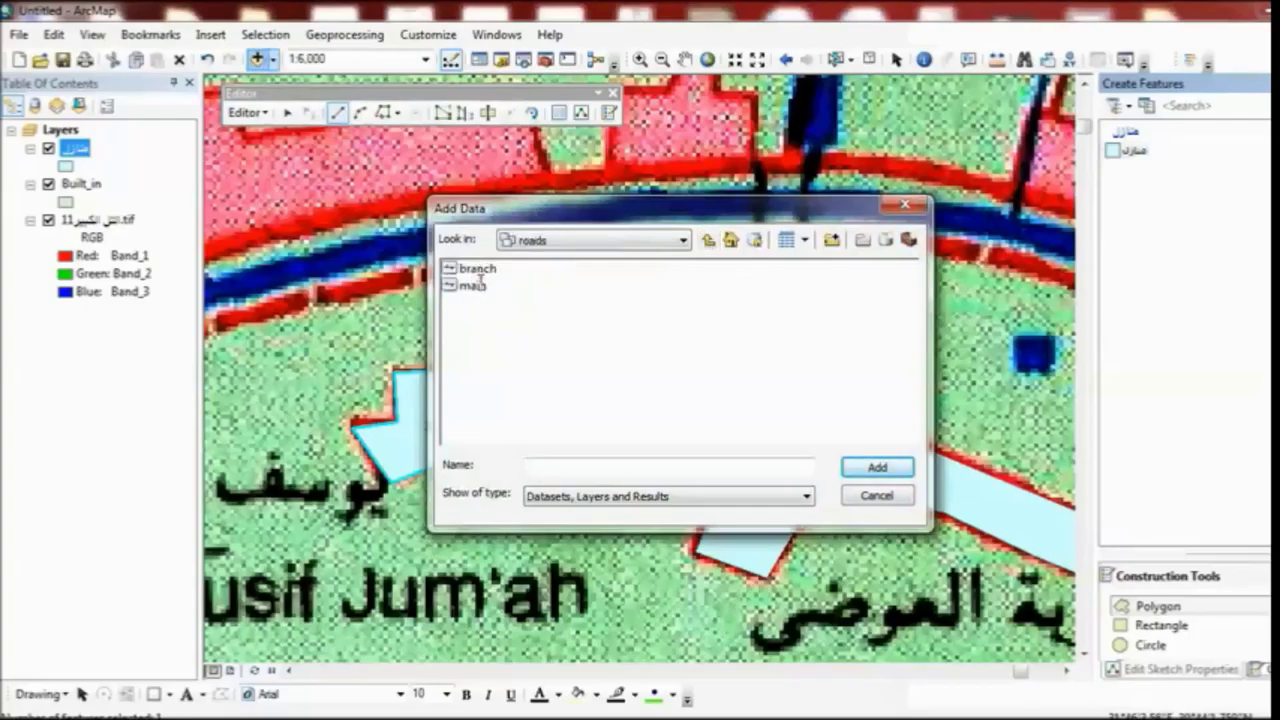
{"action": "left_click", "coordinate": [480, 283]}
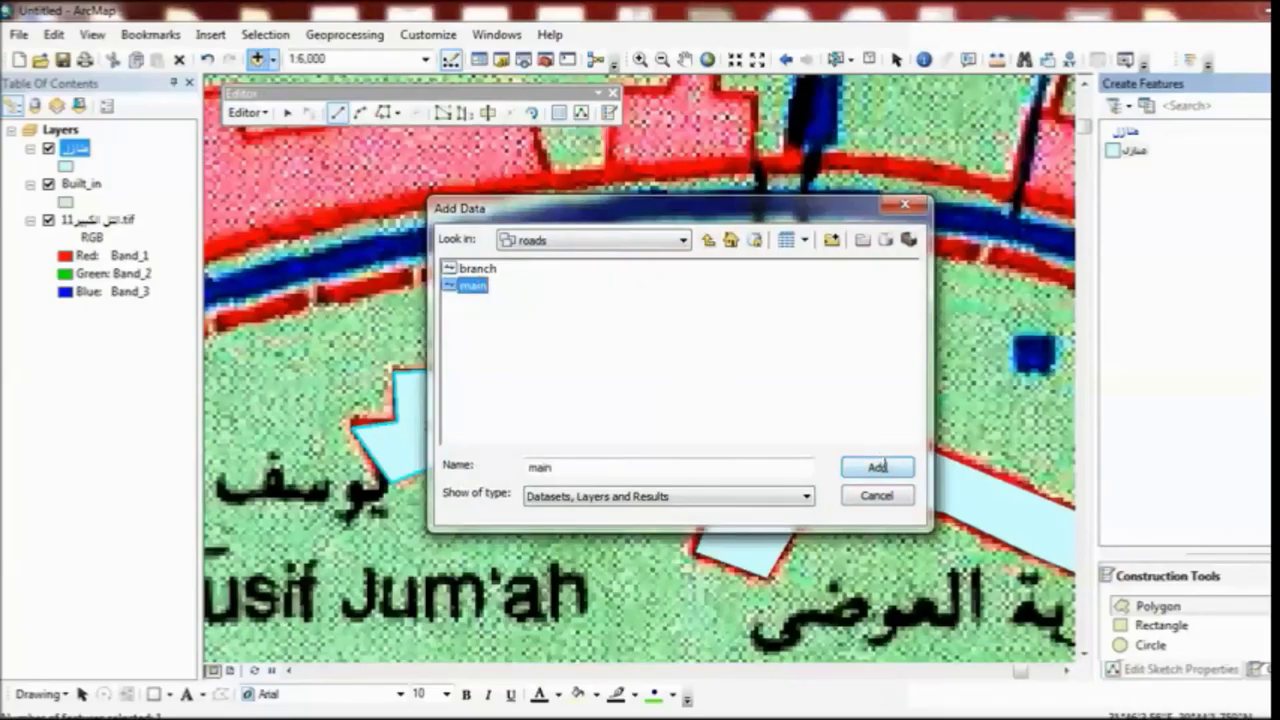
{"action": "left_click", "coordinate": [884, 466]}
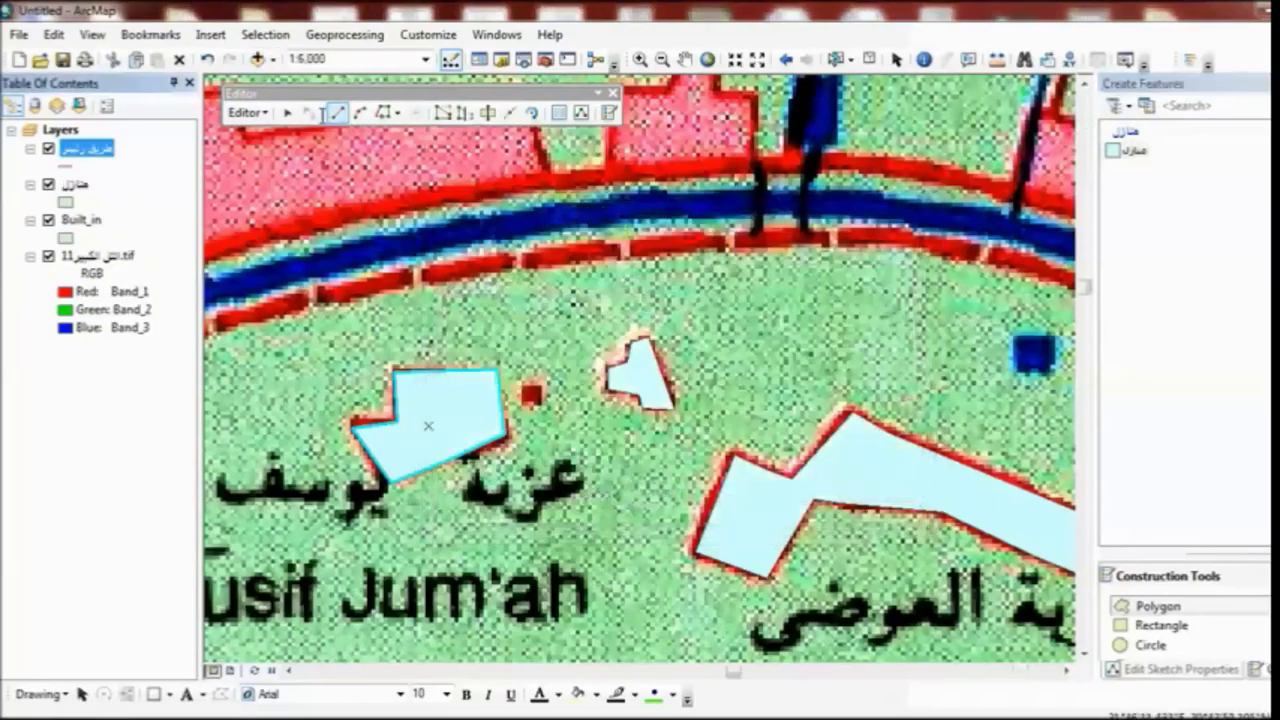
Step: Save the edits and stop the current editing session
{"action": "left_click", "coordinate": [247, 112]}
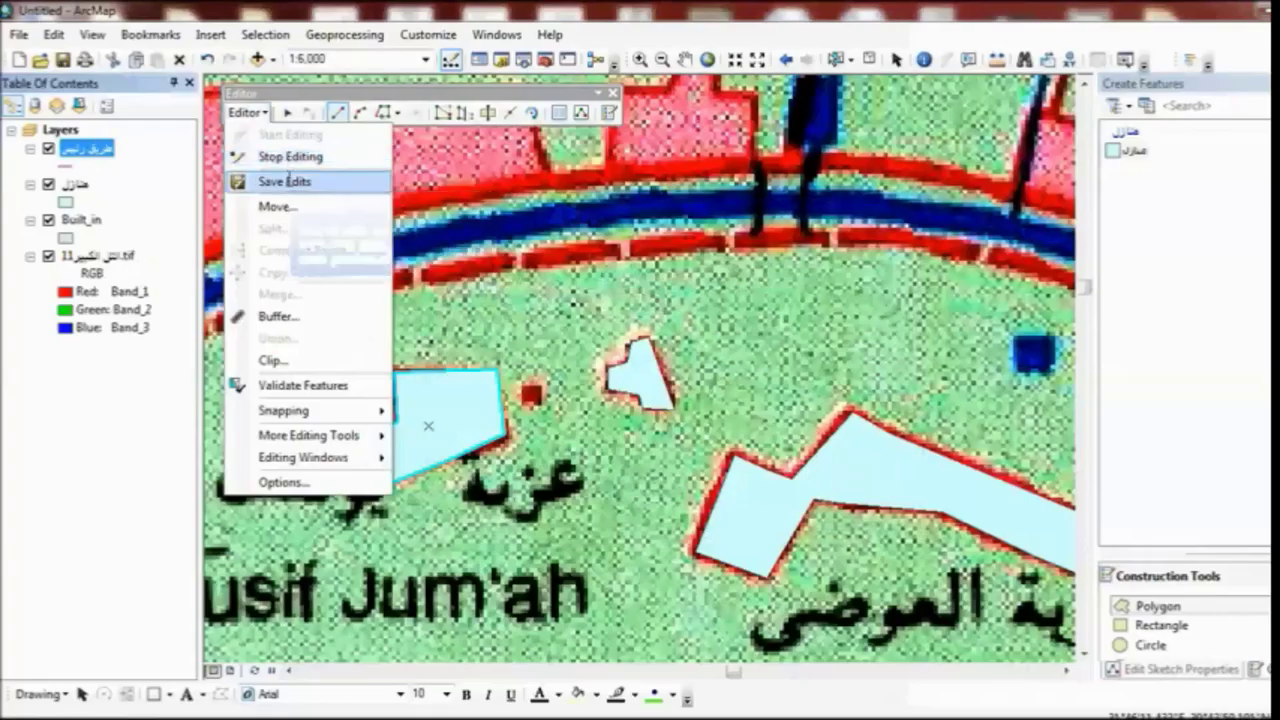
{"action": "left_click", "coordinate": [283, 181]}
{"action": "left_click", "coordinate": [250, 113]}
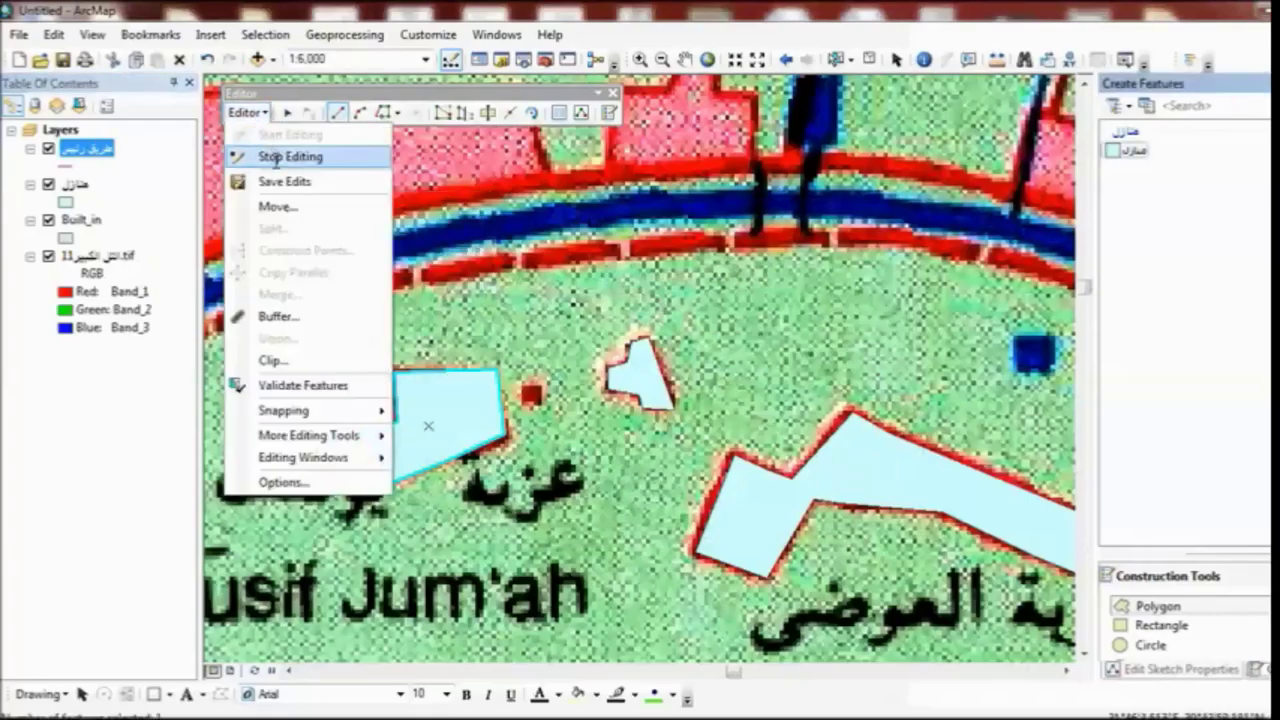
{"action": "left_click", "coordinate": [274, 156]}
Step: Start editing the طريق رئيس layer and choose its template for drawing lines
{"action": "left_click", "coordinate": [247, 112]}
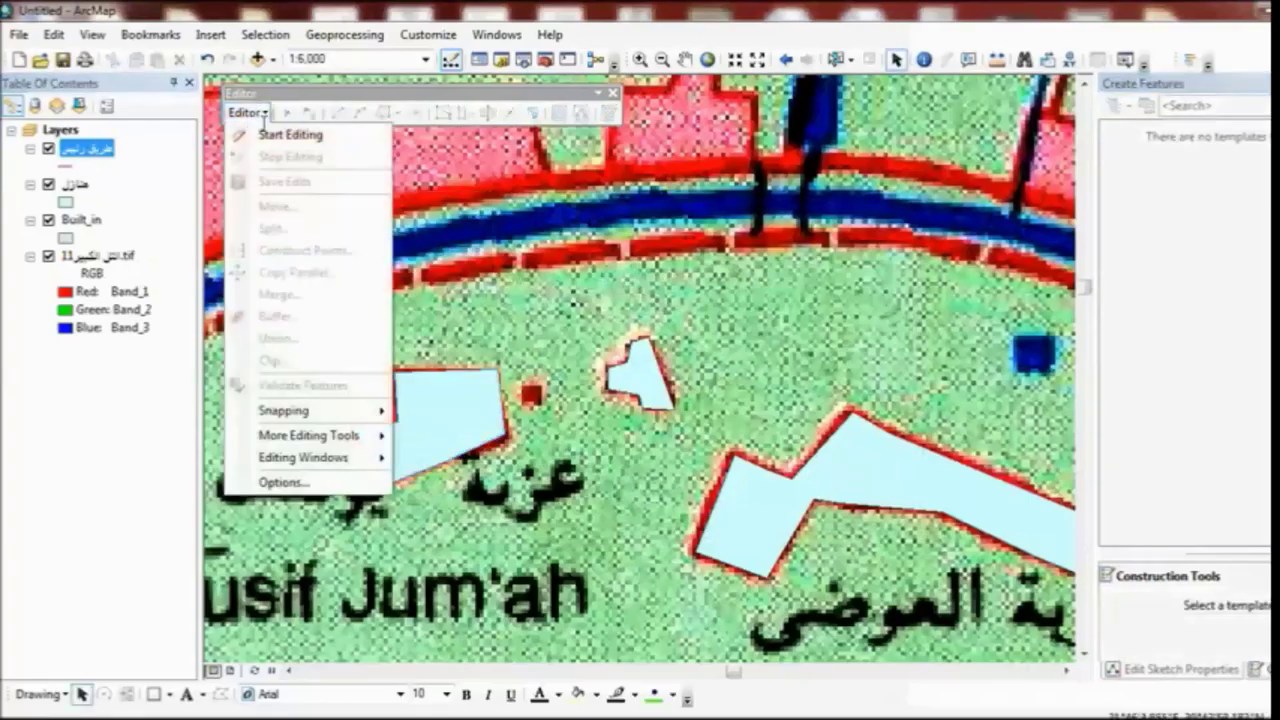
{"action": "left_click", "coordinate": [273, 136]}
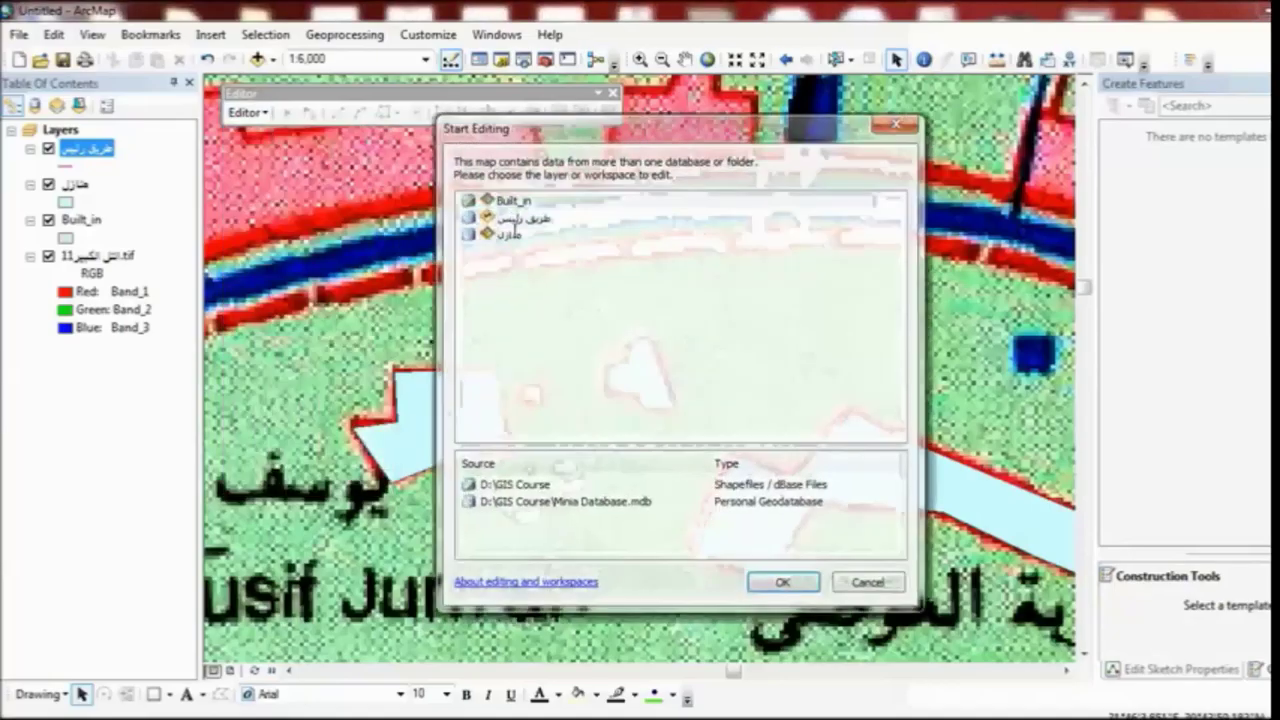
{"action": "left_click", "coordinate": [522, 217]}
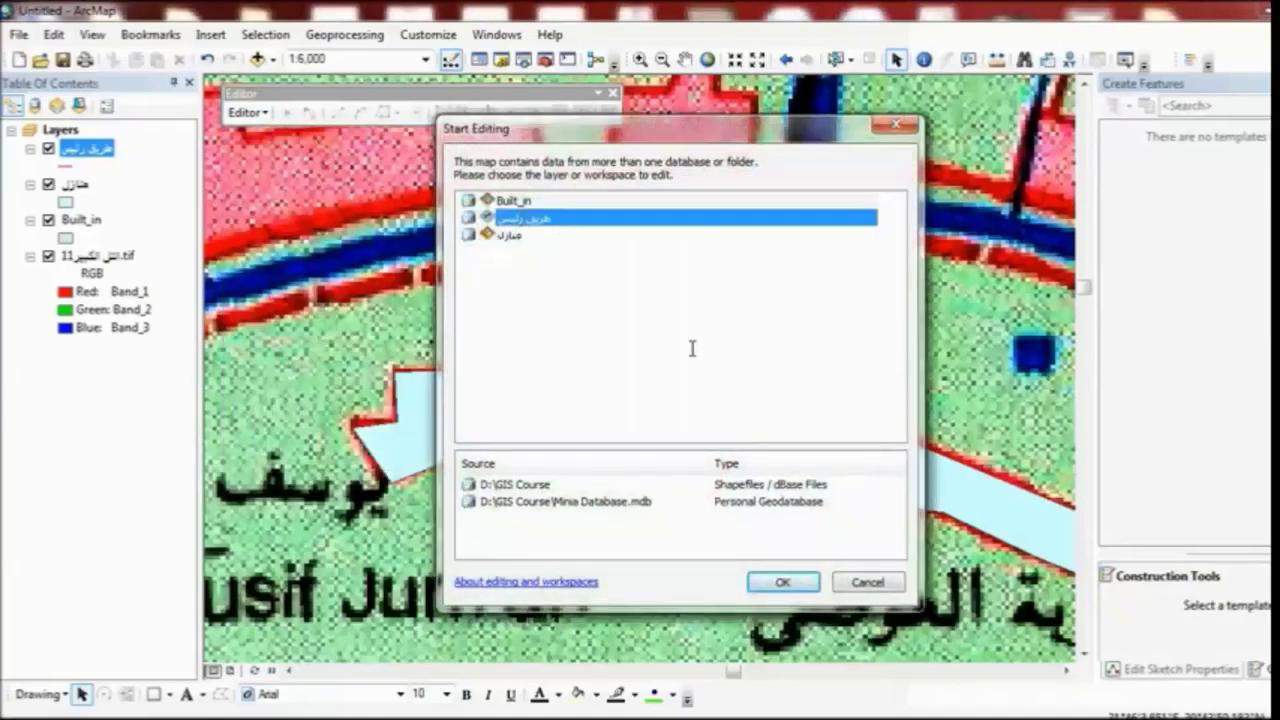
{"action": "left_click", "coordinate": [780, 581]}
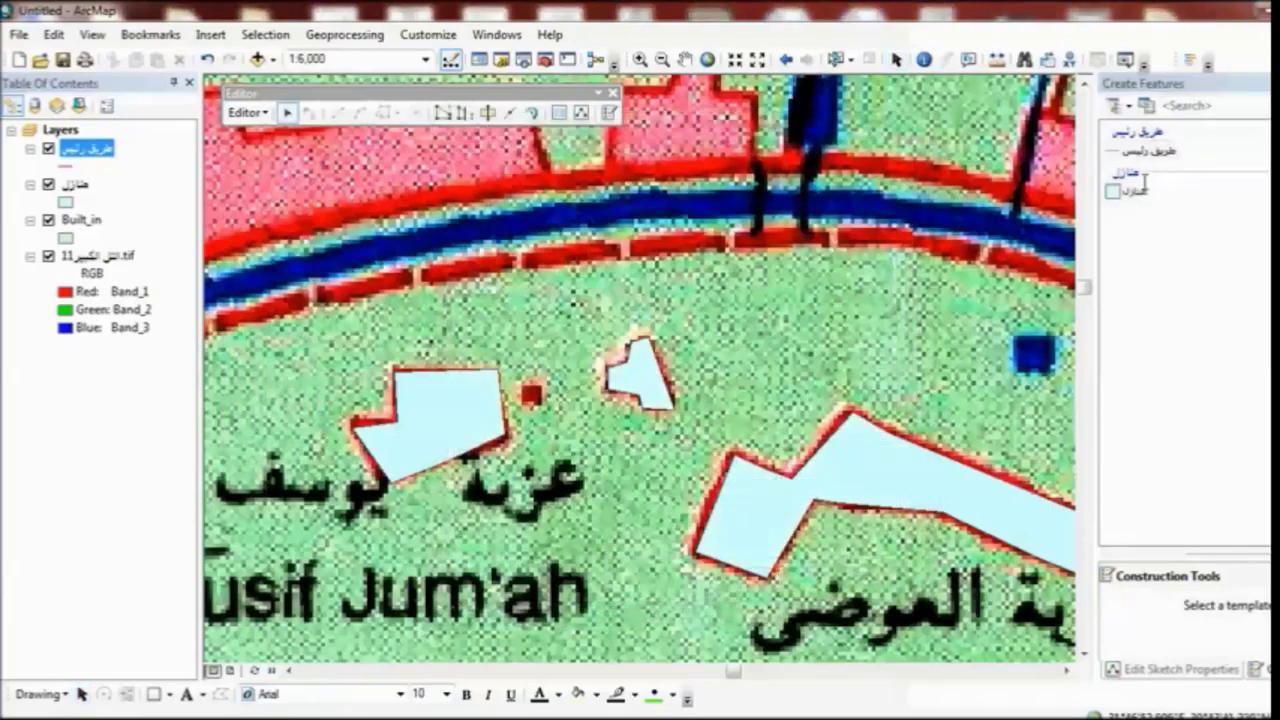
{"action": "left_click", "coordinate": [1145, 149]}
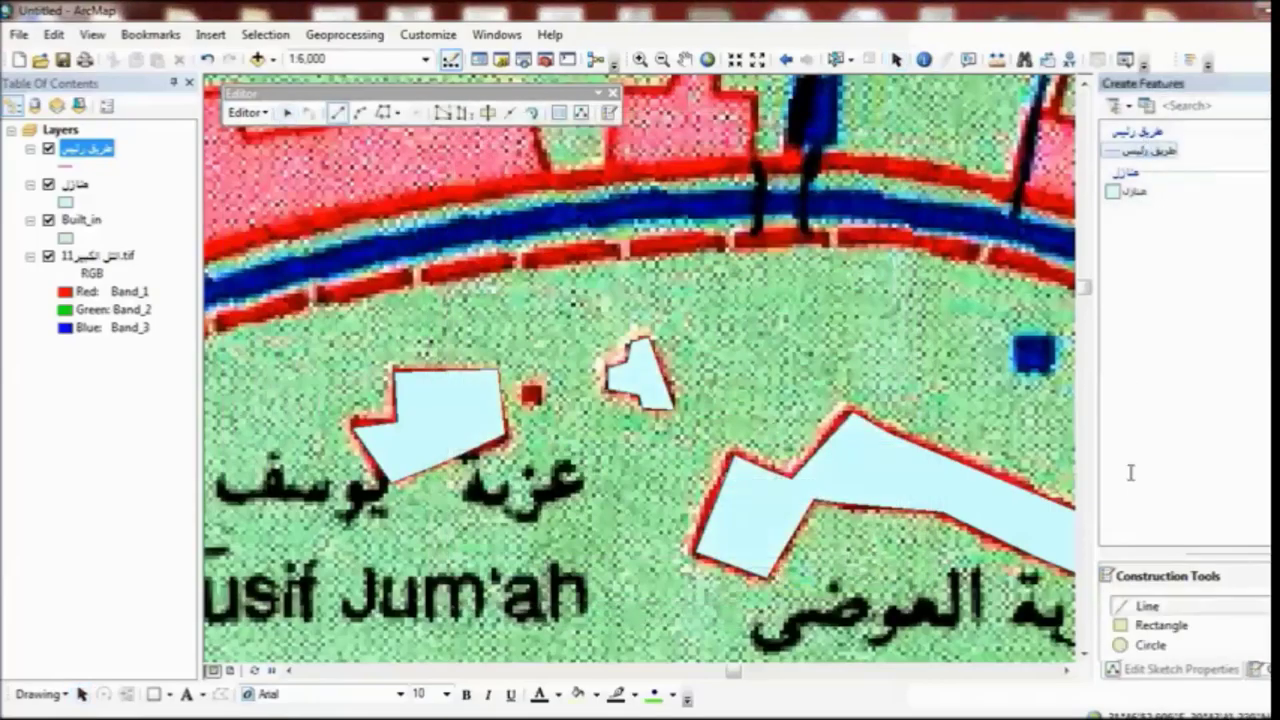
Step: Digitize the dashed red road below the curved canal as a طريق رئيس line made of straight segments
{"action": "left_click", "coordinate": [1147, 606]}
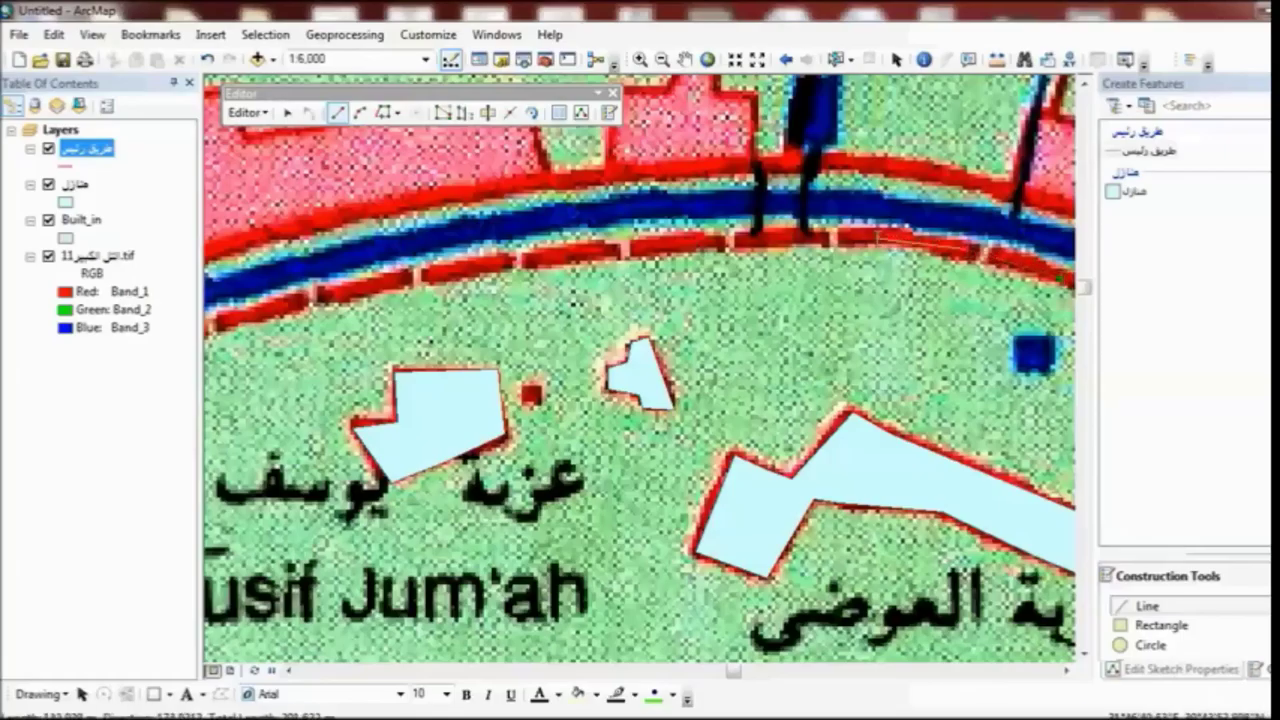
{"action": "left_click", "coordinate": [875, 237]}
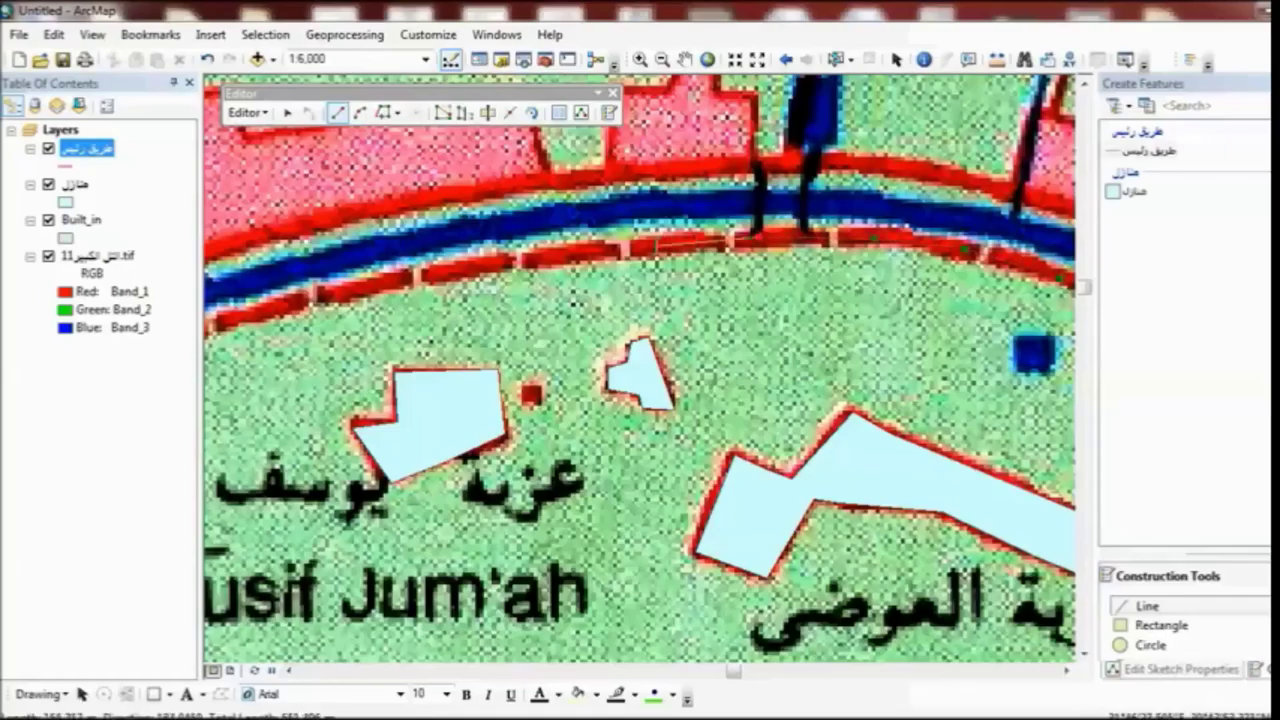
{"action": "left_click", "coordinate": [655, 242]}
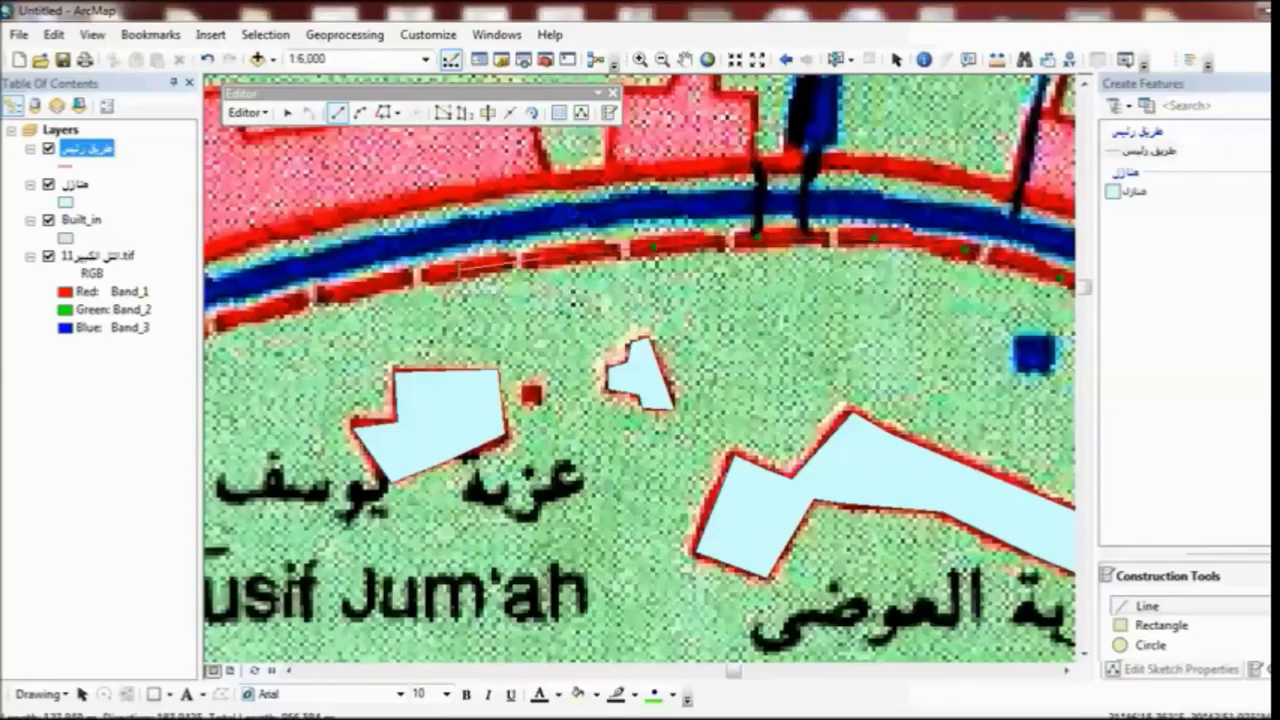
{"action": "left_click", "coordinate": [458, 268]}
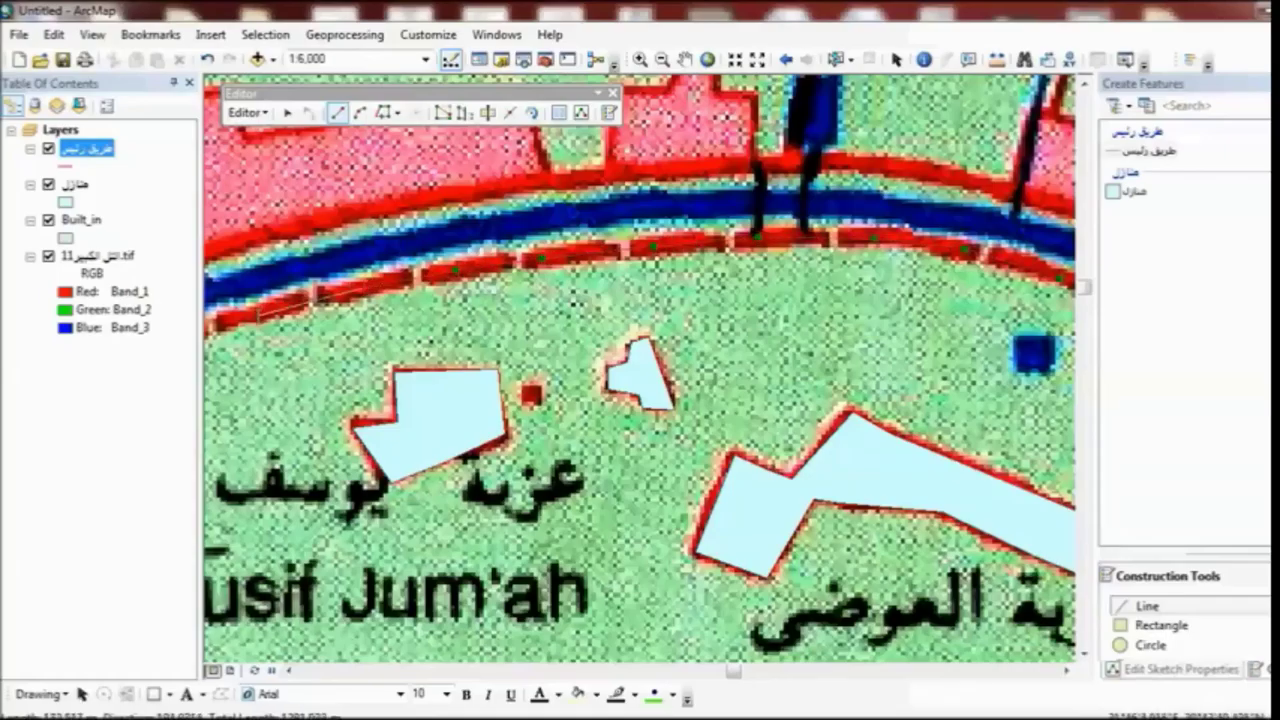
{"action": "double_click", "coordinate": [220, 323]}
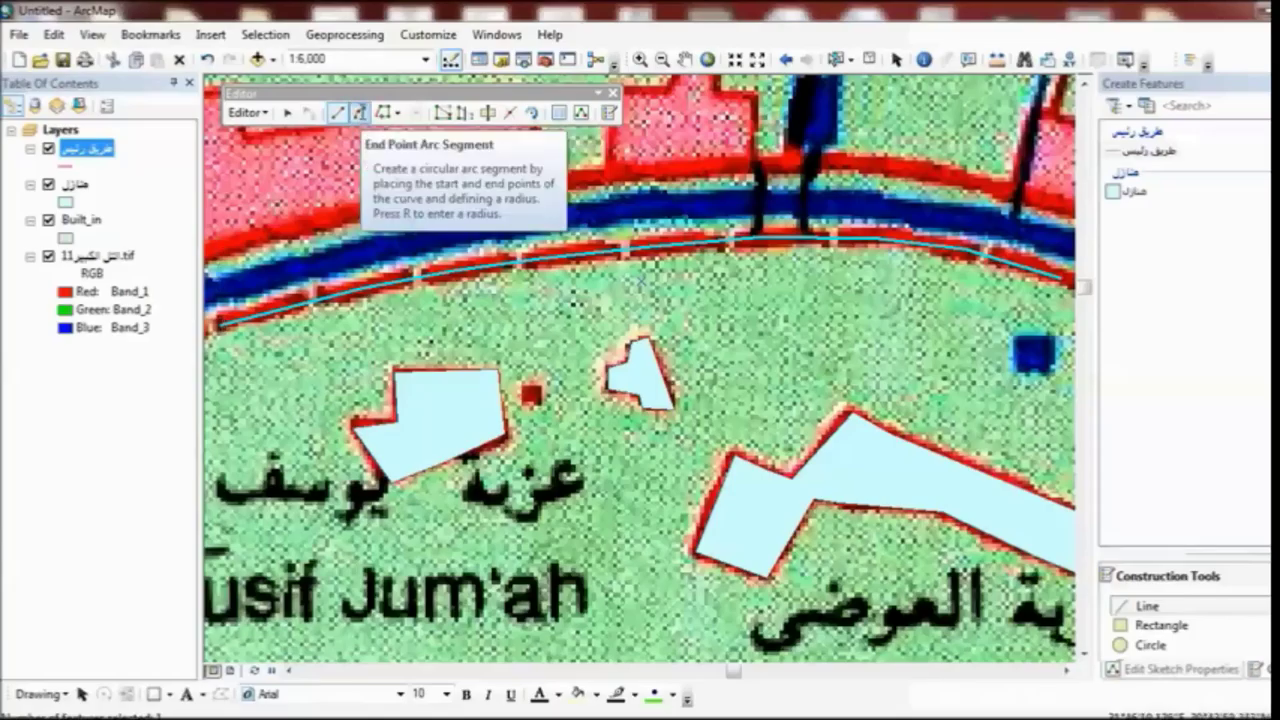
Step: Try to trace the same dashed road between its two ends with an End Point Arc segment
{"action": "left_click", "coordinate": [358, 112]}
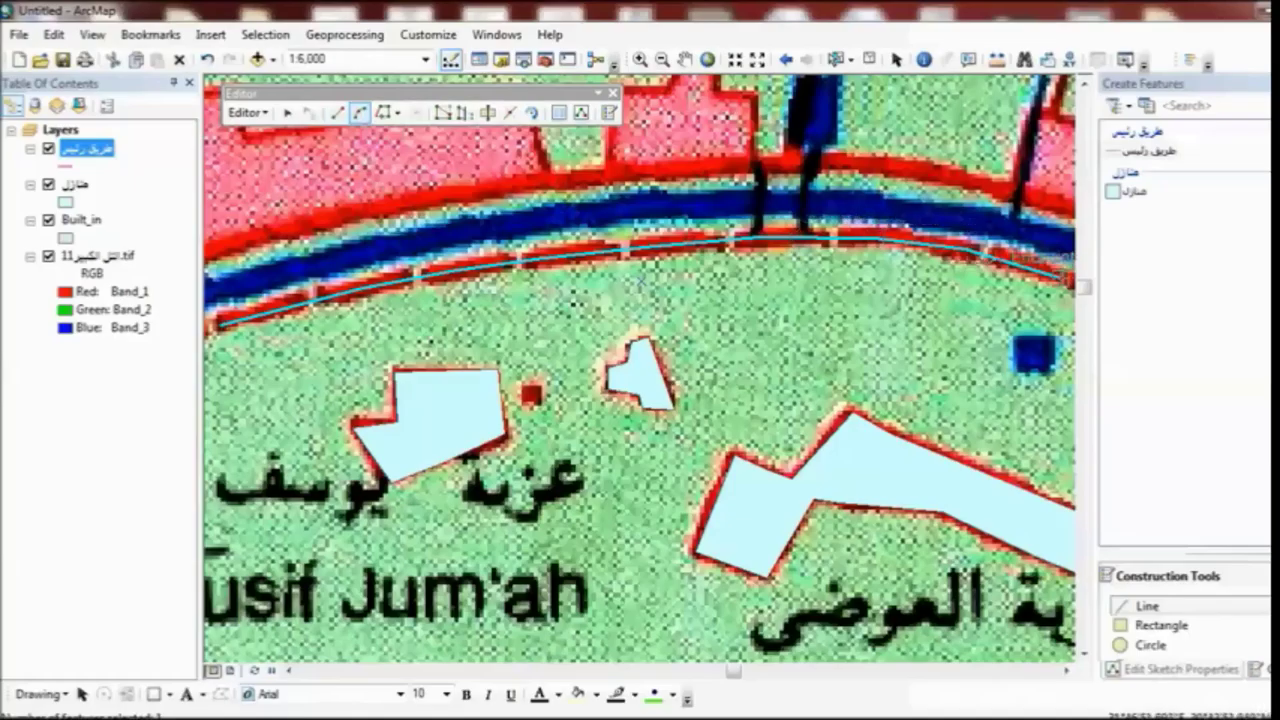
{"action": "left_click", "coordinate": [1058, 276]}
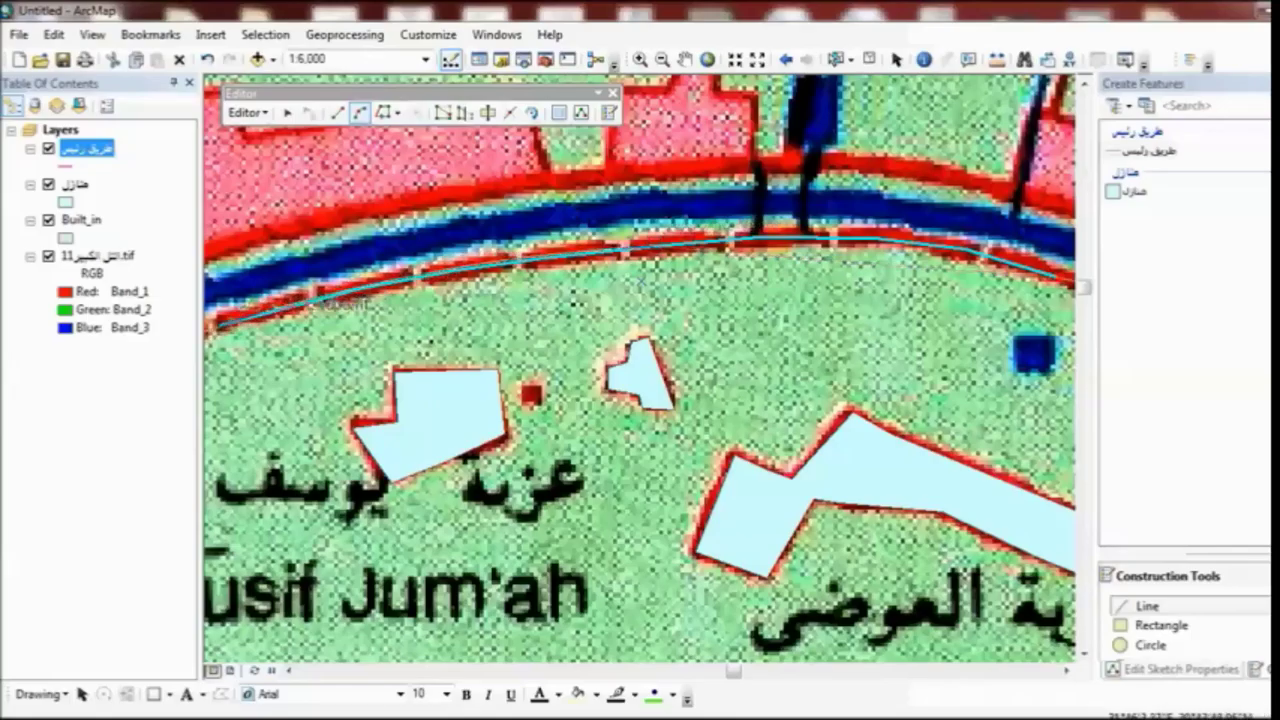
{"action": "double_click", "coordinate": [221, 322]}
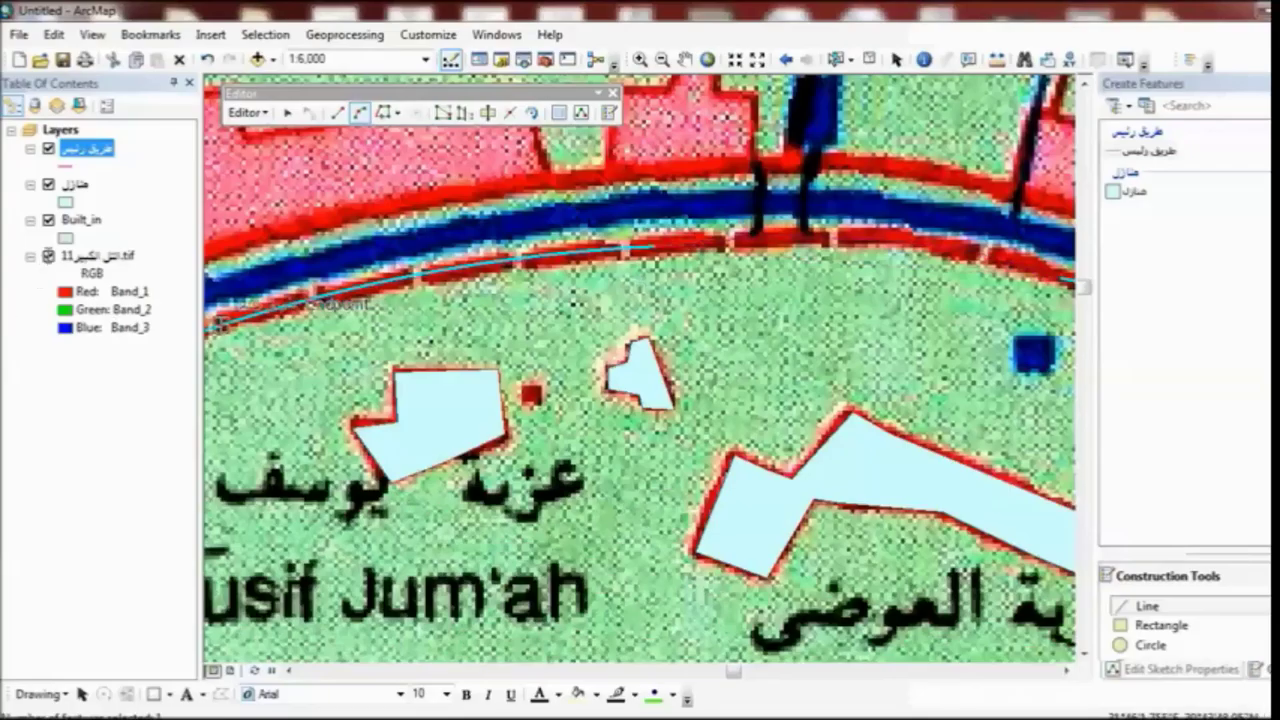
Step: Hide the sheet raster and open the طريق رئيس attribute table to compare the two road lines
{"action": "left_click", "coordinate": [48, 256]}
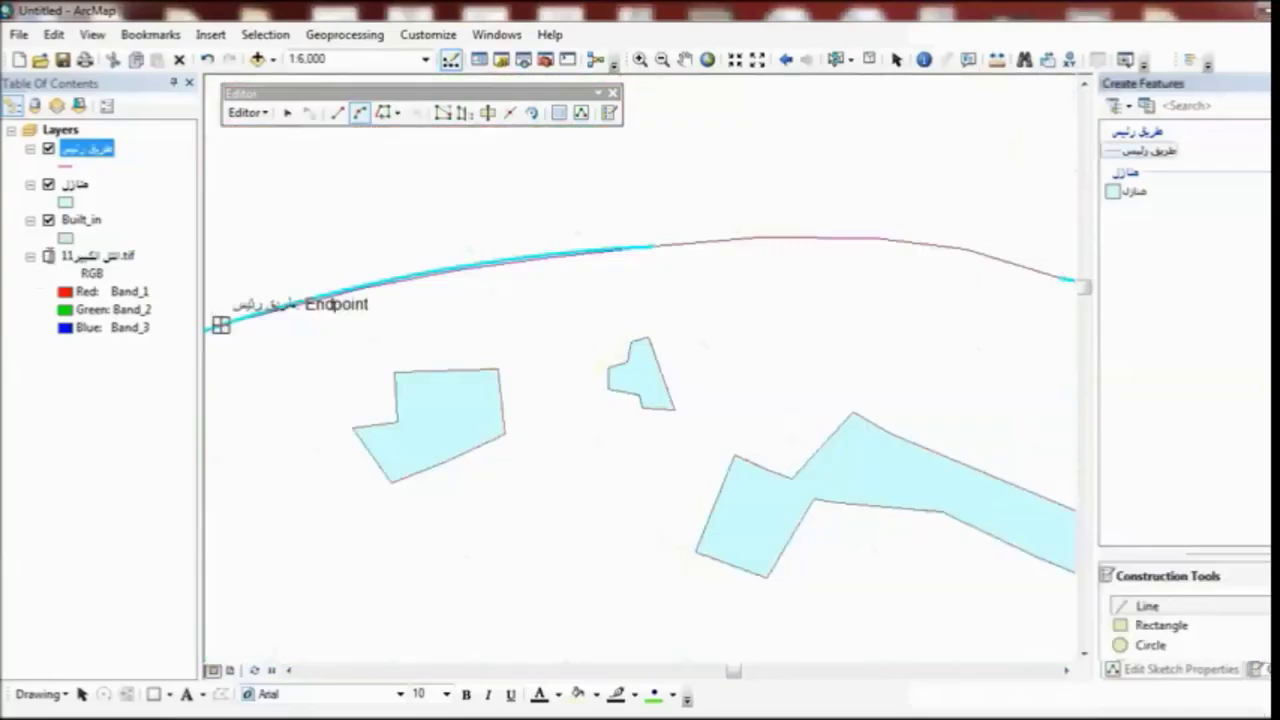
{"action": "left_click", "coordinate": [48, 149]}
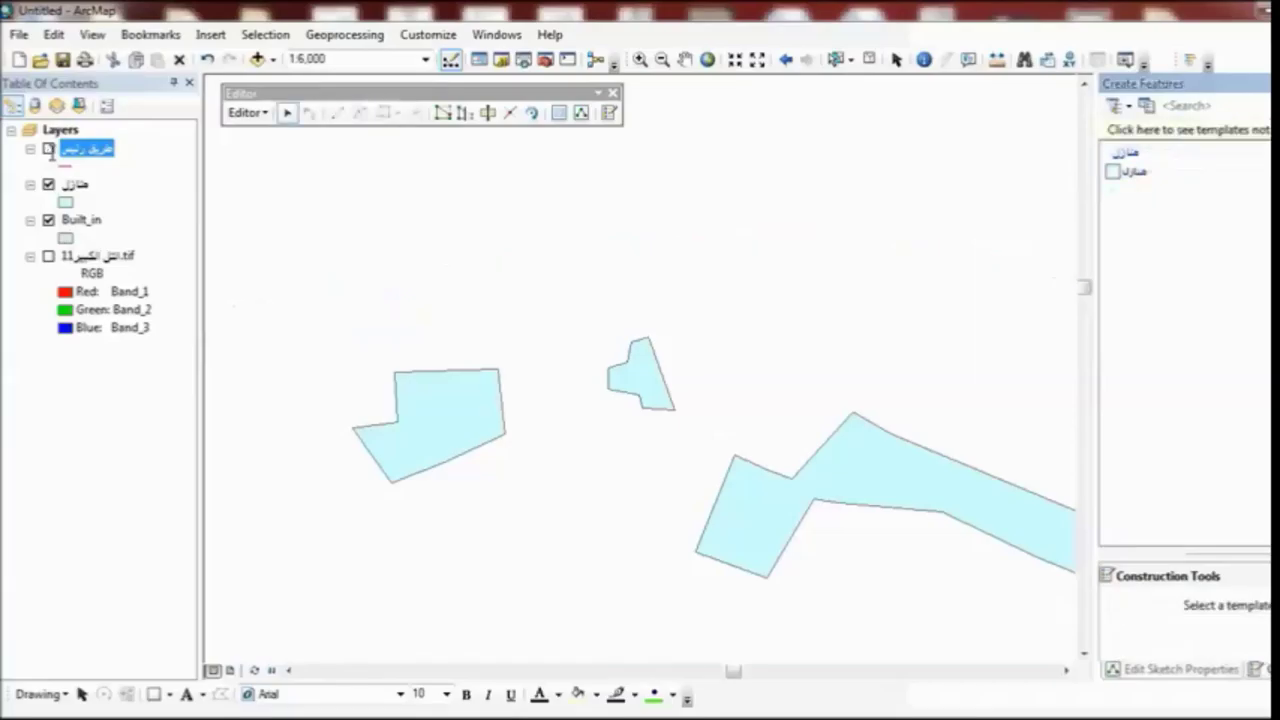
{"action": "left_click", "coordinate": [48, 149]}
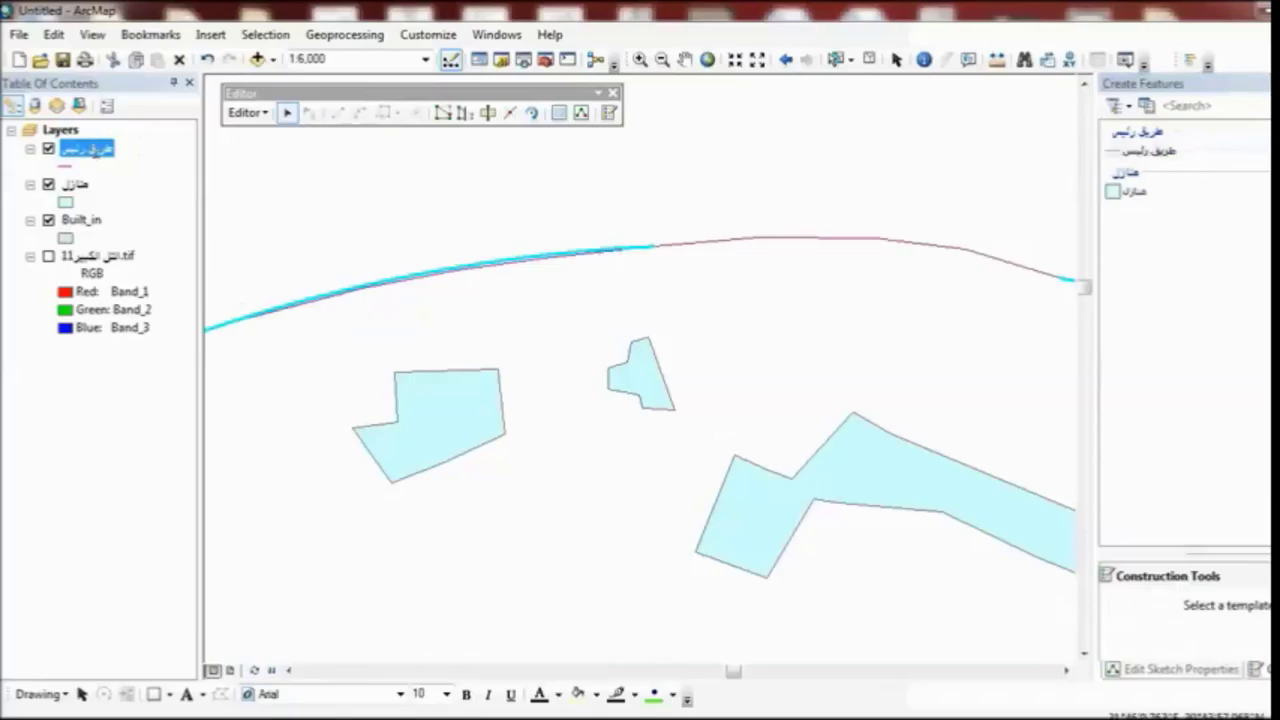
{"action": "right_click", "coordinate": [93, 150]}
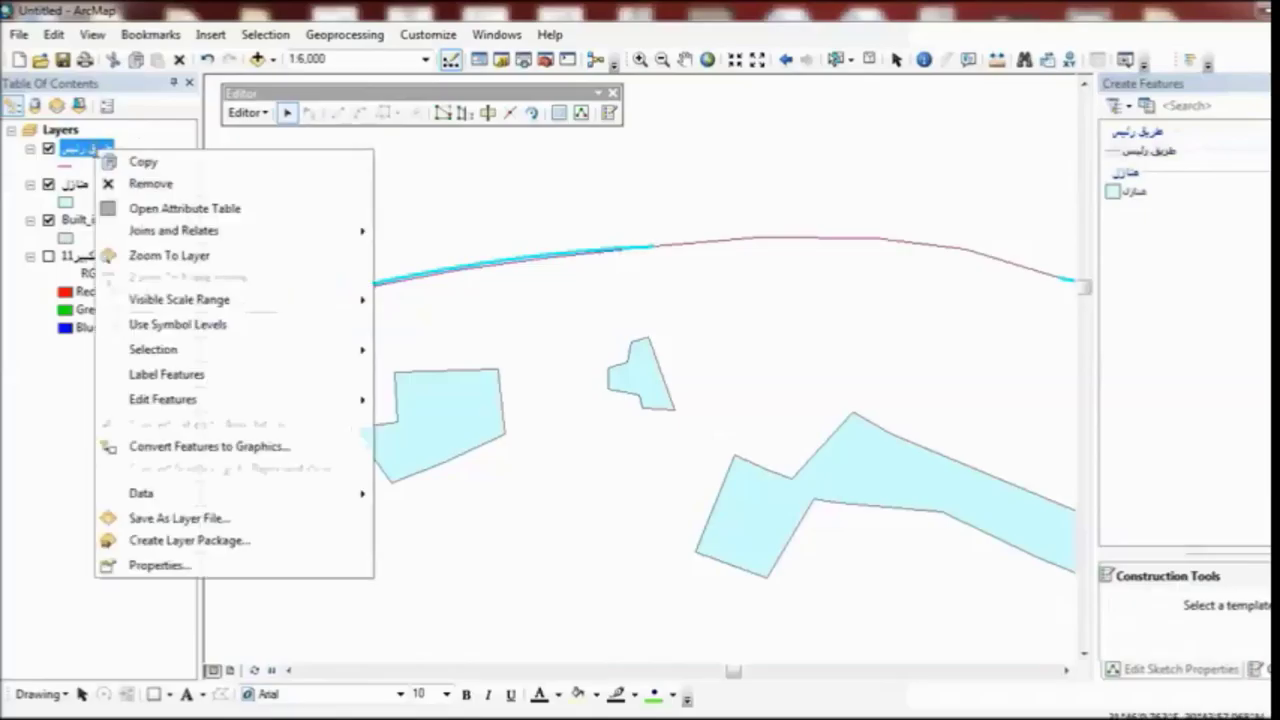
{"action": "left_click", "coordinate": [236, 208]}
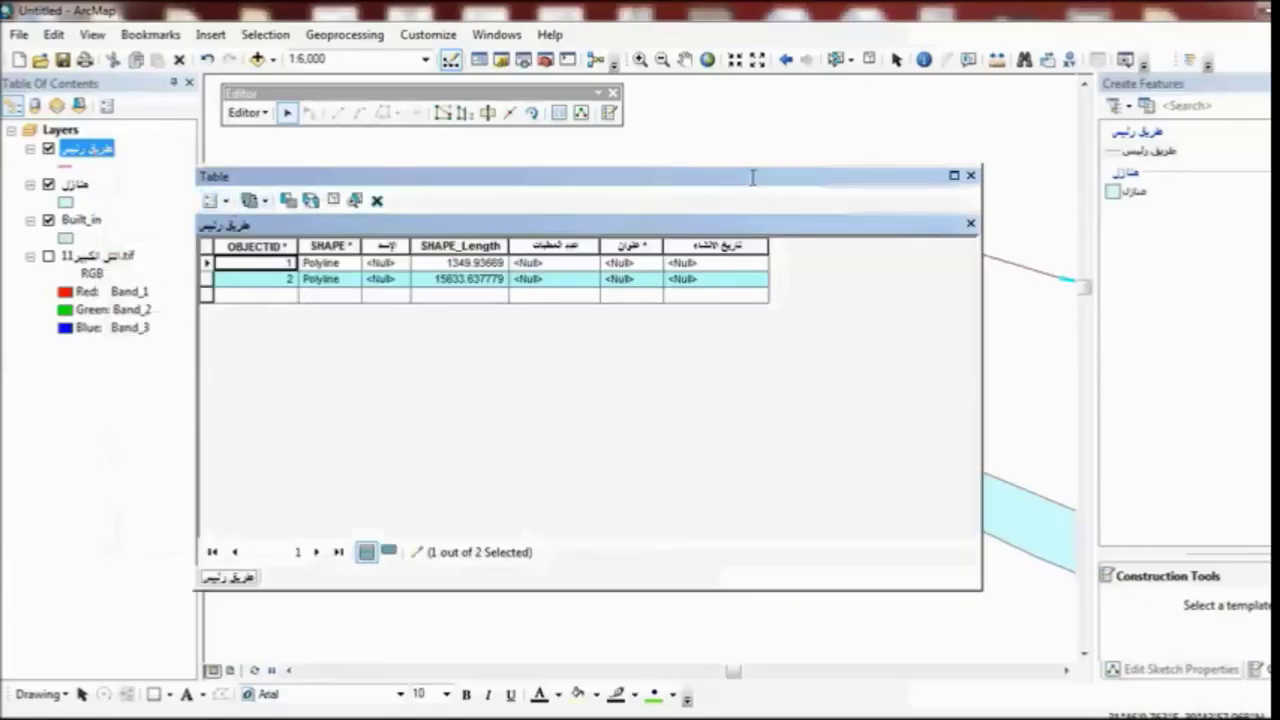
{"action": "left_click_drag", "start_coordinate": [752, 177], "coordinate": [735, 341]}
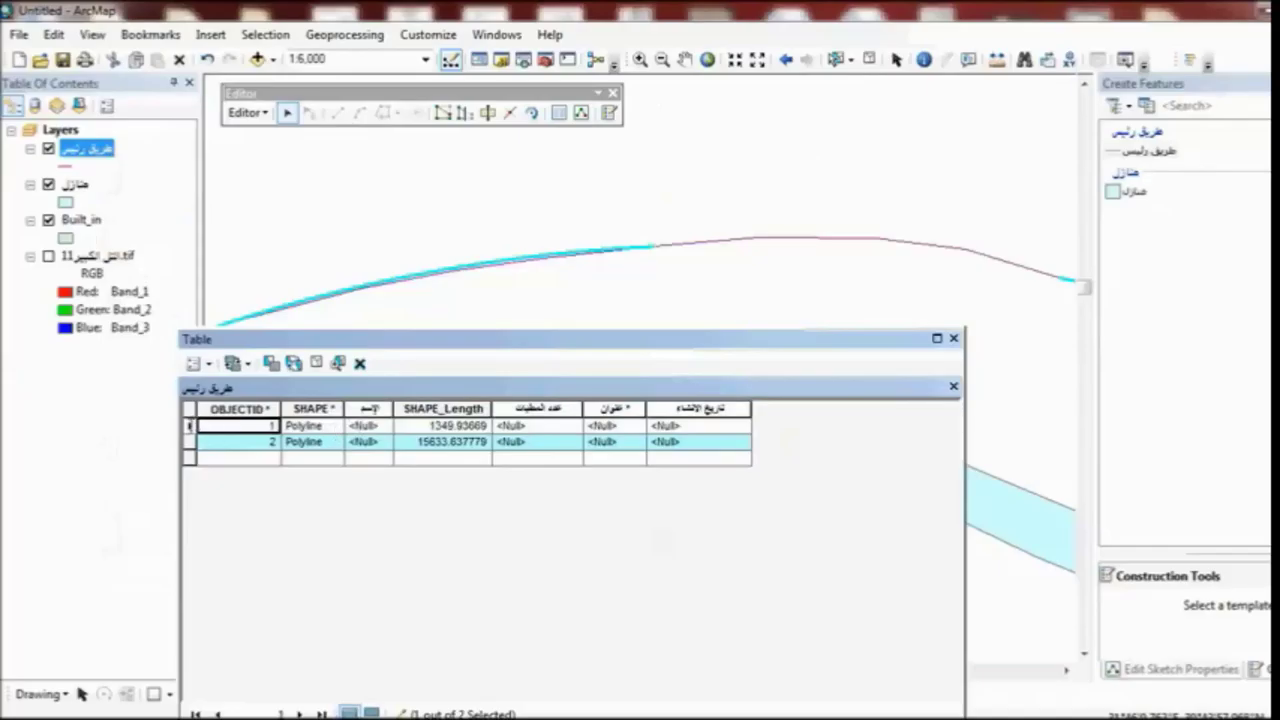
Step: Delete the straight-segment road line, OBJECTID 1, from the طريق رئيس attribute table and close the table
{"action": "left_click", "coordinate": [189, 425]}
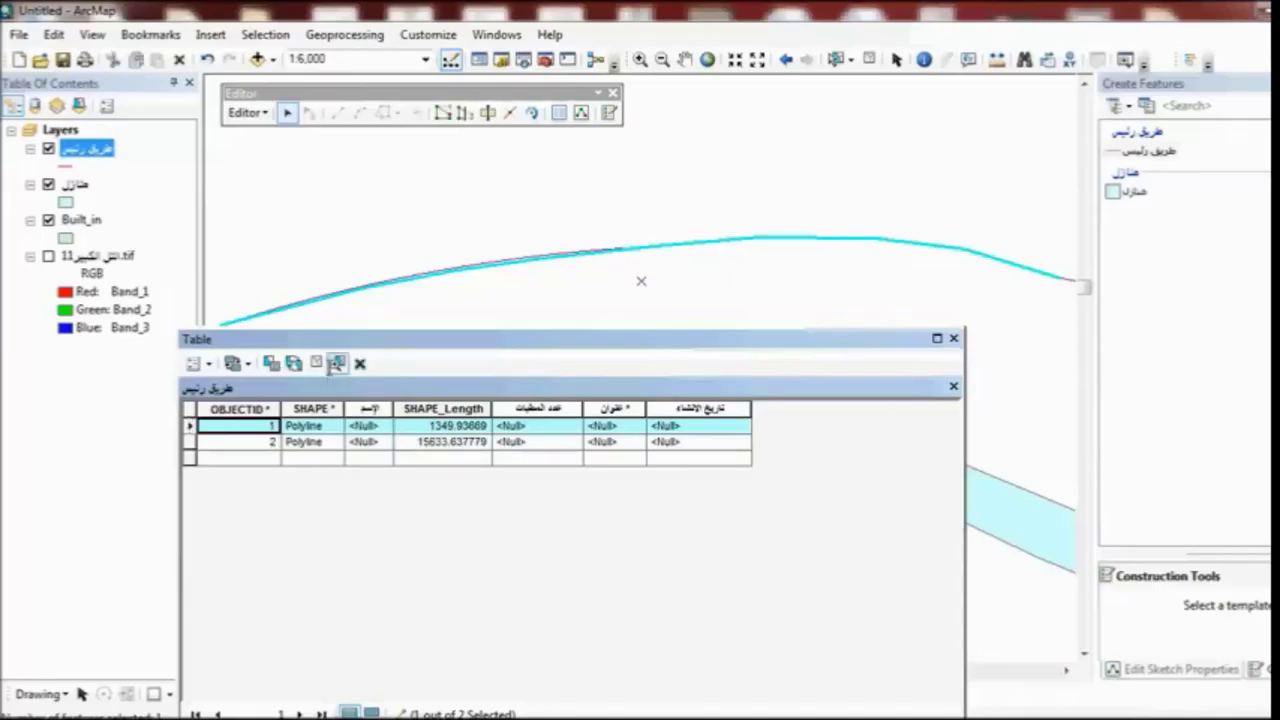
{"action": "left_click", "coordinate": [316, 363]}
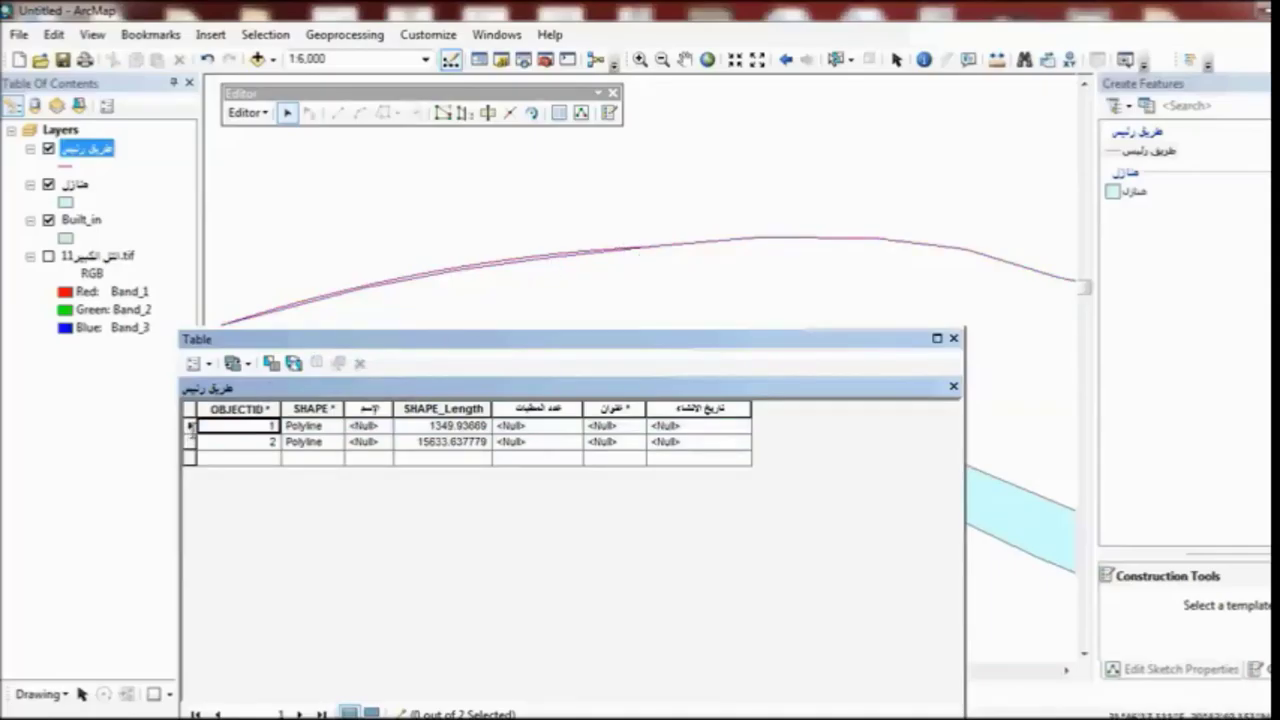
{"action": "left_click", "coordinate": [190, 425]}
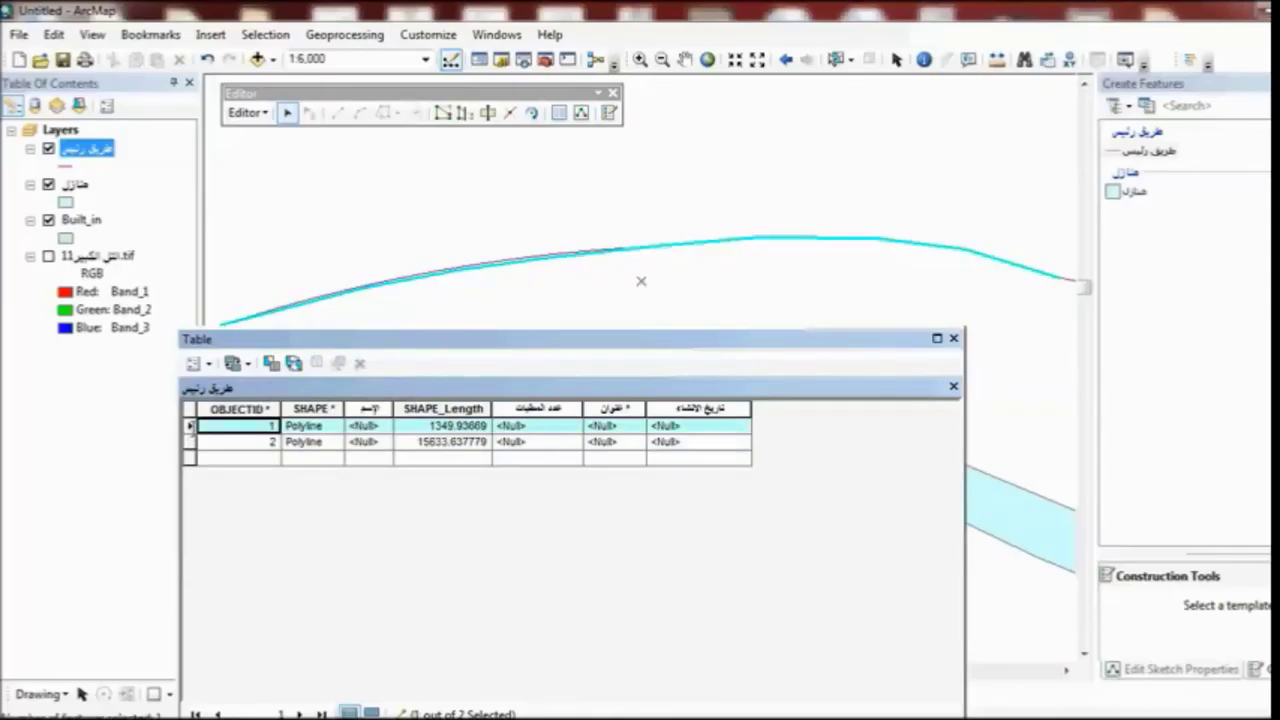
{"action": "right_click", "coordinate": [190, 425]}
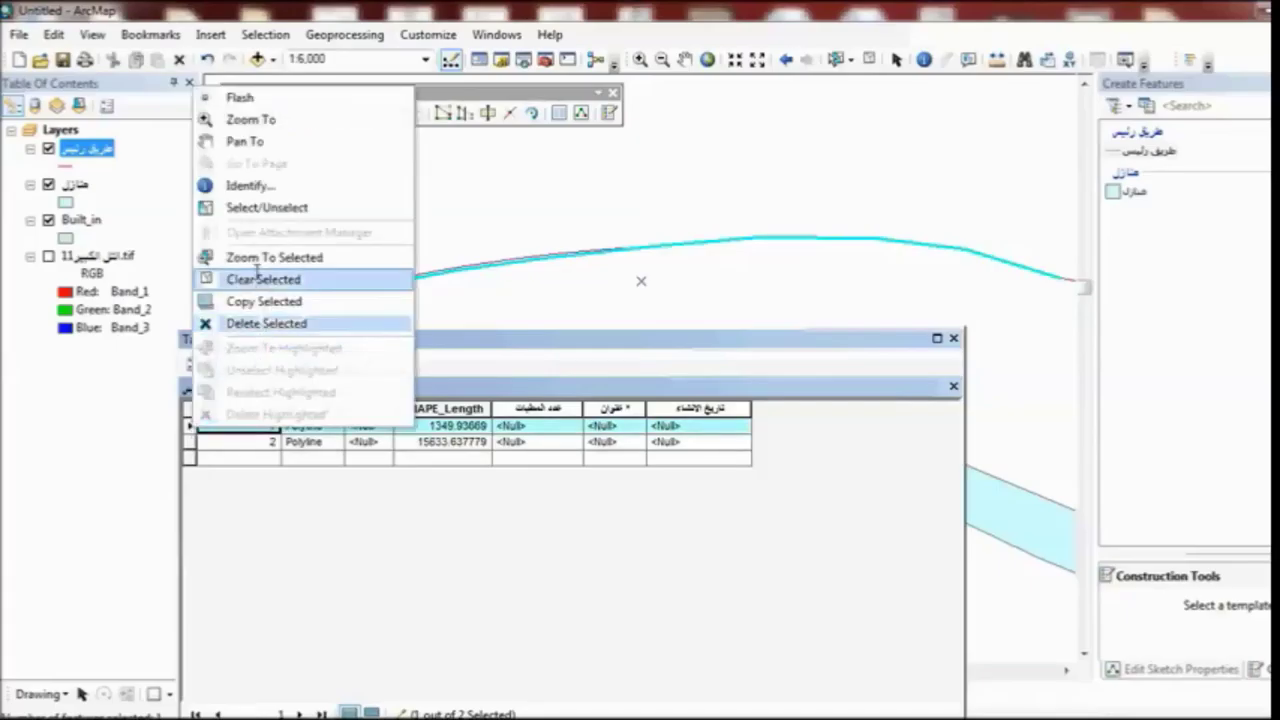
{"action": "left_click", "coordinate": [256, 318]}
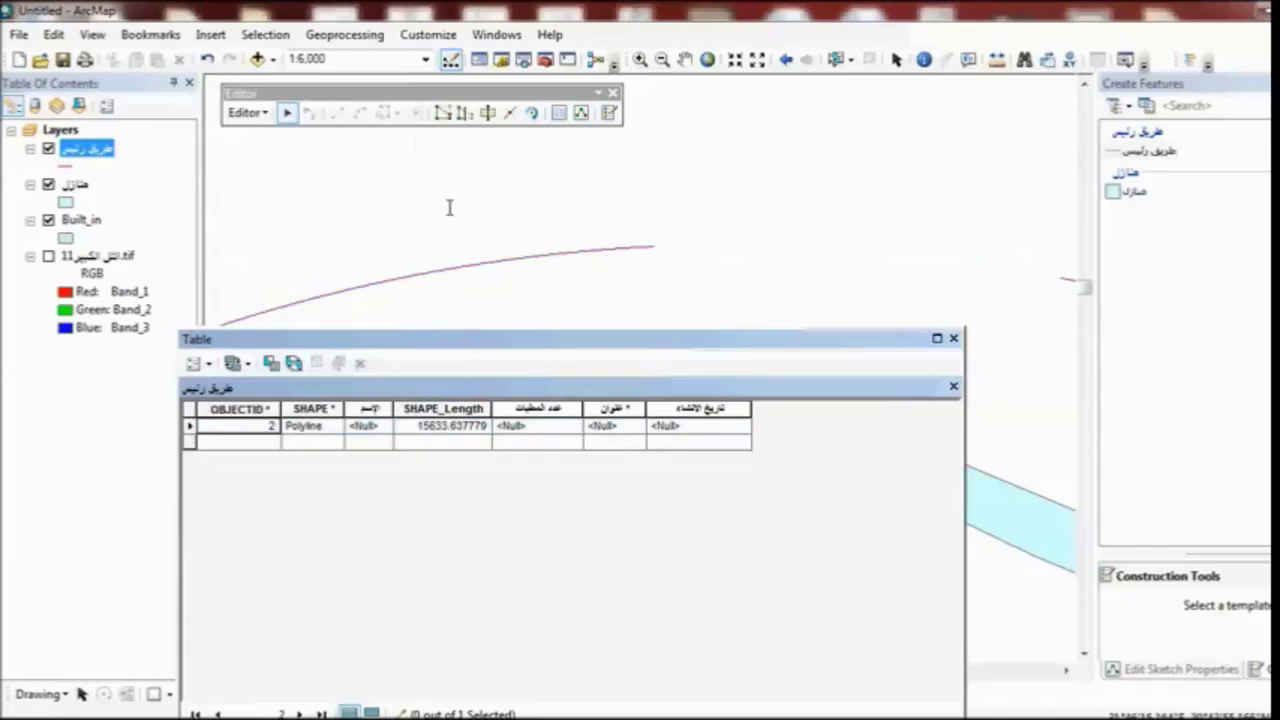
{"action": "left_click", "coordinate": [956, 338]}
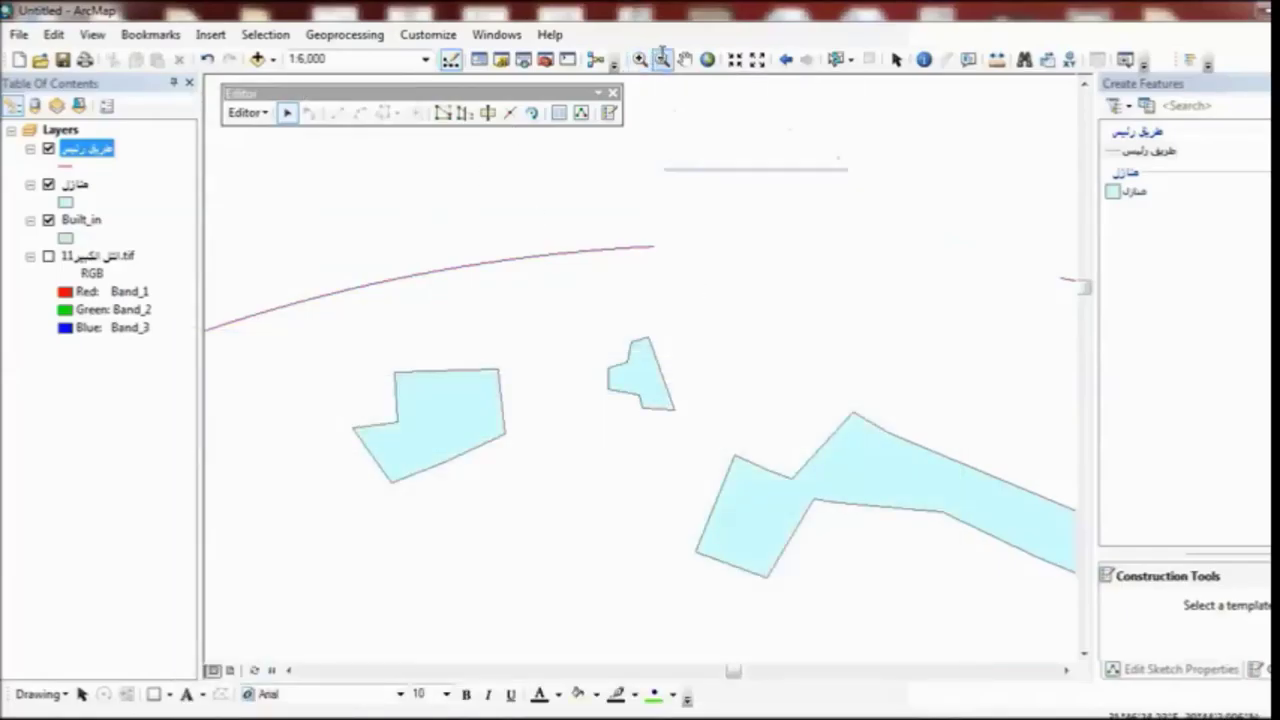
Step: Check the full extent of the arc line and stop the editing session without saving the edits
{"action": "left_click", "coordinate": [662, 58]}
{"action": "left_click", "coordinate": [600, 234]}
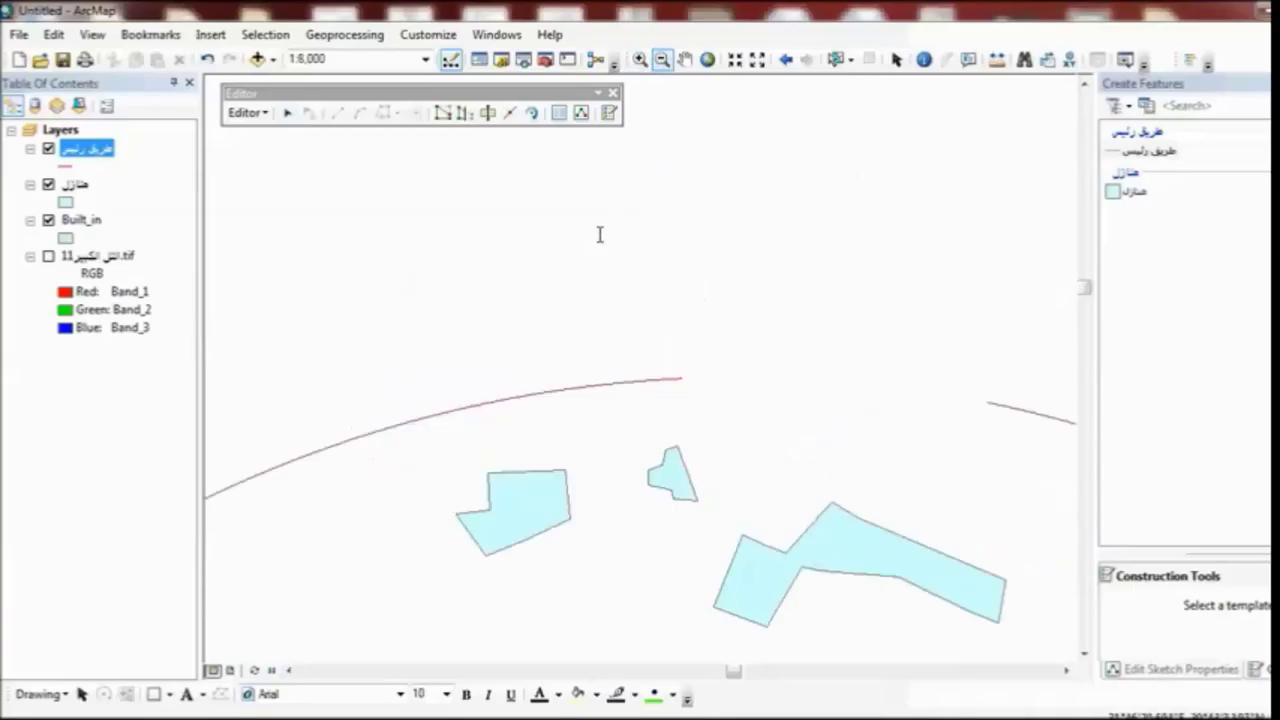
{"action": "left_click", "coordinate": [600, 235]}
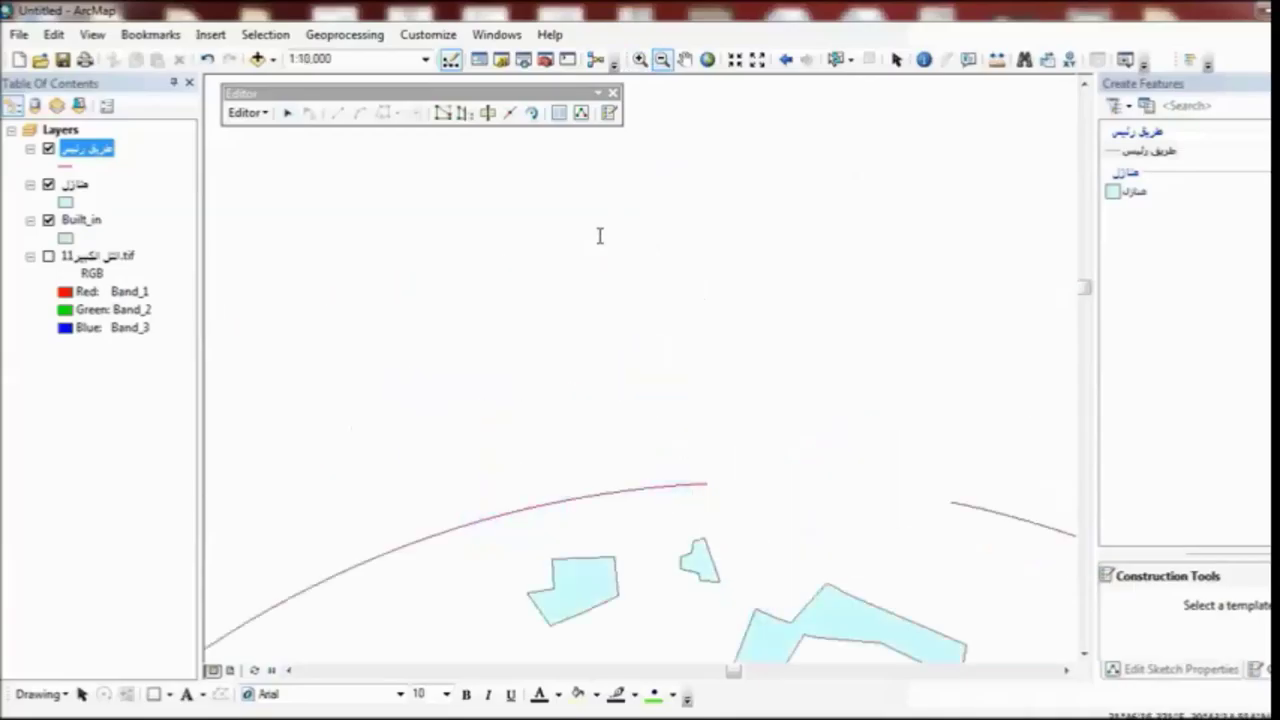
{"action": "left_click", "coordinate": [625, 490]}
{"action": "left_click", "coordinate": [625, 490]}
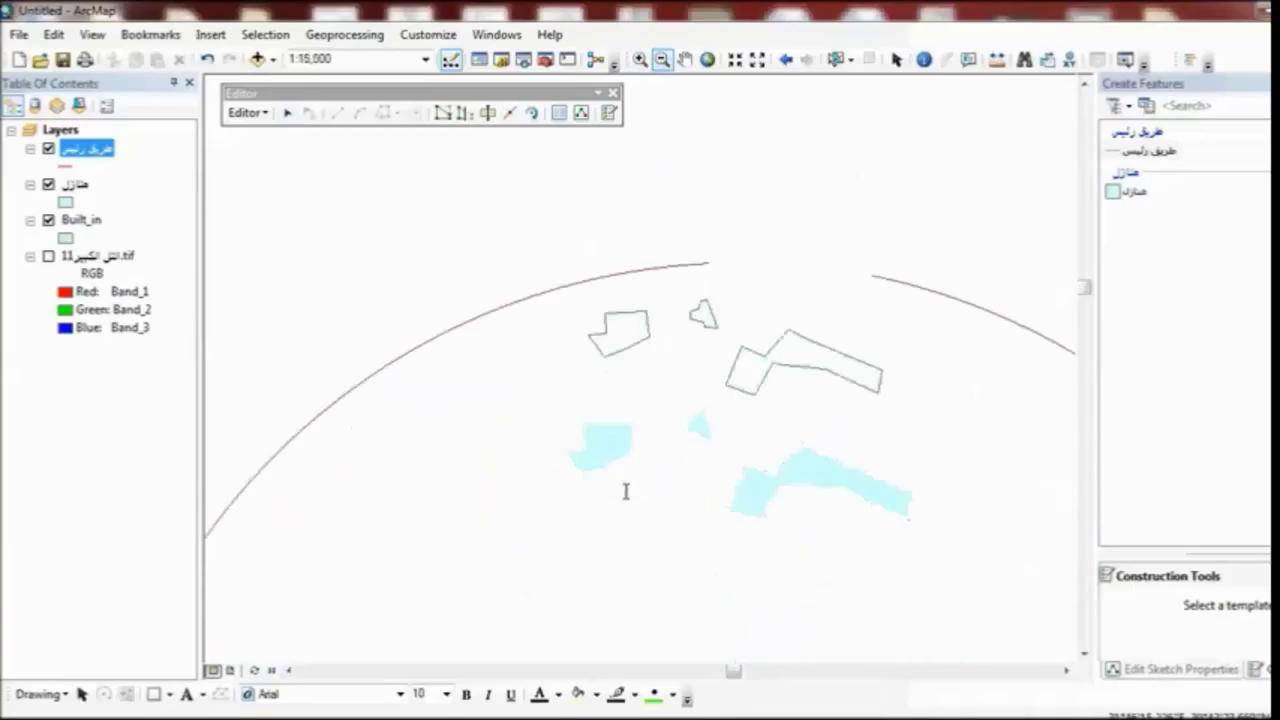
{"action": "left_click", "coordinate": [396, 461]}
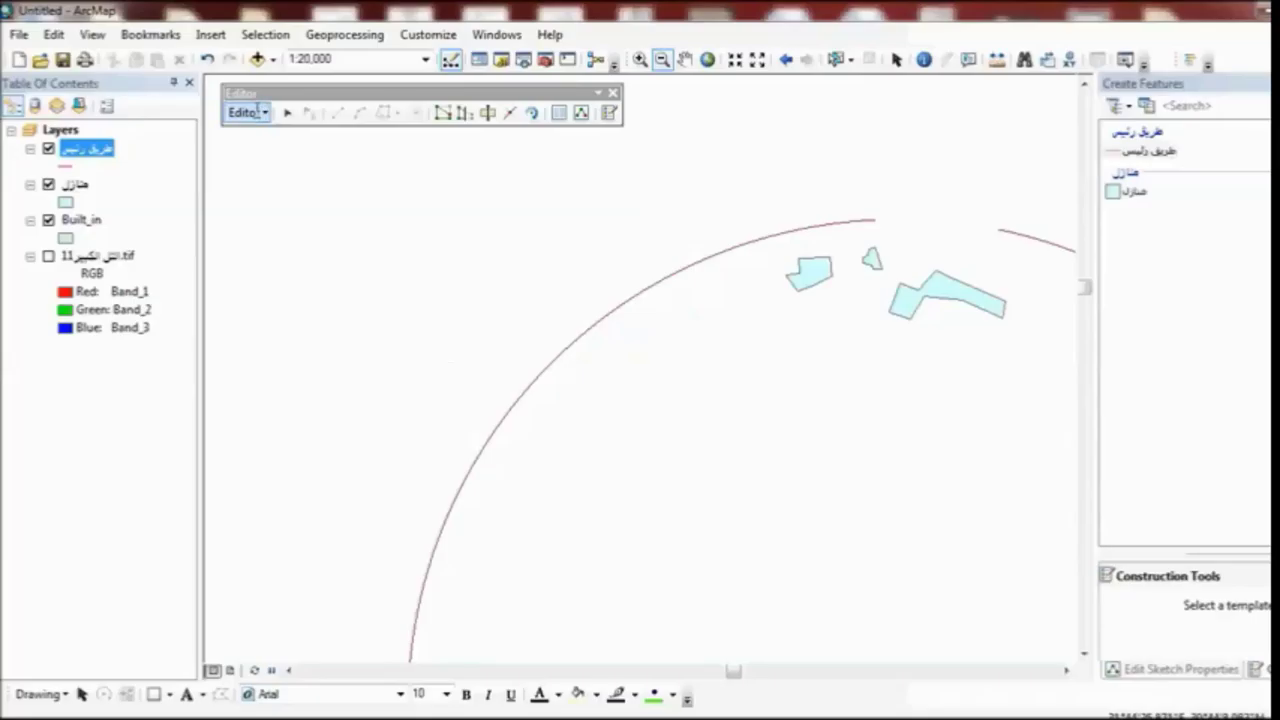
{"action": "left_click", "coordinate": [252, 112]}
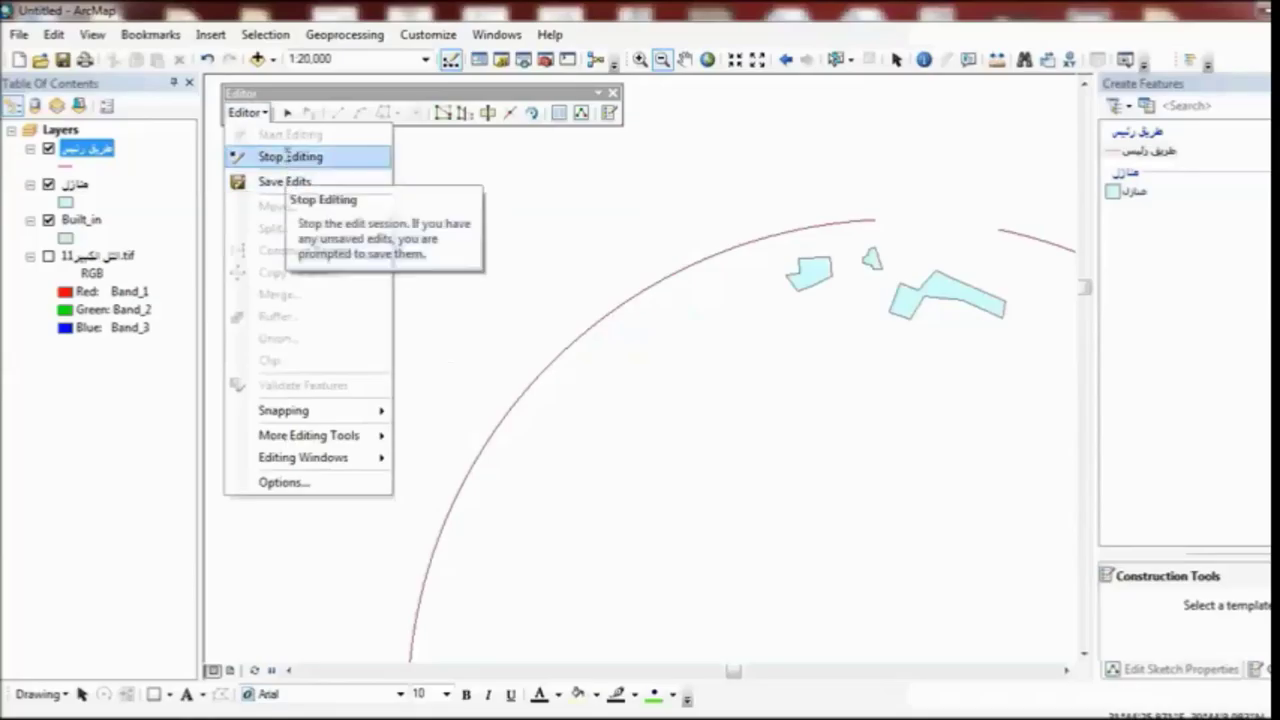
{"action": "left_click", "coordinate": [288, 156]}
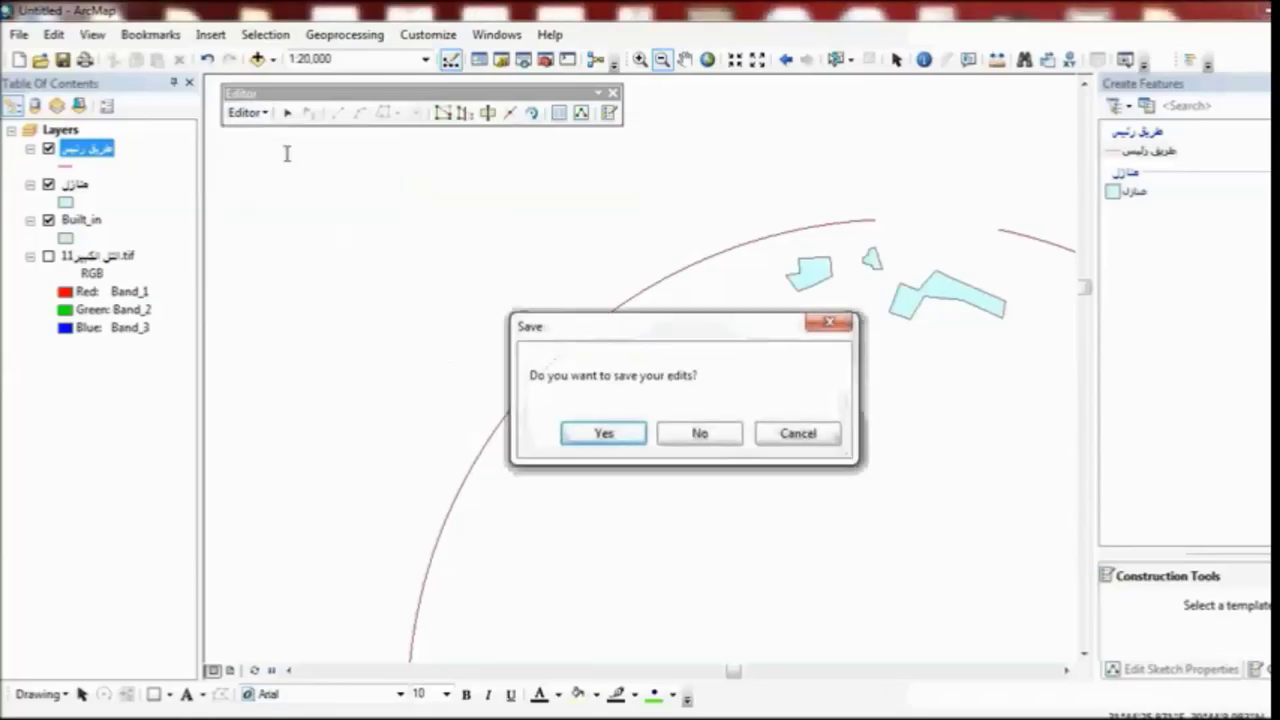
{"action": "left_click", "coordinate": [698, 432]}
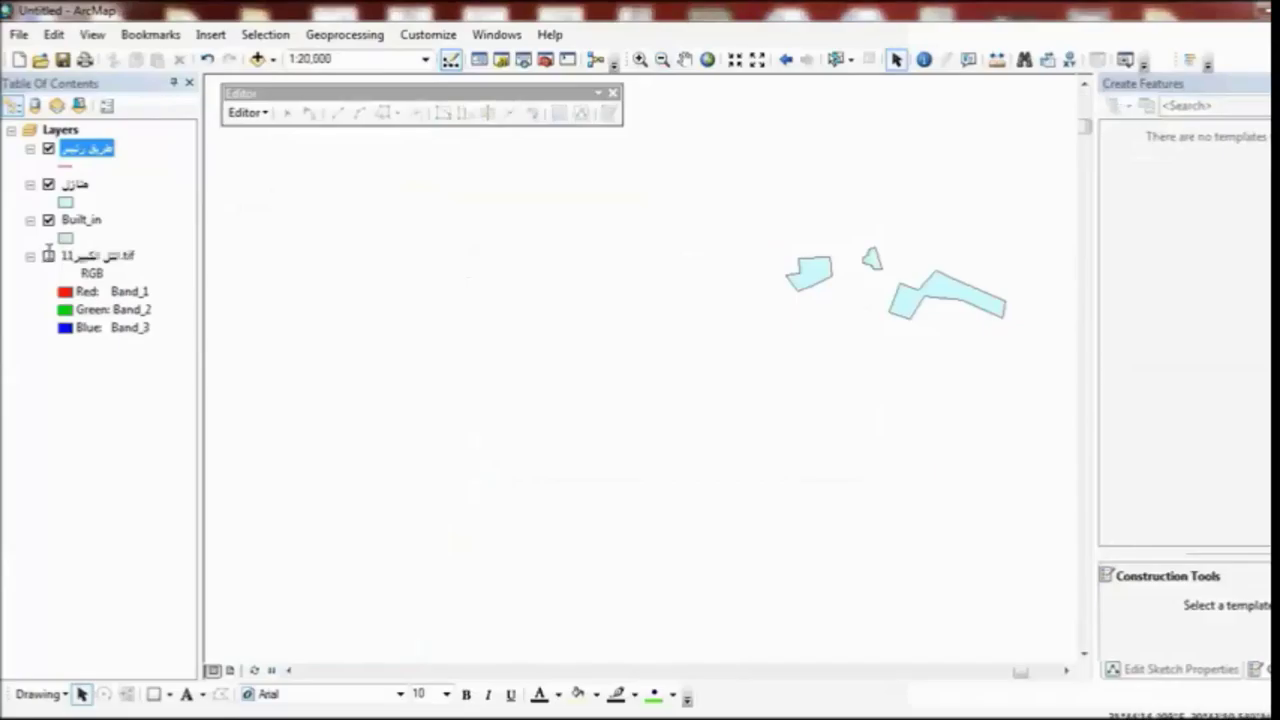
Step: Show the sheet raster again and start editing the طريق رئيس layer
{"action": "left_click", "coordinate": [48, 256]}
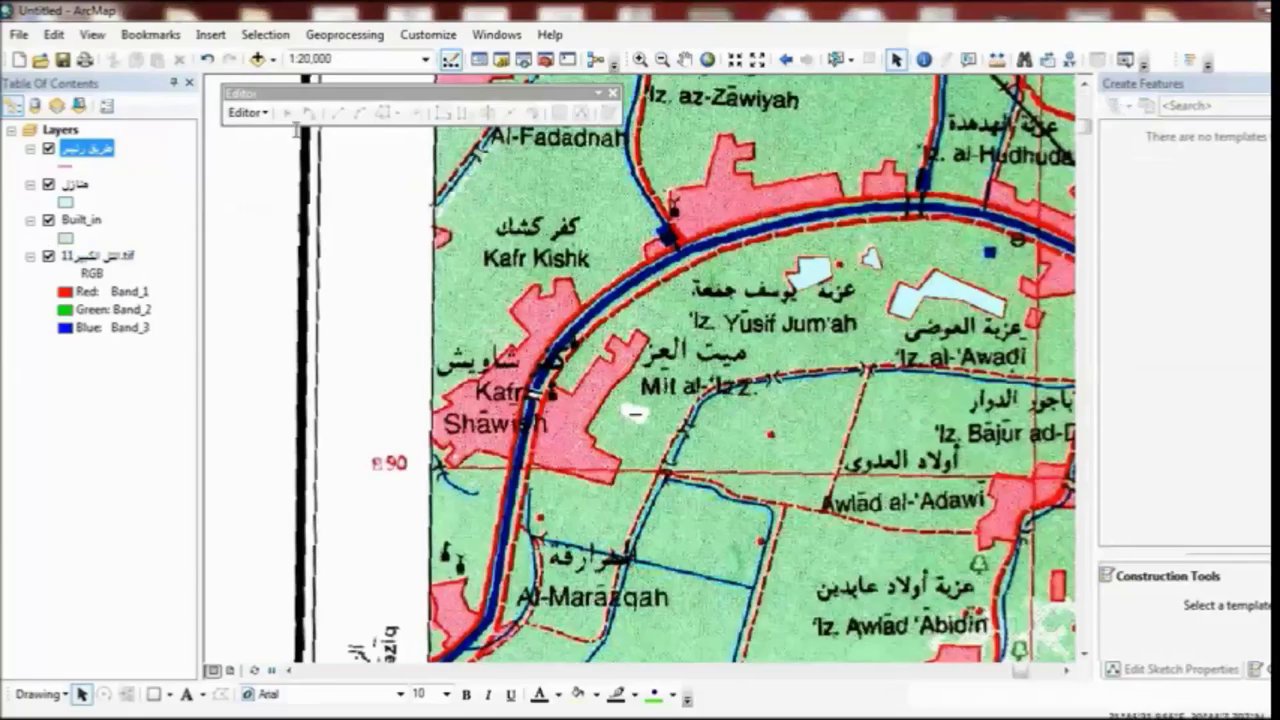
{"action": "left_click", "coordinate": [244, 112]}
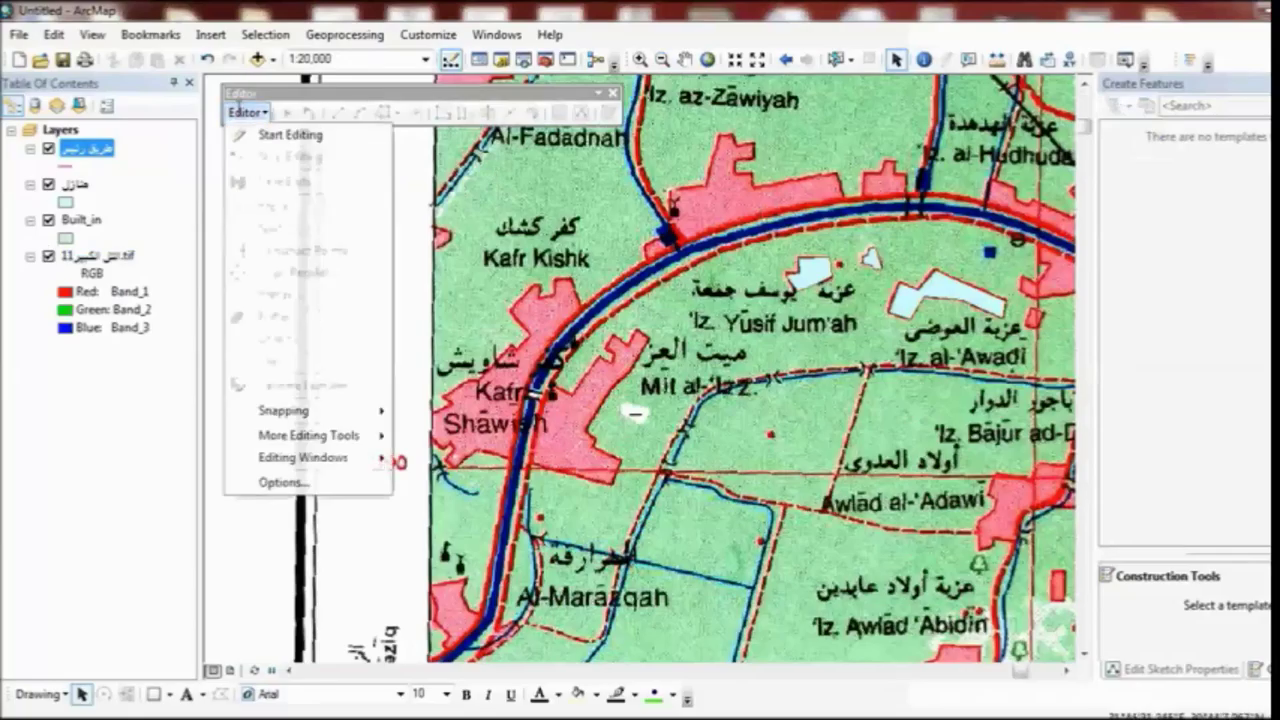
{"action": "left_click", "coordinate": [278, 132]}
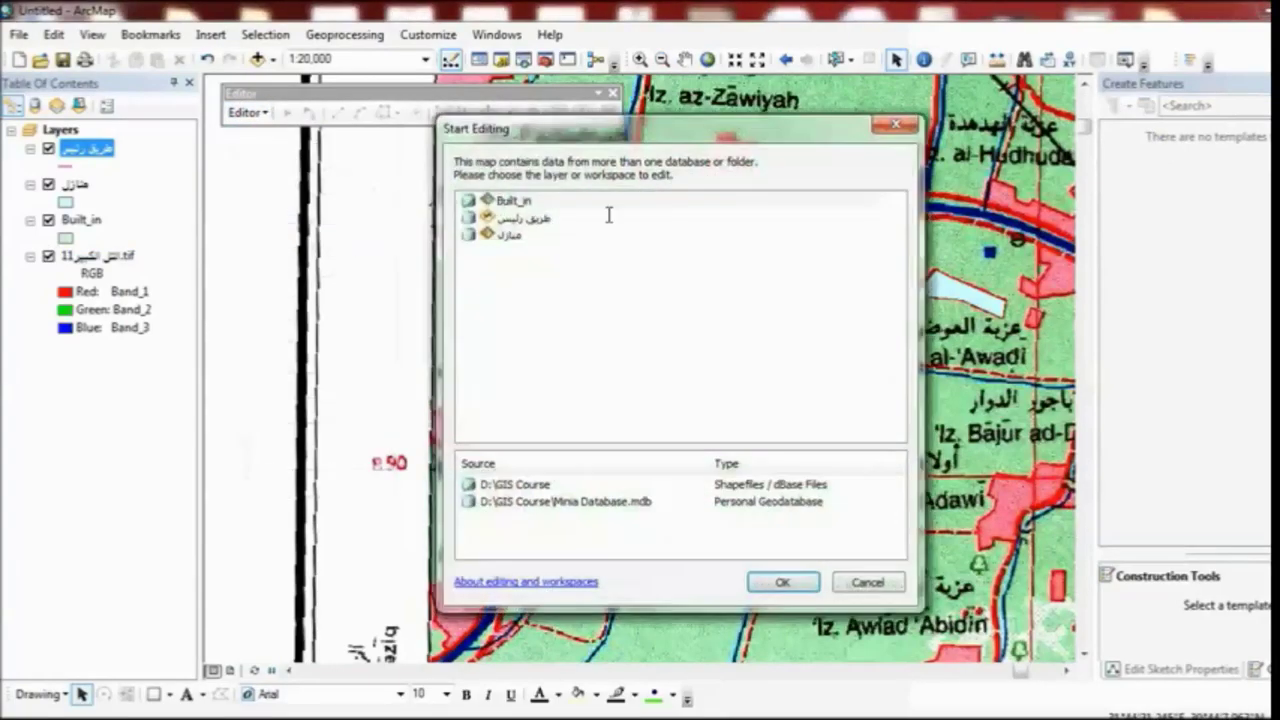
{"action": "left_click", "coordinate": [523, 220]}
{"action": "left_click", "coordinate": [783, 582]}
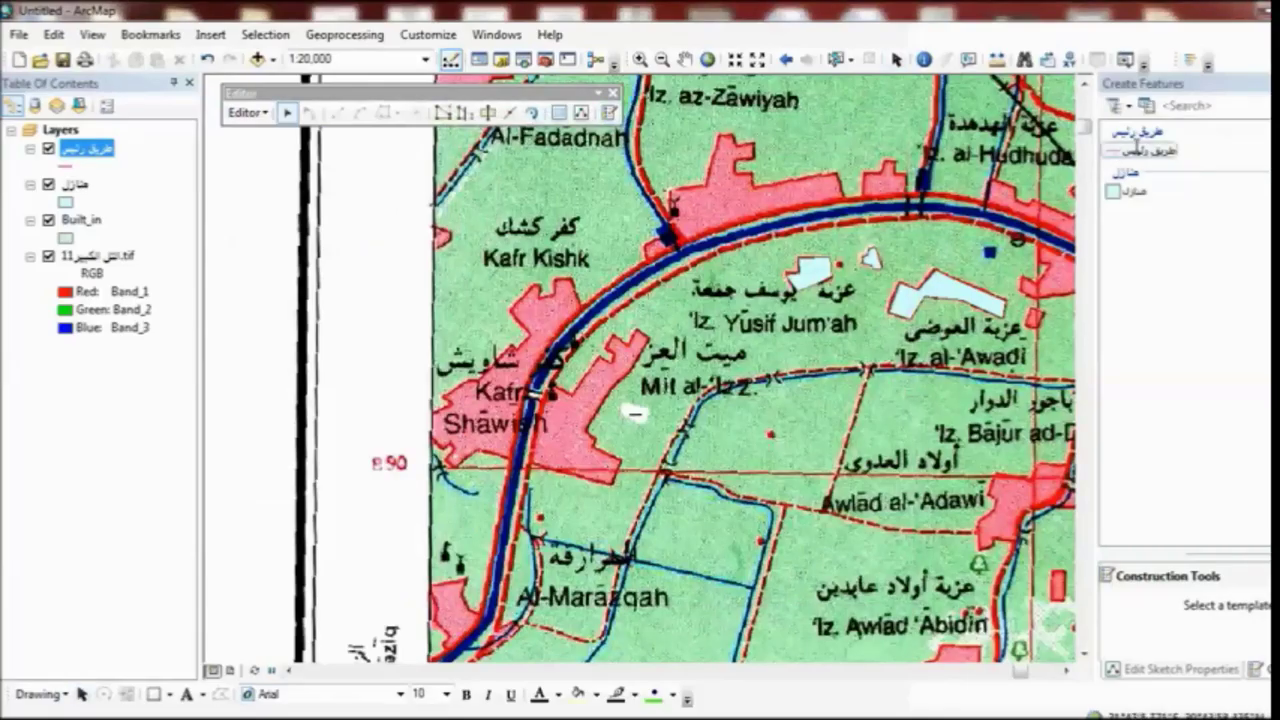
Step: Digitize the curved route along the canal to Kafr Shāwīsh as a طريق رئيس line, clear its selection and hide the sheet raster
{"action": "left_click", "coordinate": [1140, 150]}
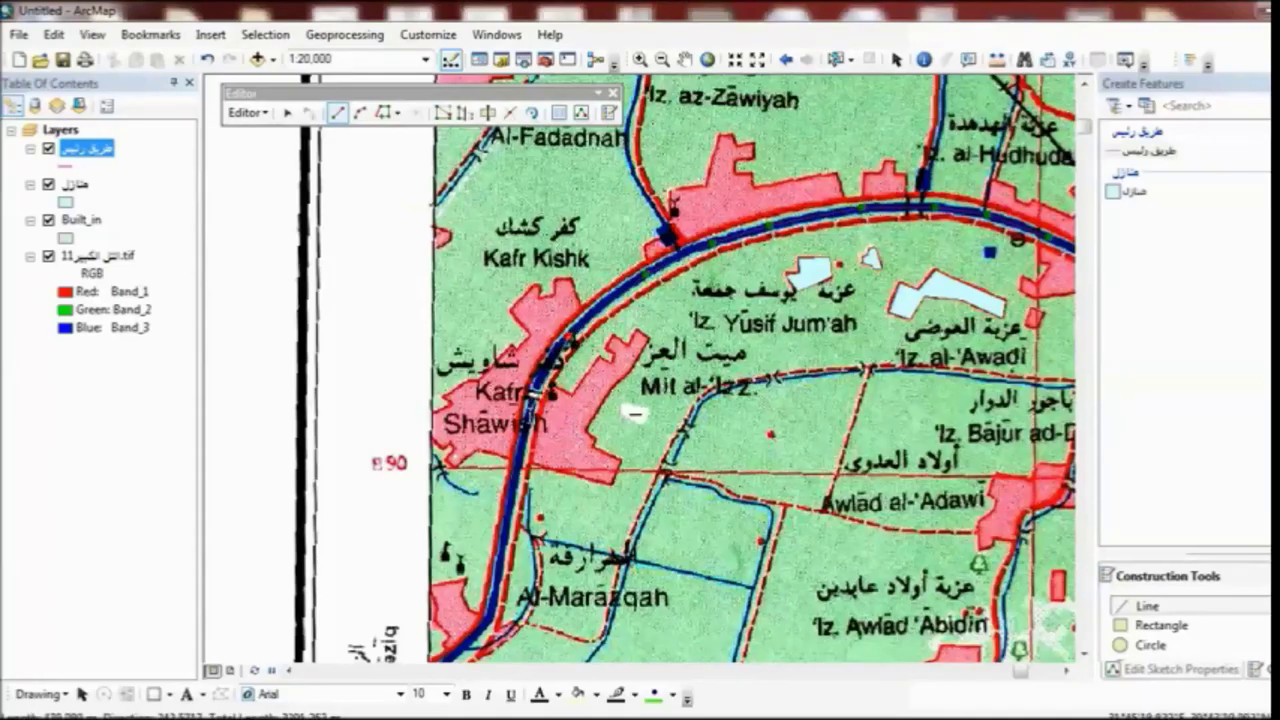
{"action": "double_click", "coordinate": [535, 405]}
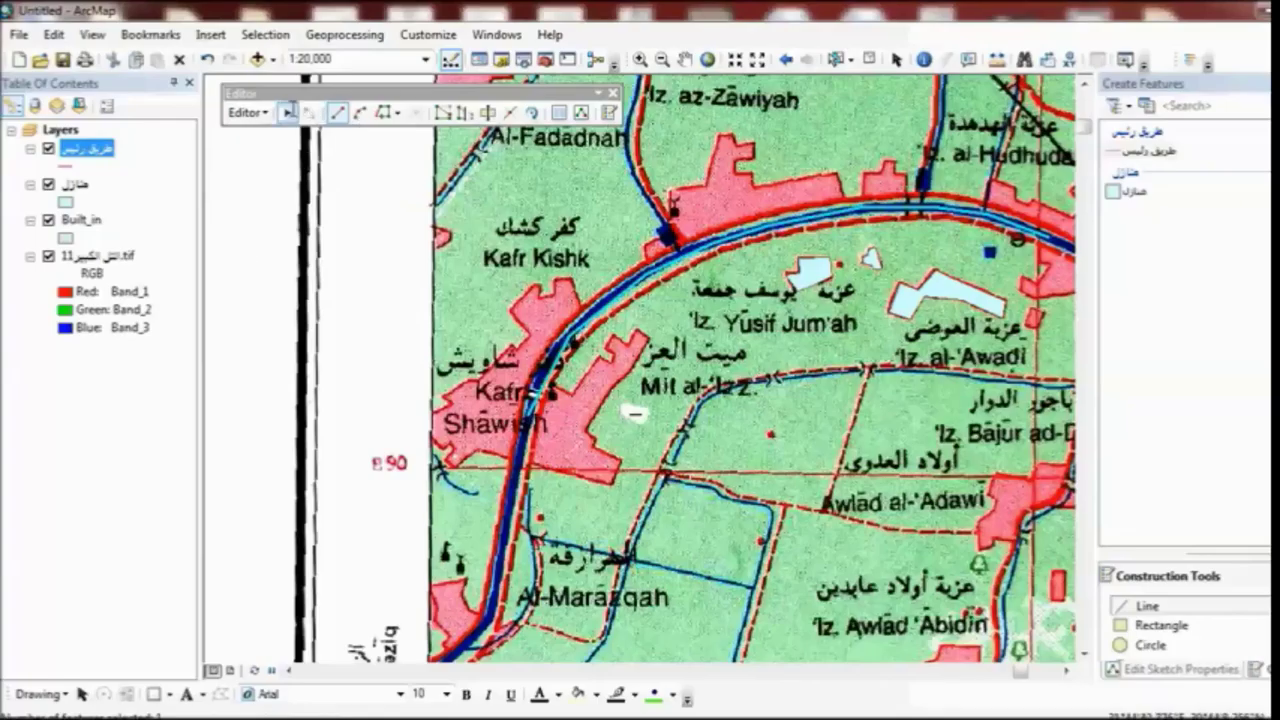
{"action": "left_click", "coordinate": [287, 112]}
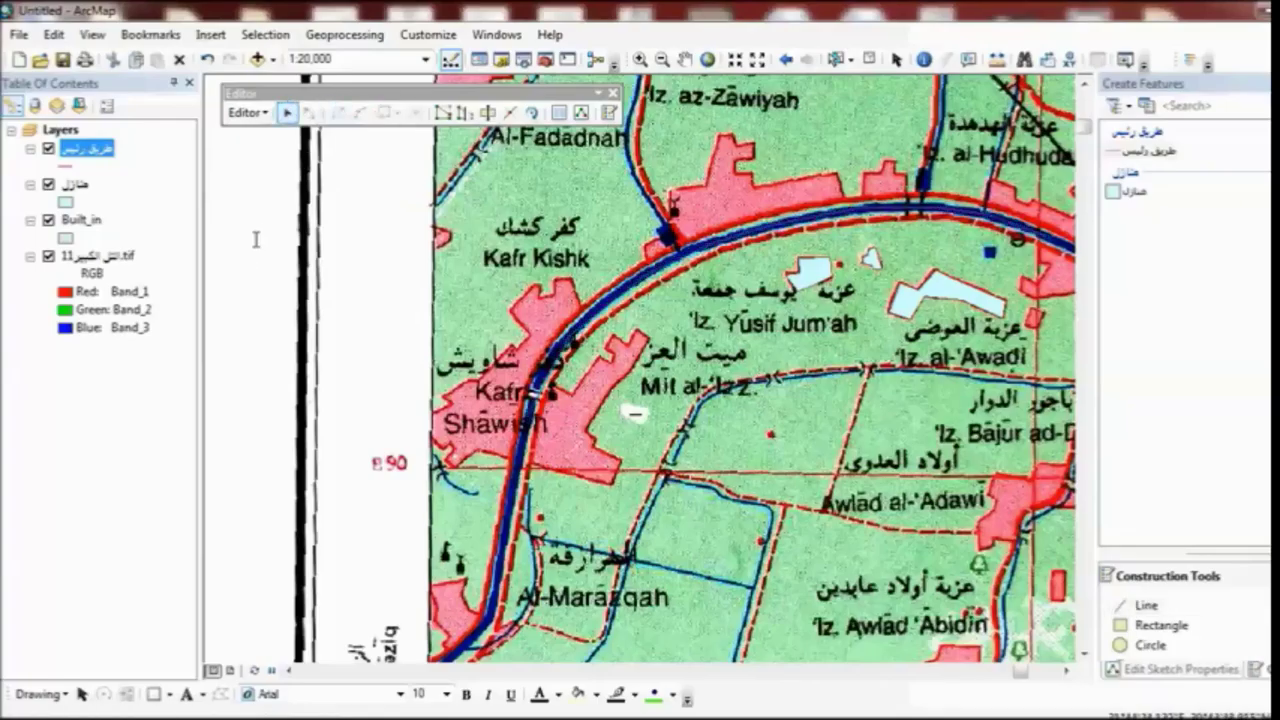
{"action": "left_click", "coordinate": [50, 256]}
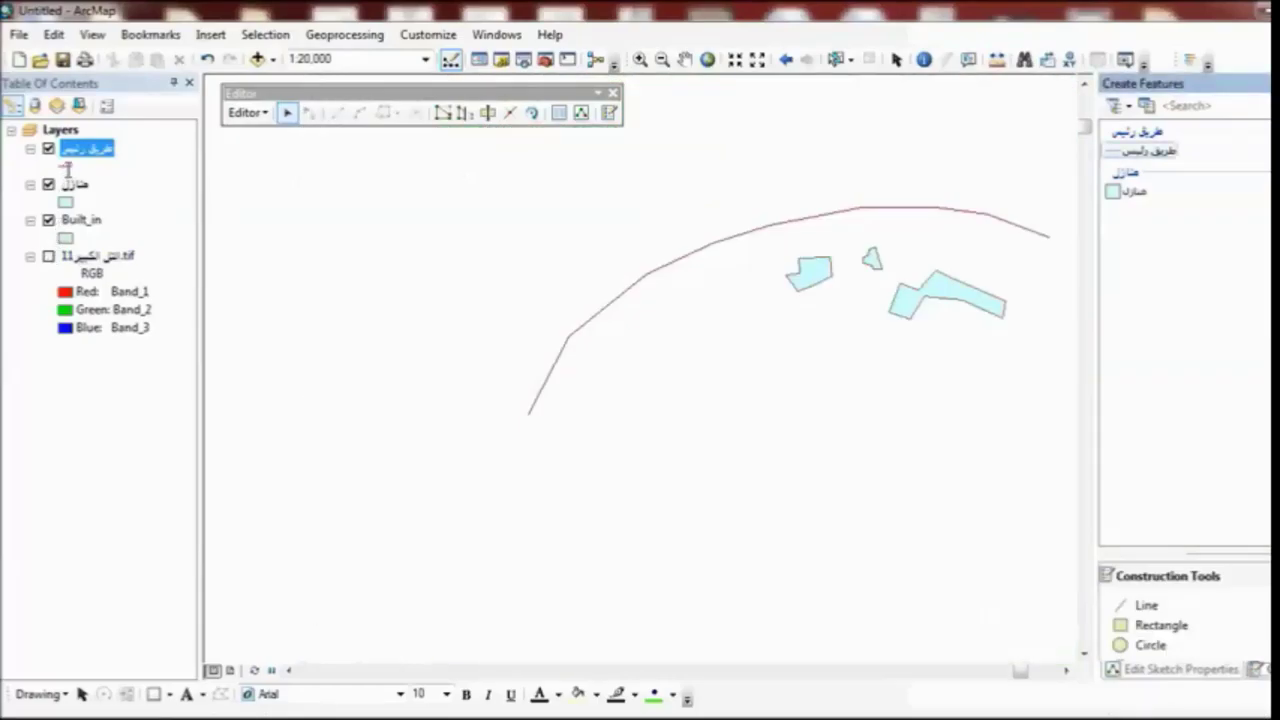
Step: Open the line symbol of the طريق رئيس layer and try a blue colour with a width of 6
{"action": "left_click", "coordinate": [67, 166]}
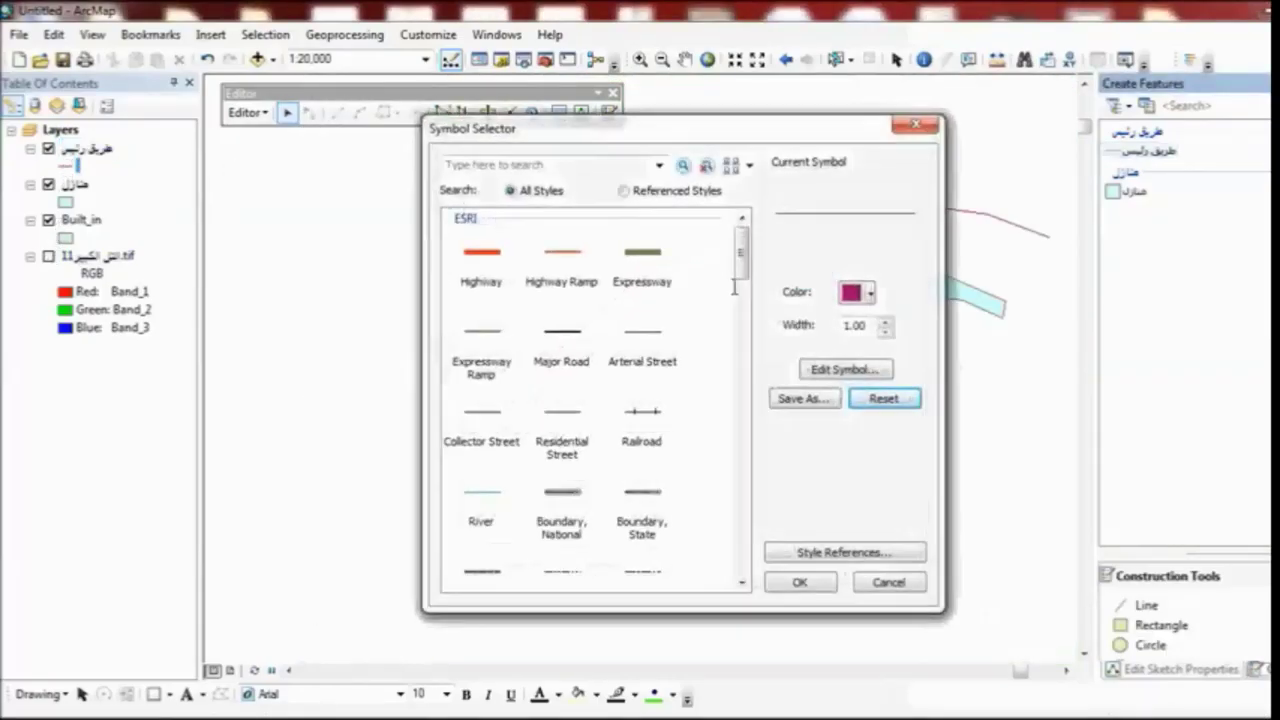
{"action": "left_click", "coordinate": [885, 321]}
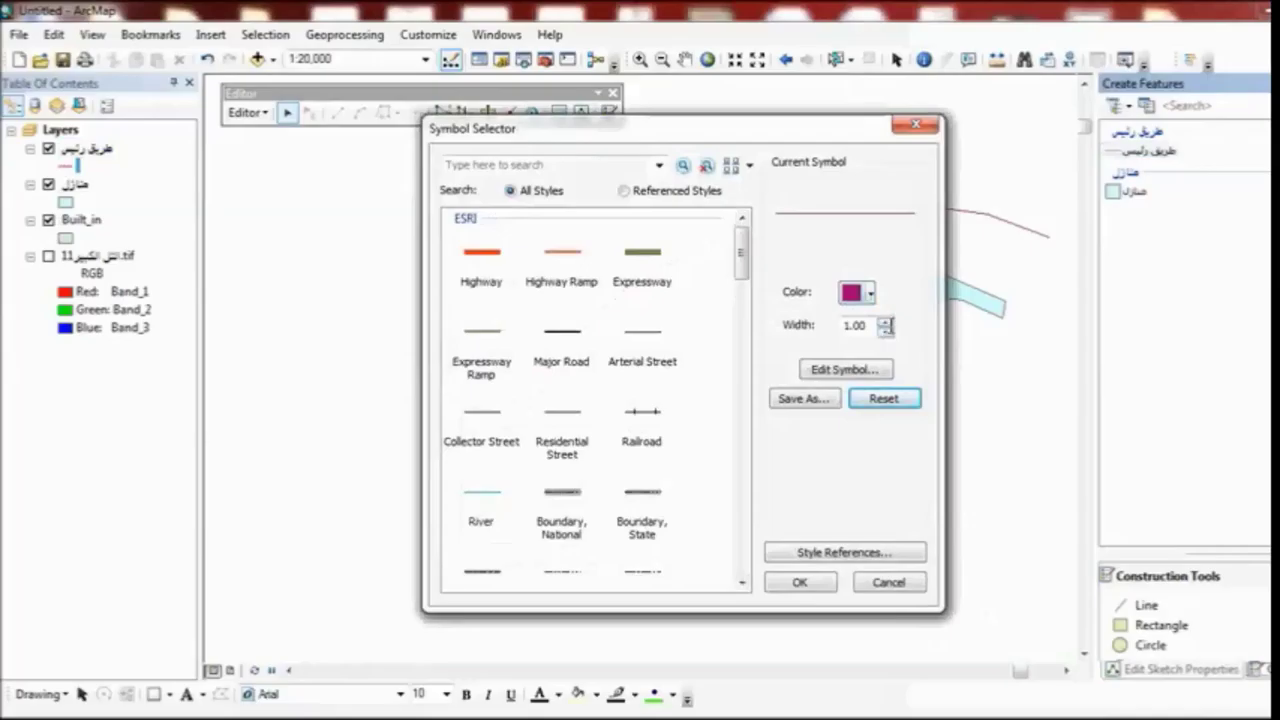
{"action": "left_click", "coordinate": [885, 321]}
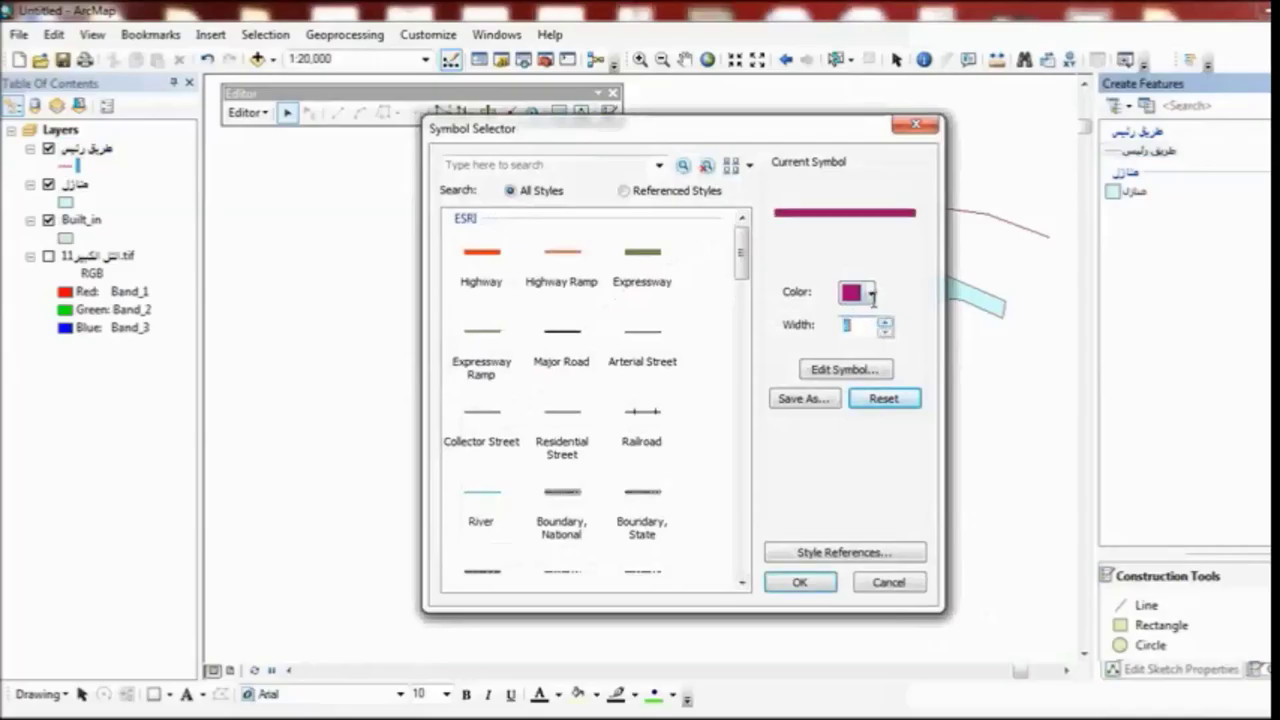
{"action": "left_click", "coordinate": [871, 293]}
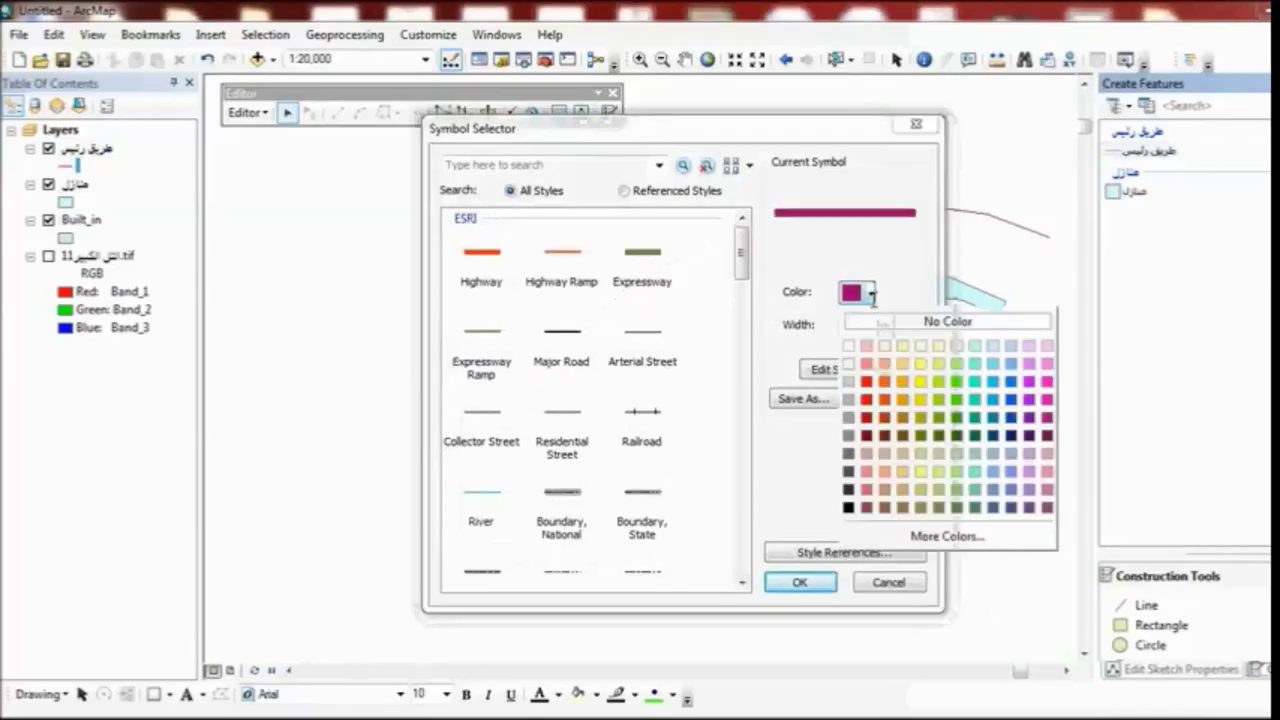
{"action": "left_click", "coordinate": [1011, 399]}
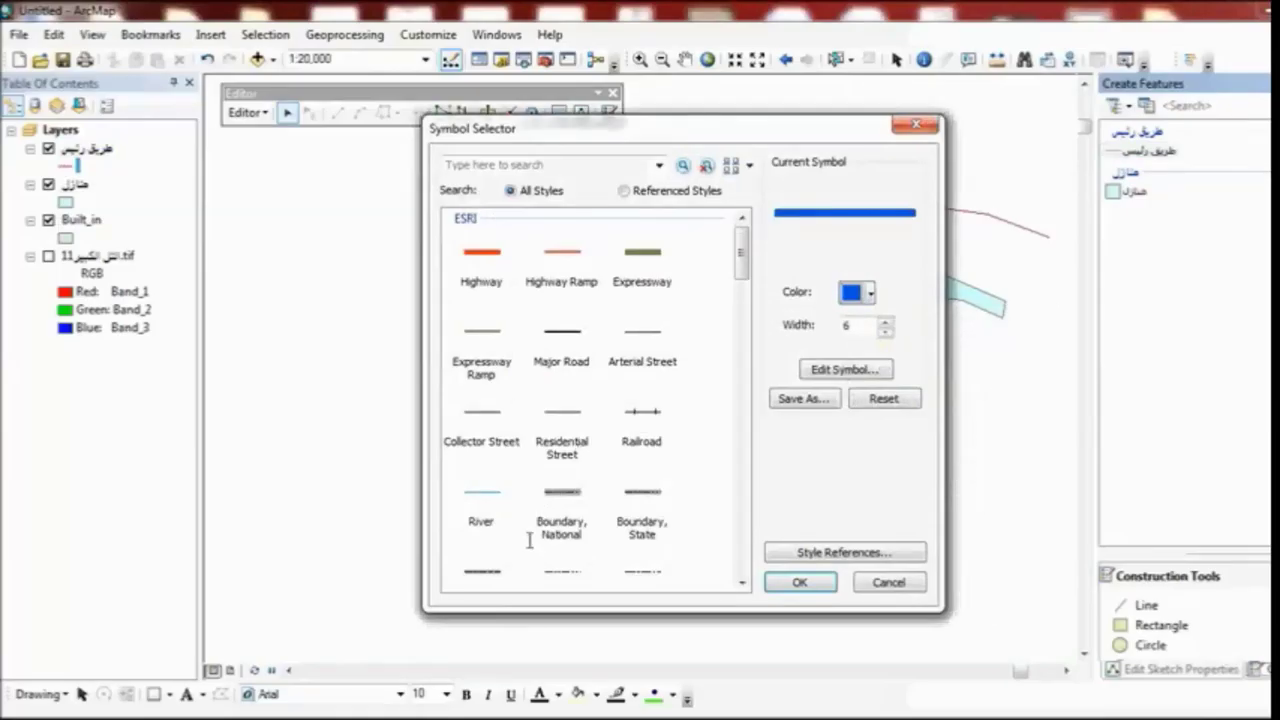
Step: Try the boundary line presets, from Boundary, National through Boundary, Military Installation, as the road symbol
{"action": "left_click", "coordinate": [579, 500]}
{"action": "left_click", "coordinate": [648, 505]}
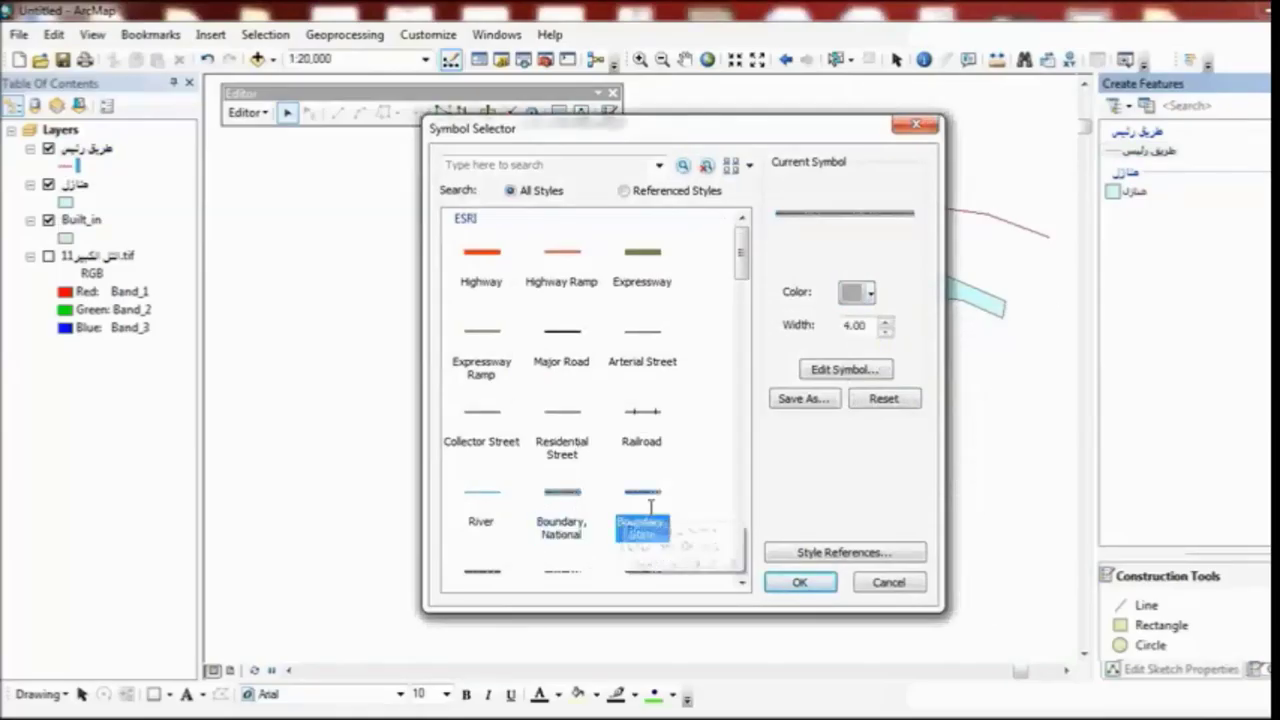
{"action": "left_click", "coordinate": [545, 576]}
{"action": "left_click", "coordinate": [642, 560]}
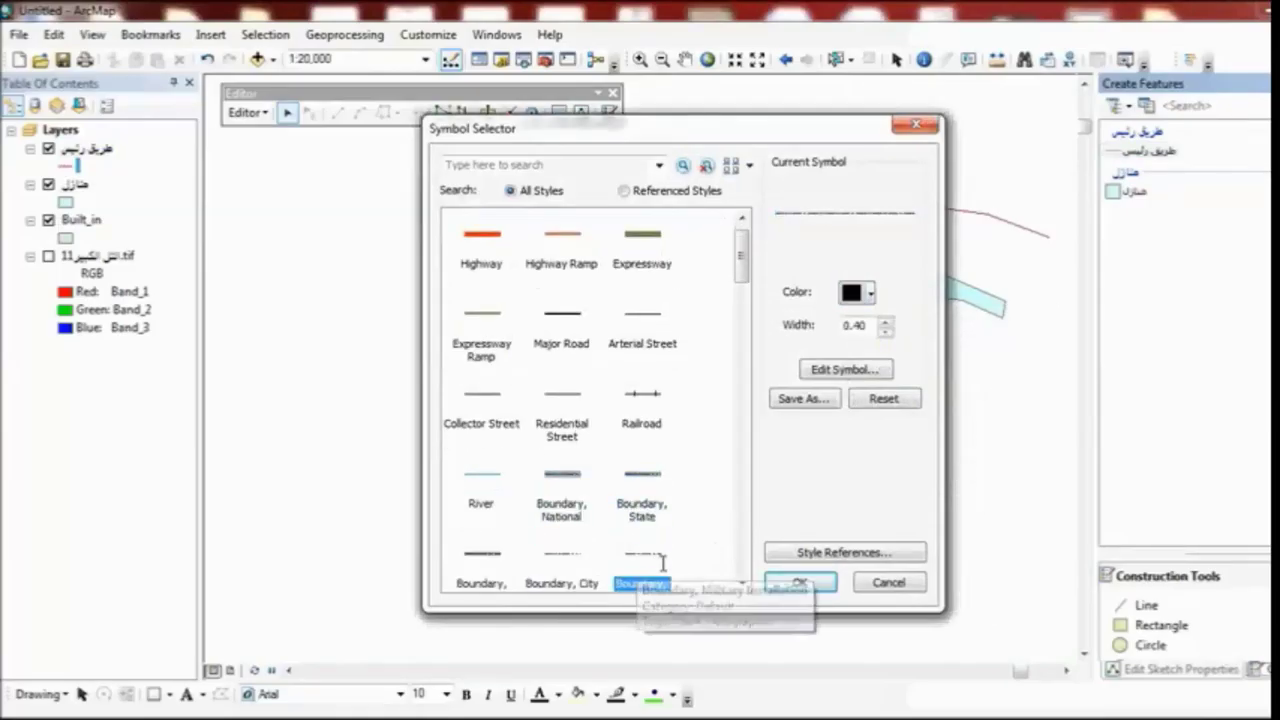
Step: Apply the Highway preset recoloured blue as the symbol of the طريق رئيس layer
{"action": "left_click", "coordinate": [483, 252]}
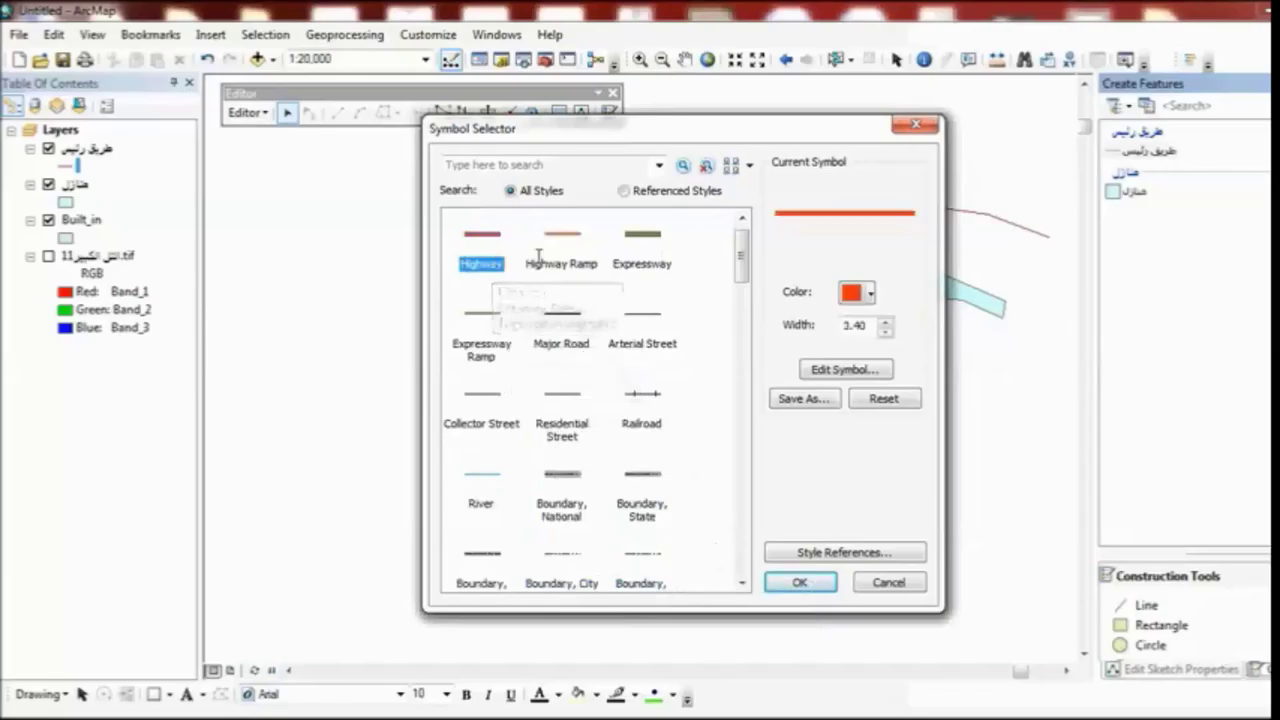
{"action": "left_click", "coordinate": [871, 291]}
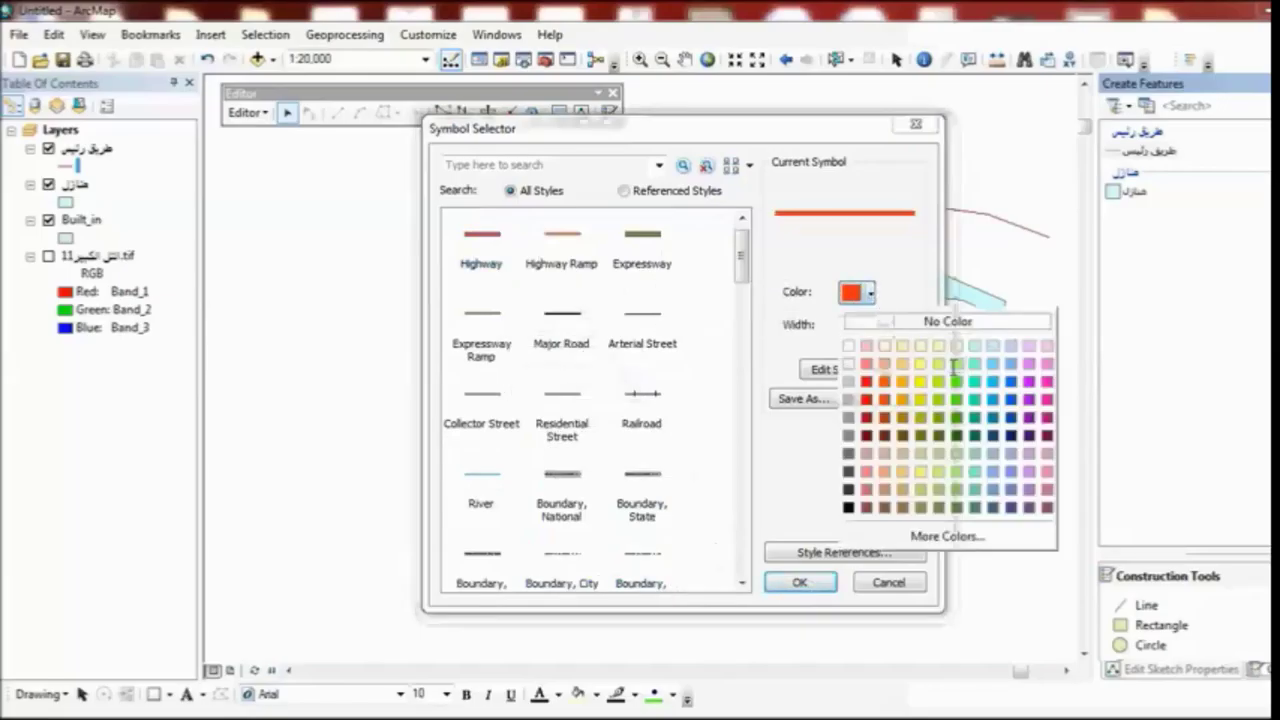
{"action": "left_click", "coordinate": [1012, 399]}
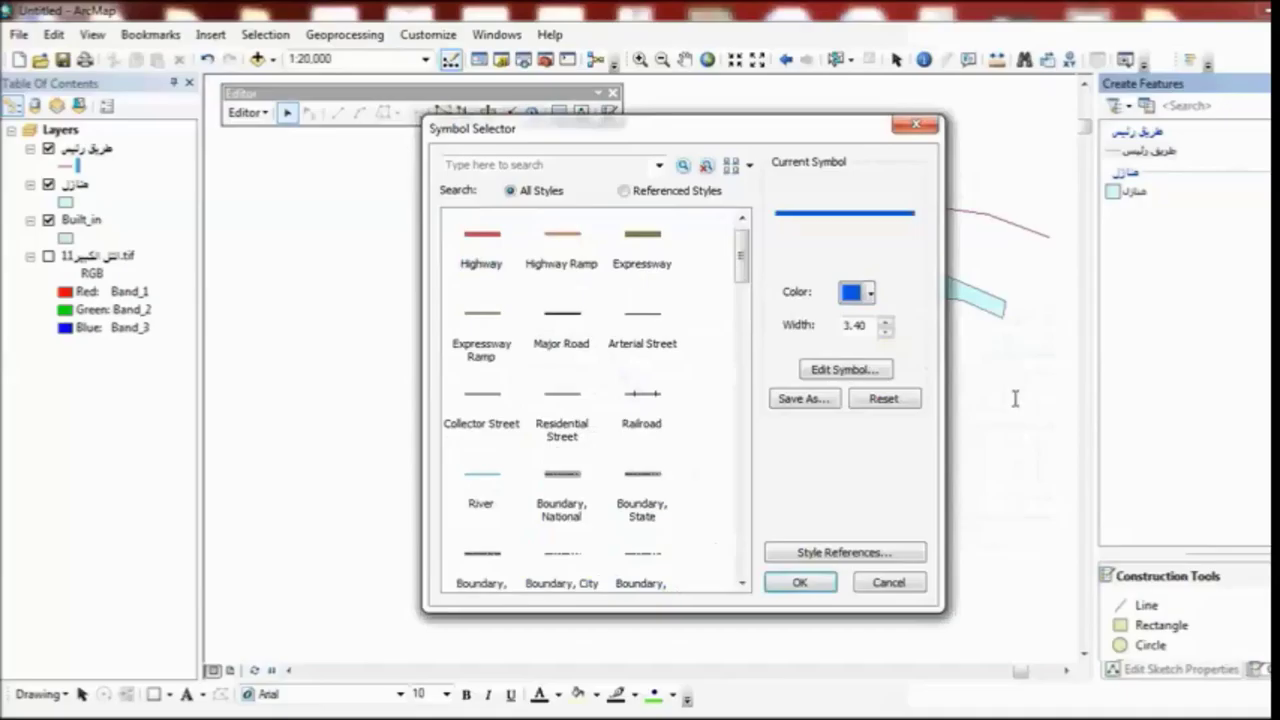
{"action": "left_click", "coordinate": [799, 581]}
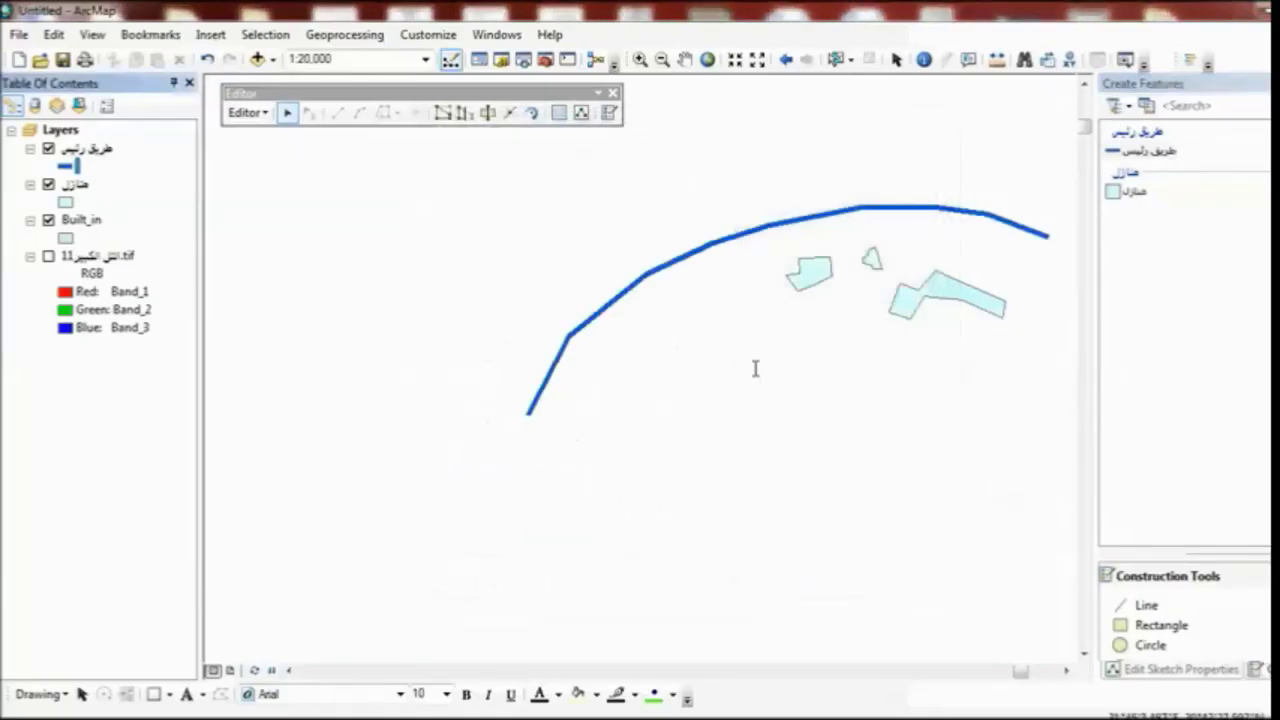
Step: Choose the Biohazard Overlay hatch as the fill symbol for the منازل layer
{"action": "left_click", "coordinate": [64, 202]}
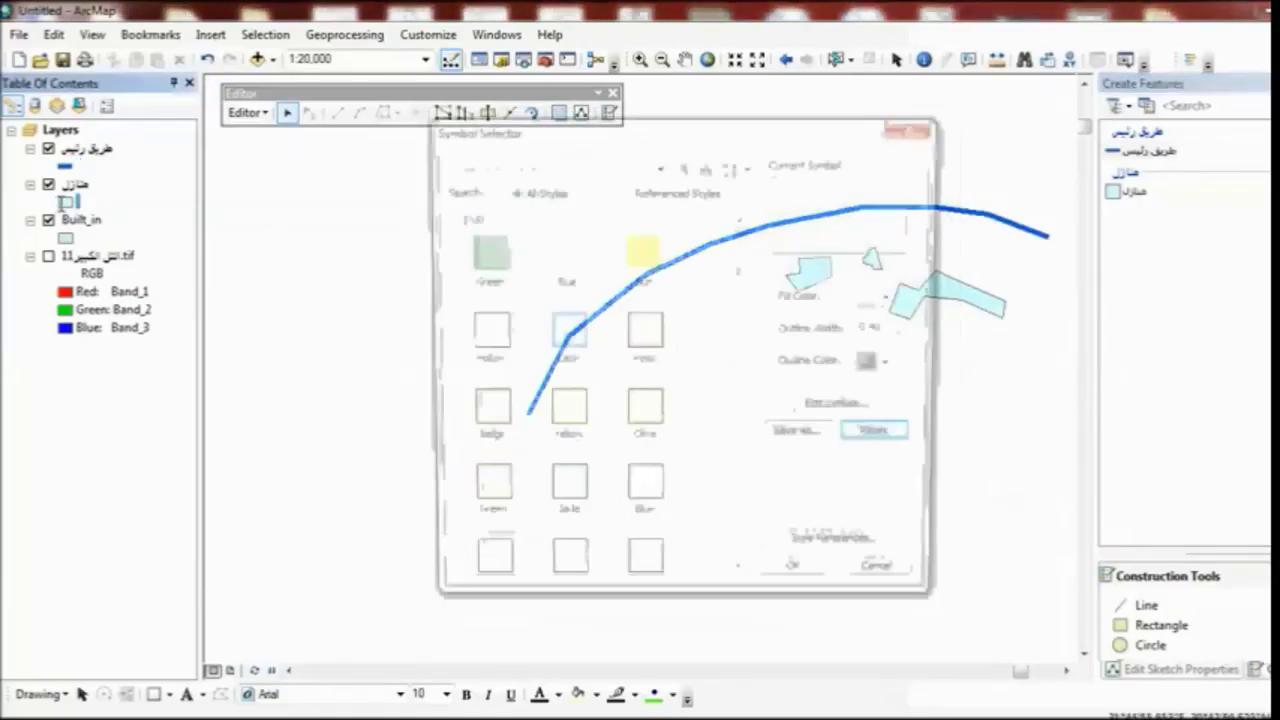
{"action": "left_click", "coordinate": [650, 333]}
{"action": "left_click_drag", "start_coordinate": [744, 252], "coordinate": [729, 389]}
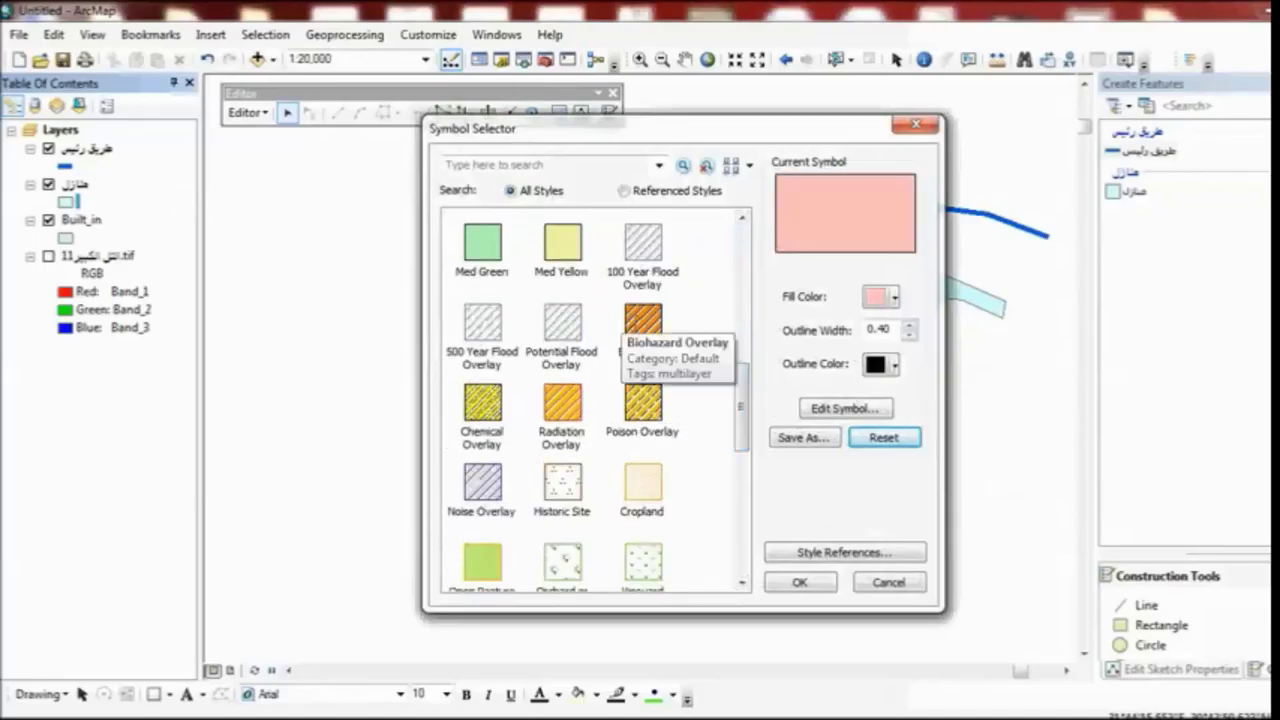
{"action": "left_click", "coordinate": [642, 322]}
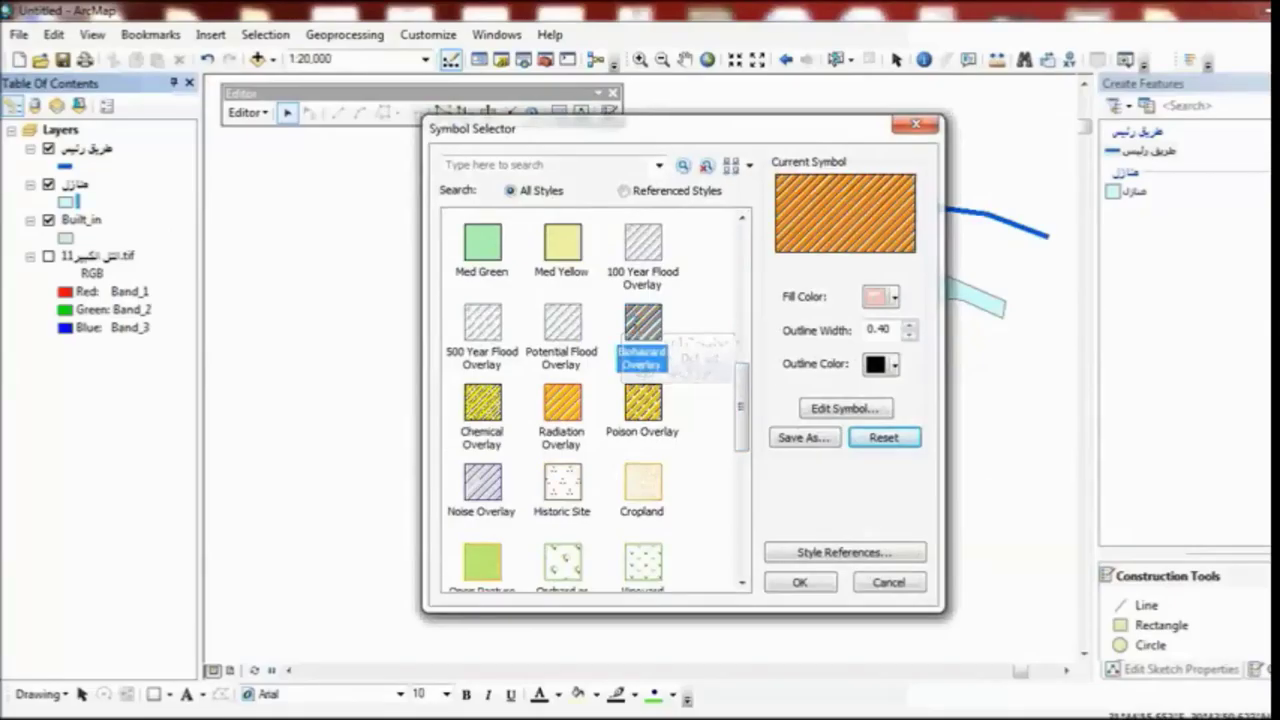
Step: Set the outline width of the منازل symbol to 4 and apply the symbol to the layer
{"action": "double_click", "coordinate": [900, 328]}
{"action": "type", "text": "2"}
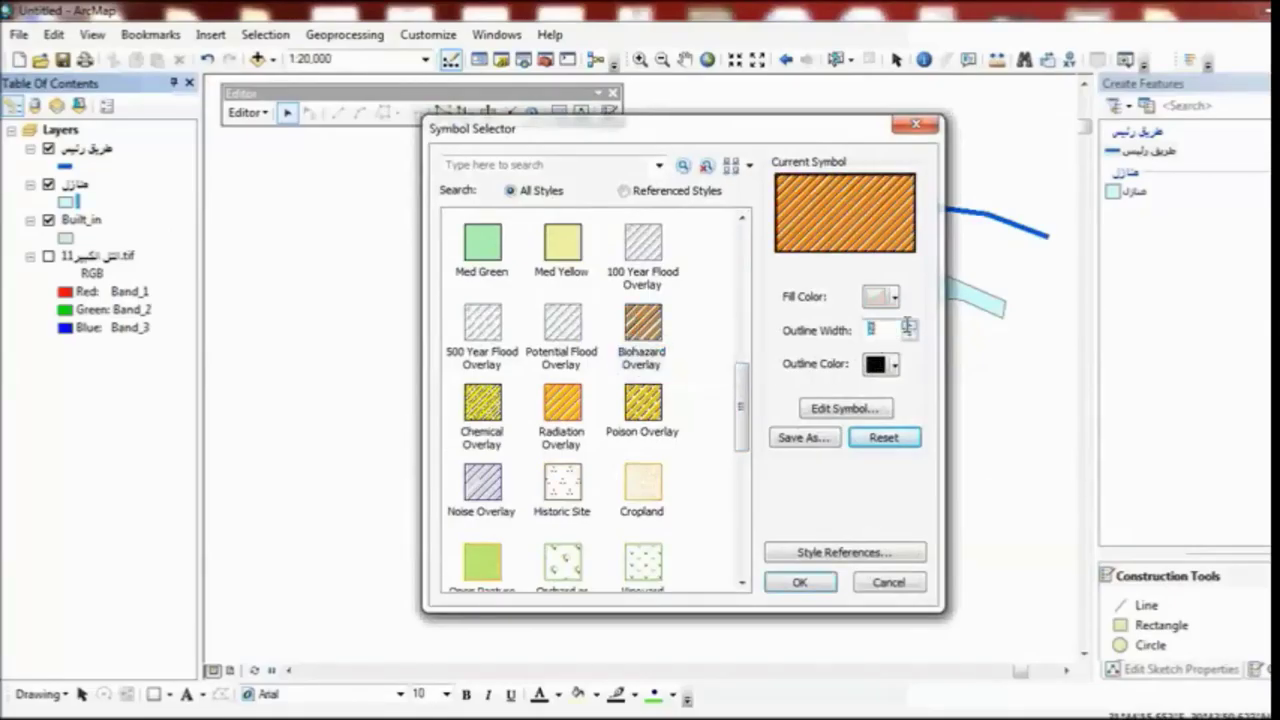
{"action": "left_click", "coordinate": [908, 324]}
{"action": "left_click", "coordinate": [908, 324]}
{"action": "left_click", "coordinate": [908, 324]}
{"action": "left_click", "coordinate": [908, 324]}
{"action": "left_click", "coordinate": [908, 324]}
{"action": "left_click", "coordinate": [908, 324]}
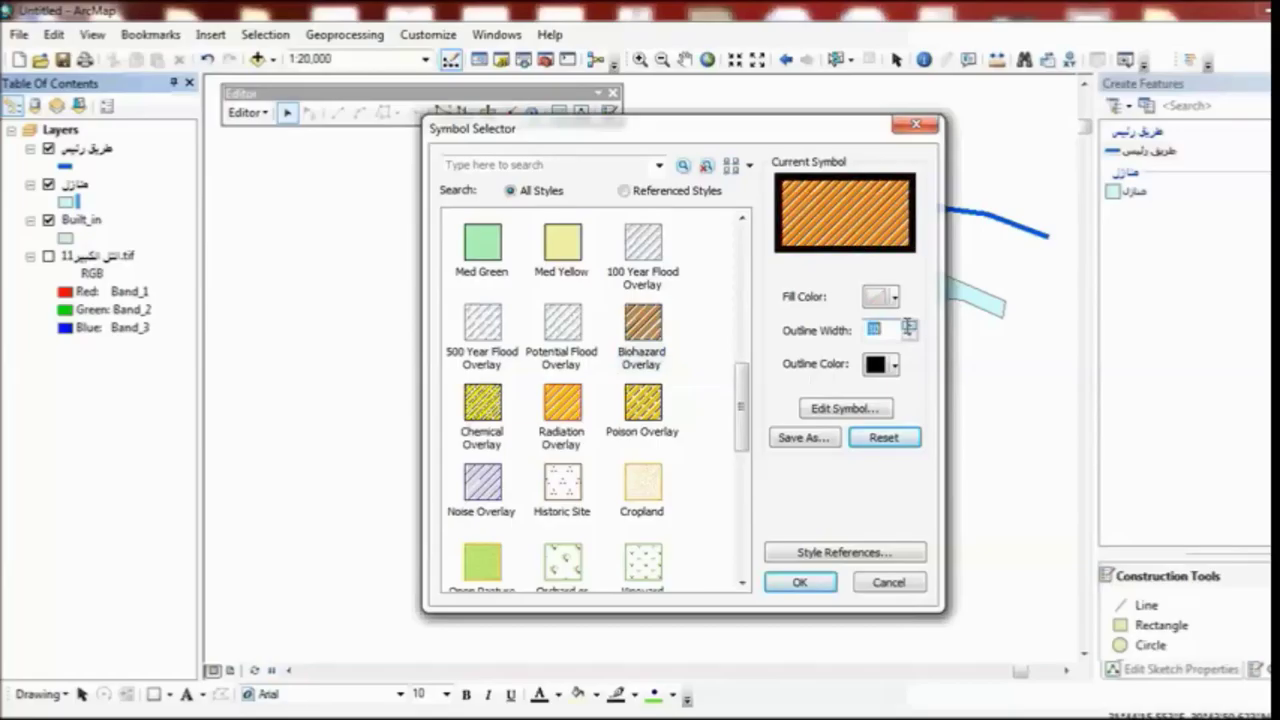
{"action": "left_click", "coordinate": [908, 324]}
{"action": "left_click", "coordinate": [908, 324]}
{"action": "left_click", "coordinate": [910, 336]}
{"action": "left_click", "coordinate": [910, 336]}
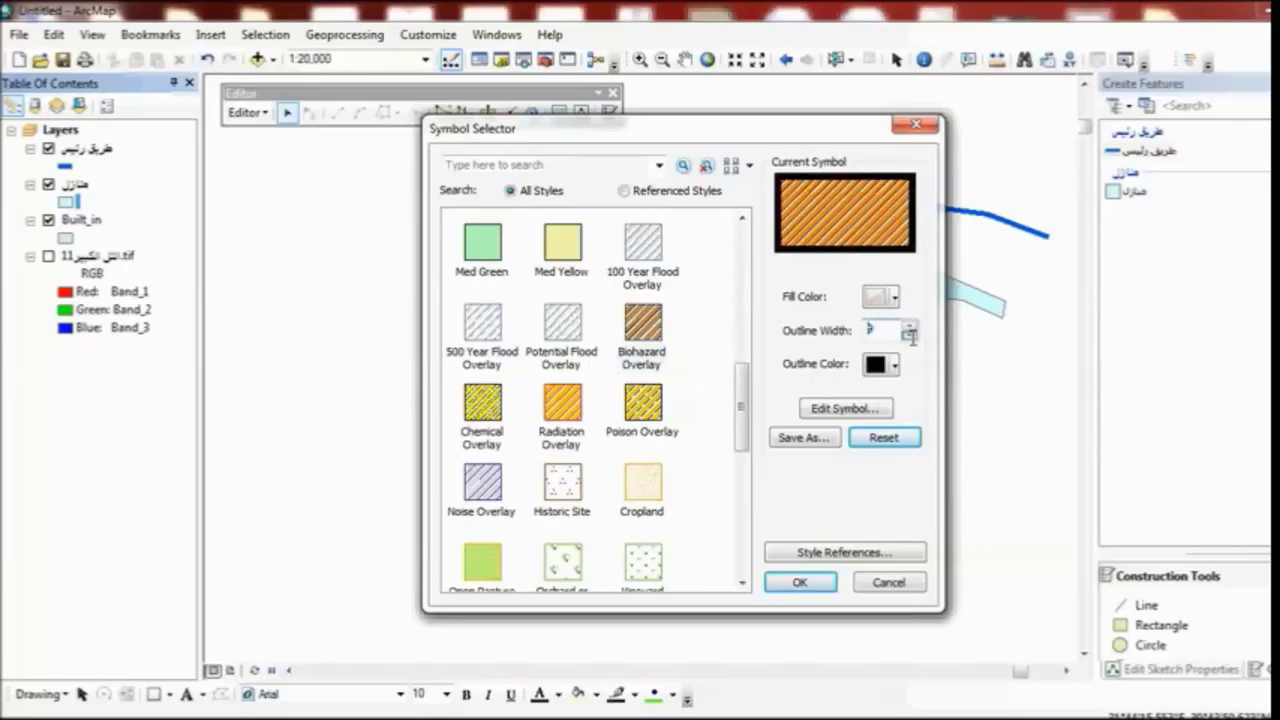
{"action": "left_click", "coordinate": [910, 336]}
{"action": "left_click", "coordinate": [910, 336]}
{"action": "left_click", "coordinate": [910, 336]}
{"action": "left_click", "coordinate": [910, 336]}
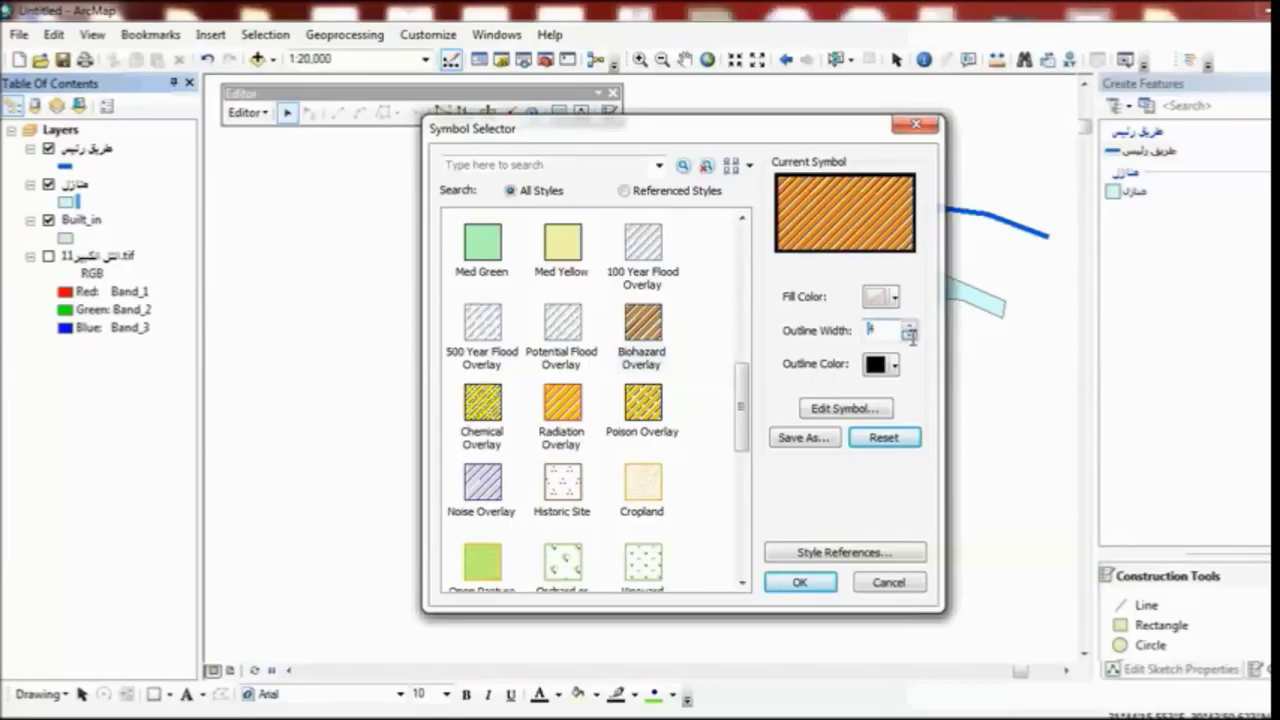
{"action": "left_click", "coordinate": [801, 581]}
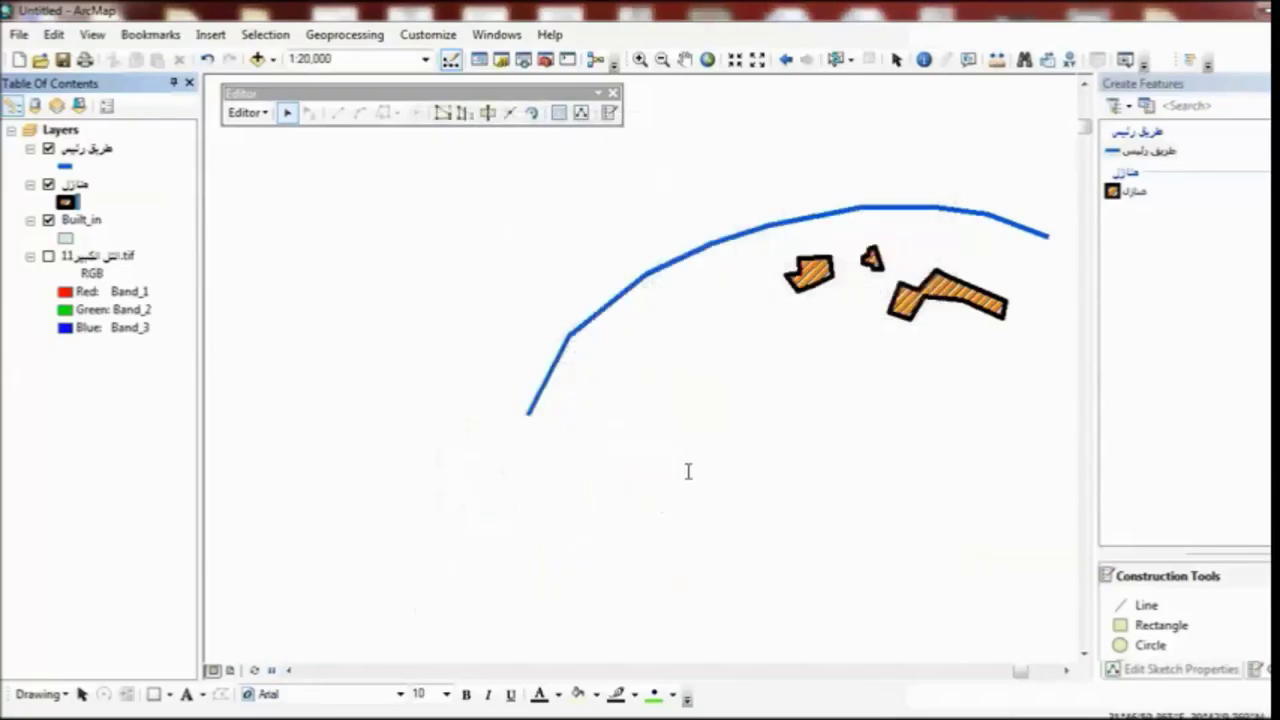